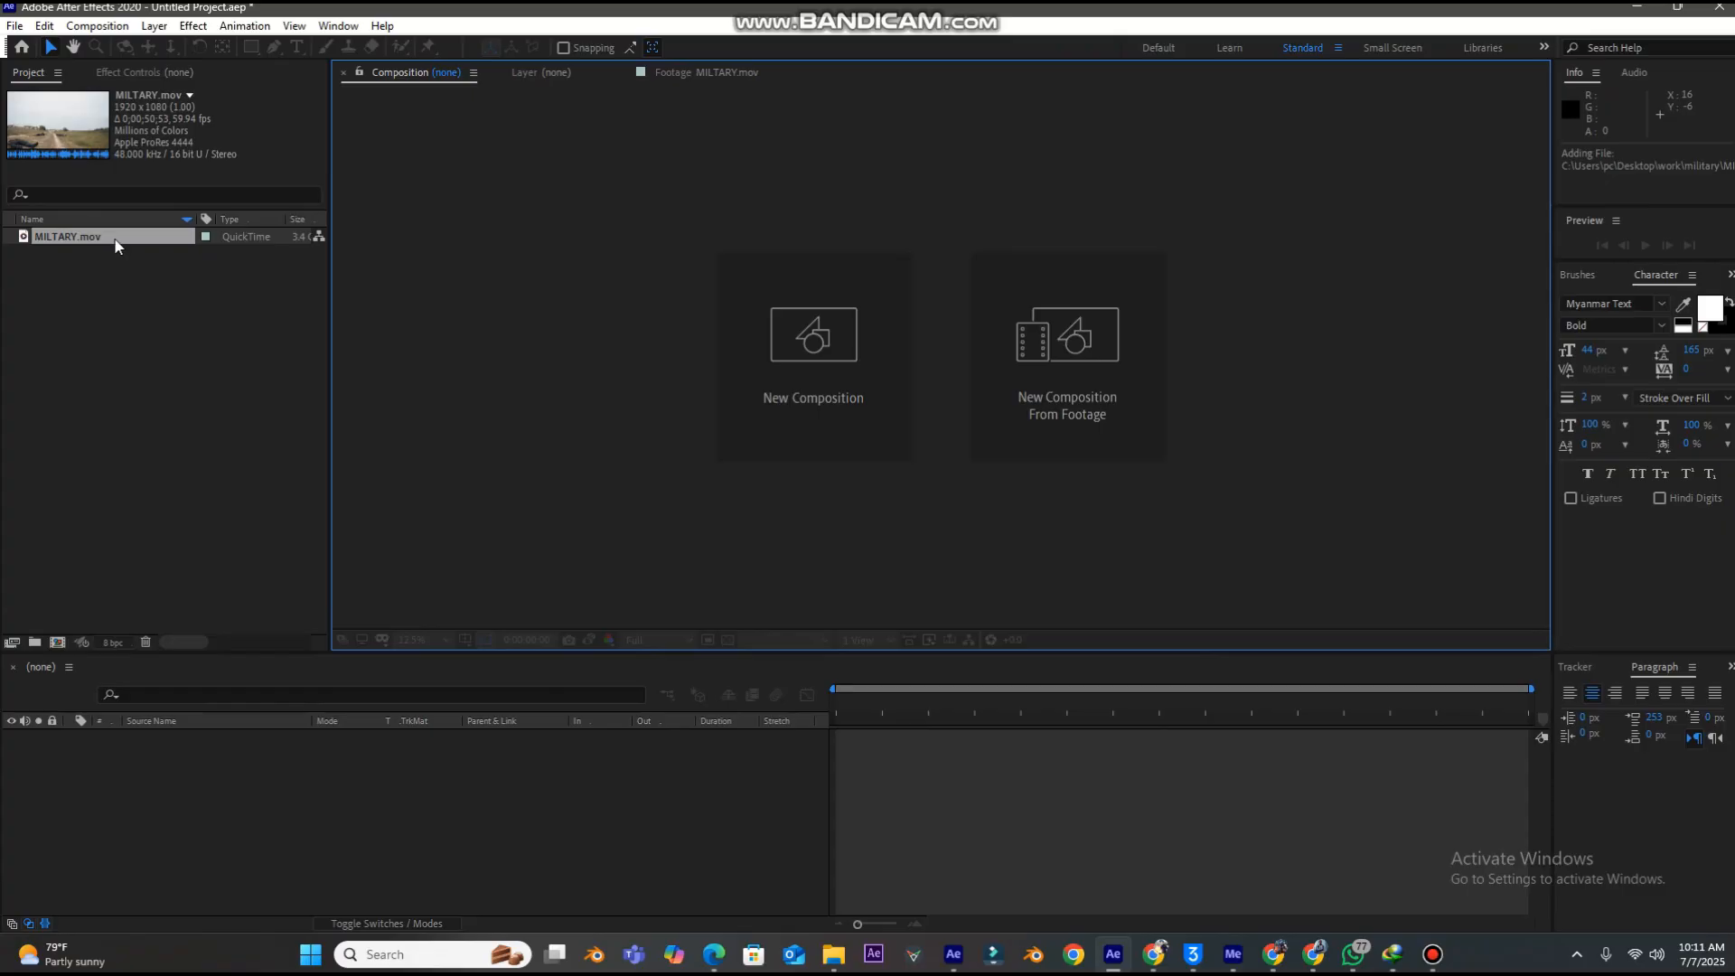
- Open the MILTARY.mov footage and trim it to start at 0;00;27;24 and end at 0;00;35;21
double_click(115, 238)
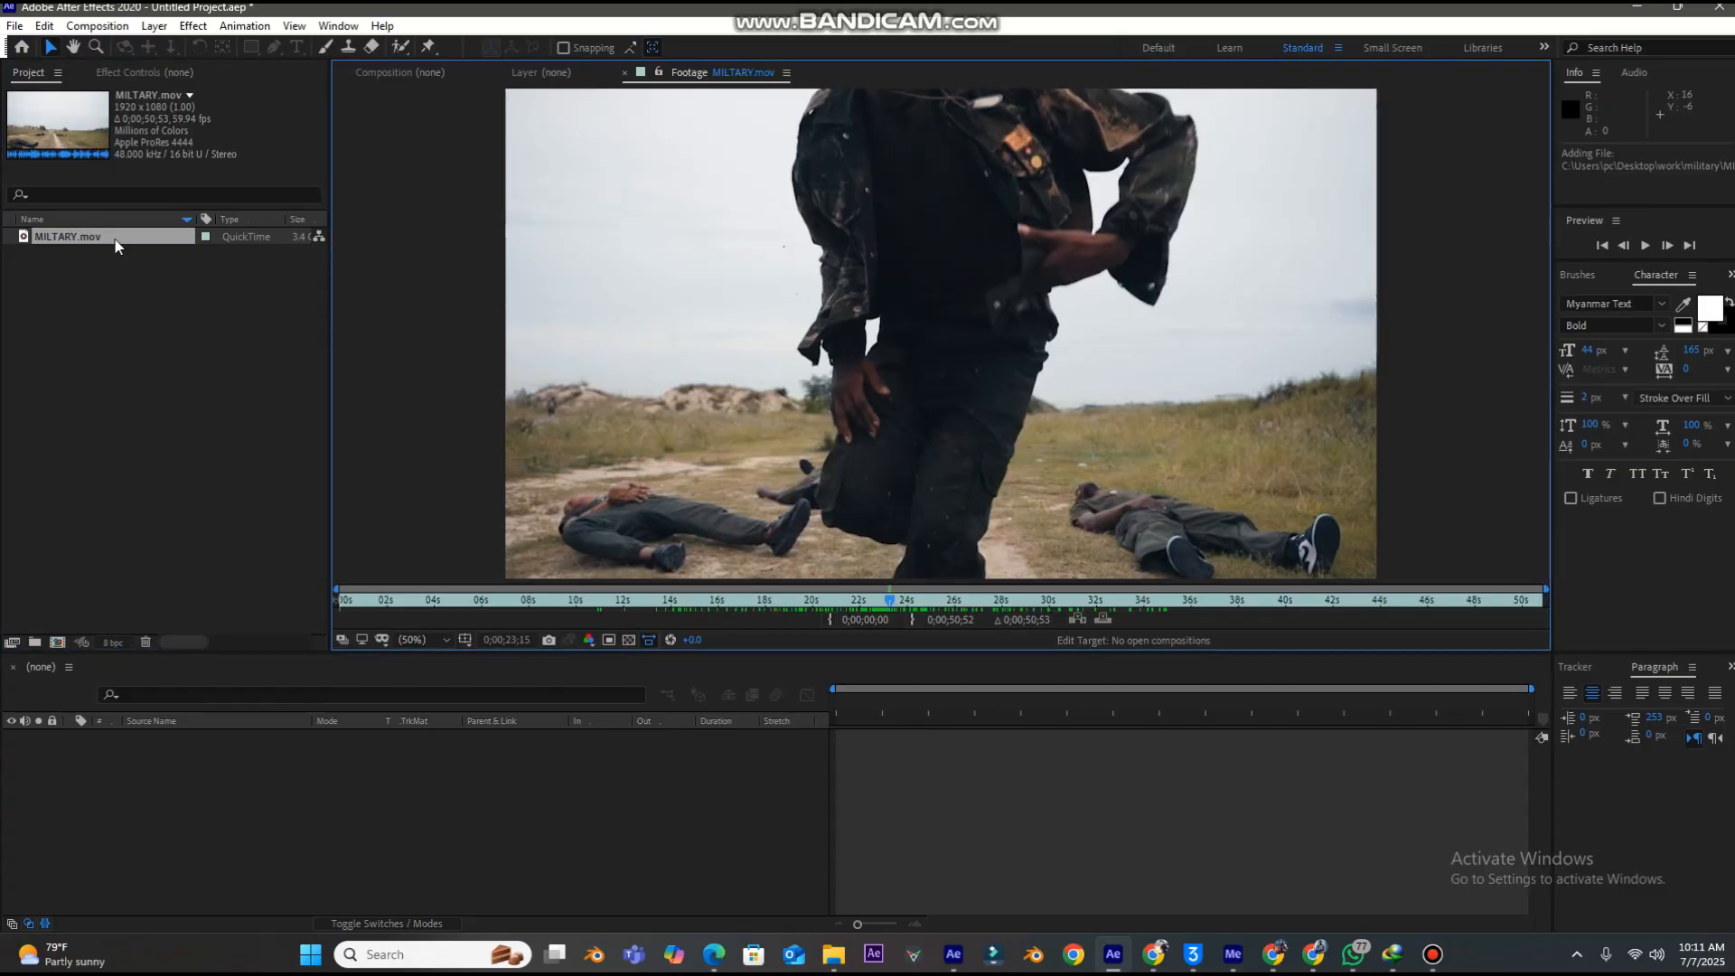
key("space")
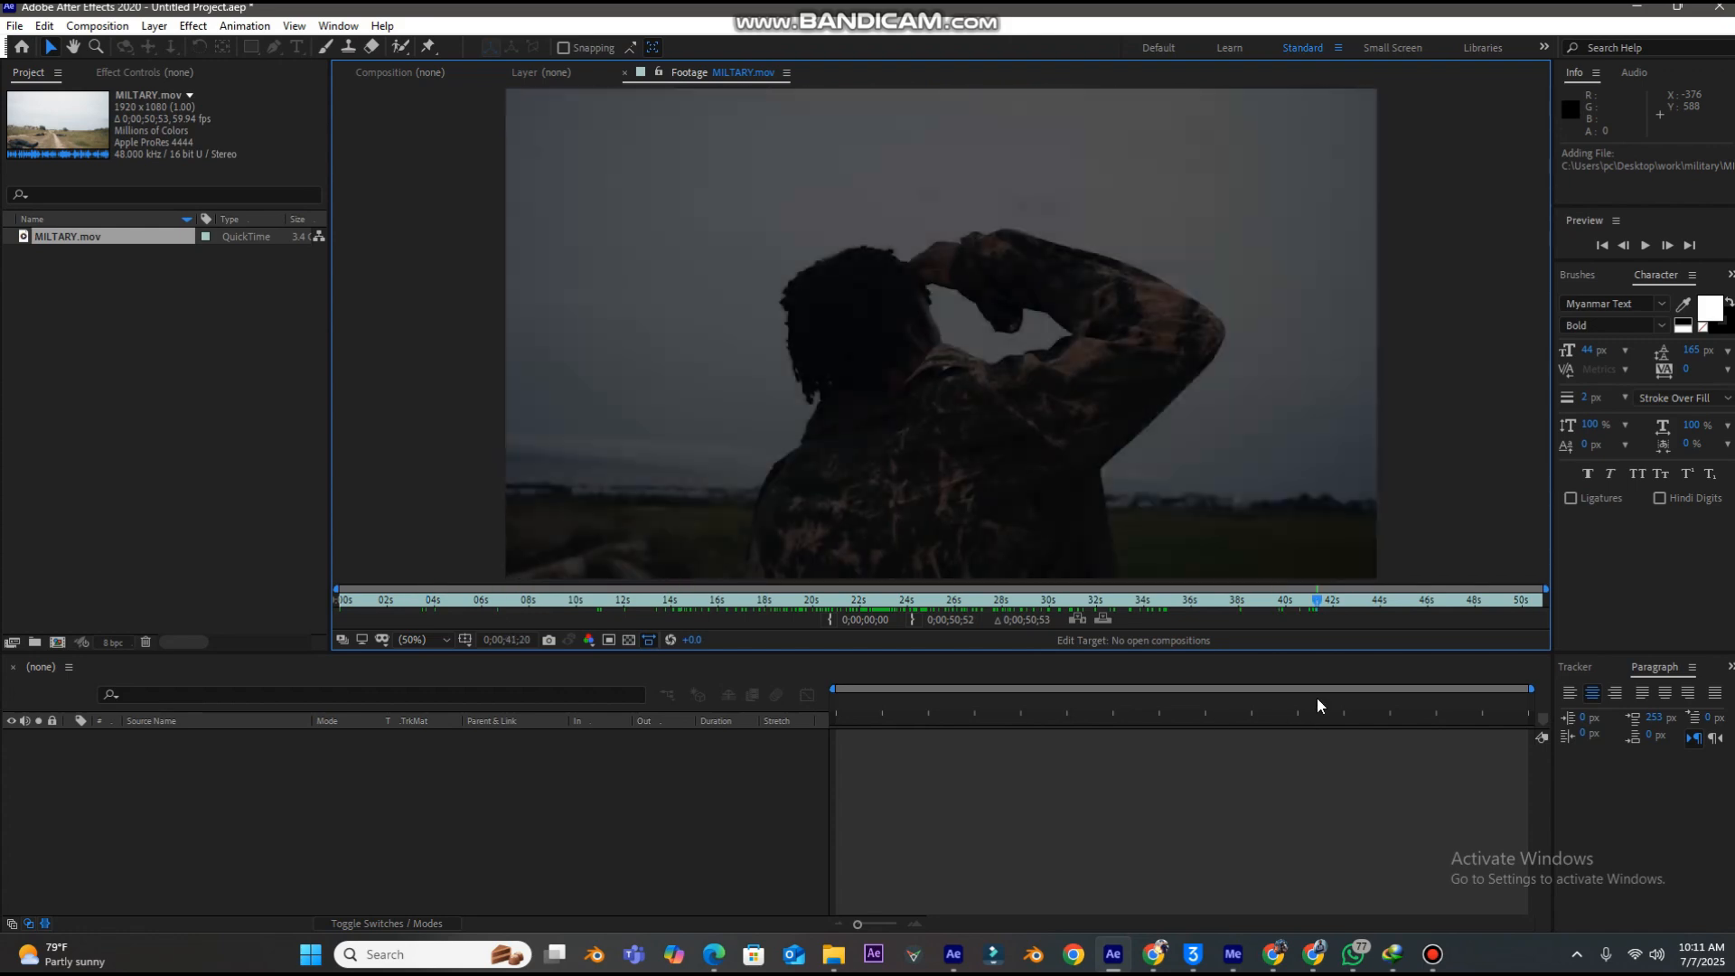
mouse_move(985, 592)
left_mouse_down()
mouse_move(898, 623)
mouse_move(989, 604)
left_mouse_up()
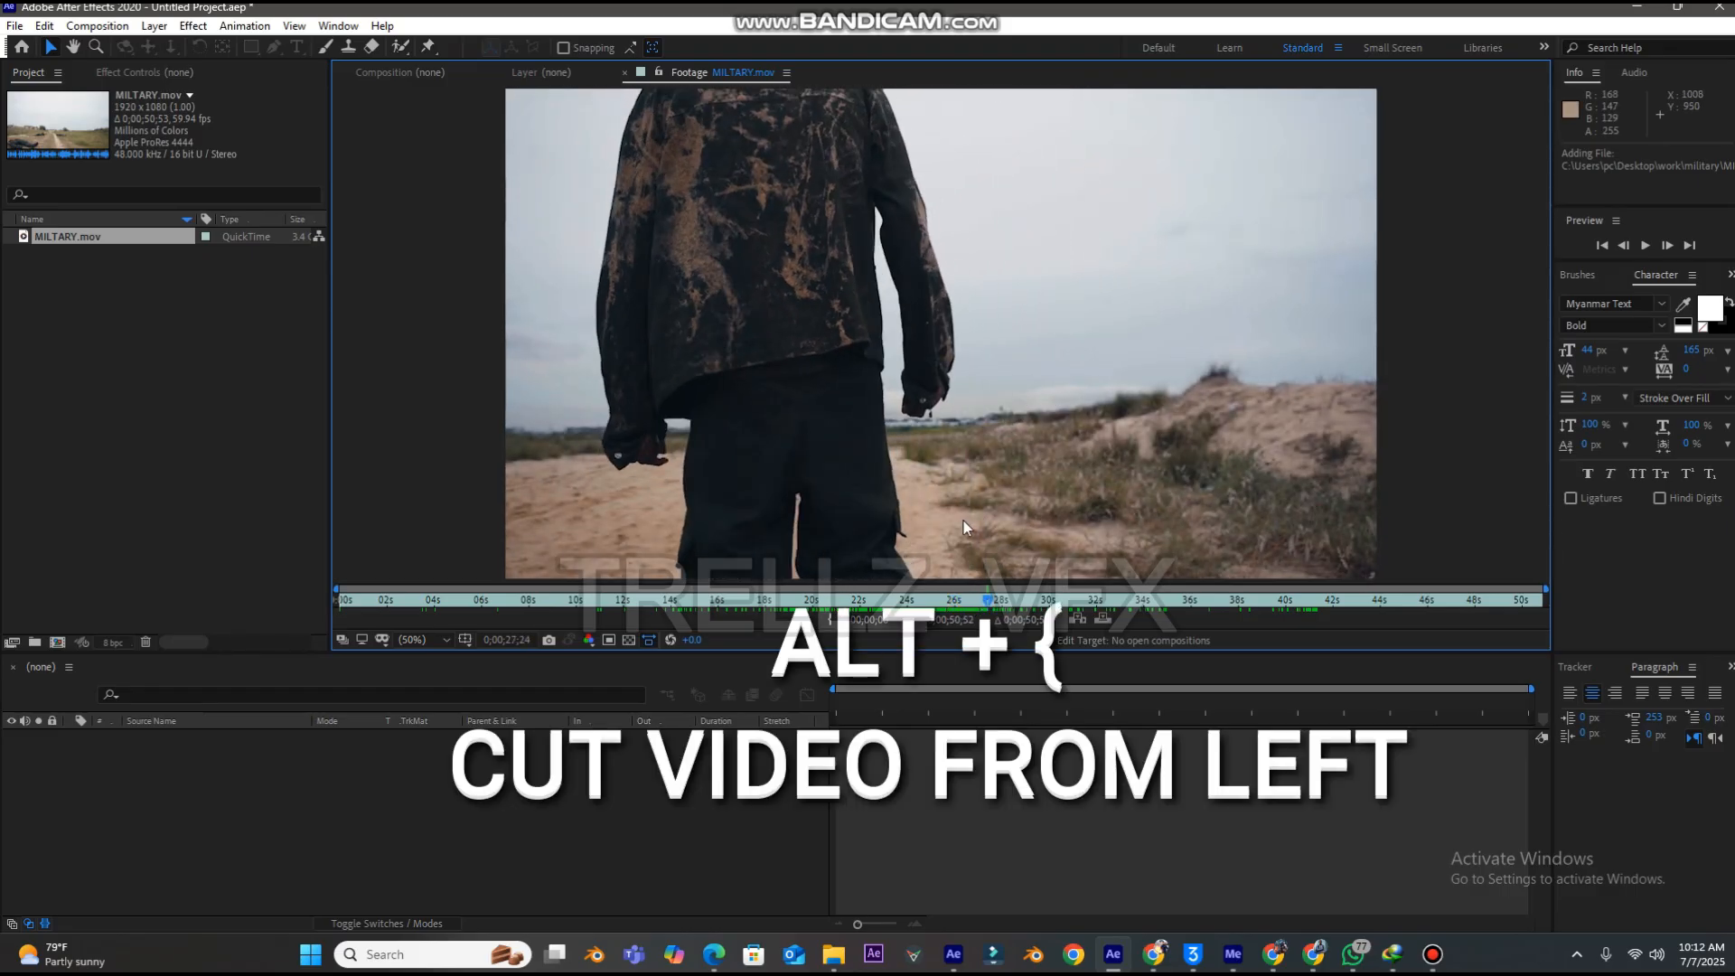
key("alt+bracketleft")
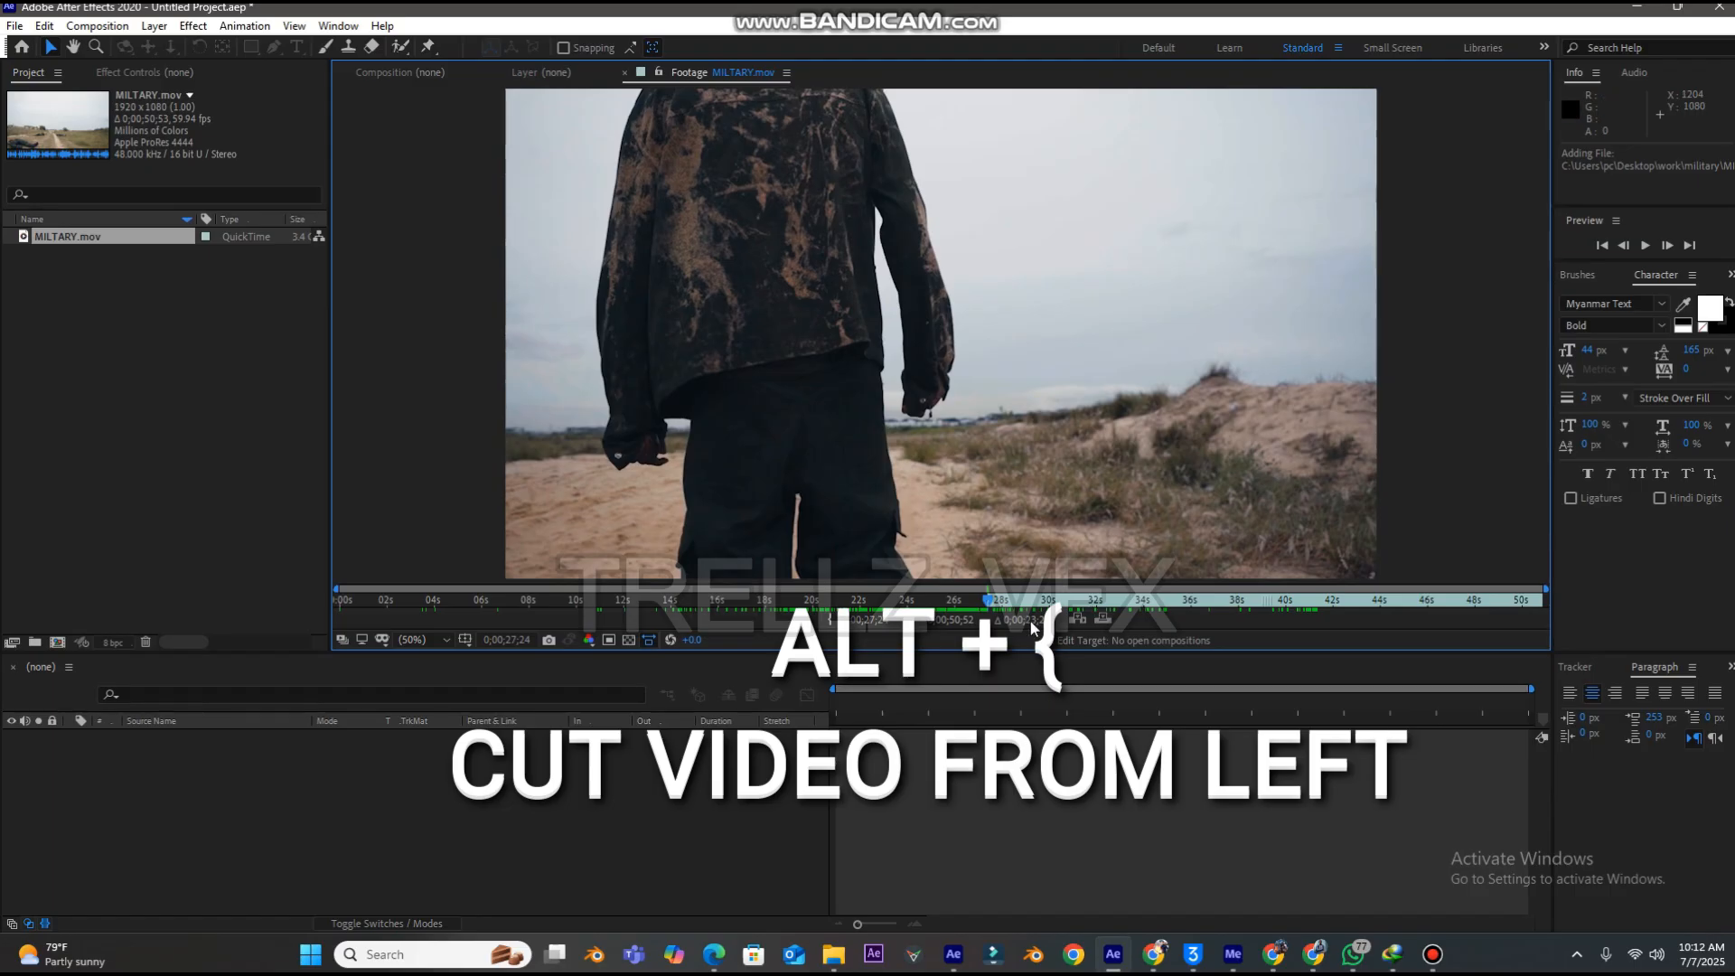
left_click_drag(1015, 606, 1183, 622)
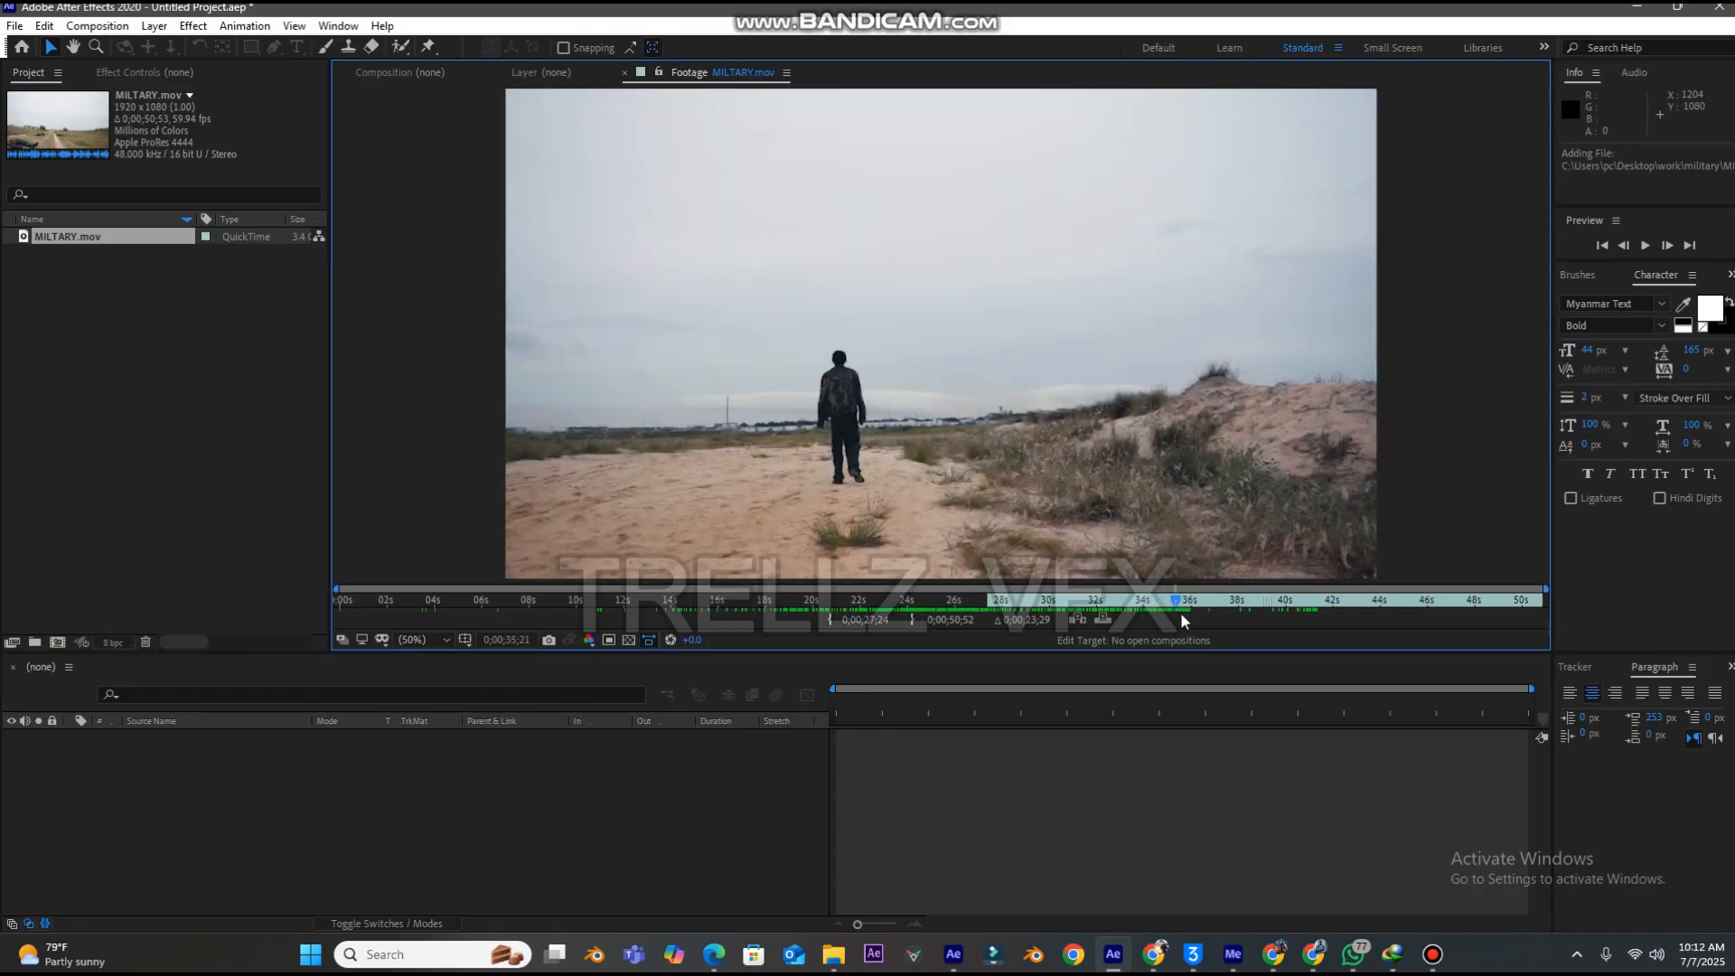
key("alt+]")
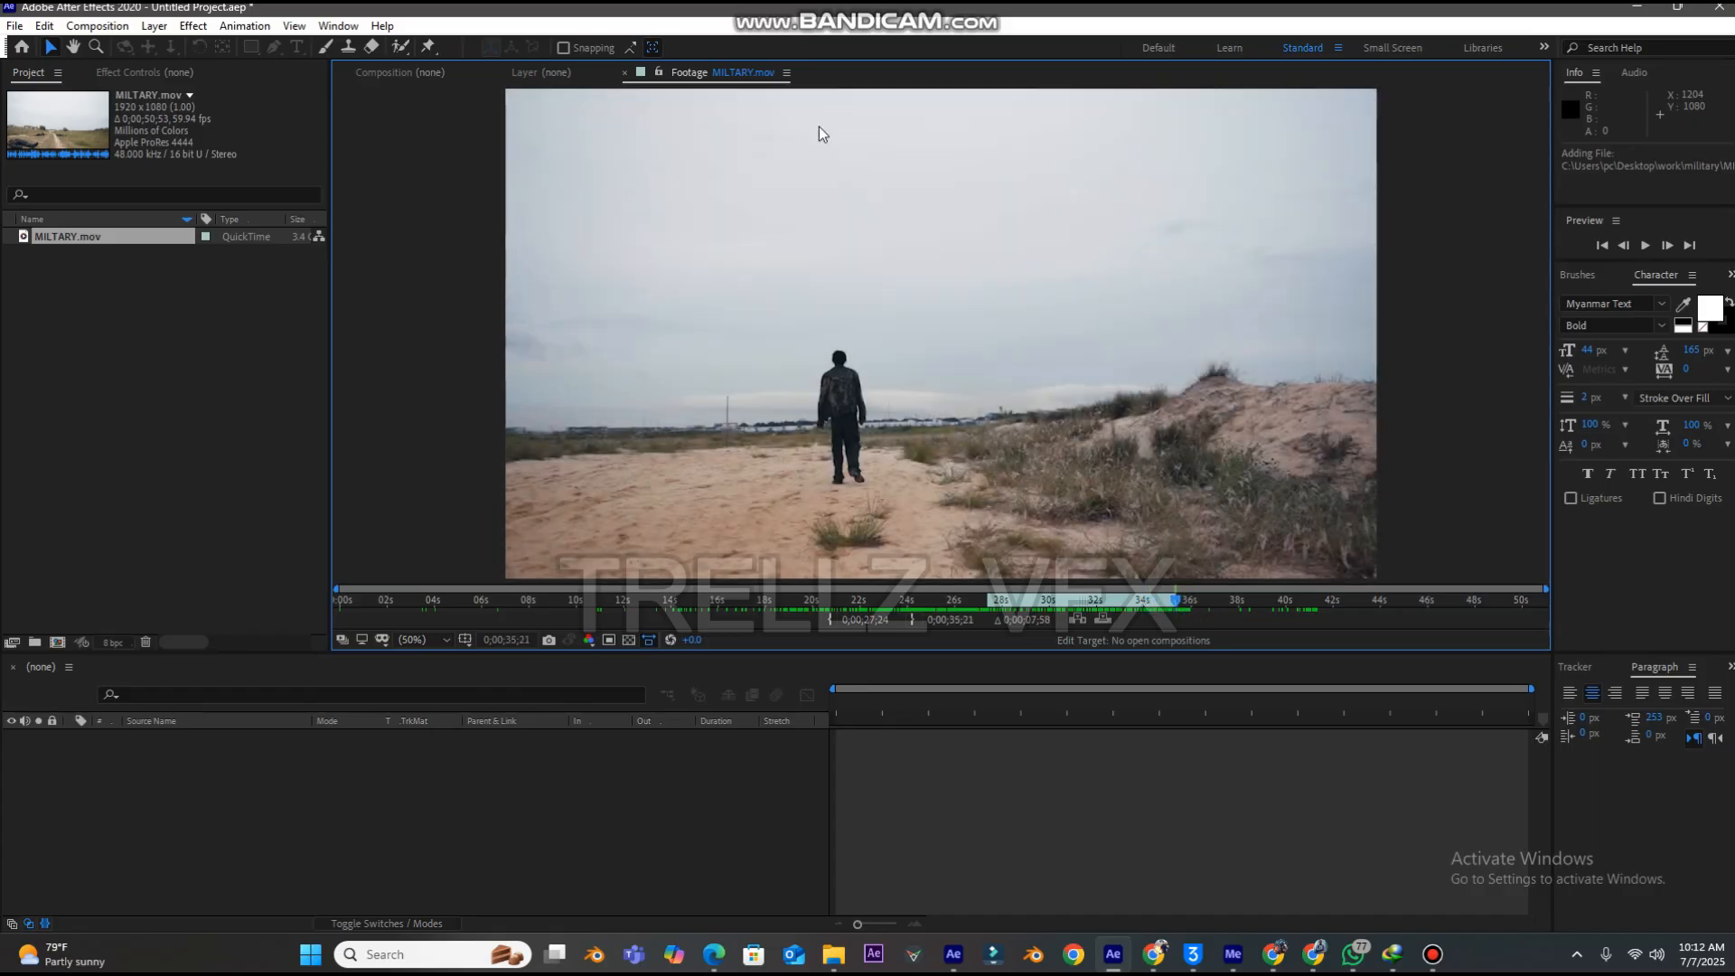
- Create a composition from the trimmed MILTARY.mov and limit its work area to the single frame at 0;00;05;48
left_click_drag(181, 239, 226, 818)
left_click_drag(842, 706, 1339, 767)
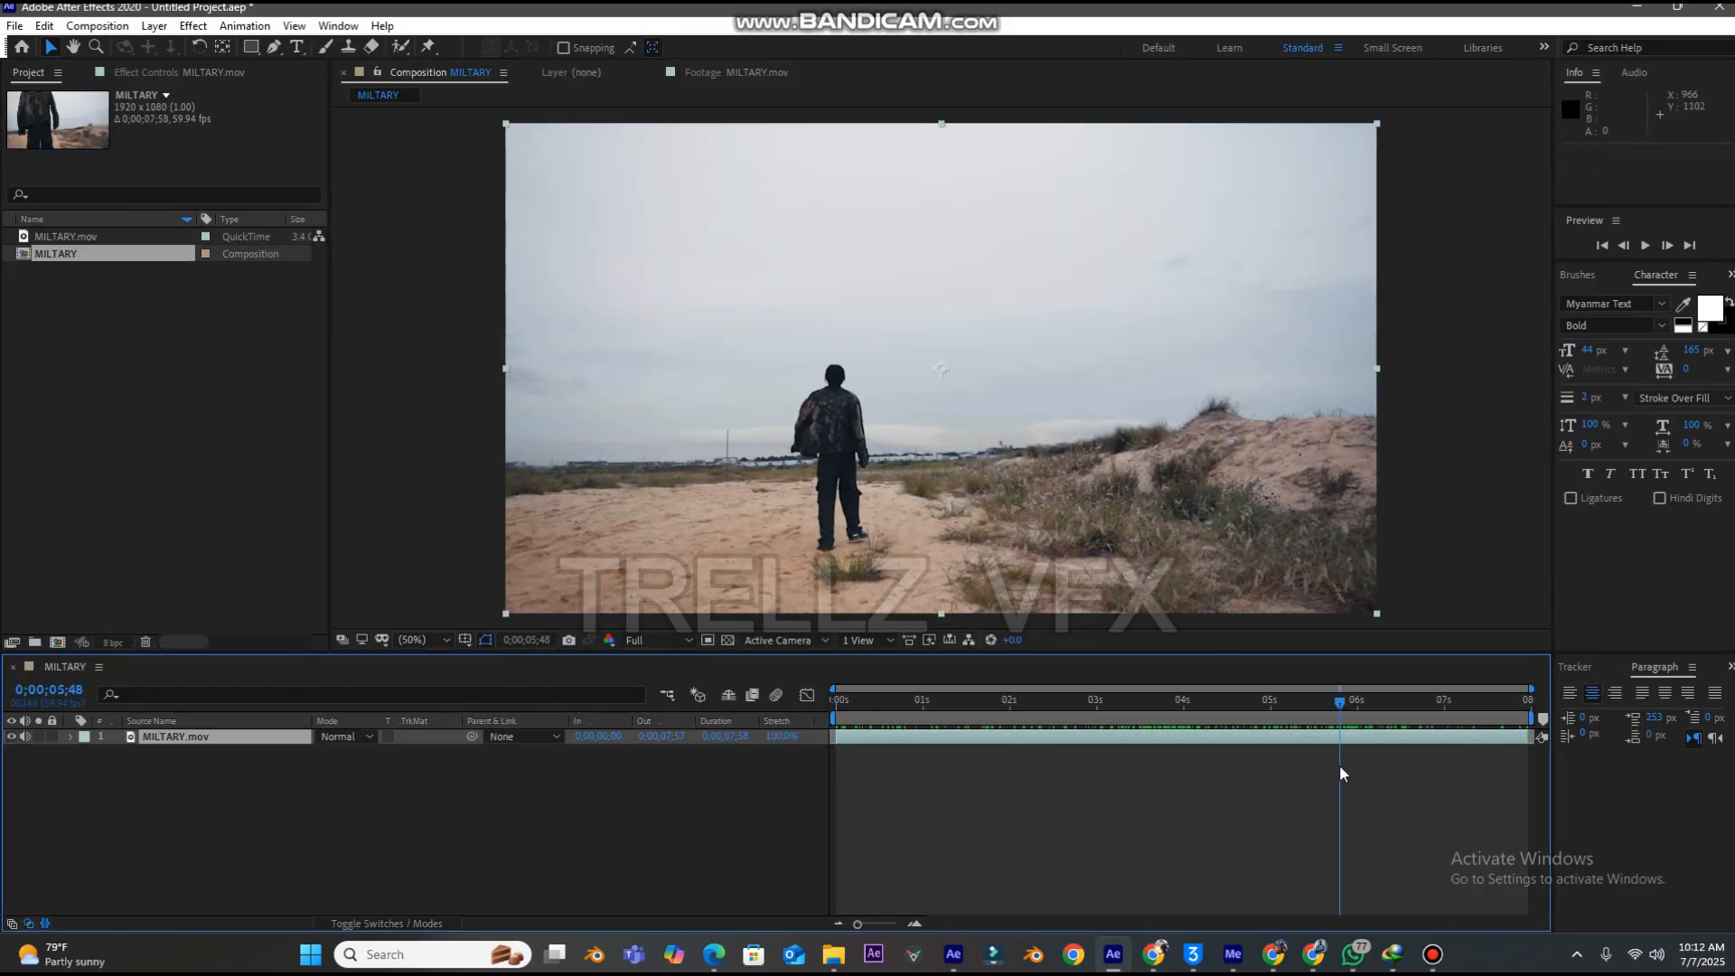
left_click(1341, 765)
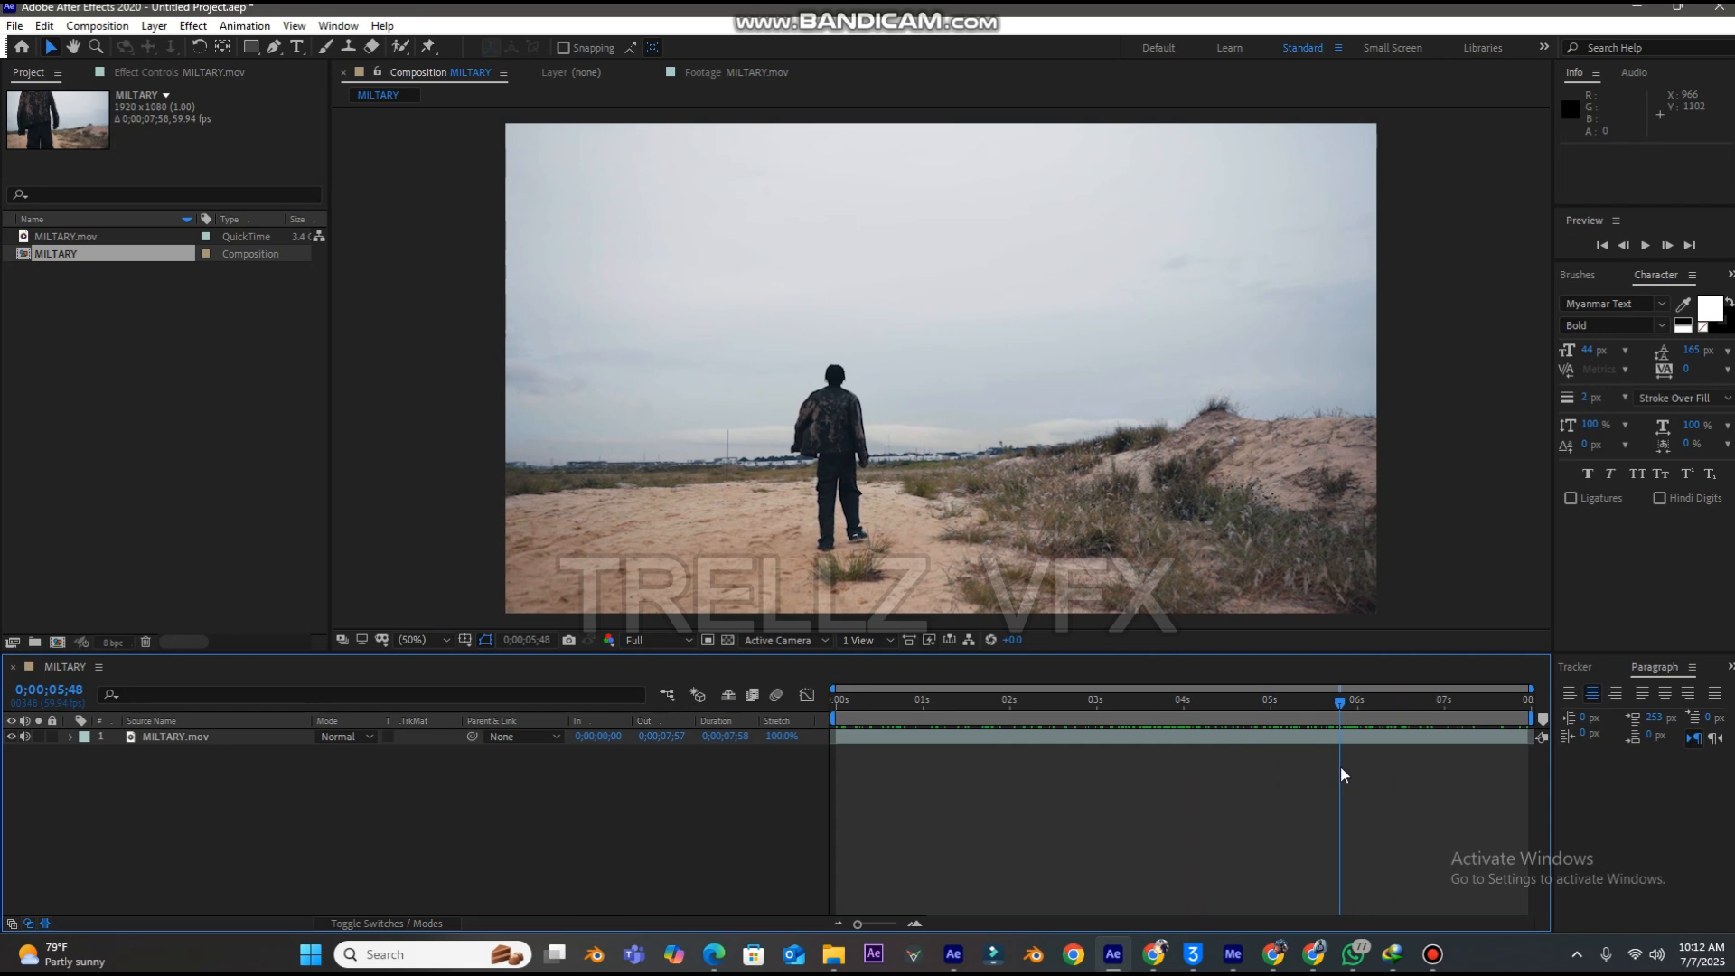
key("b")
key("n")
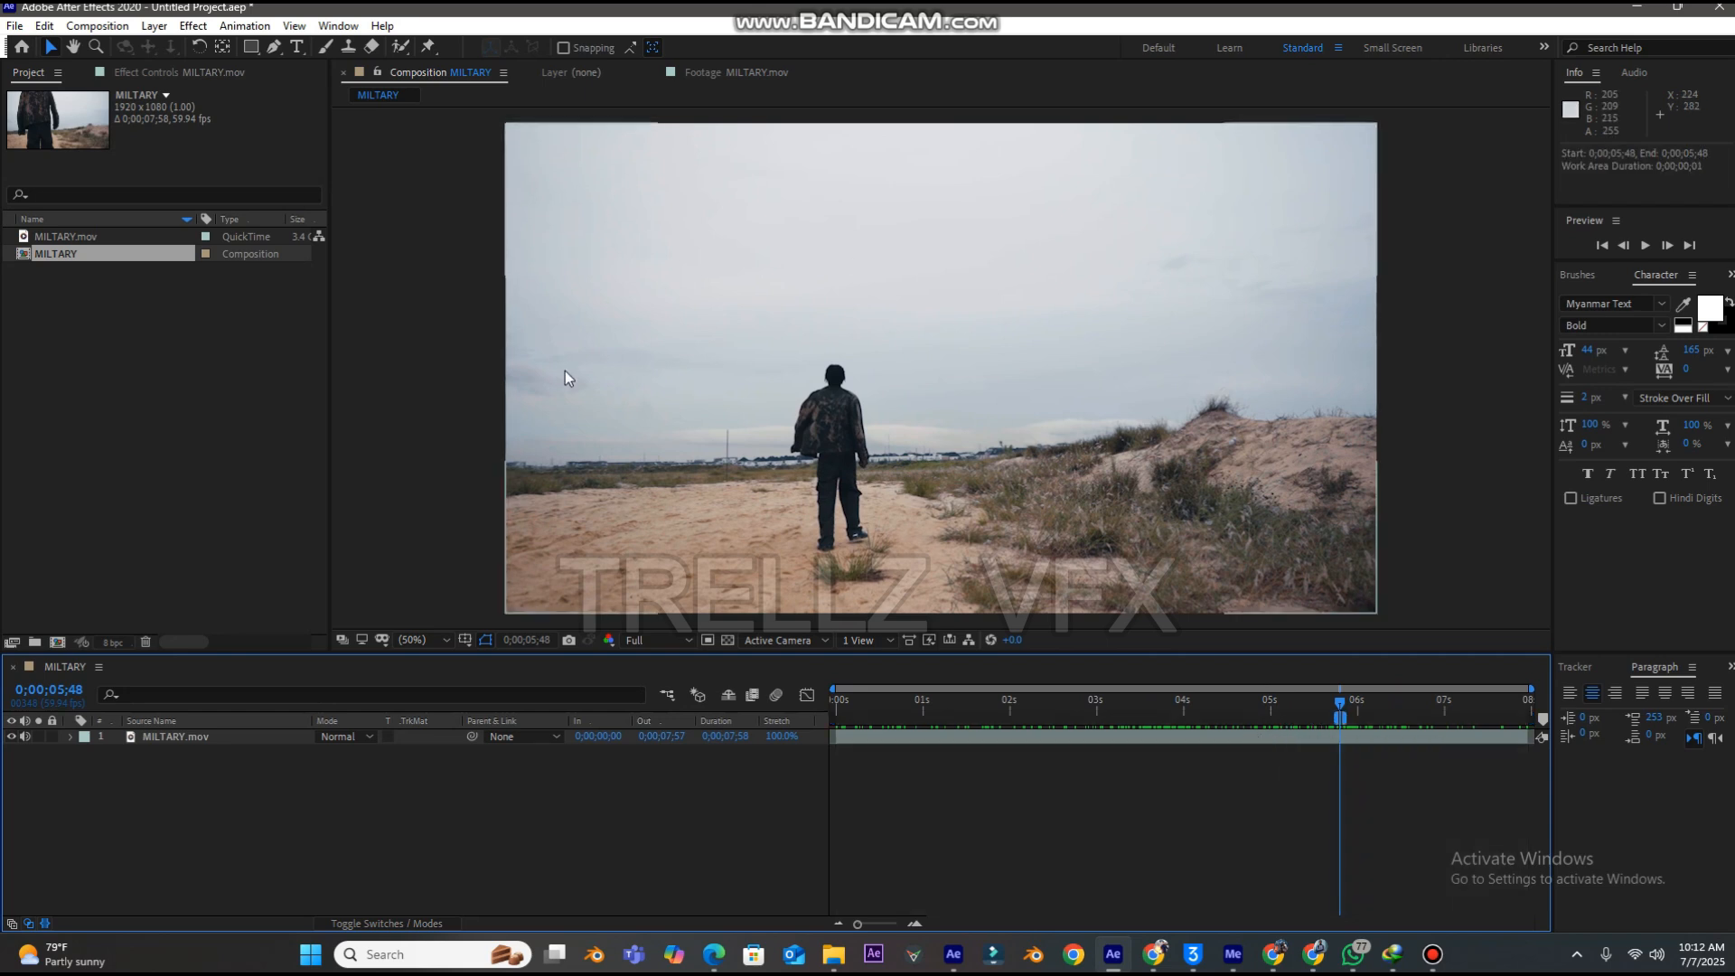
- Add the MILTARY composition to the render queue and set its output format to PNG Sequence
left_click(98, 27)
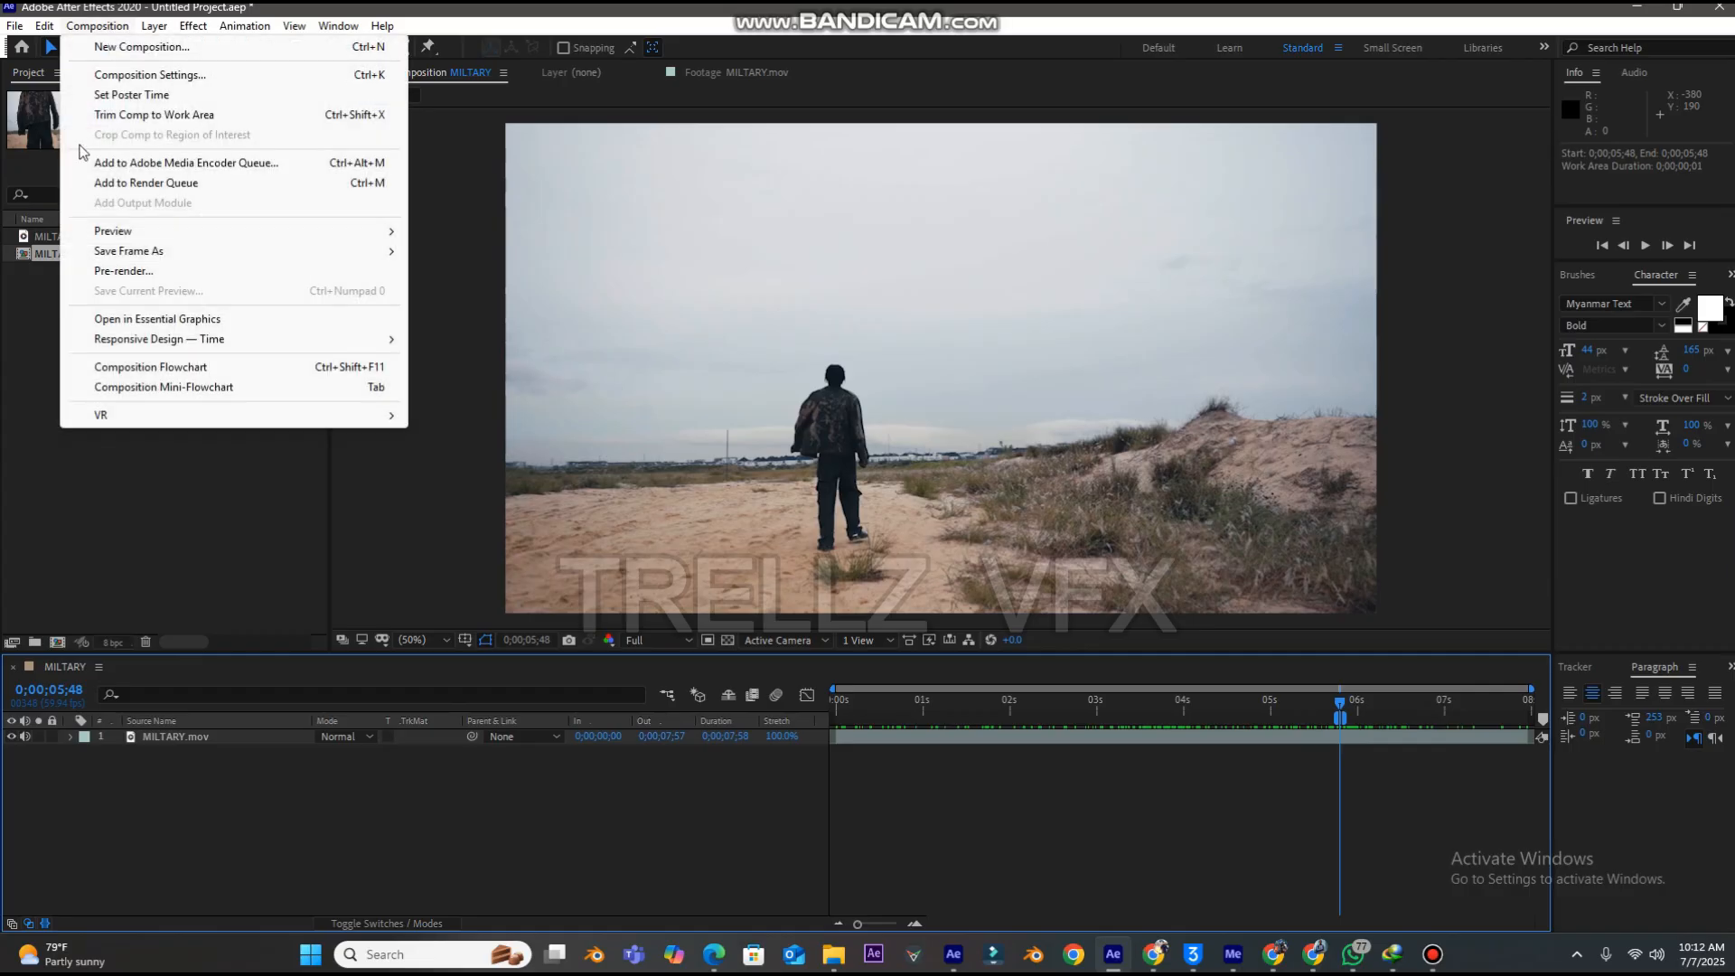
left_click(131, 184)
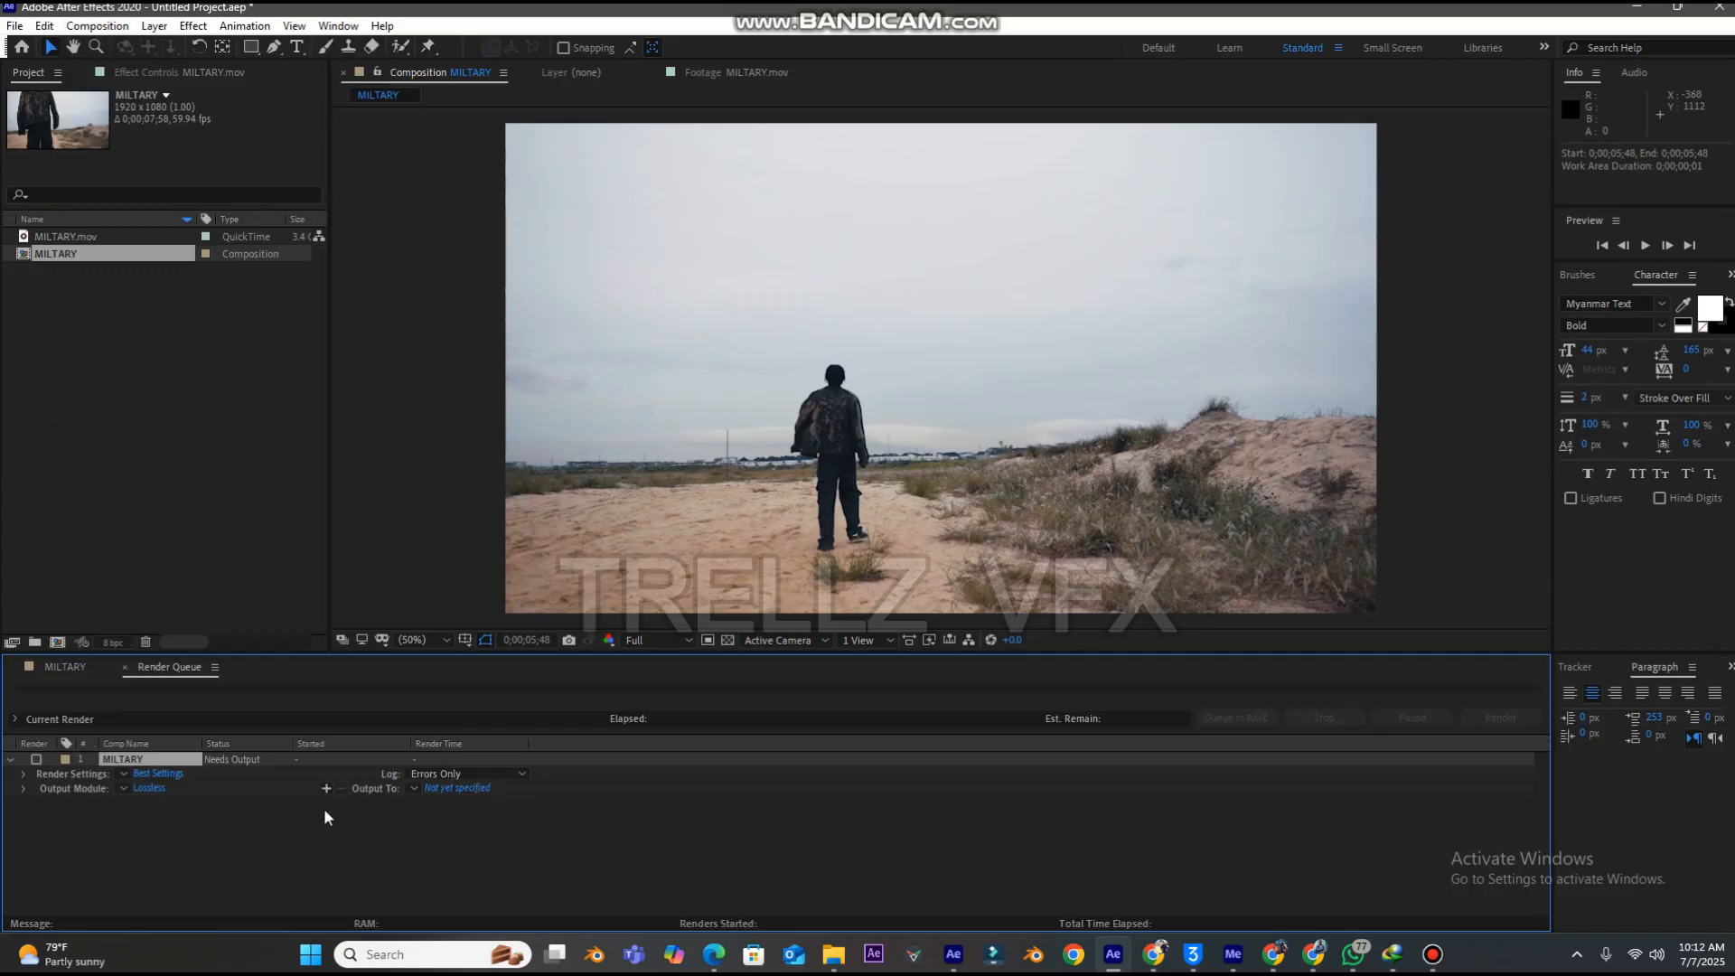
left_click(151, 788)
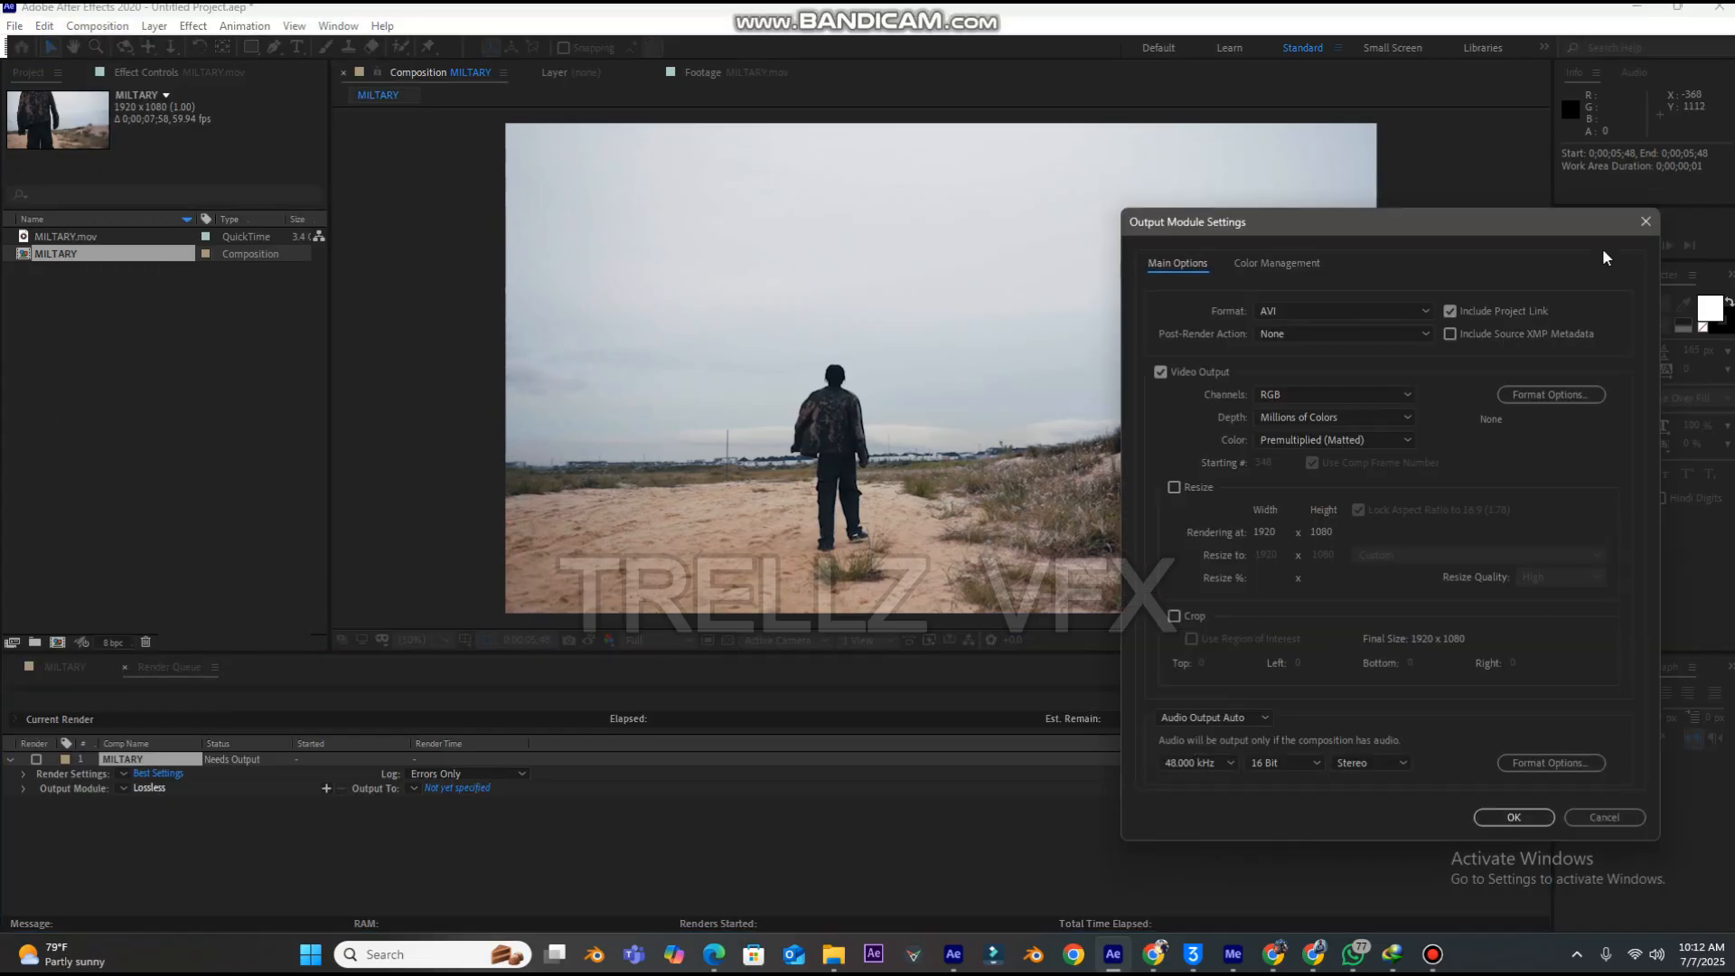
left_click(1325, 310)
left_click(1287, 466)
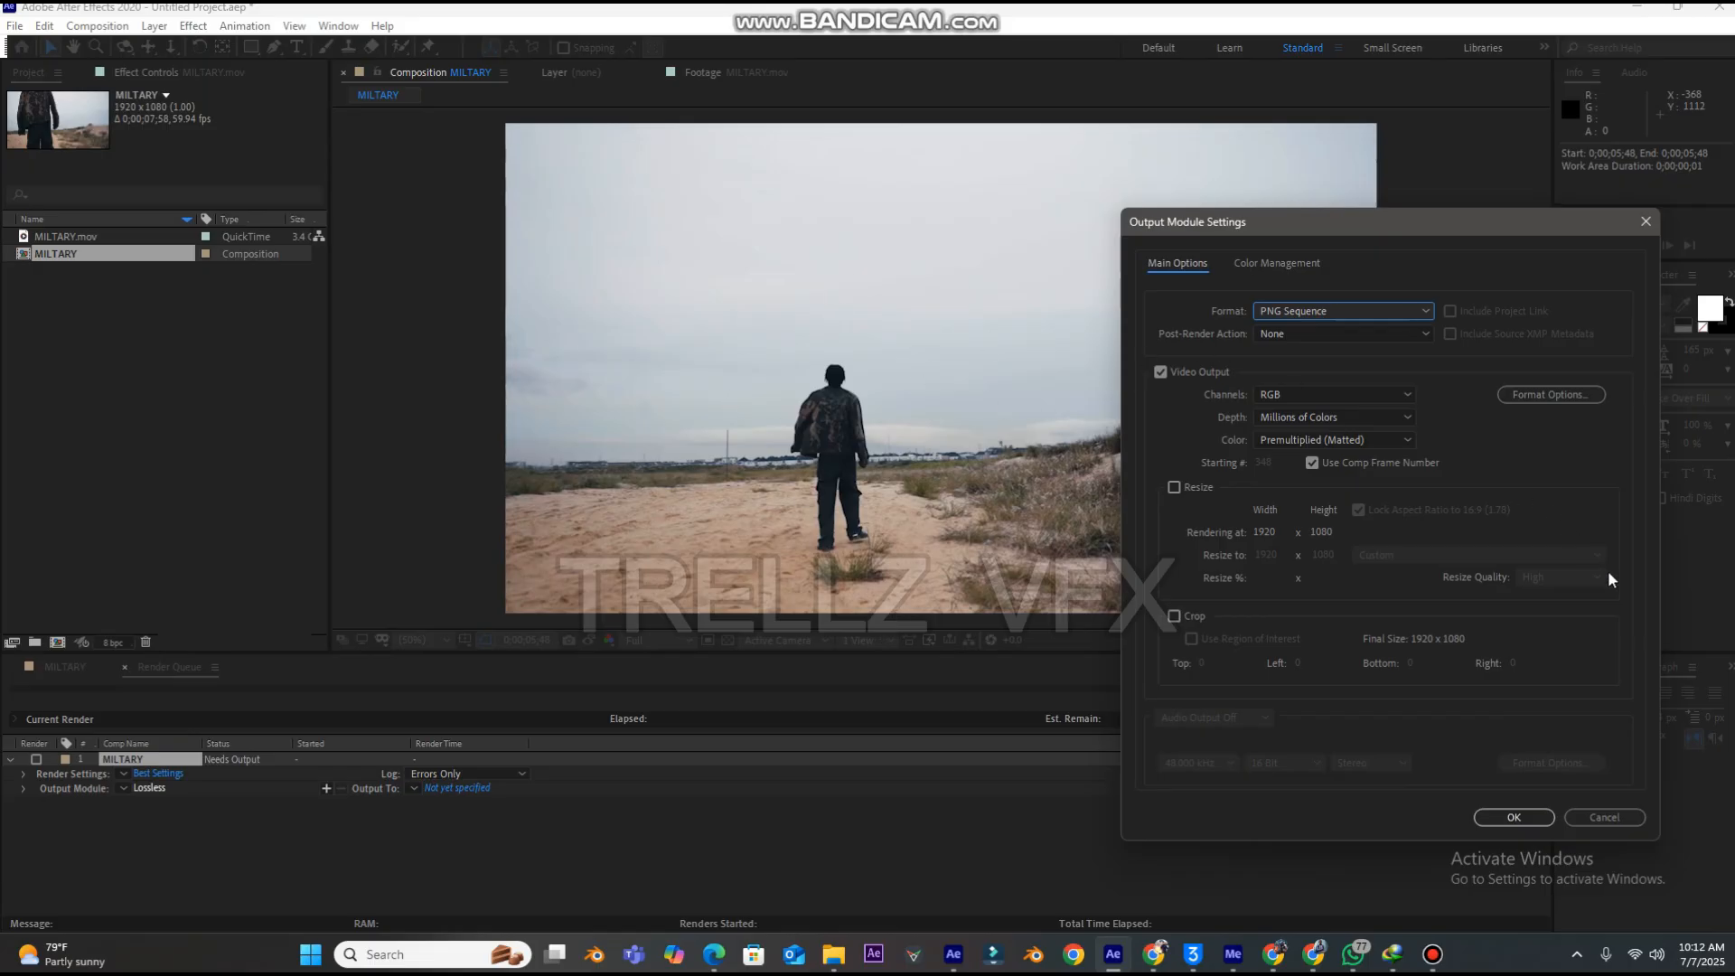
left_click(1512, 817)
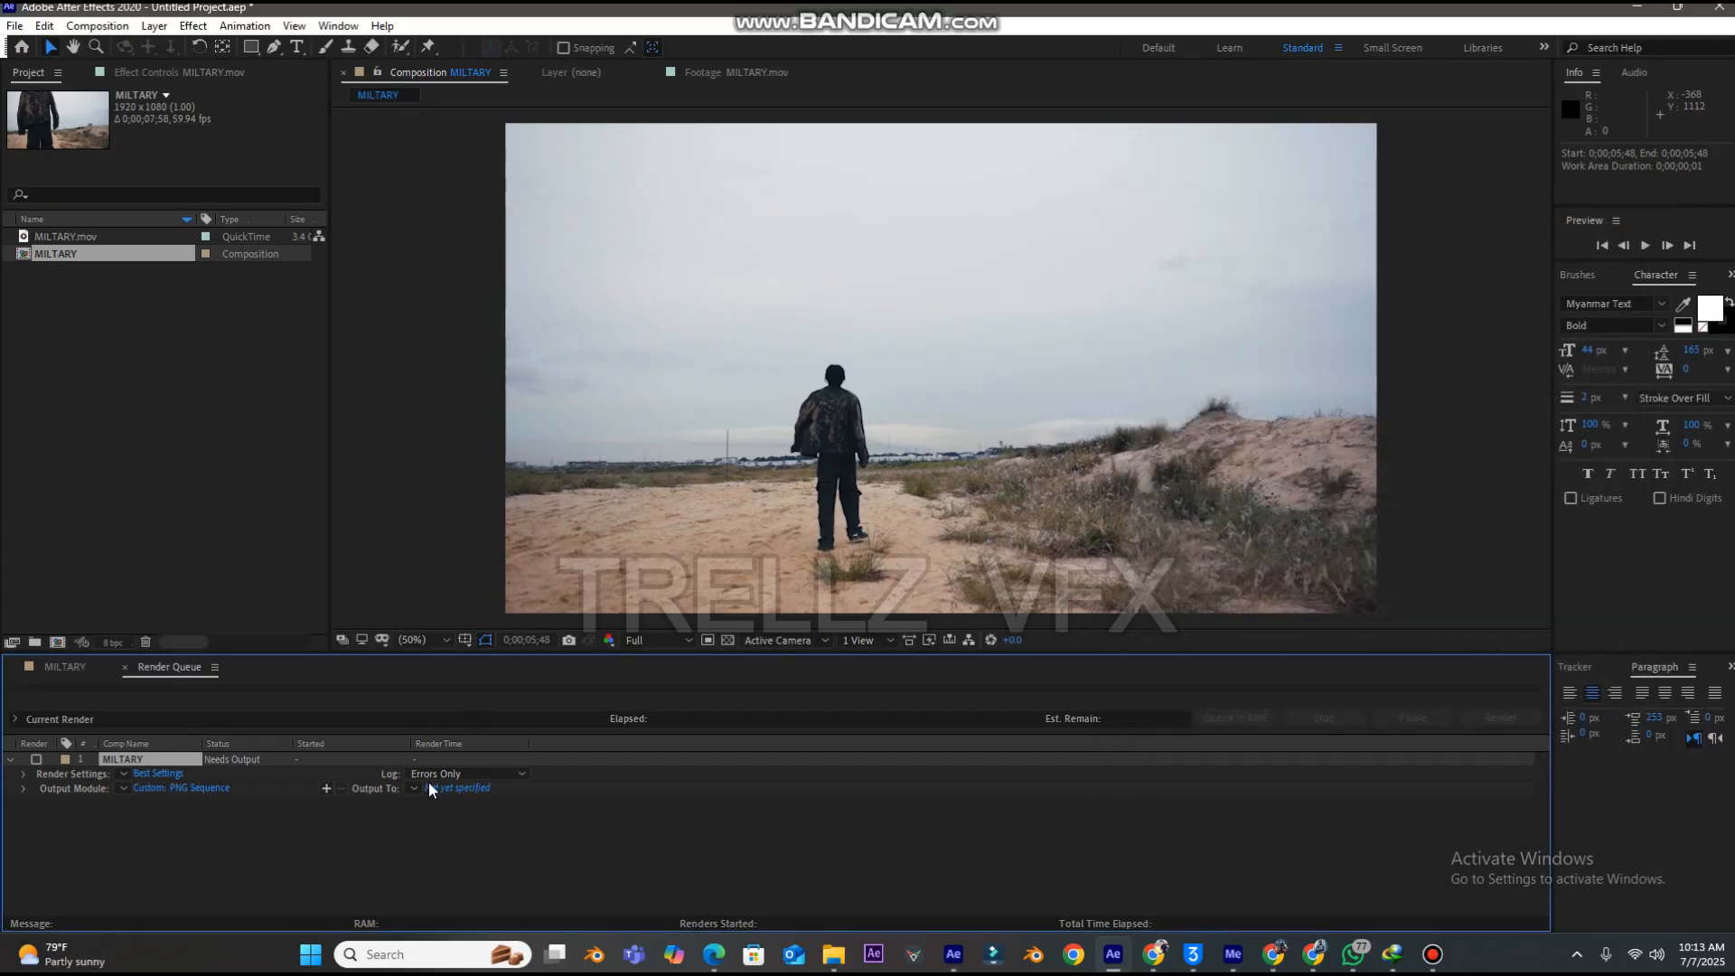
- Set the render output to MILTARY_[#####].png in the Documents folder and render the frame
left_click(457, 788)
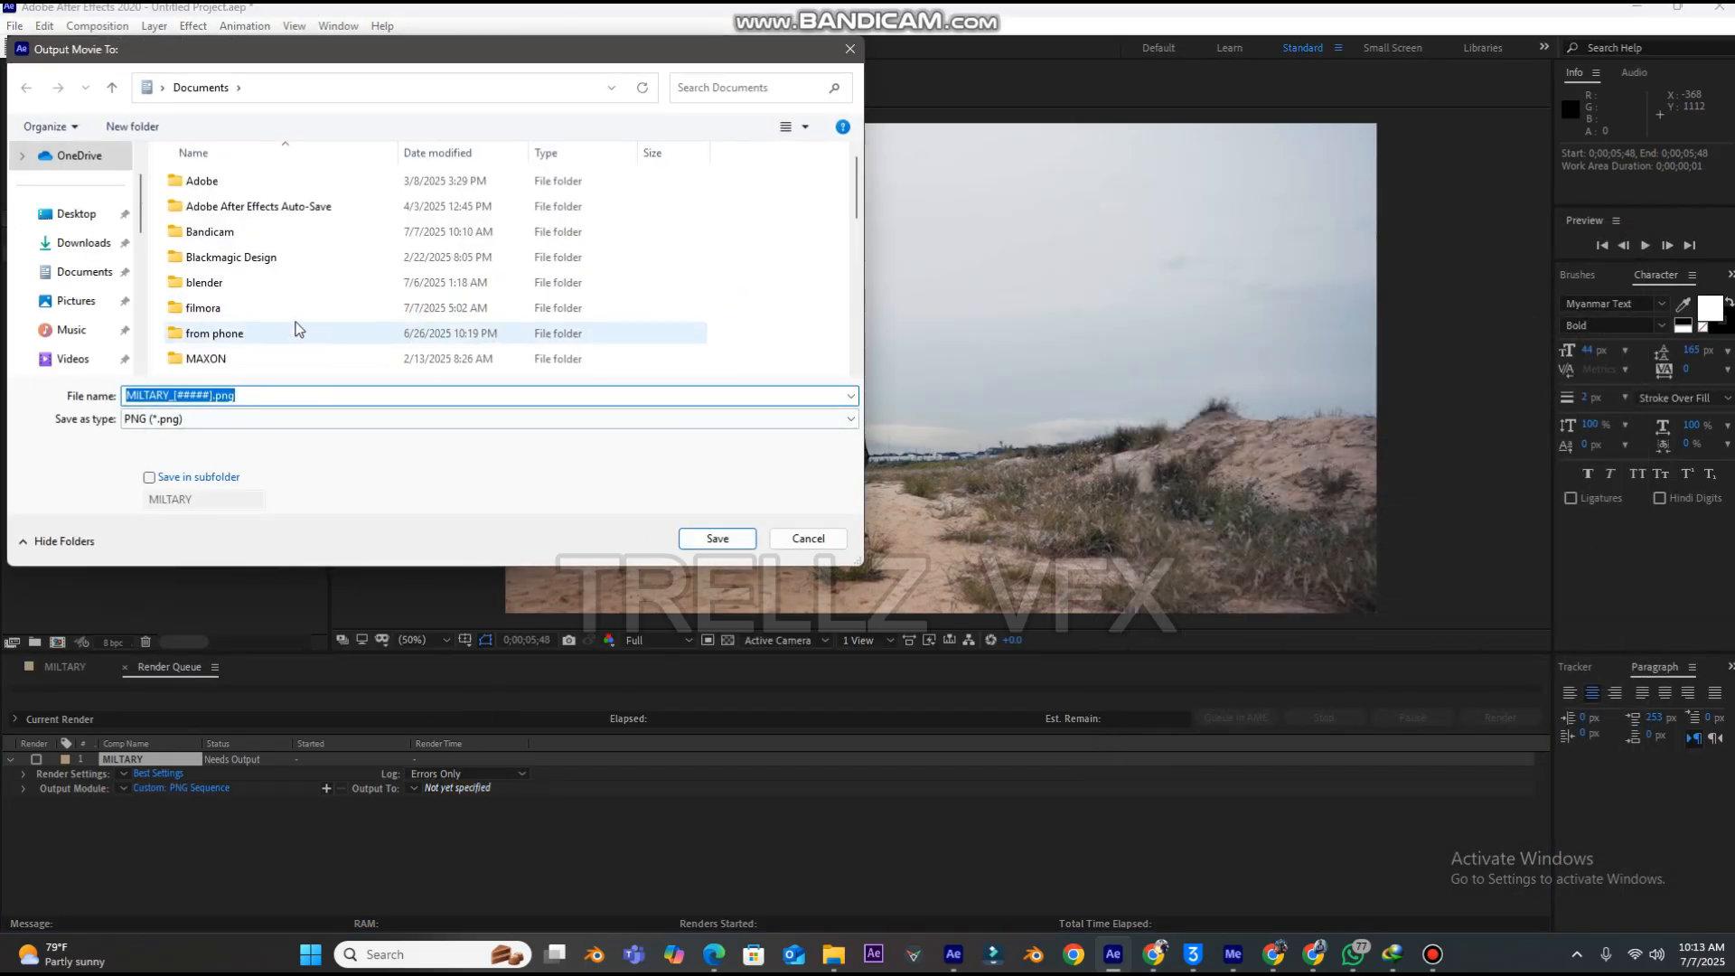
scroll(225, 327, "down", 1)
scroll(230, 353, "down", 6)
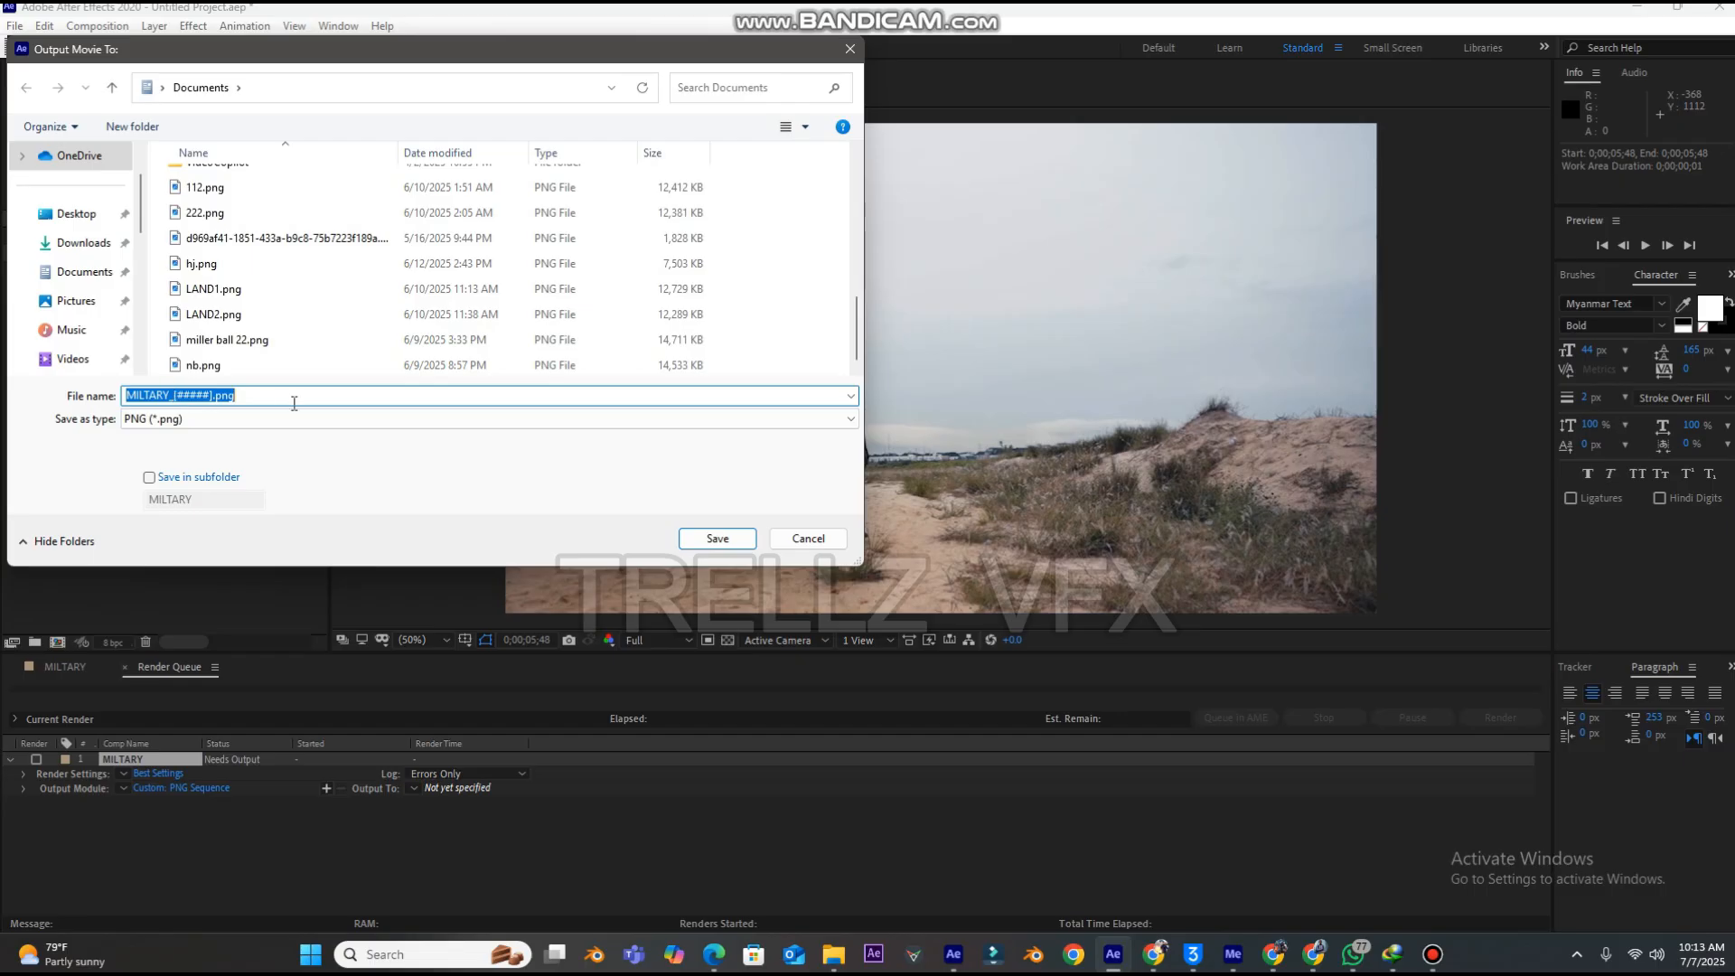
left_click(716, 539)
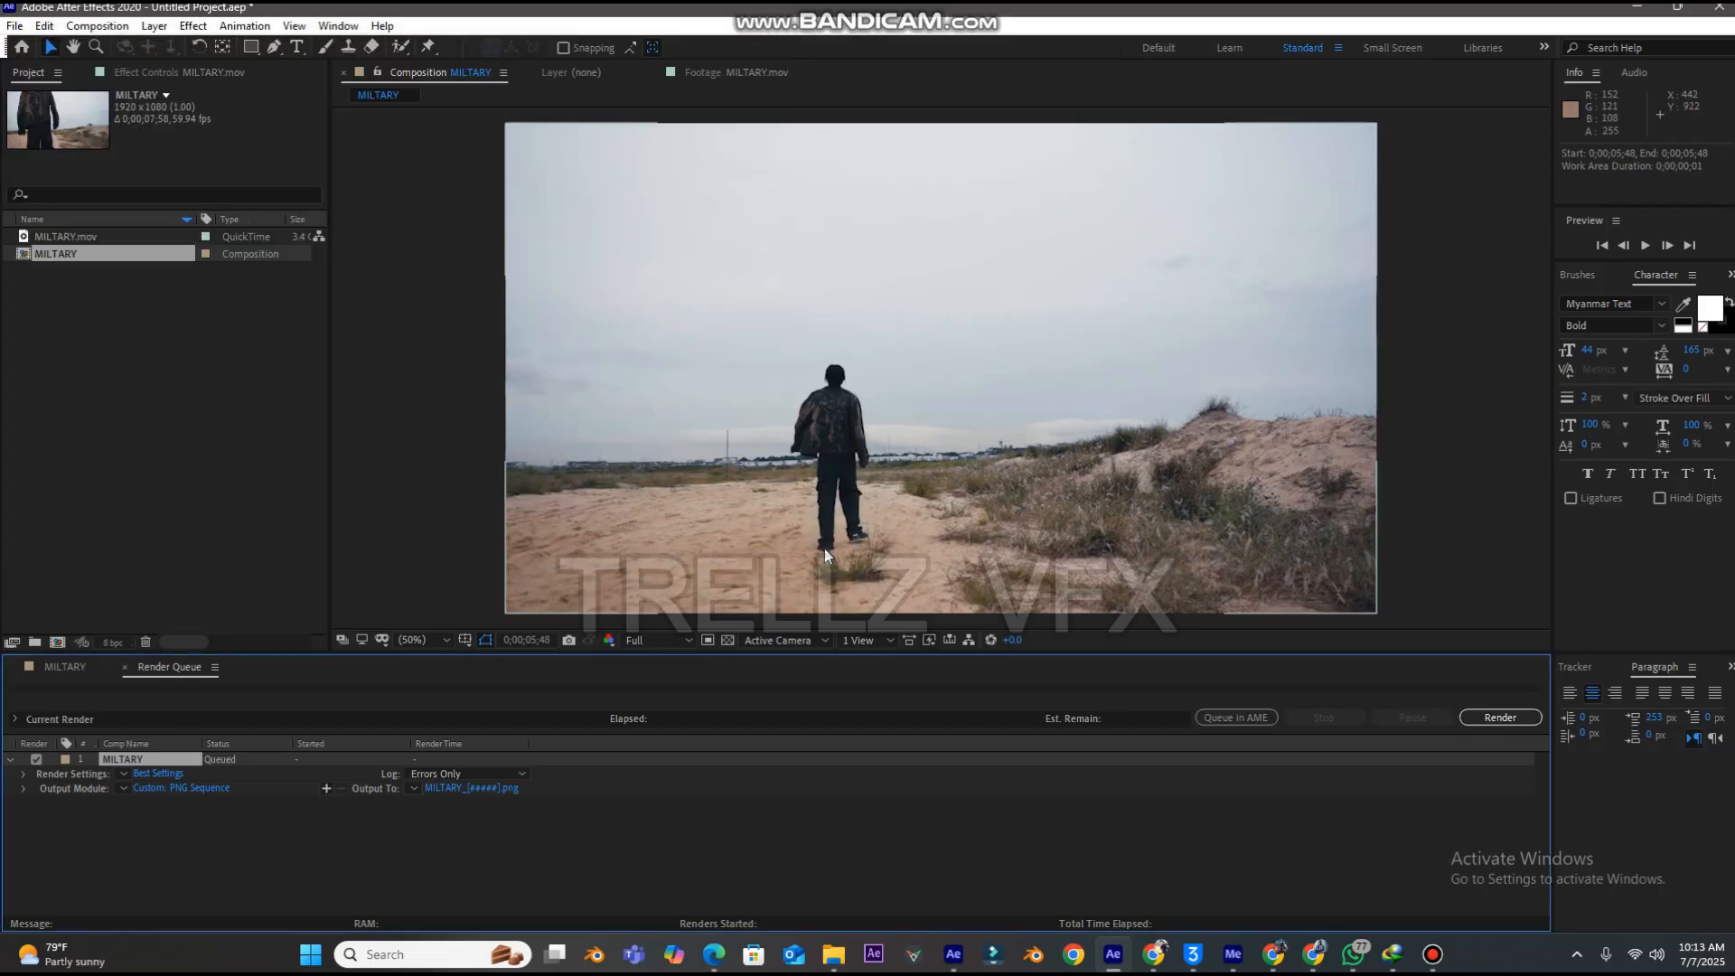
left_click(1508, 717)
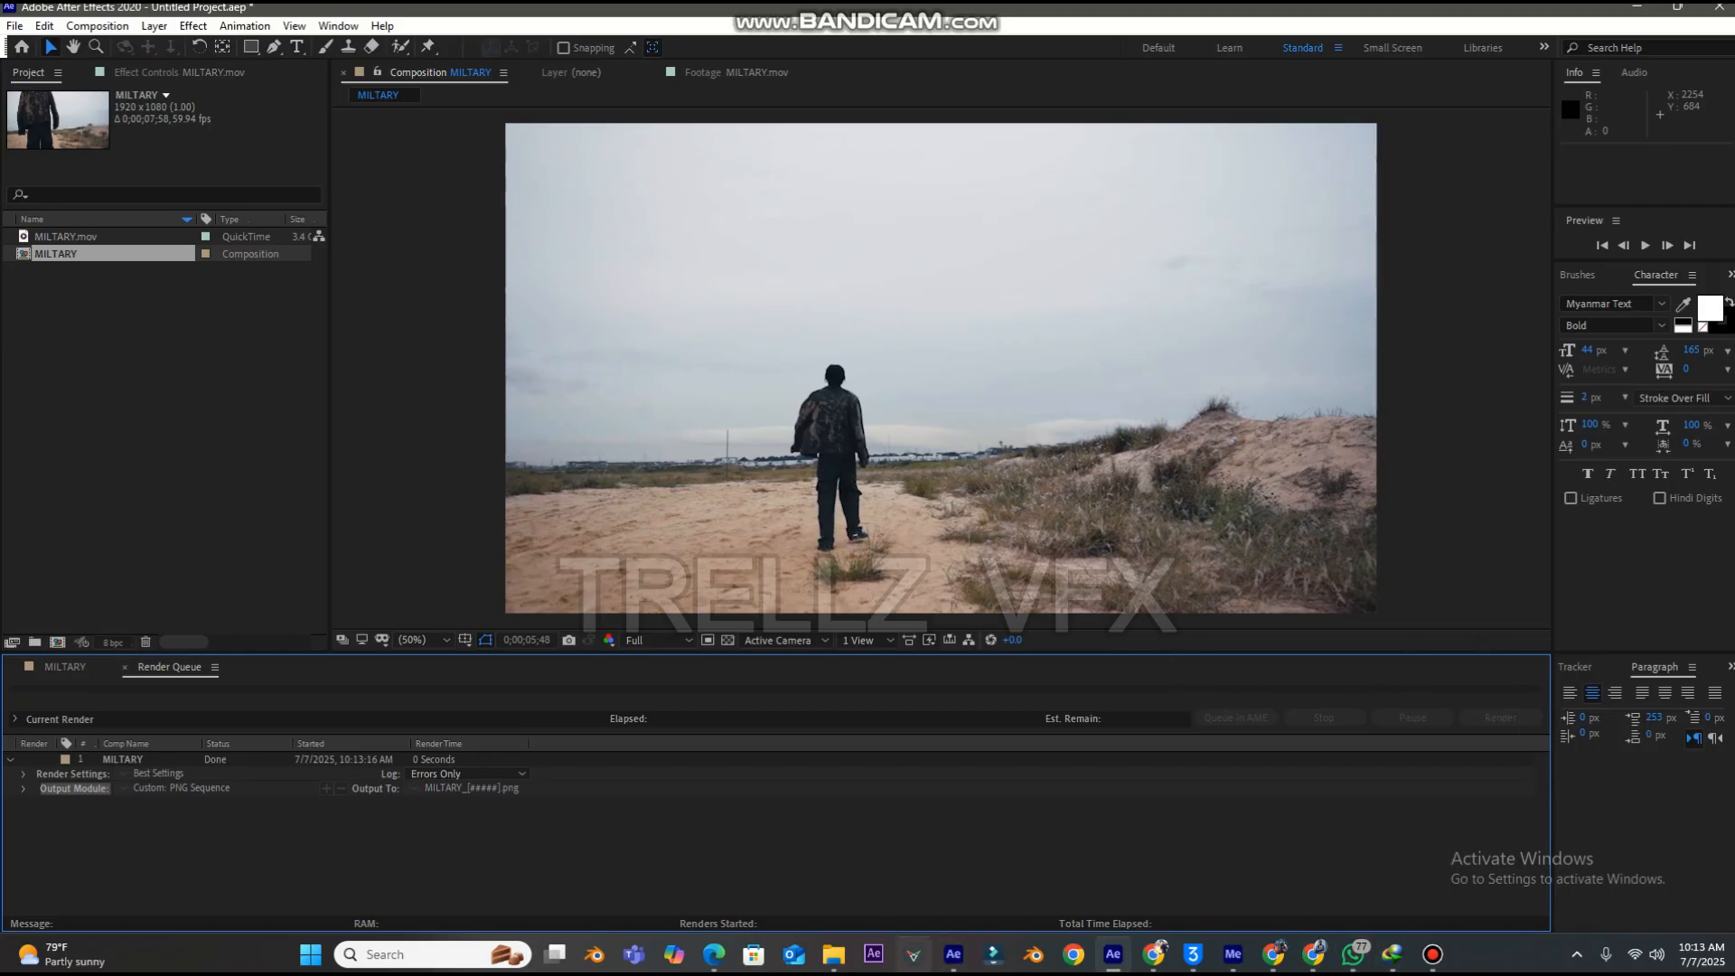
- Switch to Blender and delete all the default objects from the scene
left_click(1033, 956)
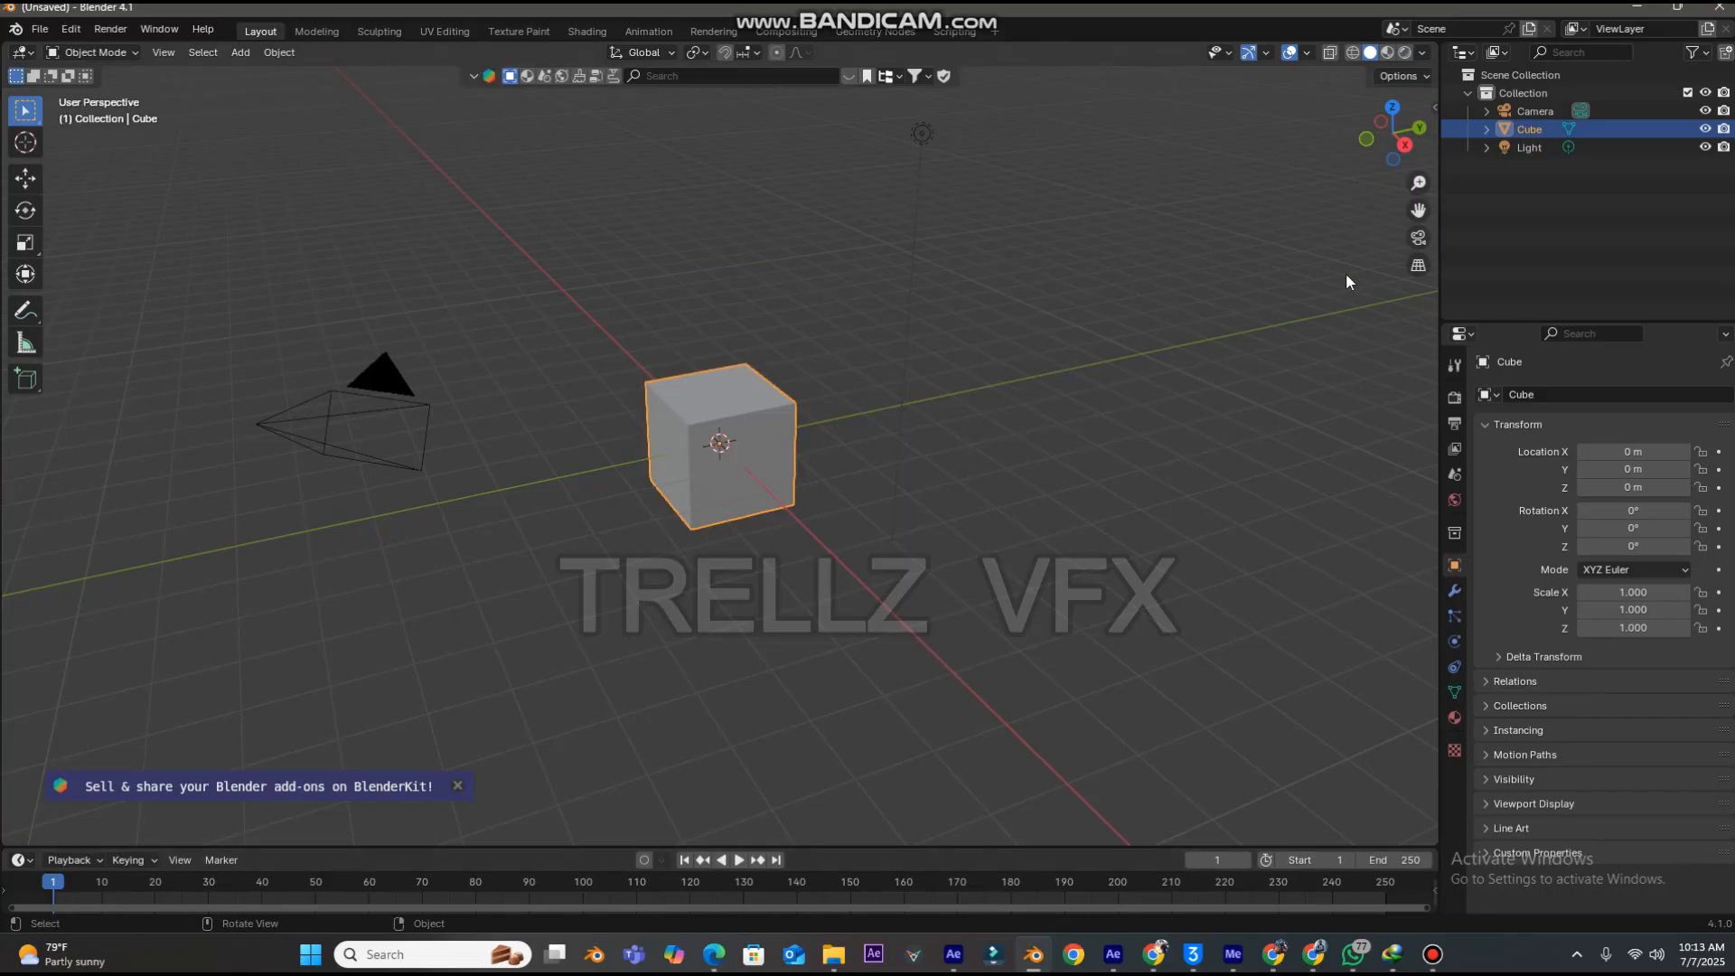
left_click_drag(1393, 133, 1365, 128)
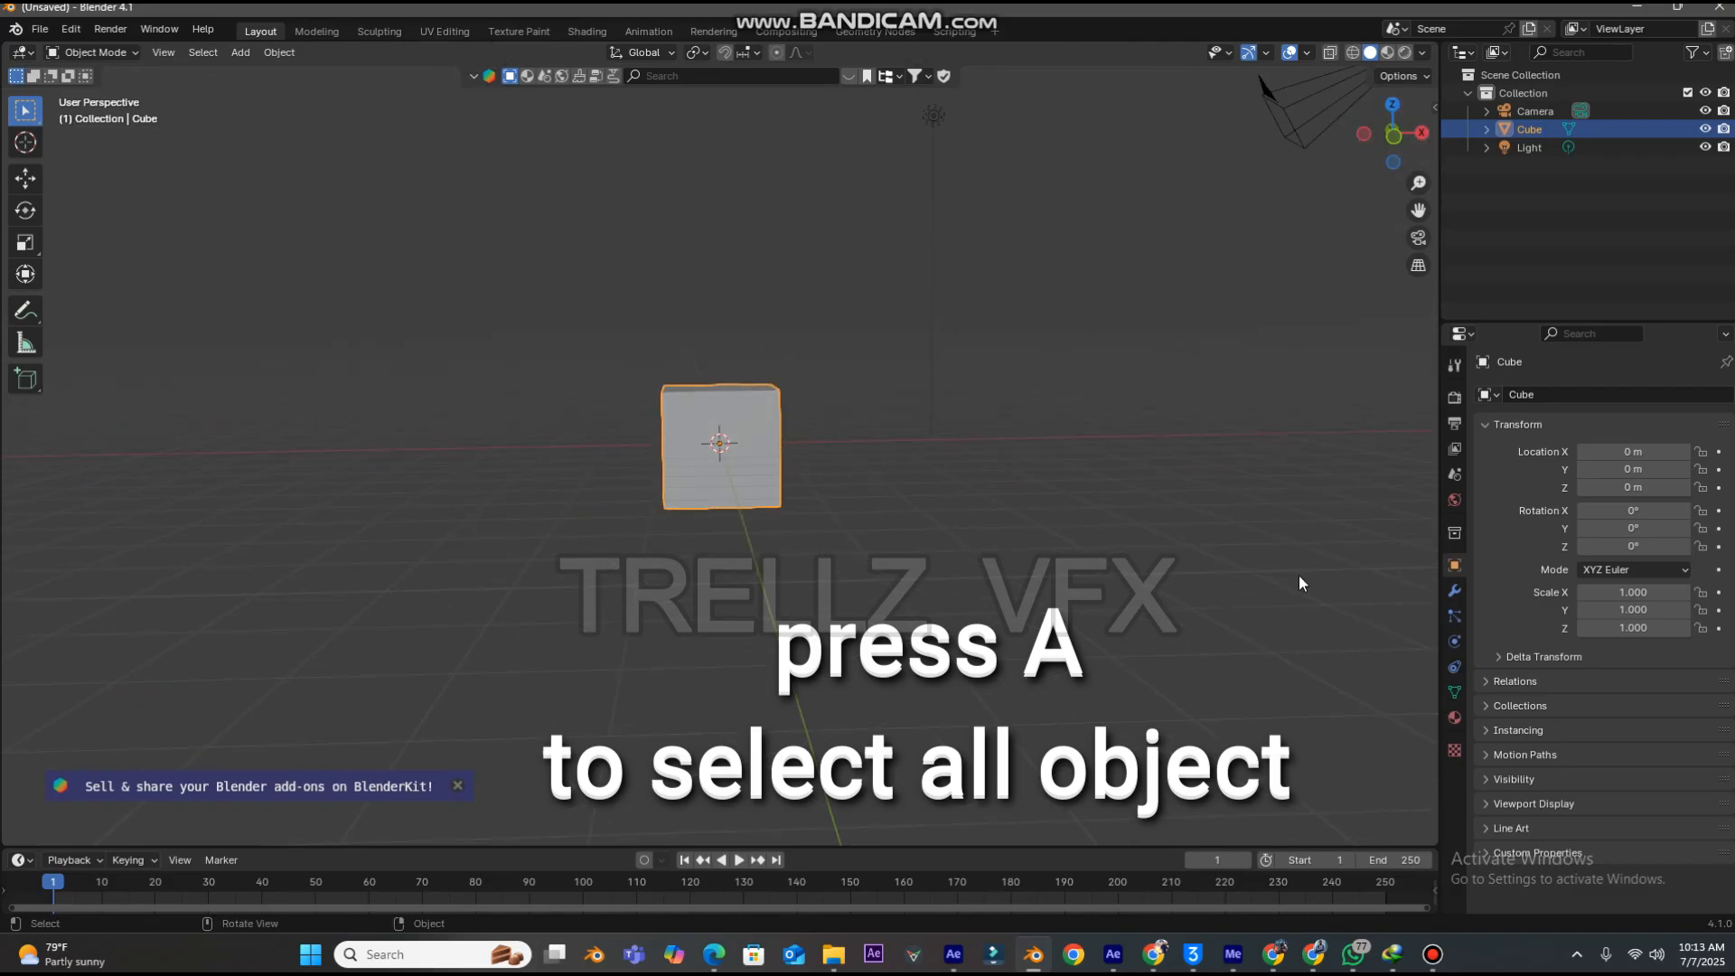
key("a")
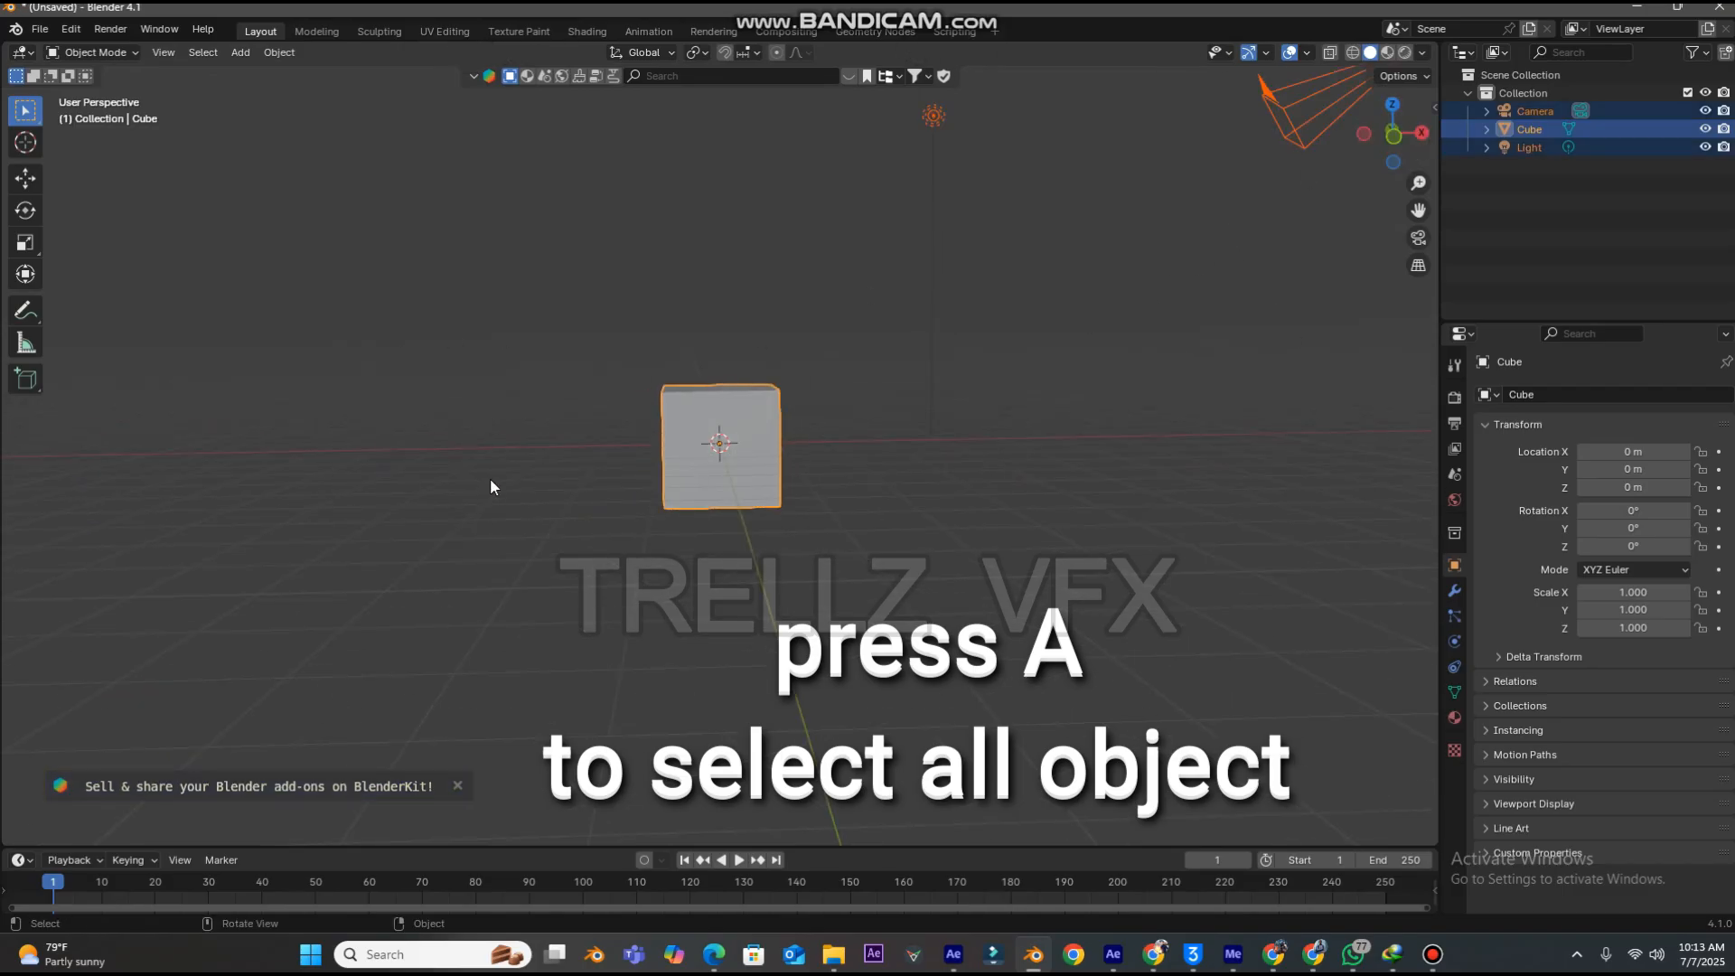
key("Delete")
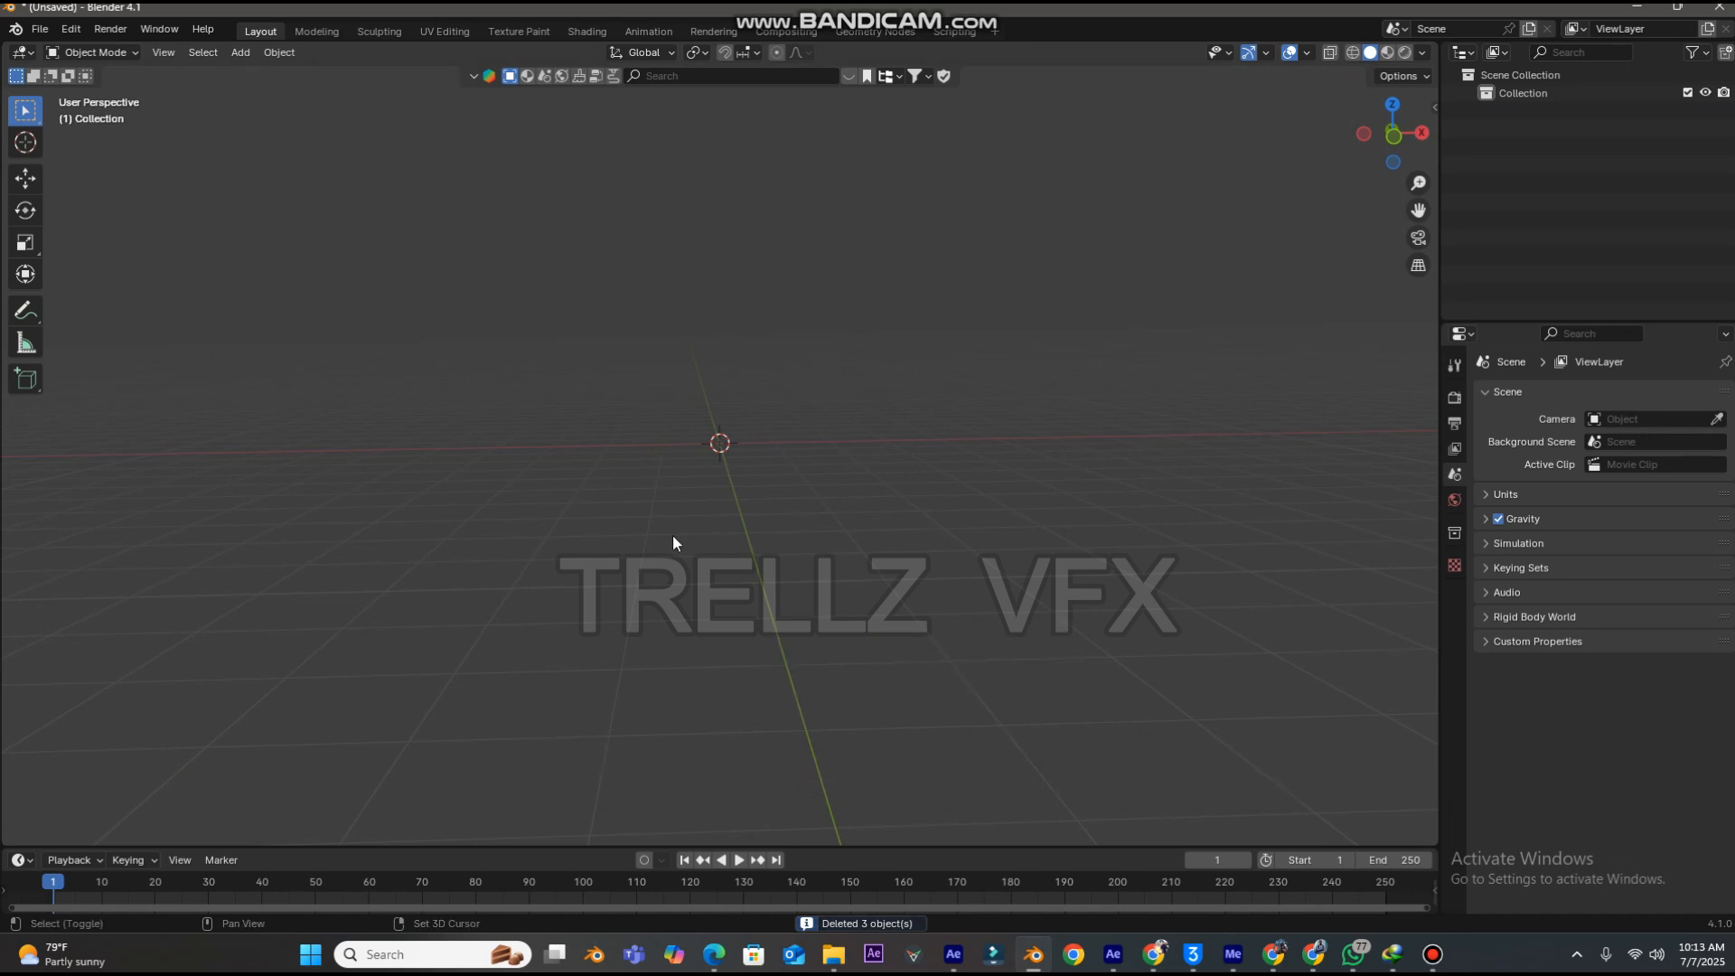
- Add a camera to the empty scene
key("shift+a")
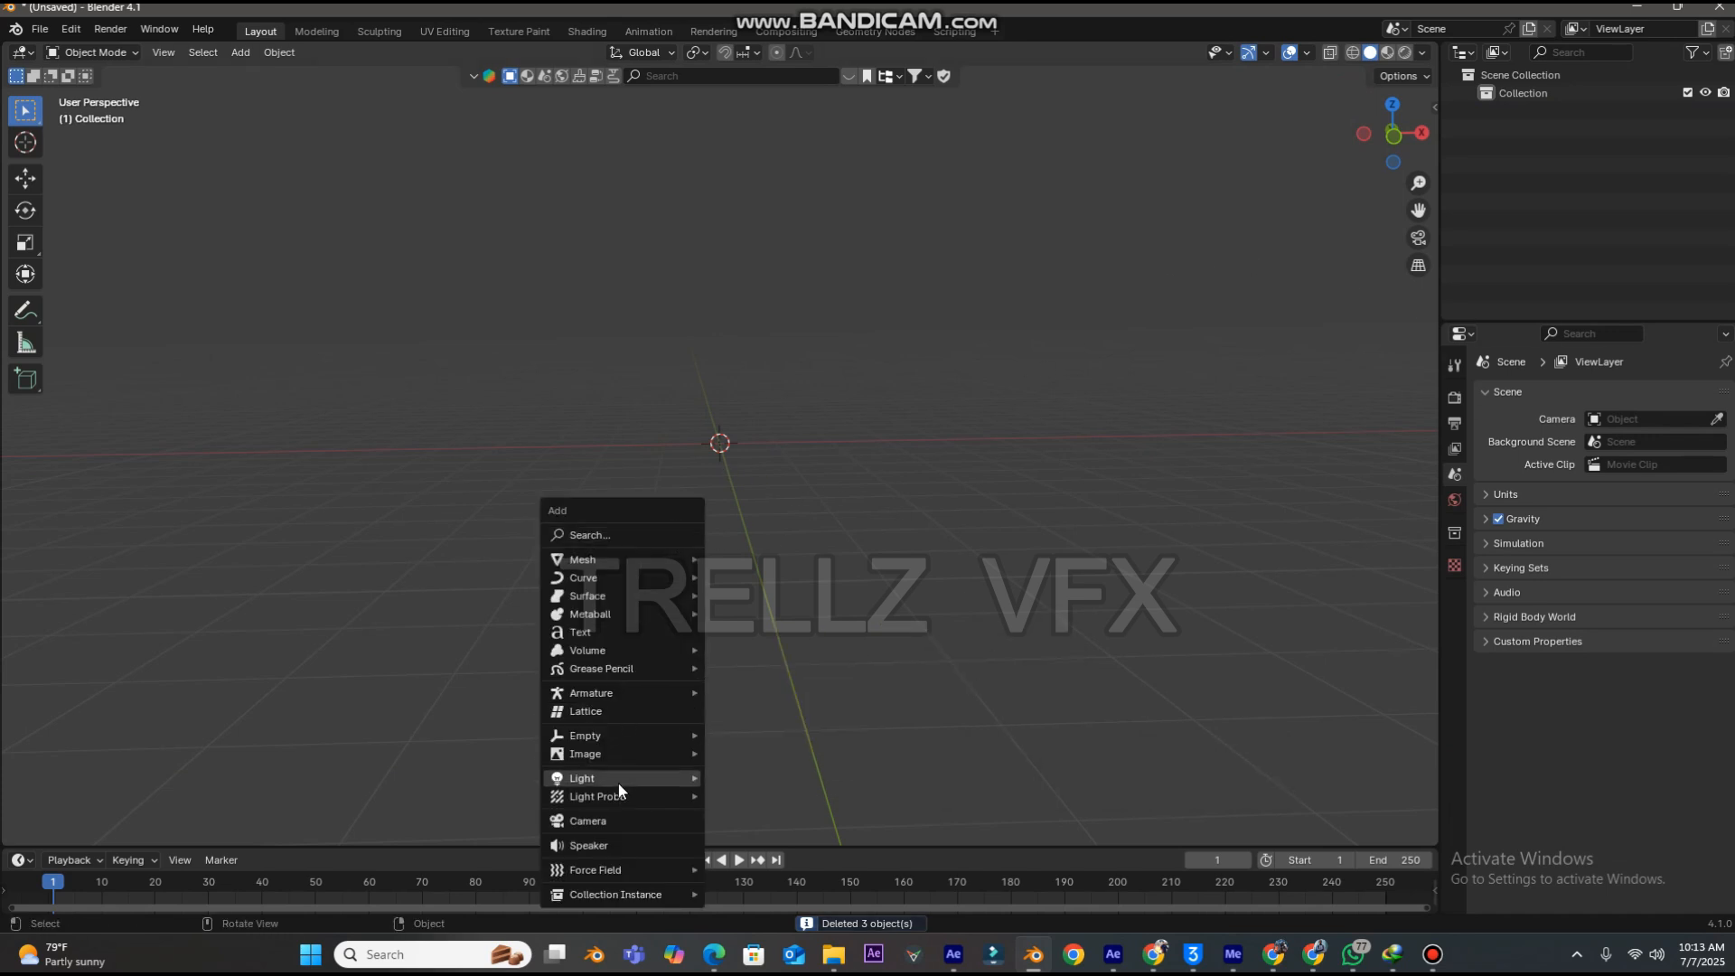
left_click(614, 821)
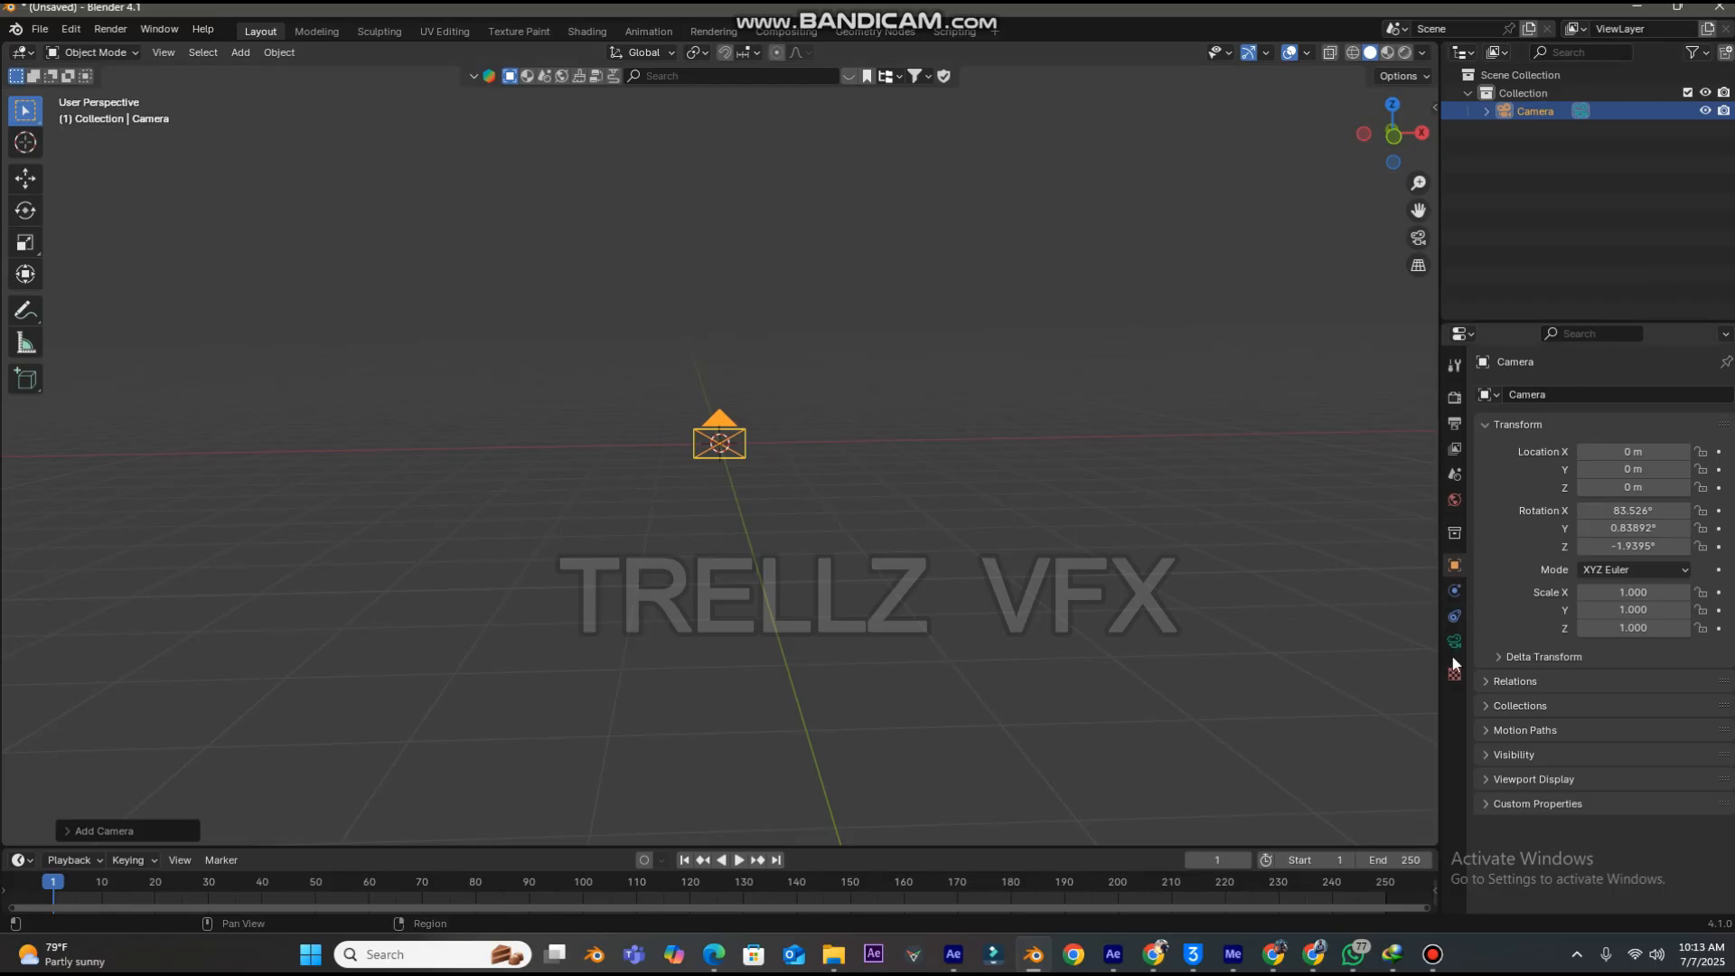
left_click(749, 449)
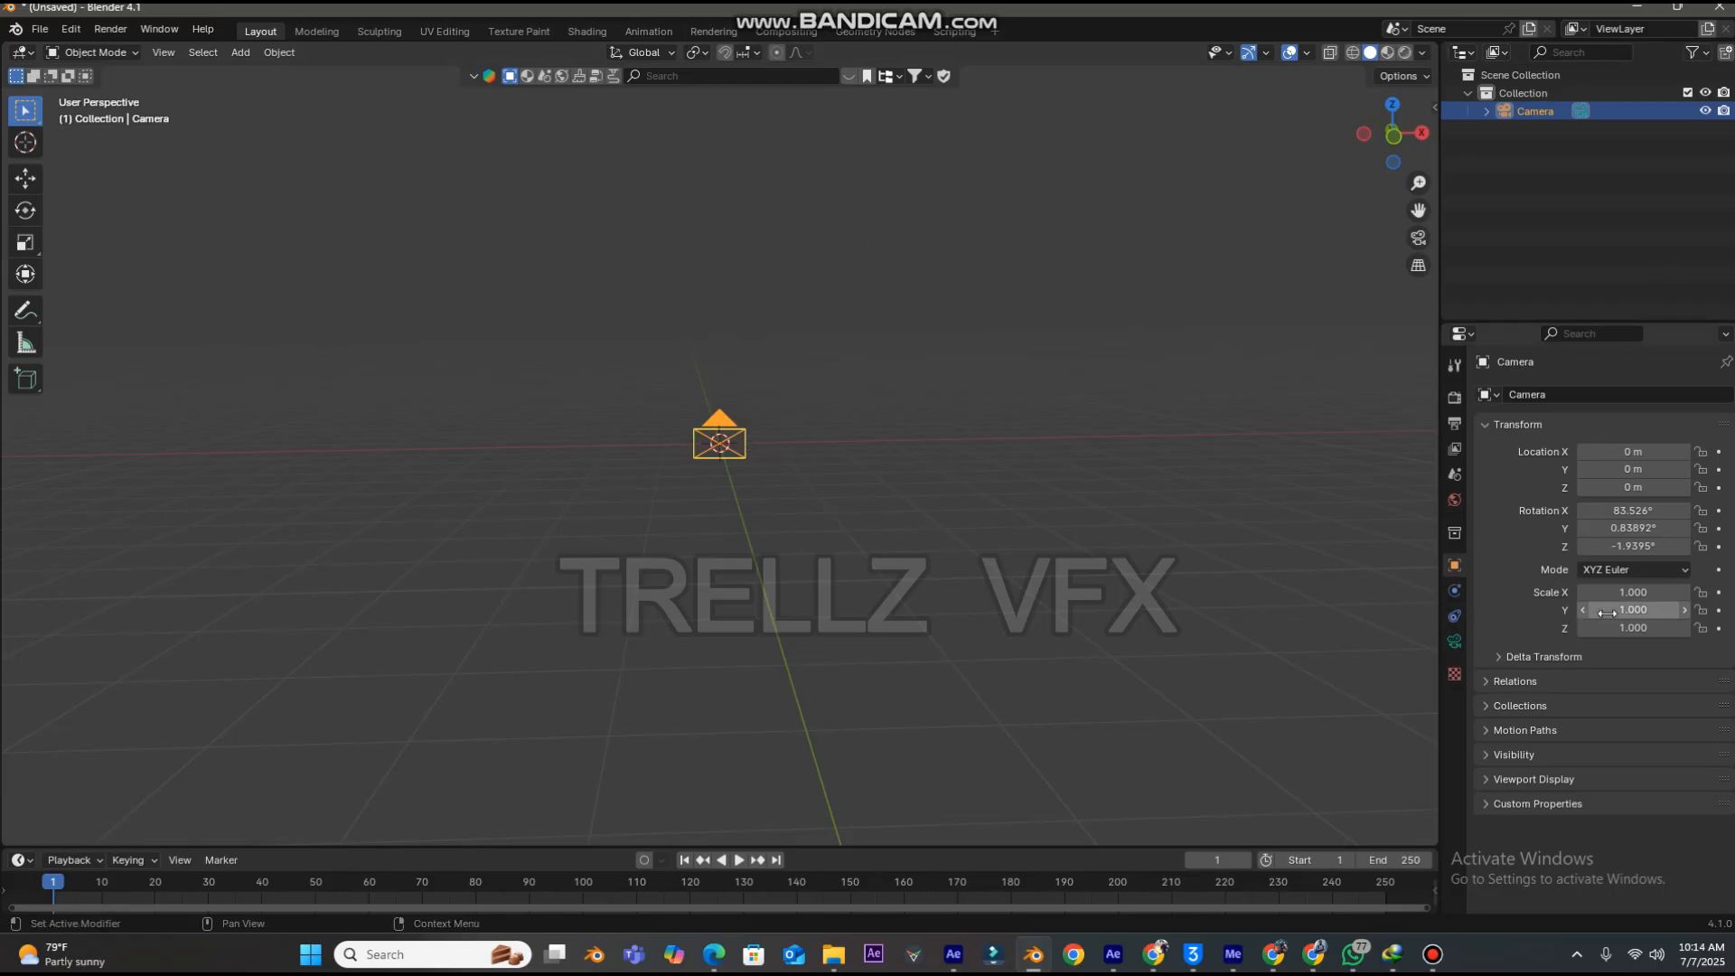
- Enable background images for the camera and load MILTARY_00348.png from the Documents folder as the background
left_click(1455, 640)
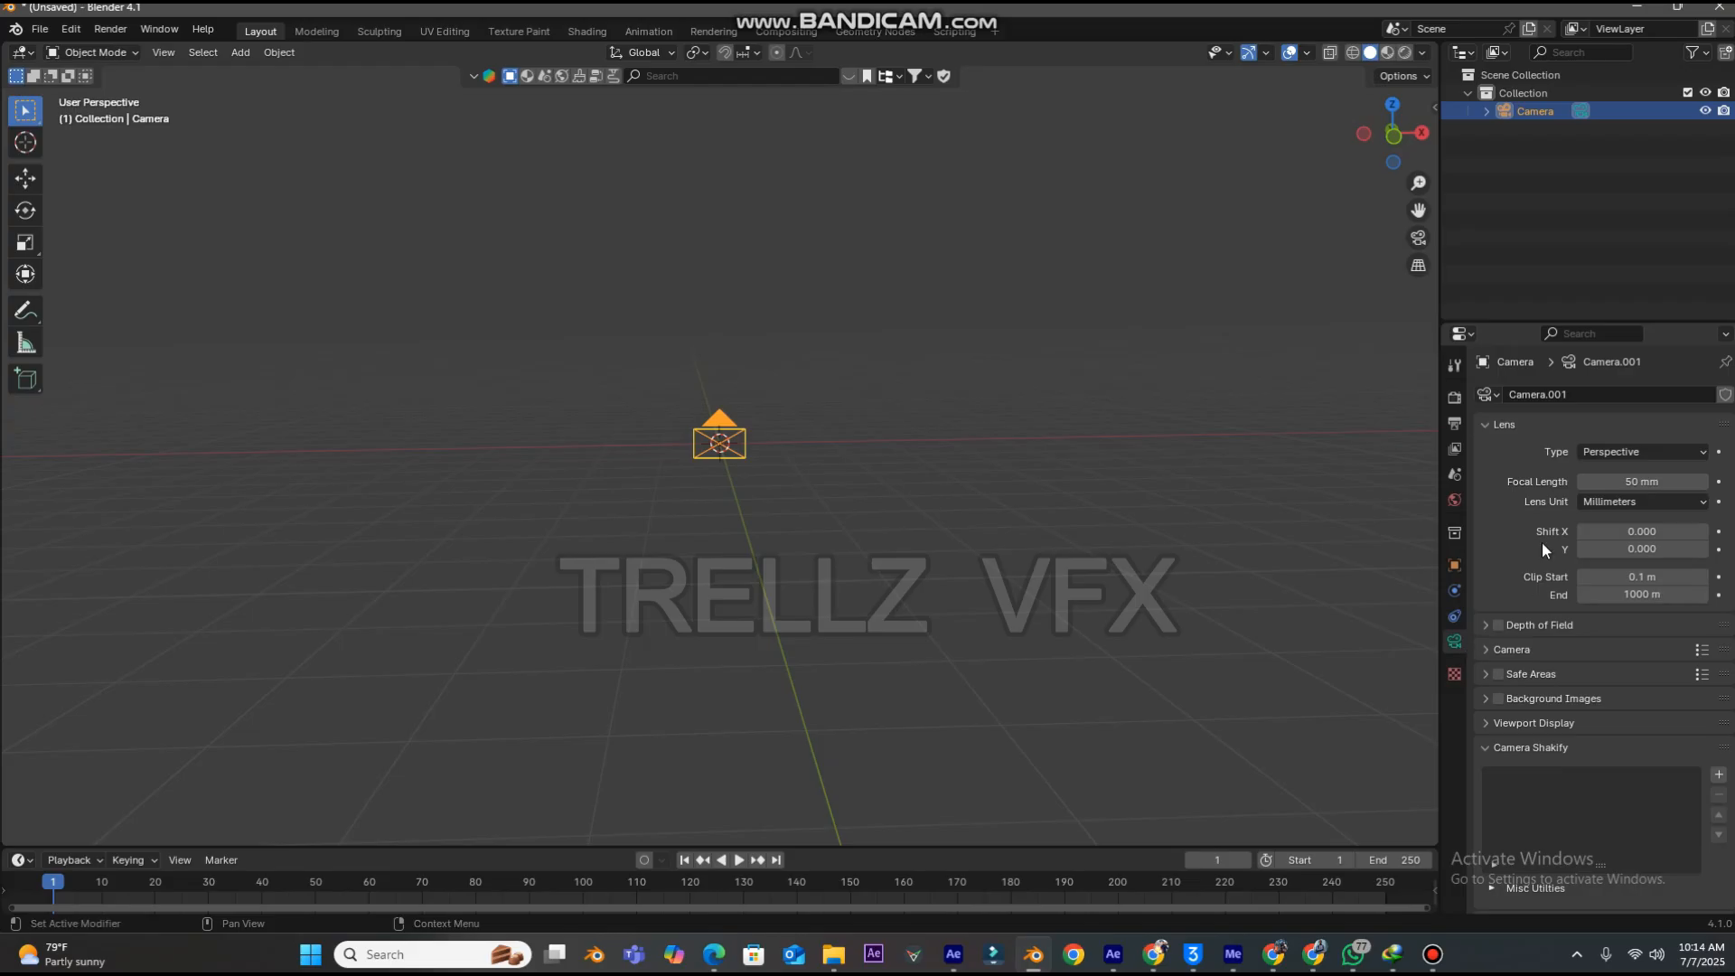
left_click(1486, 699)
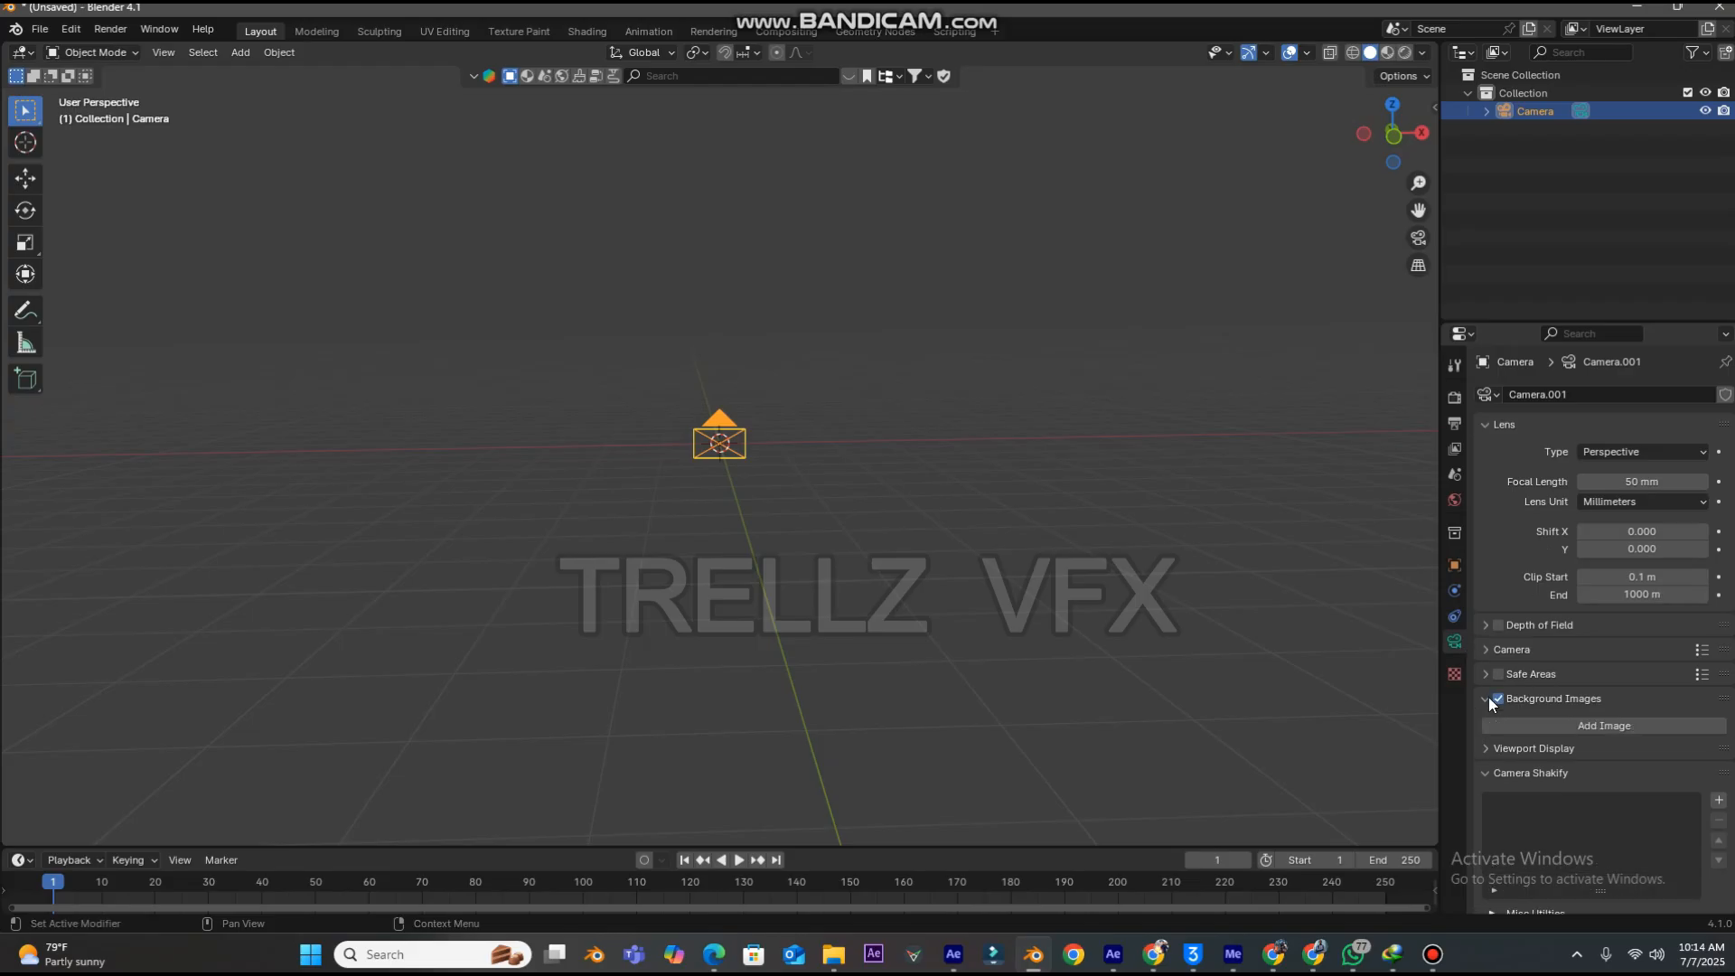
left_click(1566, 725)
left_click(1640, 798)
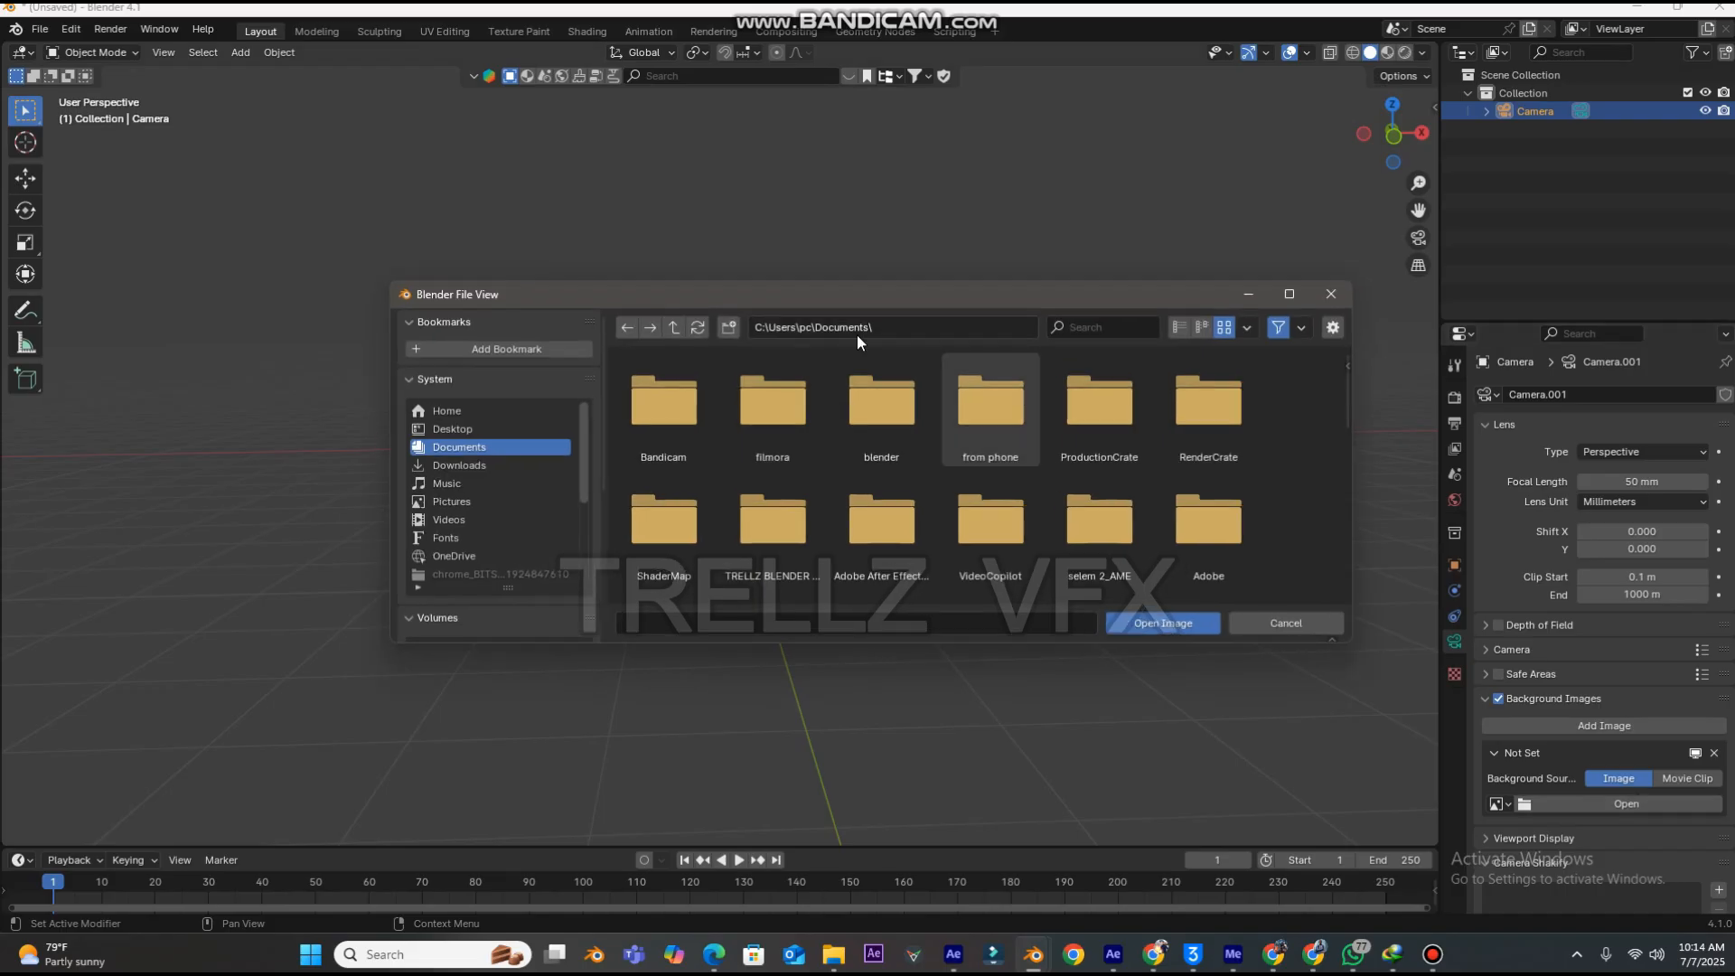
scroll(988, 470, "down", 5)
scroll(1067, 479, "up", 2)
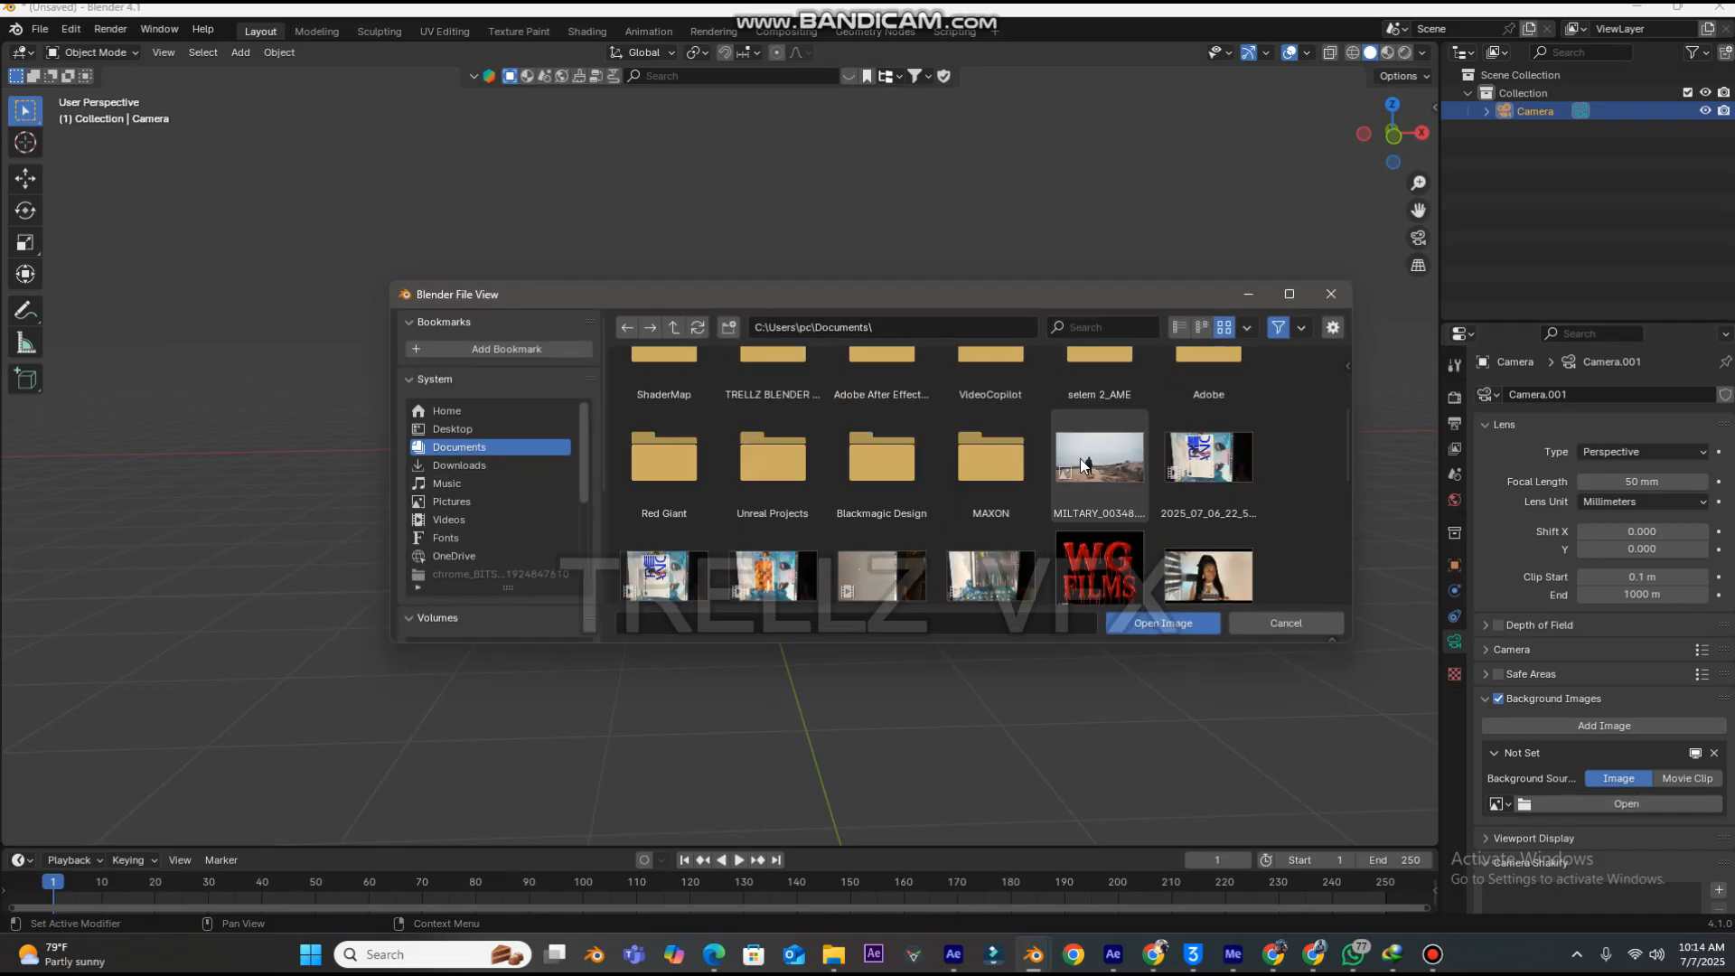
double_click(1085, 465)
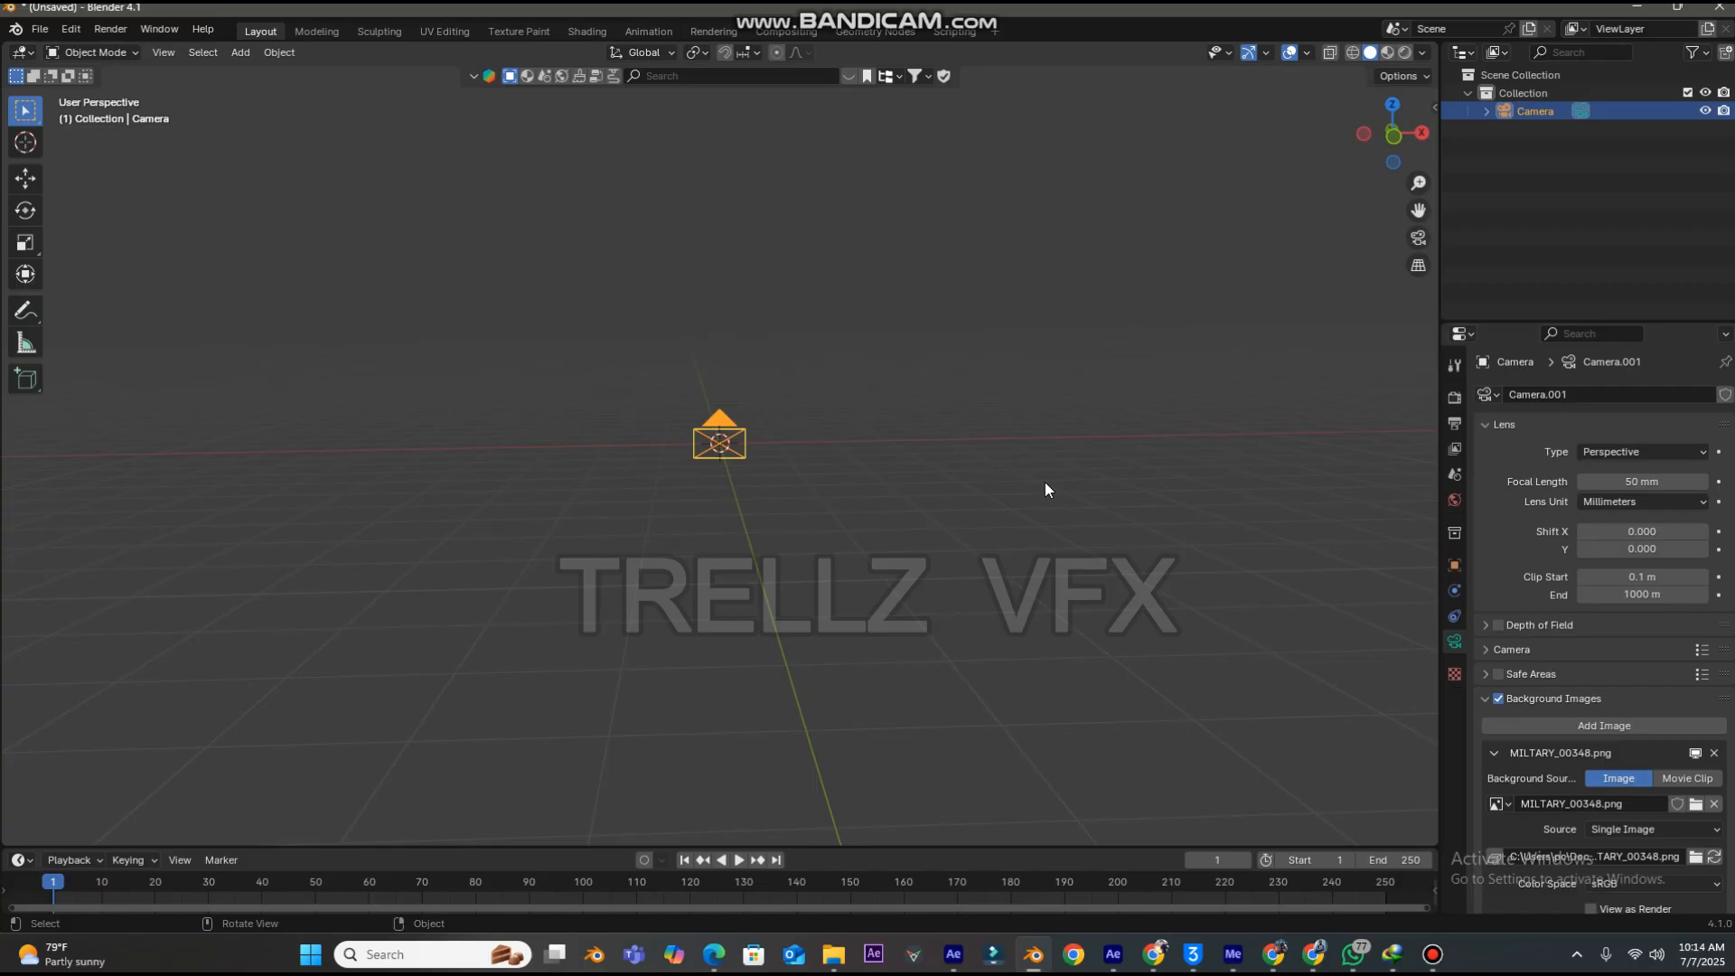
- Look through the camera and set the background image's opacity to 1.000
left_click(1419, 237)
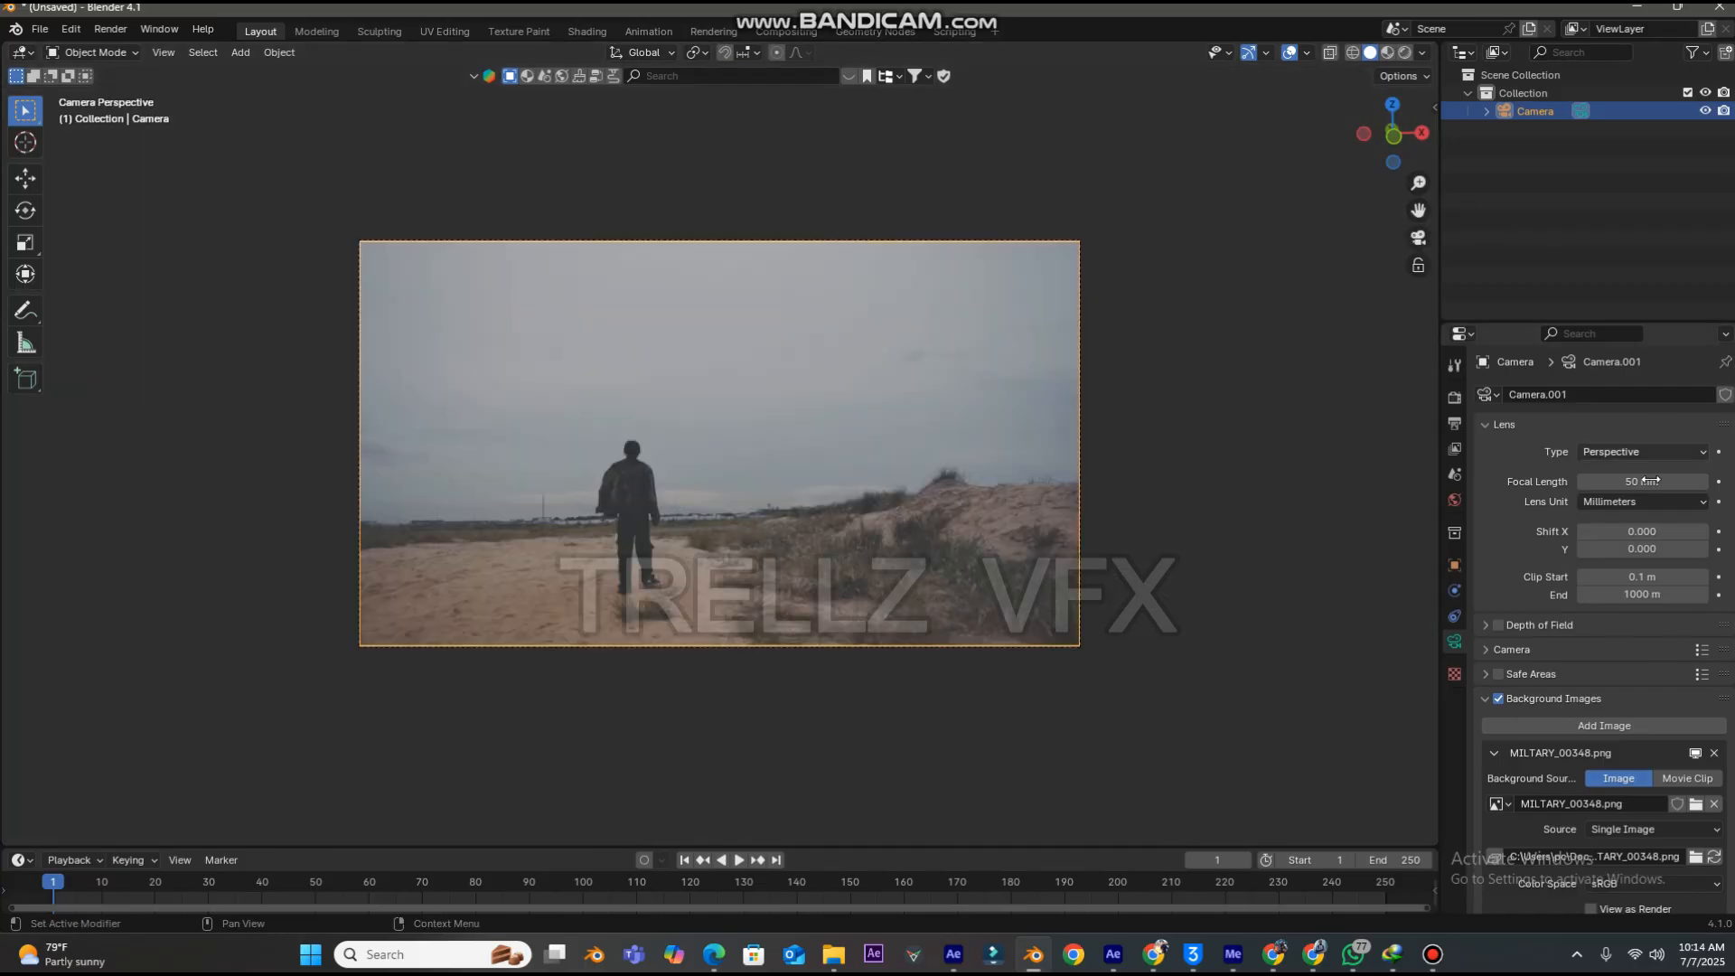
scroll(1553, 738, "down", 5)
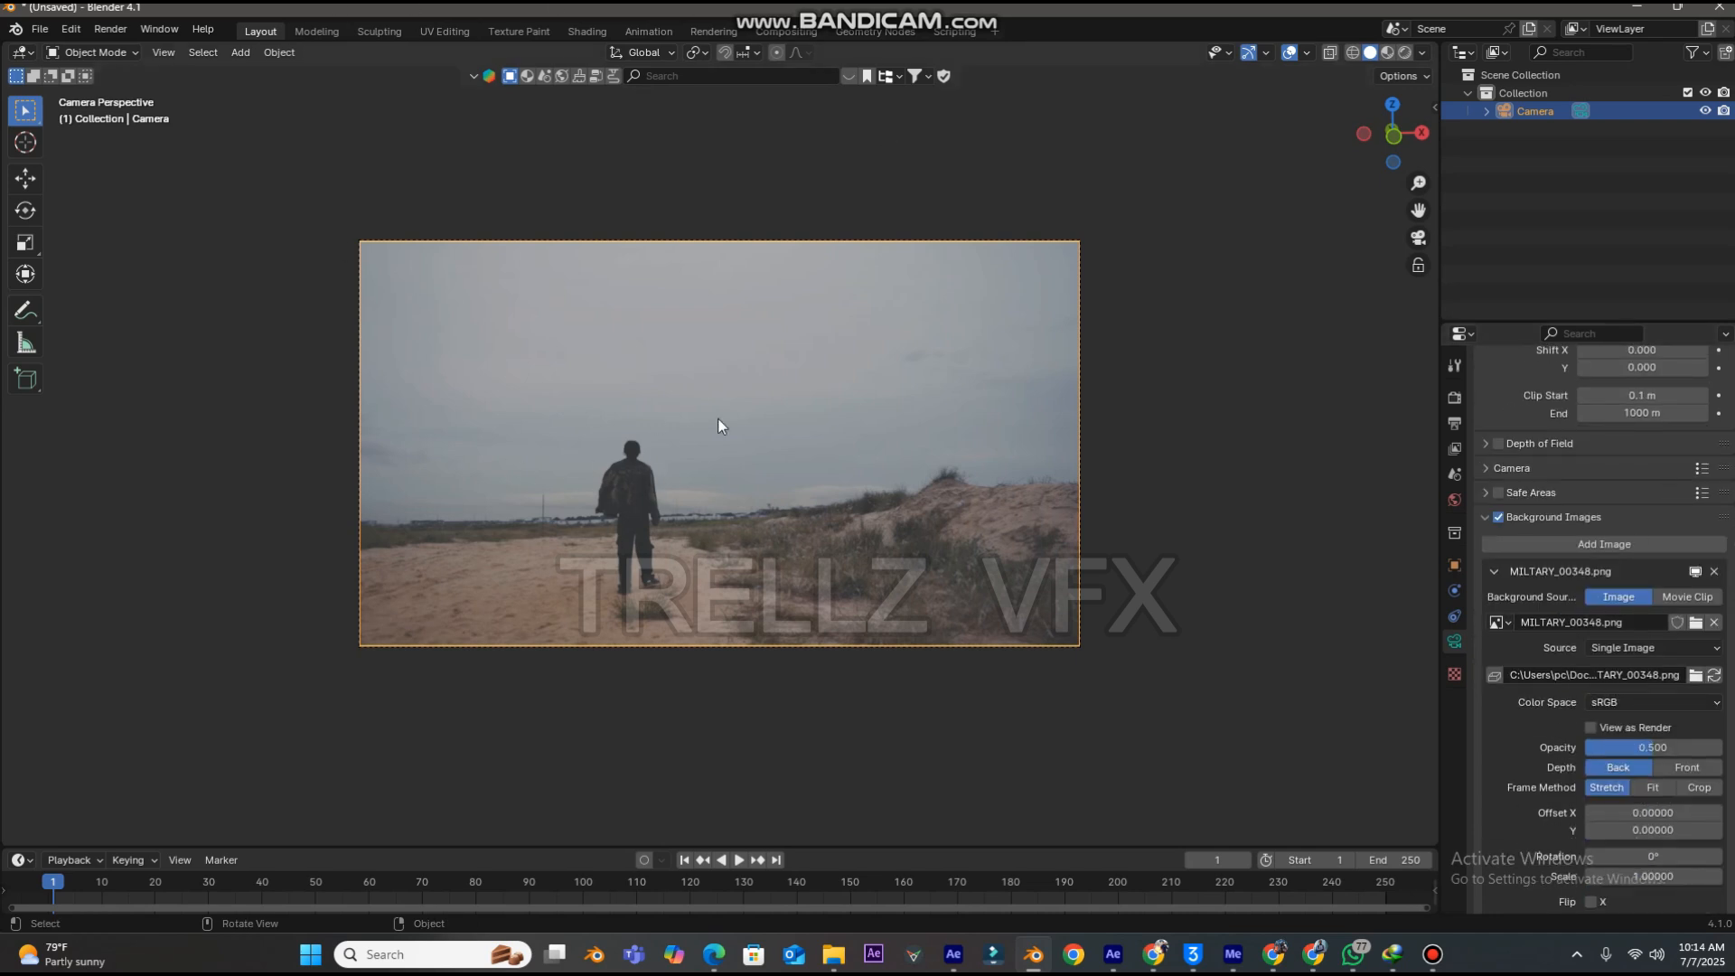
left_click_drag(1653, 748, 1721, 747)
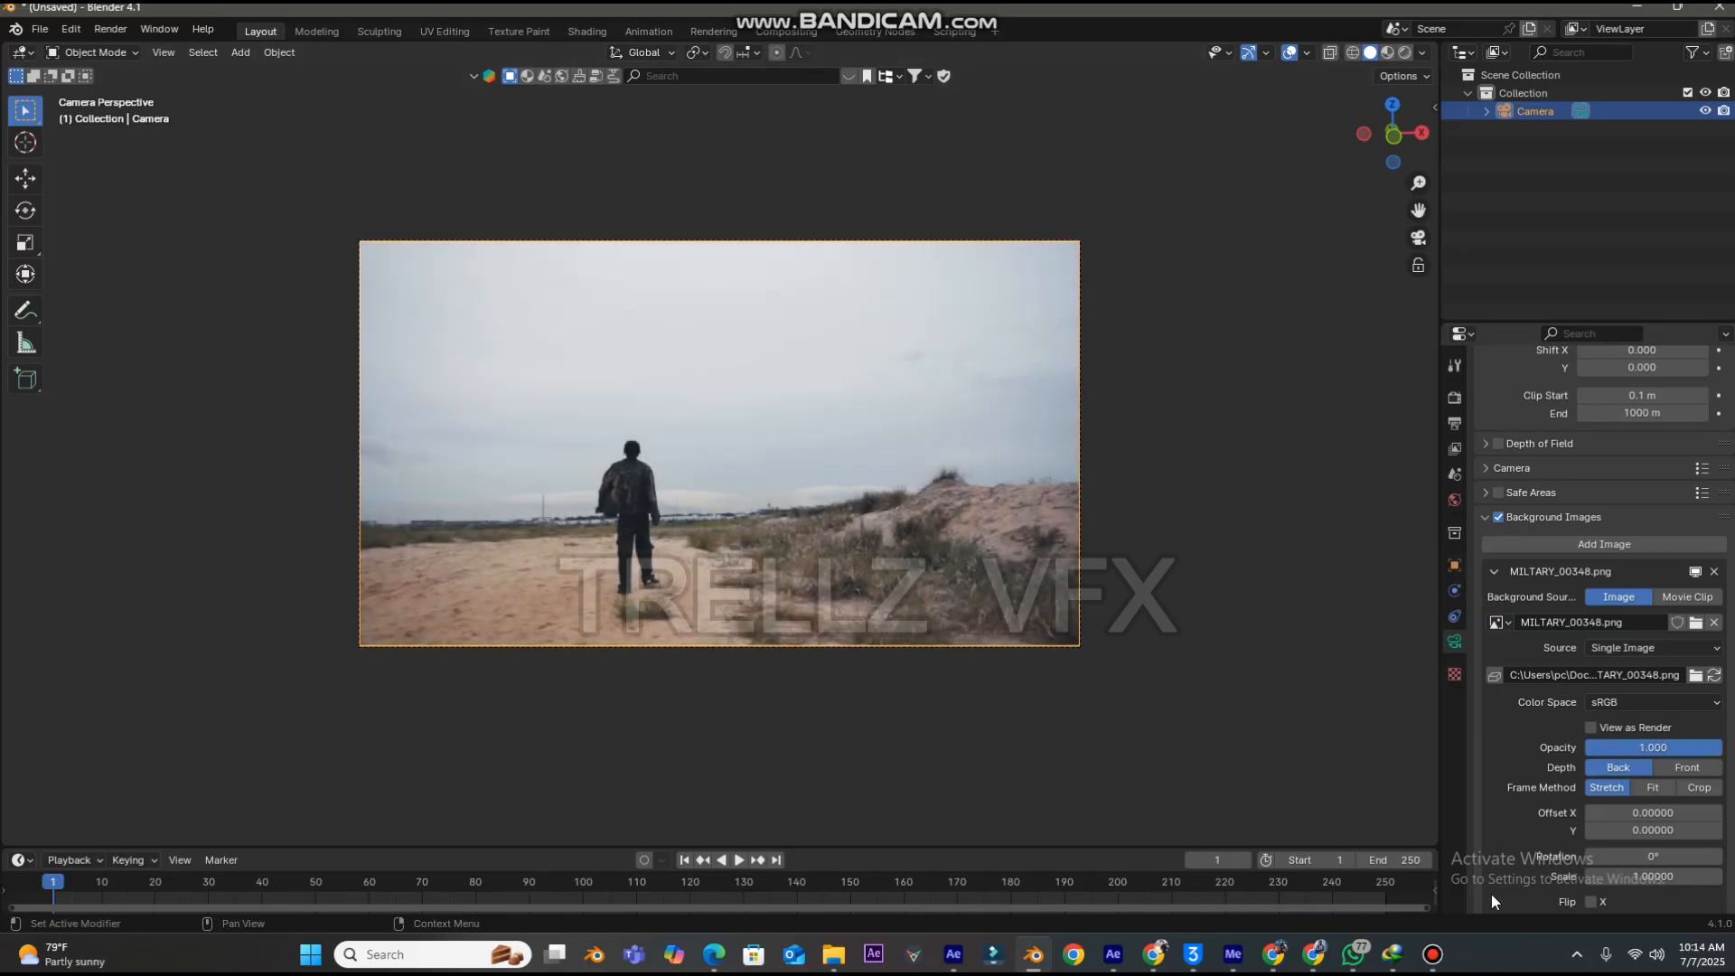
- Switch to After Effects to check the MILTARY composition's frame size and frame rate, and minimize its window
left_click(1113, 954)
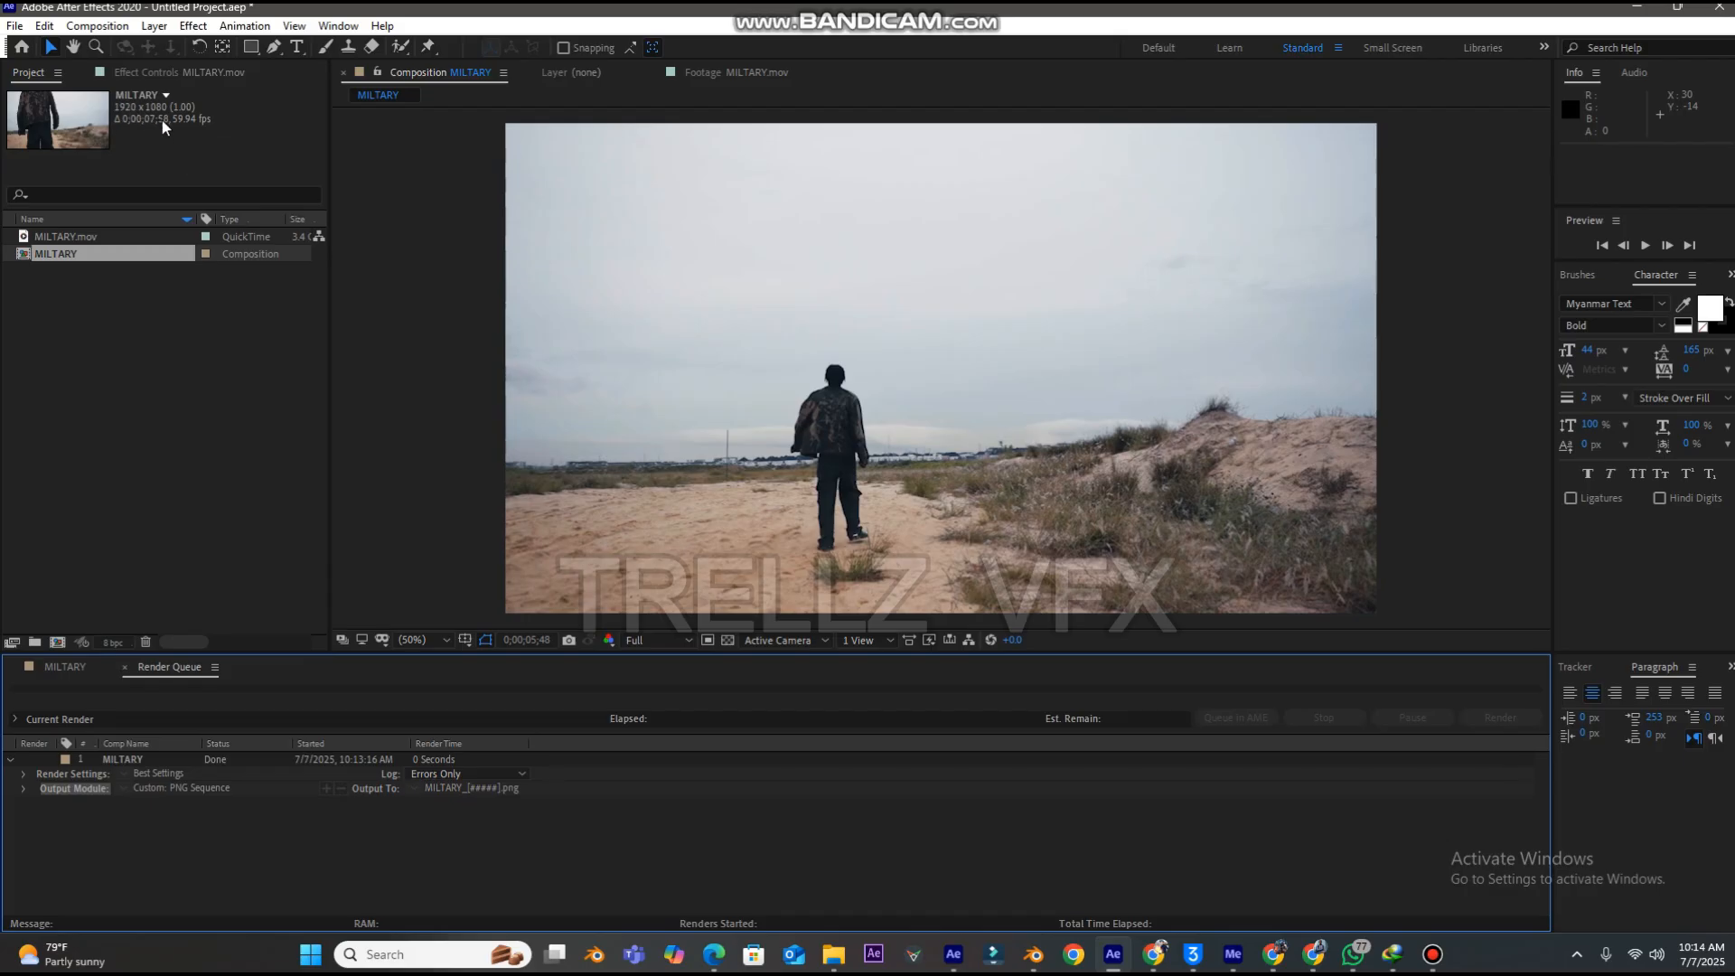
left_click(1637, 7)
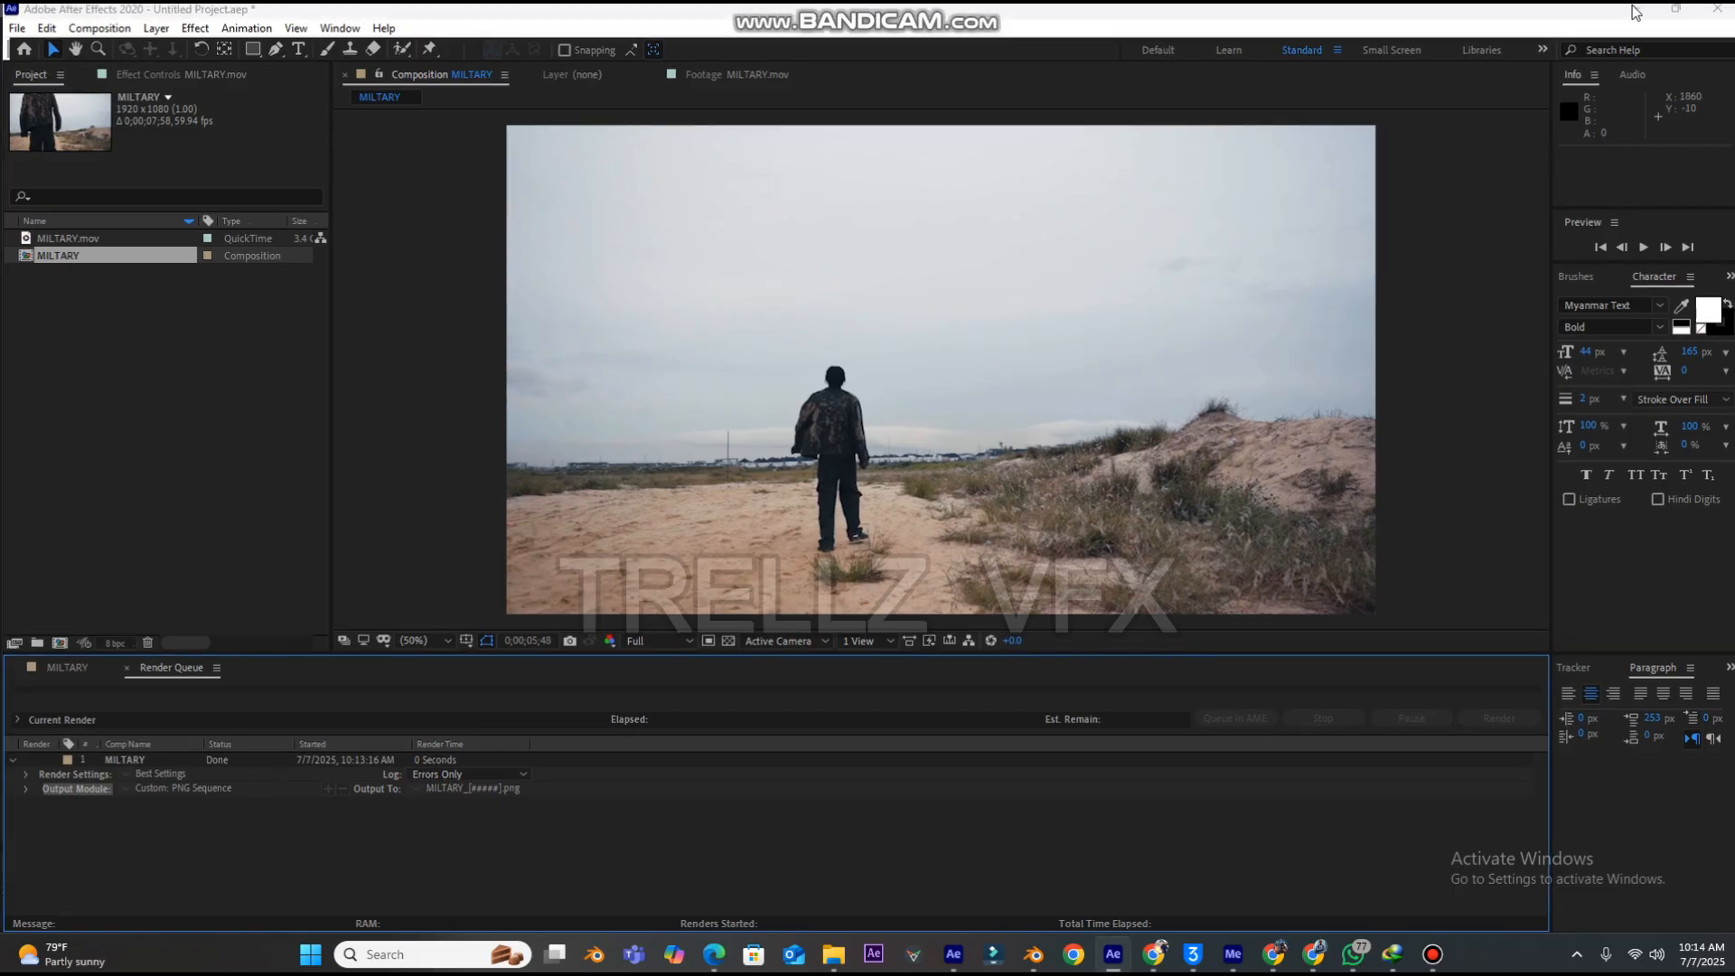
- Check the scene's output resolution and frame rate, and set the render engine to Cycles with GPU Compute as the device
left_click(1455, 395)
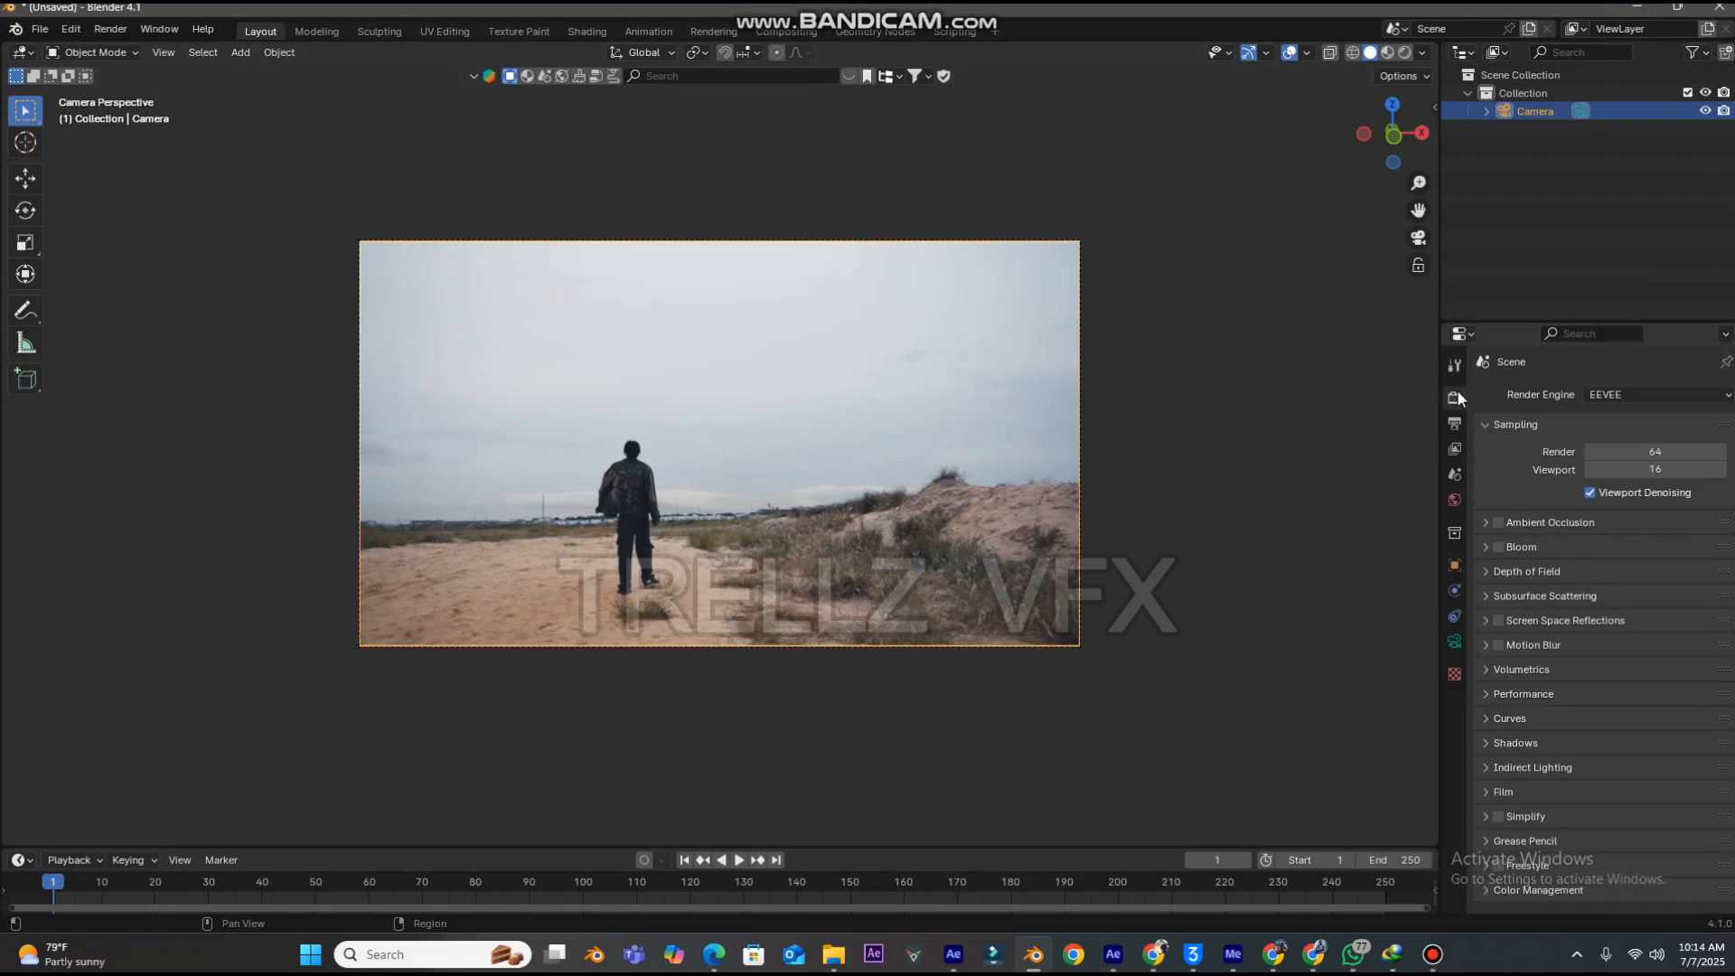
left_click(1455, 423)
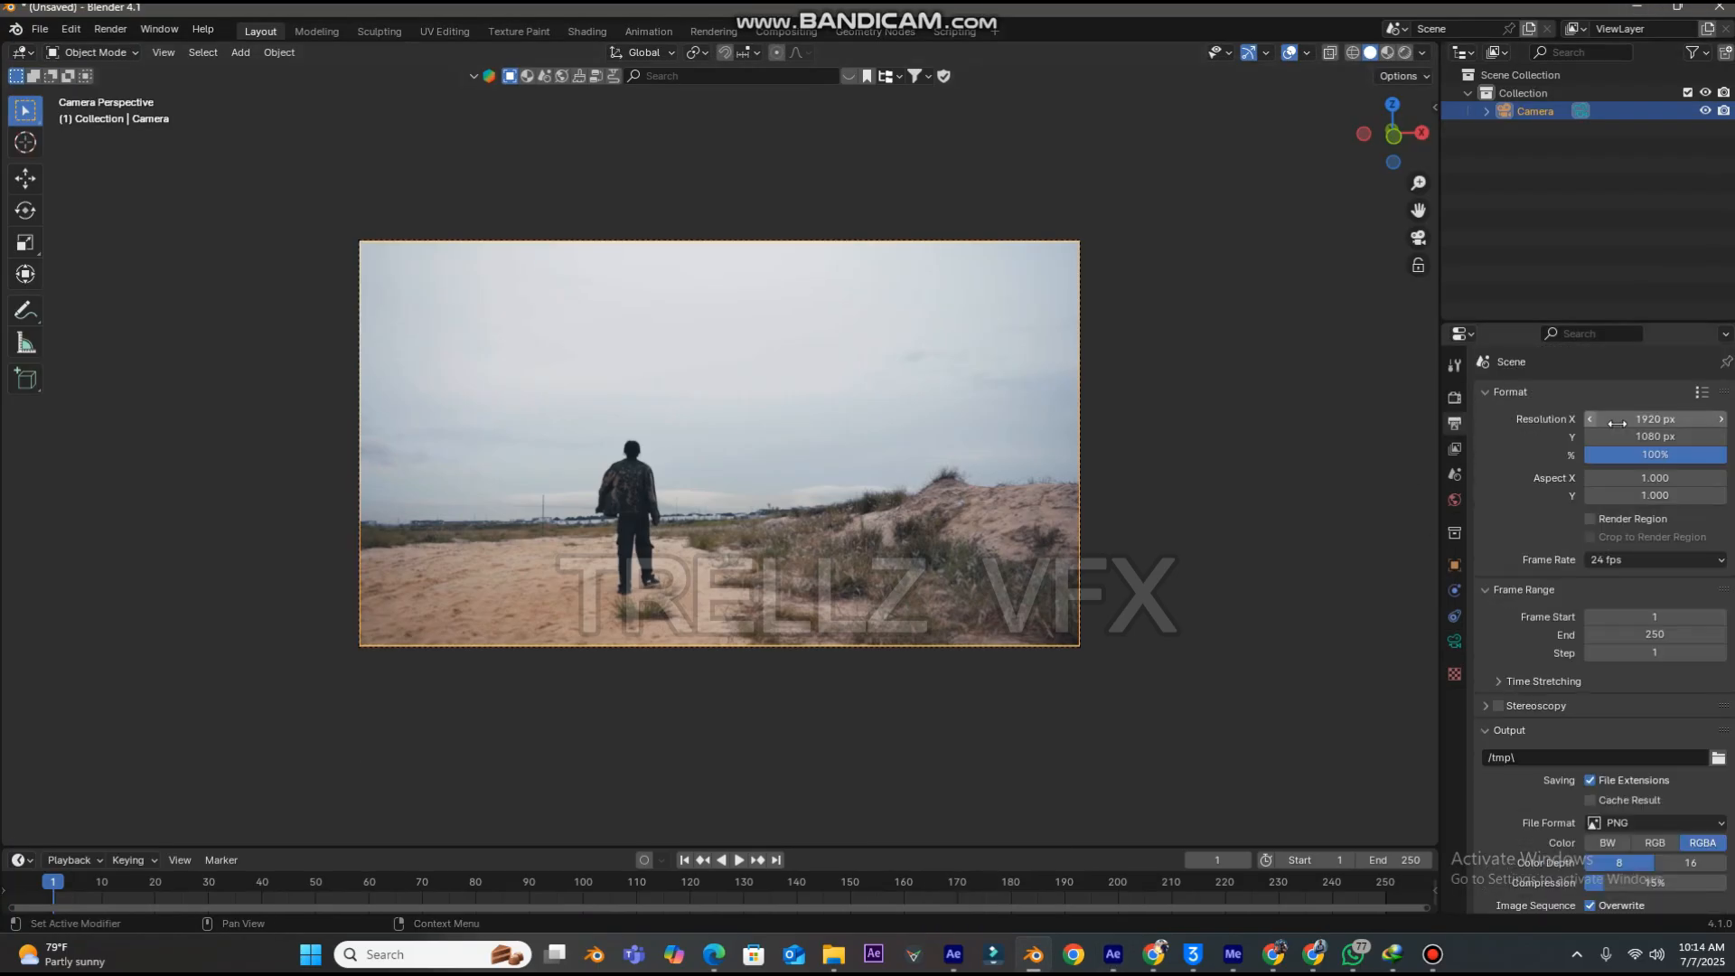
left_click(1455, 395)
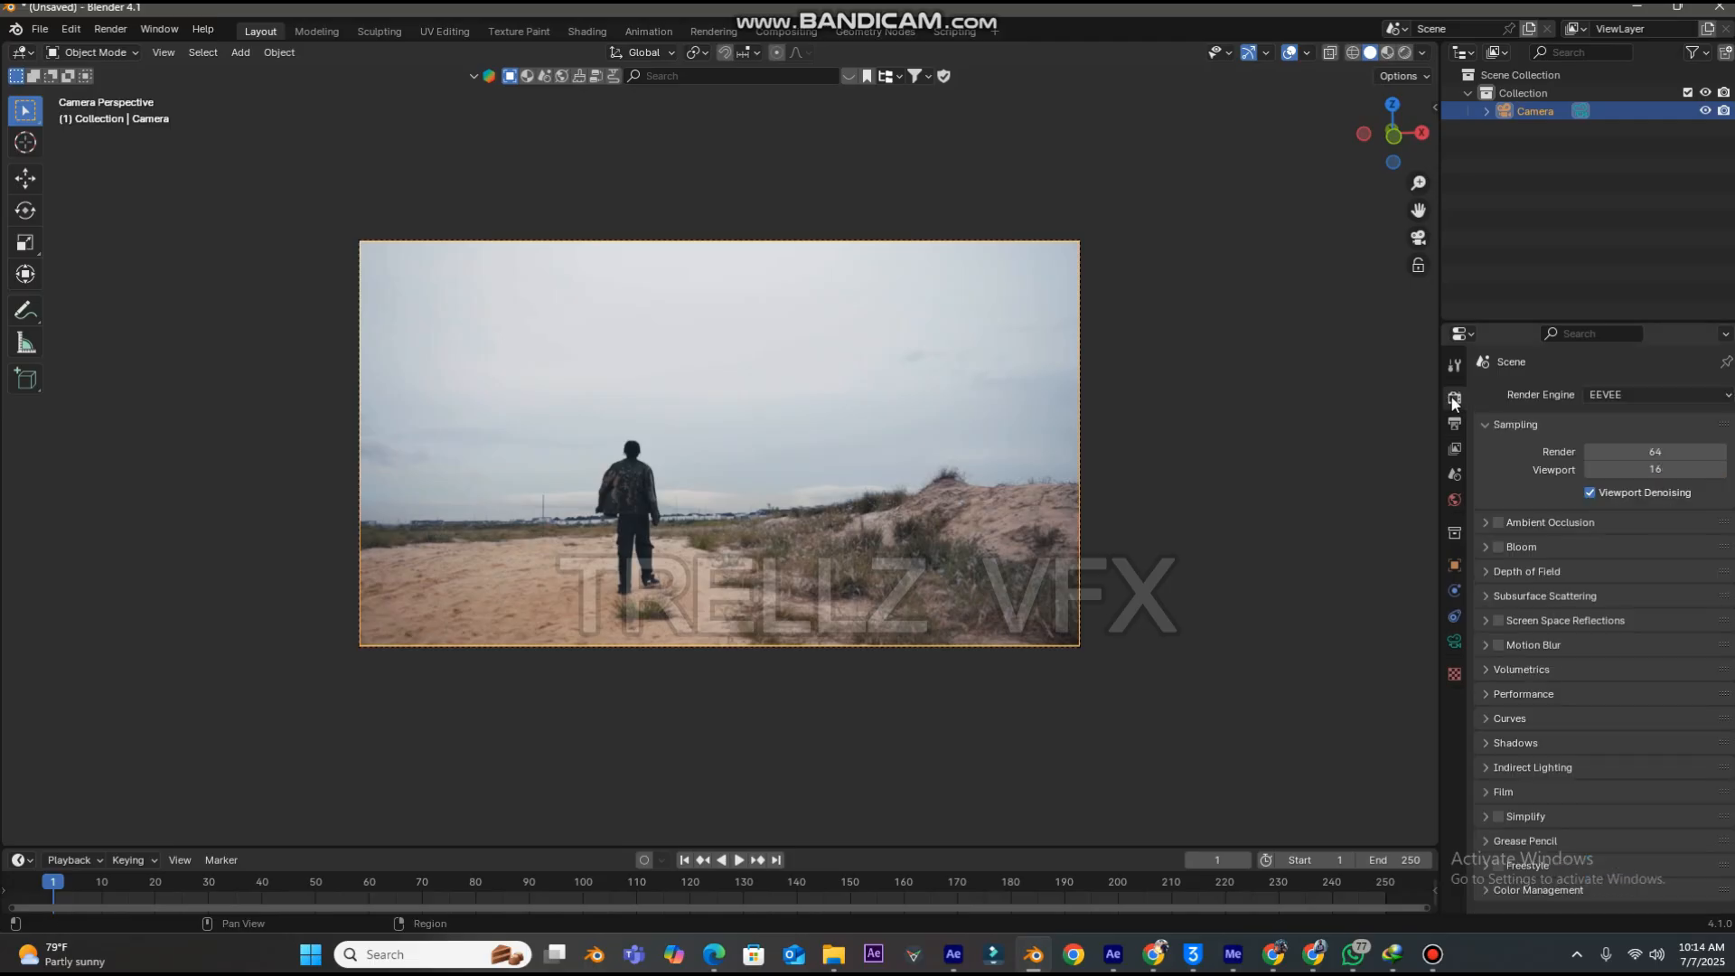
left_click(1615, 389)
left_click(1614, 457)
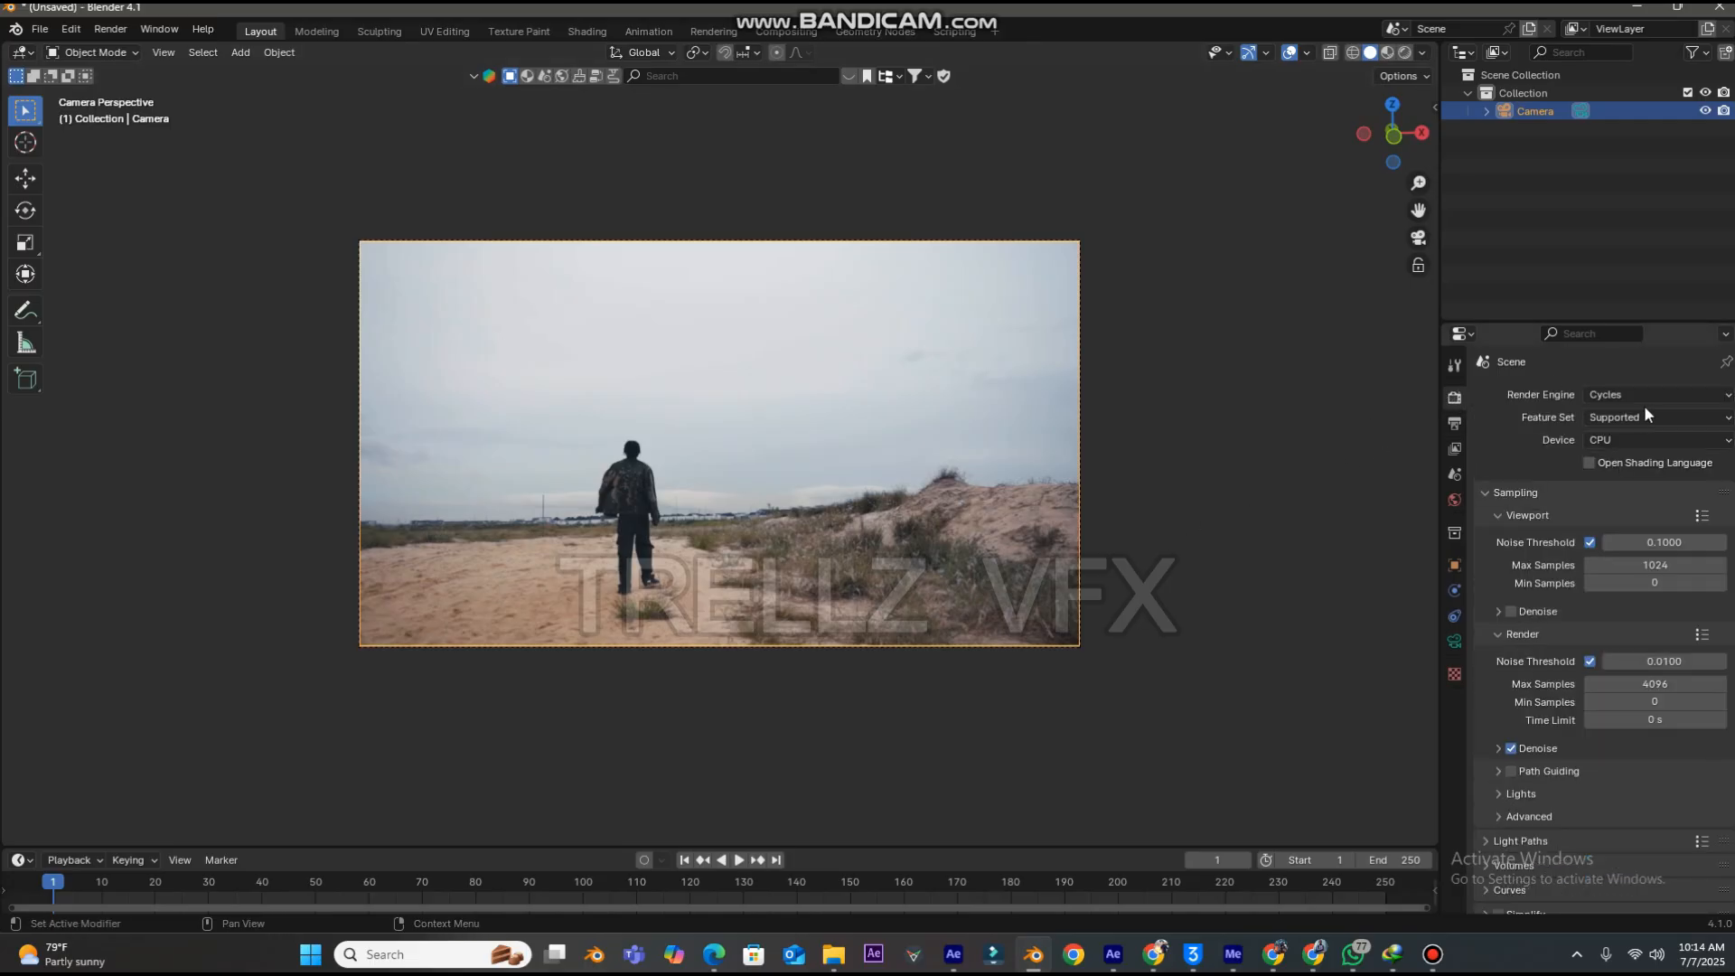
left_click(1610, 438)
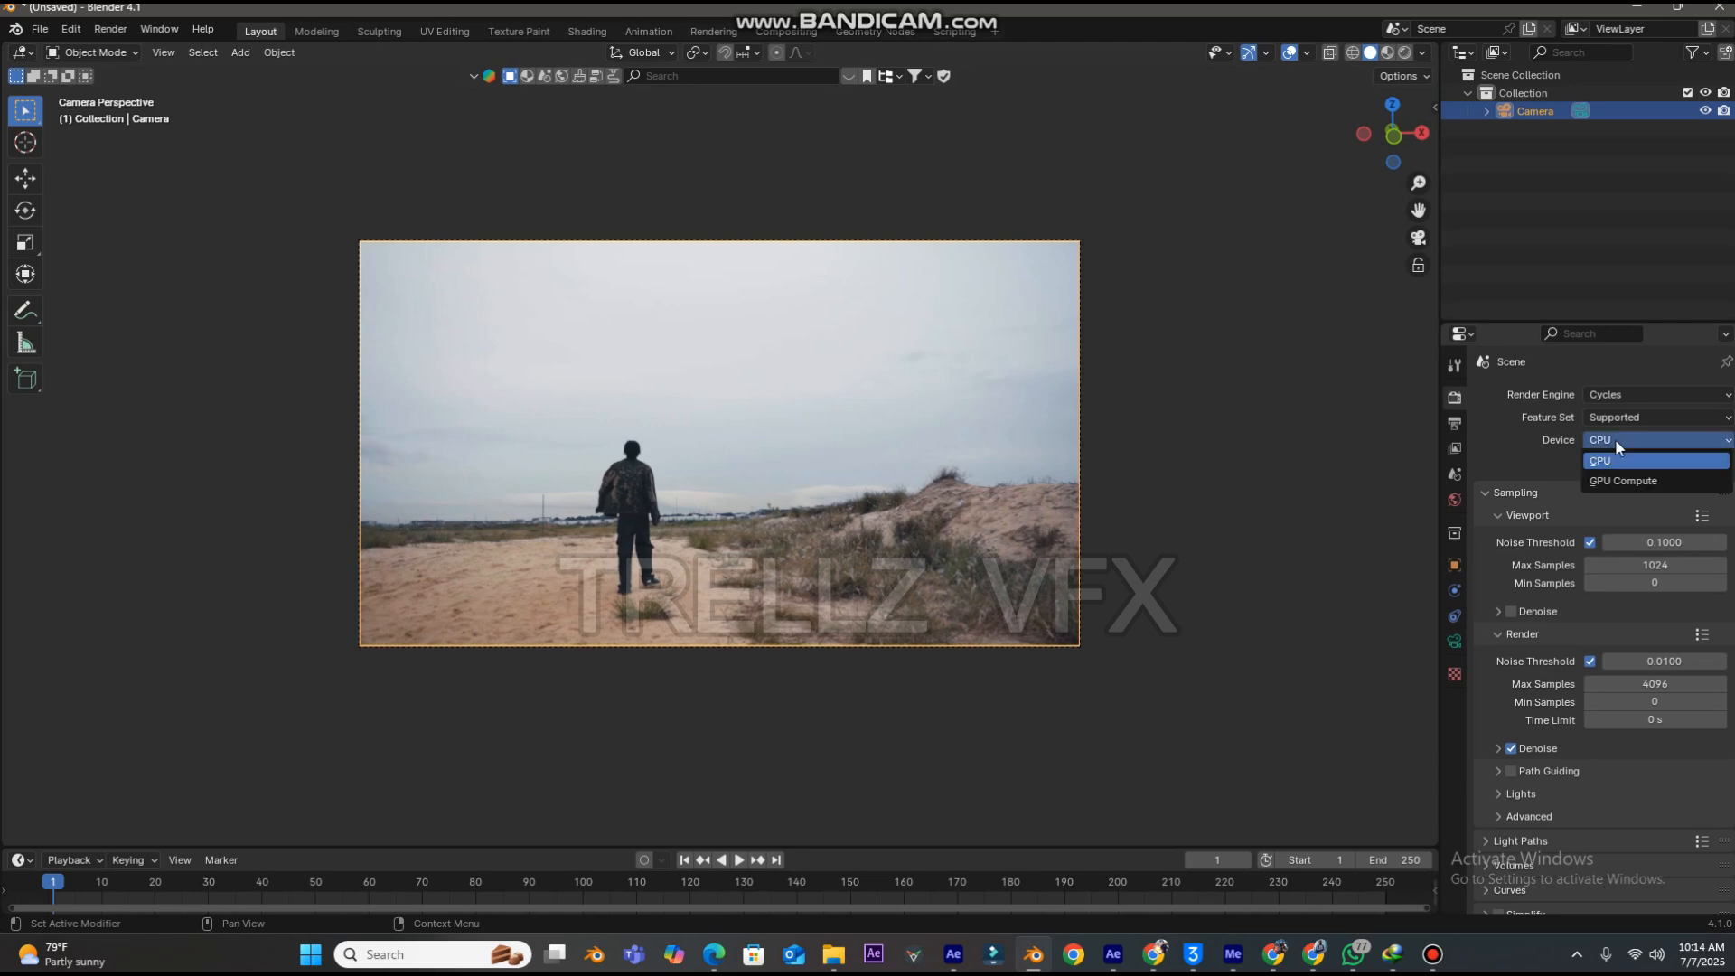
left_click(1622, 481)
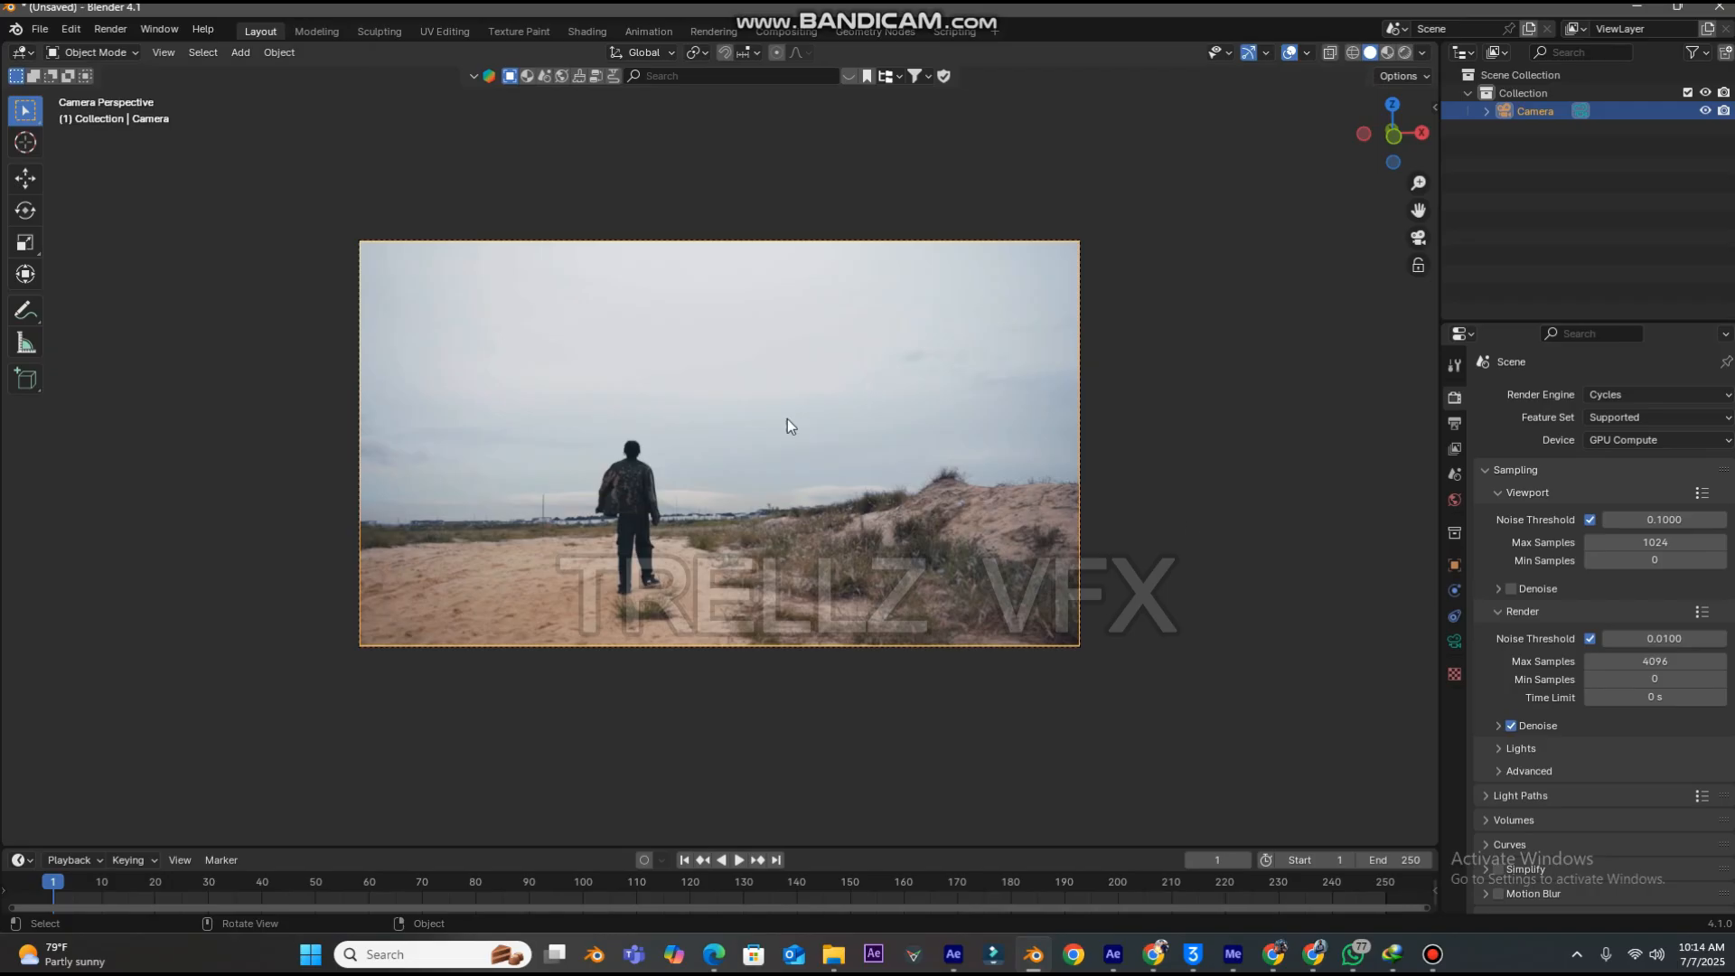
- Set the maximum samples to 200 for both the viewport and the final render
left_click(1654, 542)
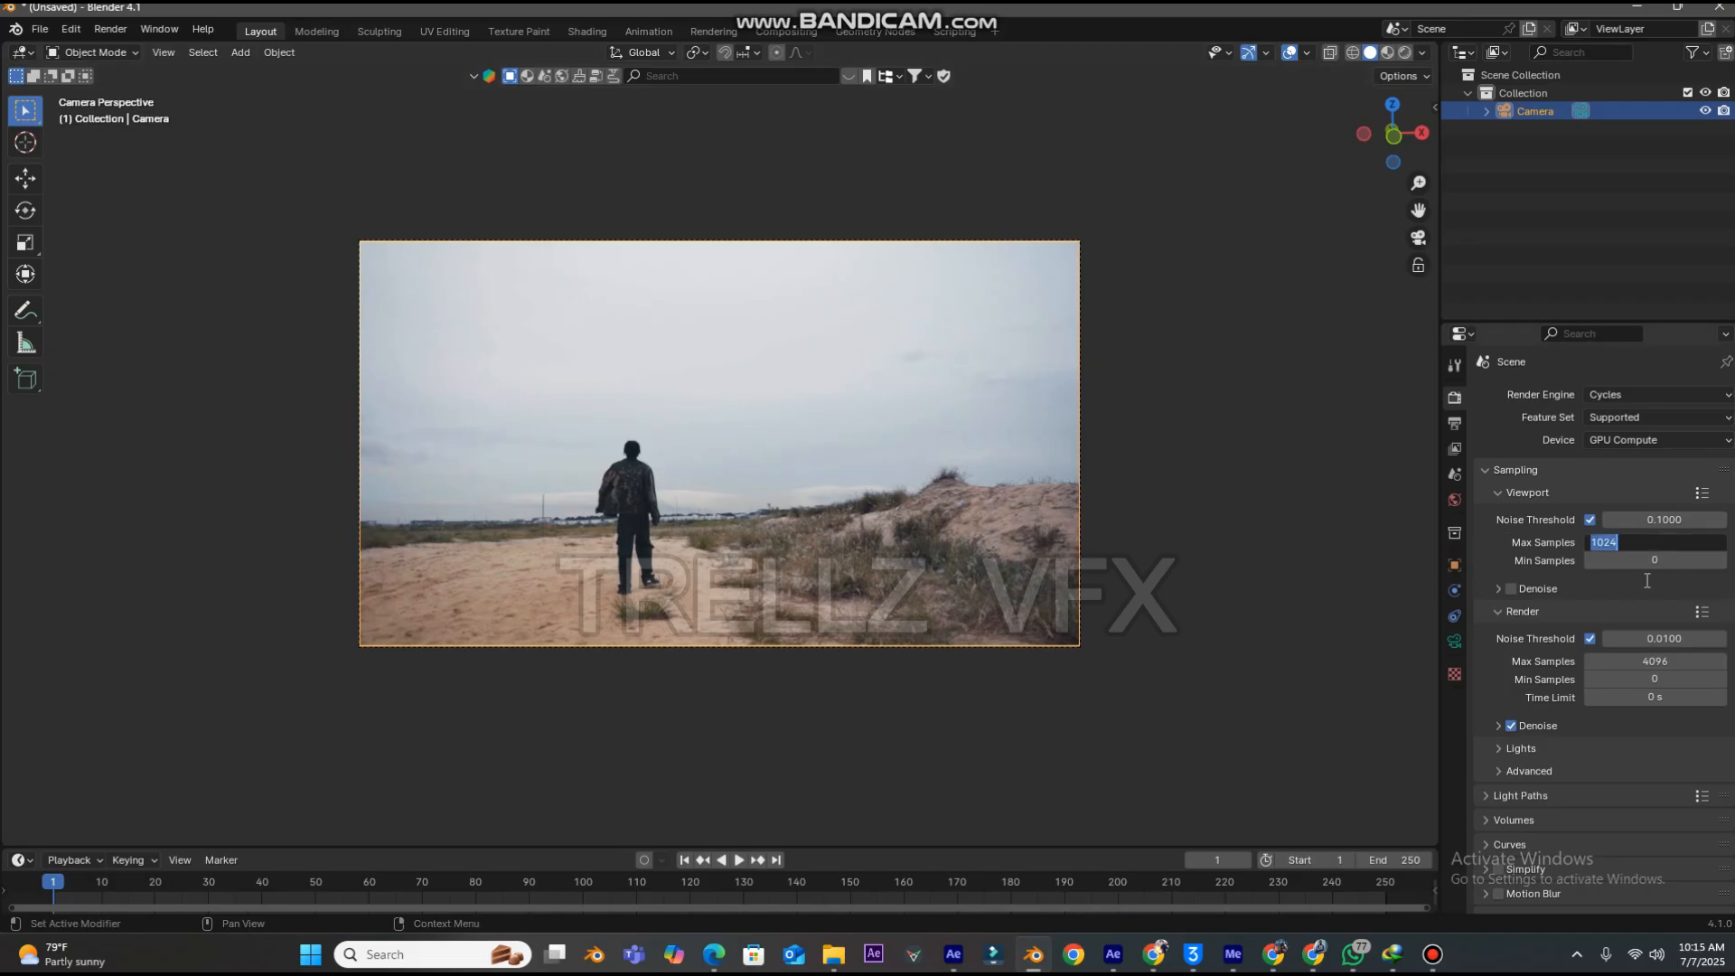
type("200")
key("Return")
left_click(1648, 662)
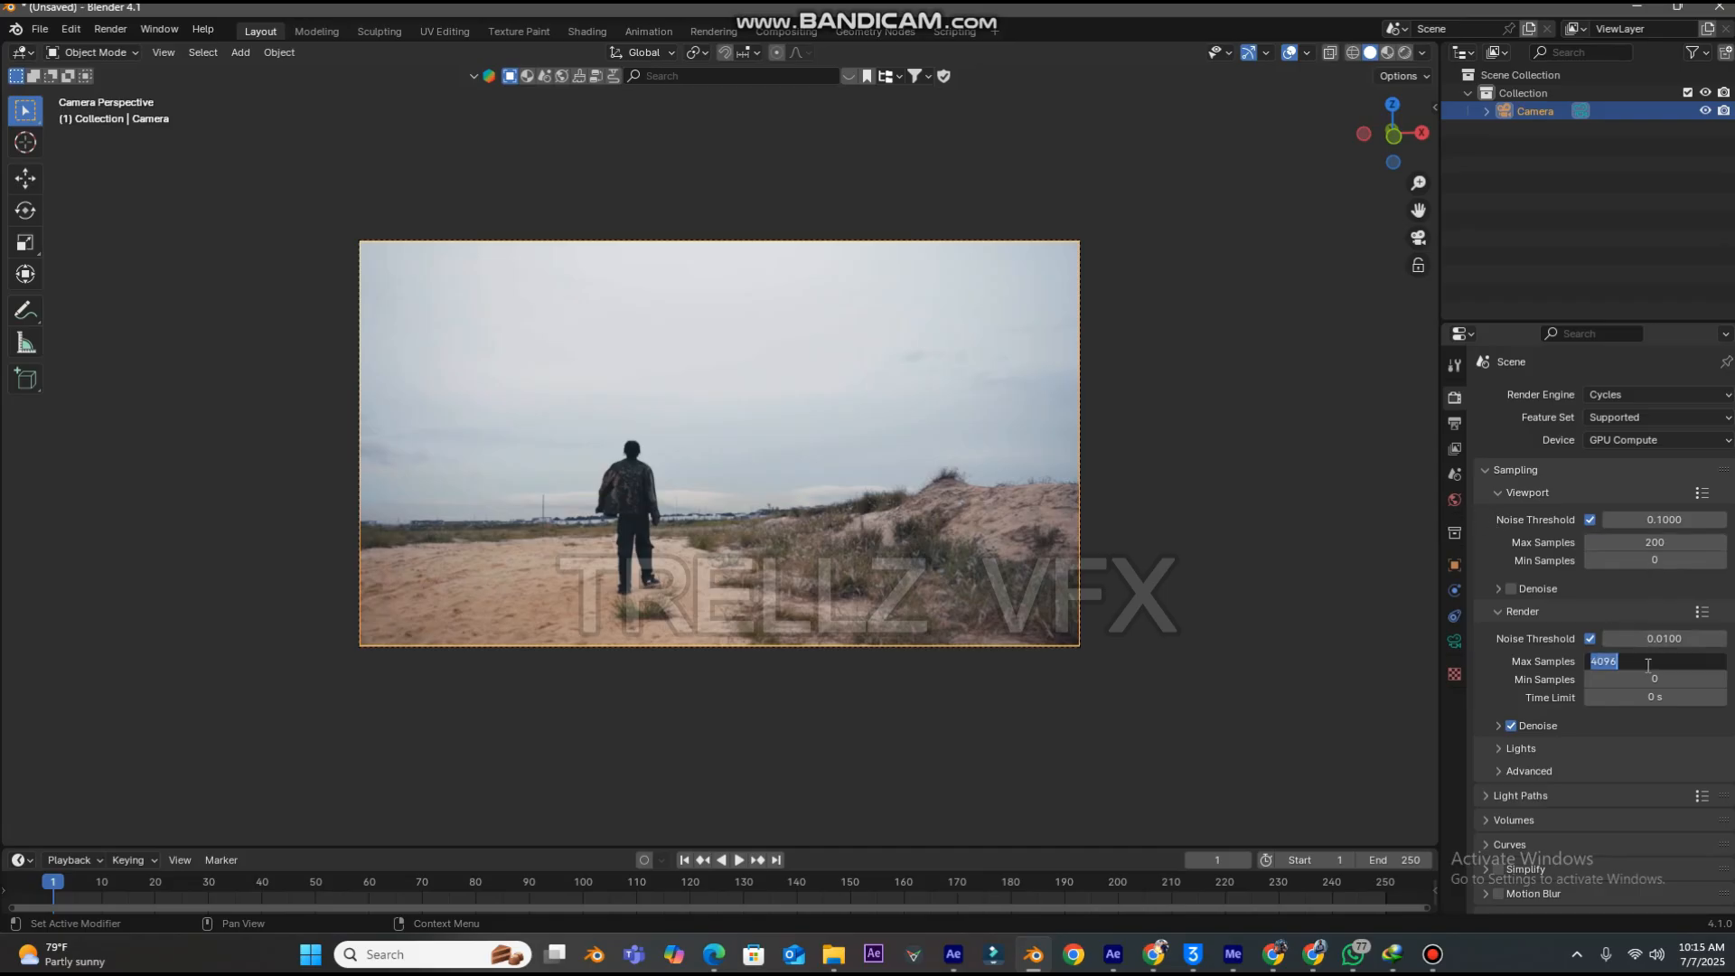
type("200")
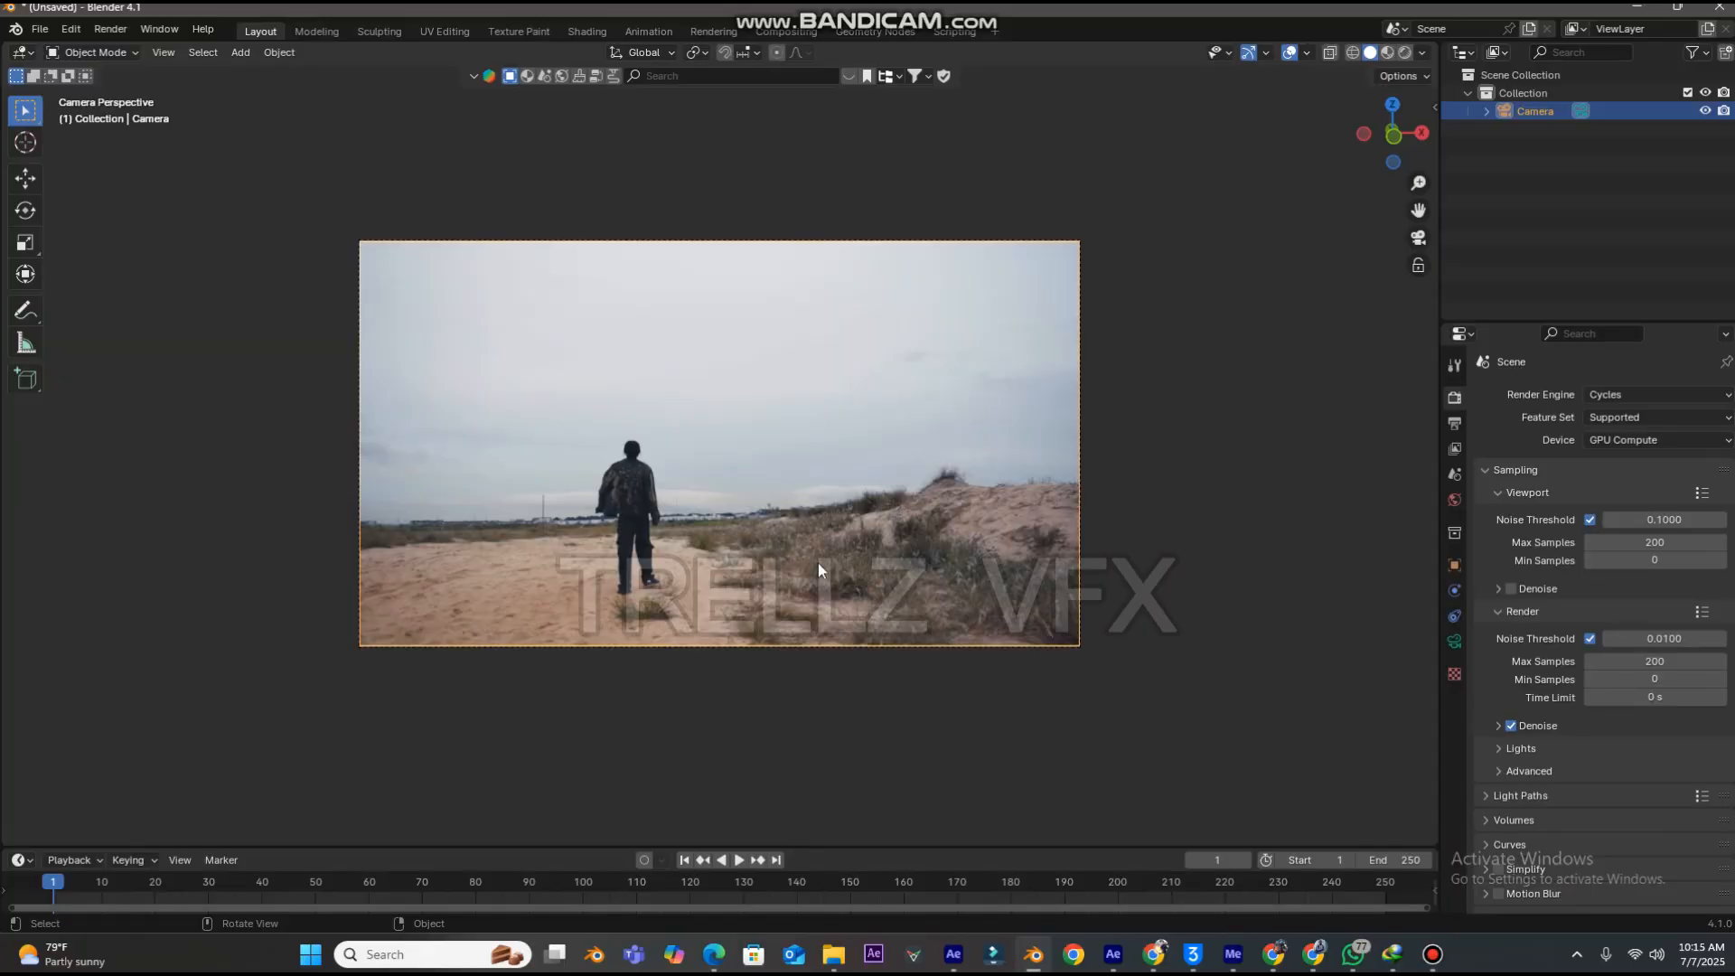
- Switch to Chrome, open Sketchfab's model search in a new tab and search for "rusty car"
left_click(1153, 954)
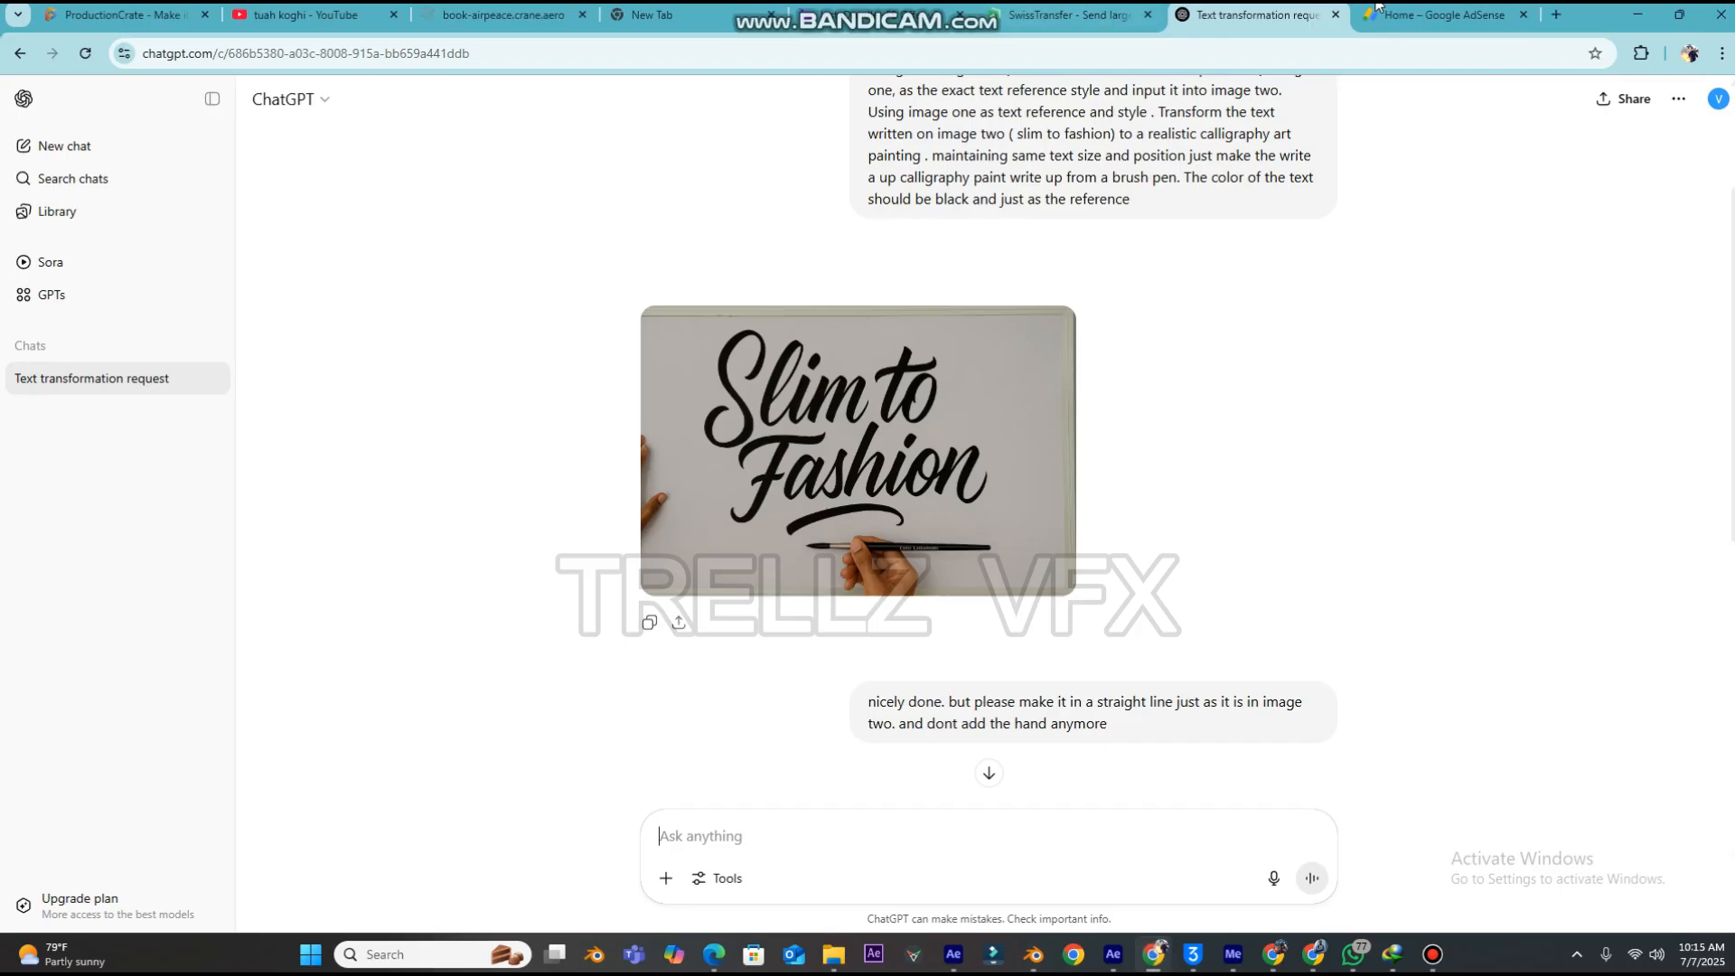
left_click(1556, 14)
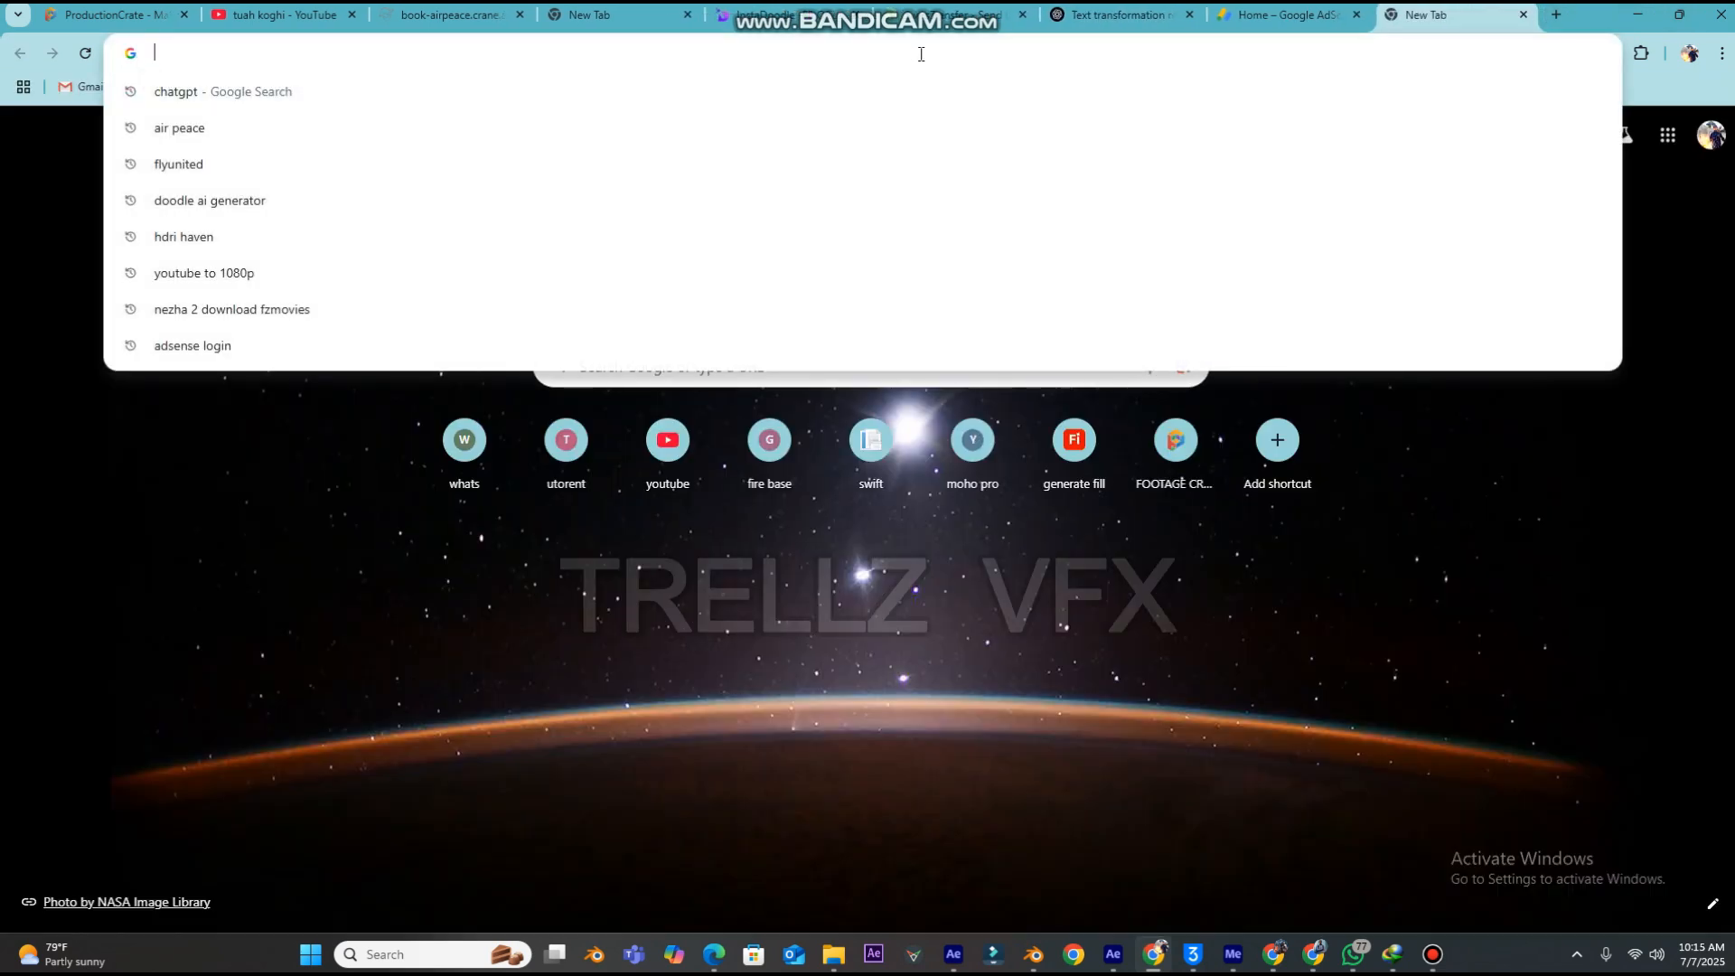
type("sketchfab.com/search?type=models")
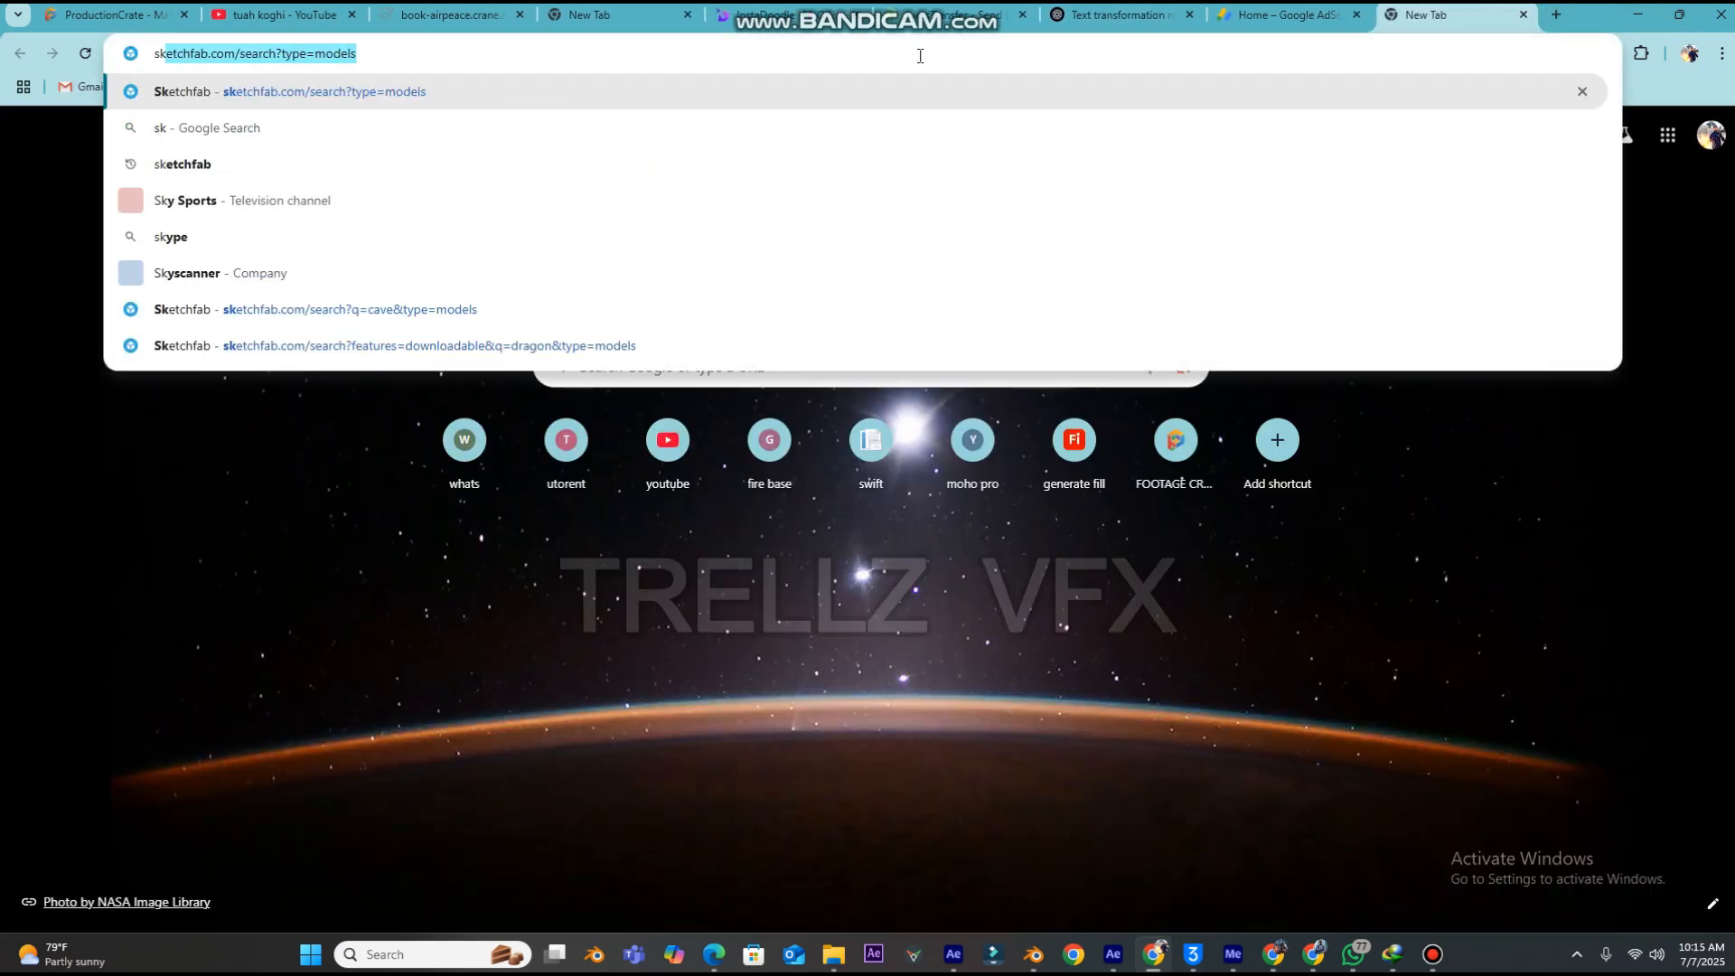
key("Return")
type("rust")
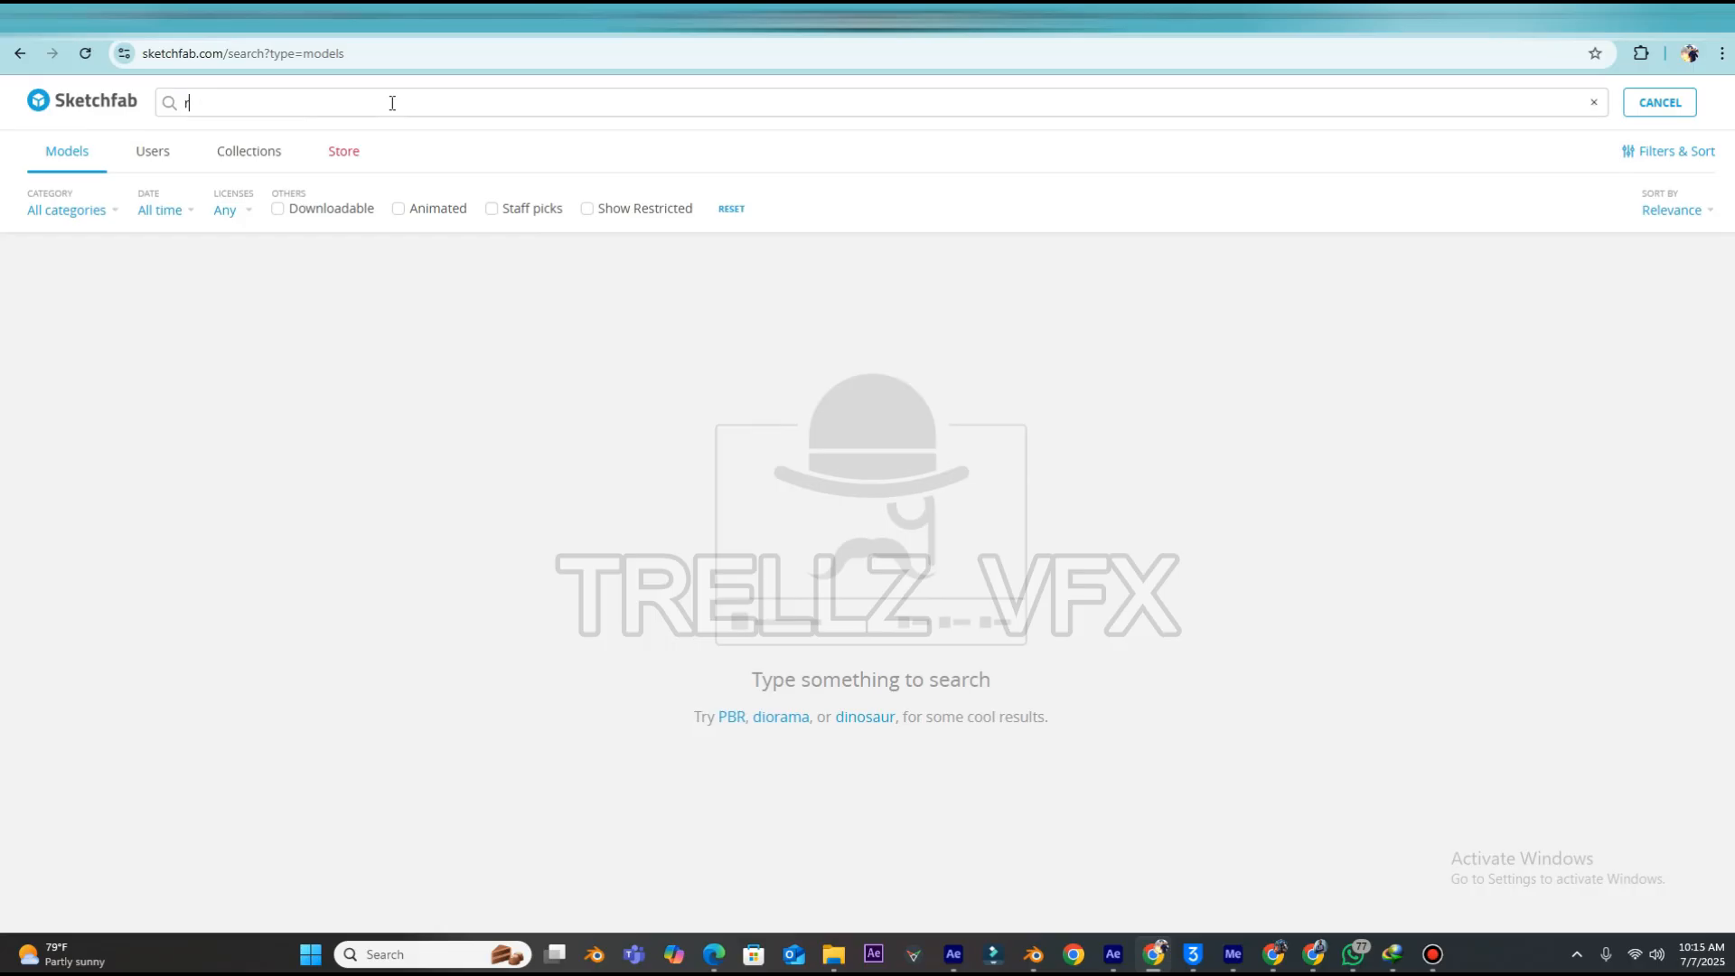
type("y car")
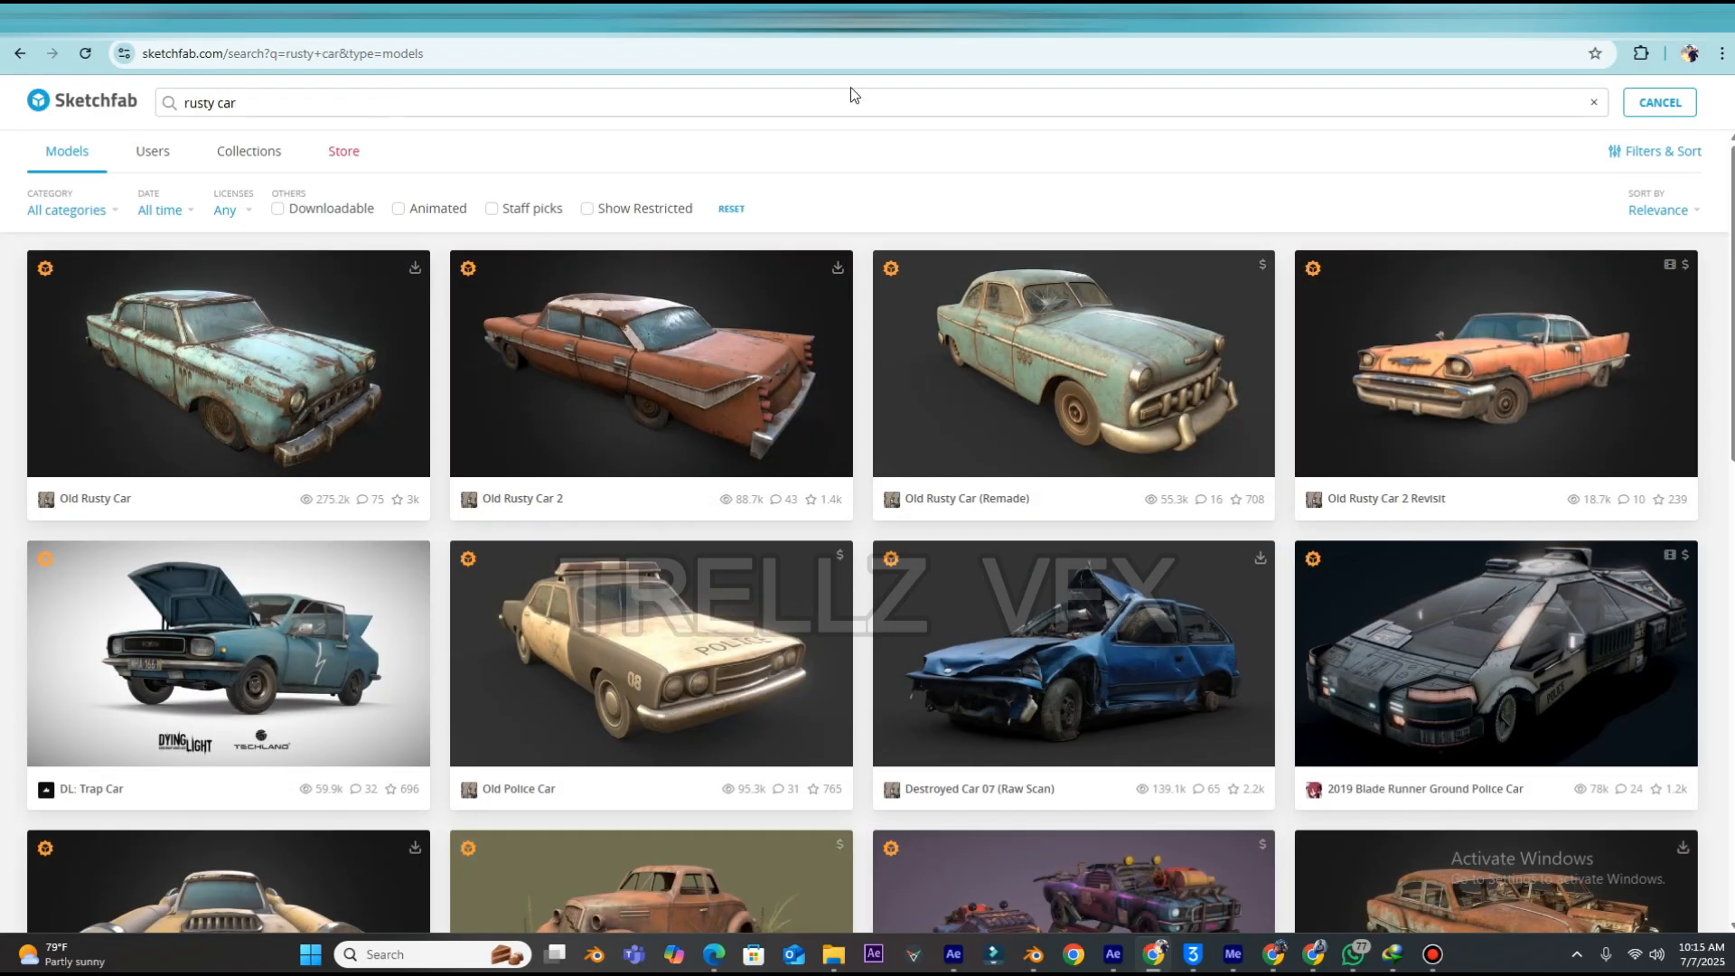
- Browse the car models for a suitable wreck, limiting the rusty car results to downloadable ones
scroll(1237, 574, "down", 8)
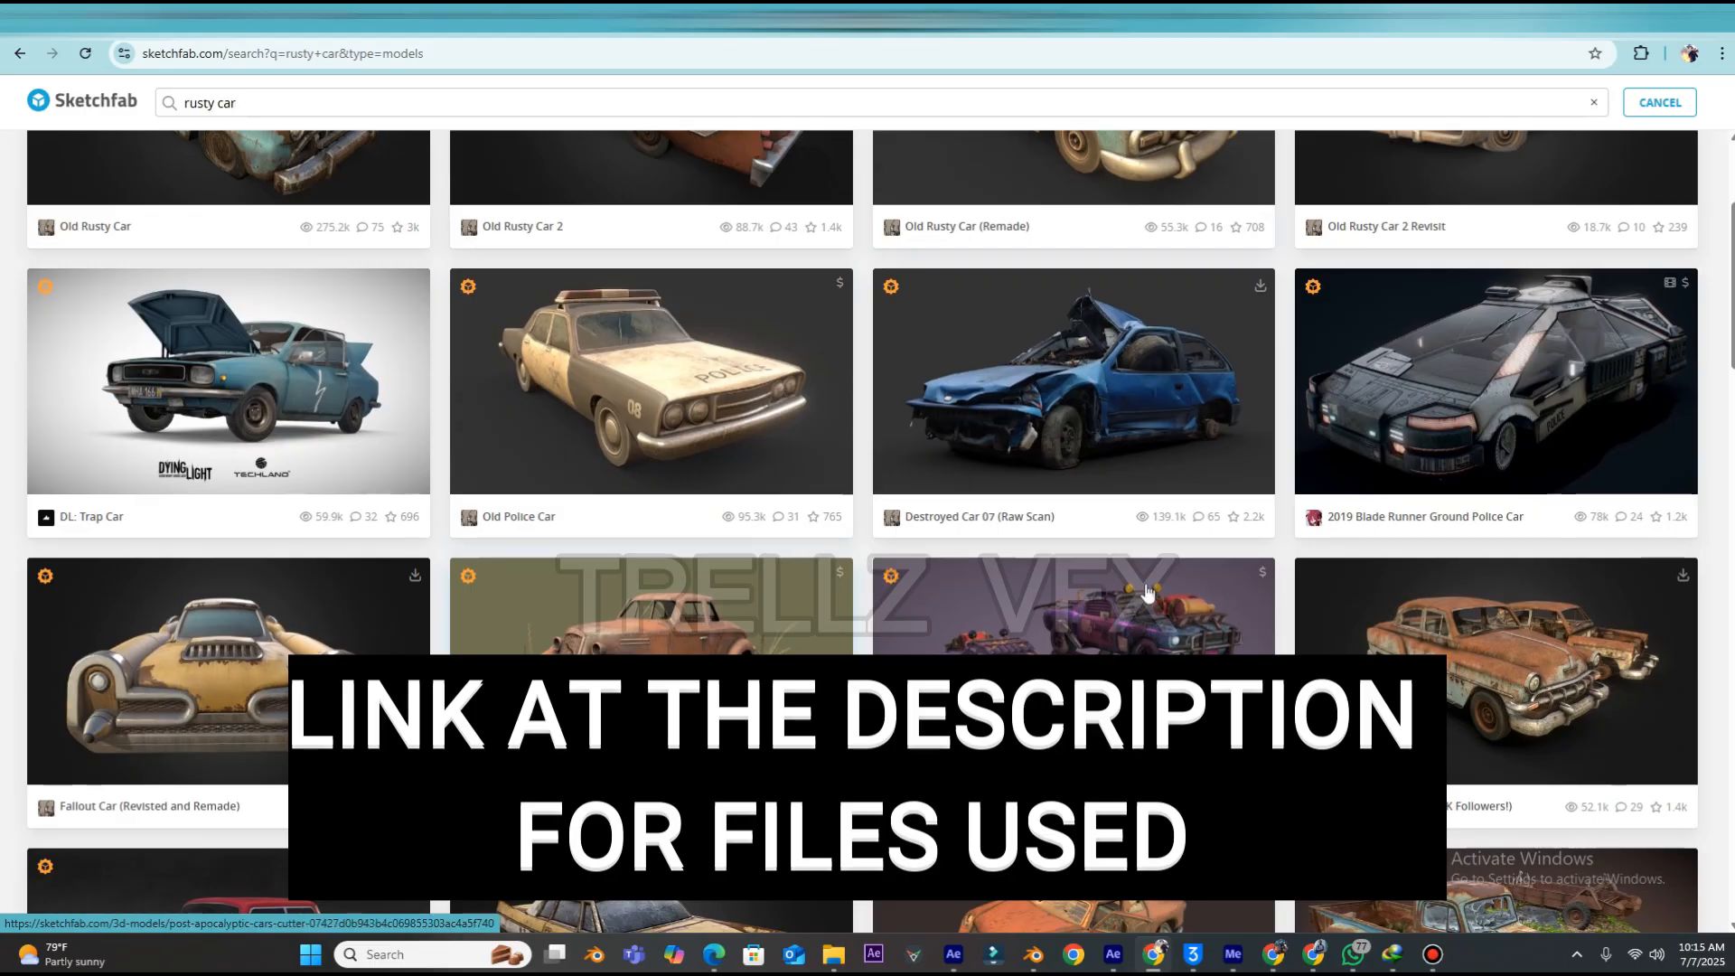
scroll(1208, 410, "down", 2)
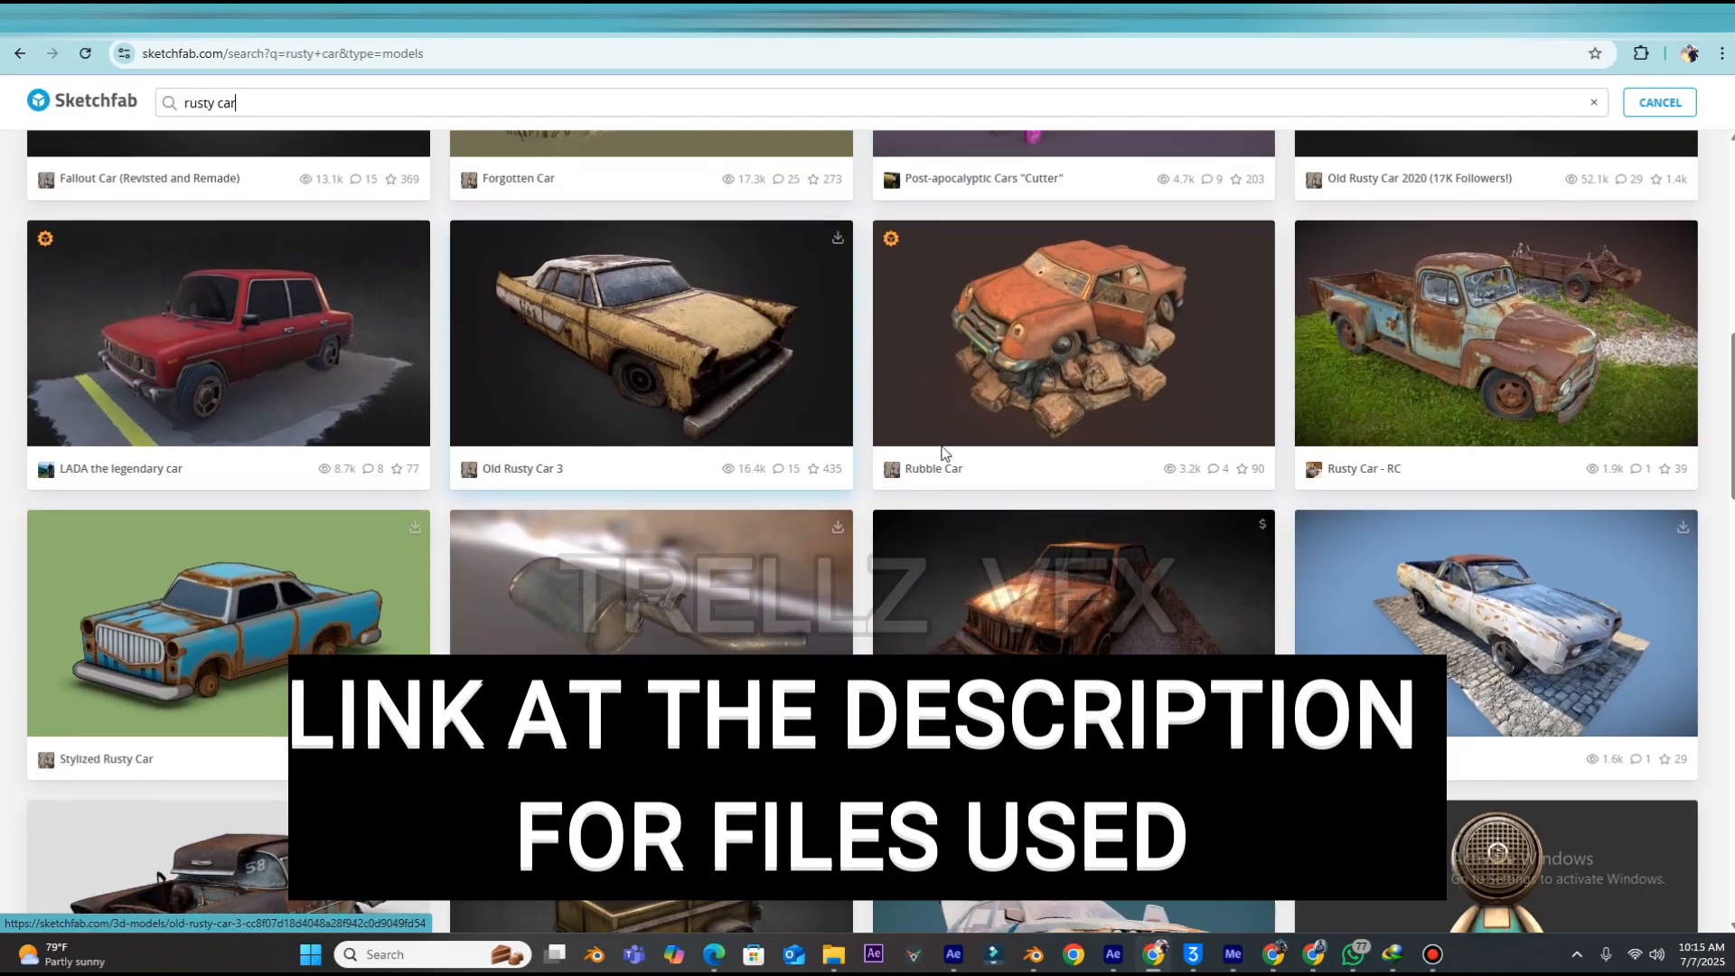
scroll(1252, 513, "down", 4)
scroll(1252, 513, "down", 2)
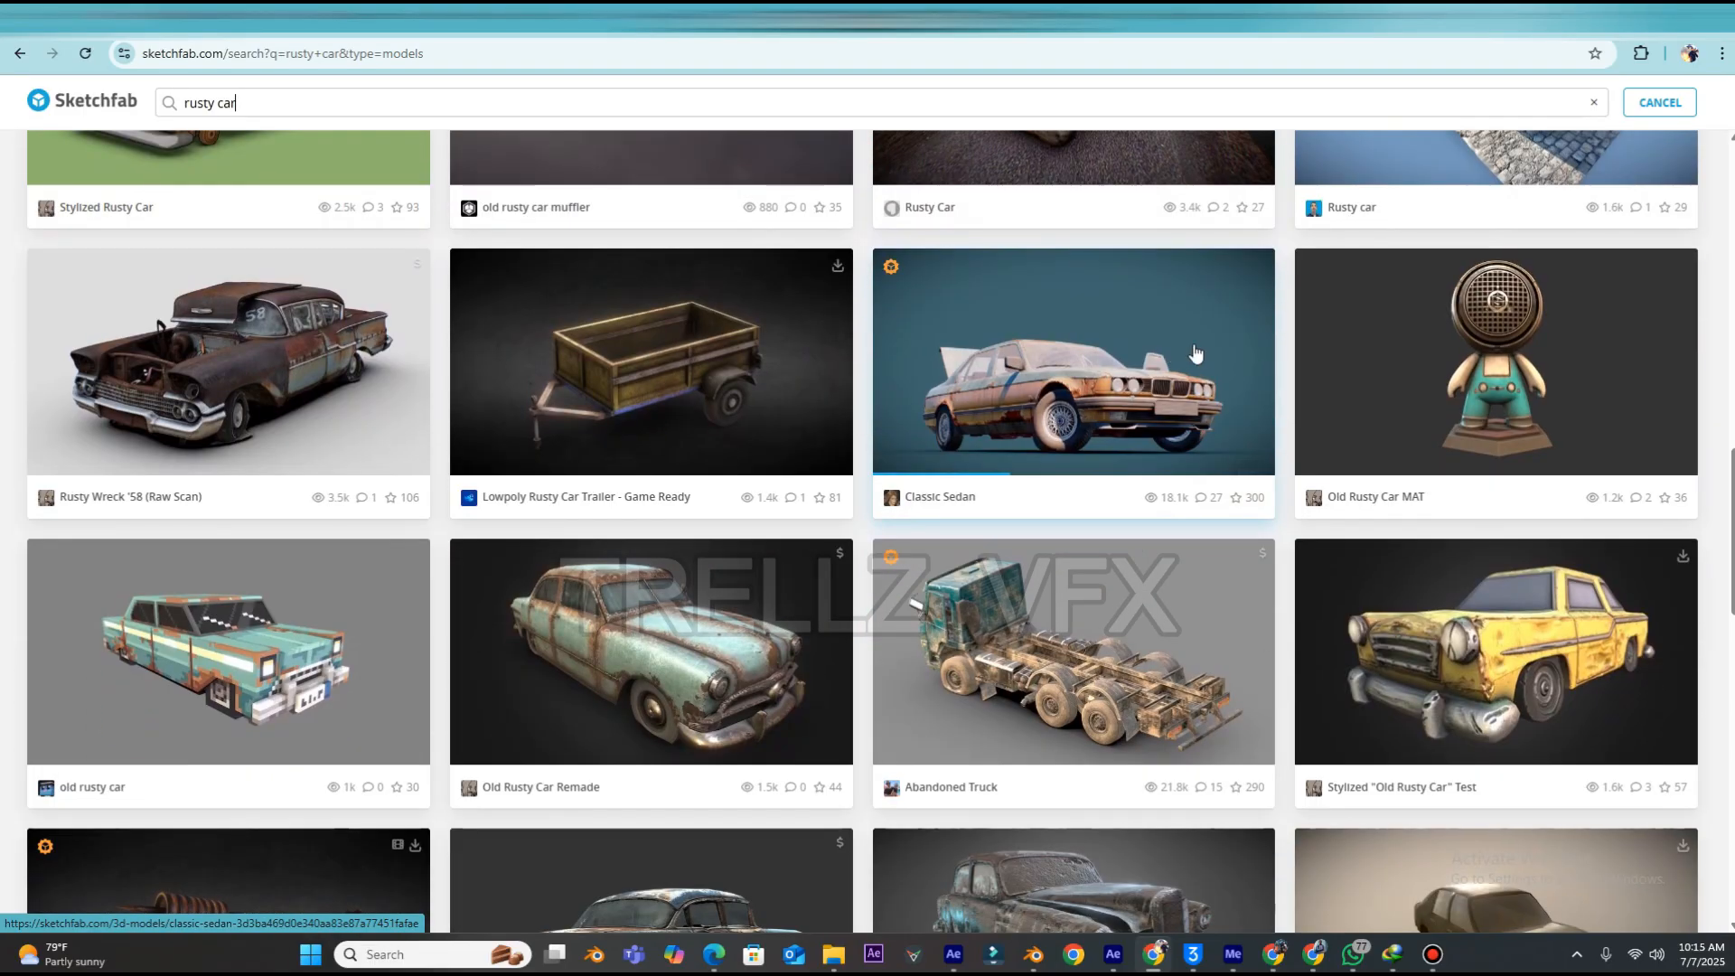
scroll(1046, 640, "down", 6)
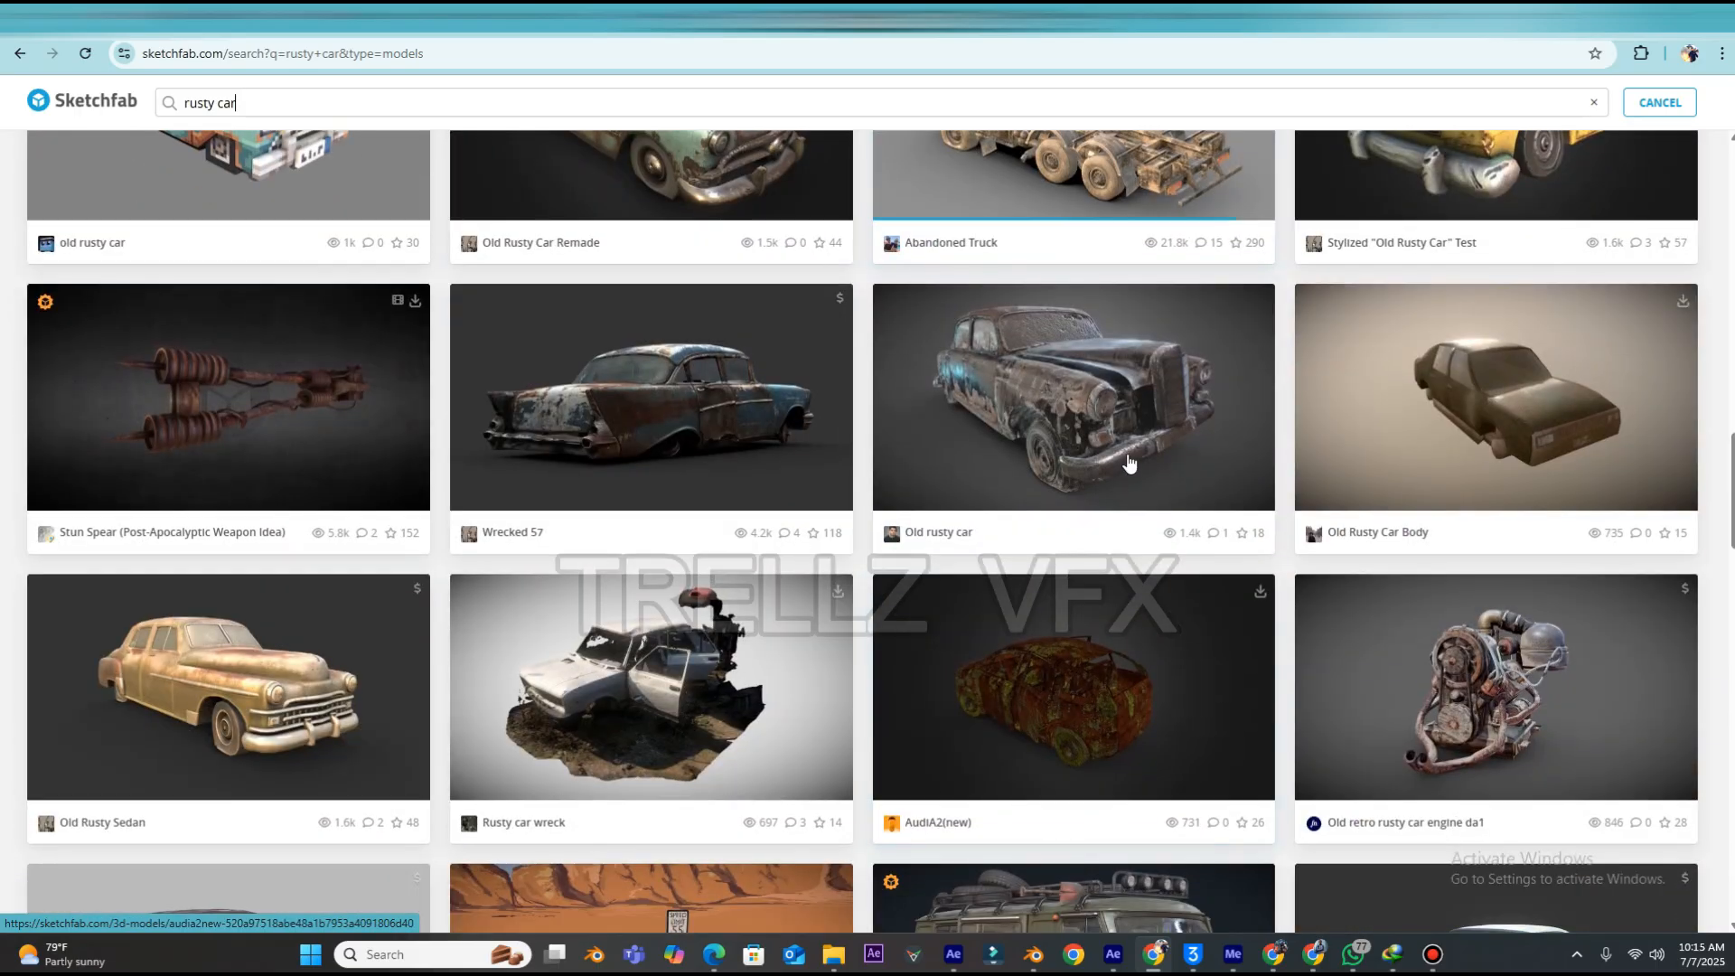
scroll(859, 479, "up", 15)
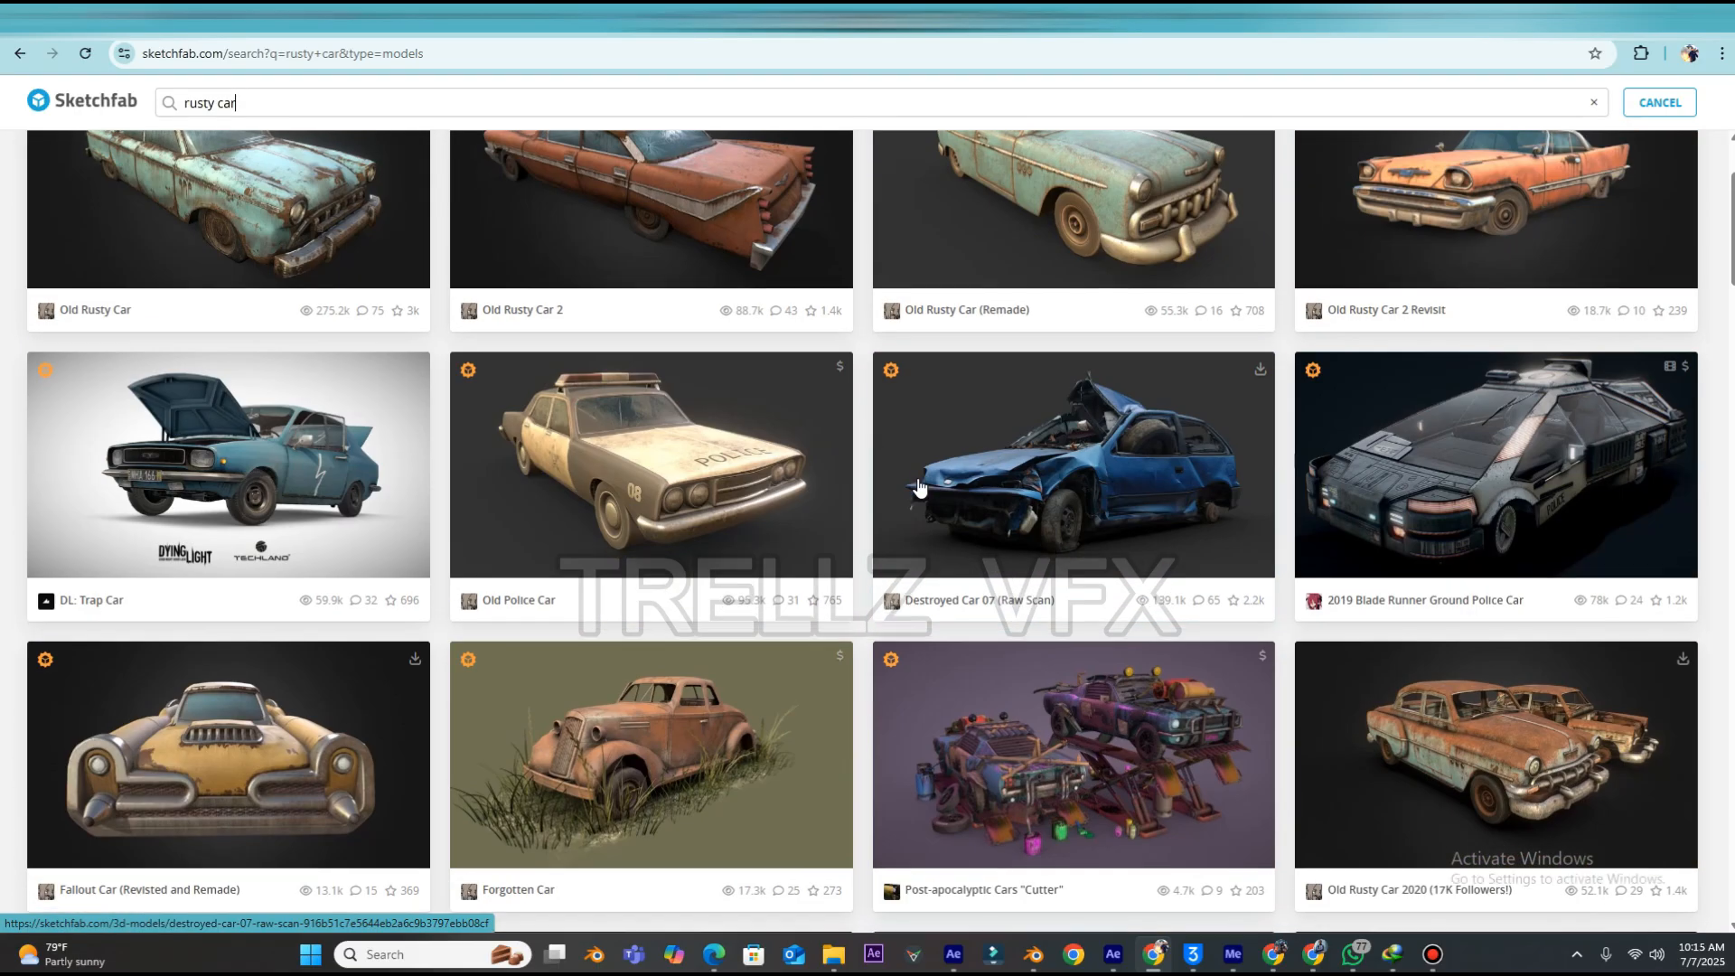
left_click(279, 209)
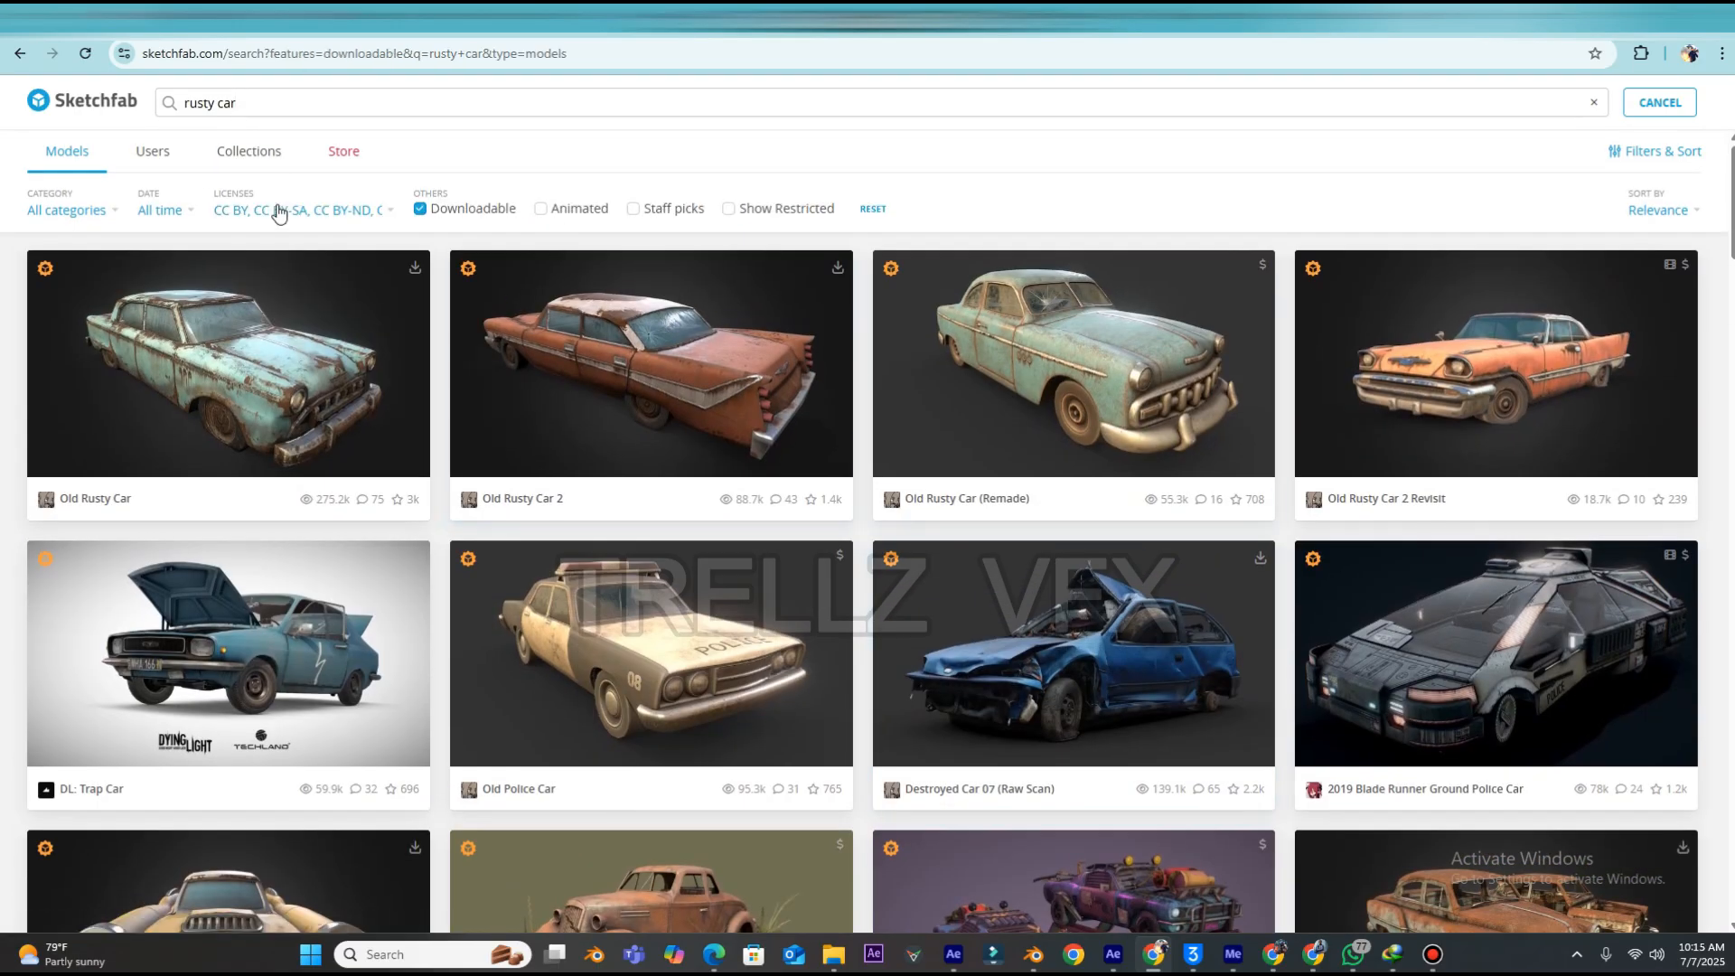
scroll(1121, 572, "down", 9)
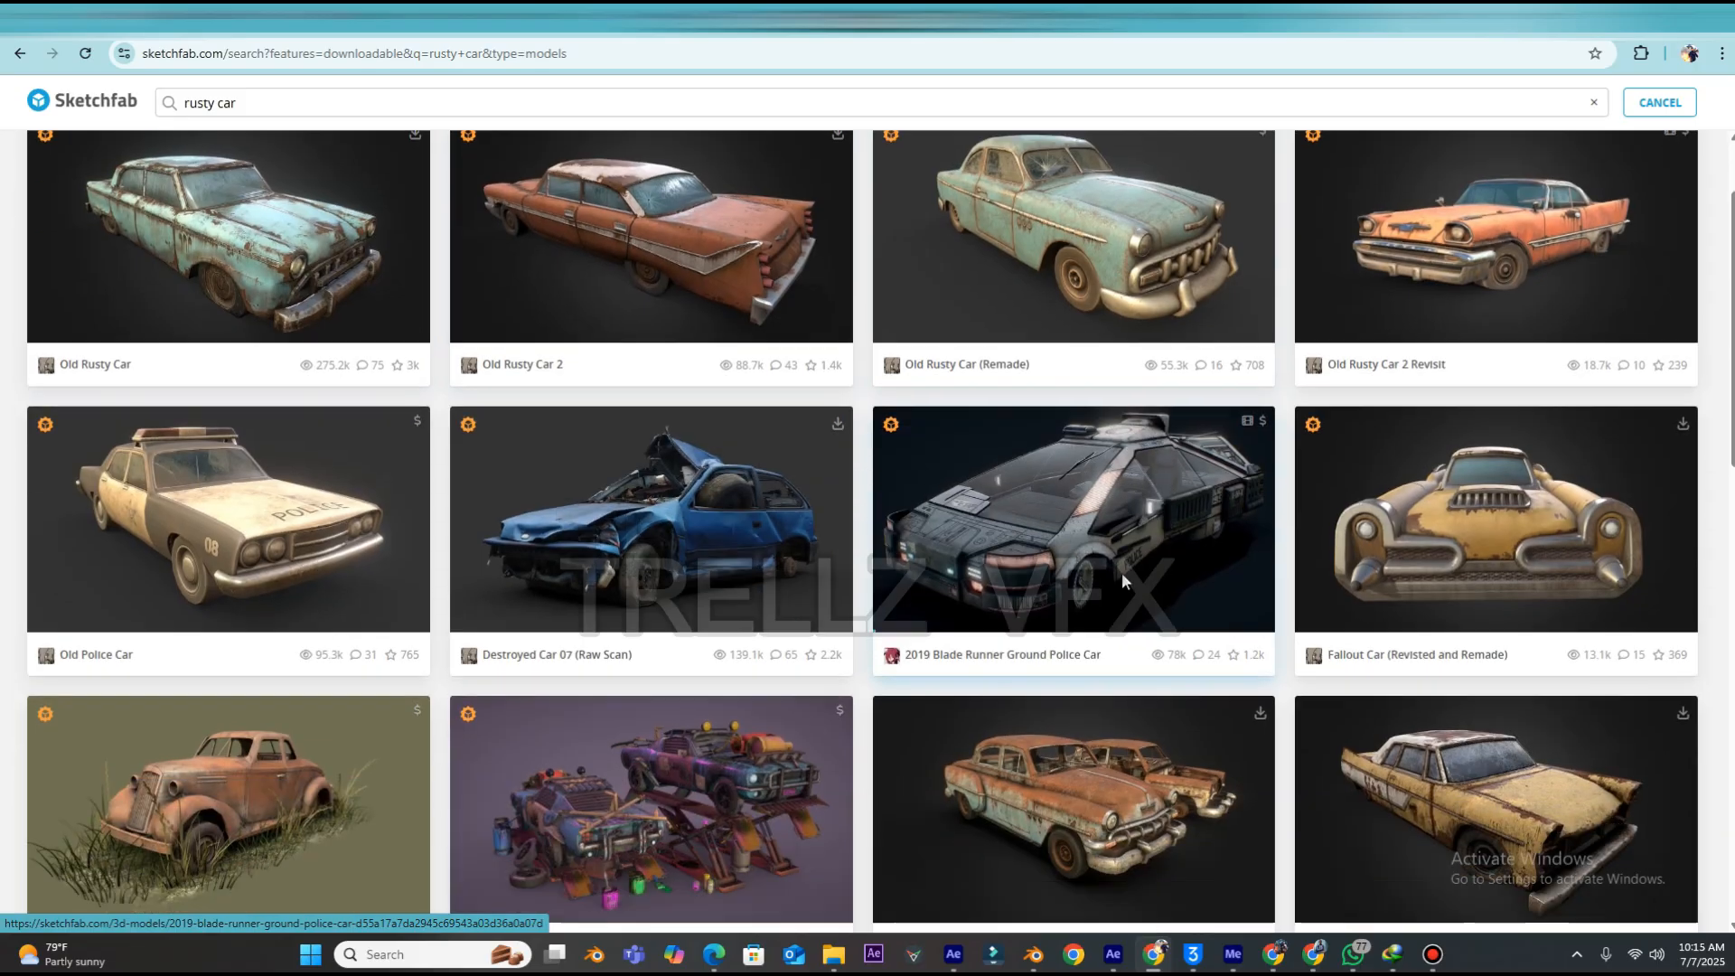
scroll(1039, 551, "down", 8)
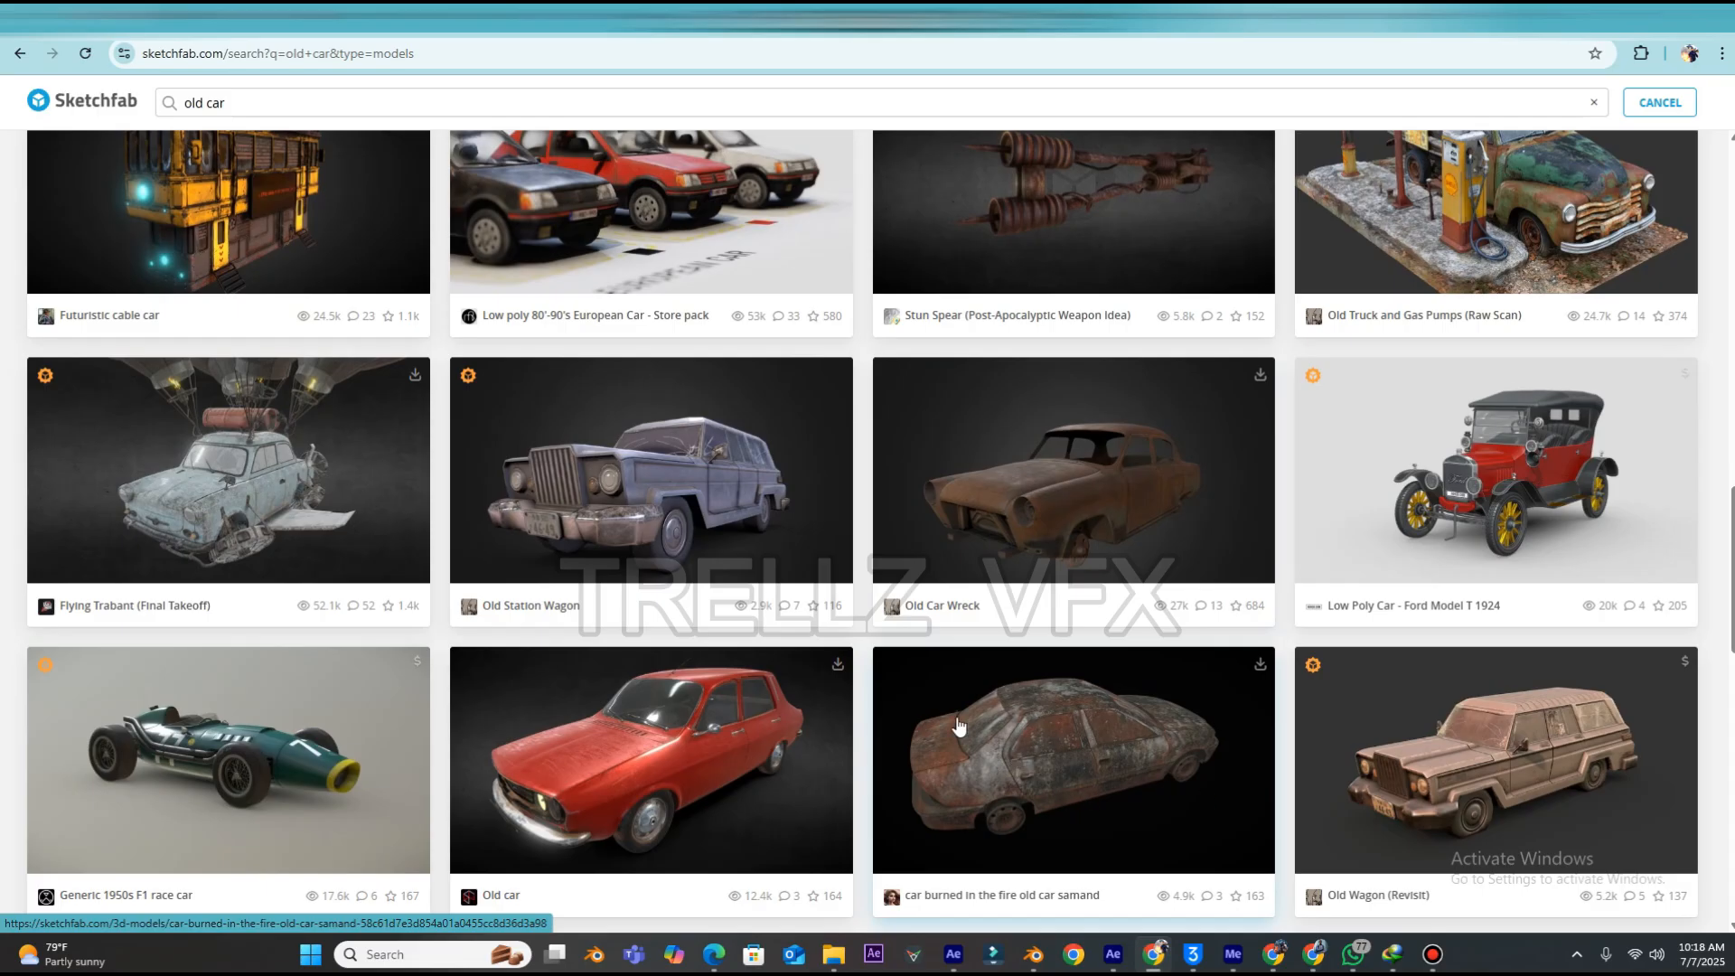
- Open the Old Car Wreck model from the old car results and download it as GLB with 2k textures
left_click(1097, 485)
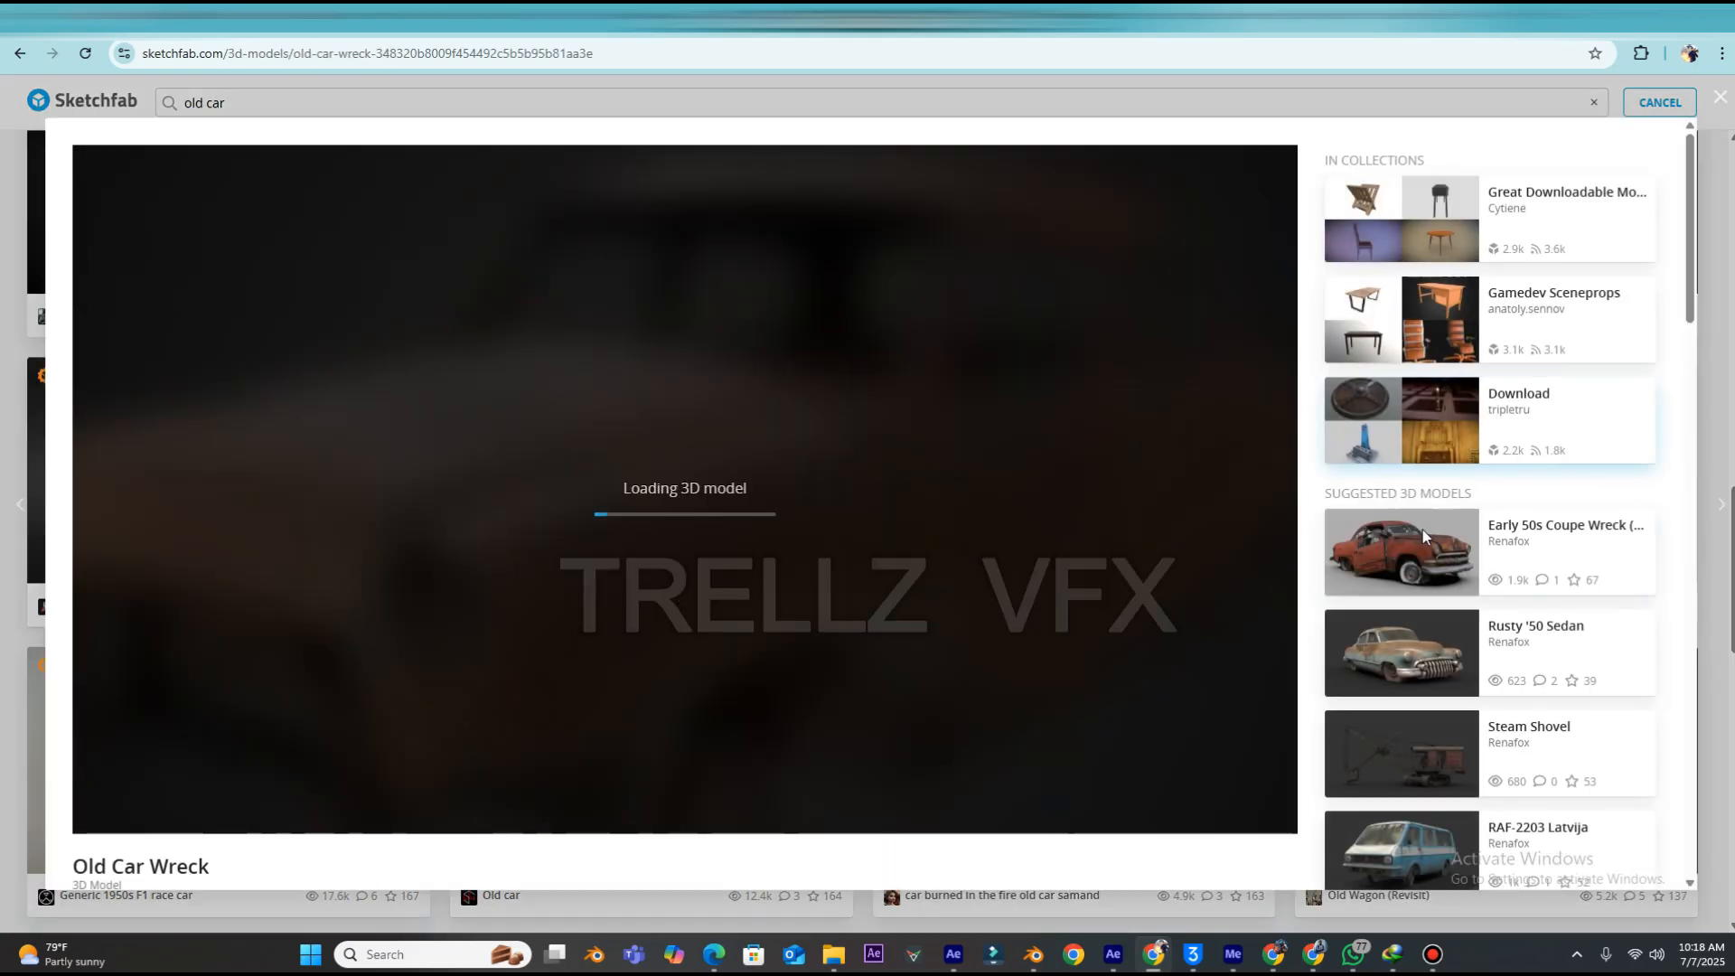
scroll(1341, 779, "down", 3)
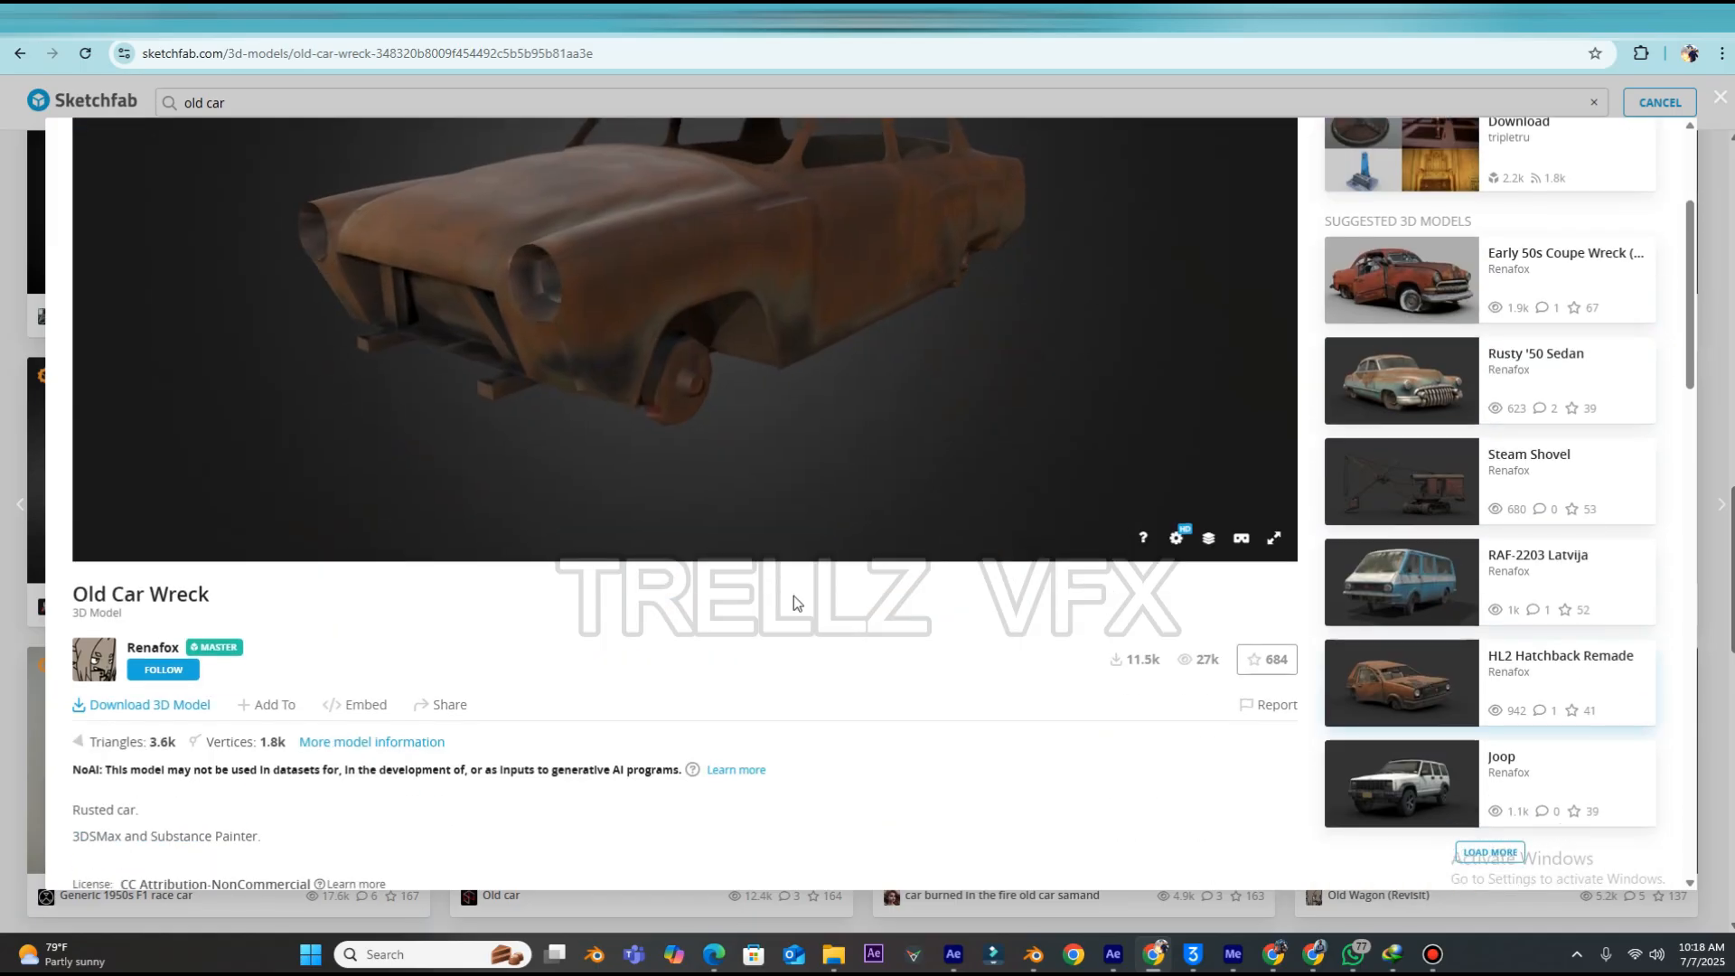
left_click(185, 717)
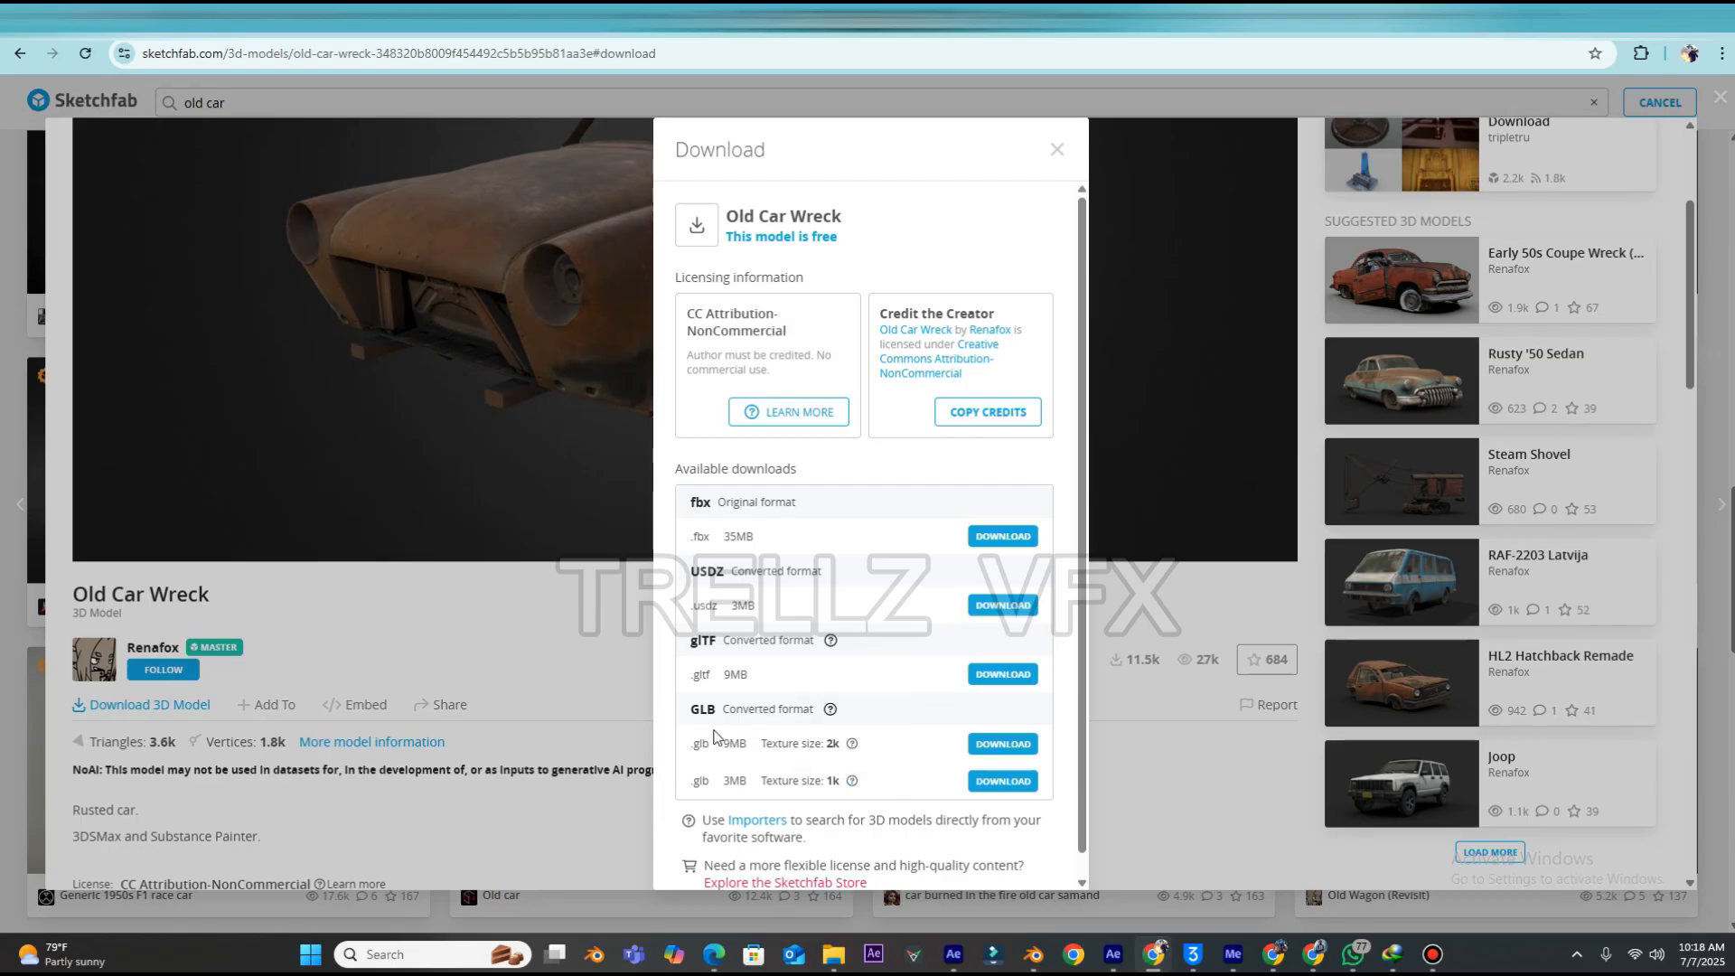
left_click(1003, 745)
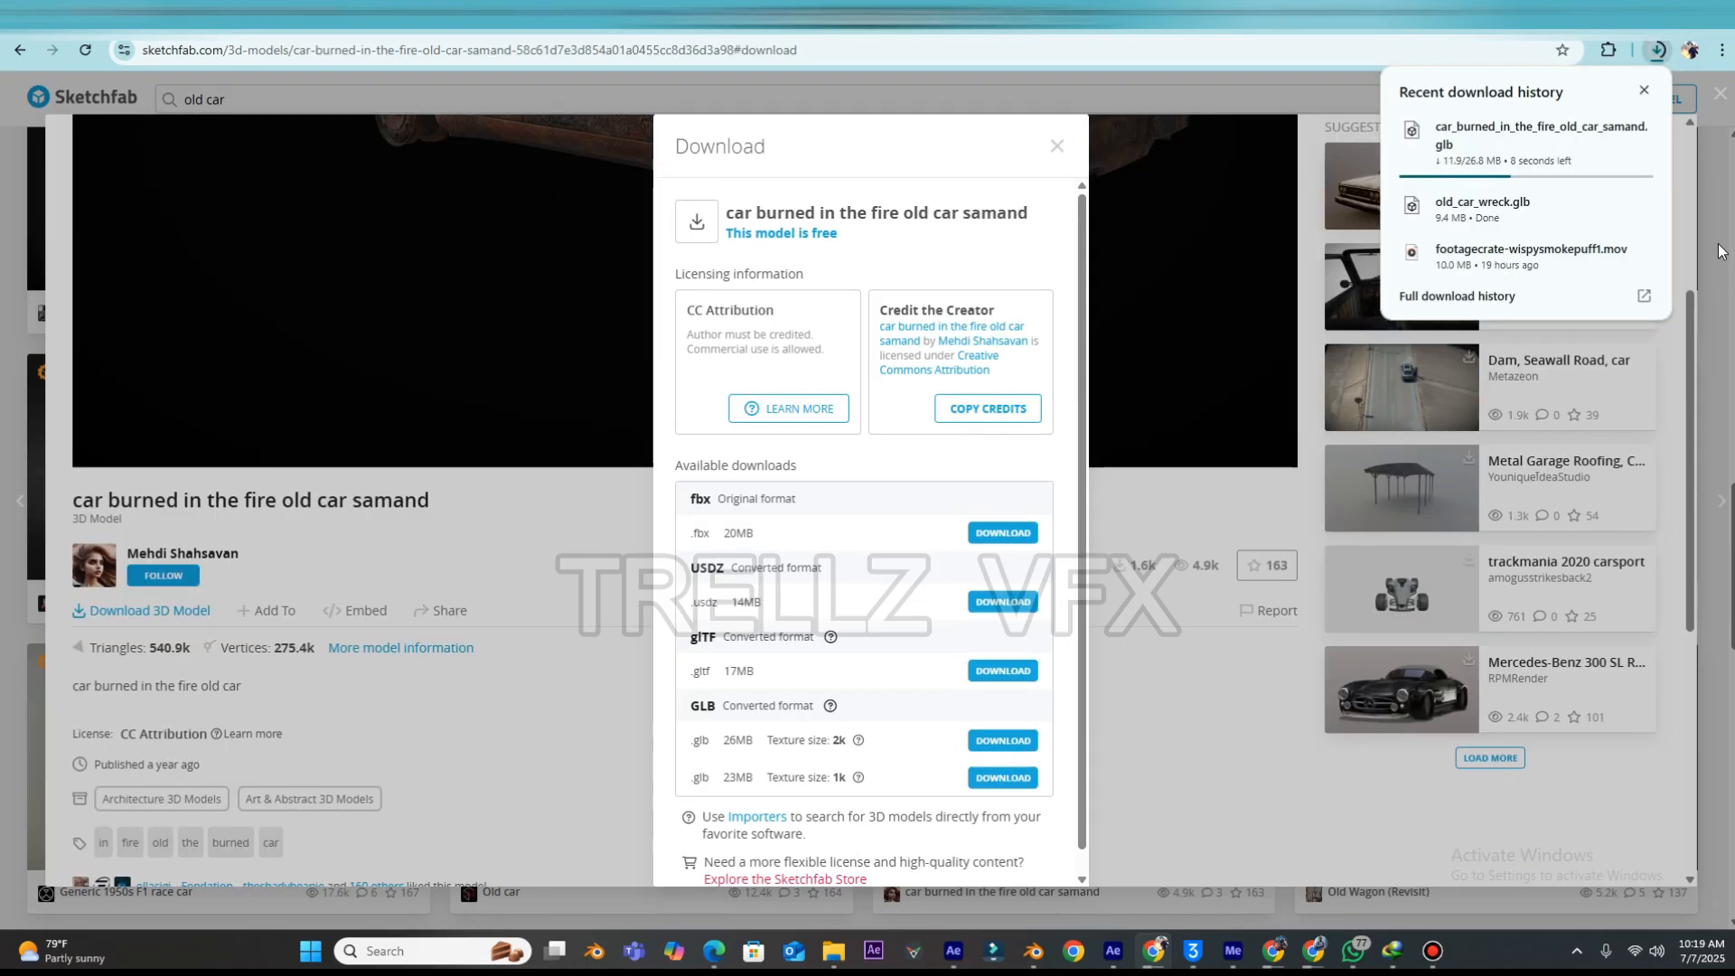
- Go to the open ProductionCrate page and search its 3D assets for "plane"
left_click(80, 16)
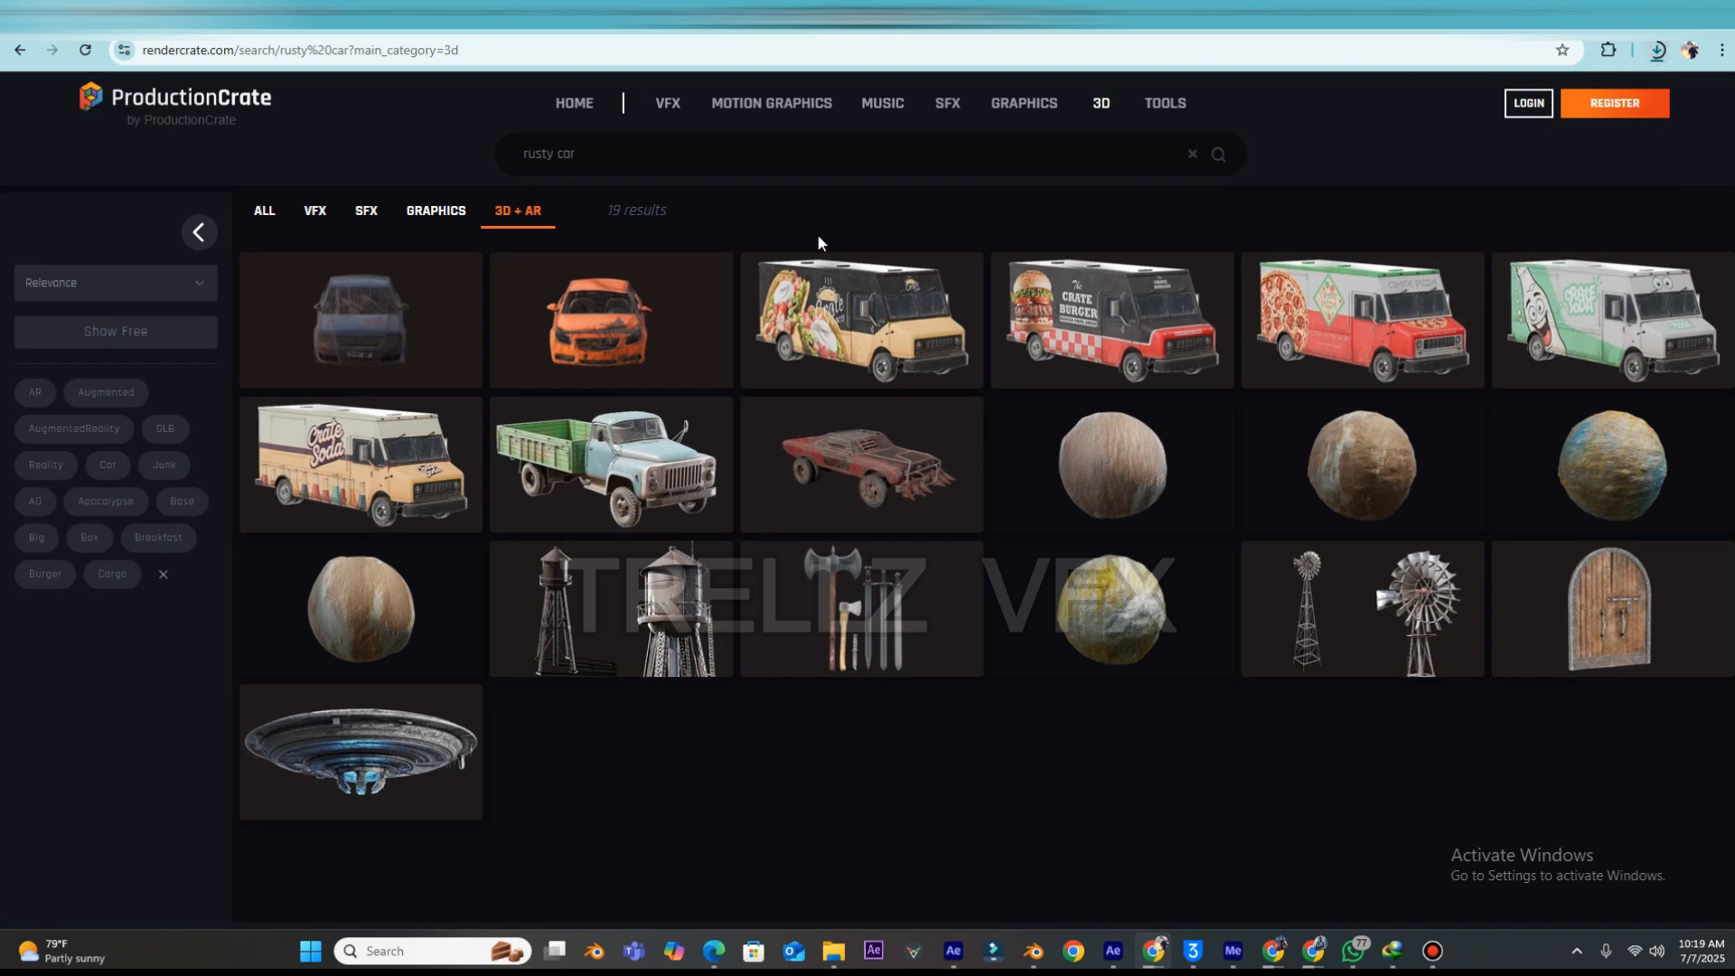
mouse_move(959, 508)
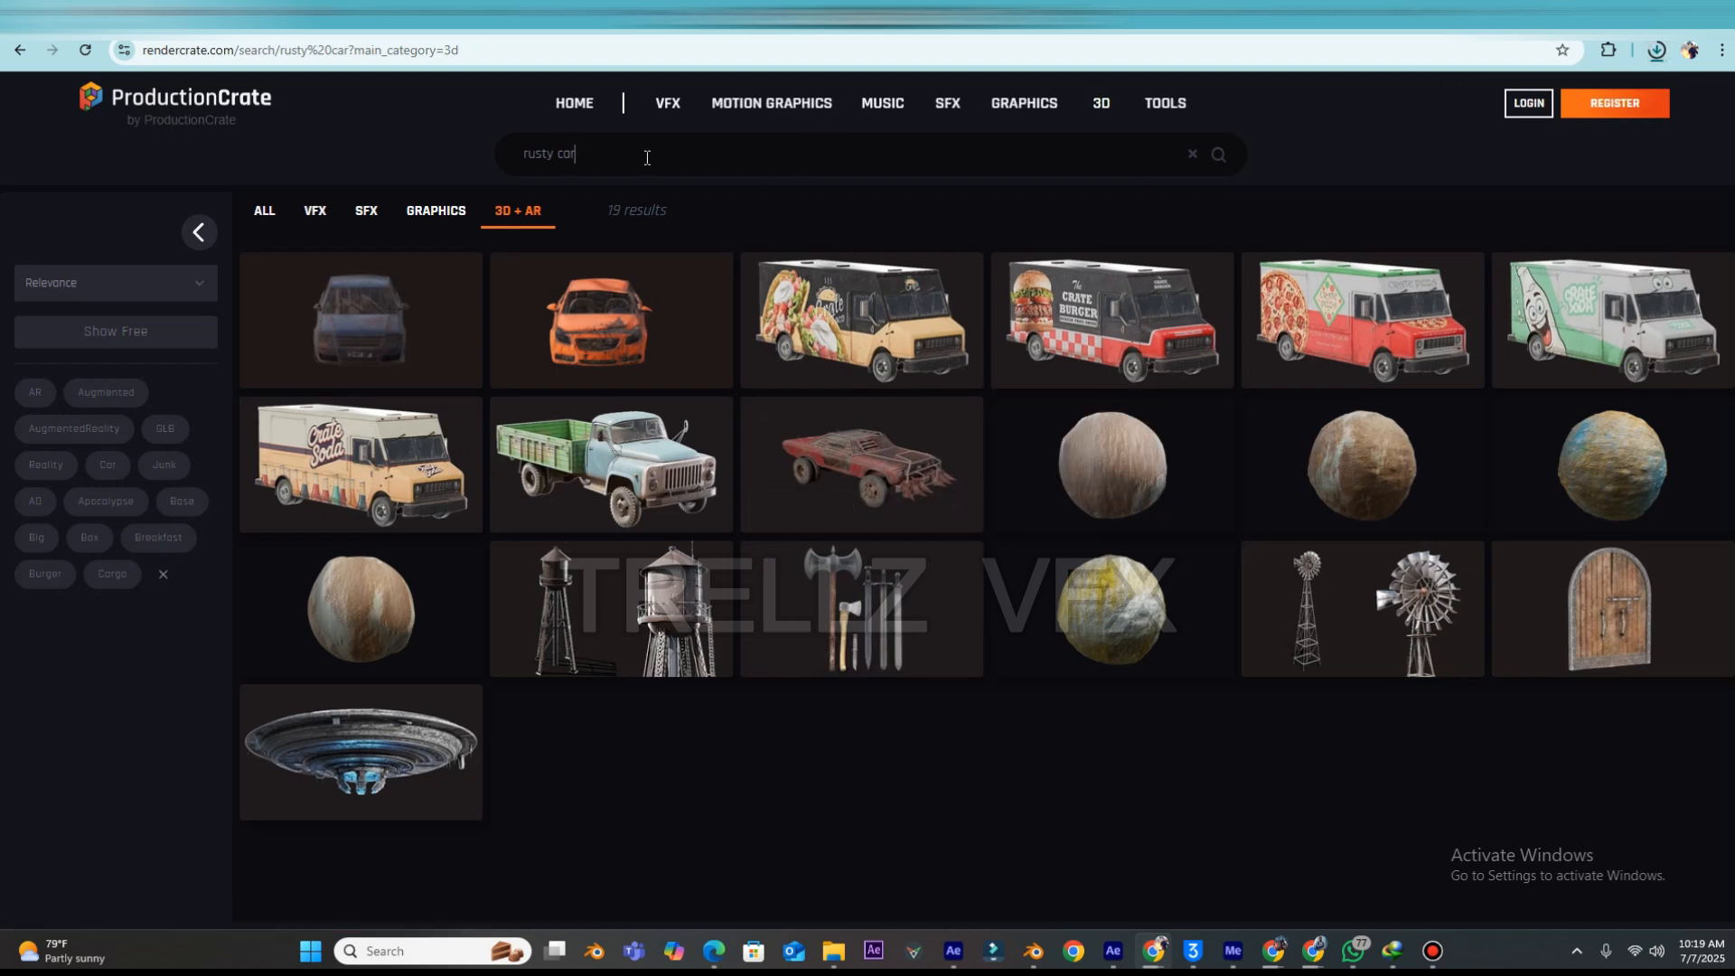
left_click_drag(643, 154, 407, 132)
type("plane")
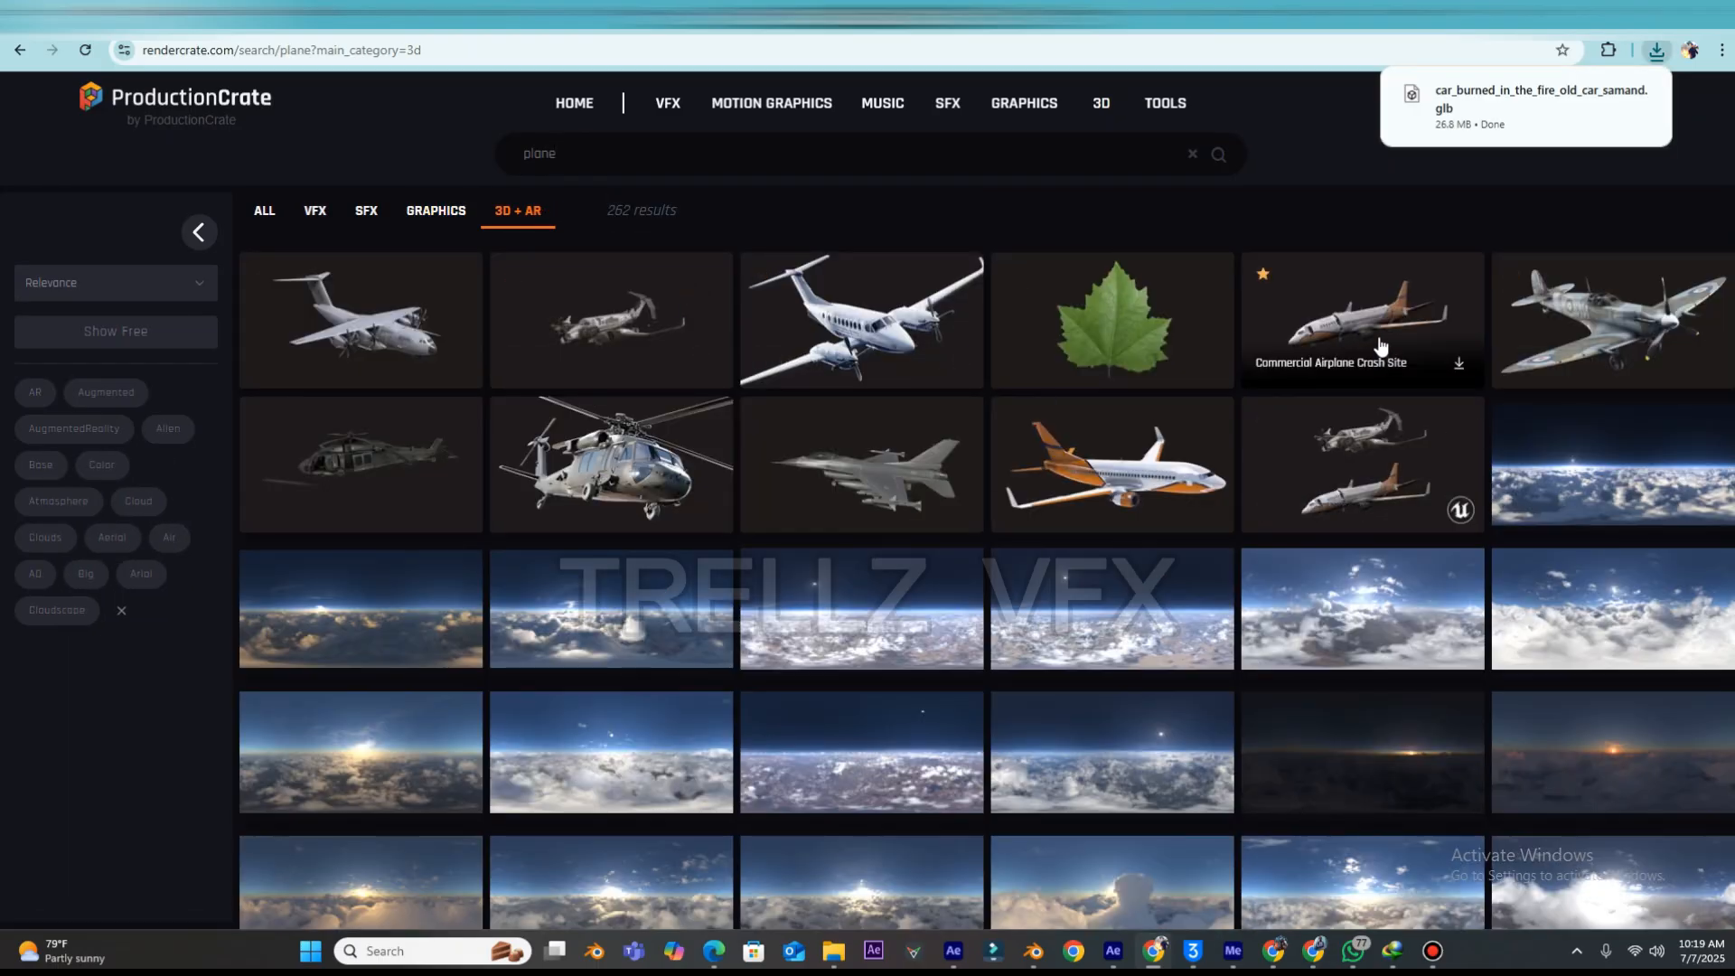
- Inspect the Commercial Airplane Crash Site model from several angles, review its download formats and sizes with 8K (8192x8192) selected, and close it
left_click(1383, 343)
left_click_drag(841, 456, 1003, 455)
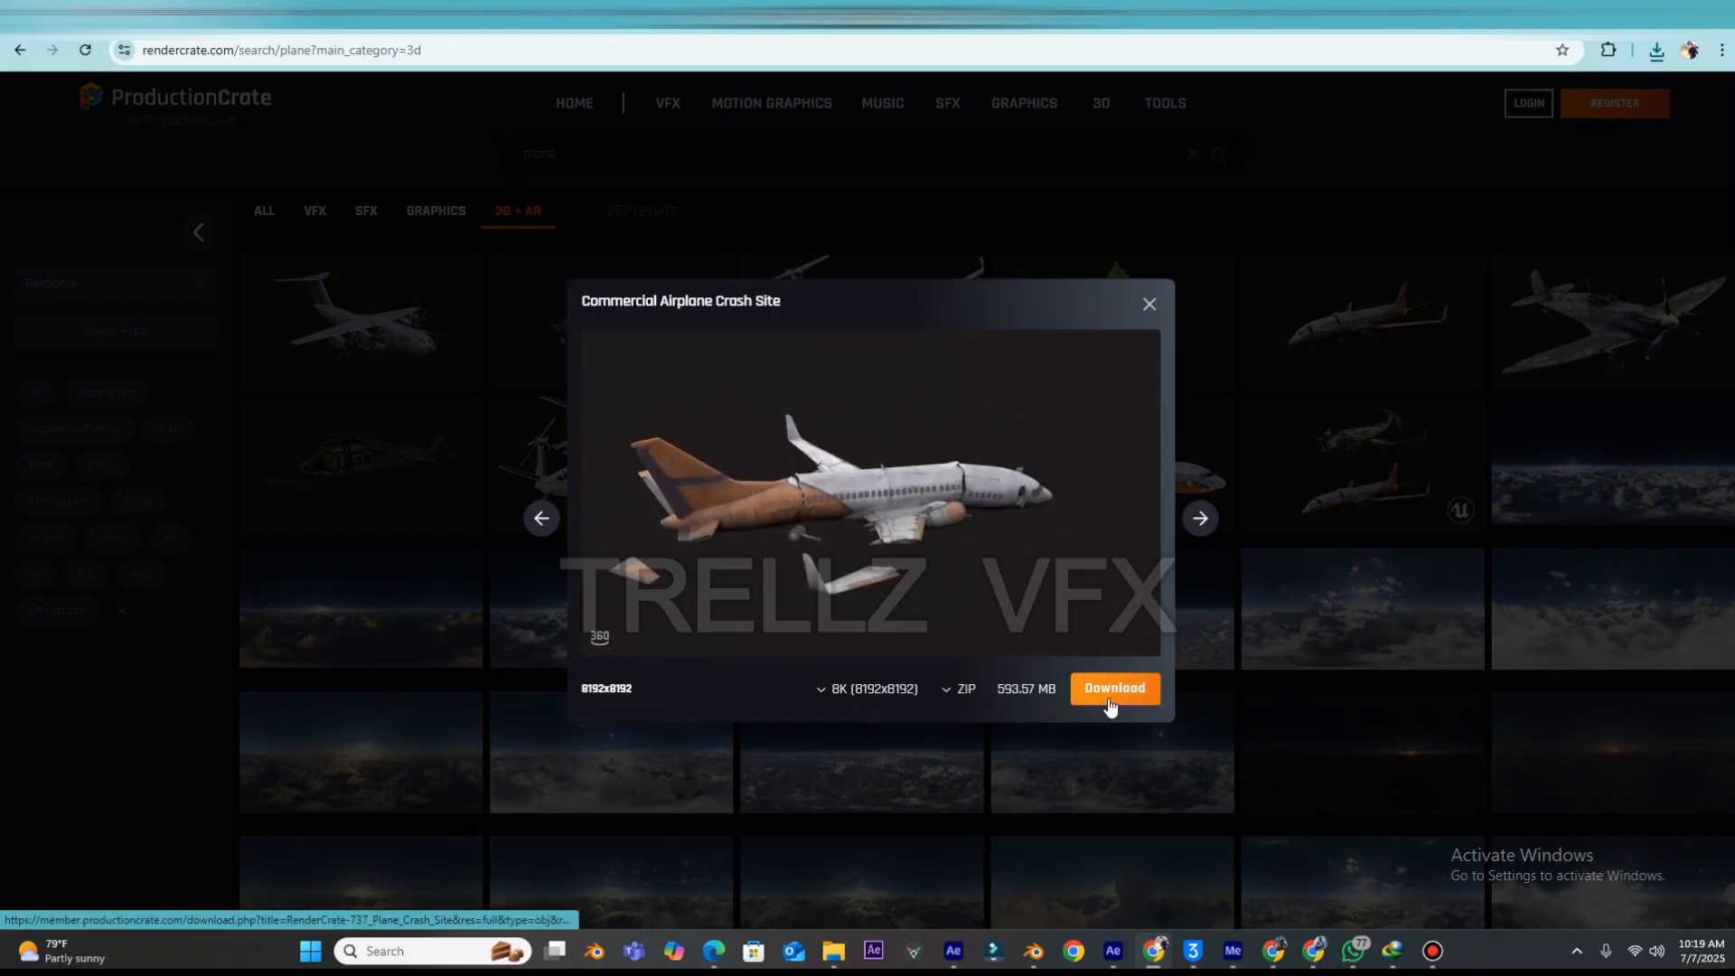
left_click(960, 702)
left_click(945, 696)
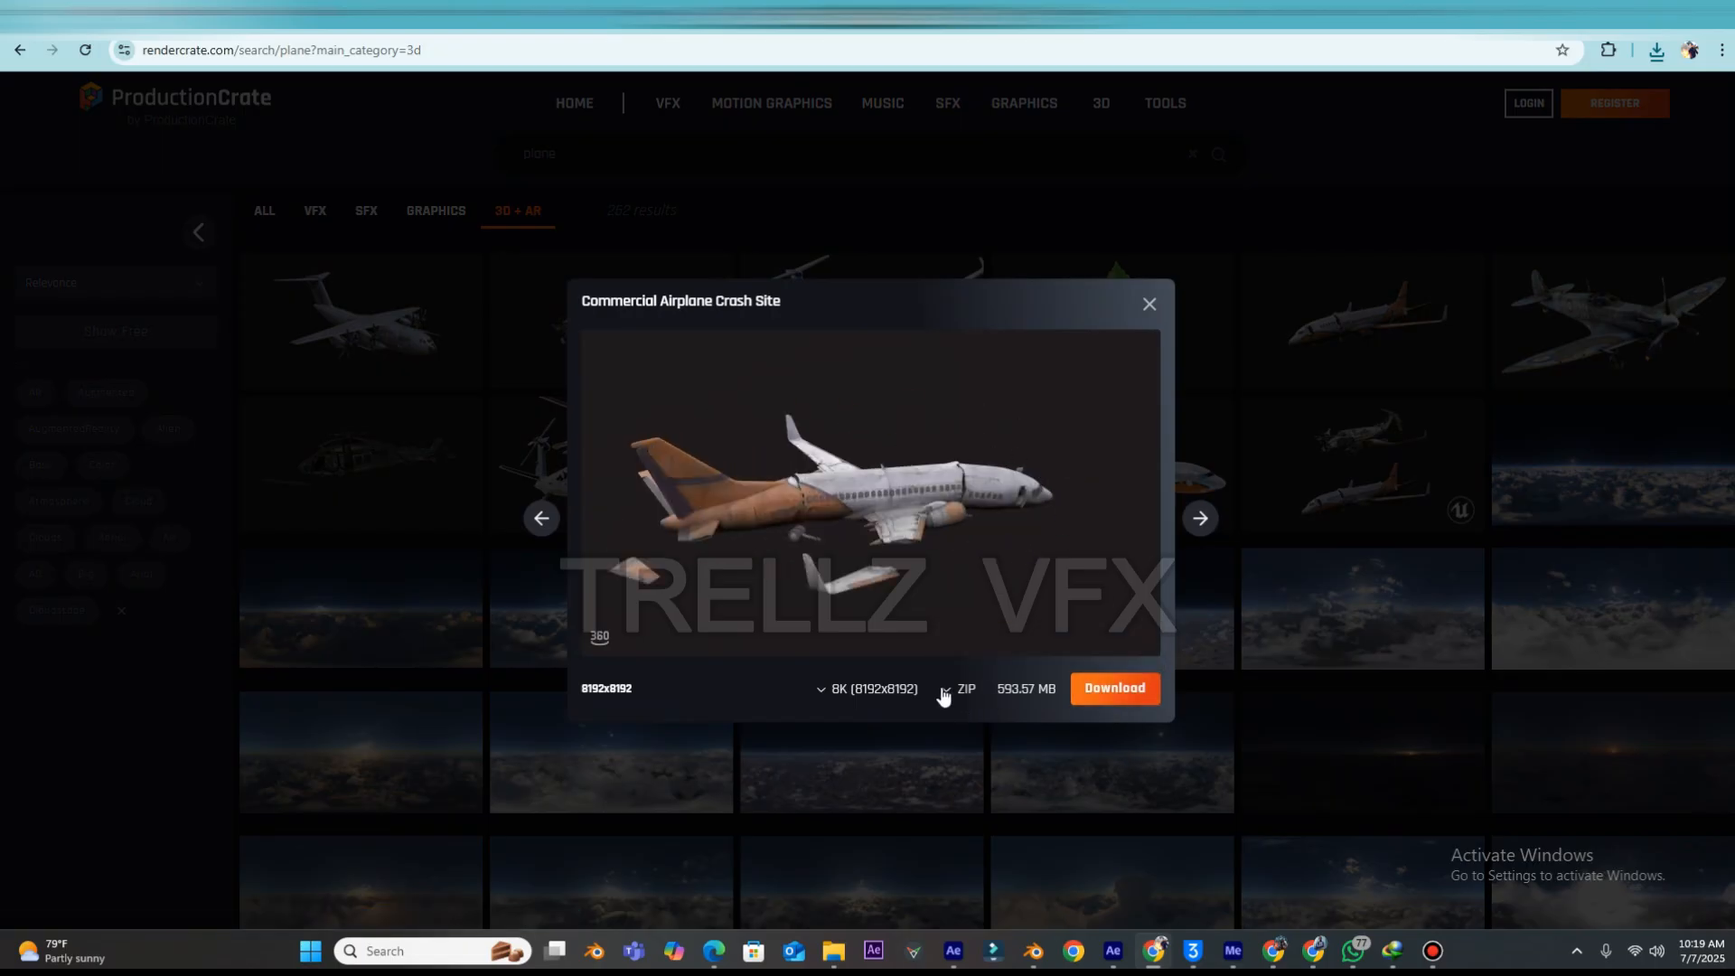
left_click(845, 690)
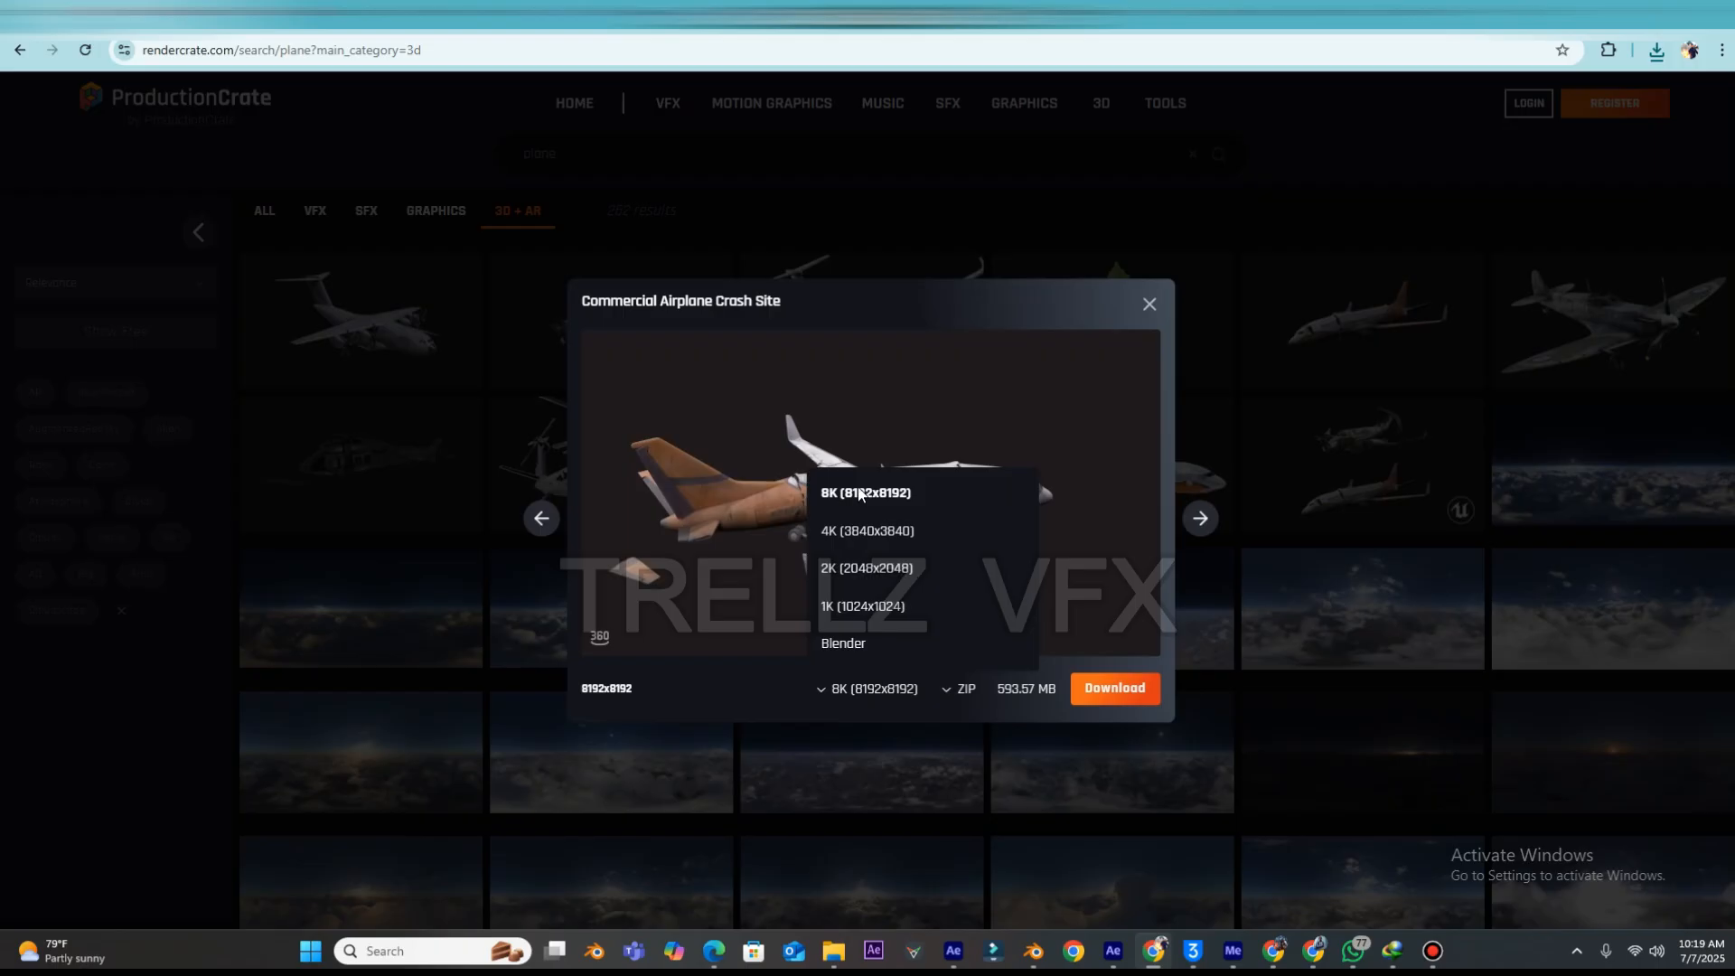
left_click(874, 506)
left_click_drag(756, 550, 878, 537)
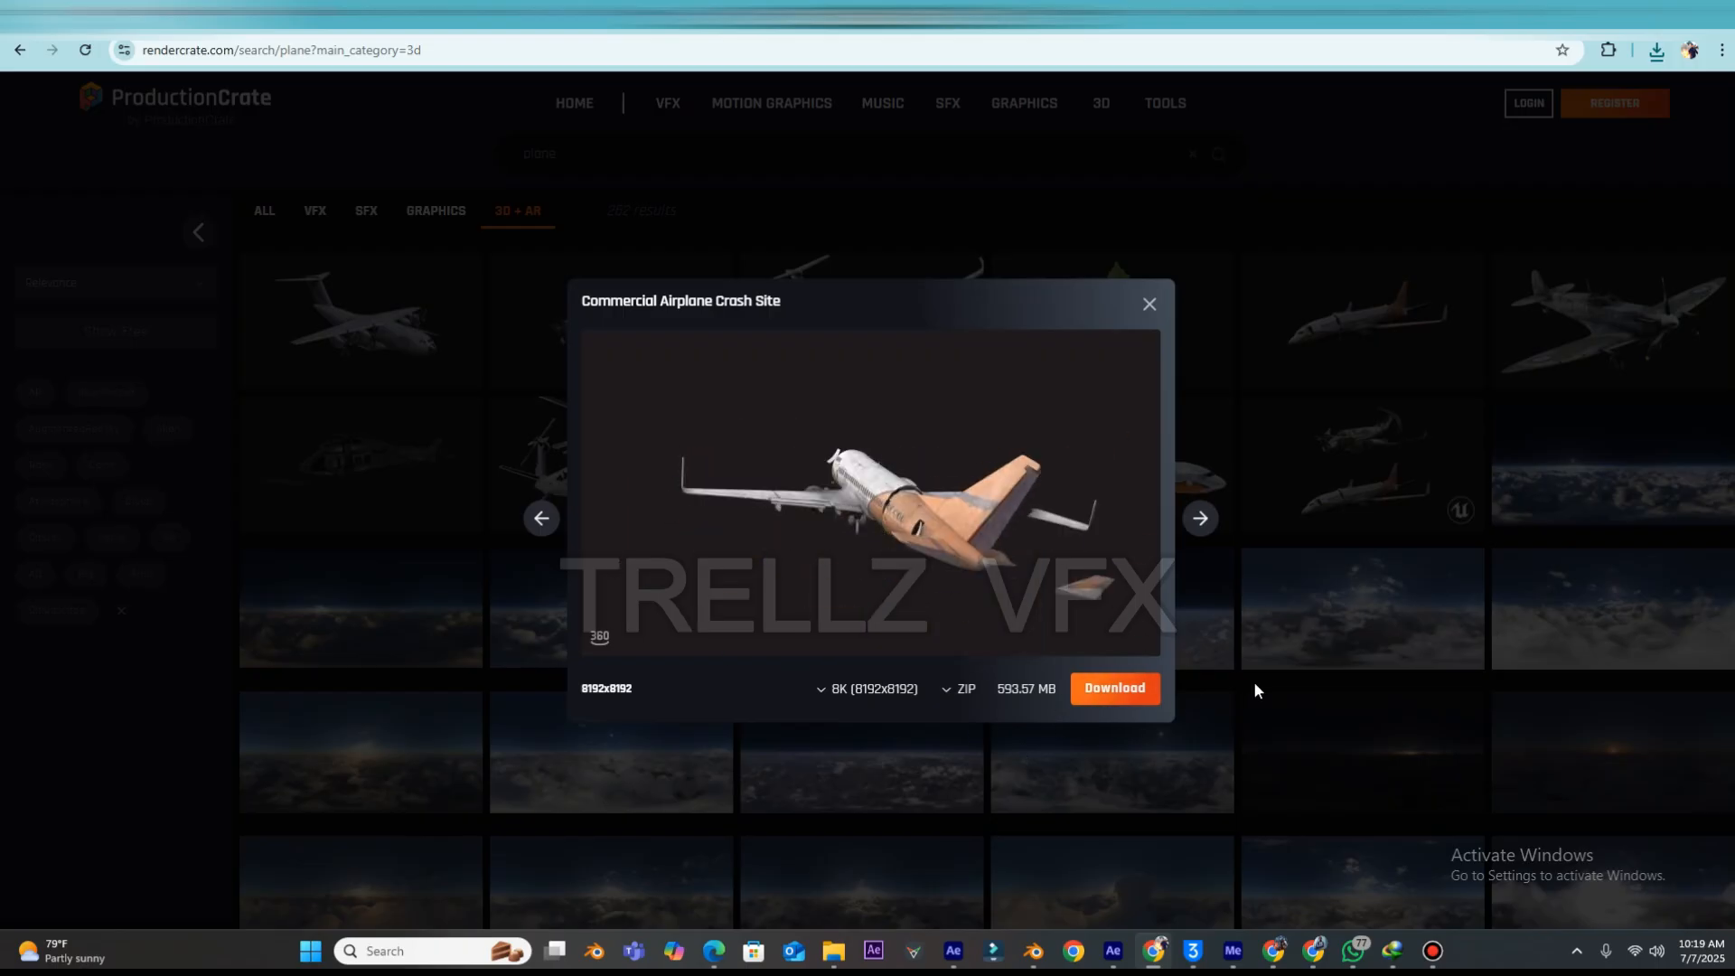
left_click(1315, 587)
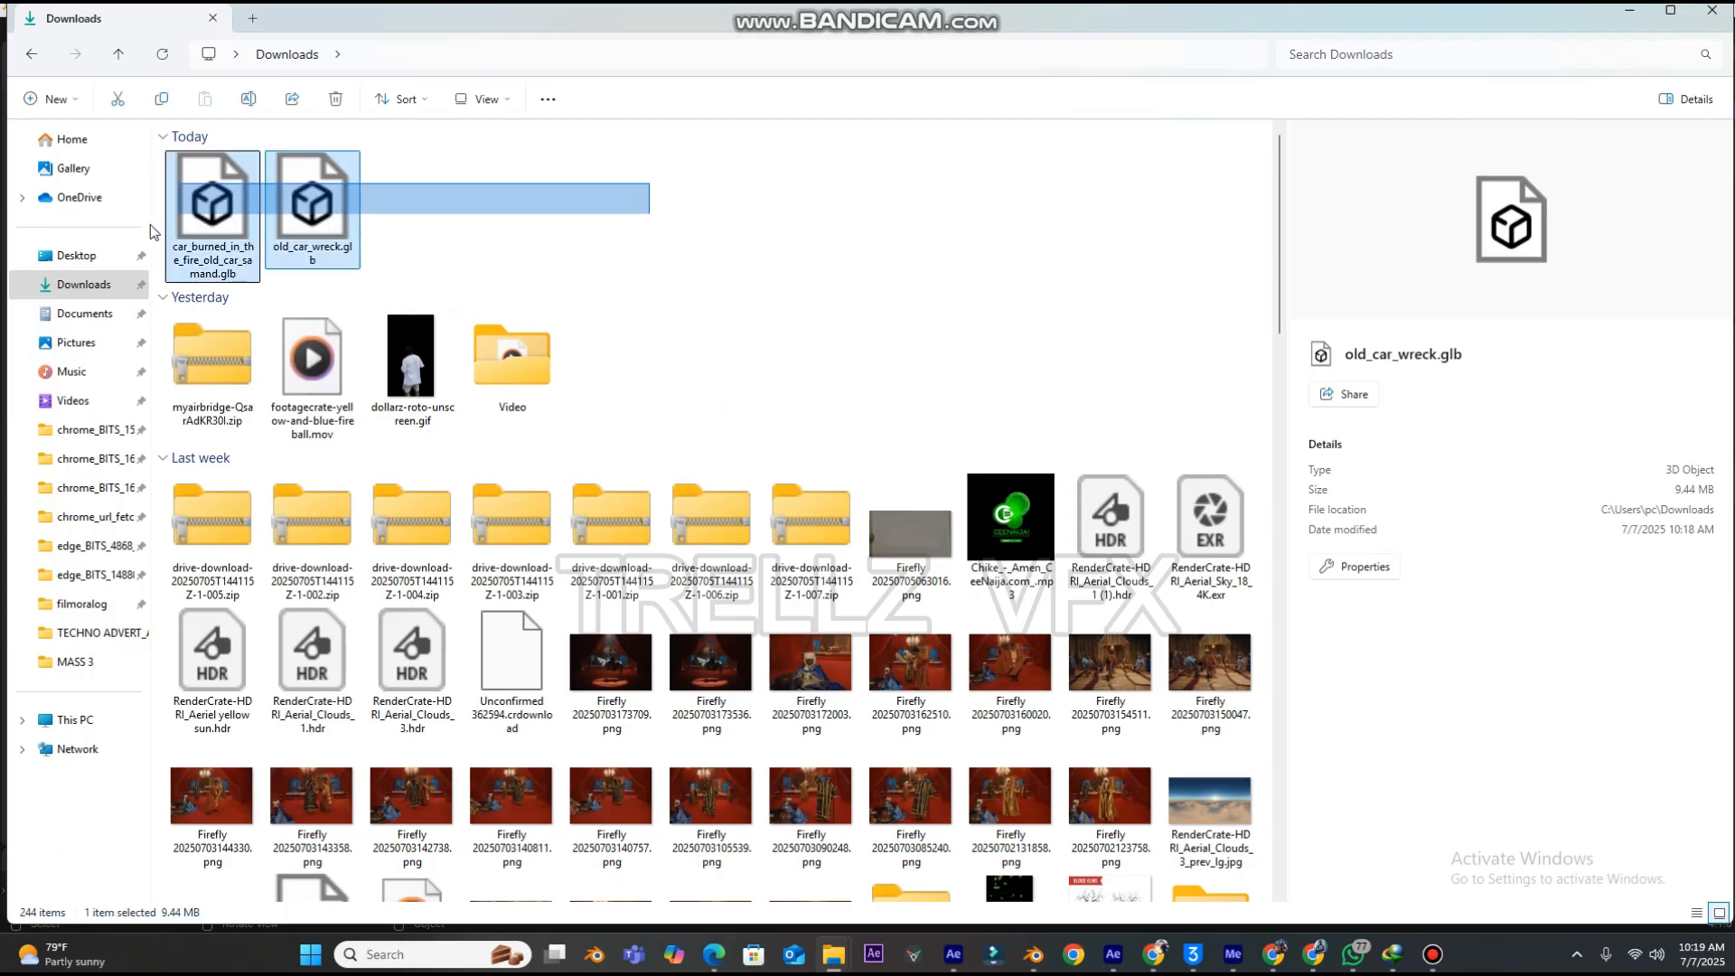
left_click_drag(150, 225, 152, 226)
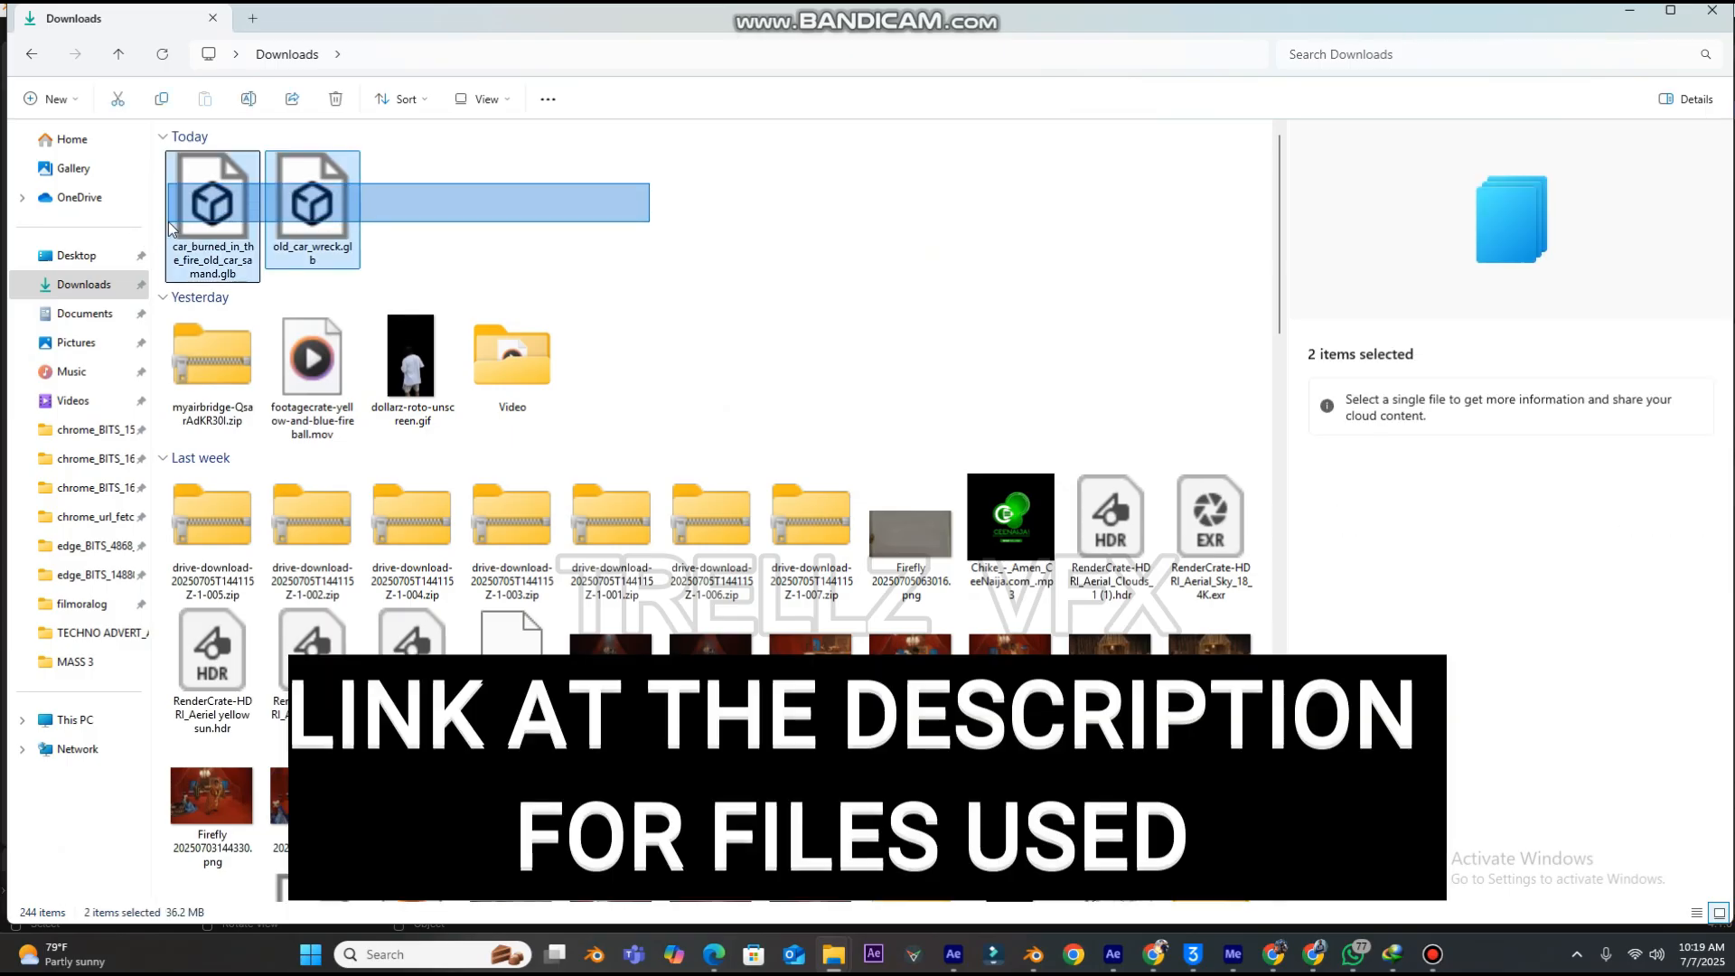
left_click(773, 208)
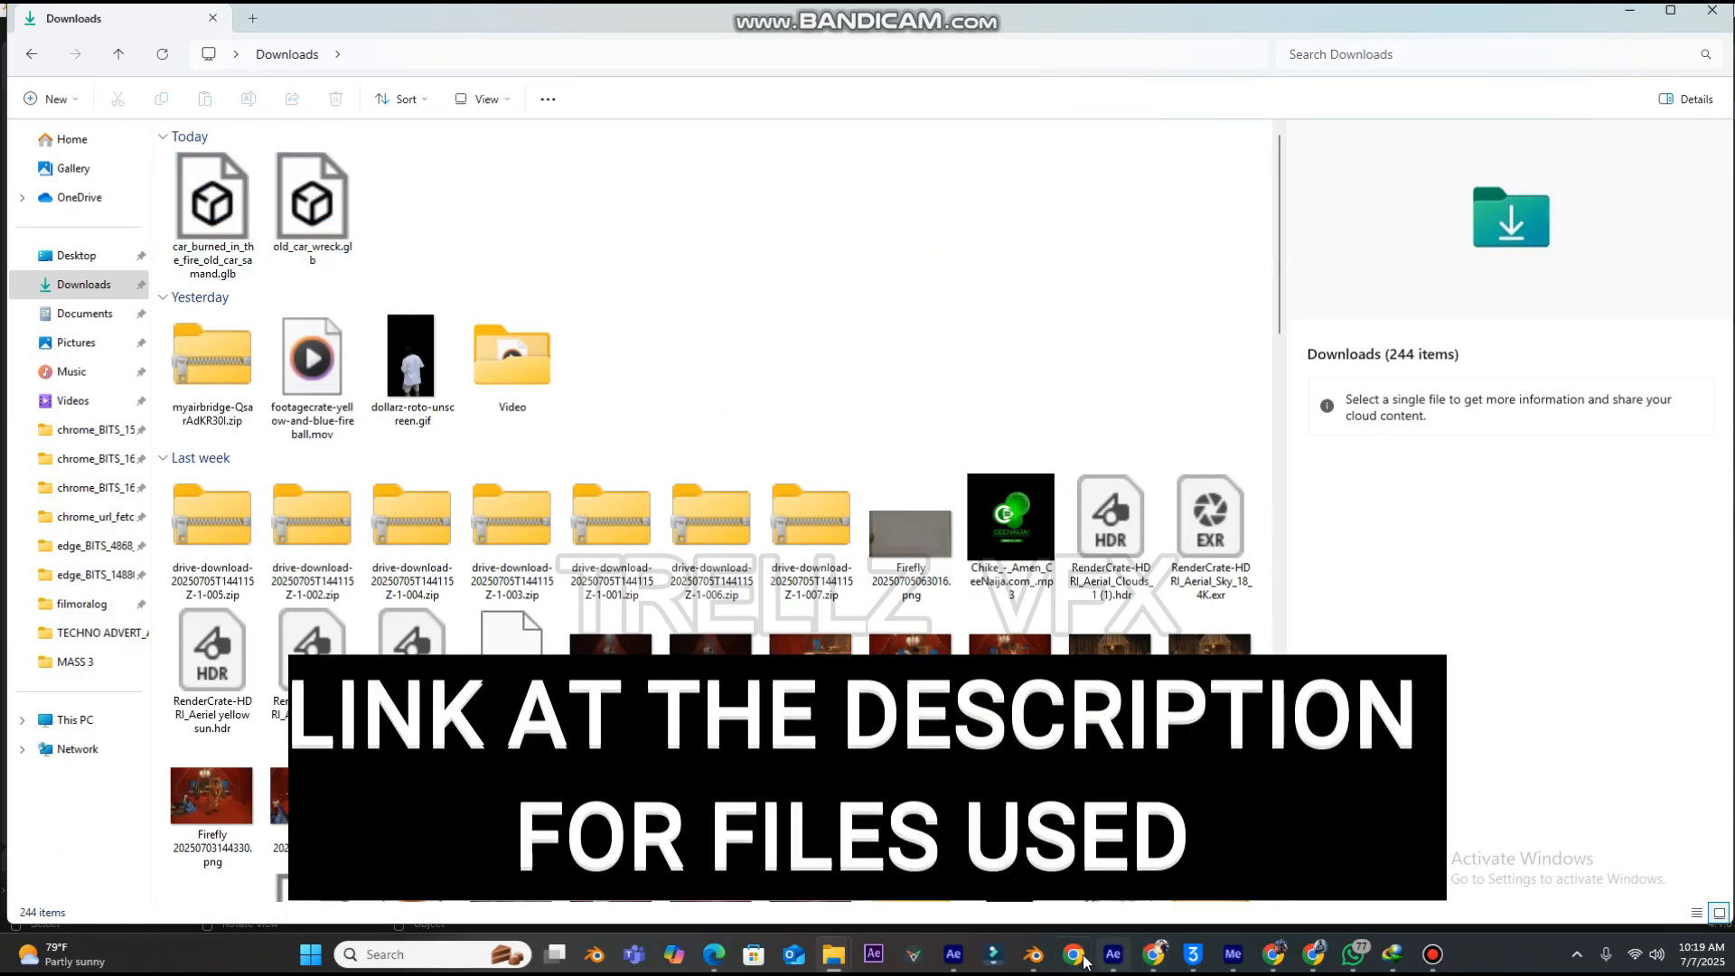
- Switch to Blender and import car_burned_in_the_fire_old_car_samand.glb from the Downloads folder as glTF 2.0
left_click(1035, 956)
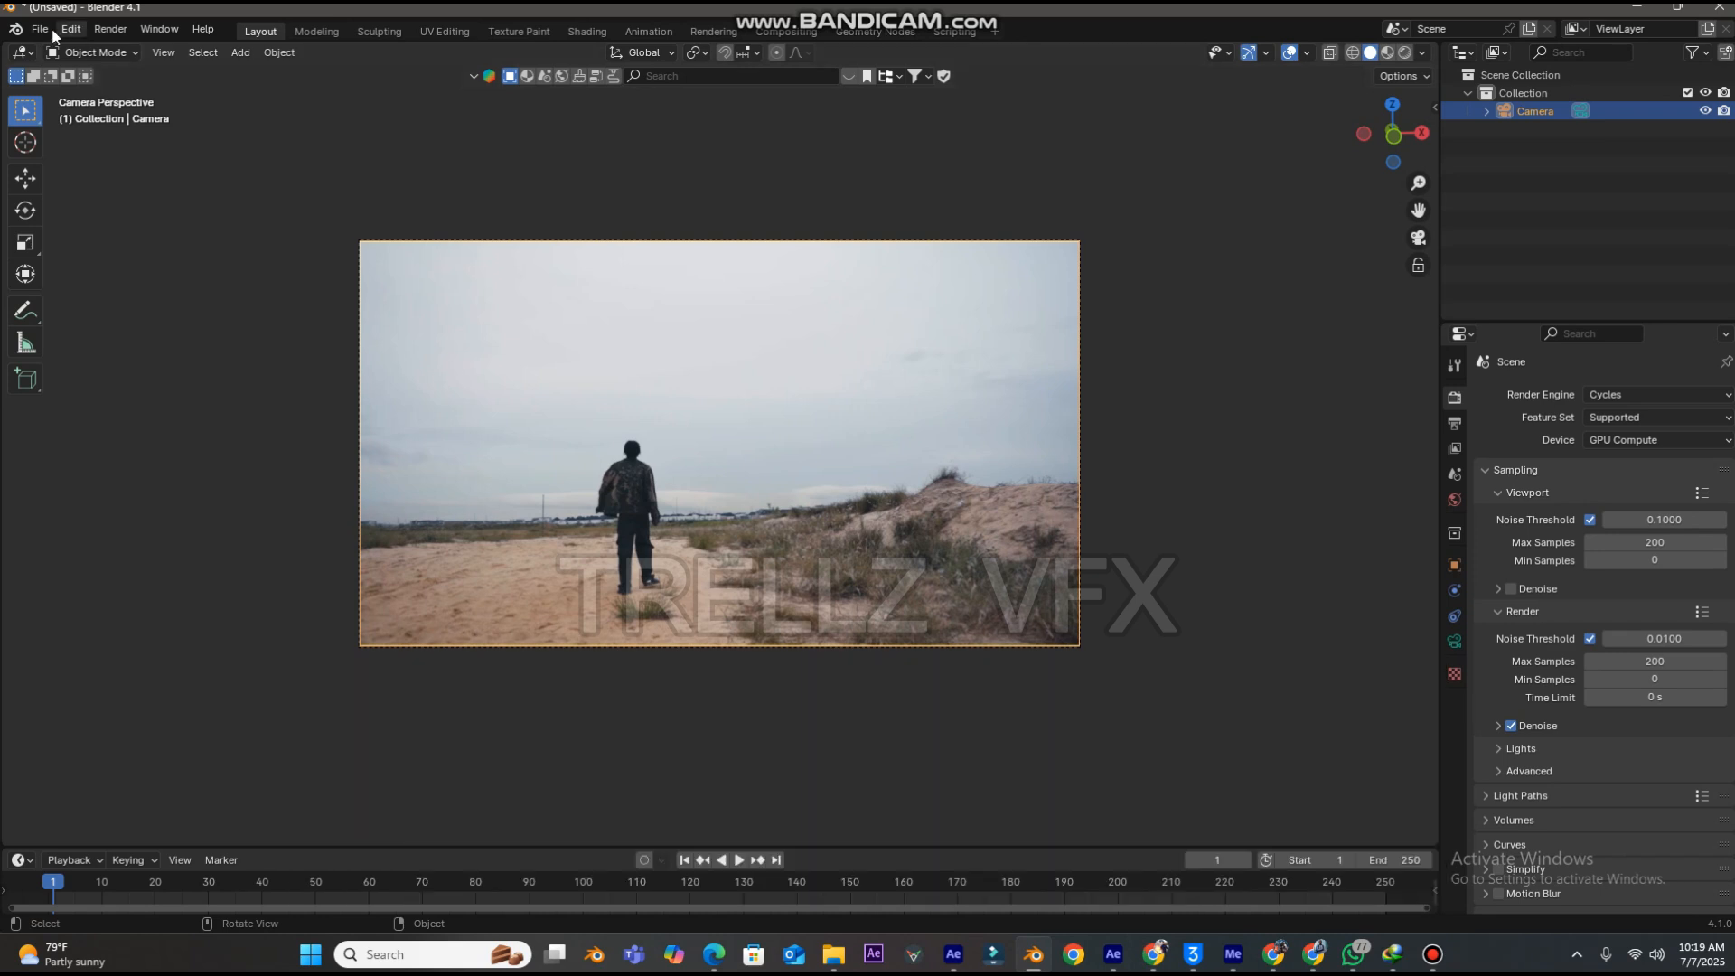
left_click(52, 33)
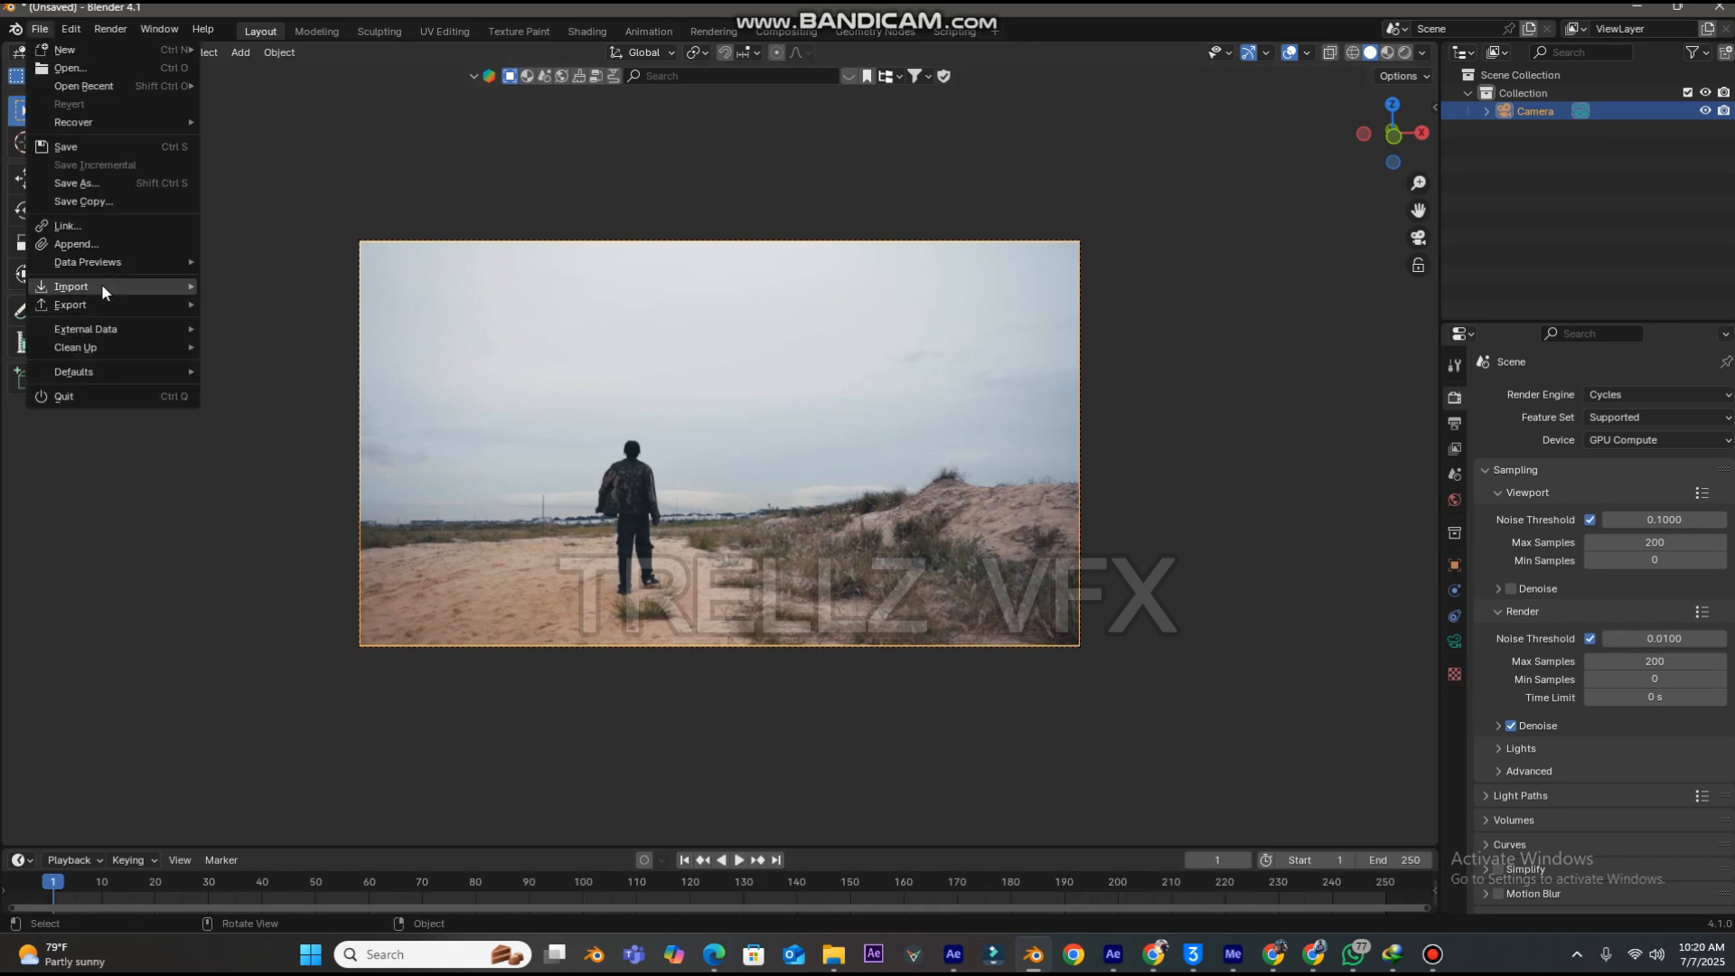
mouse_move(101, 286)
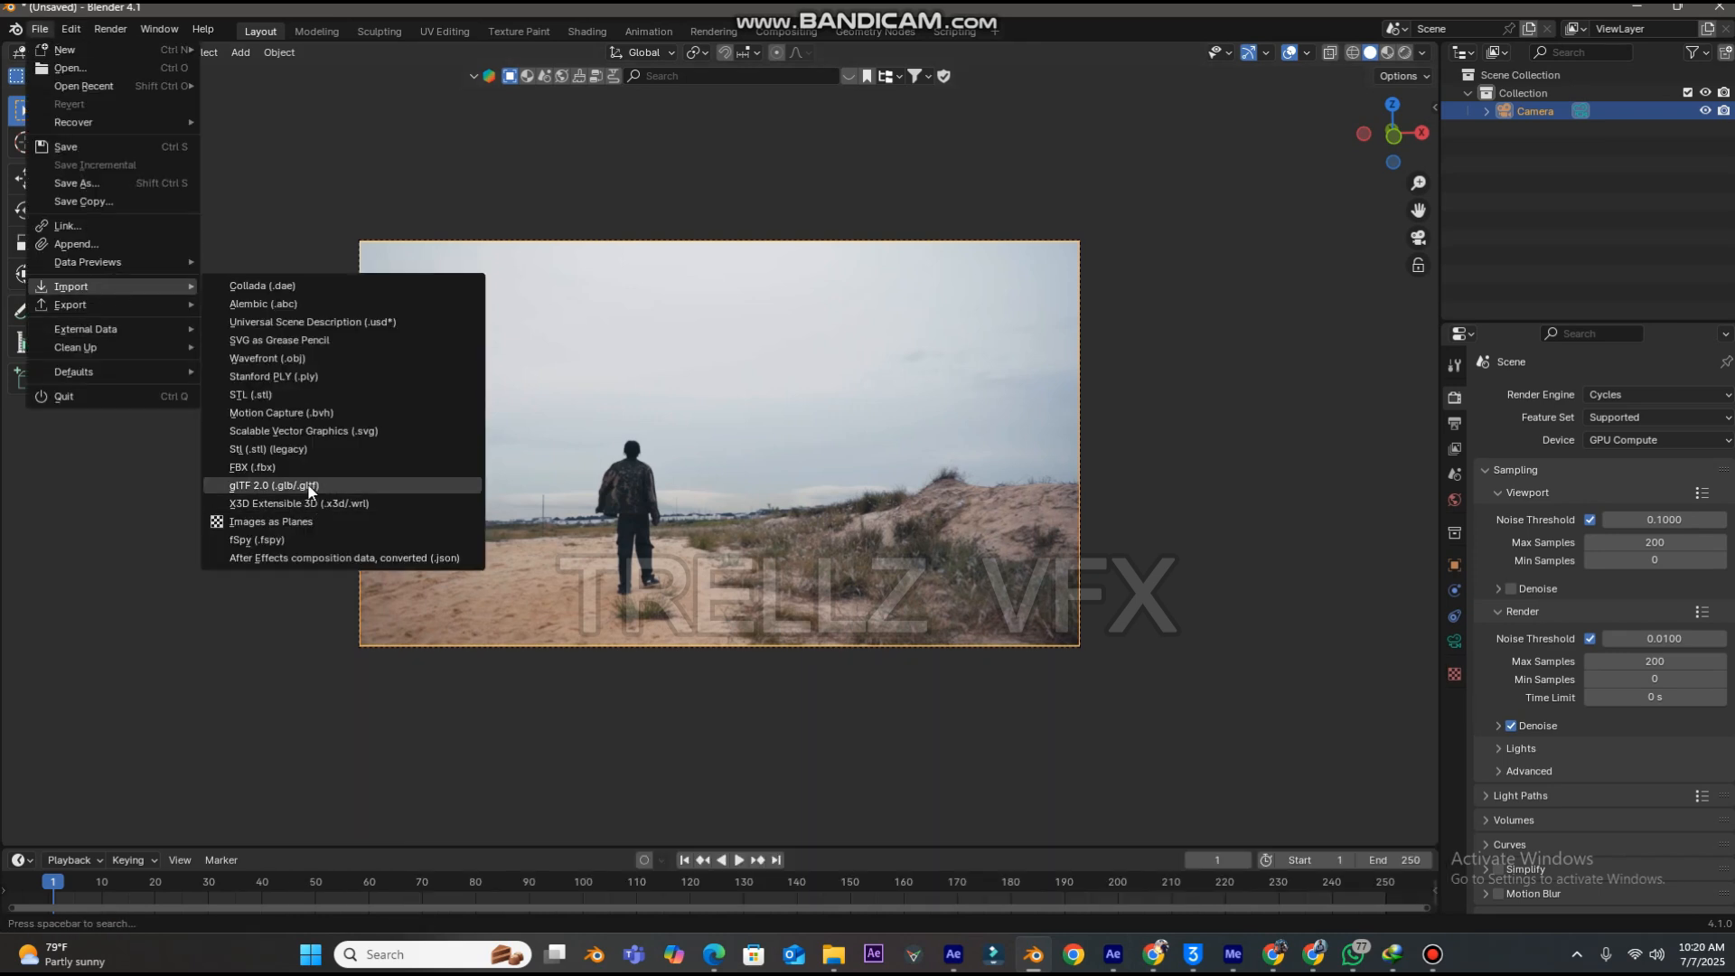
left_click(310, 489)
left_click(442, 463)
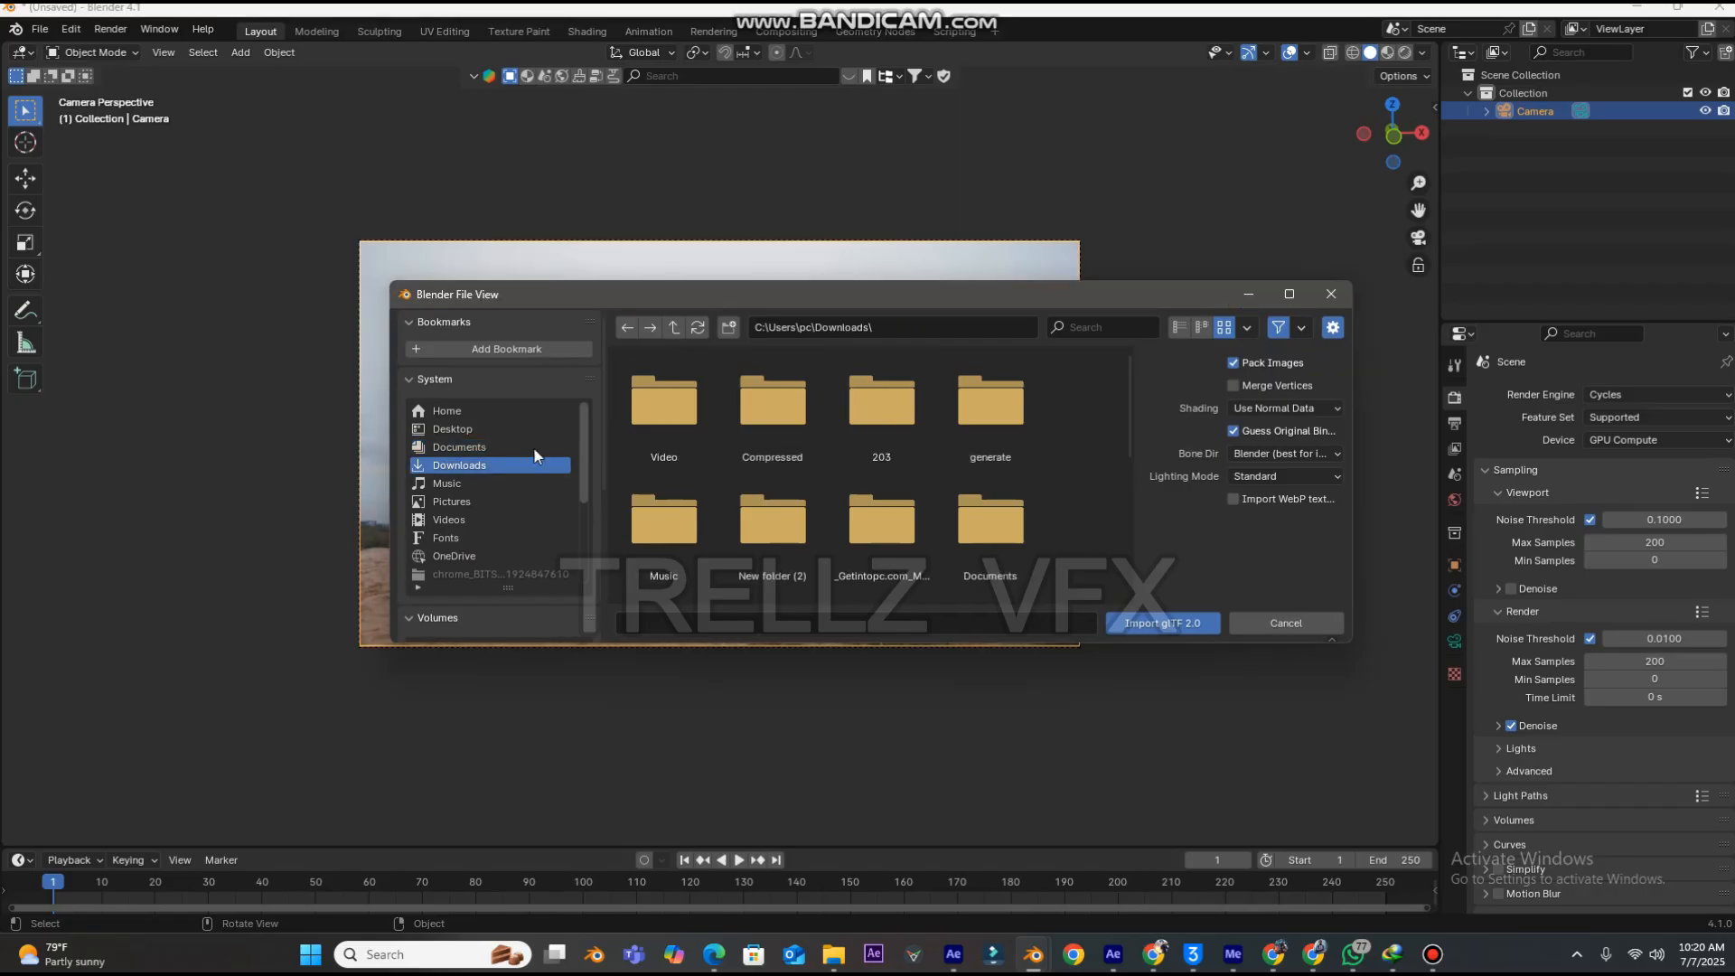
left_click(993, 416)
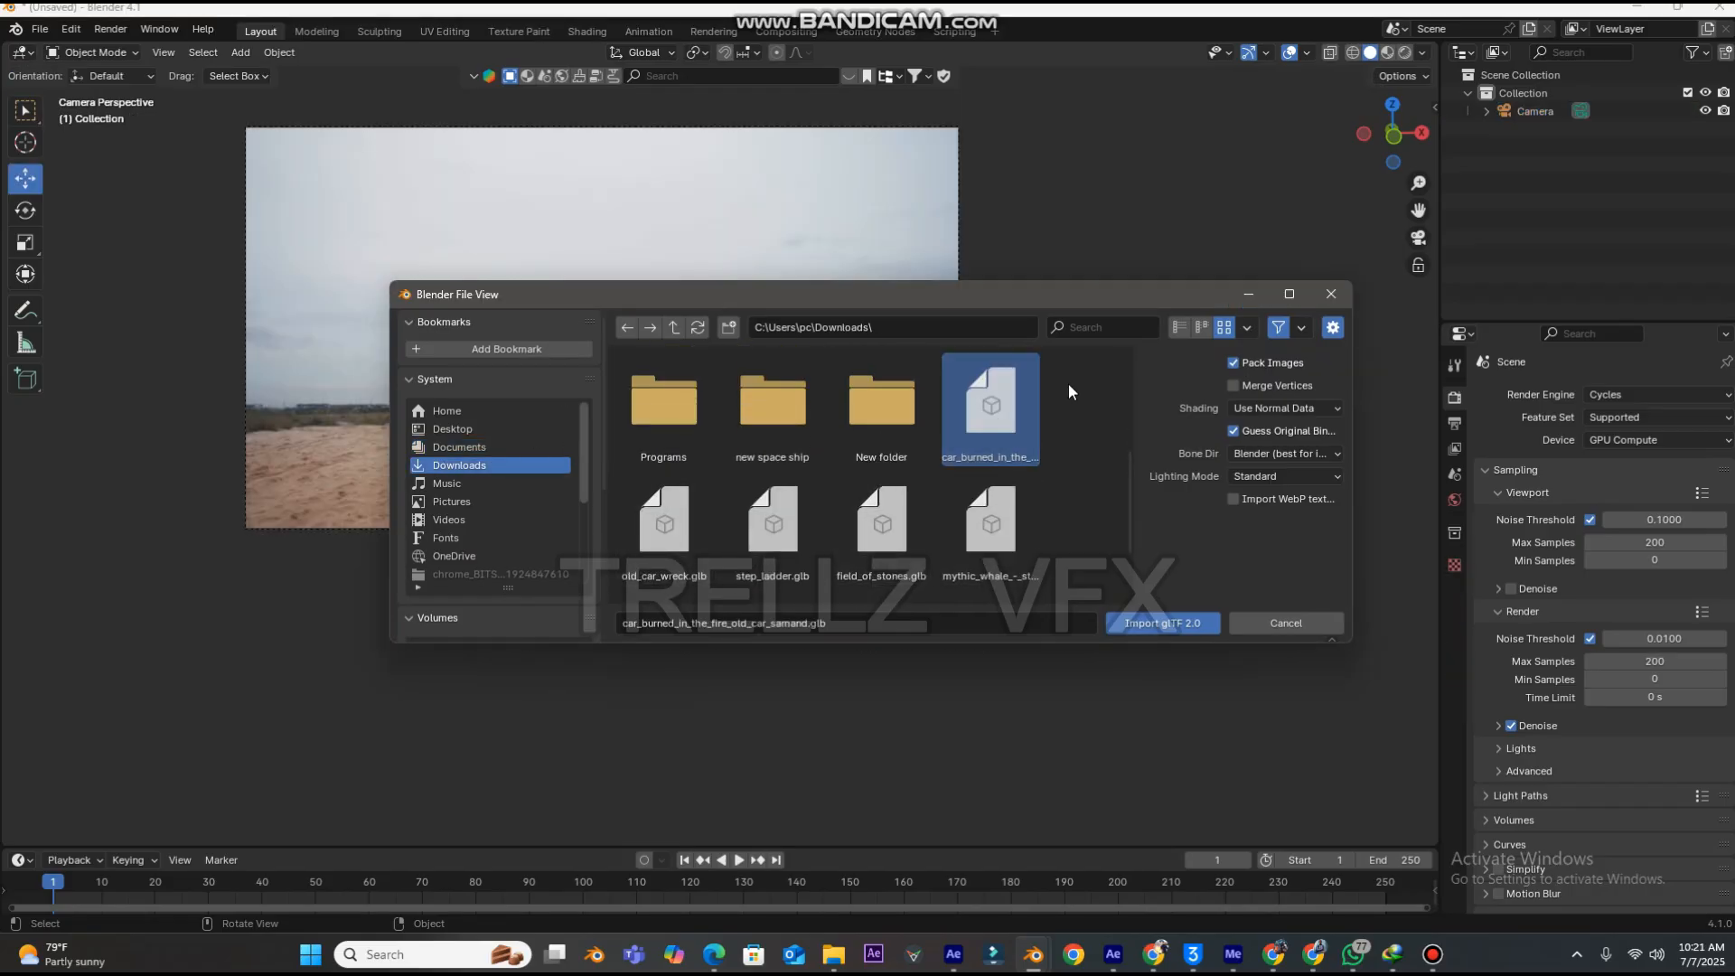
double_click(1014, 405)
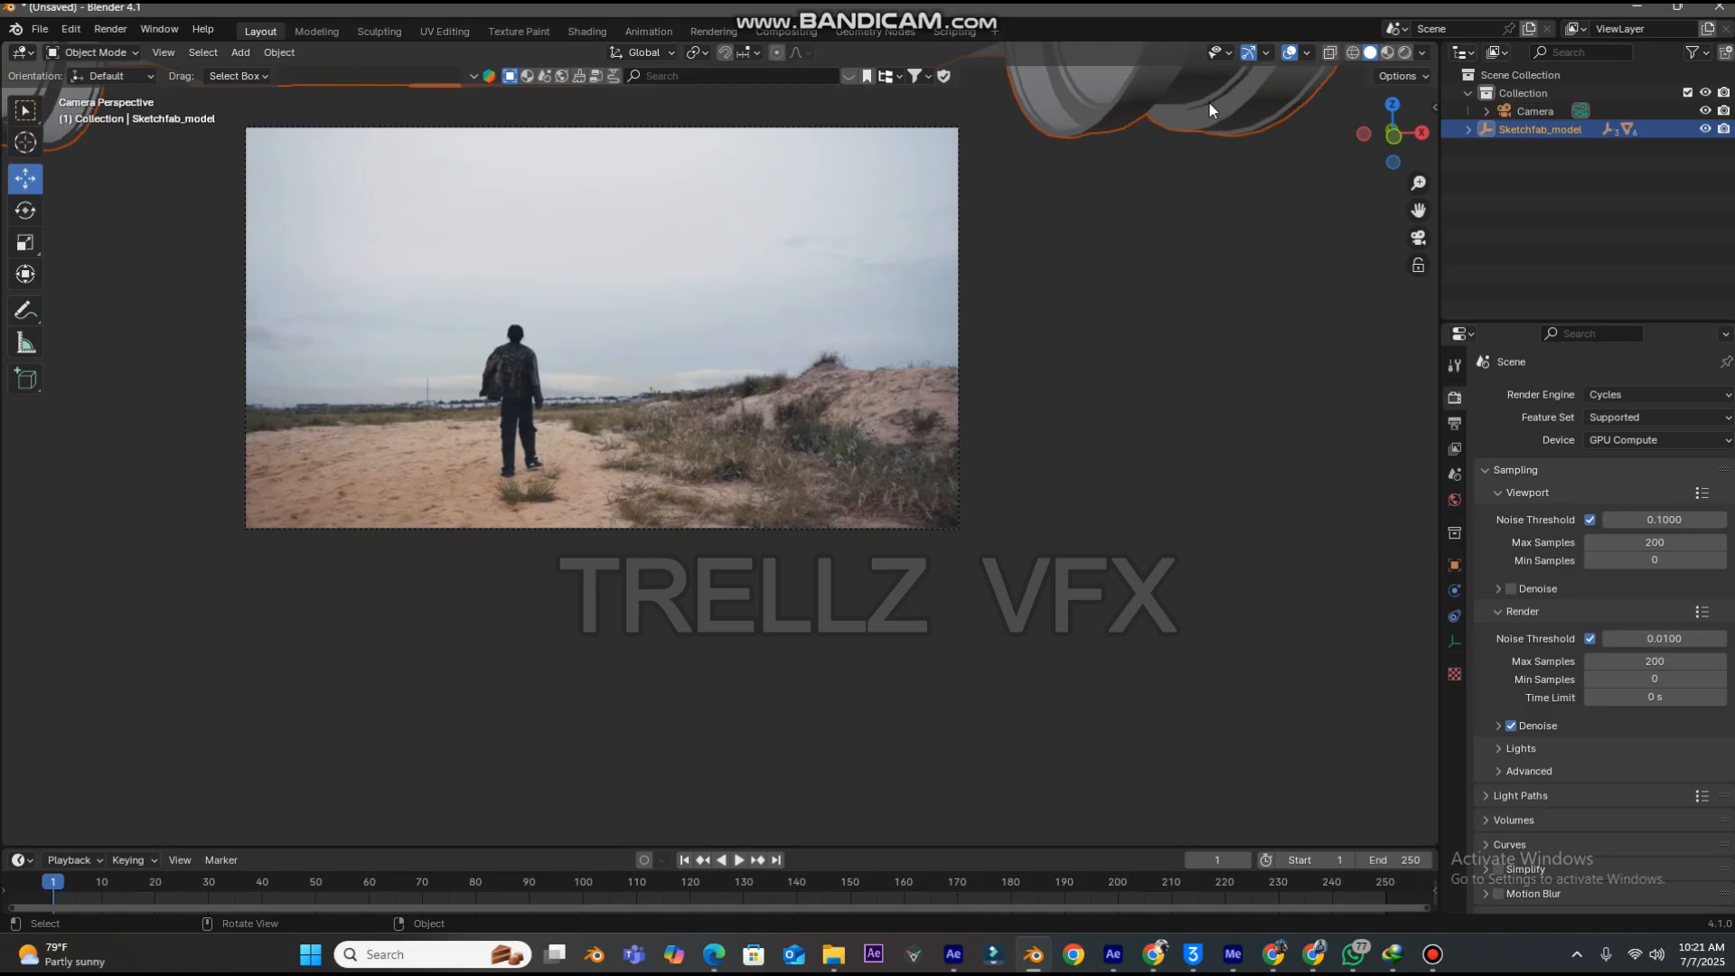
- Scale the imported burned car down uniformly to about 0.275
left_click(1418, 237)
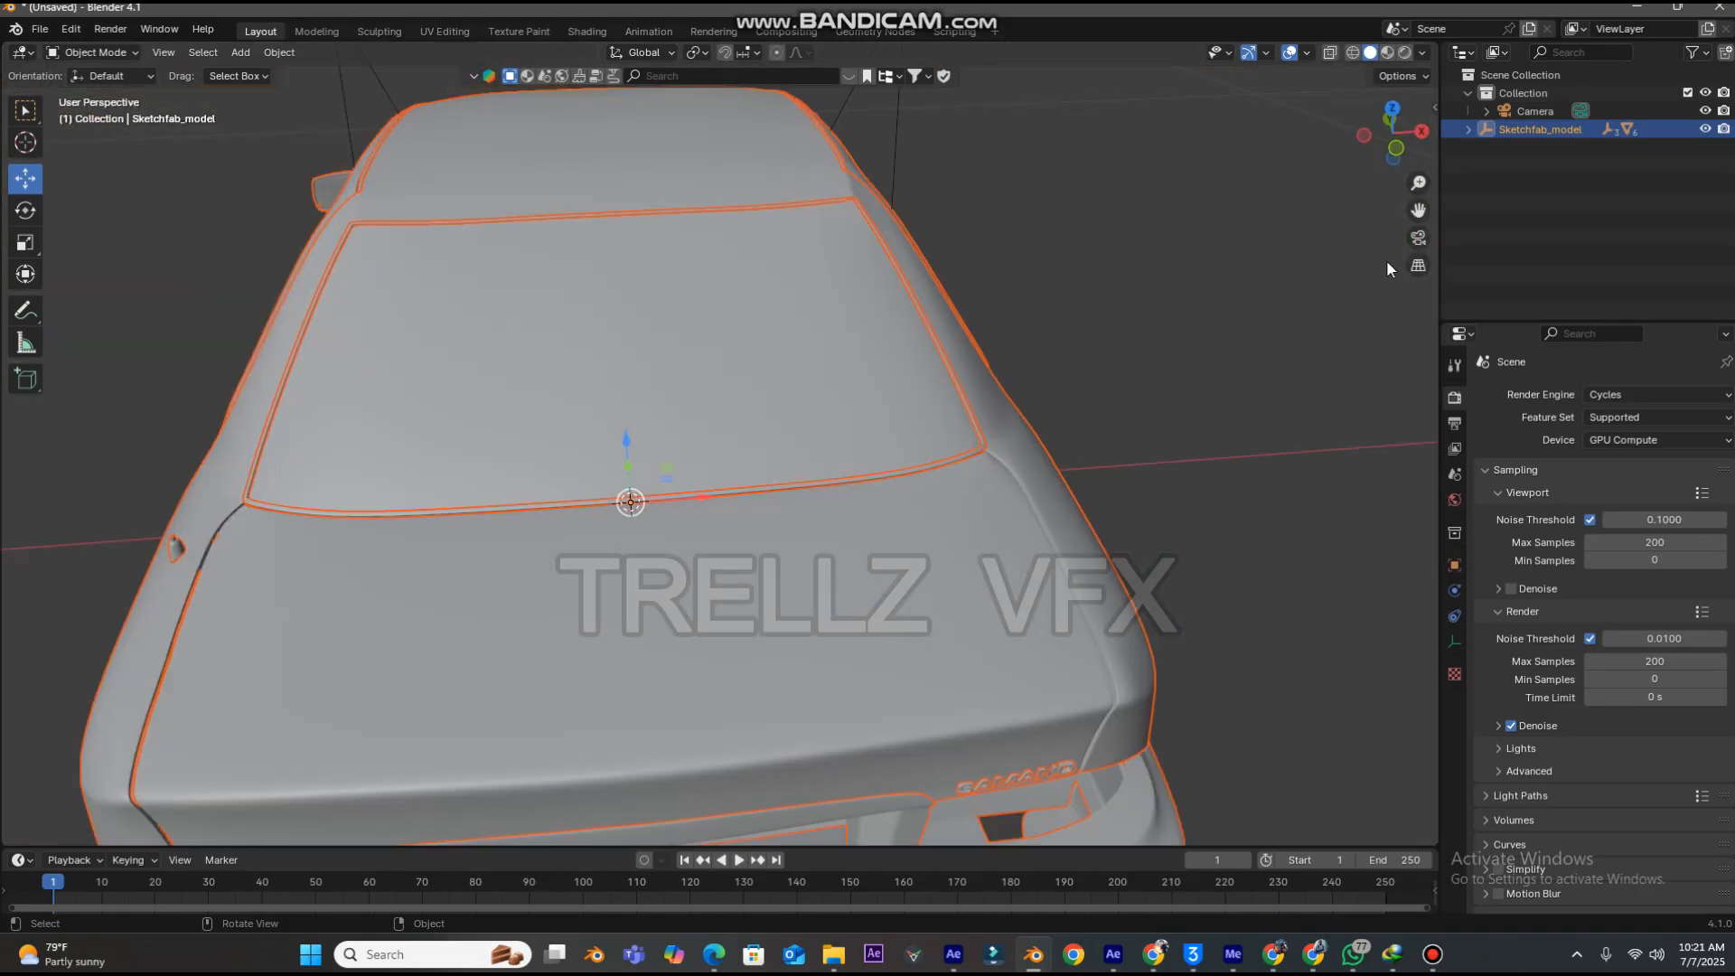
scroll(1364, 262, "down", 6)
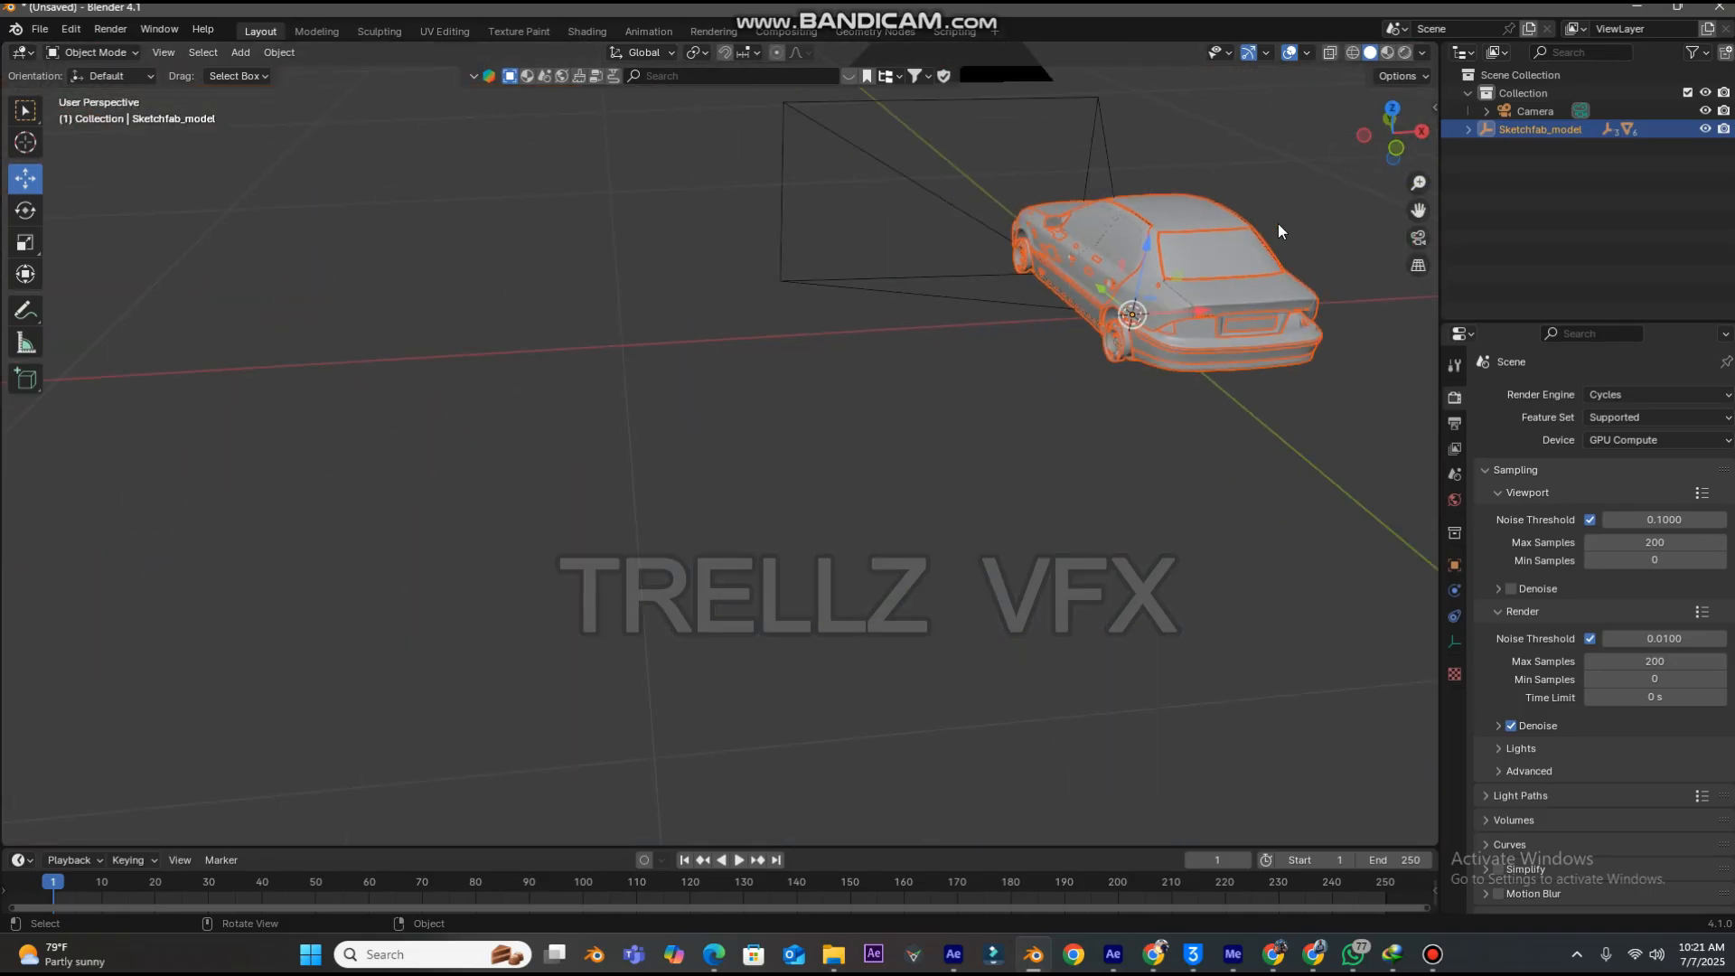
key("s")
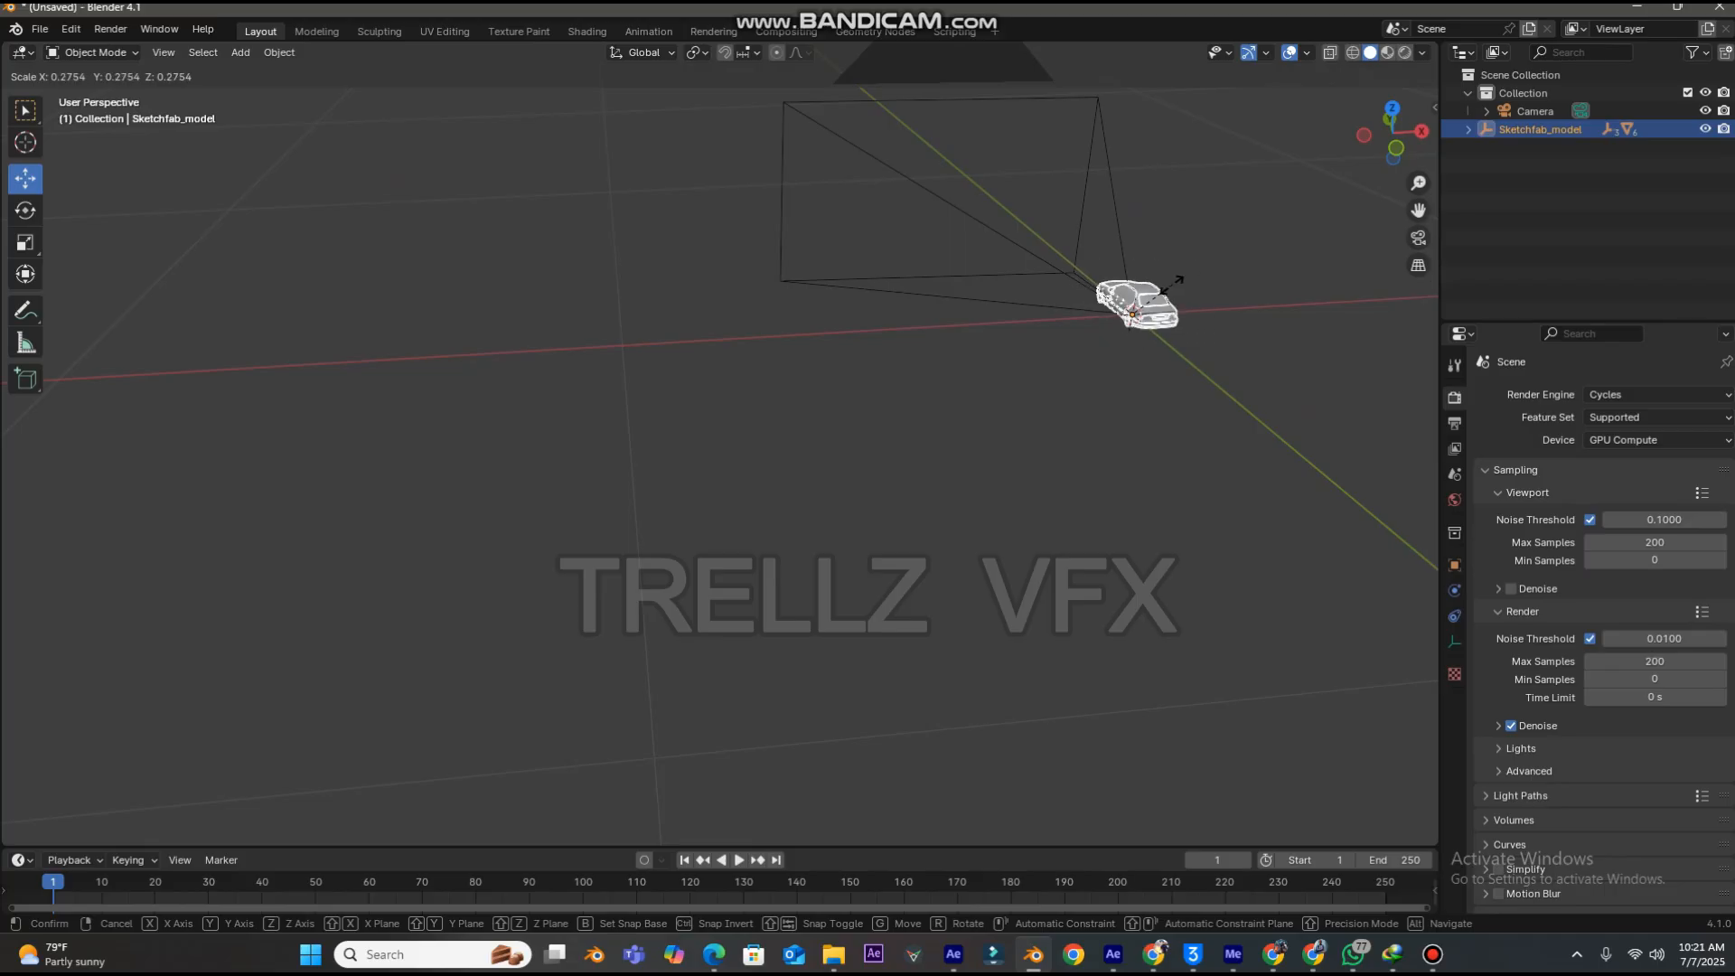
left_click(1175, 283)
- Move the burned car forward into the camera's view and set its height near the ground behind the man
left_click(1415, 238)
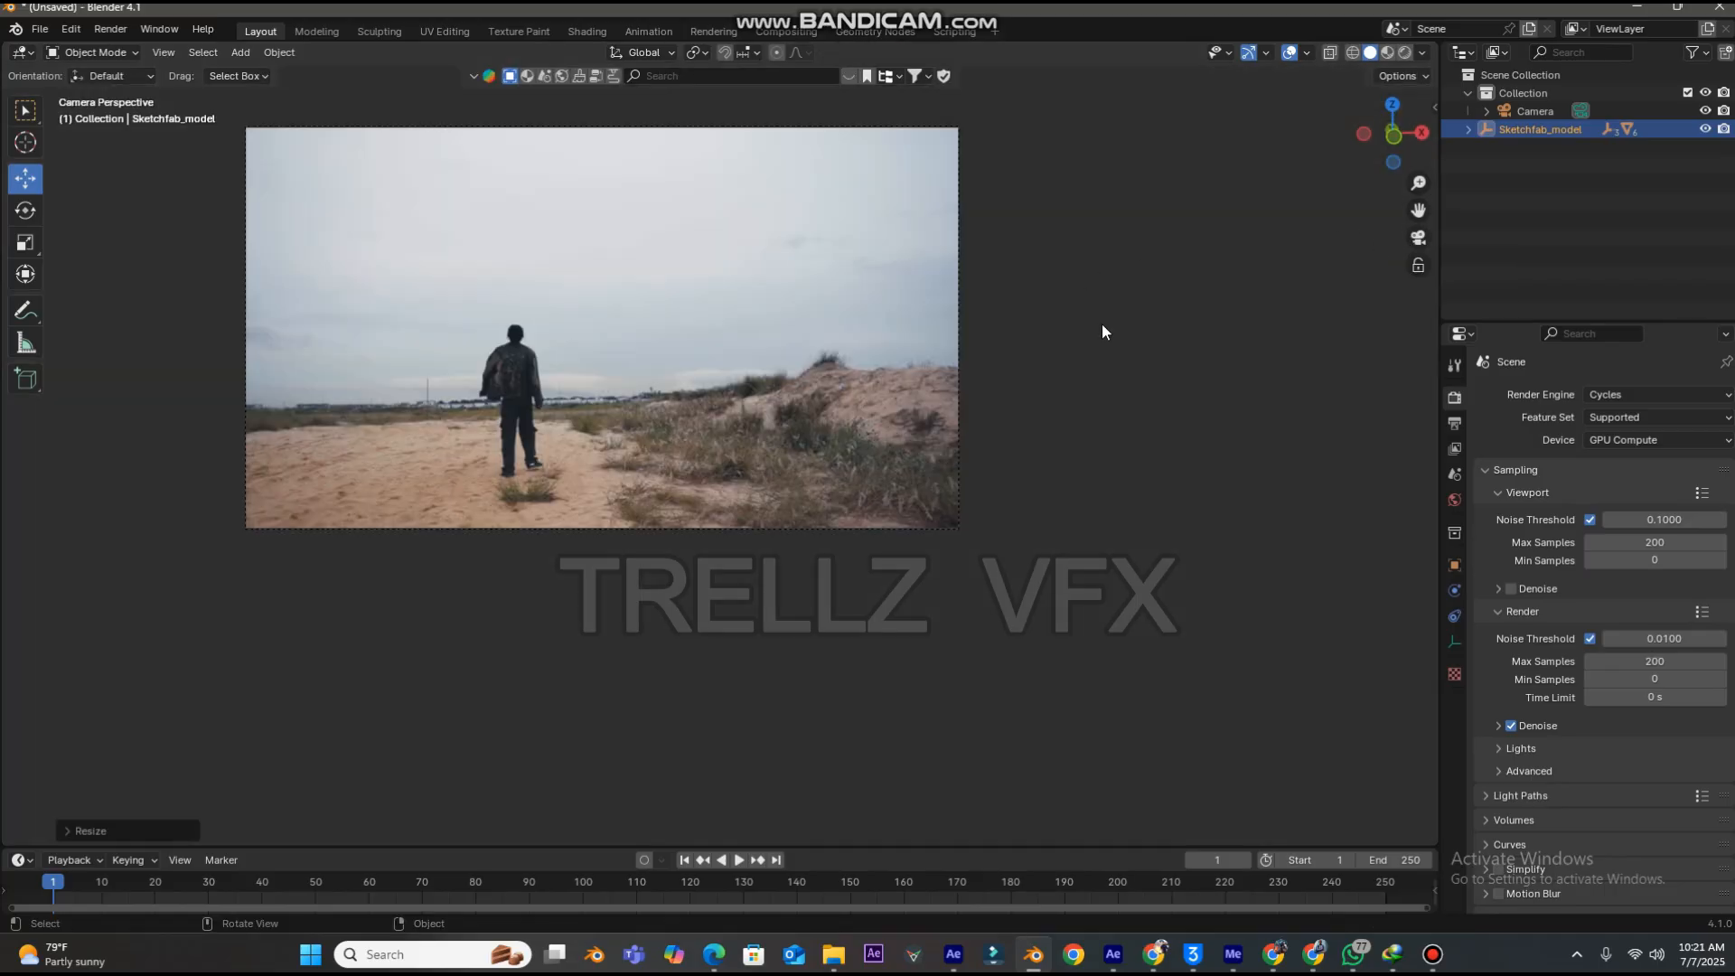
scroll(1119, 361, "down", 5)
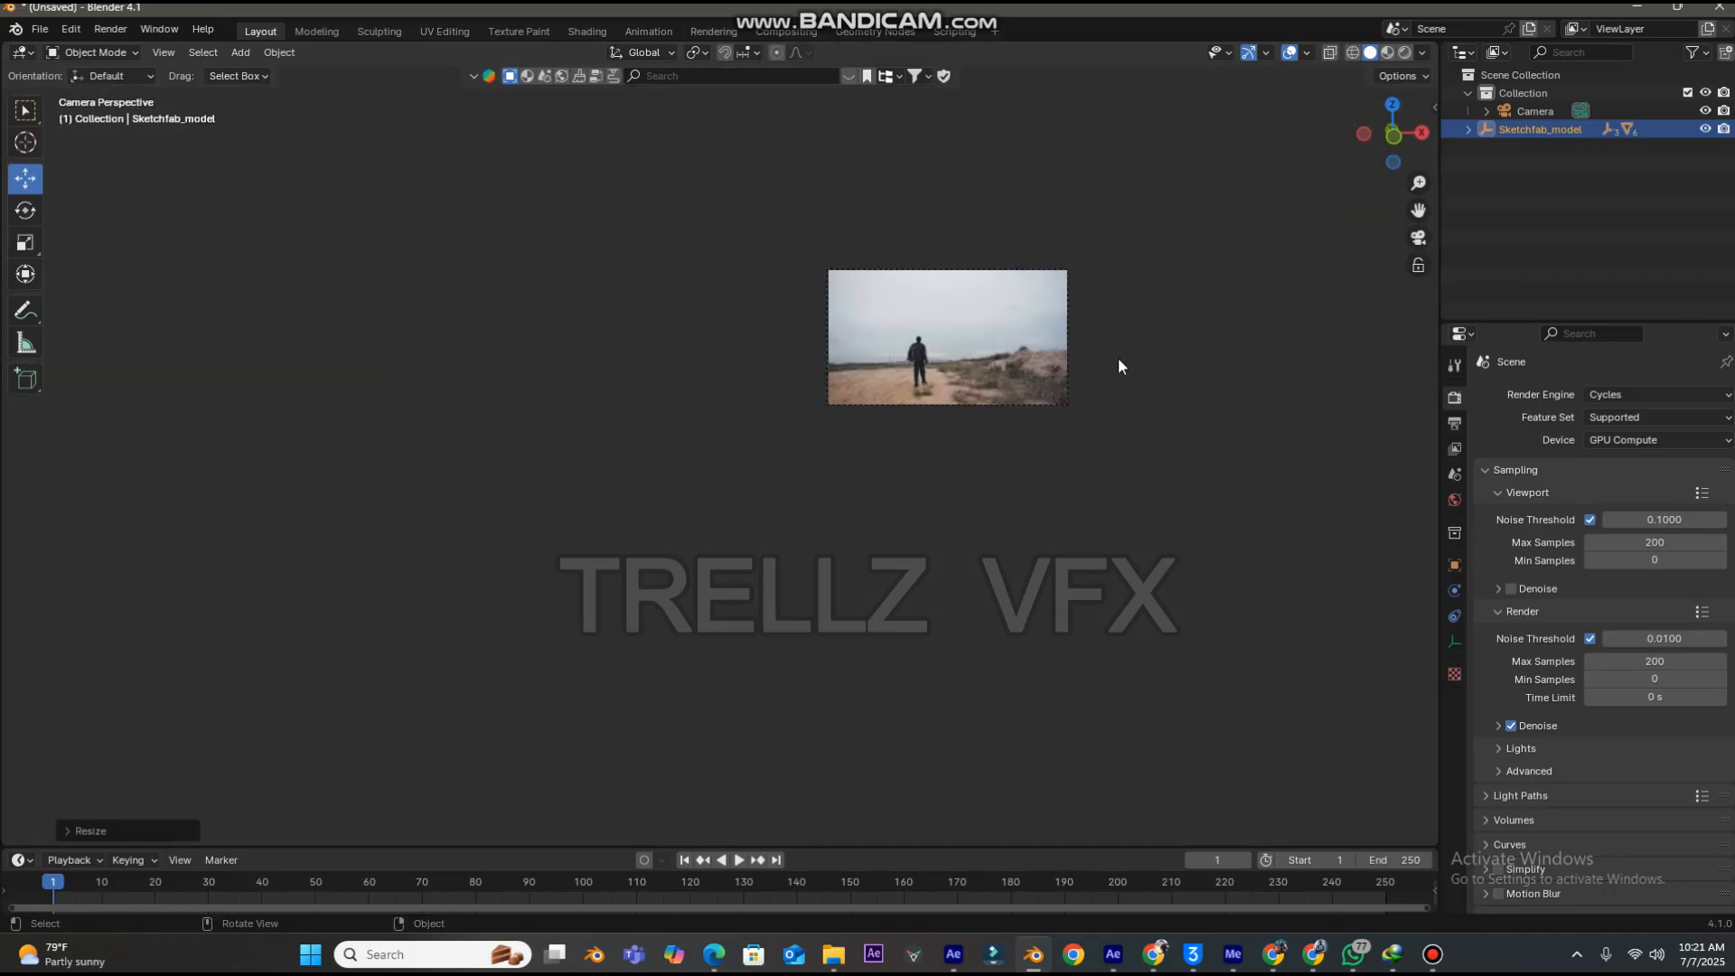
left_click(1416, 238)
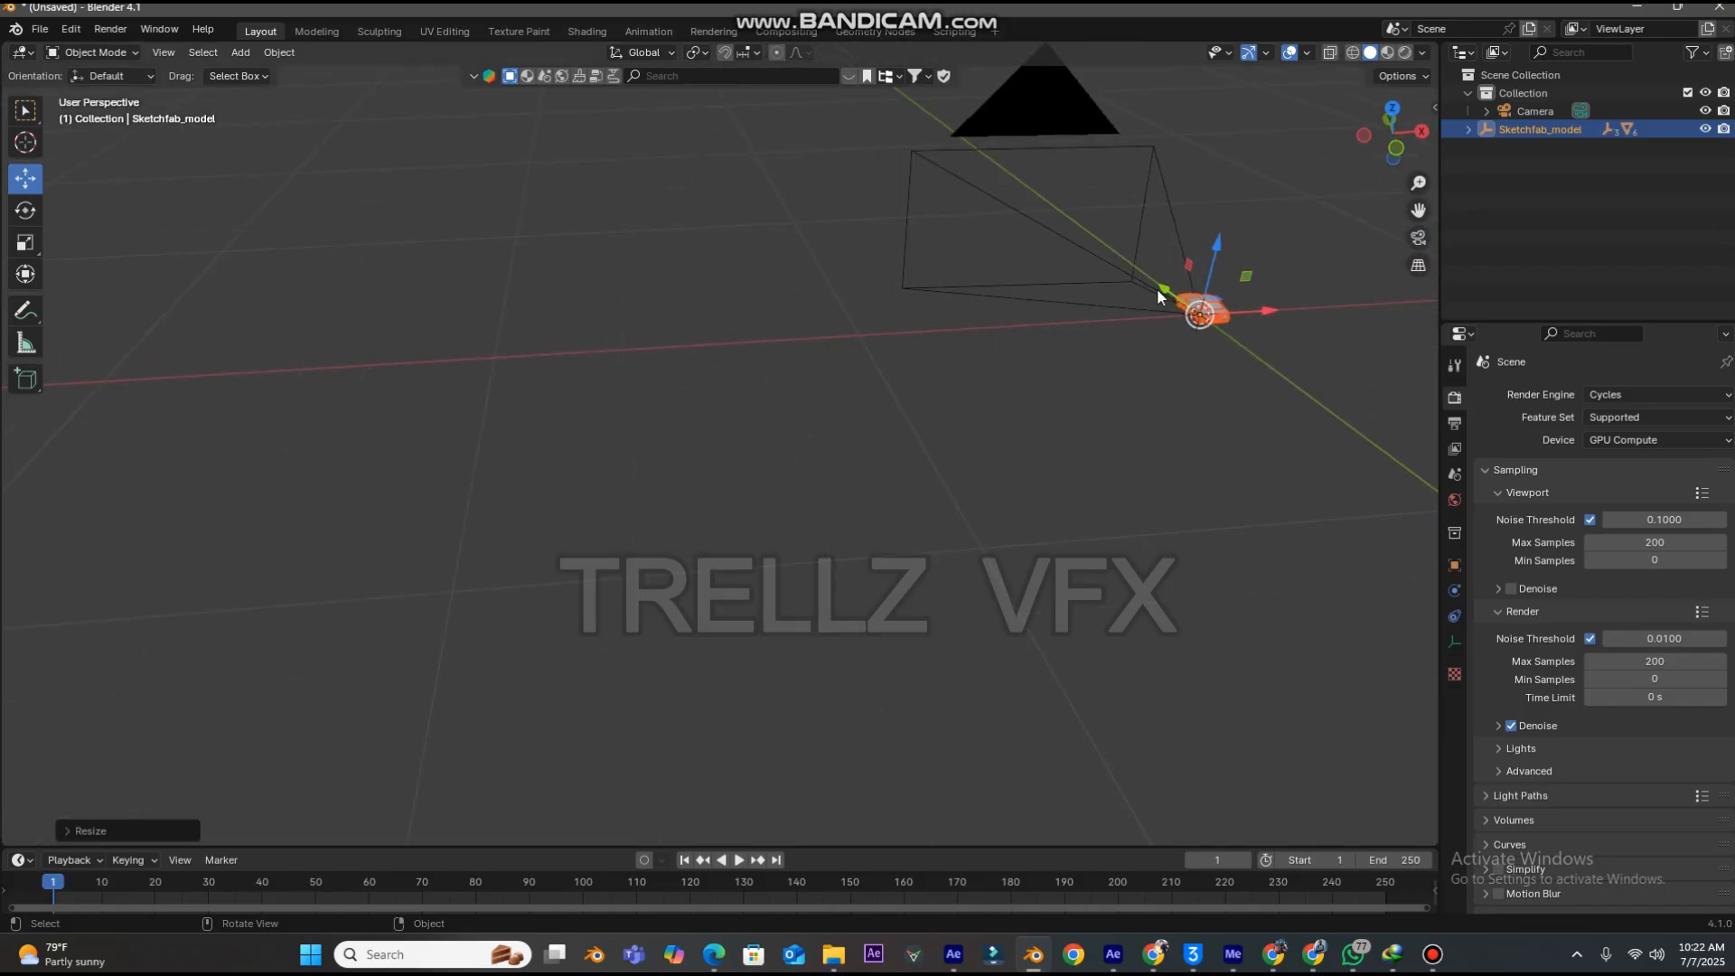
left_click_drag(1418, 210, 934, 286)
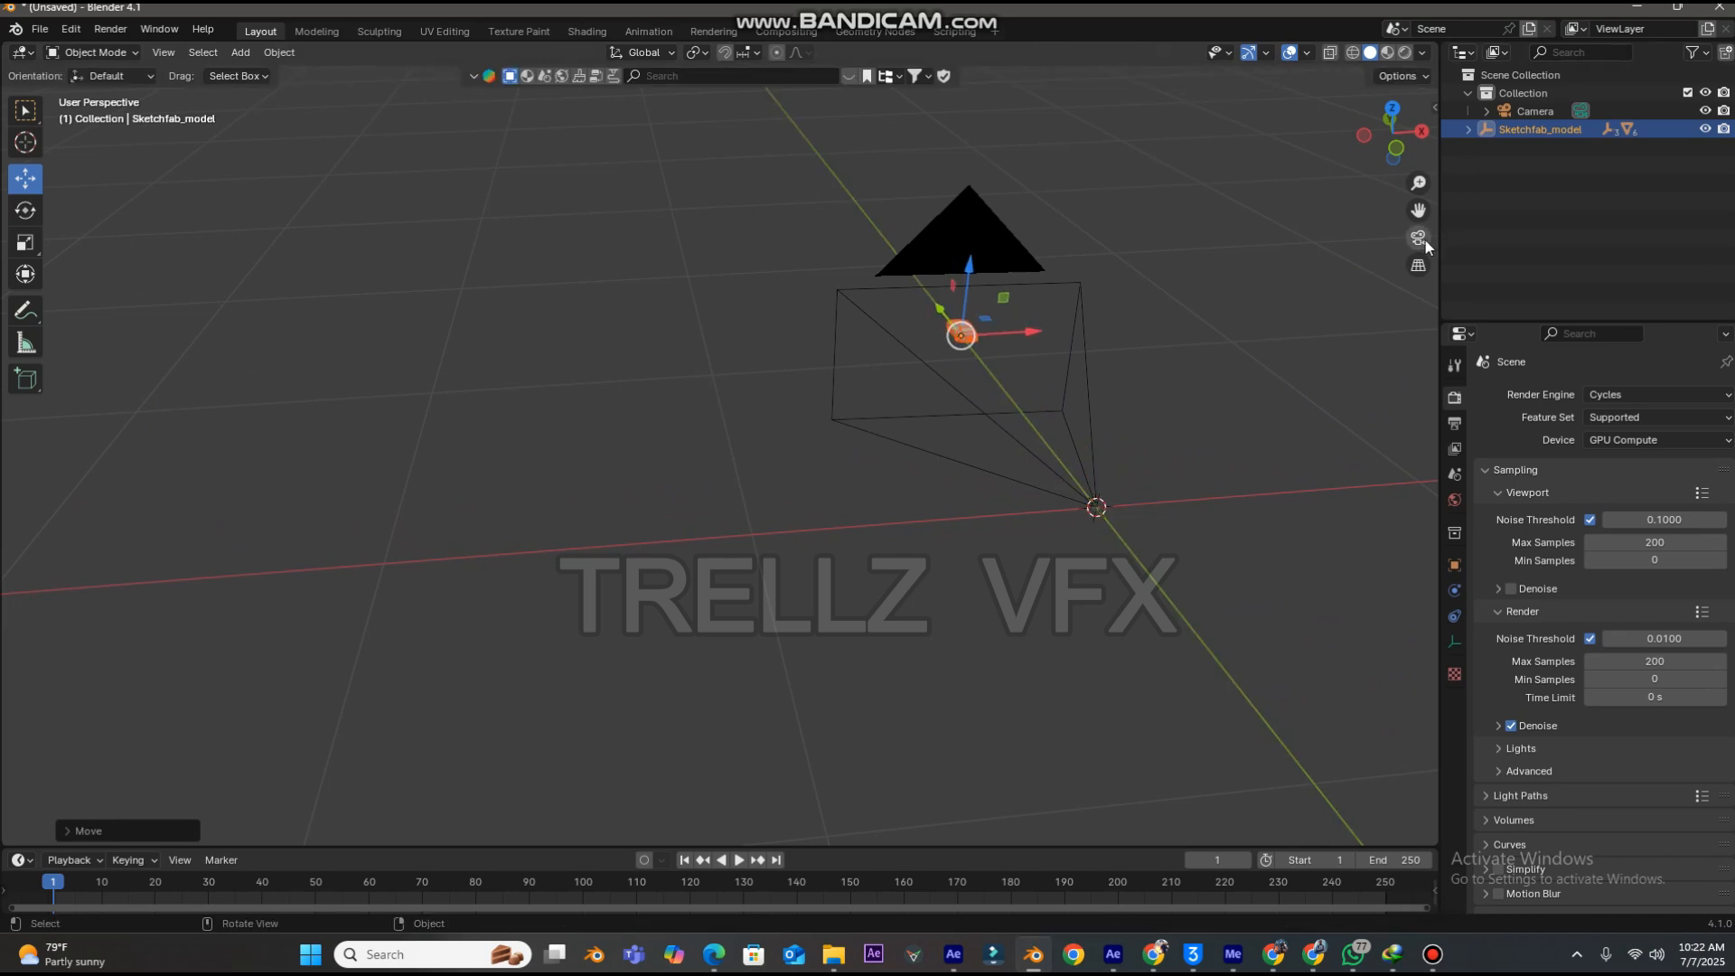
left_click(1418, 237)
left_click_drag(935, 237, 934, 304)
scroll(963, 307, "up", 5)
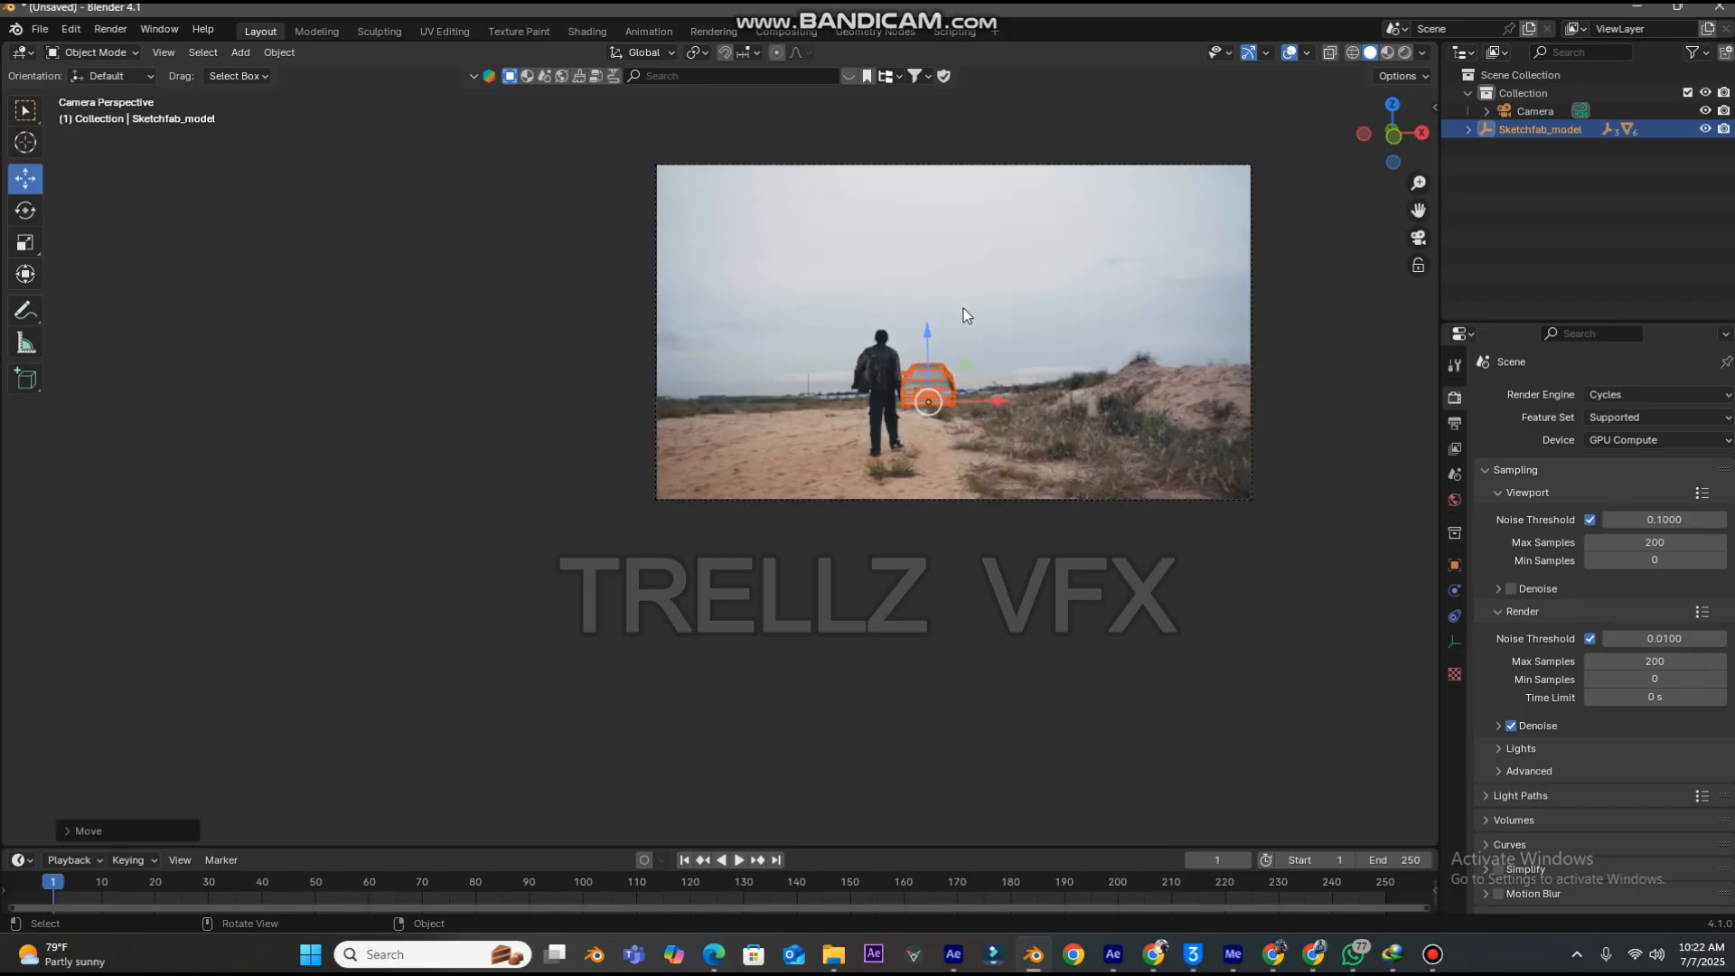
- Scale the burned car up by about 1.81 and place it on the sand to the left of the man
scroll(964, 312, "up", 3)
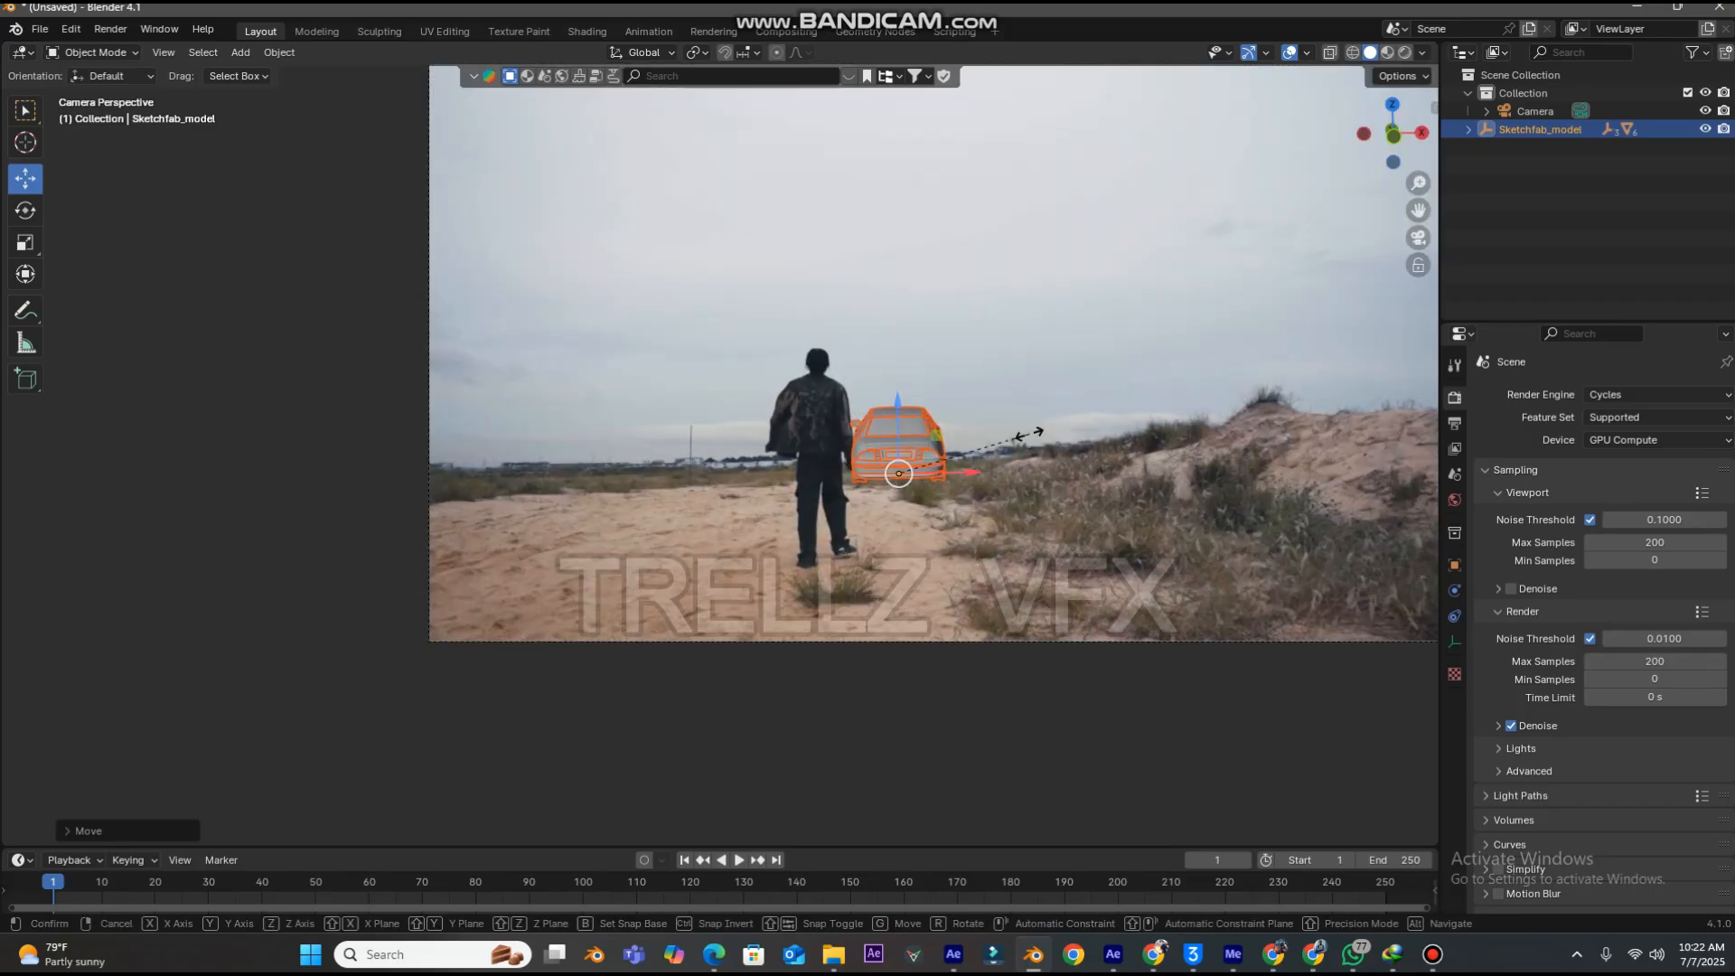
key("s")
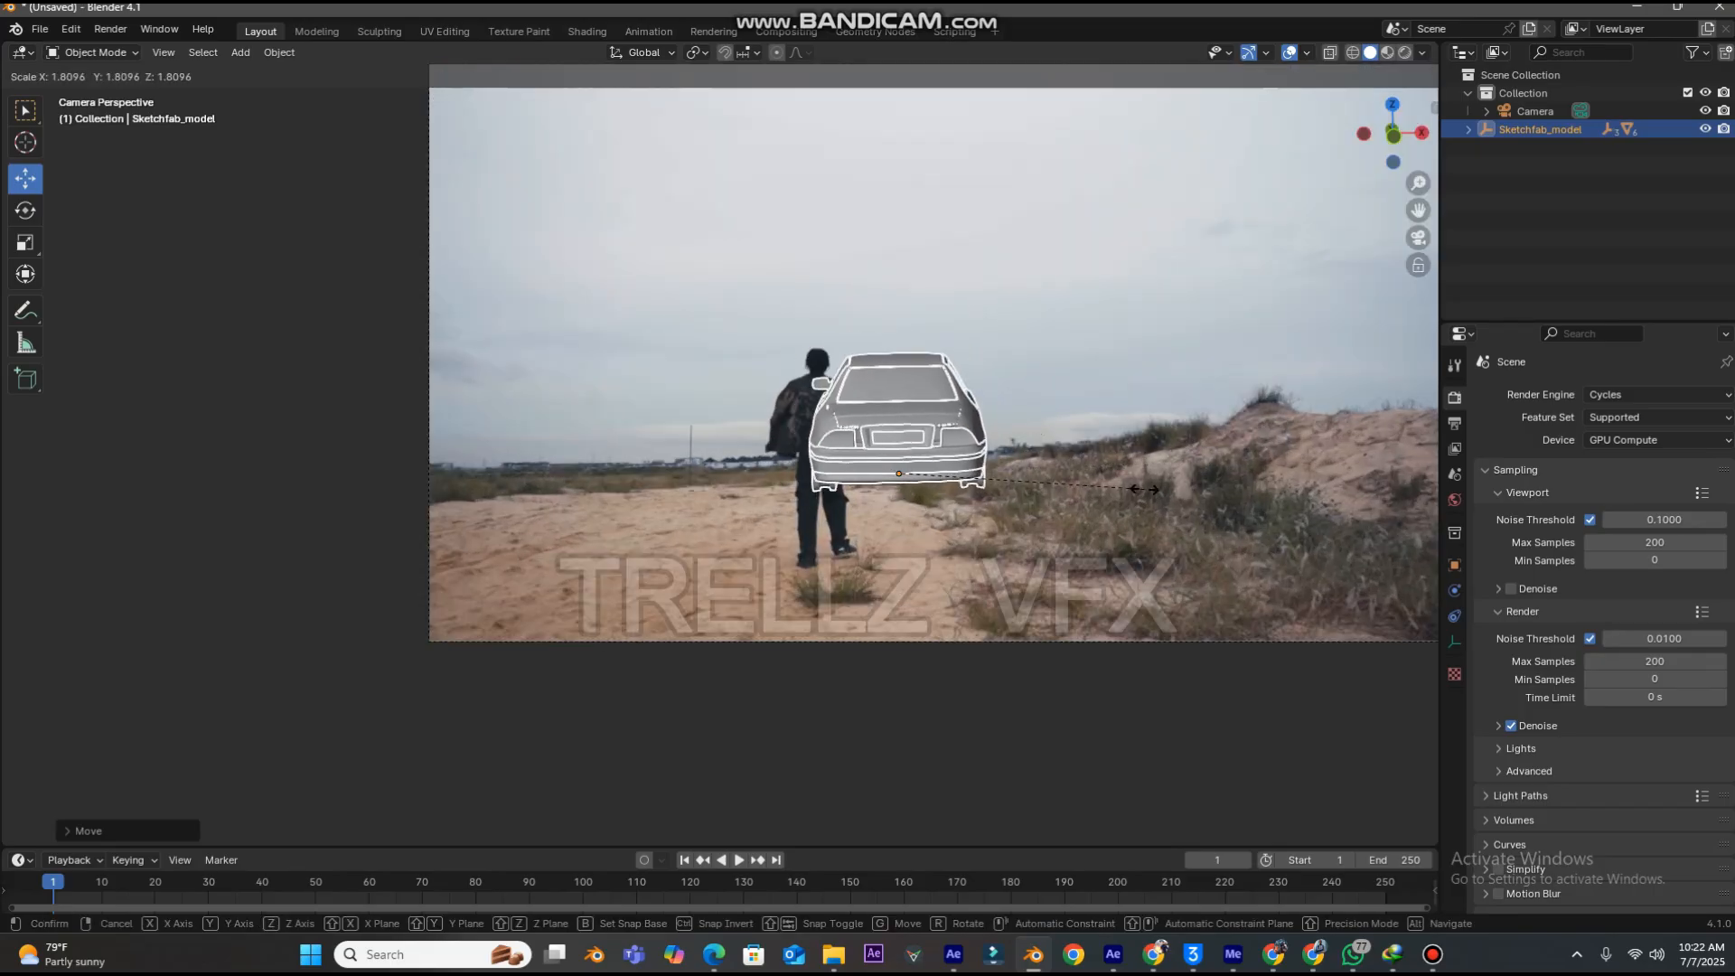
left_click(1146, 492)
left_click_drag(976, 479, 644, 472)
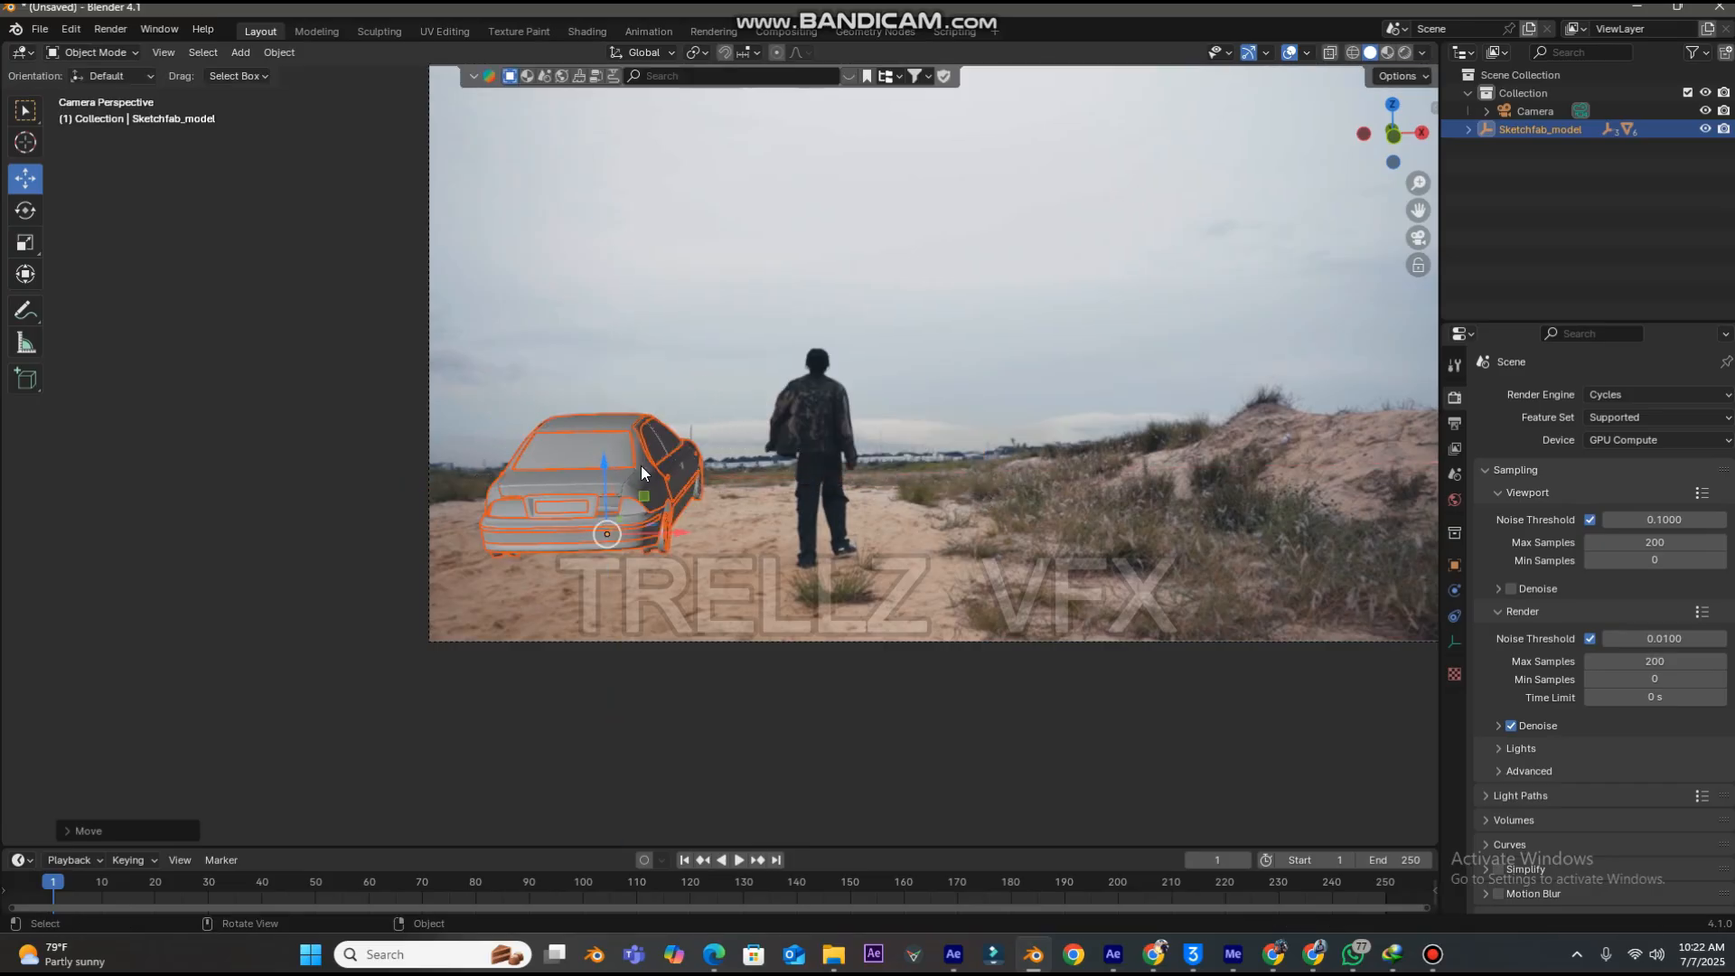
- Import old_car_wreck.glb from the Downloads folder as glTF 2.0
left_click(40, 29)
mouse_move(100, 291)
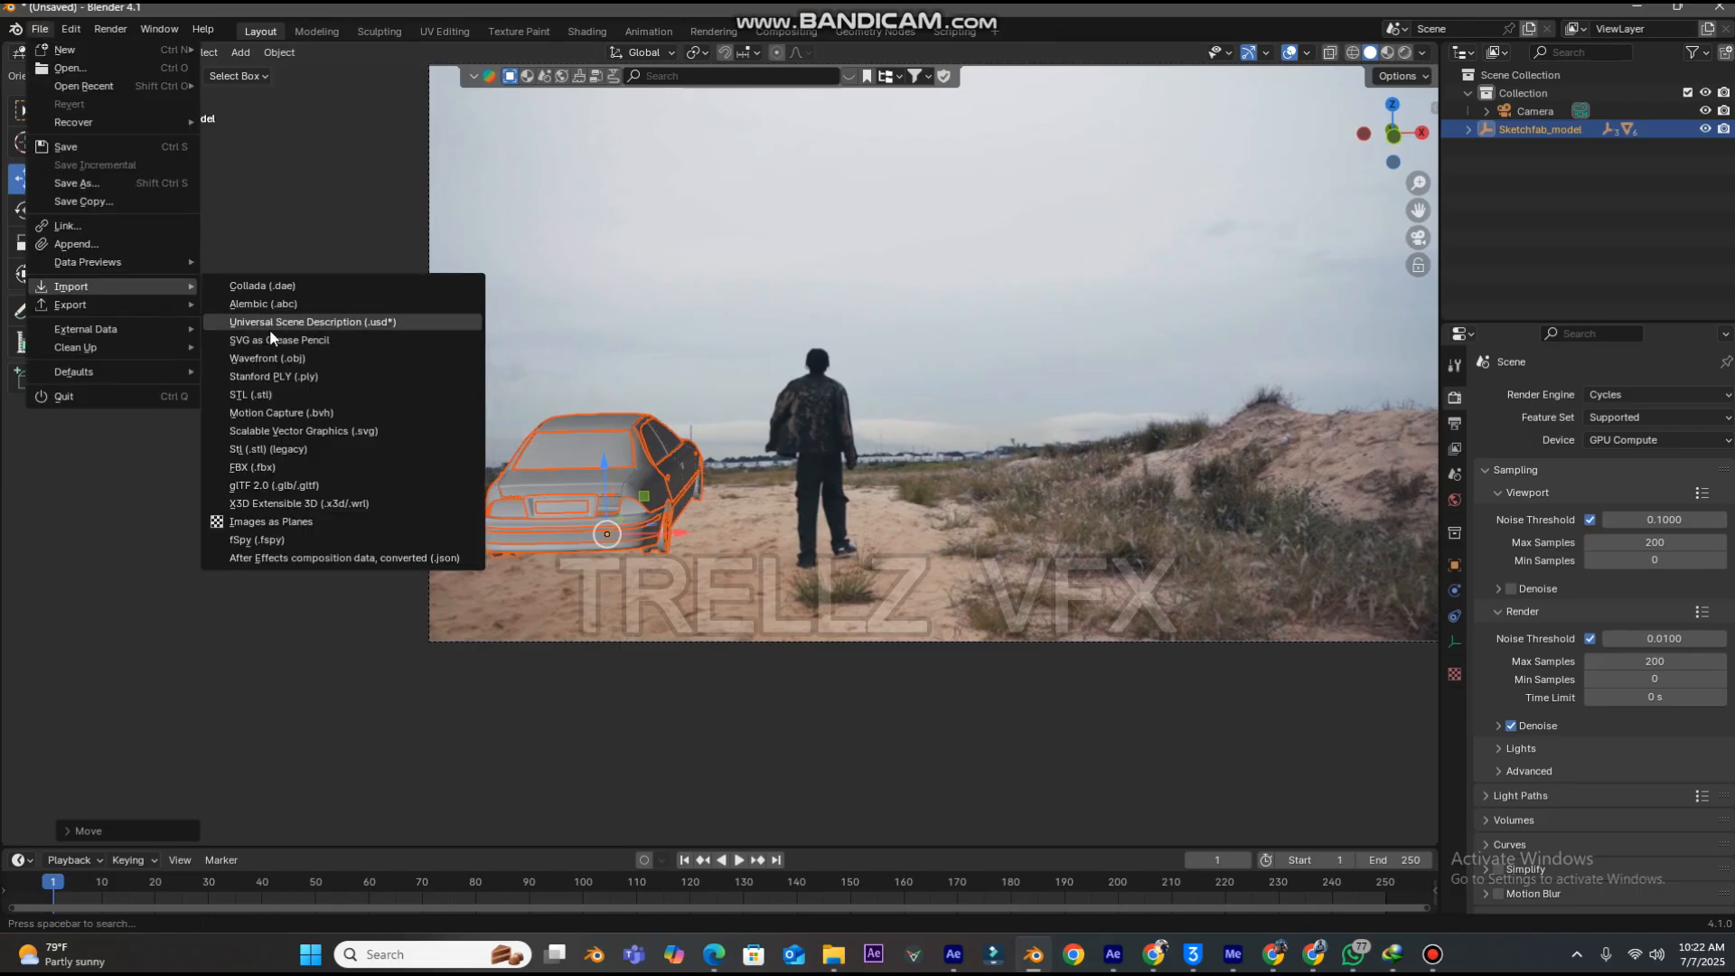
left_click(330, 486)
scroll(922, 569, "down", 4)
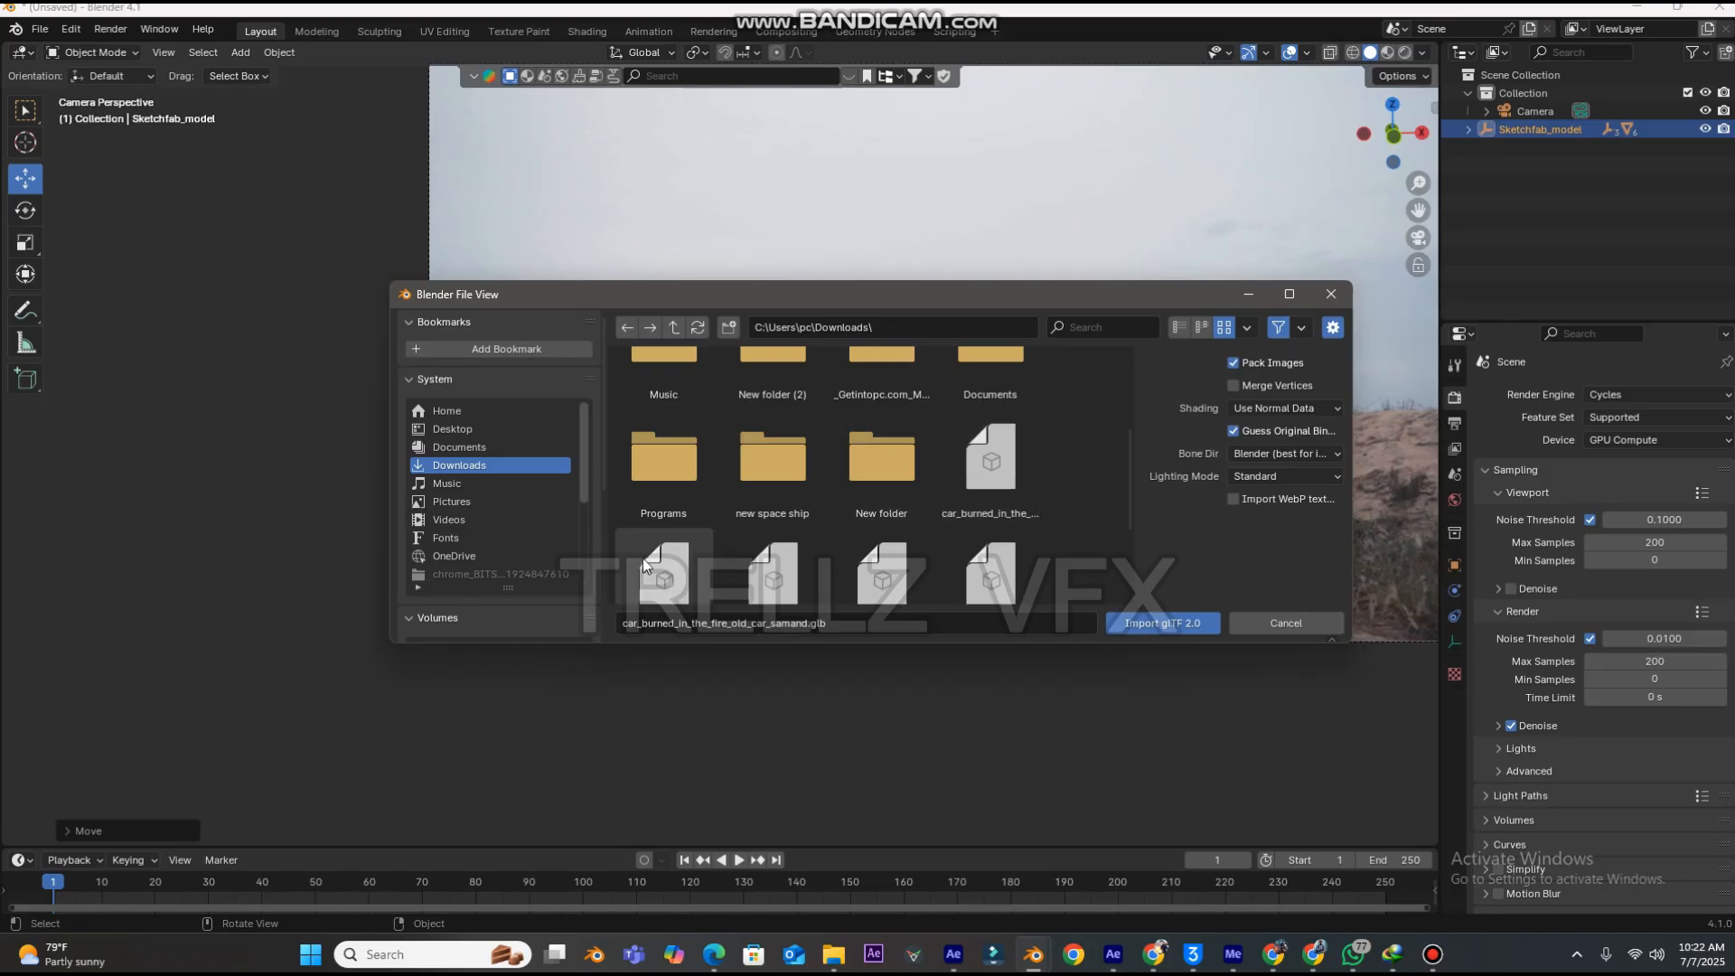
scroll(651, 549, "down", 1)
double_click(660, 508)
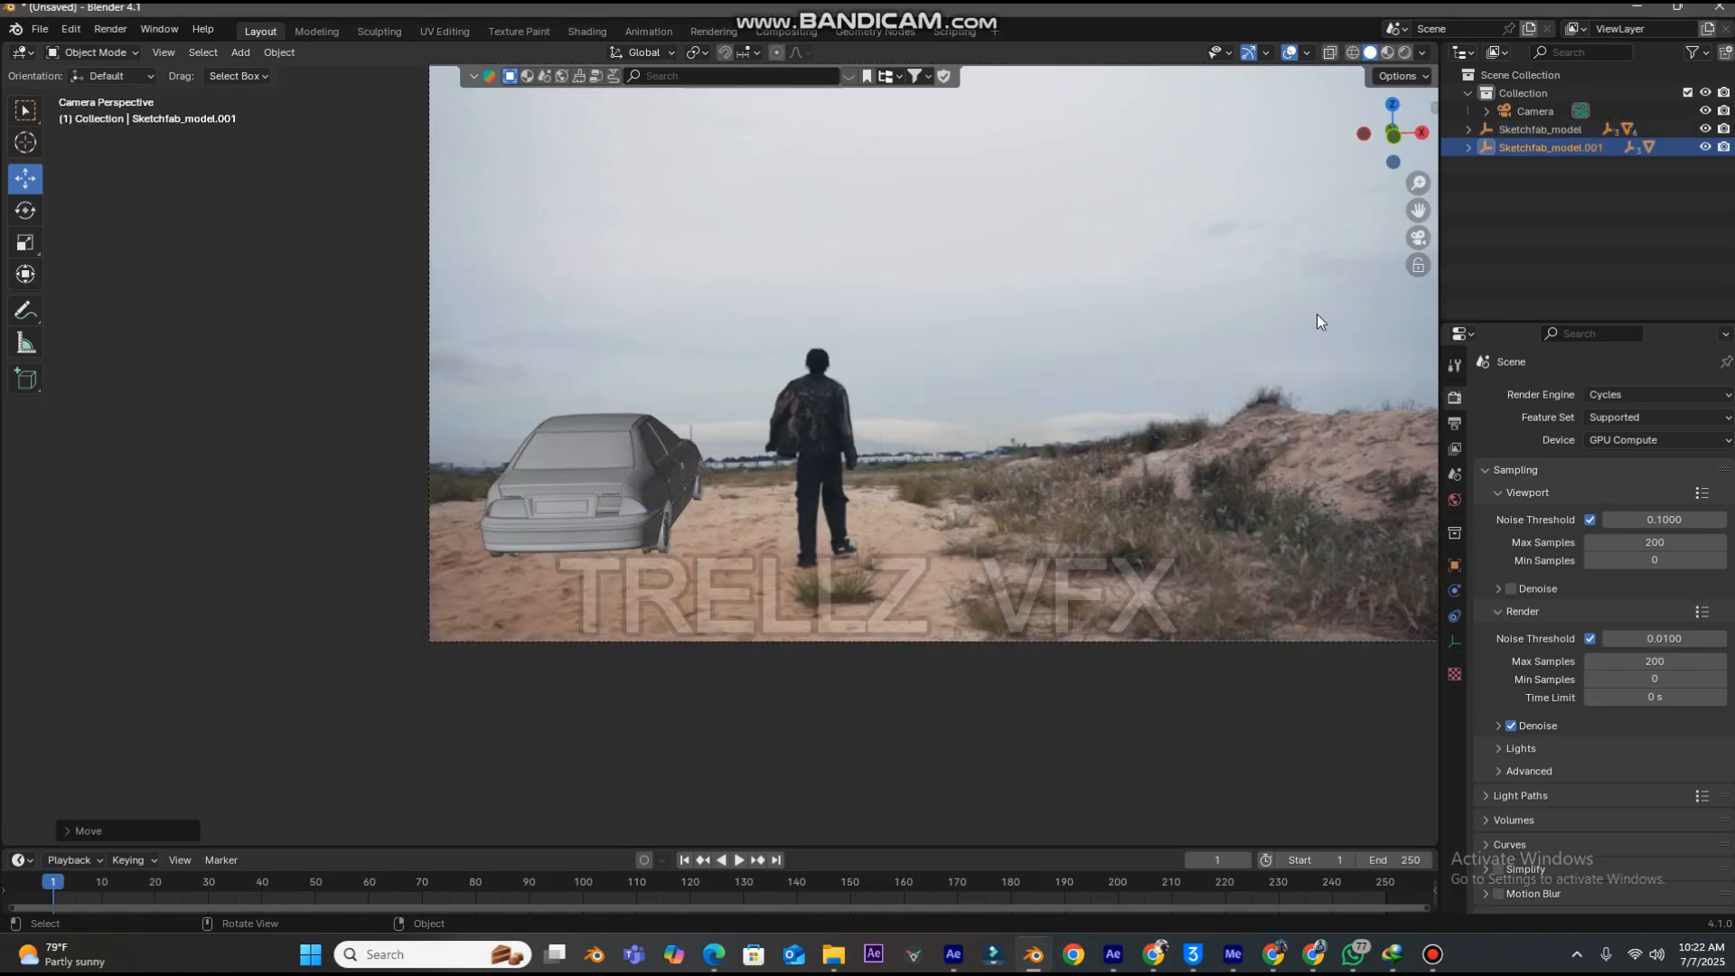
- Try scaling the old car wreck down and moving it away from the origin, and undo these changes
left_click(1416, 238)
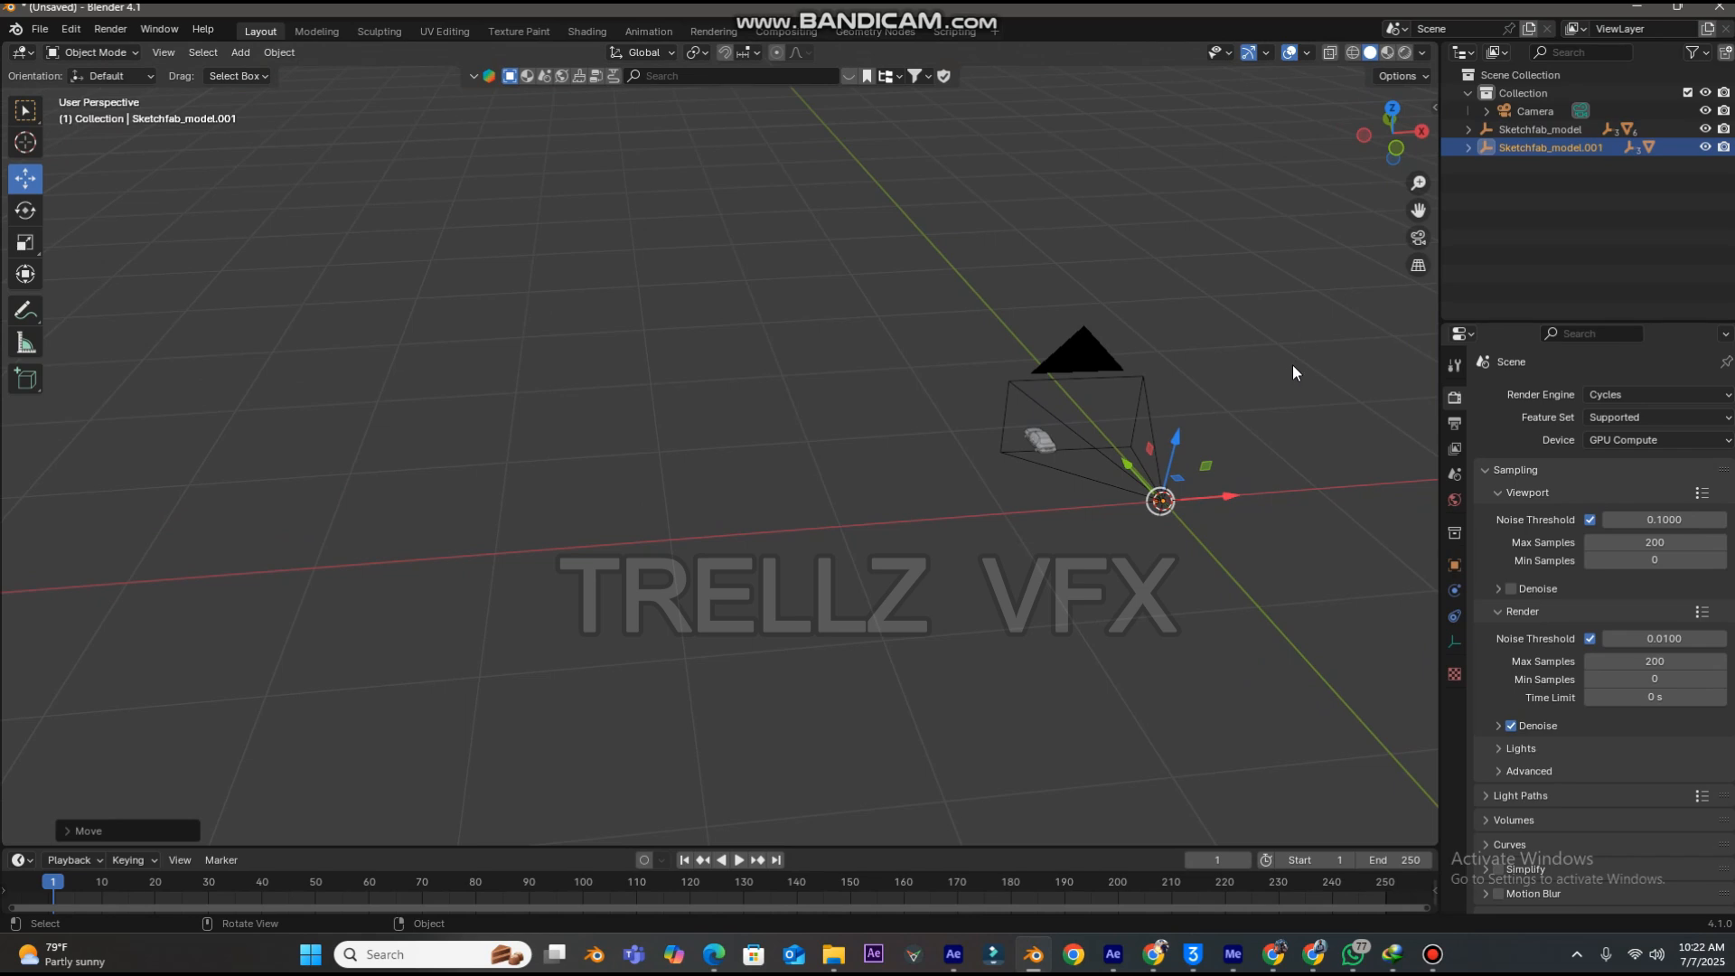
key("KP_Decimal")
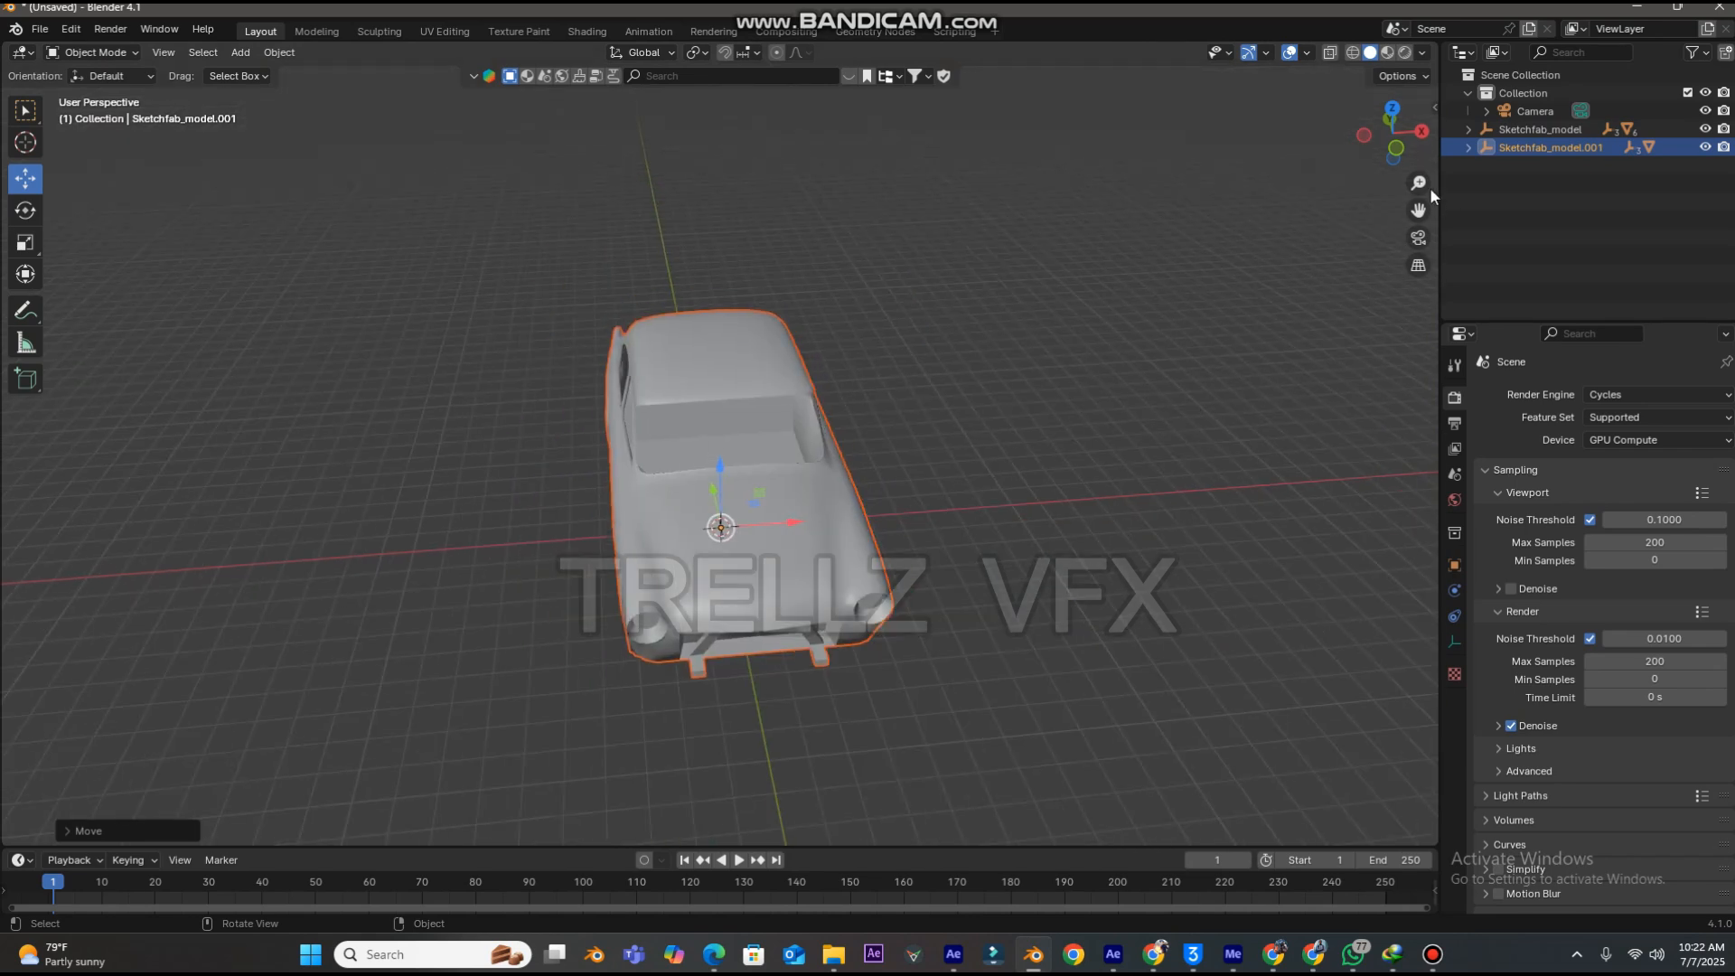
left_click_drag(1391, 131, 1152, 378)
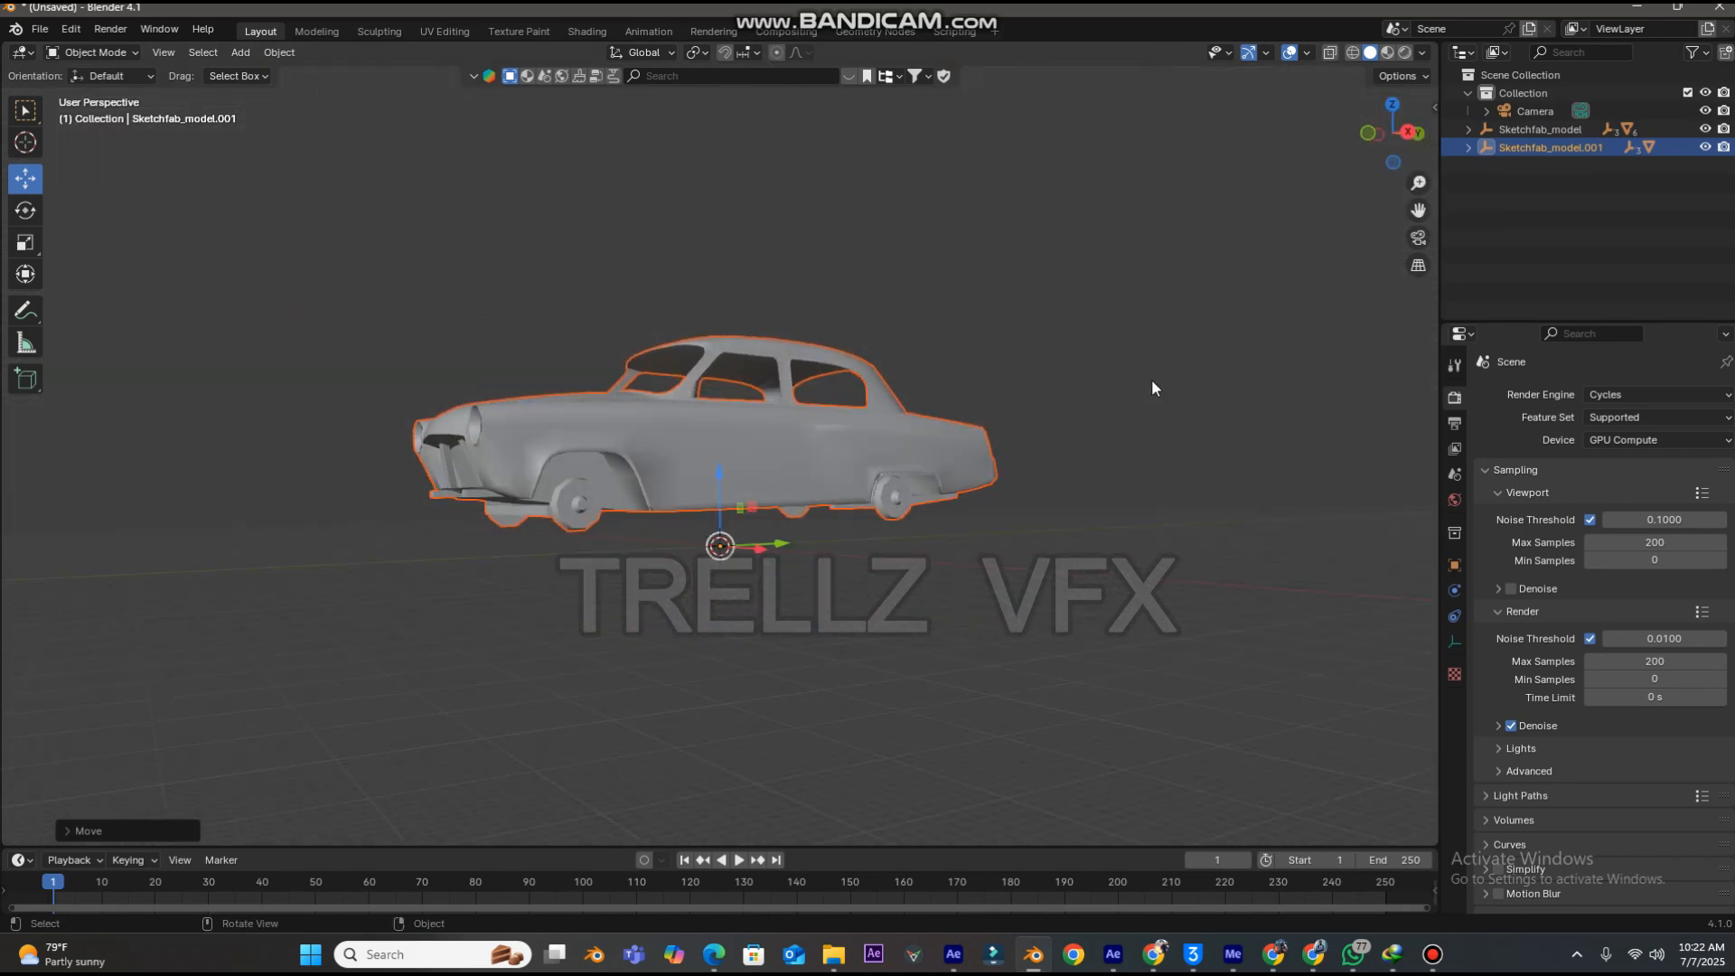
key("s")
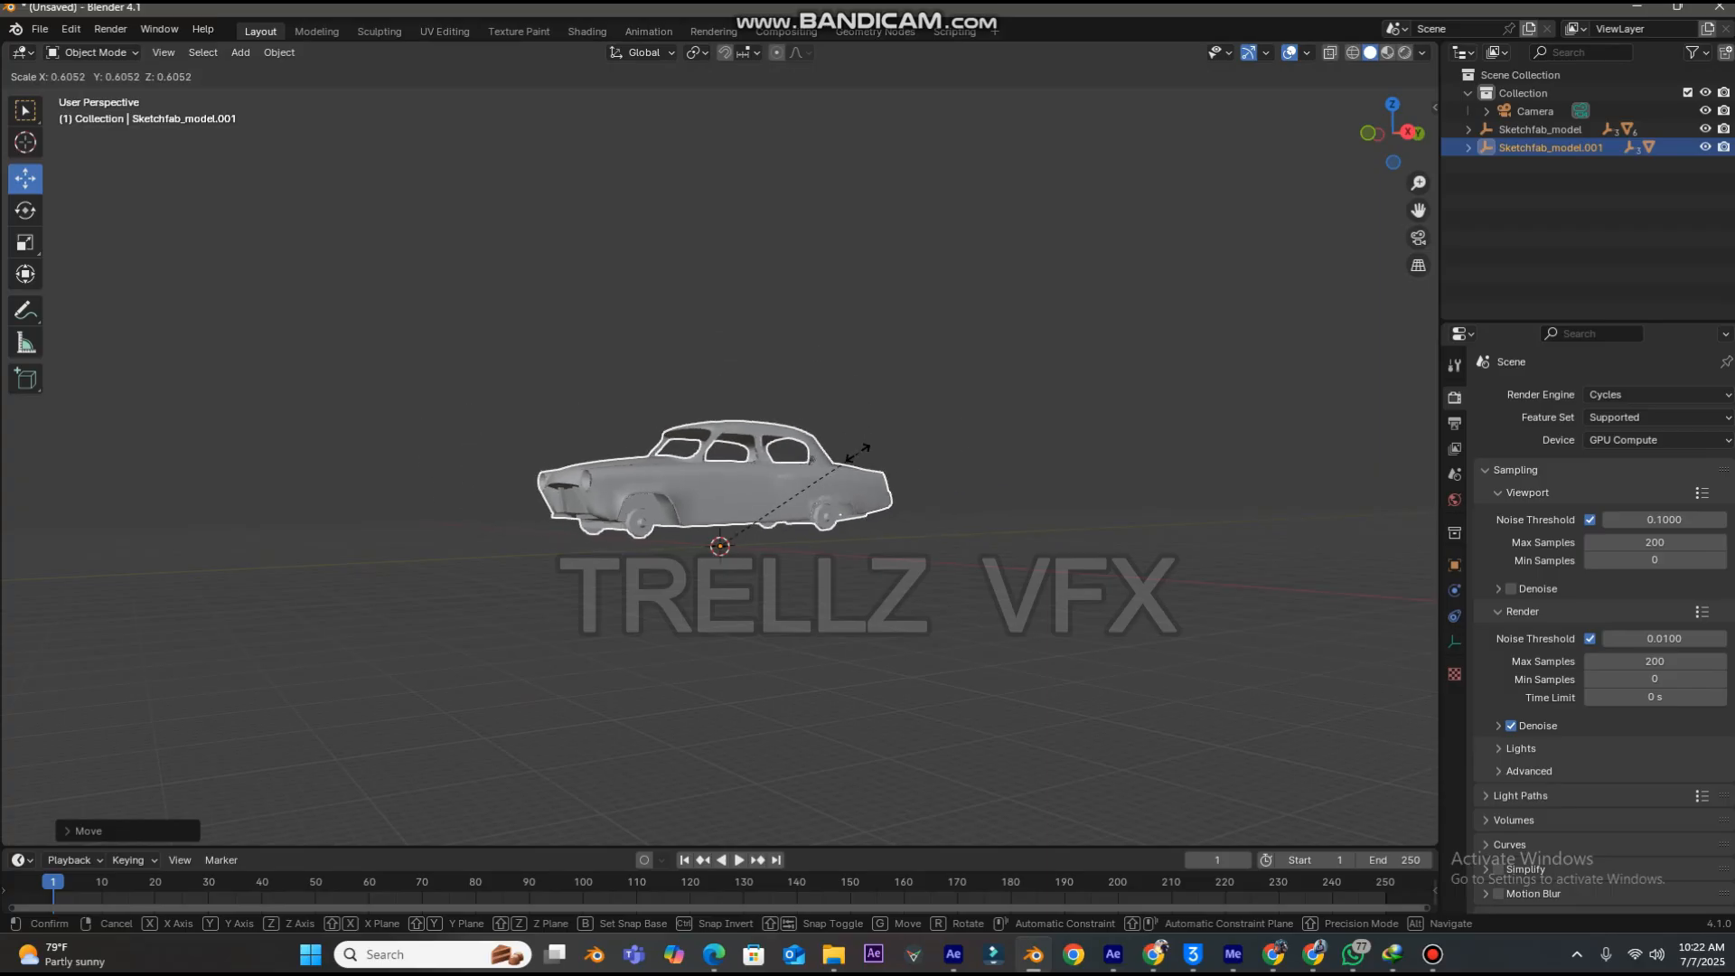
left_click(761, 506)
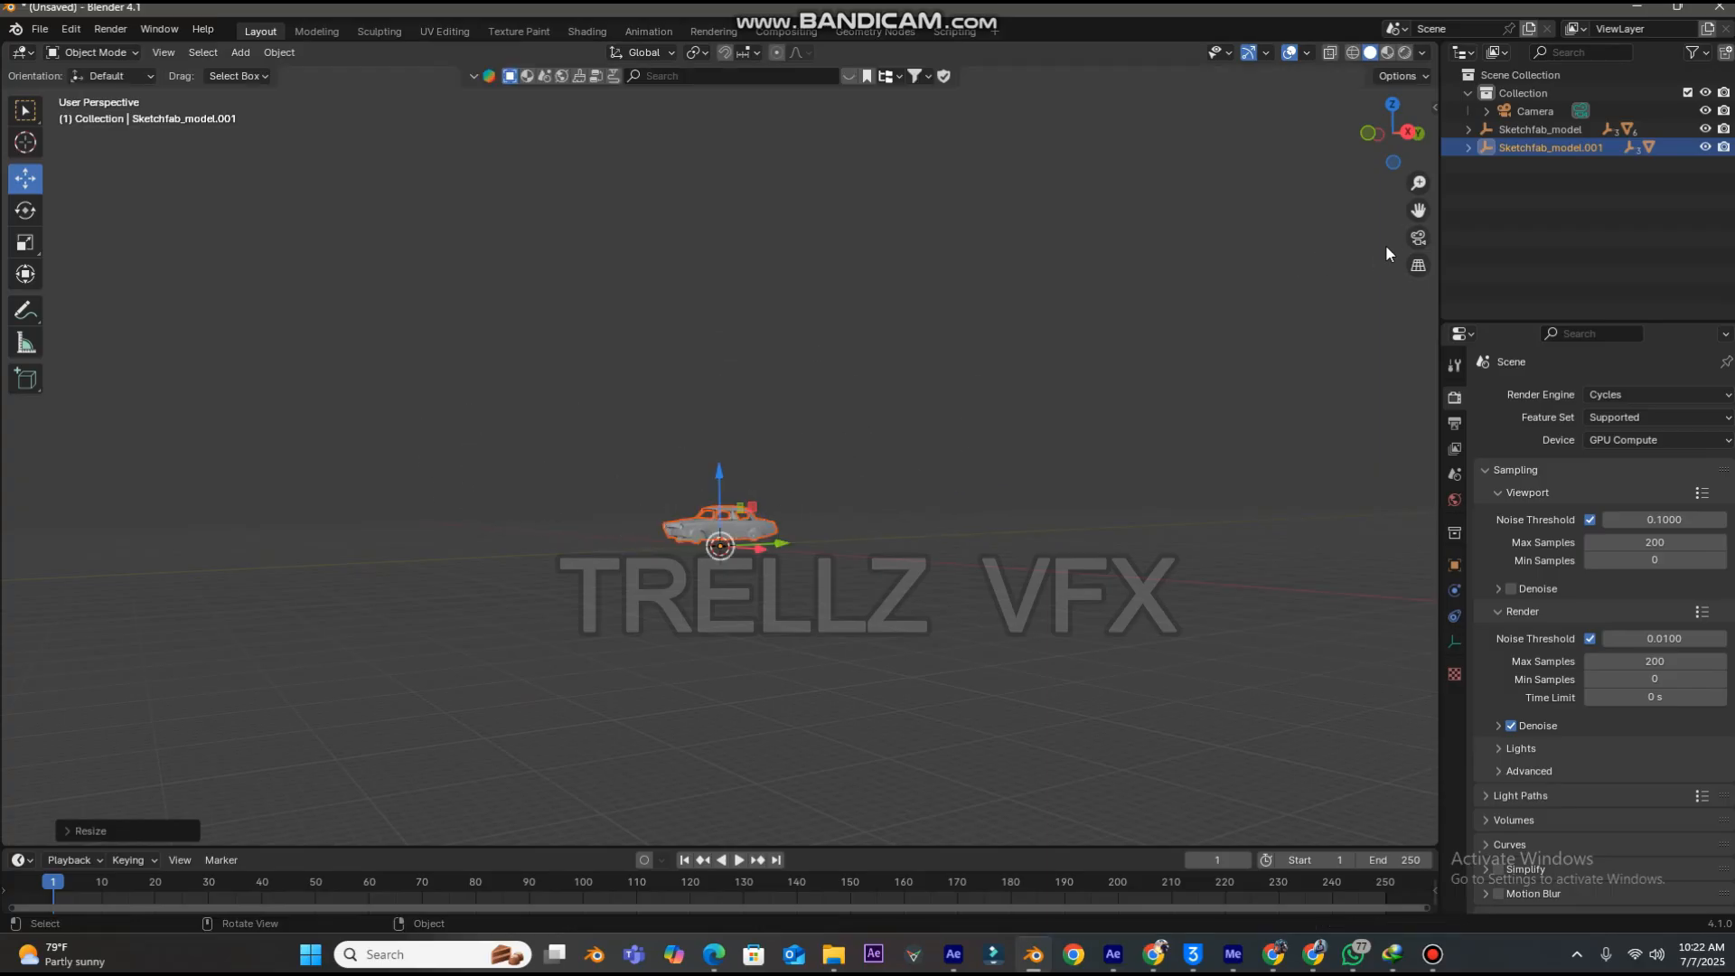
left_click(1418, 238)
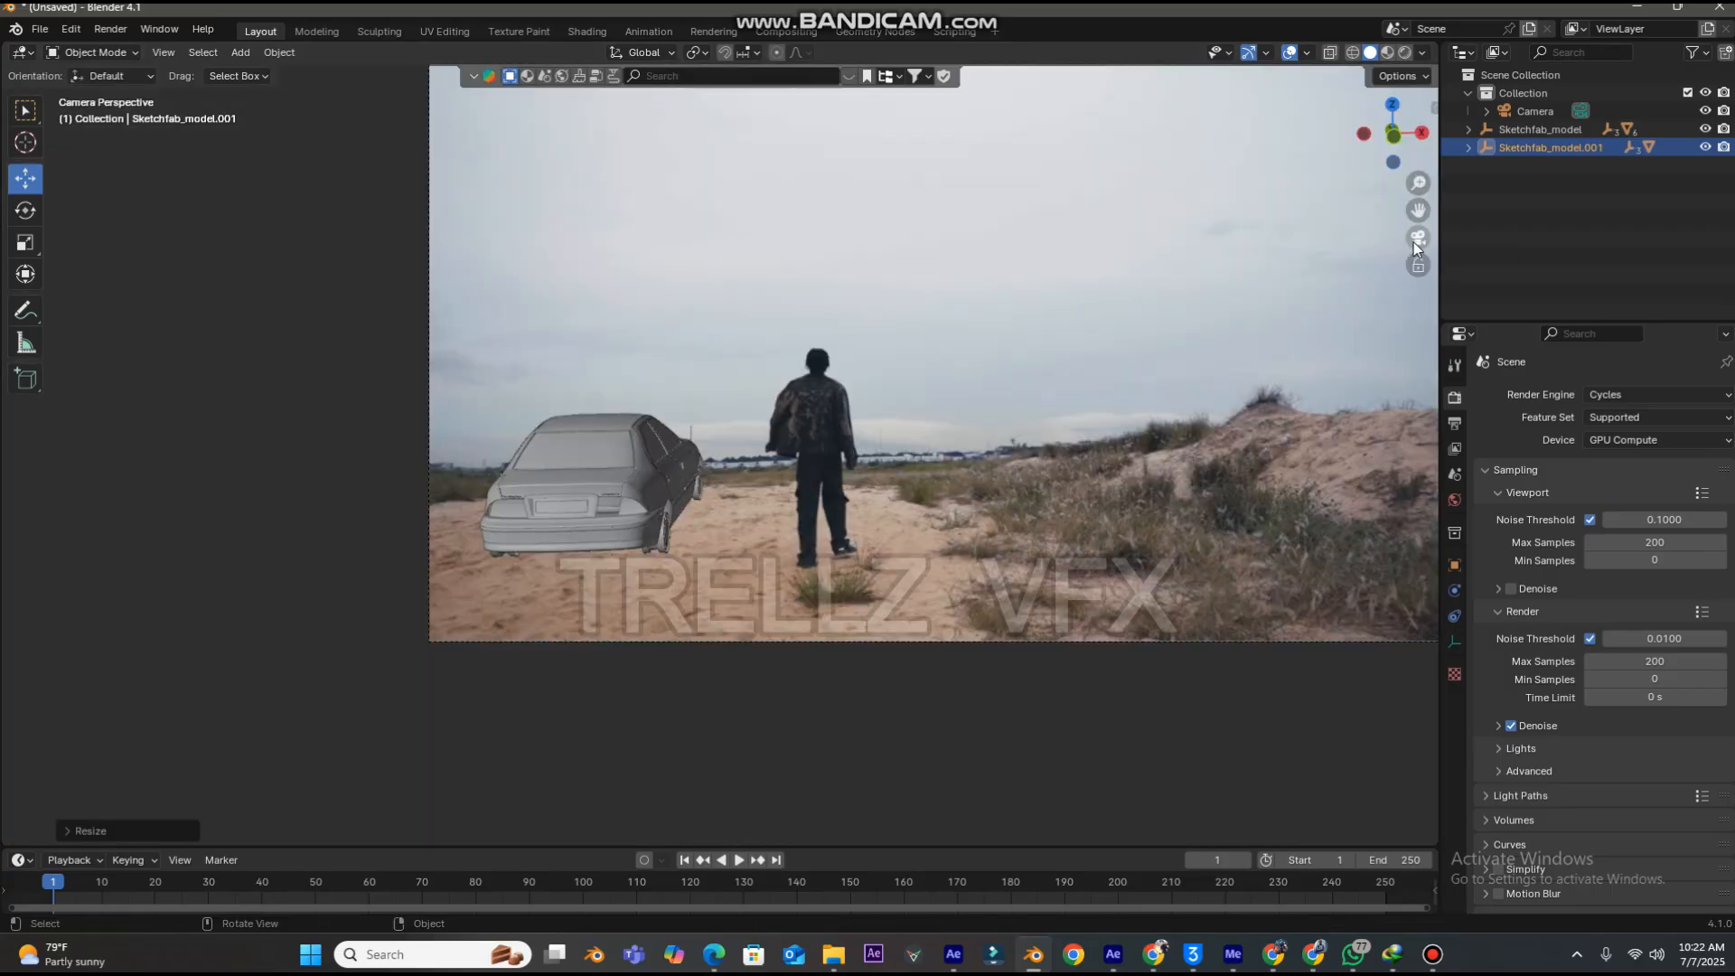
left_click(1413, 242)
left_click_drag(782, 546, 833, 512)
key("s")
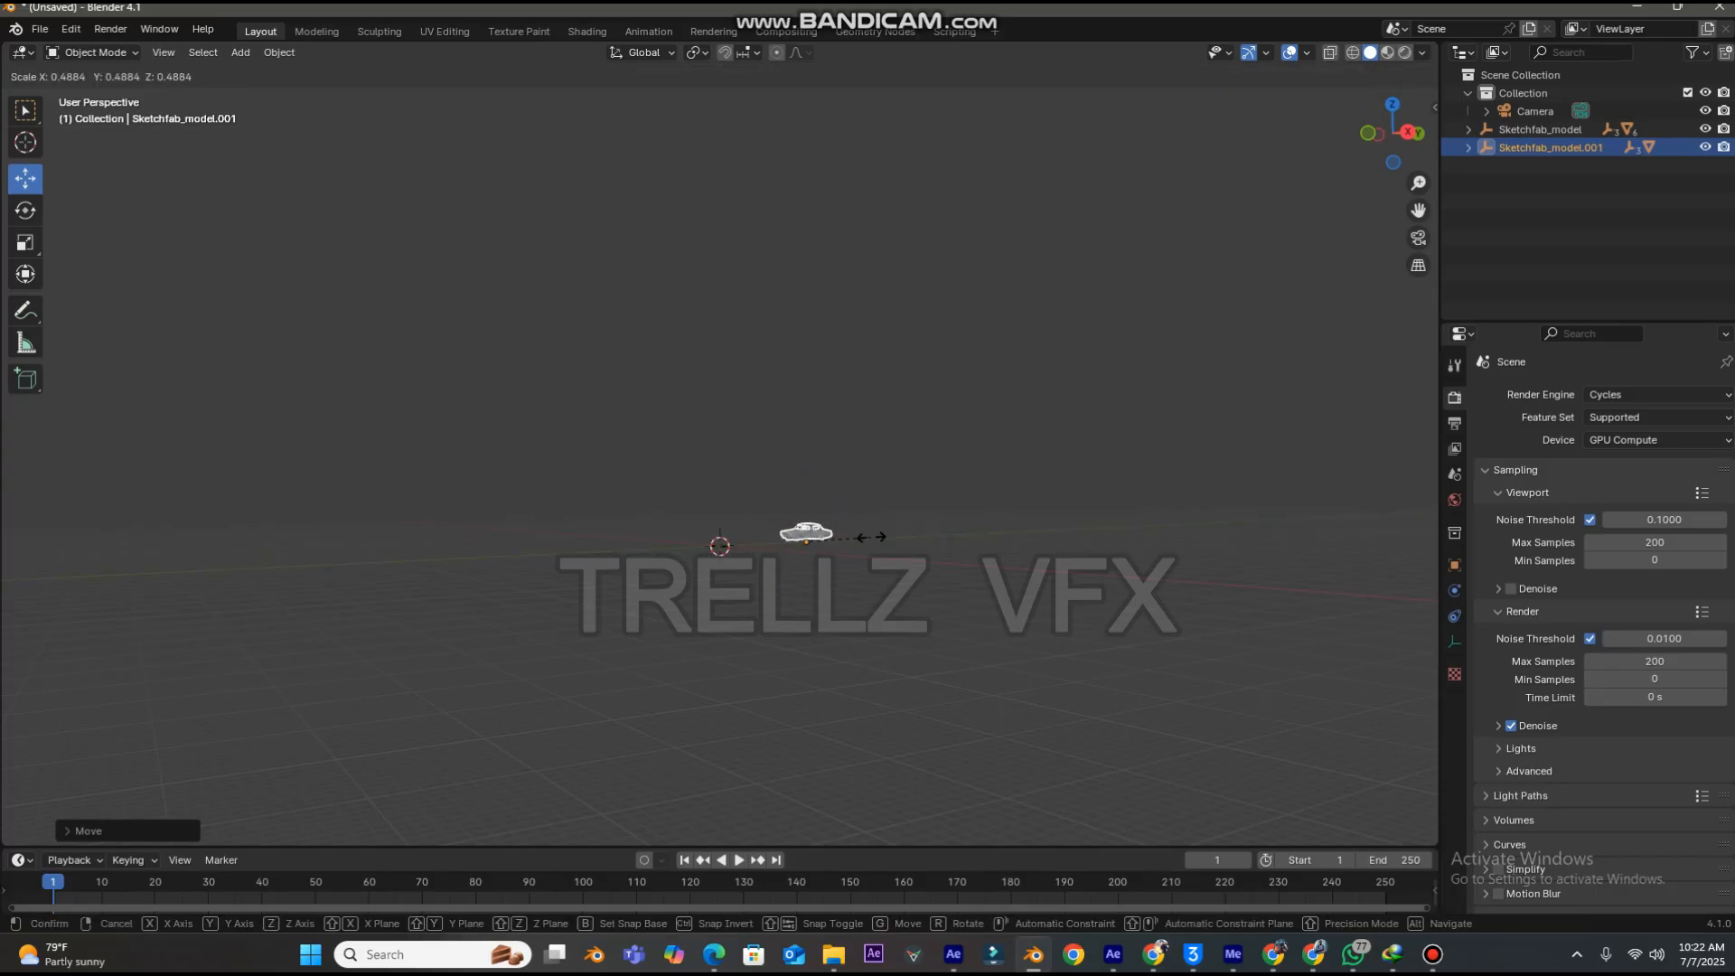
left_click(872, 534)
key("ctrl+z")
key("ctrl+z")
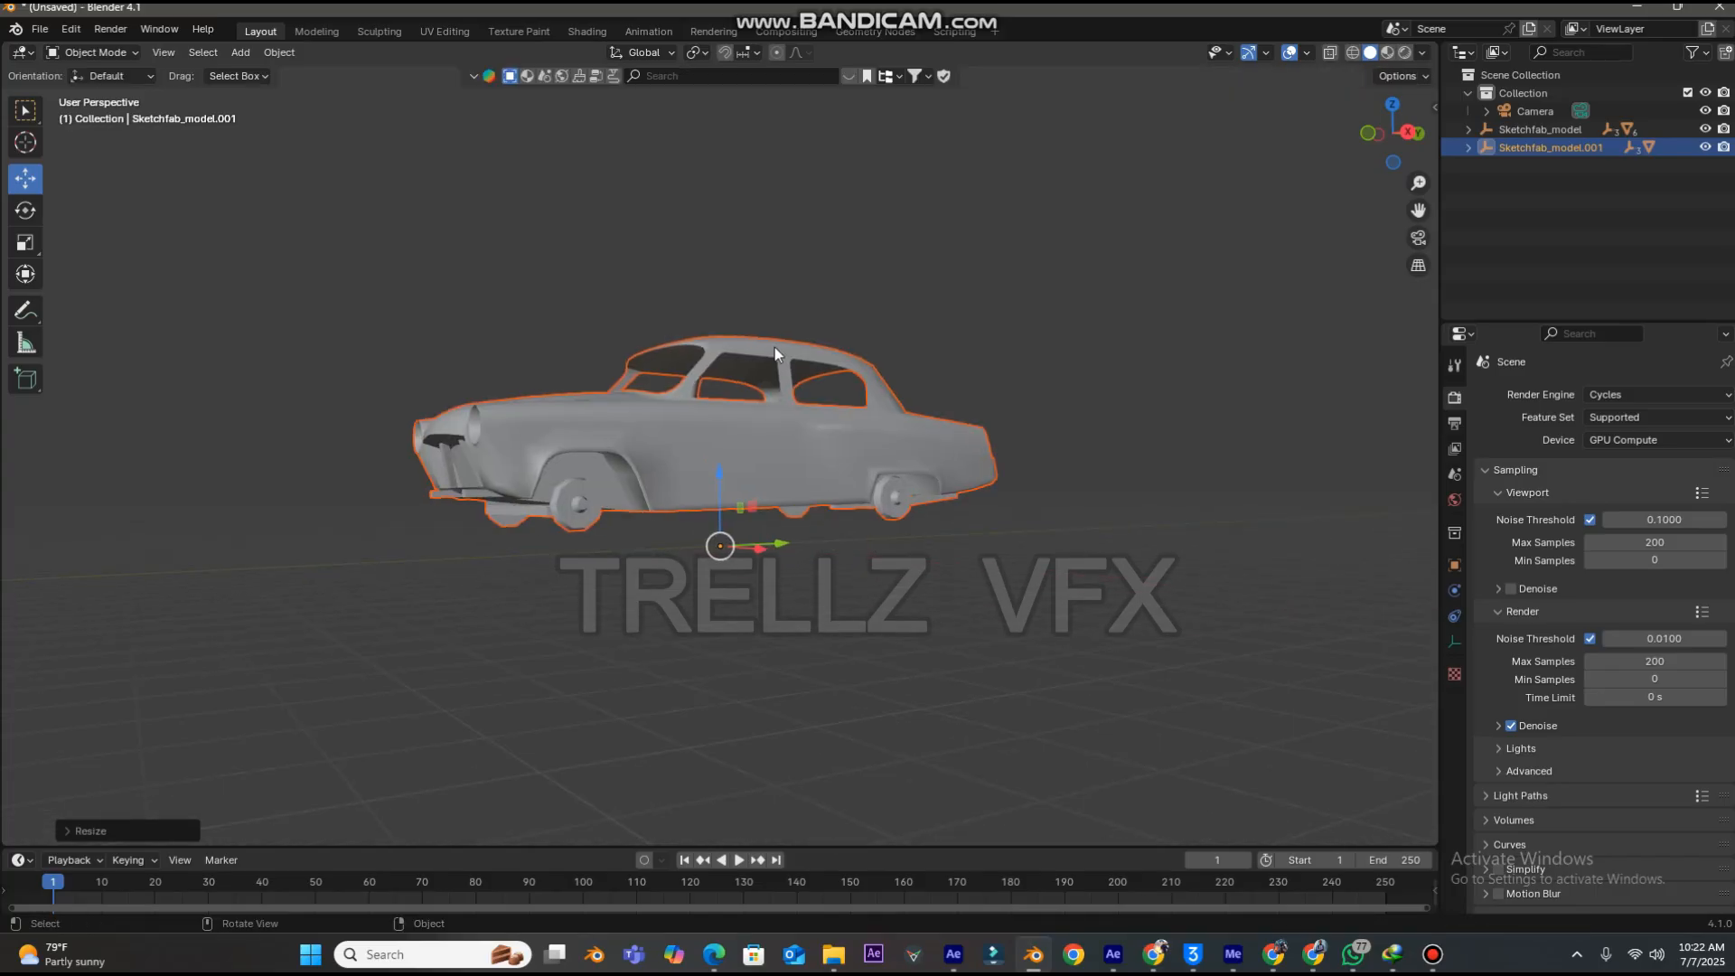
- Move the old car wreck into the camera's view and lower it to ground level
left_click_drag(716, 490, 726, 548)
left_click(1424, 242)
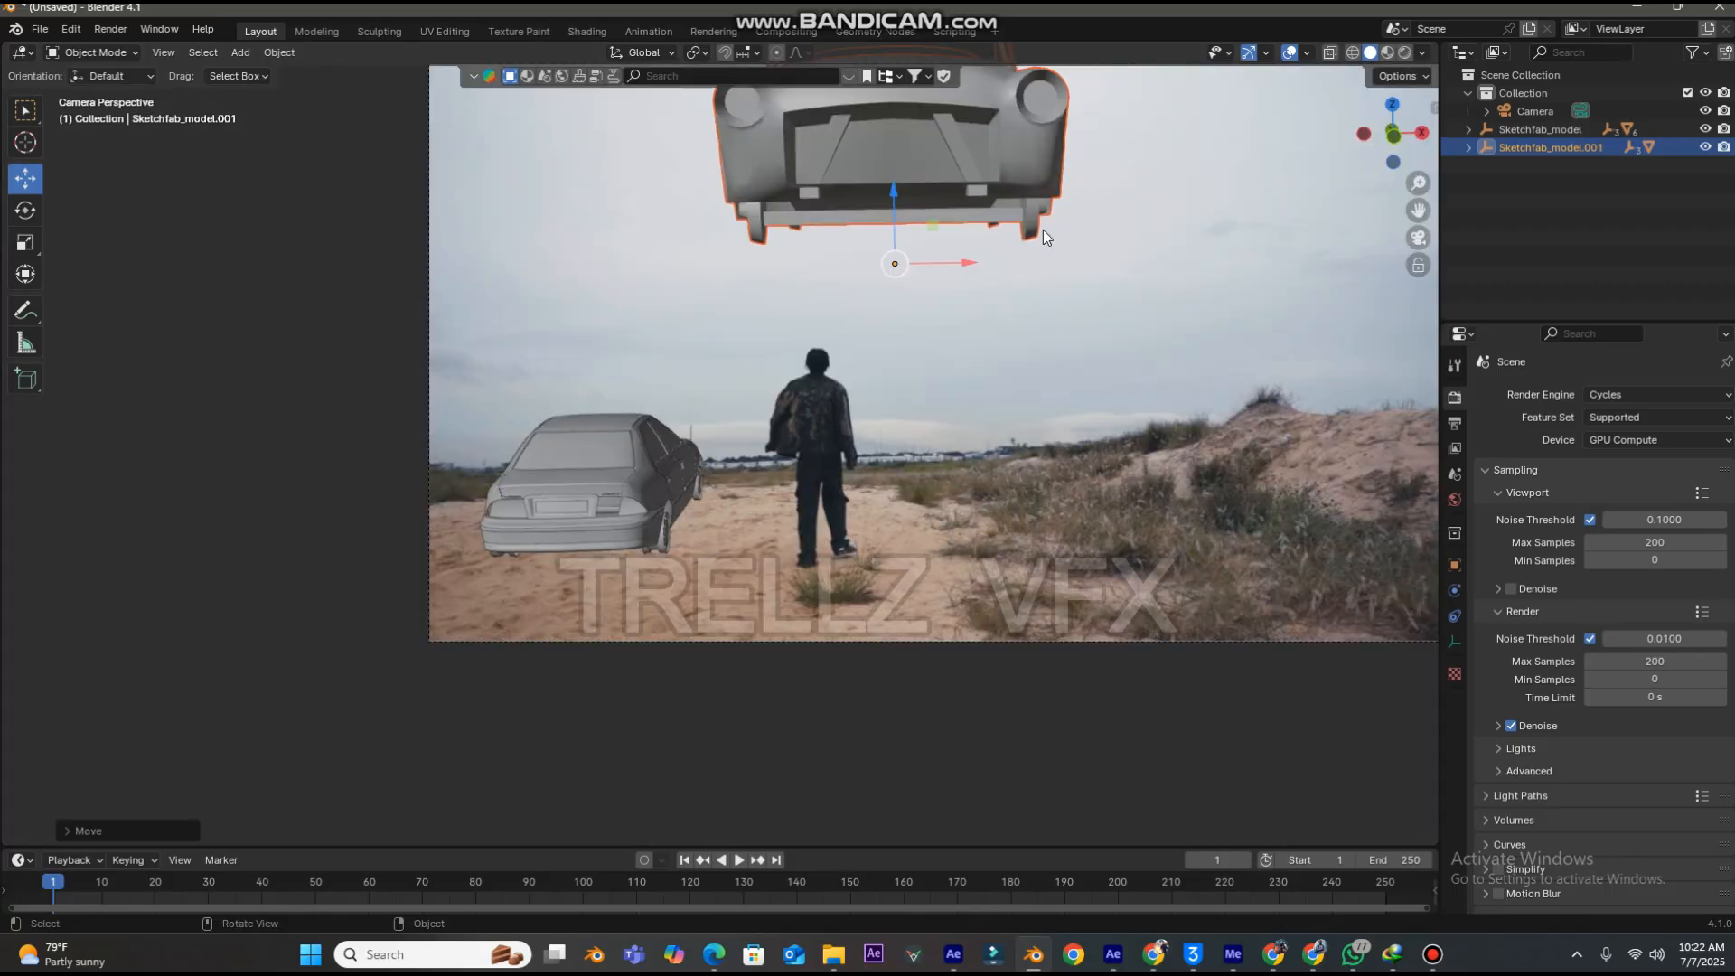
left_click_drag(904, 197, 912, 489)
- Scale the old car wreck down slightly and place it on the grassy ground to the right of the man
key("s")
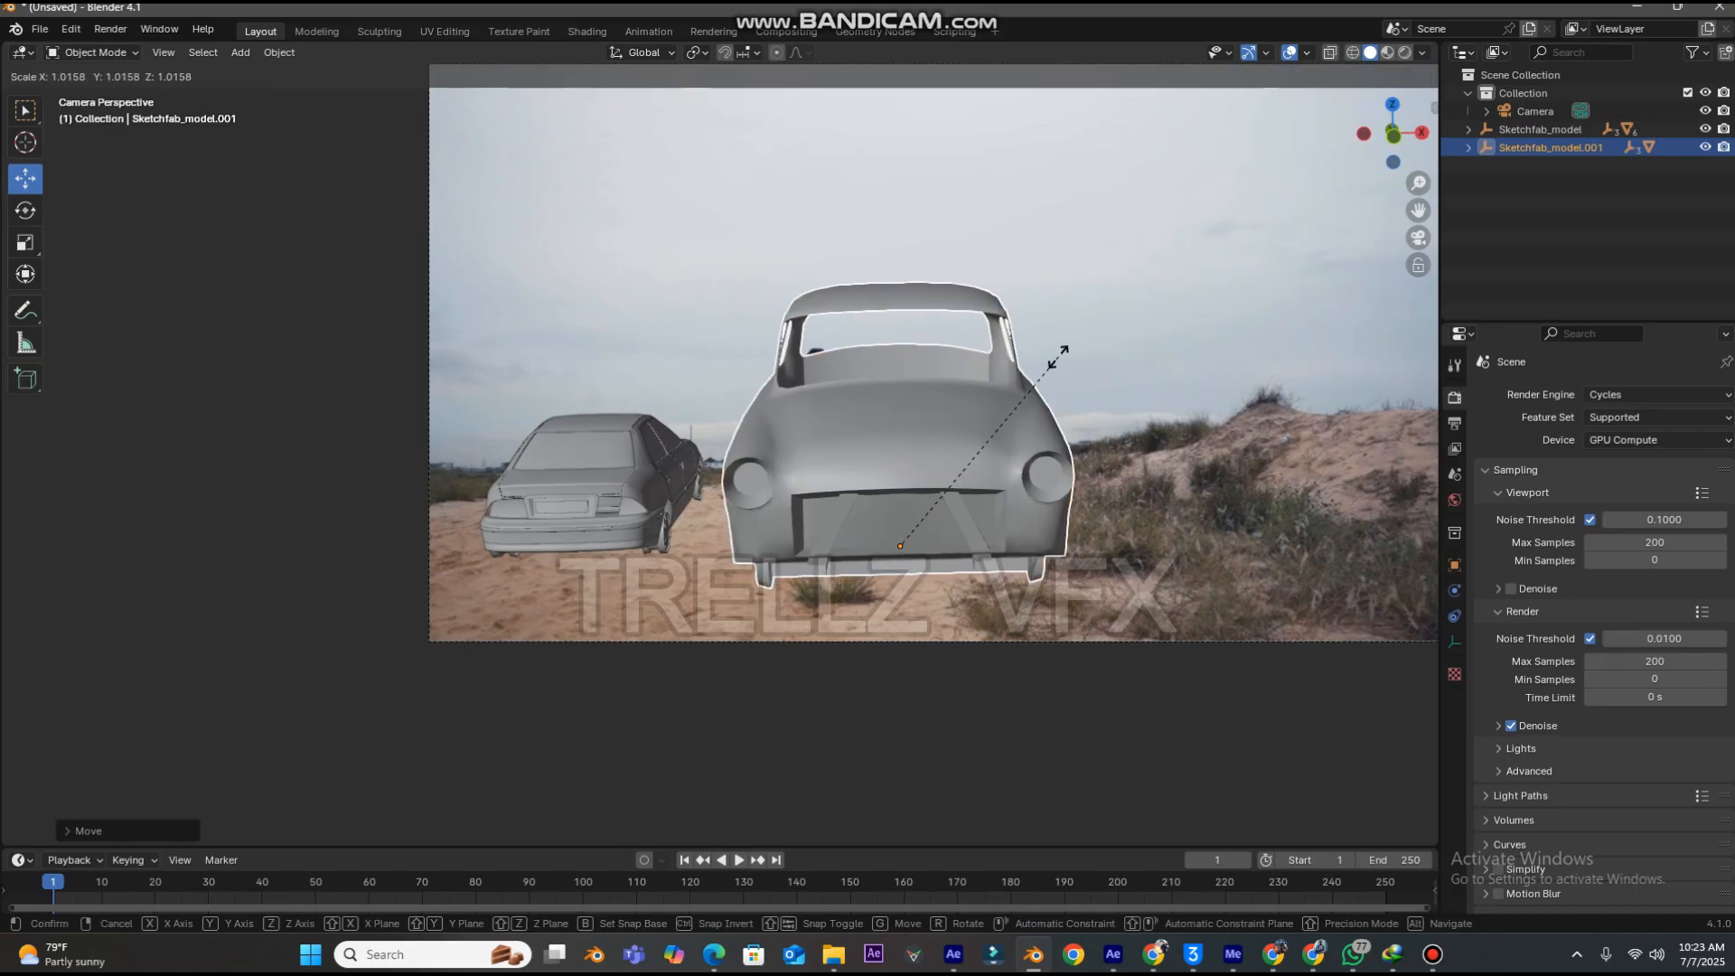
left_click(1004, 420)
left_click_drag(972, 553, 1240, 545)
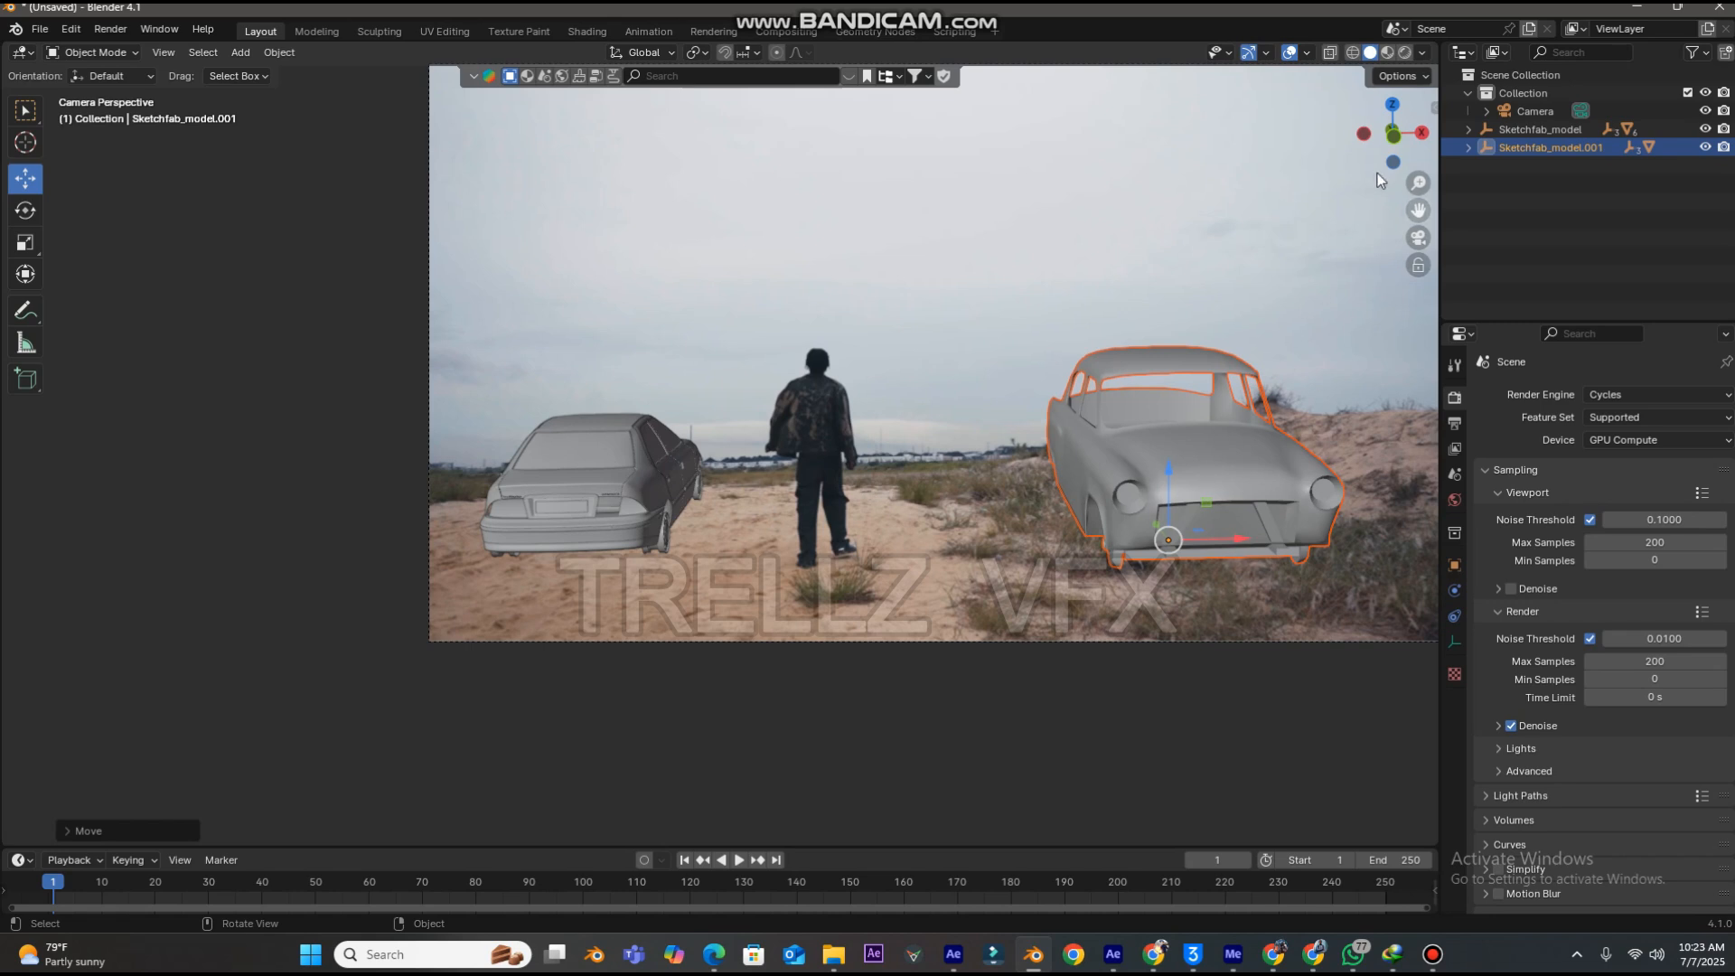
- Preview both cars over the footage in rendered shading and return to solid shading
left_click(1404, 53)
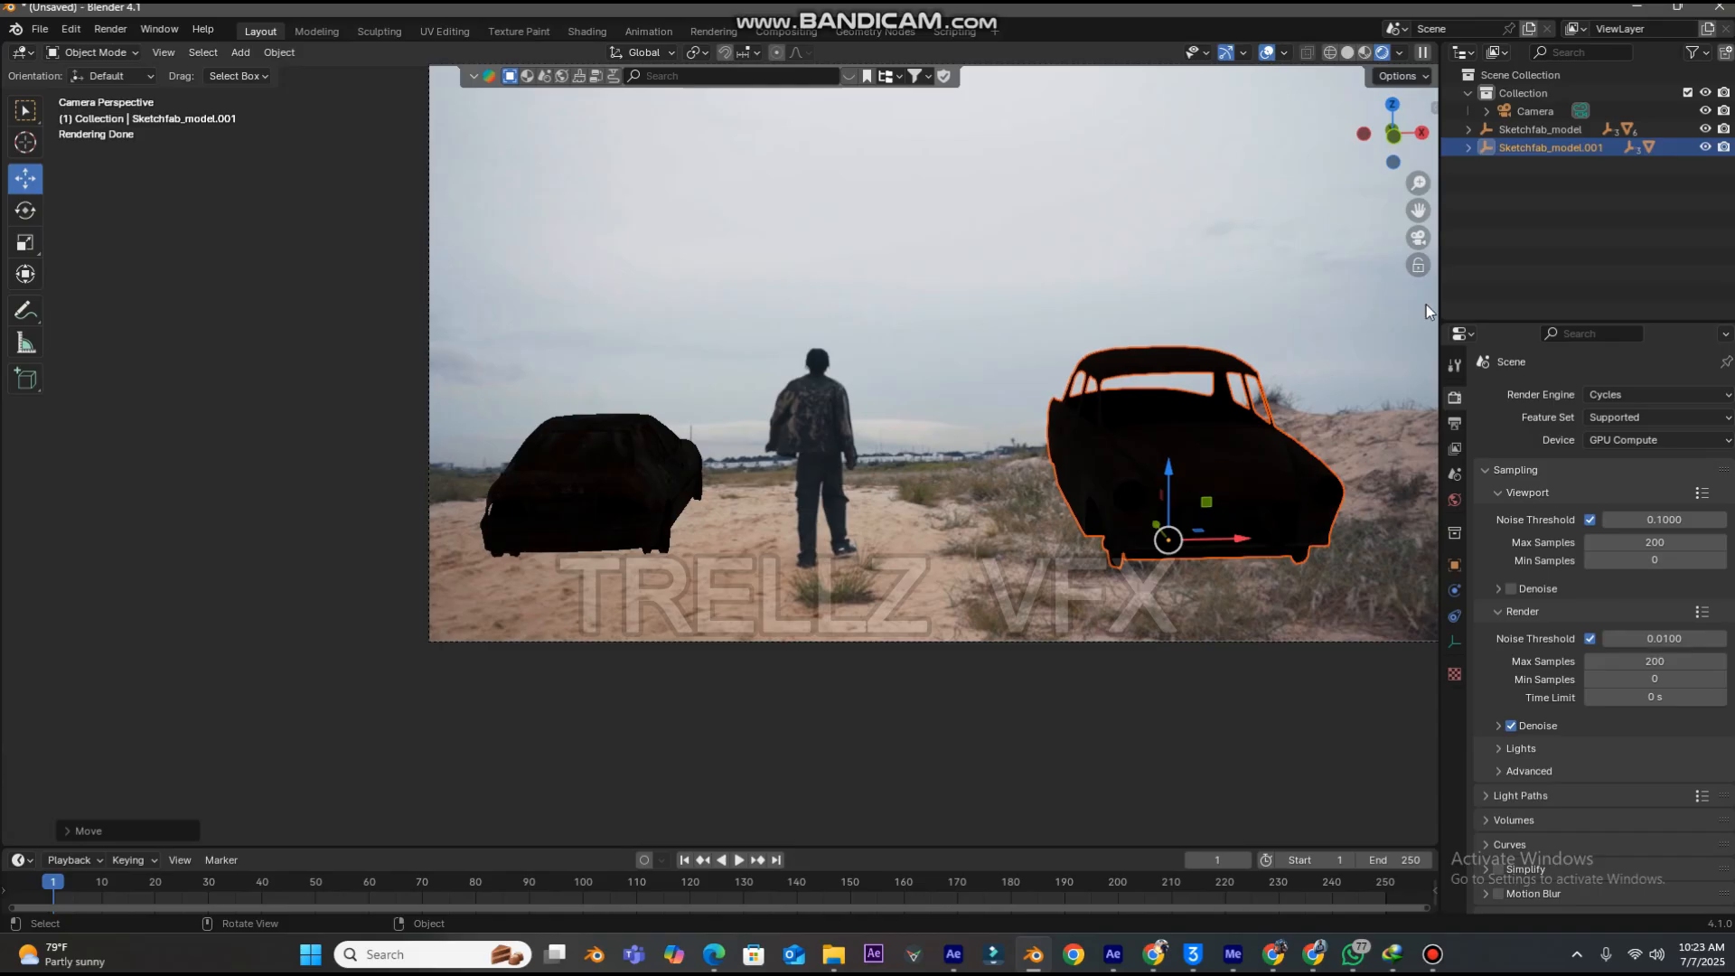
left_click(1347, 53)
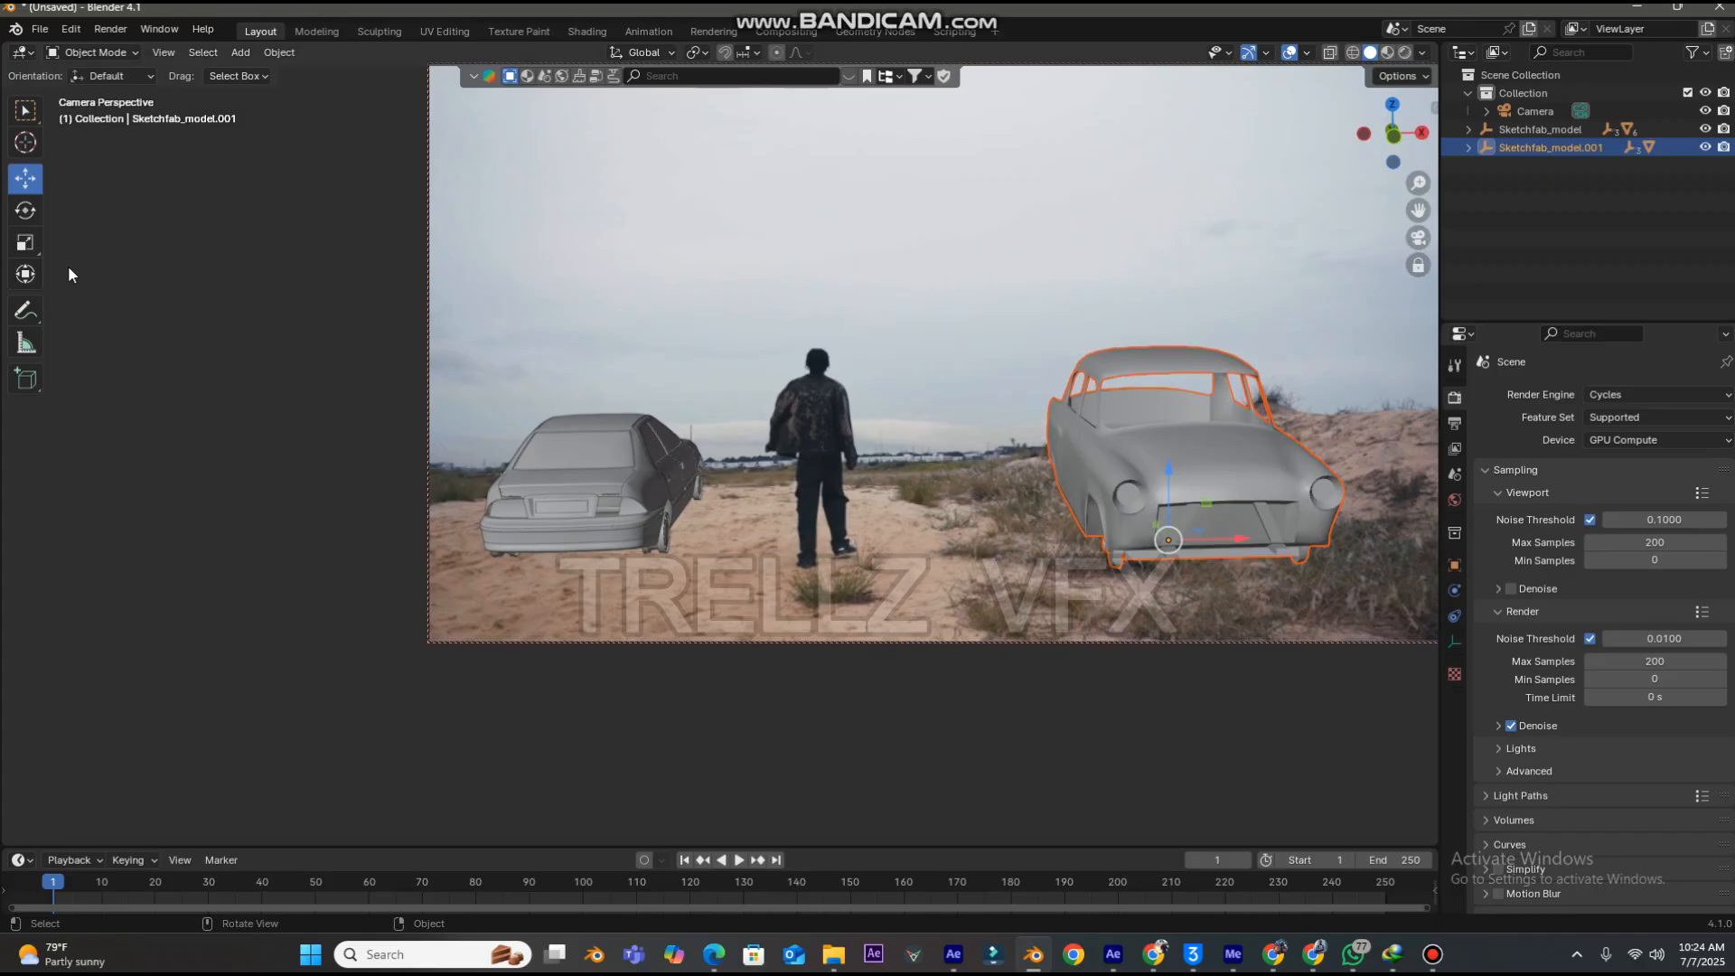
- Rotate the old car wreck until it stands side-on to the camera and scale it down to about 0.71
left_click(30, 212)
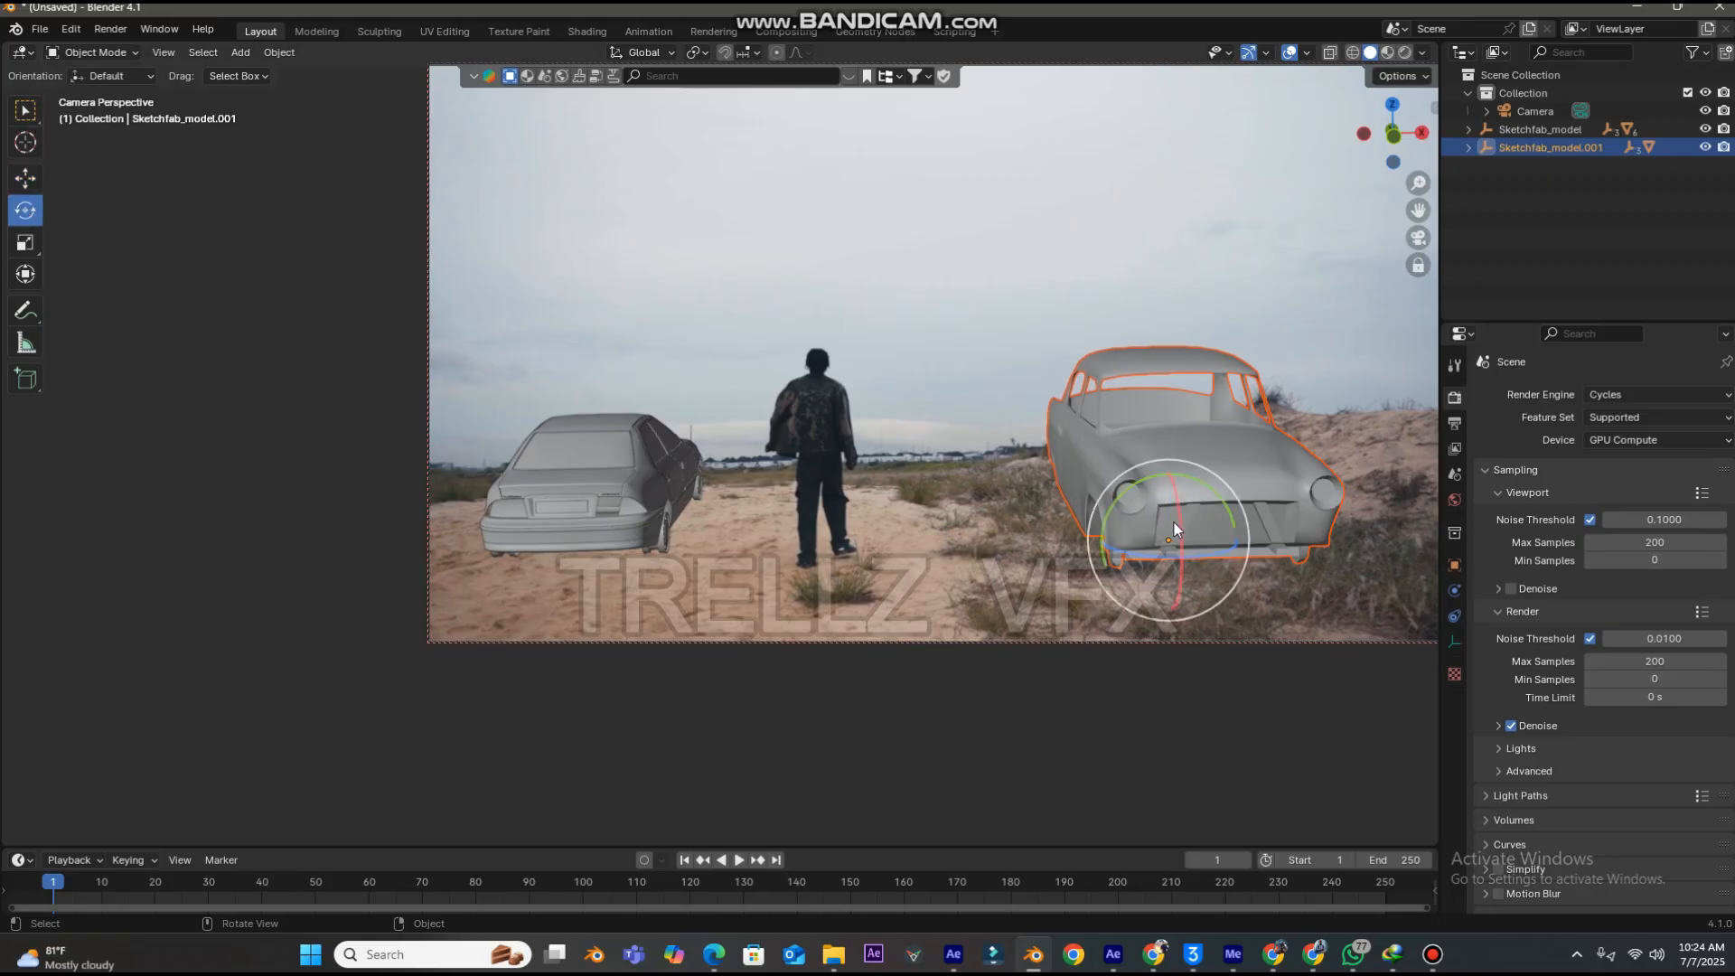
left_click_drag(1179, 520, 1182, 488)
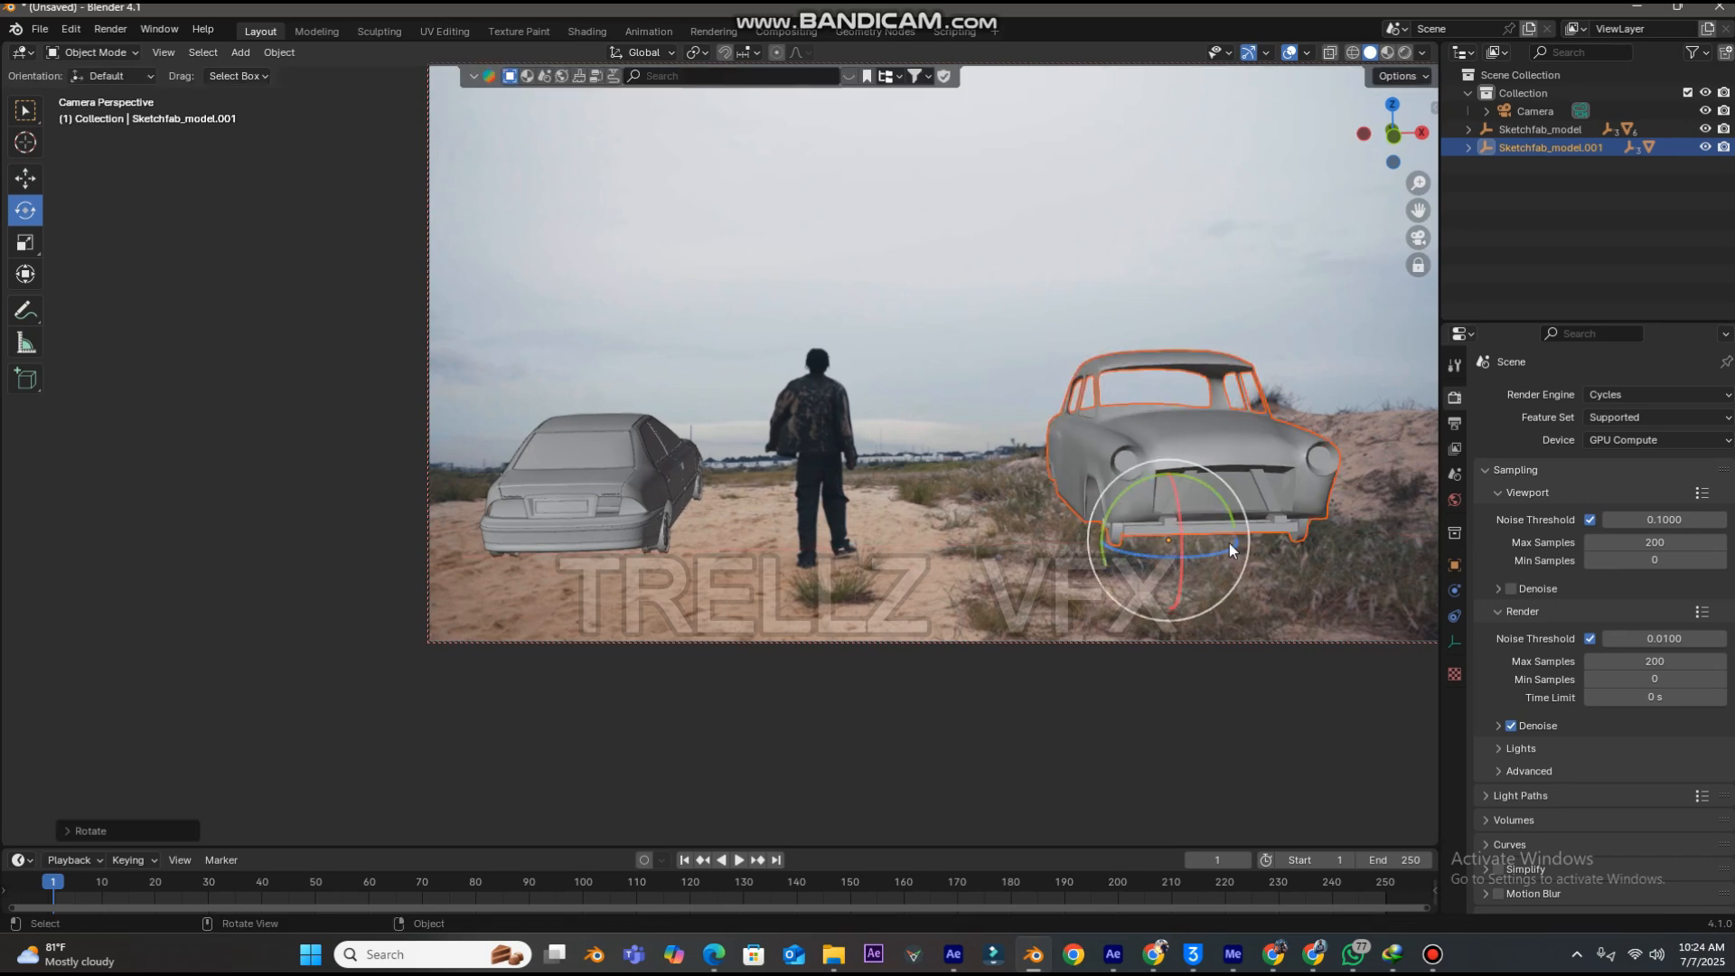
left_click_drag(1229, 553, 1161, 560)
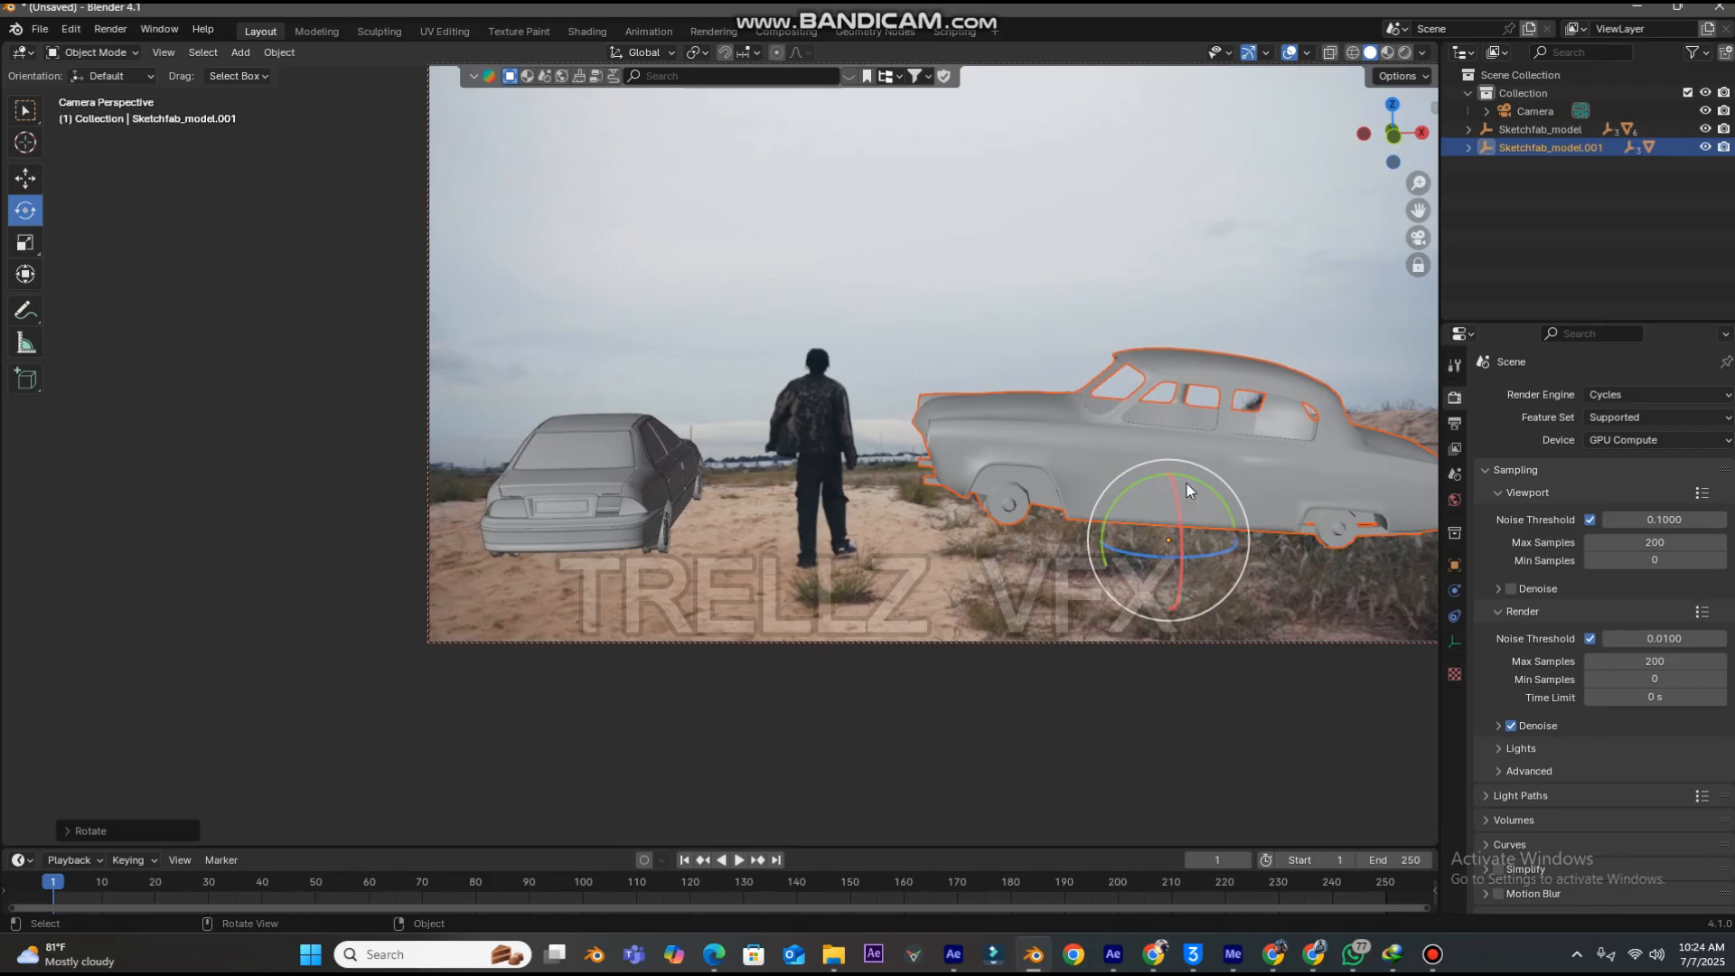
left_click_drag(1191, 479, 1235, 480)
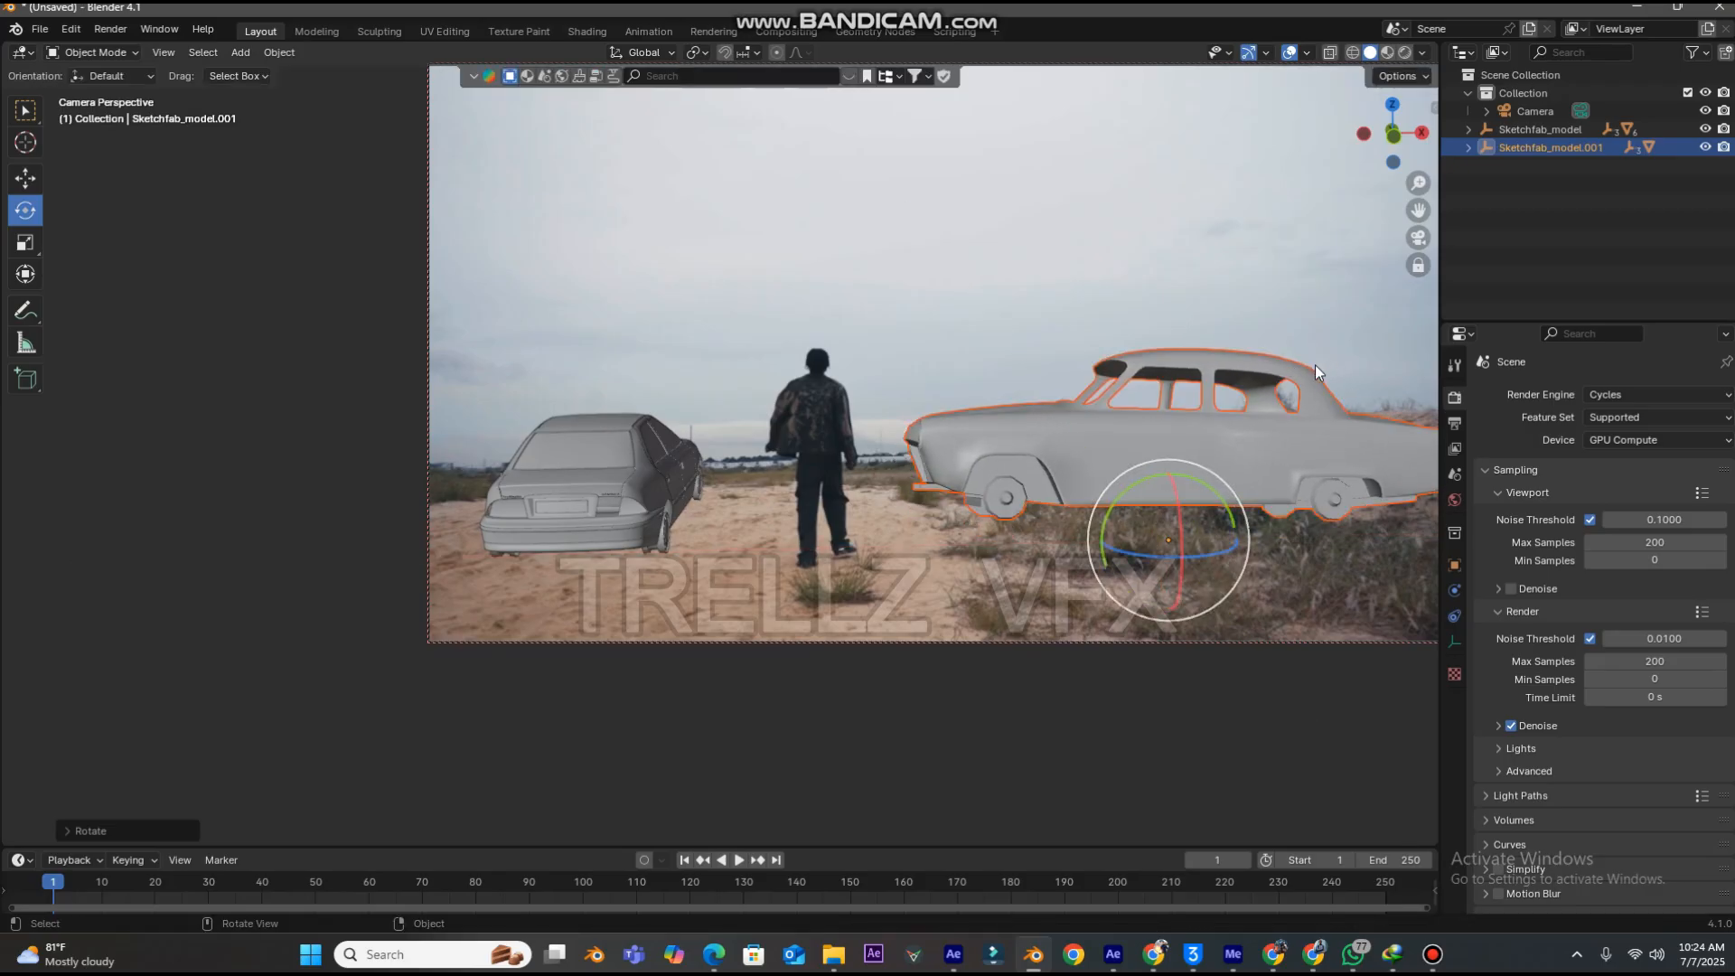
key("s")
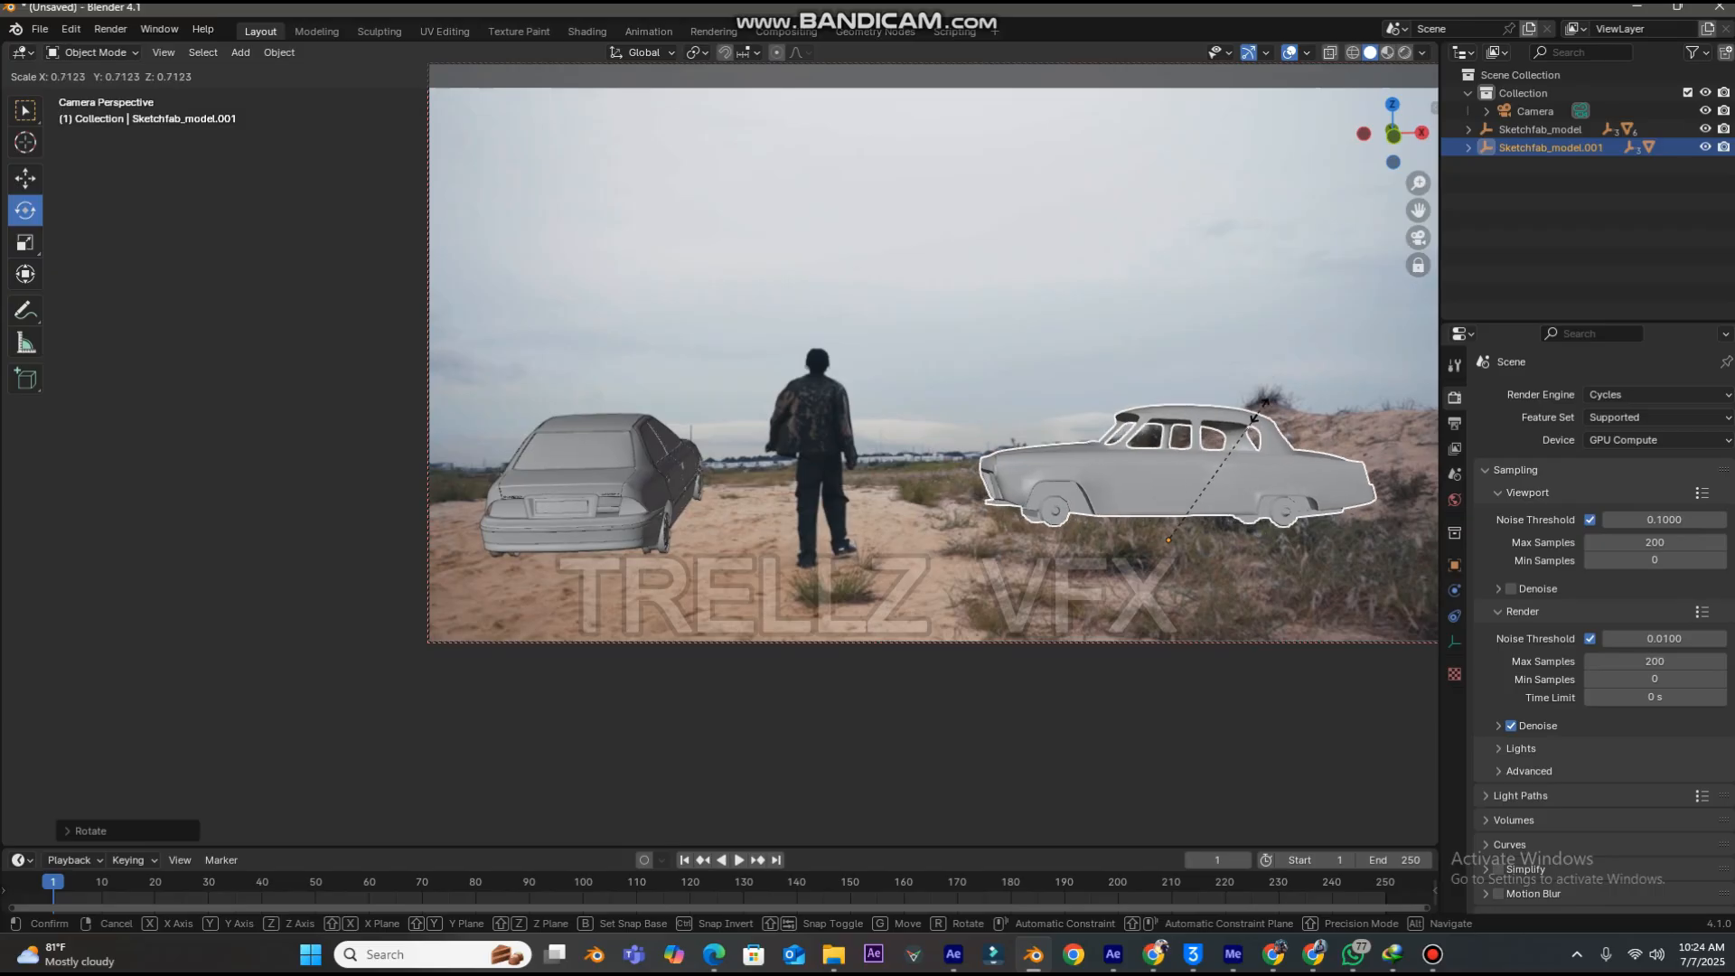
left_click(1261, 416)
- Frame the sedan wreck outside the camera view and hide the camera object
left_click(591, 456)
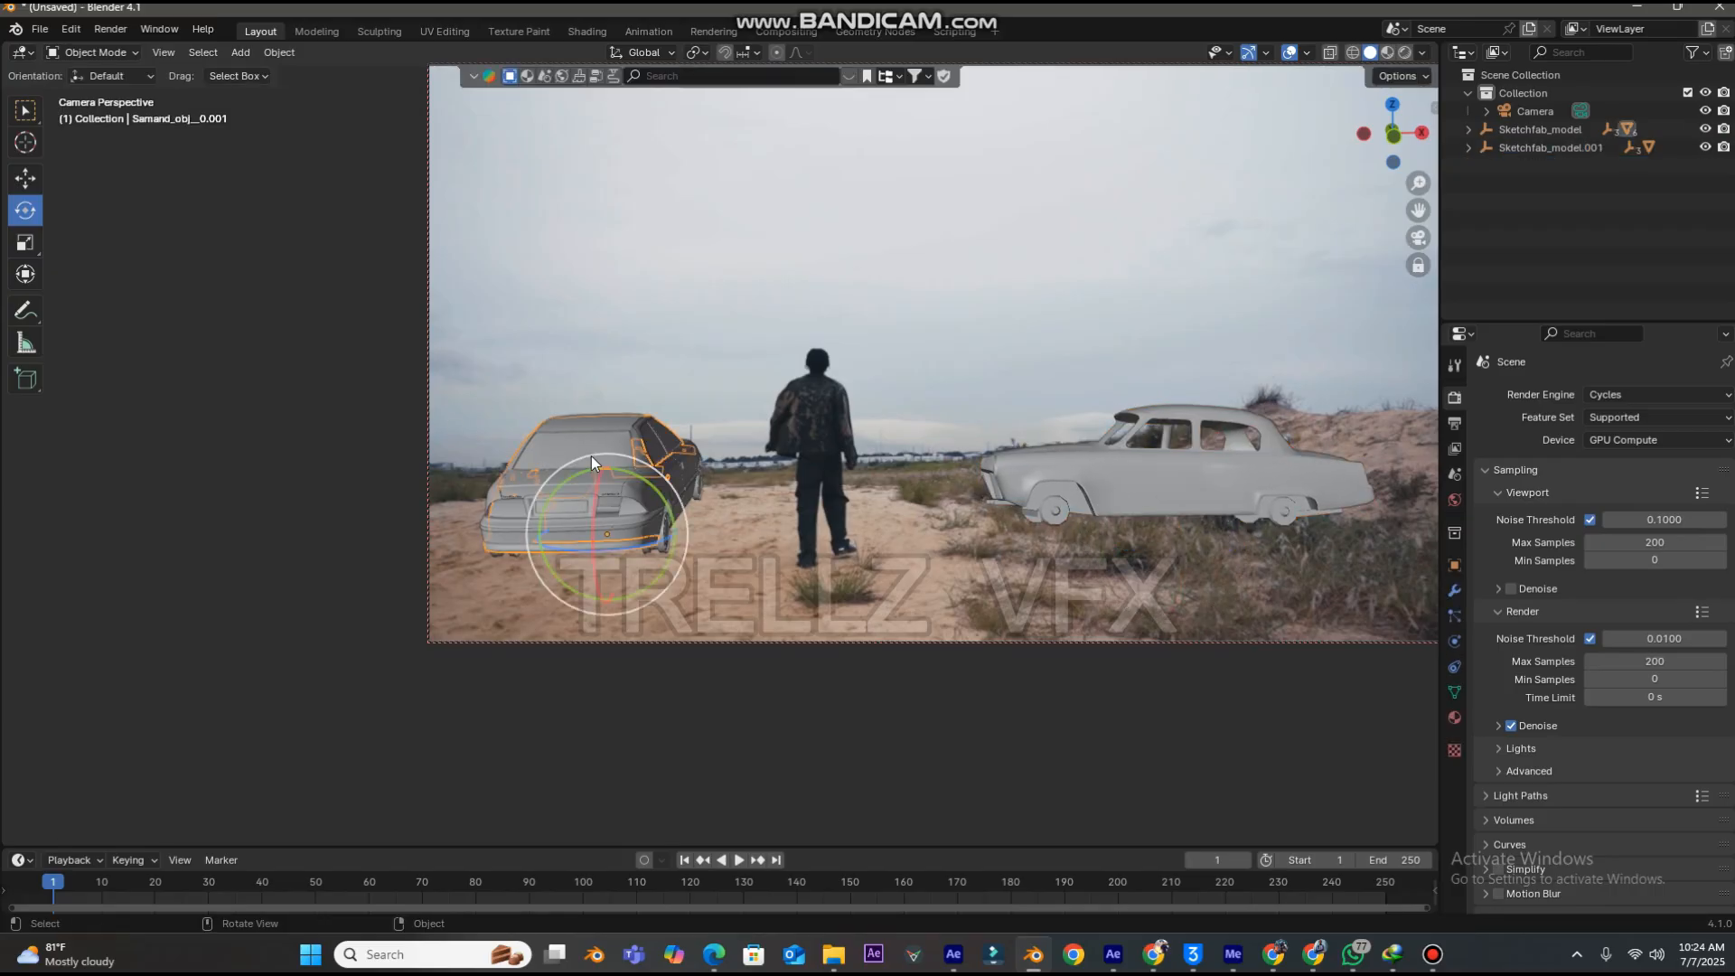
left_click(693, 512)
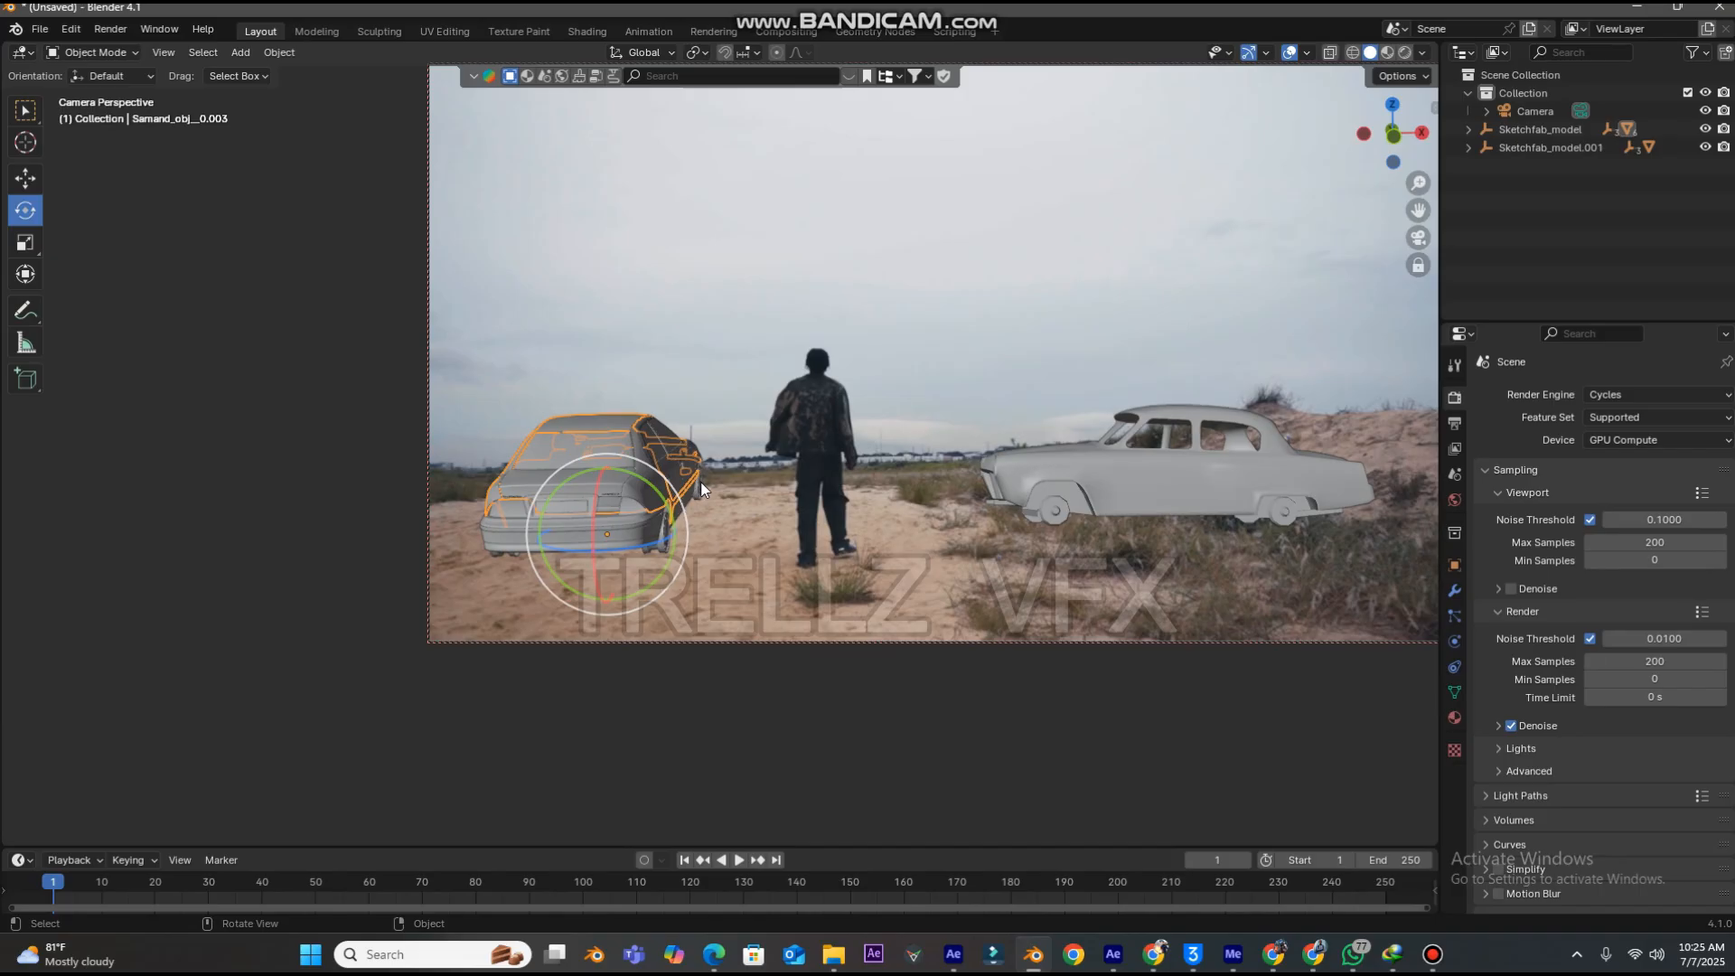
left_click(625, 535)
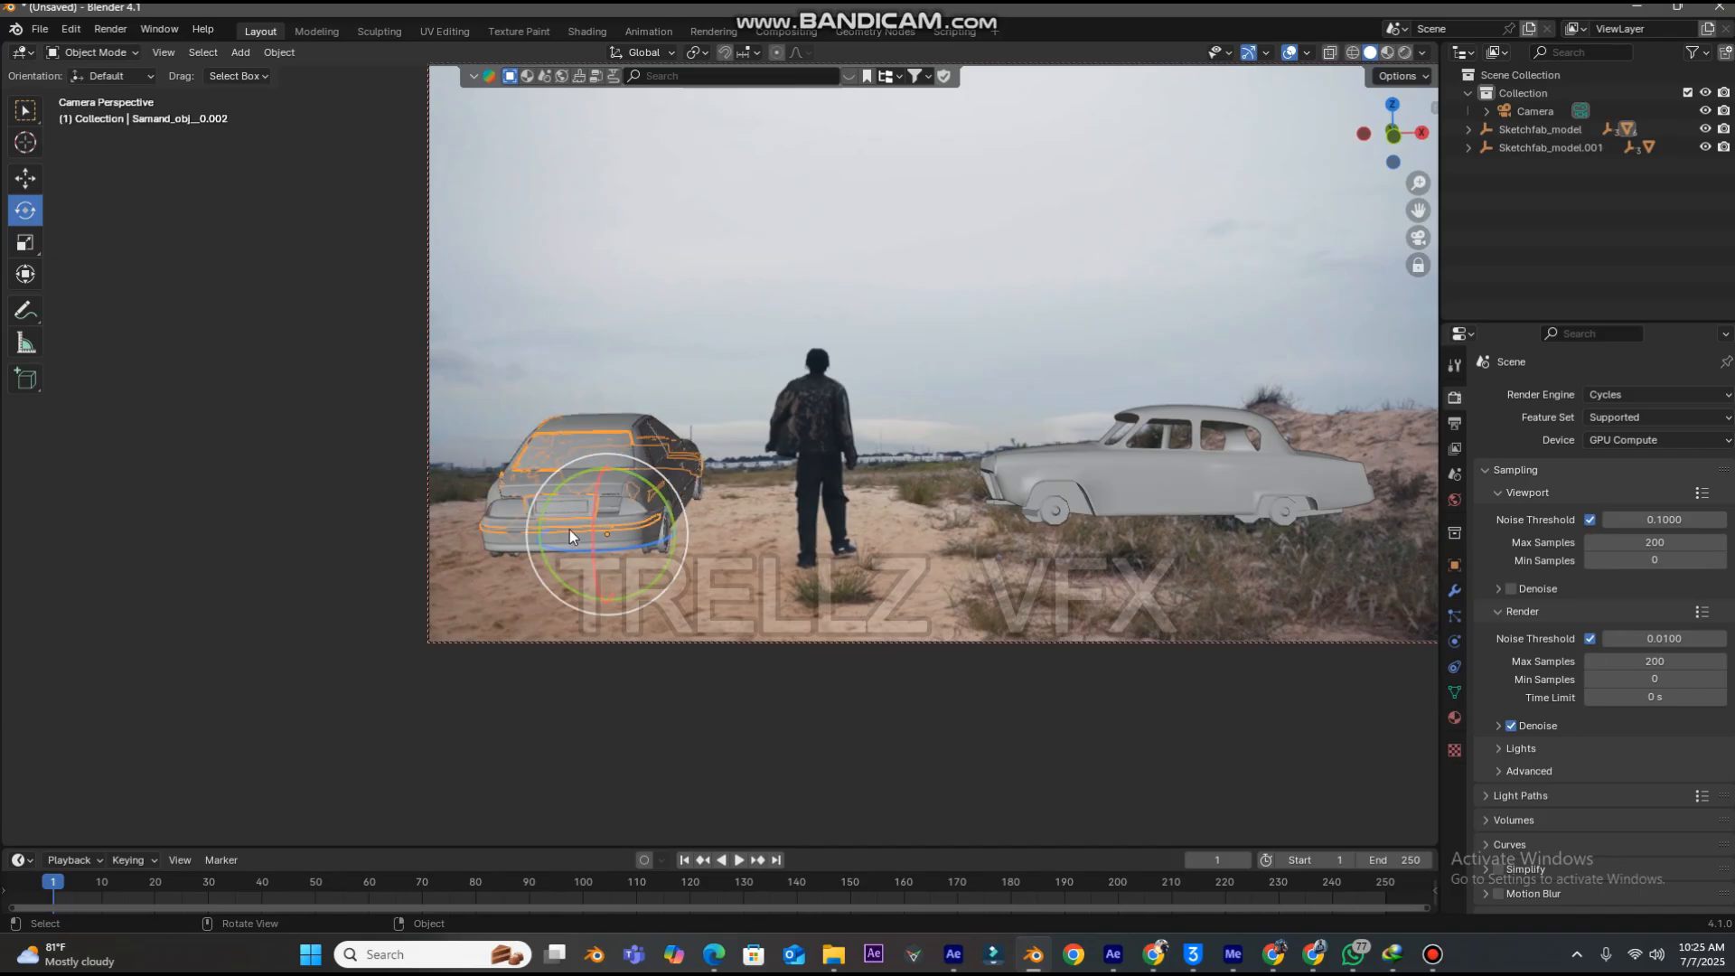
left_click(582, 540)
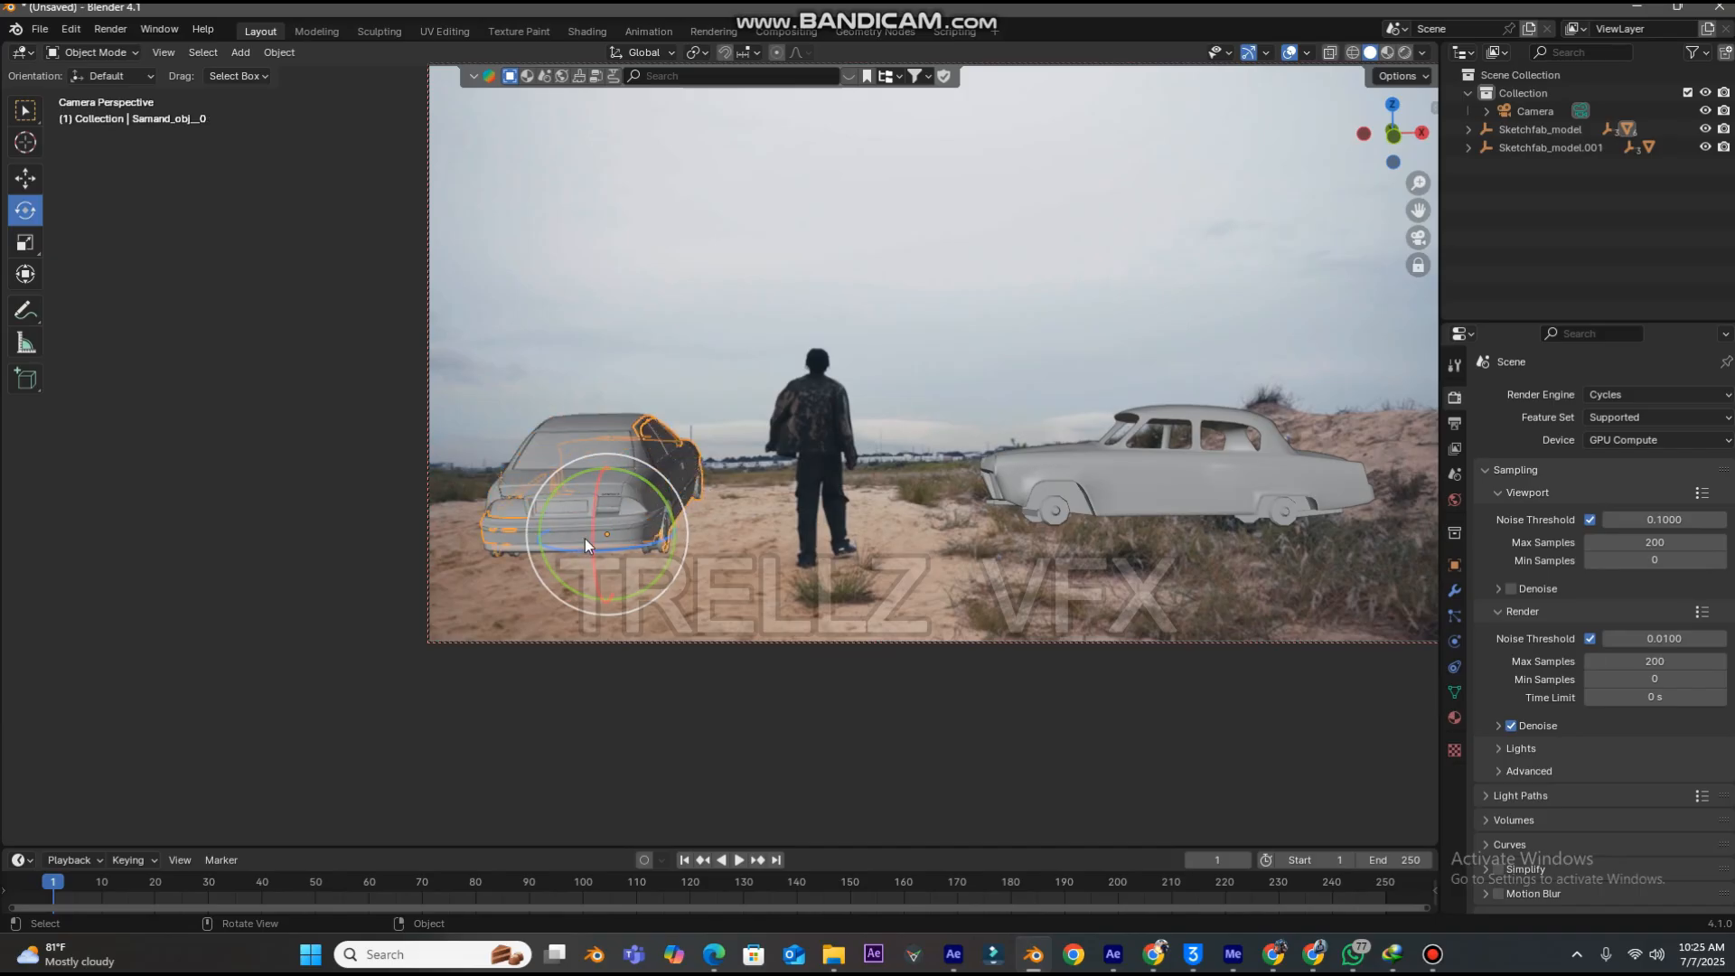
left_click(1415, 238)
key("KP_3")
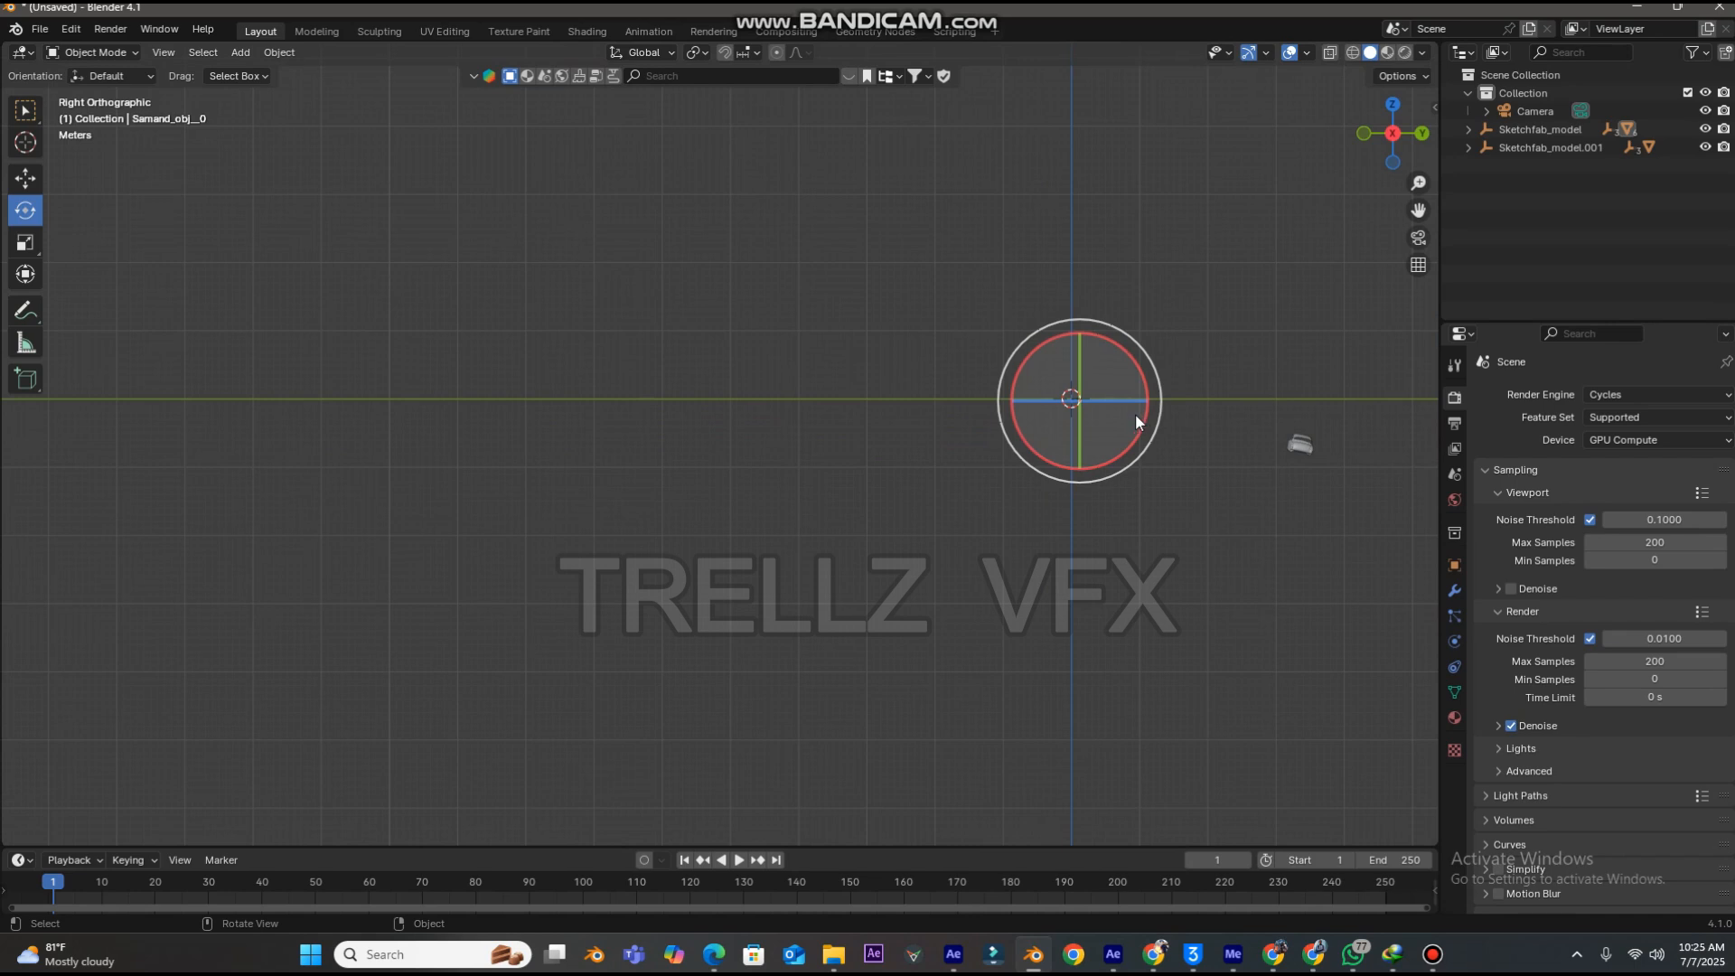
key("KP_Decimal")
mouse_move(1417, 147)
left_mouse_down()
mouse_move(1338, 154)
mouse_move(1383, 147)
left_mouse_up()
left_click(1130, 241)
key("h")
- Select all parts of the sedan wreck and join them into a single mesh
mouse_move(318, 311)
left_mouse_down()
mouse_move(995, 684)
mouse_move(786, 576)
mouse_move(949, 610)
left_mouse_up()
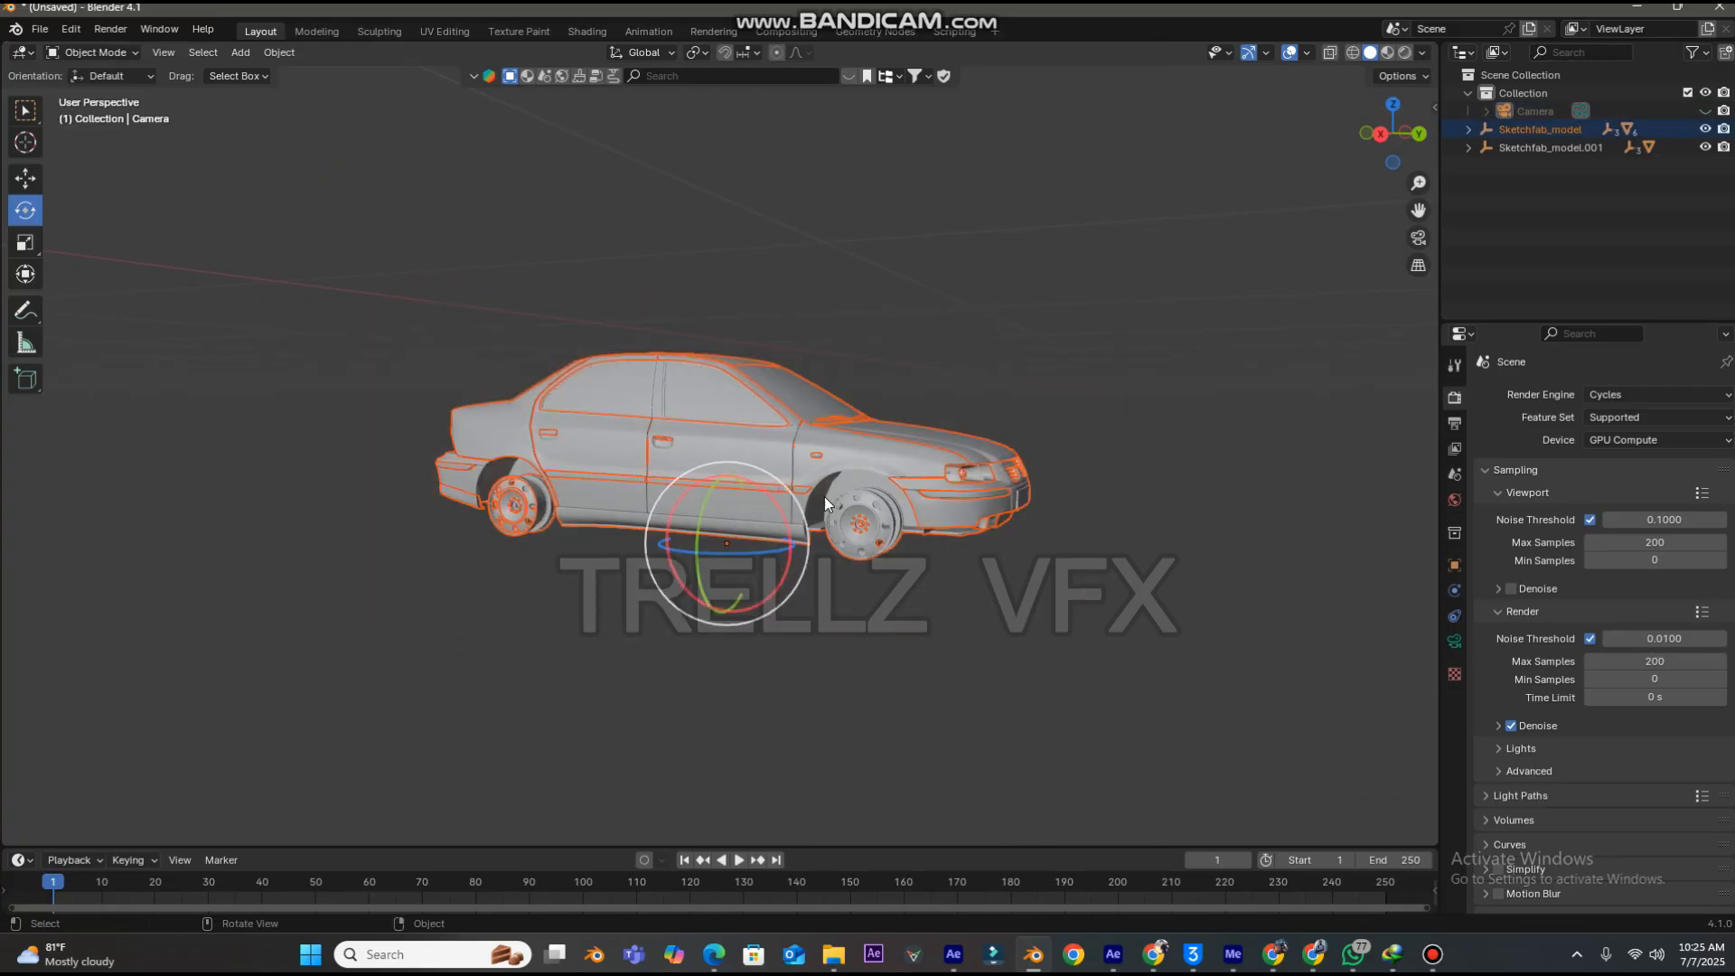
left_click(861, 447, "shift")
left_click(846, 443, "shift")
left_click(886, 447, "shift")
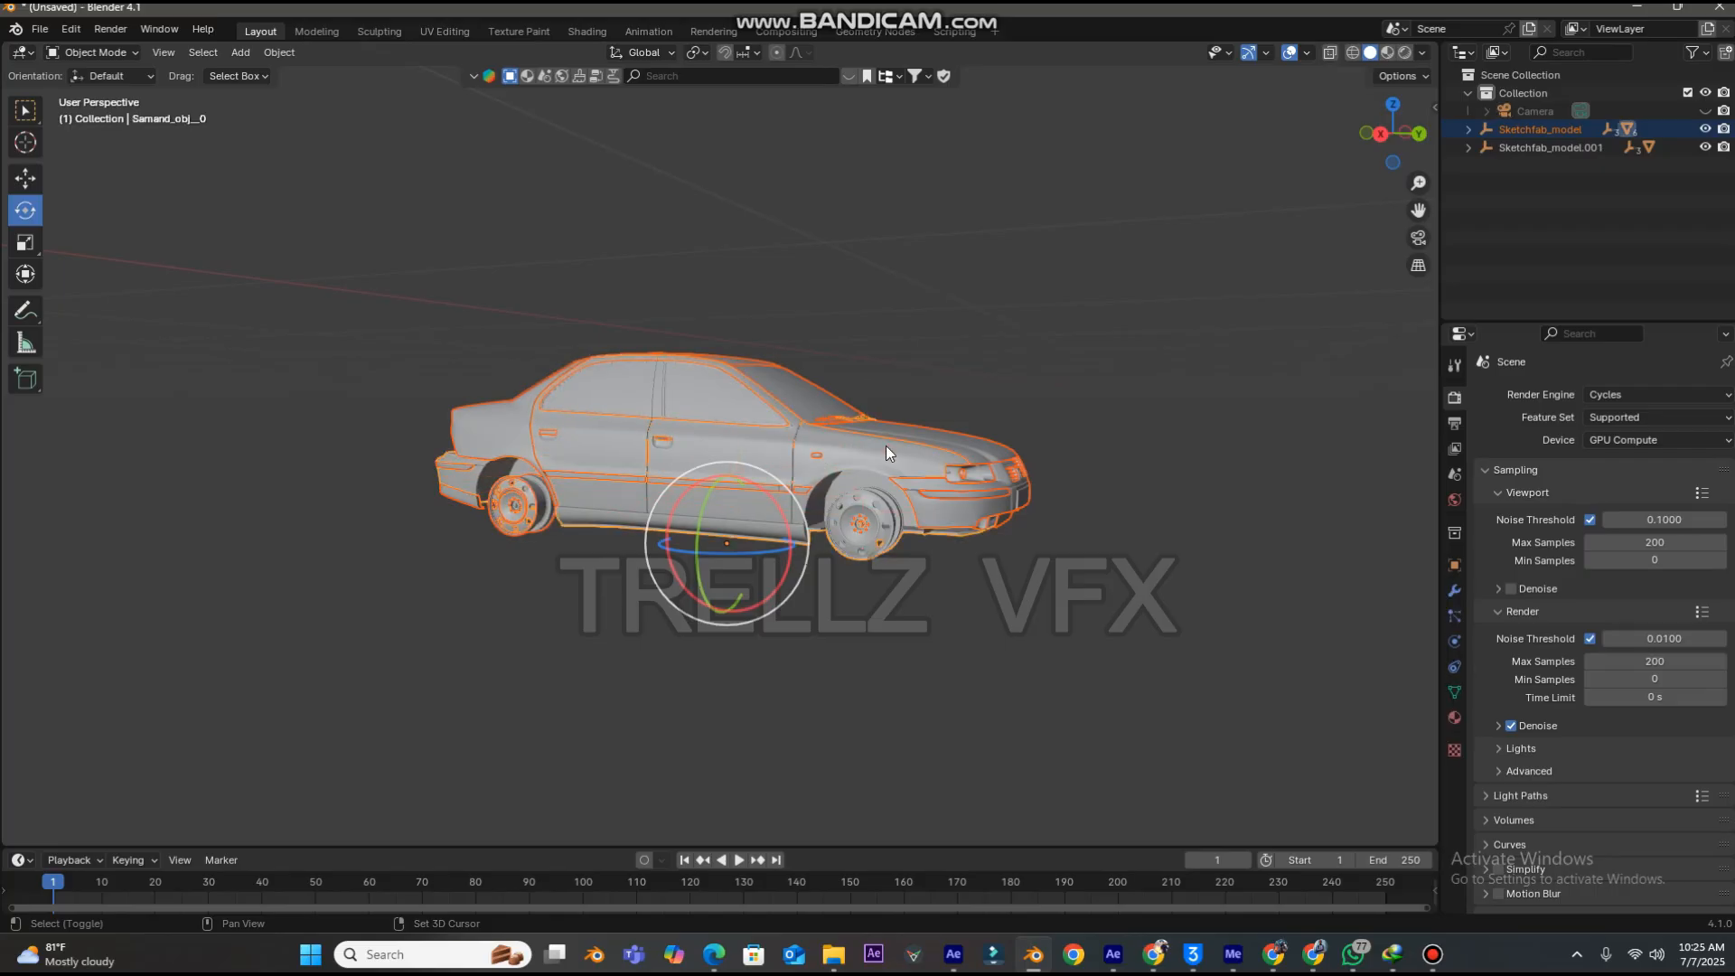
left_click(871, 441, "ctrl")
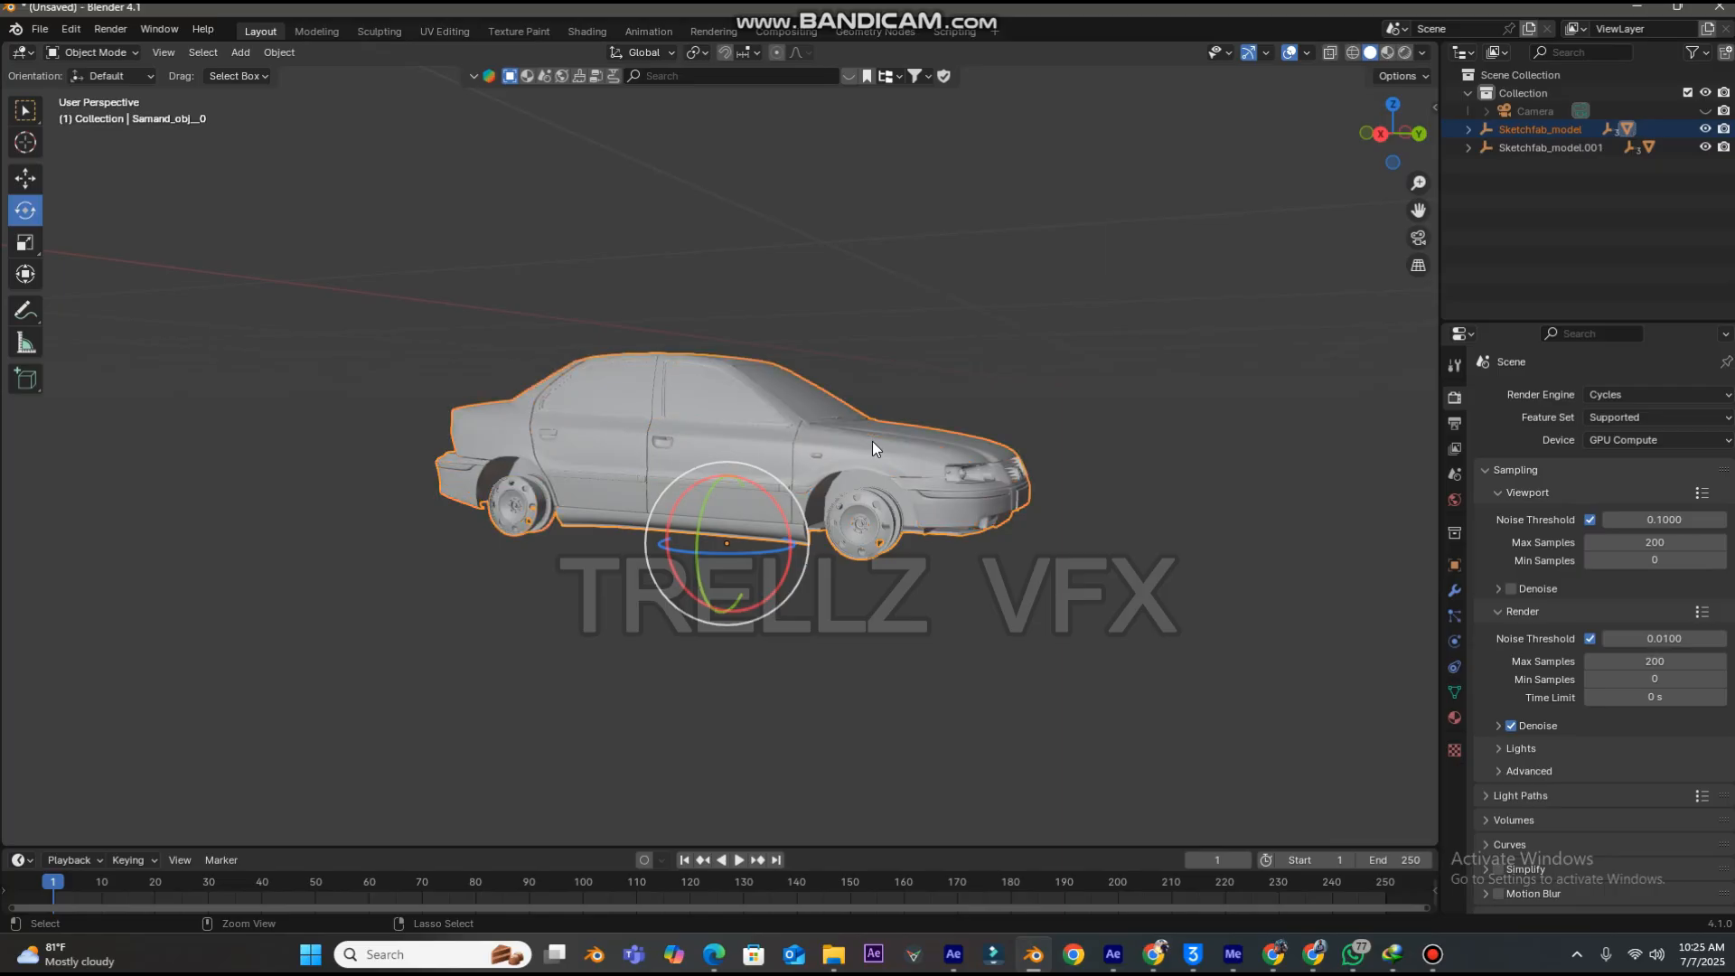
- Move the joined sedan wreck down onto the sand to the left of the man, checking its height through the camera
left_click(25, 178)
mouse_move(741, 477)
left_mouse_down()
mouse_move(732, 430)
mouse_move(760, 453)
left_mouse_up()
left_click(763, 456)
left_click(644, 584)
left_click_drag(730, 658, 730, 467)
left_click(1419, 240)
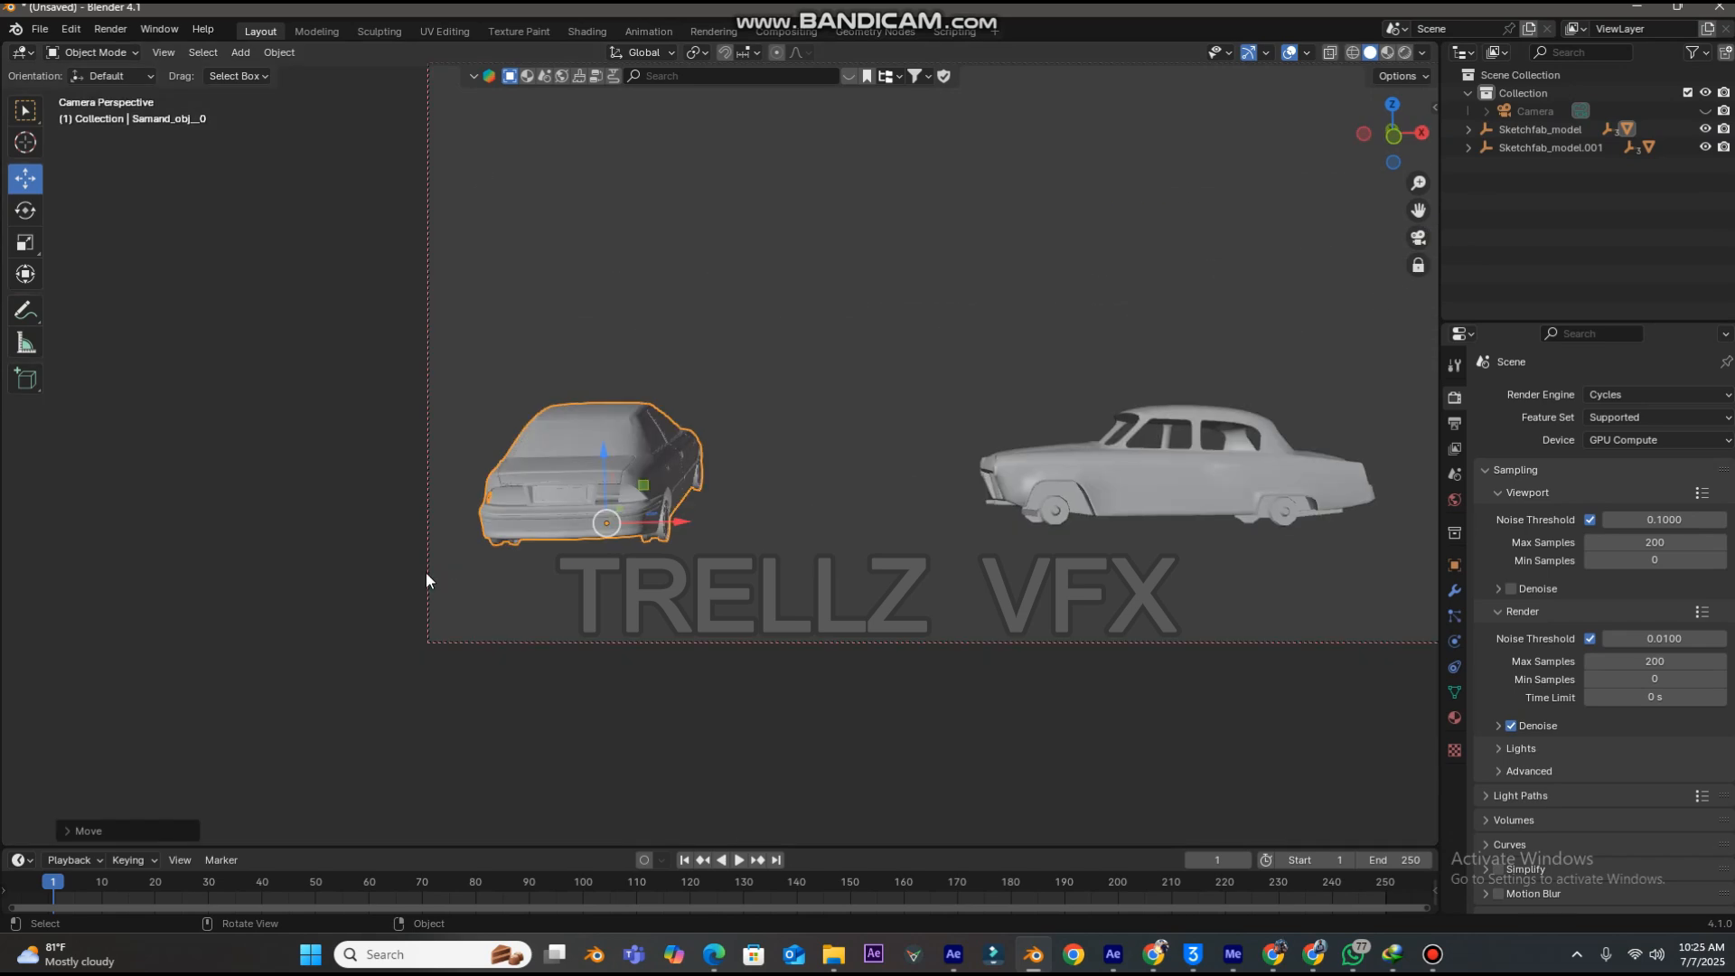
left_click_drag(611, 572, 636, 479)
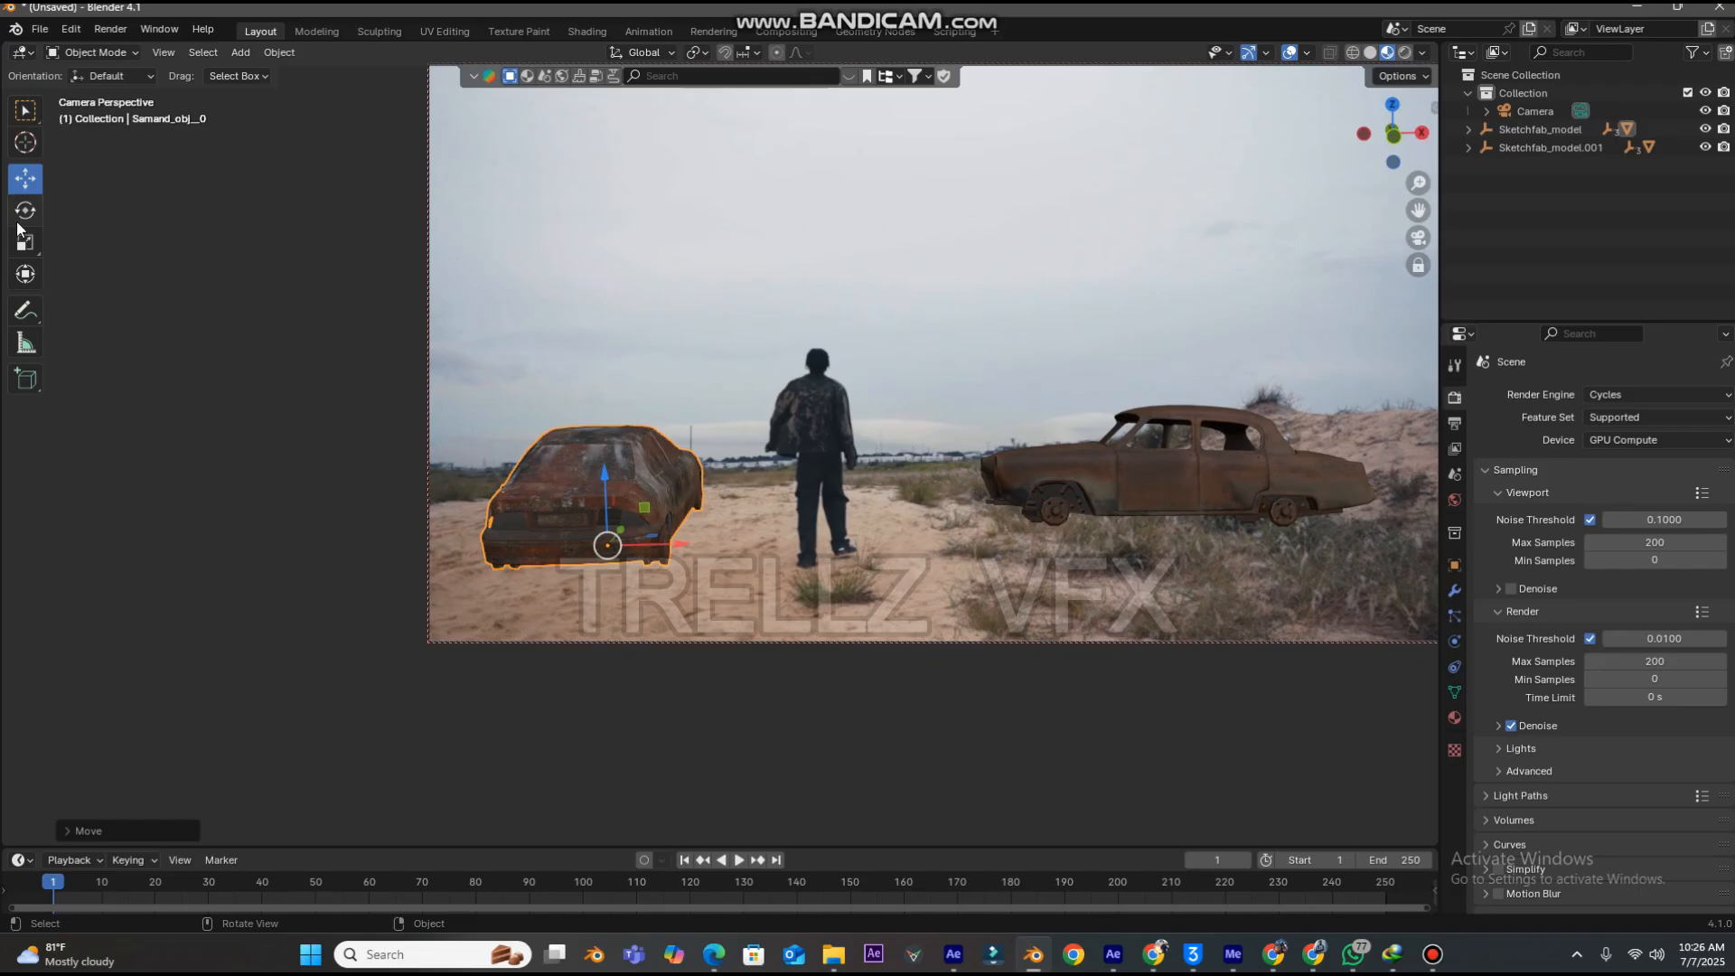
- Rotate the sedan wreck to a three-quarter rear view, scale it down slightly and adjust its height on the sand
left_click(25, 210)
left_click_drag(594, 533, 671, 495)
key("s")
left_click(656, 496)
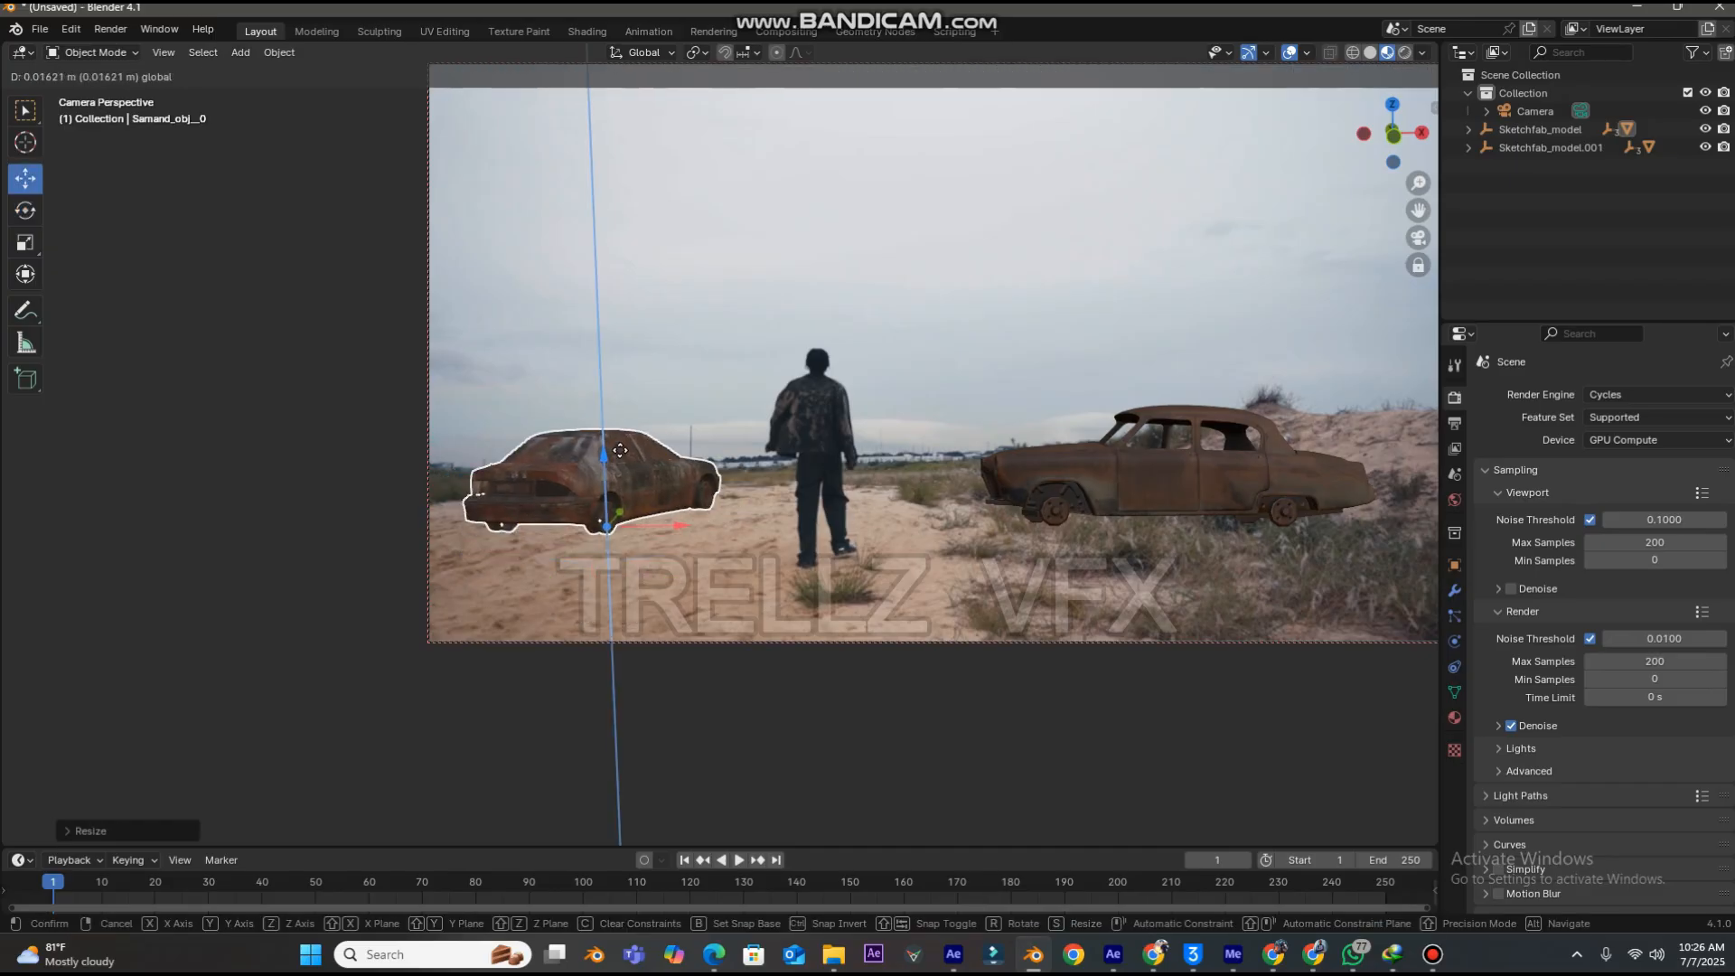
left_click(1220, 533)
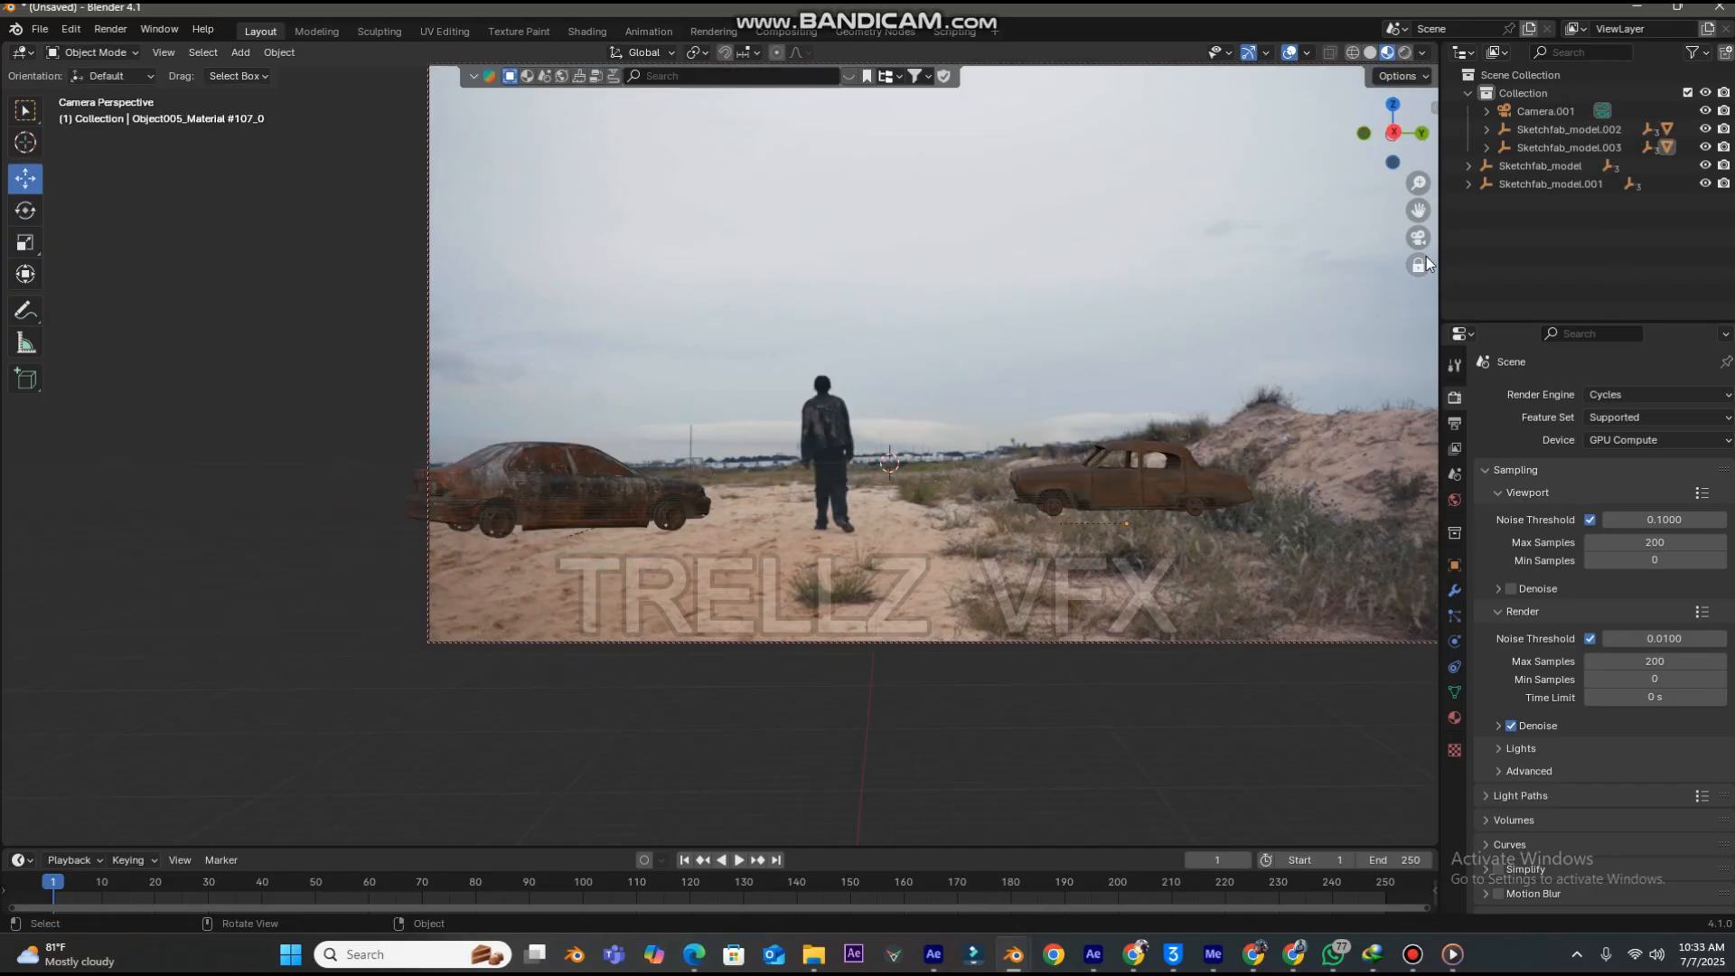
- Preview both cars over the footage in rendered shading and return to material preview
left_click_drag(1417, 213, 1290, 253)
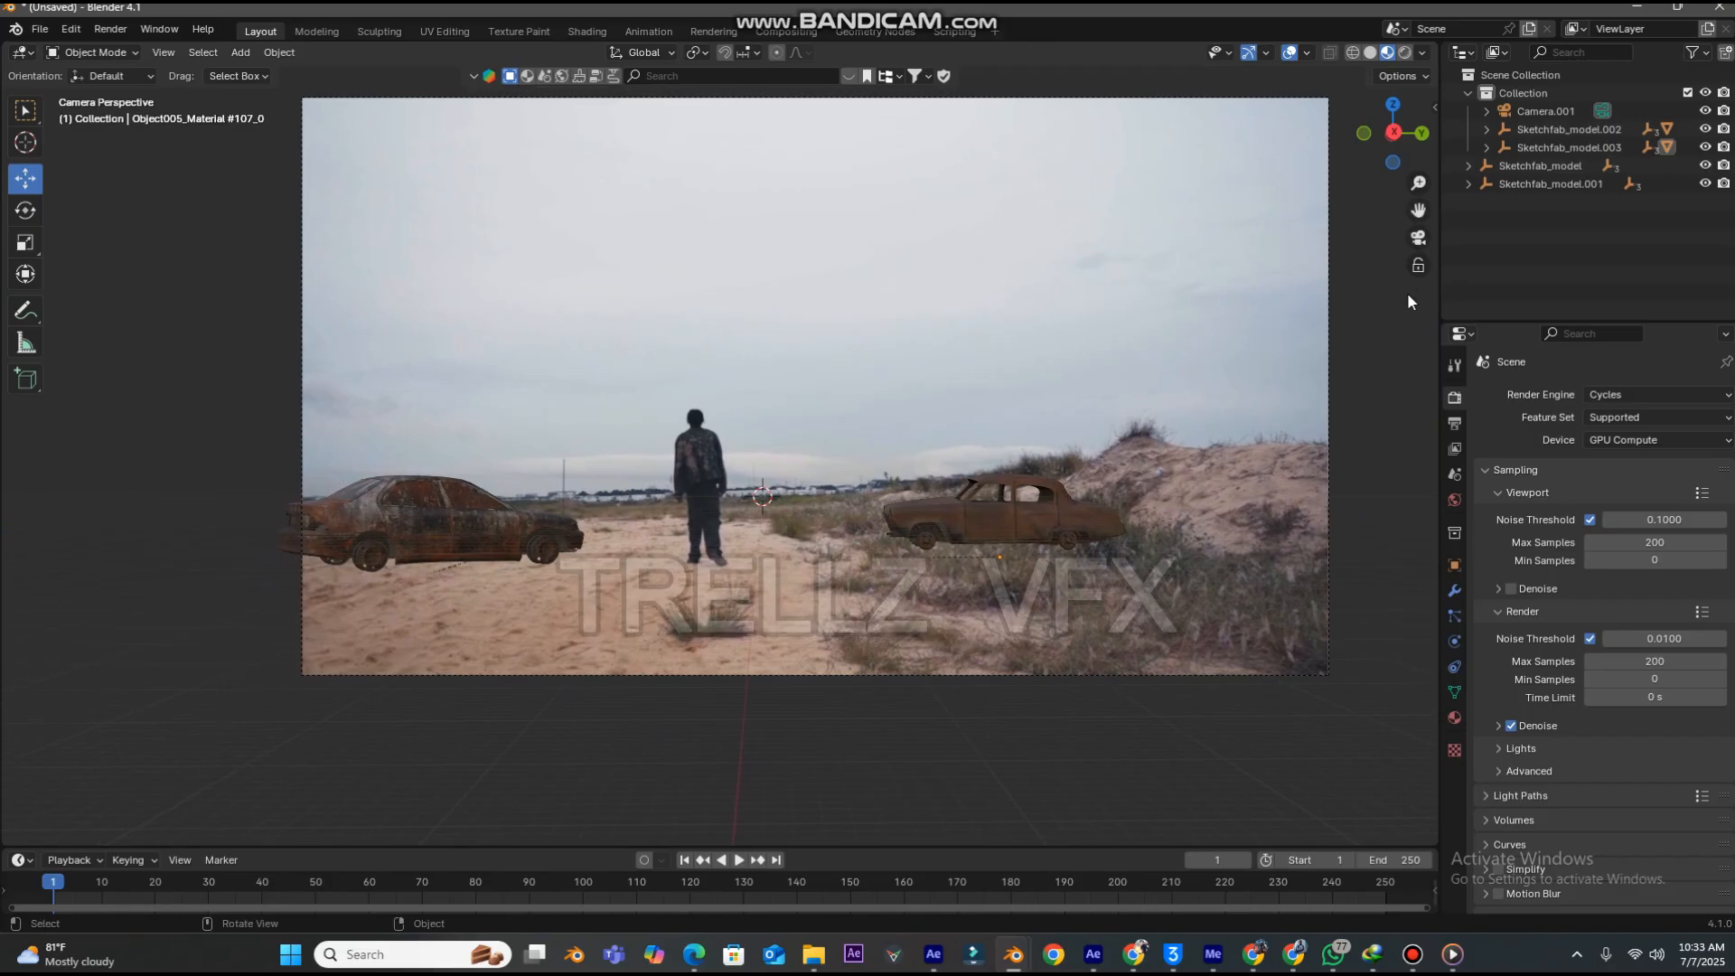
left_click(1013, 535)
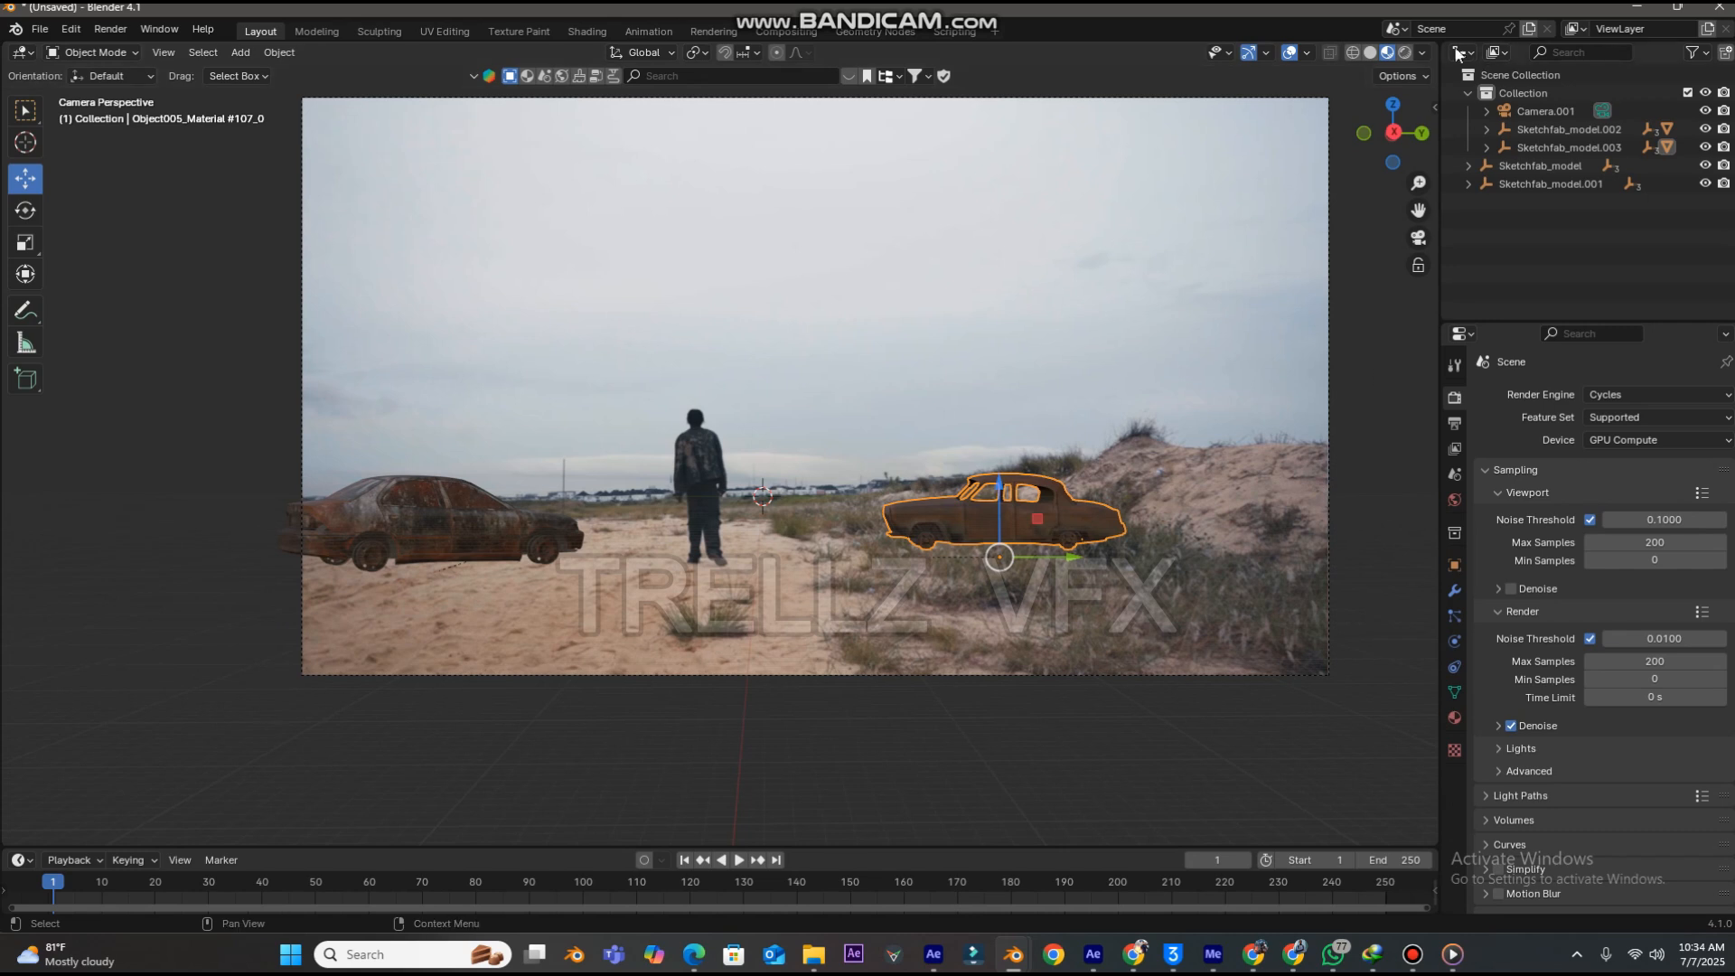
left_click(1405, 53)
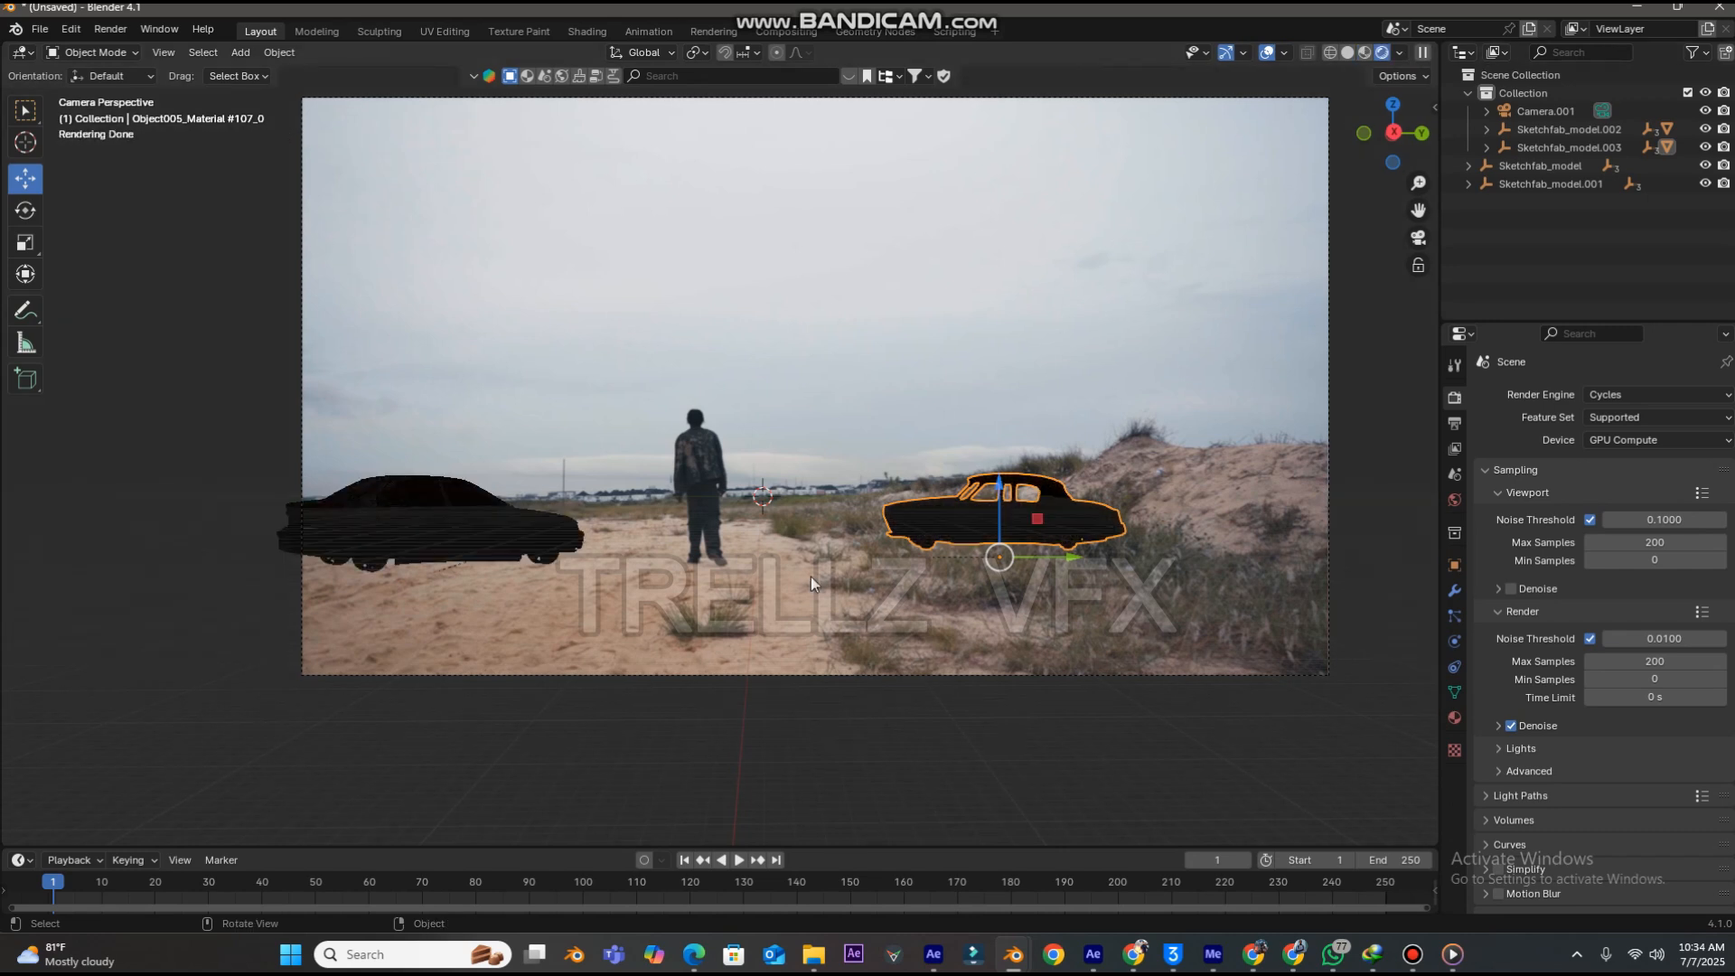
left_click(1364, 52)
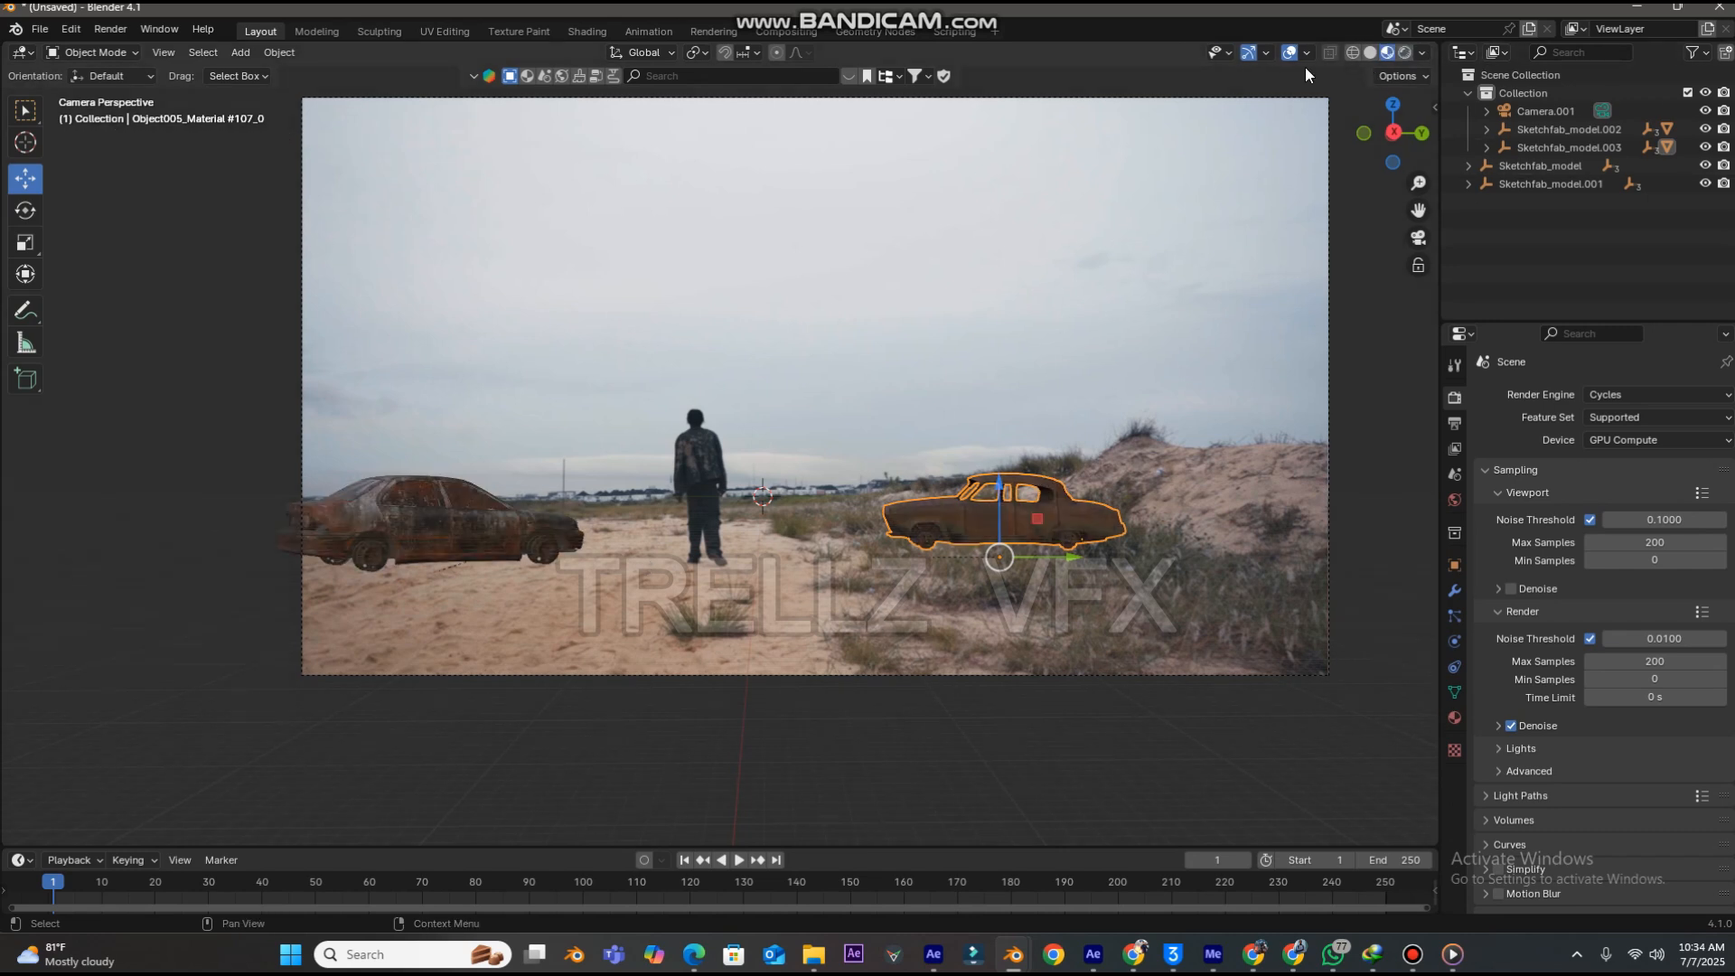
left_click(762, 555)
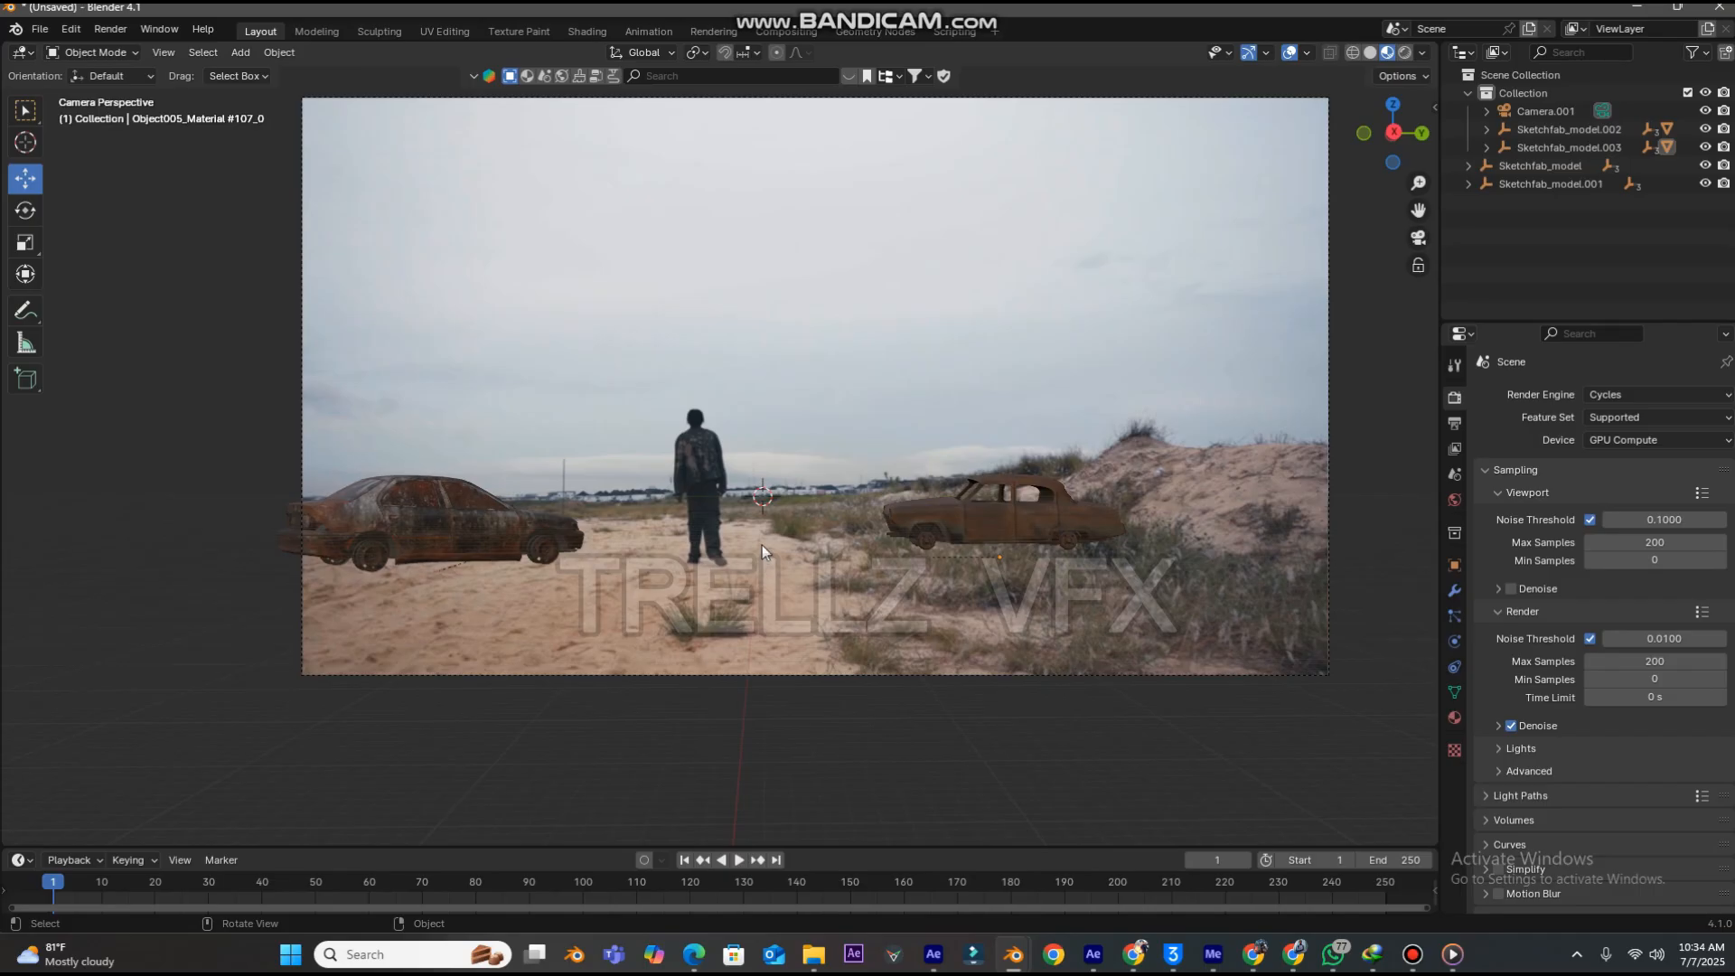
- Add a plane mesh between the two cars and scale it up about 90 times
key("shift+a")
mouse_move(706, 278)
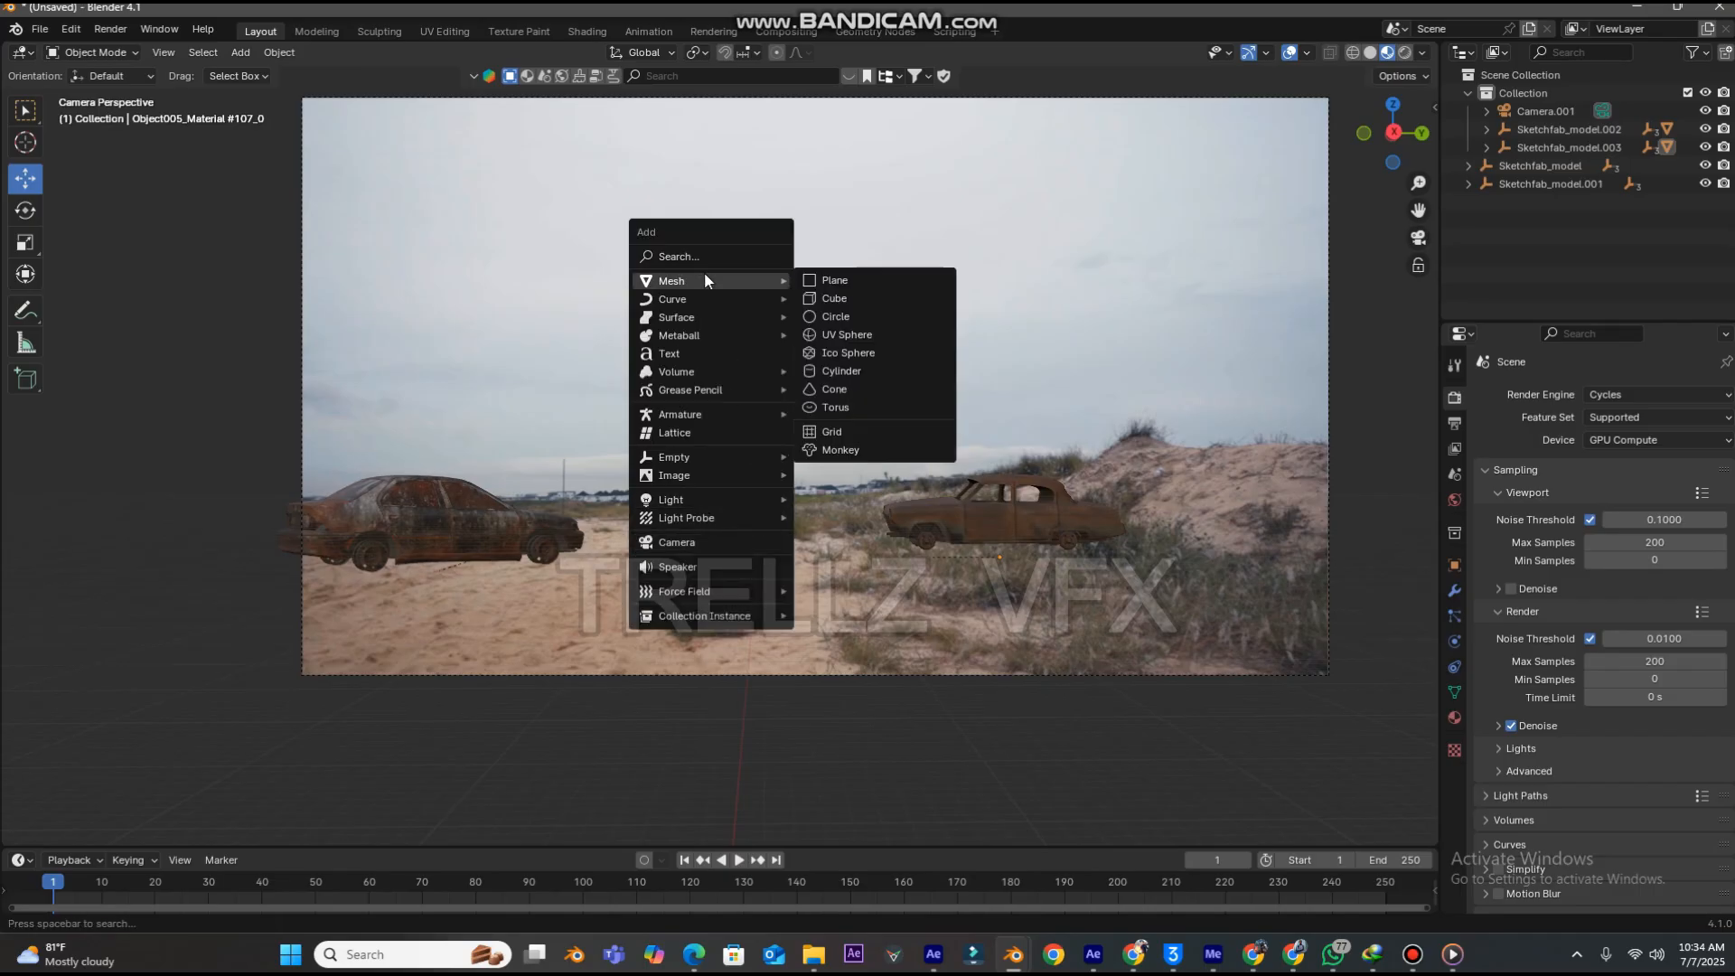
left_click(835, 282)
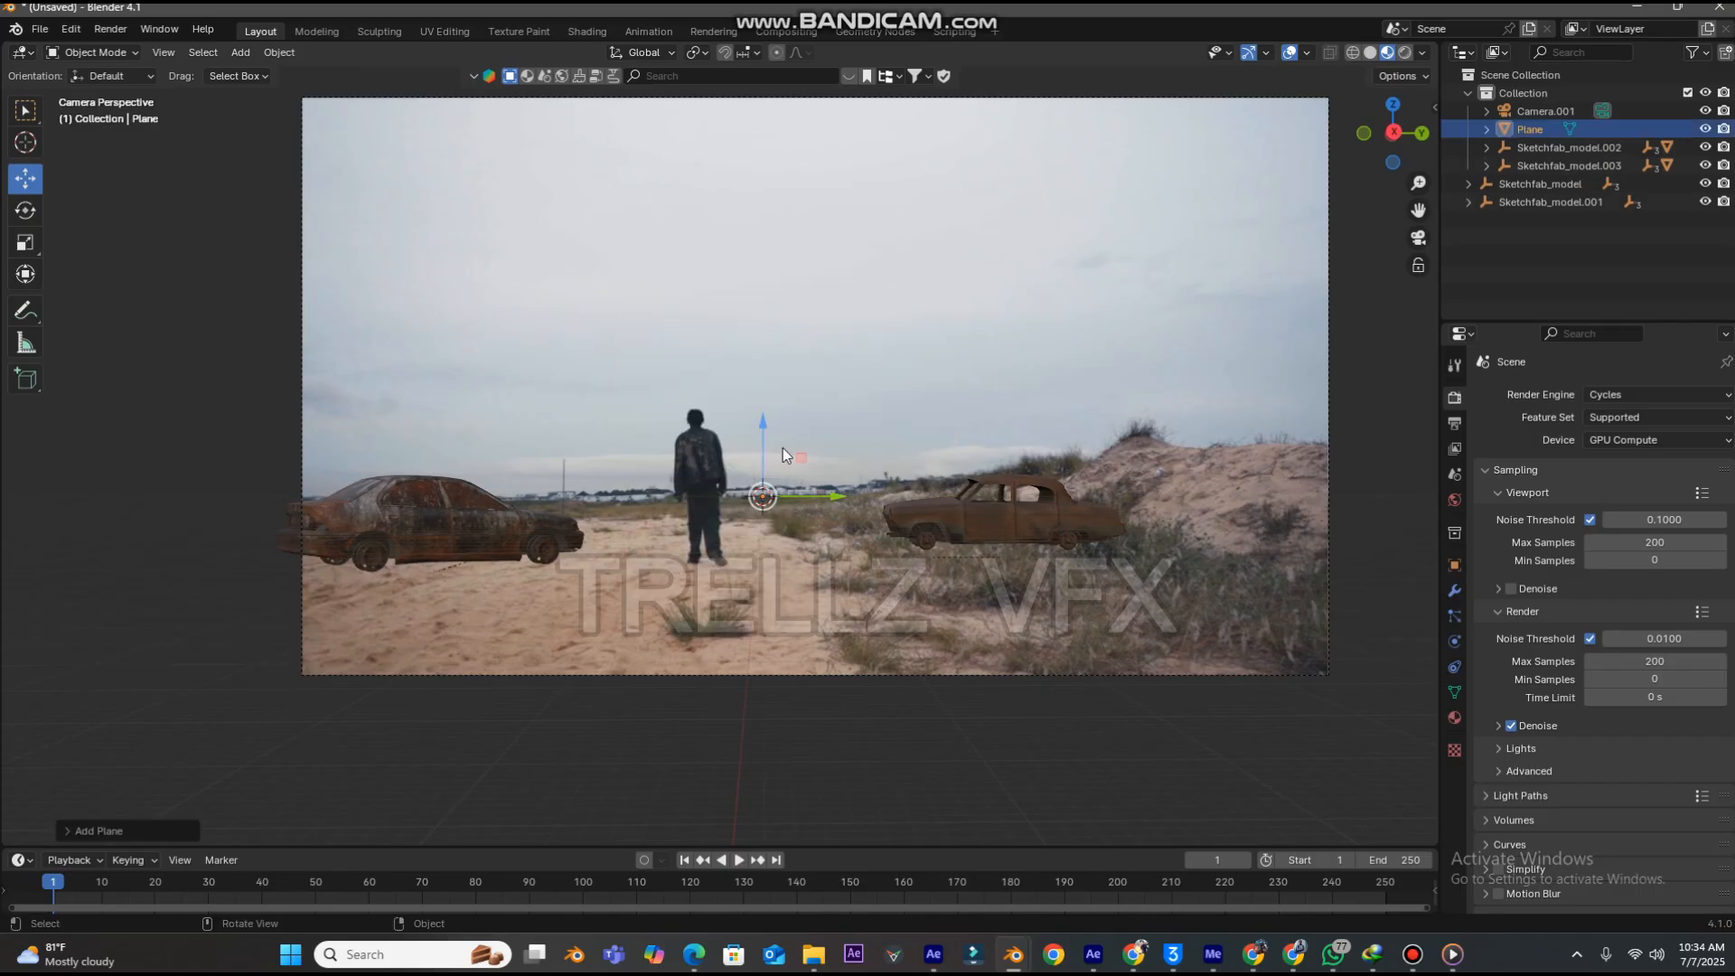
key("s")
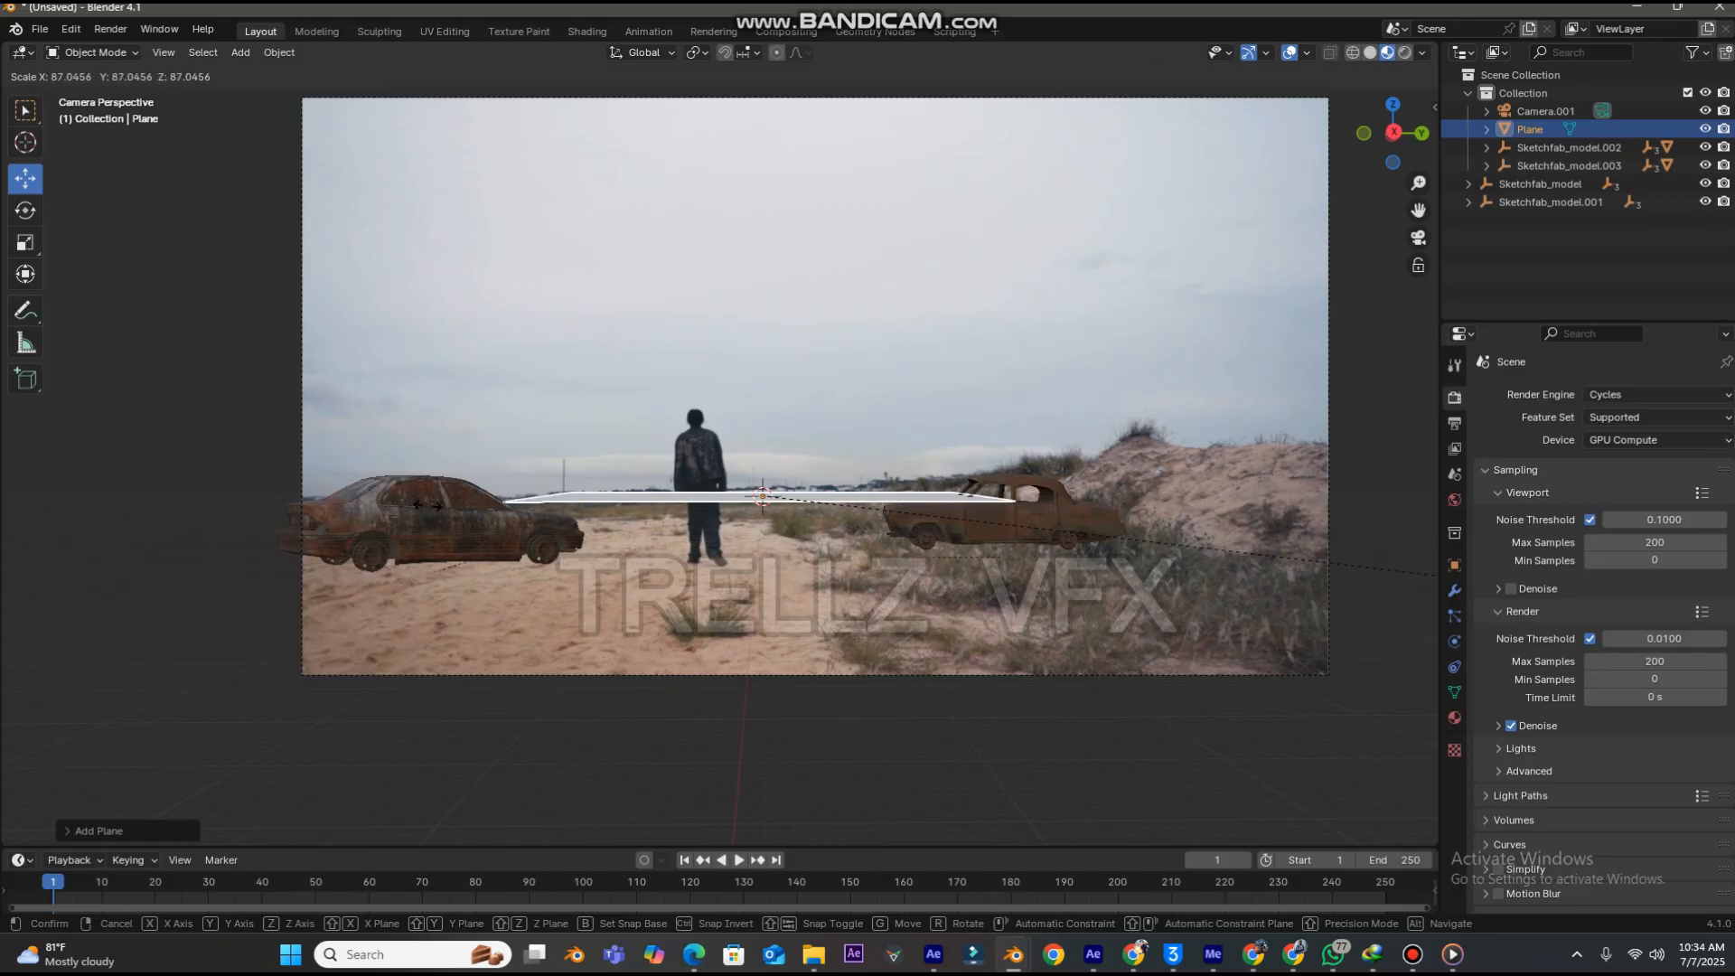
left_click(1310, 813)
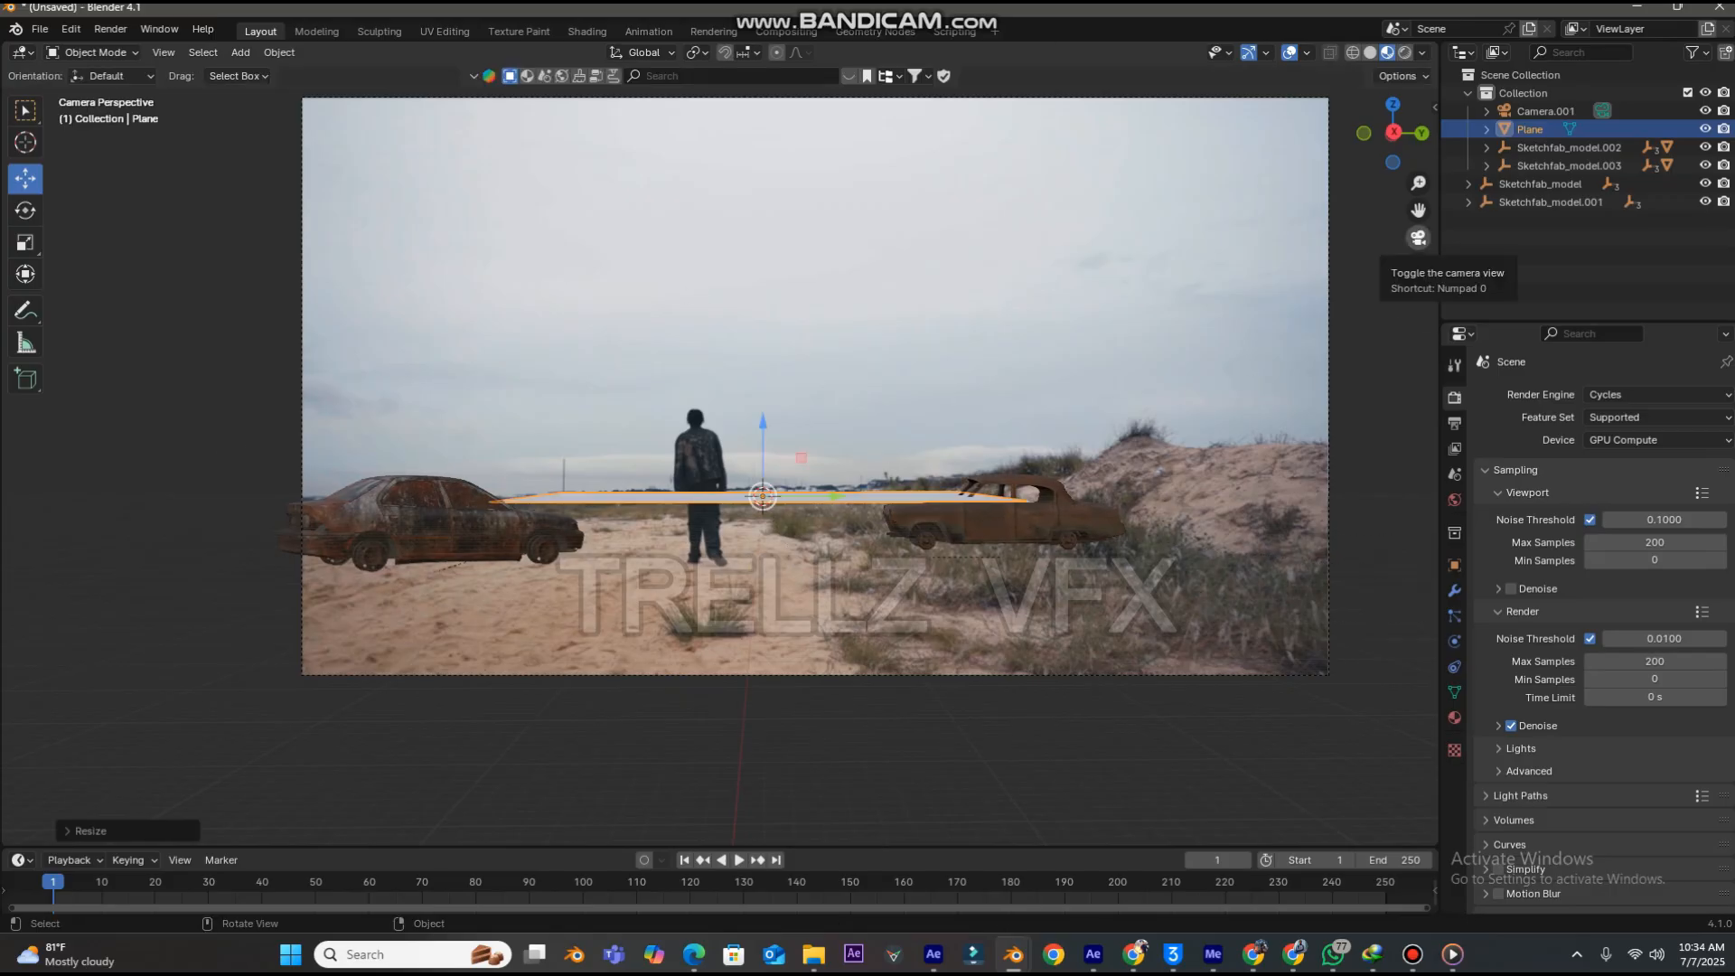
- Lower the plane to the level of the cars' wheels and scale it up about 8.6 times as a ground surface
left_click(1418, 238)
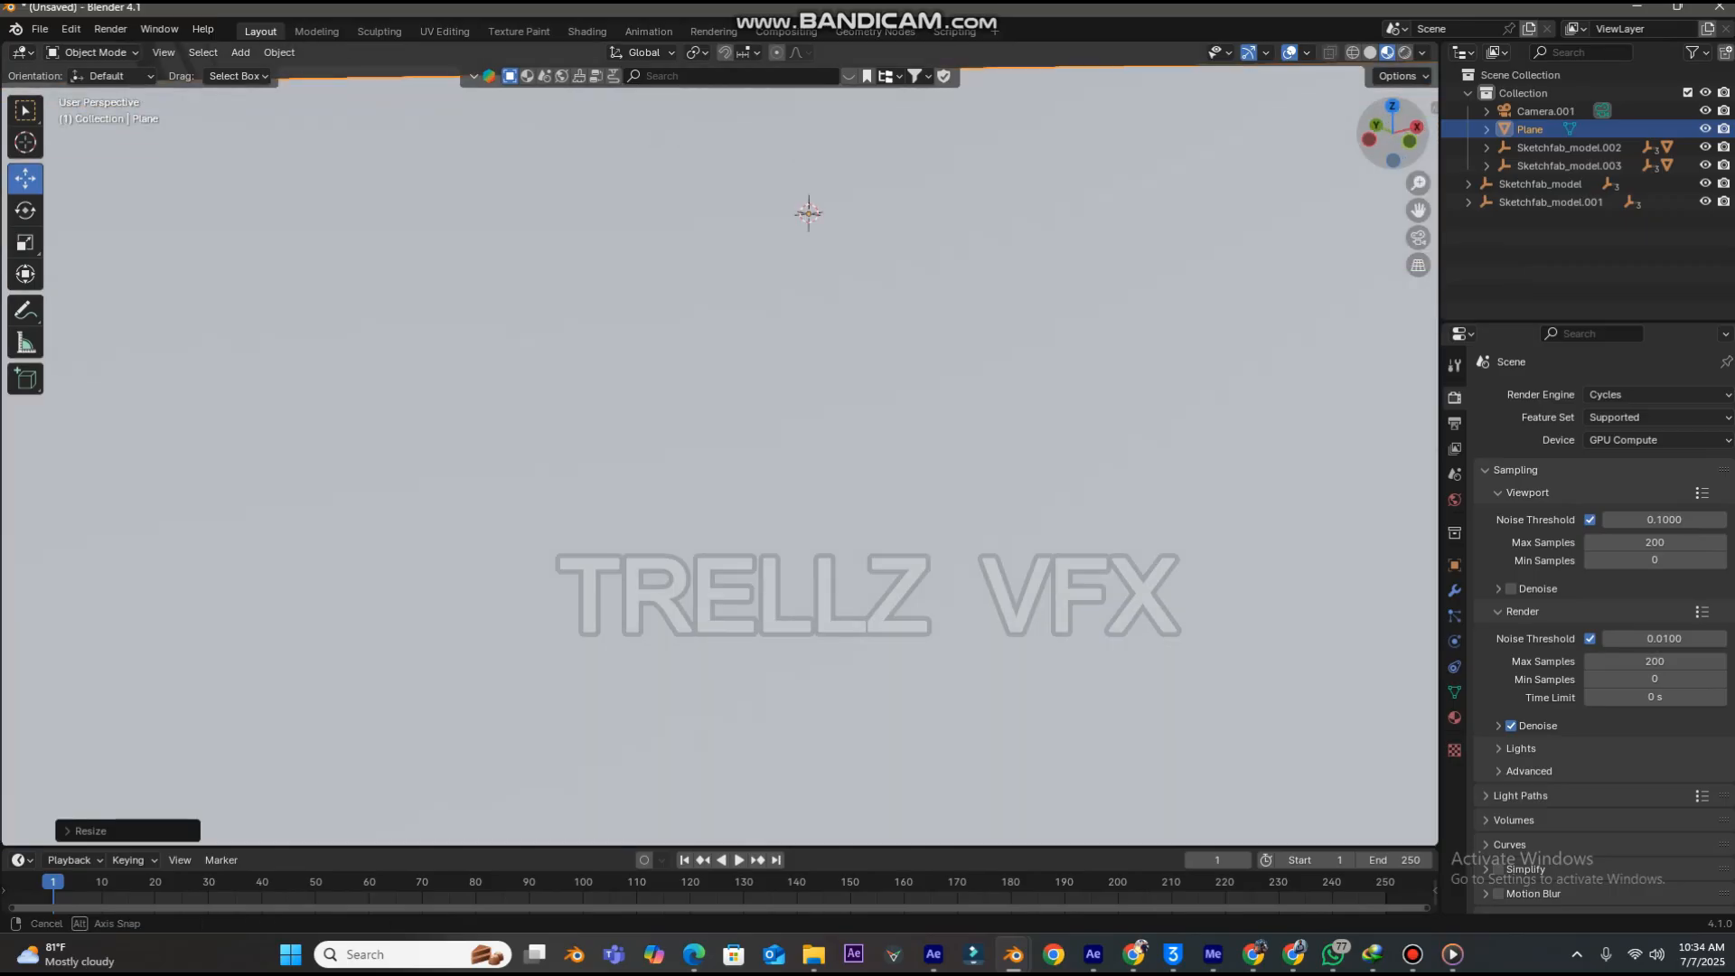
middle_click_drag(989, 374, 734, 444)
scroll(734, 444, "down", 5)
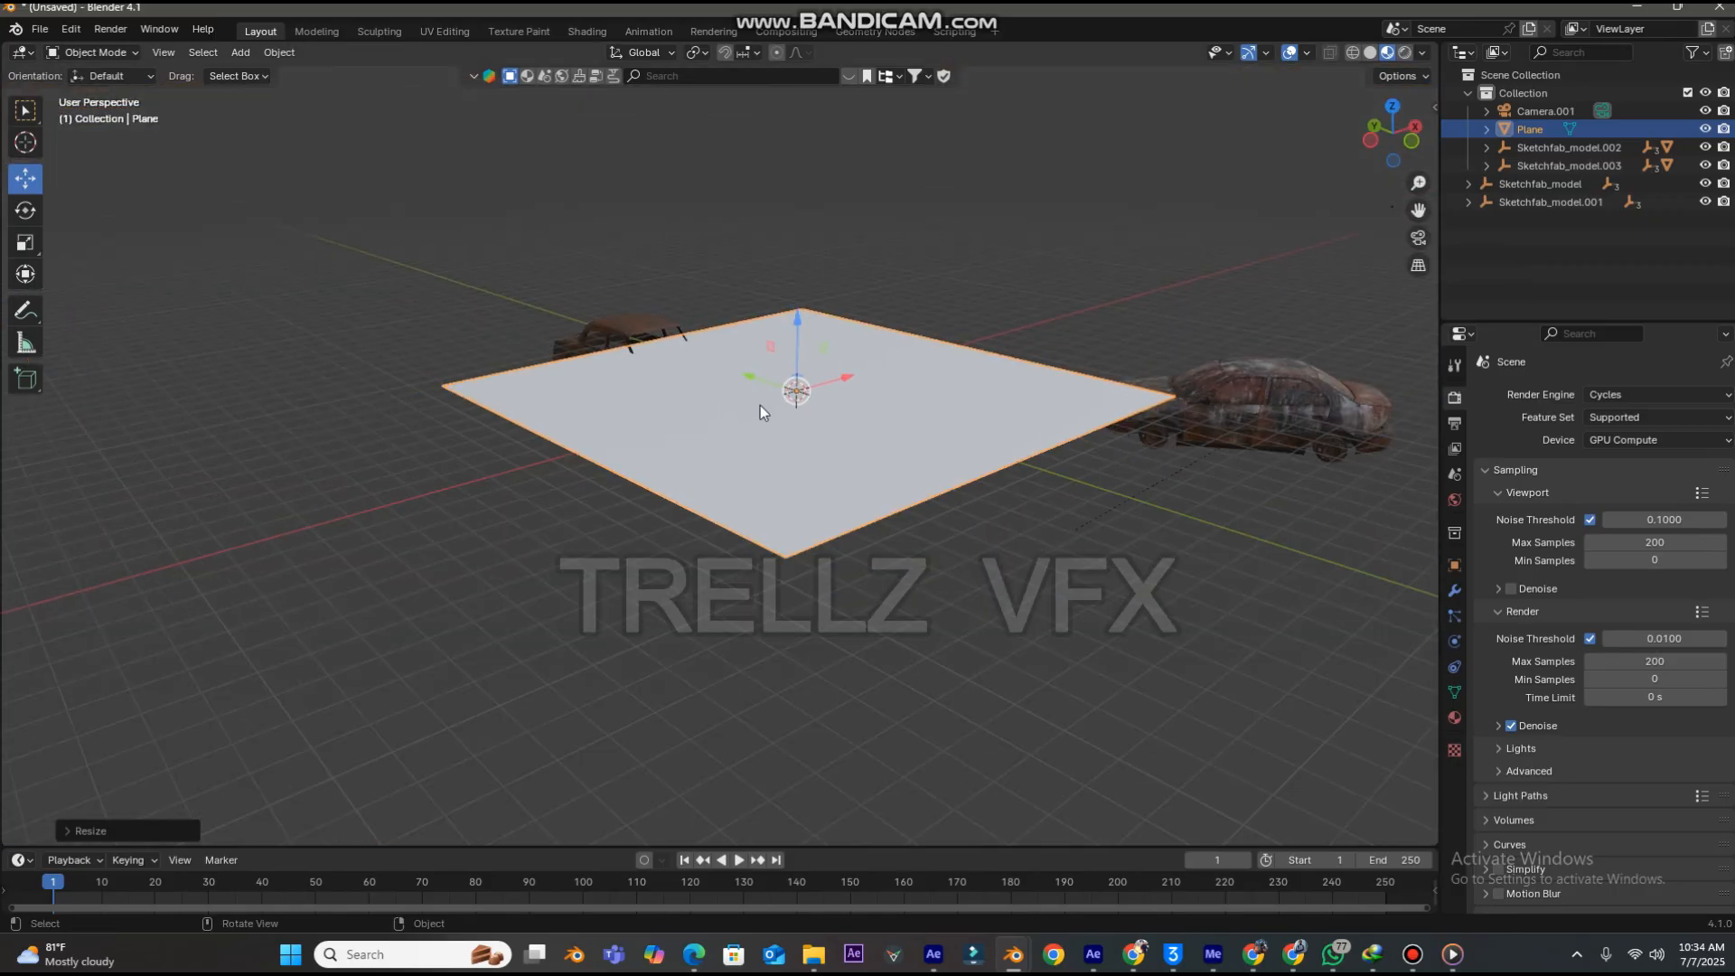
left_click_drag(1370, 129, 1397, 144)
left_click(1397, 142)
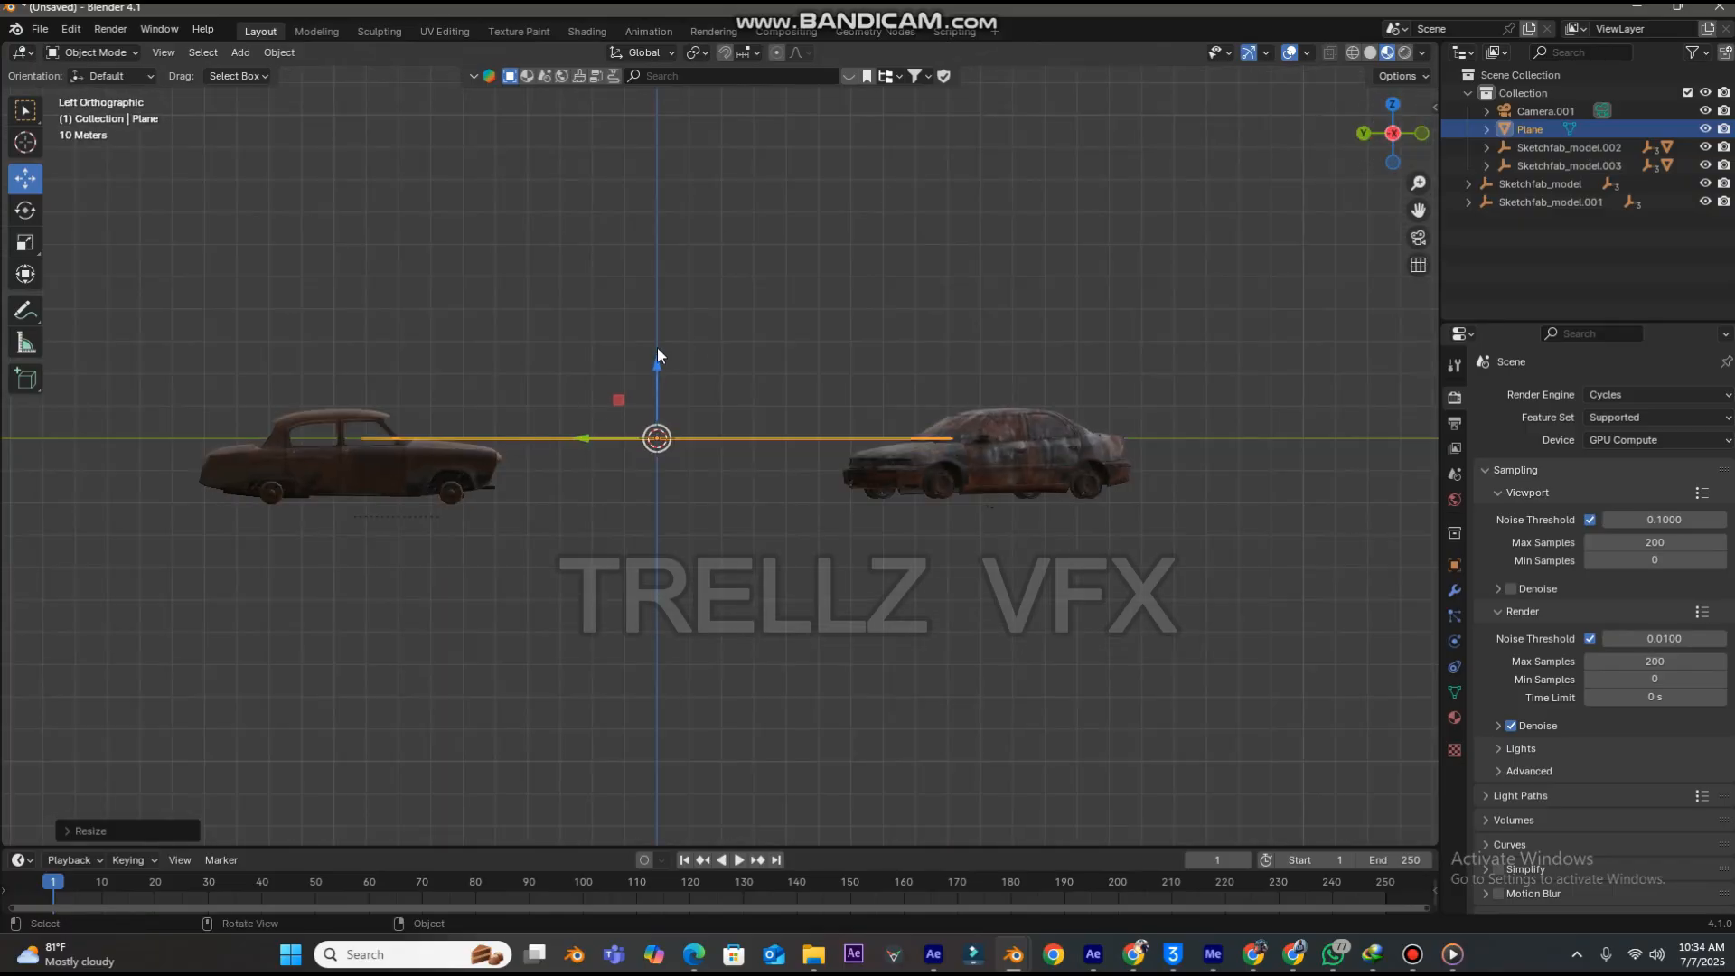
left_click_drag(655, 365, 670, 425)
key("s")
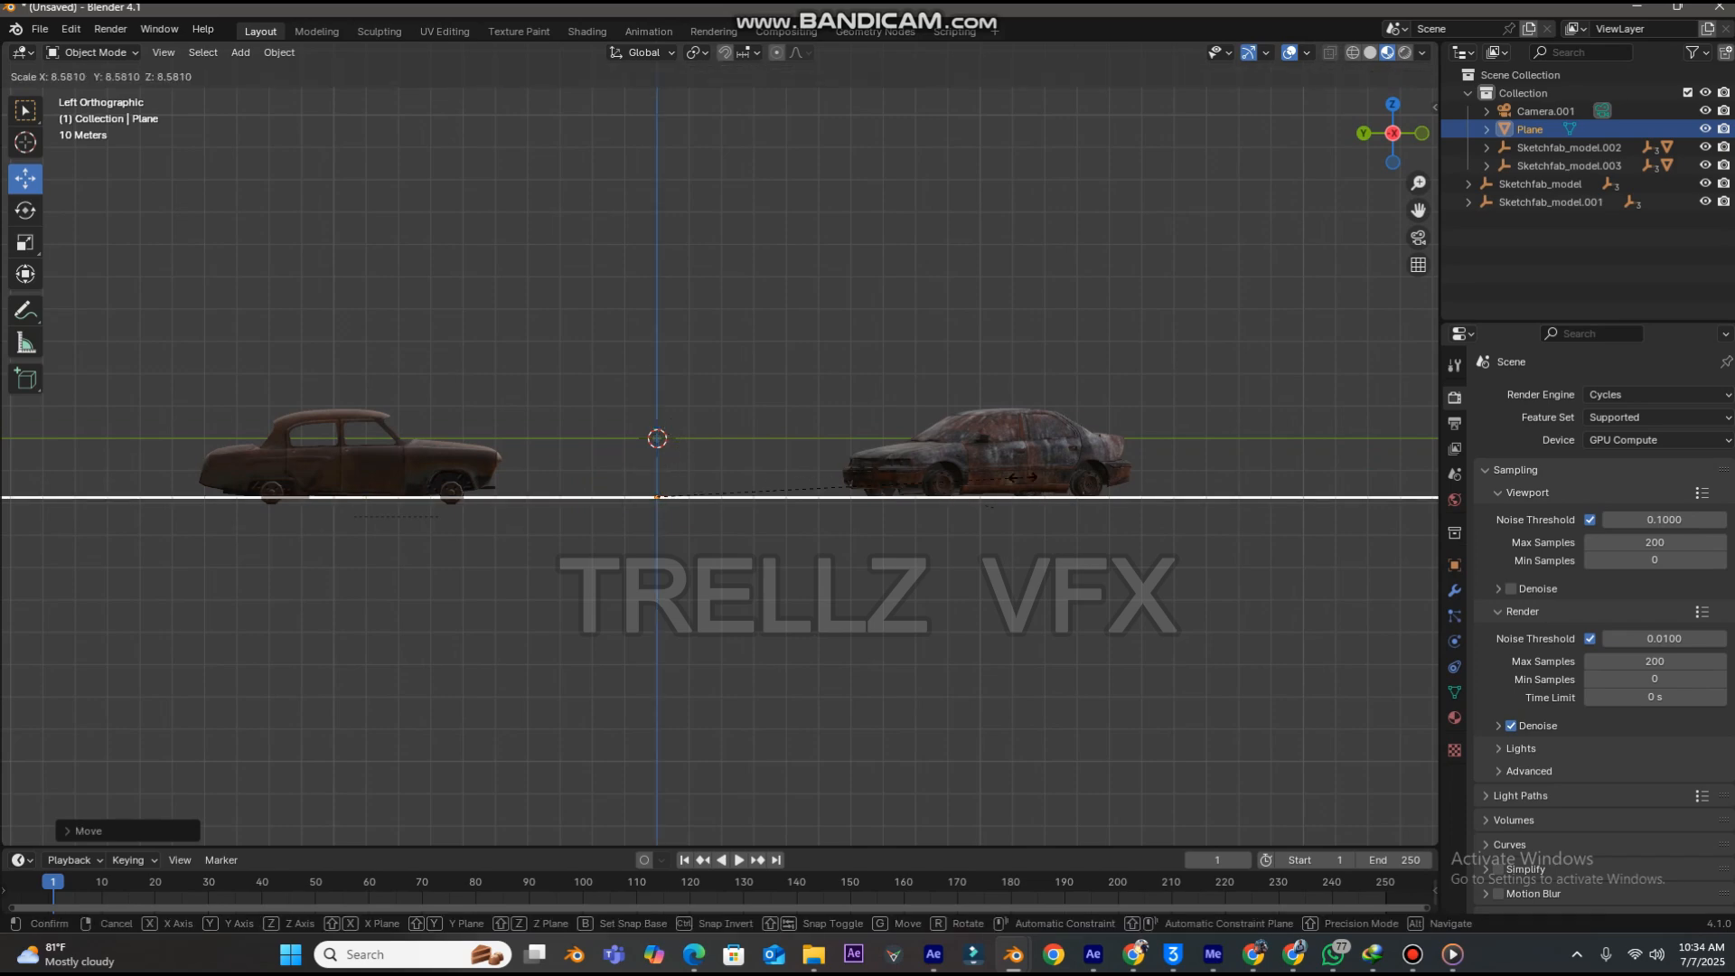
left_click(1021, 477)
- Examine how the ground plane meets both cars in perspective and through the camera in rendered shading
left_click_drag(1367, 135, 1179, 263)
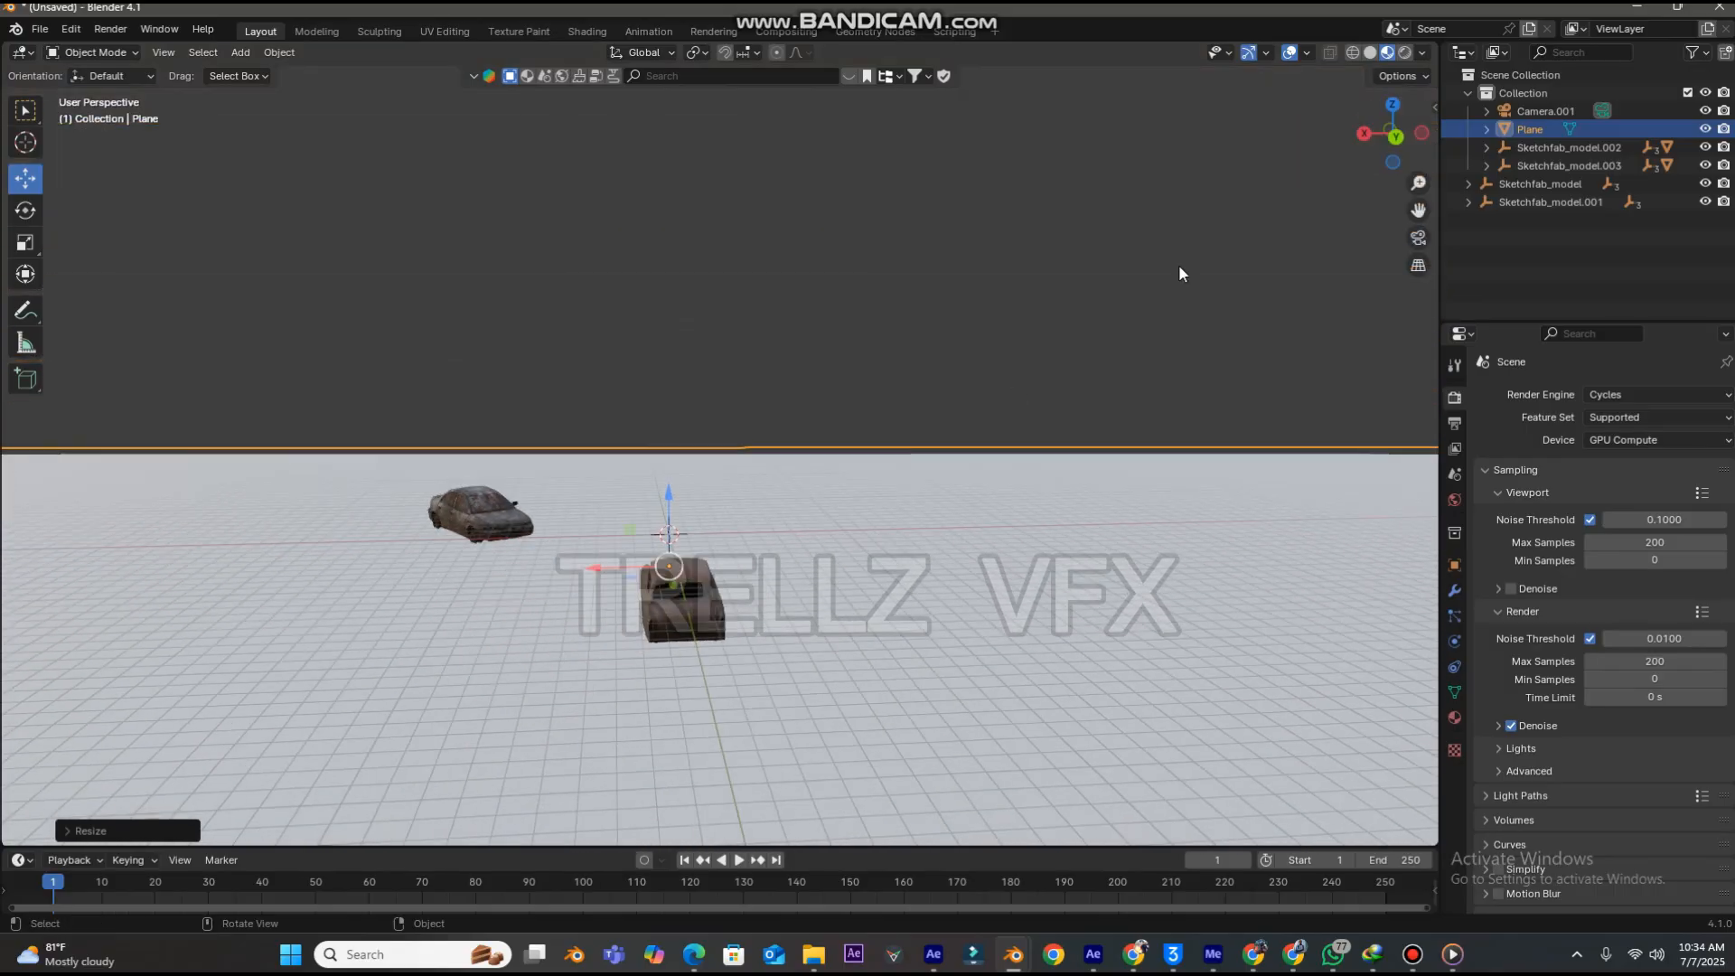
left_click(1418, 238)
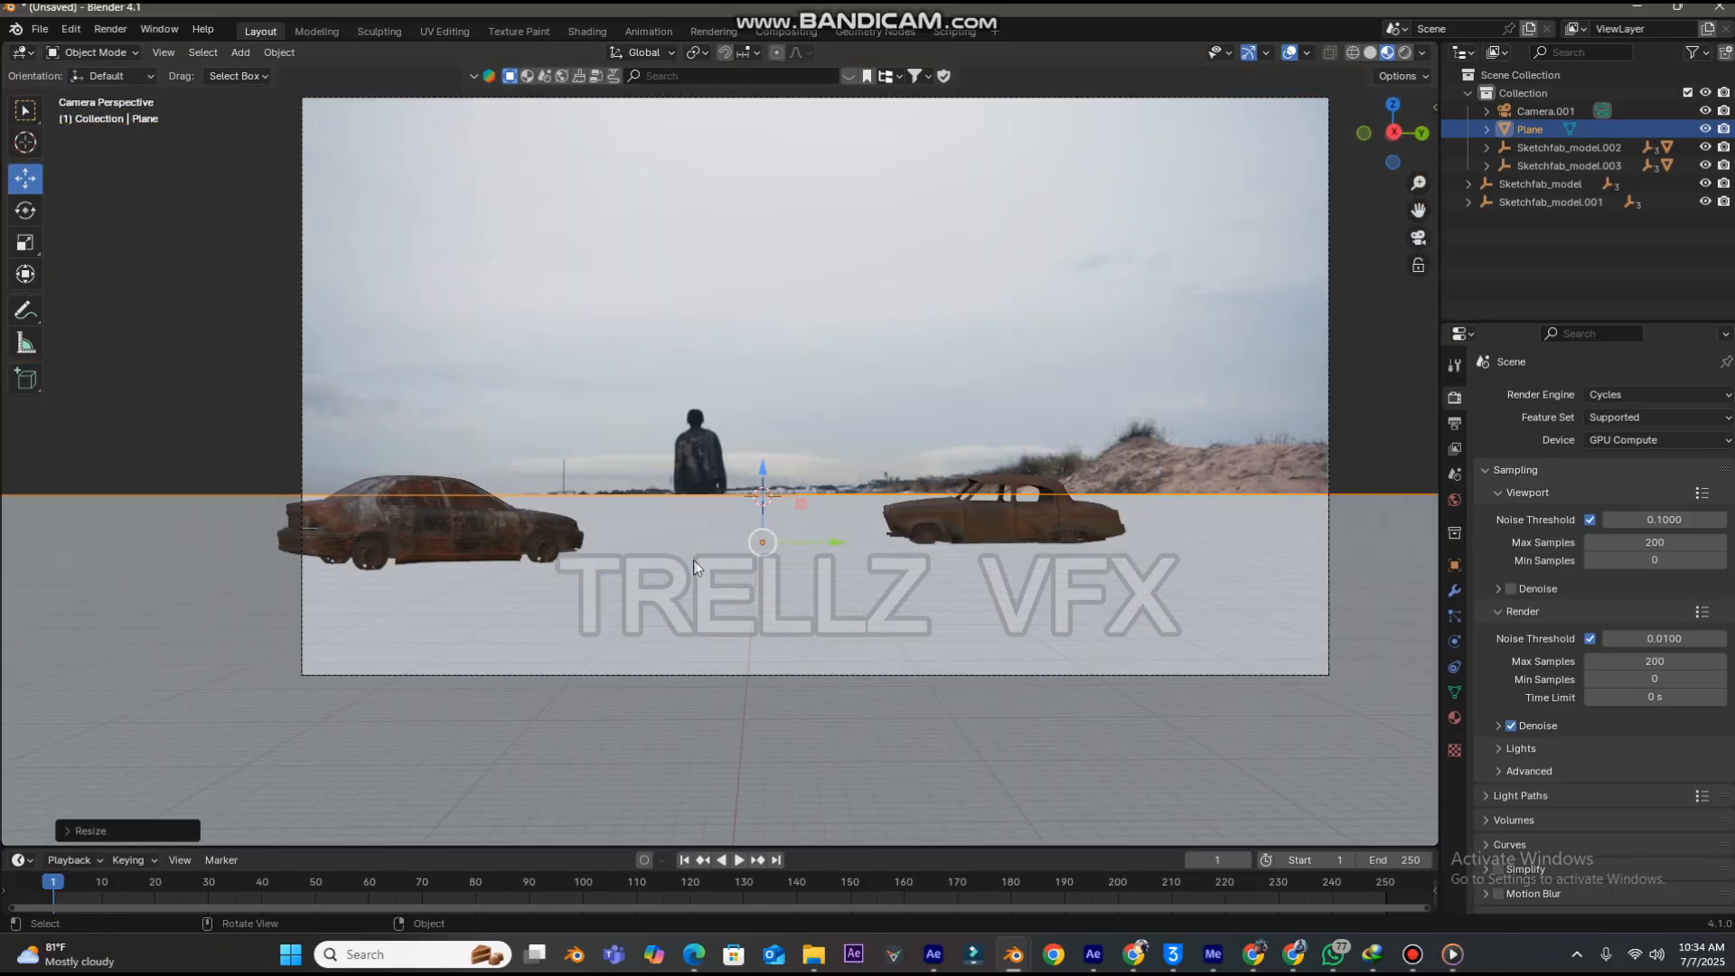
left_click(1404, 53)
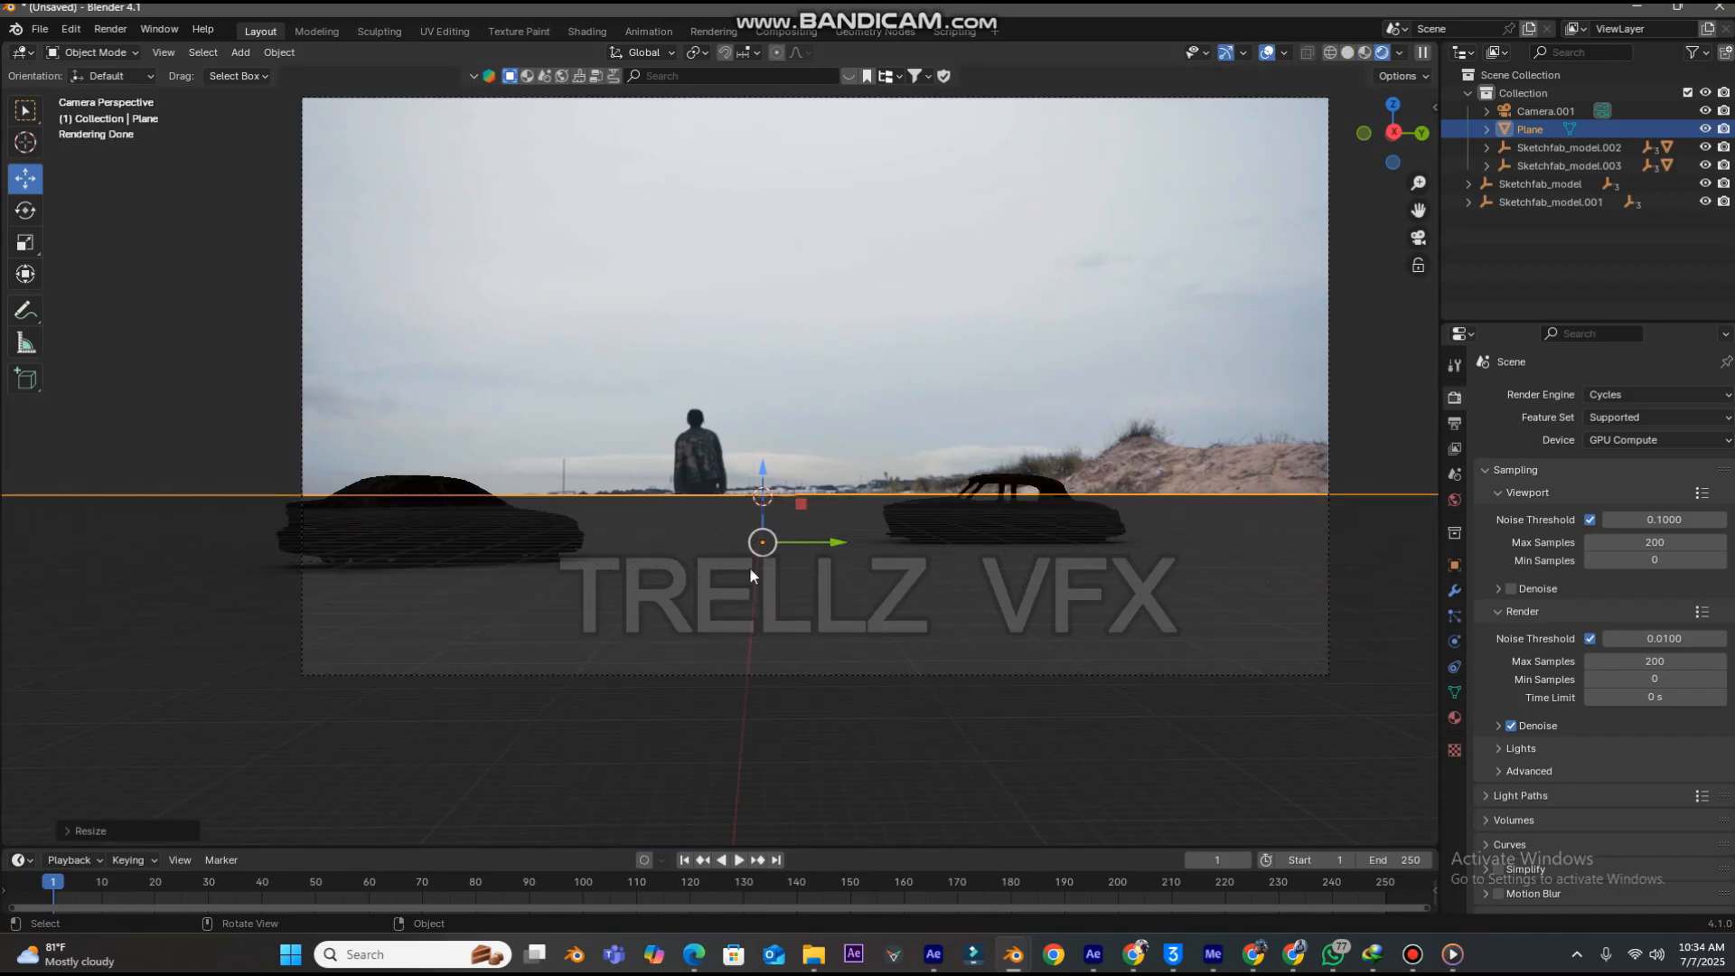
scroll(945, 630, "up", 7)
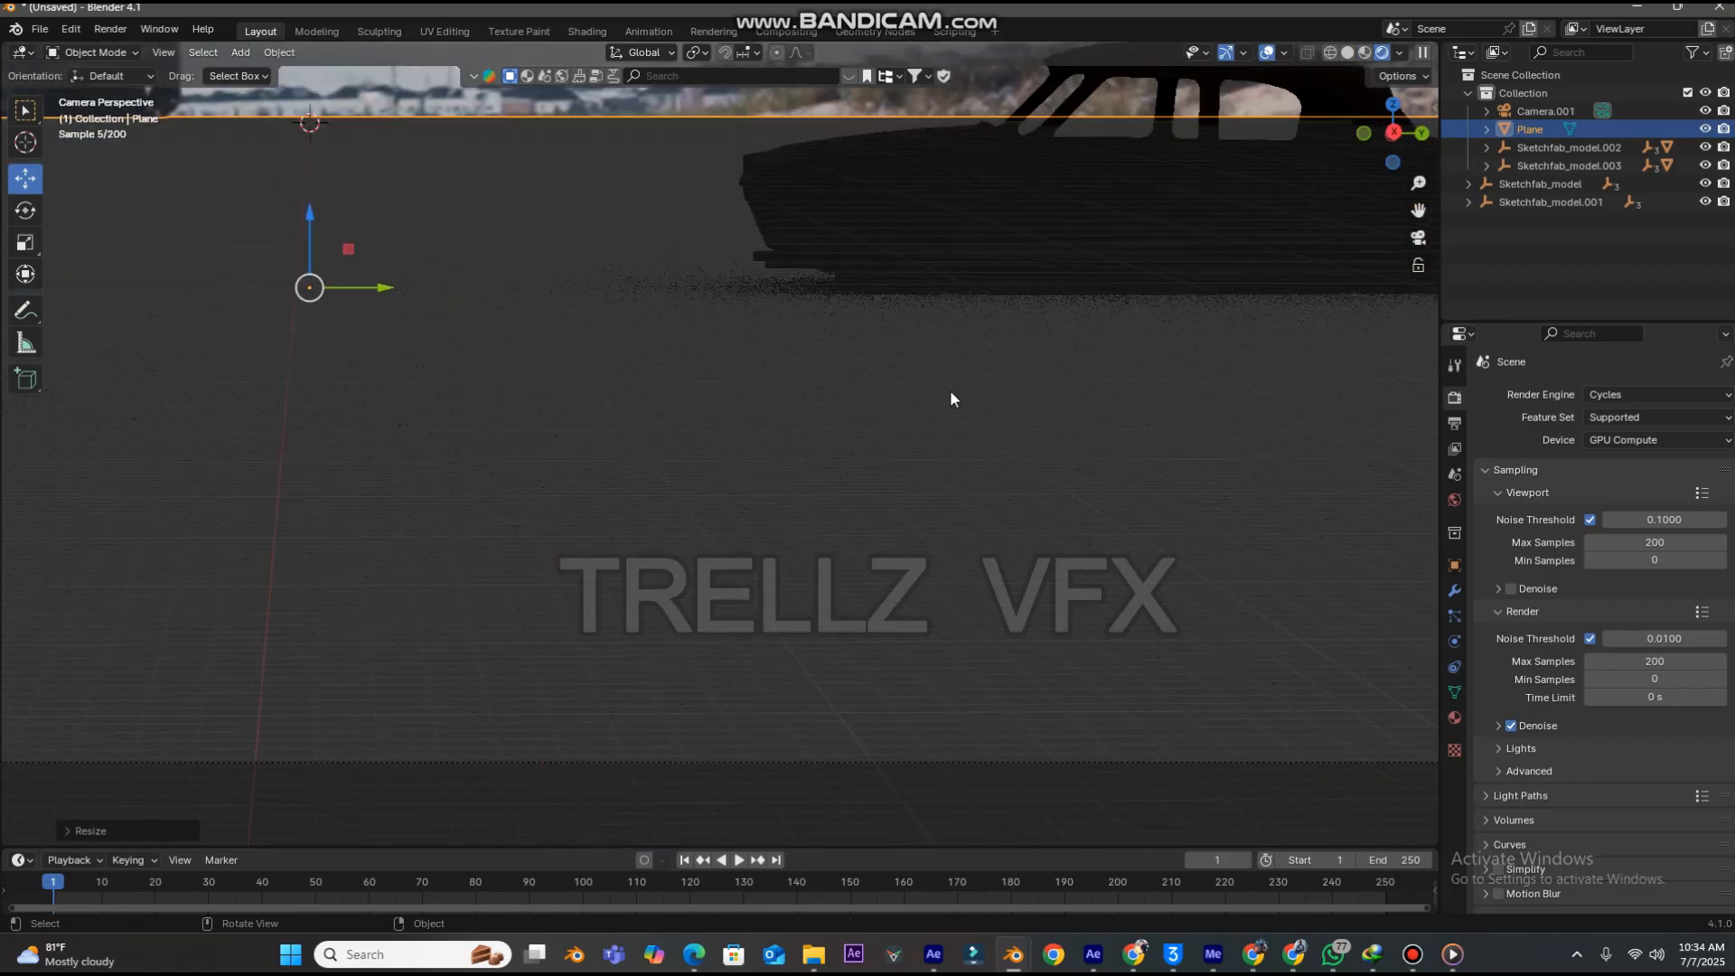
scroll(702, 345, "down", 7)
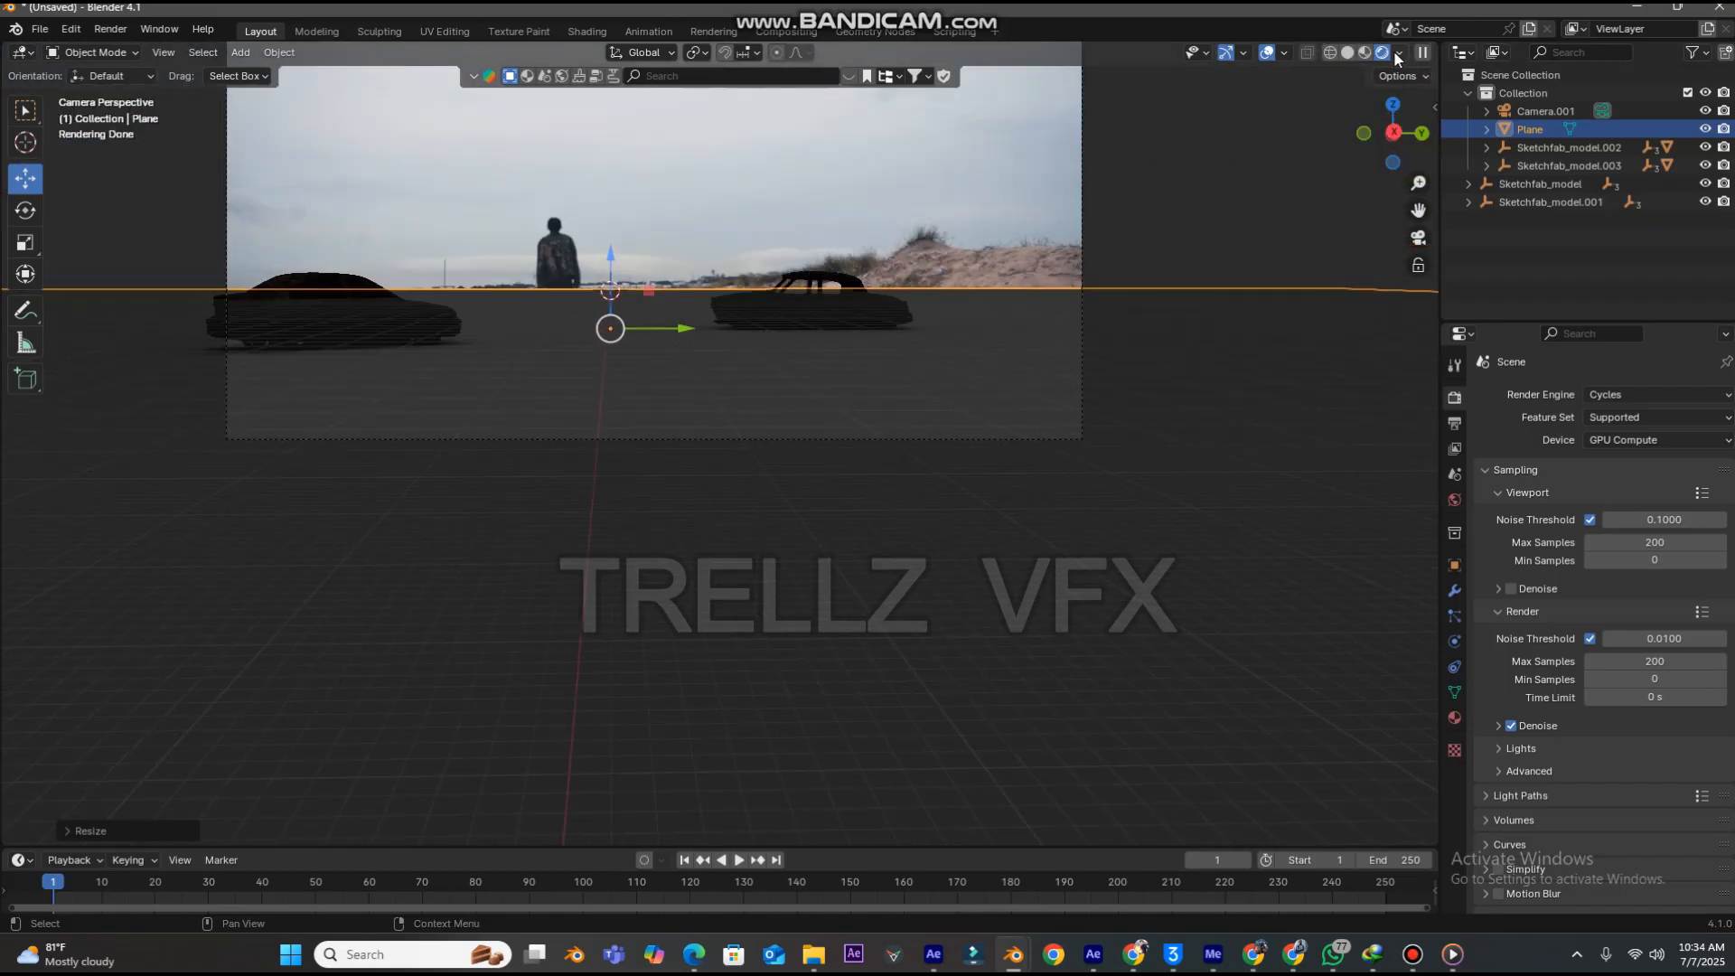
- Make the ground plane a shadow catcher
mouse_move(1415, 213)
left_mouse_down()
mouse_move(1536, 417)
mouse_move(1569, 420)
left_mouse_up()
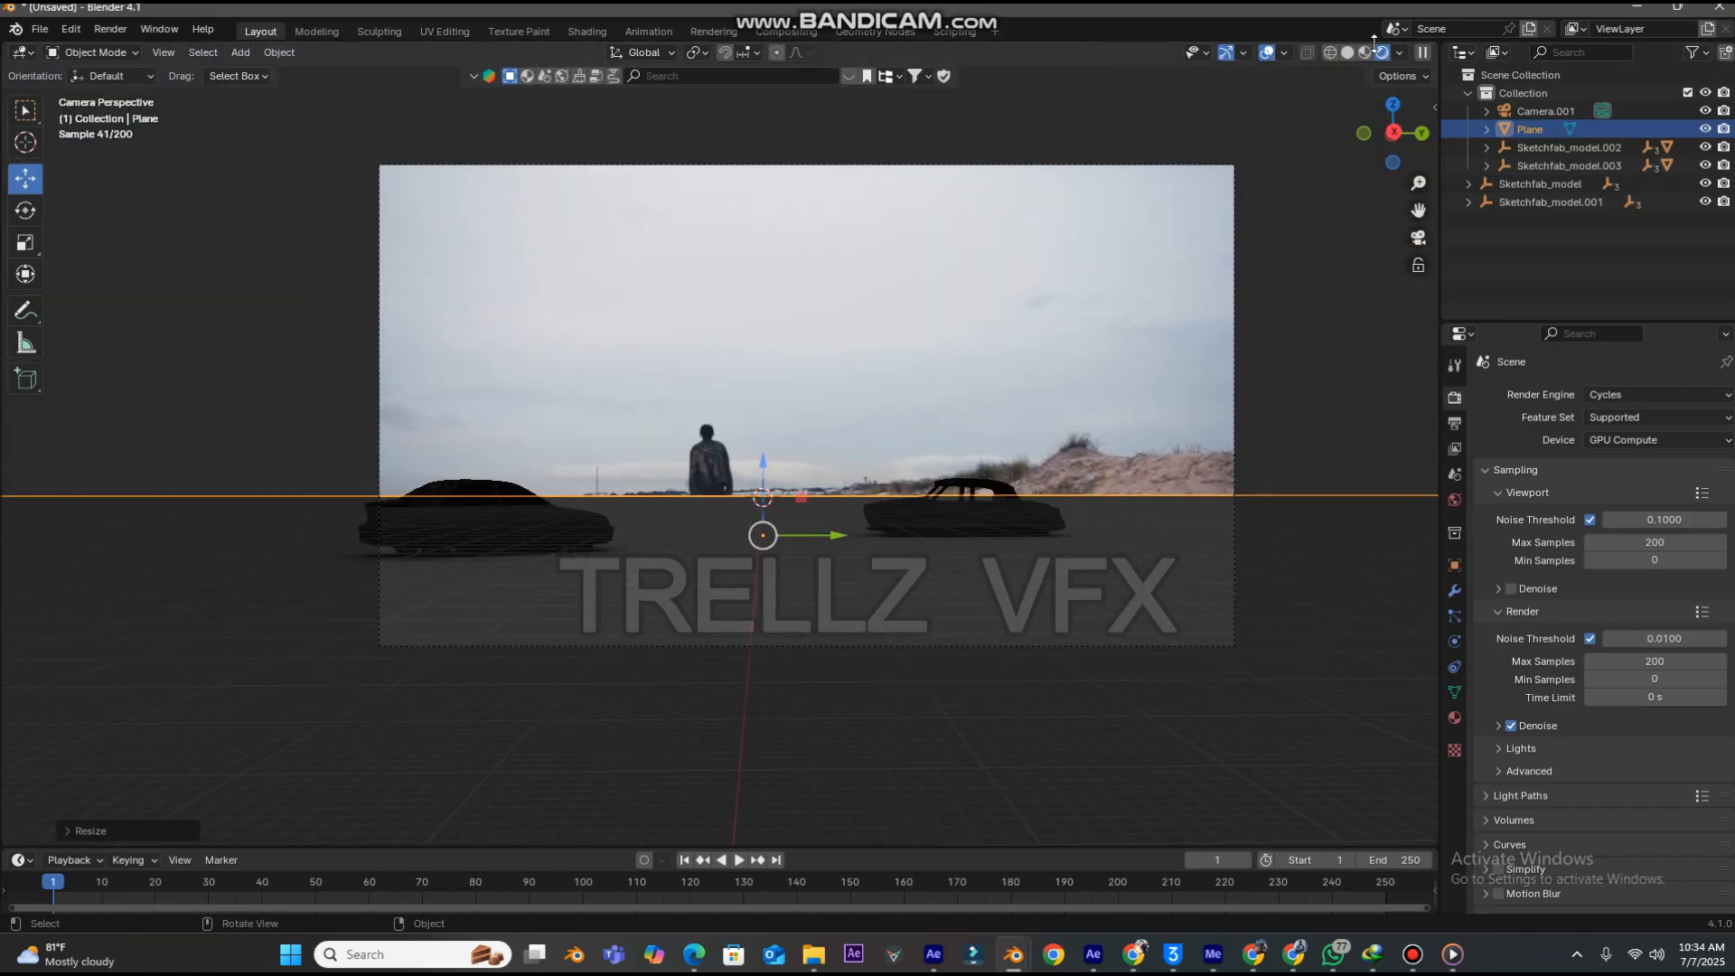
left_click(1365, 52)
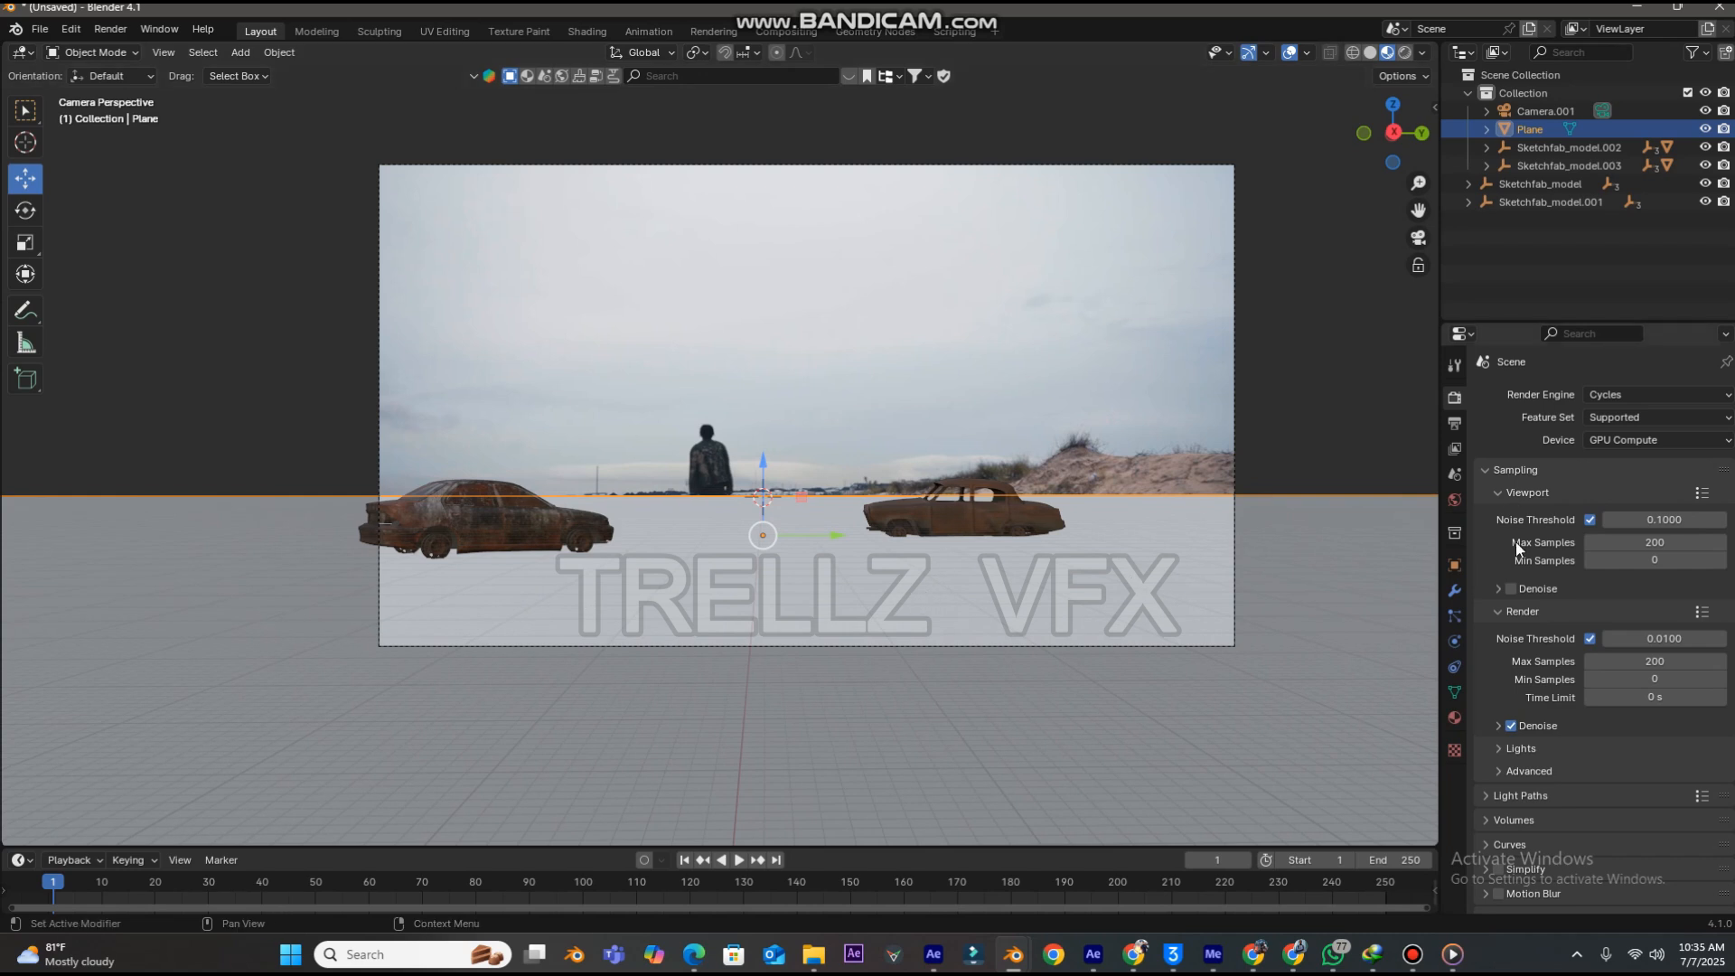
left_click(1455, 565)
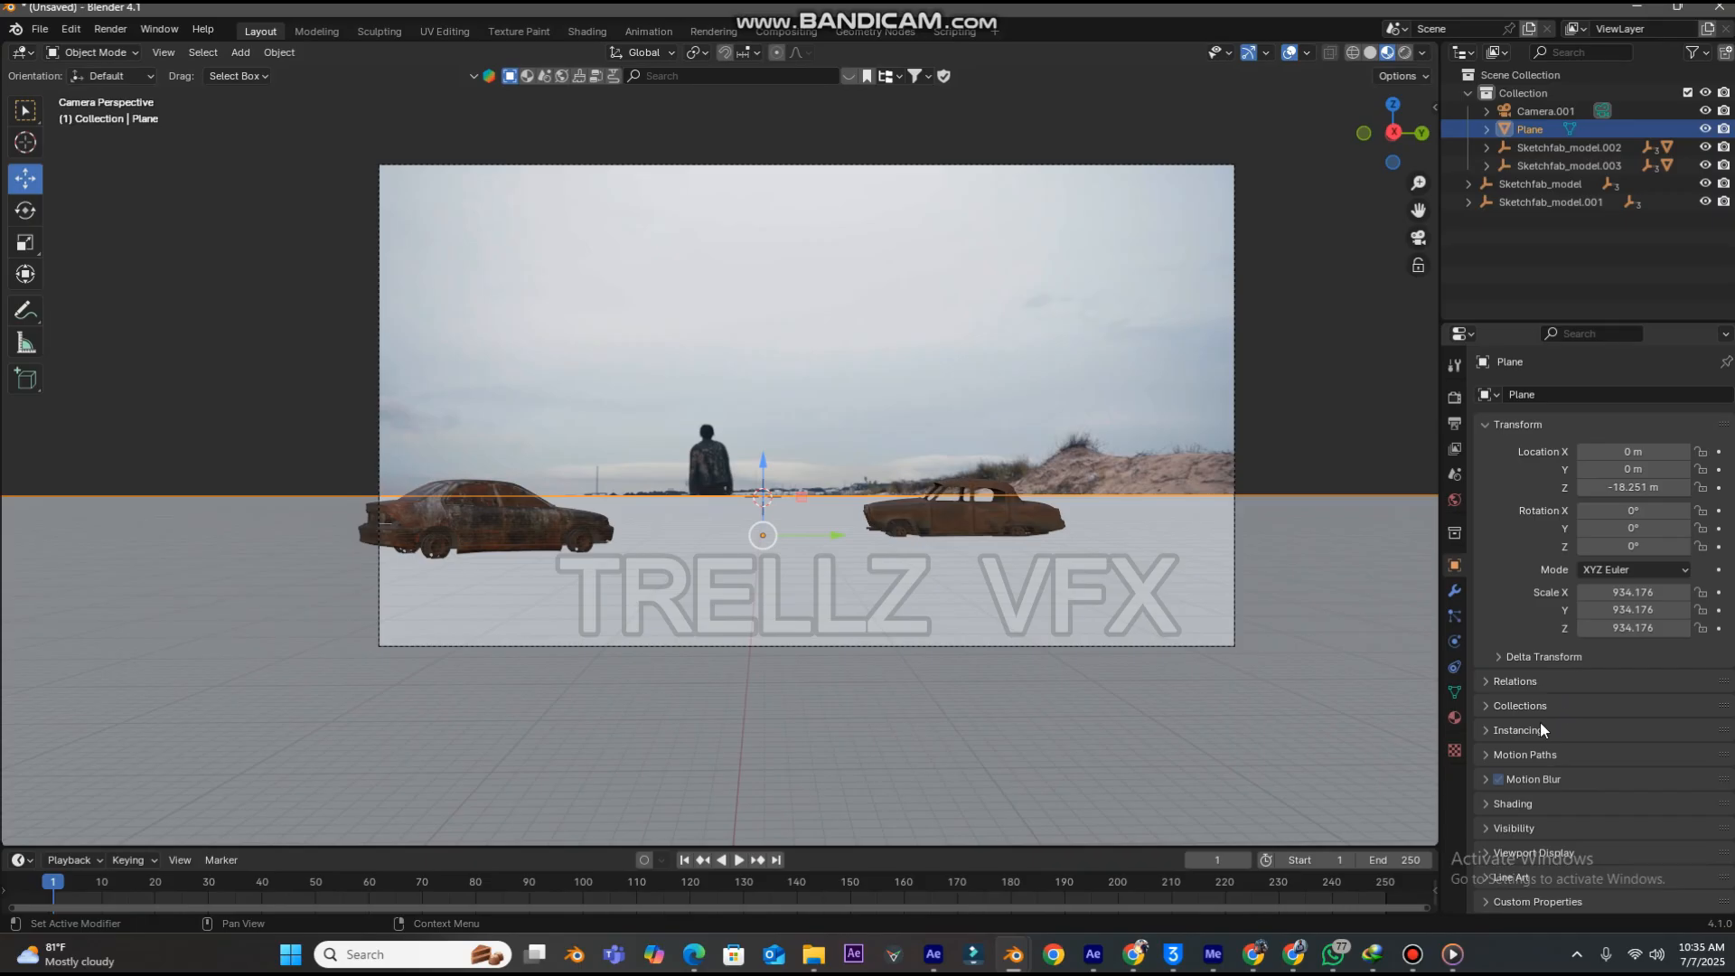
left_click(1482, 829)
middle_click_drag(1485, 826, 1630, 475)
left_click(1581, 571)
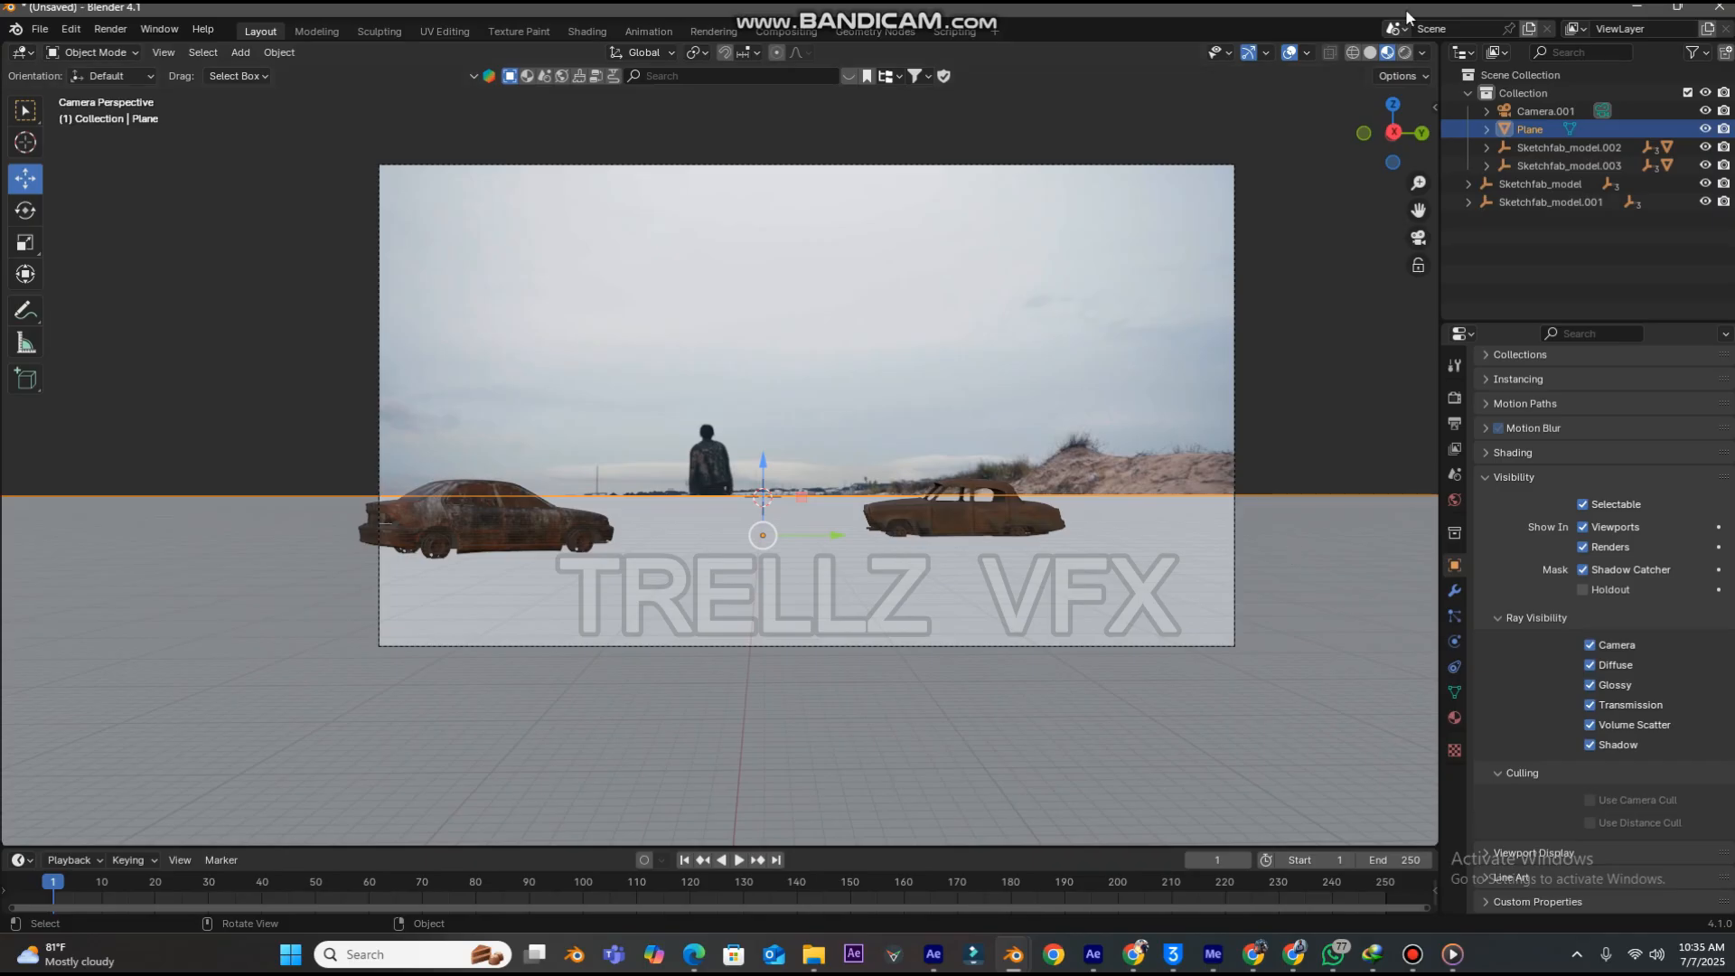
- Switch the viewport to rendered shading and make the Cycles film background transparent
left_click(1406, 53)
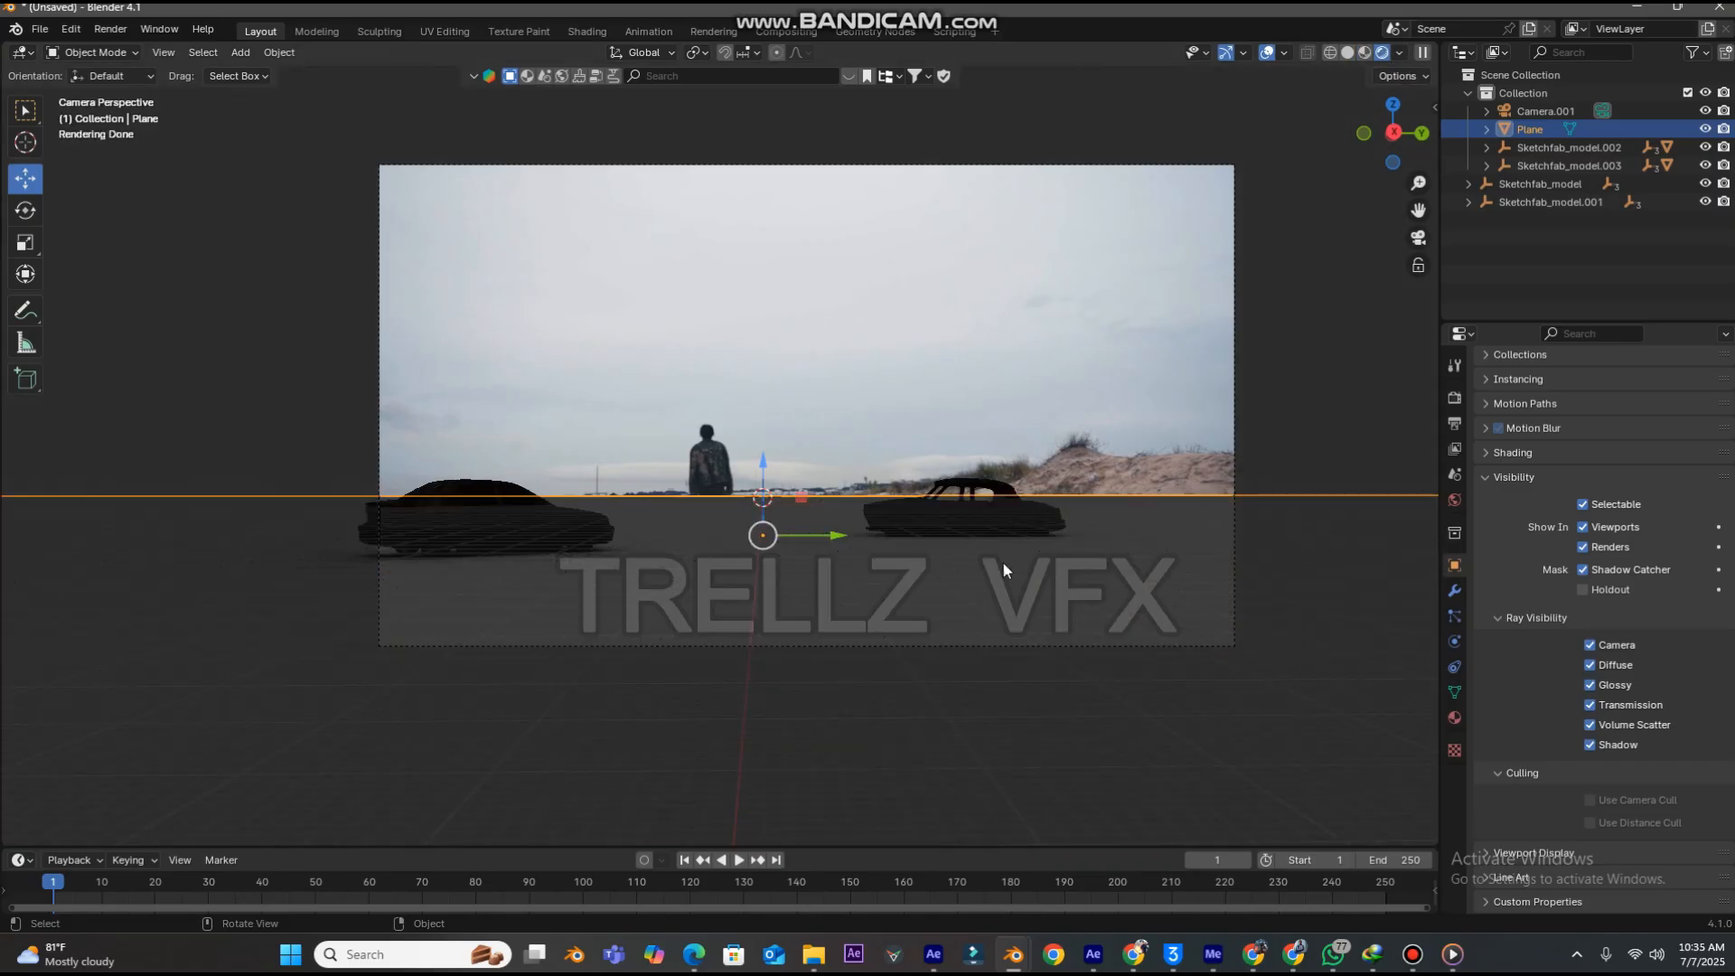
left_click(1453, 398)
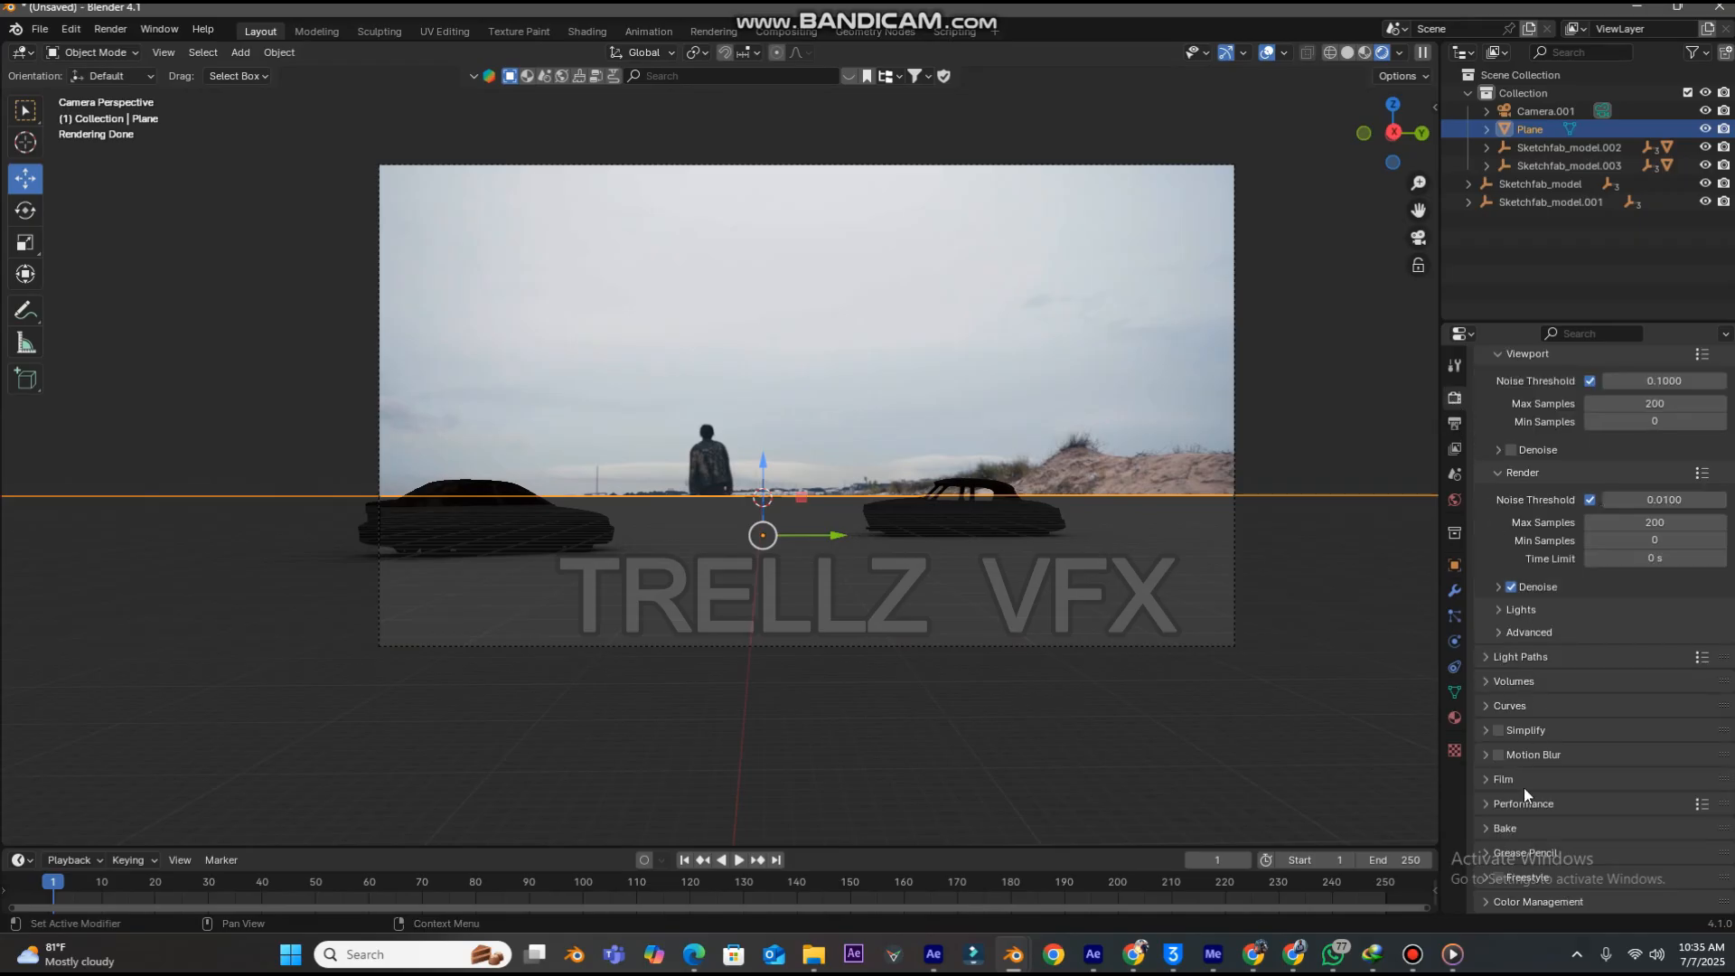
left_click(1500, 779)
scroll(1500, 773, "down", 5)
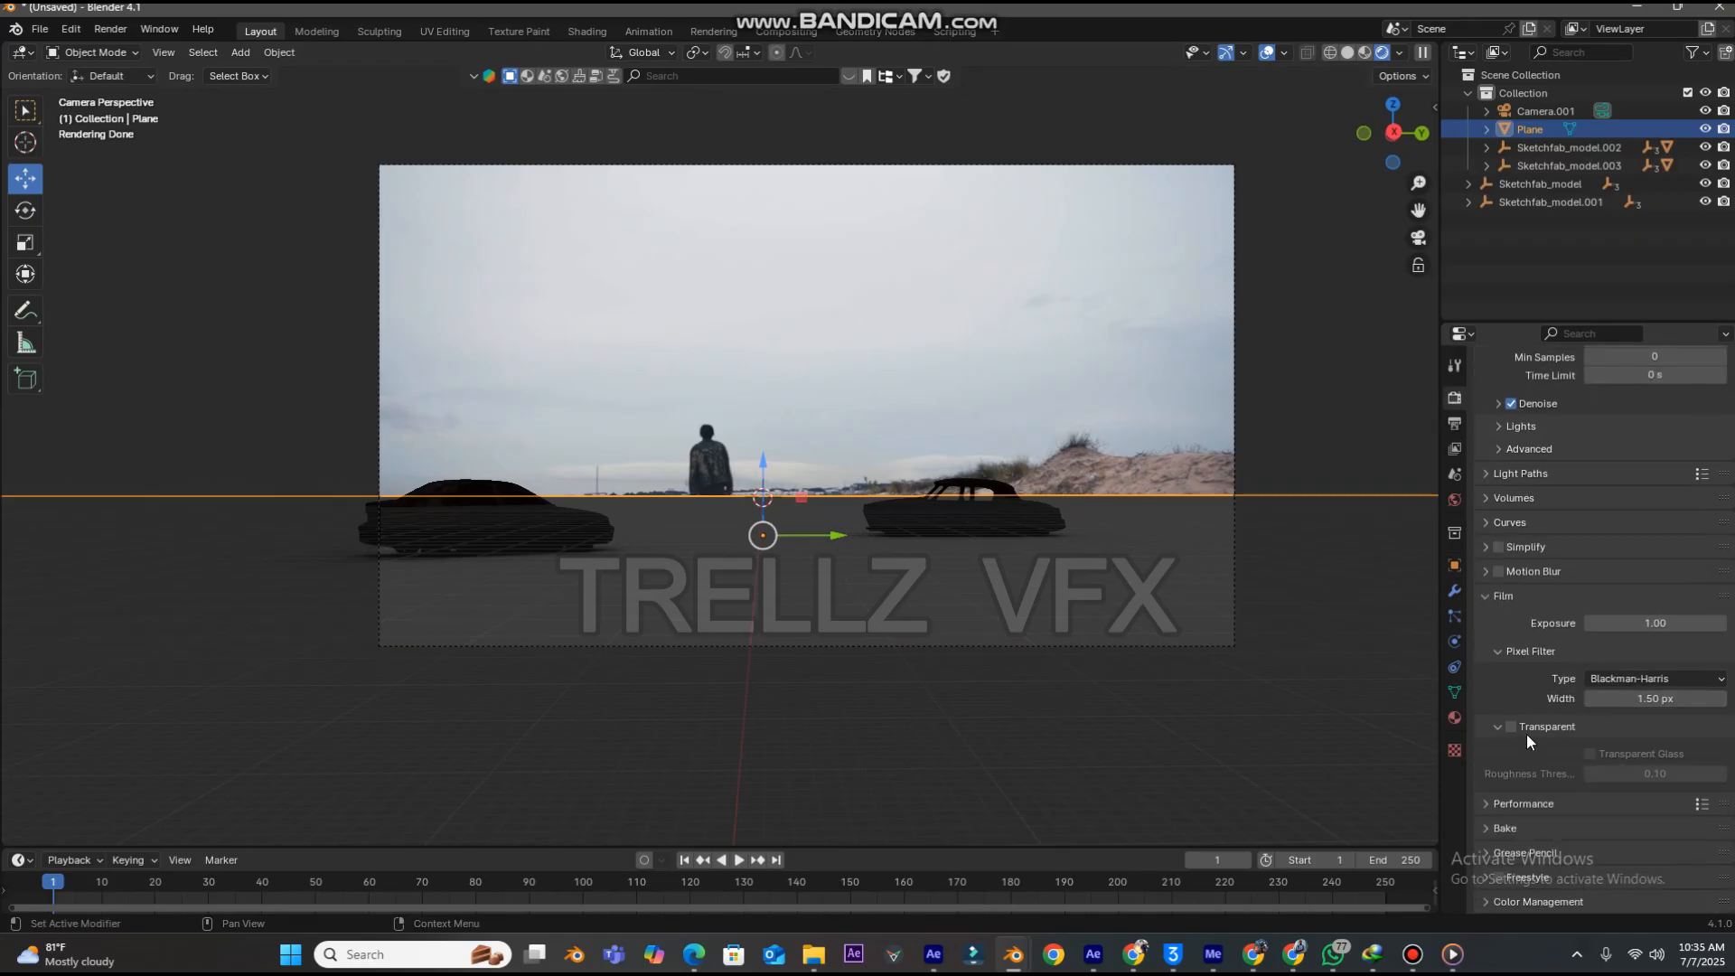
left_click(1513, 731)
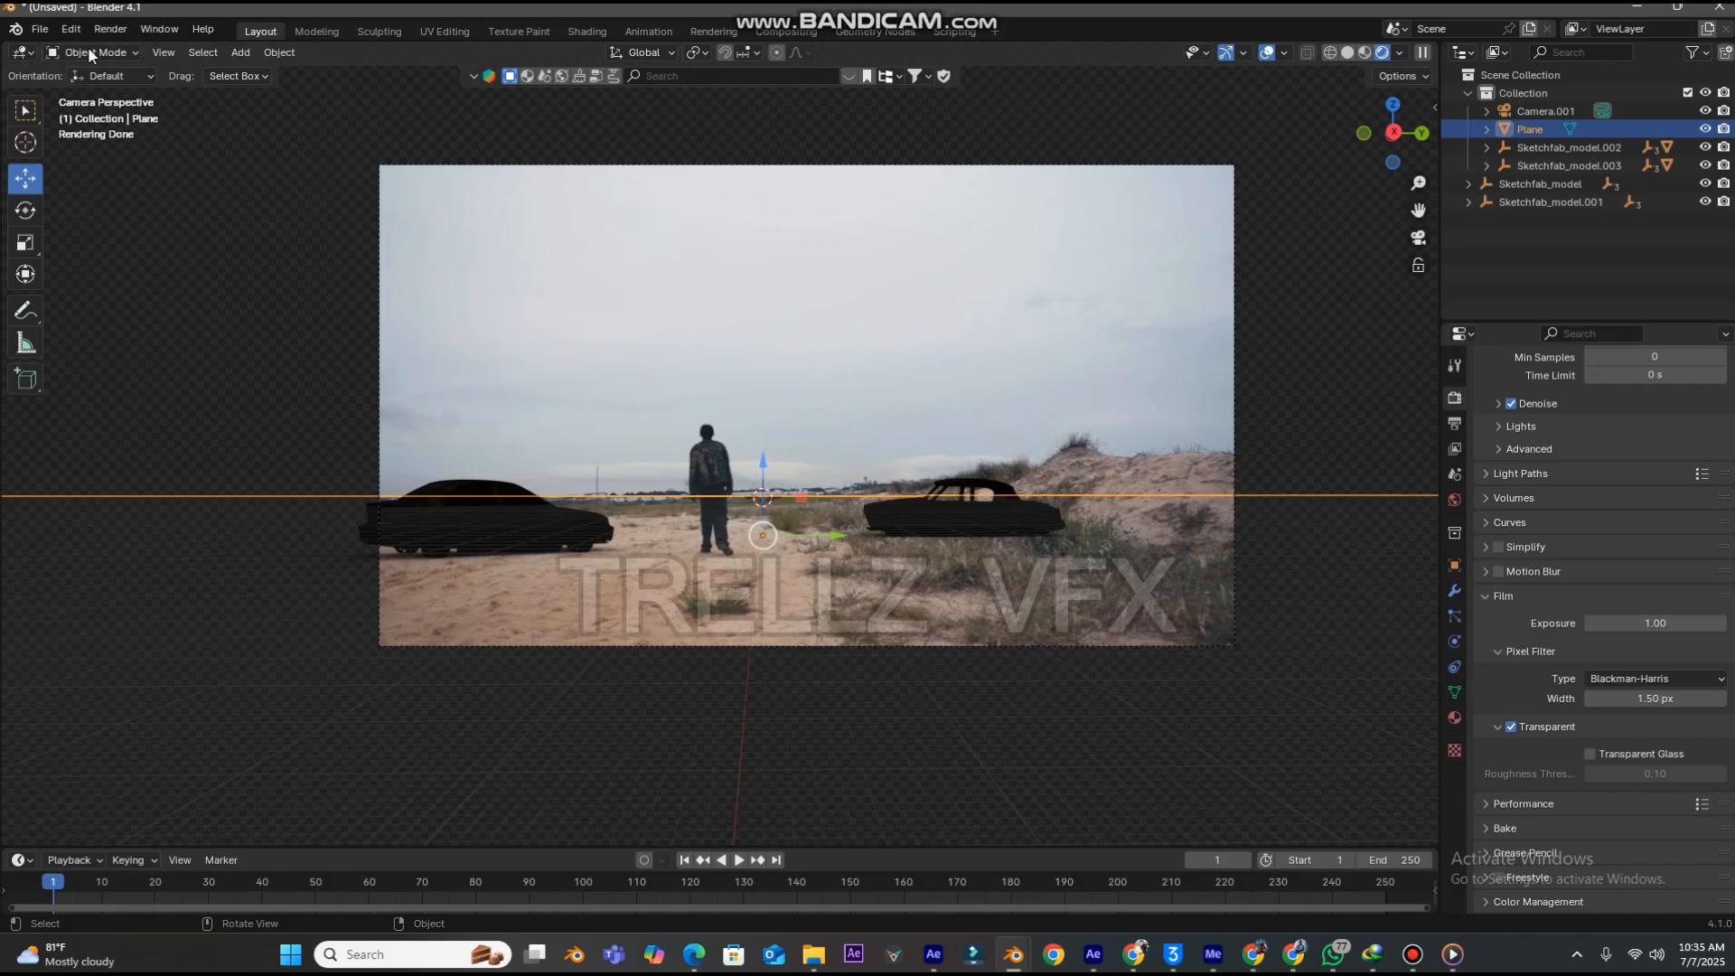
- Add a sun light and raise it high above the ground between the cars
left_click(1458, 499)
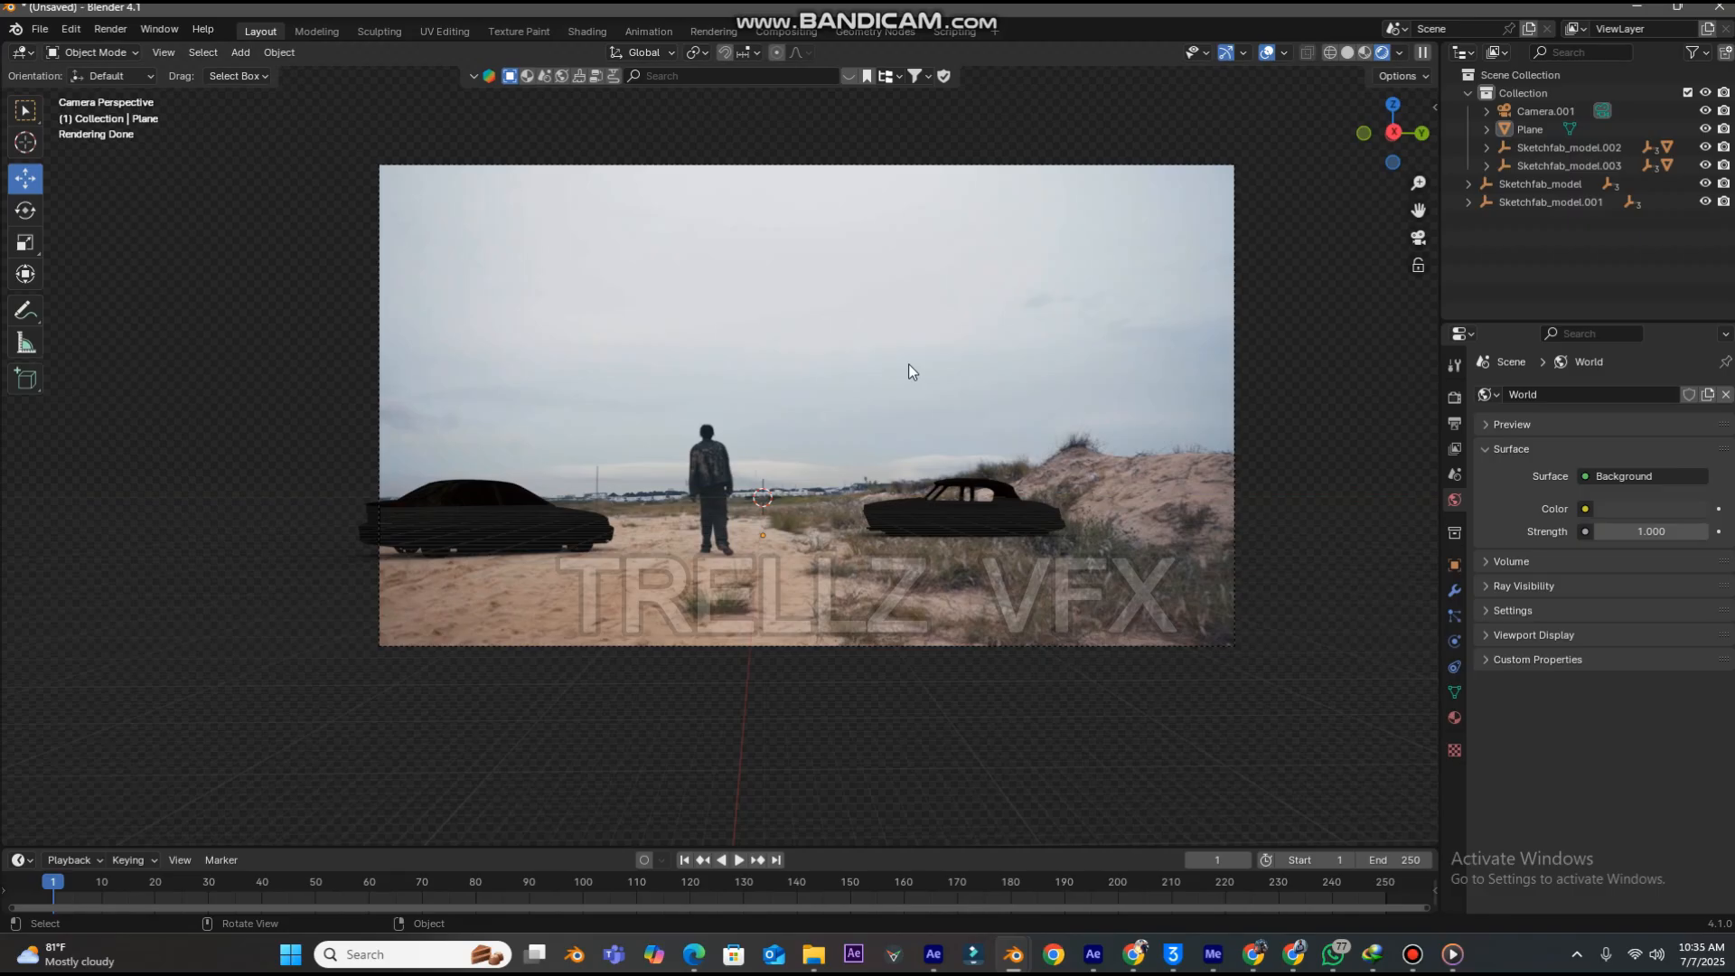
key("shift+a")
mouse_move(837, 559)
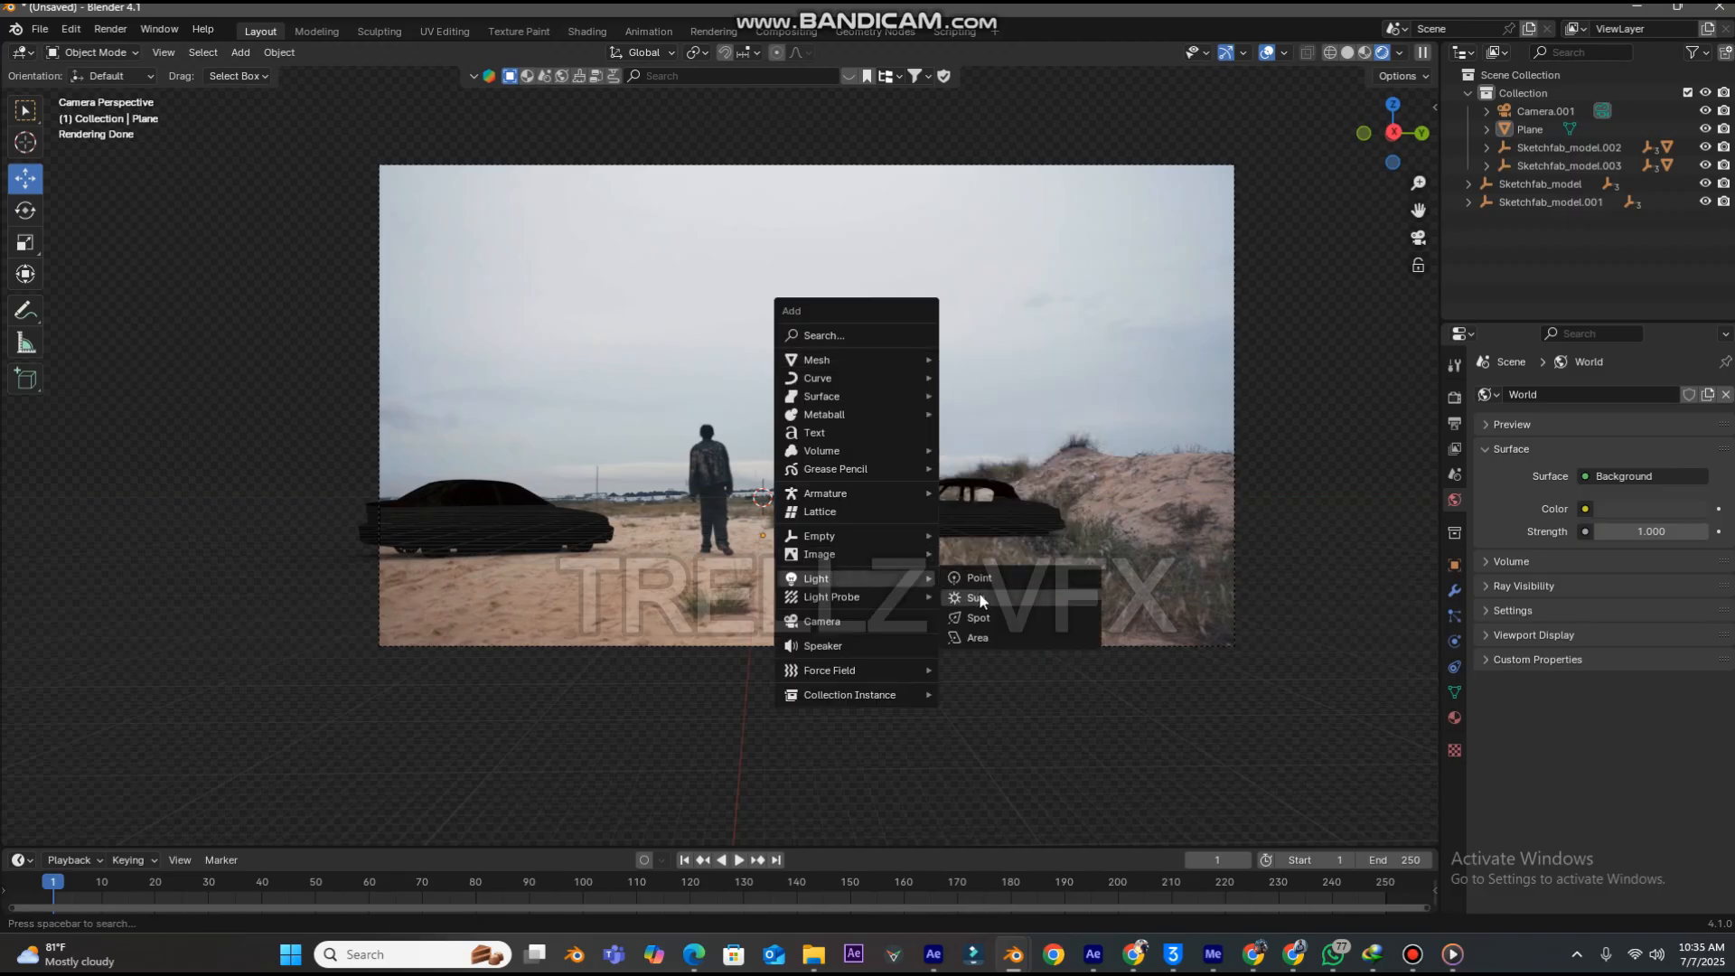
left_click(978, 598)
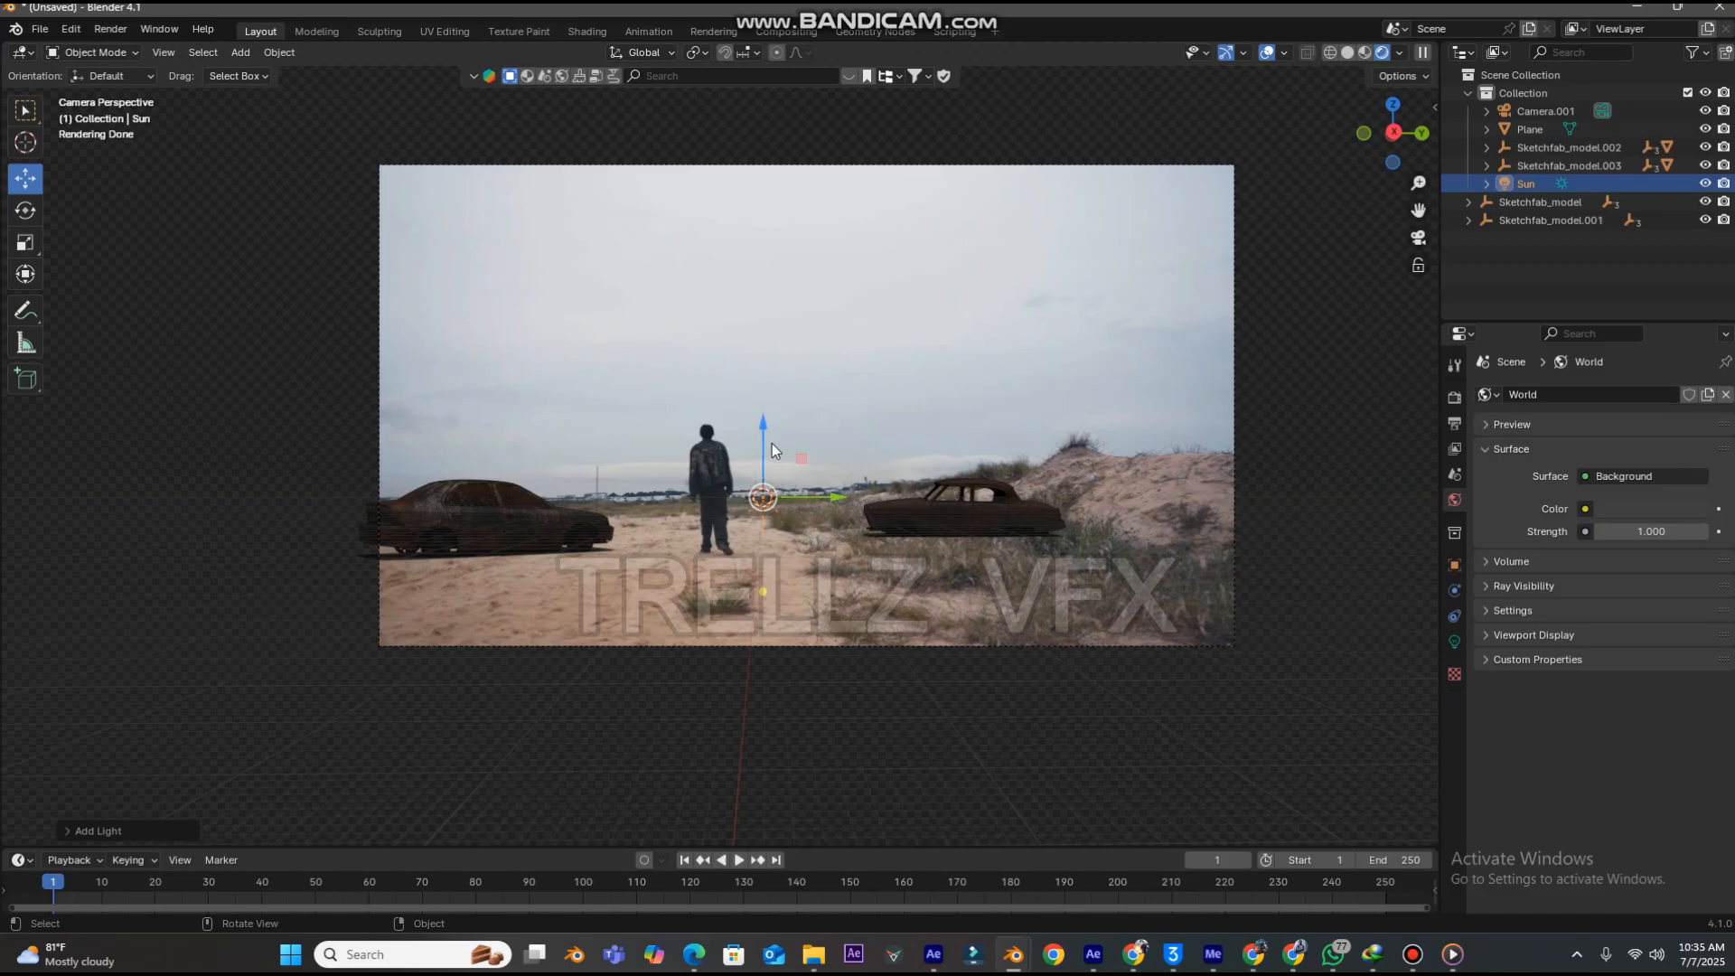
left_click_drag(773, 450, 788, 360)
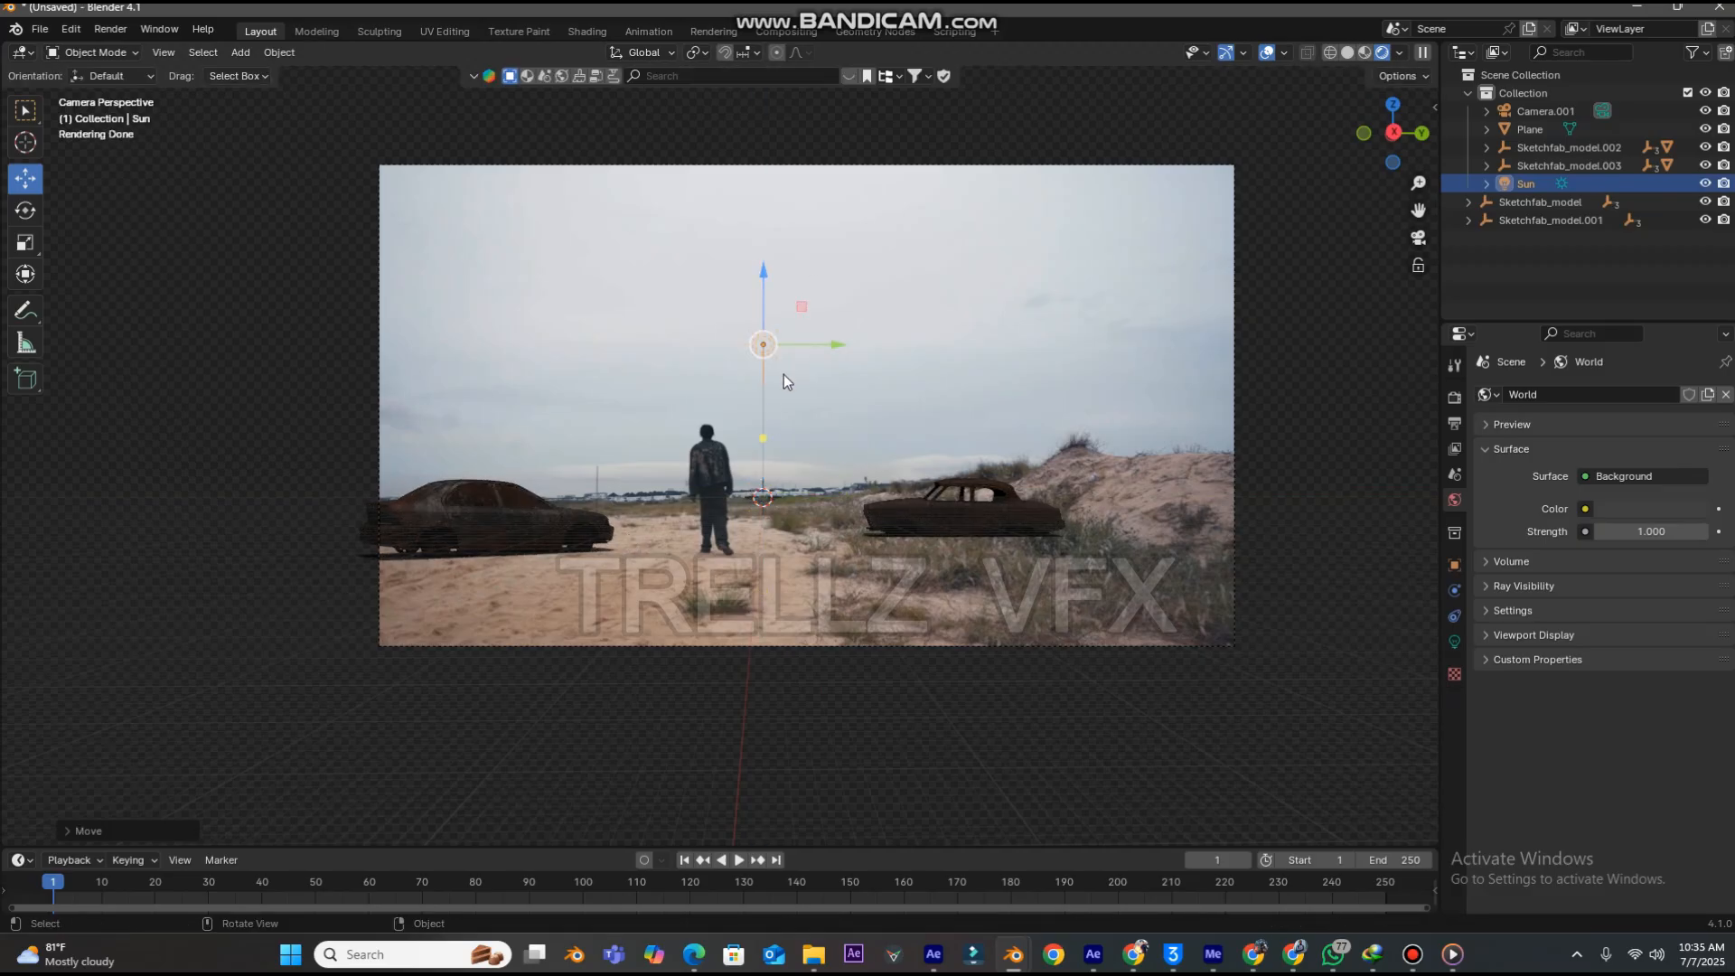
- Scale the sun light and increase its strength
key("s")
left_click(849, 393)
left_click(1454, 641)
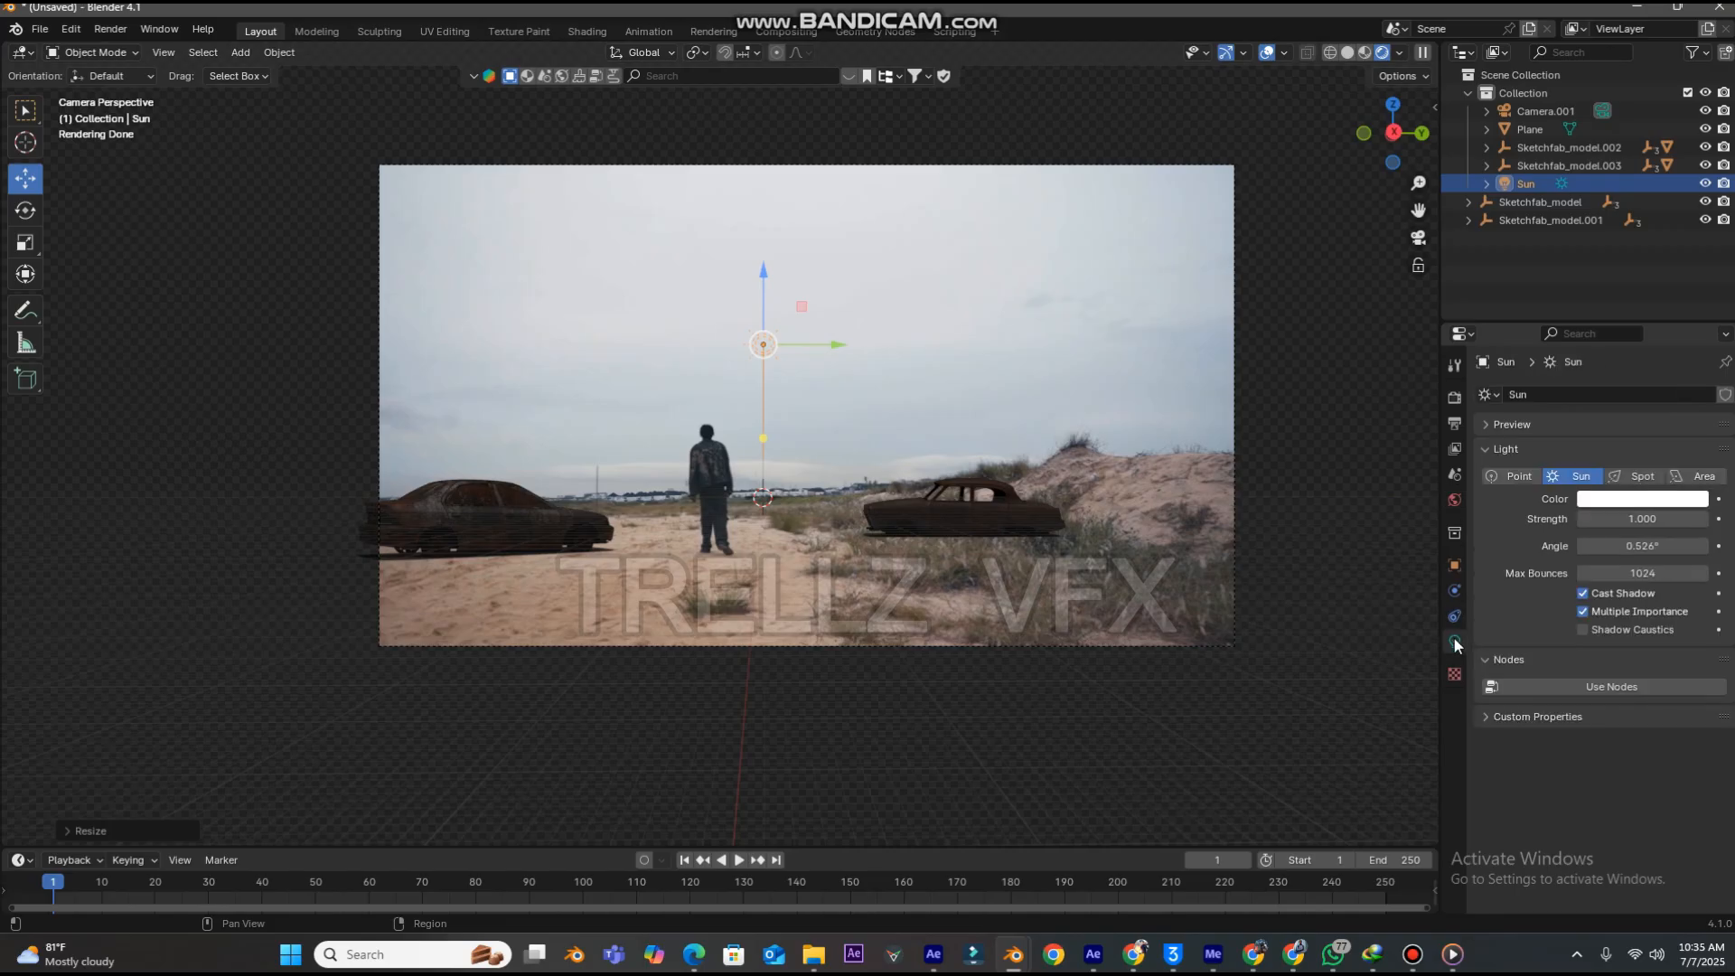
left_click_drag(1642, 518, 1690, 520)
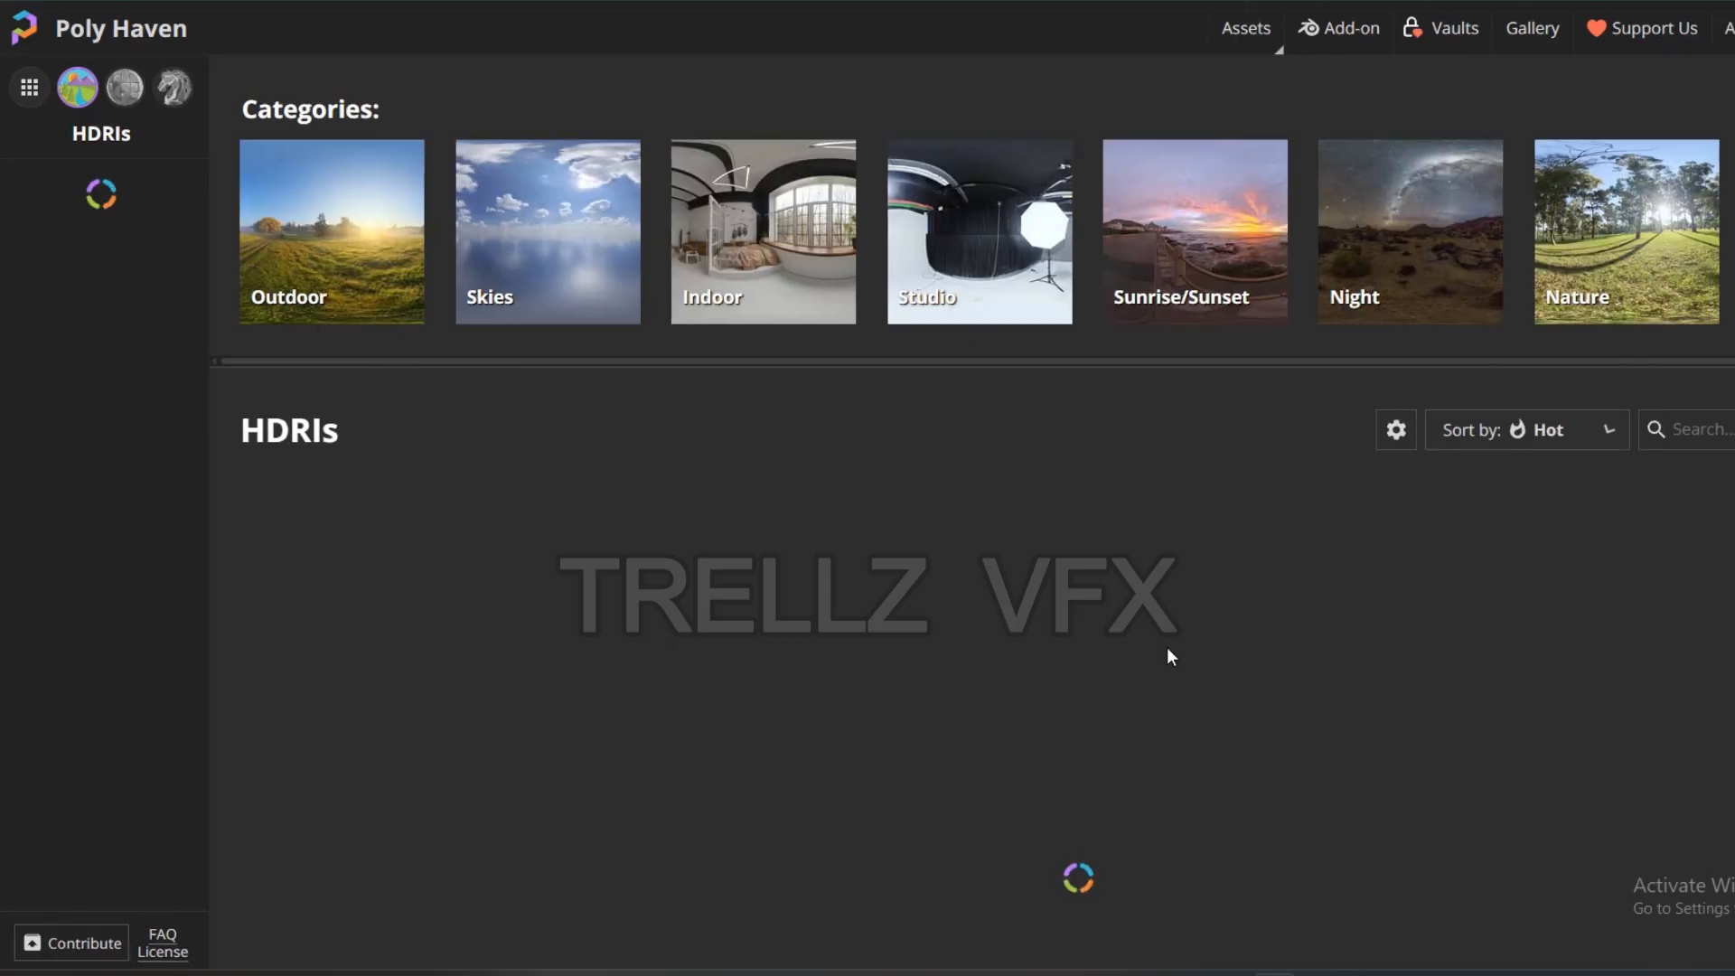
- Switch to Poly Haven and browse its HDRI library
scroll(1169, 654, "down", 3)
scroll(1347, 622, "down", 10)
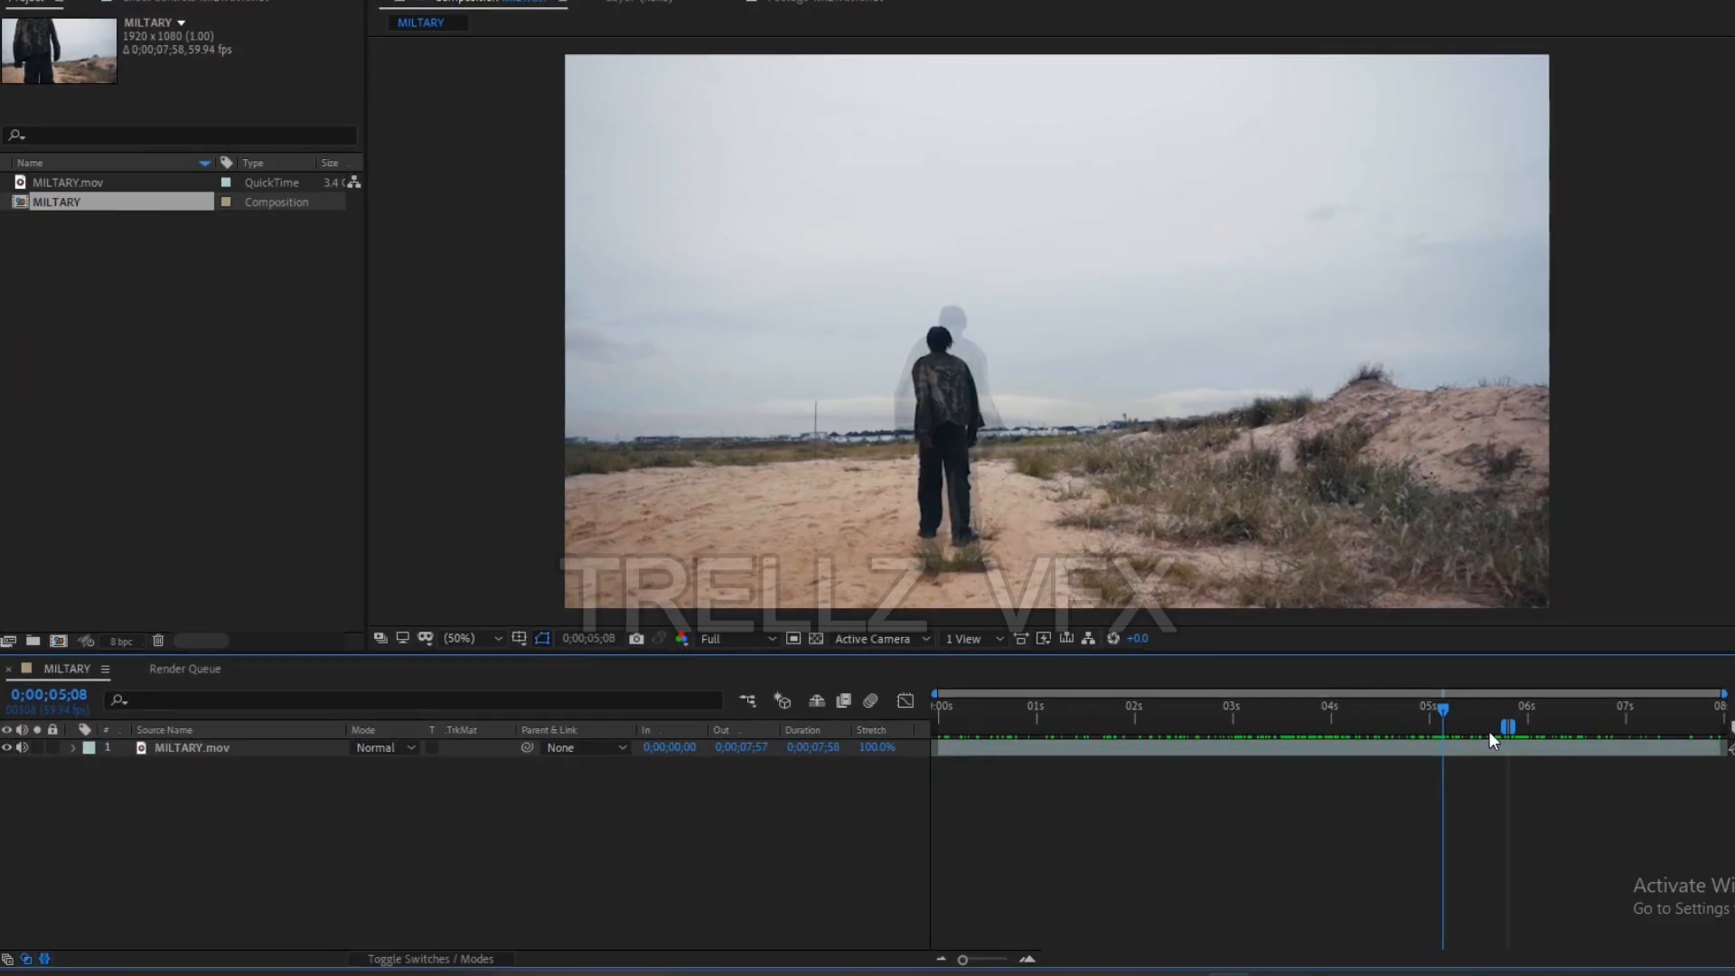
- Switch to the footage composition in After Effects, go to 0;00;05;48 and examine the shadow under the man's feet up close
left_click_drag(1456, 712, 1507, 708)
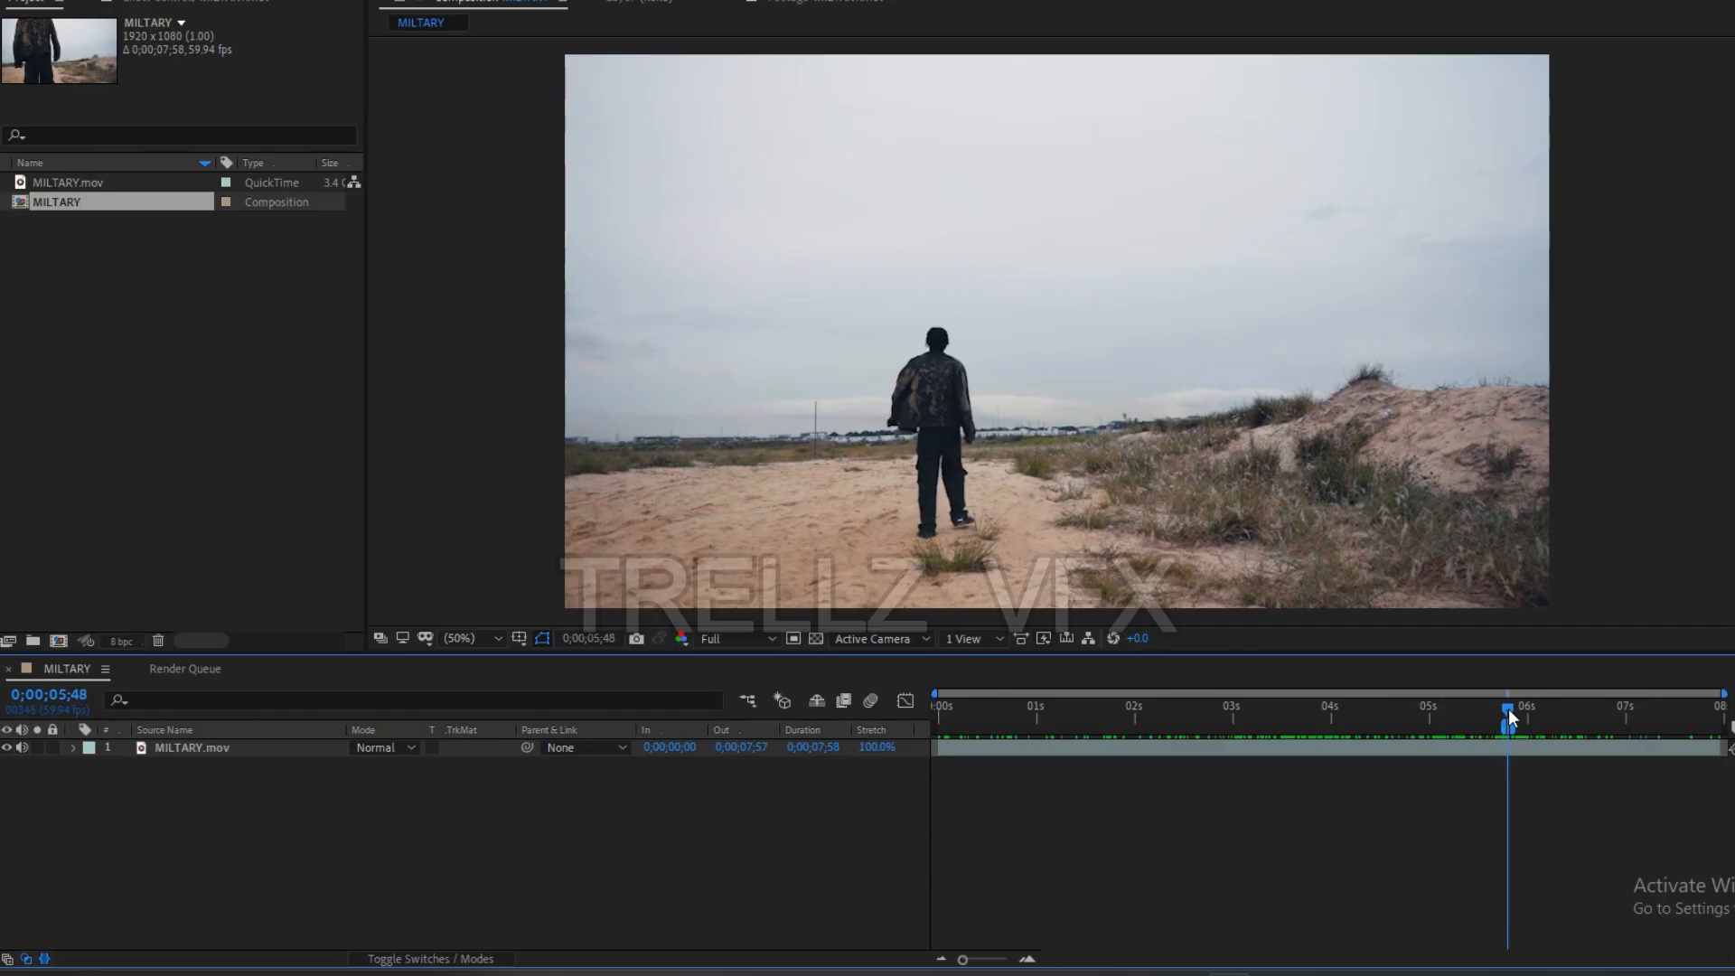
scroll(1014, 588, "up", 4)
middle_click_drag(837, 565, 1049, 81)
middle_click_drag(874, 475, 1034, 42)
middle_click_drag(895, 396, 1026, 213)
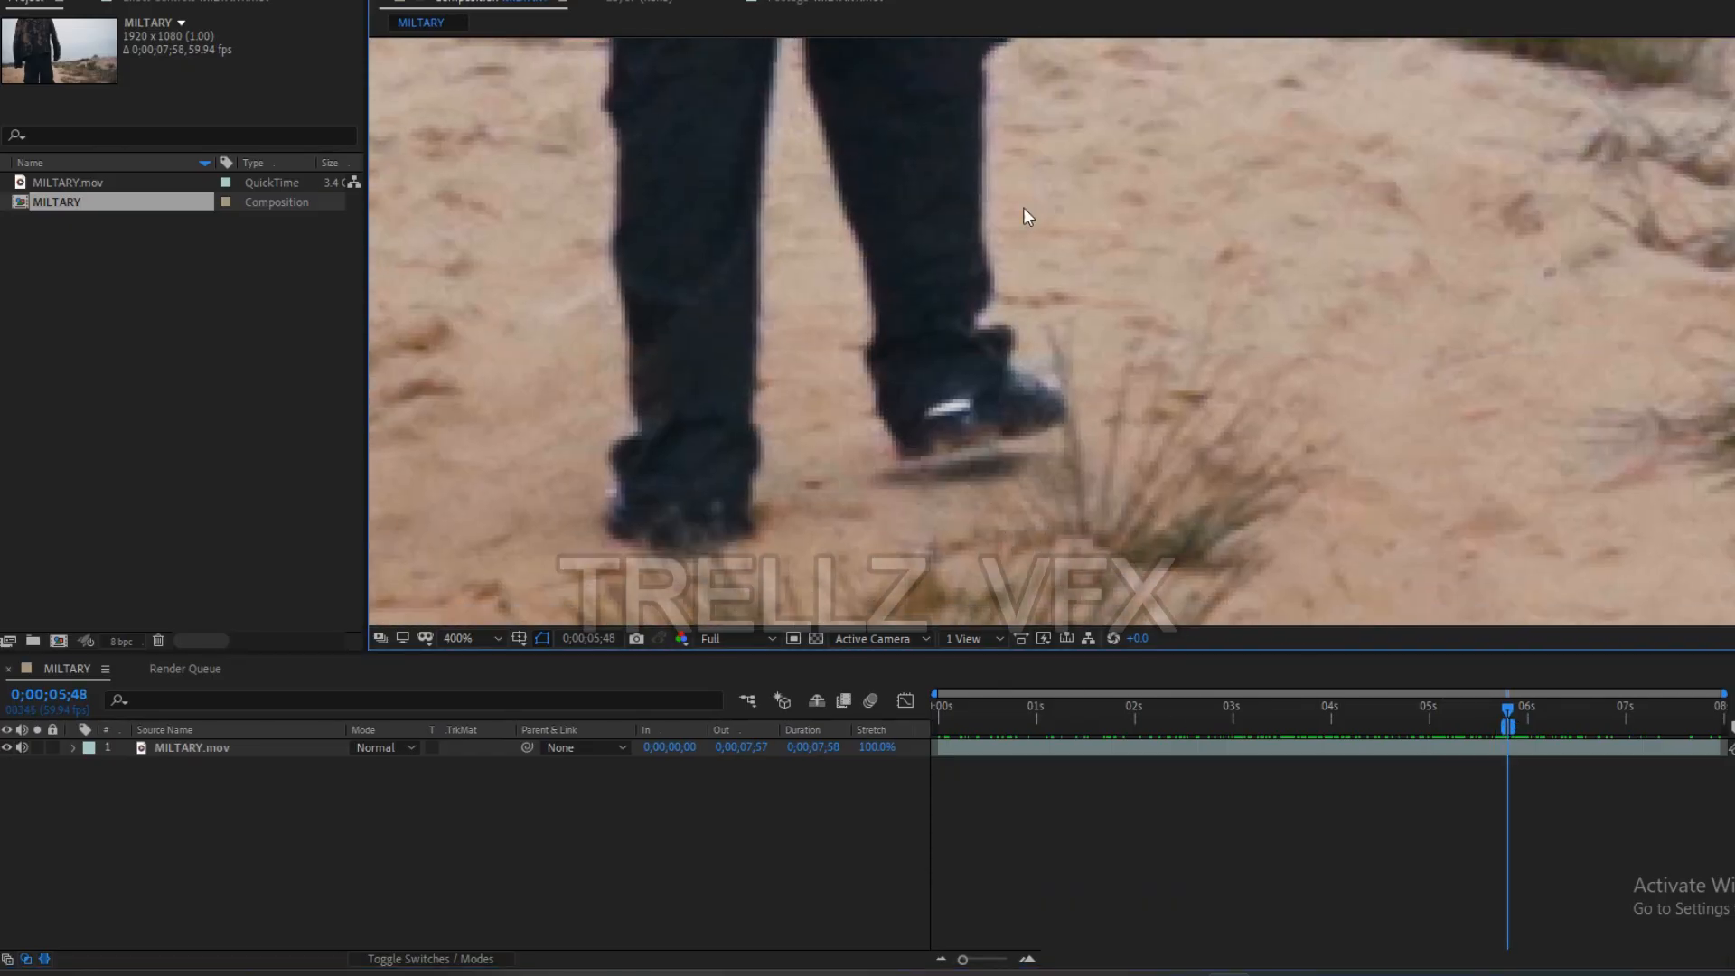
middle_click_drag(1007, 404, 1007, 334)
scroll(1004, 396, "down", 2)
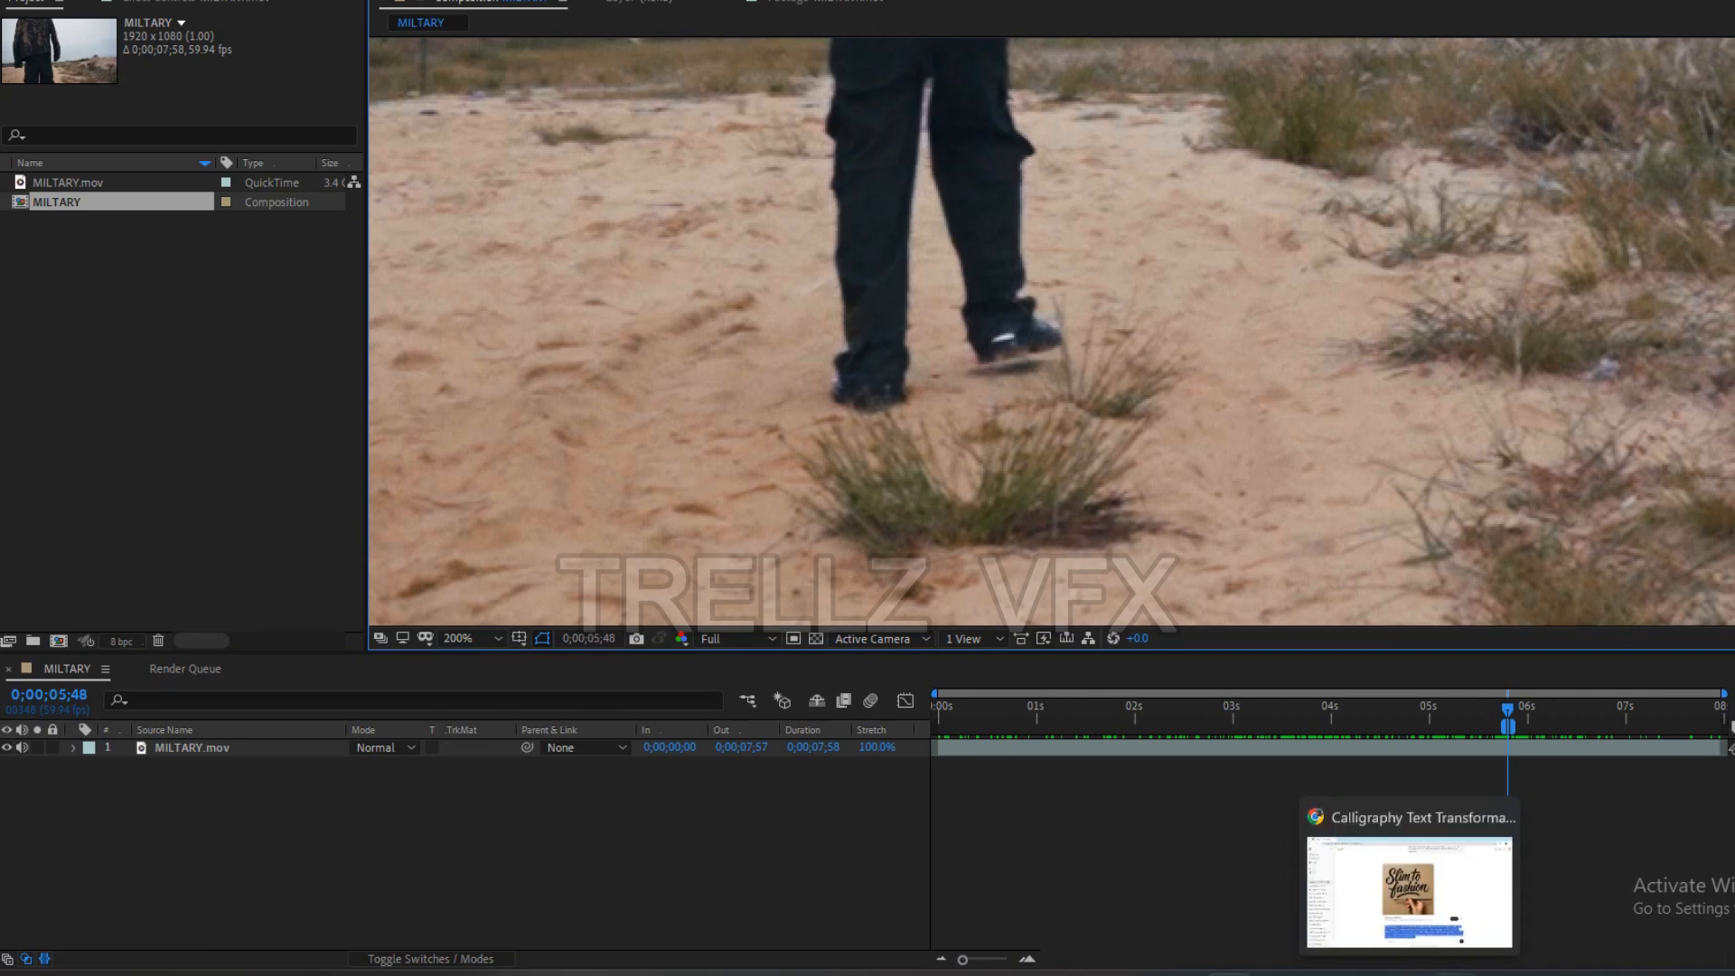
- Return to Poly Haven and look for an overcast HDRI, narrowing the library to the suburban football field
left_click(1455, 877)
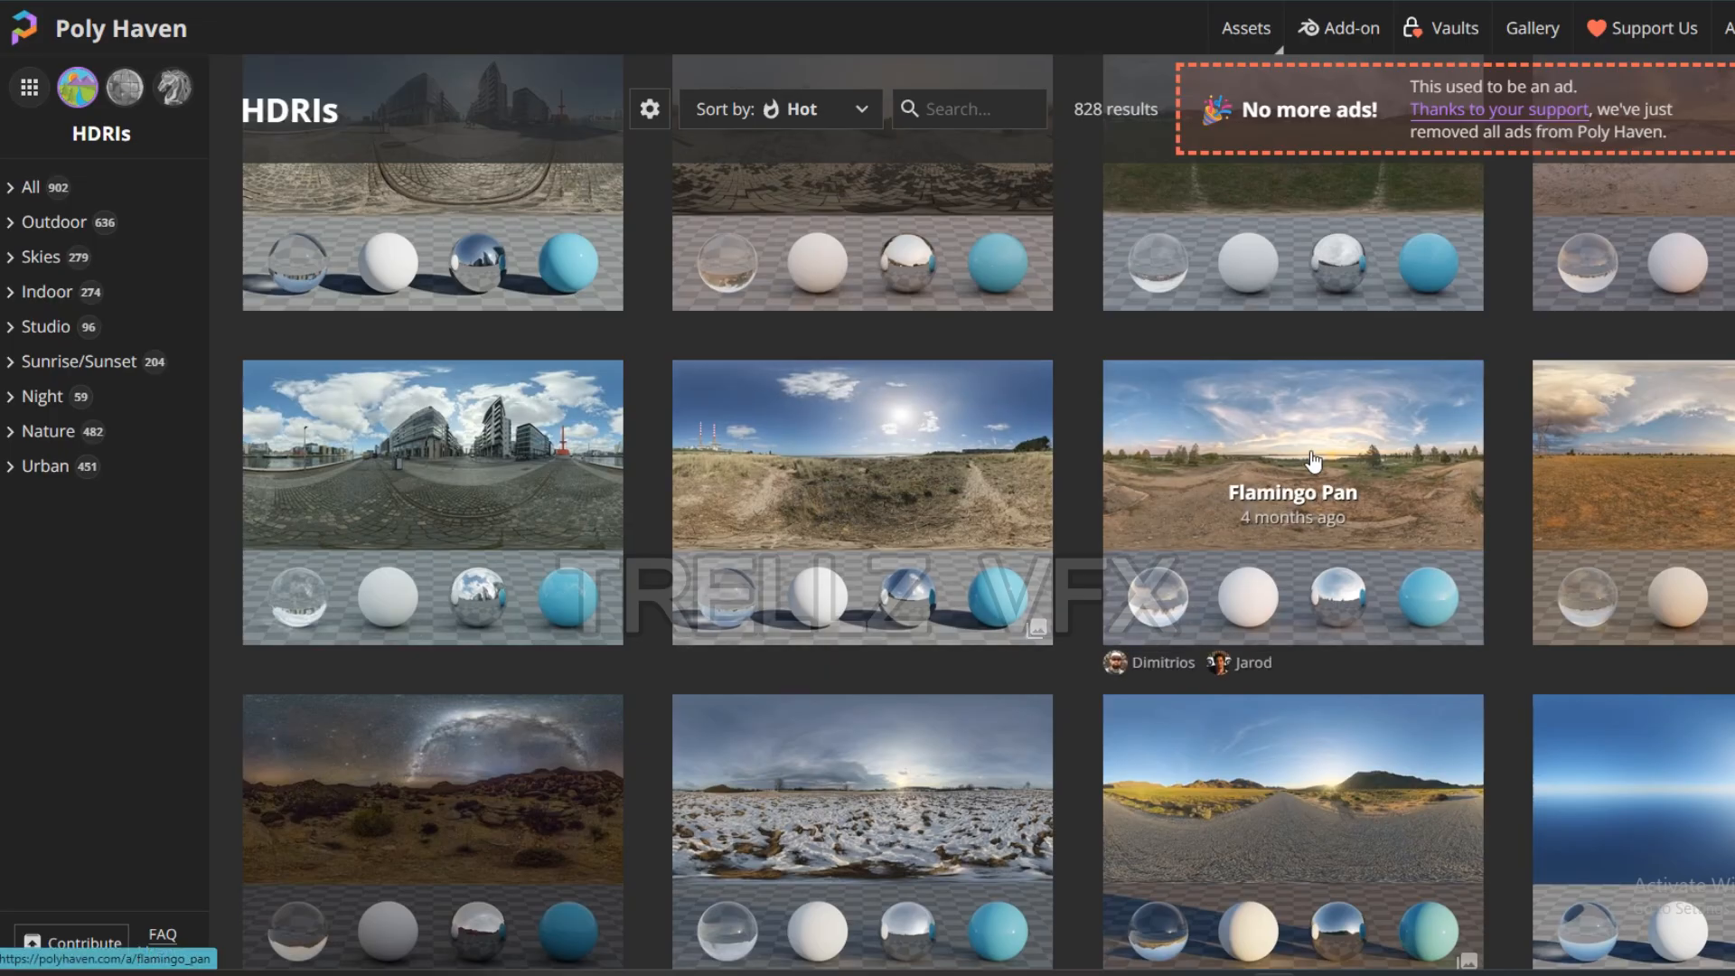
scroll(1315, 463, "down", 3)
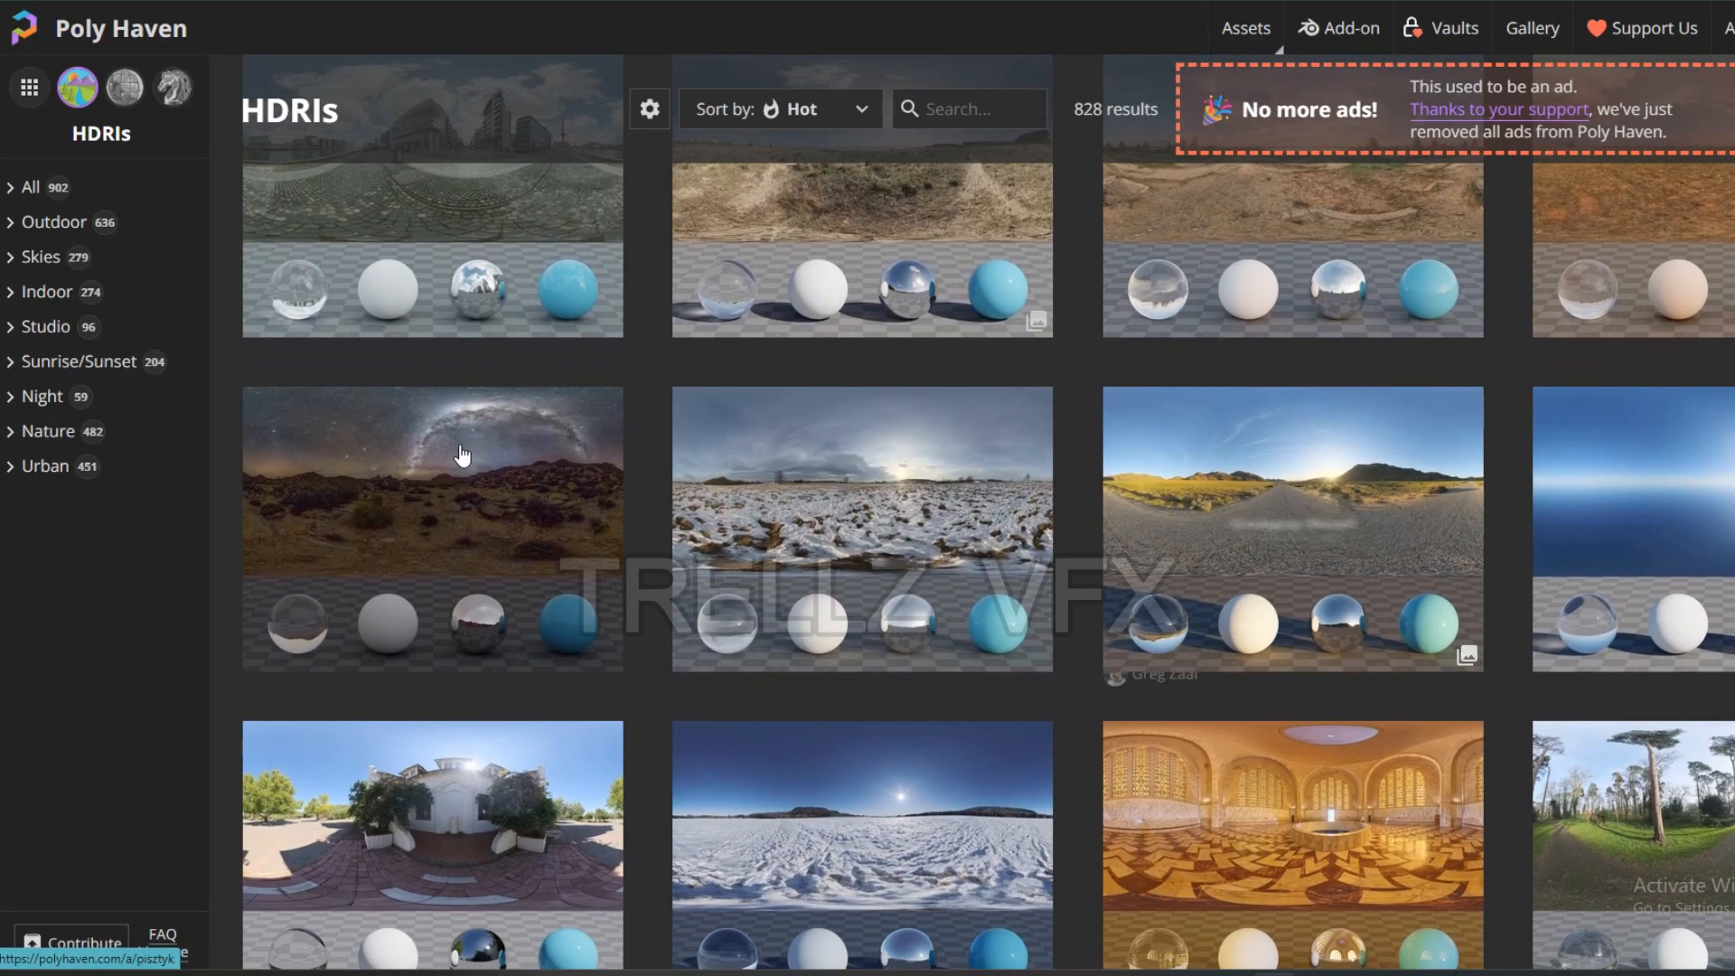
scroll(1609, 506, "down", 5)
scroll(1689, 470, "down", 8)
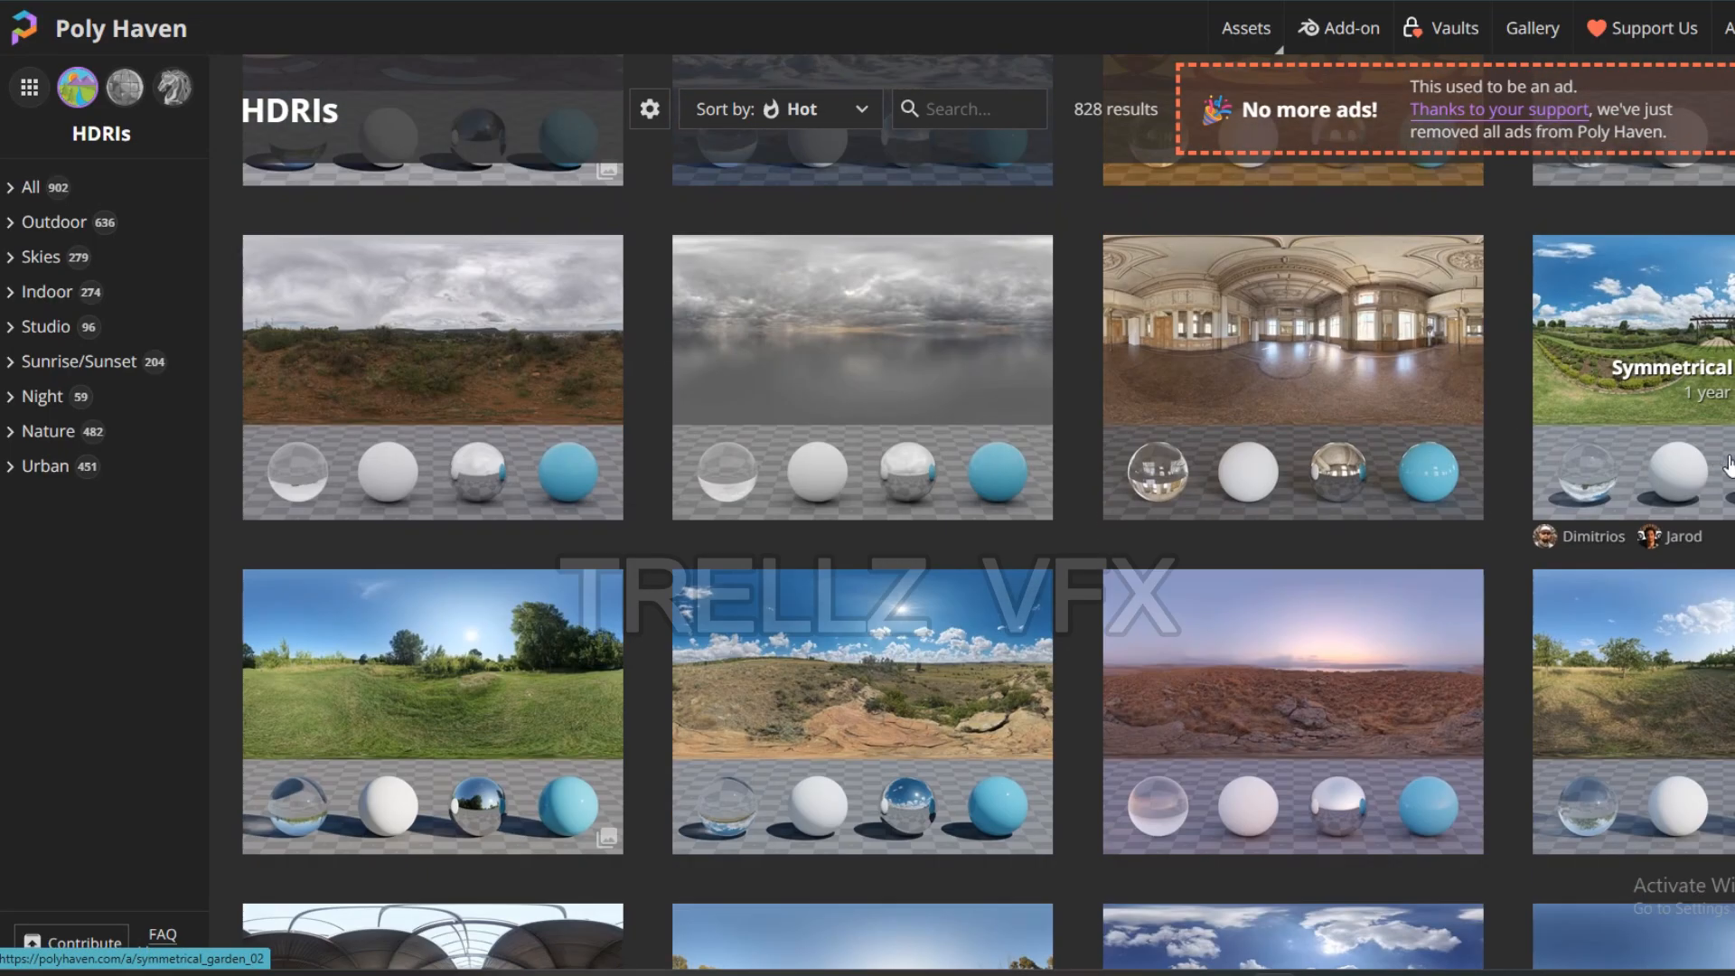
scroll(1699, 343, "up", 5)
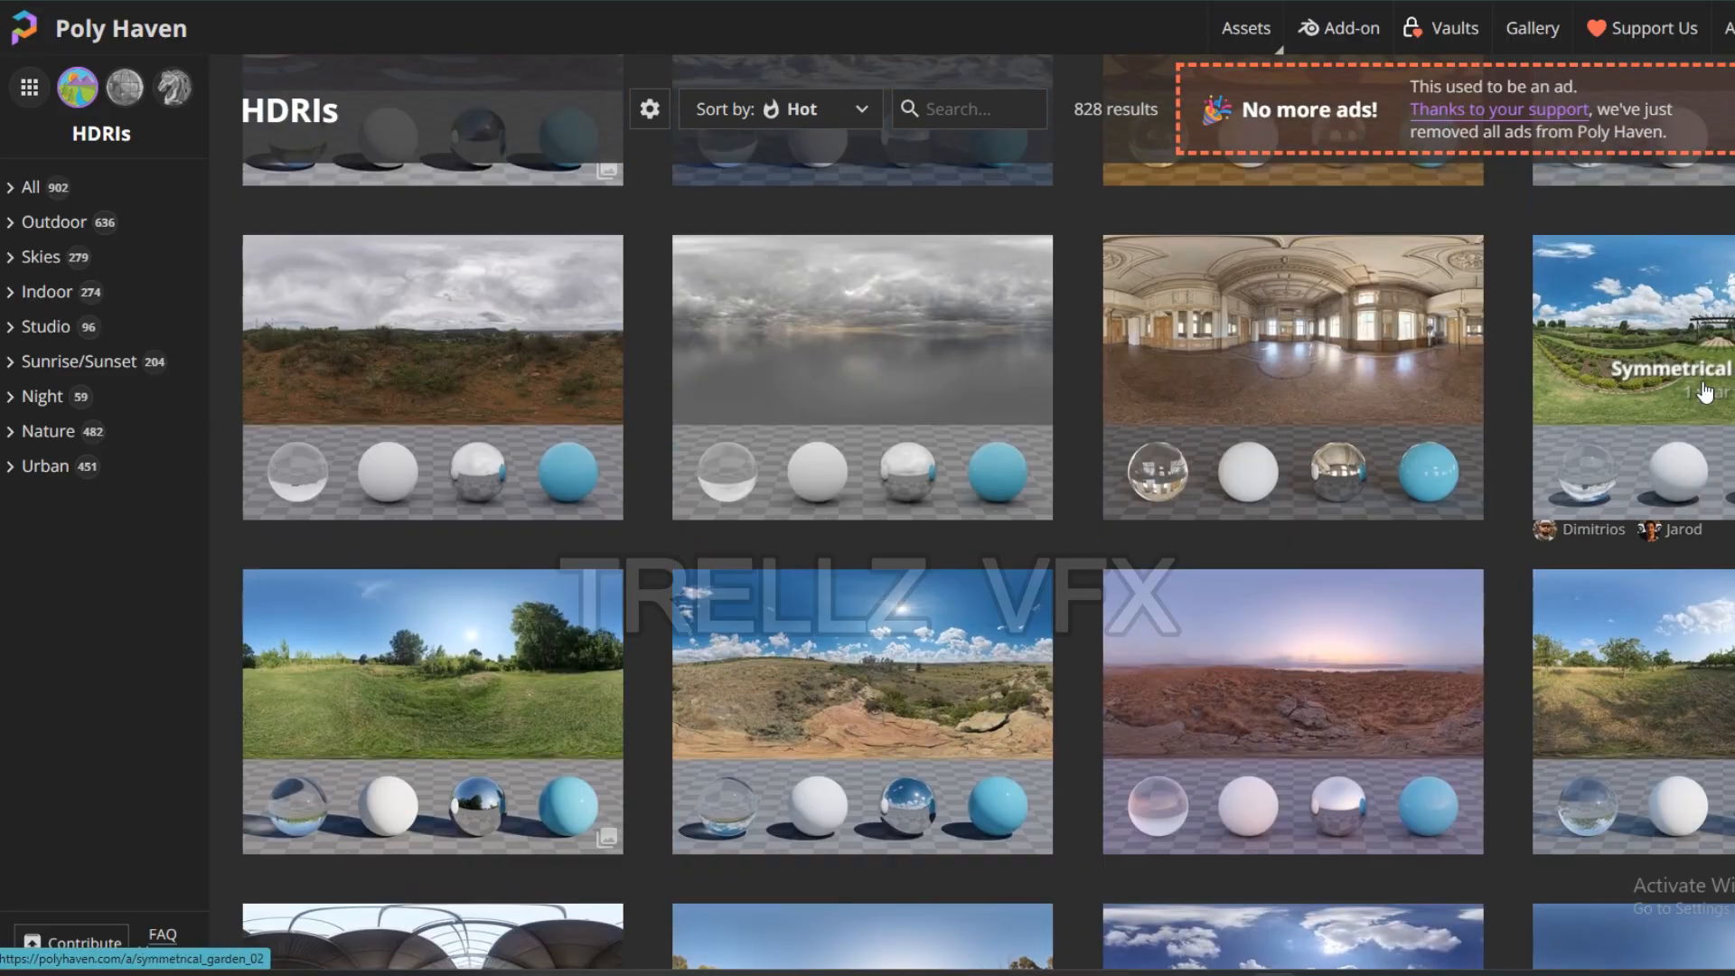
scroll(1708, 499, "down", 3)
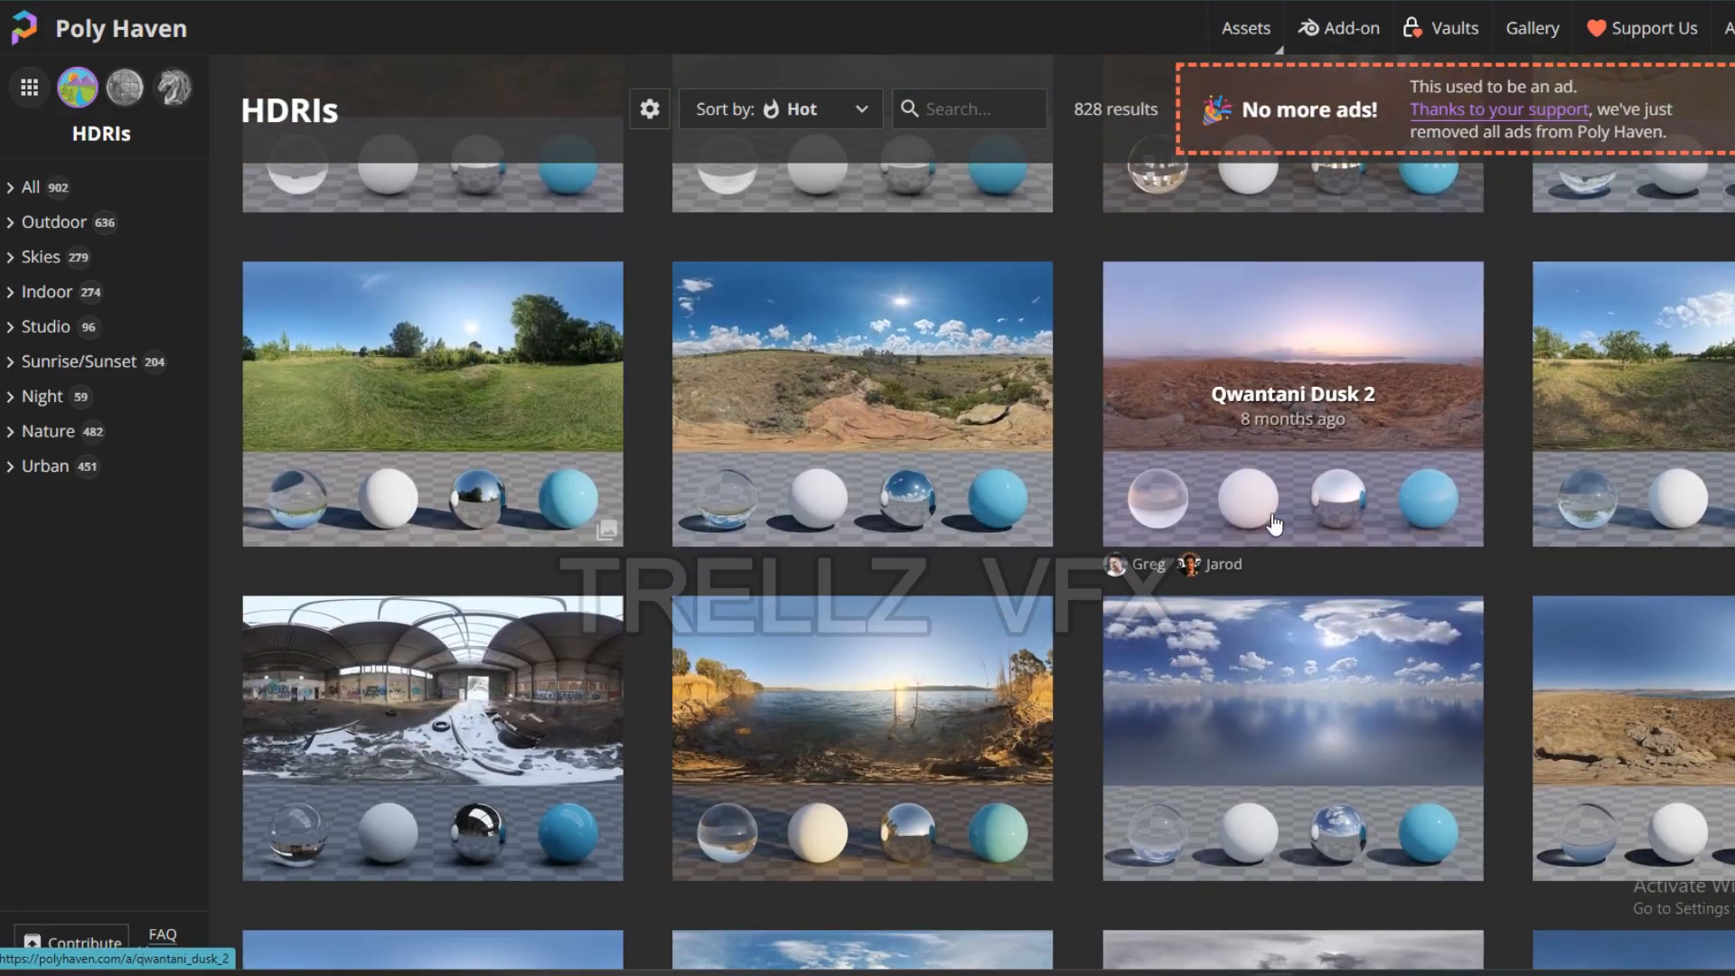
scroll(1283, 524, "down", 3)
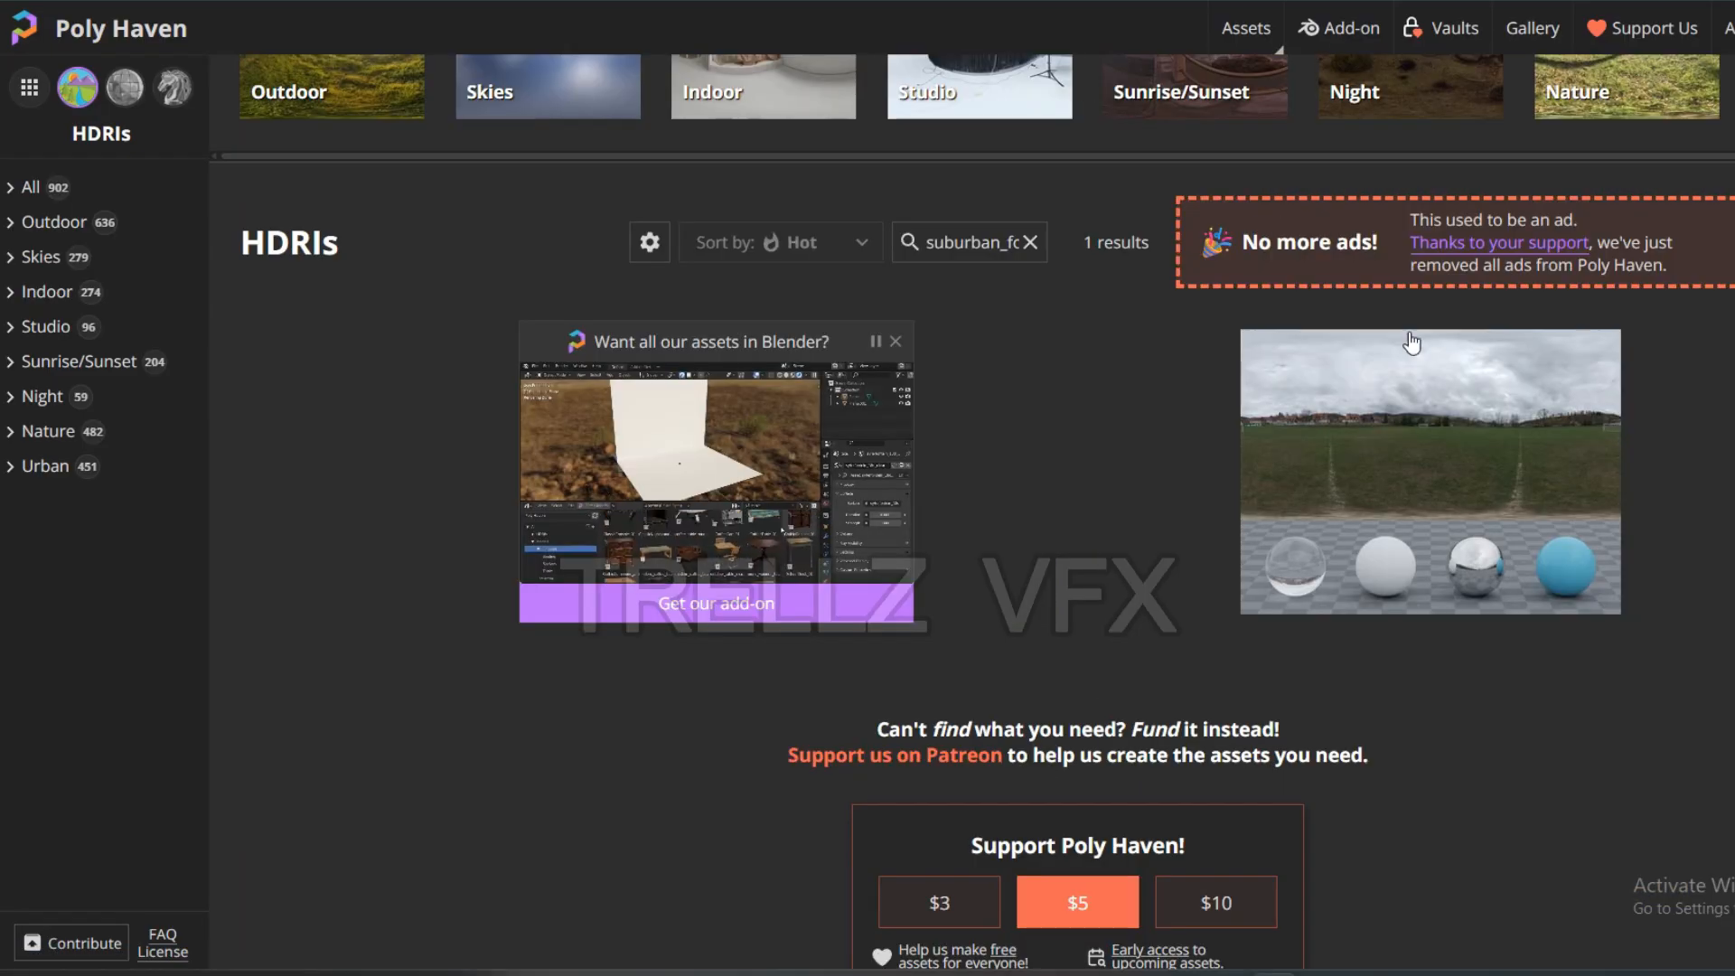
scroll(1152, 477, "up", 1)
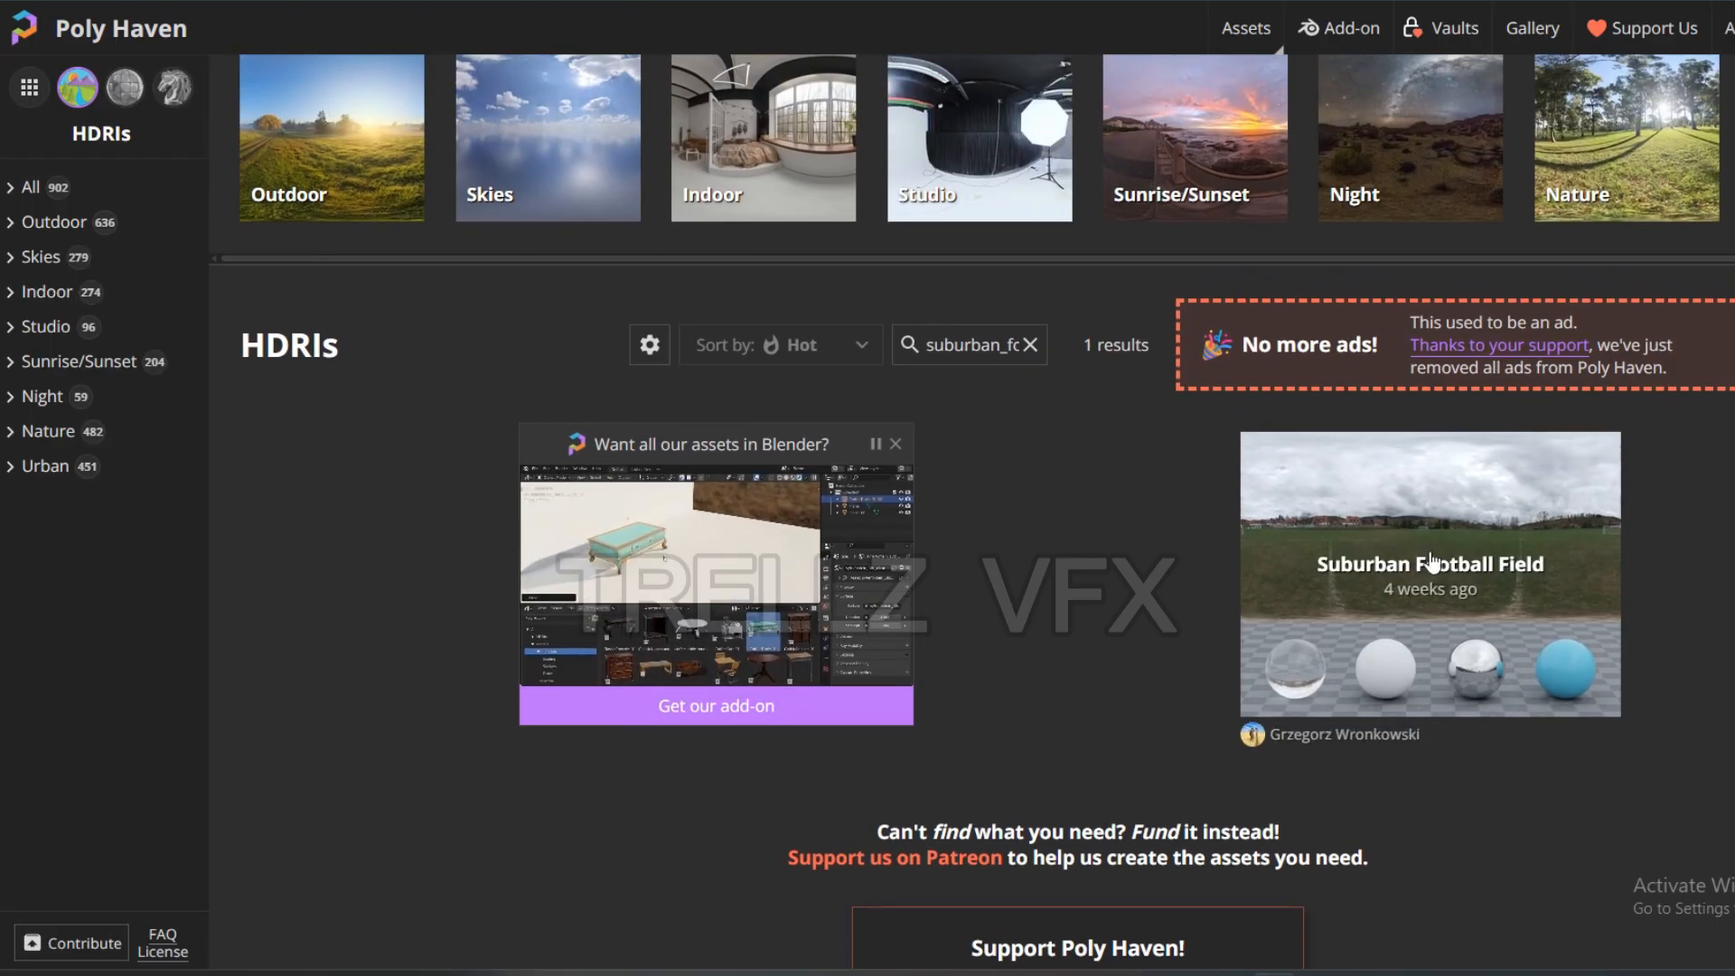
- Open the Suburban Football Field HDRI and examine its sphere and 3D previews
left_click(1274, 488)
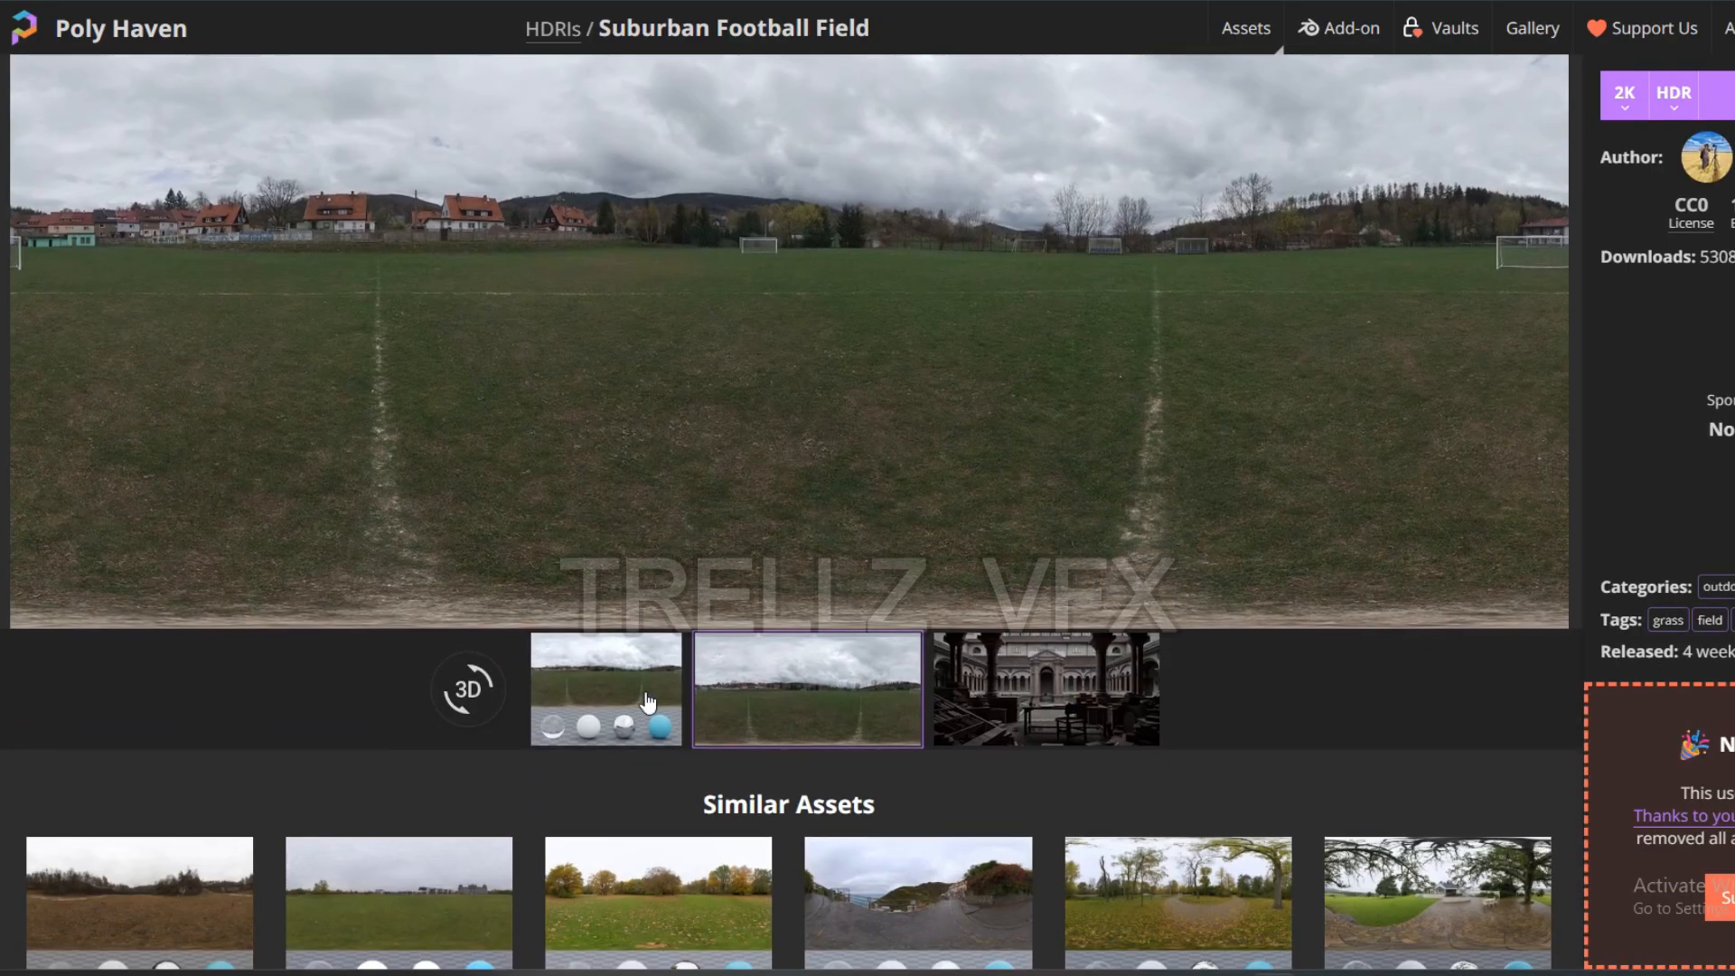
left_click(606, 689)
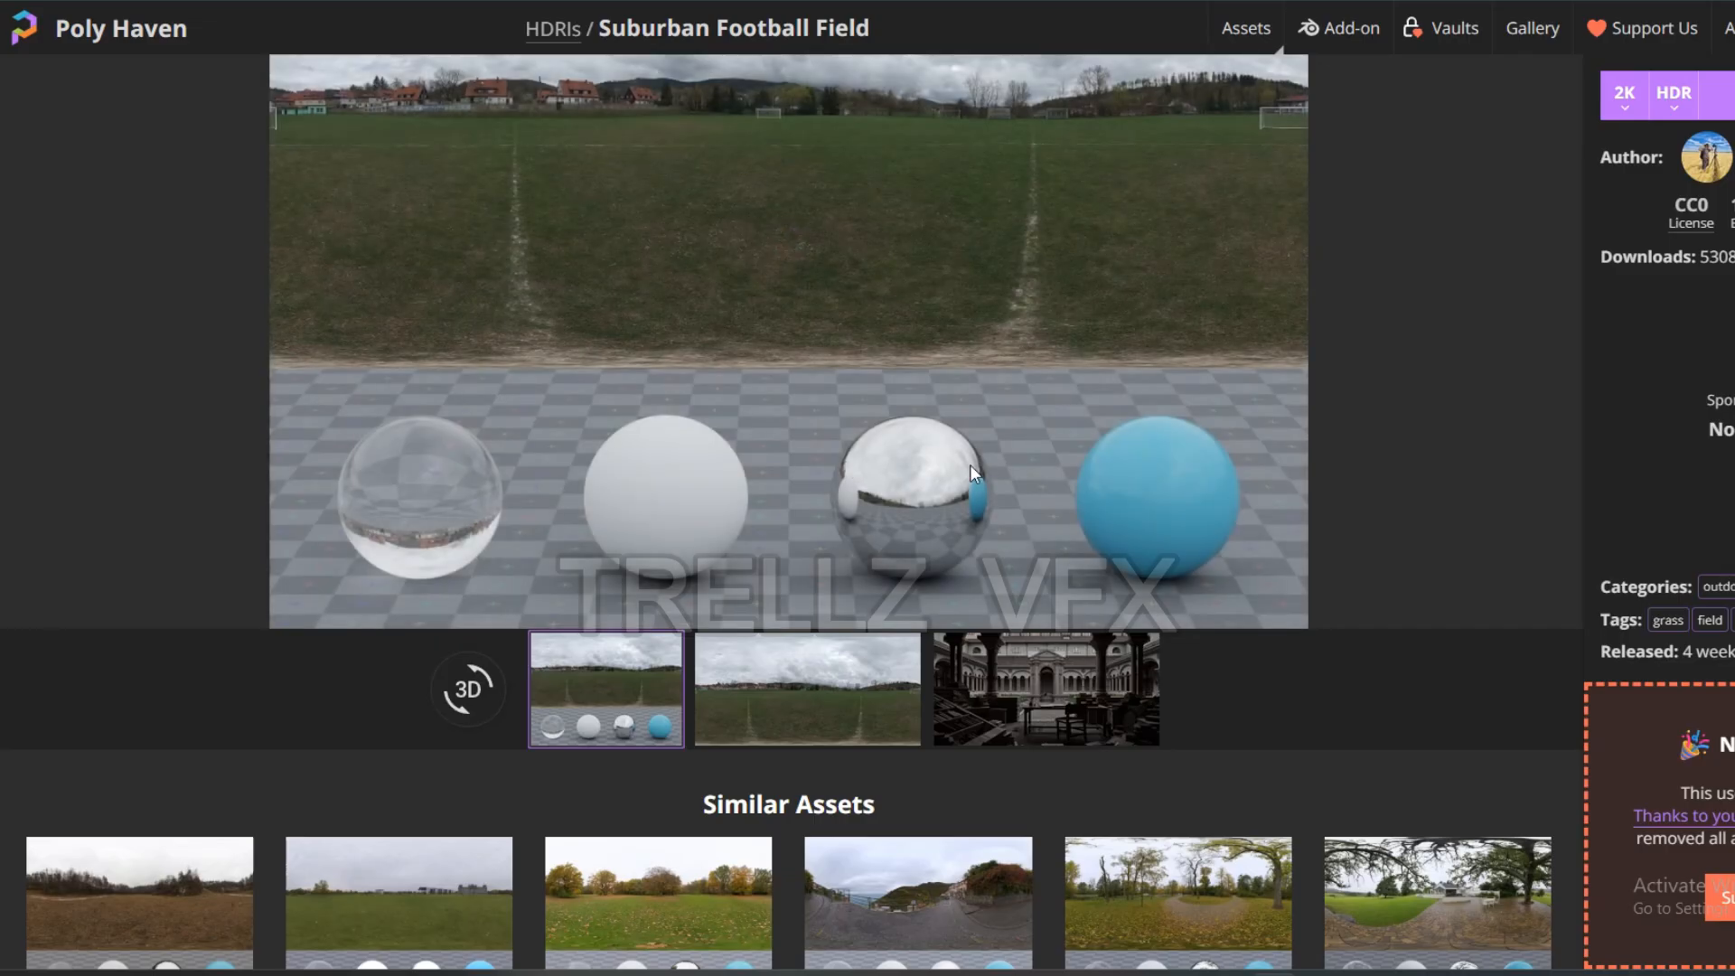
left_click(485, 696)
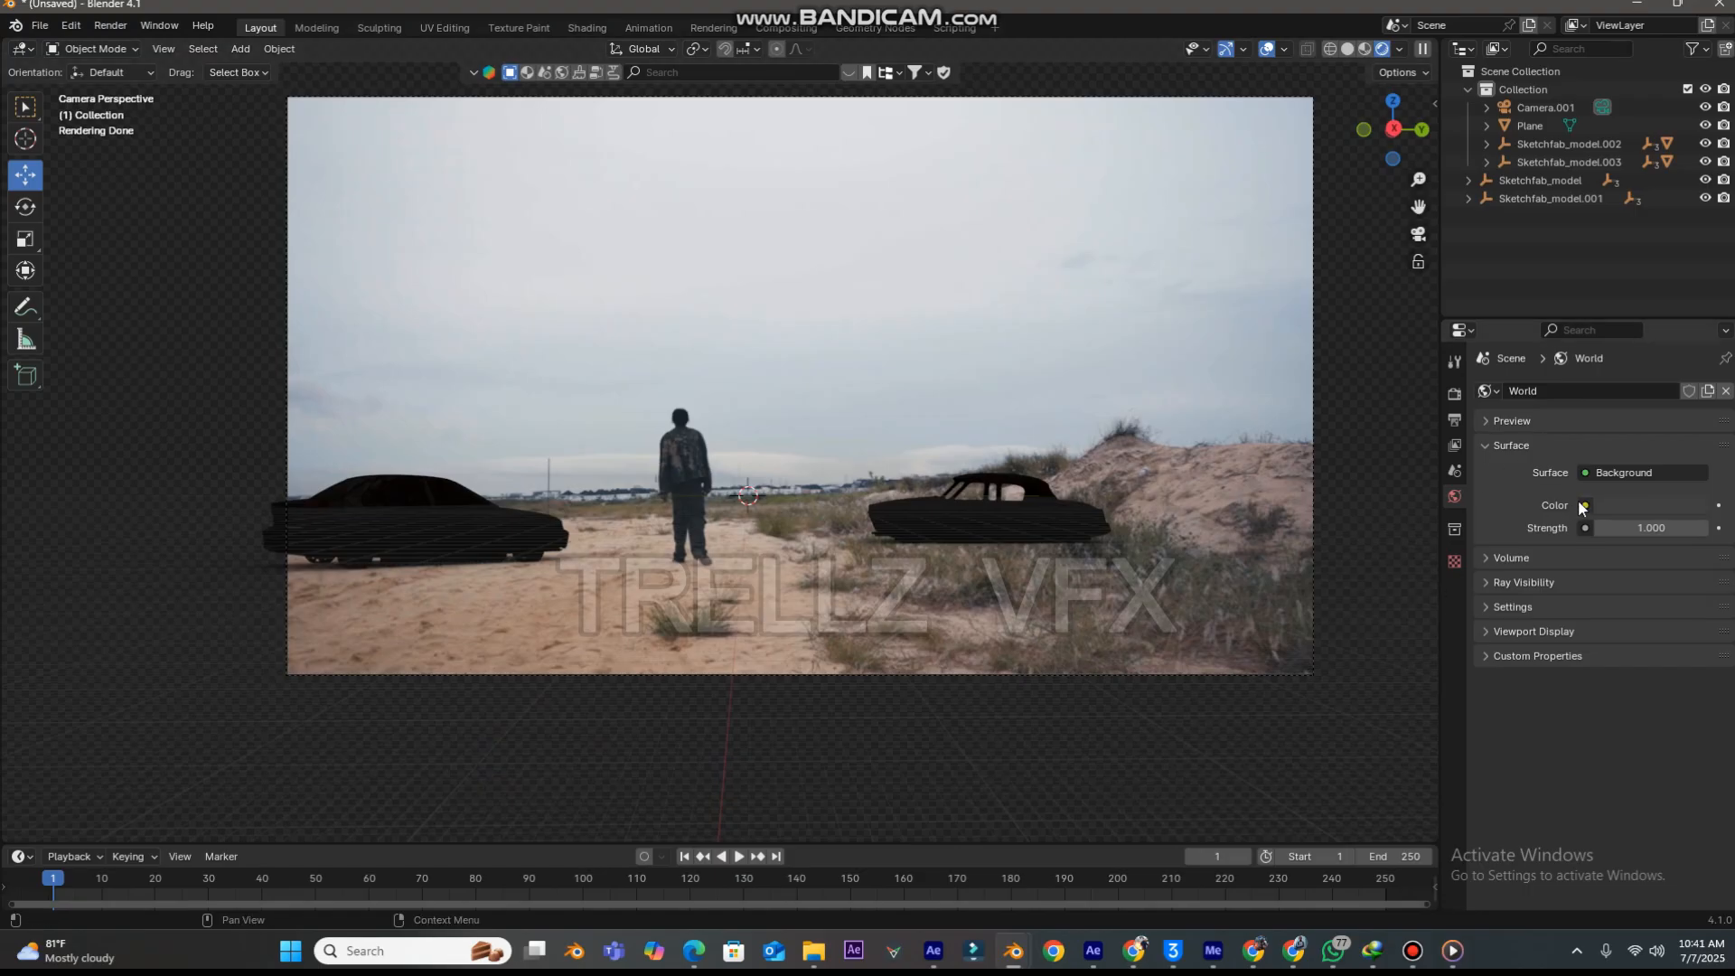
- Switch to Blender and set the world background color to an environment texture
left_click(1583, 505)
left_click(1586, 506)
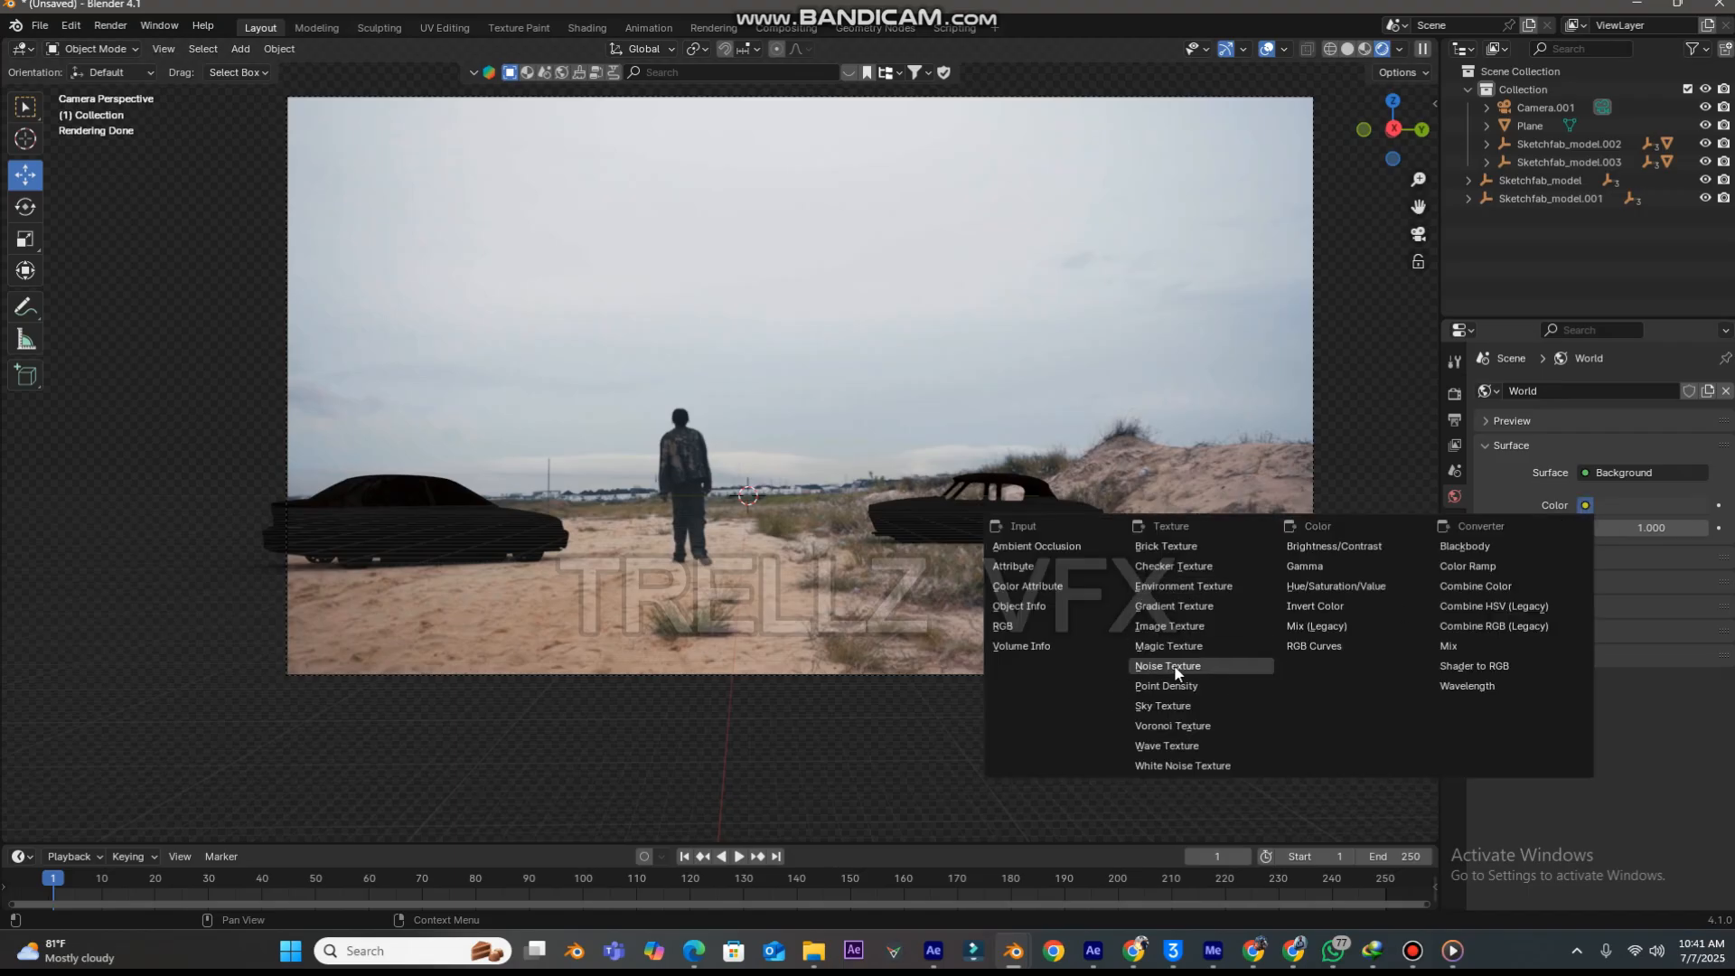
left_click(1180, 586)
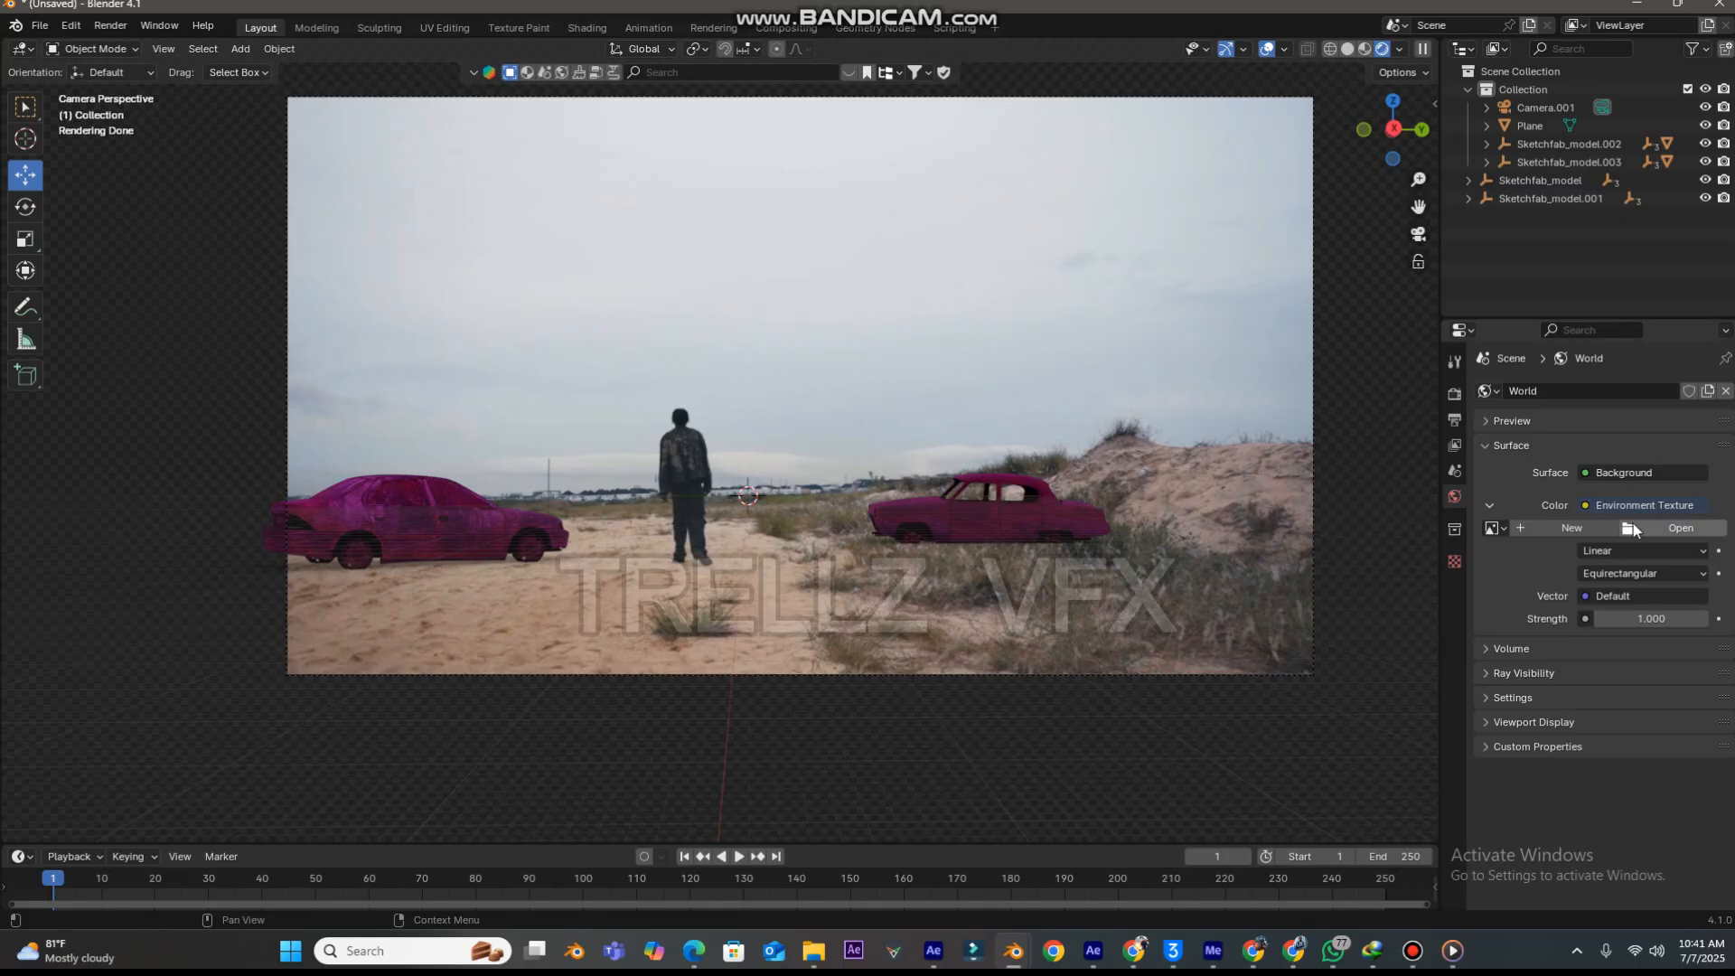
- Load suburban_football_field_2k.hdr from the desktop's "file for tutorial" folder as the environment image and check the cars' lighting
left_click(1682, 529)
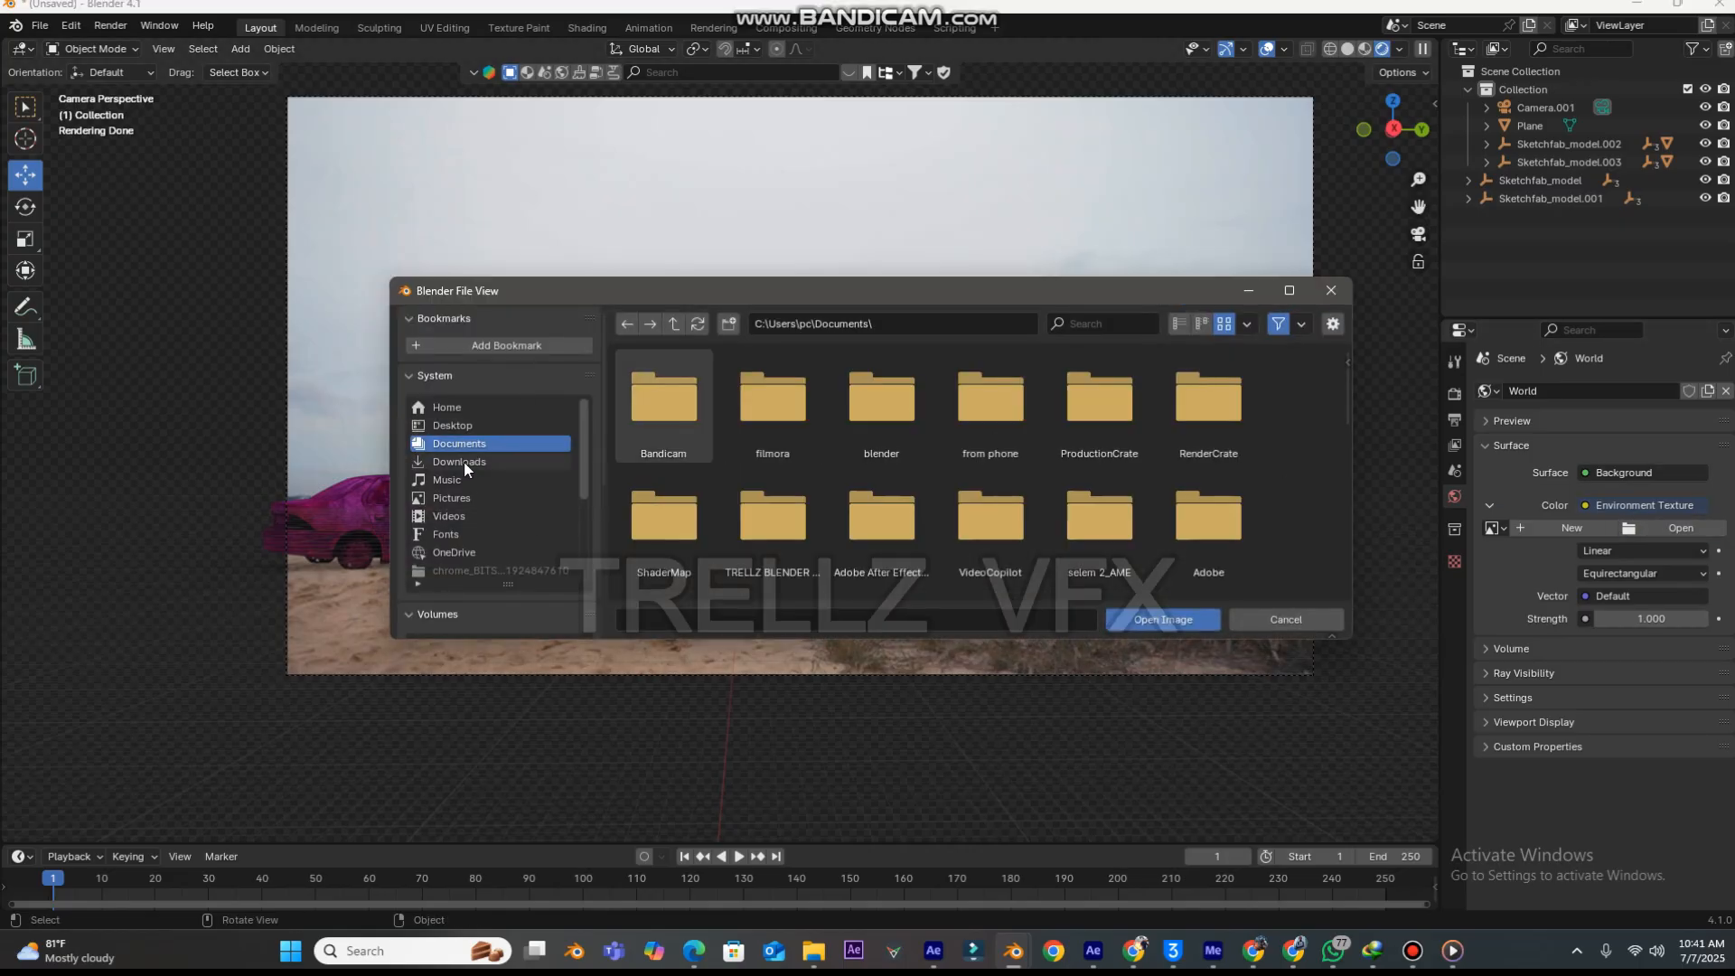
left_click(464, 423)
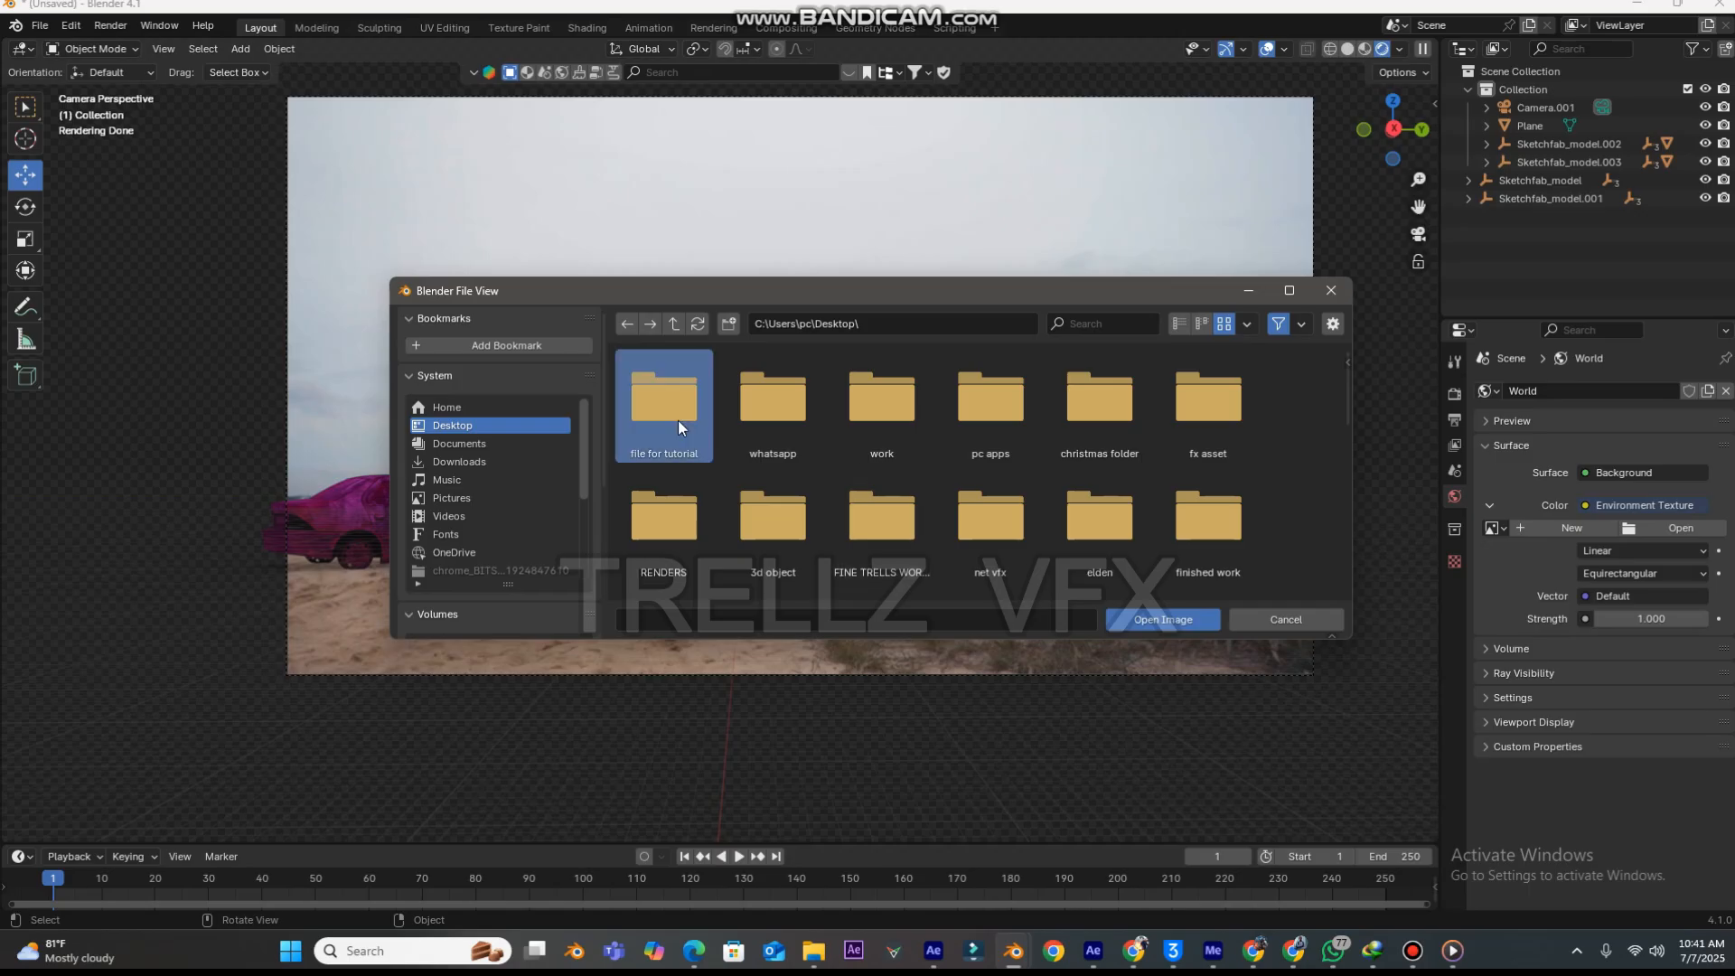
double_click(673, 411)
double_click(680, 425)
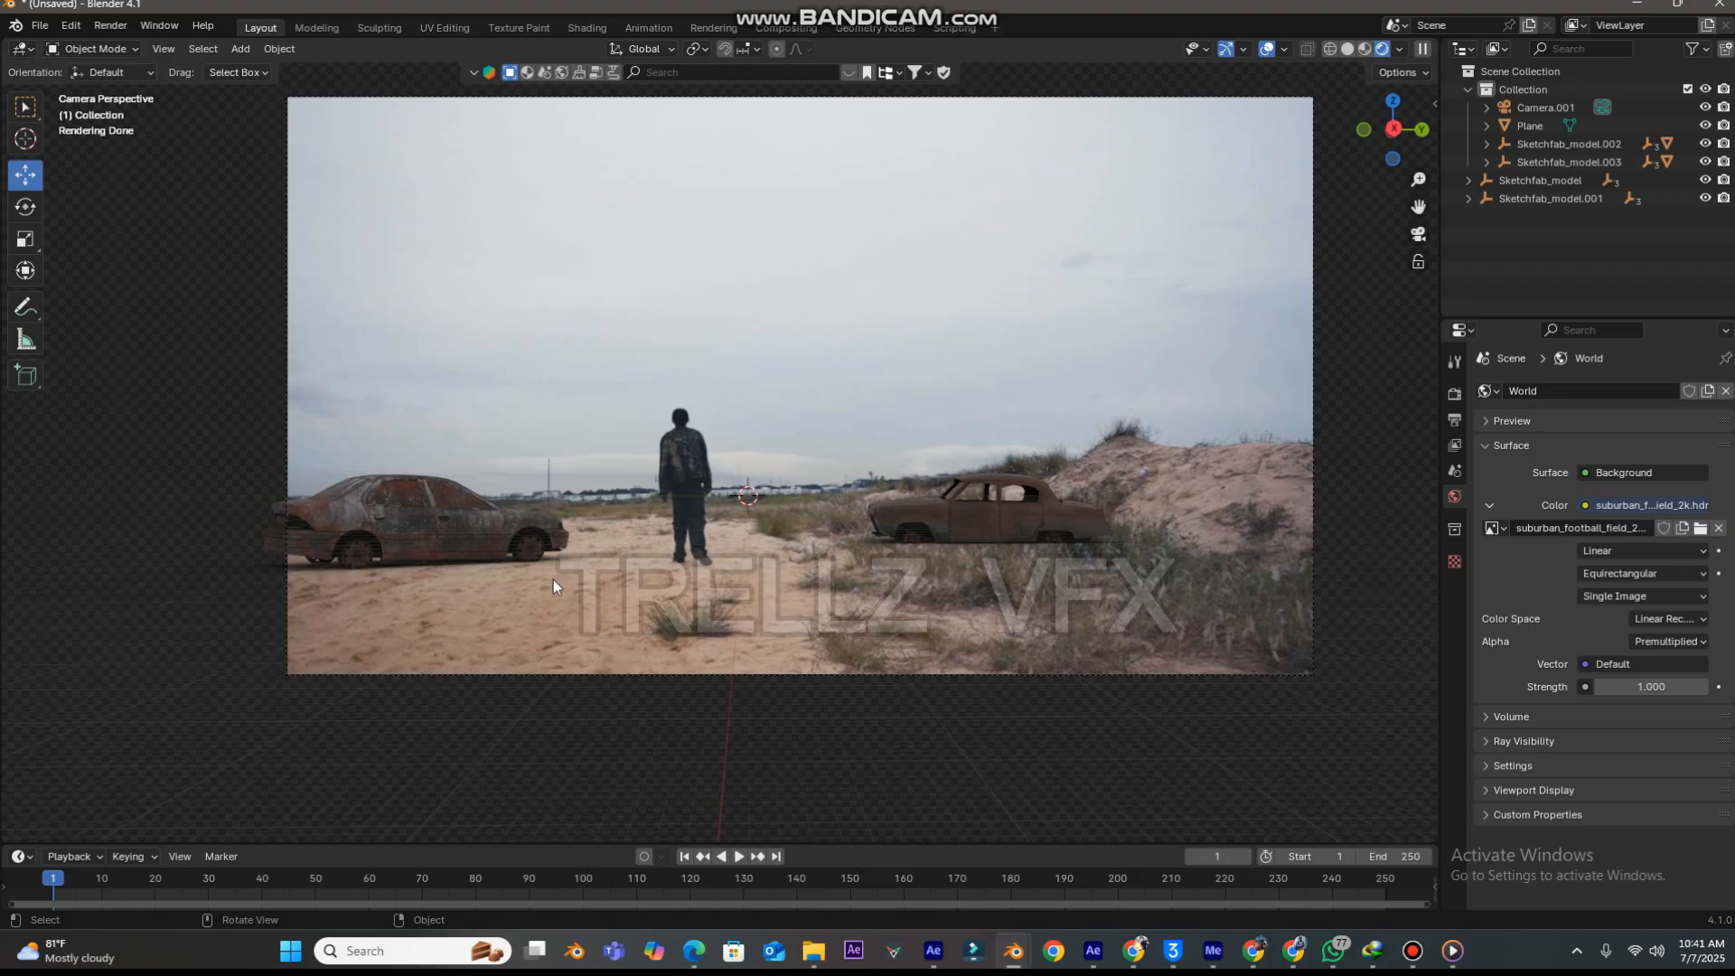
scroll(540, 589, "up", 5)
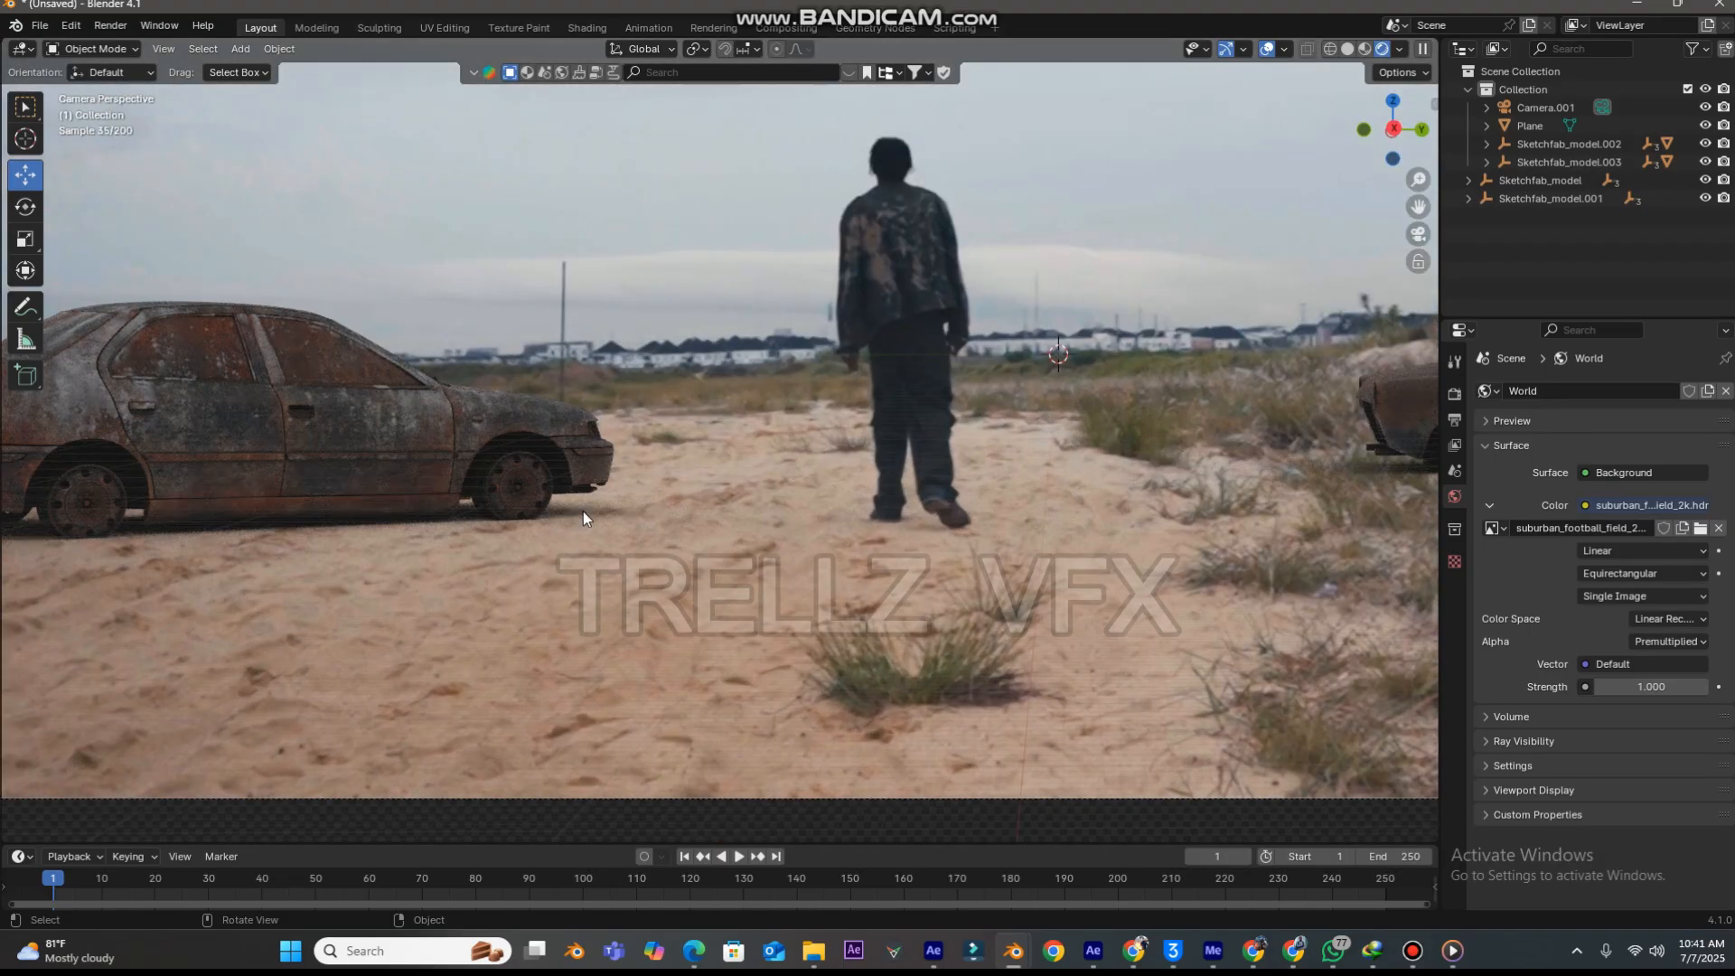
scroll(823, 524, "down", 6)
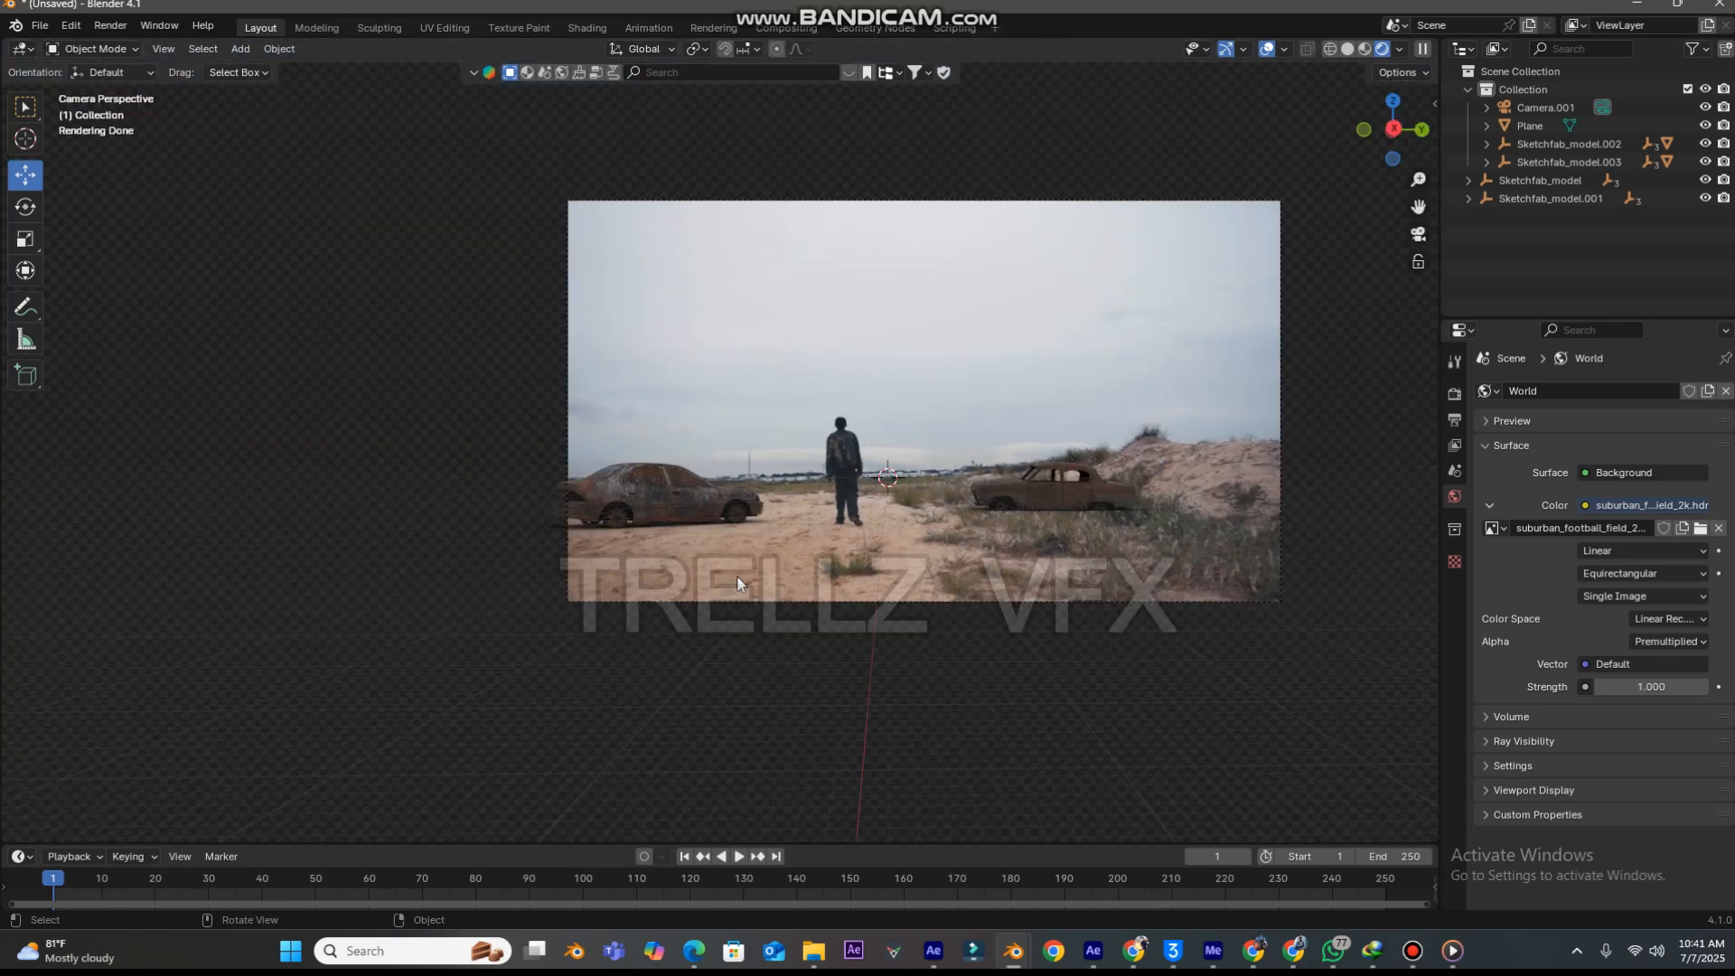
- Examine the rusted sedan's ground contact up close, comparing solid, material preview and rendered shading
scroll(696, 562, "up", 8)
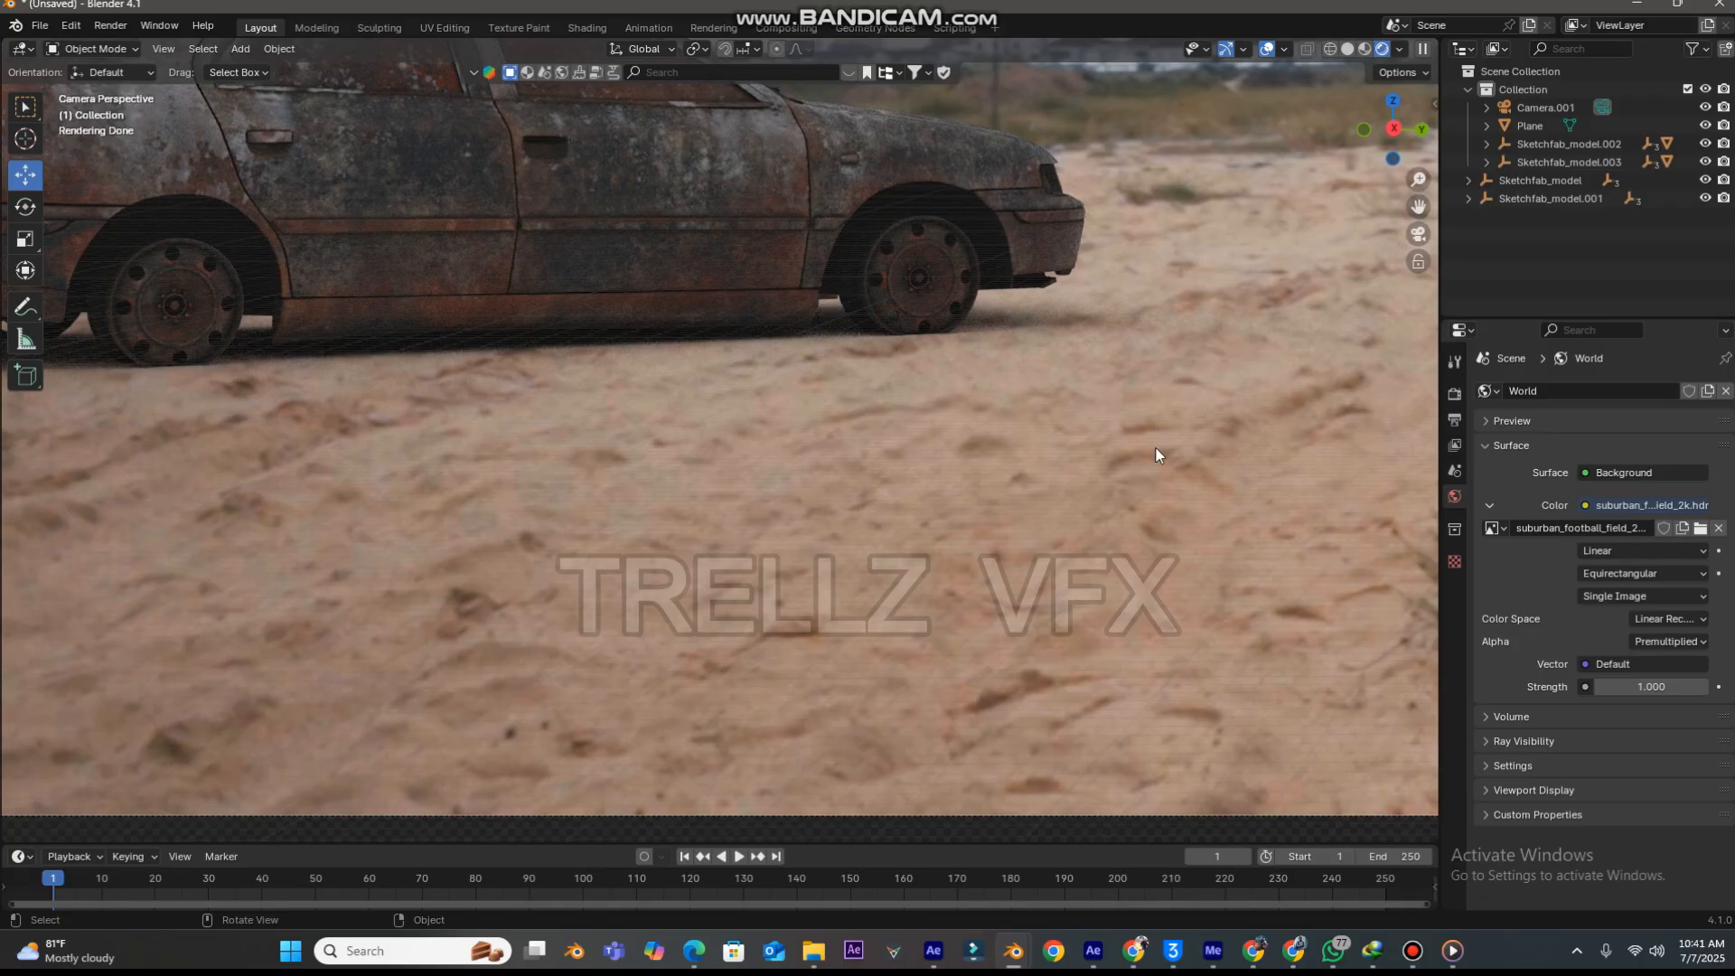
scroll(1133, 371, "down", 3)
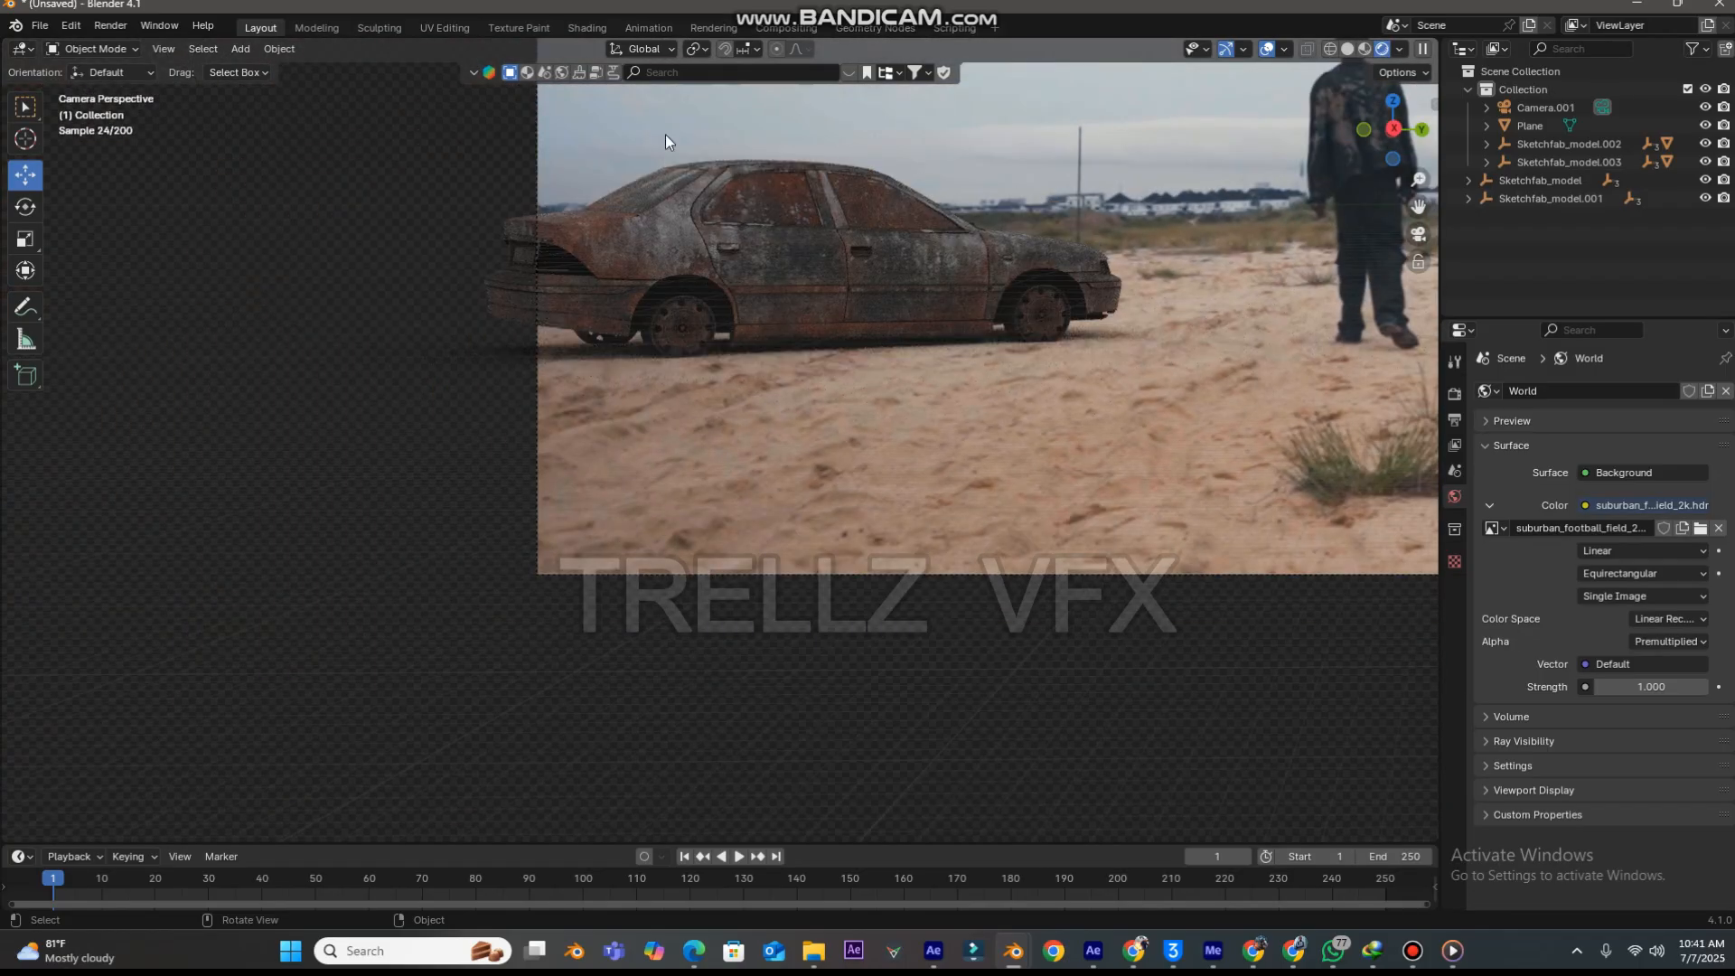
left_click(1348, 49)
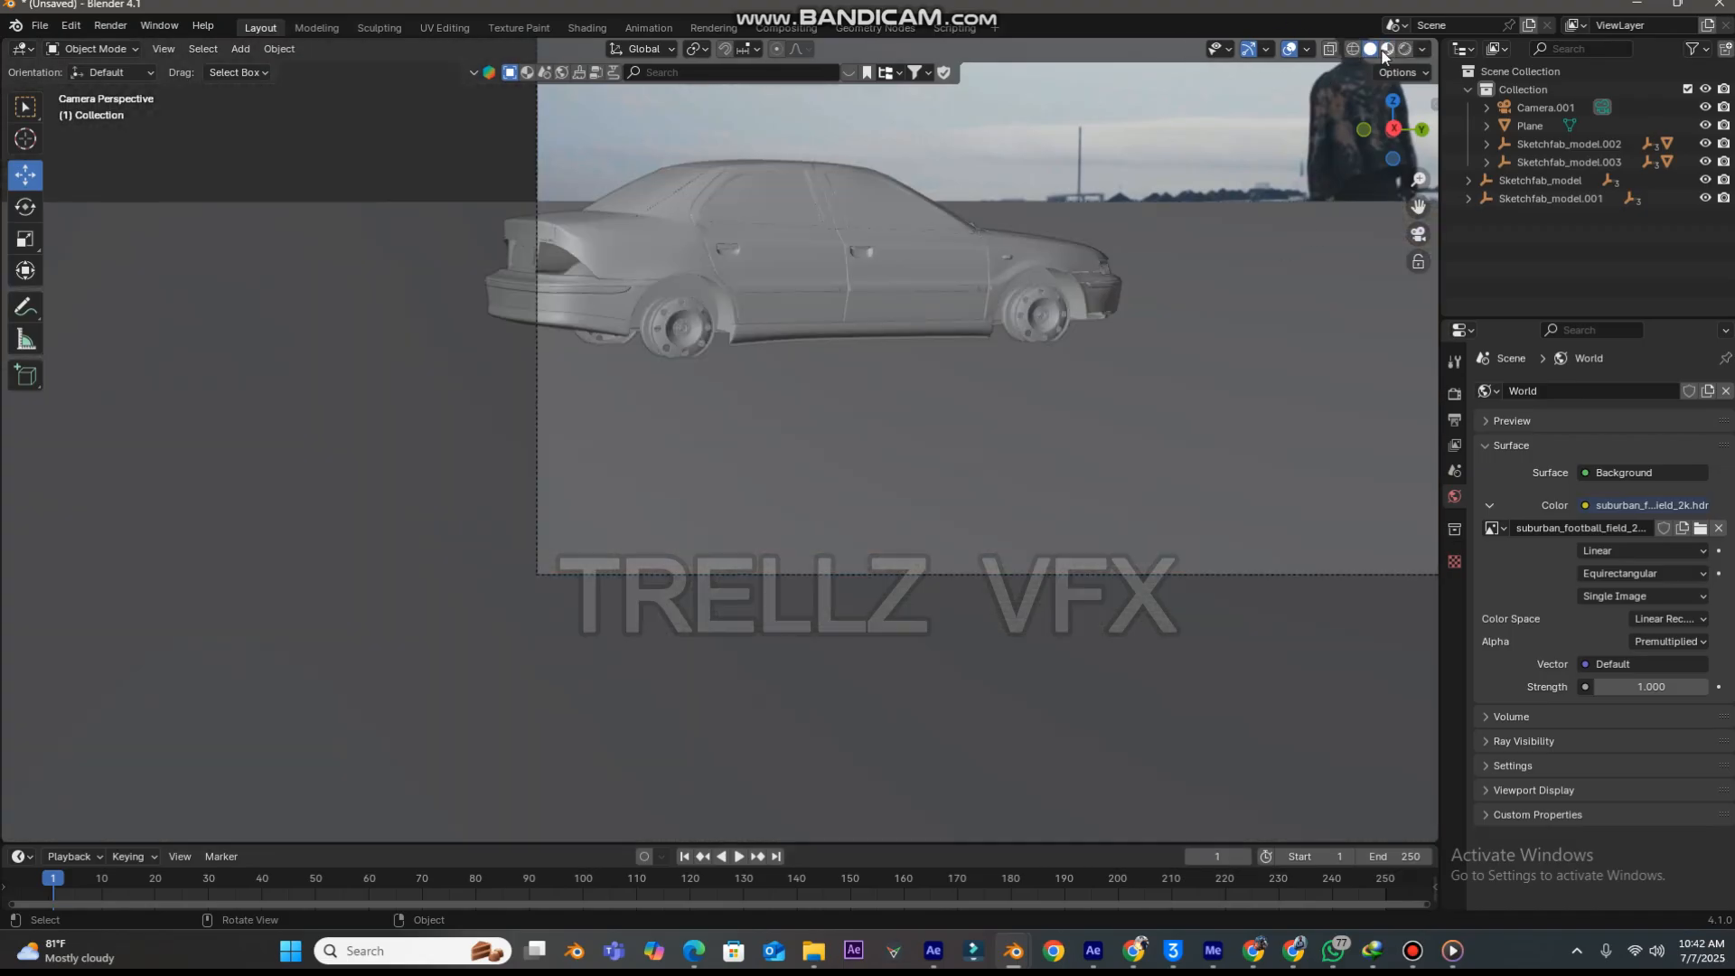
left_click(1387, 49)
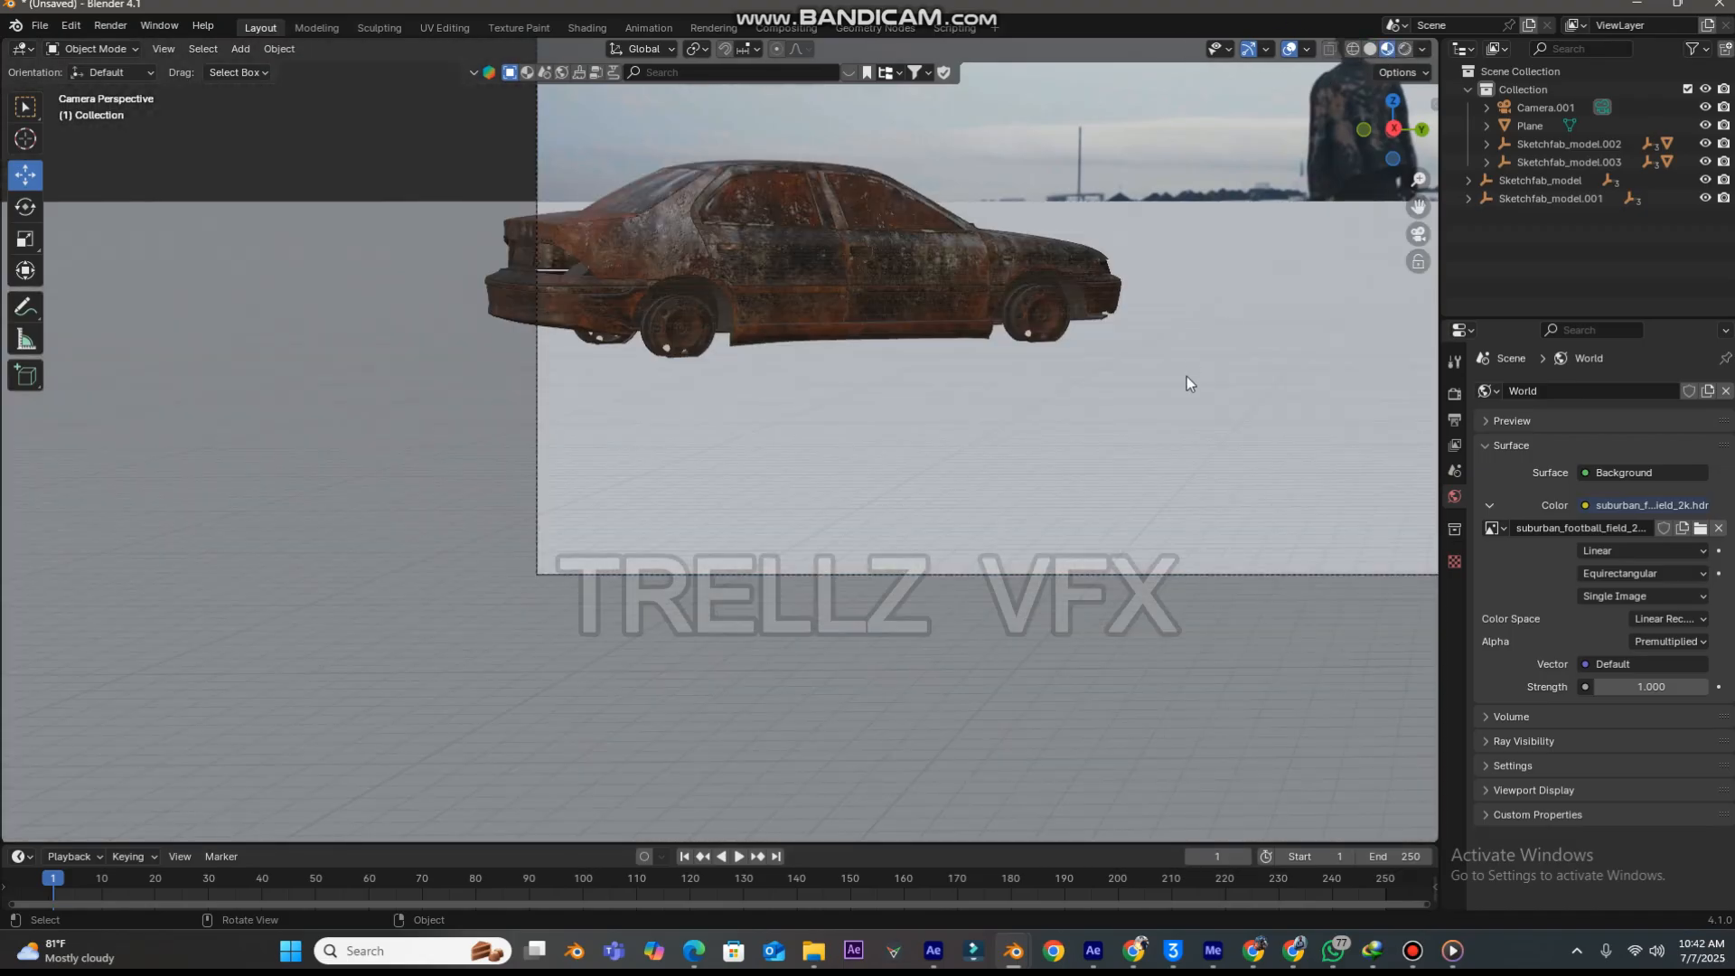
left_click(1396, 53)
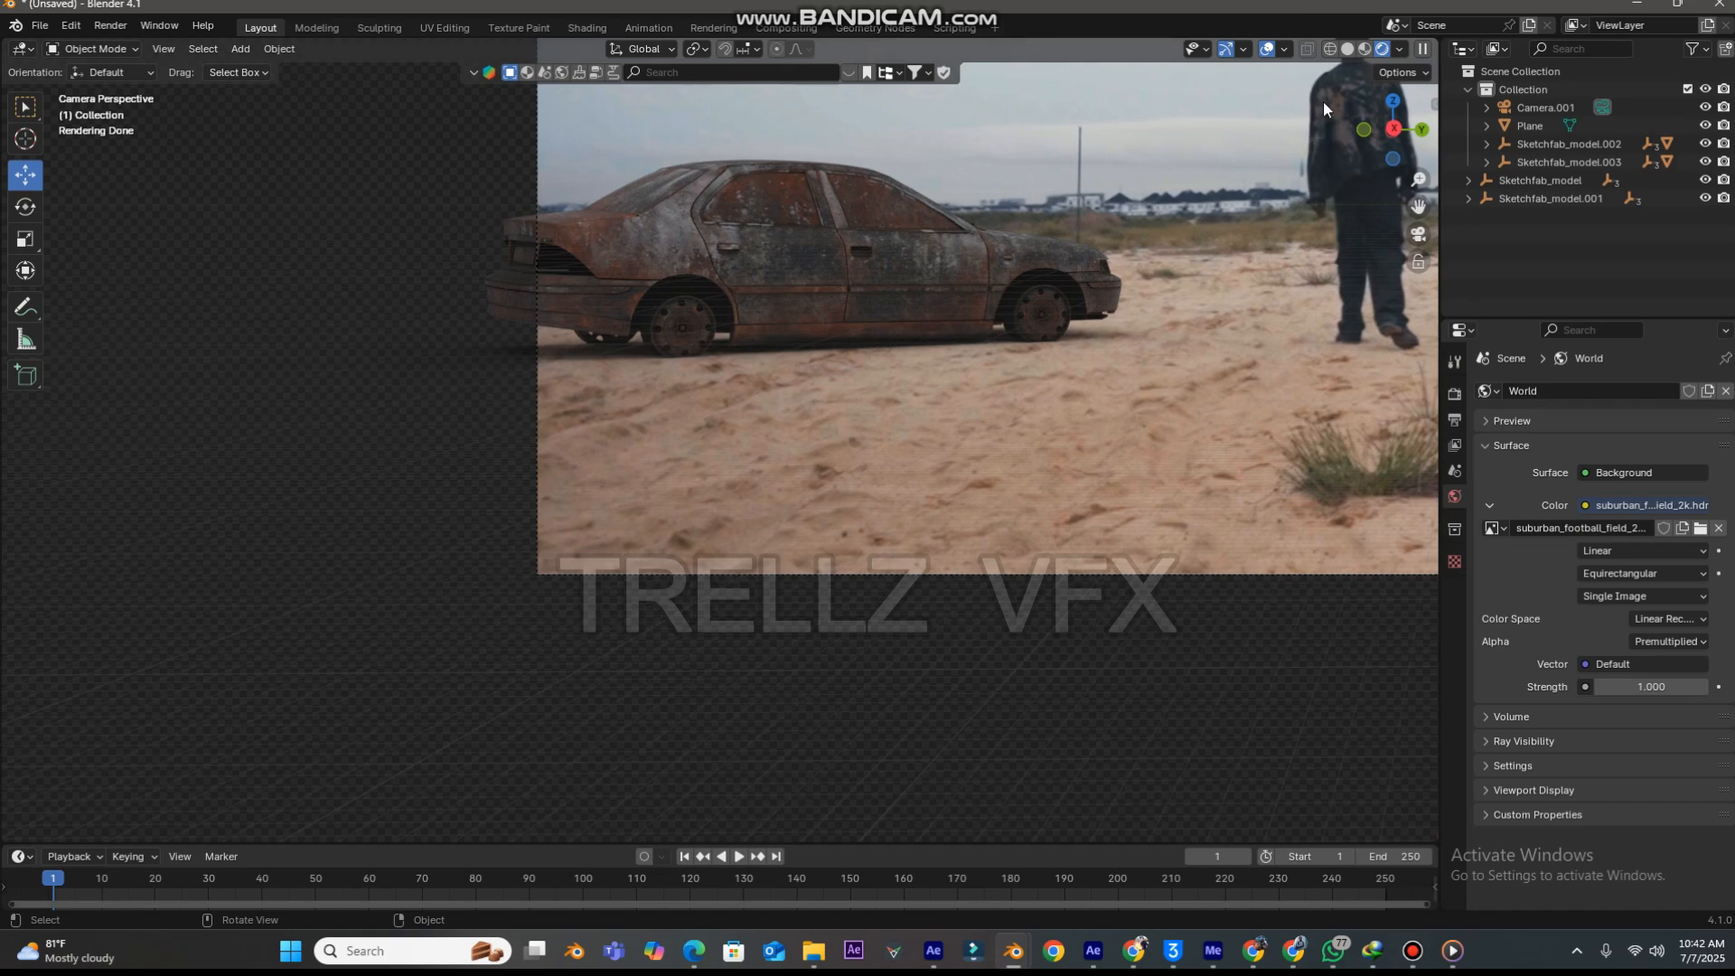
- Add a new material to the ground plane and show the viewport in rendered shading
left_click(1363, 50)
left_click(1168, 389)
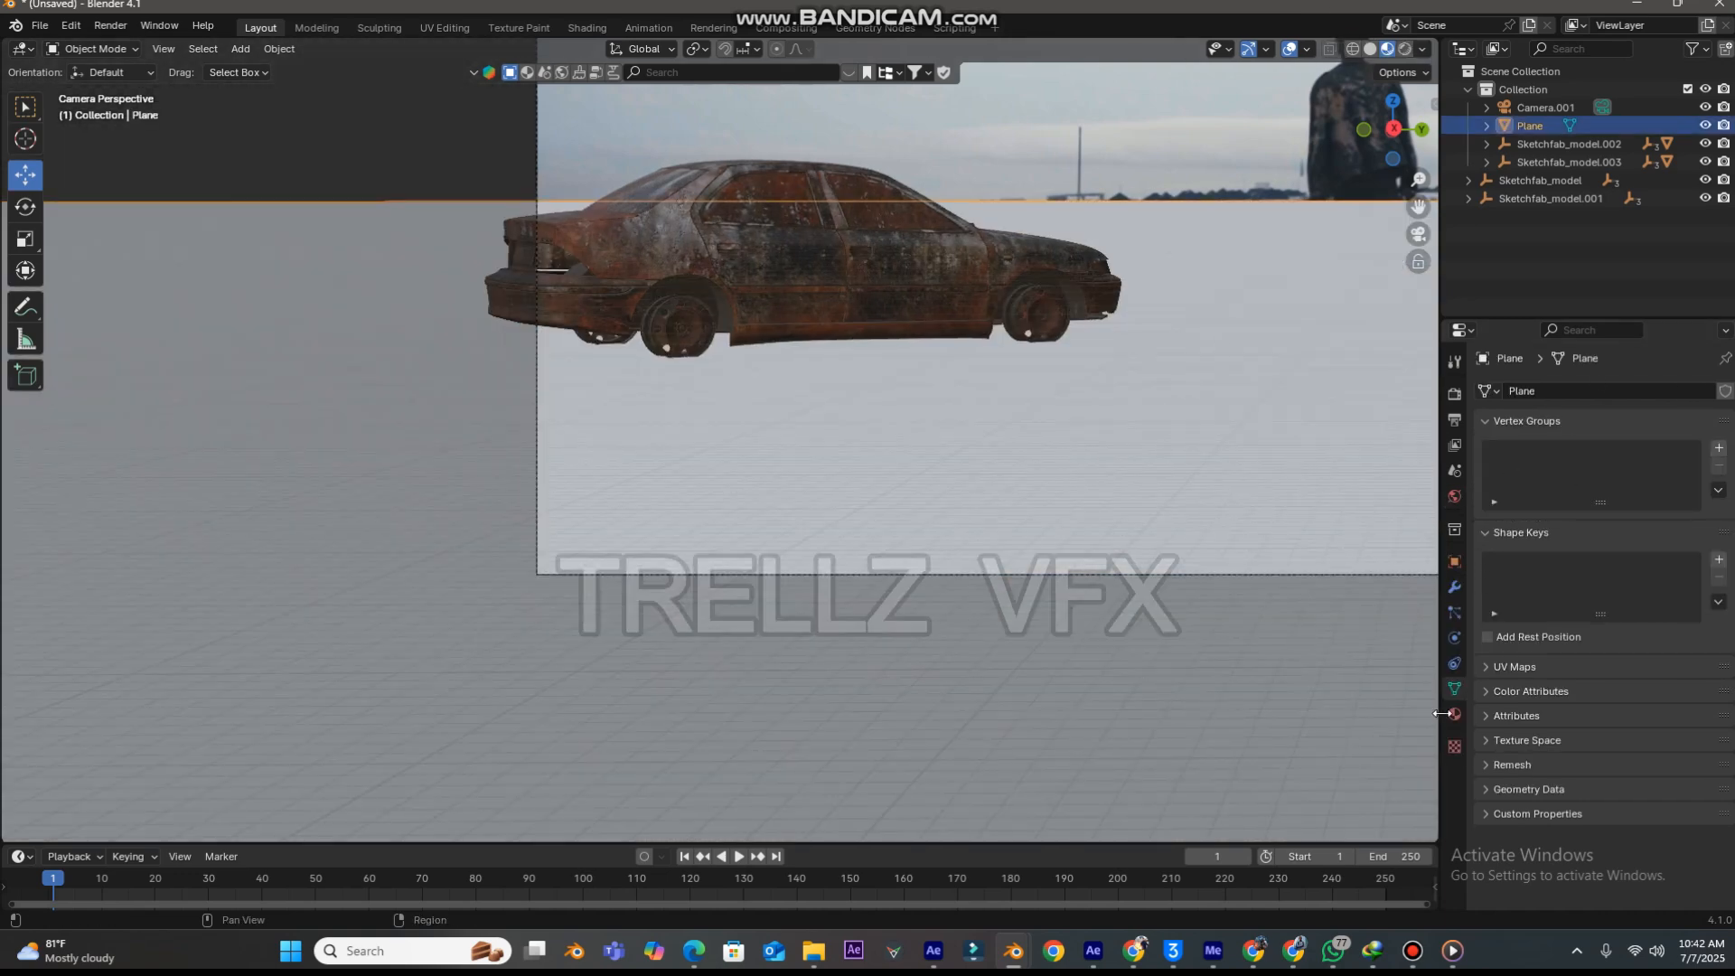
left_click(1455, 714)
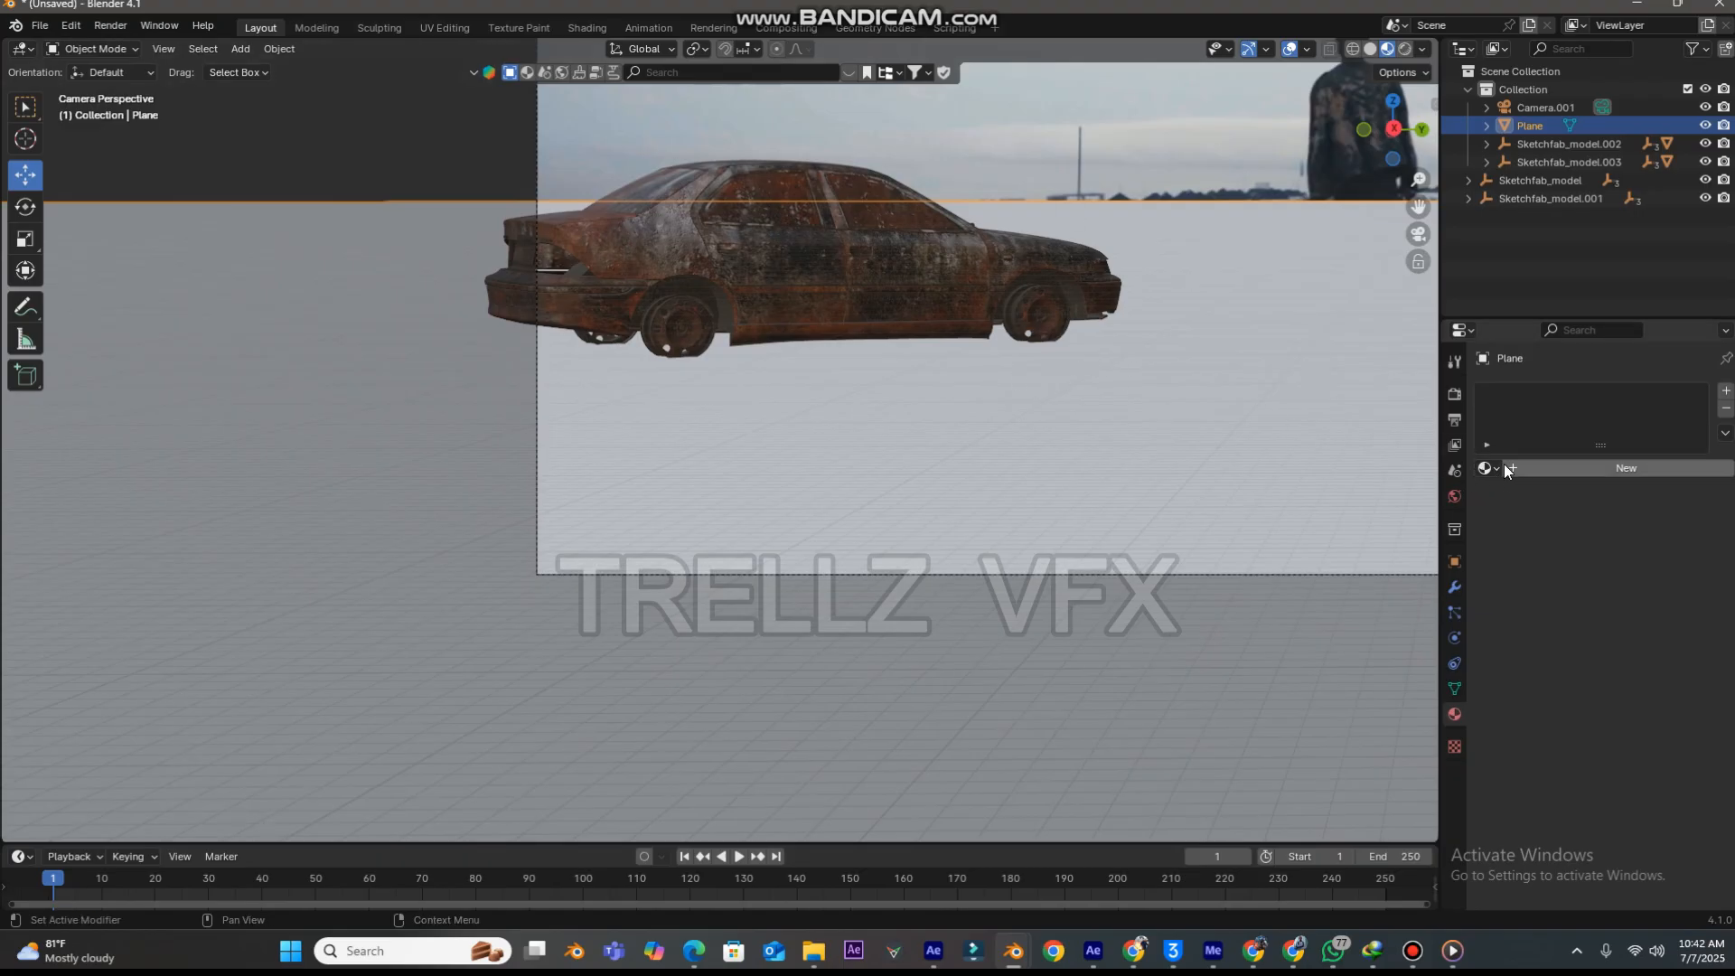
left_click(1404, 49)
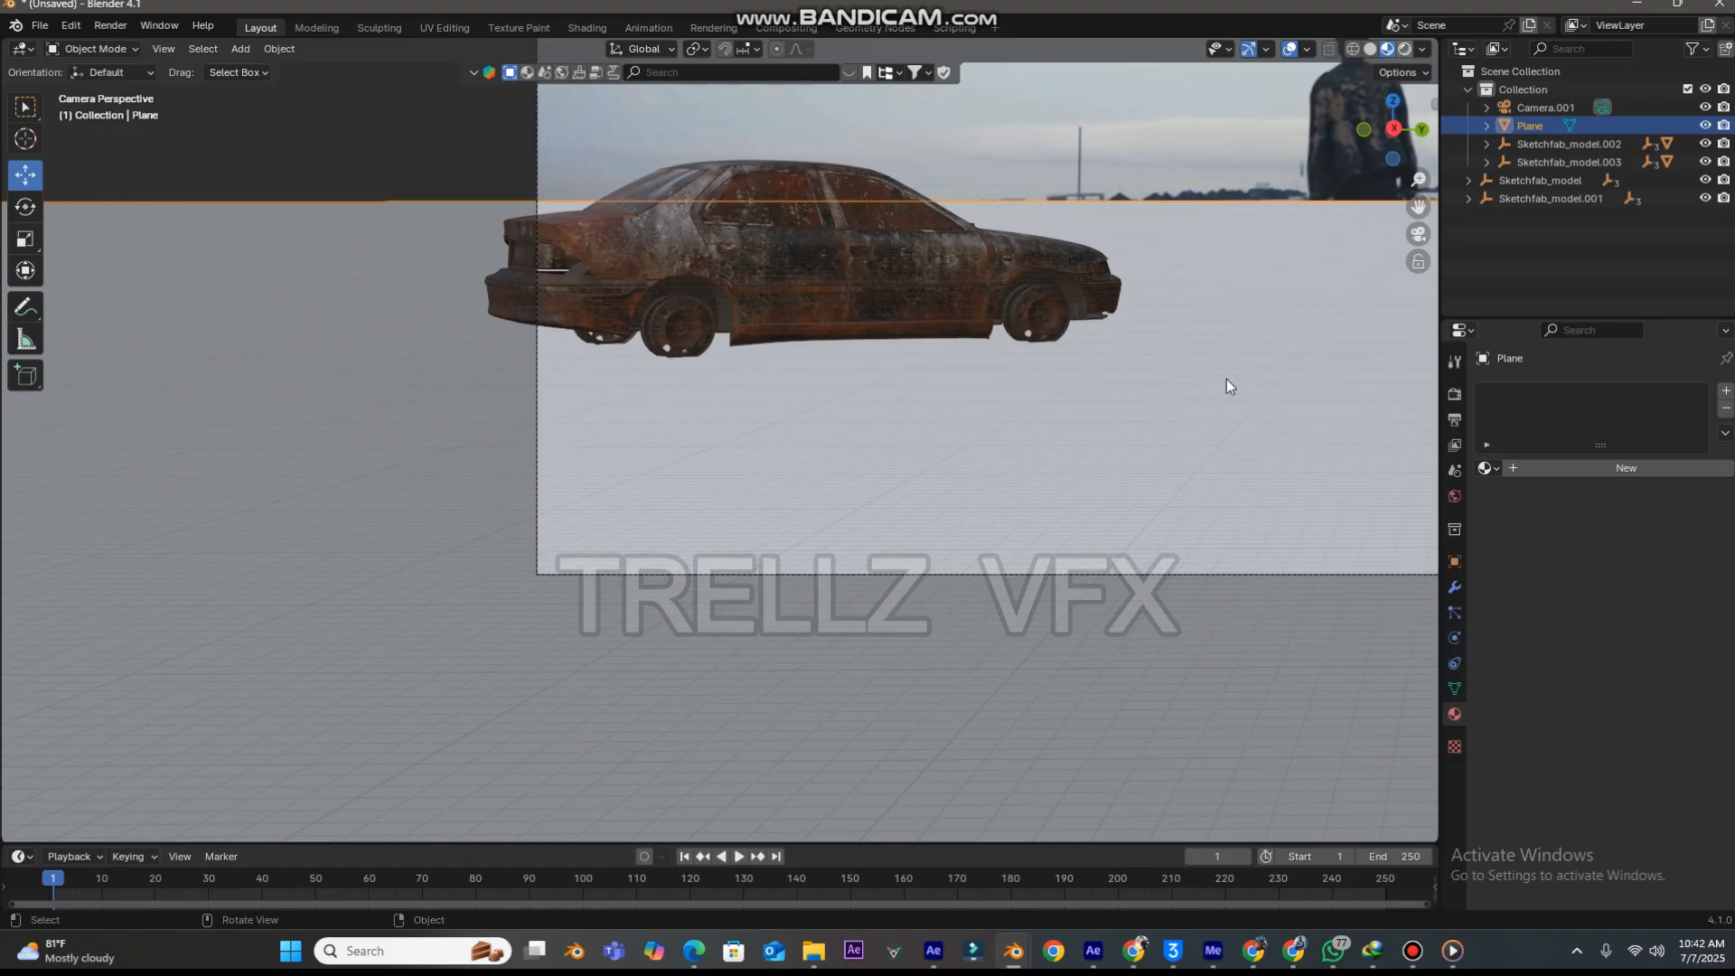
left_click(1493, 468)
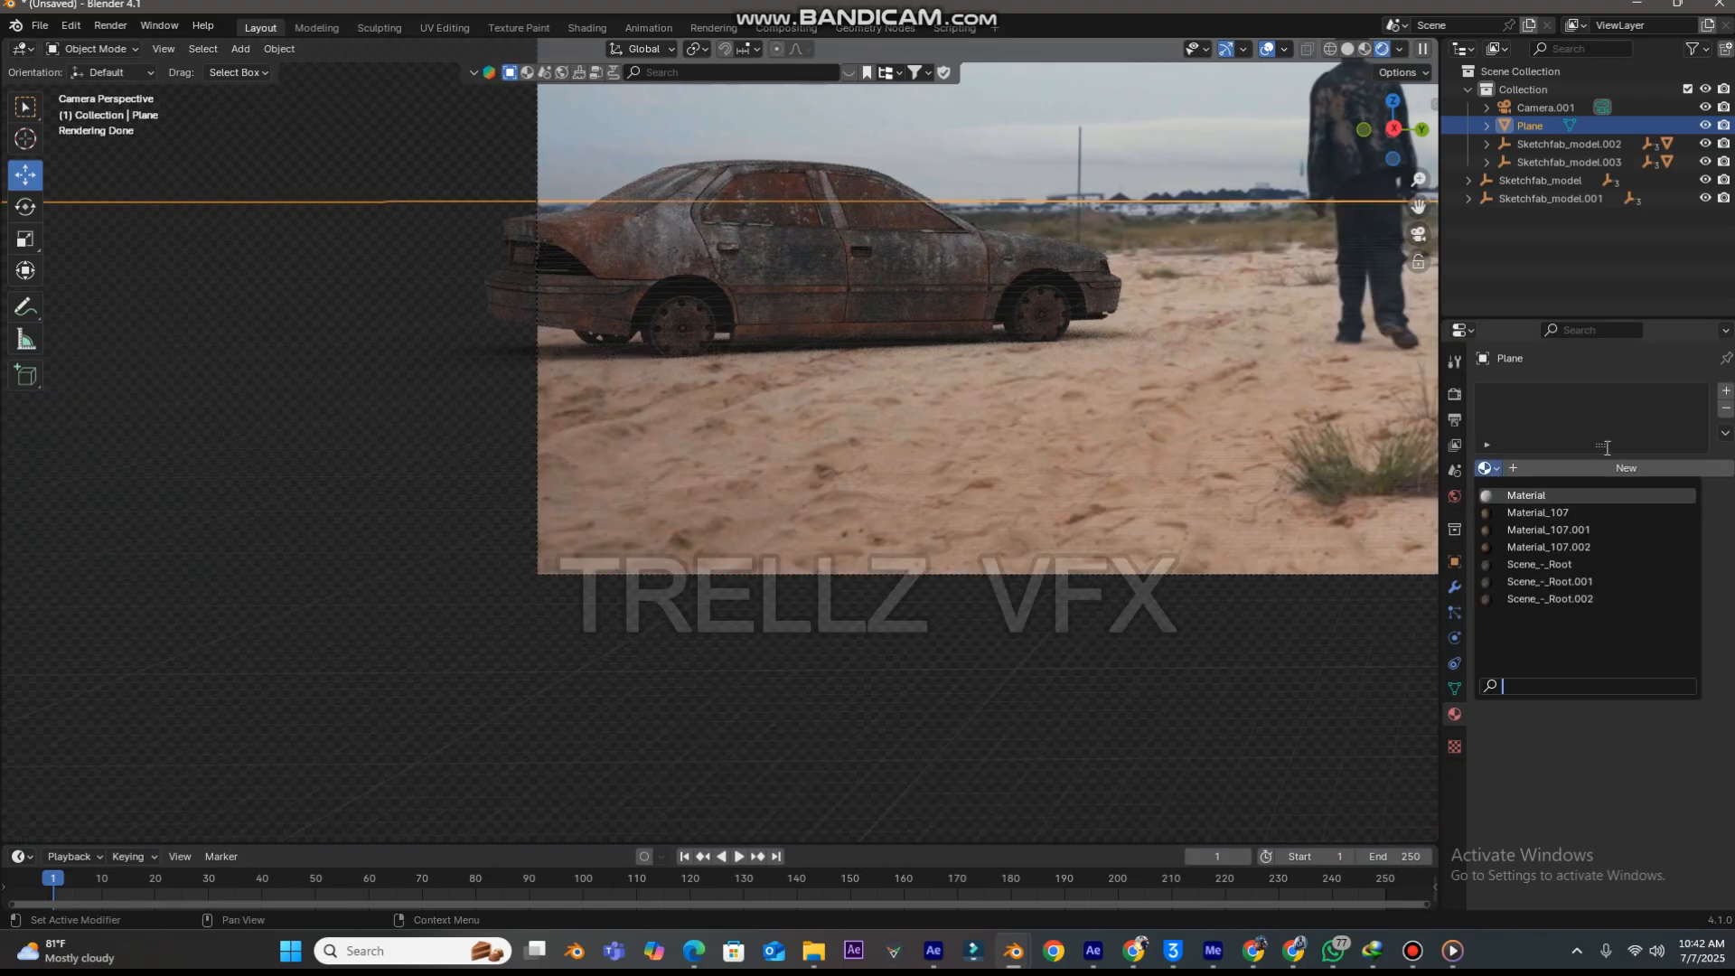
left_click(1543, 470)
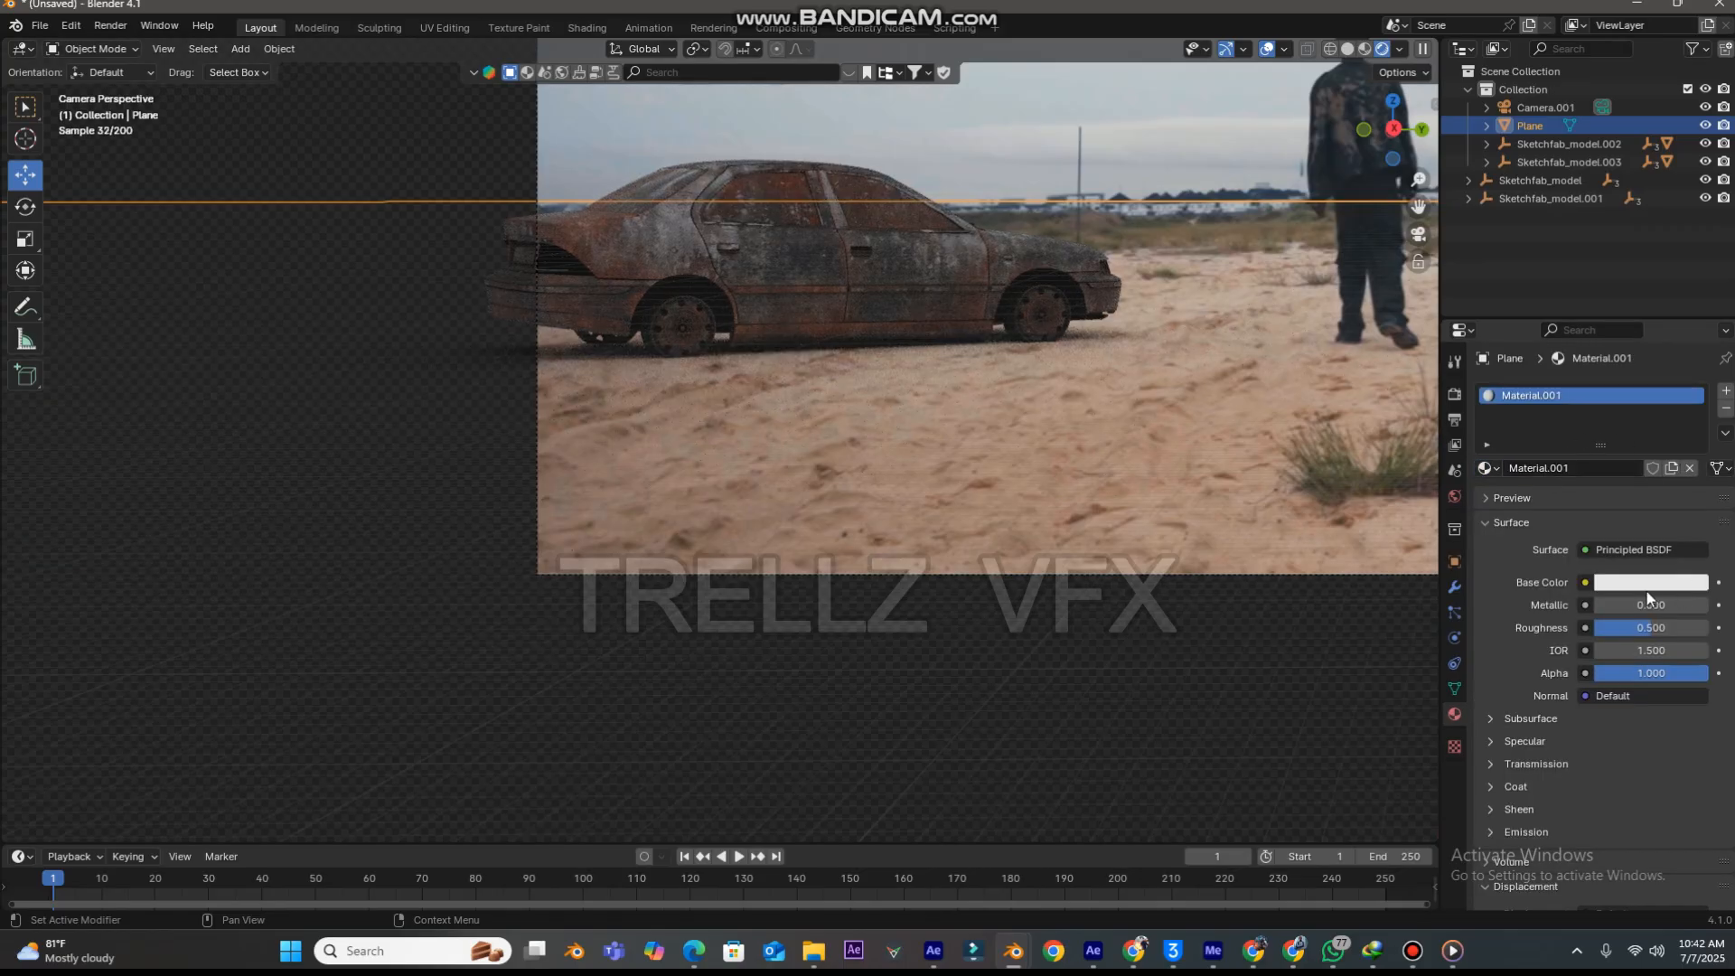
- Try a near-black base color on the ground plane's material, replace it with the footage's sampled sand color, and check the whole shot
left_click(1644, 585)
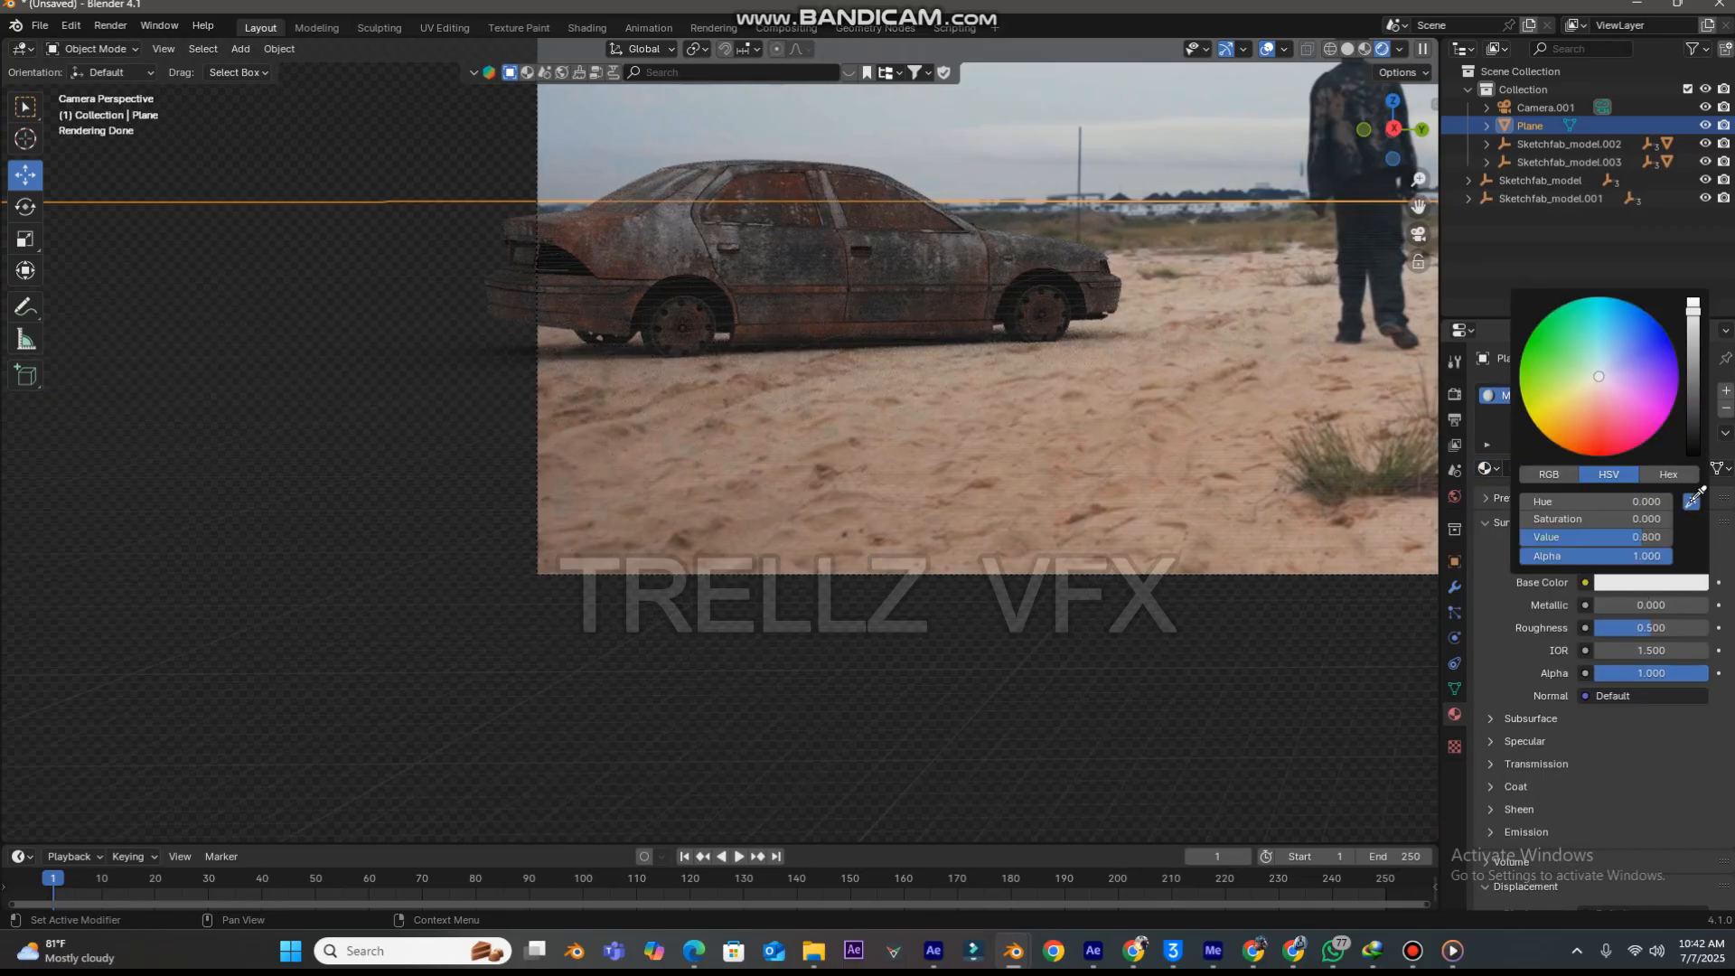
left_click(1693, 455)
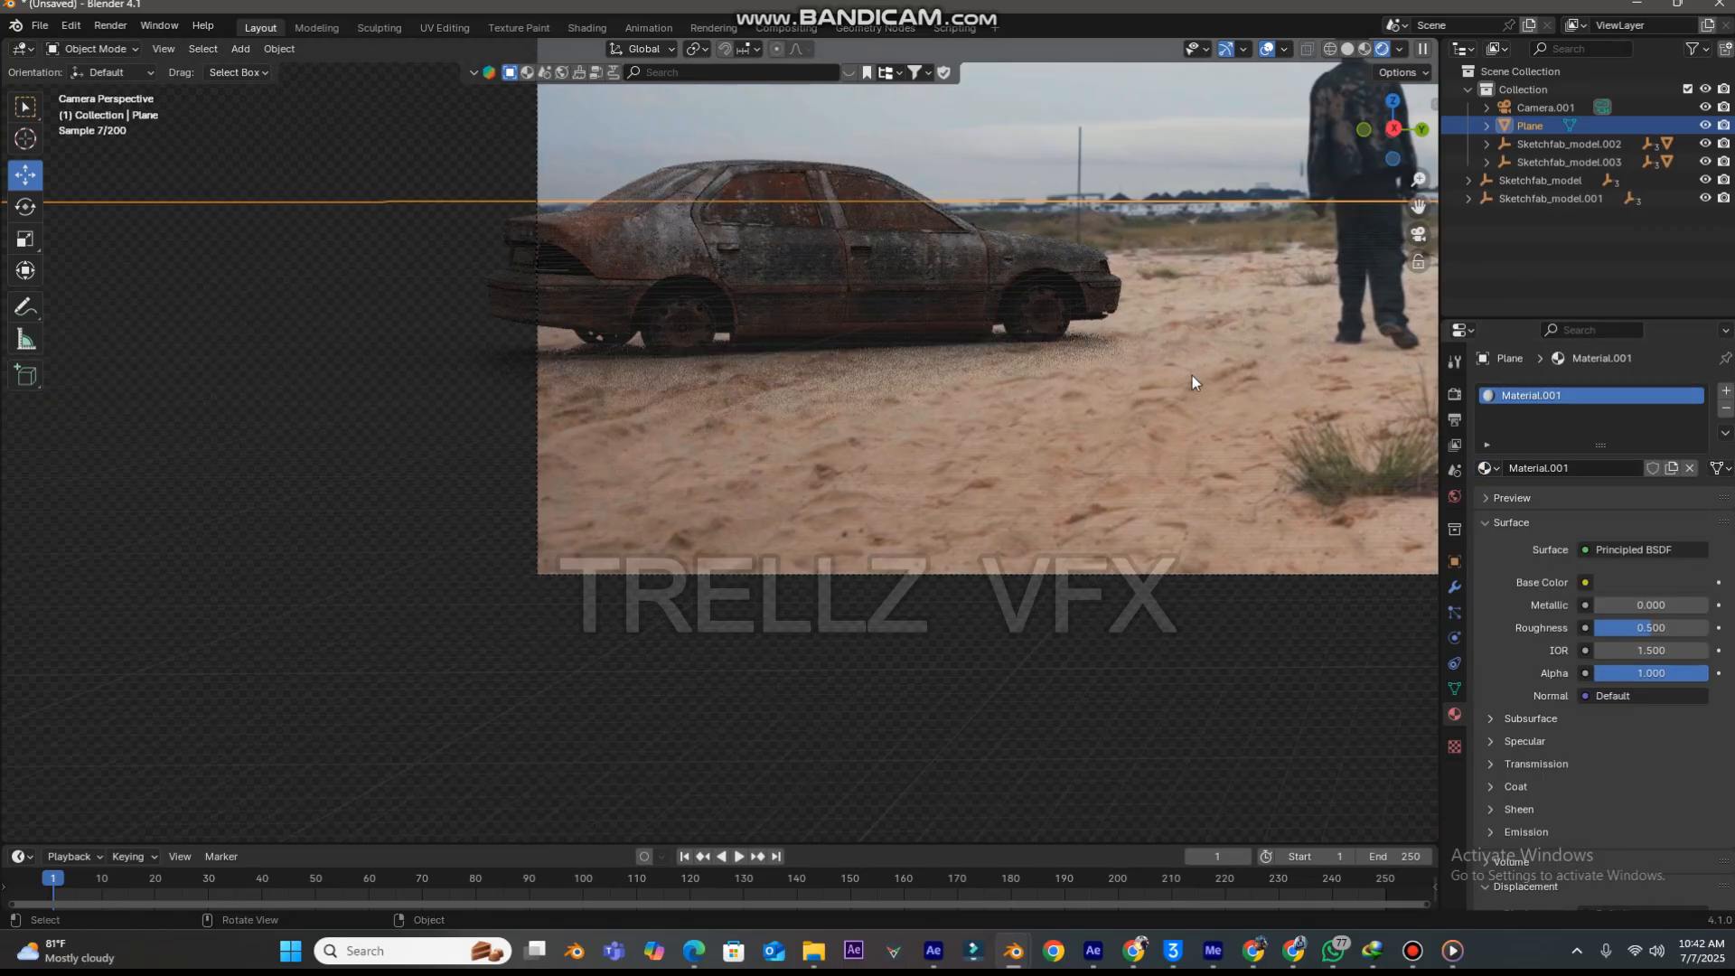
left_click(1596, 583)
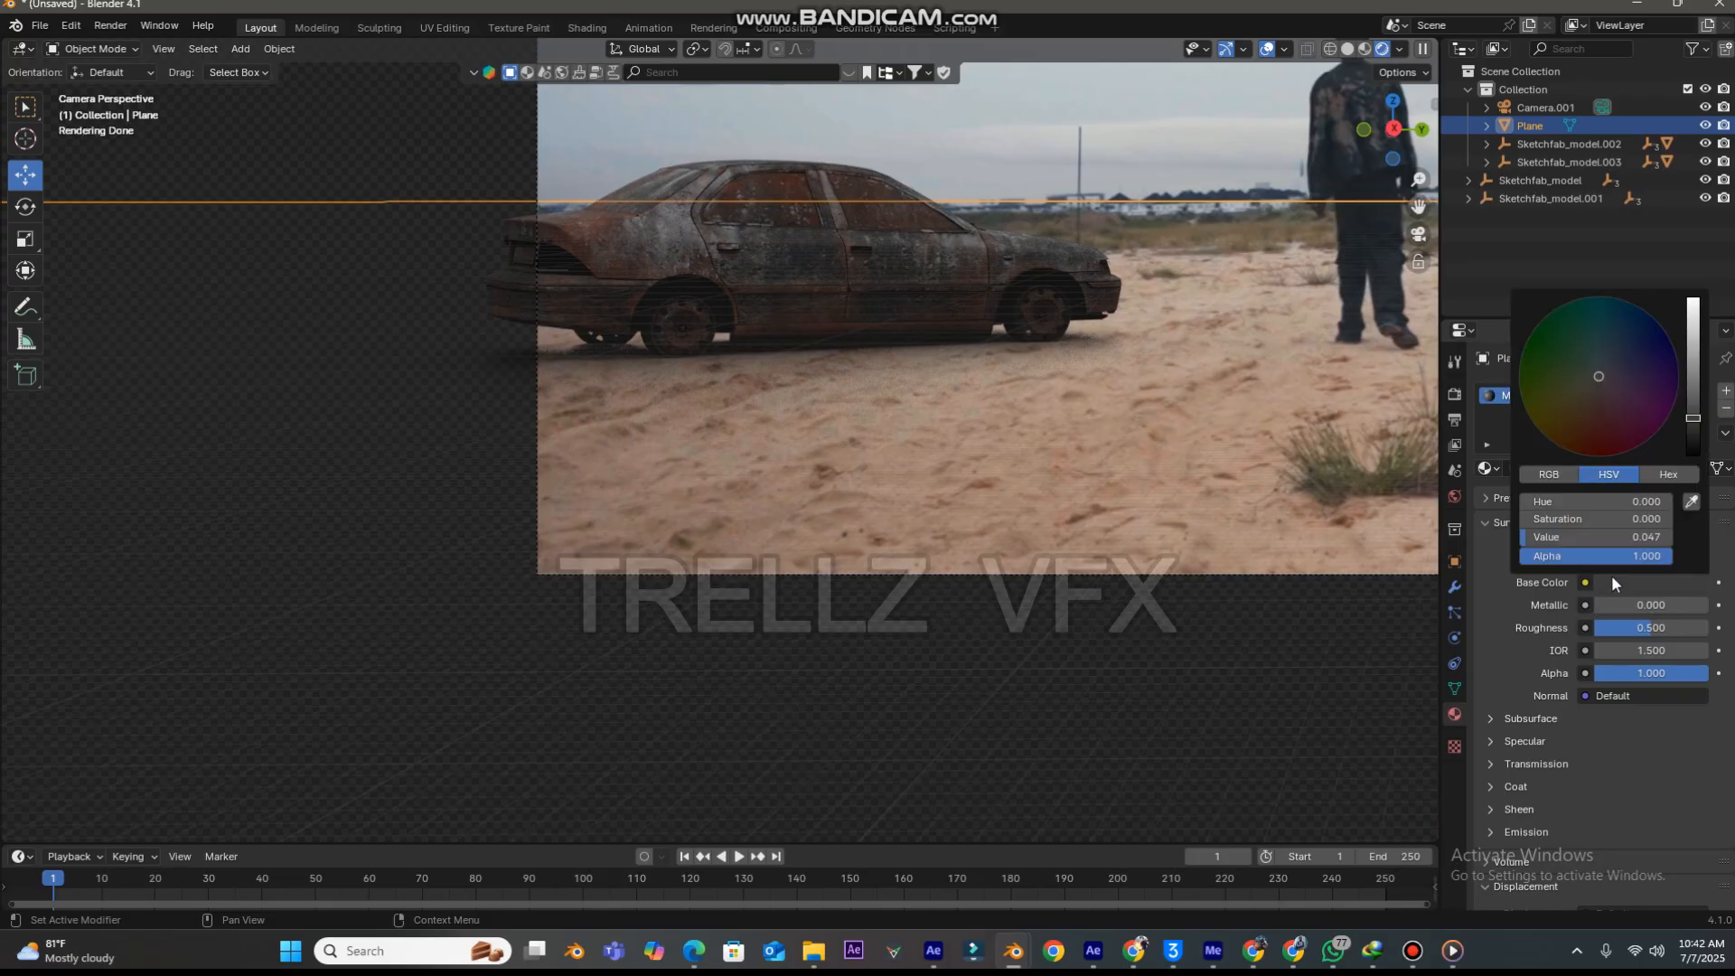
left_click(1683, 482)
left_click(1148, 424)
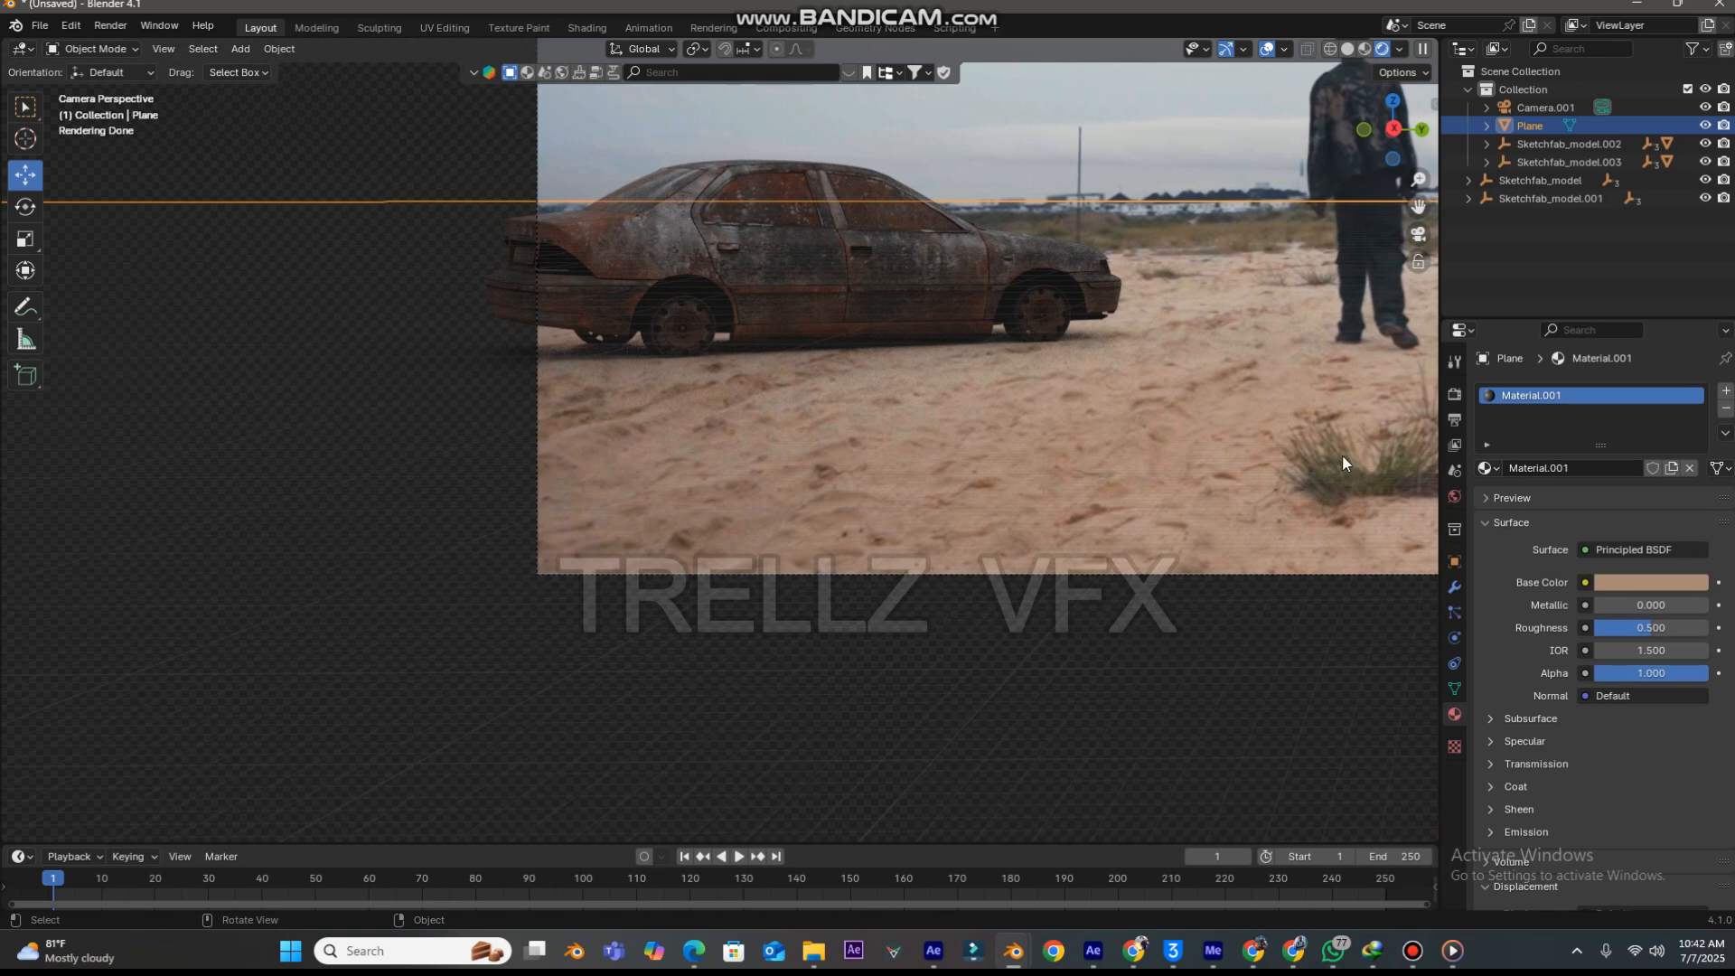
left_click(1168, 418)
left_click(1294, 465)
left_click(1222, 132)
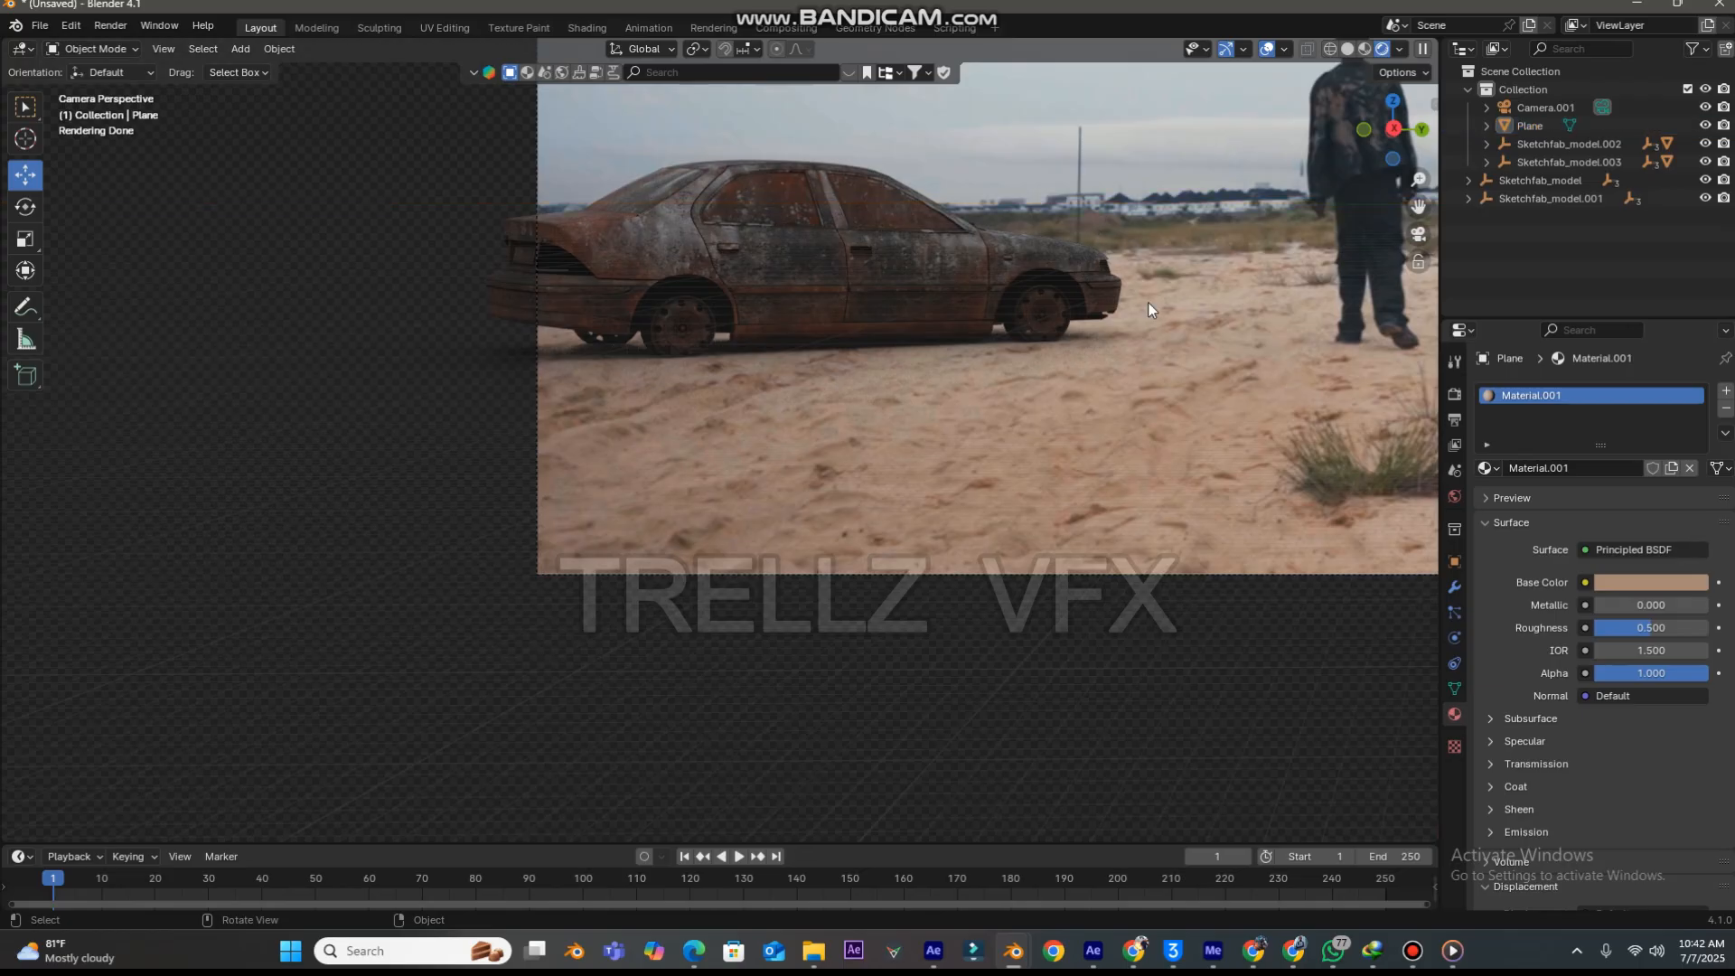
scroll(1135, 335, "down", 5)
left_click_drag(1415, 206, 1215, 252)
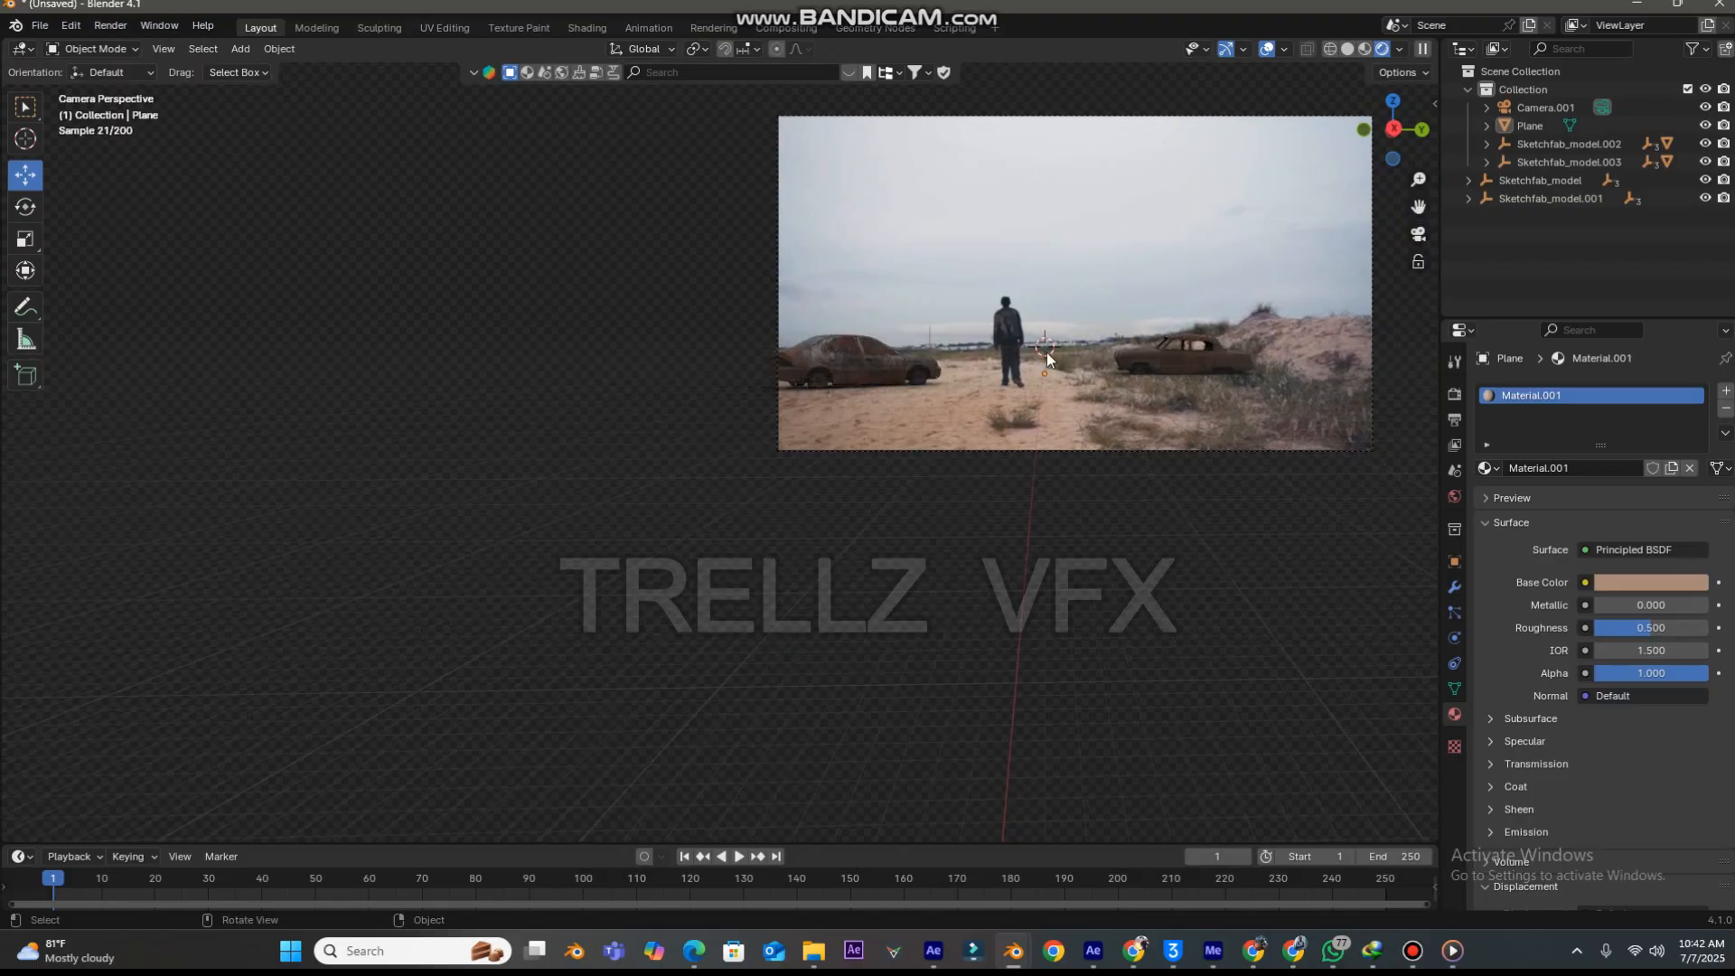
scroll(1087, 340, "up", 3)
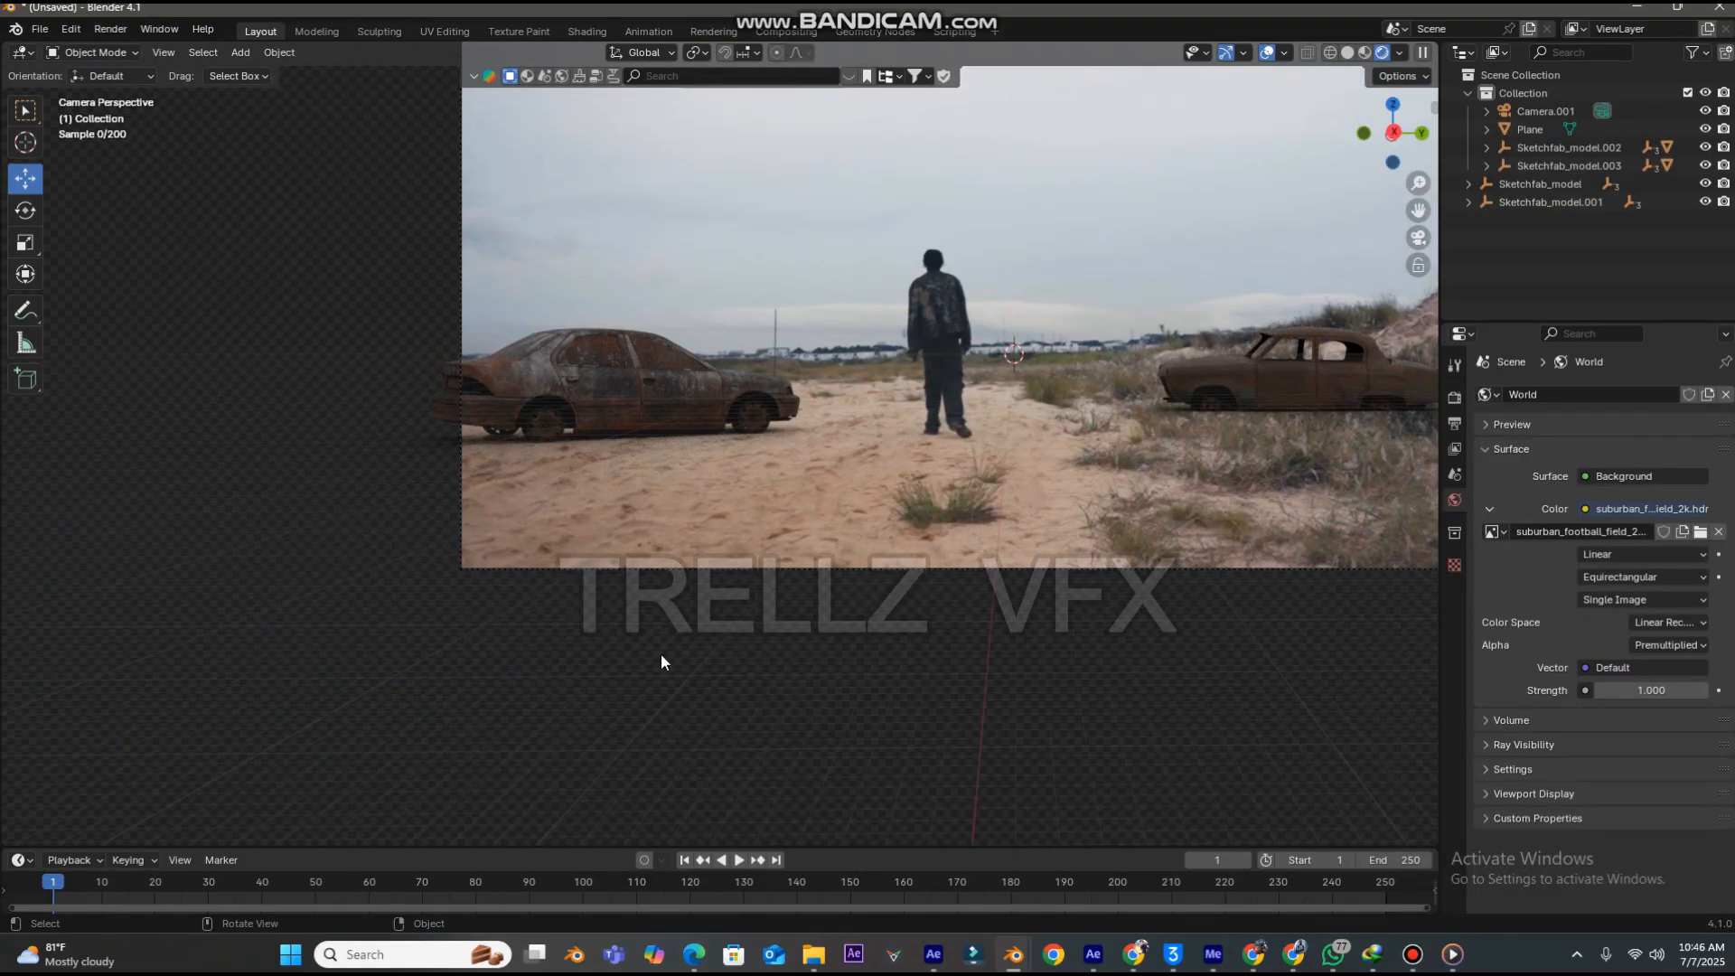
- Import the crashed Boeing 737 FBX from the desktop's "3d object\rust cars\5 plane" folder and enlarge it about five times
left_click_drag(1418, 184, 1418, 154)
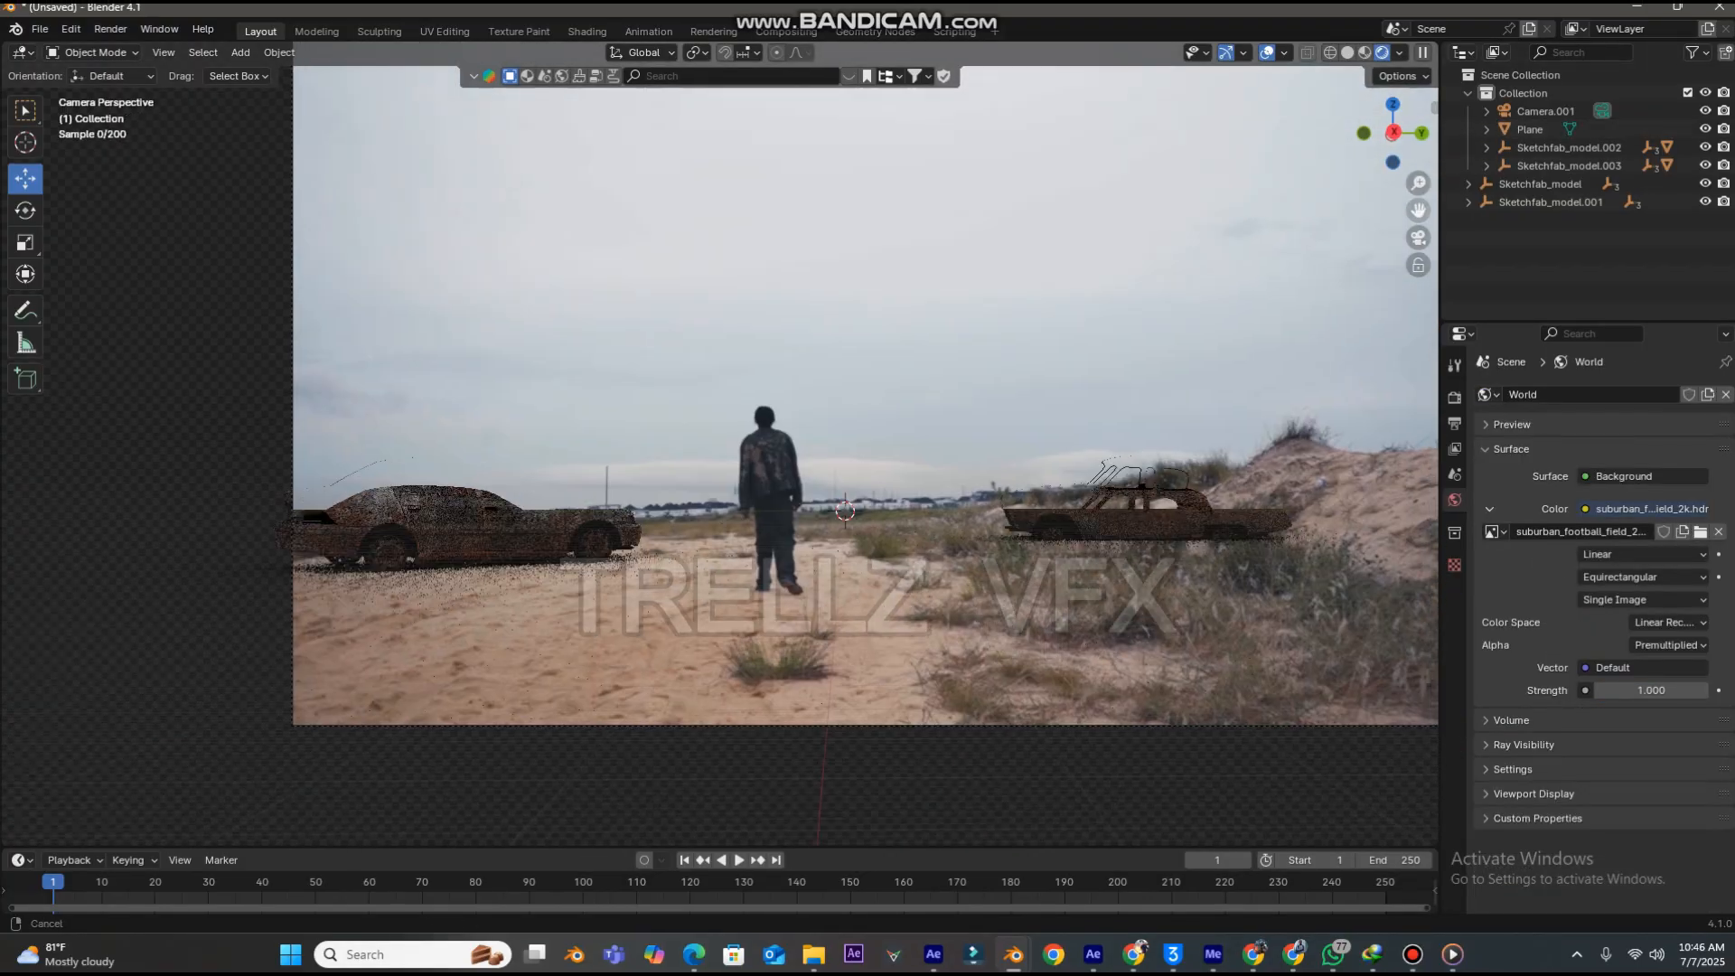
left_click(40, 29)
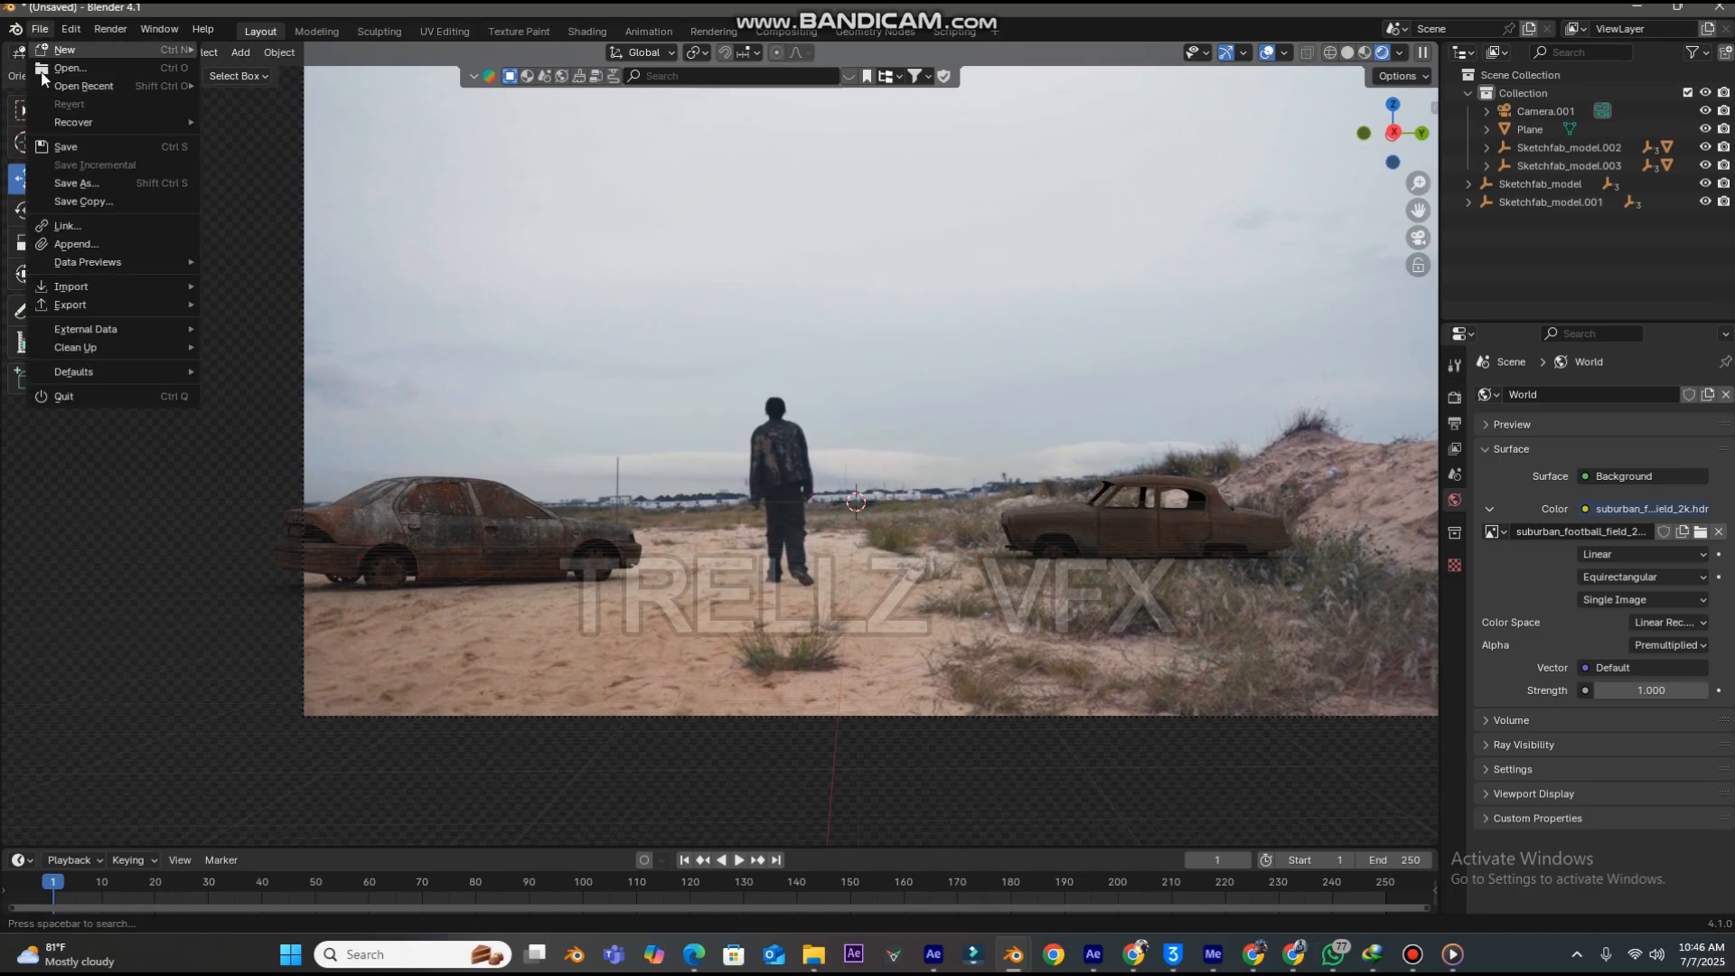
mouse_move(72, 289)
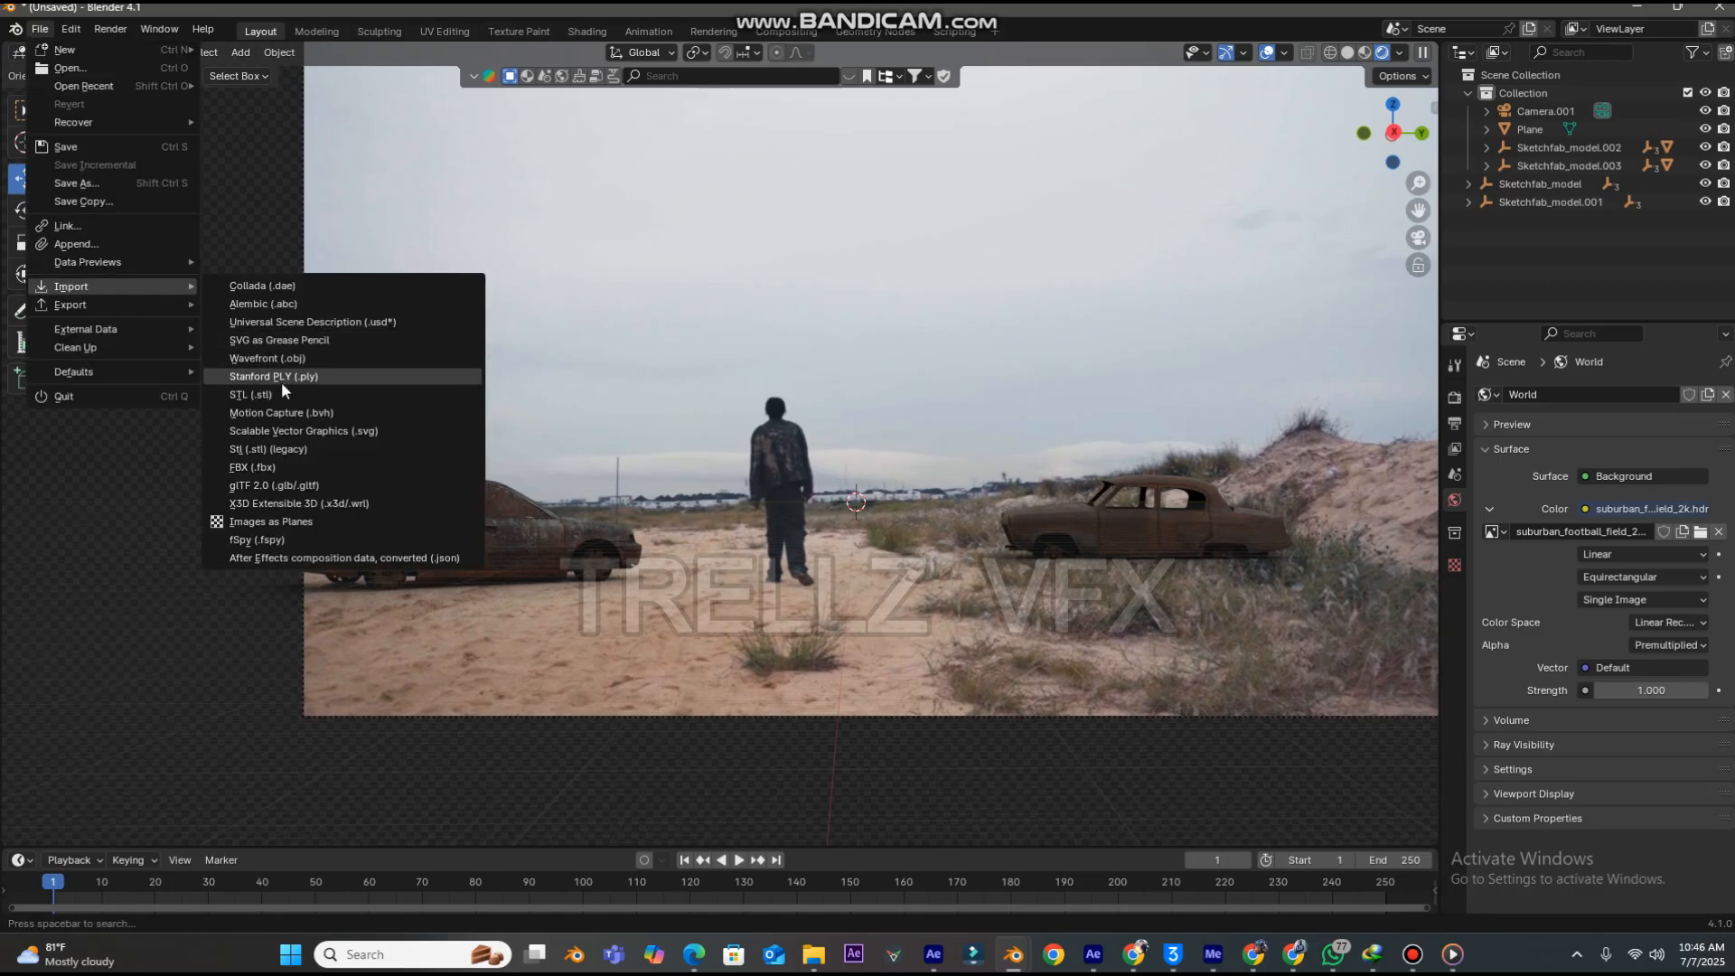
left_click(265, 474)
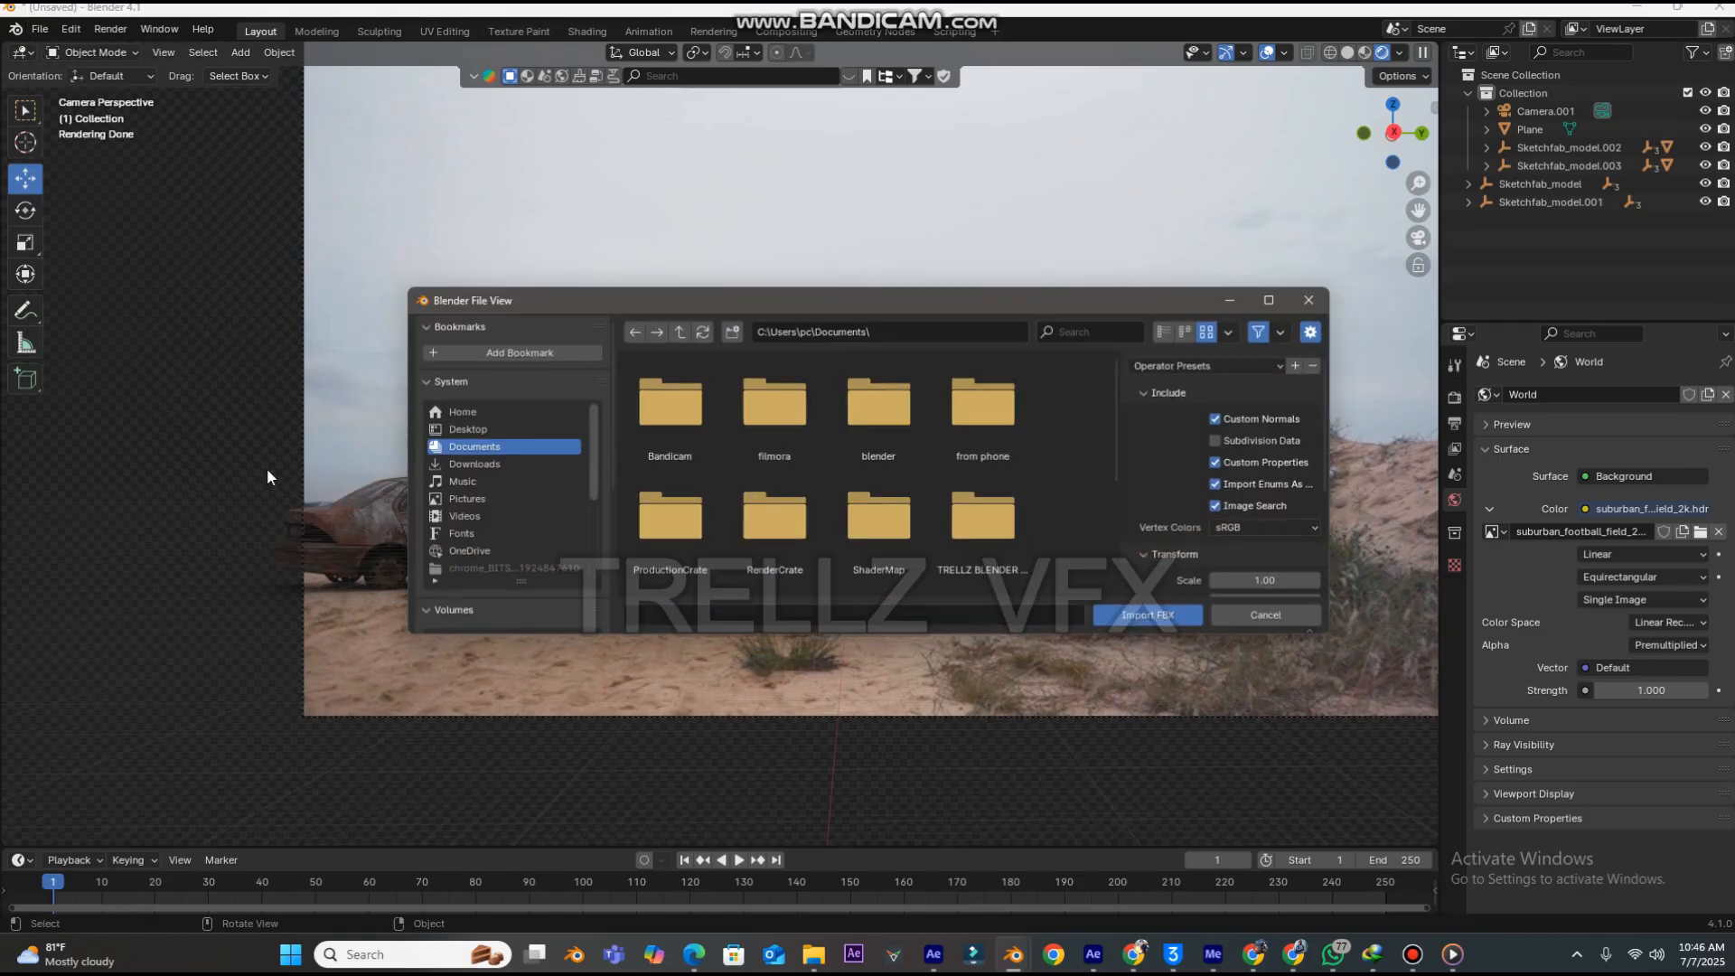
left_click(922, 329)
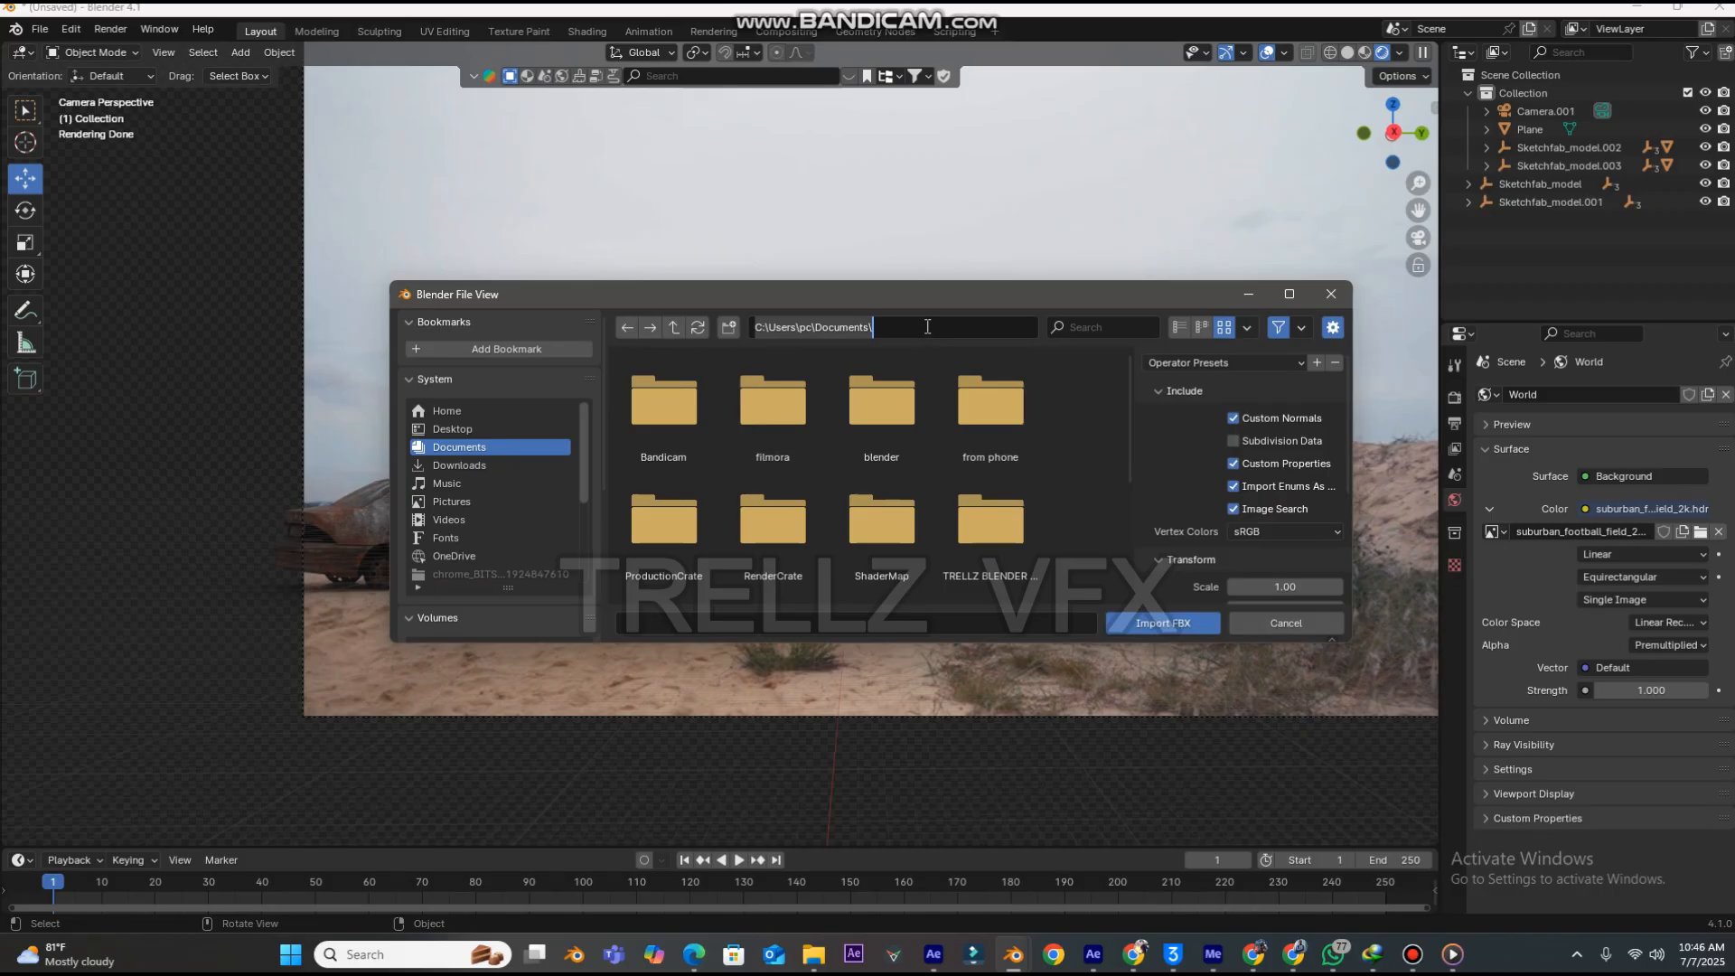
type("C:\\Users\\pc\\Desktop\\3d object\\rust cars\\5 plane")
key("Return")
double_click(670, 432)
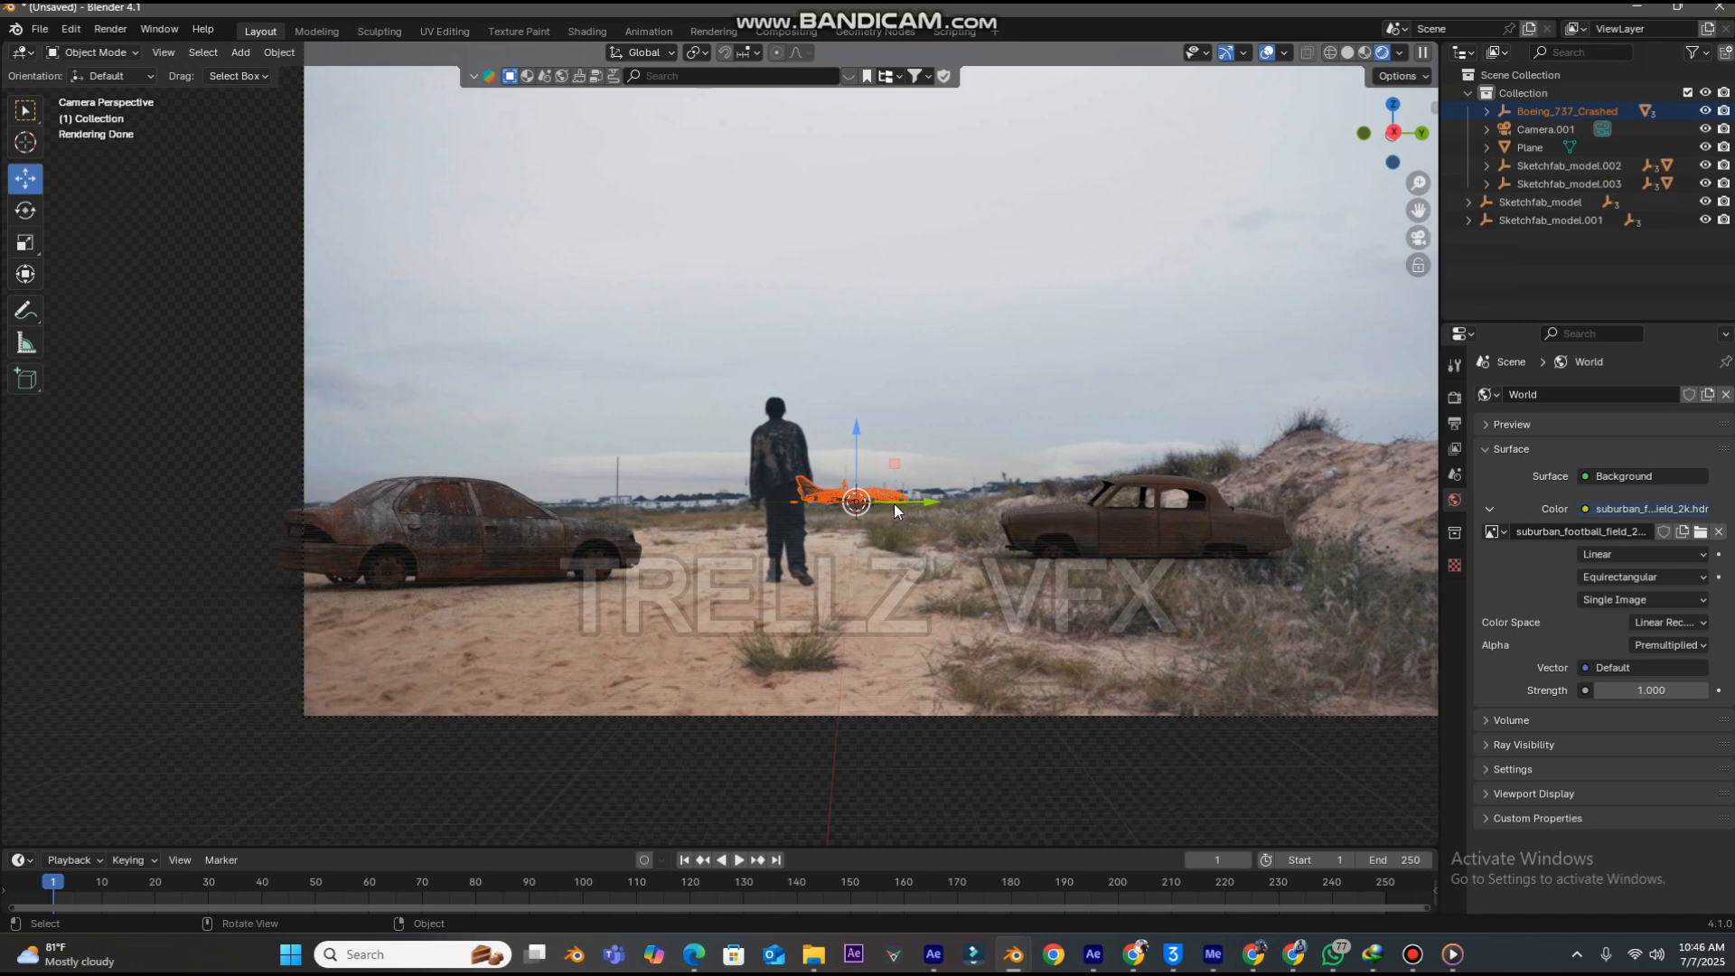
key("s")
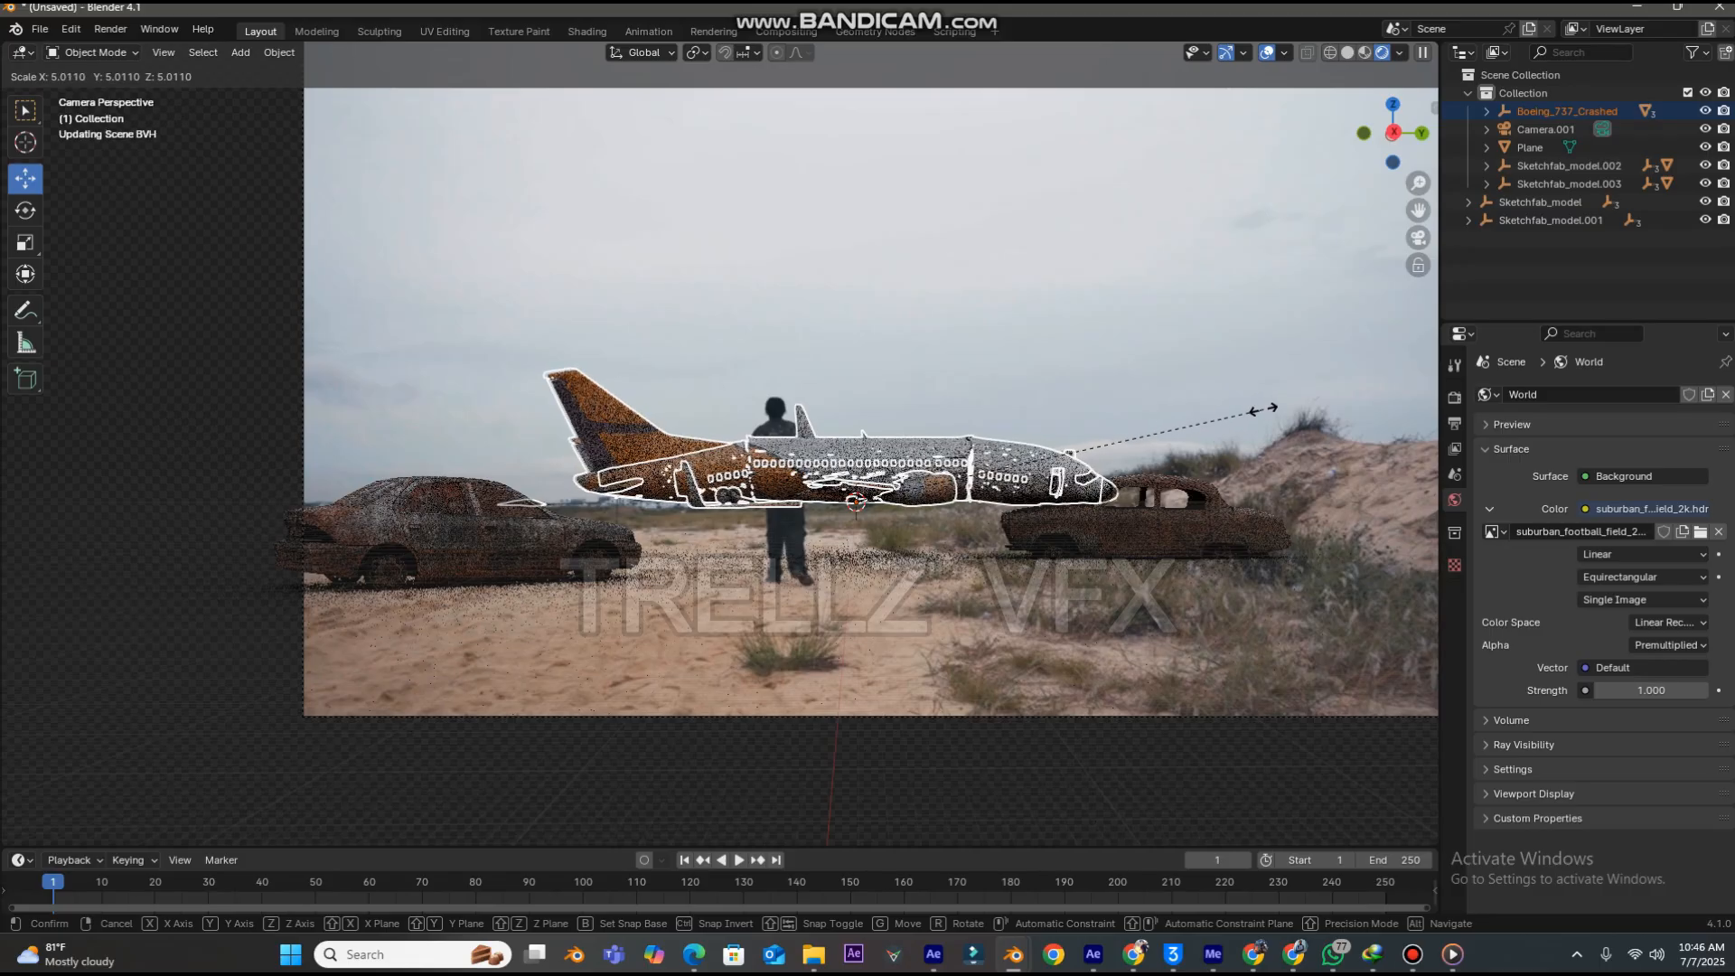
left_click(1293, 401)
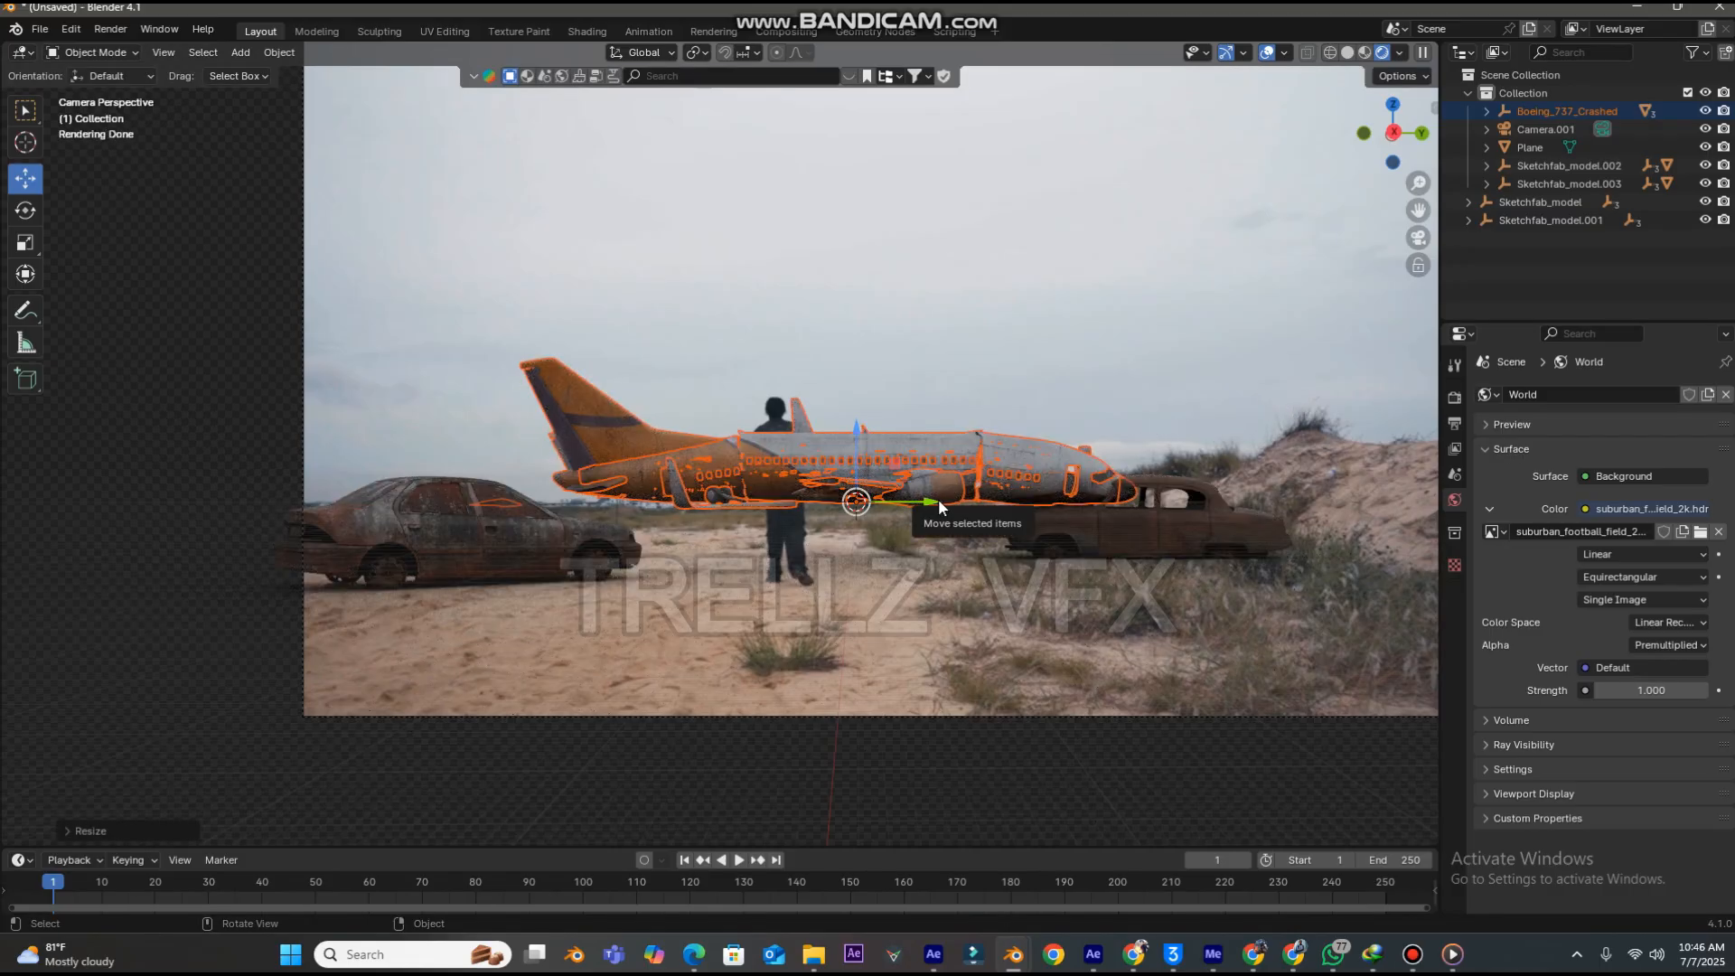
left_click_drag(936, 499, 822, 540)
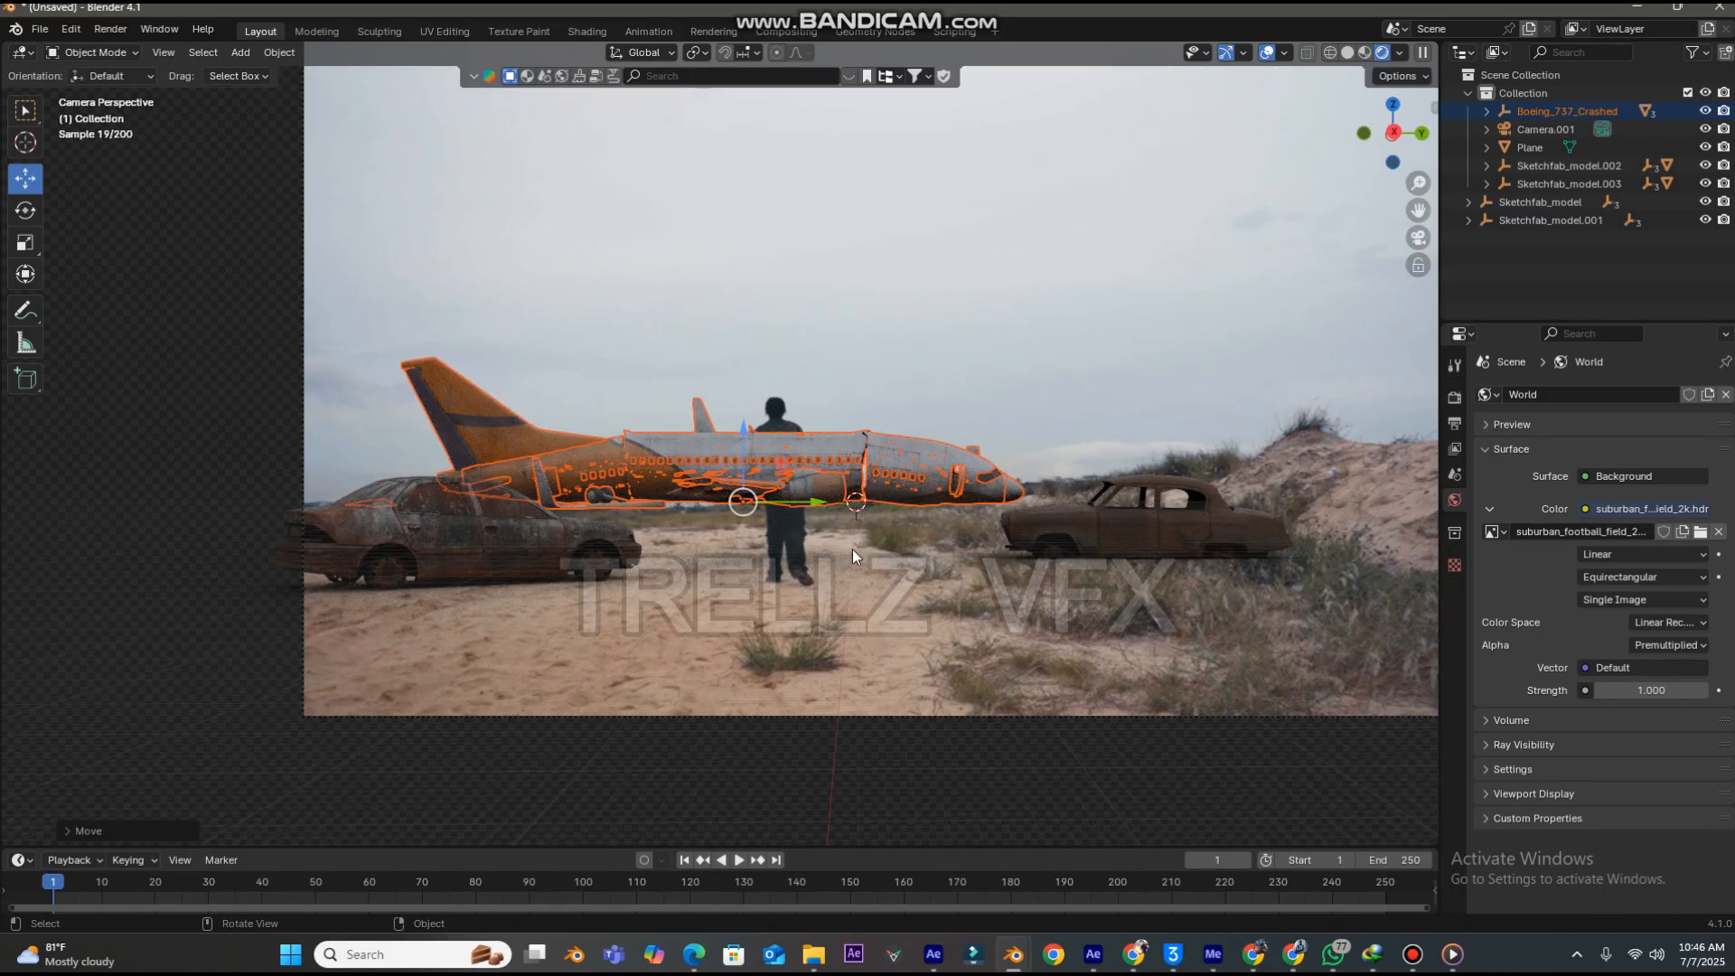
left_click(741, 432)
left_click_drag(741, 432, 782, 468)
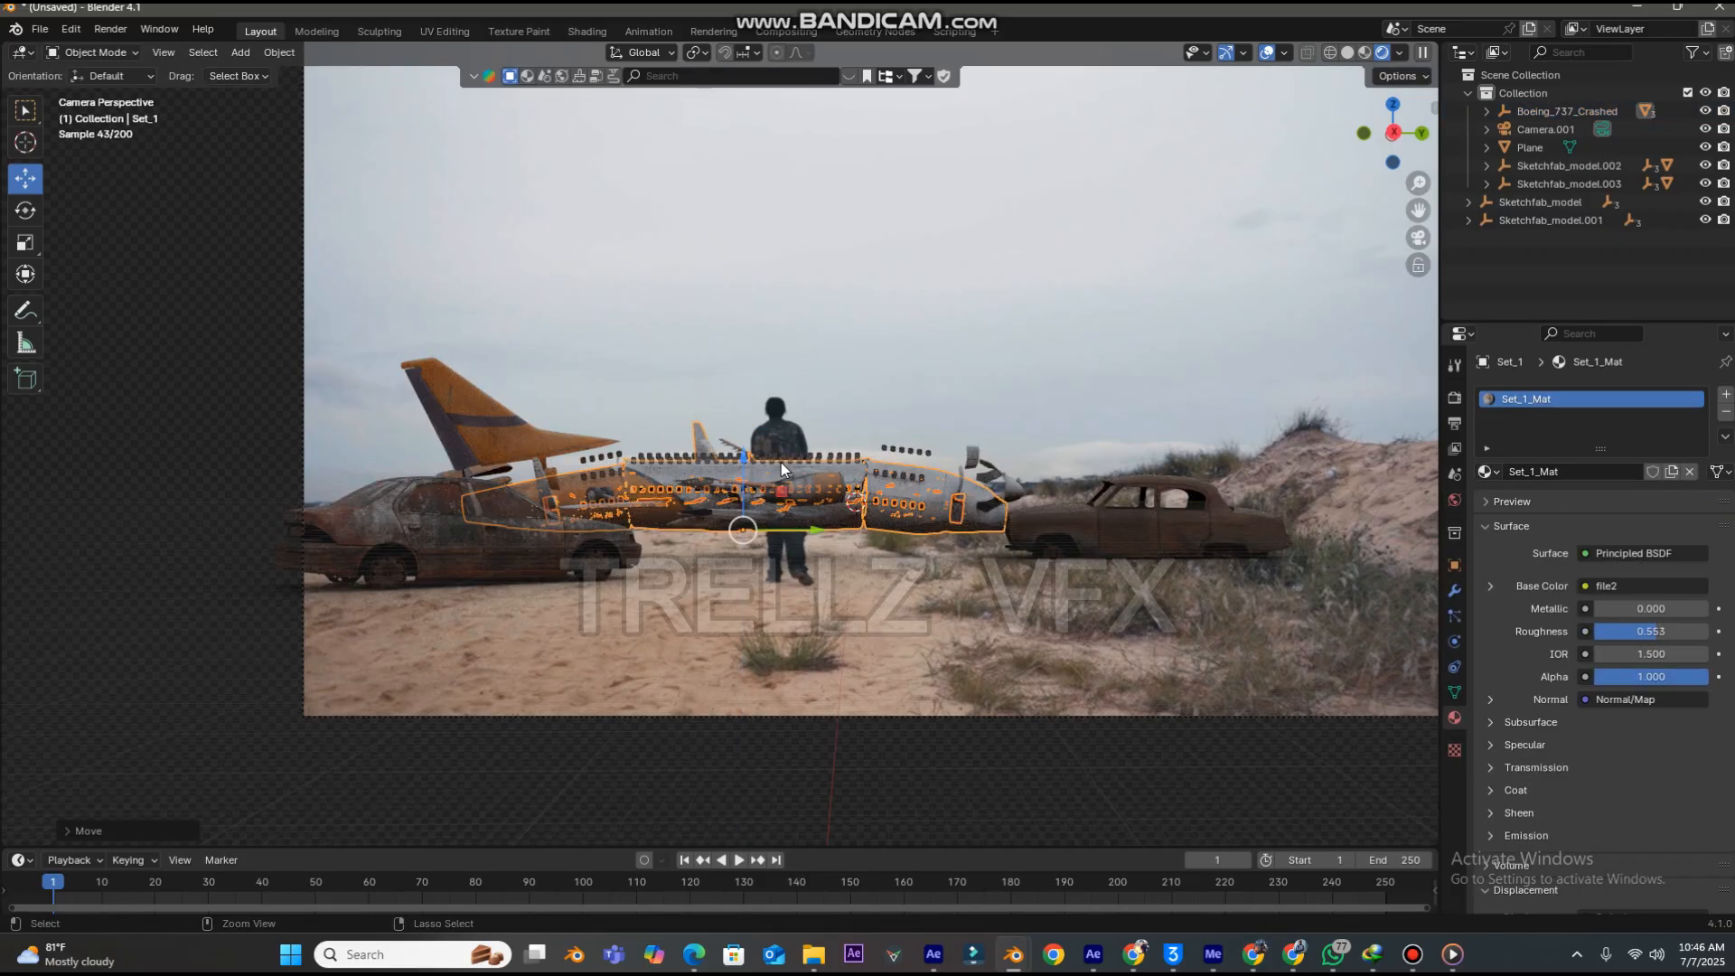
key("ctrl+z")
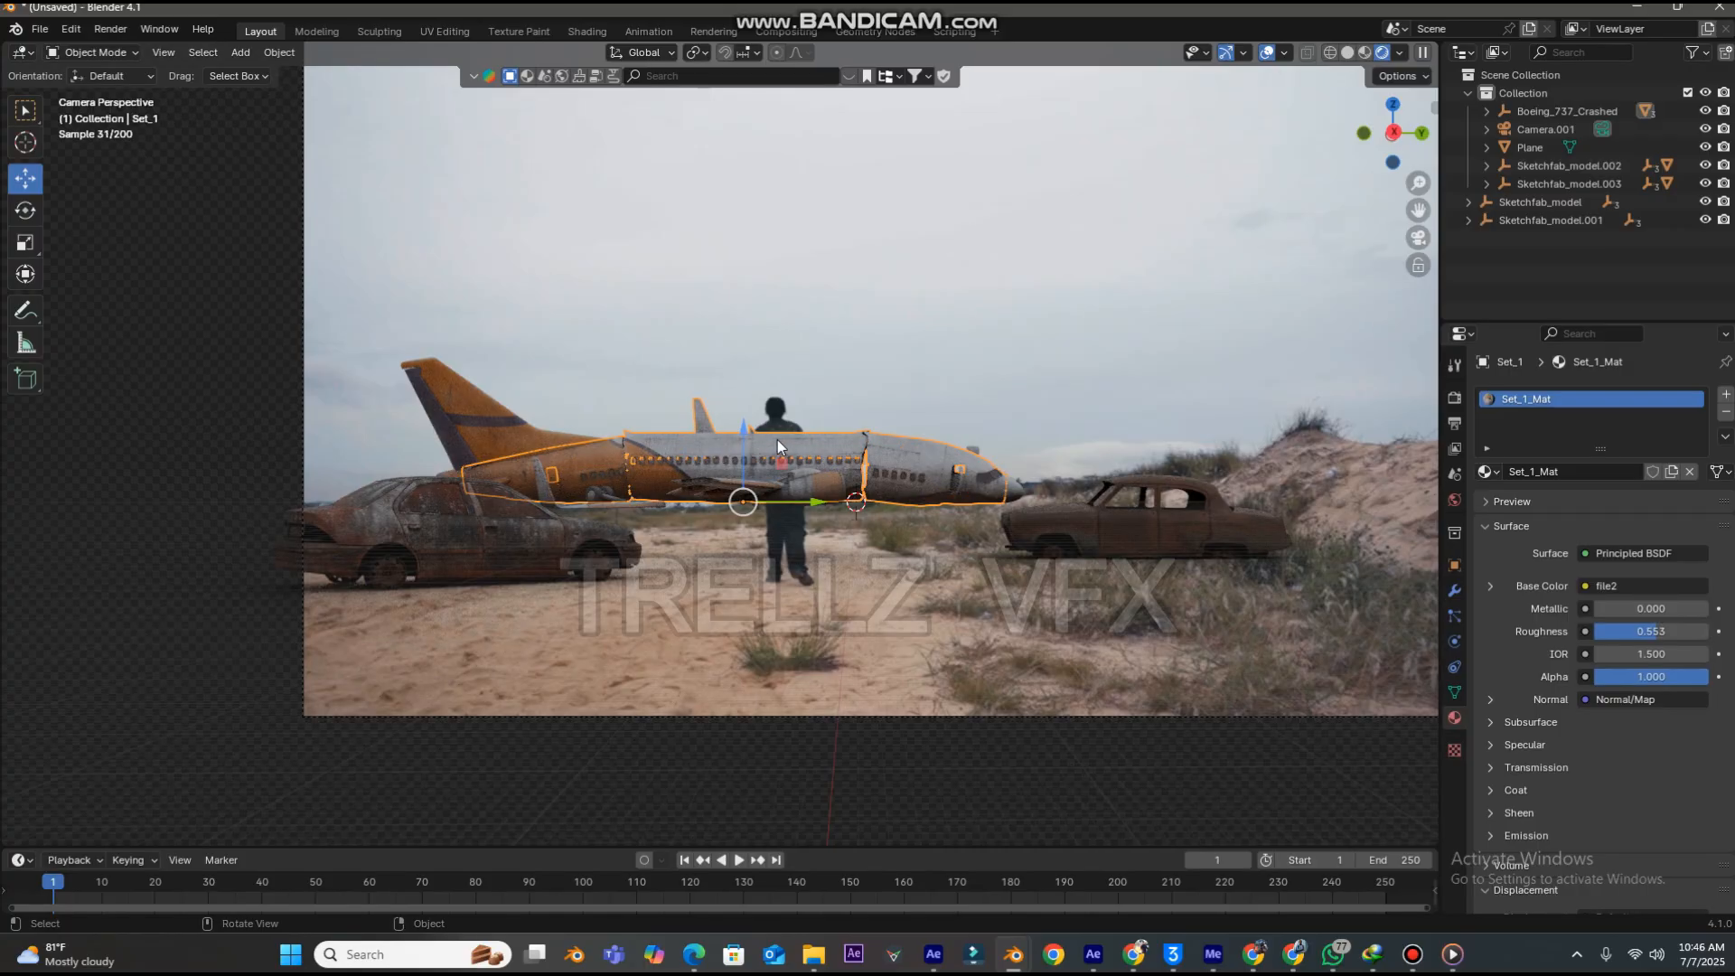
- Shift the whole crashed airplane along Y toward the rusted sedan and lower it to ground level
left_click(777, 442)
left_click_drag(819, 502, 932, 501)
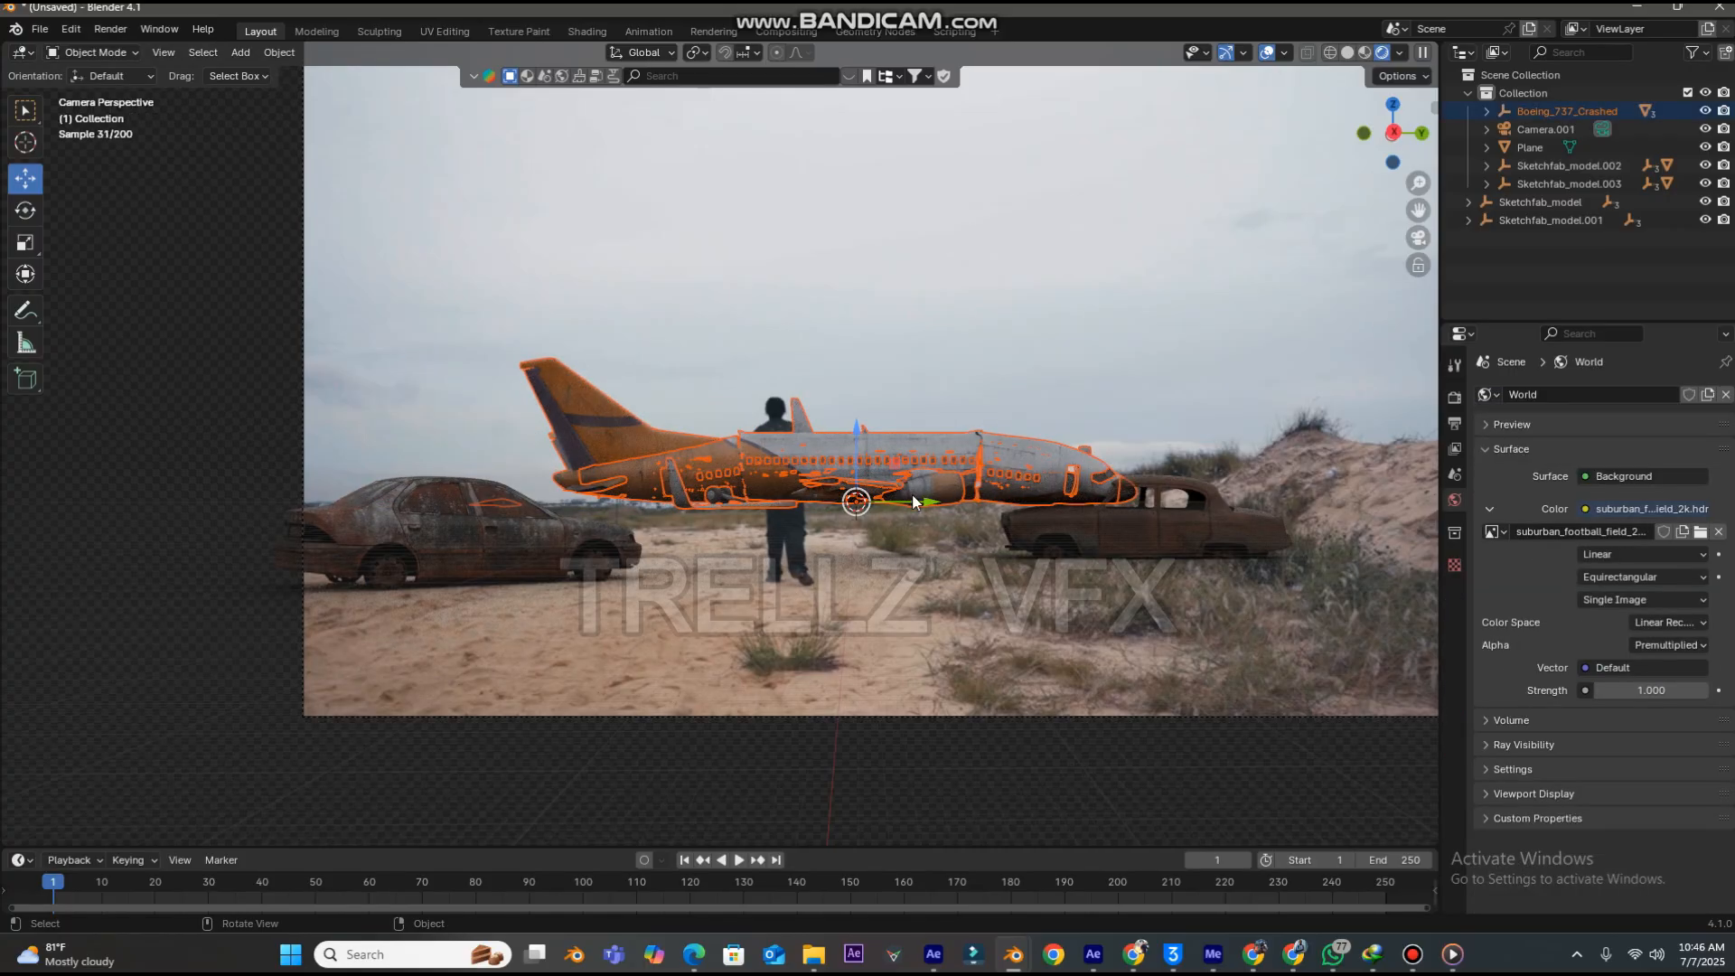
left_click_drag(931, 506, 813, 506)
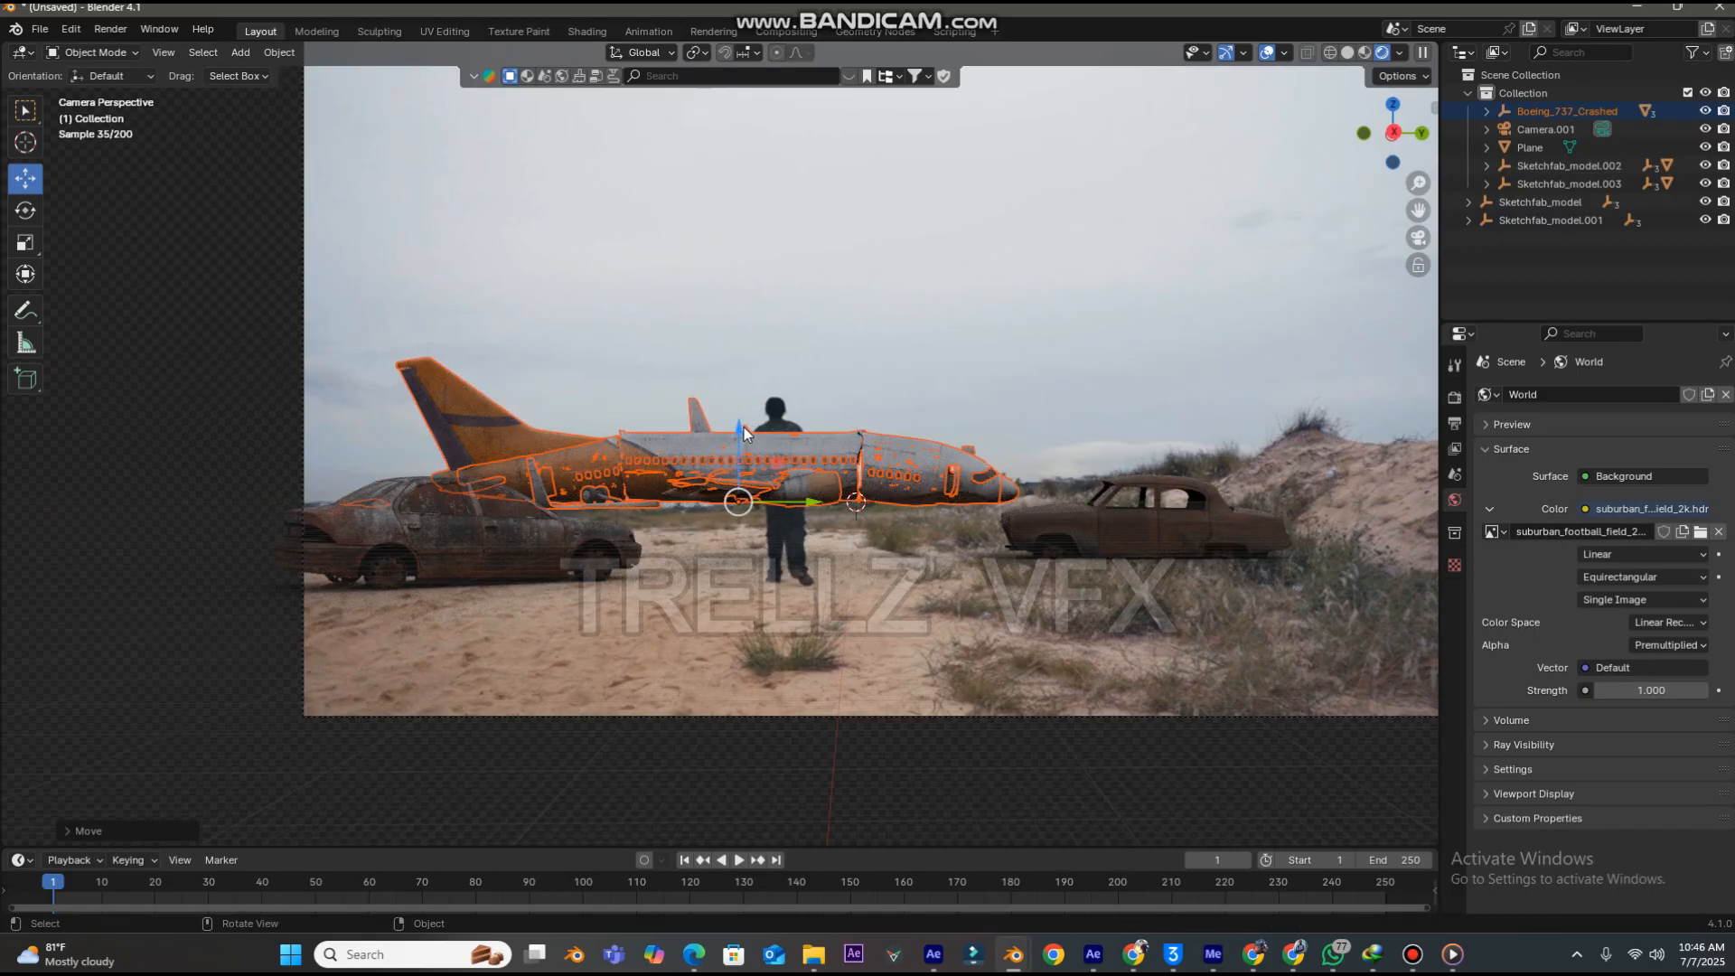
left_click_drag(744, 434, 739, 485)
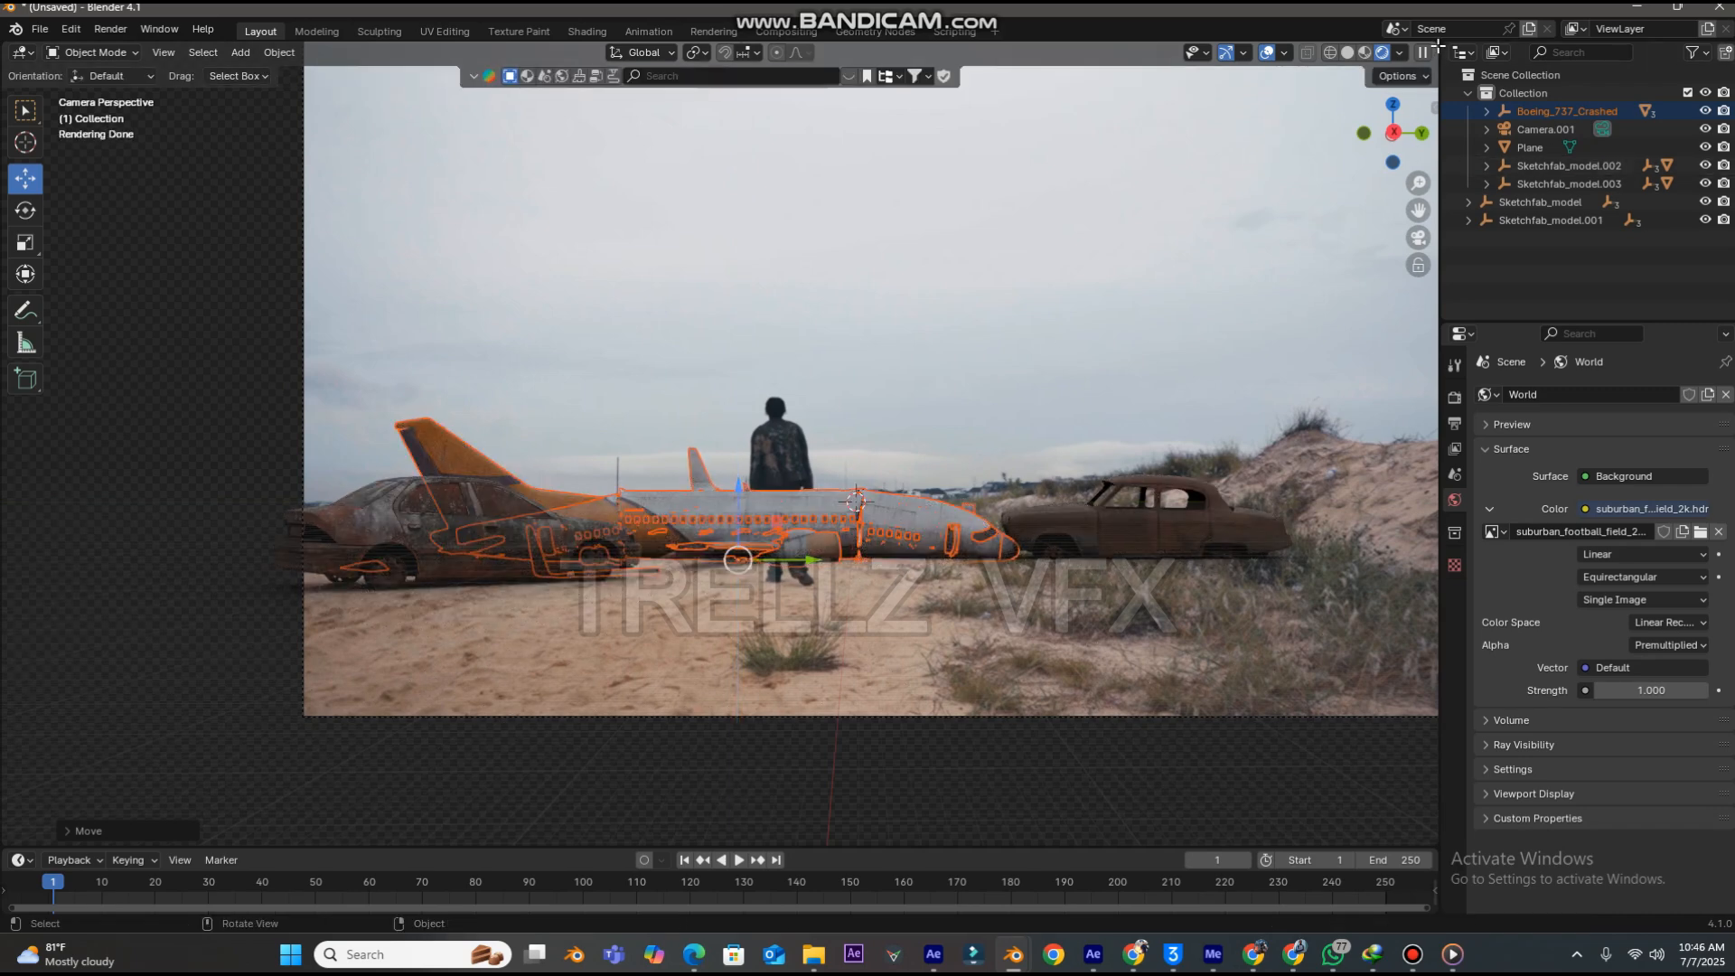
- Split off a second 3D viewport framed on the airplane and move the airplane far behind the cars, fine-tuning its Y position
left_click_drag(1437, 46, 671, 272)
left_click(1418, 238)
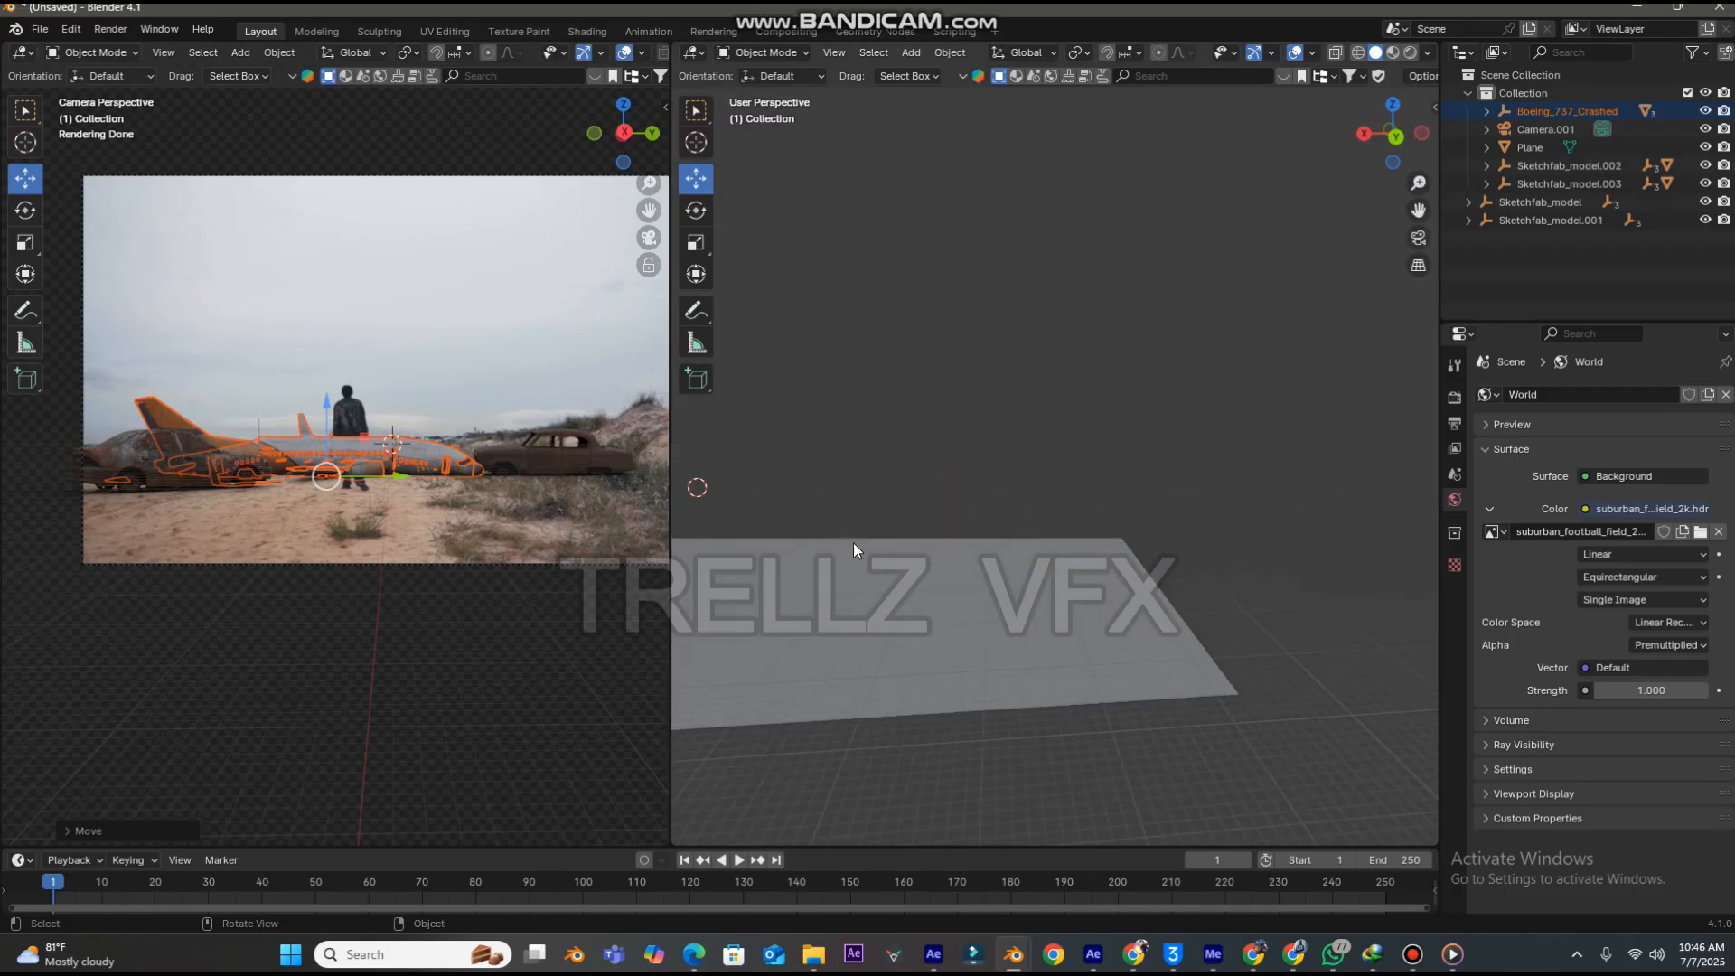
key("KP_Decimal")
scroll(978, 467, "down", 4)
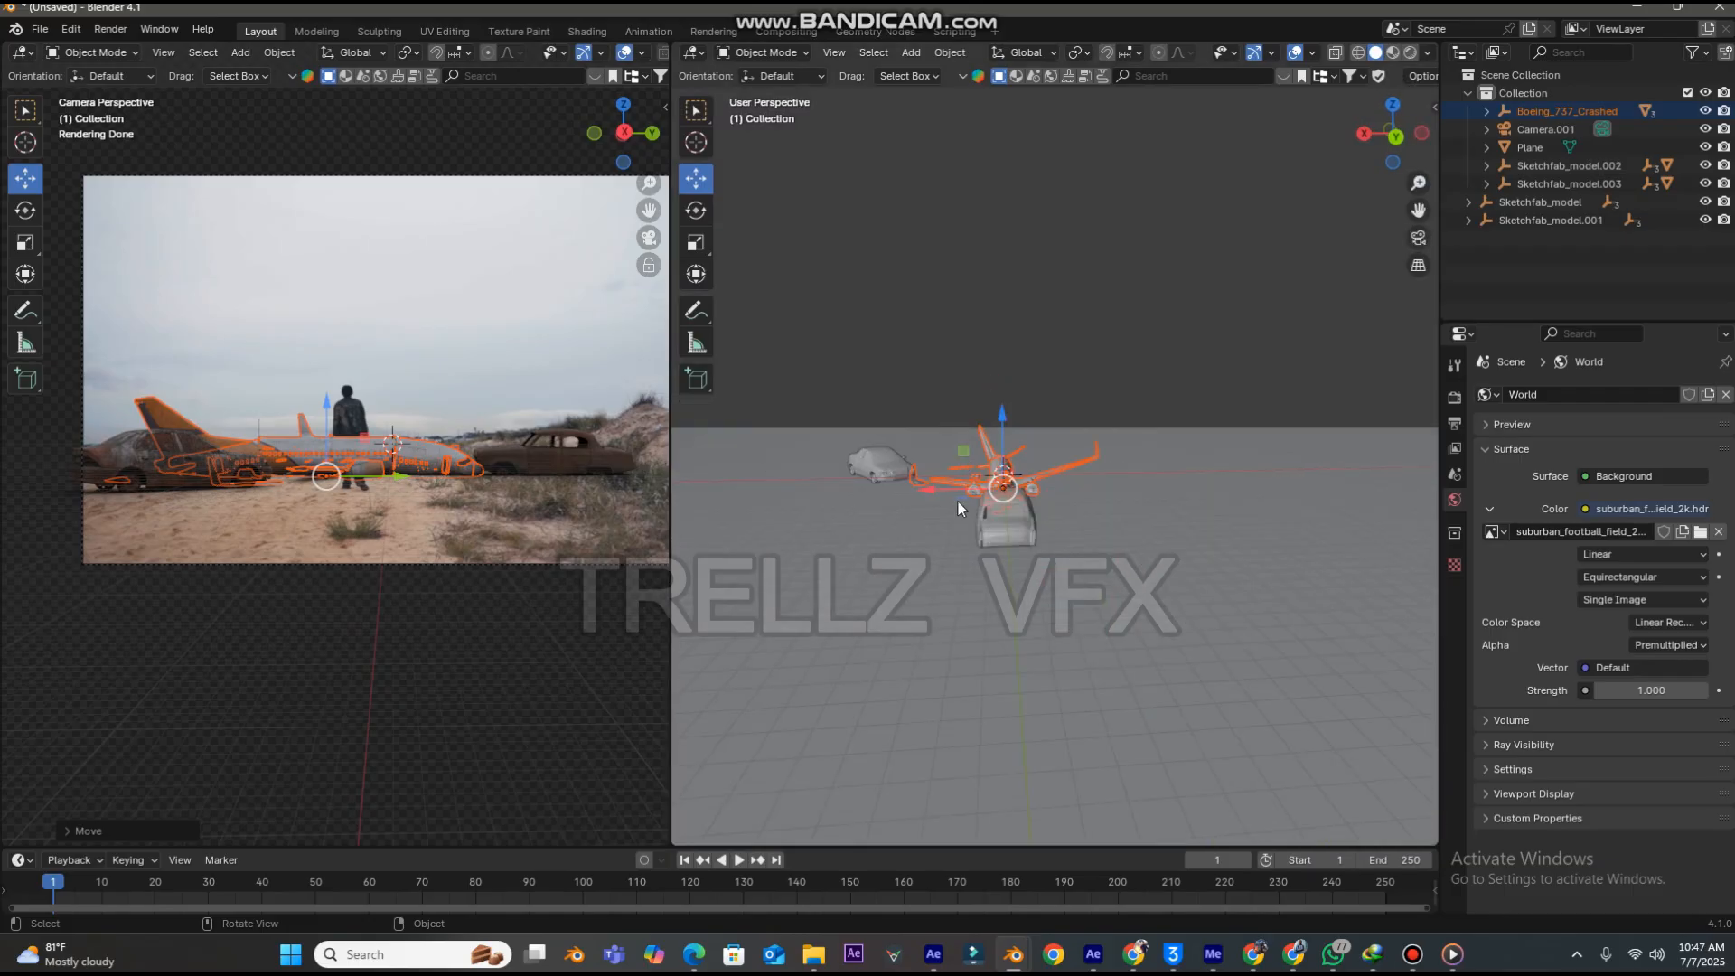
left_click_drag(928, 491, 1220, 434)
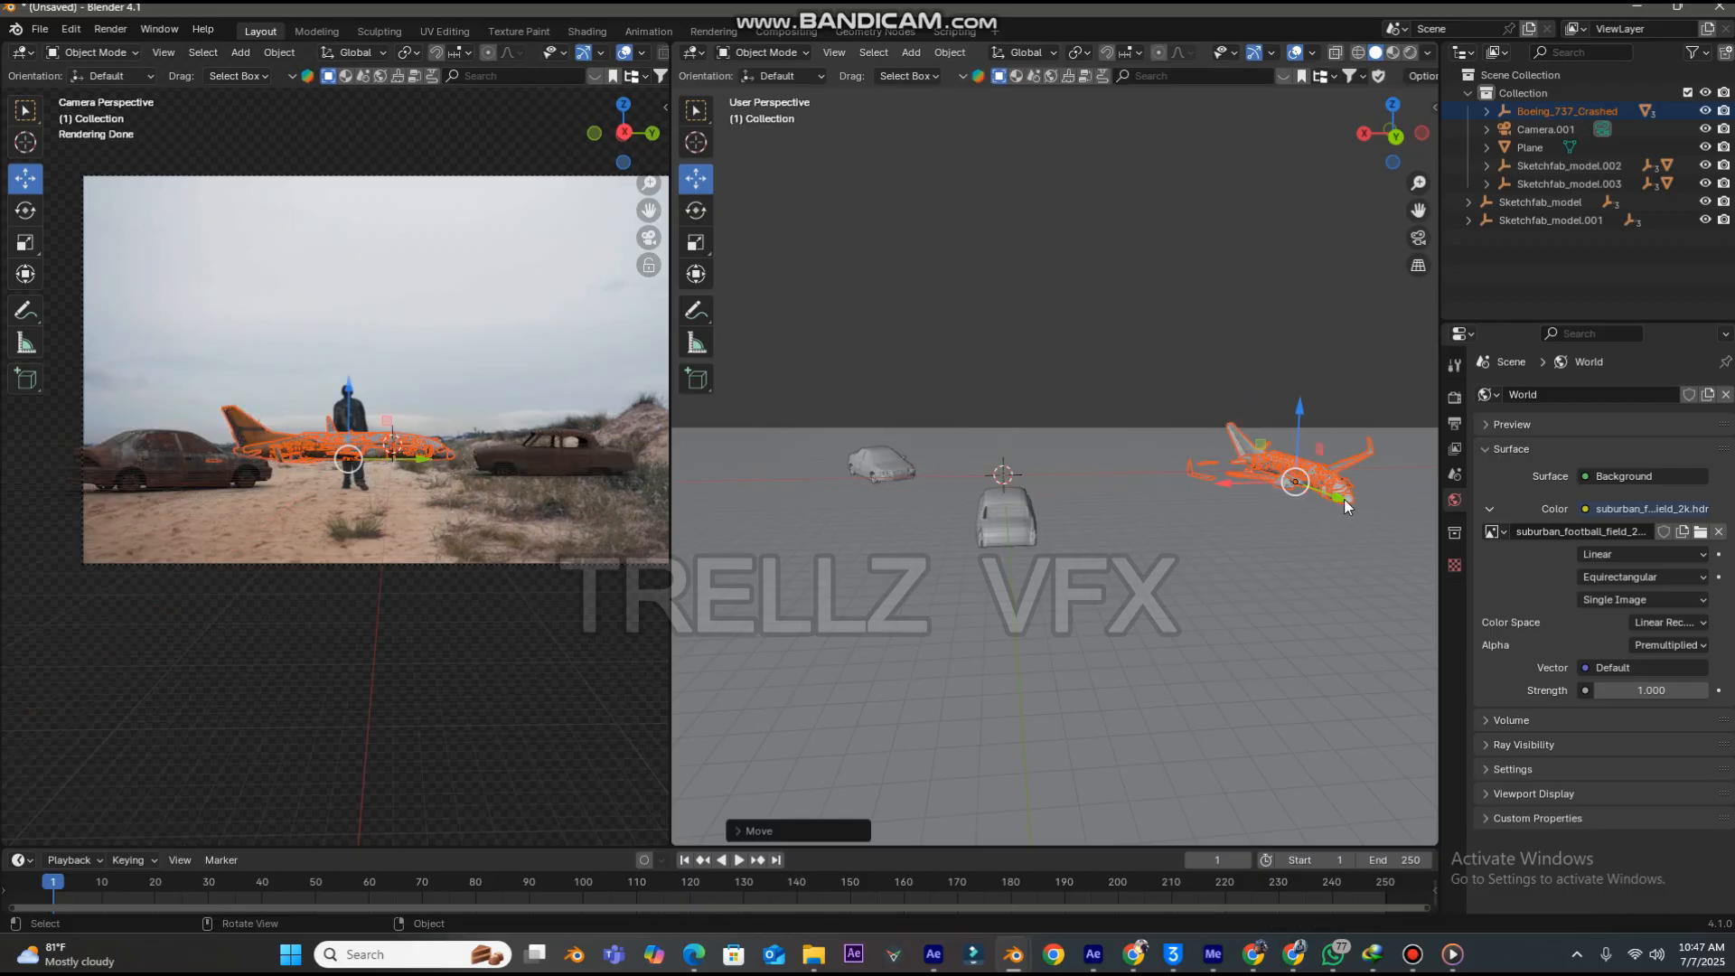
left_click_drag(1344, 503, 1331, 502)
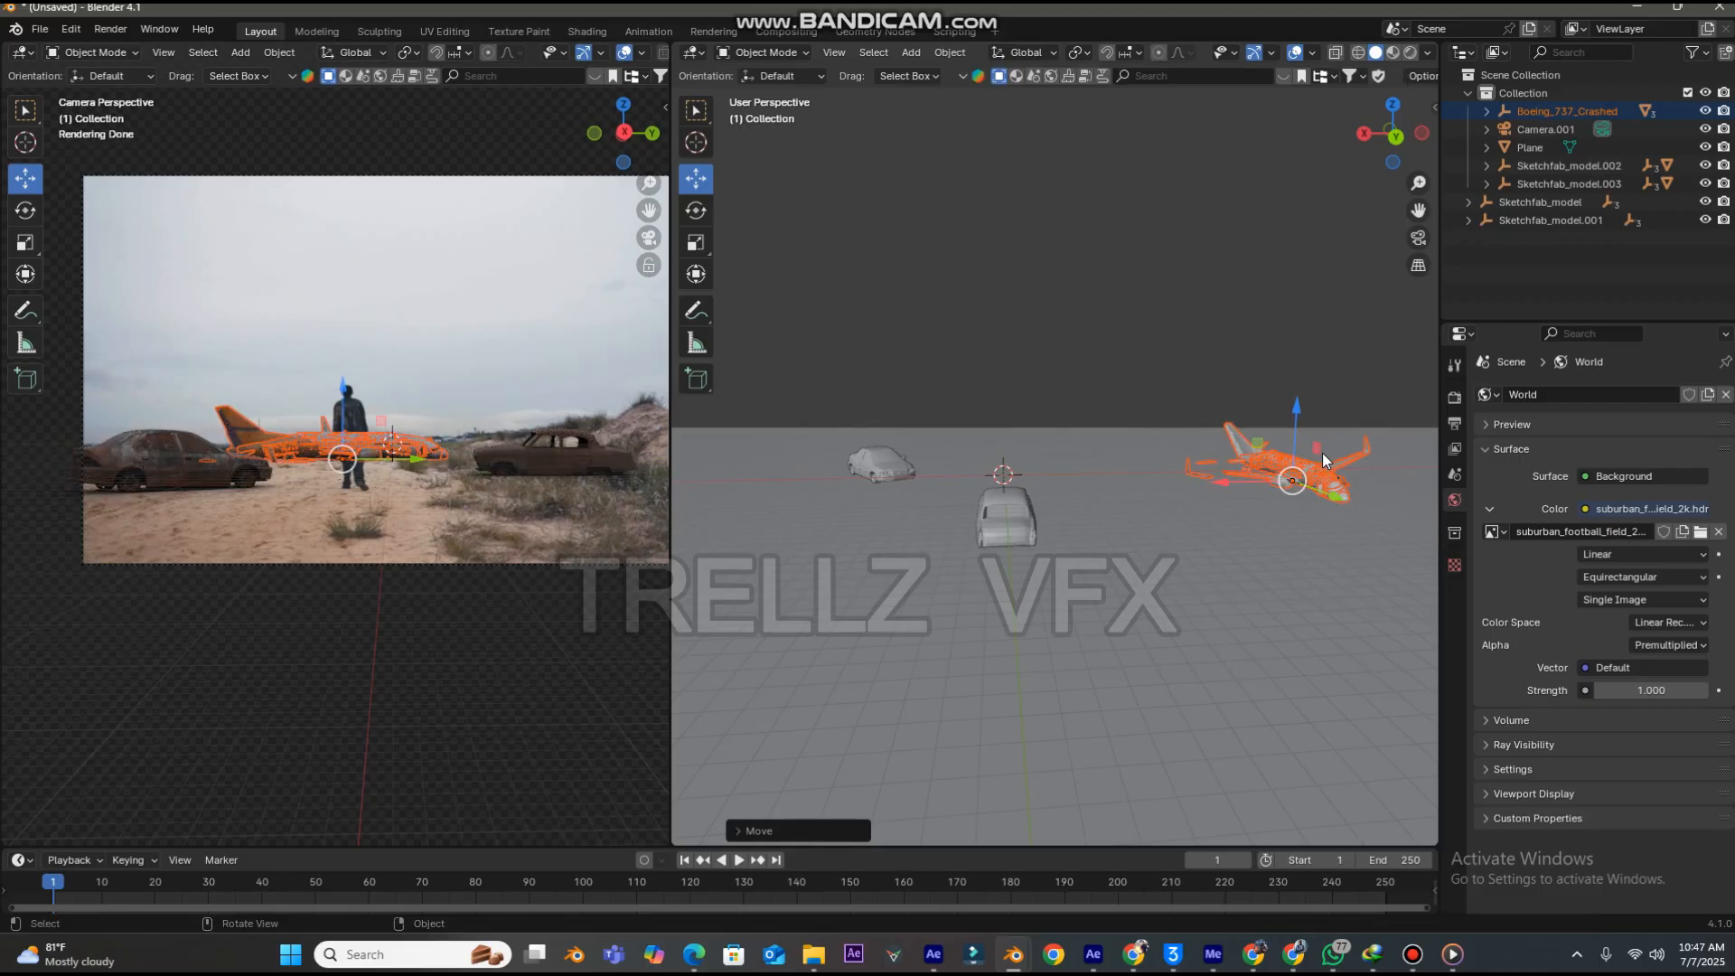
- Enlarge the crashed airplane about 1.58 times and shift it along Y toward the rusted sedan's side
key("s")
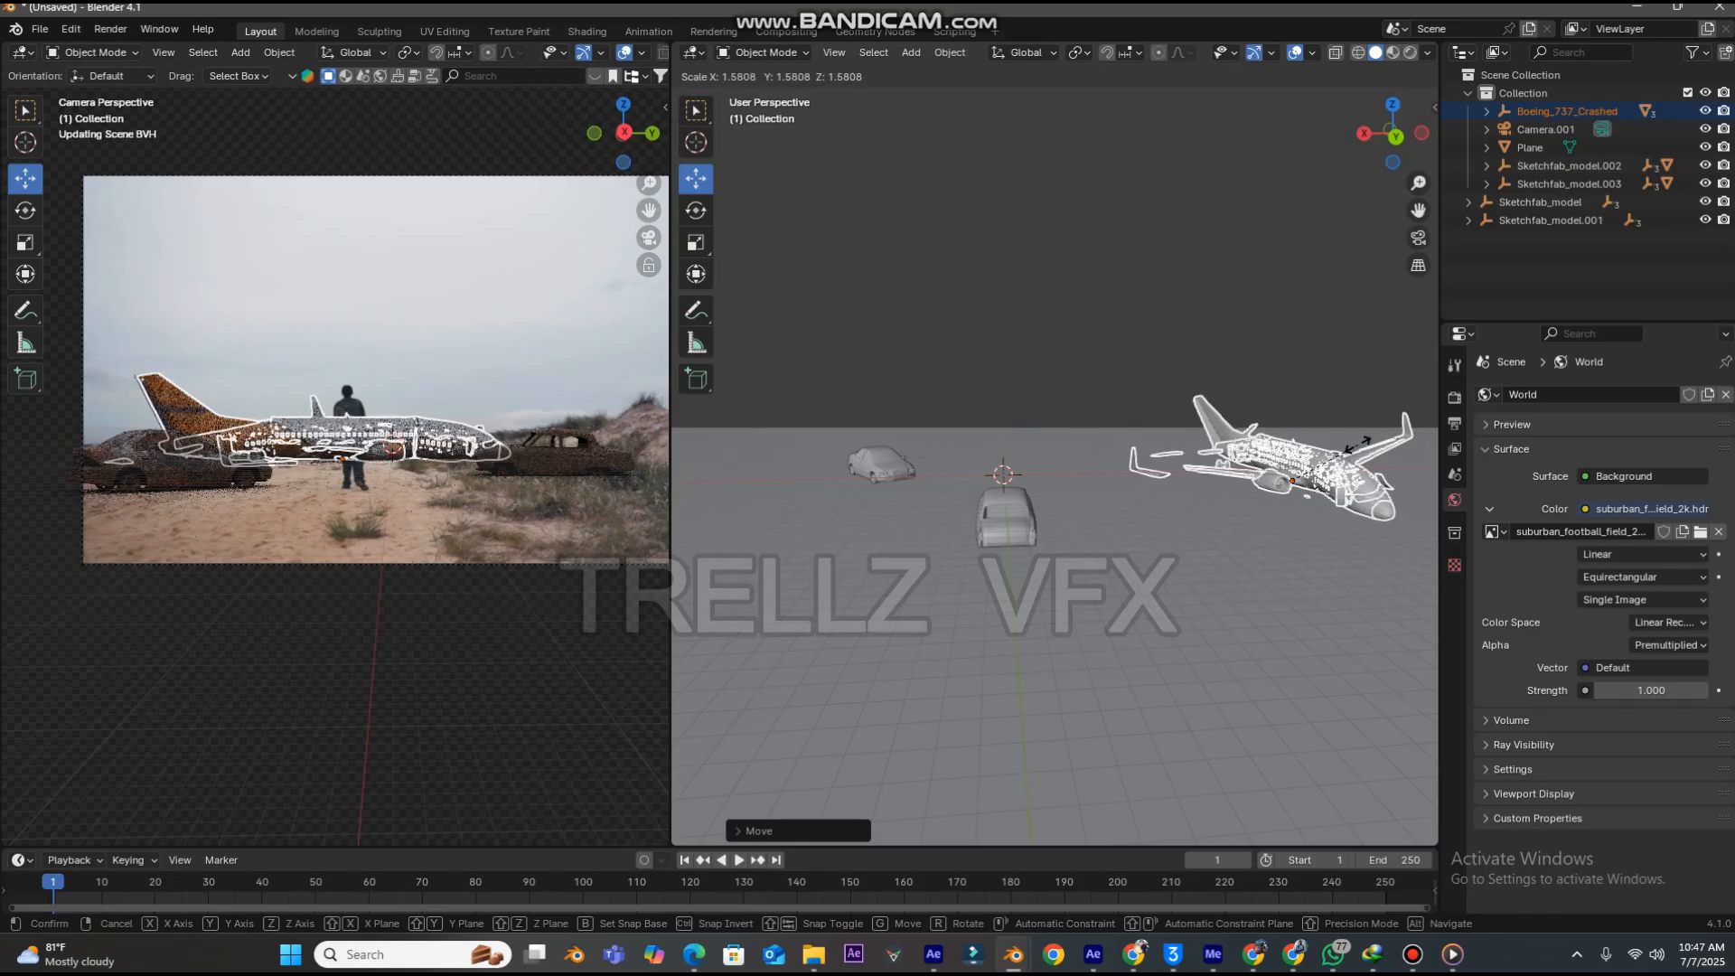
left_click(1356, 445)
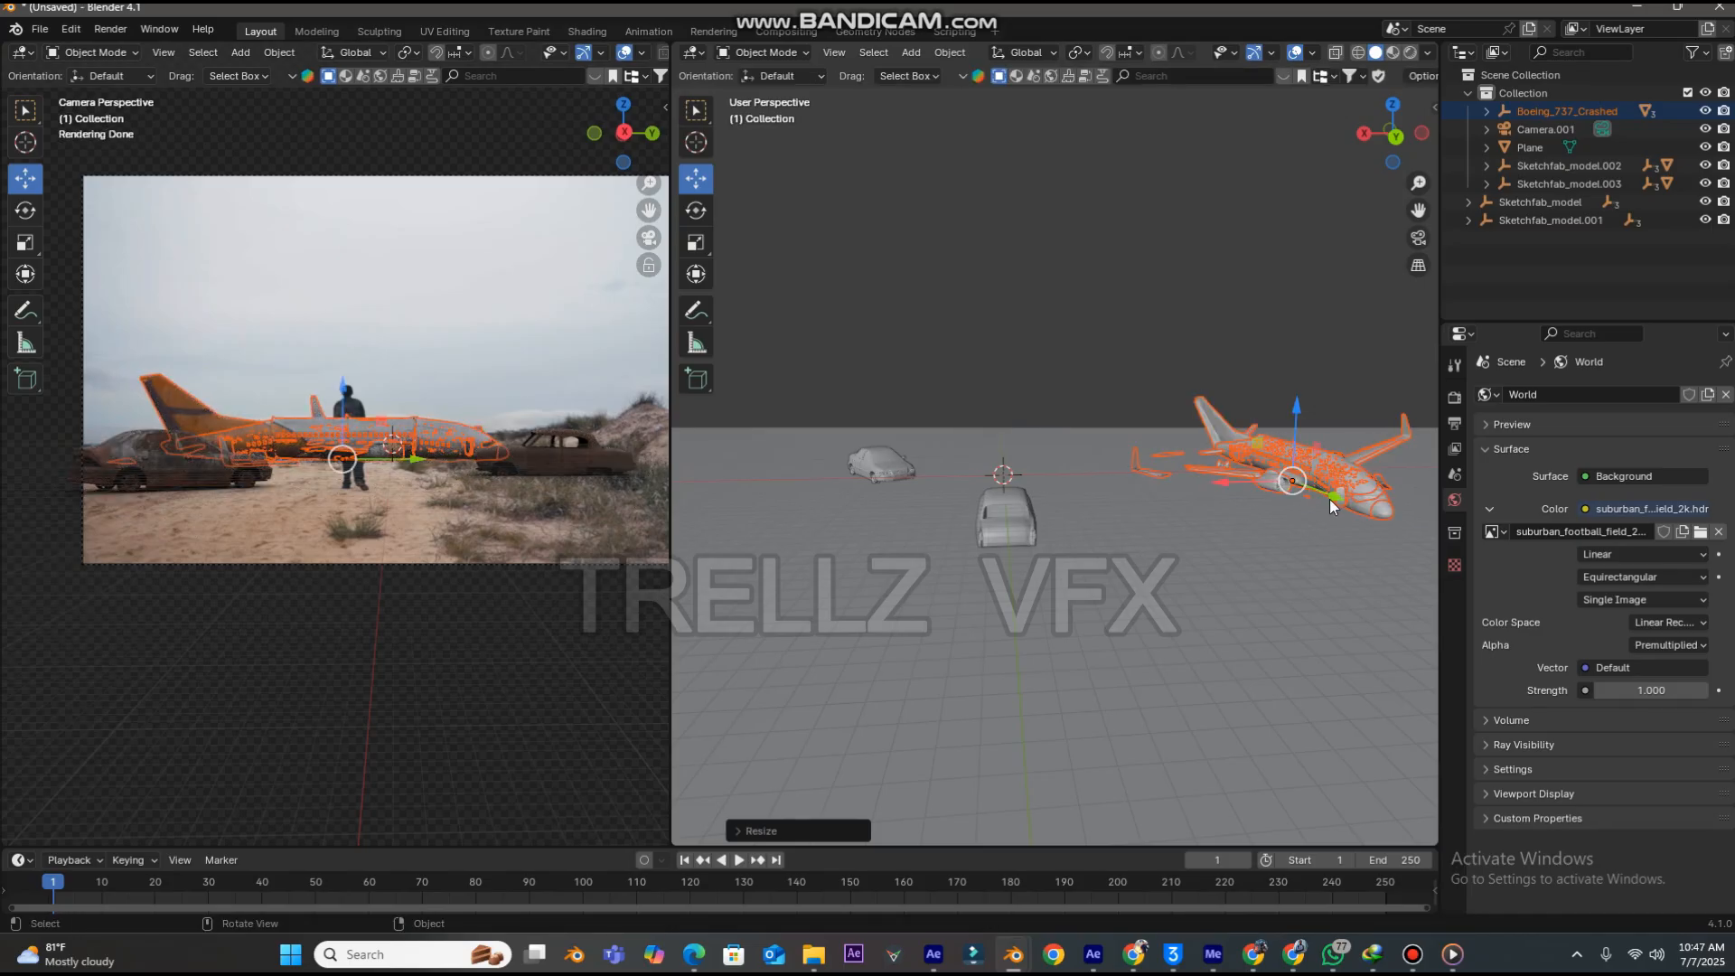
left_click_drag(1331, 499, 1319, 485)
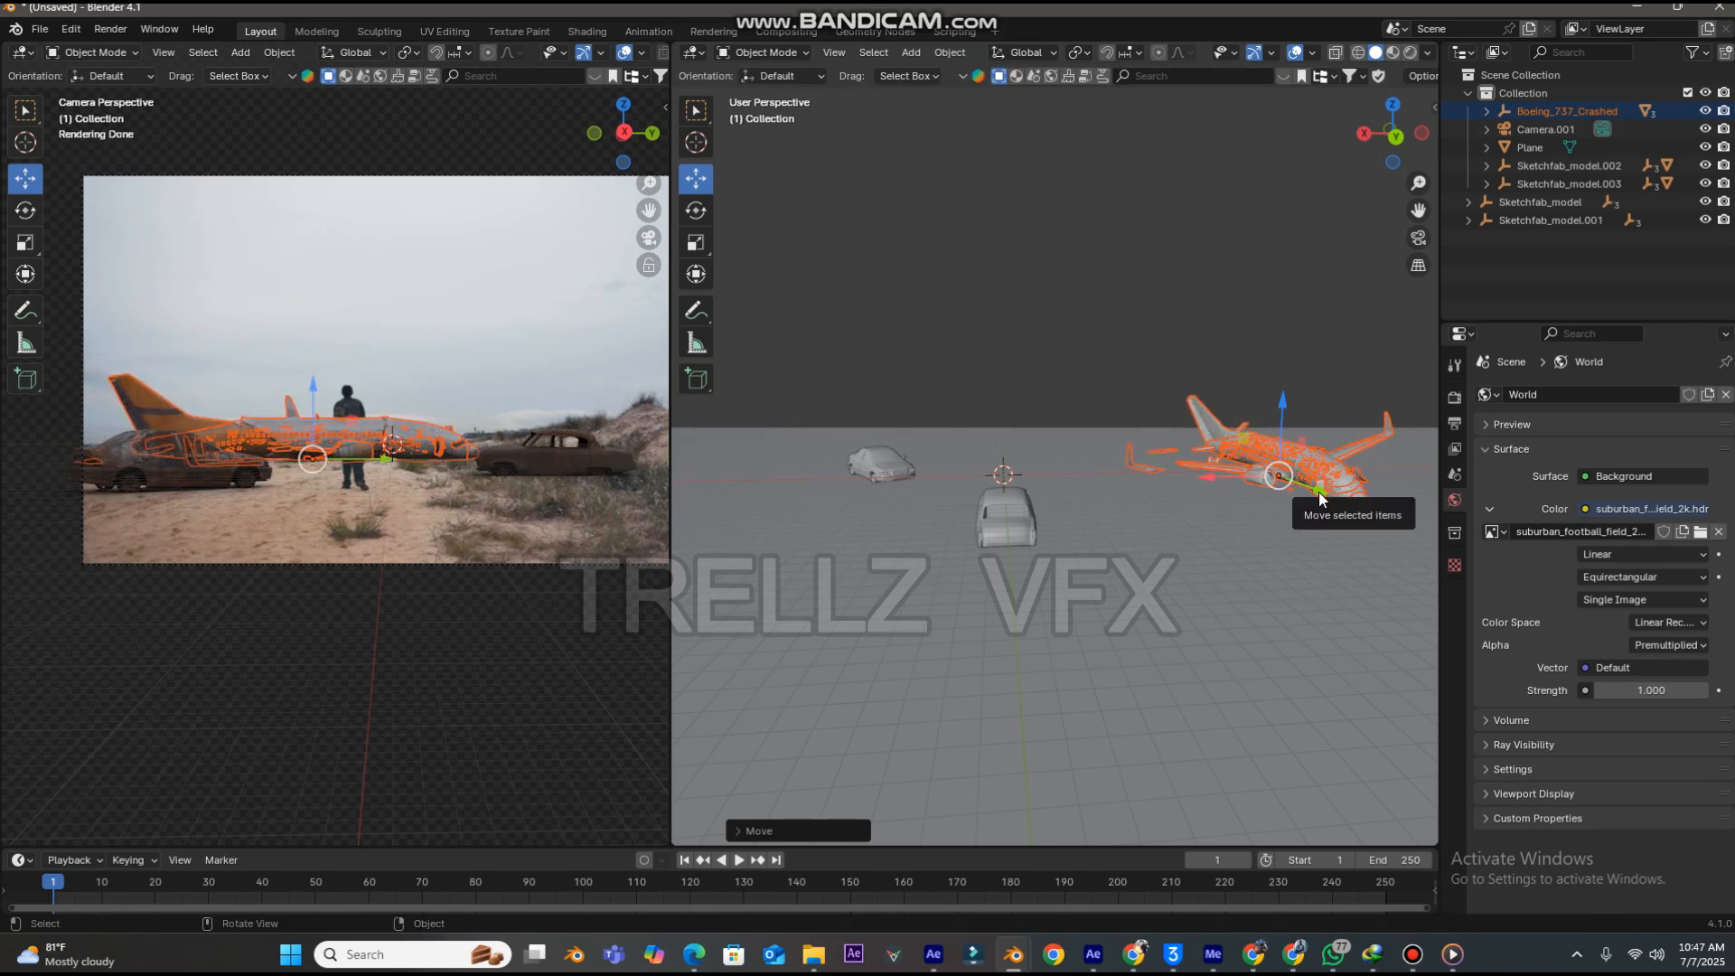
left_click_drag(1316, 490, 1309, 488)
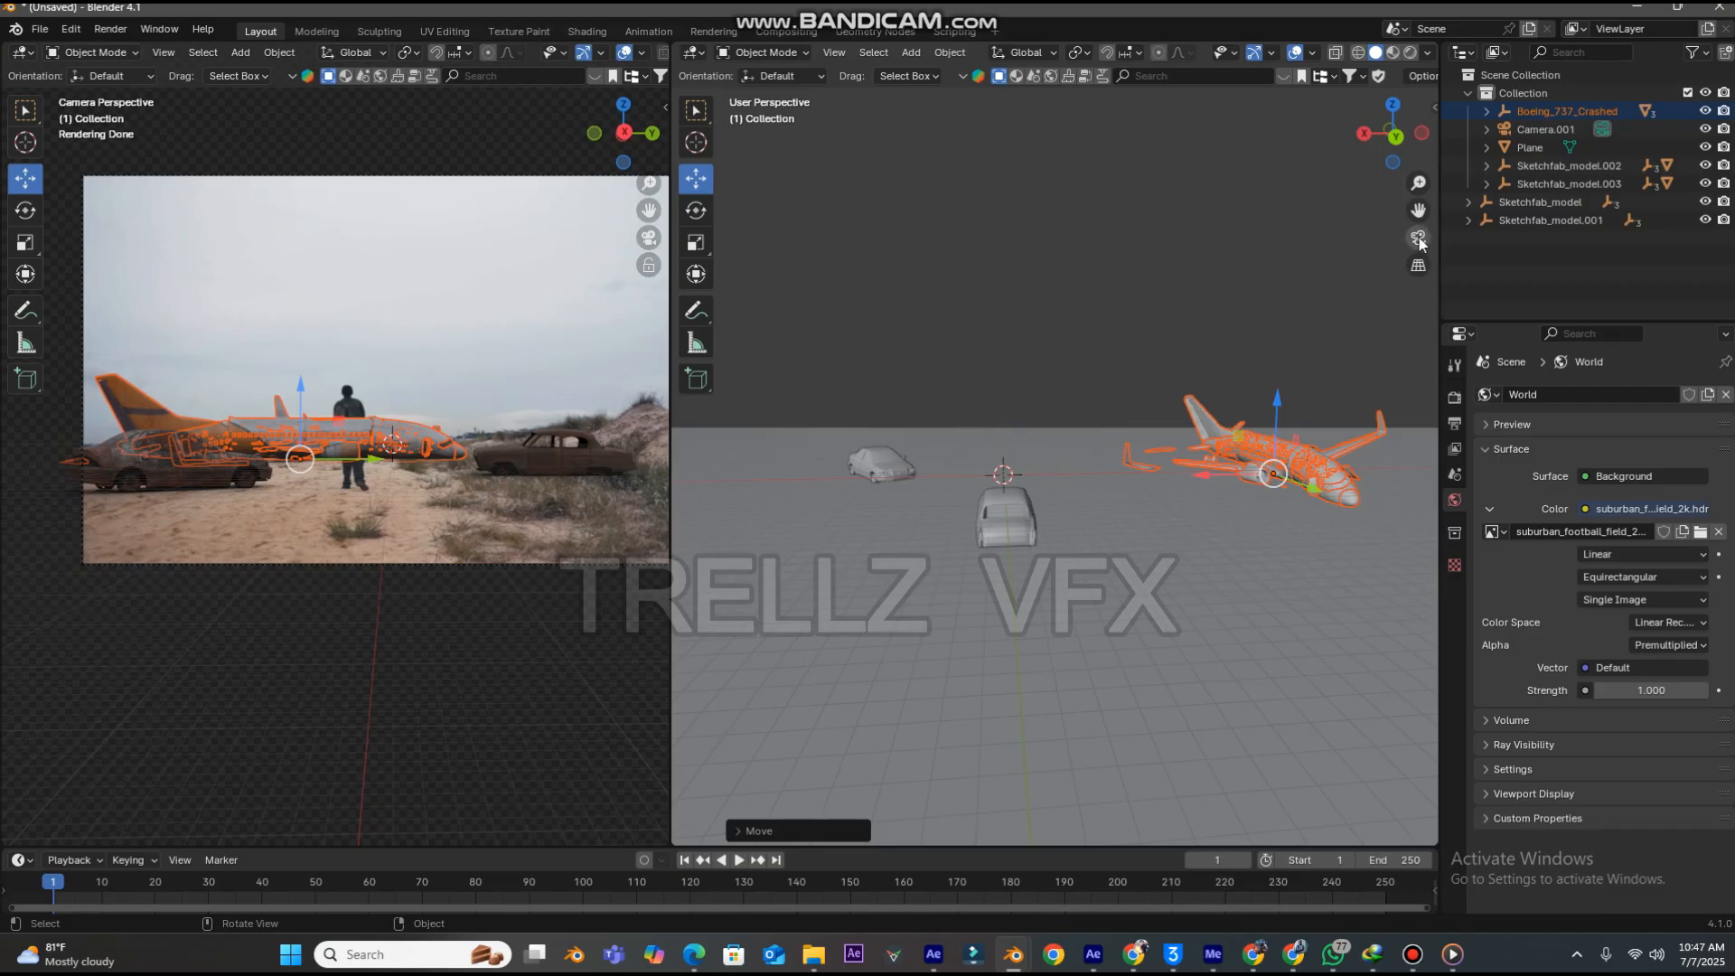
- Check the crashed airplane's separate mesh parts and hide the ground plane in the viewports
scroll(1283, 496, "up", 2)
scroll(1271, 493, "up", 4)
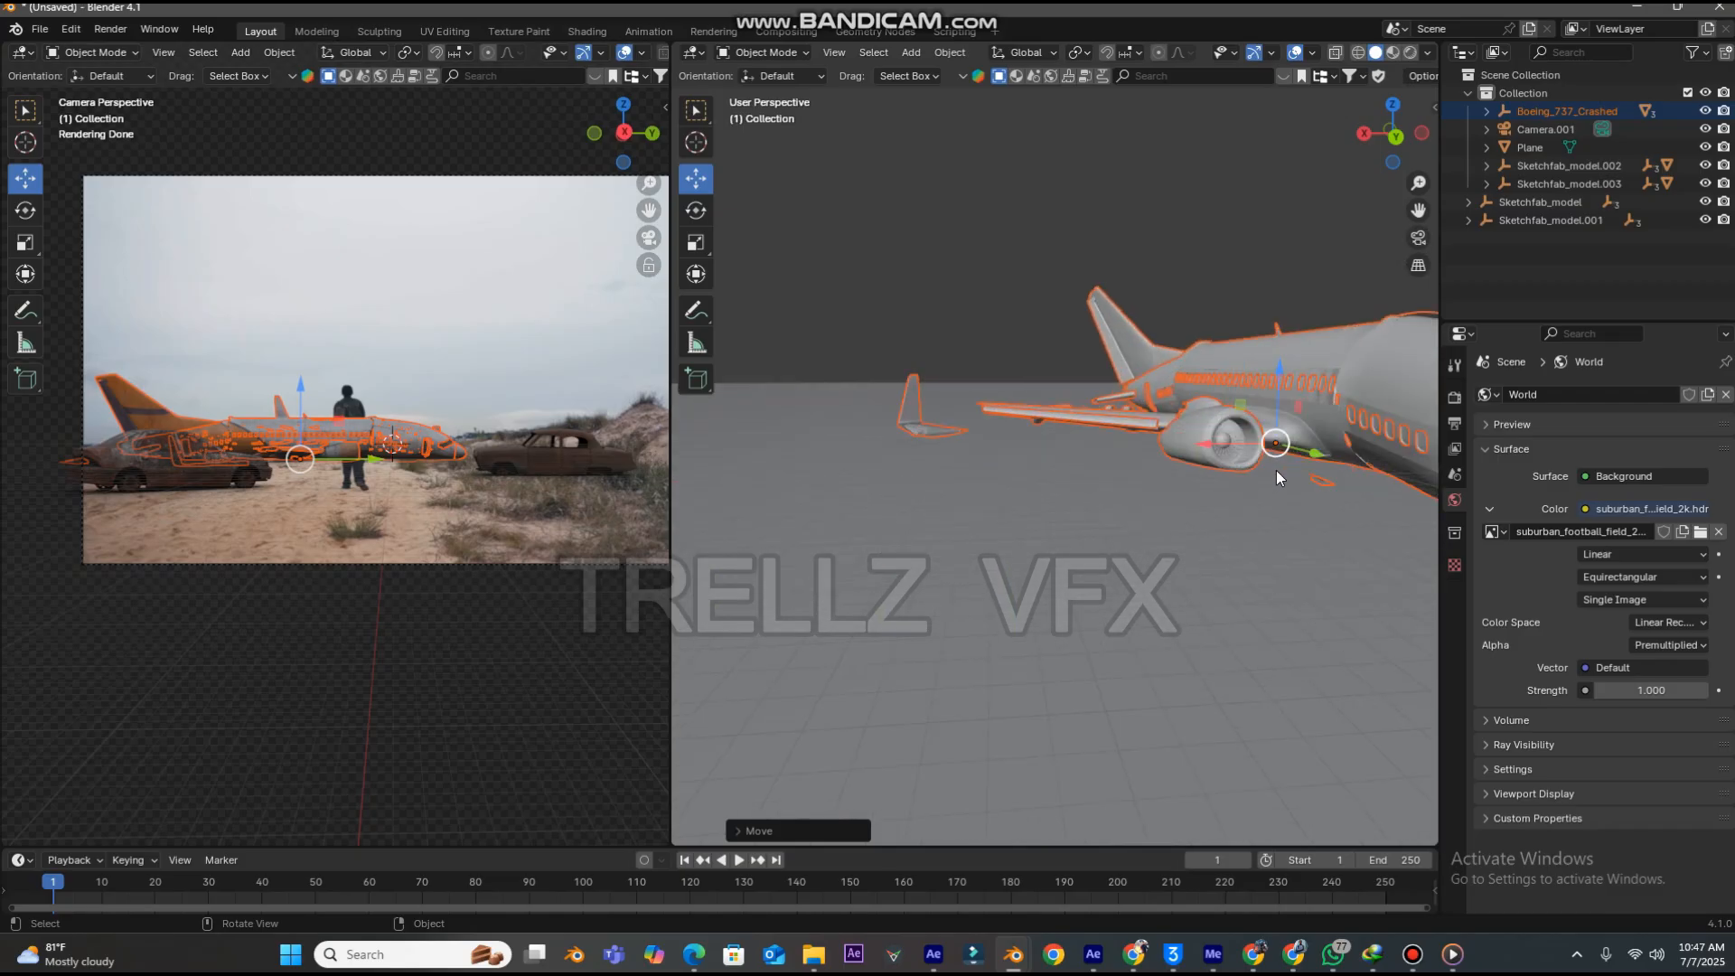
left_click(1304, 368)
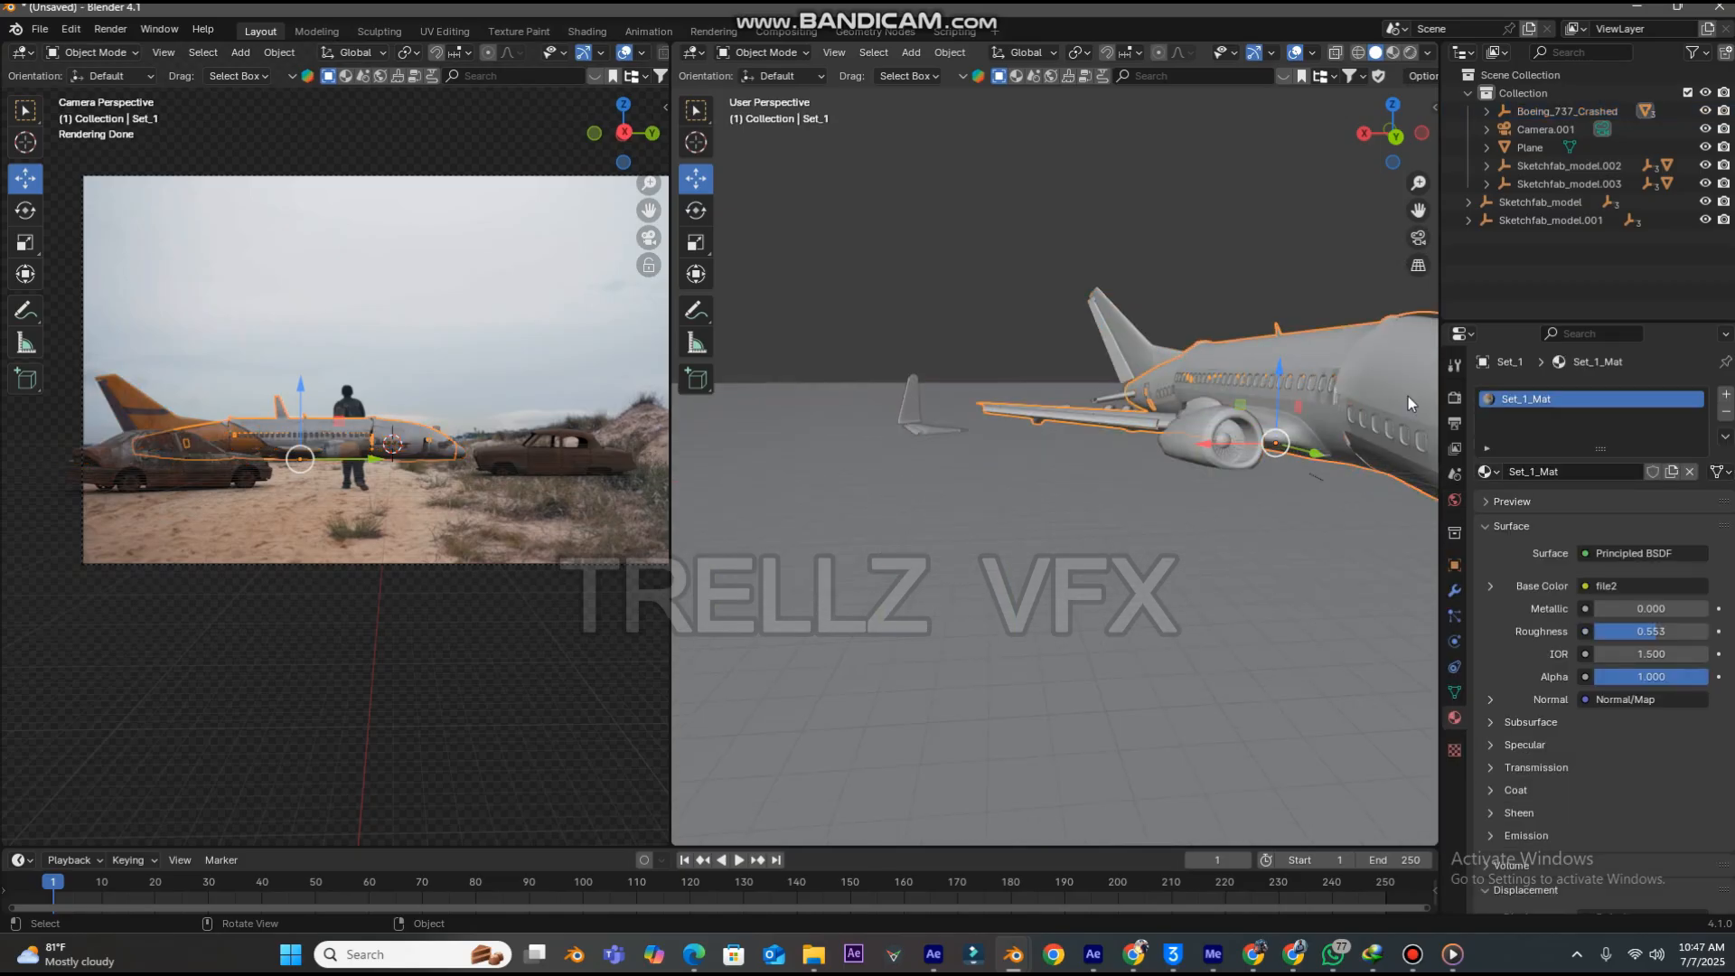
left_click(1119, 333)
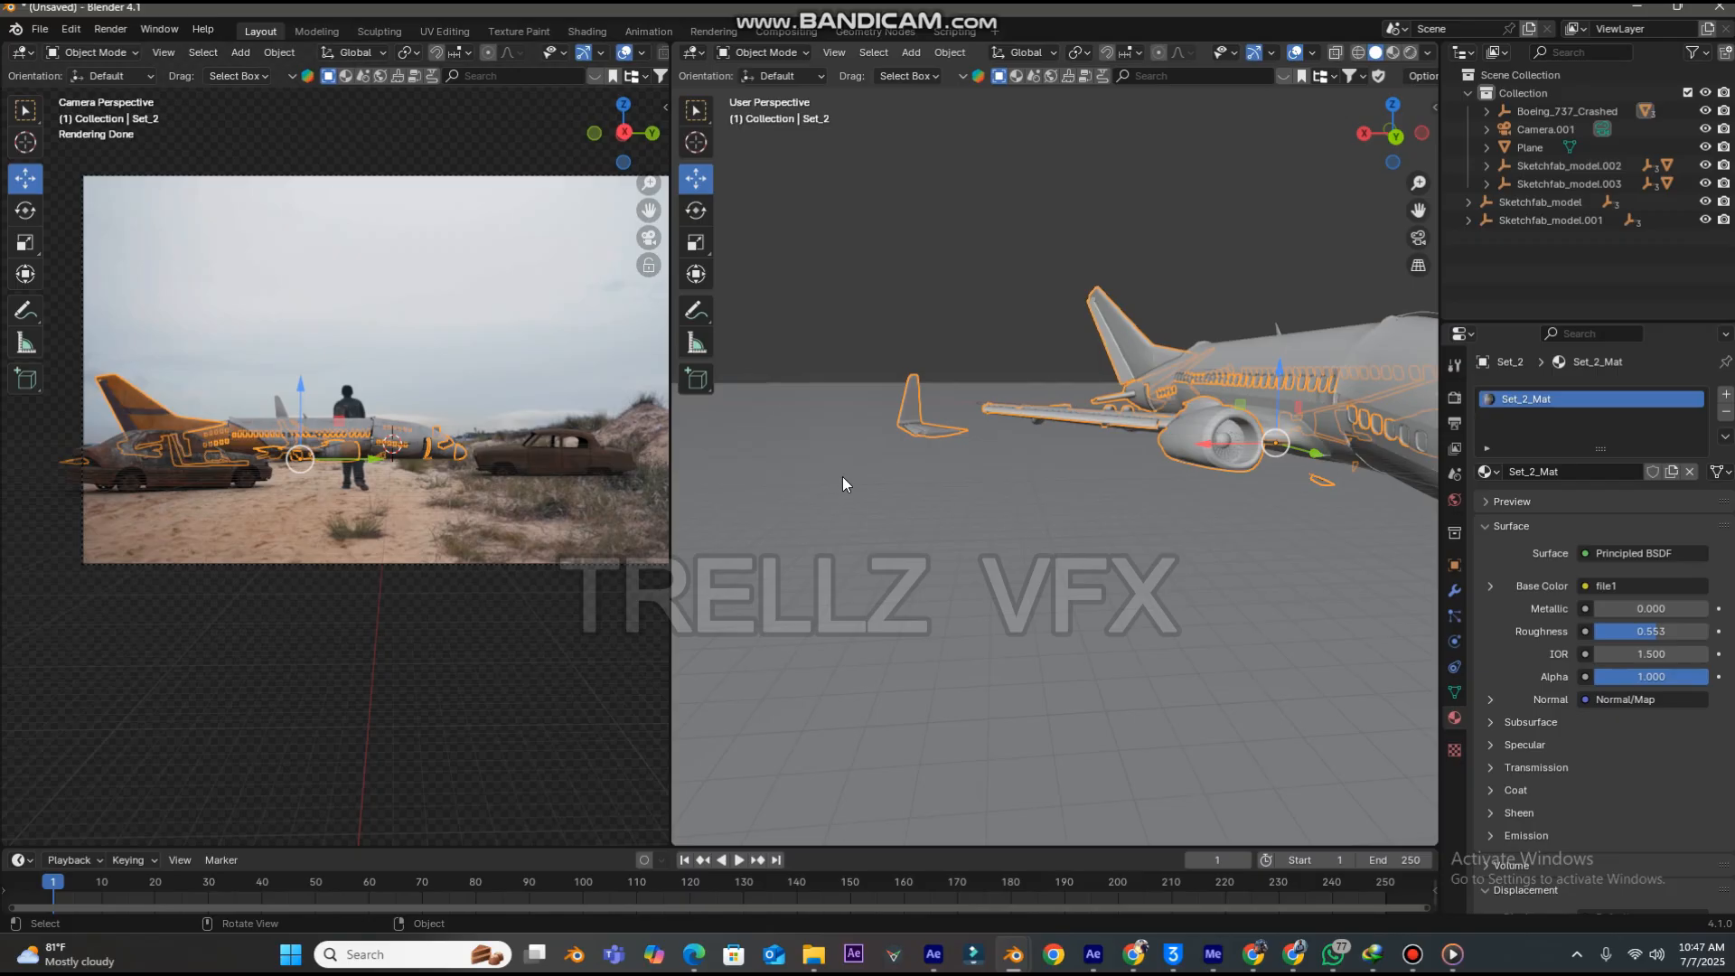
scroll(1358, 561, "down", 4)
left_click(1347, 614)
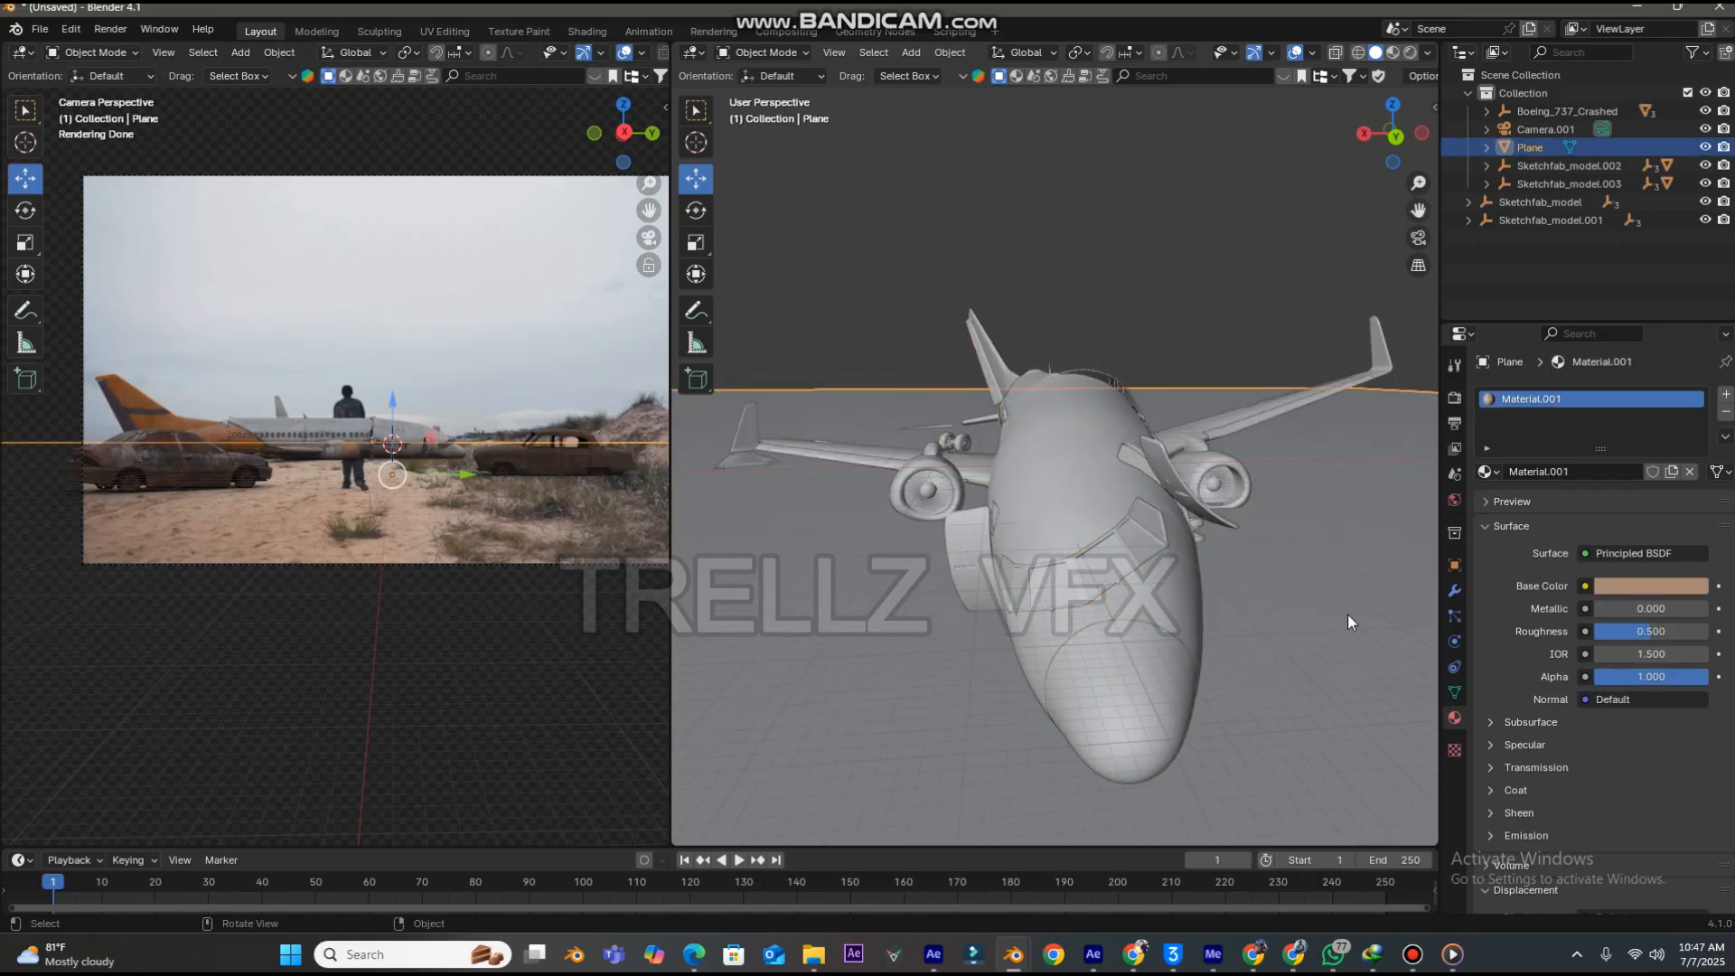
left_click(1365, 606)
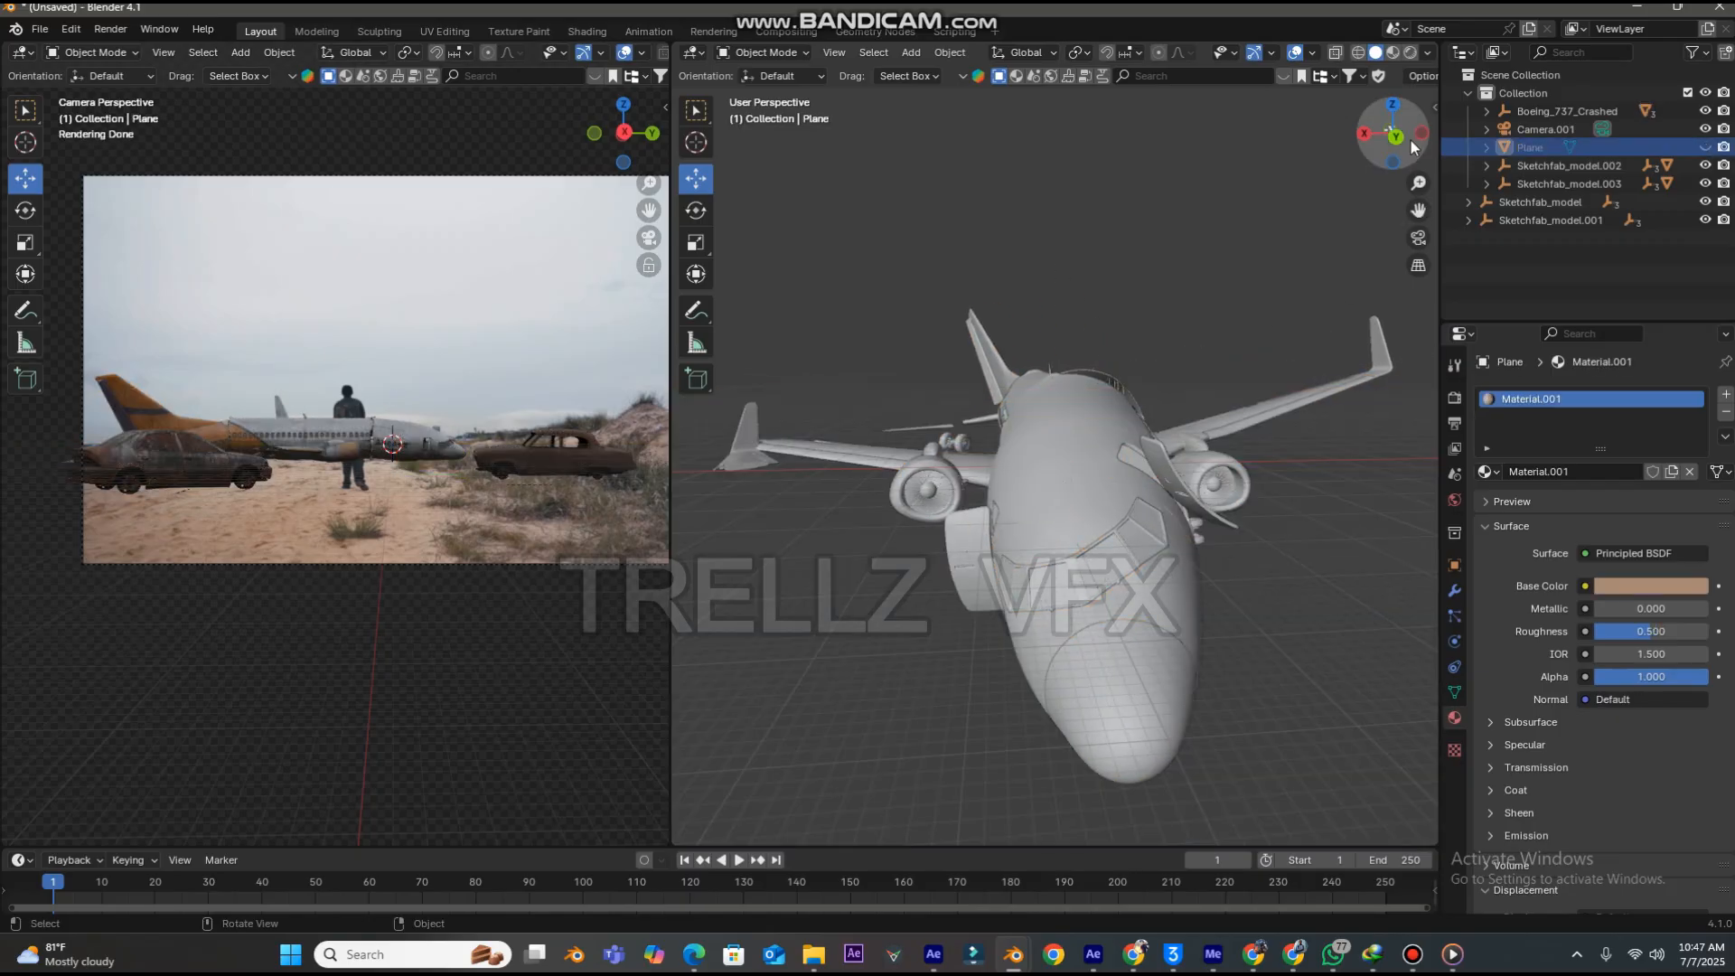
left_click_drag(1366, 142, 720, 289)
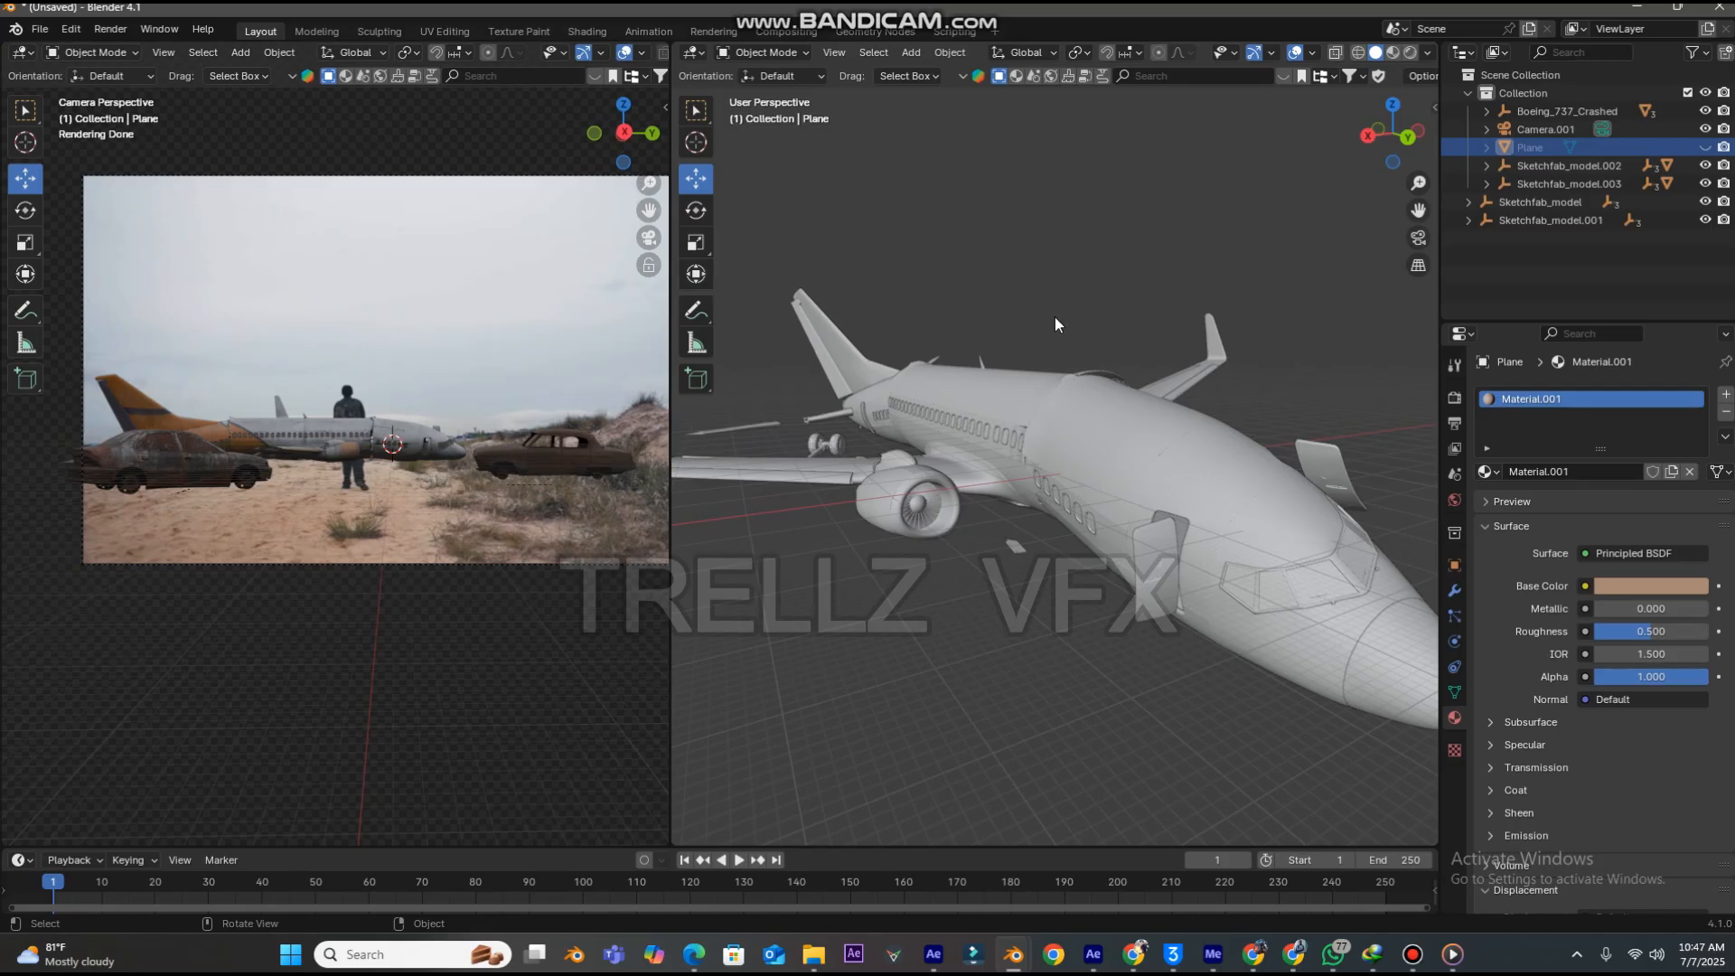
scroll(803, 339, "down", 4)
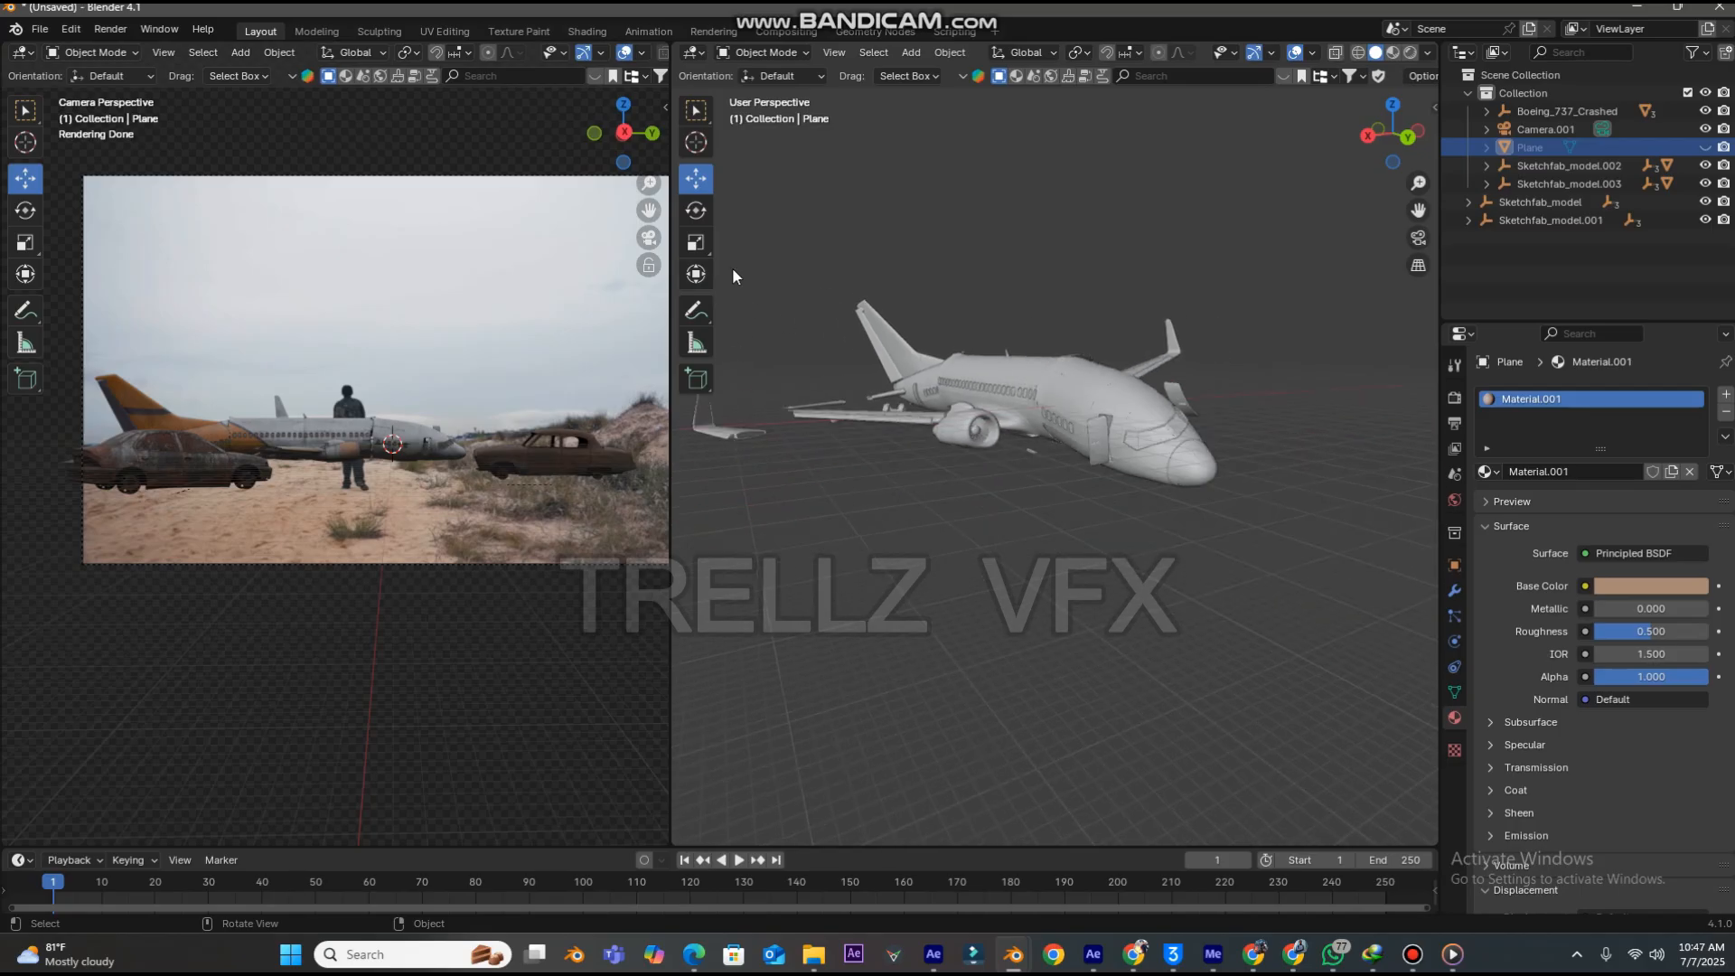
- Select all the airplane's mesh parts, join them into one object, and unhide the ground plane
left_click_drag(746, 239, 1219, 579)
left_click(1082, 390)
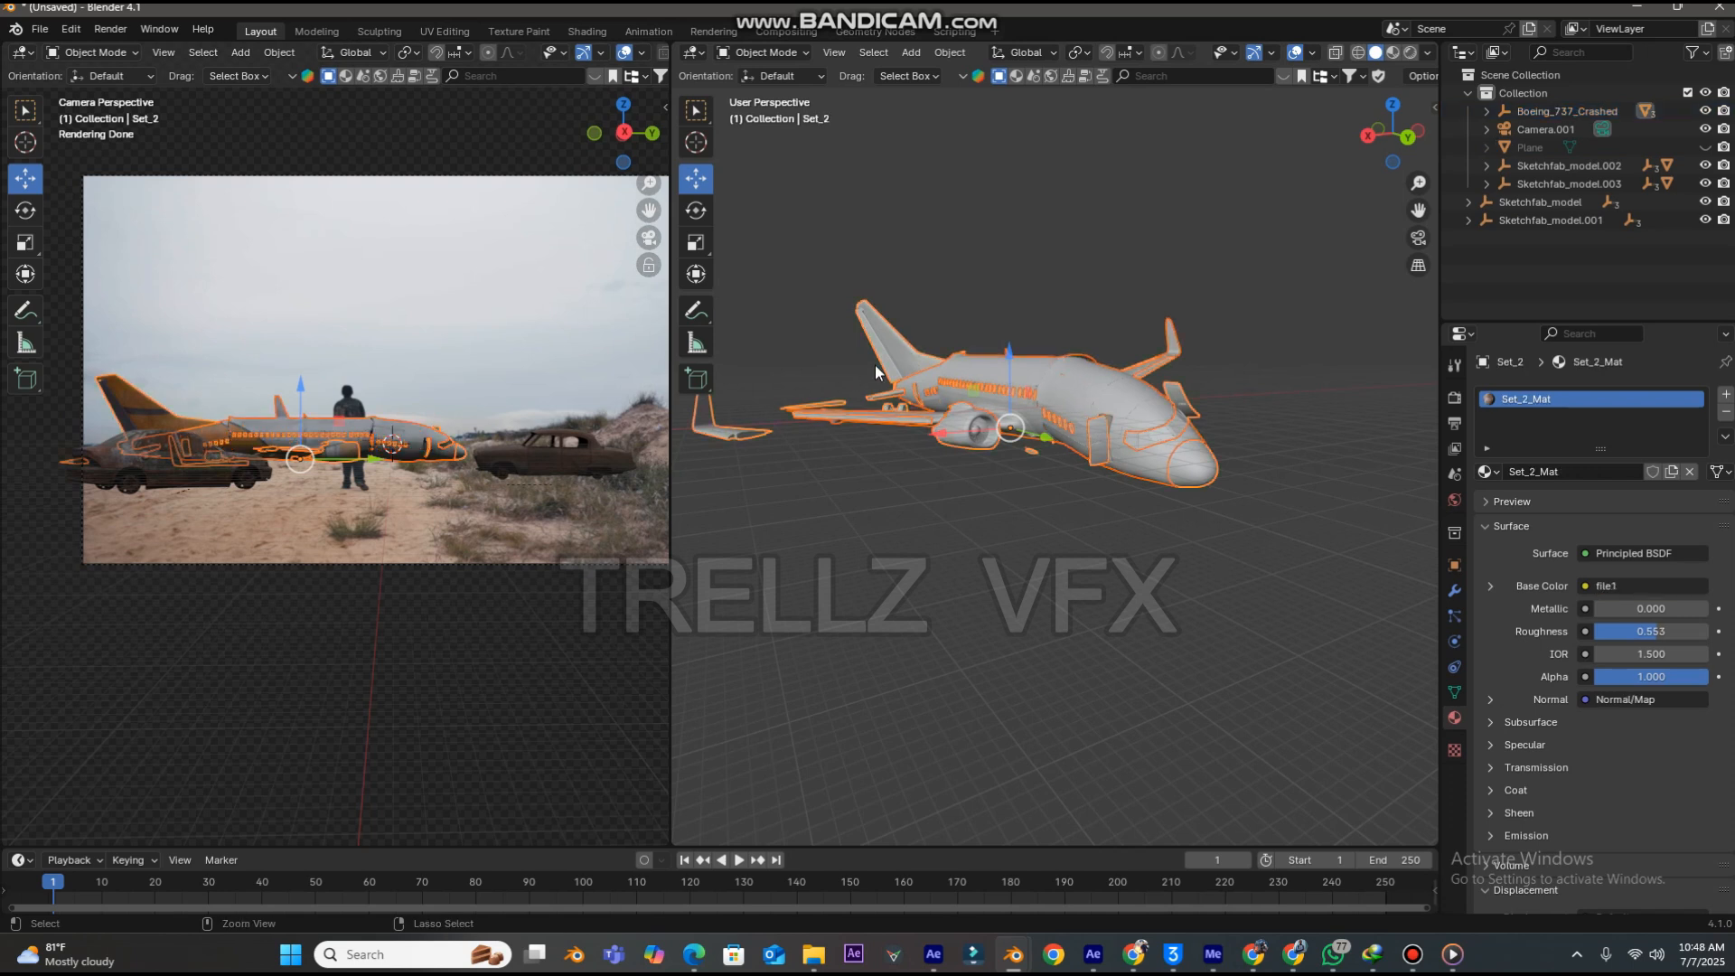
key("ctrl+j")
left_click(1130, 501)
left_click(1039, 403)
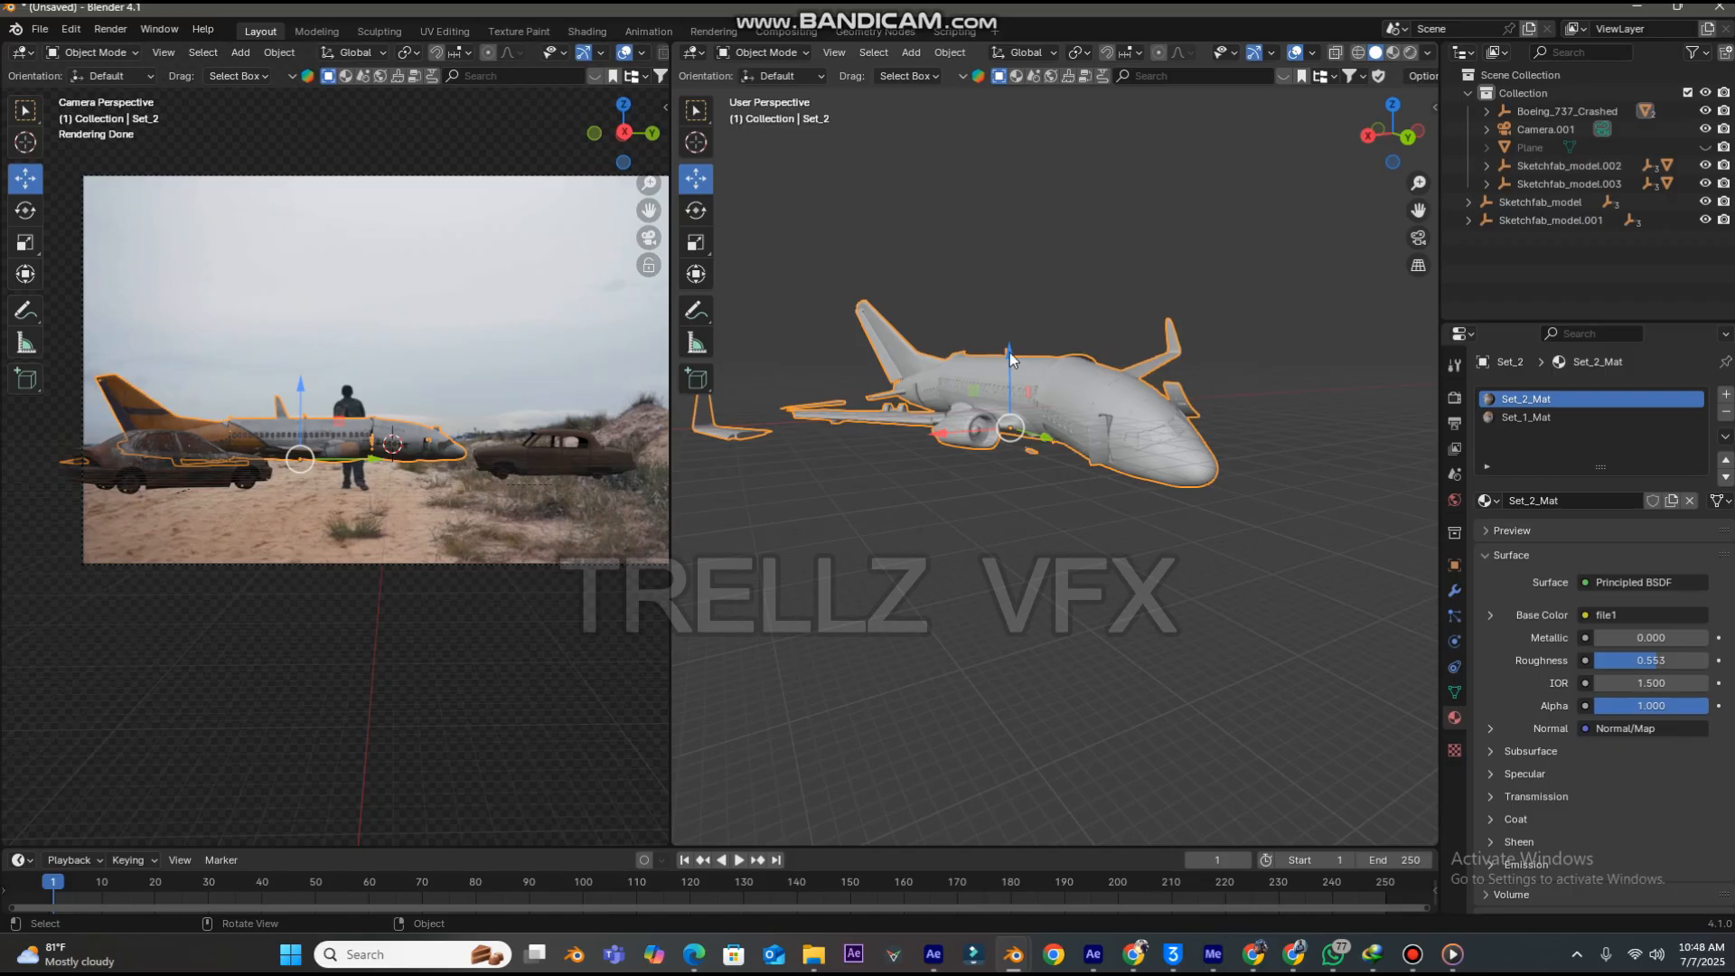
left_click(979, 600)
left_click(1706, 147)
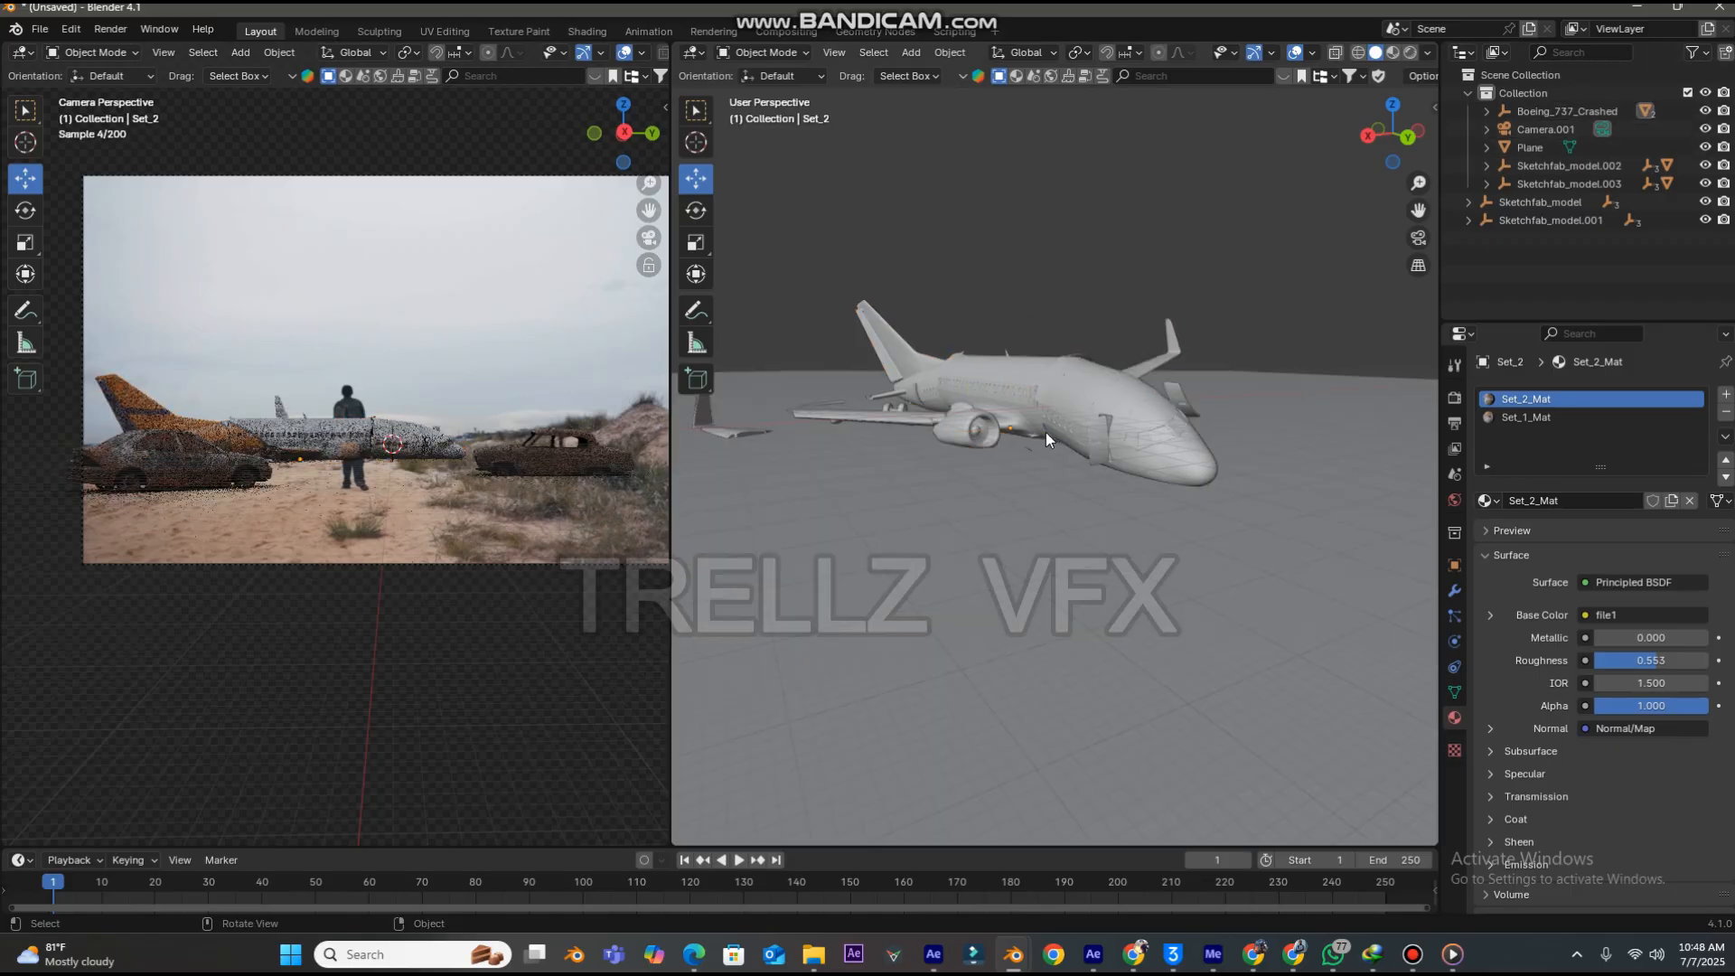
- Close the second 3D viewport and move the joined airplane along Y toward the old car
left_click(918, 578)
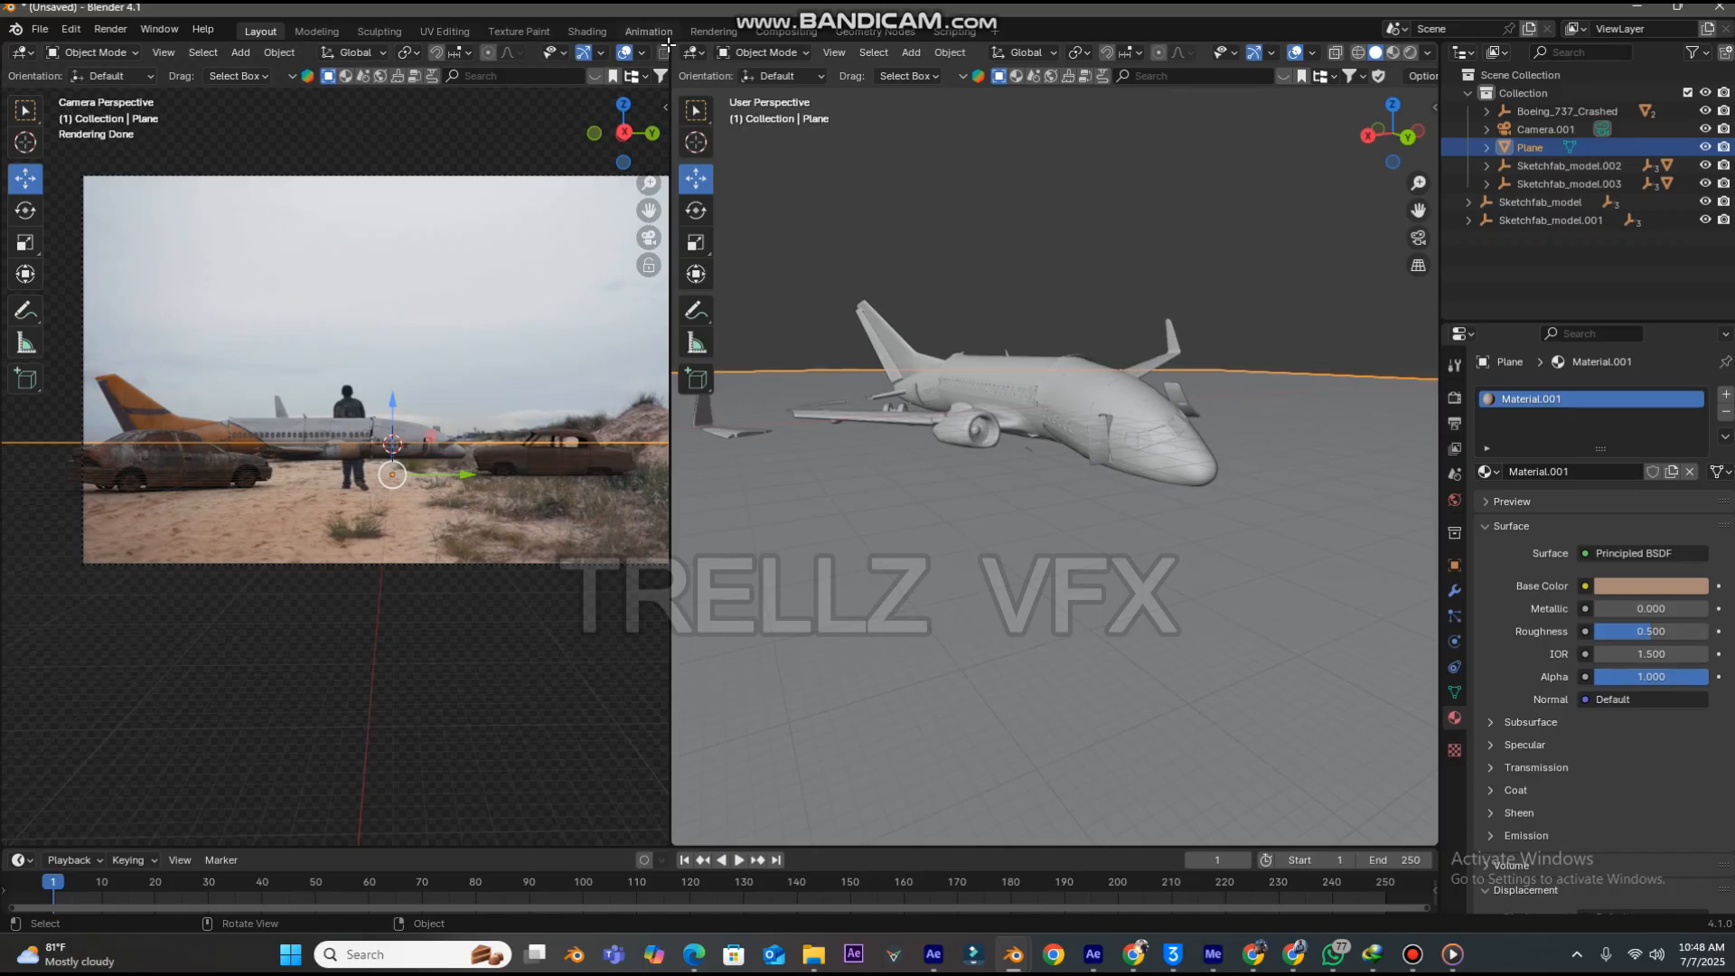
left_click_drag(675, 45, 1175, 361)
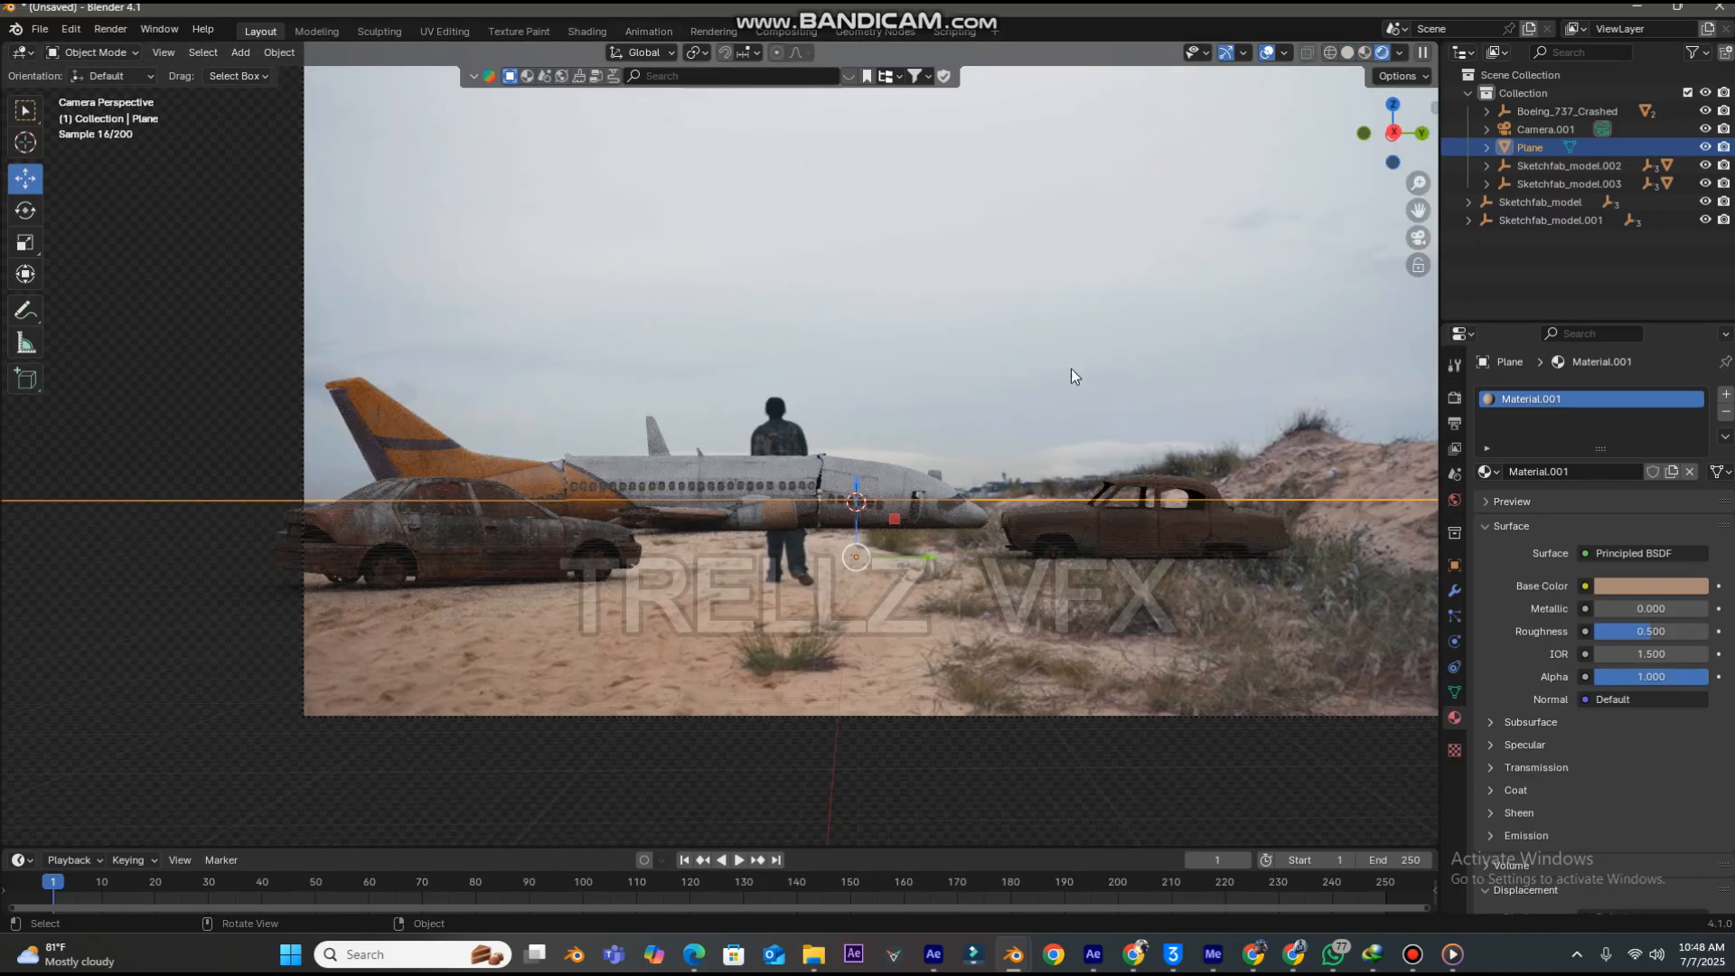
left_click(849, 501)
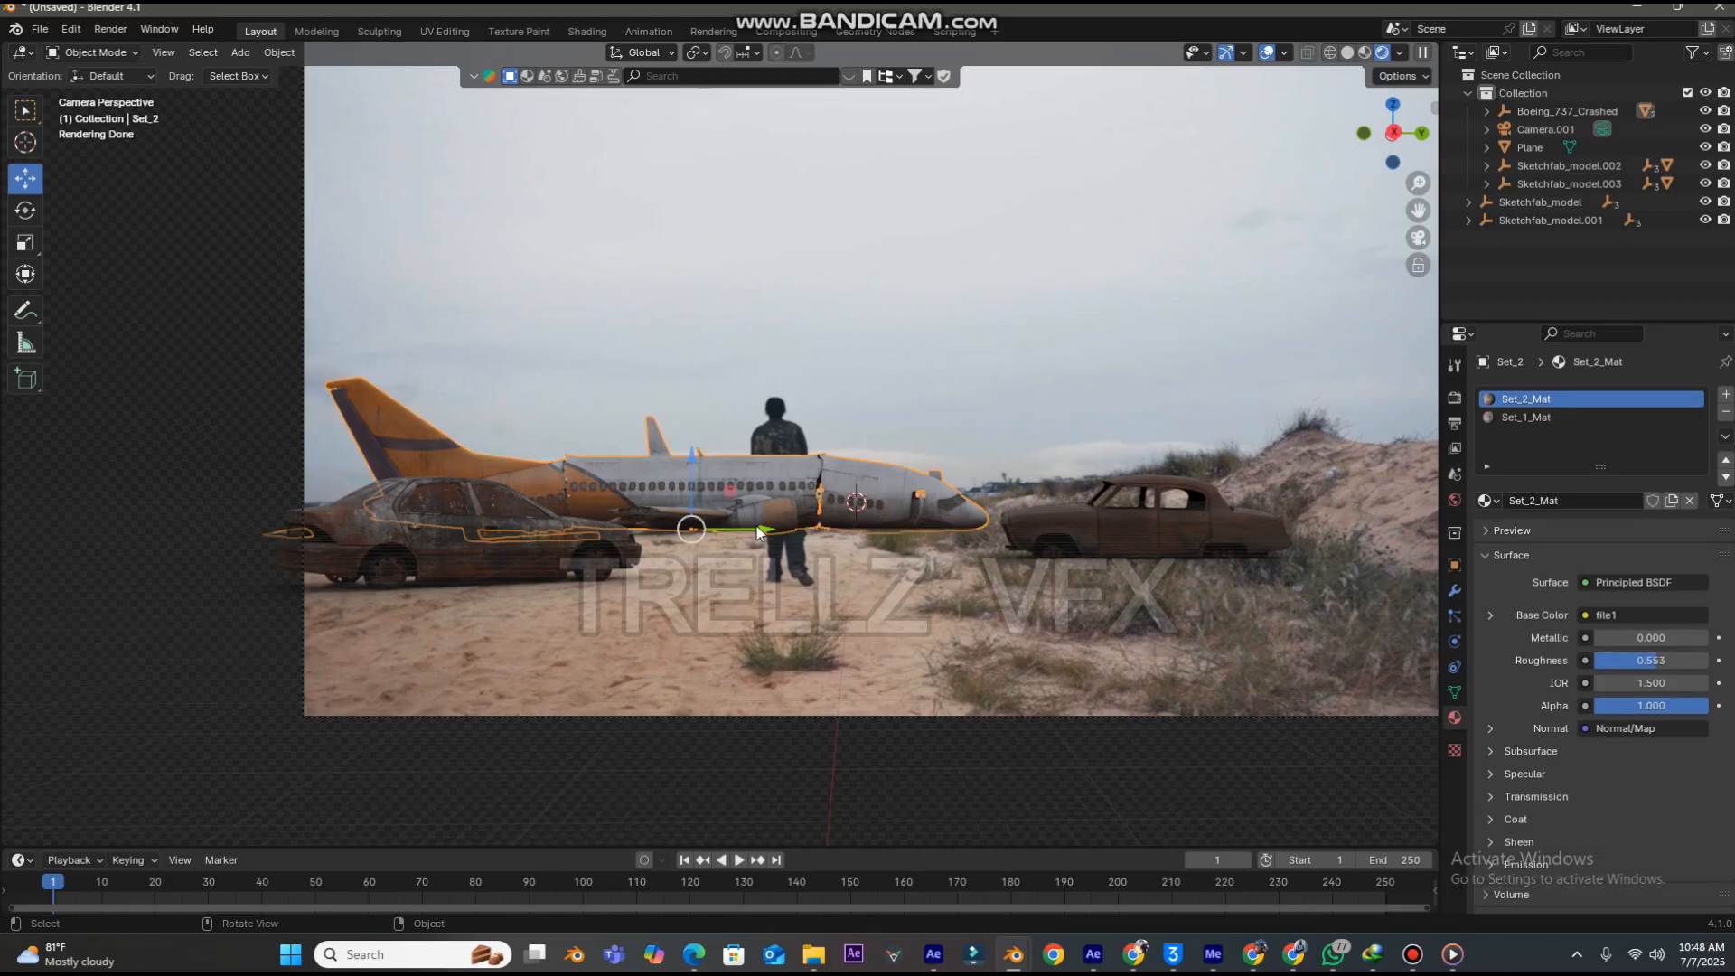
left_click_drag(757, 531, 797, 524)
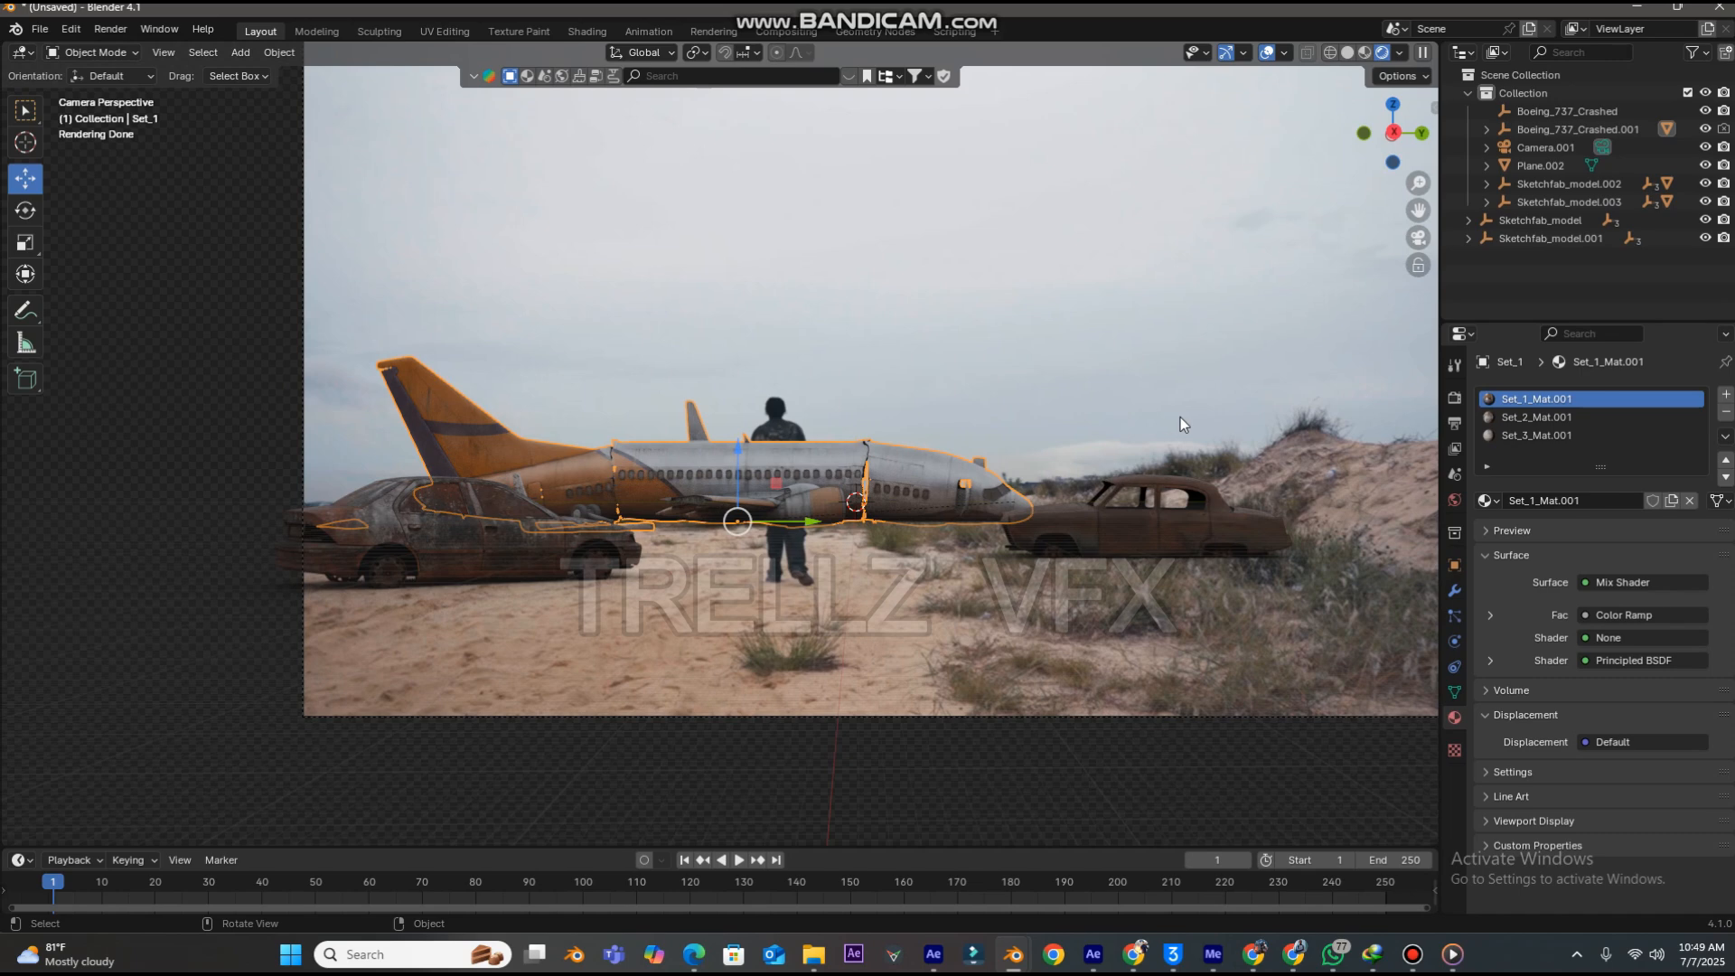
- Open the rusted sedan's material nodes in the Shading workspace and show its viewport through the camera
left_click(529, 559)
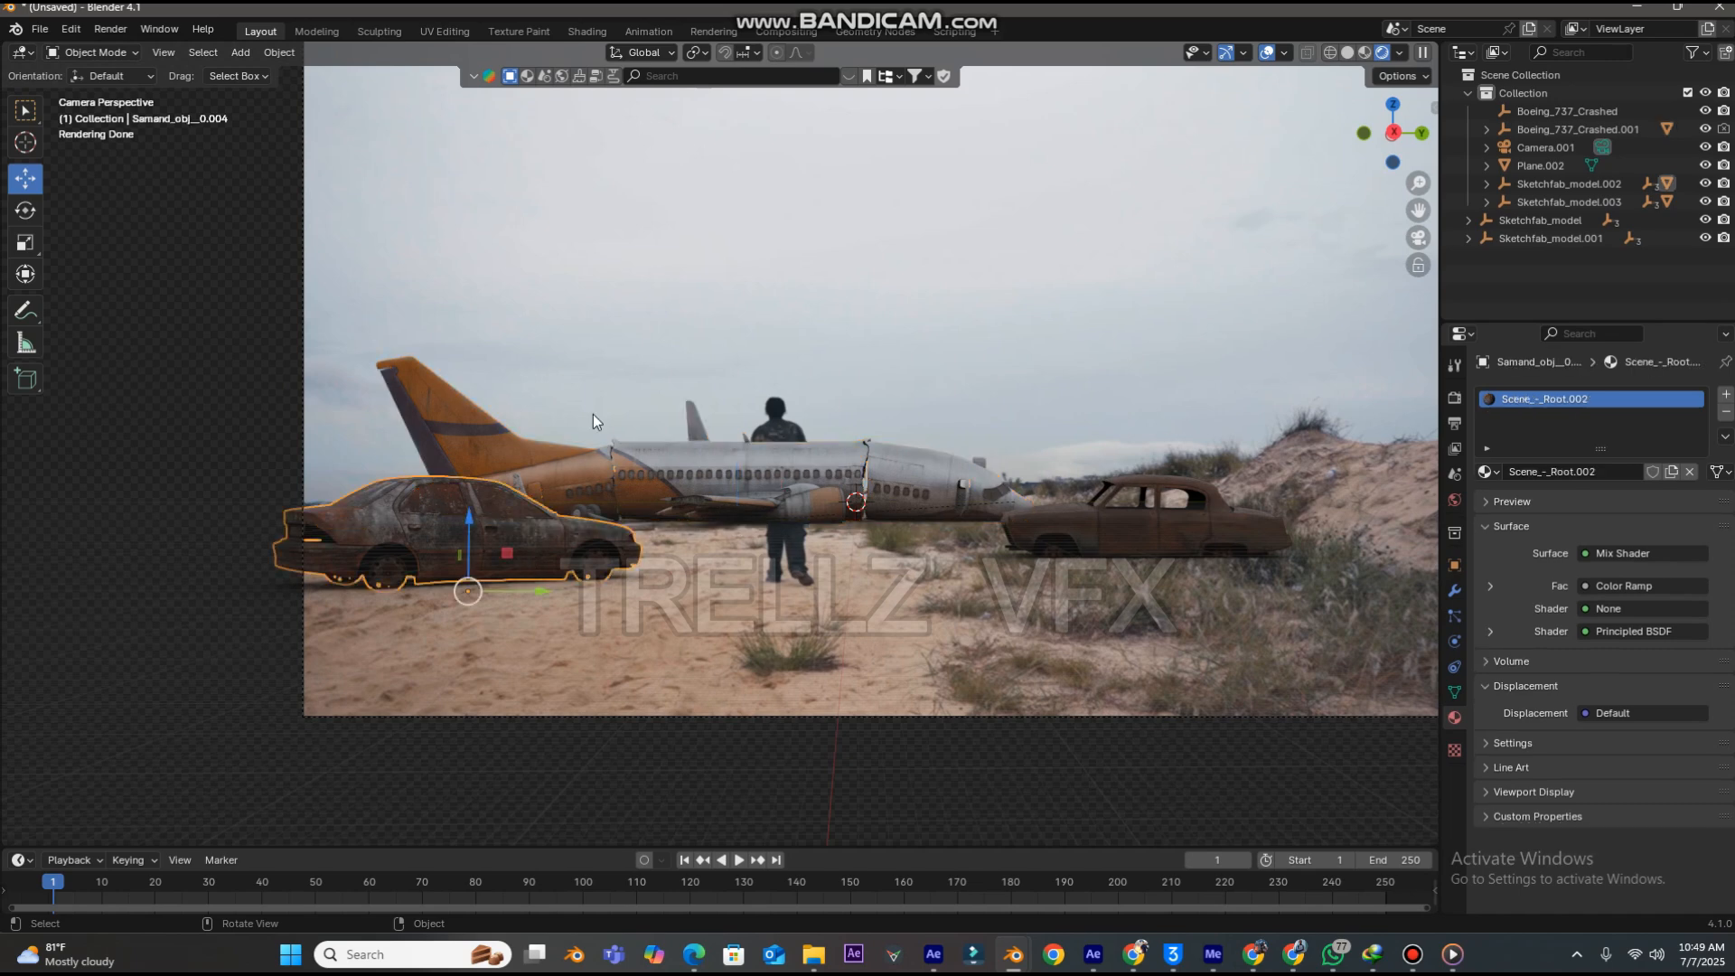
left_click(674, 477)
left_click(475, 542)
left_click(589, 31)
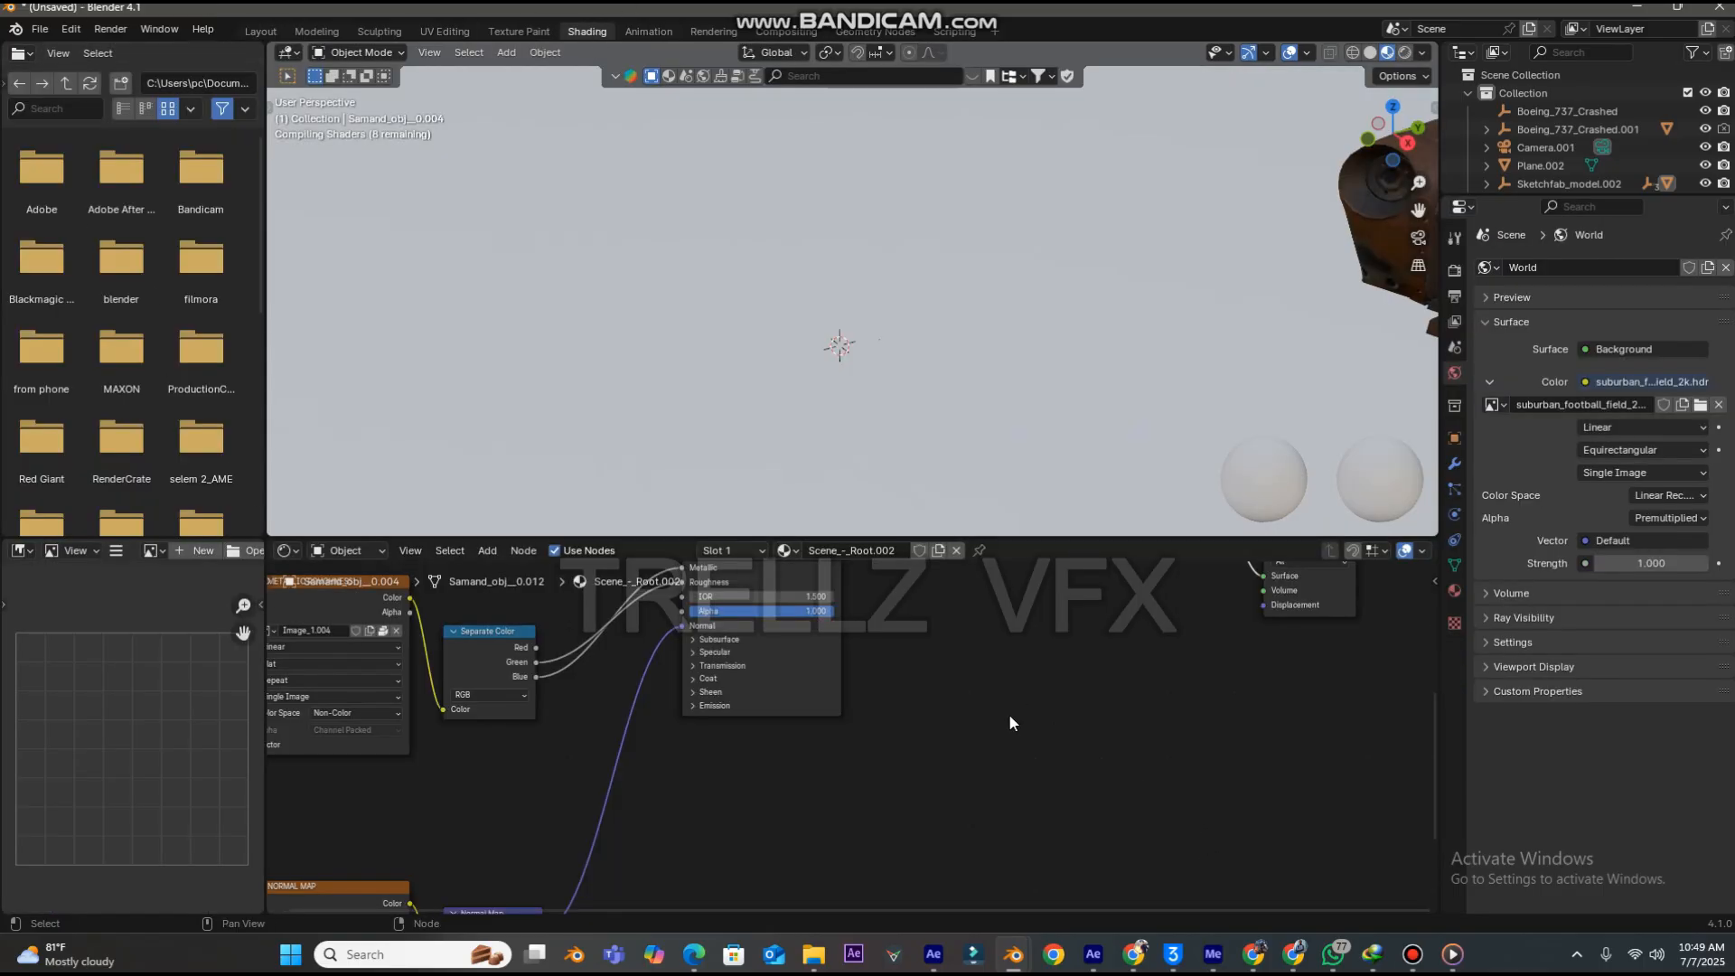
left_click_drag(1418, 210, 1039, 212)
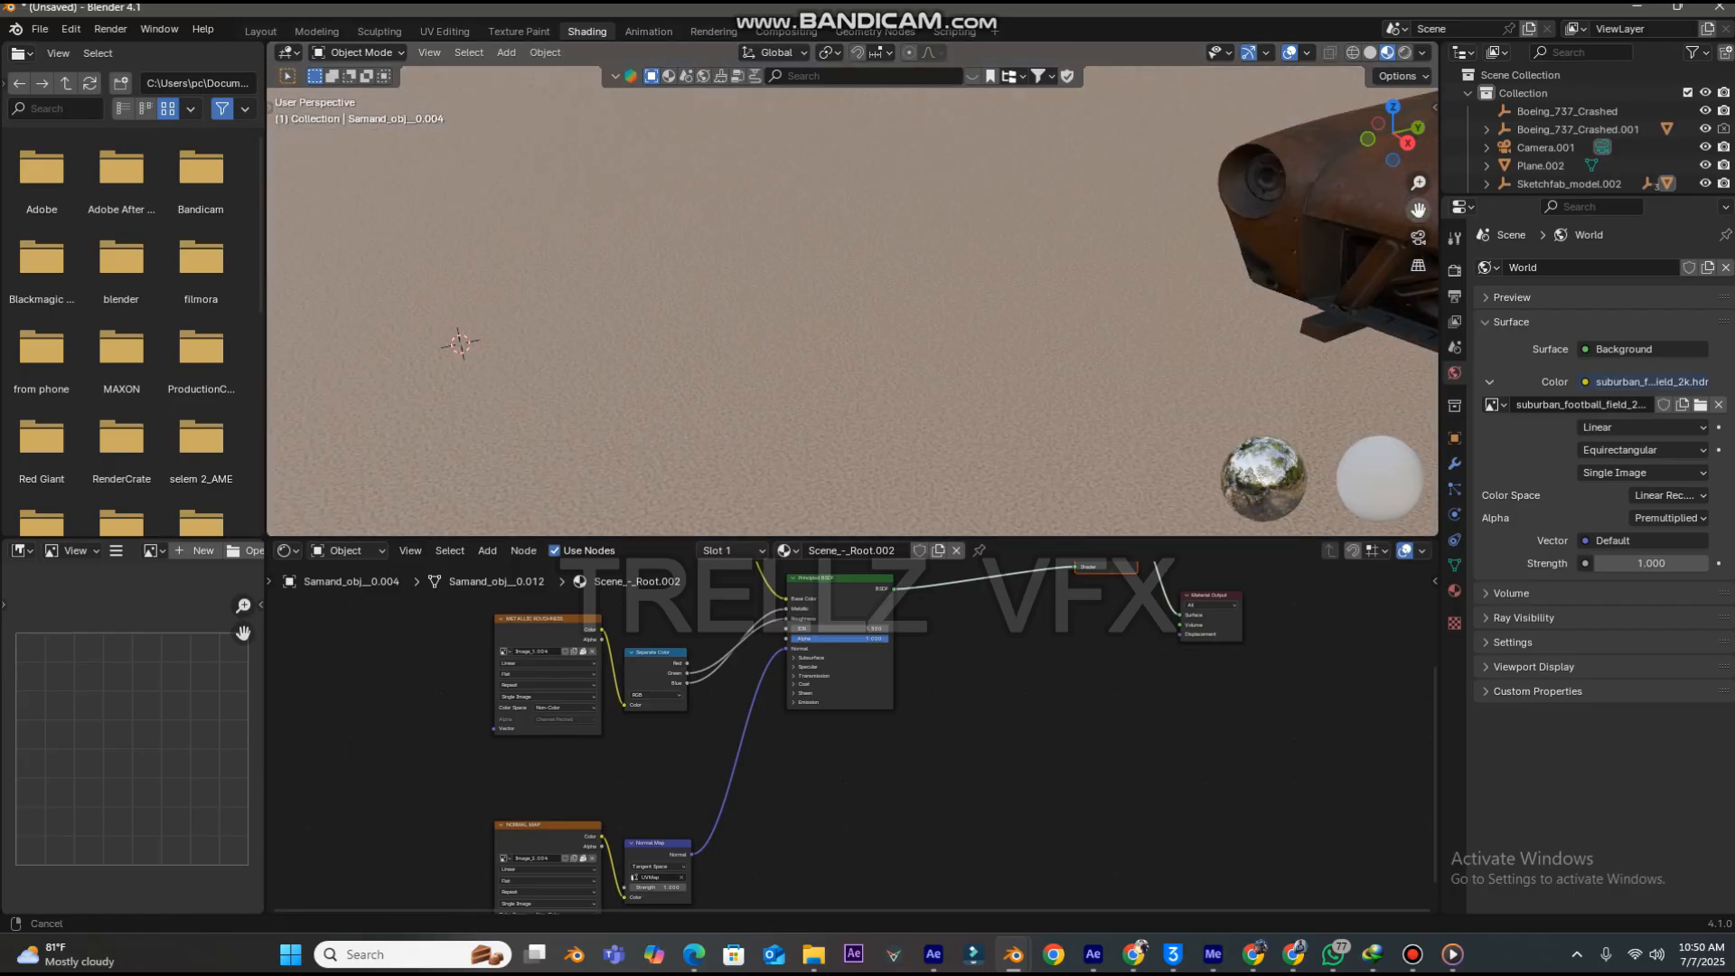
left_click(1417, 237)
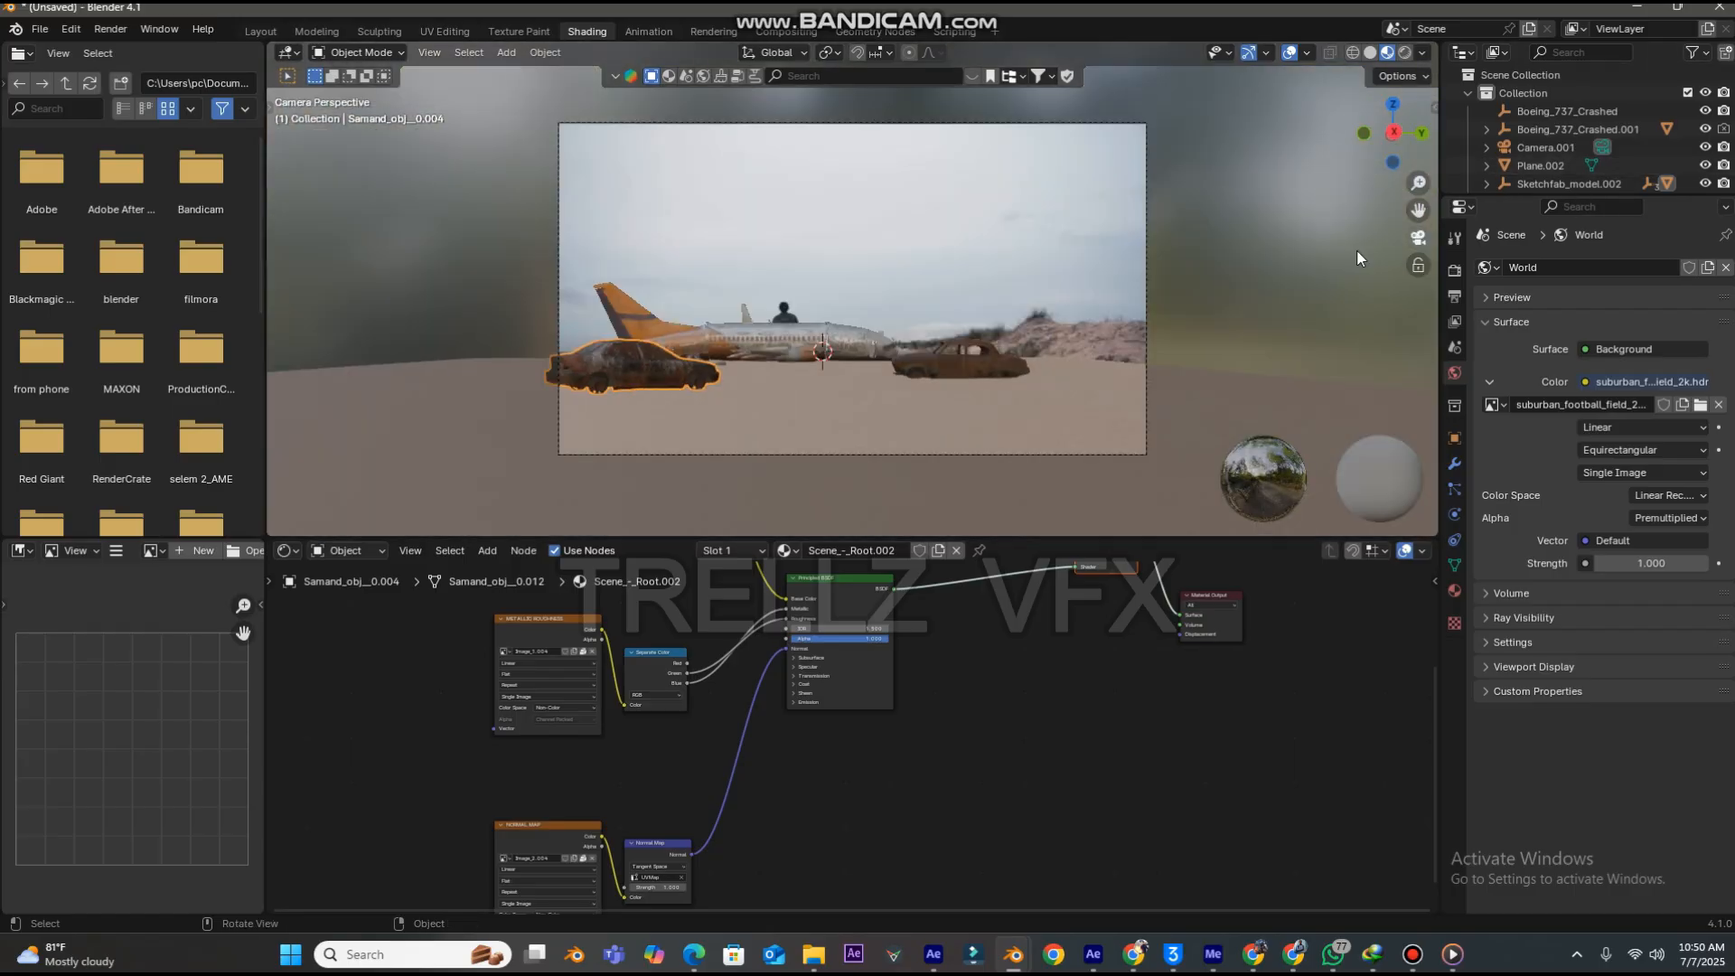
- Check the ground plane's material, switch the Shading viewport to rendered display, and select the old car beside the airplane's nose
left_click(795, 405)
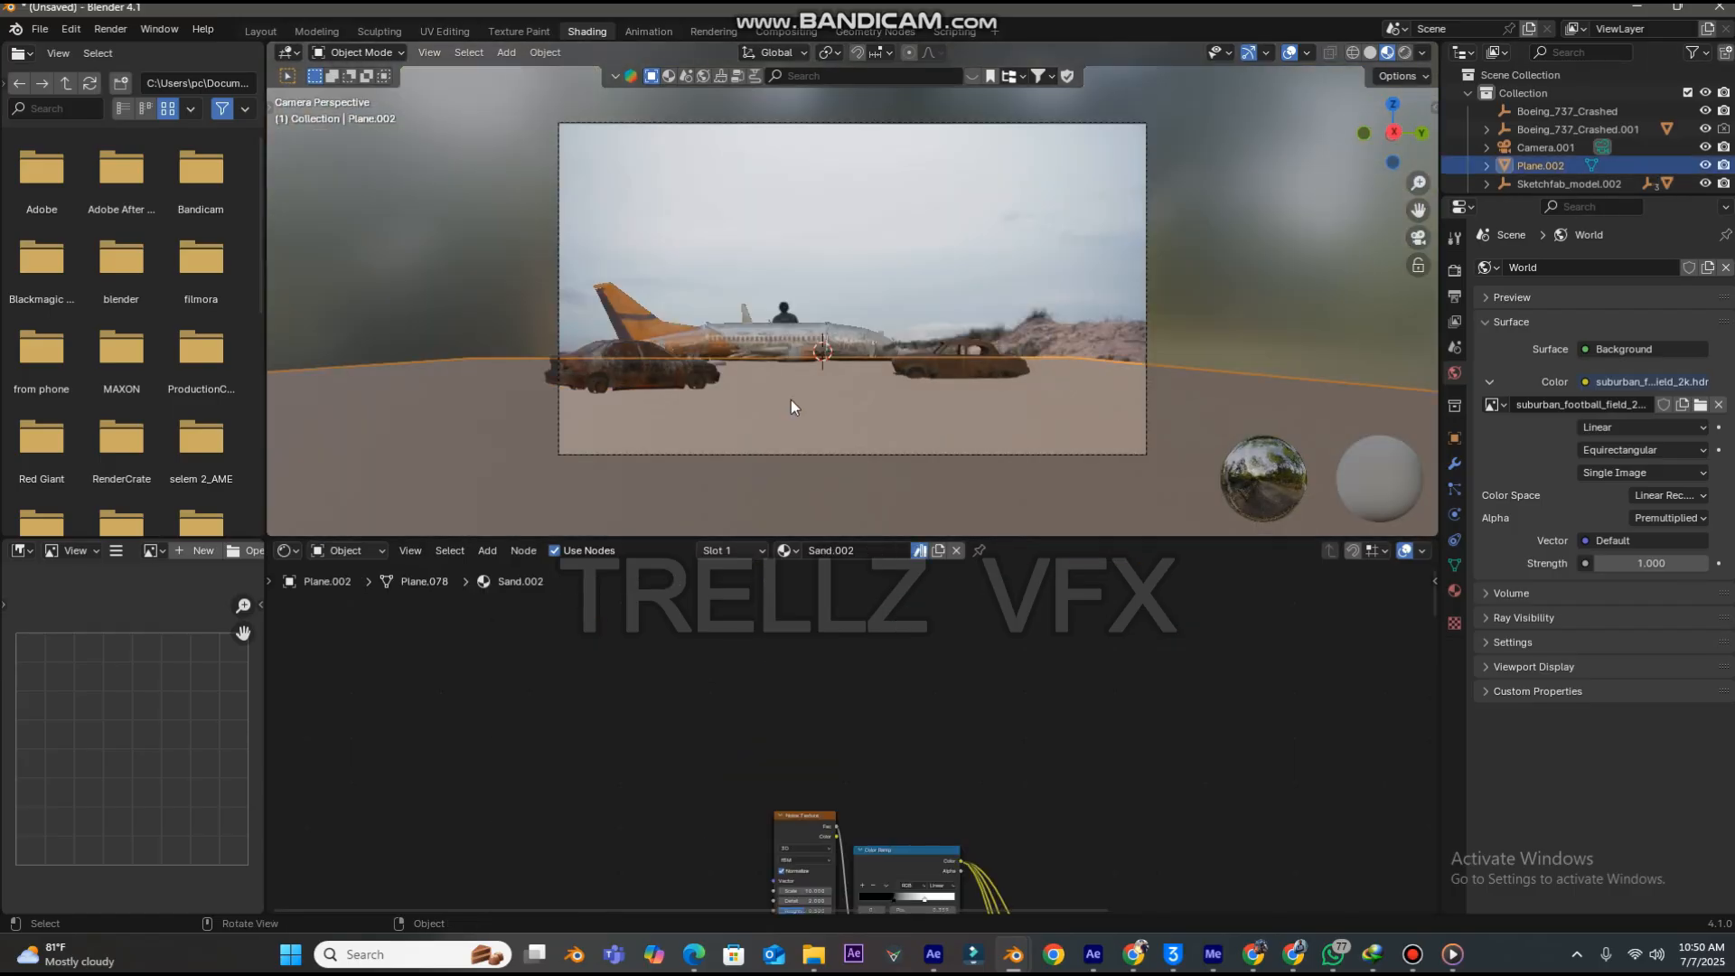
left_click(1406, 52)
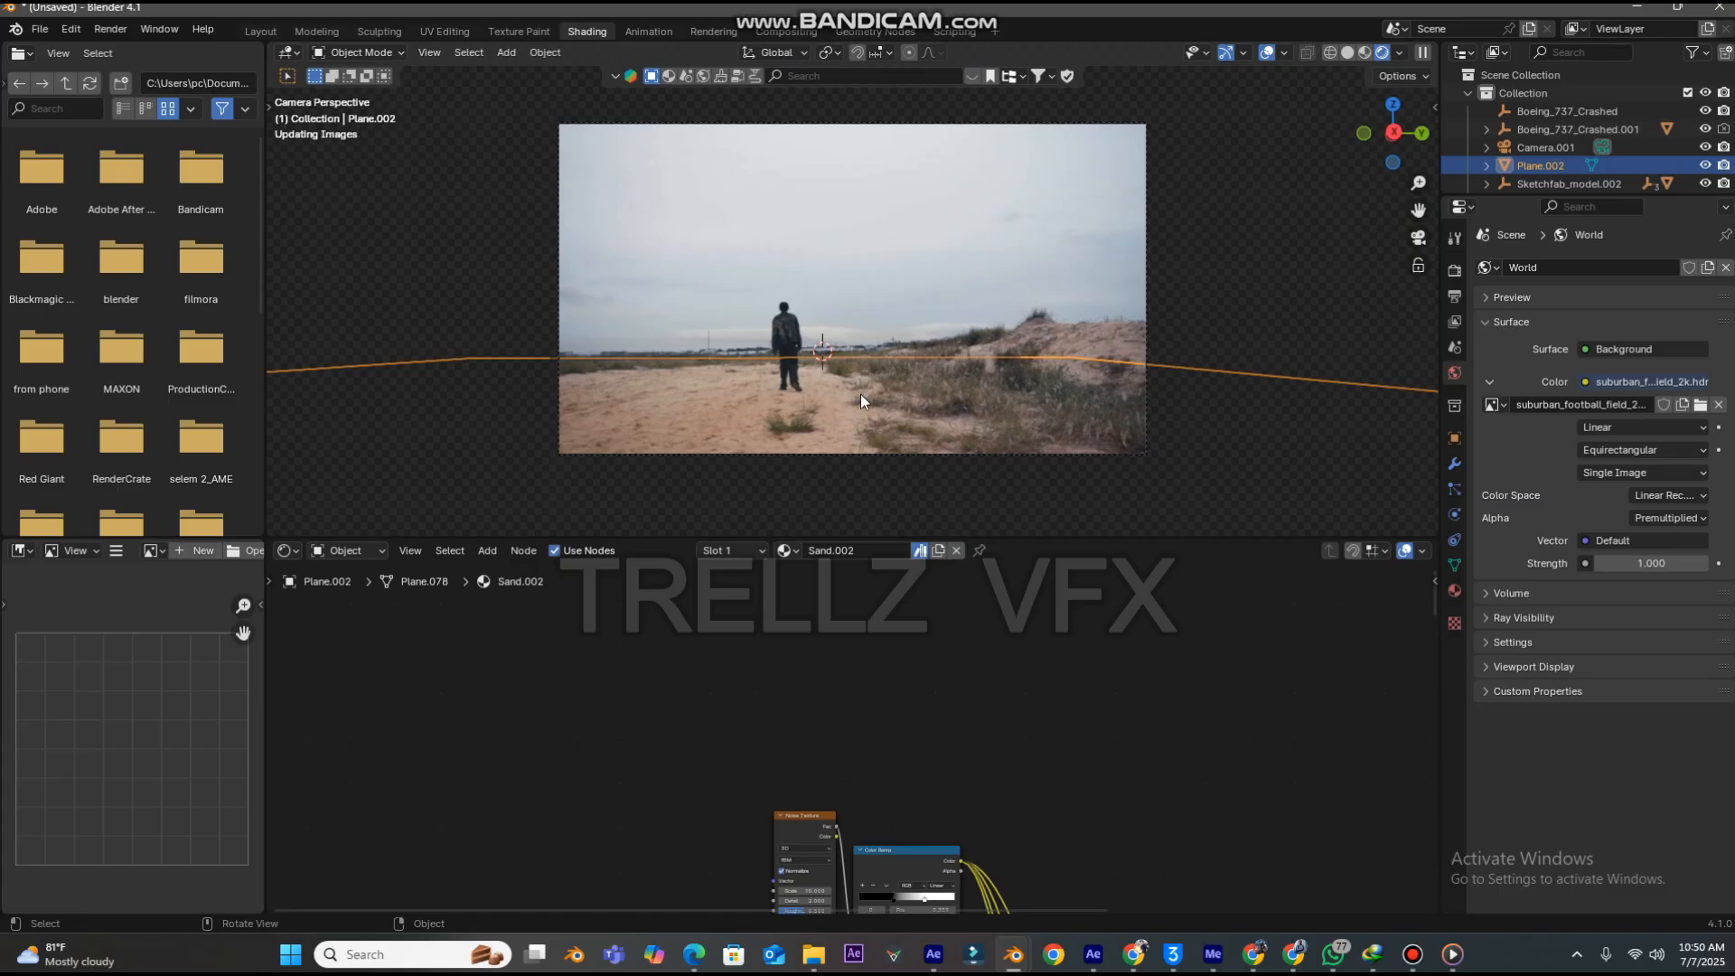
scroll(869, 393, "up", 8)
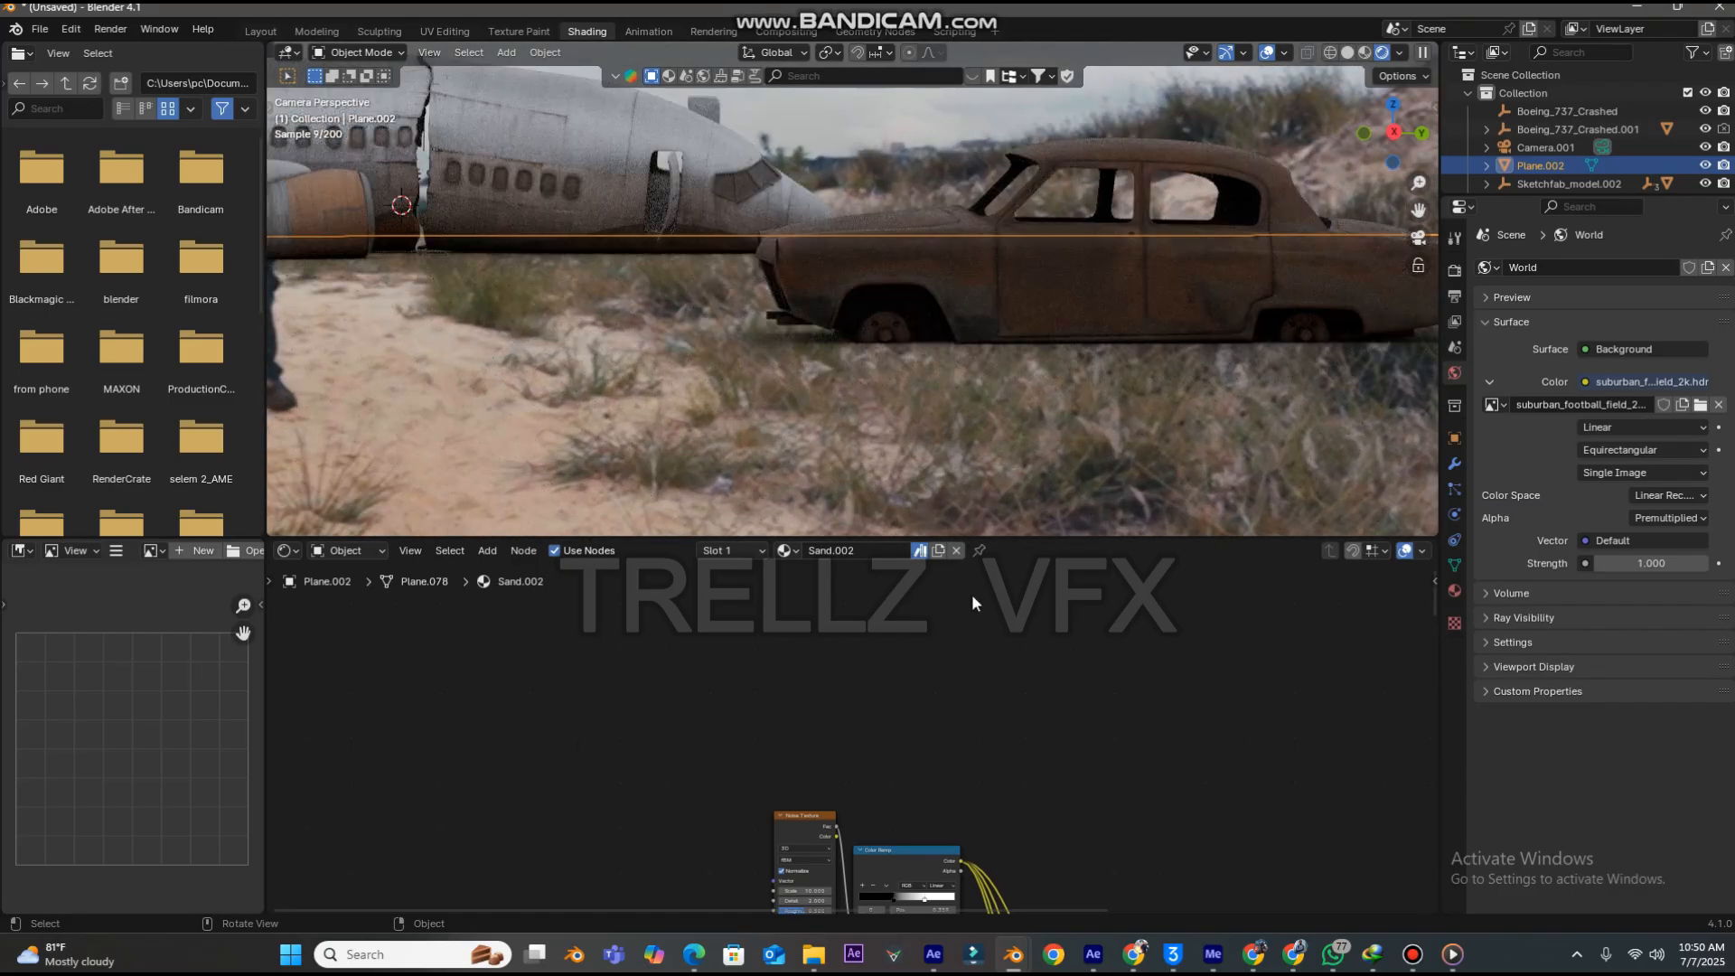
left_click(1076, 258)
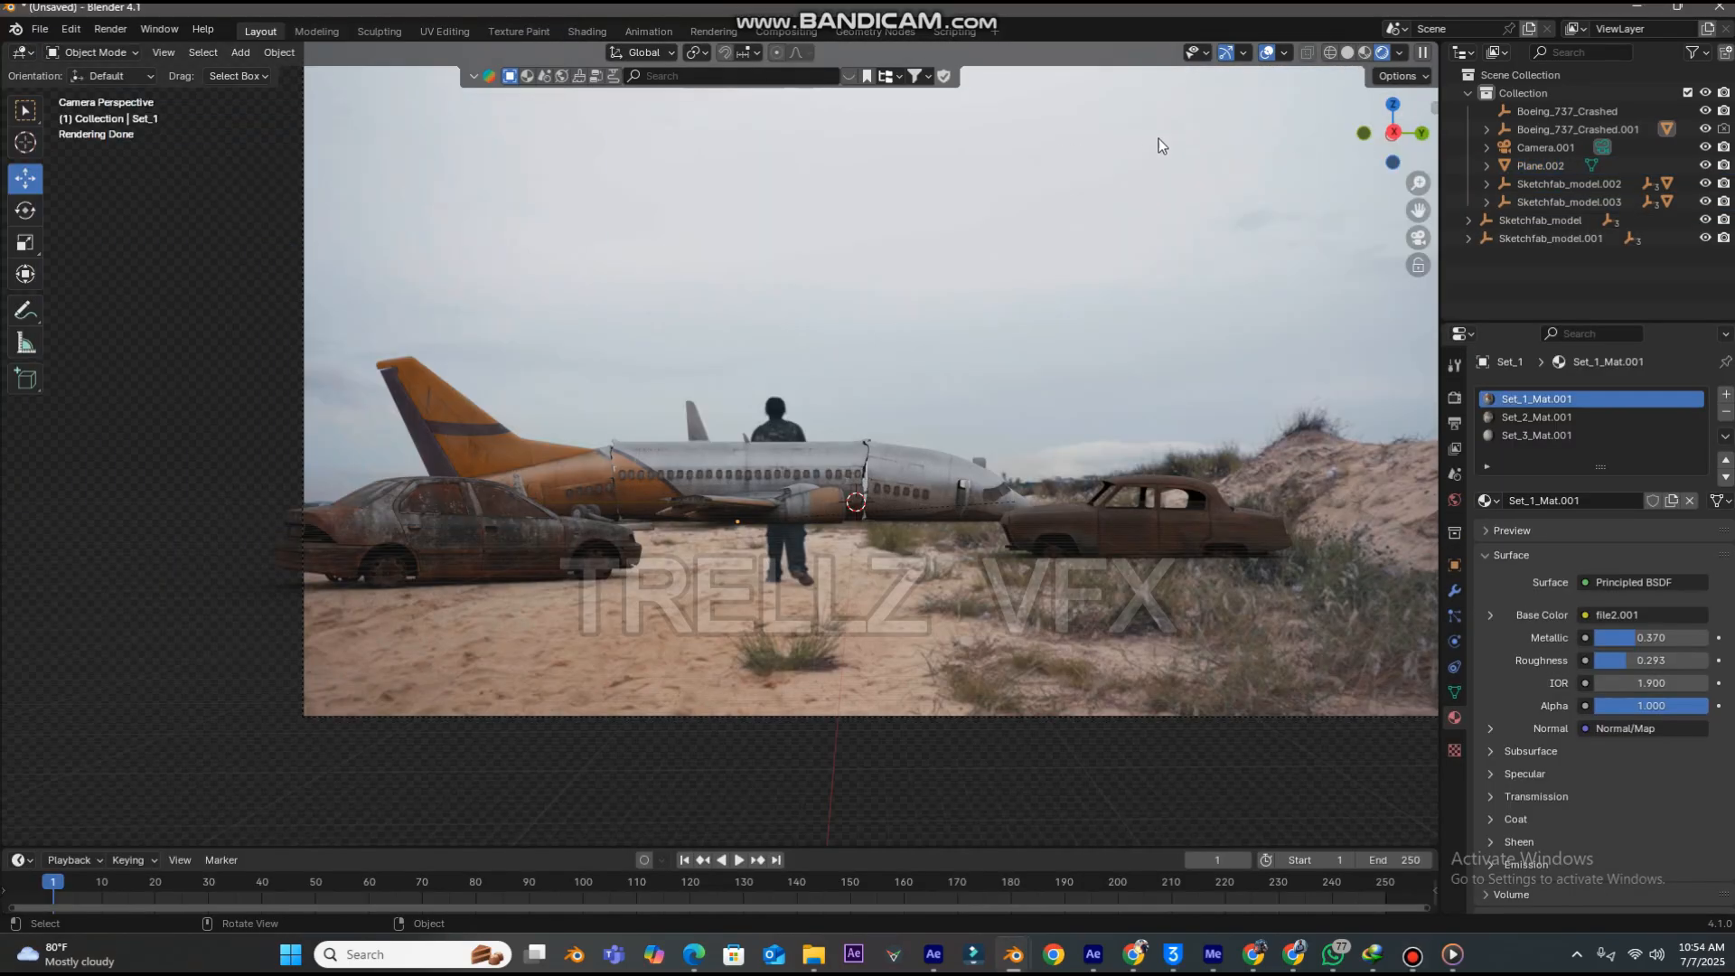
- Return to the Shading workspace and open the old car's Material_107.002 nodes with the Object shader type
left_click_drag(1418, 209, 1259, 219)
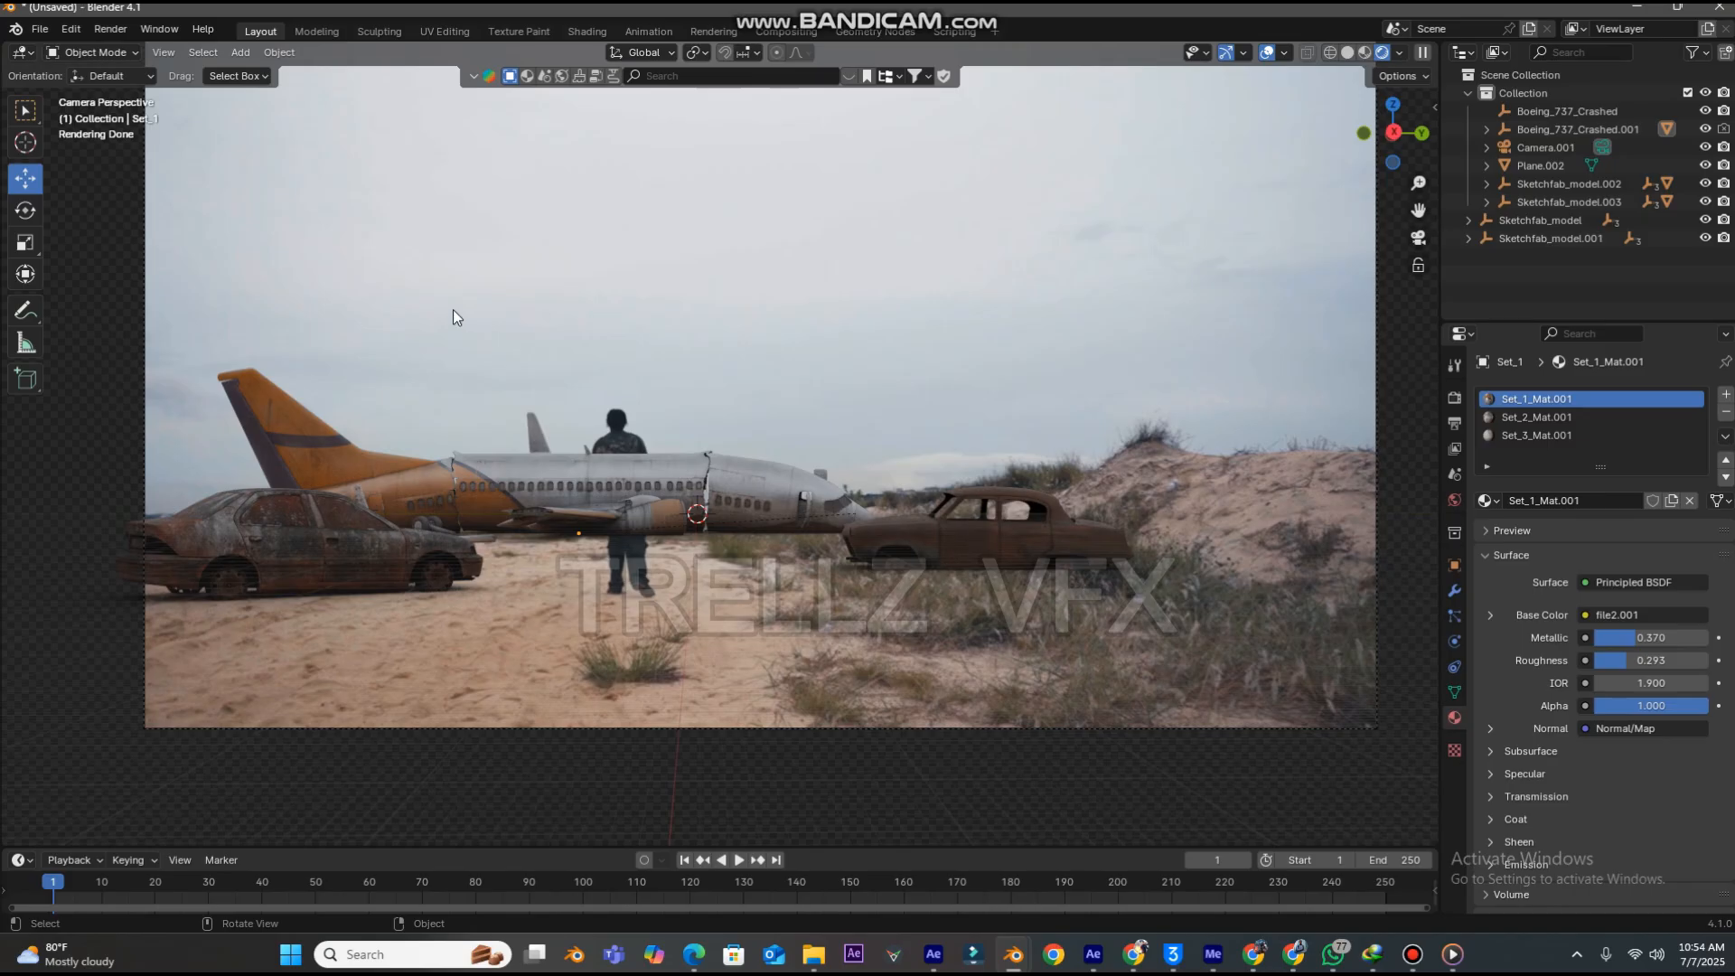
left_click(587, 32)
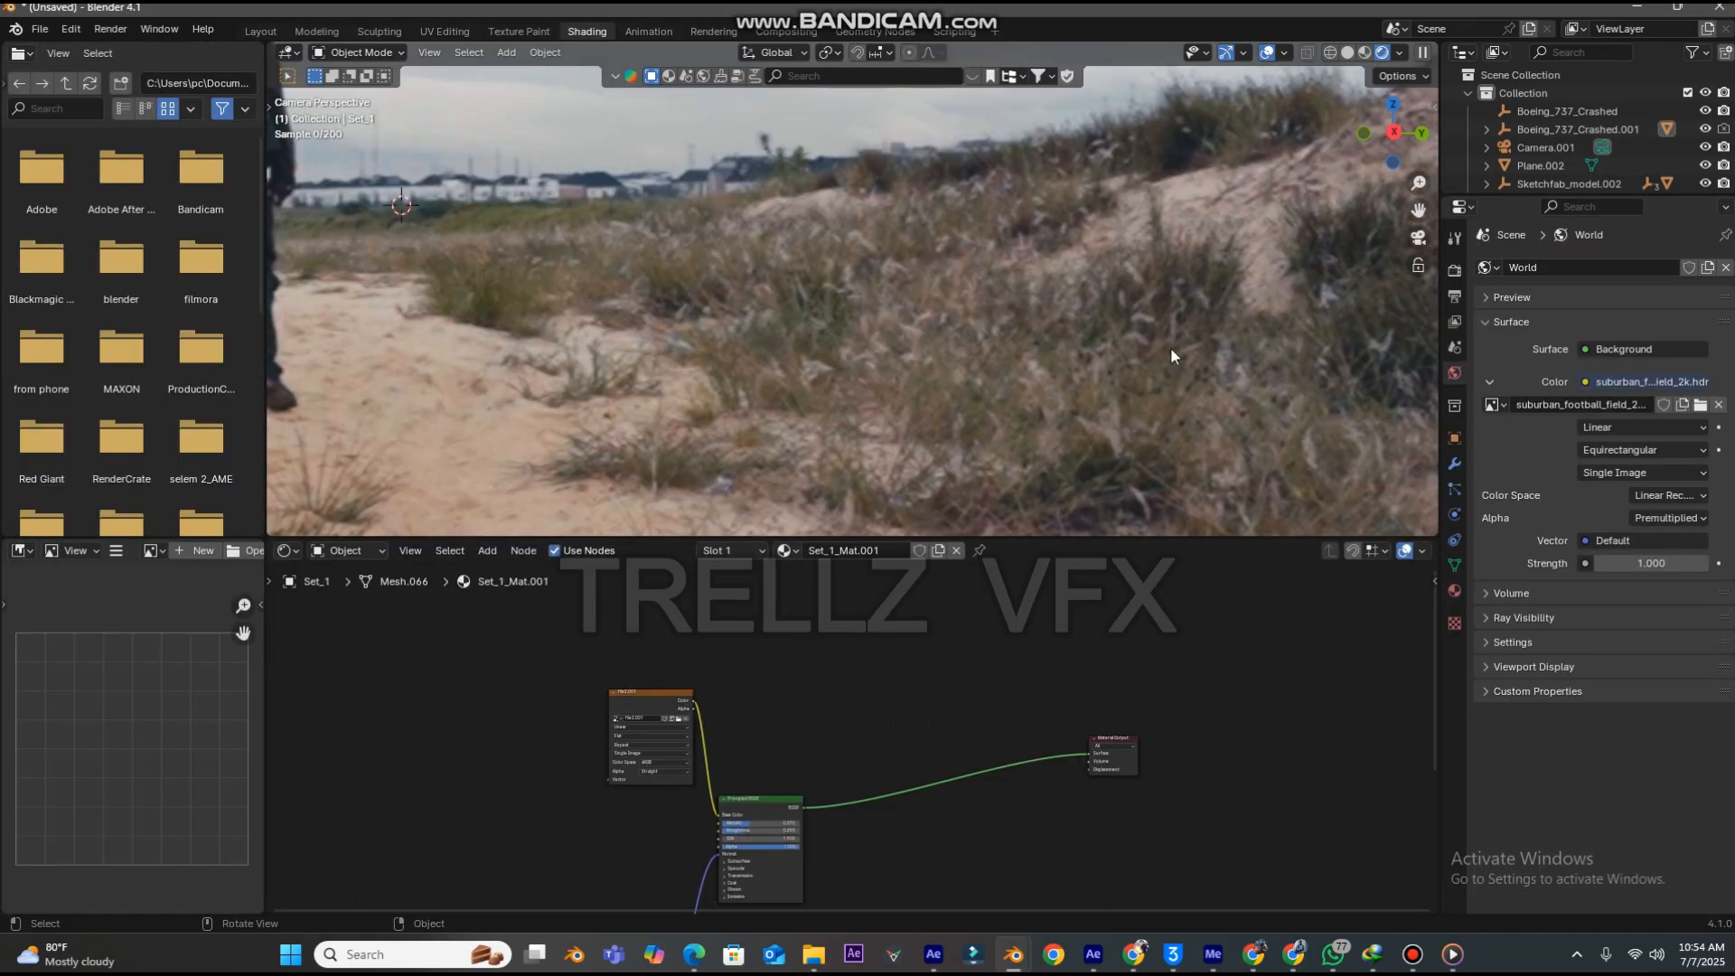
left_click(1157, 270)
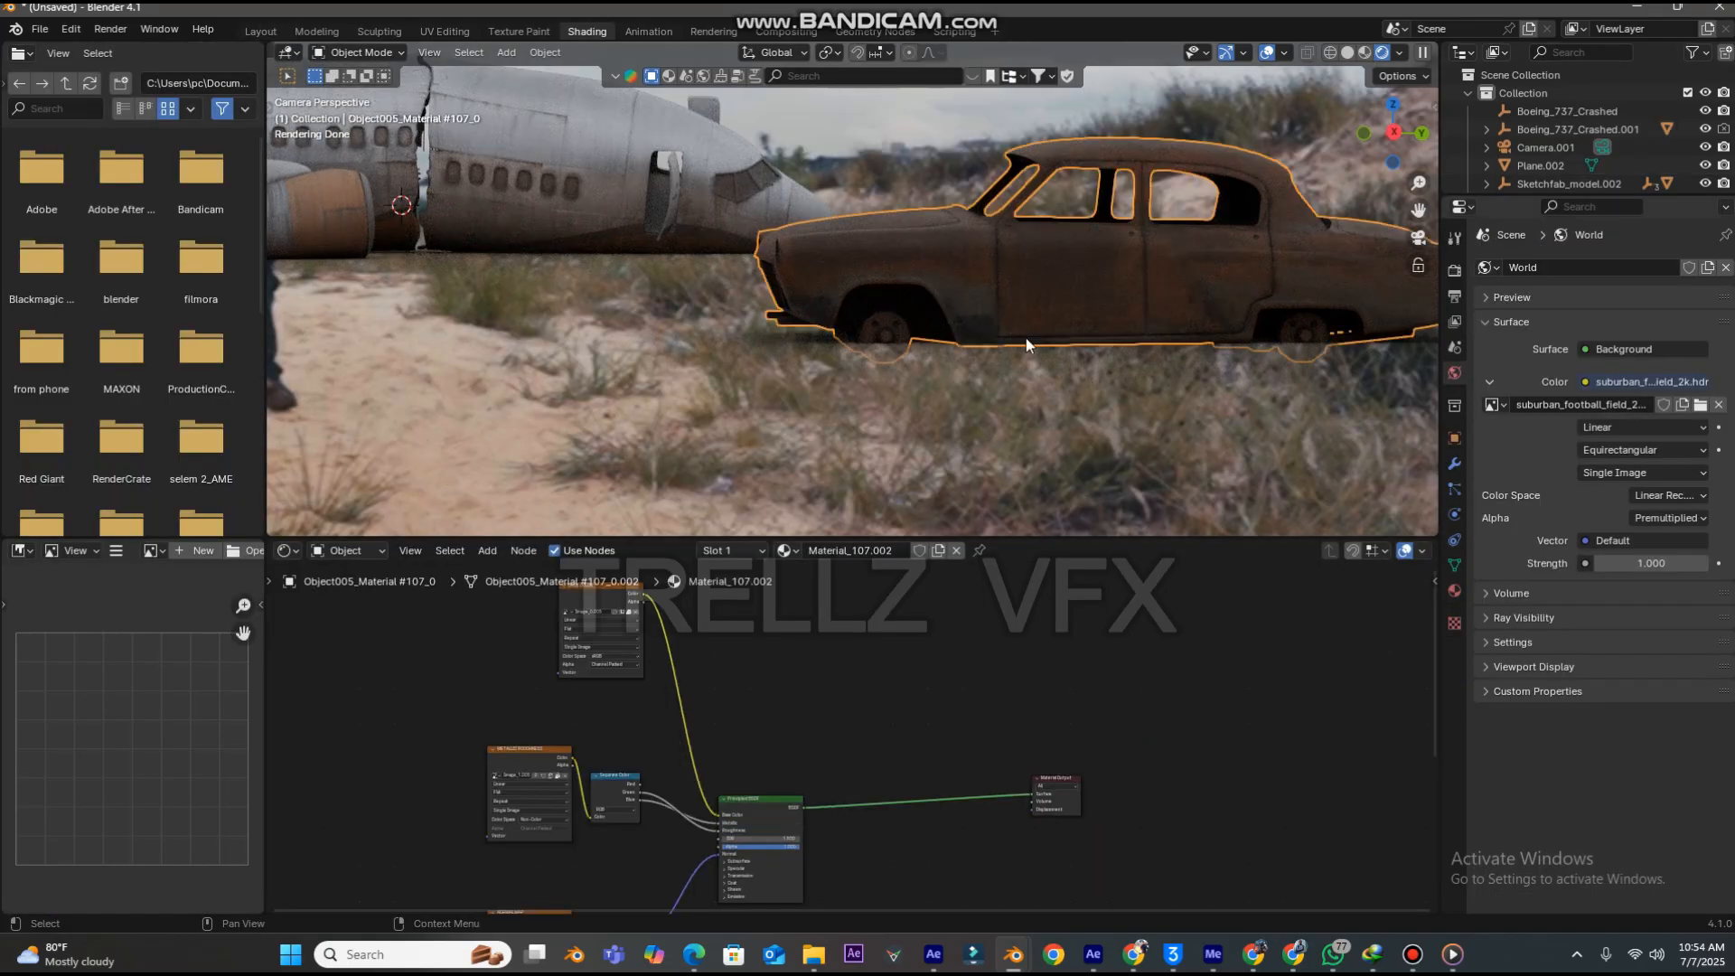
left_click(338, 554)
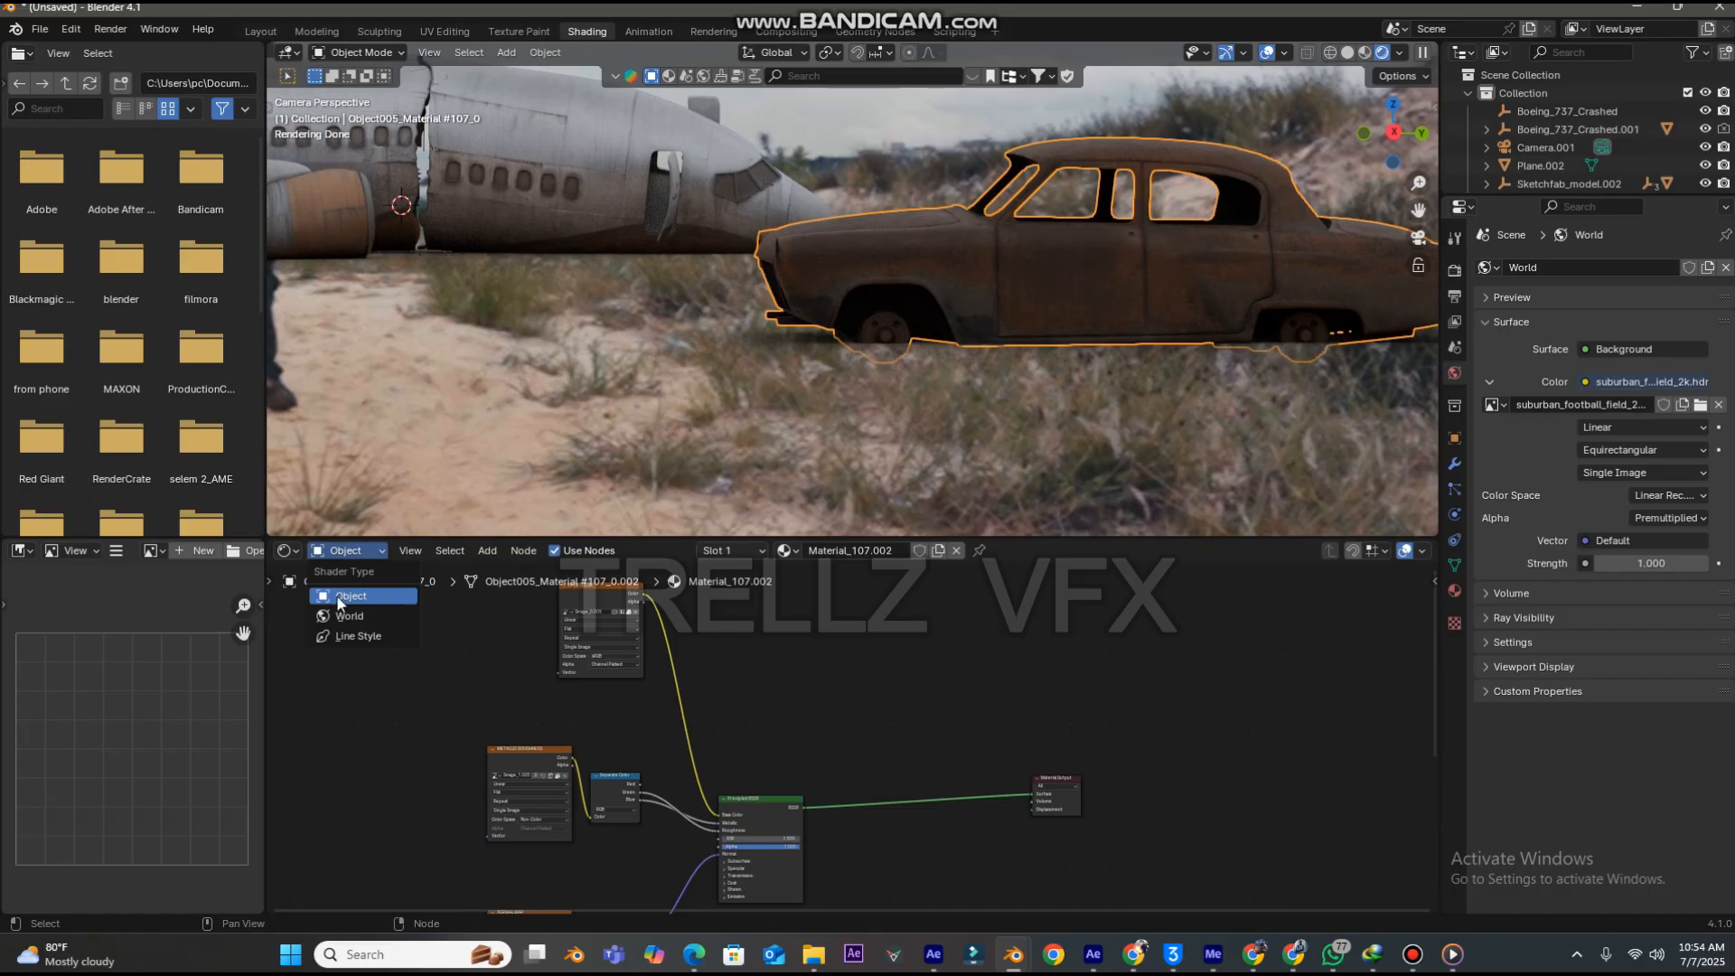
left_click(343, 590)
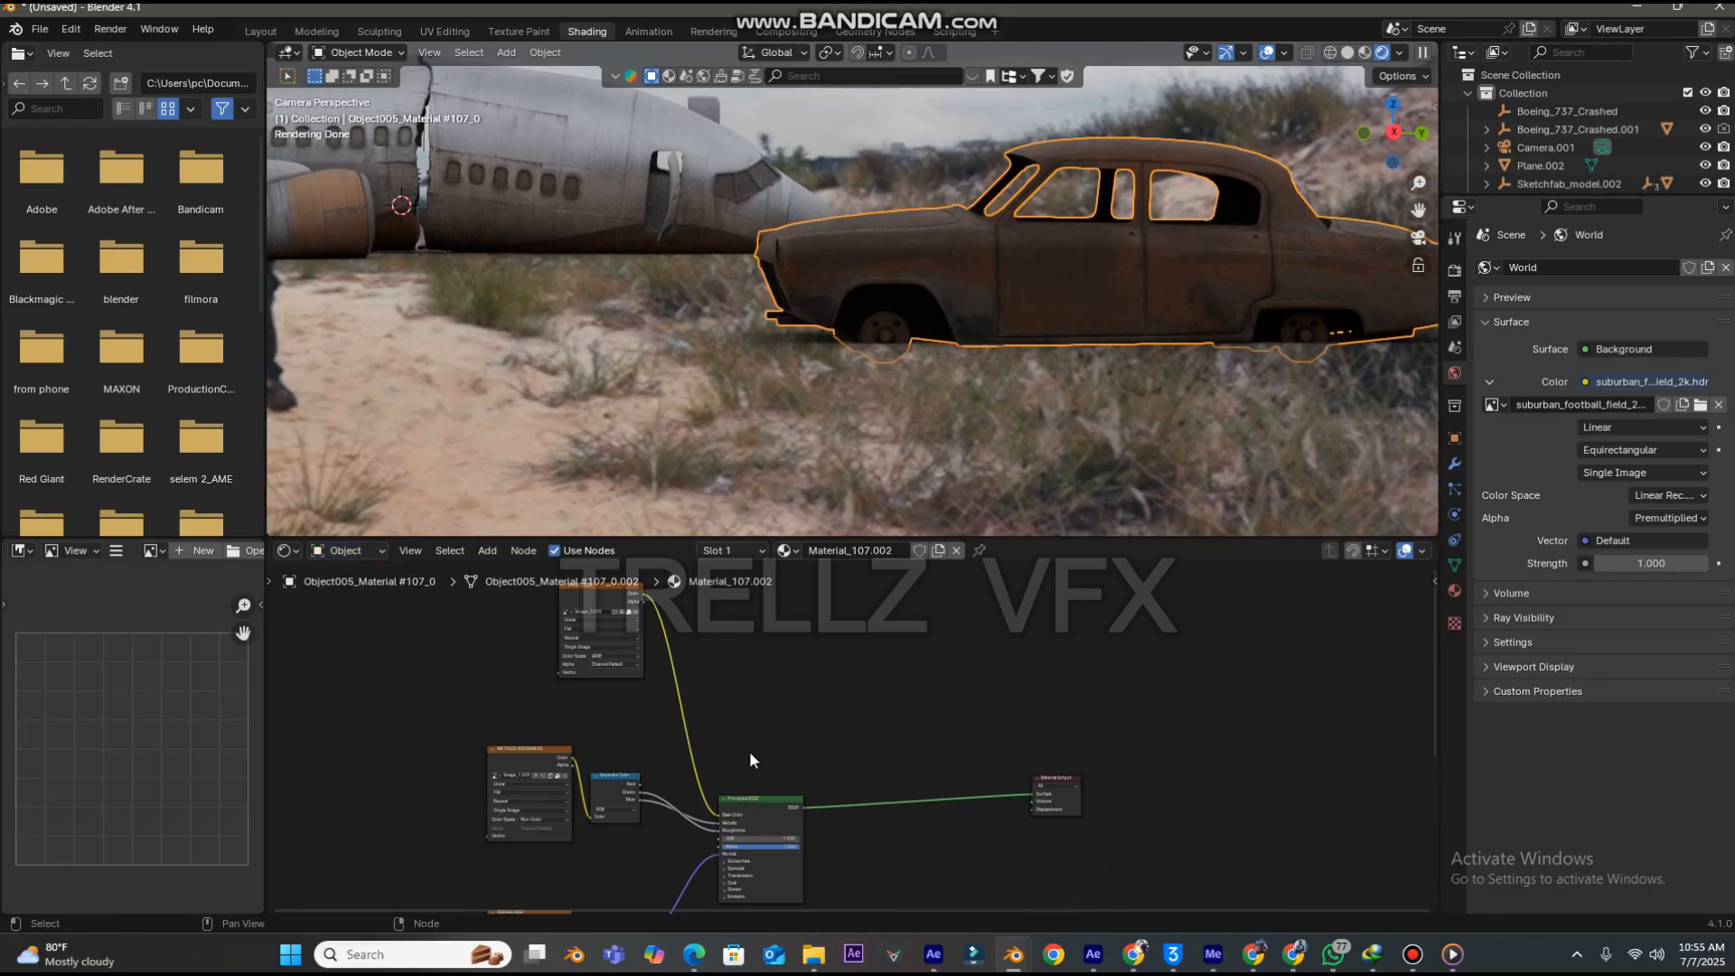
- Add an Ambient Occlusion node to the old car's material, placed above the link from Principled BSDF to Material Output
key("shift")
key("shift+a")
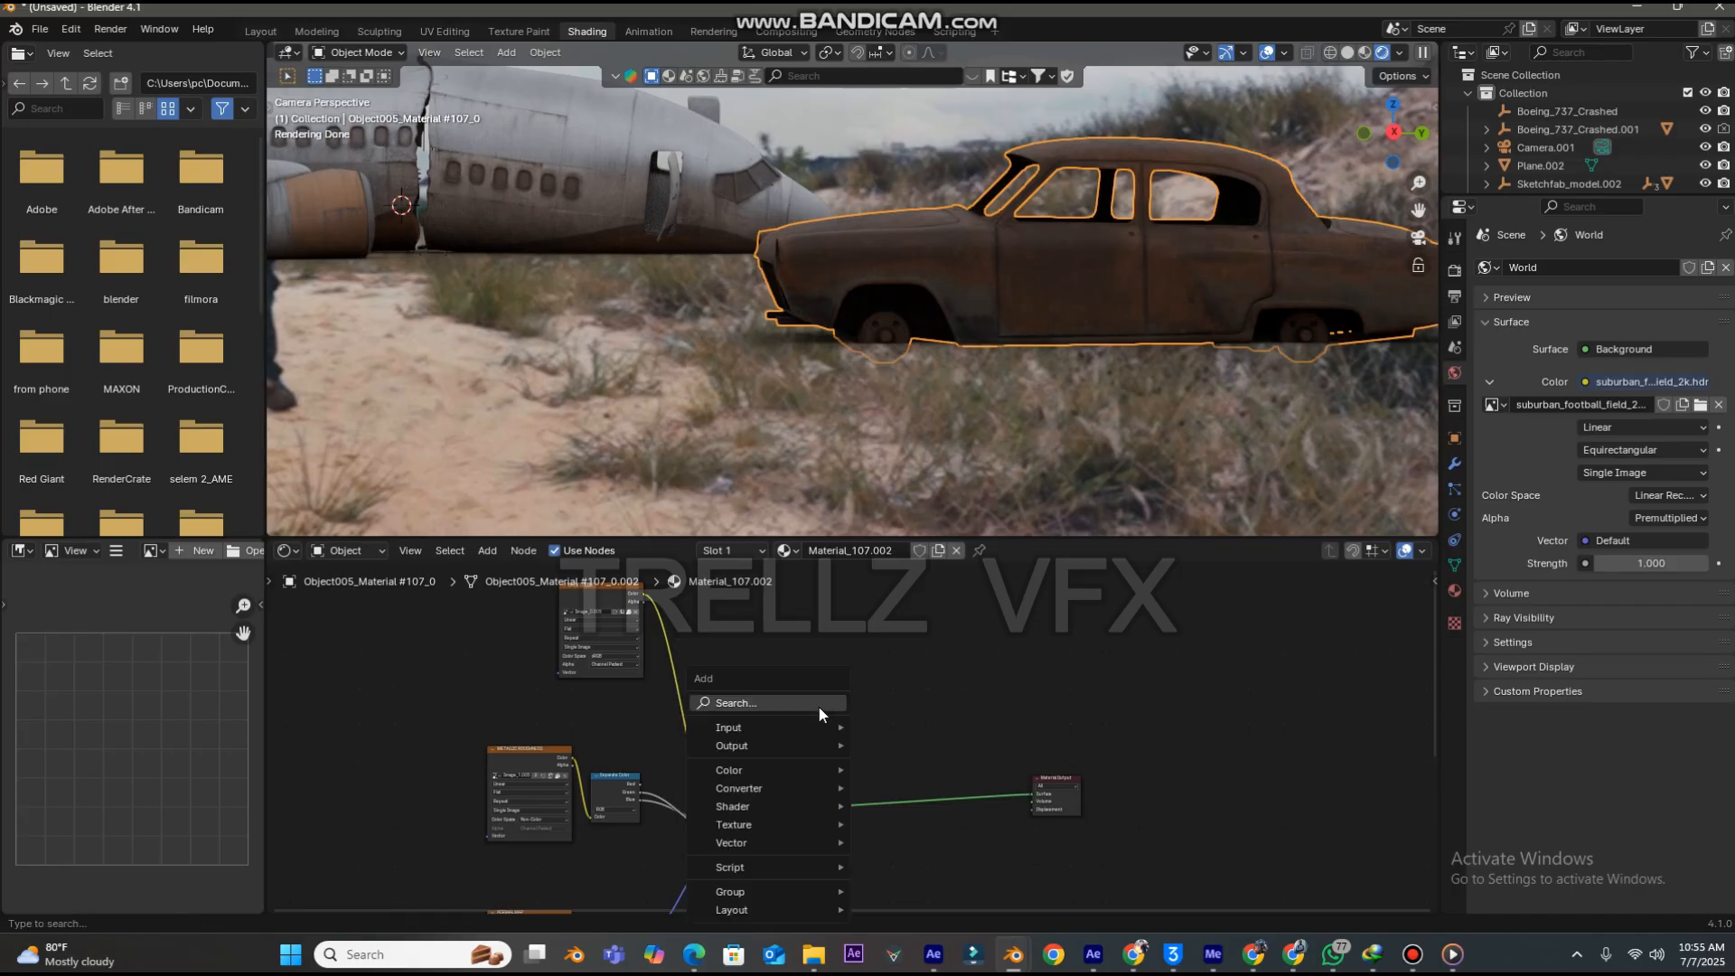
left_click(811, 703)
type("amb")
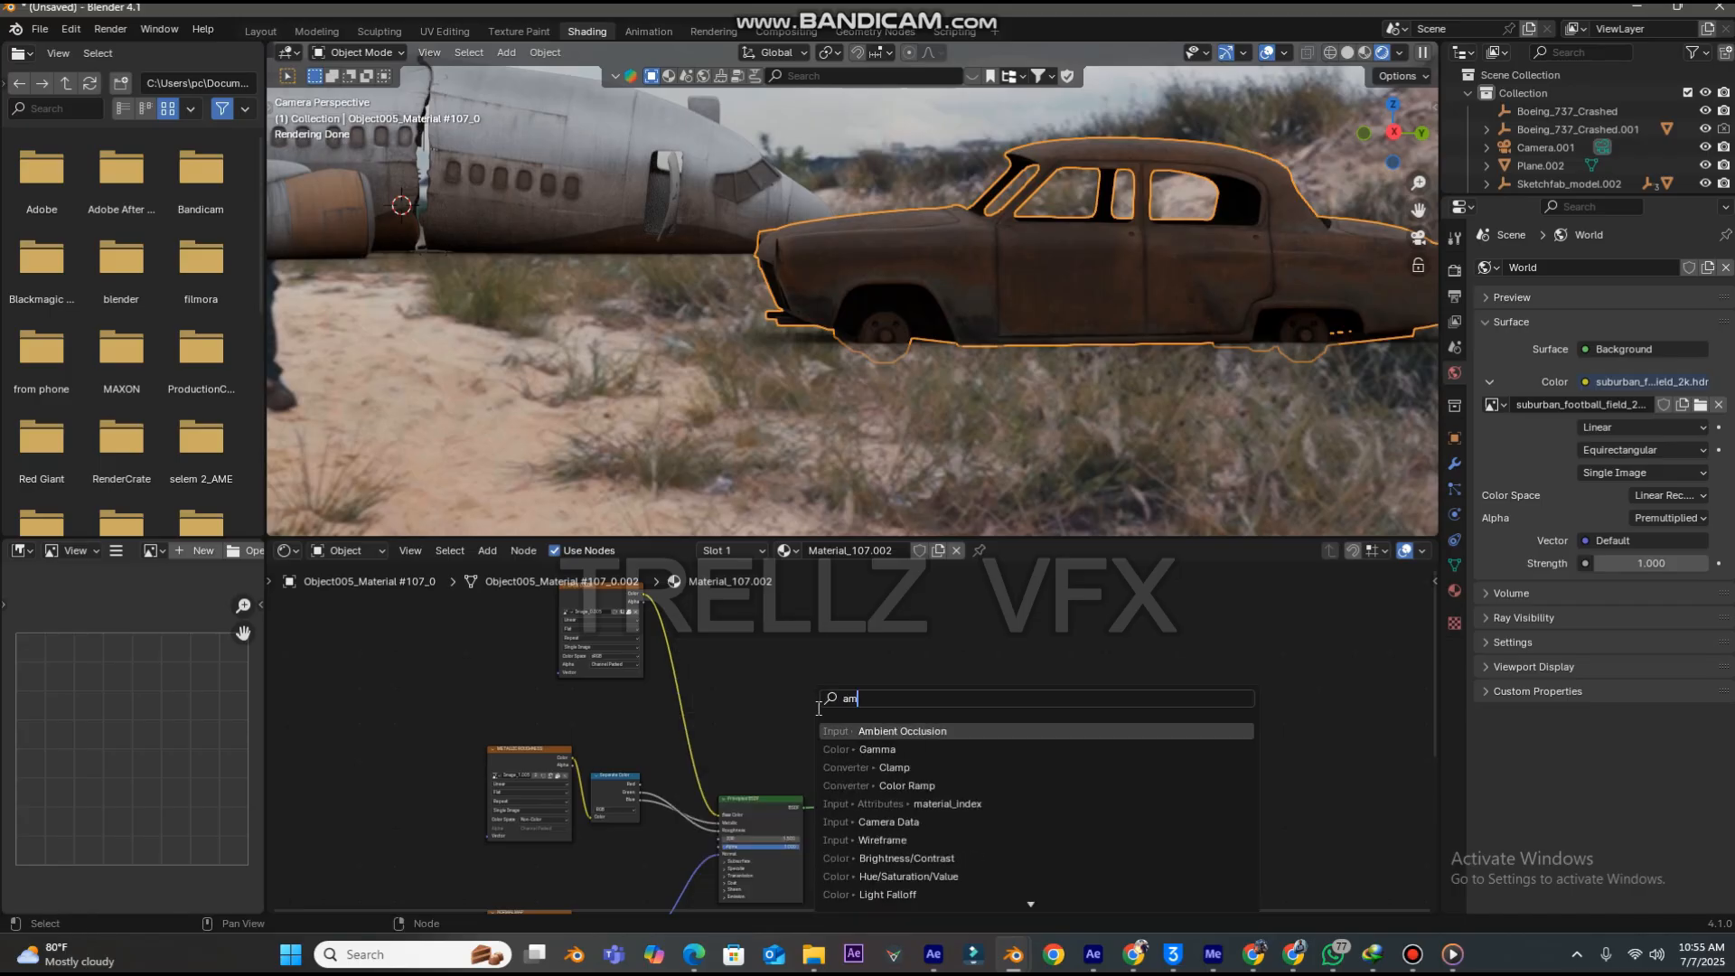
left_click(890, 732)
left_click(834, 694)
scroll(835, 699, "up", 1)
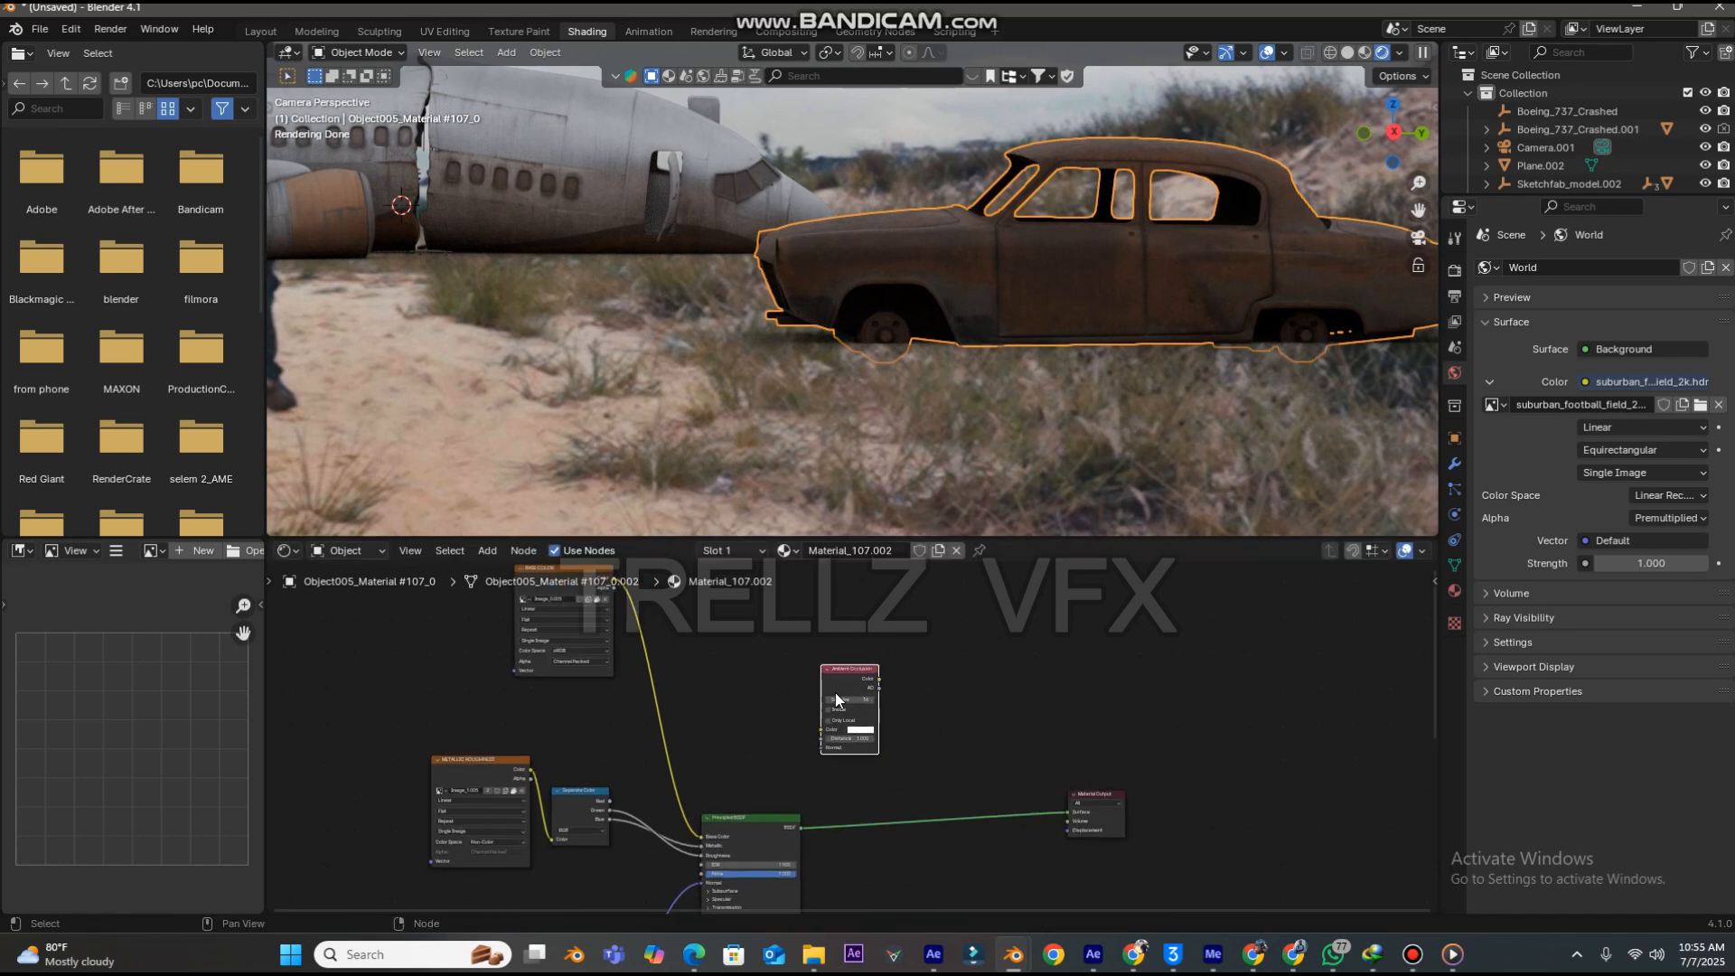
scroll(839, 692, "up", 2)
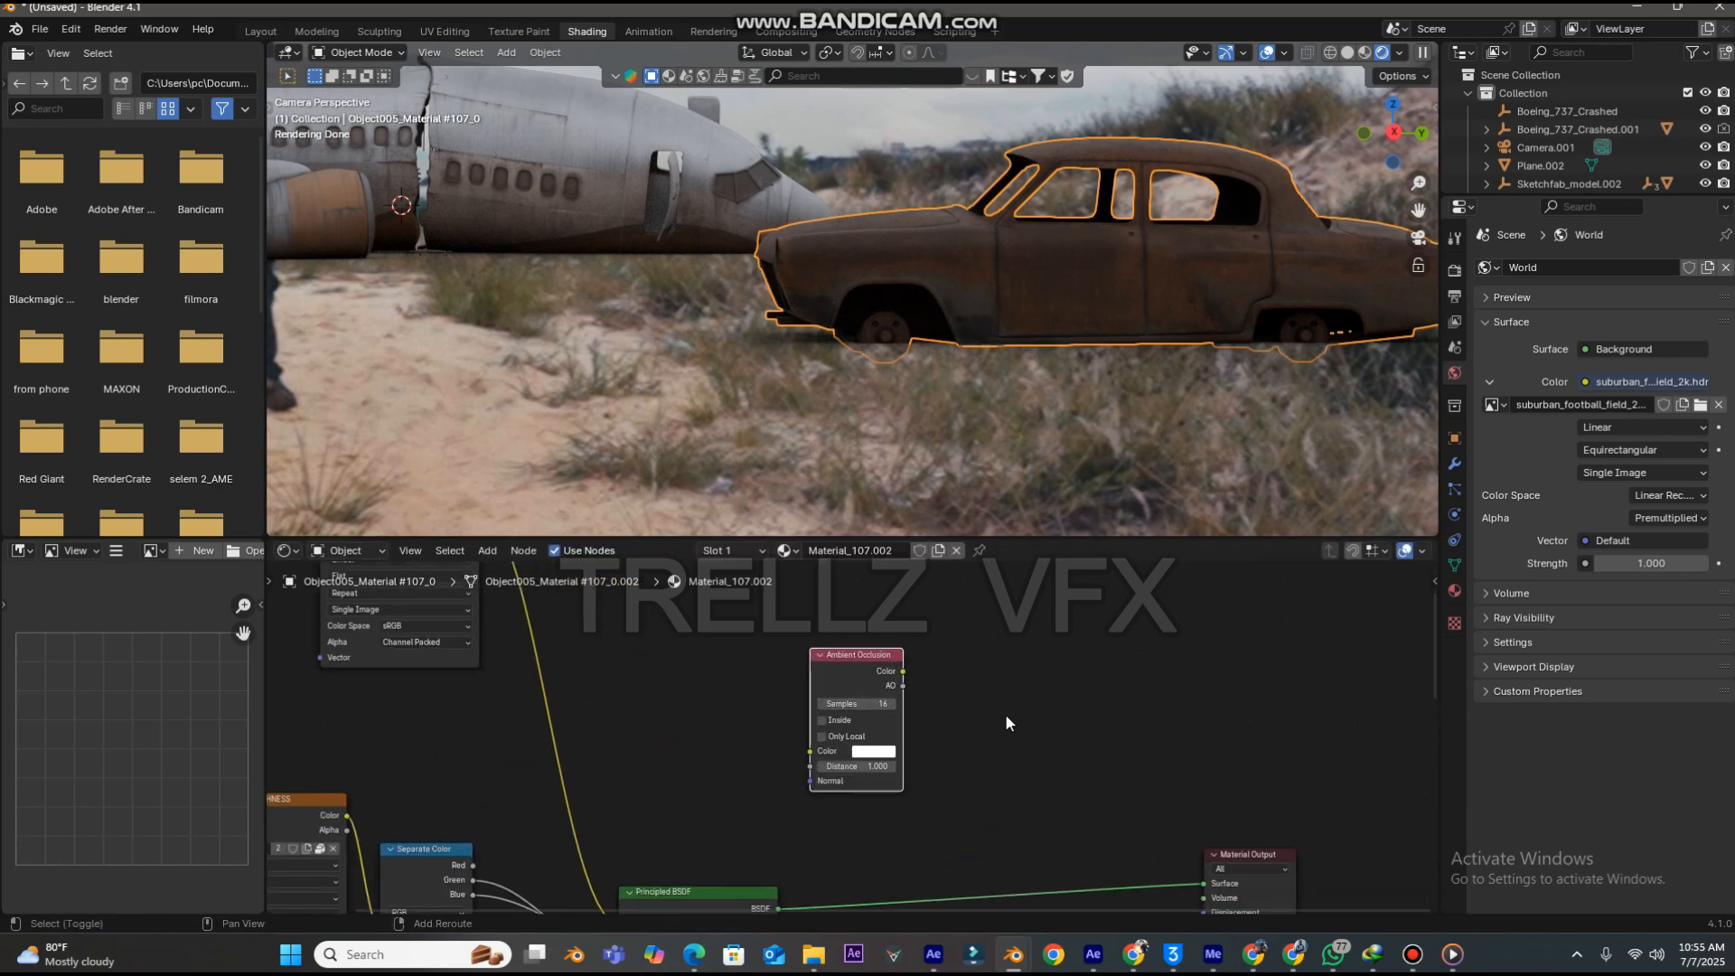
- Add a Color Ramp node beside the Ambient Occlusion node in the old car's material
key("shift+a")
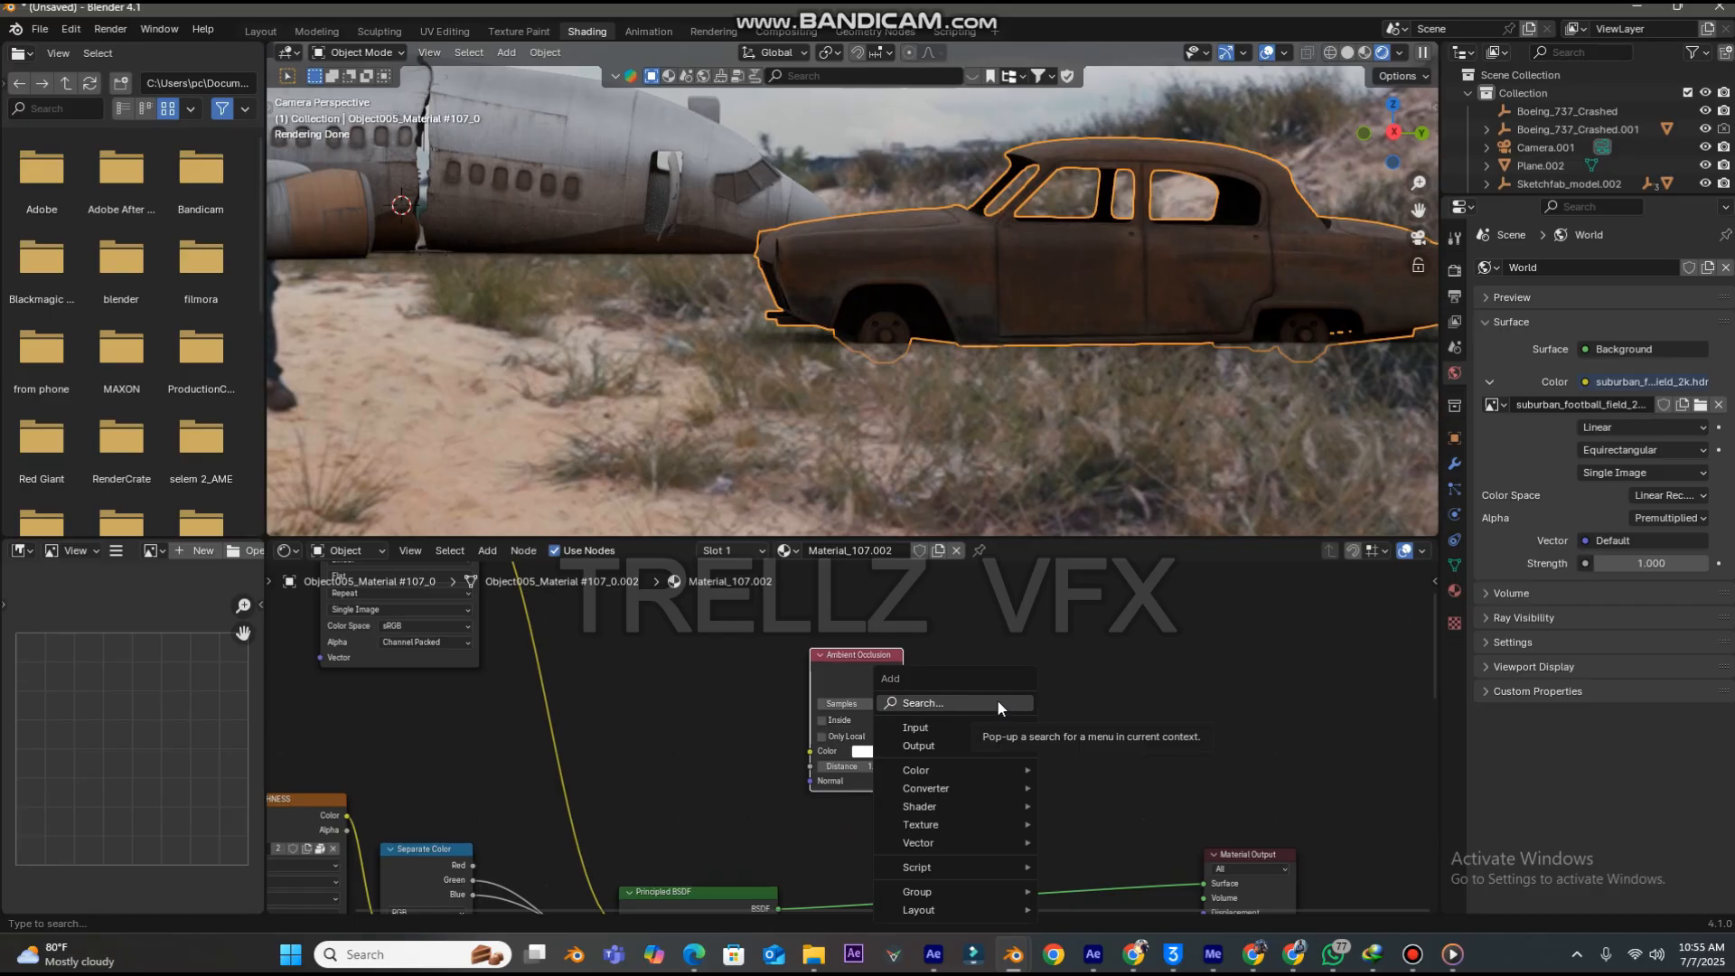
left_click(998, 704)
type("col")
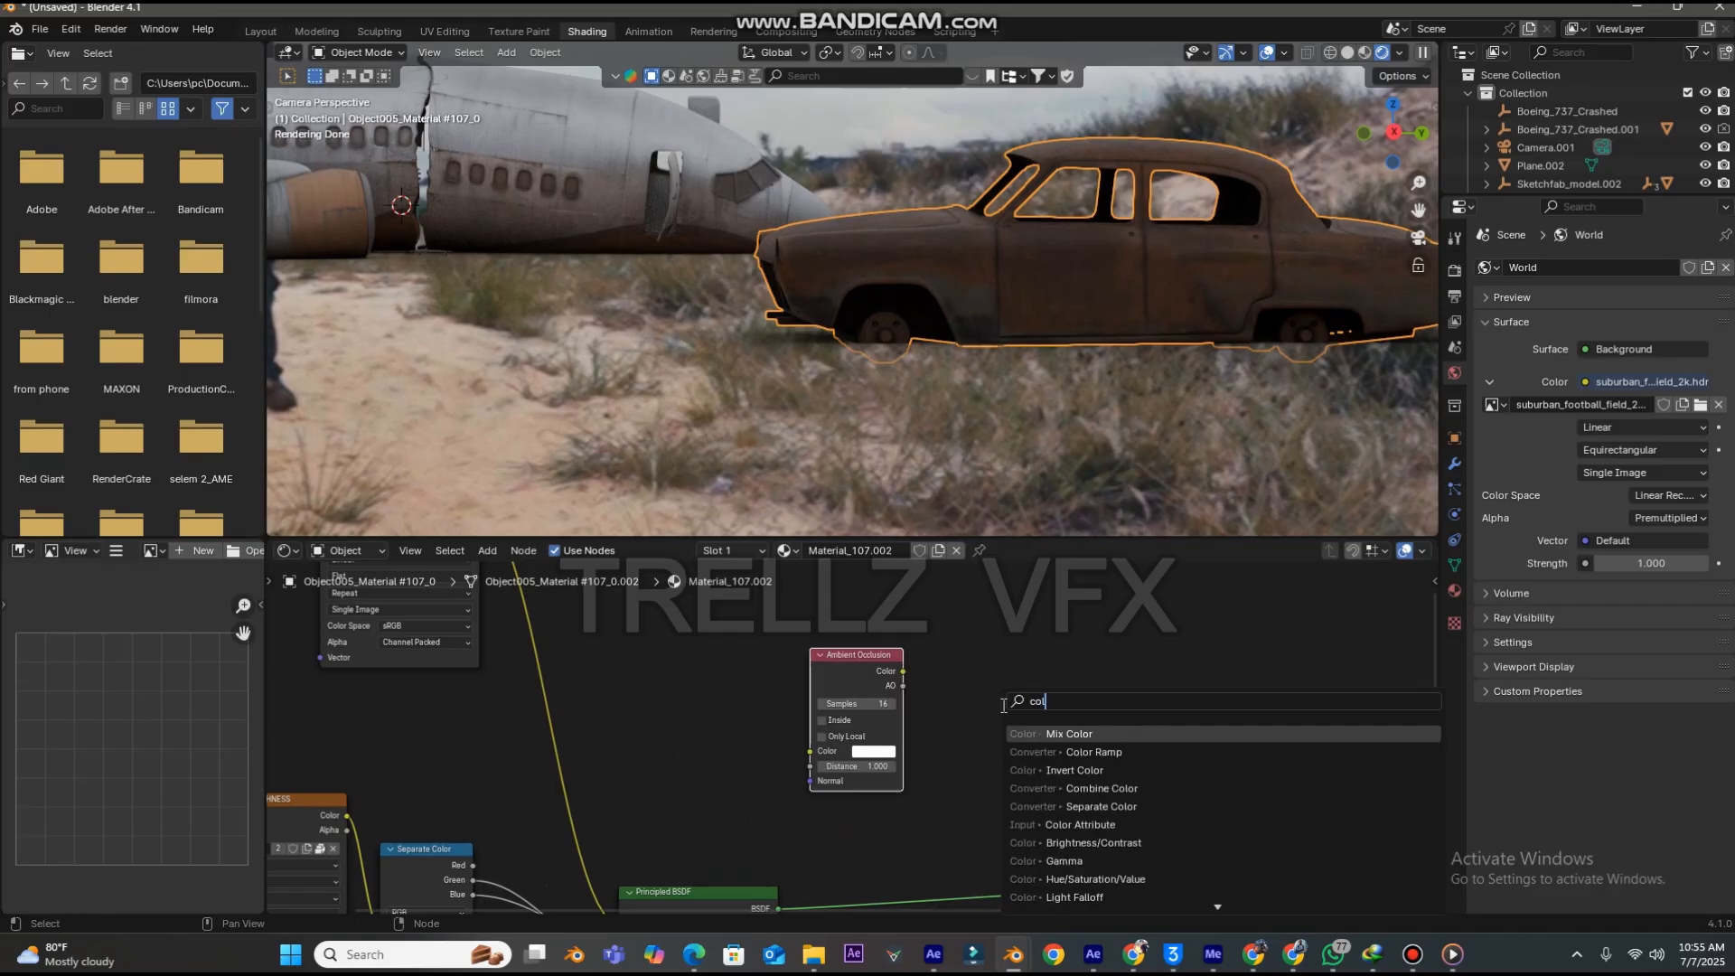
type("or")
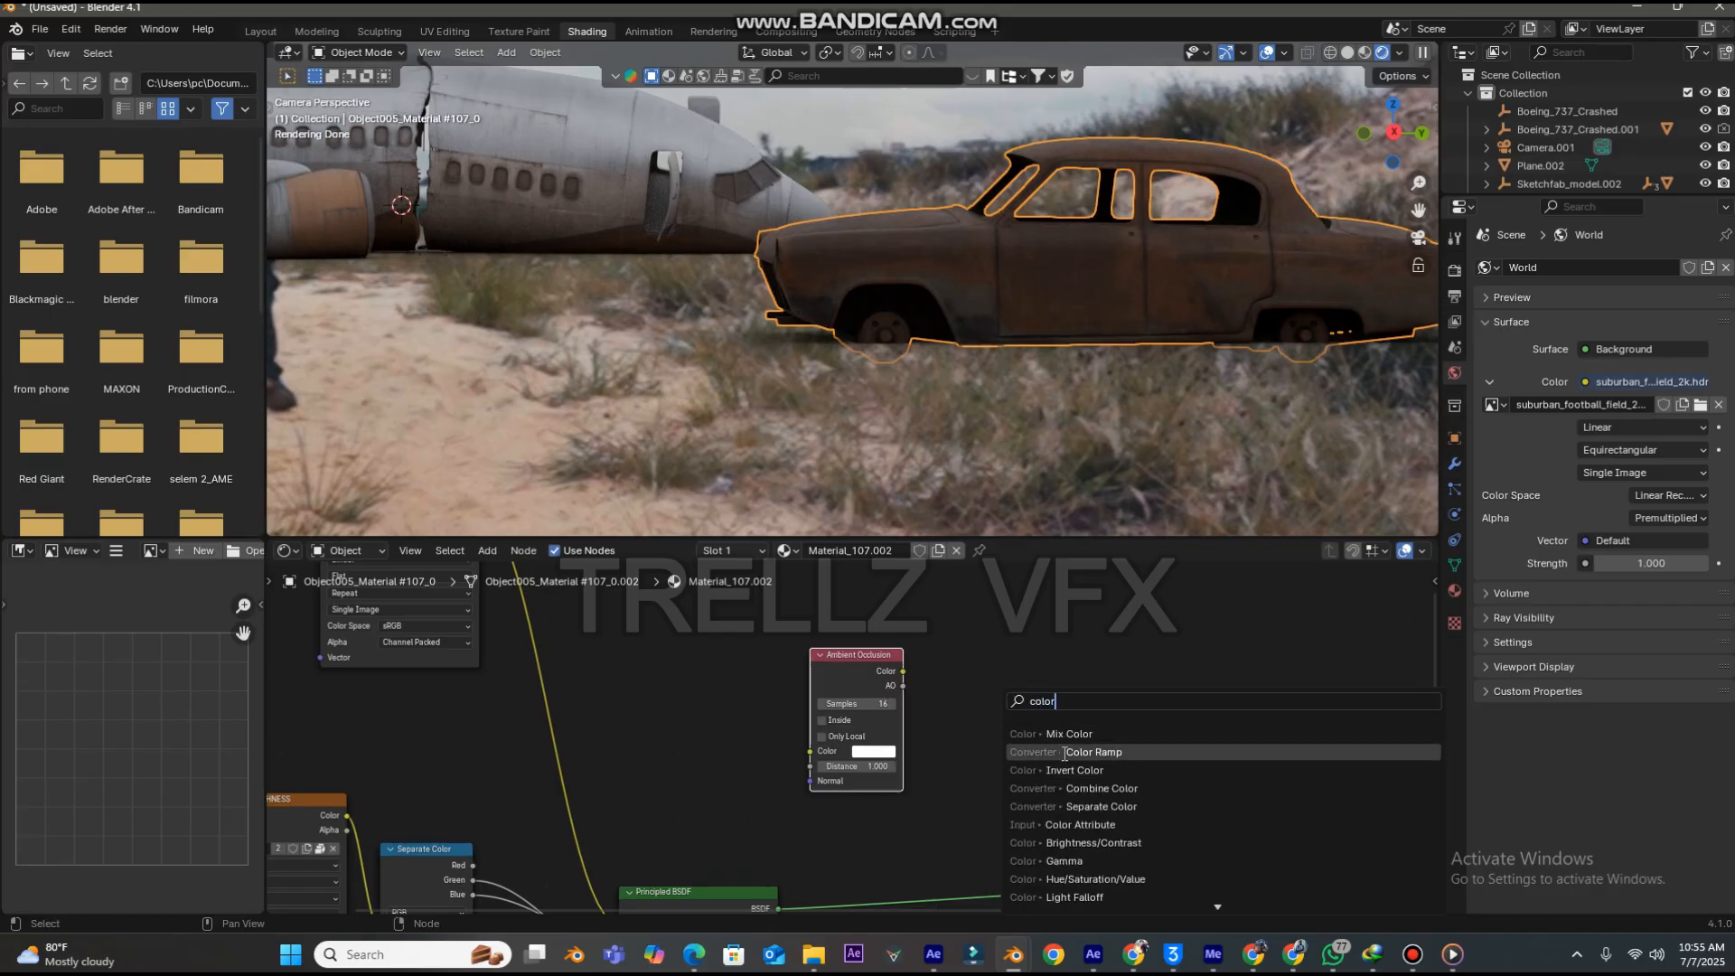
left_click(1071, 751)
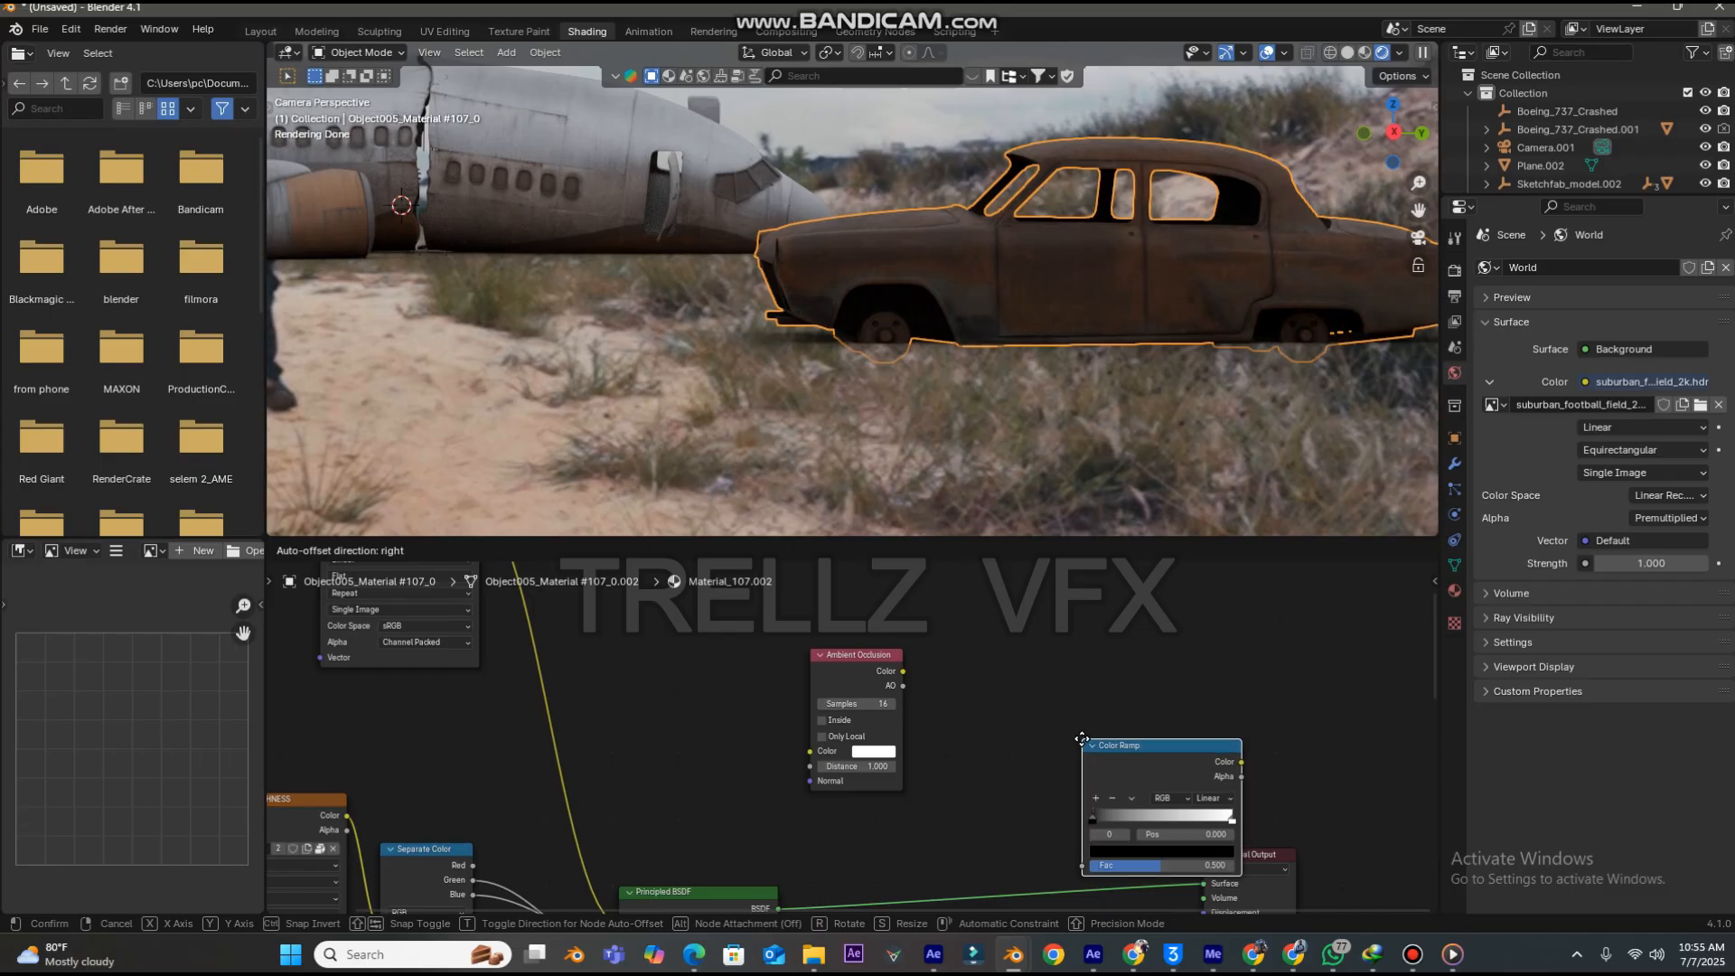
left_click(951, 674)
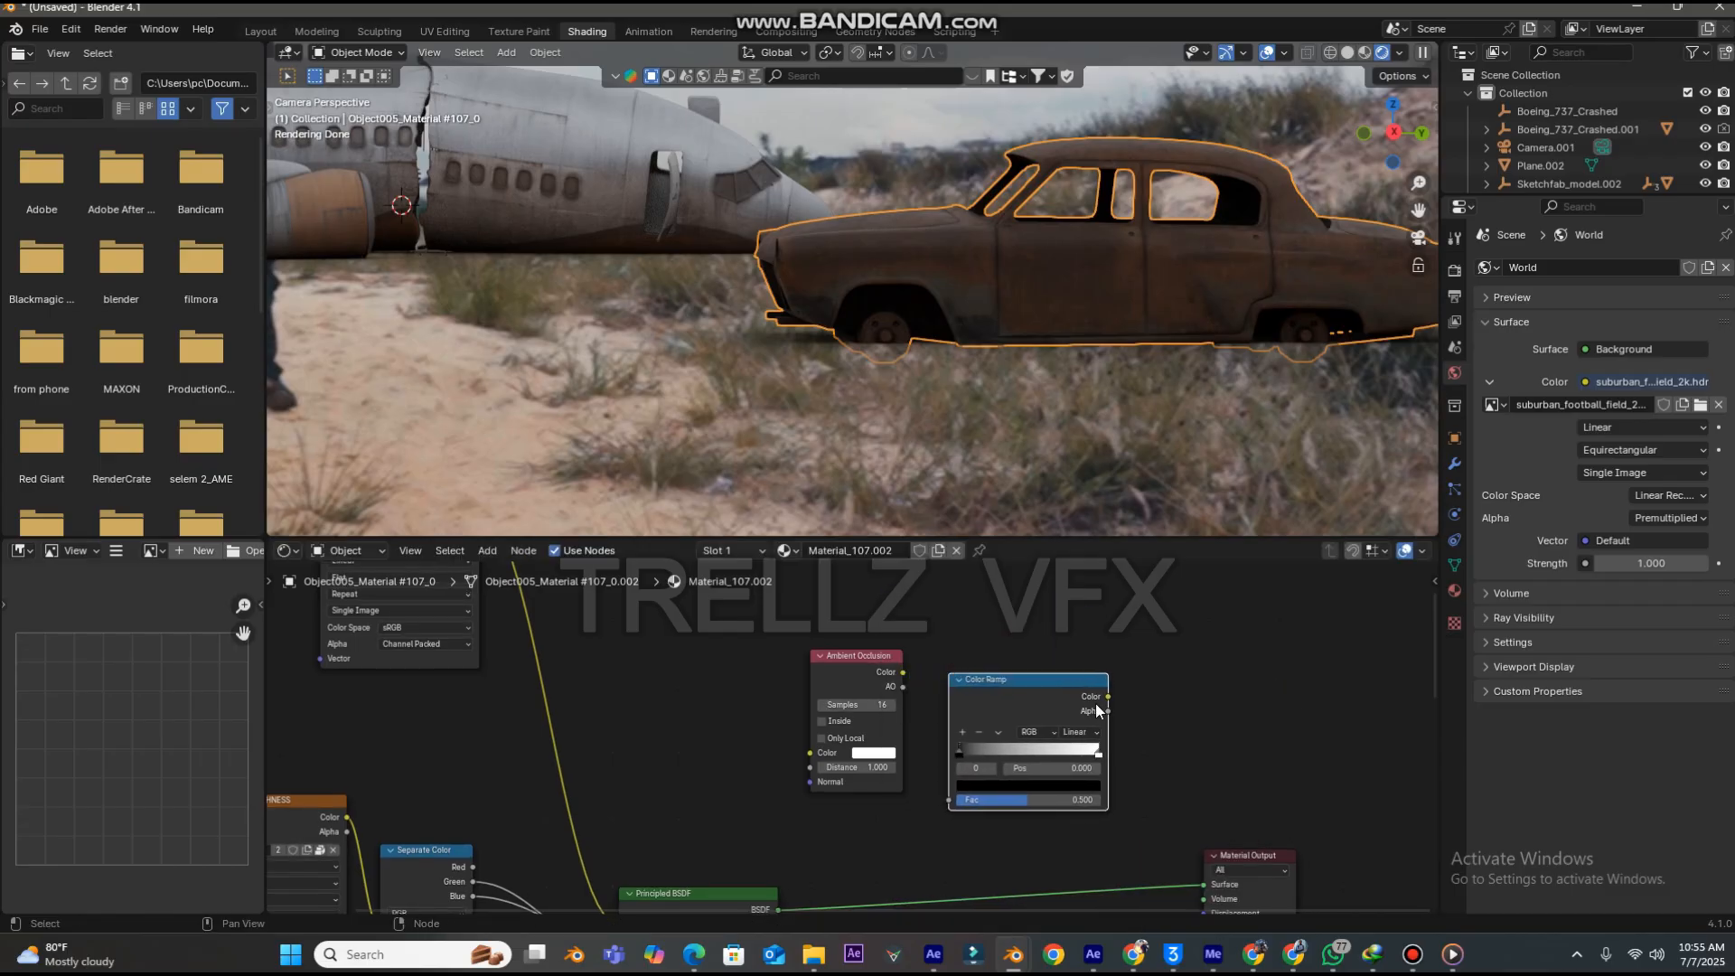
- Add a Mix Shader node after the Color Ramp, above the Material Output
key("shift+a")
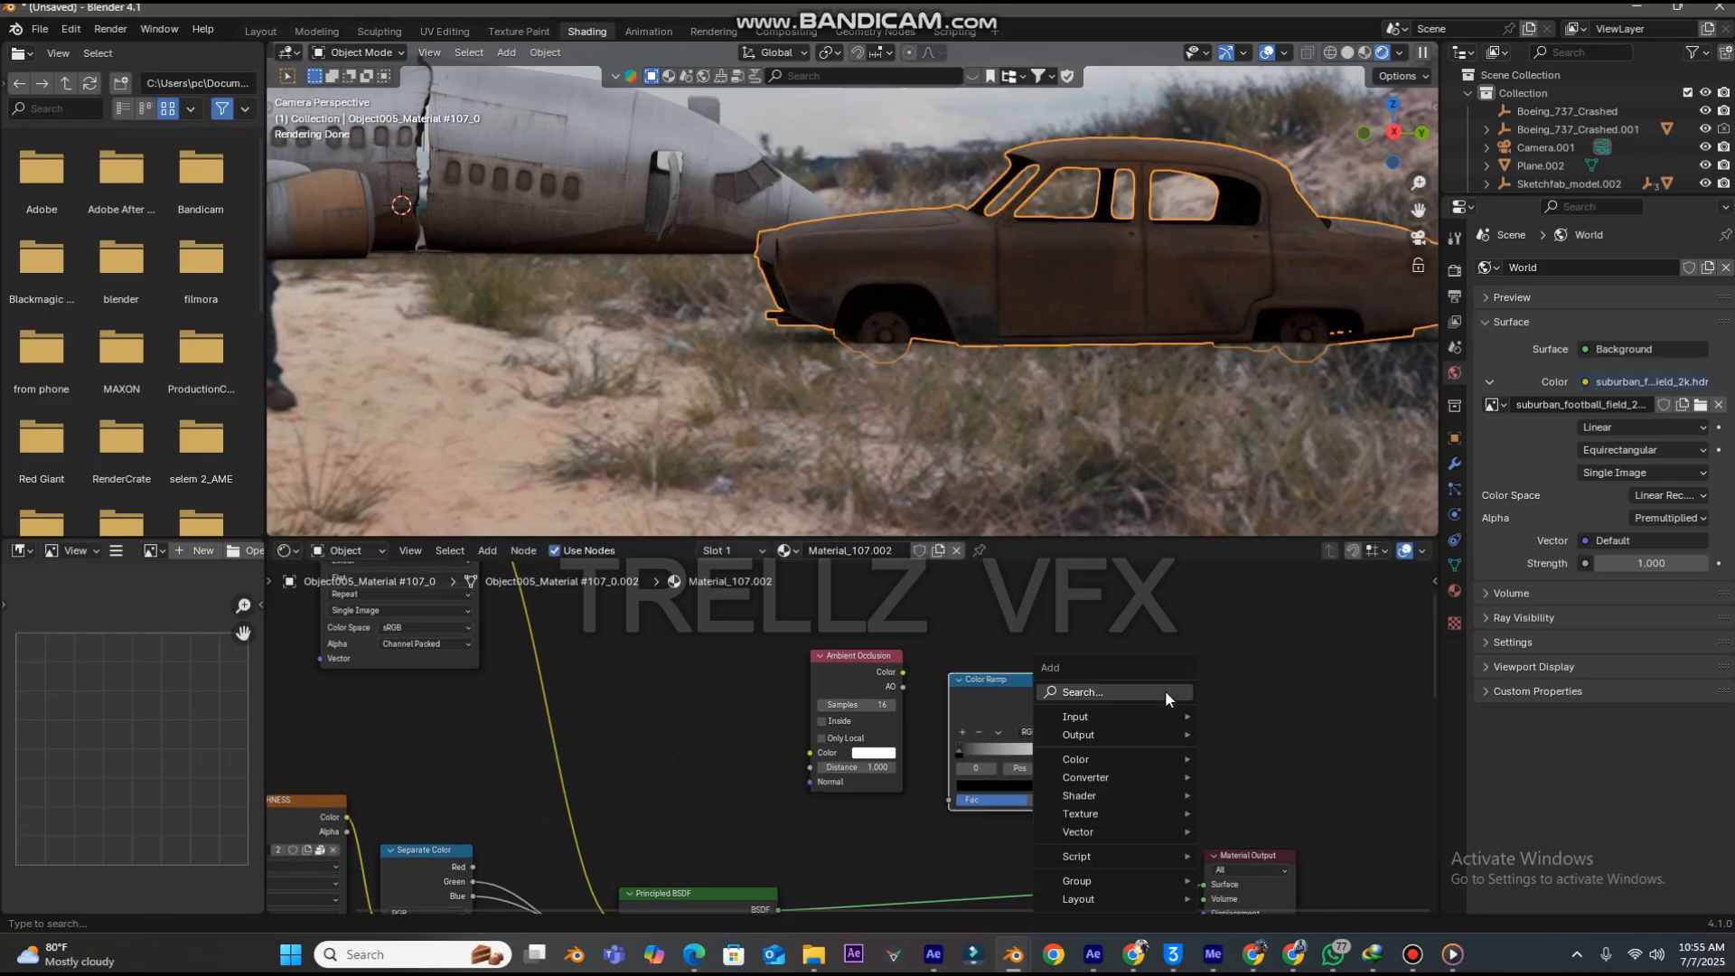
left_click(1166, 692)
type("mix")
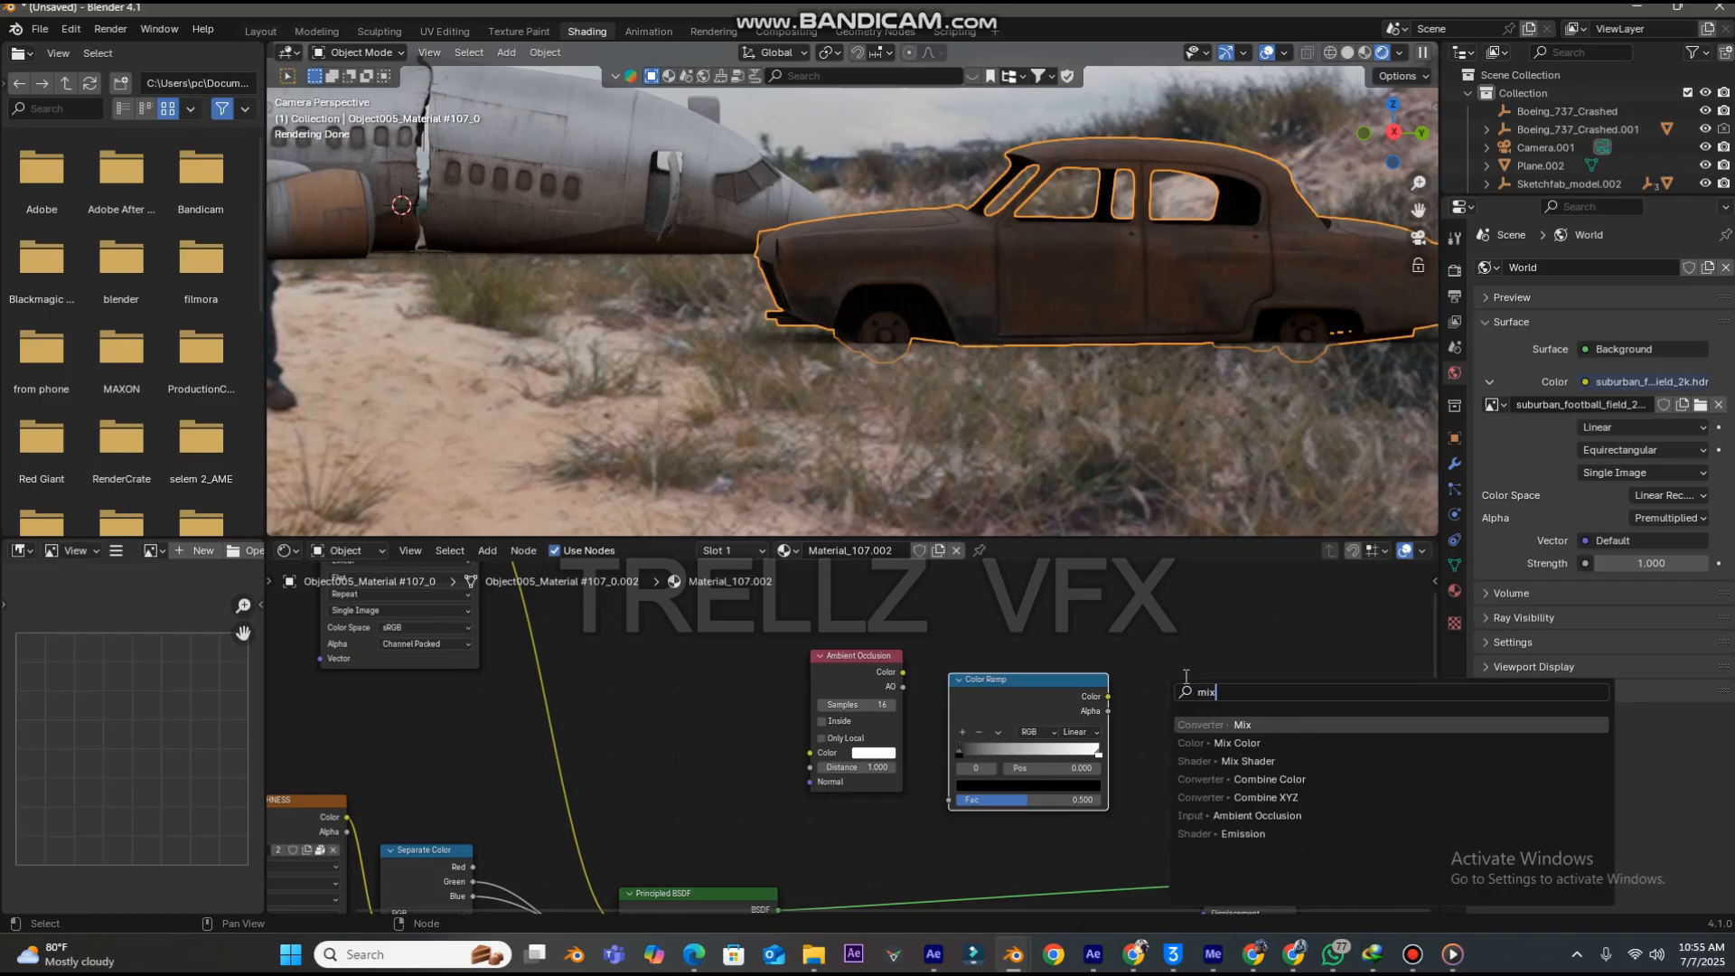
left_click(1249, 761)
left_click(1198, 711)
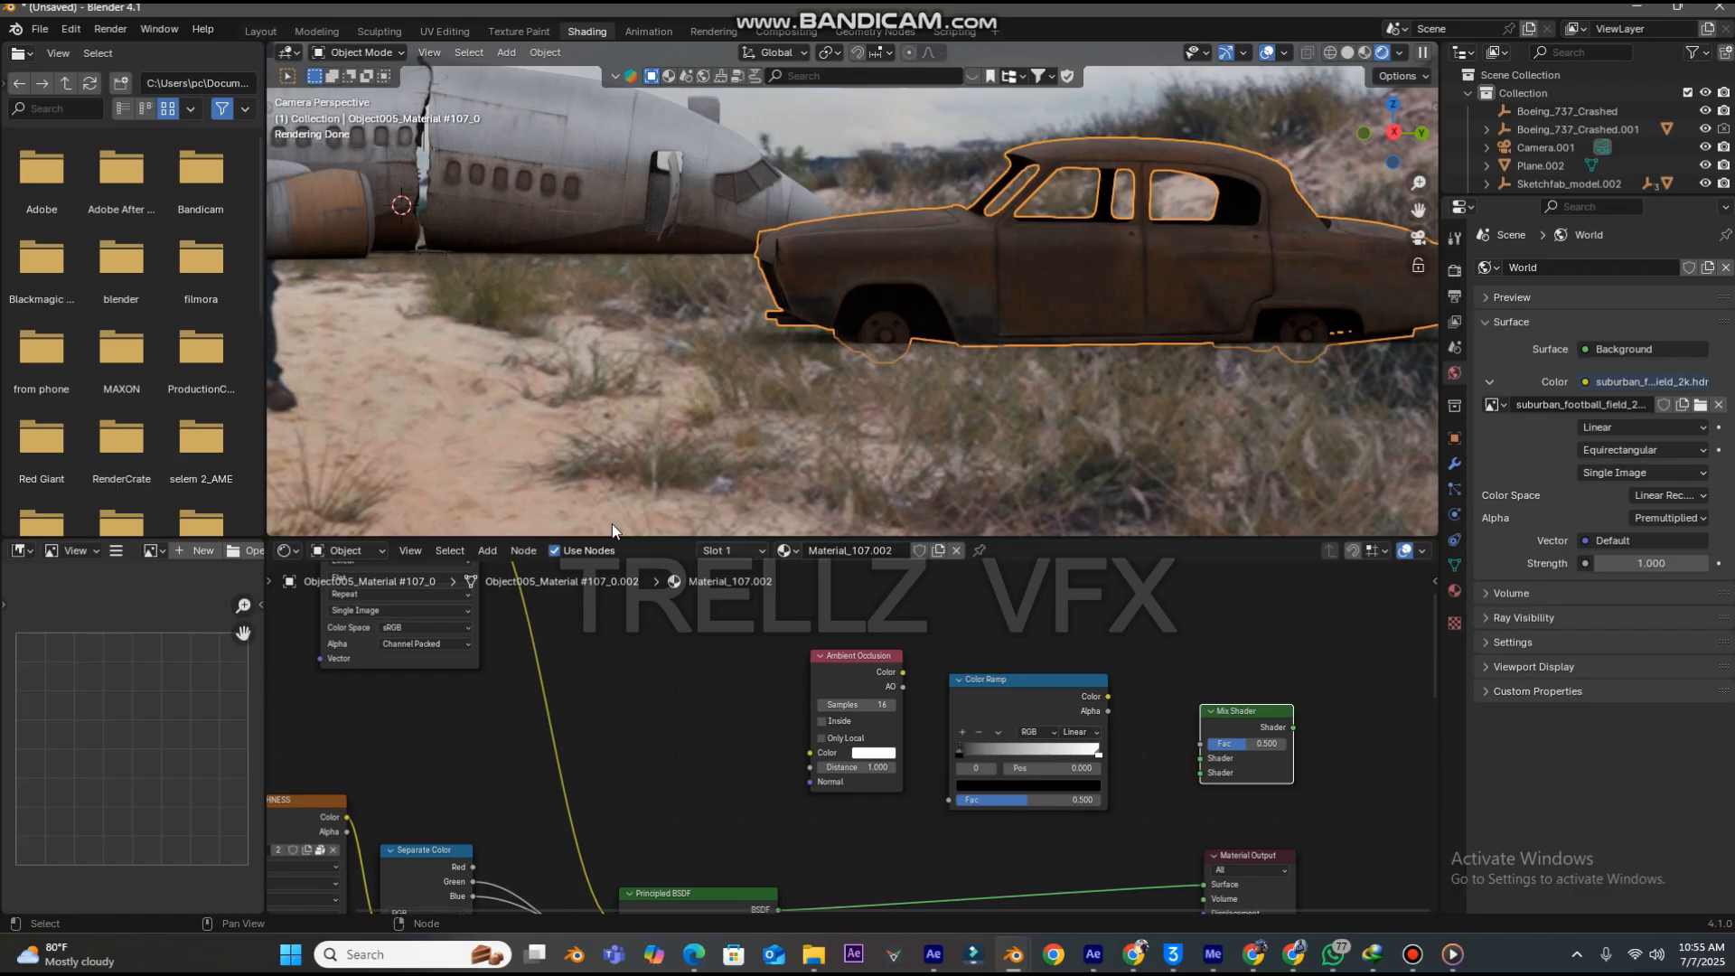
- Search the add-ons preferences for "node" to check whether Node Wrangler is enabled
left_click(67, 29)
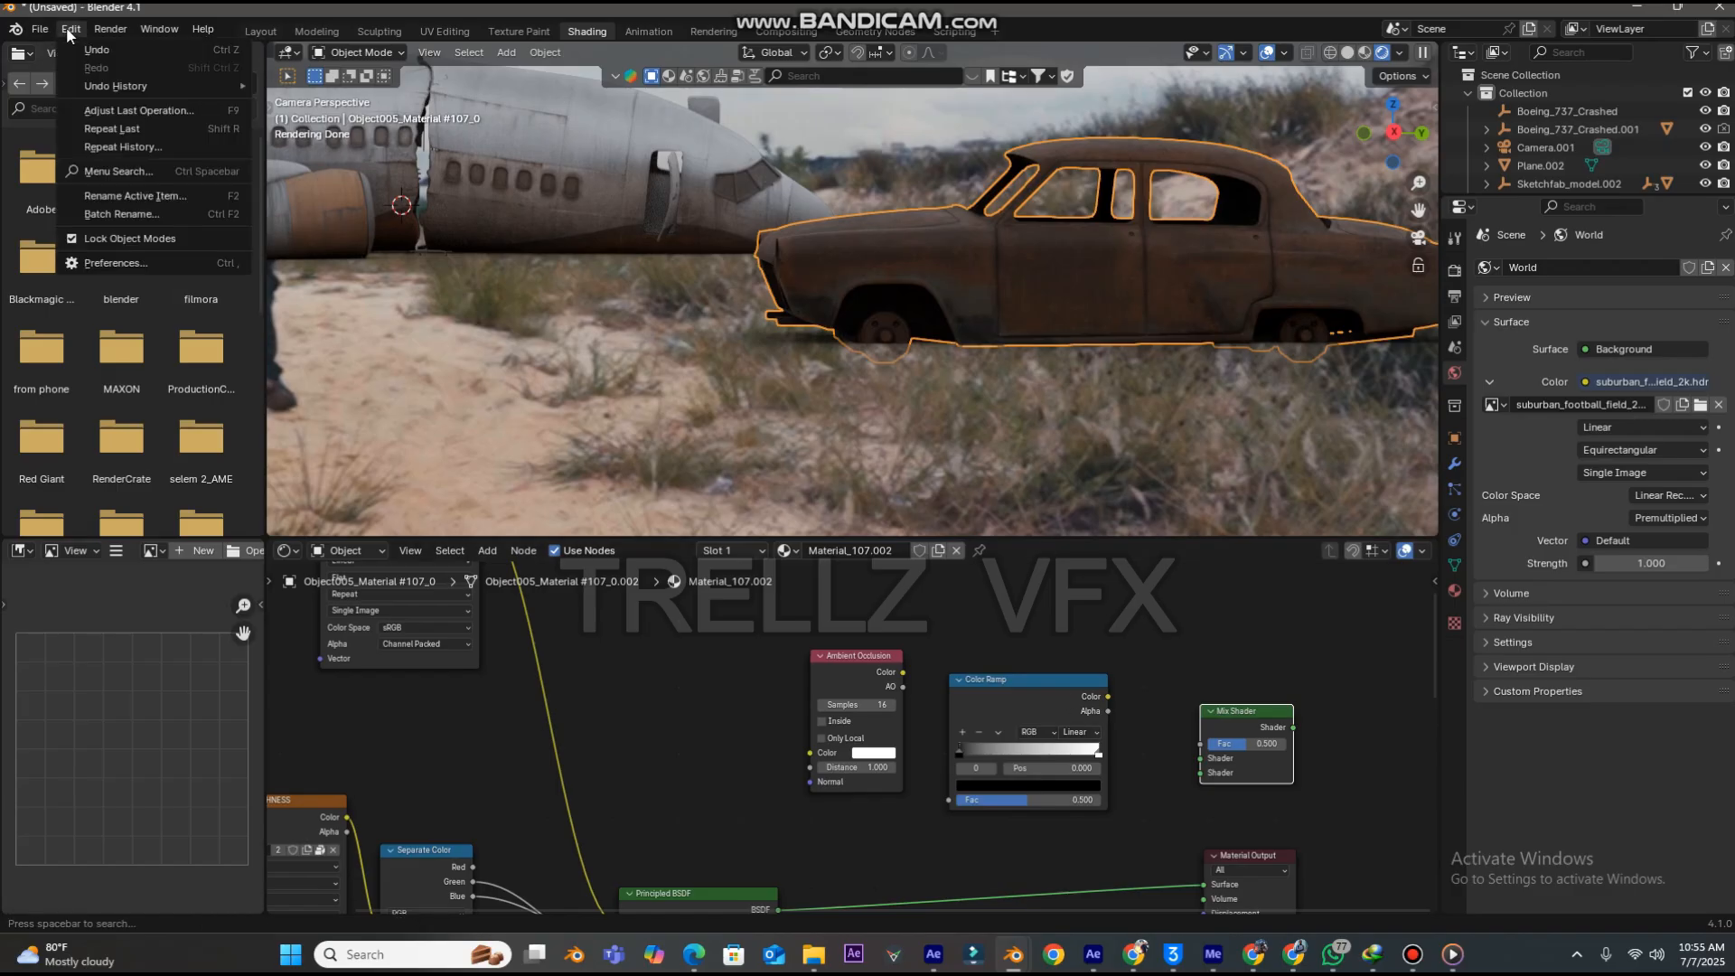
left_click(109, 263)
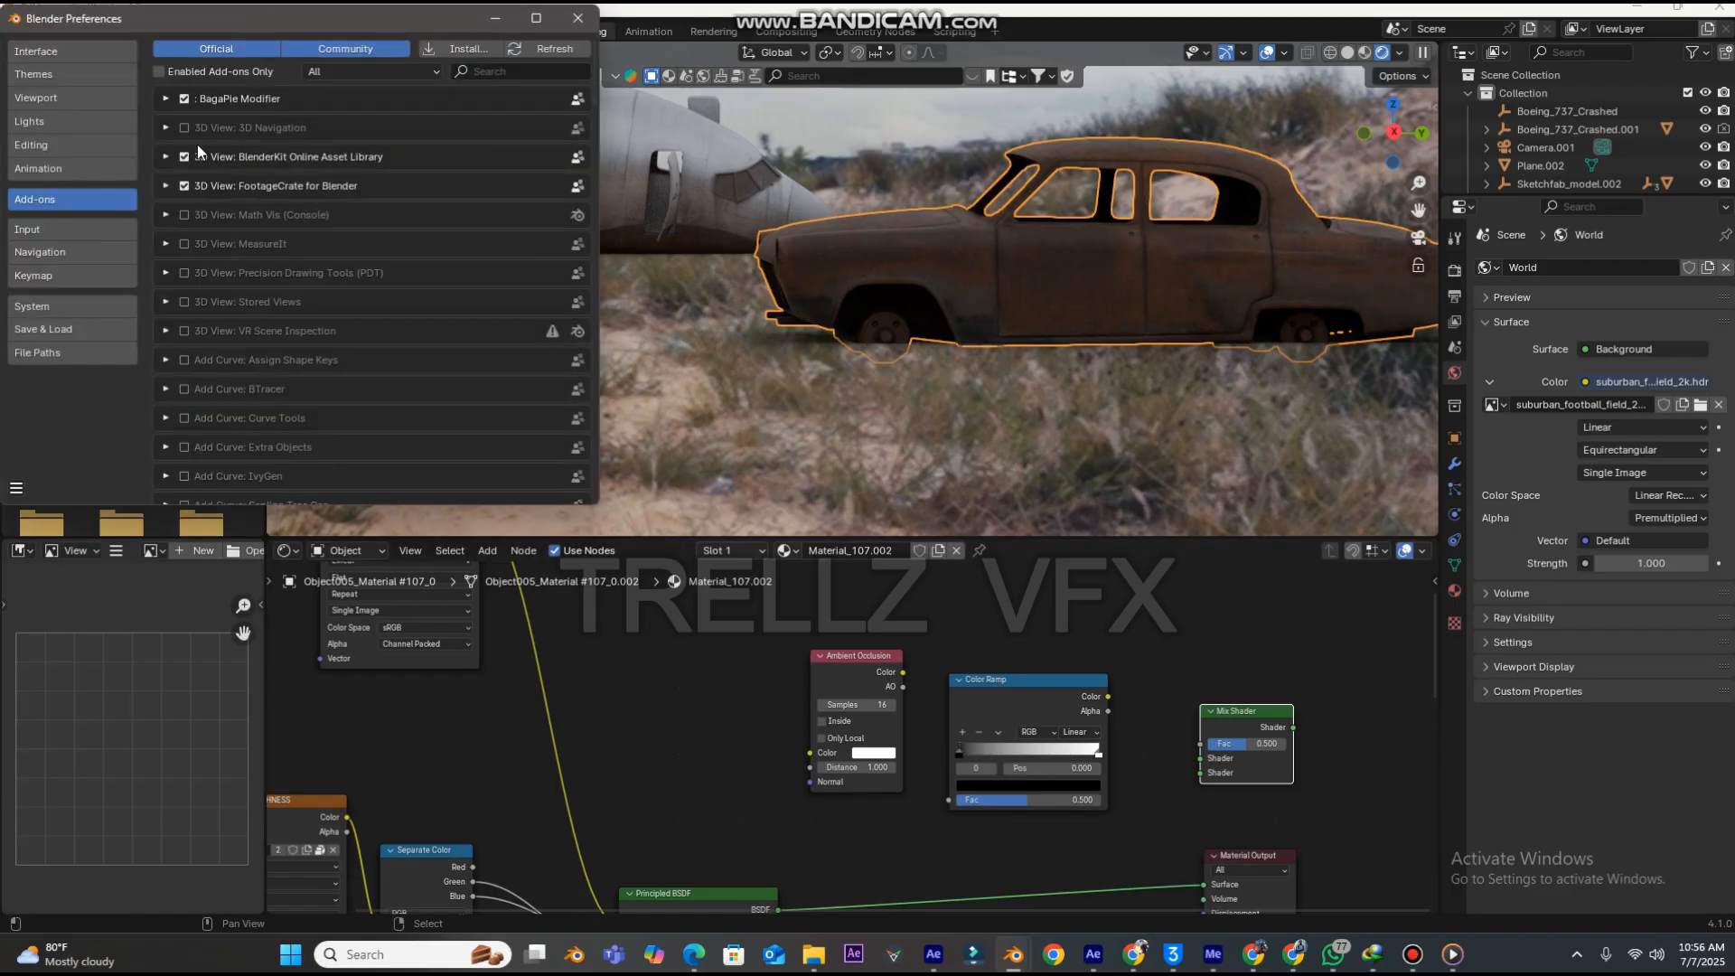
left_click(497, 70)
type("node")
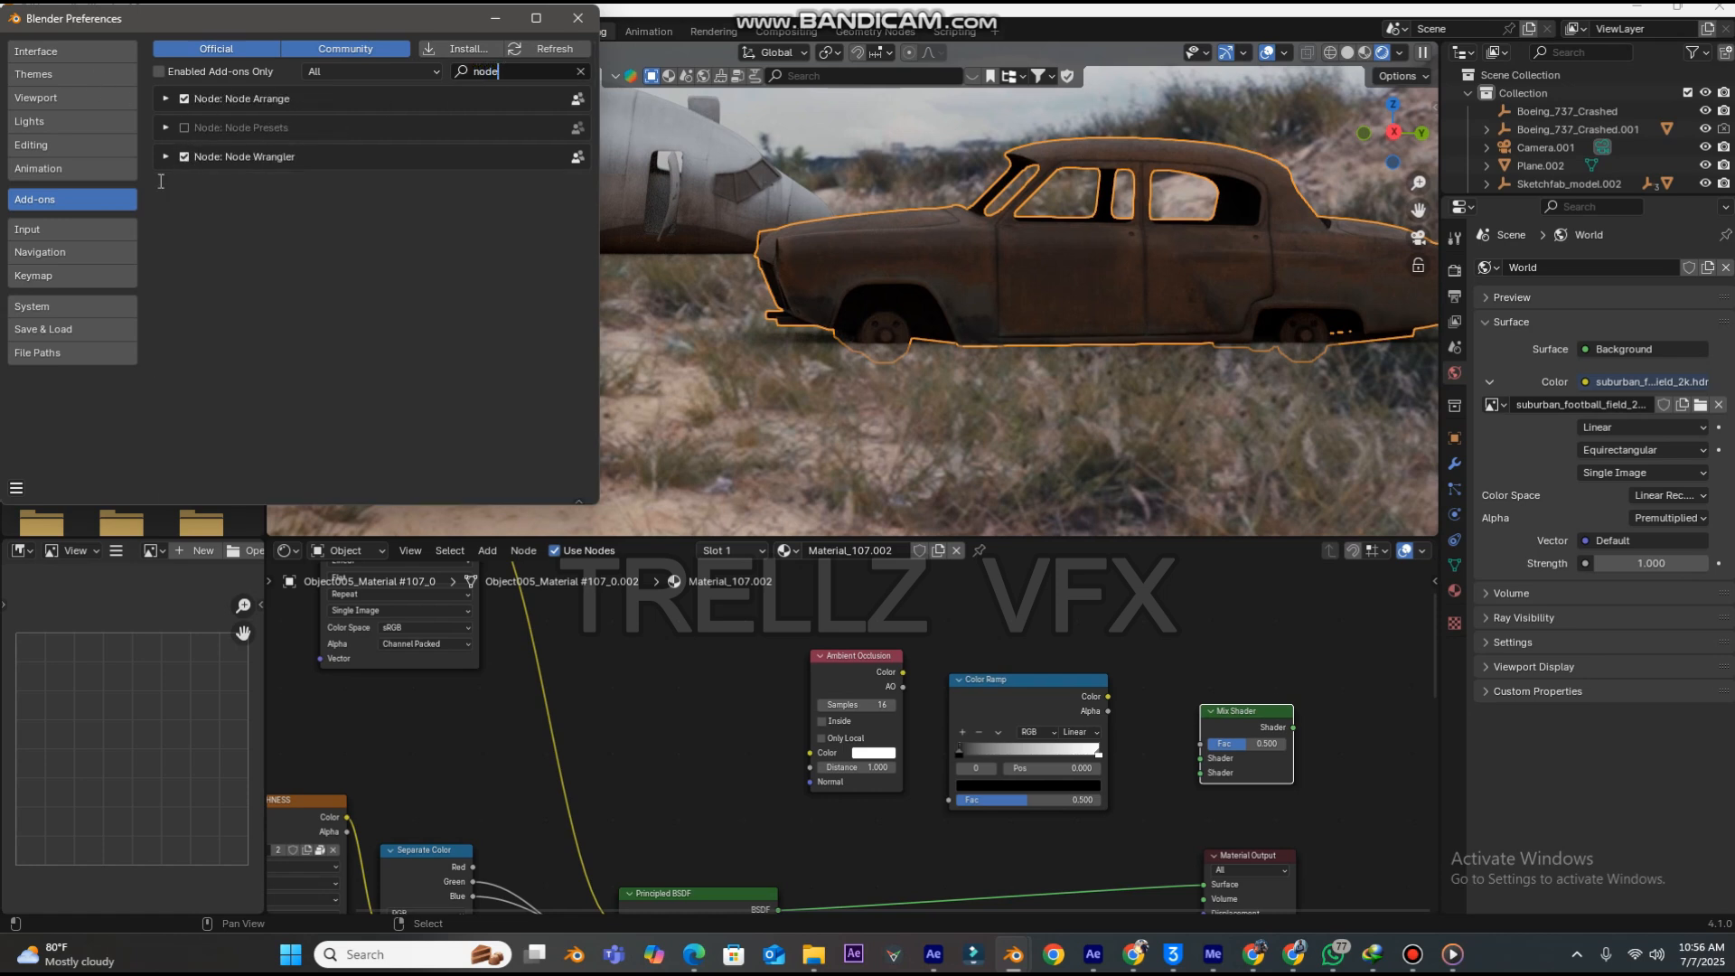
left_click(578, 18)
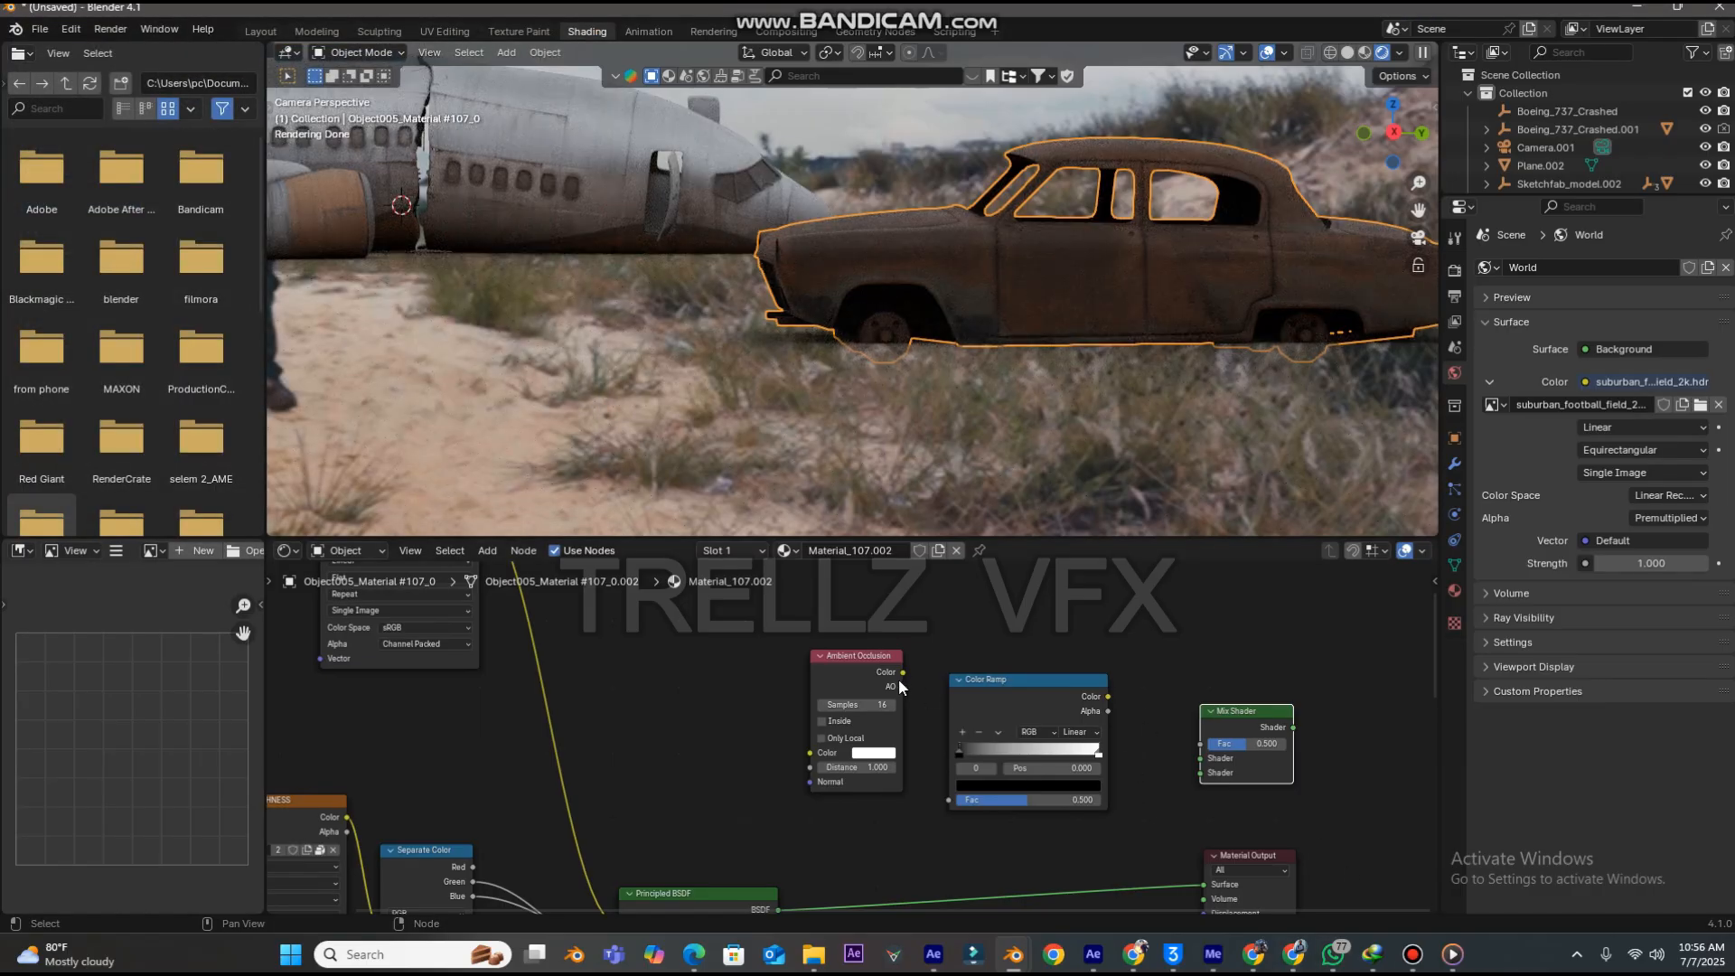
- Link the Ambient Occlusion Color output to the Color Ramp's Fac, and the ramp's Color output to the Mix Shader's Fac
left_click_drag(903, 674, 944, 798)
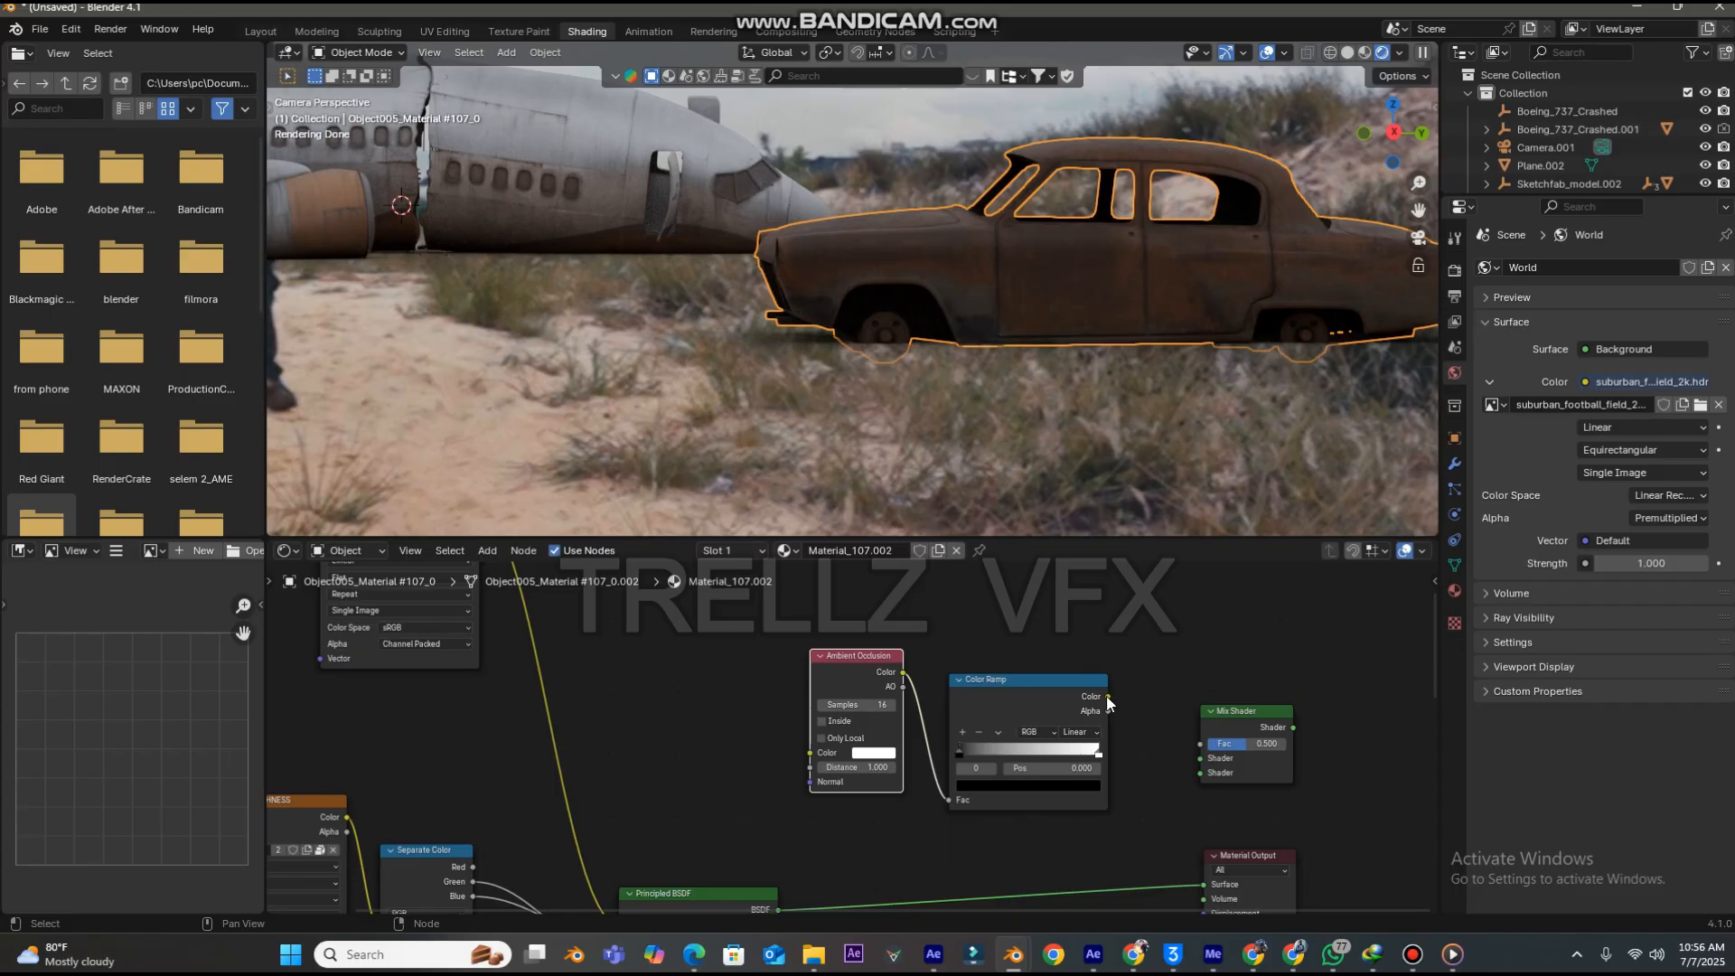
left_click_drag(1109, 698, 1200, 743)
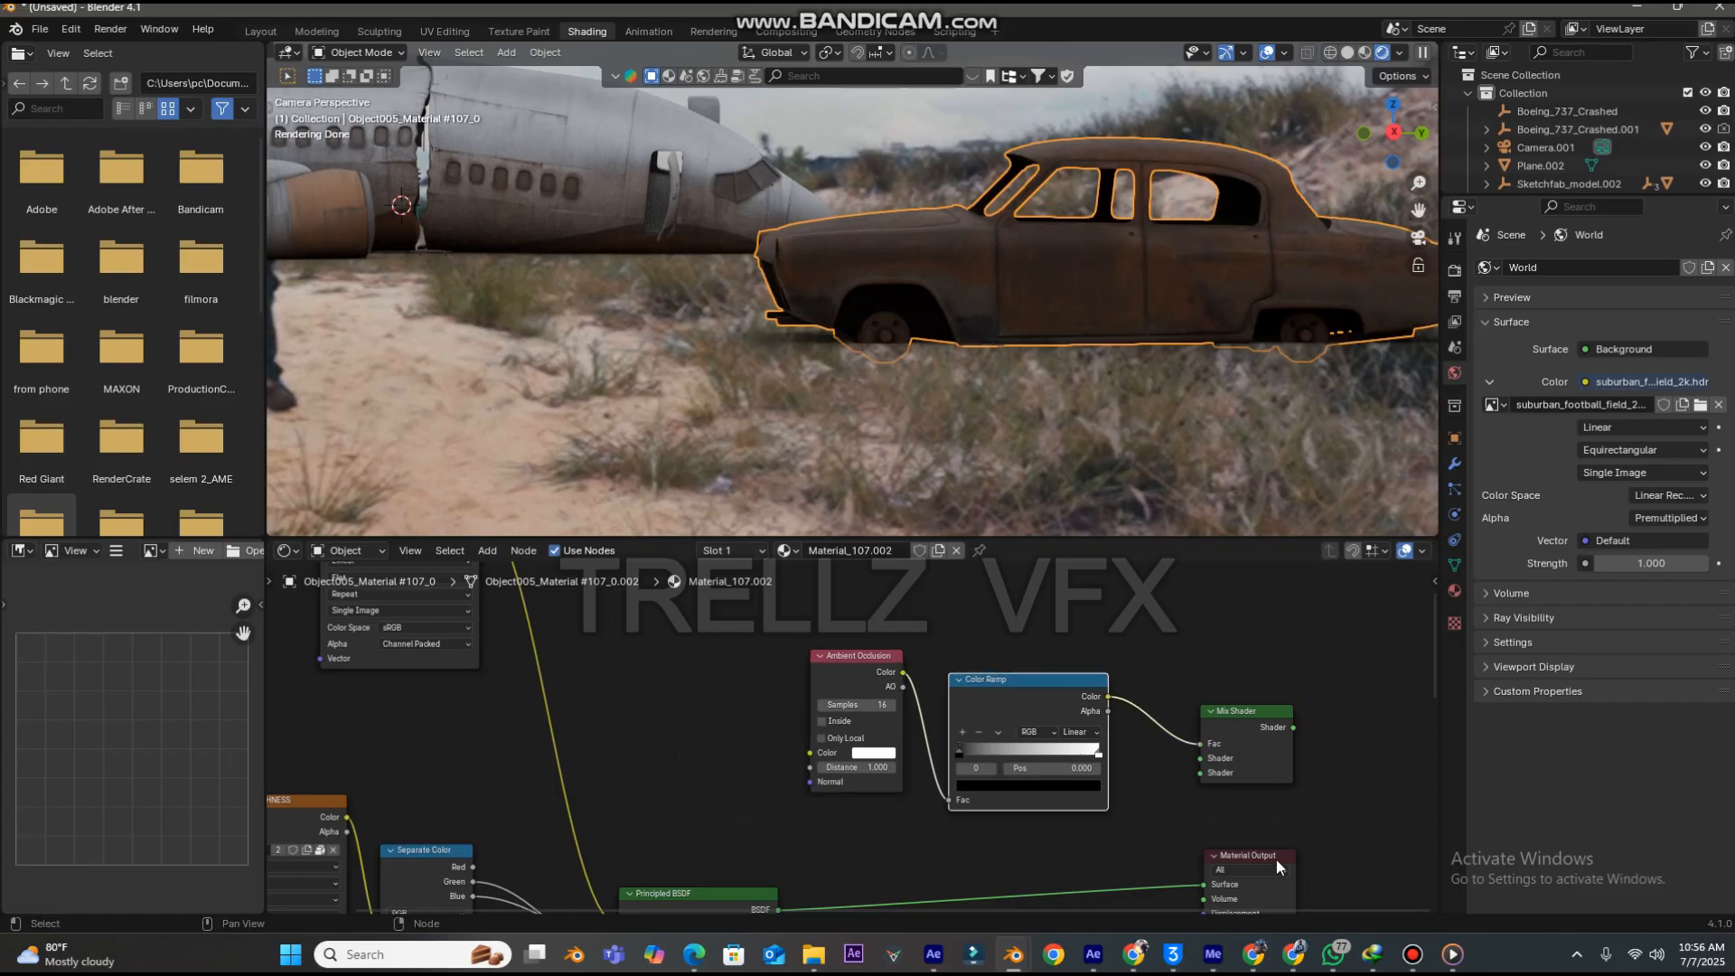
- Reroute the Principled BSDF into the Mix Shader's second Shader input and link the Mix Shader to the Material Output's Surface, spacing out the nodes
scroll(1220, 849, "down", 1)
middle_click_drag(1173, 796, 1116, 647)
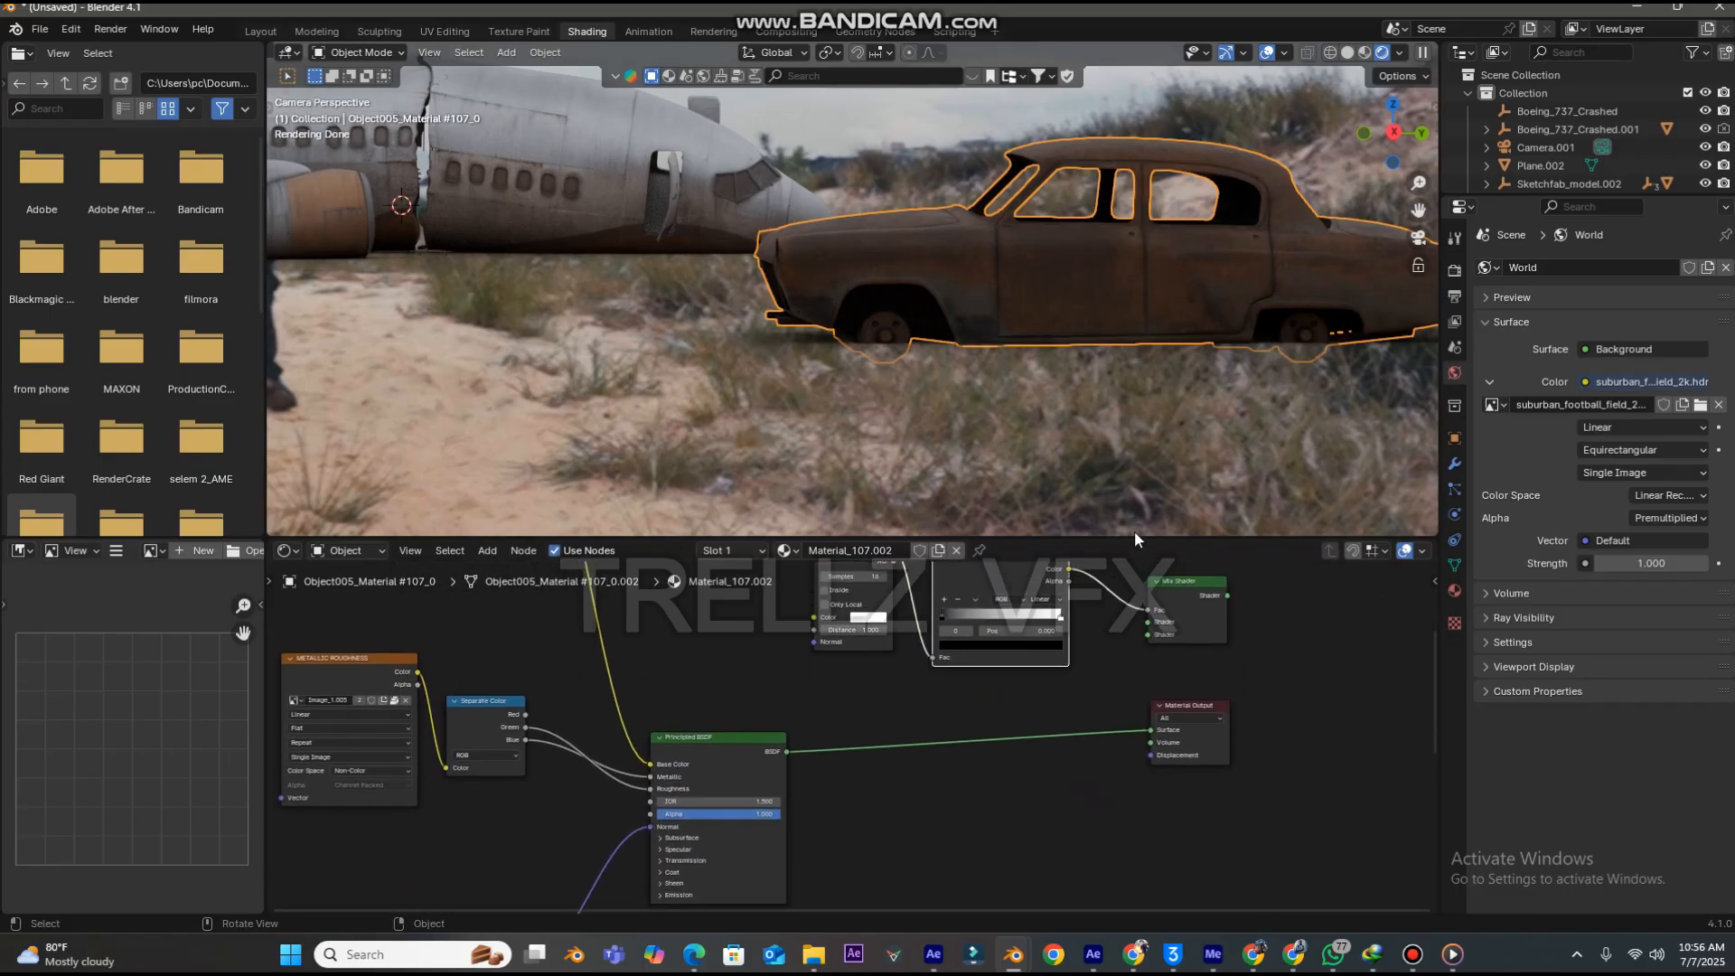
left_click_drag(1135, 539, 1141, 443)
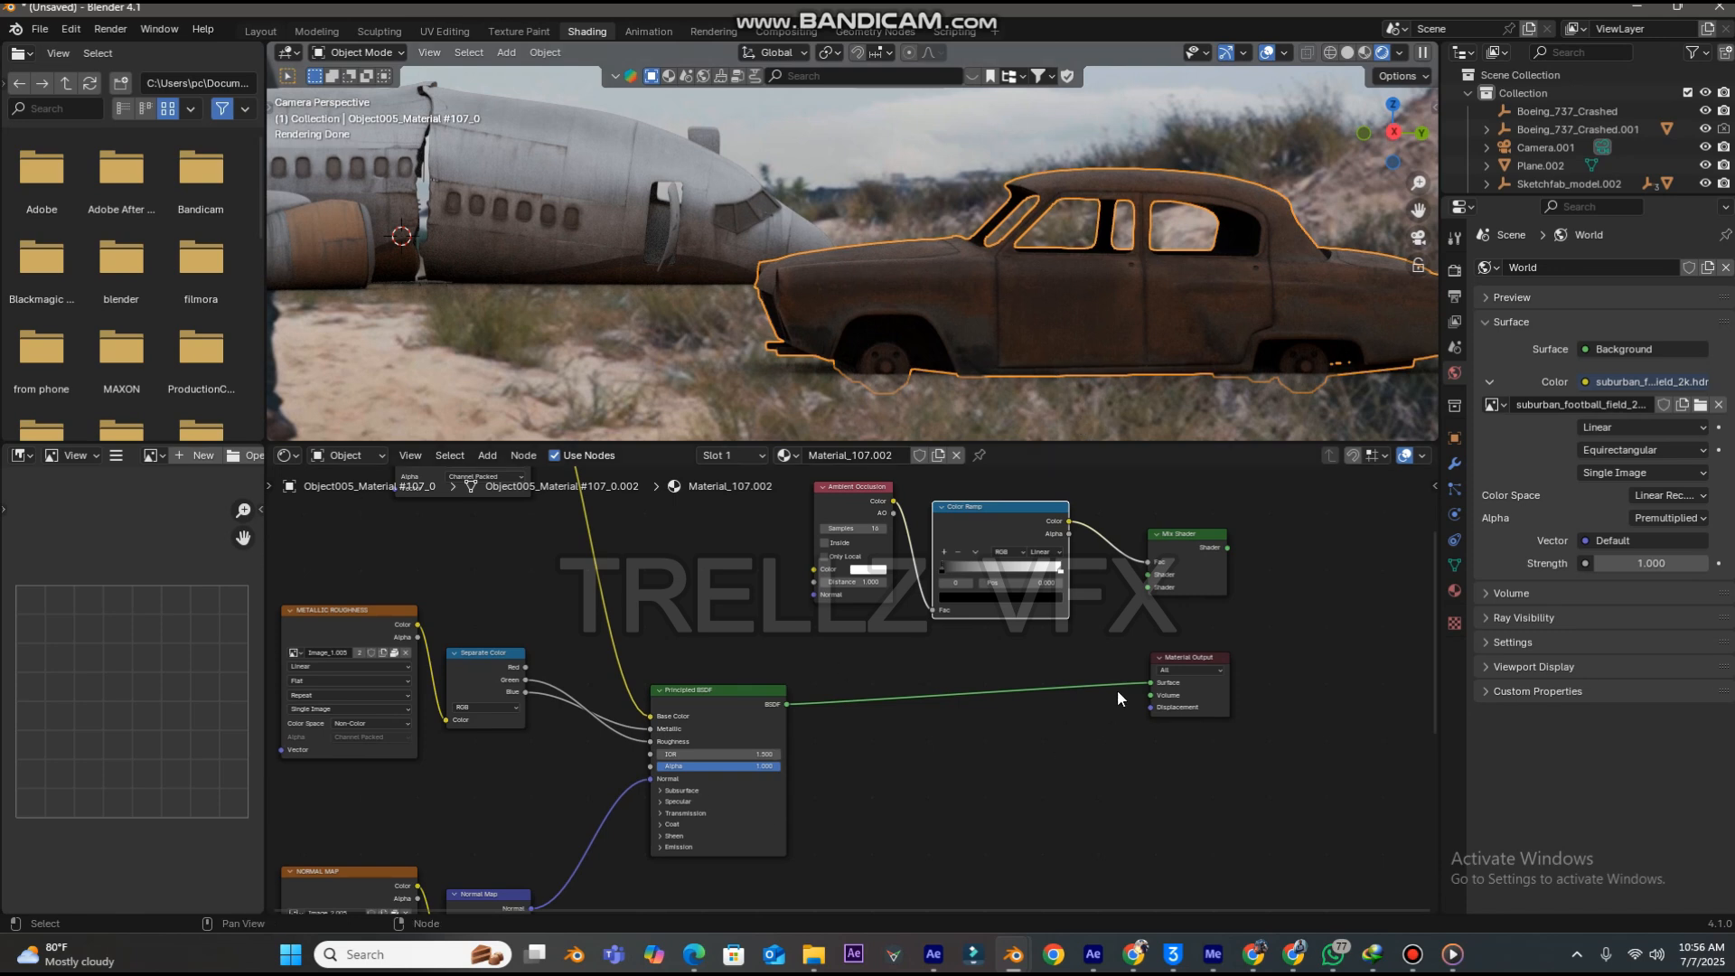
left_click_drag(1151, 683, 1140, 586)
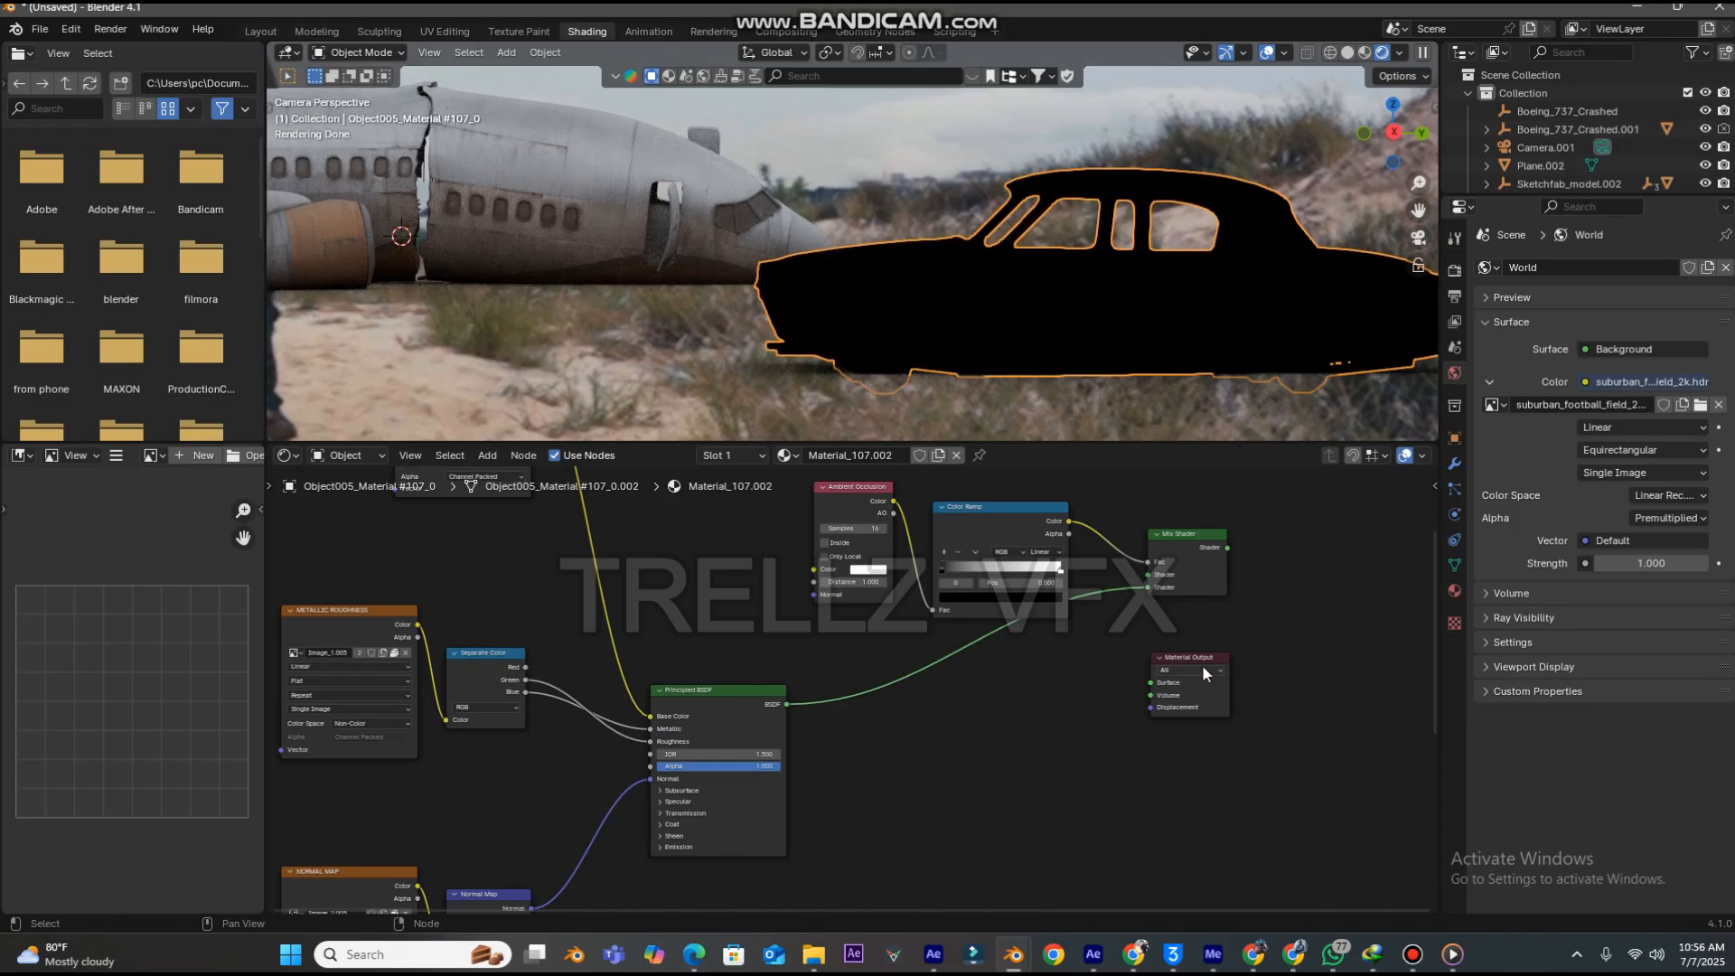
left_click_drag(1199, 654, 1249, 638)
left_click_drag(1009, 524, 1002, 500)
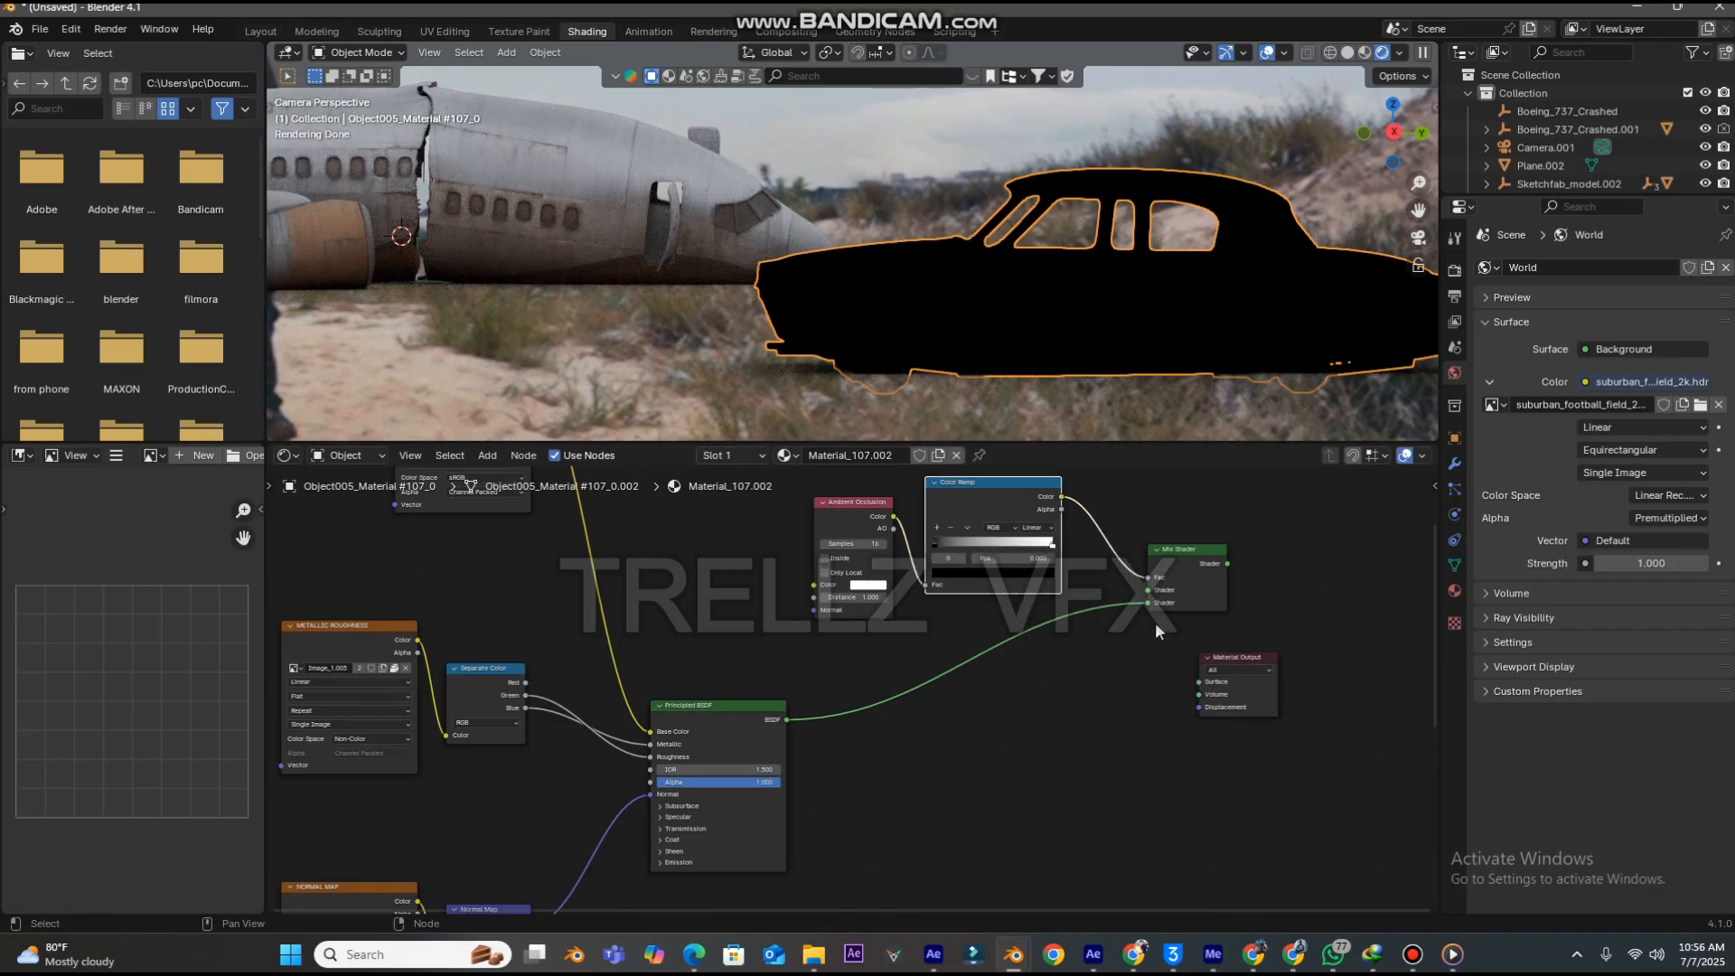
middle_click_drag(1306, 692, 1085, 745)
left_click_drag(1034, 709, 1172, 652)
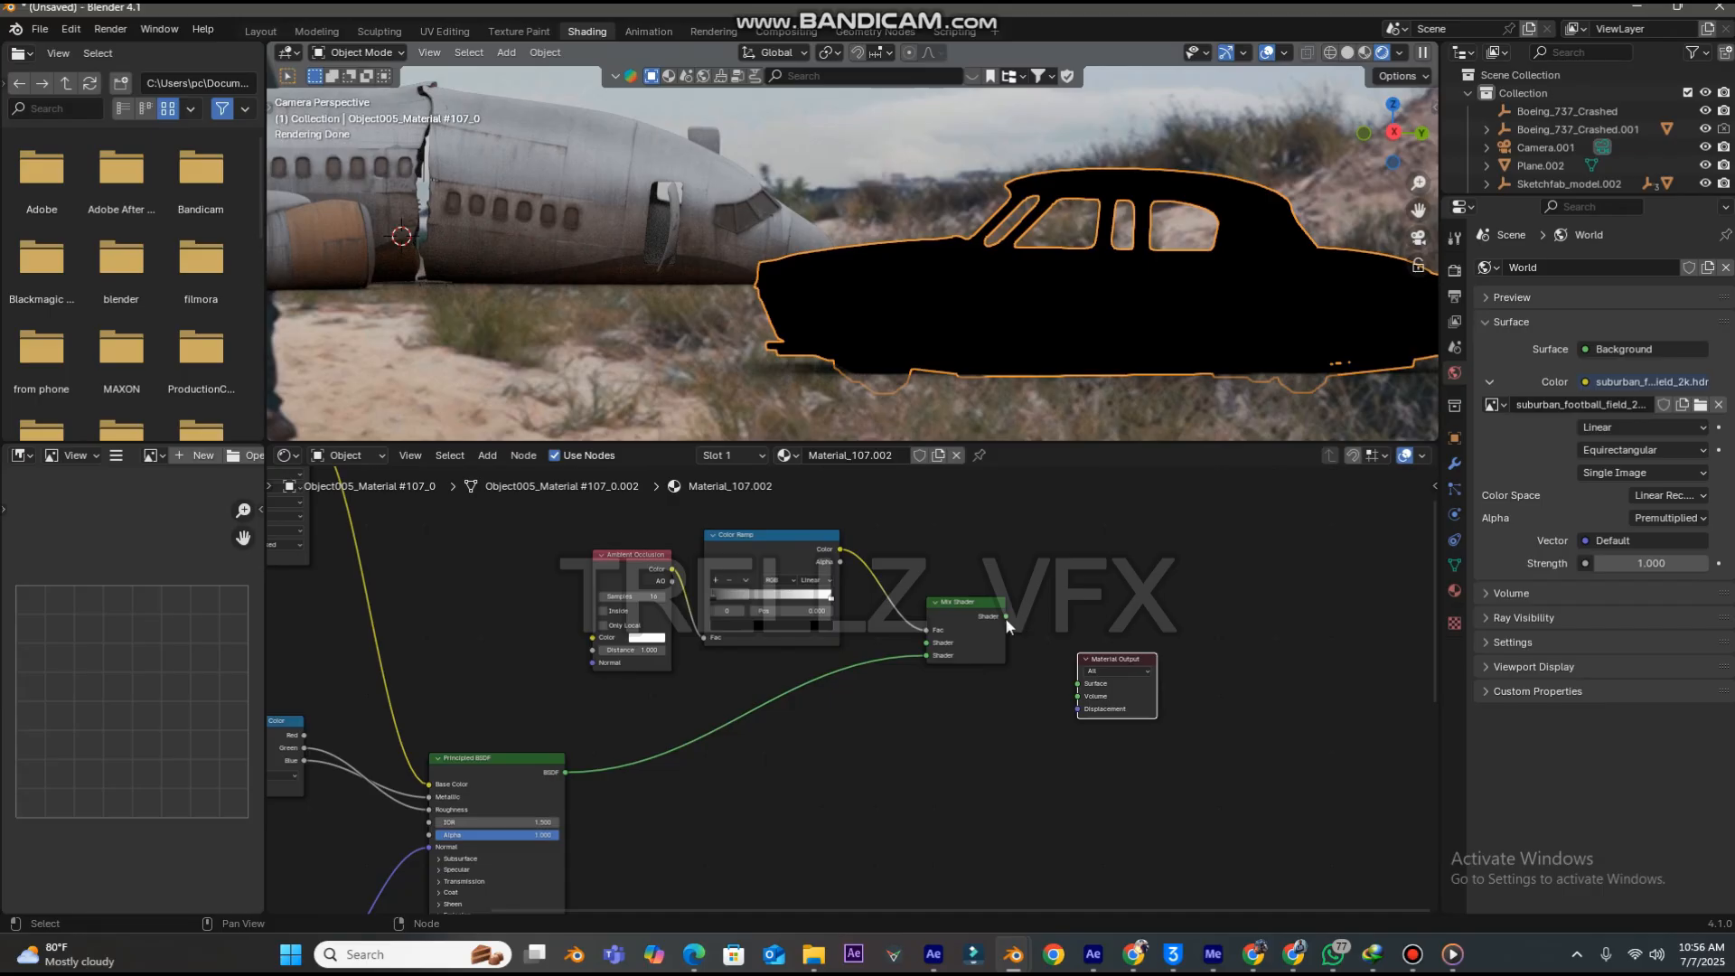
left_click_drag(1006, 618, 1074, 684)
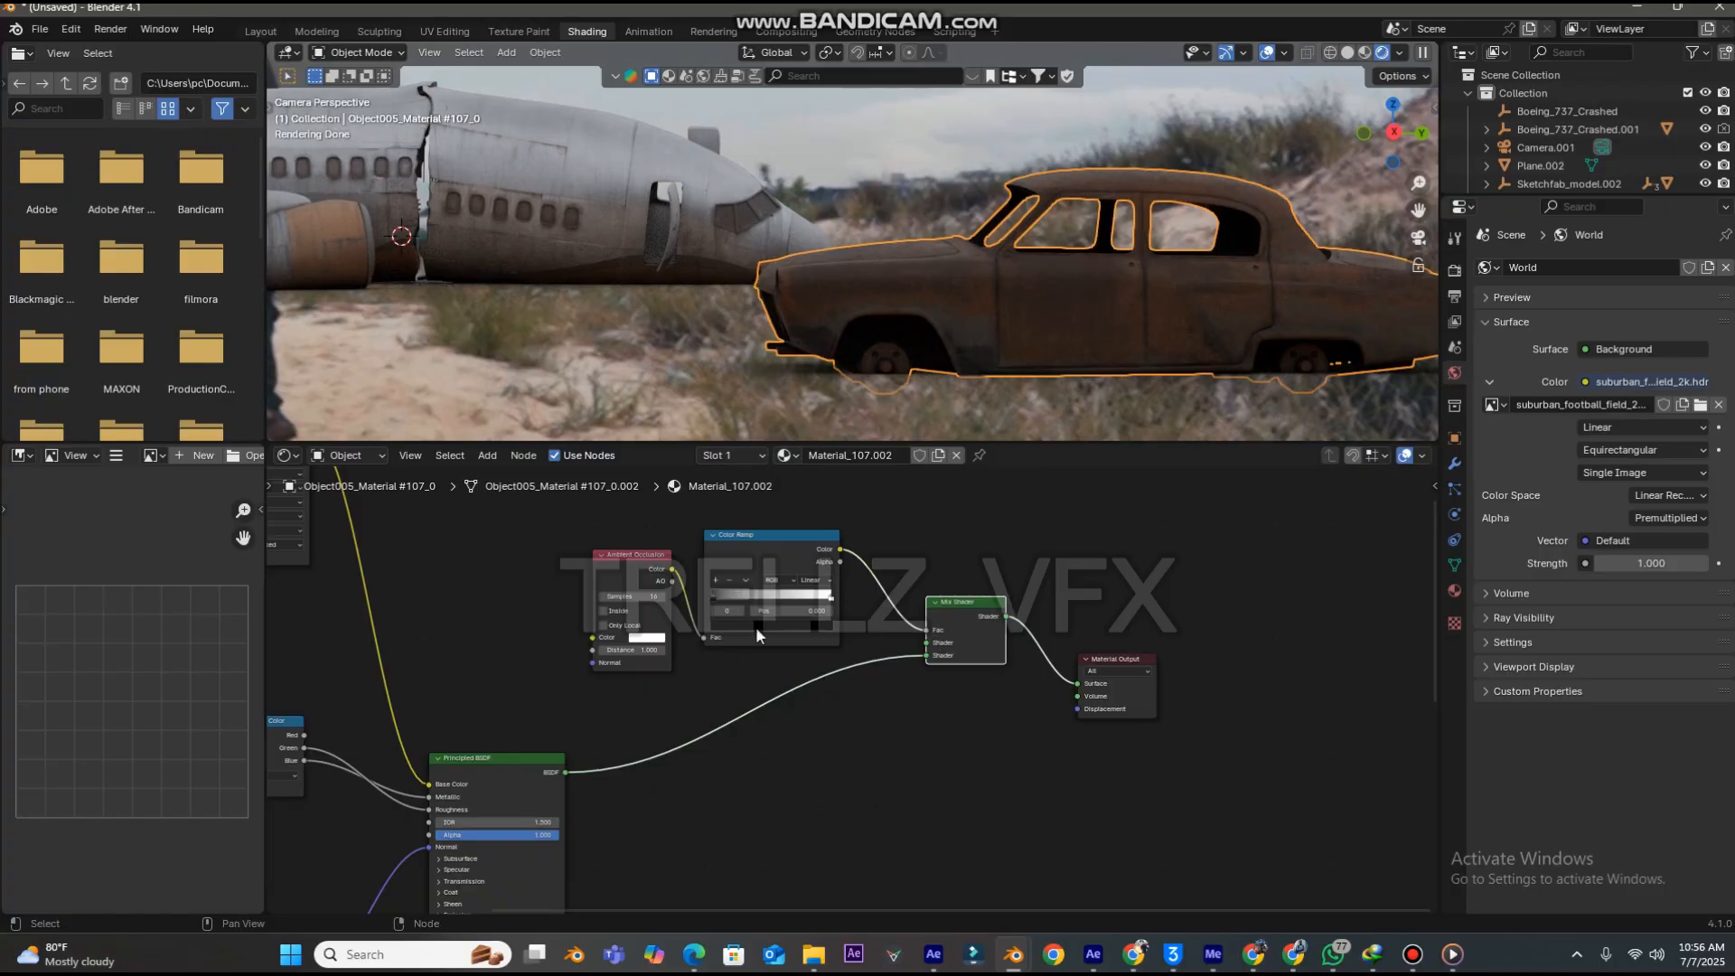
- Tighten the Color Ramp by moving its black stop to 0.350 and its white stop to 0.845
scroll(743, 625, "up", 2)
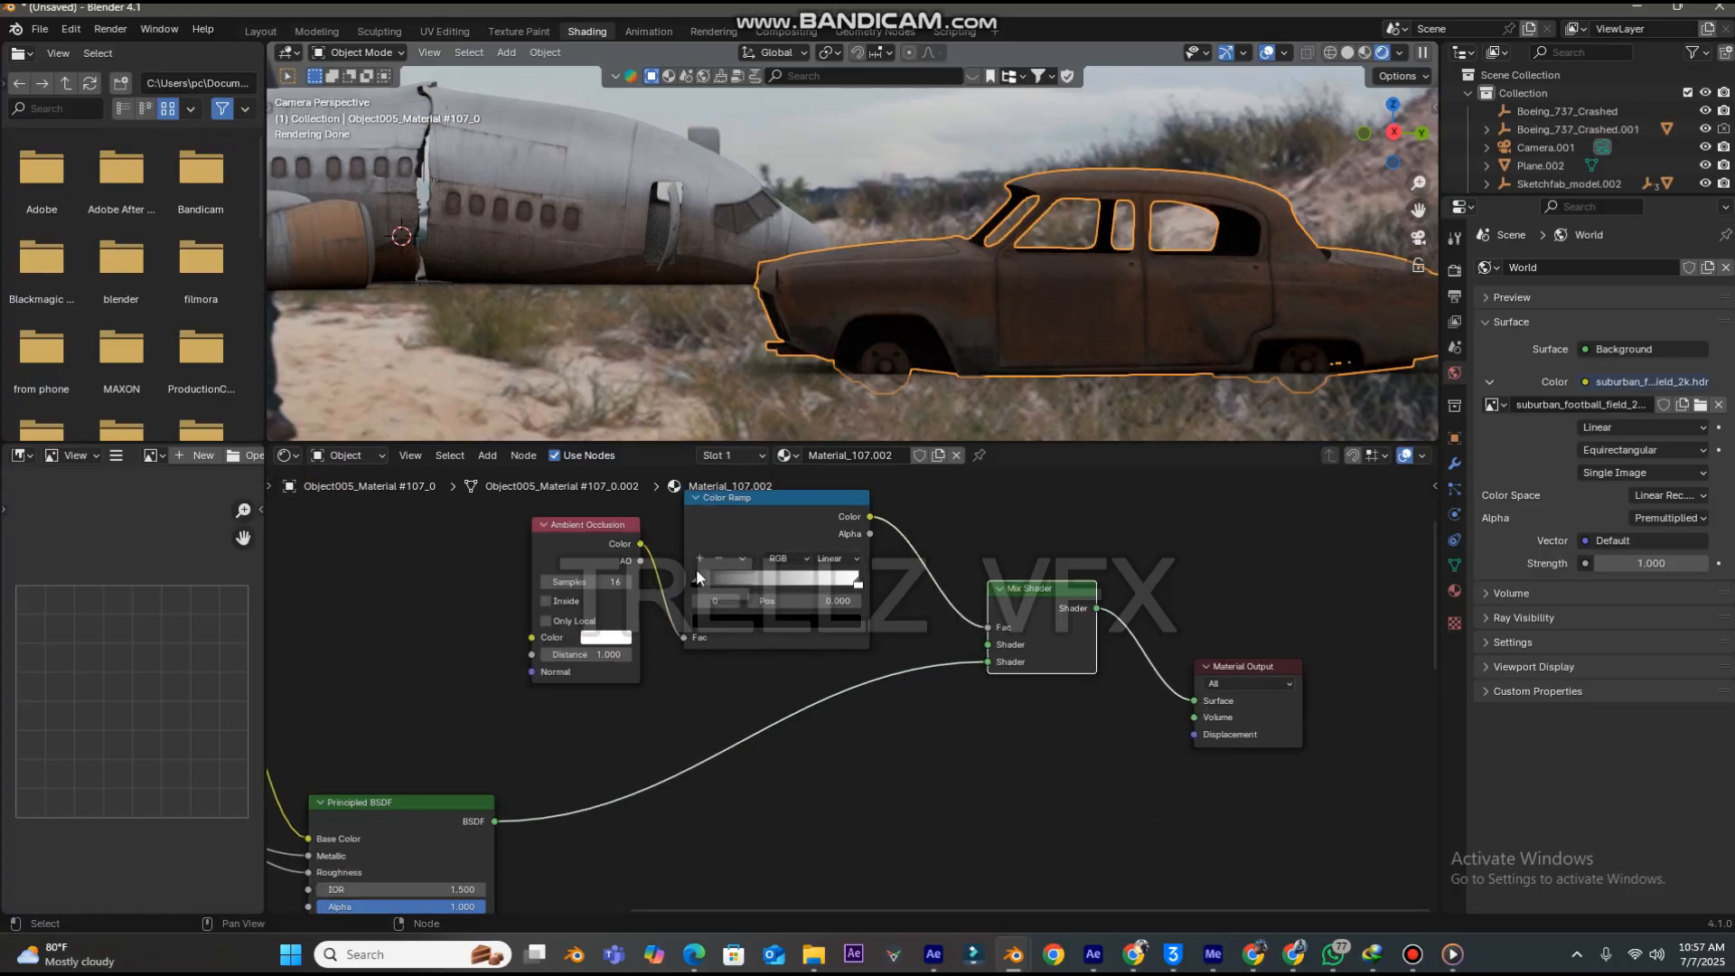
left_click_drag(696, 592, 761, 578)
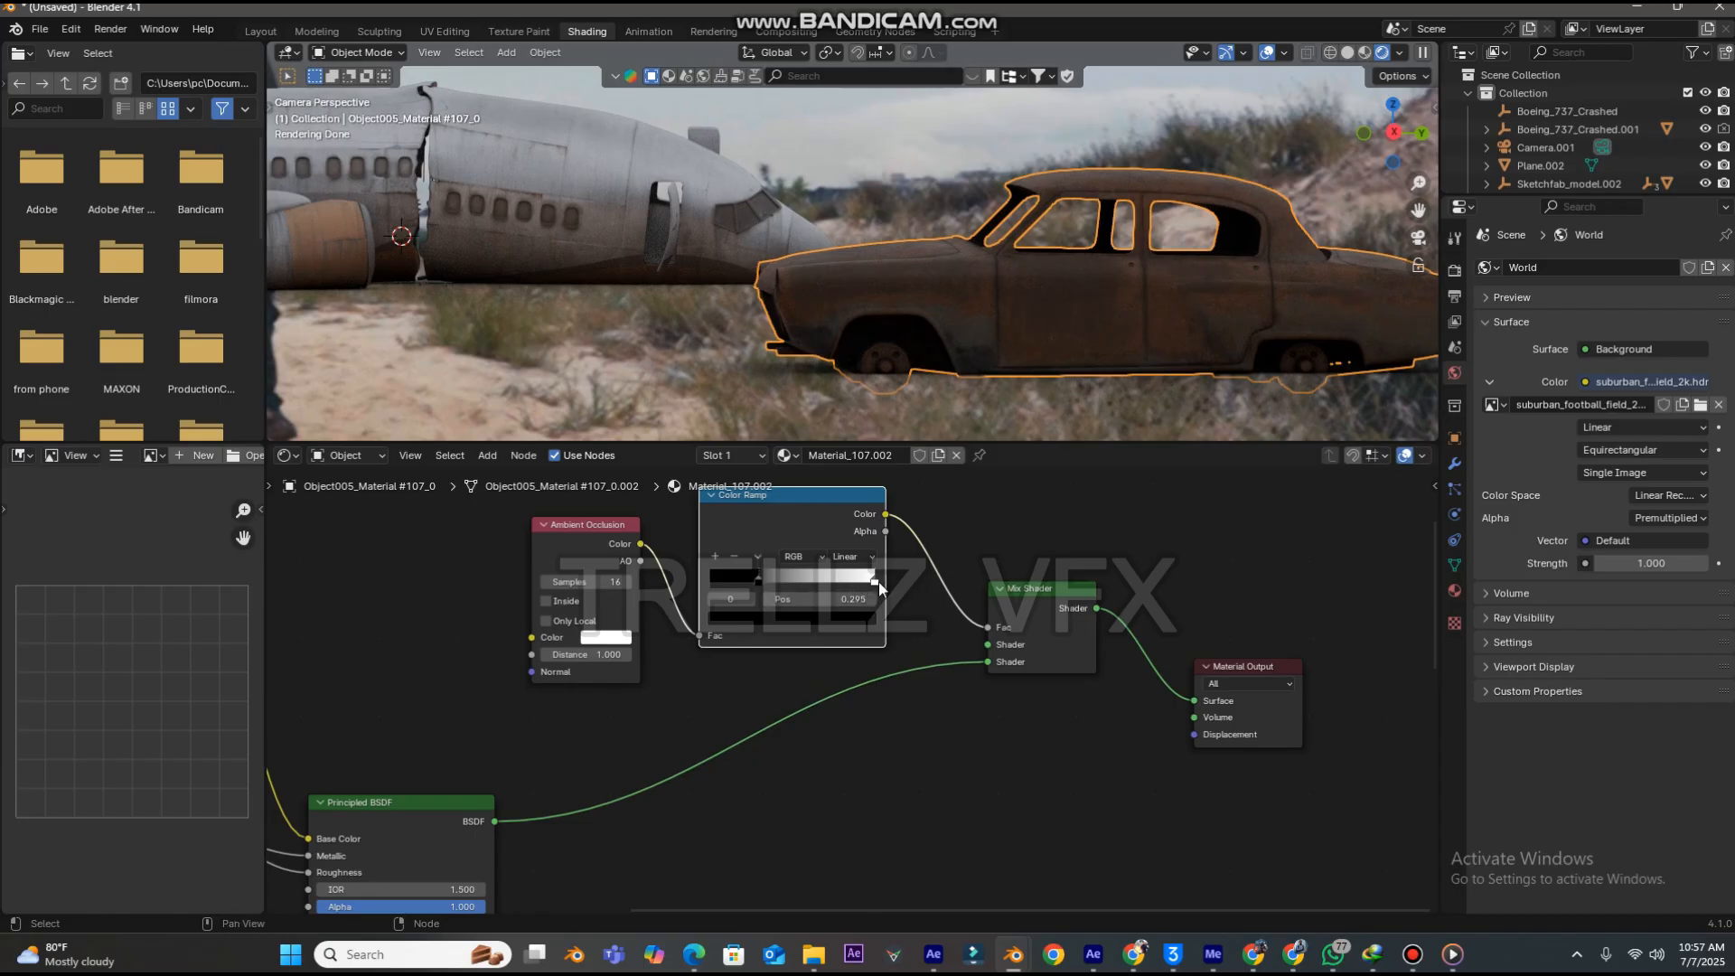
left_click_drag(878, 582, 759, 596)
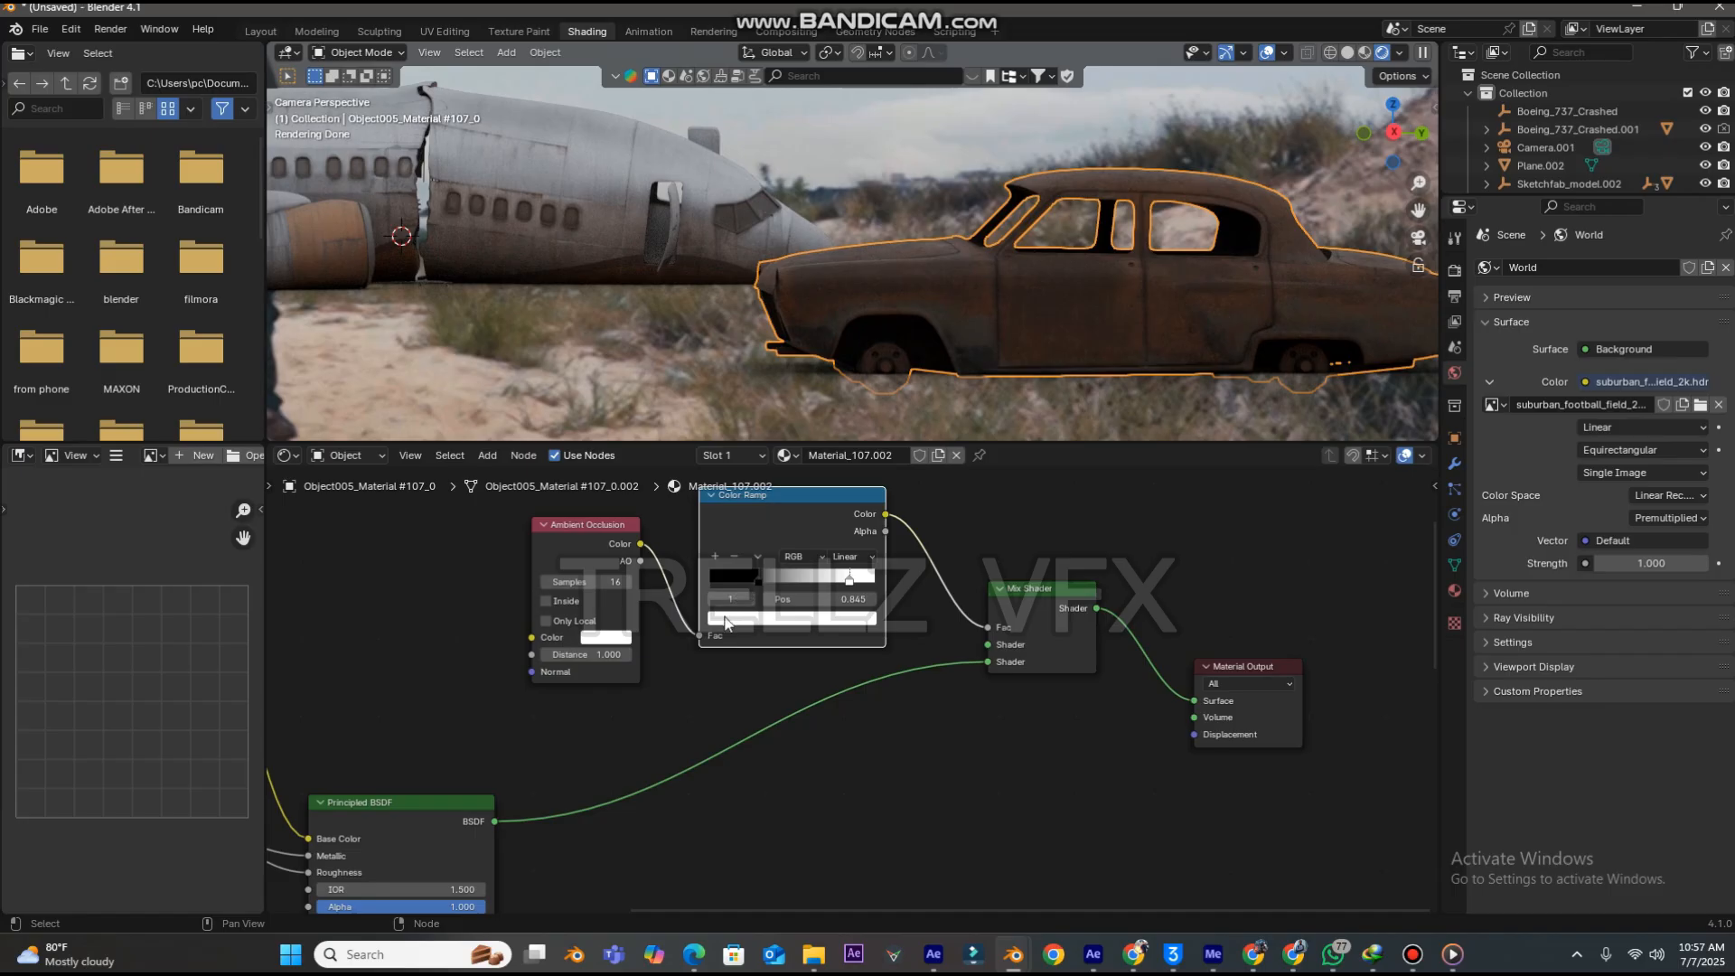
mouse_move(756, 584)
left_mouse_down()
mouse_move(855, 580)
mouse_move(720, 616)
mouse_move(779, 602)
mouse_move(764, 605)
left_mouse_up()
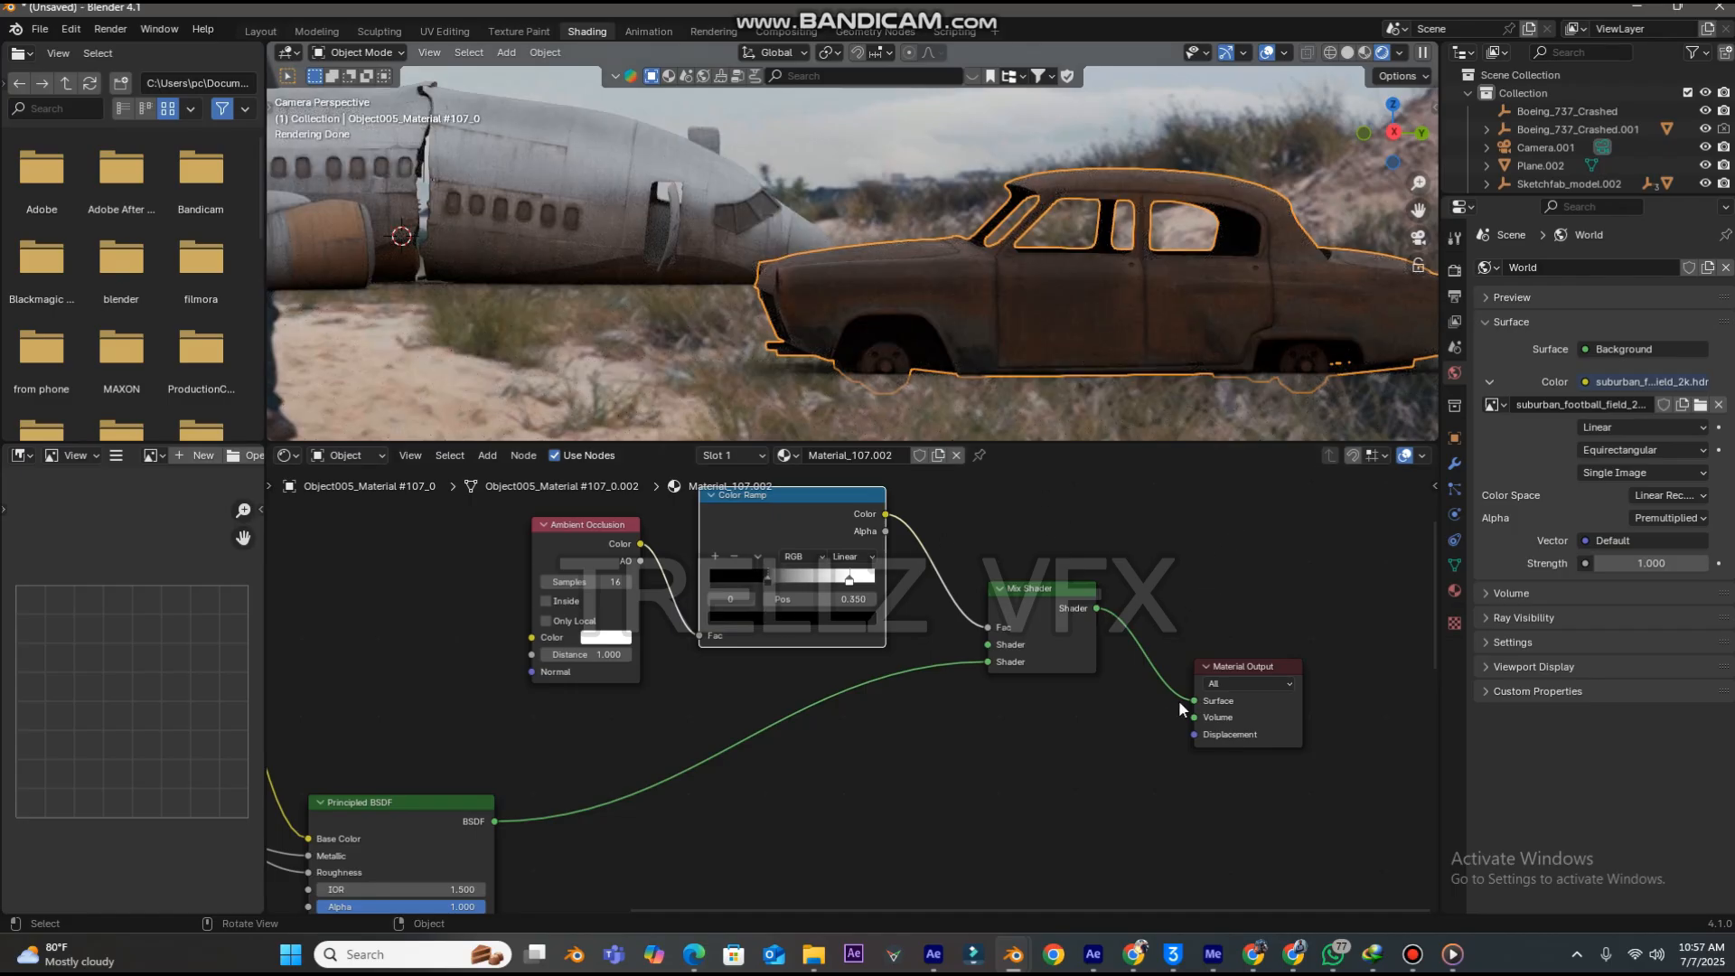
- Link the Principled BSDF directly to the Material Output to compare the car without ambient occlusion, and undo that bypass
left_click_drag(988, 661, 1193, 702)
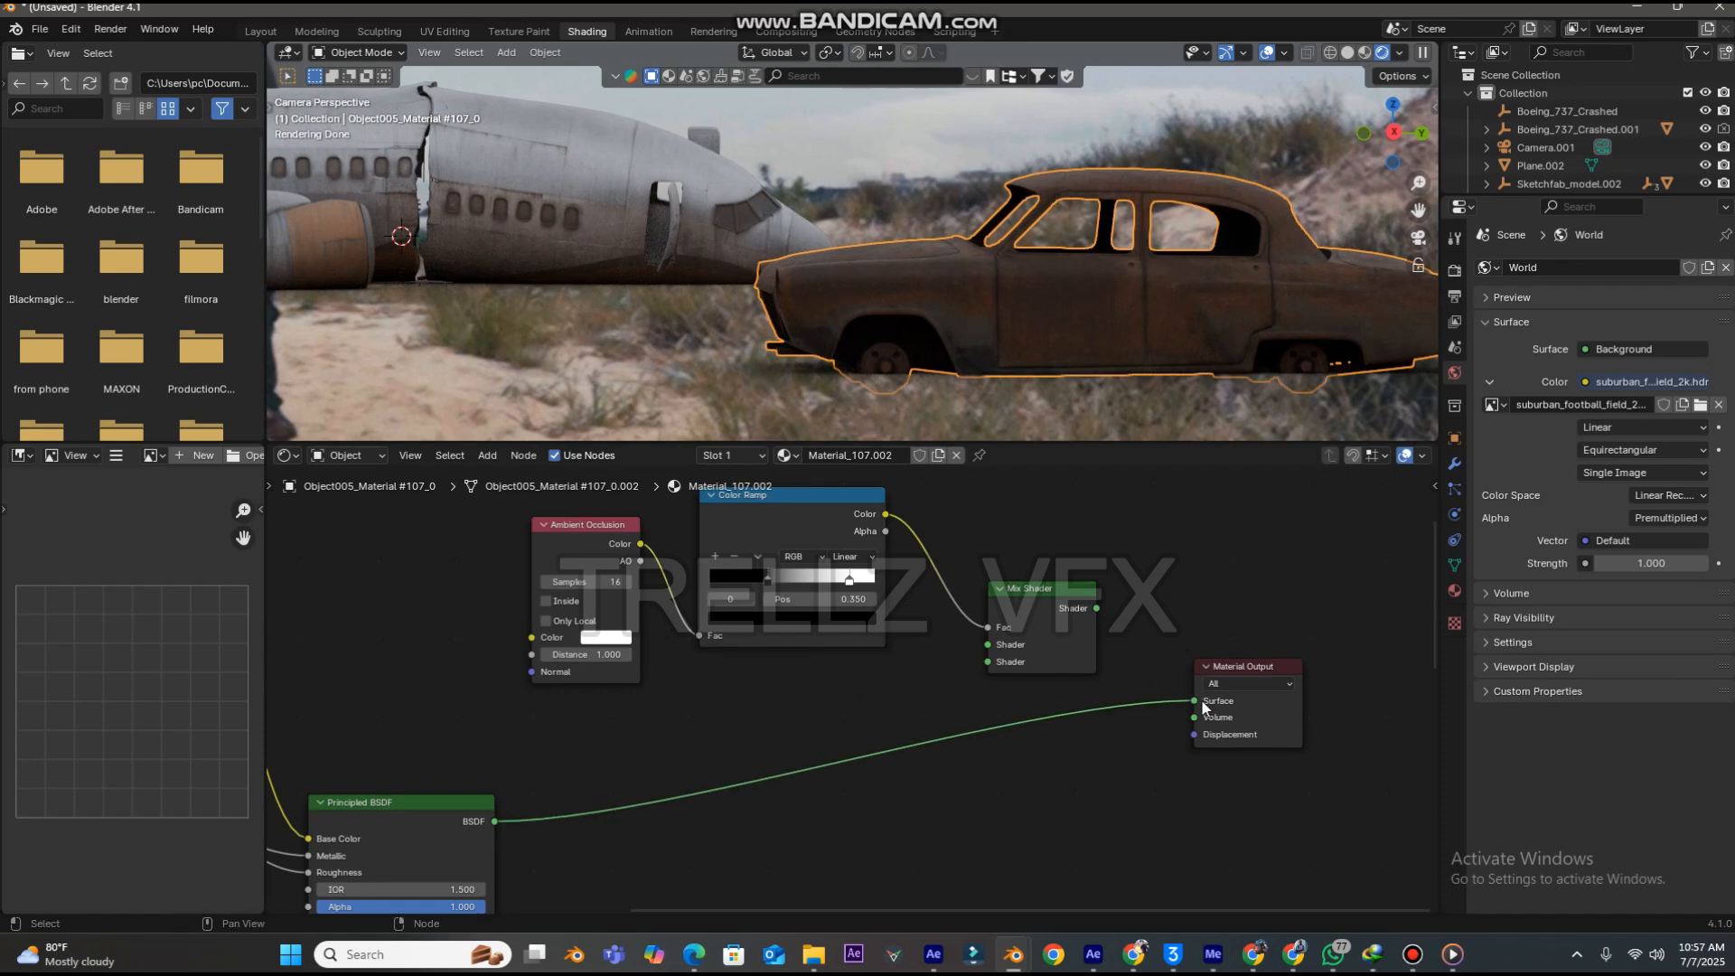
key("ctrl+z")
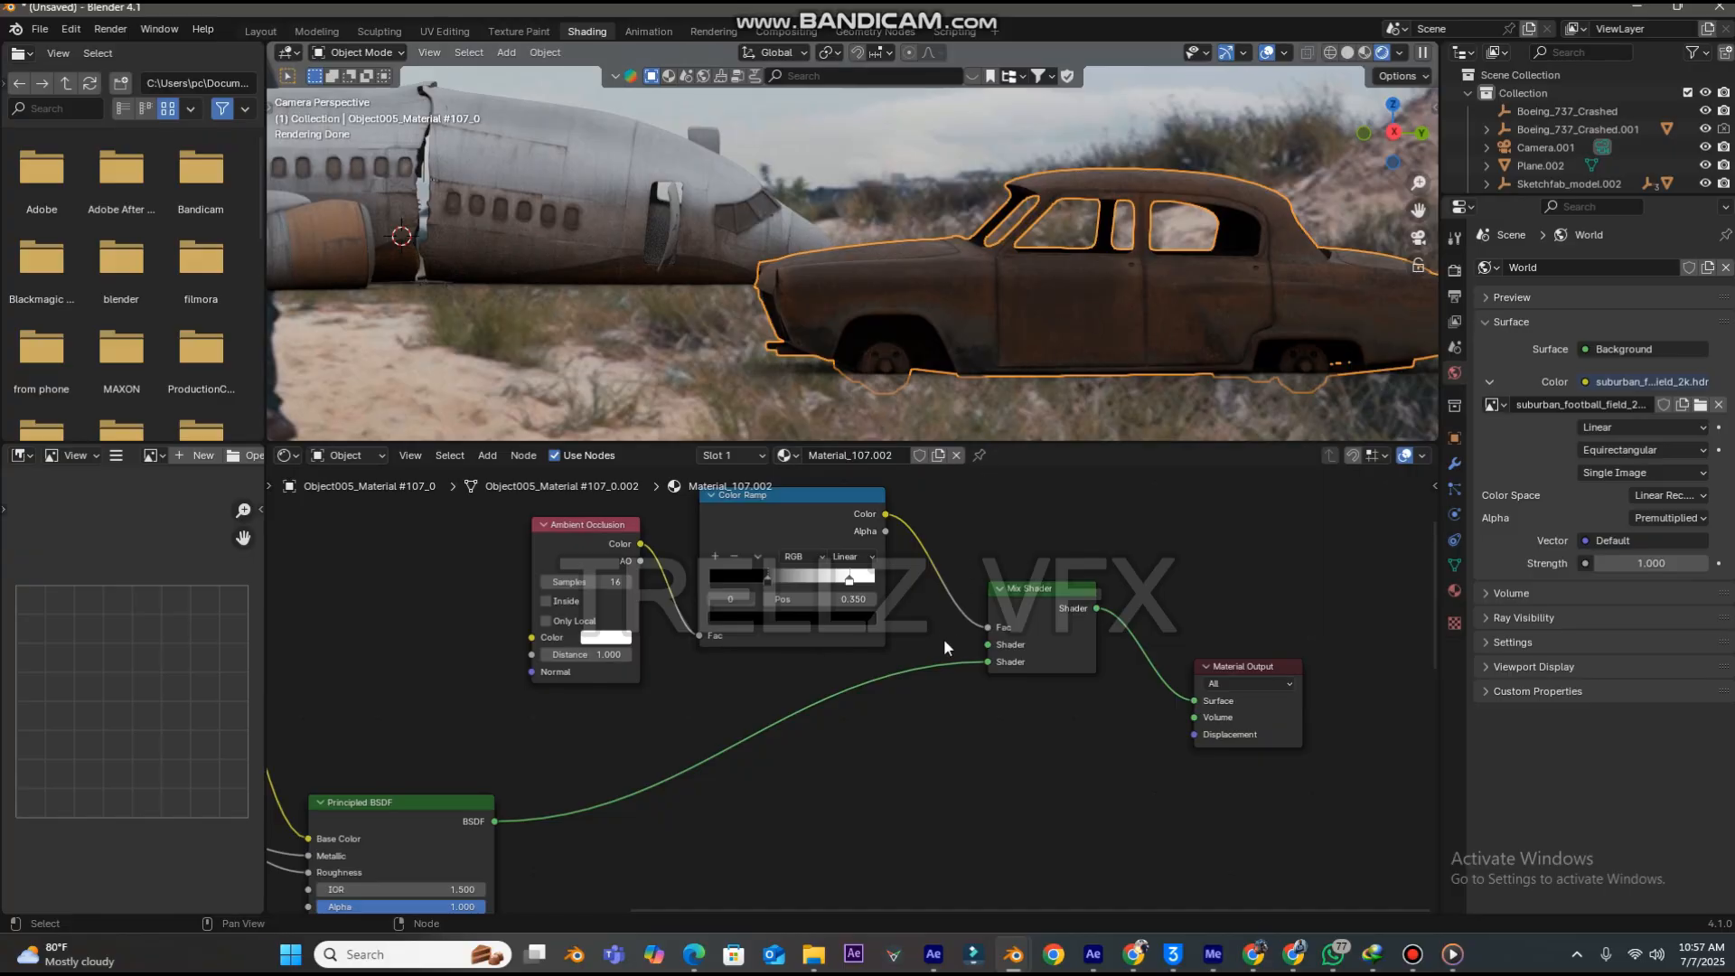
scroll(981, 658, "down", 2)
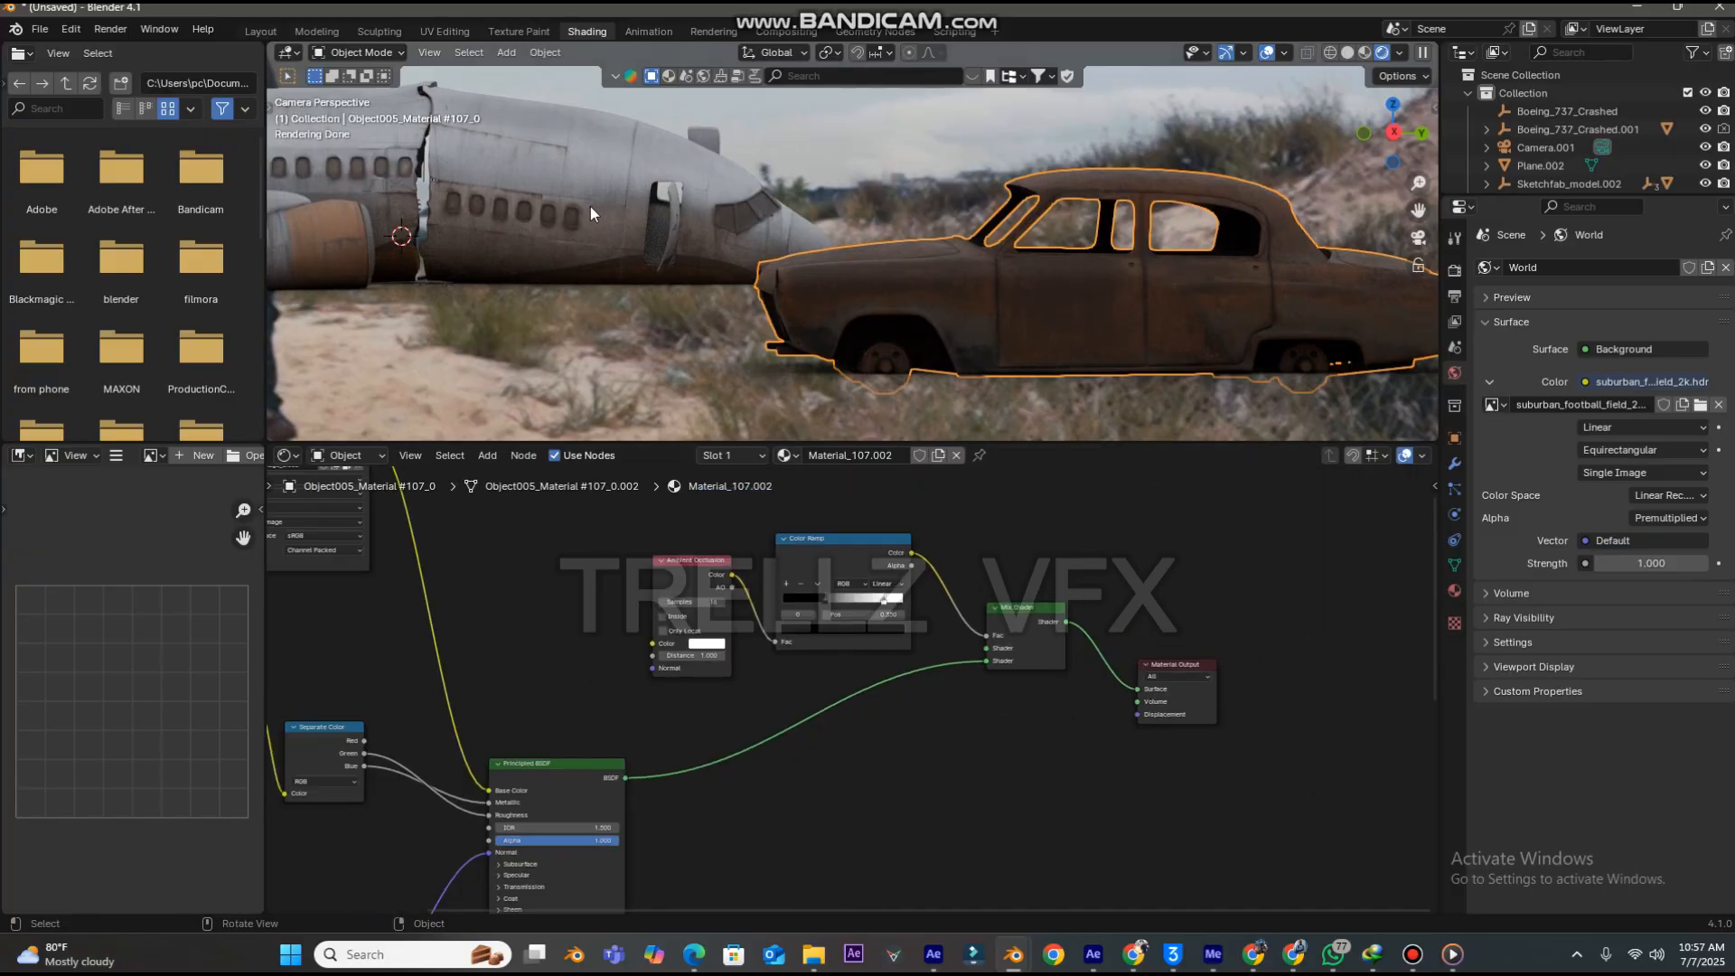
scroll(1046, 269, "down", 3)
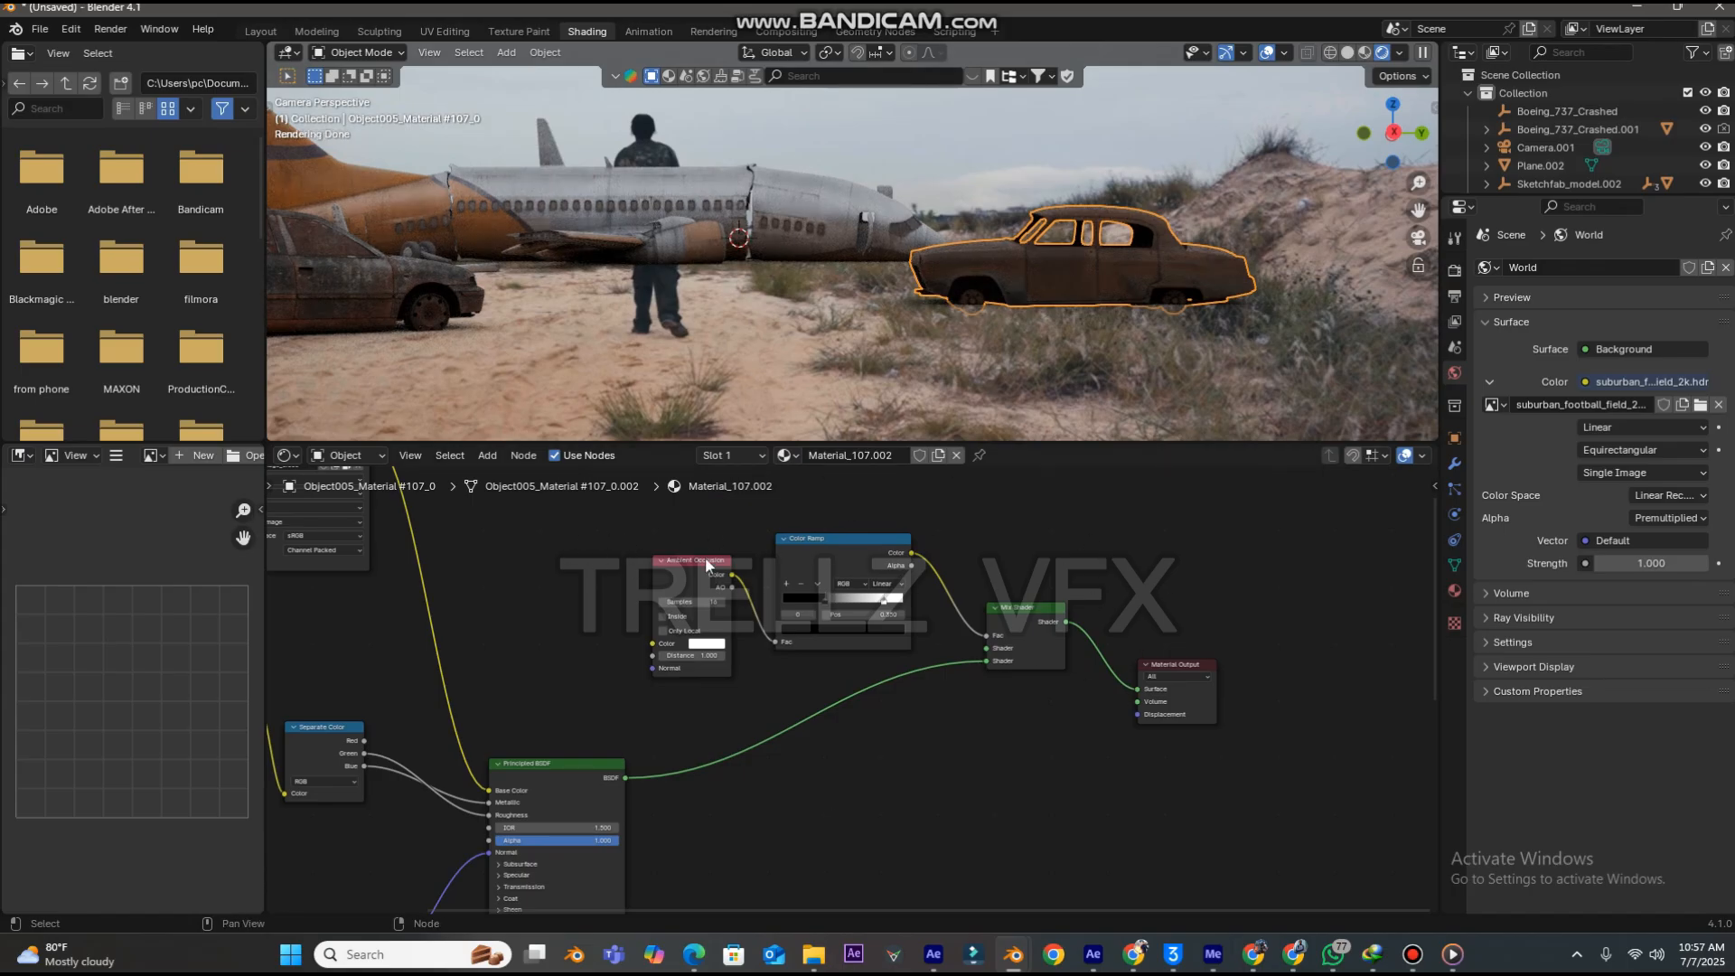
- Copy the brown car's Ambient Occlusion, Color Ramp and Mix Shader nodes into the airplane's material and wire them between the Principled BSDF and Material Output
left_click_drag(674, 525, 1060, 649)
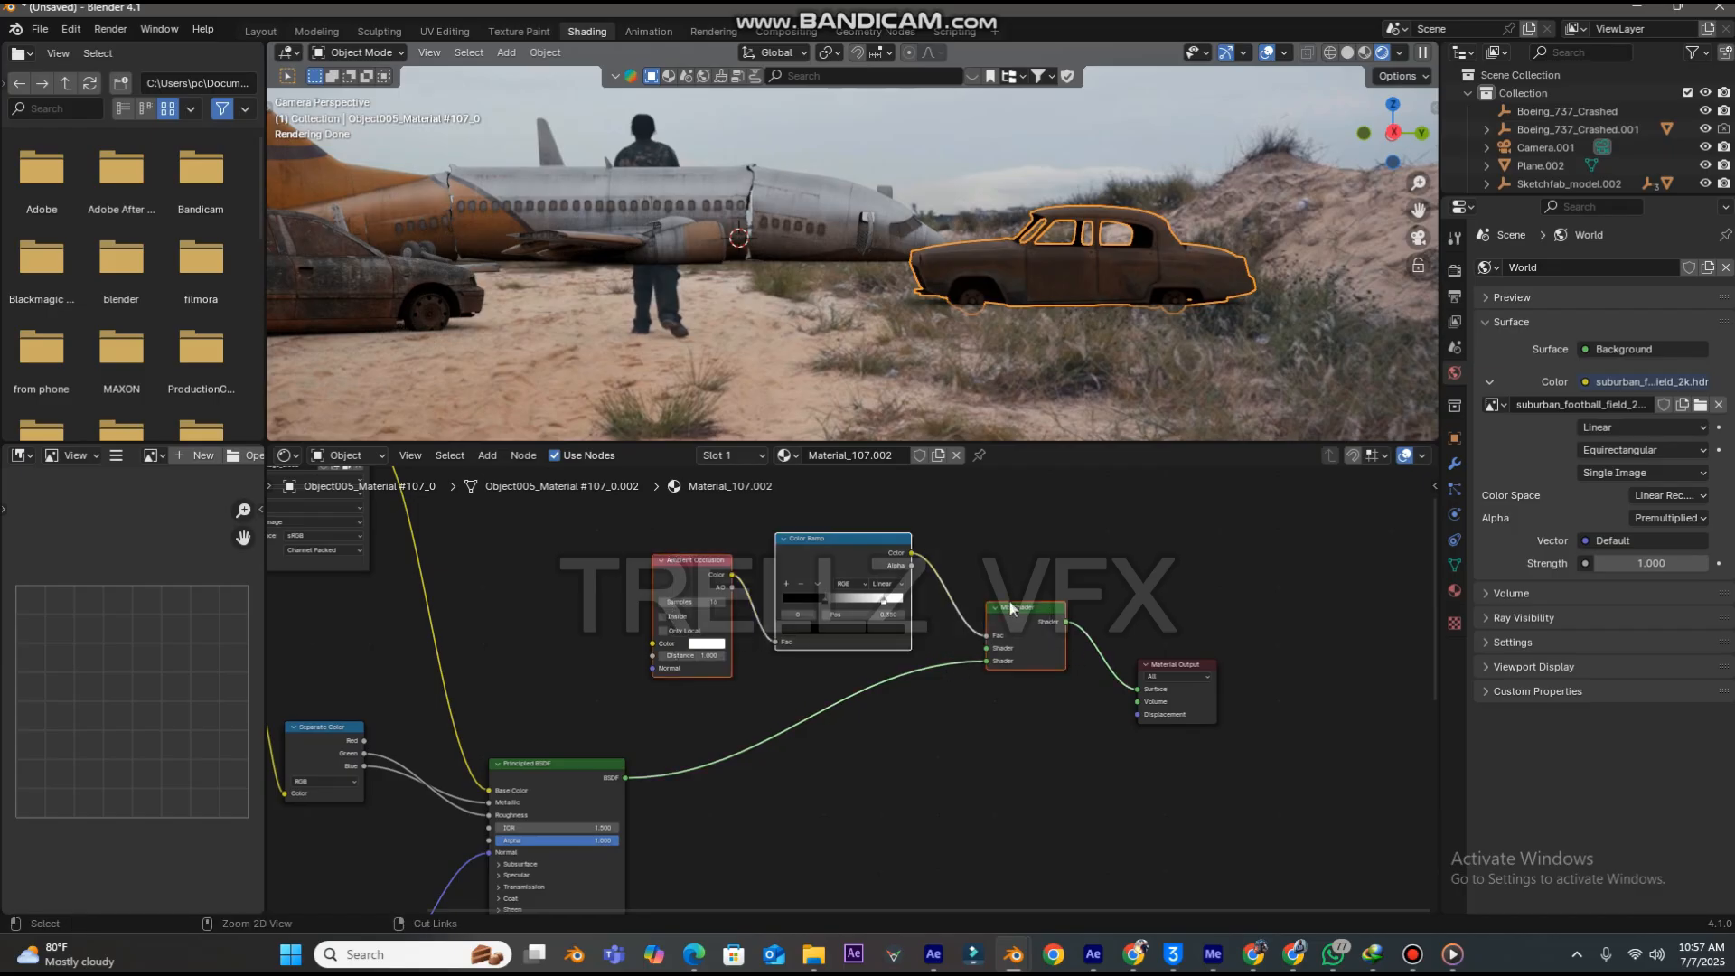
left_click(839, 219)
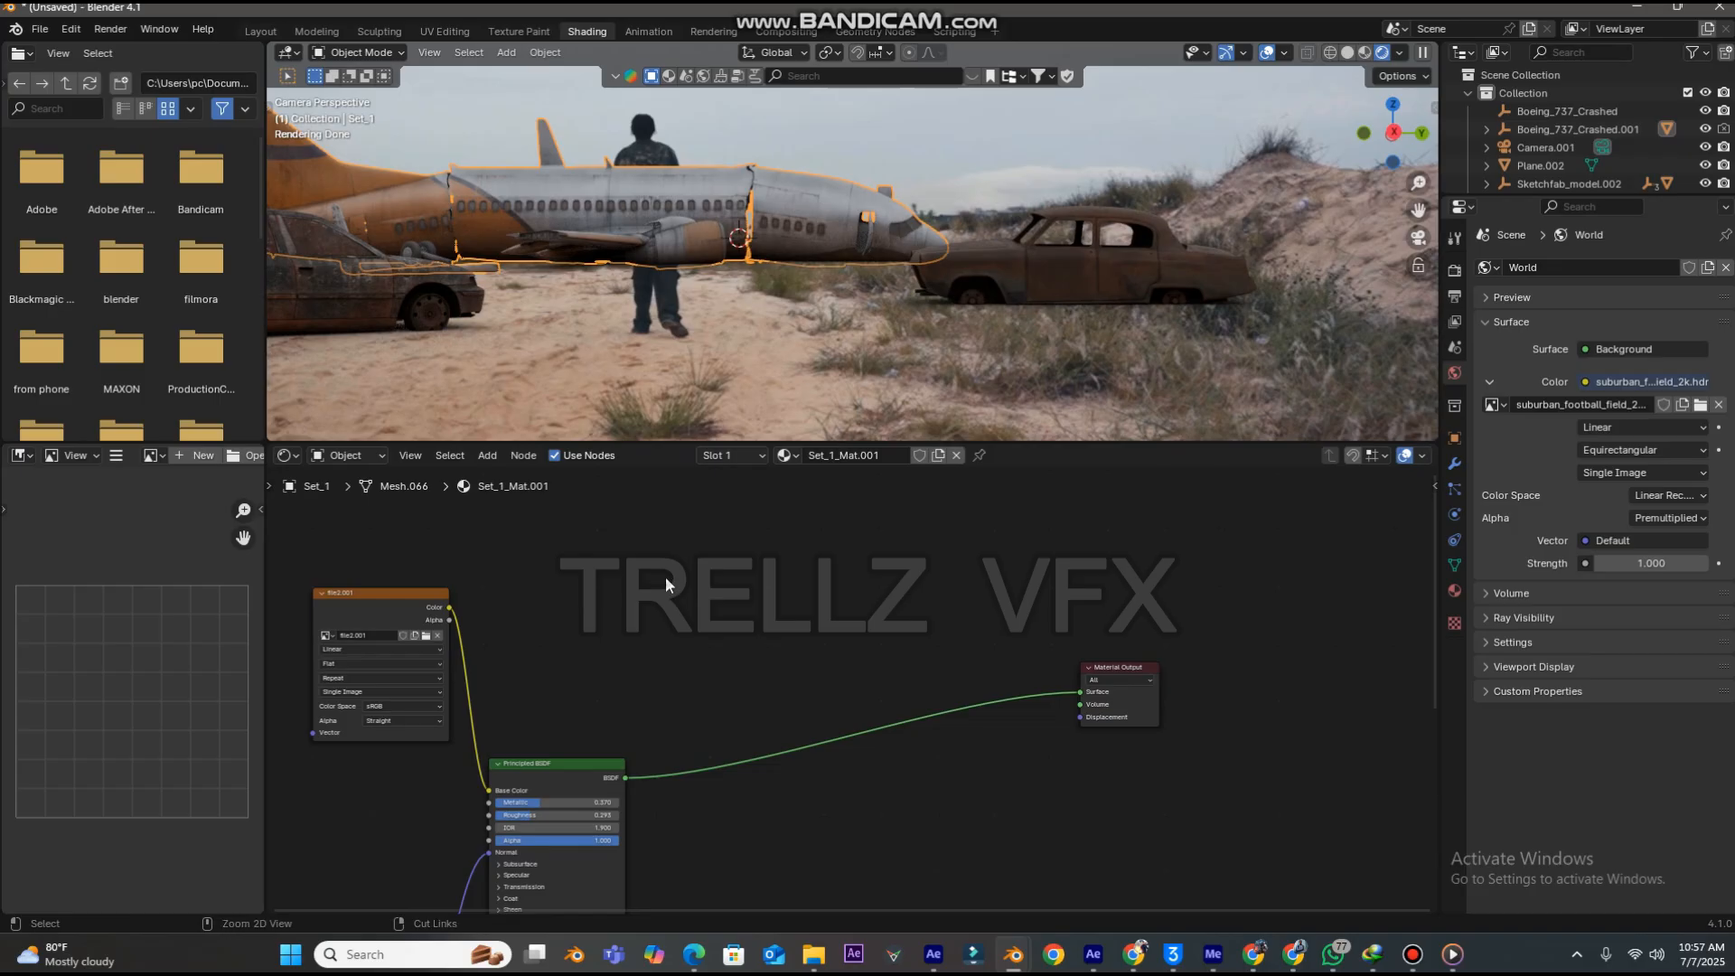
key("ctrl+v")
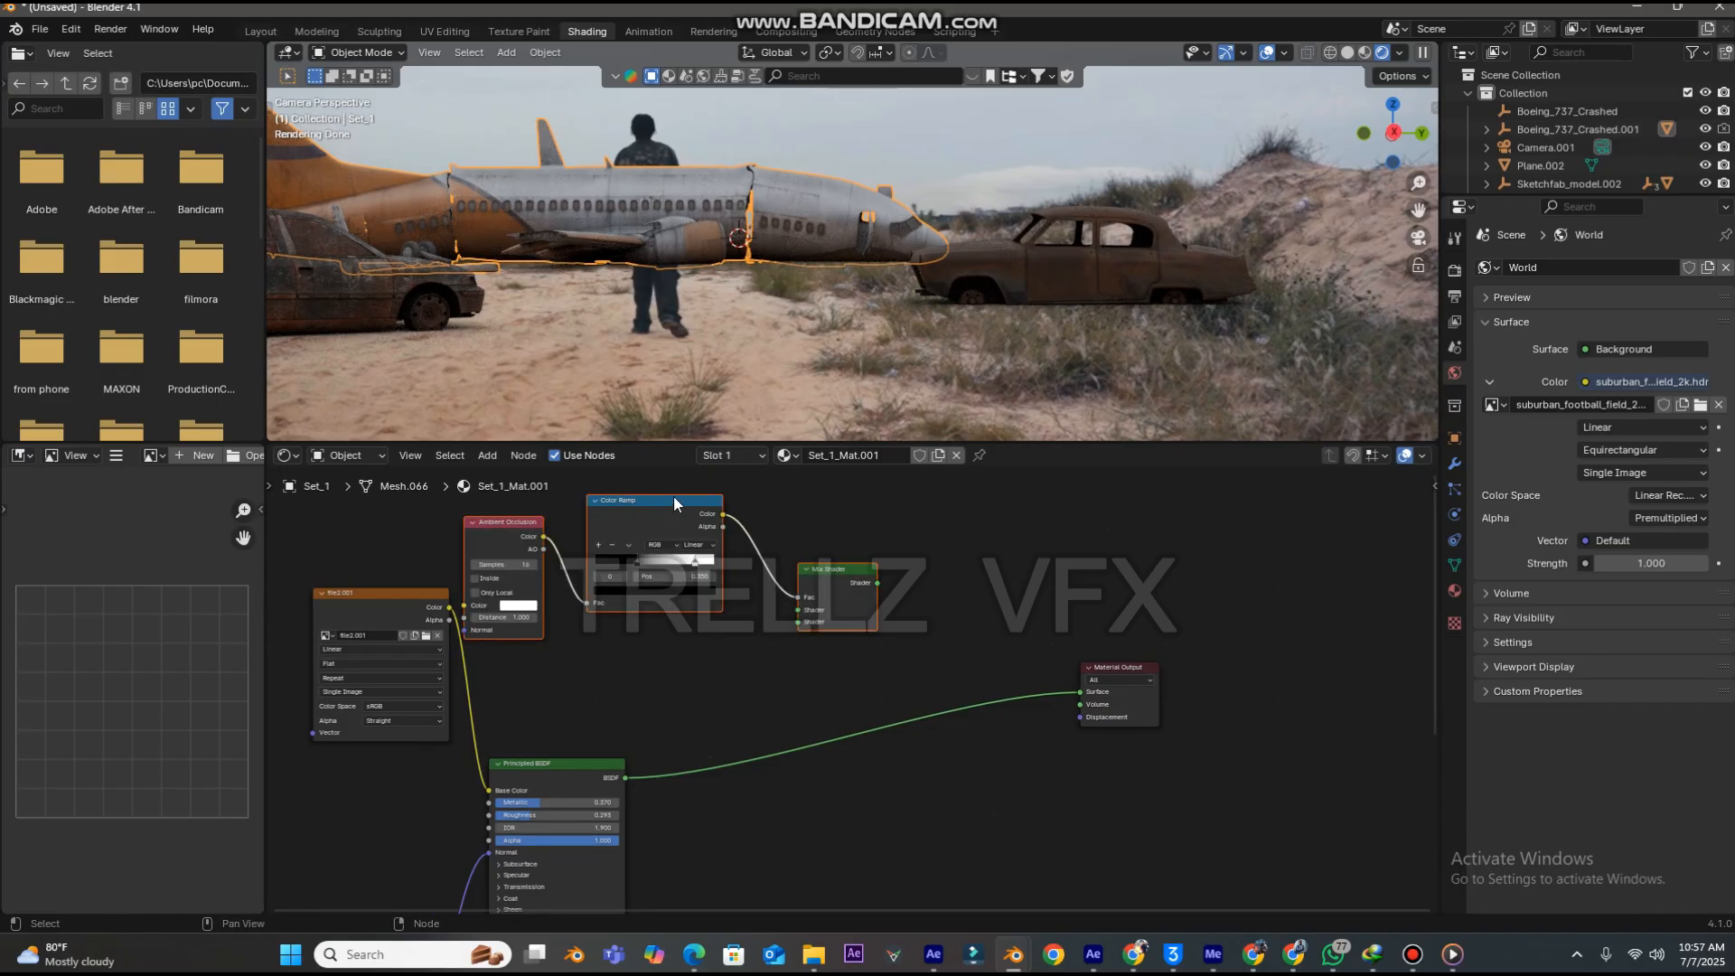
key("g")
left_click(844, 567)
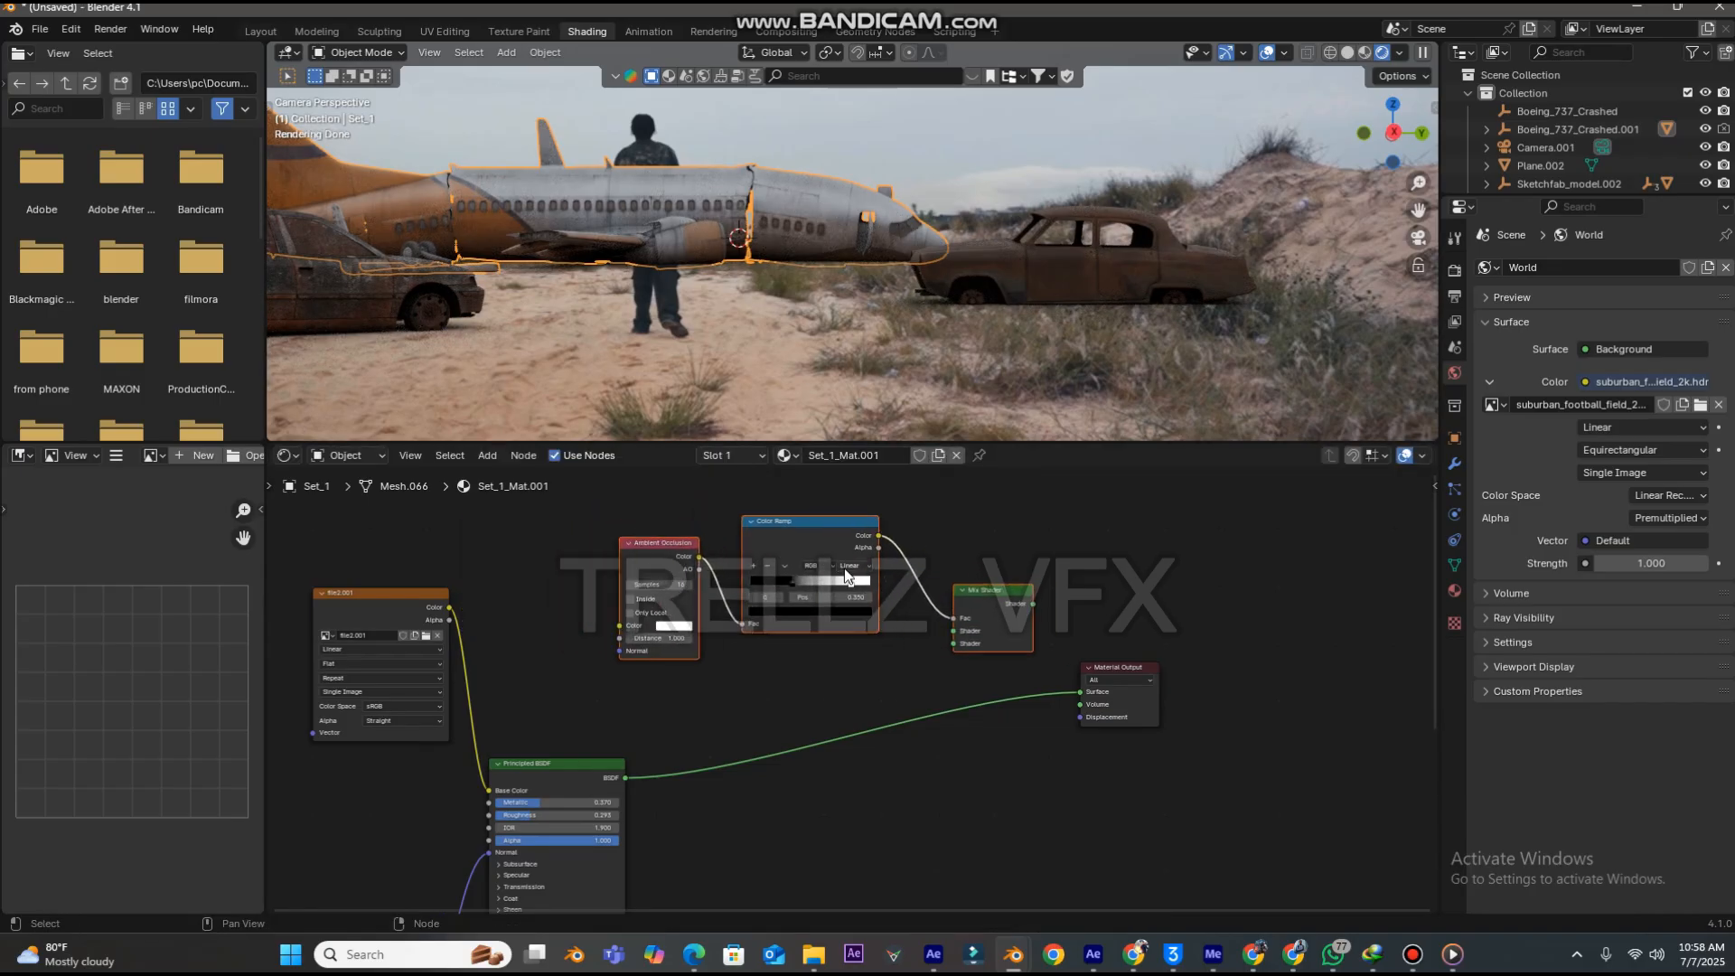
left_click_drag(1081, 692, 953, 644)
left_click_drag(1034, 603, 1081, 692)
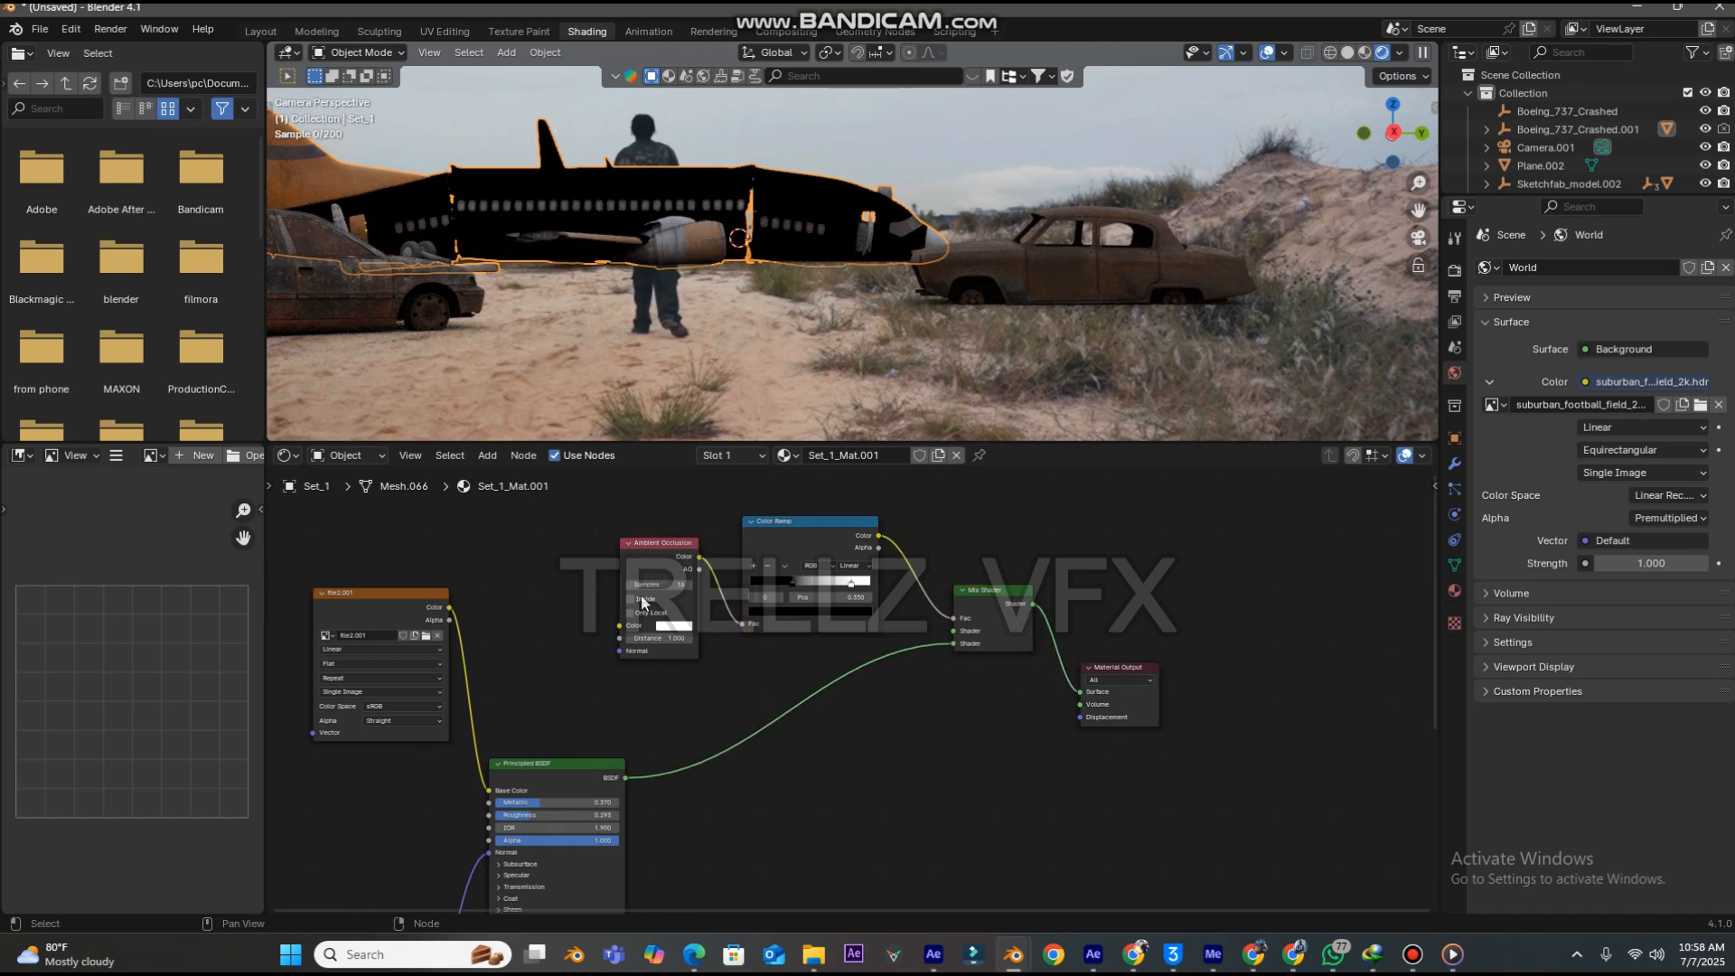
- Paste the same ambient occlusion node group into the rusty Samand car's material and route its Principled BSDF through the Mix Shader to the output
left_click(325, 294)
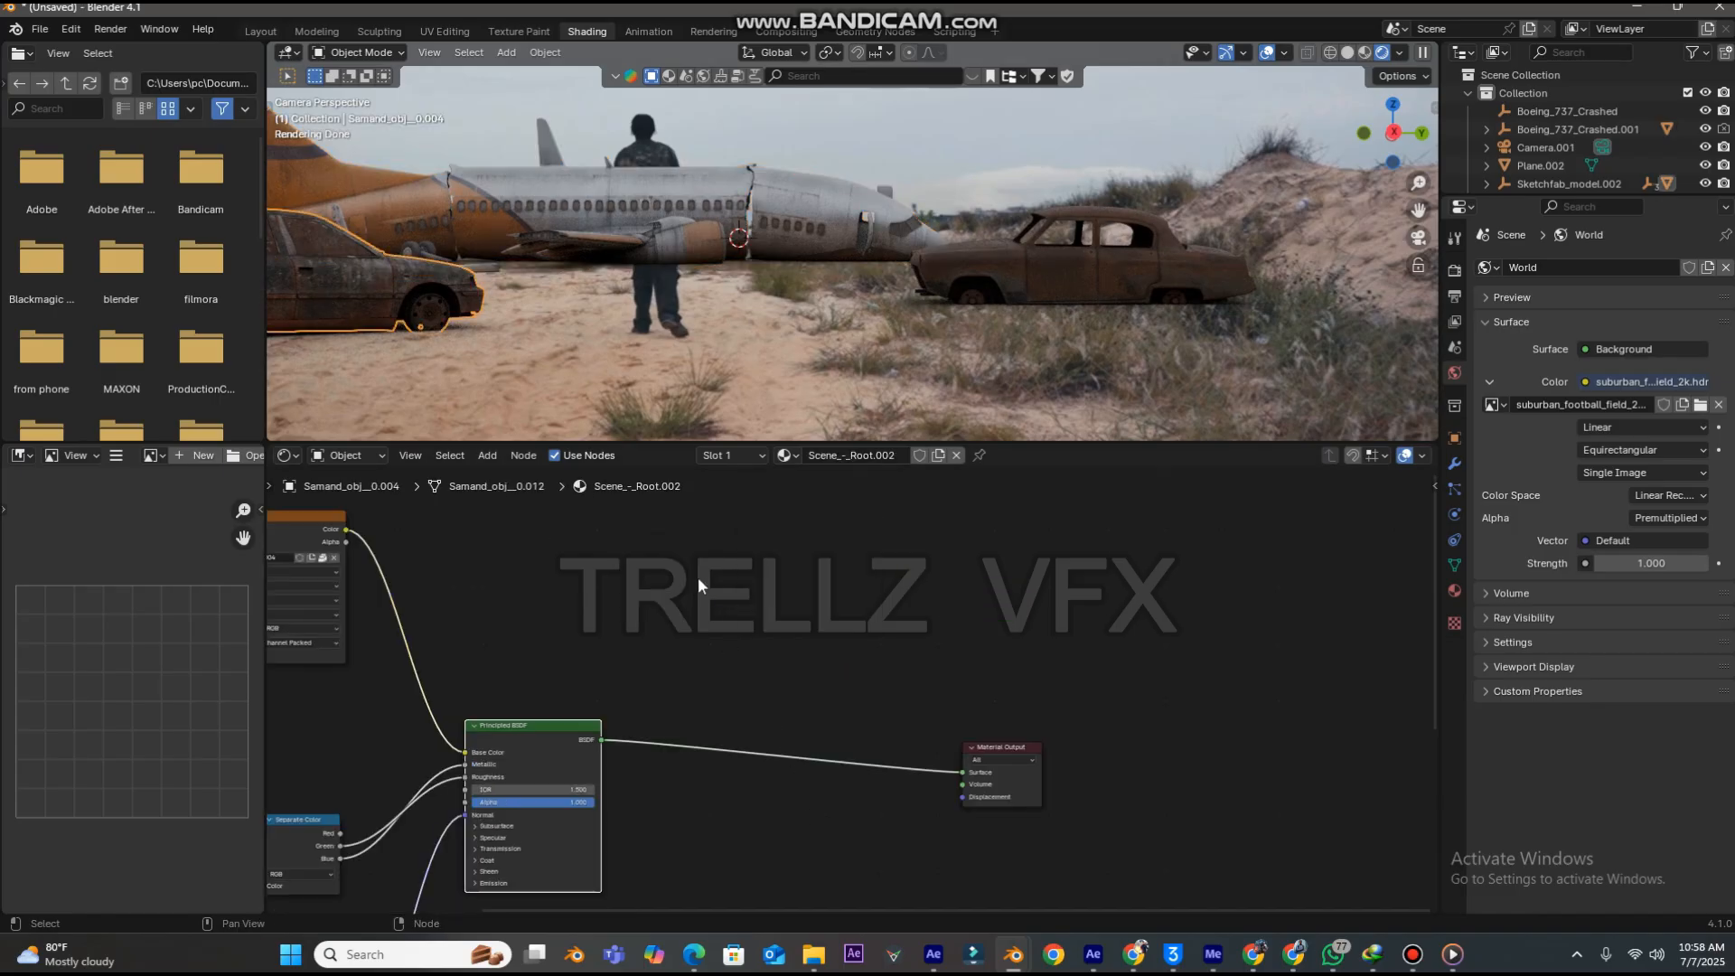
key("ctrl+v")
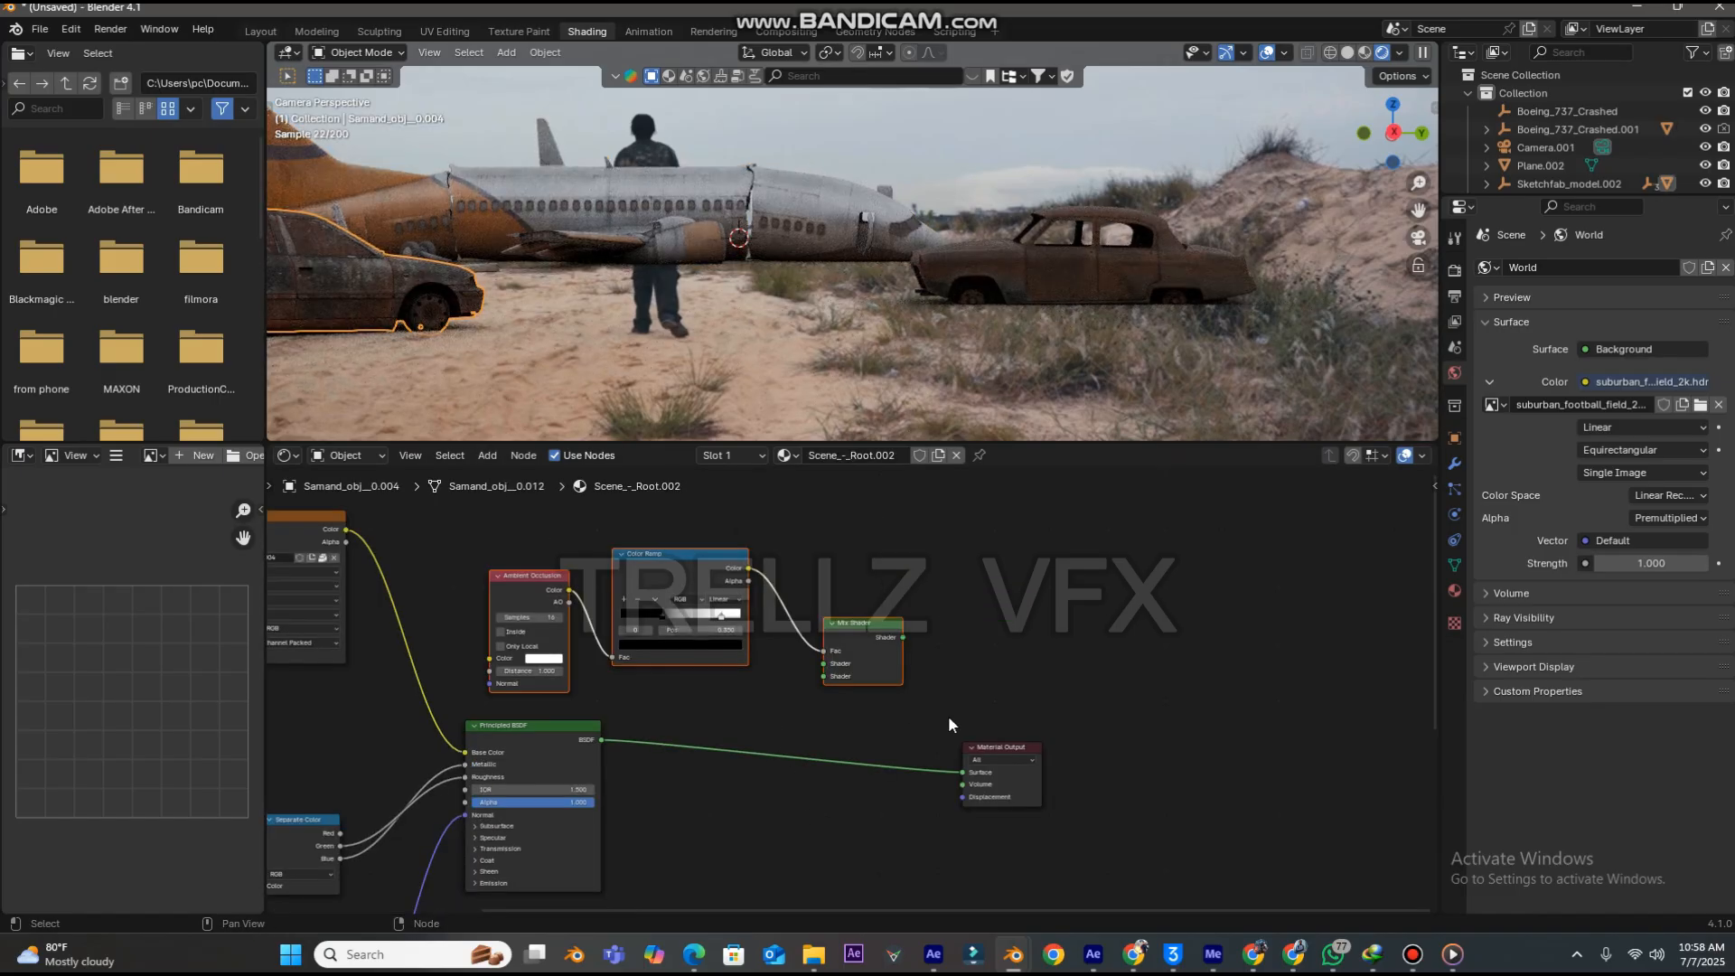
left_click_drag(963, 771, 822, 676)
left_click(902, 638)
mouse_move(902, 638)
left_mouse_down()
mouse_move(937, 761)
mouse_move(963, 772)
left_mouse_up()
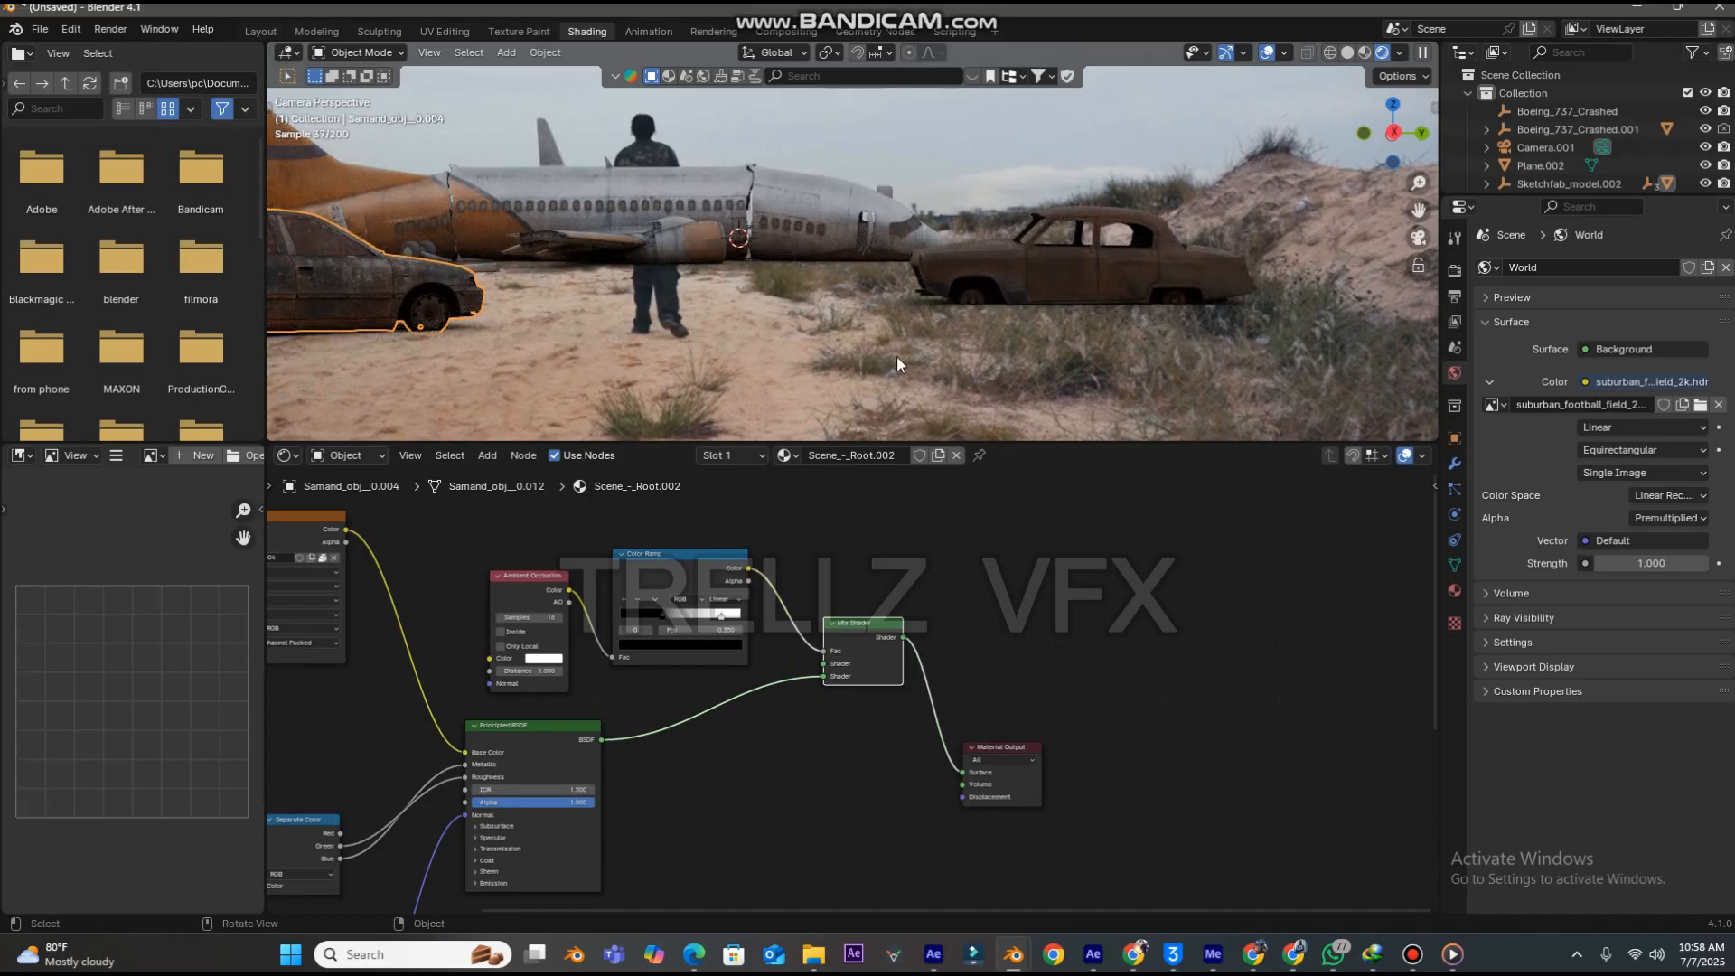
- Open the scene's render settings and examine the denoising options and the composited vehicles up close in the rendered view
scroll(1093, 288, "down", 2)
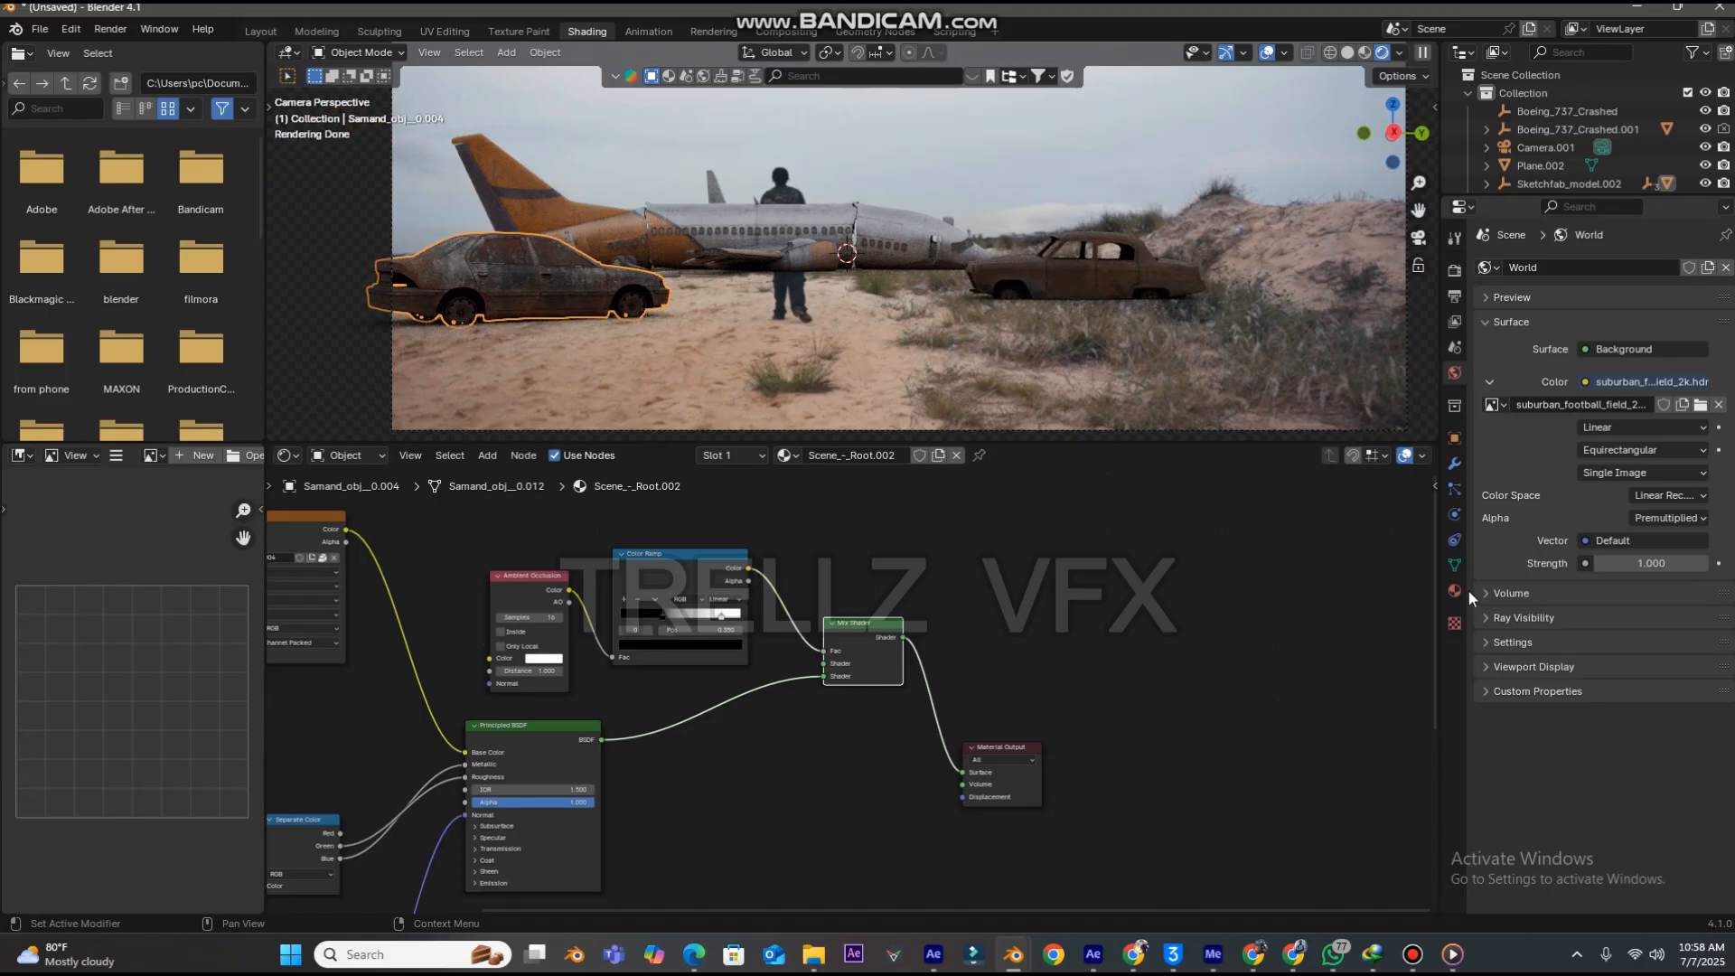
left_click(1455, 271)
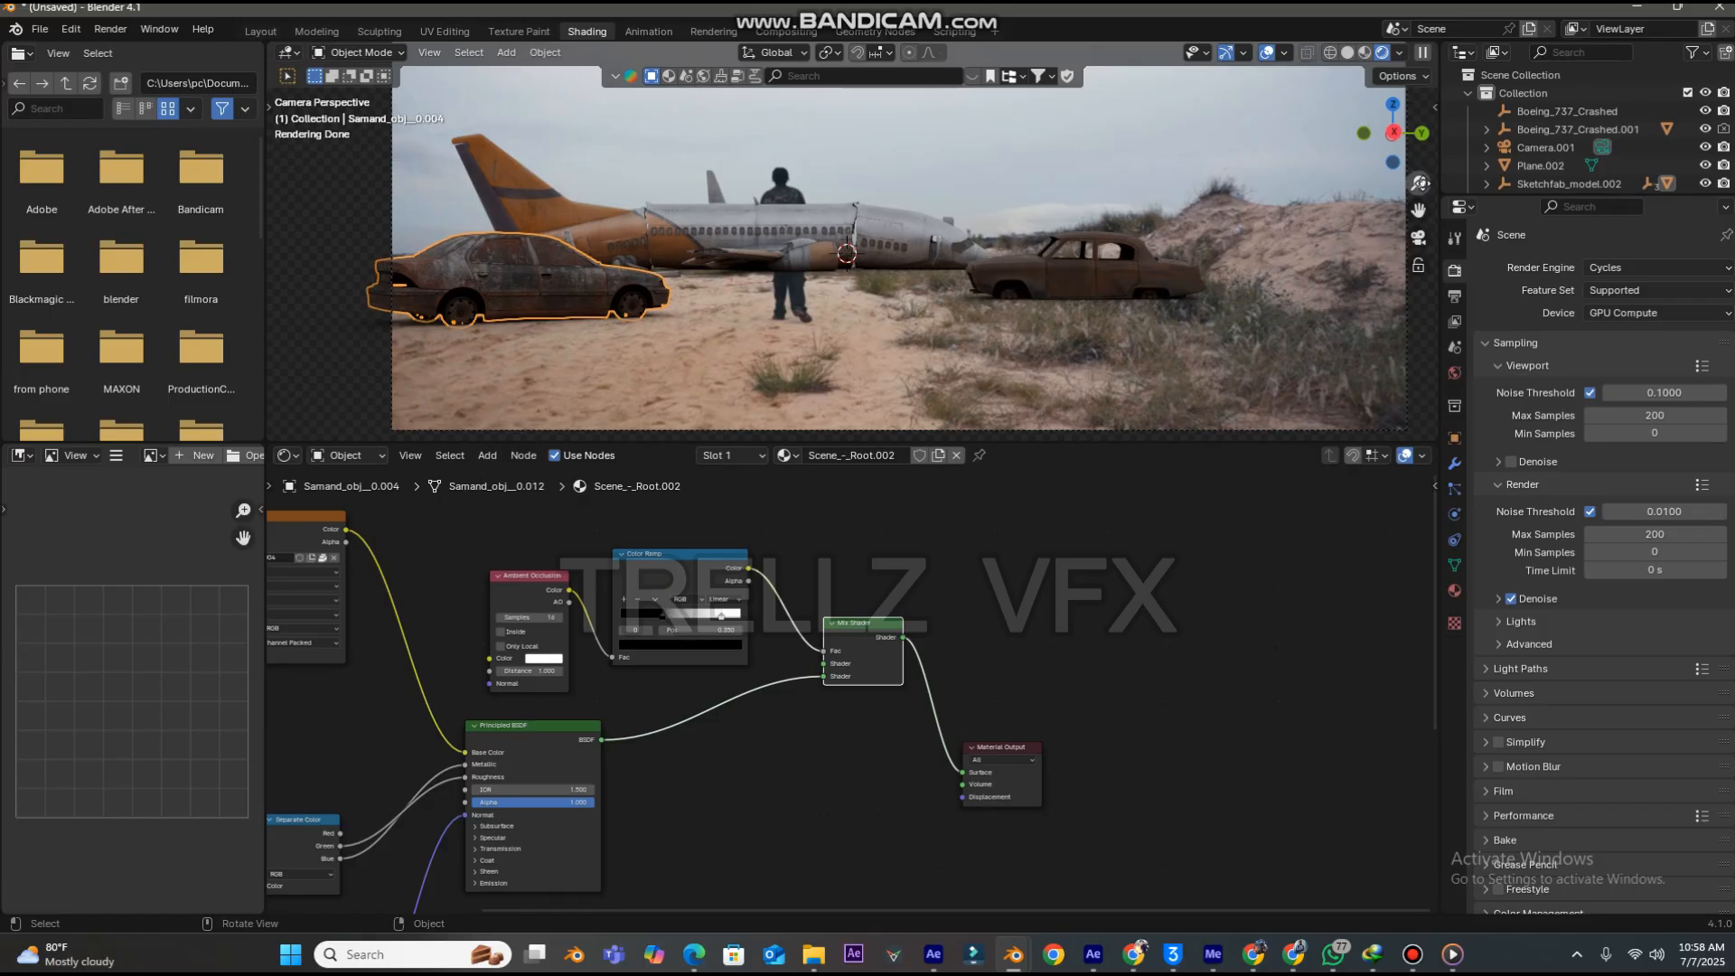
scroll(1060, 305, "up", 5)
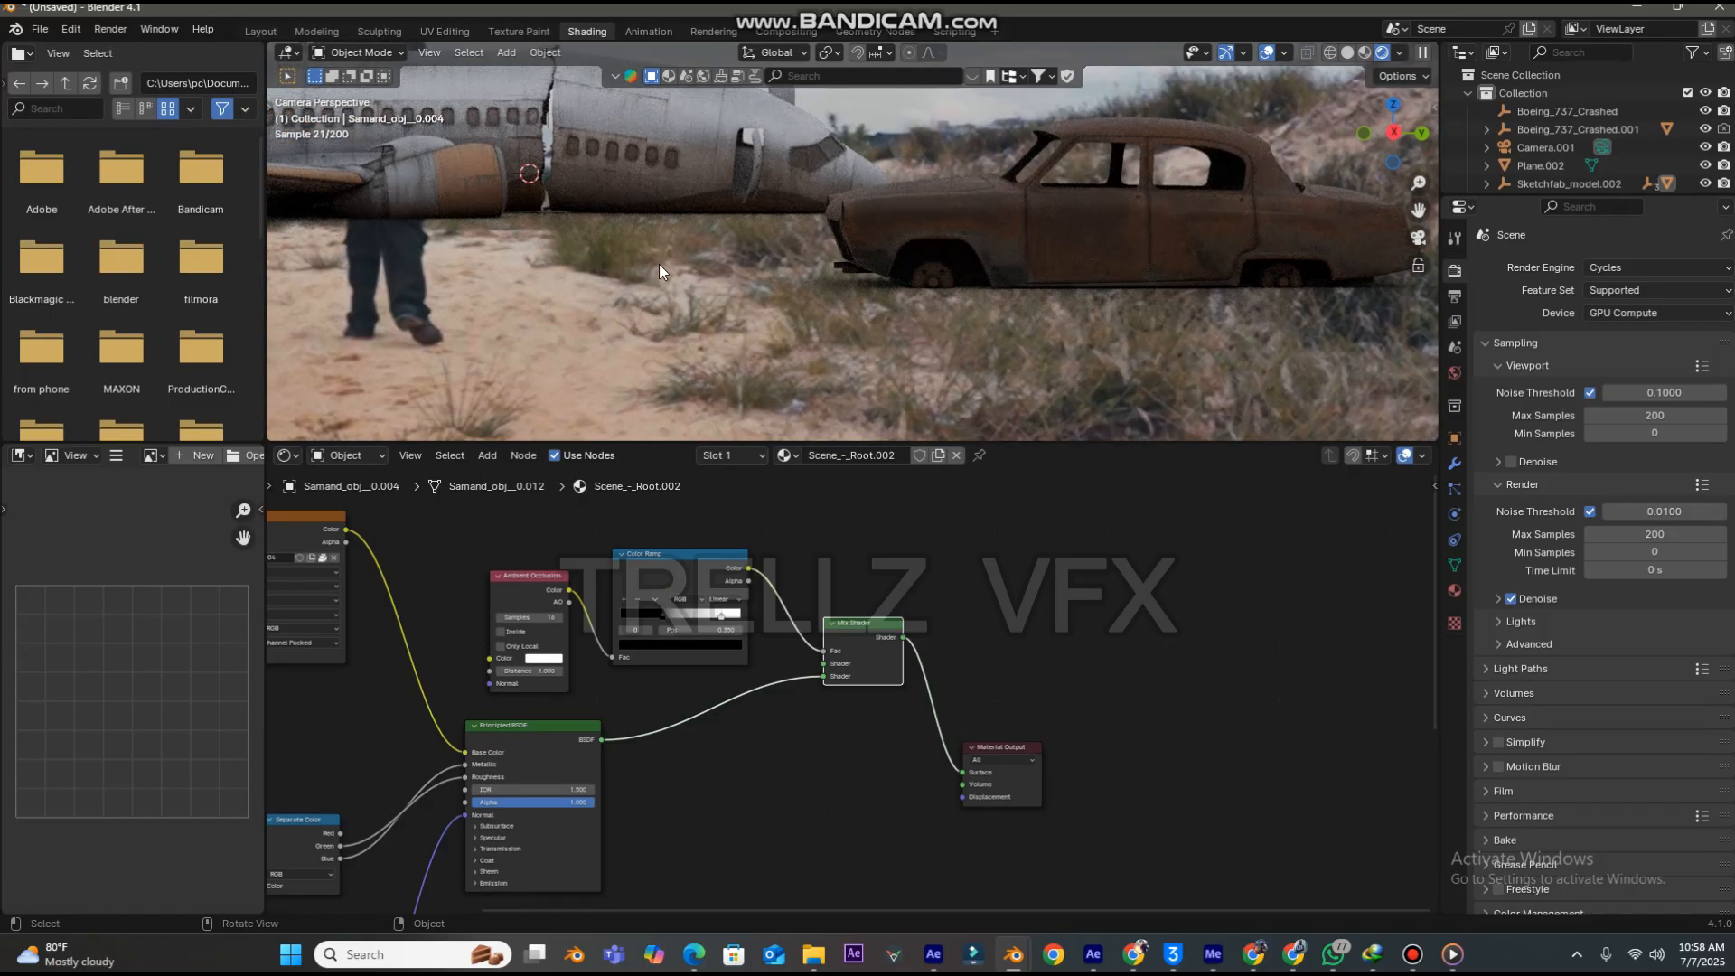
left_click(1512, 601)
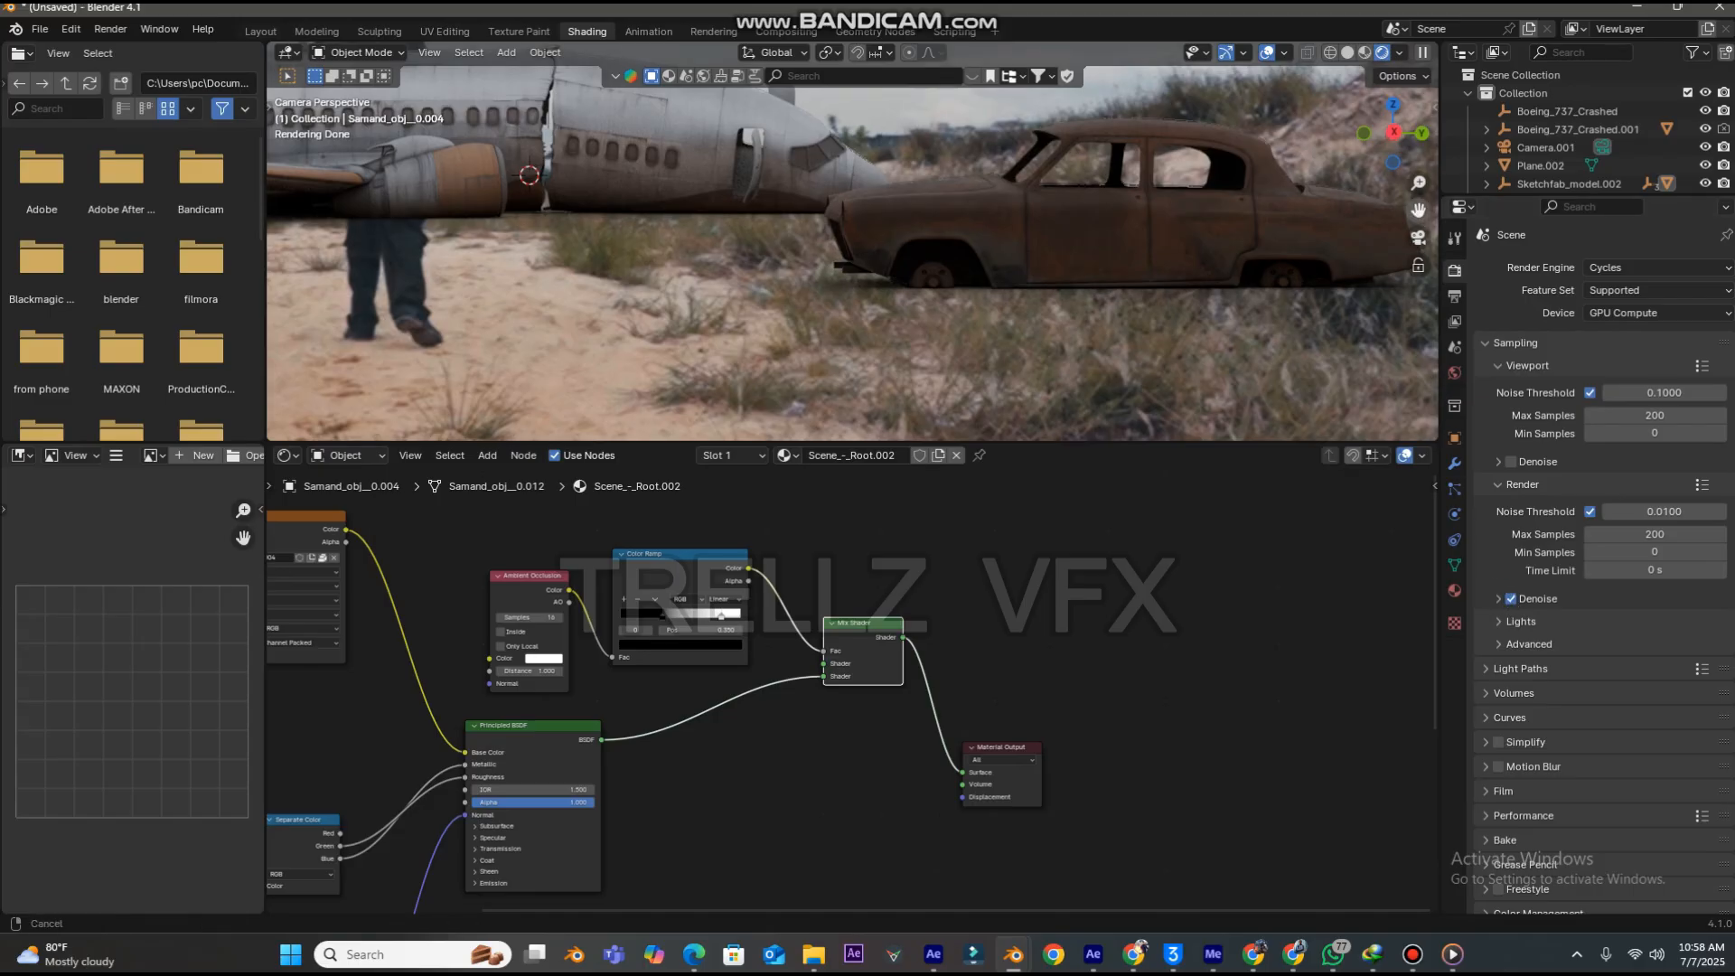
left_click_drag(1418, 210, 1336, 208)
scroll(1120, 239, "down", 5)
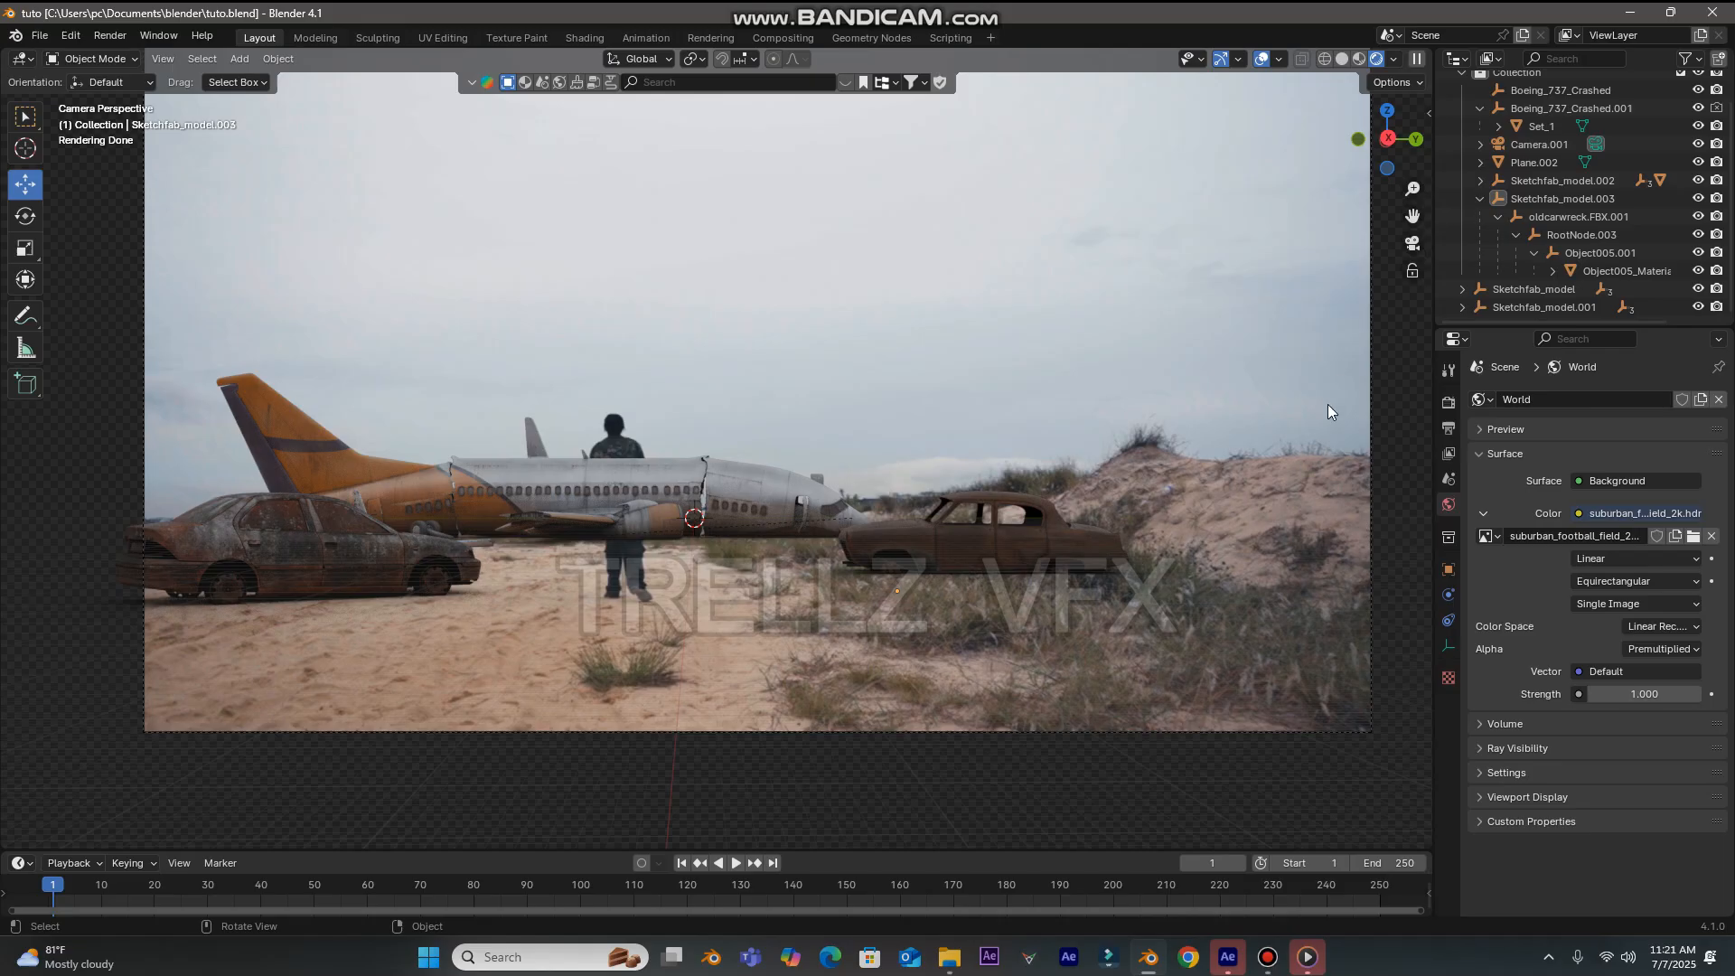
- Select the crashed airplane mesh Set_1 and hide it from the viewport
left_click(658, 497)
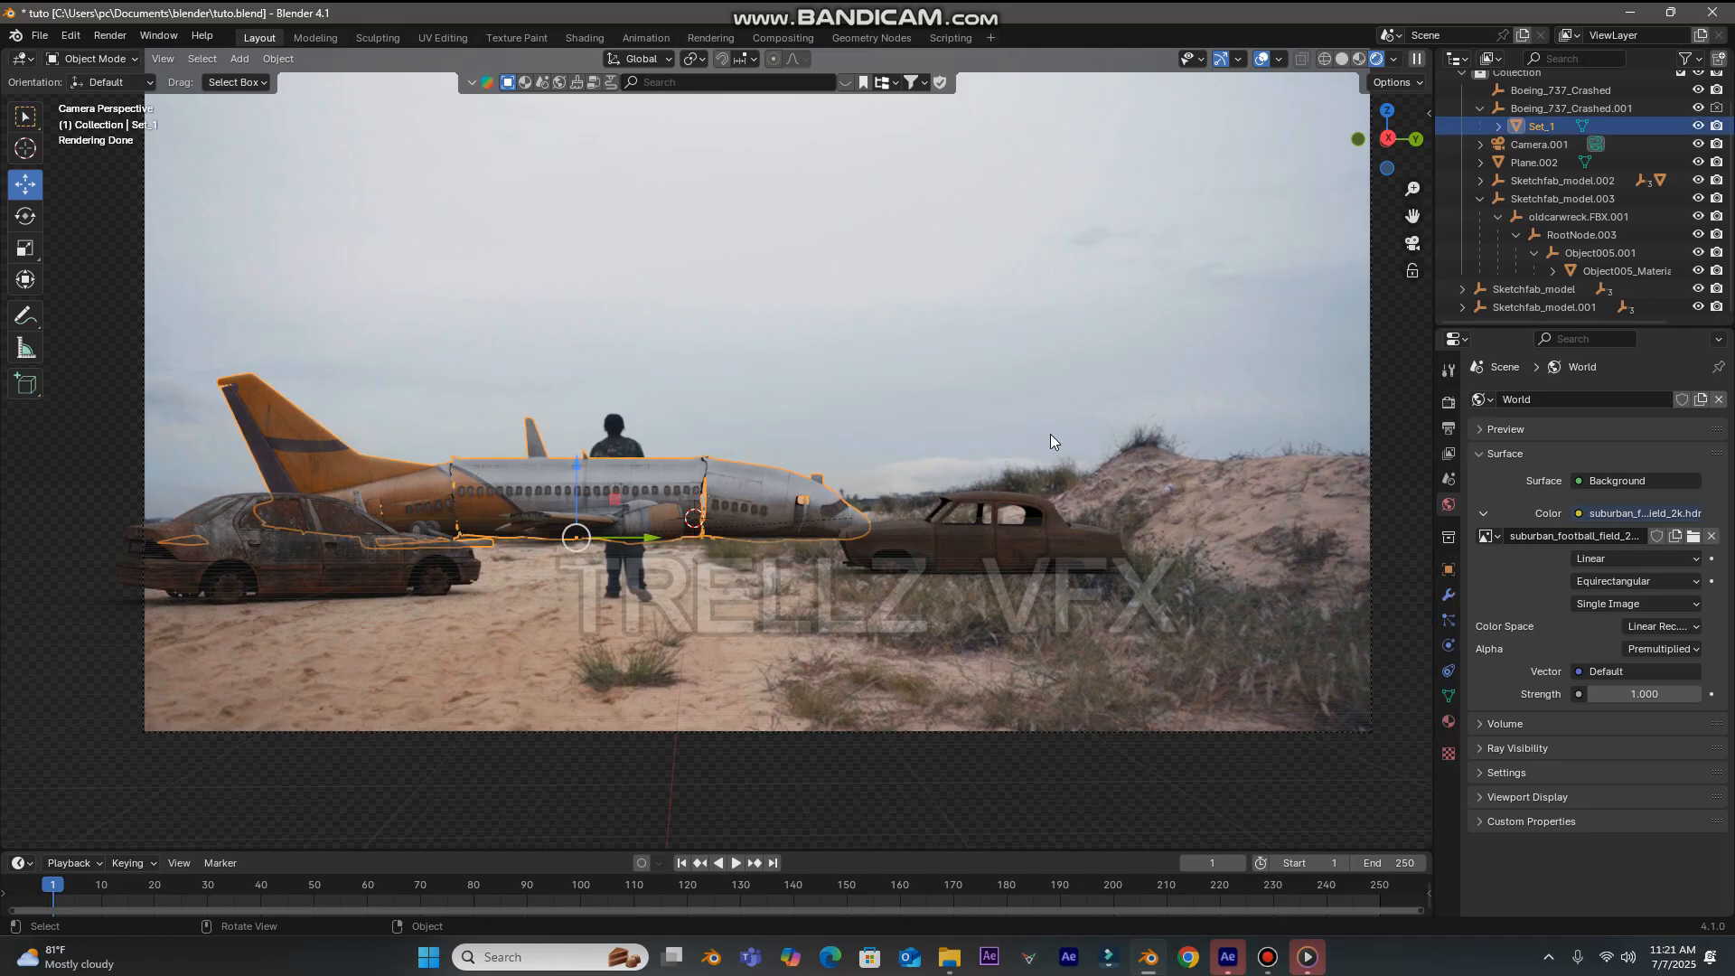
left_click(1698, 126)
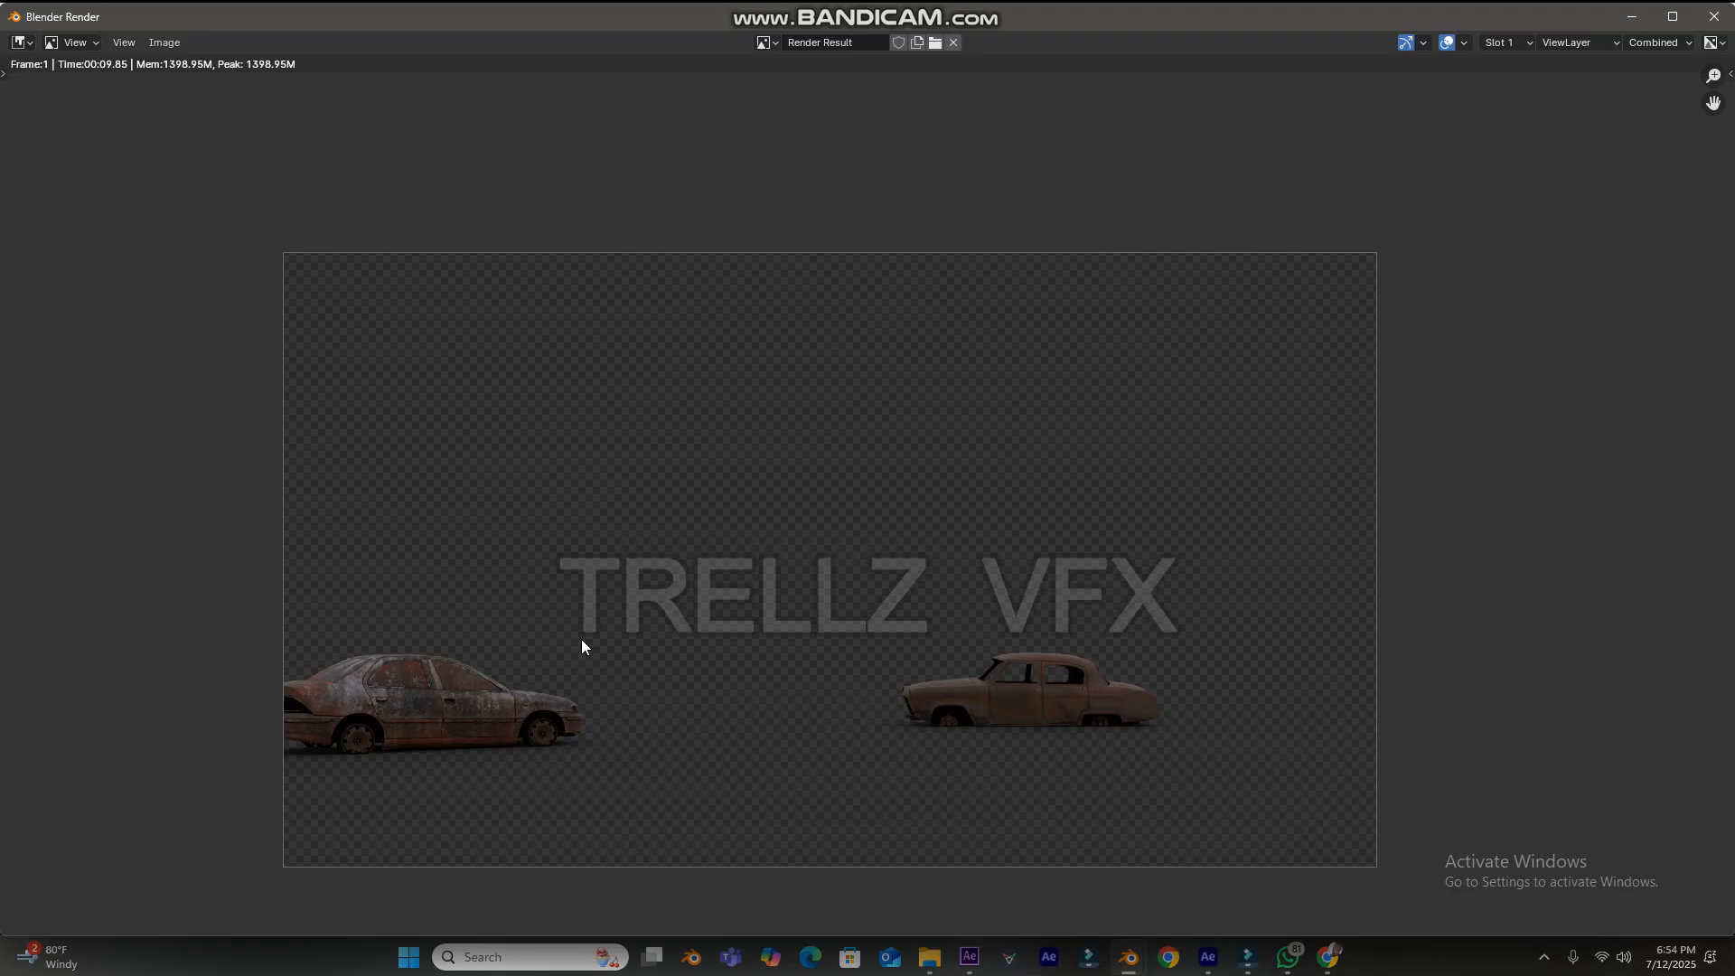
- Save the rendered image of the two cars as a PNG in the Documents folder, with a name starting "car ren"
left_click(165, 44)
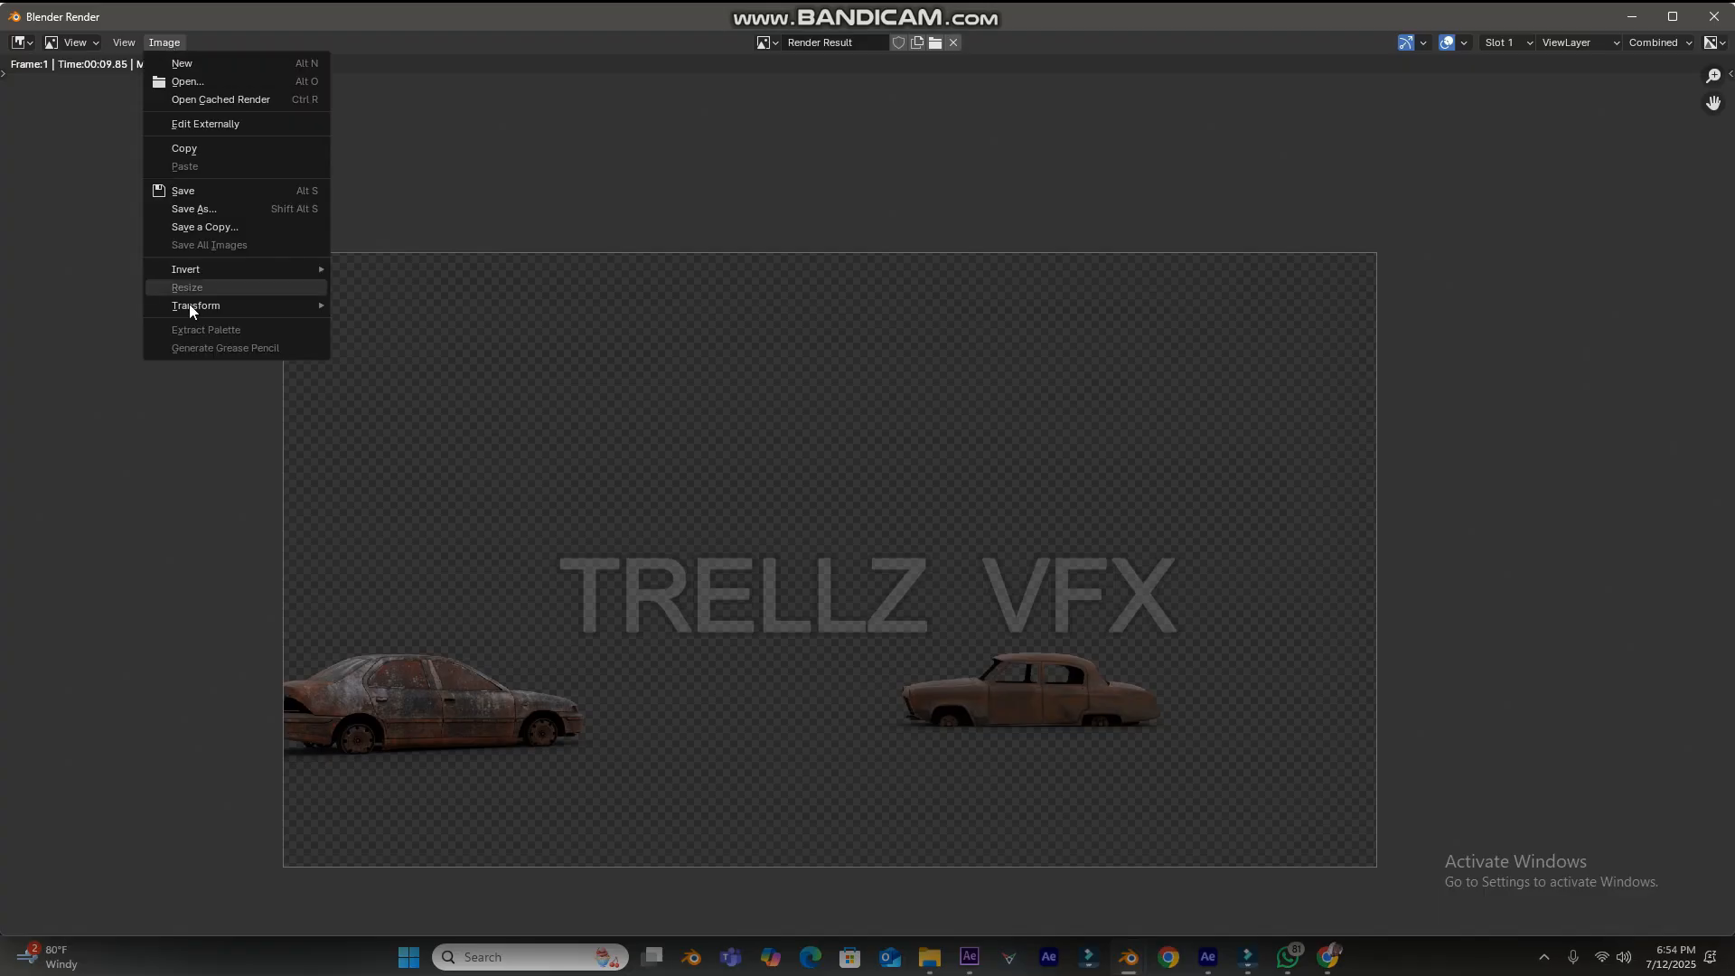
left_click(192, 208)
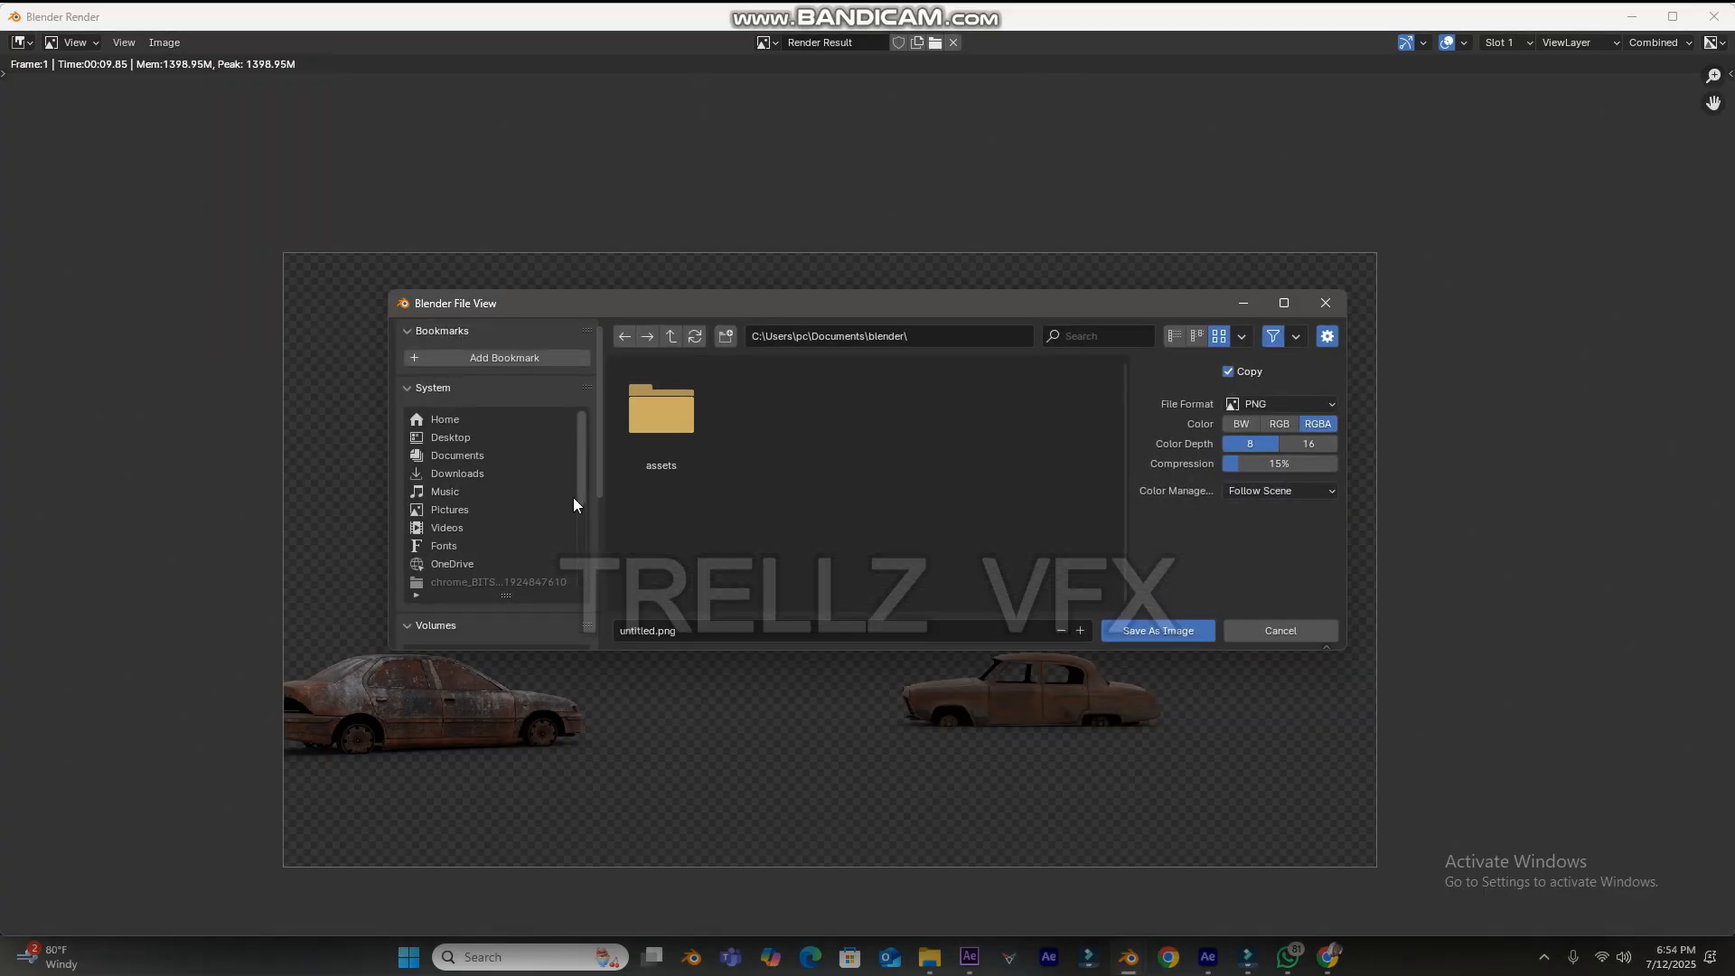
left_click(463, 457)
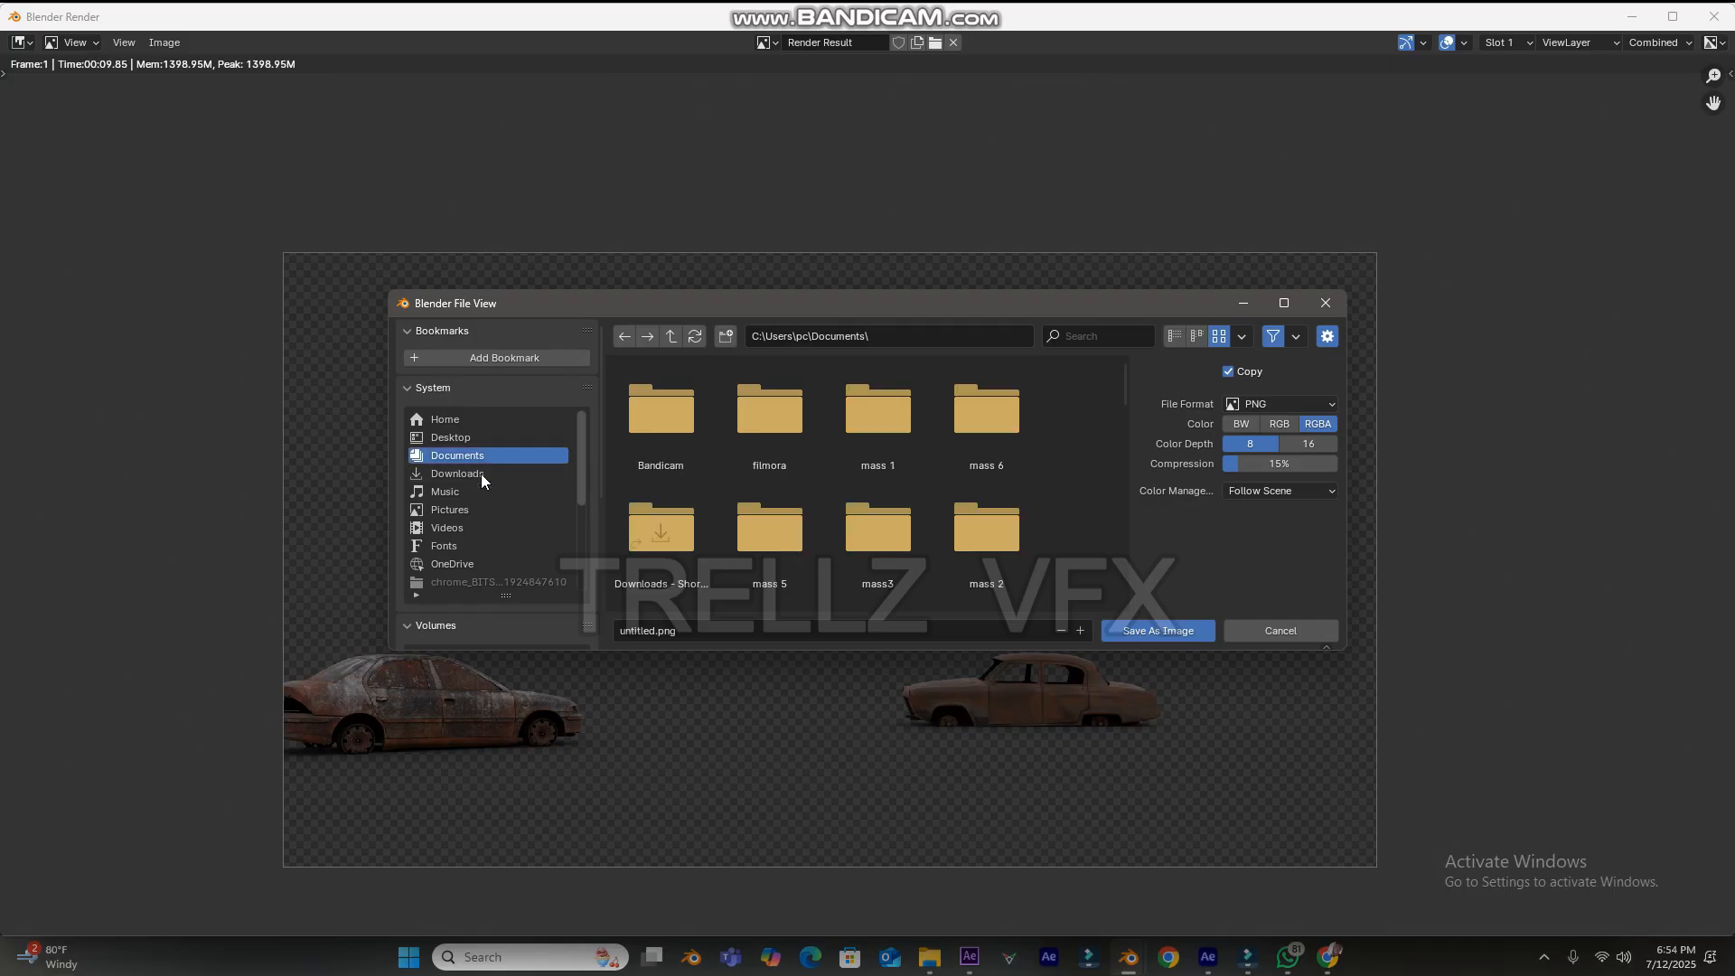
left_click(687, 627)
scroll(686, 625, "down", 5)
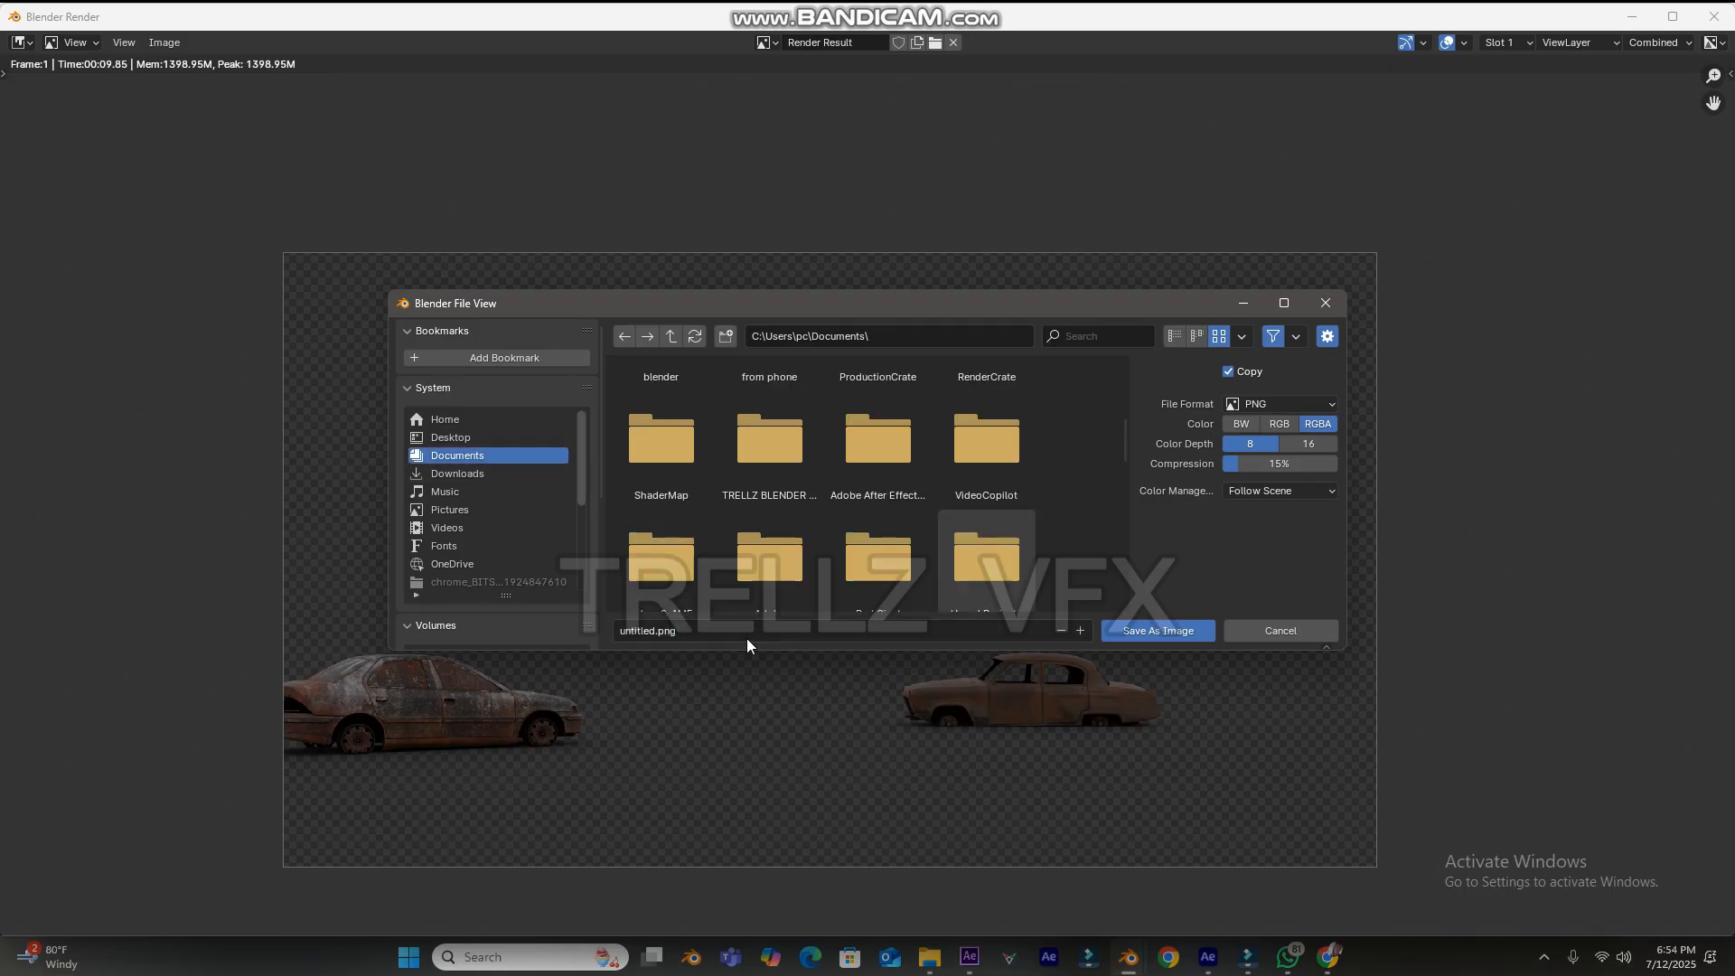
key("ctrl+a")
type("ca")
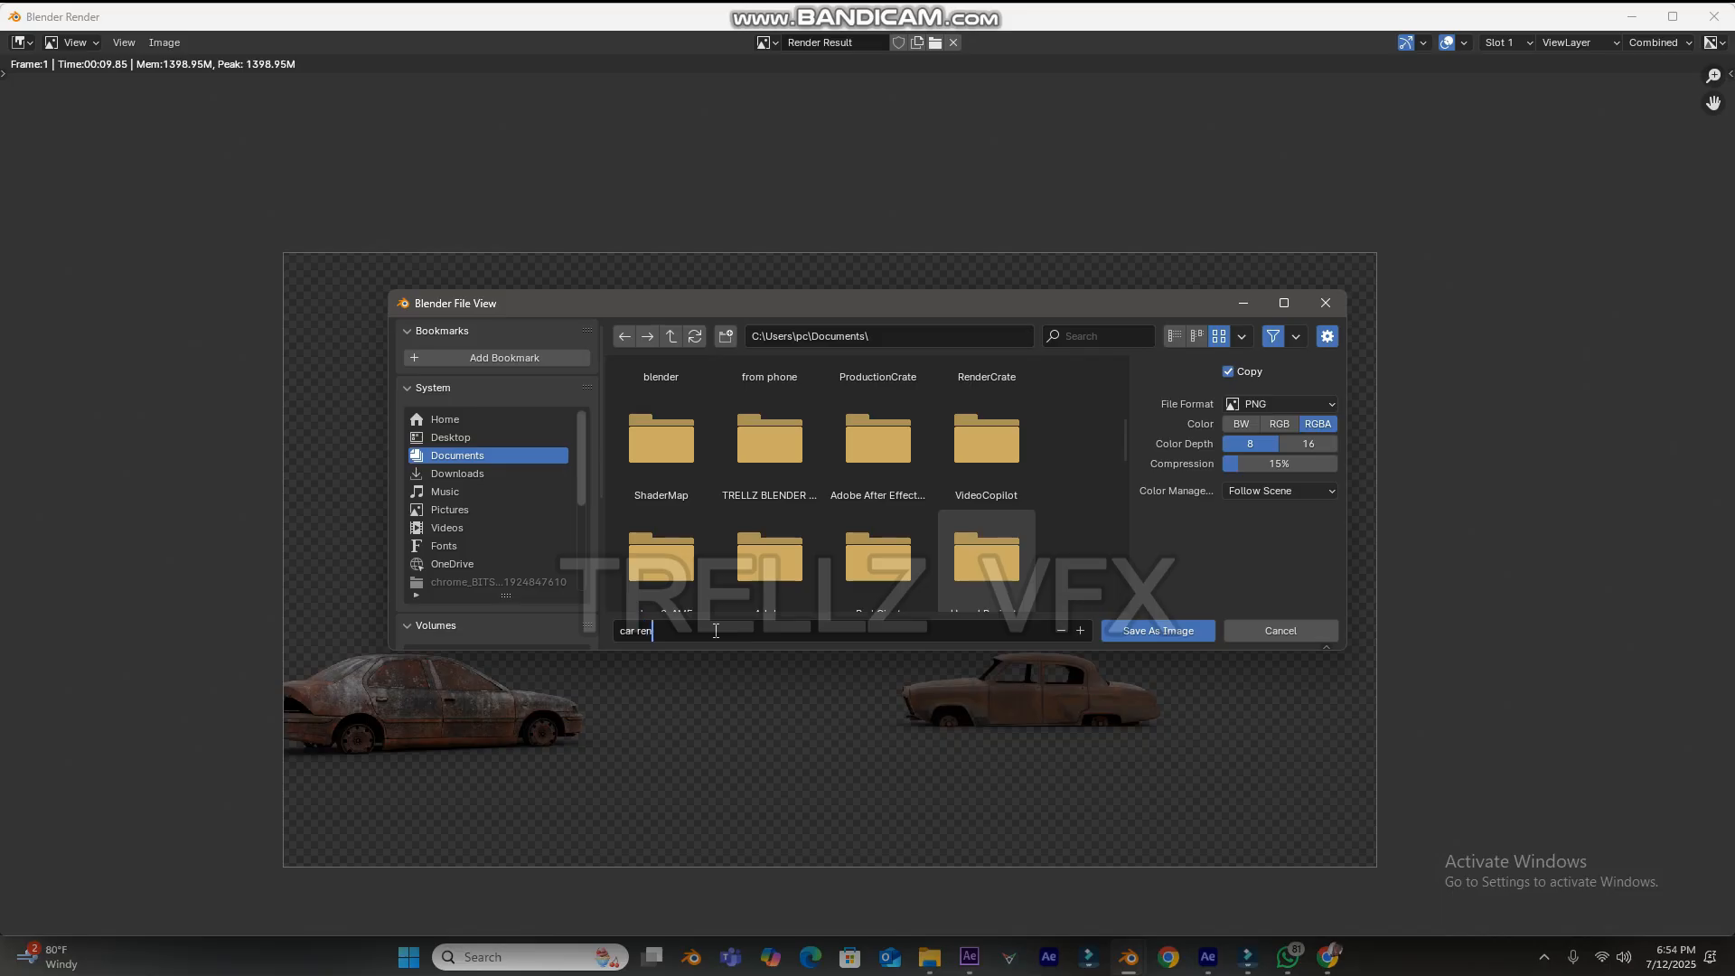
left_click(1173, 620)
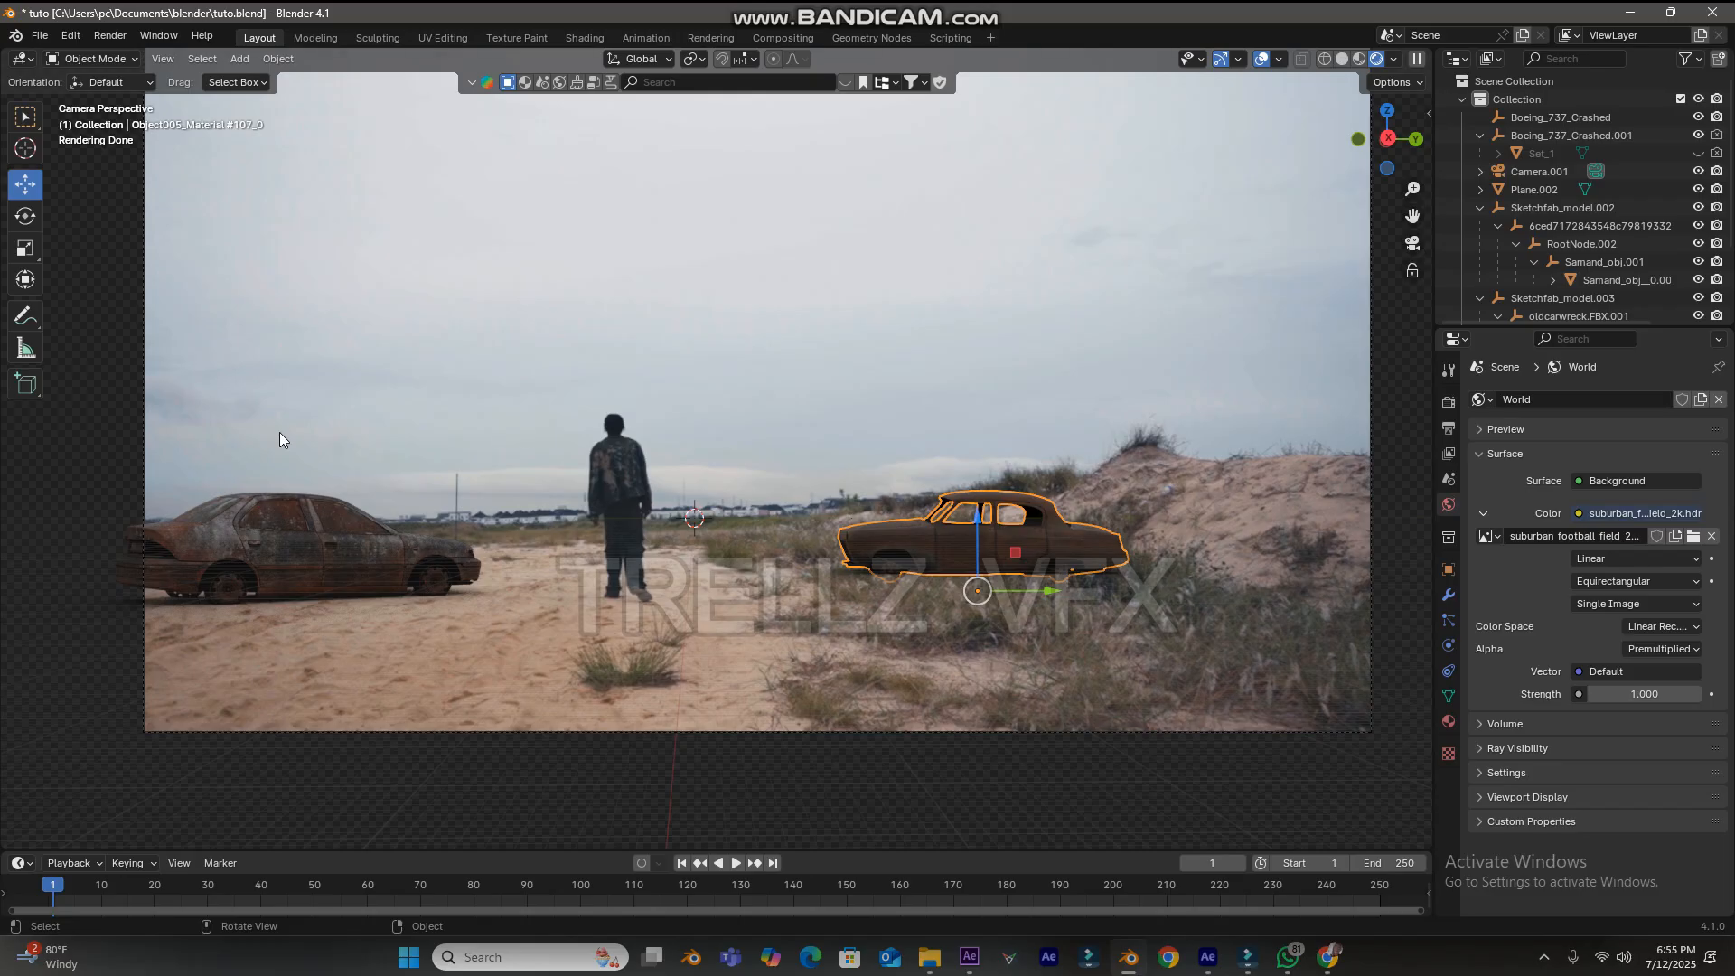
- Hide both wrecked cars, the Samand and the Object005 mesh, from the viewport and disable them in renders
left_click(309, 562)
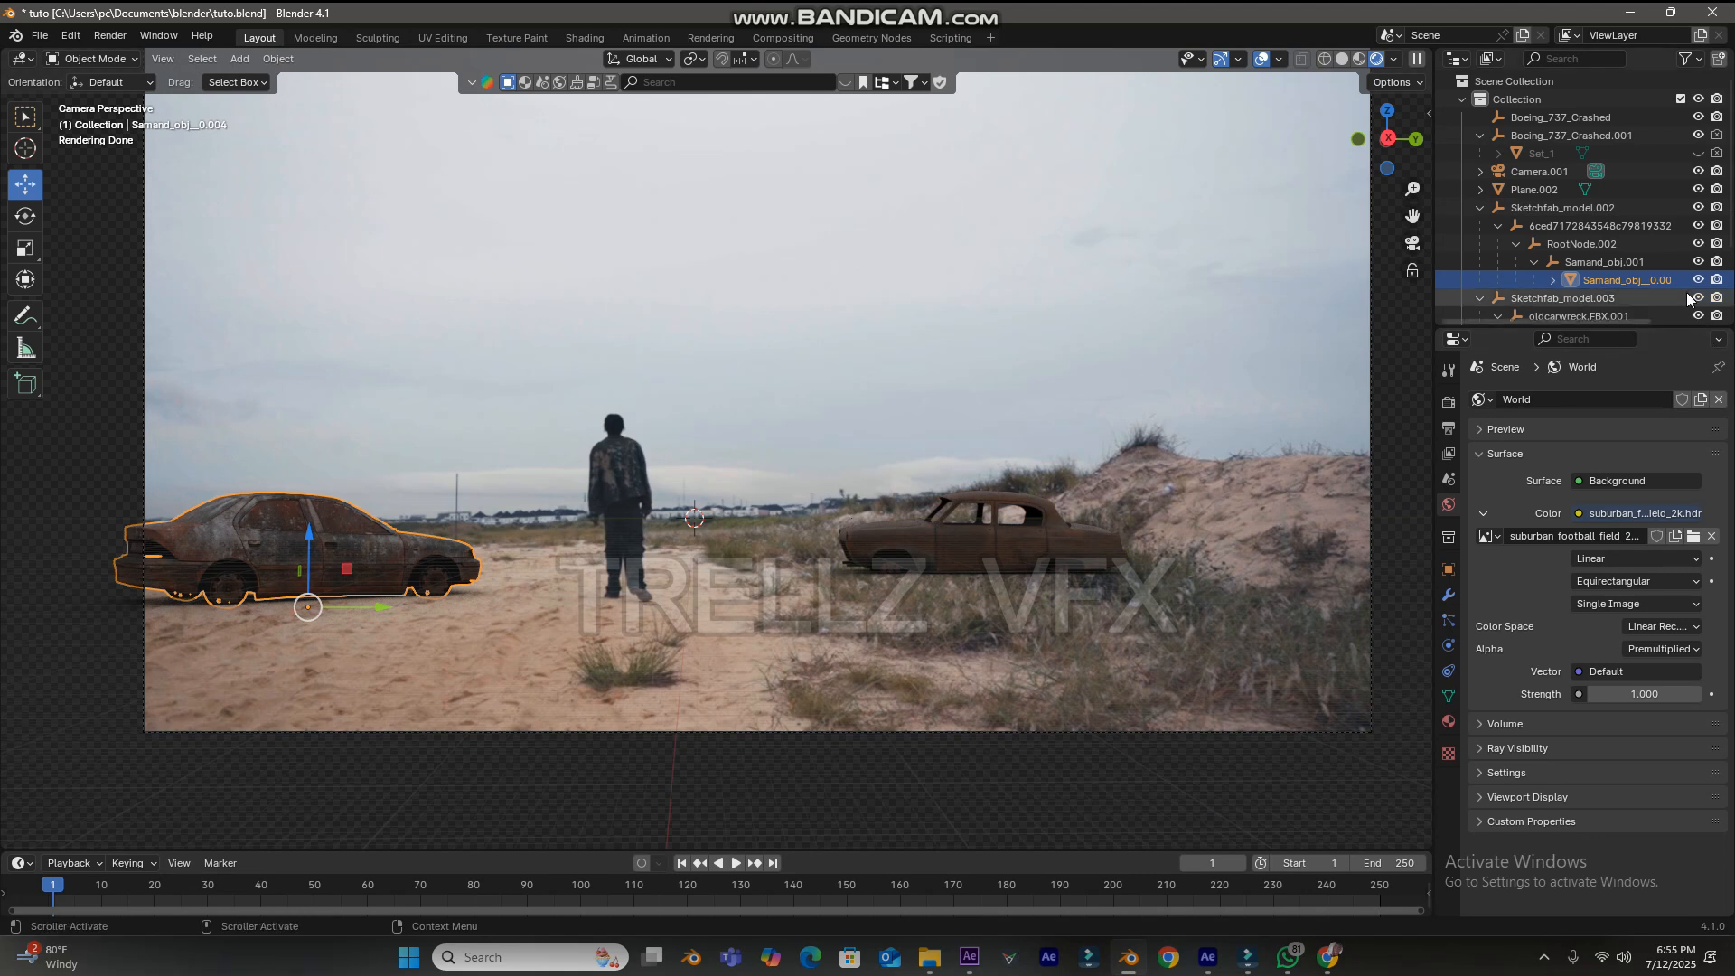
scroll(1688, 299, "down", 3)
left_click(1699, 191)
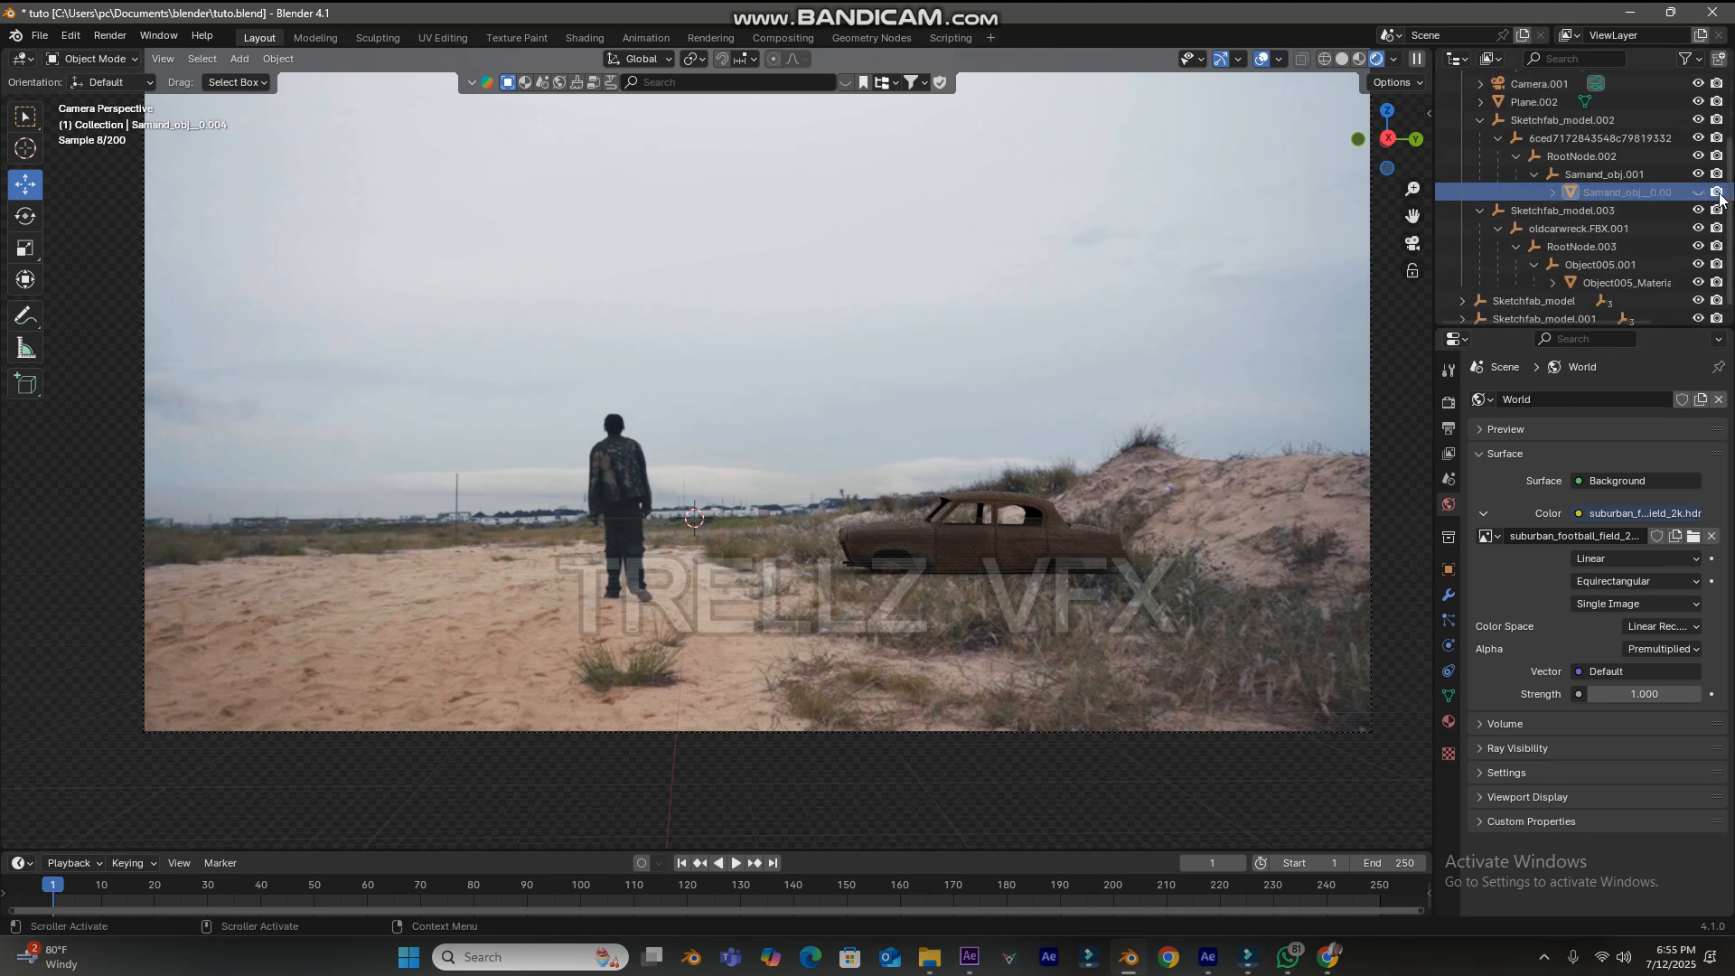
left_click(1717, 192)
left_click(982, 544)
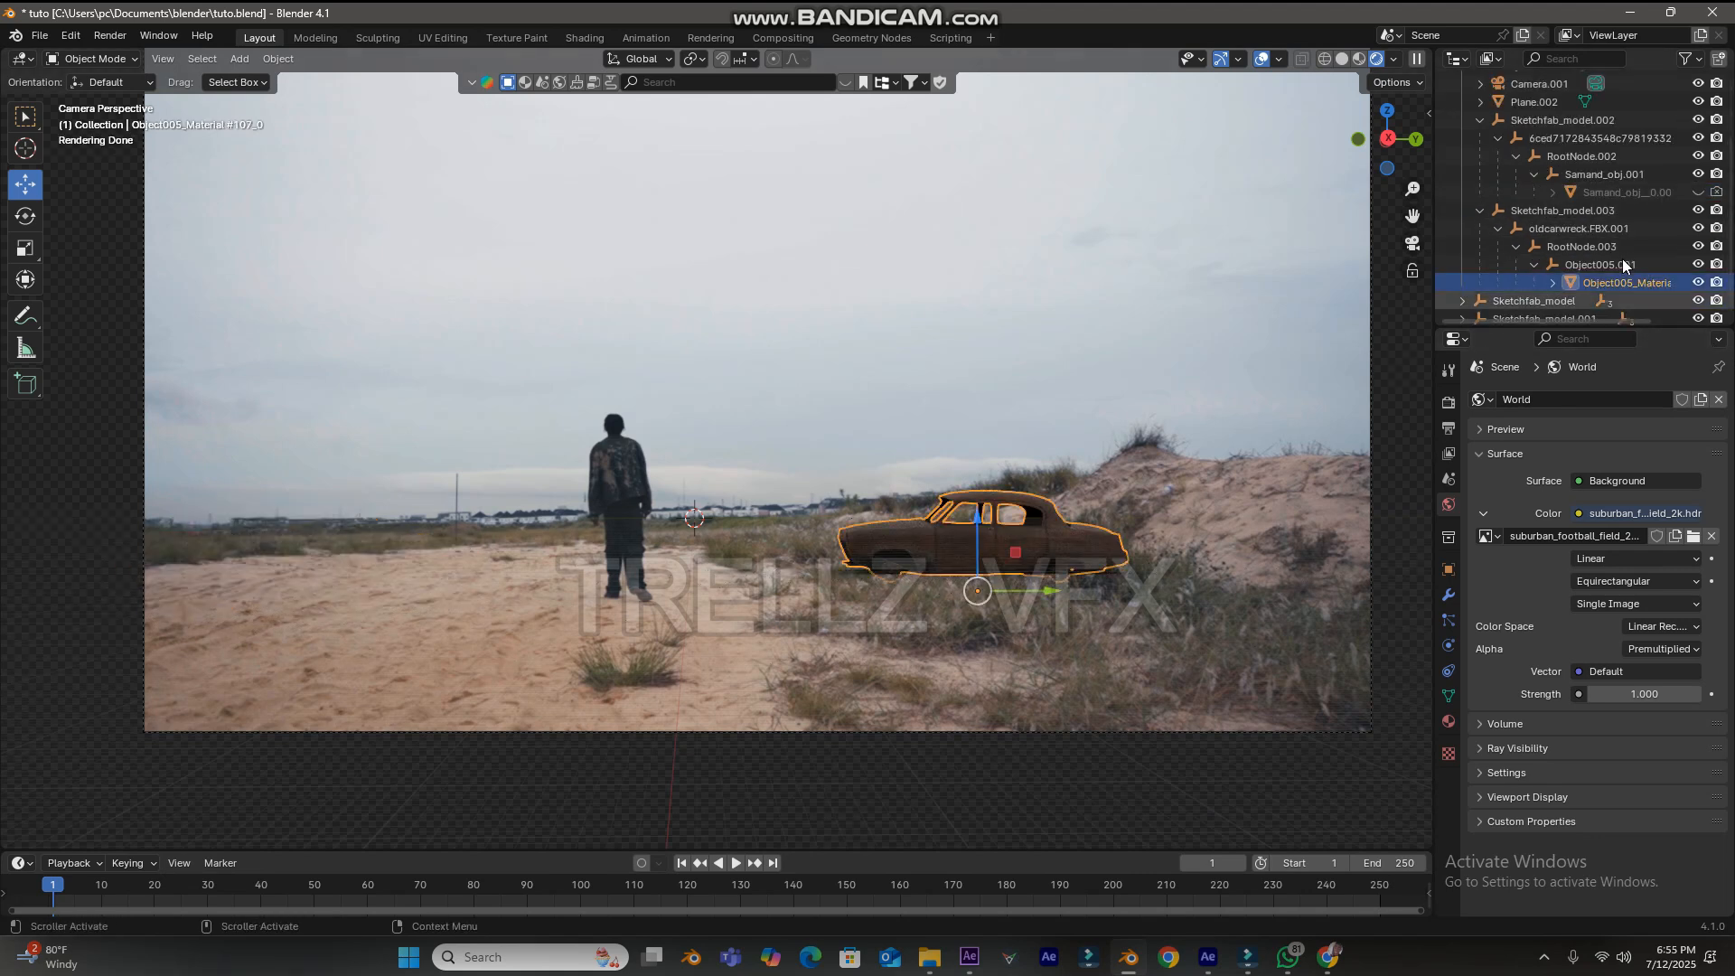
left_click(1698, 283)
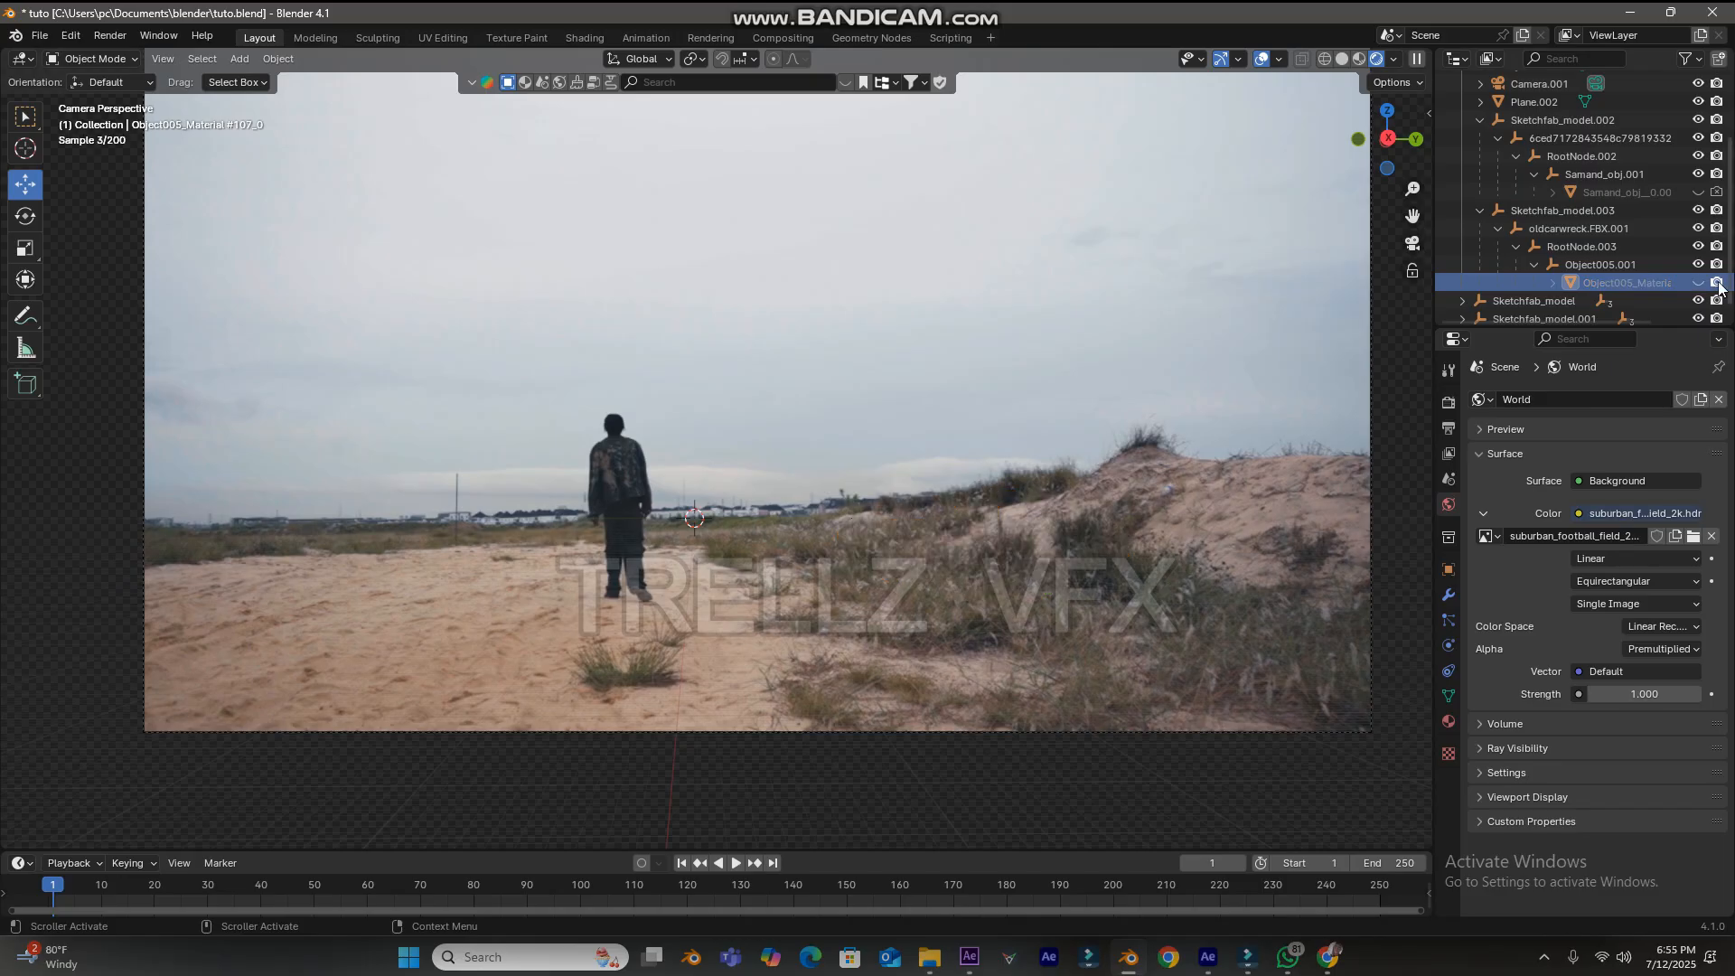
- Show the airplane mesh Set_1 in the viewport again and enable it for rendering
scroll(1640, 236, "up", 4)
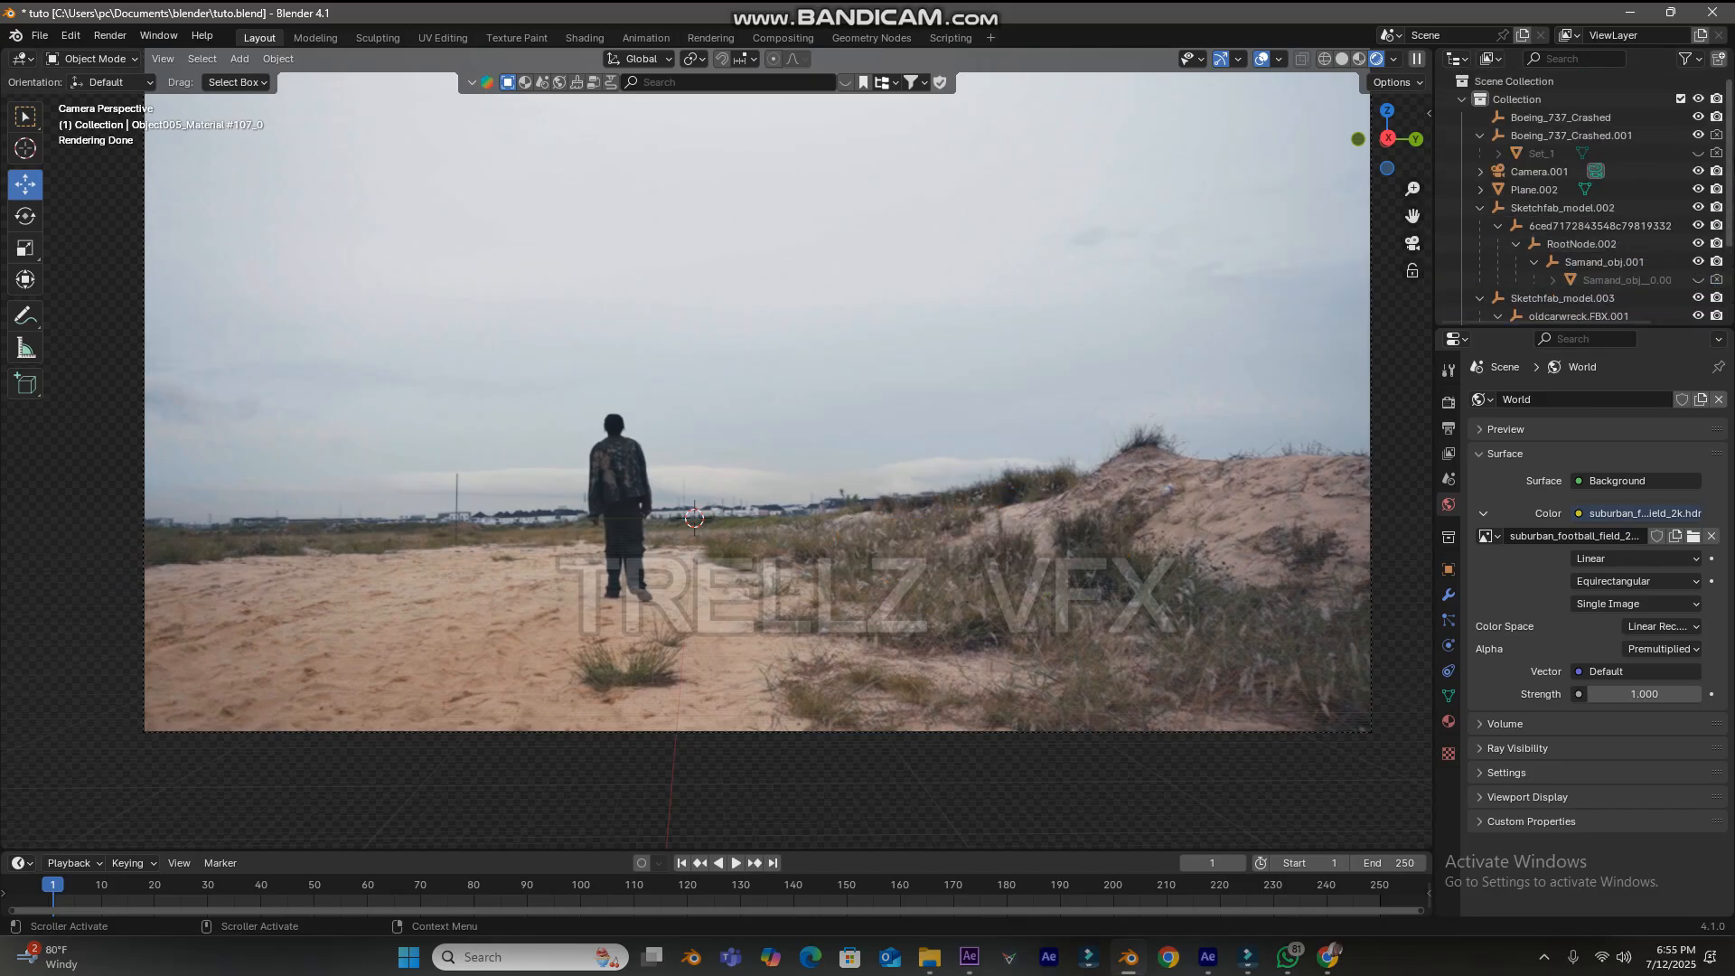
left_click(1698, 154)
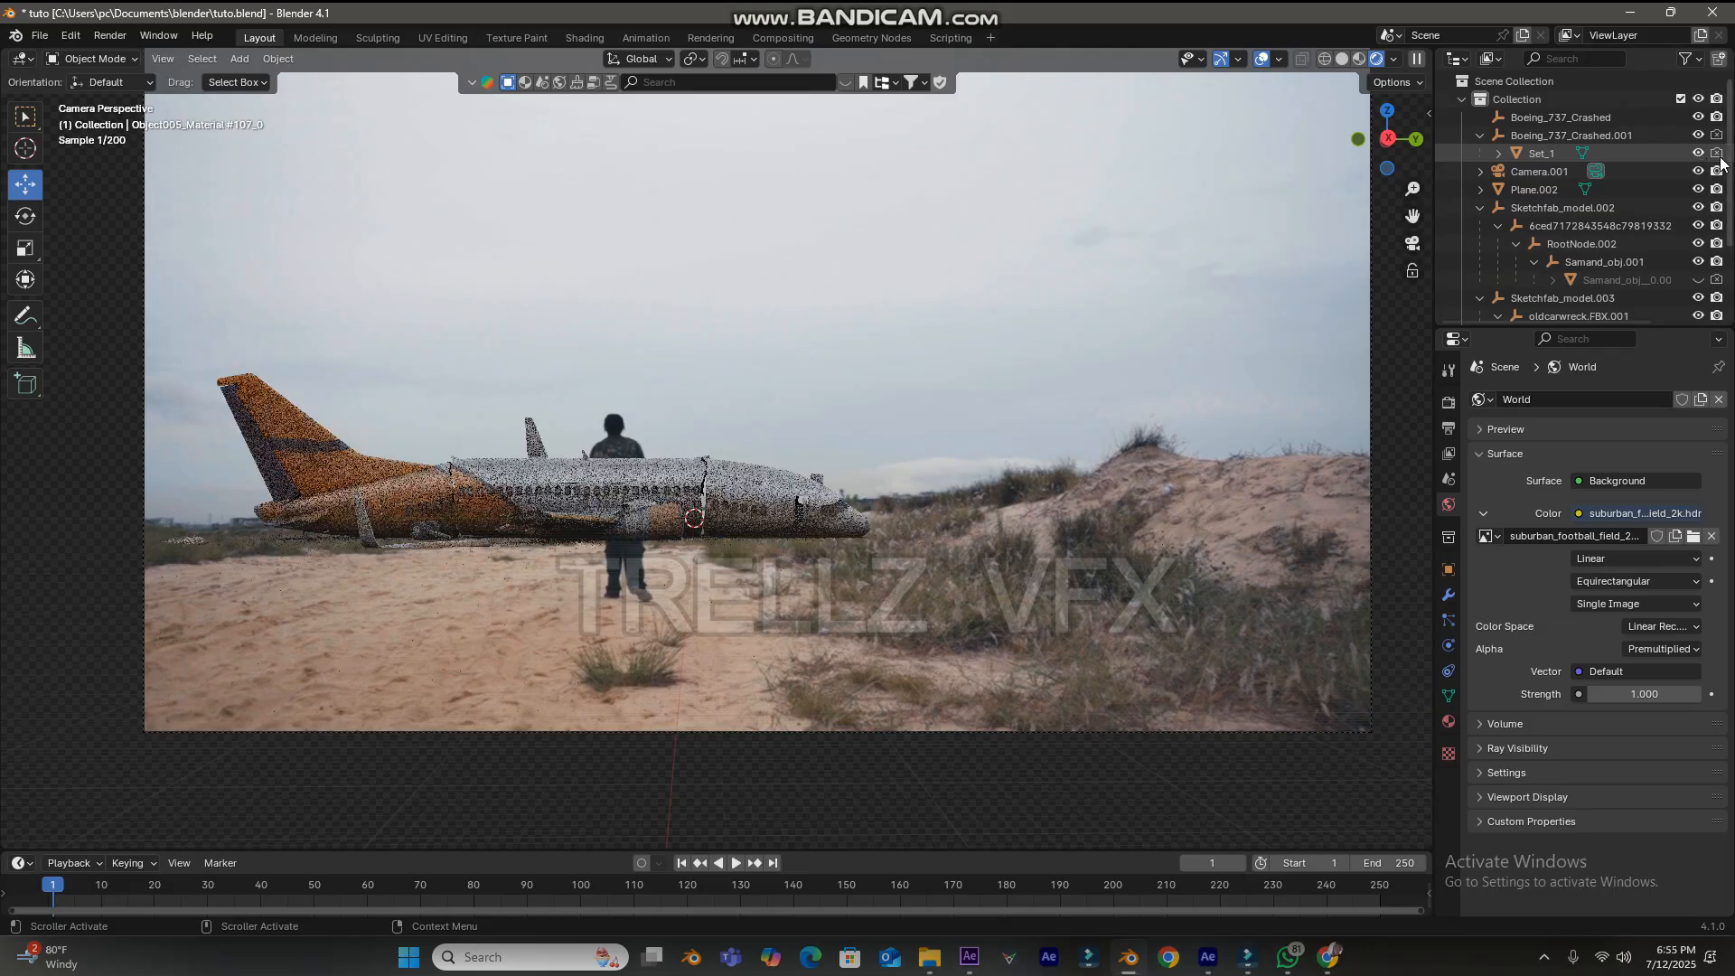
left_click(1719, 154)
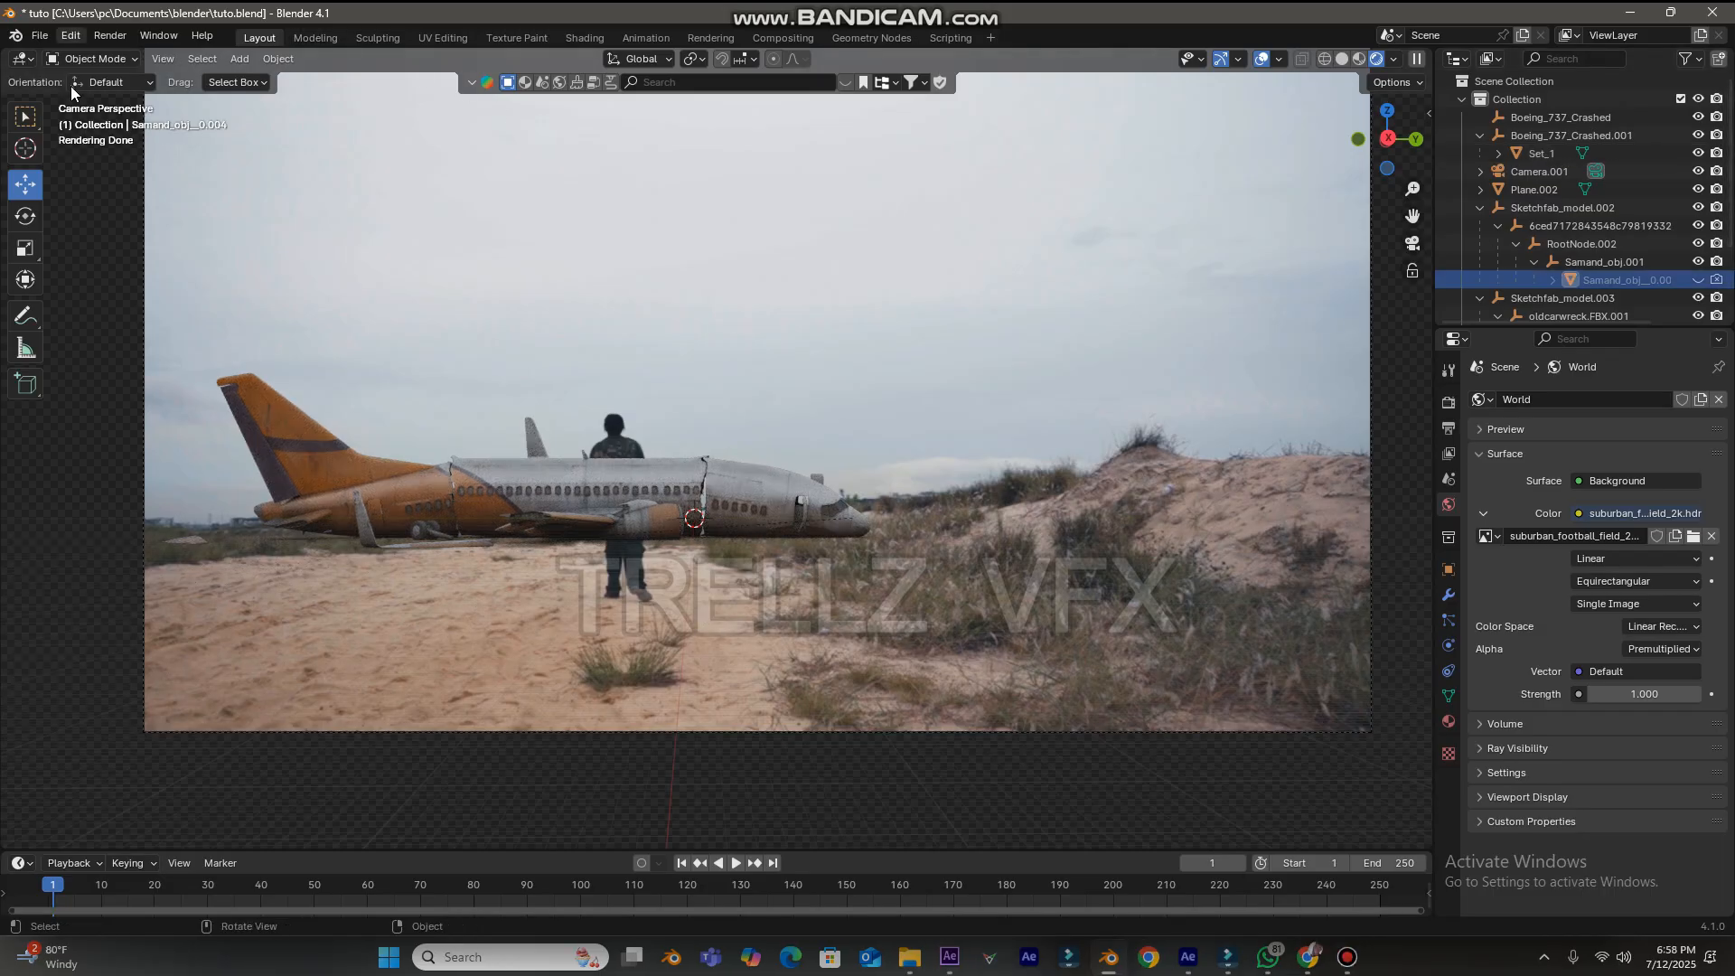
- Render a still image of the airplane alone and save it as "plane crash.png" in the Documents folder
left_click(106, 34)
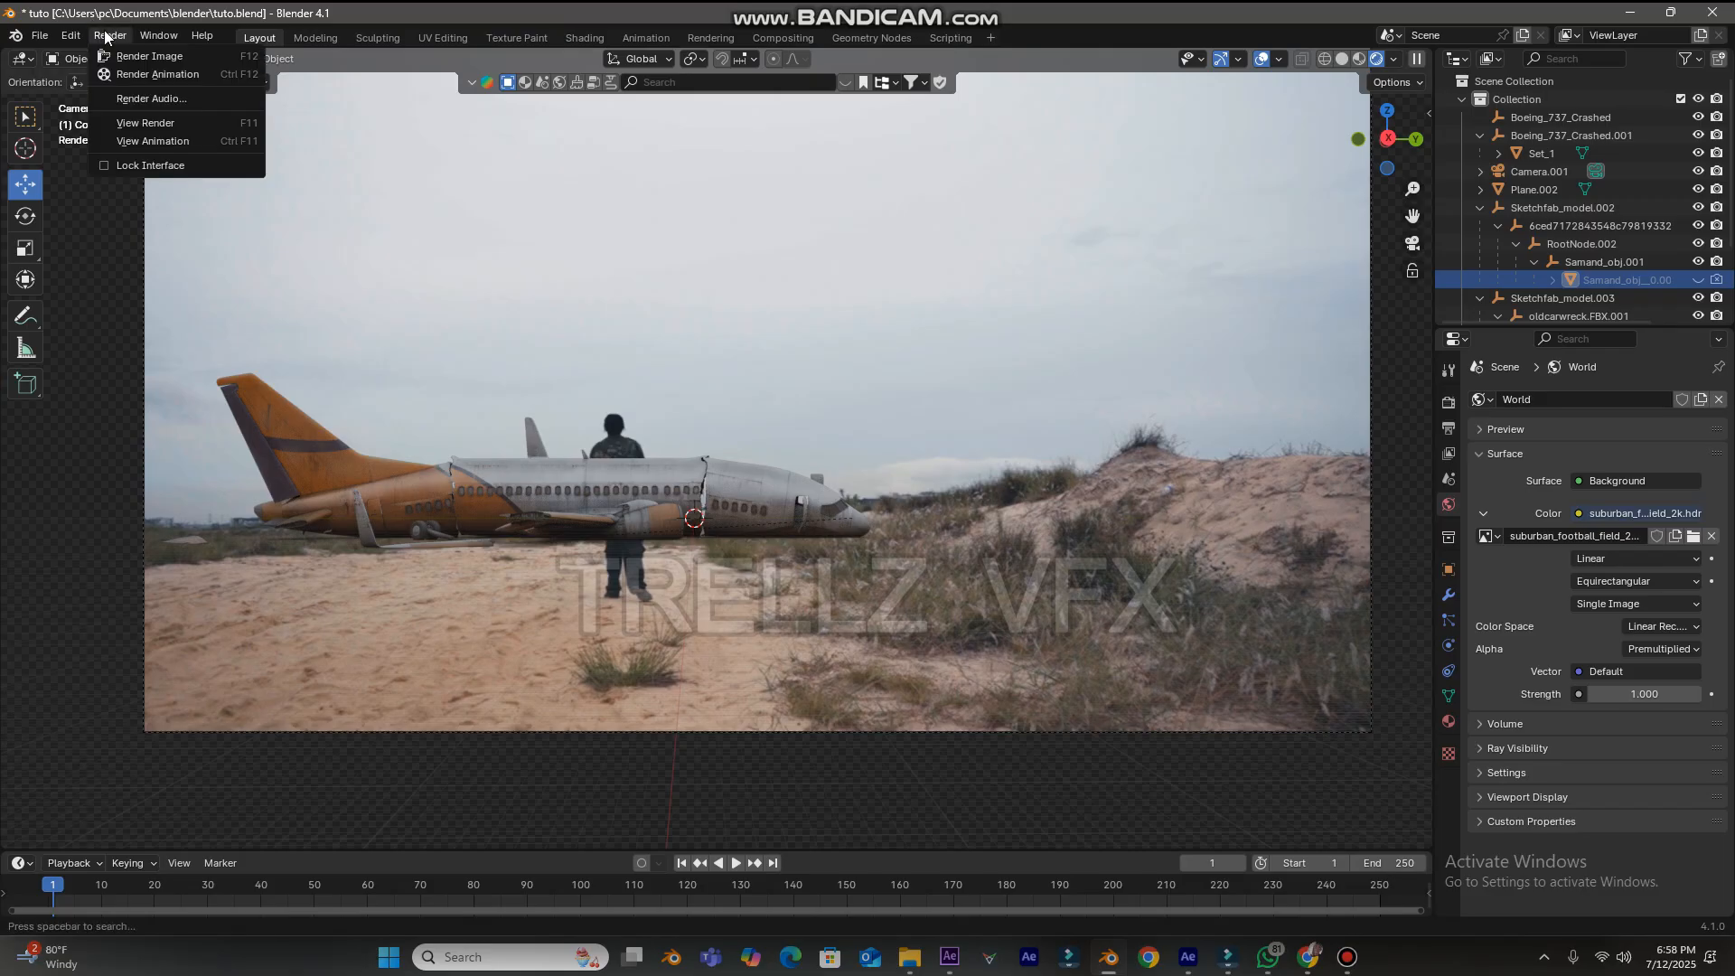
left_click(150, 56)
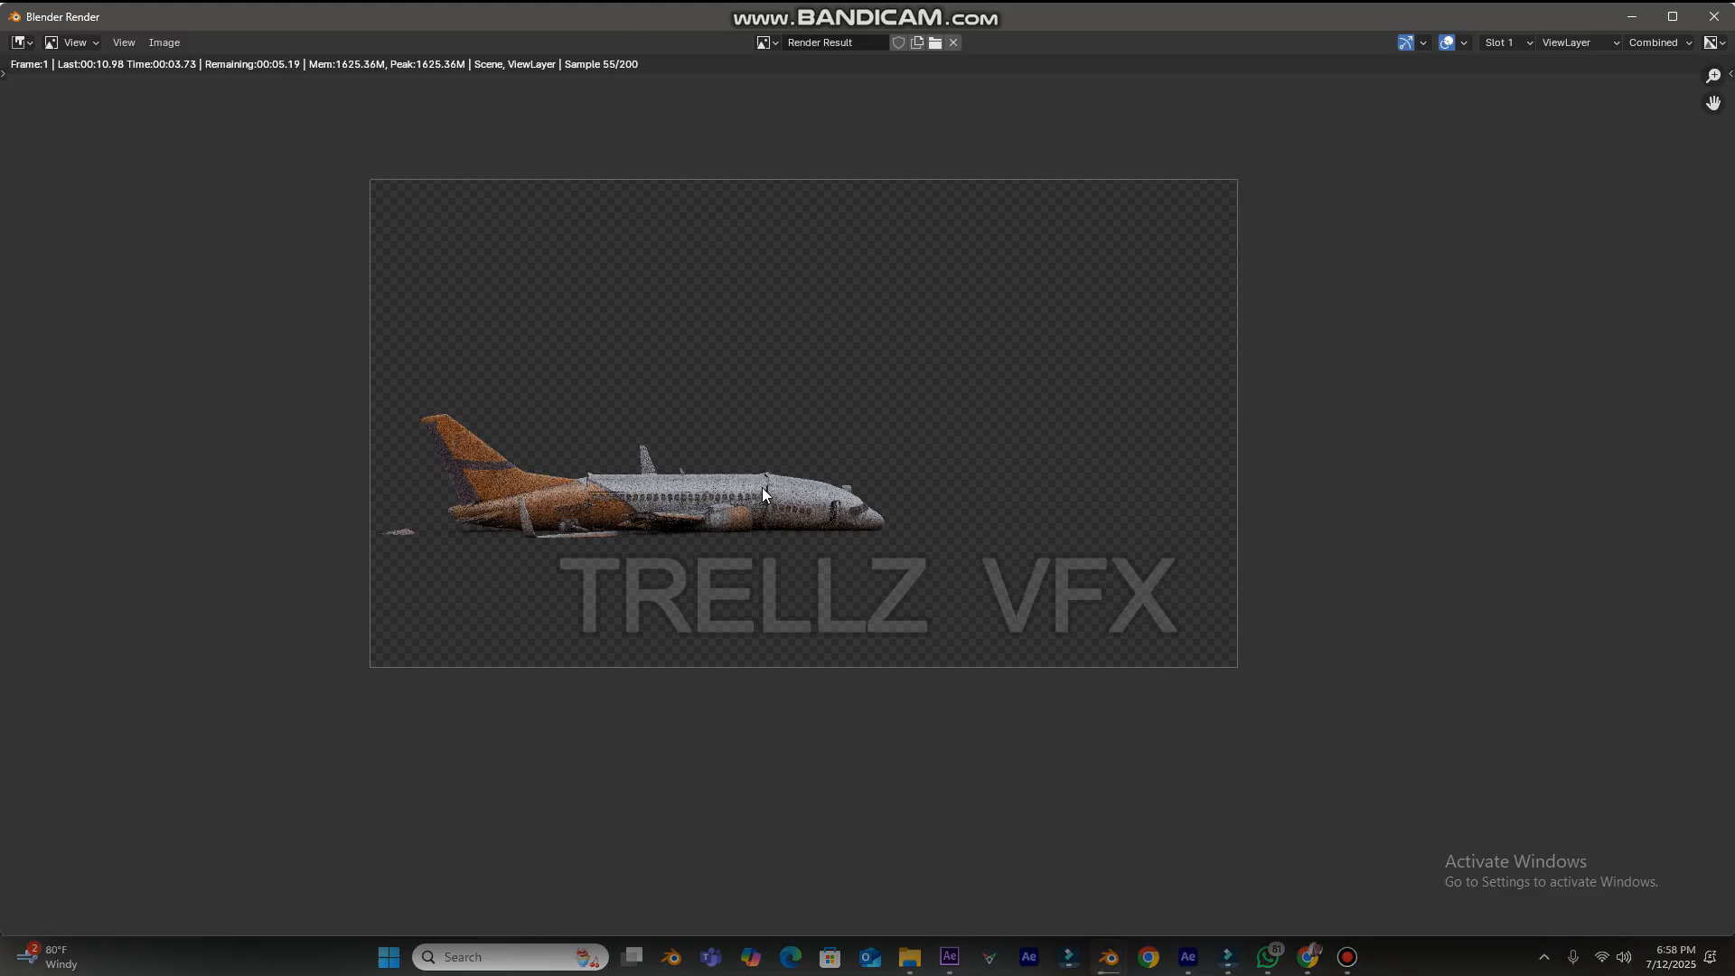
left_click(152, 45)
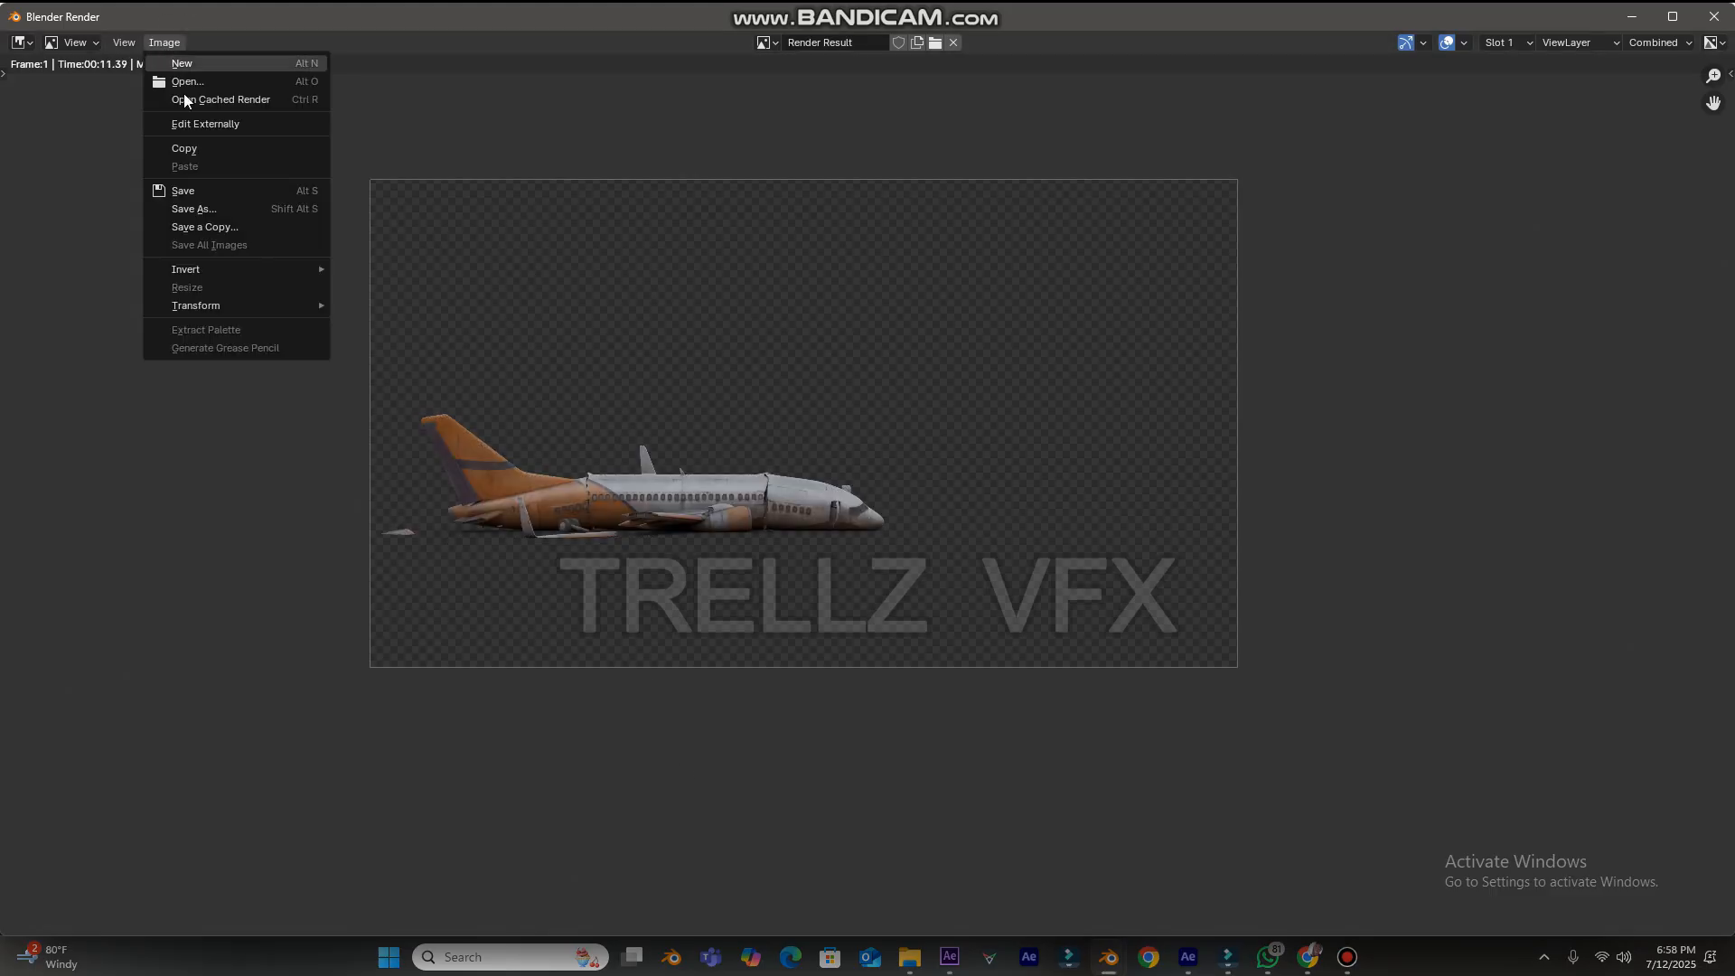
left_click(216, 210)
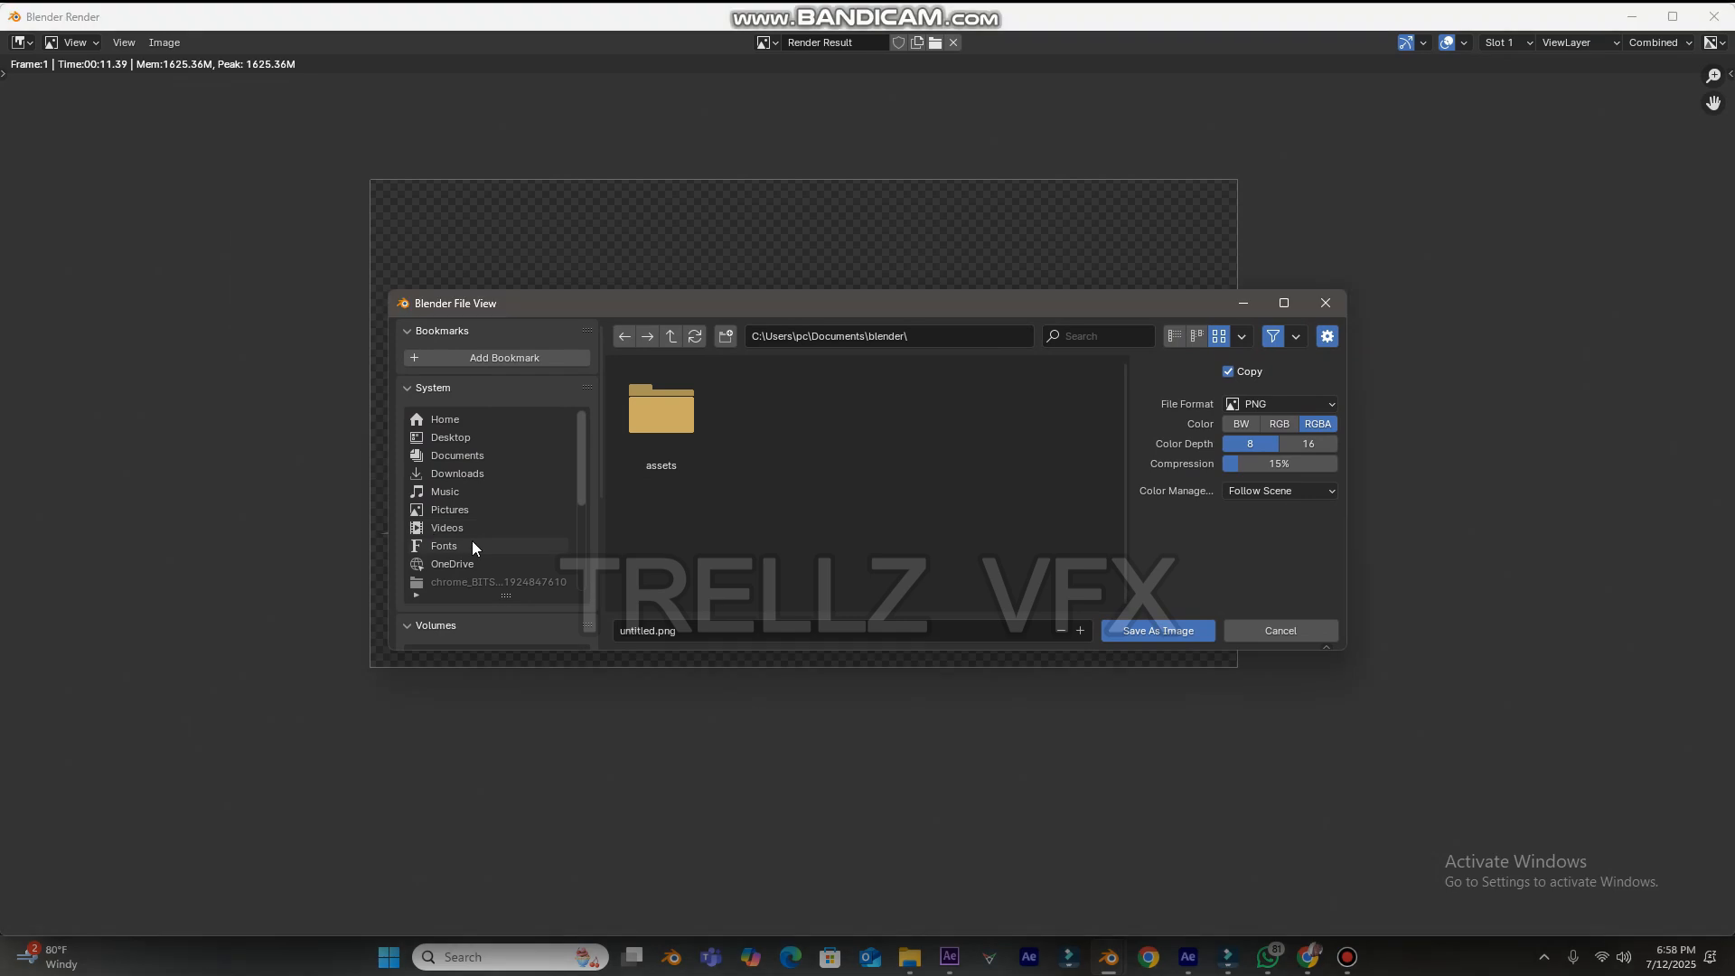
left_click(457, 456)
left_click(697, 633)
type("plane crash")
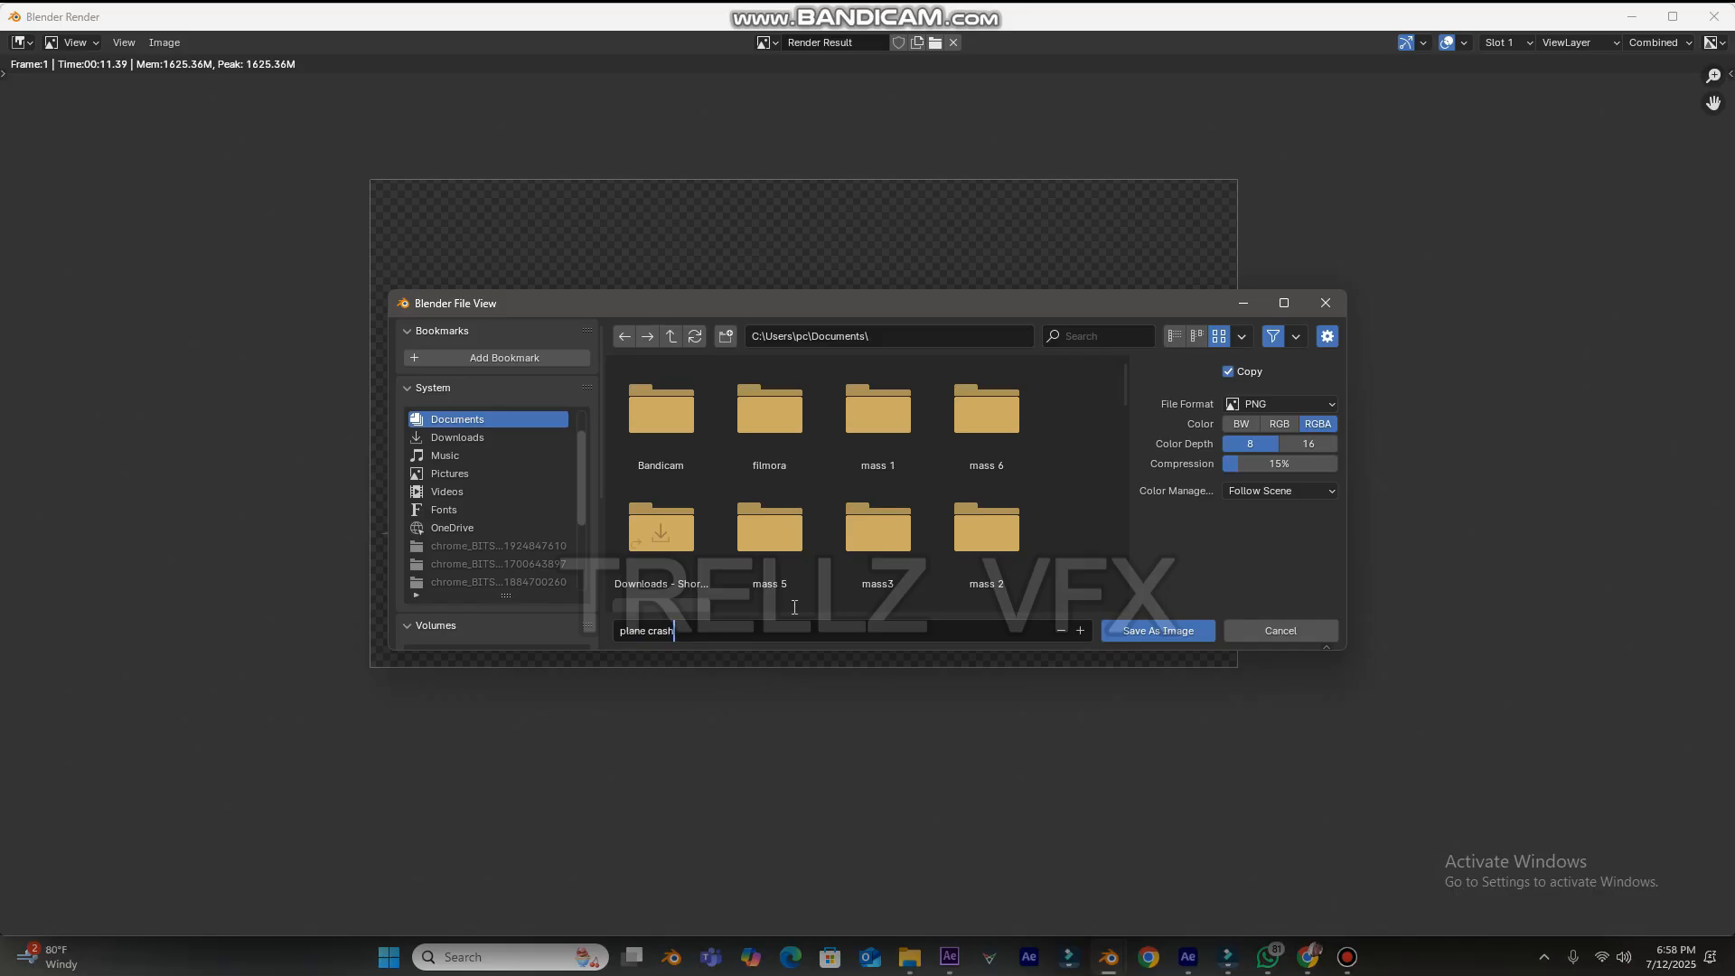
left_click(1074, 491)
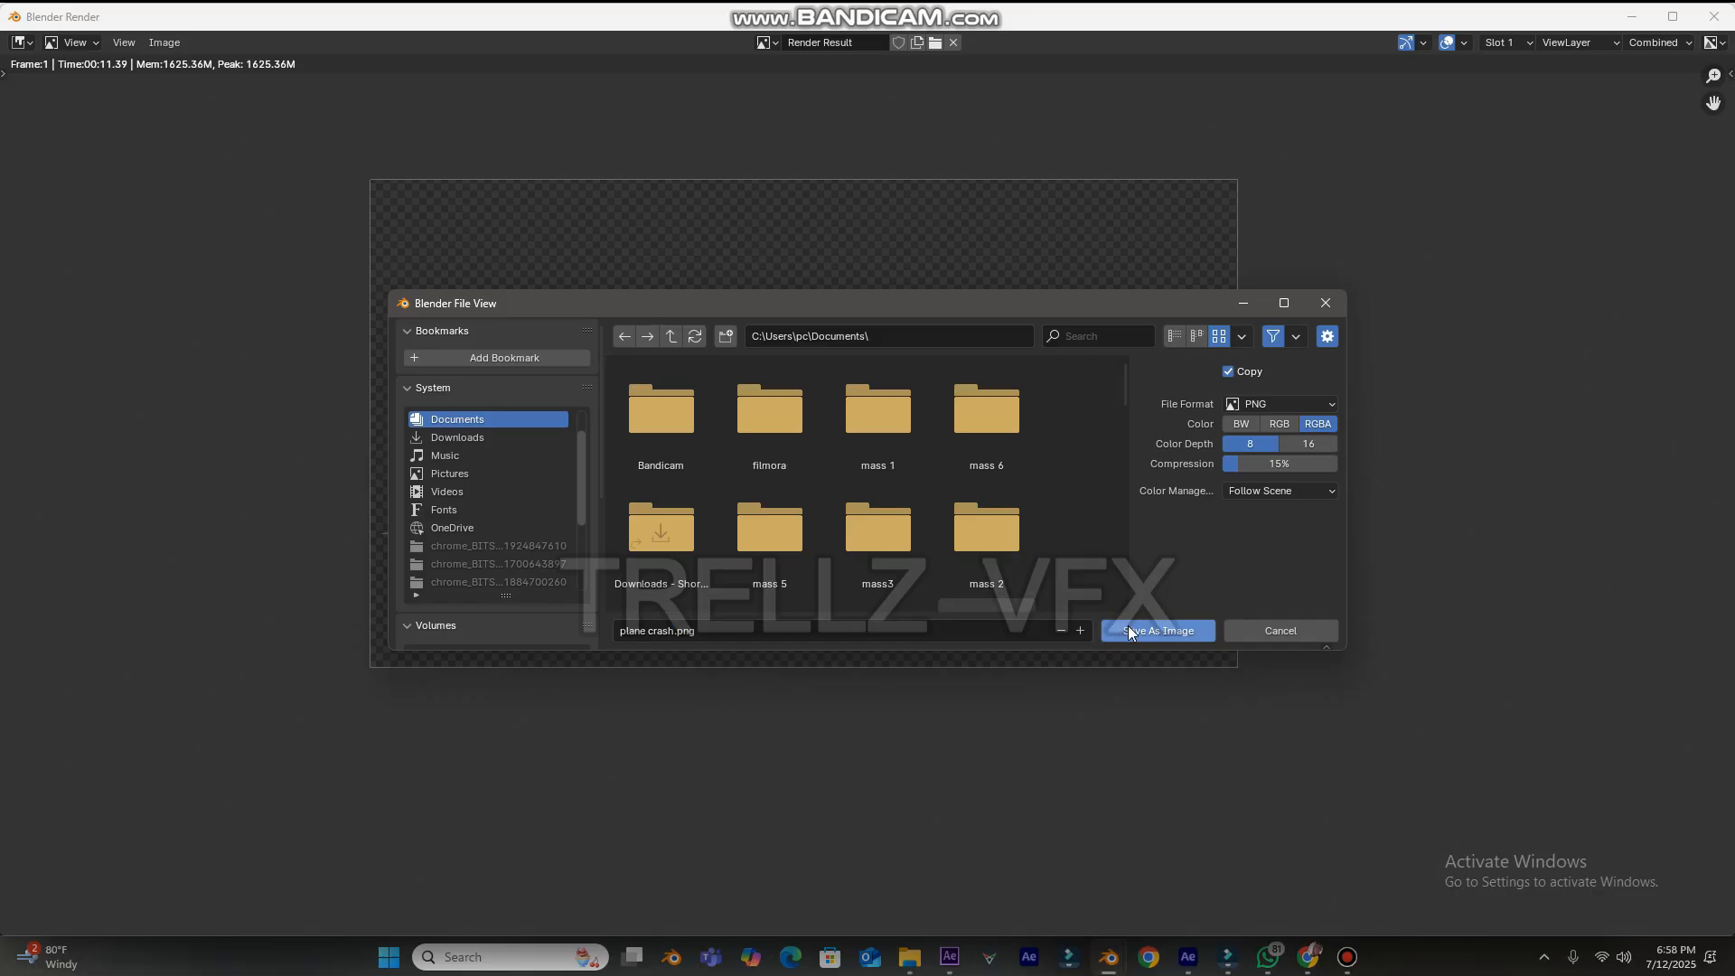
left_click(1151, 630)
key("Escape")
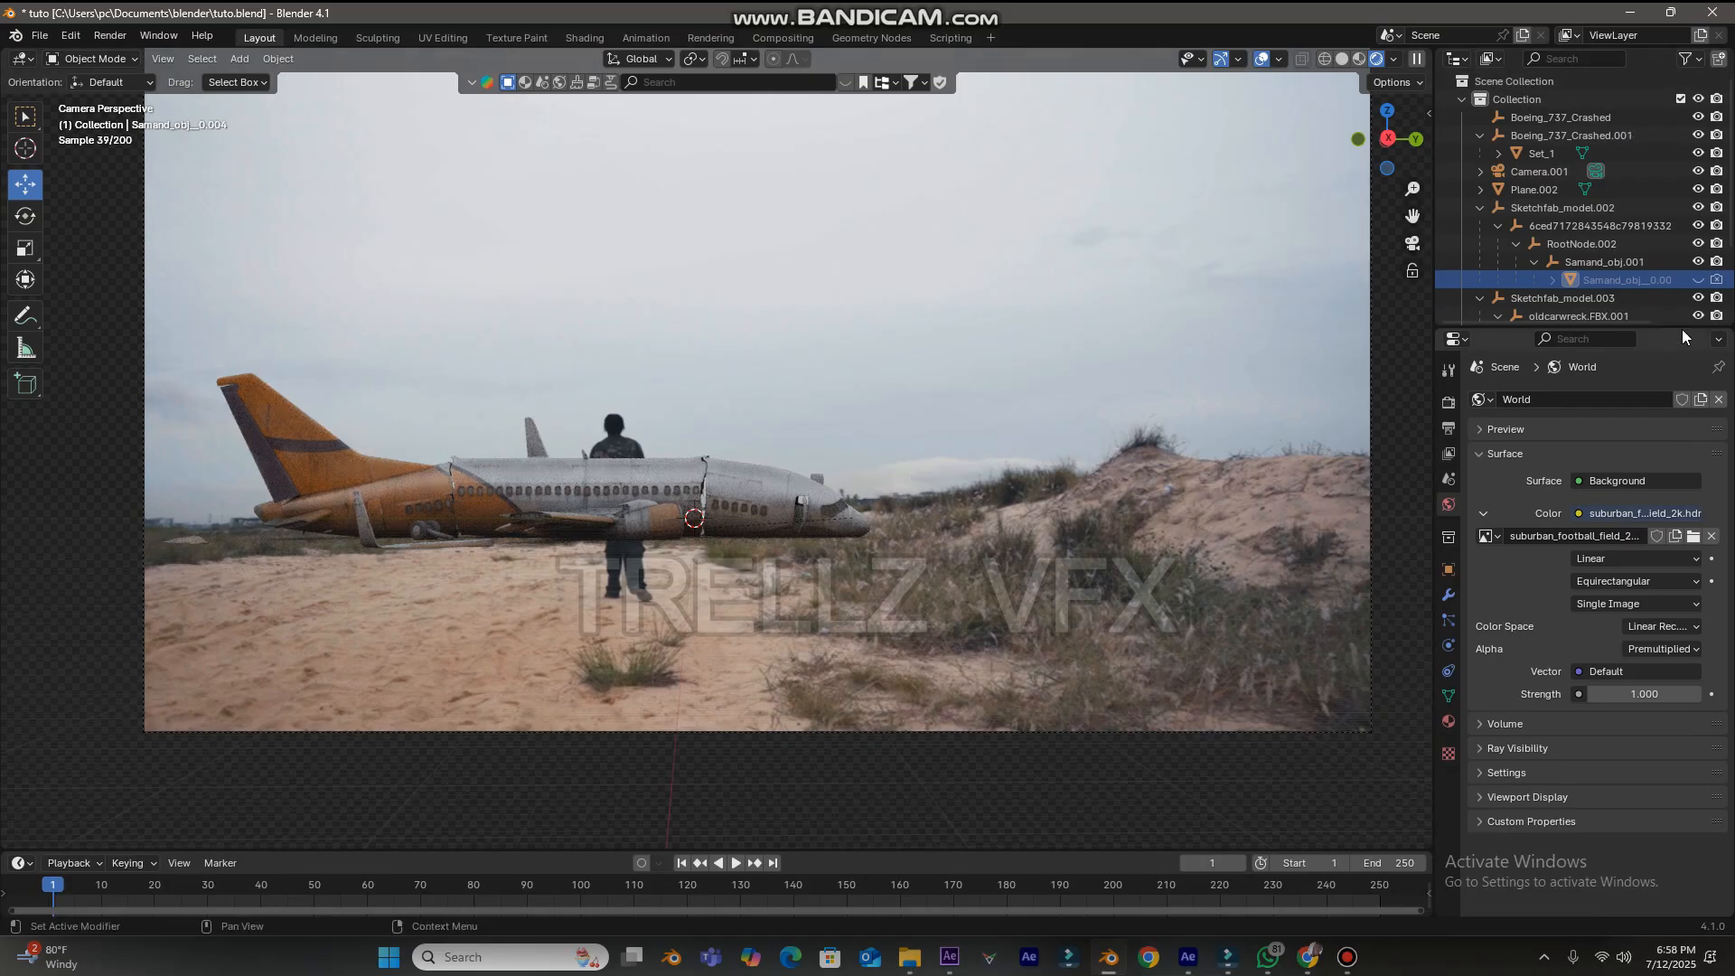
- Show the hidden Samand car mesh in the viewport again
left_click(1698, 280)
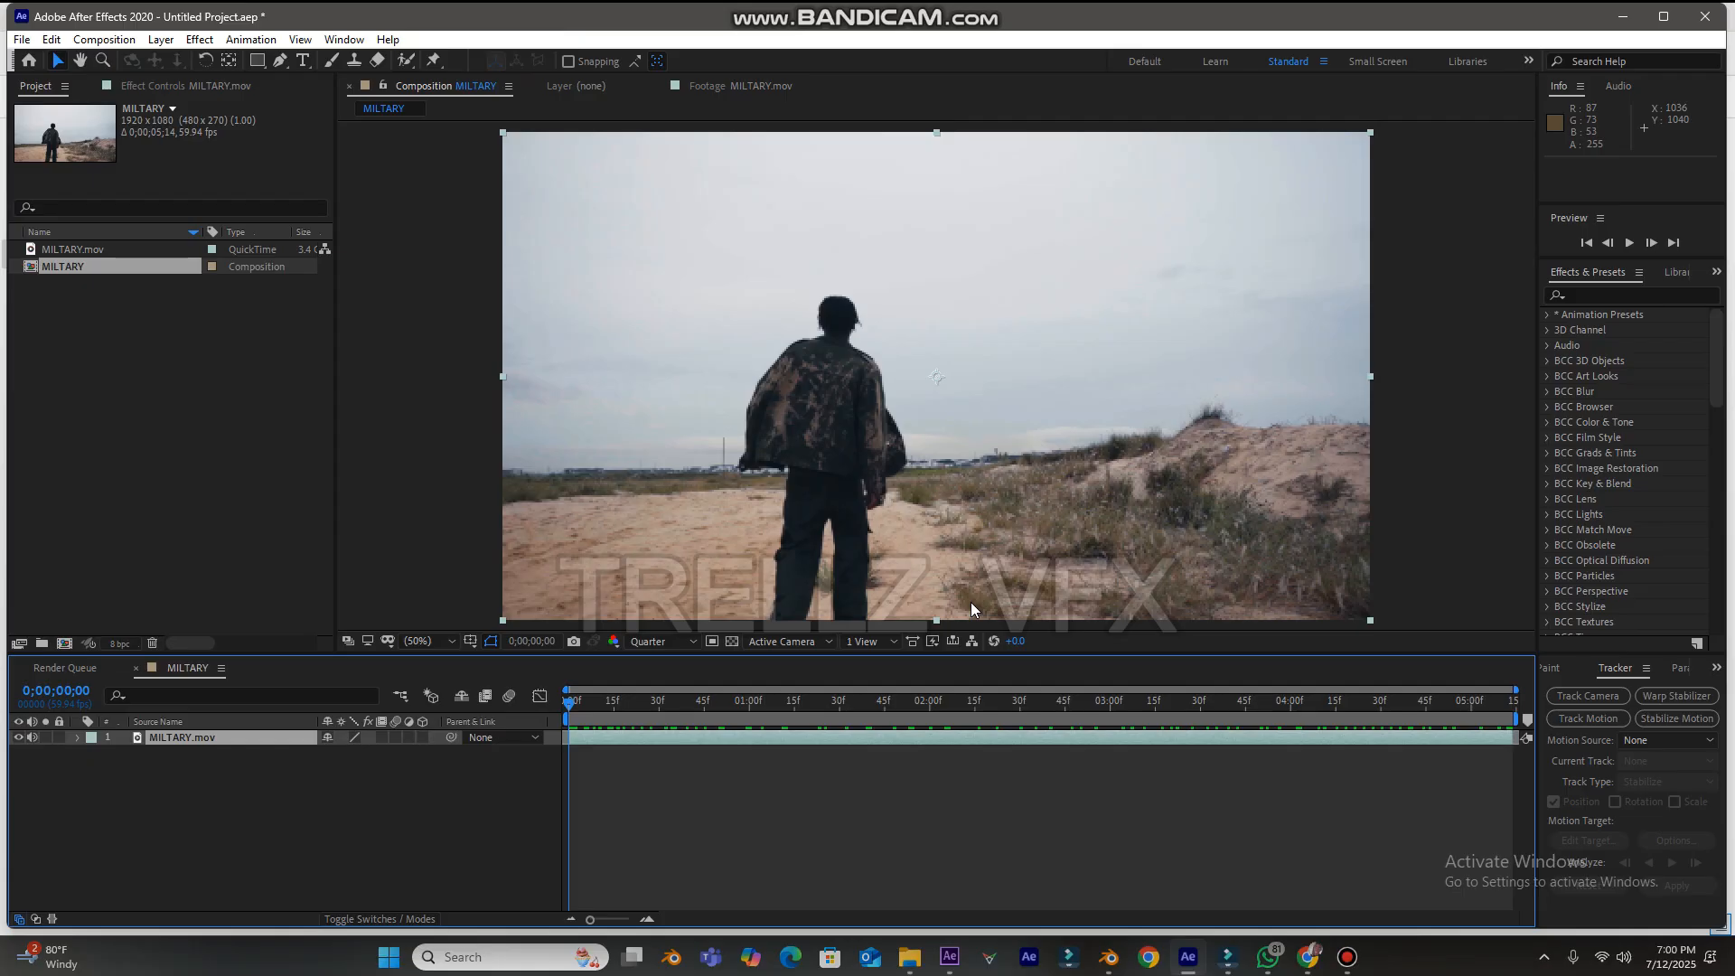
- Switch to After Effects and import car render.png and plane crash .png from the Documents folder
key("ctrl+i")
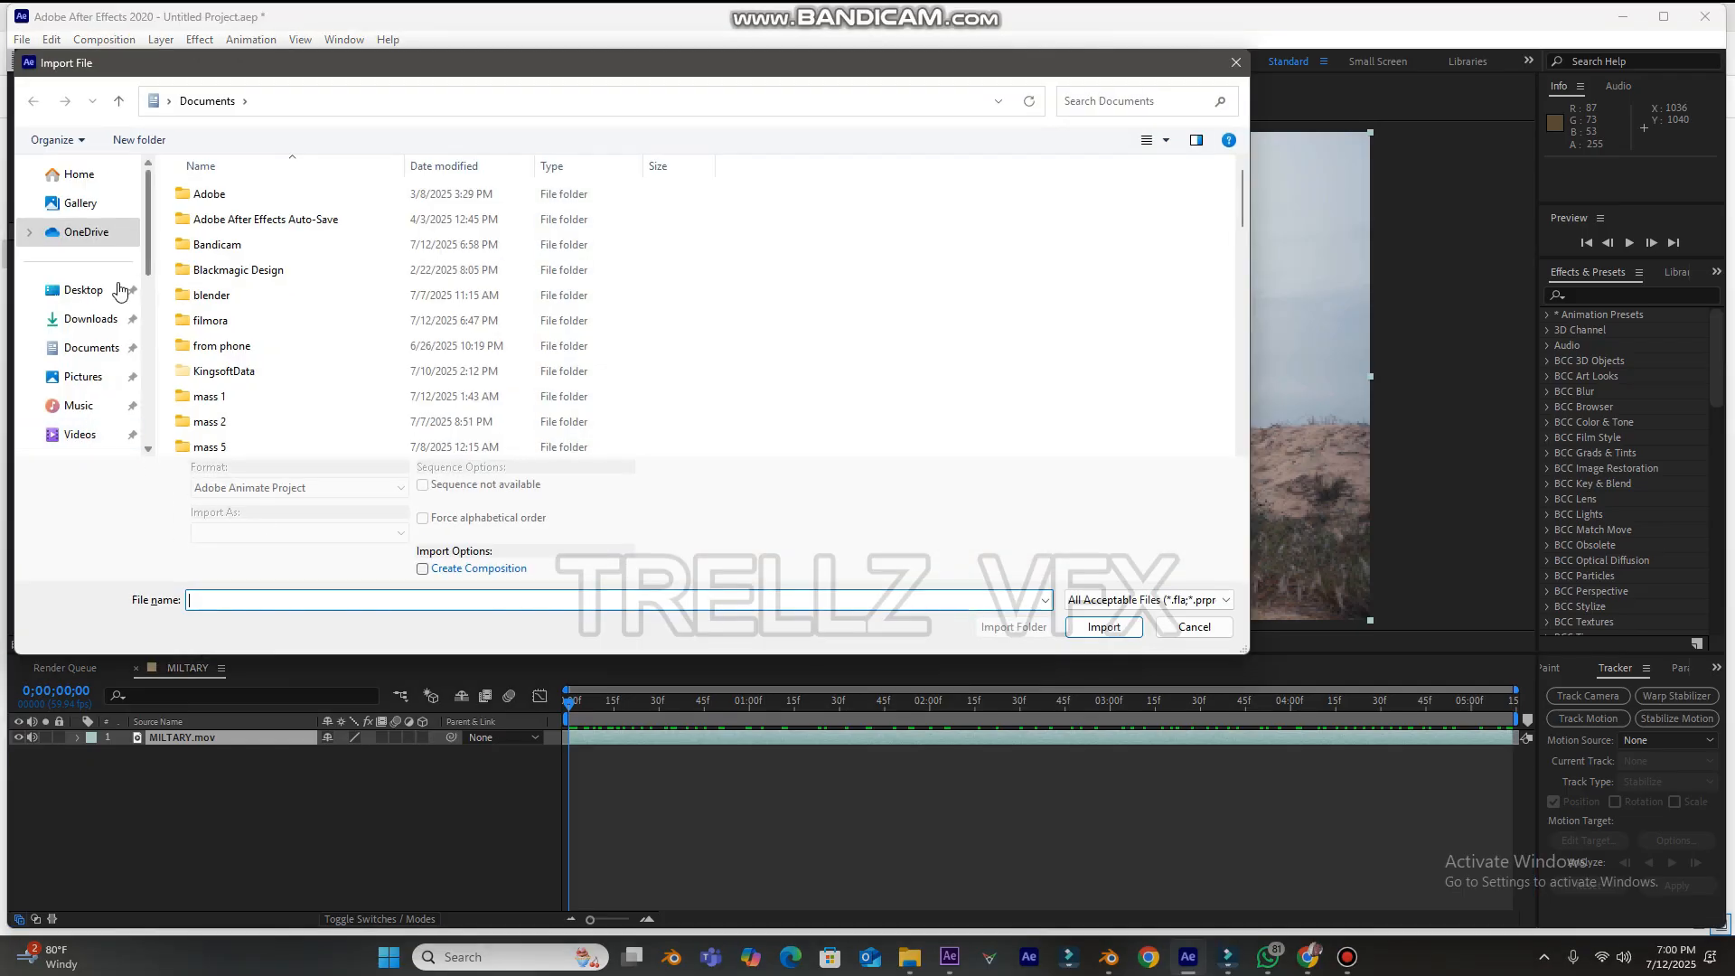
left_click(95, 348)
scroll(242, 324, "down", 6)
scroll(242, 324, "down", 3)
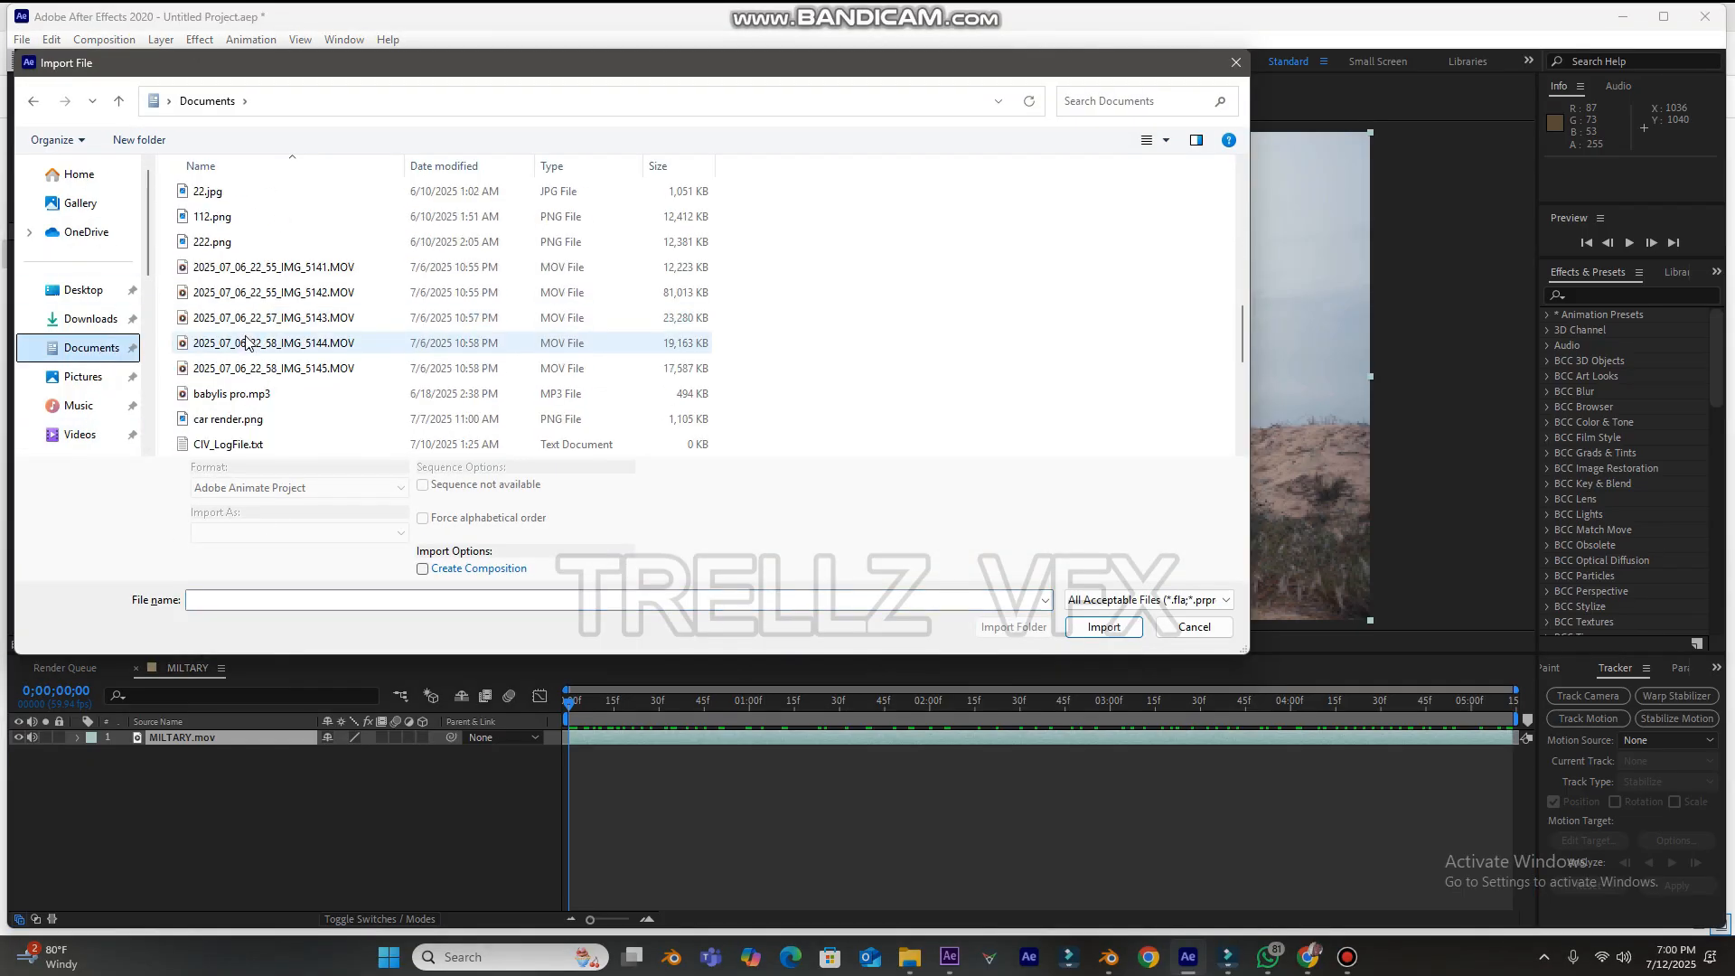
scroll(251, 348, "up", 2)
scroll(251, 357, "down", 2)
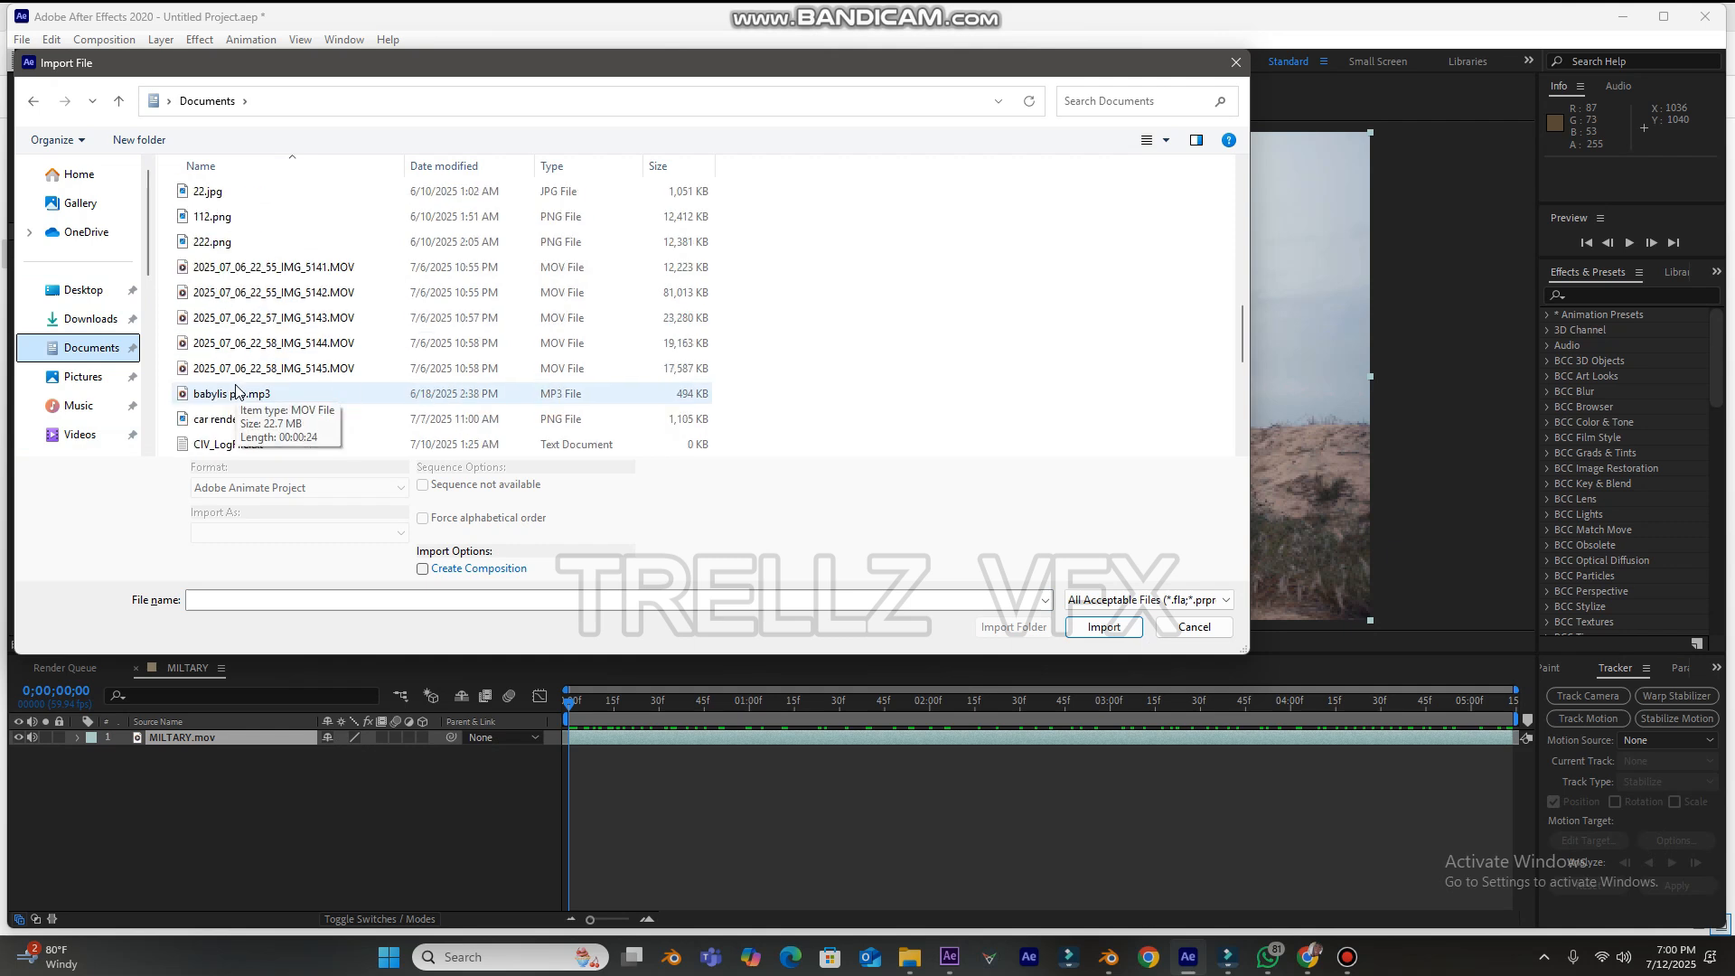
left_click(257, 423)
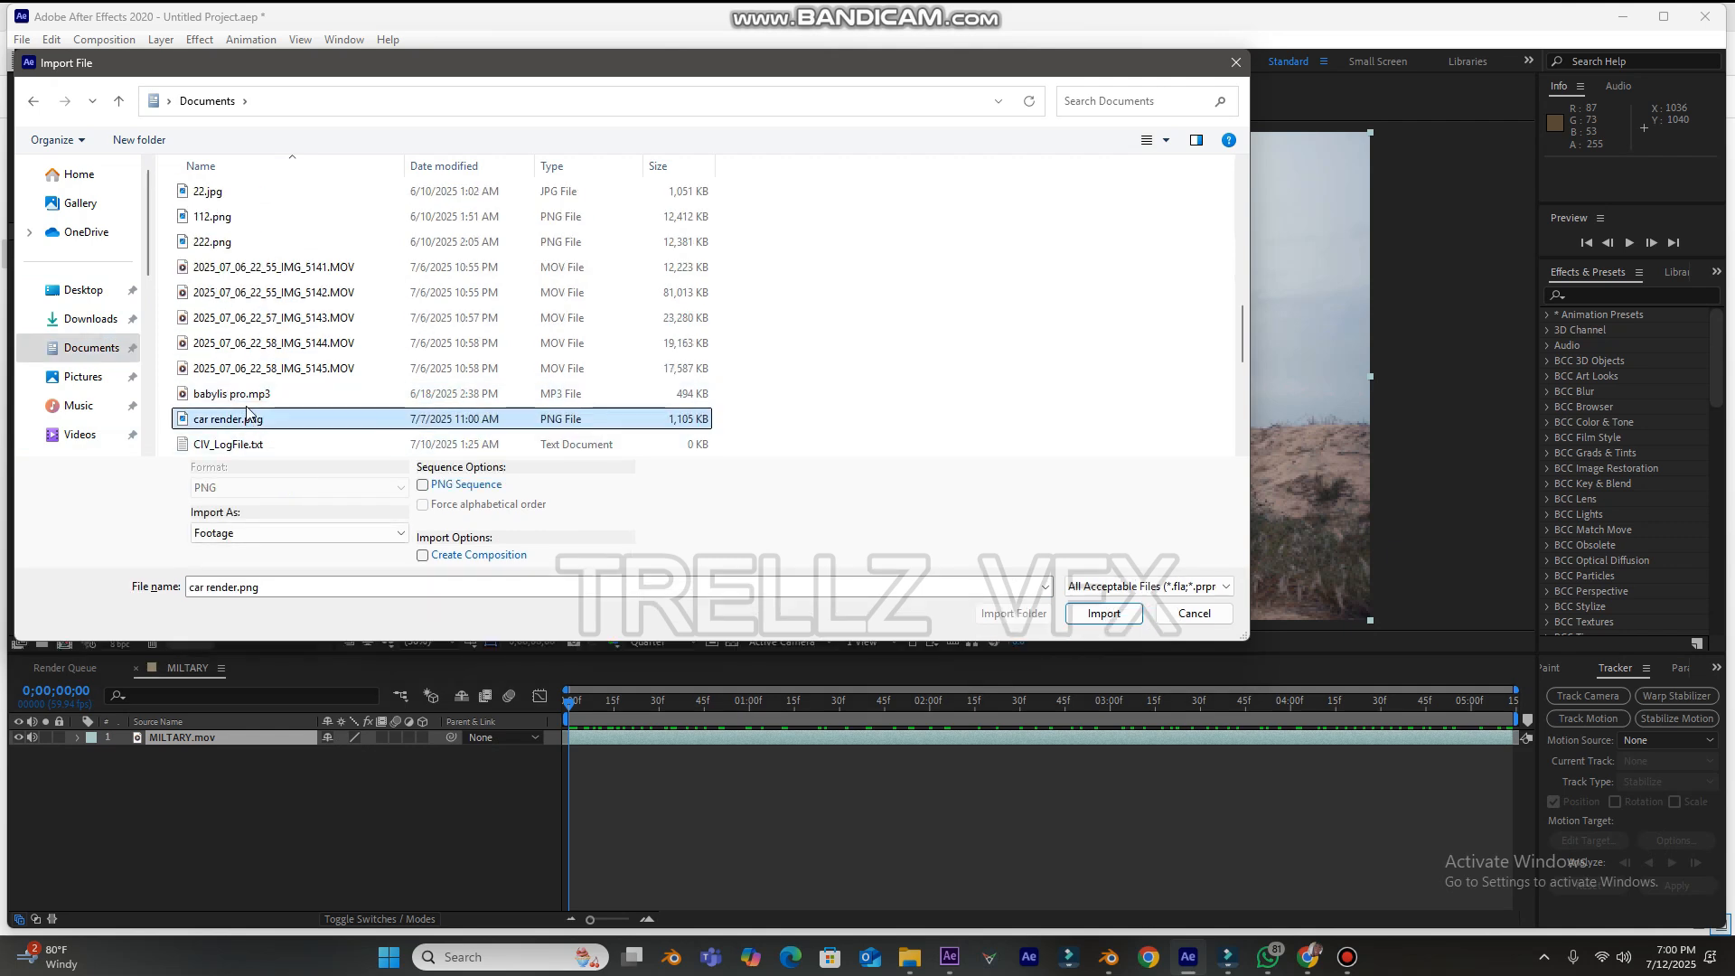
scroll(258, 425, "down", 2)
scroll(222, 448, "down", 3)
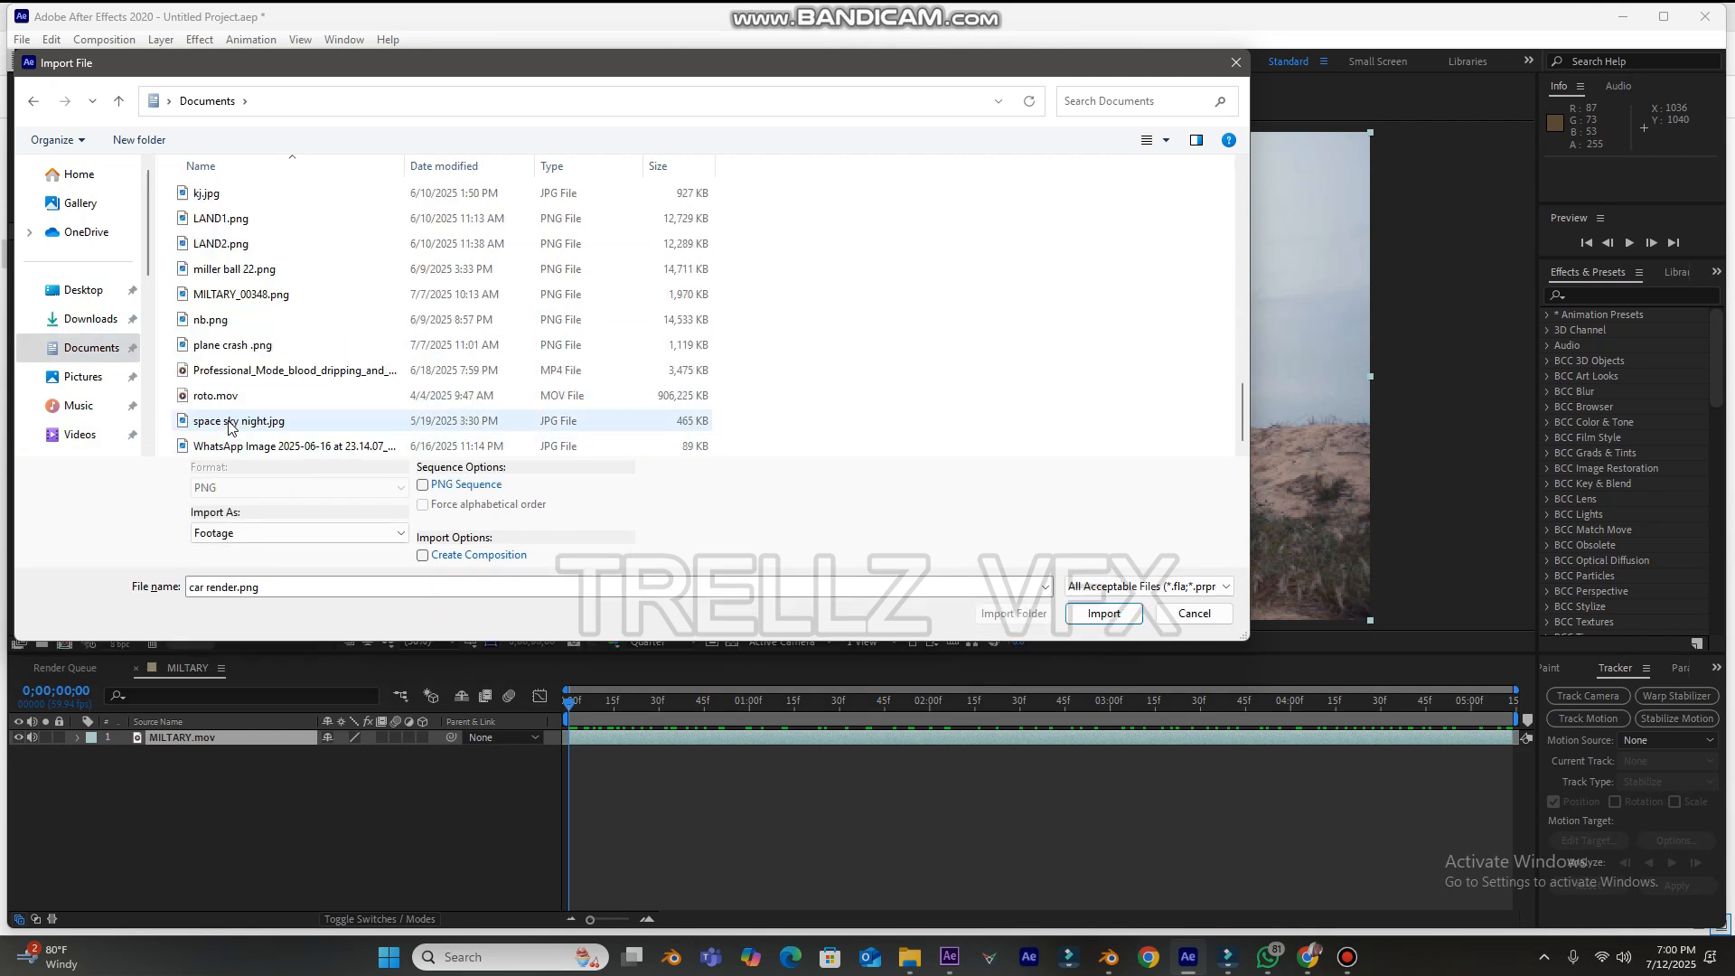
left_click(244, 346, "ctrl")
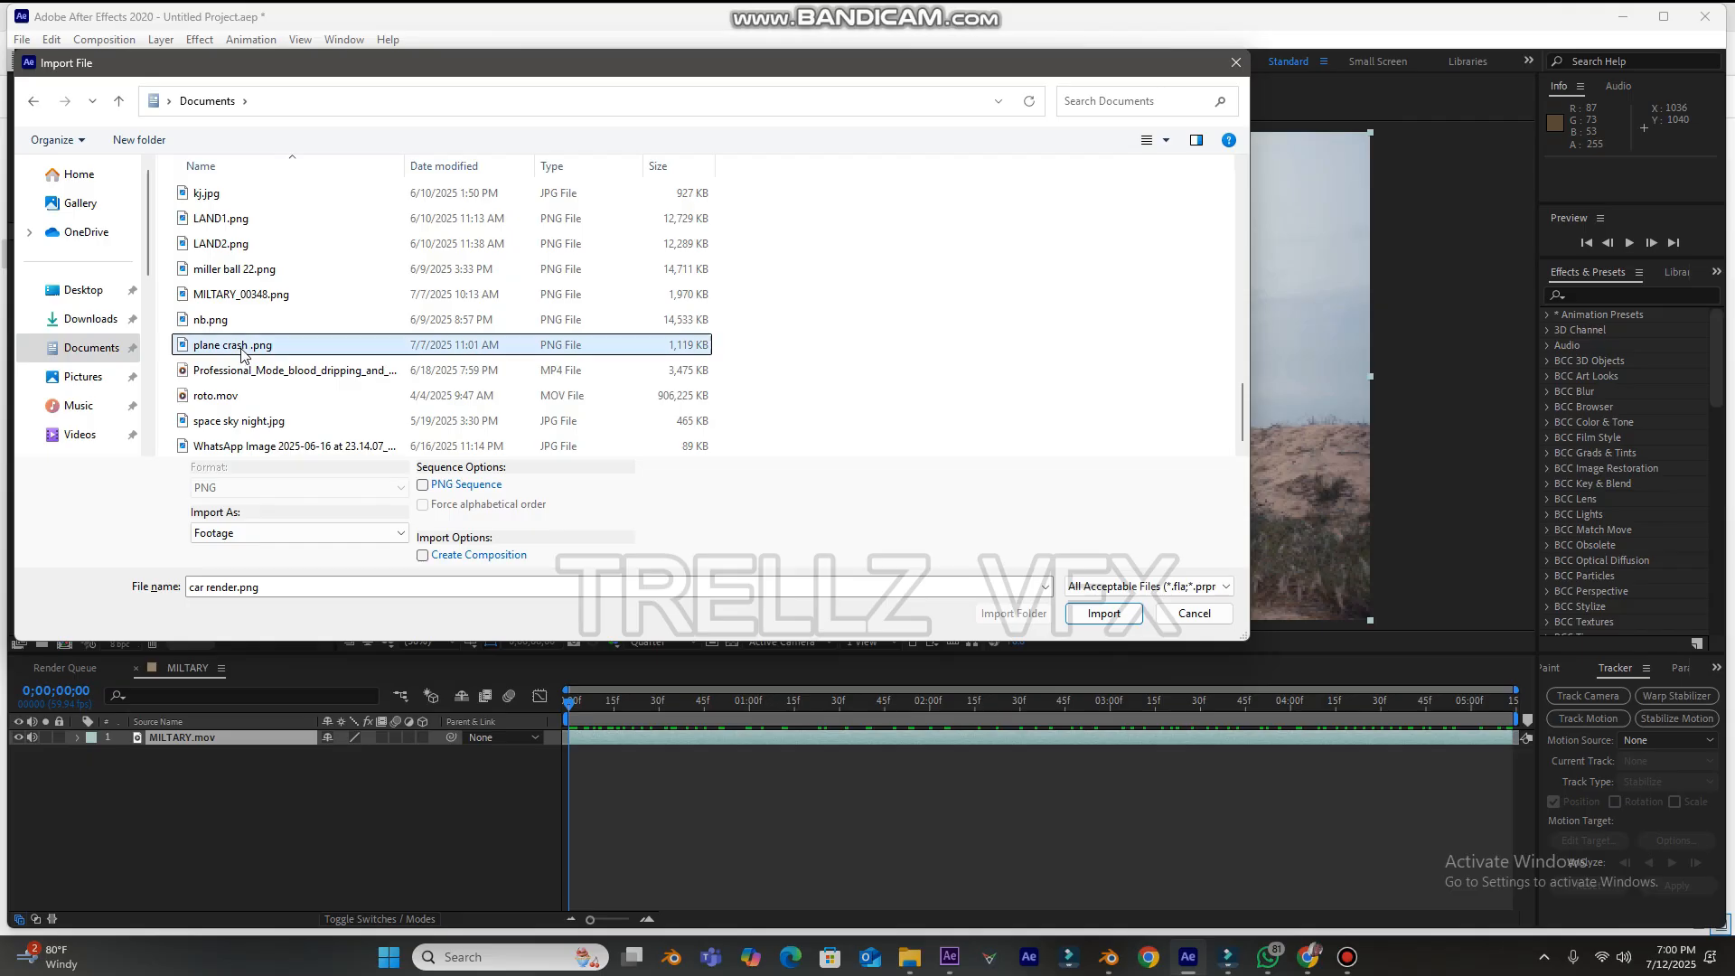
left_click(1103, 614)
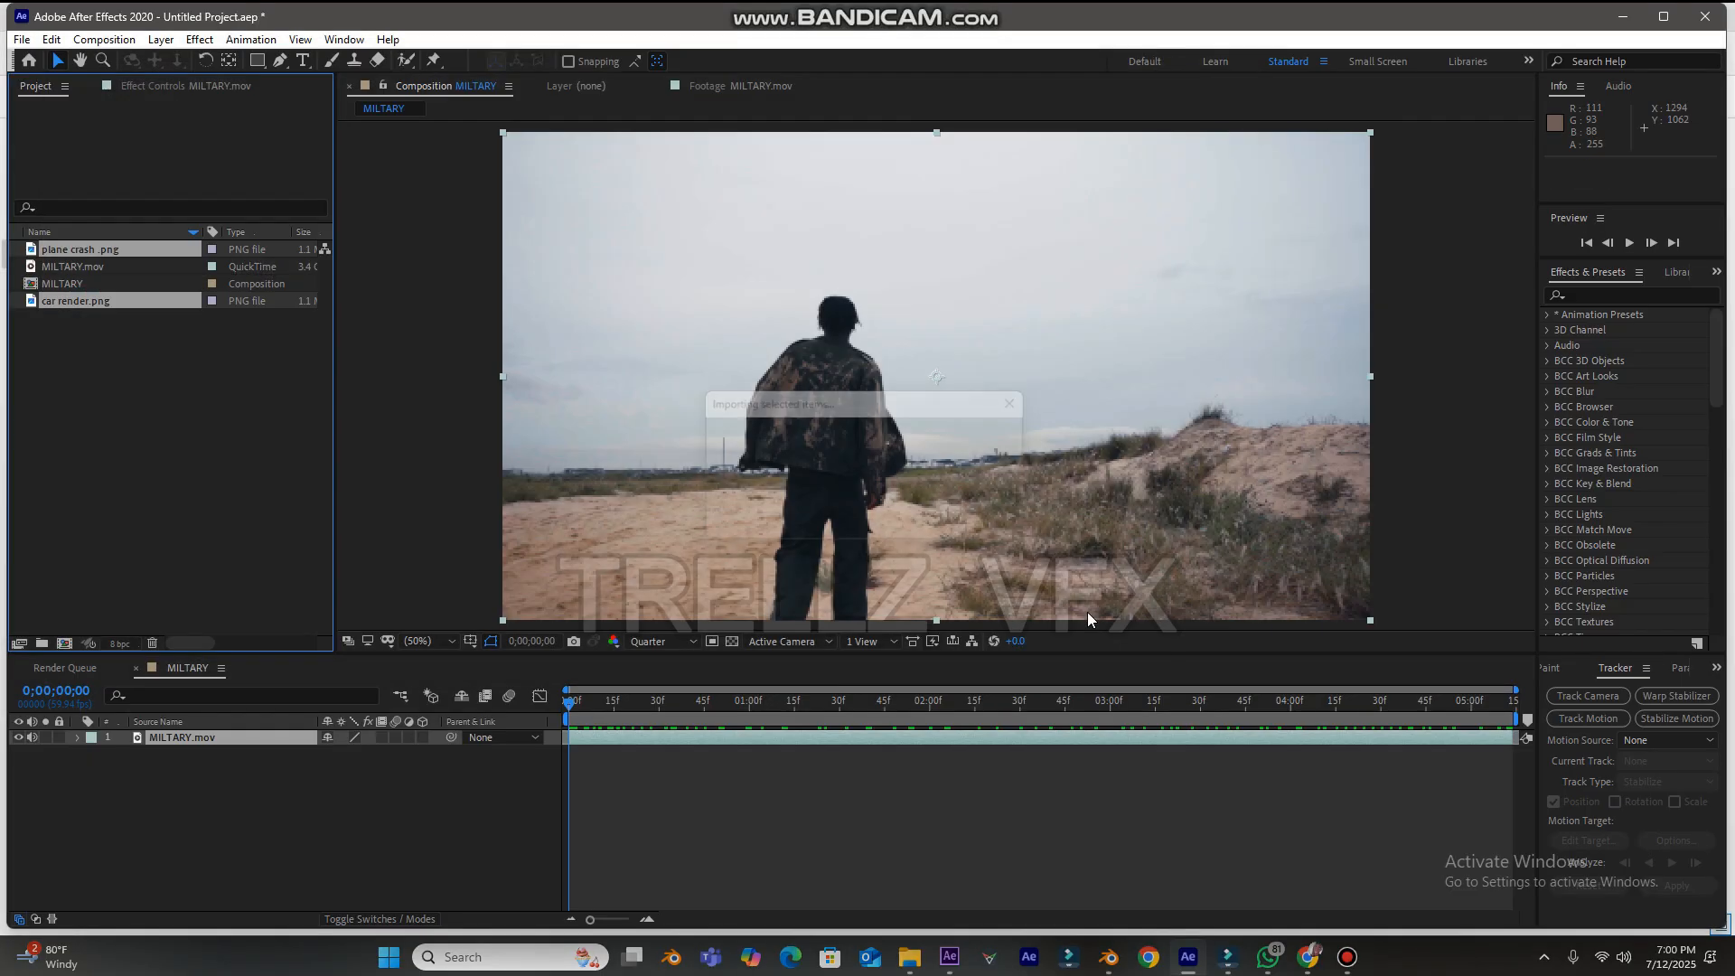
- Add car render.png as a layer above MILTARY.mov in the MILTARY composition and set the preview resolution to Full
left_click(66, 252)
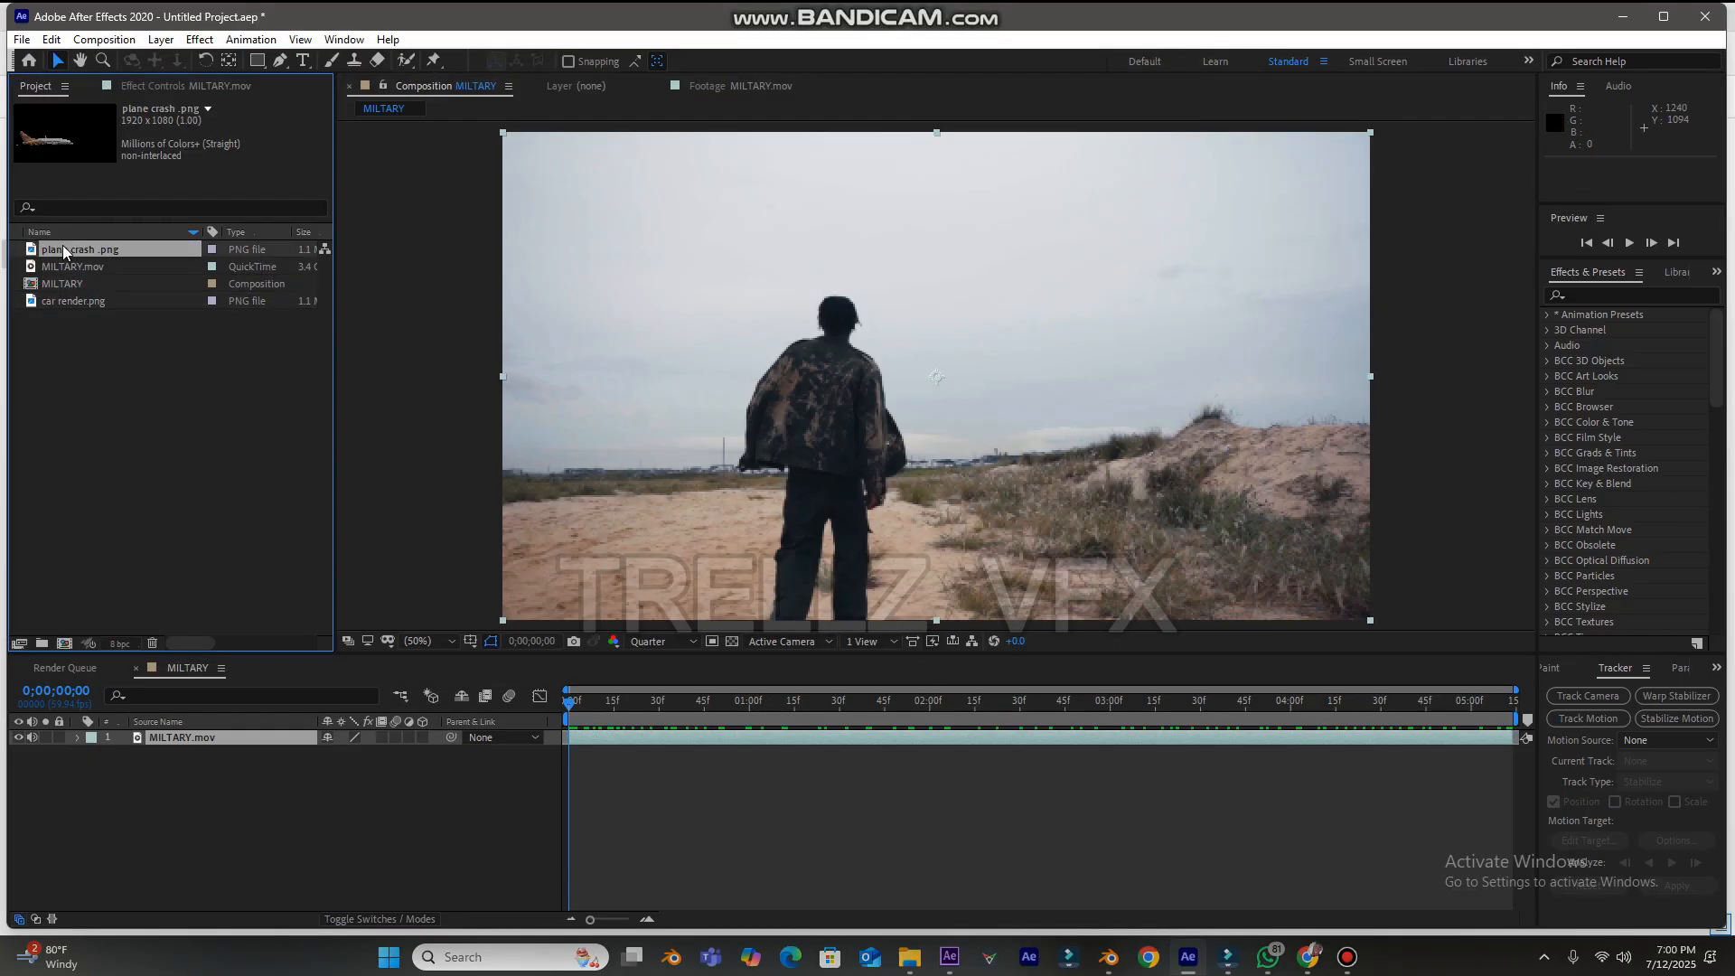
left_click_drag(94, 307, 171, 733)
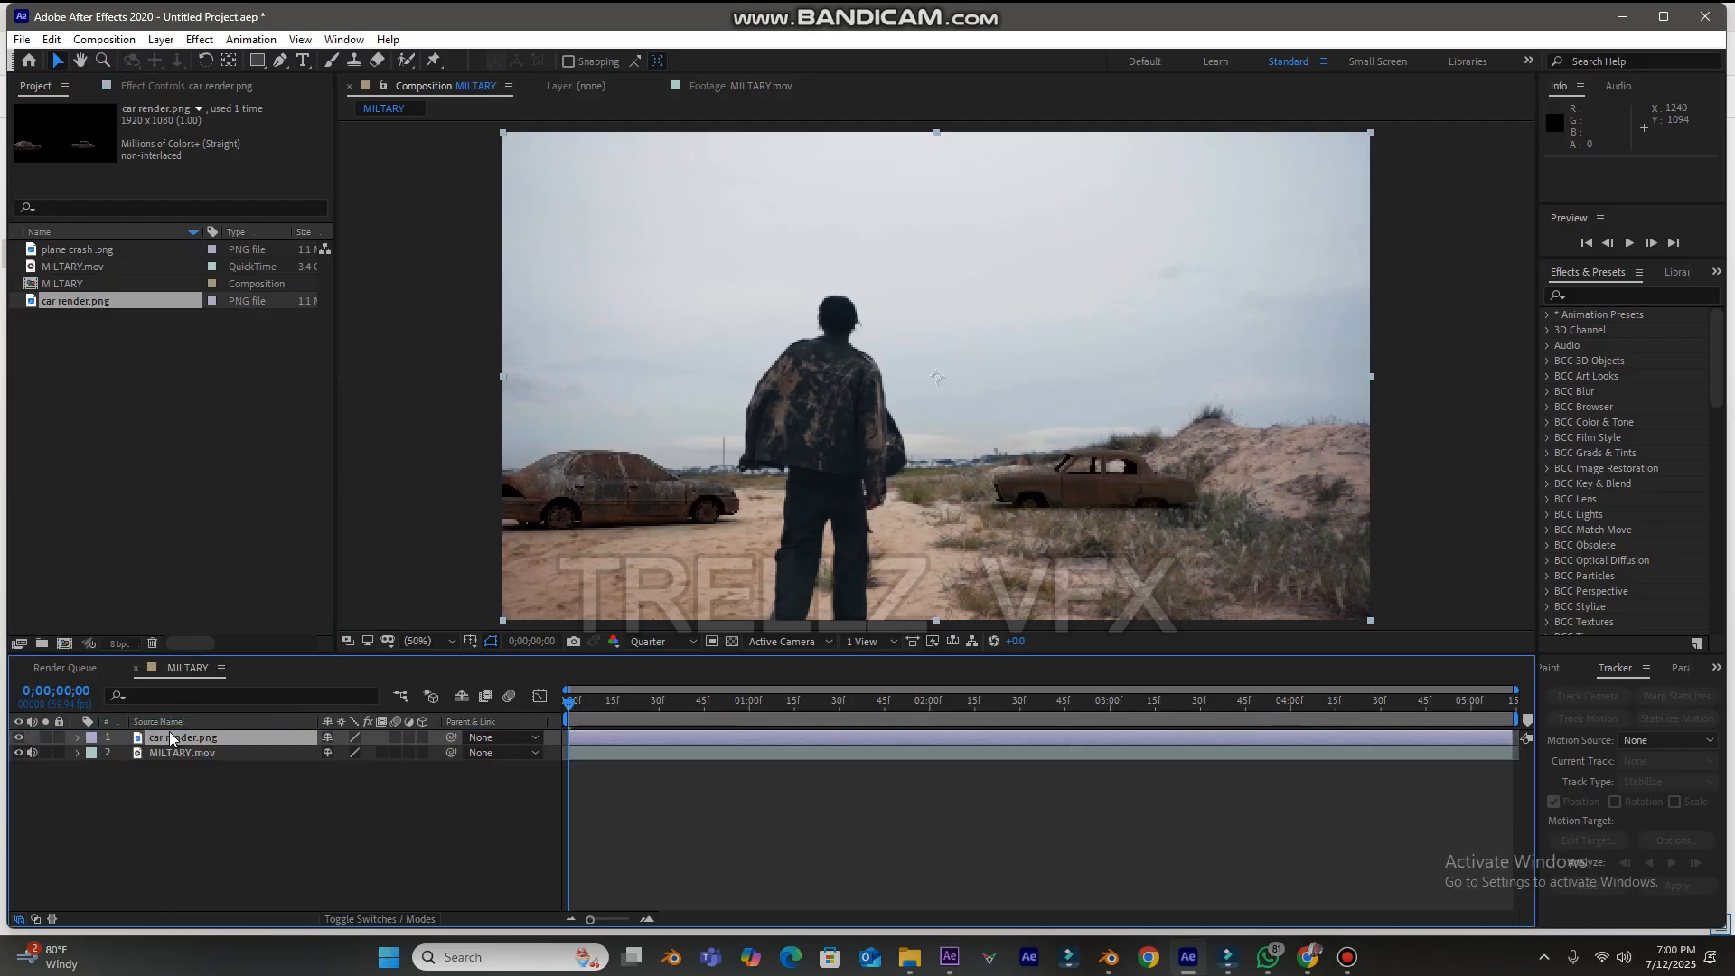
left_click(660, 641)
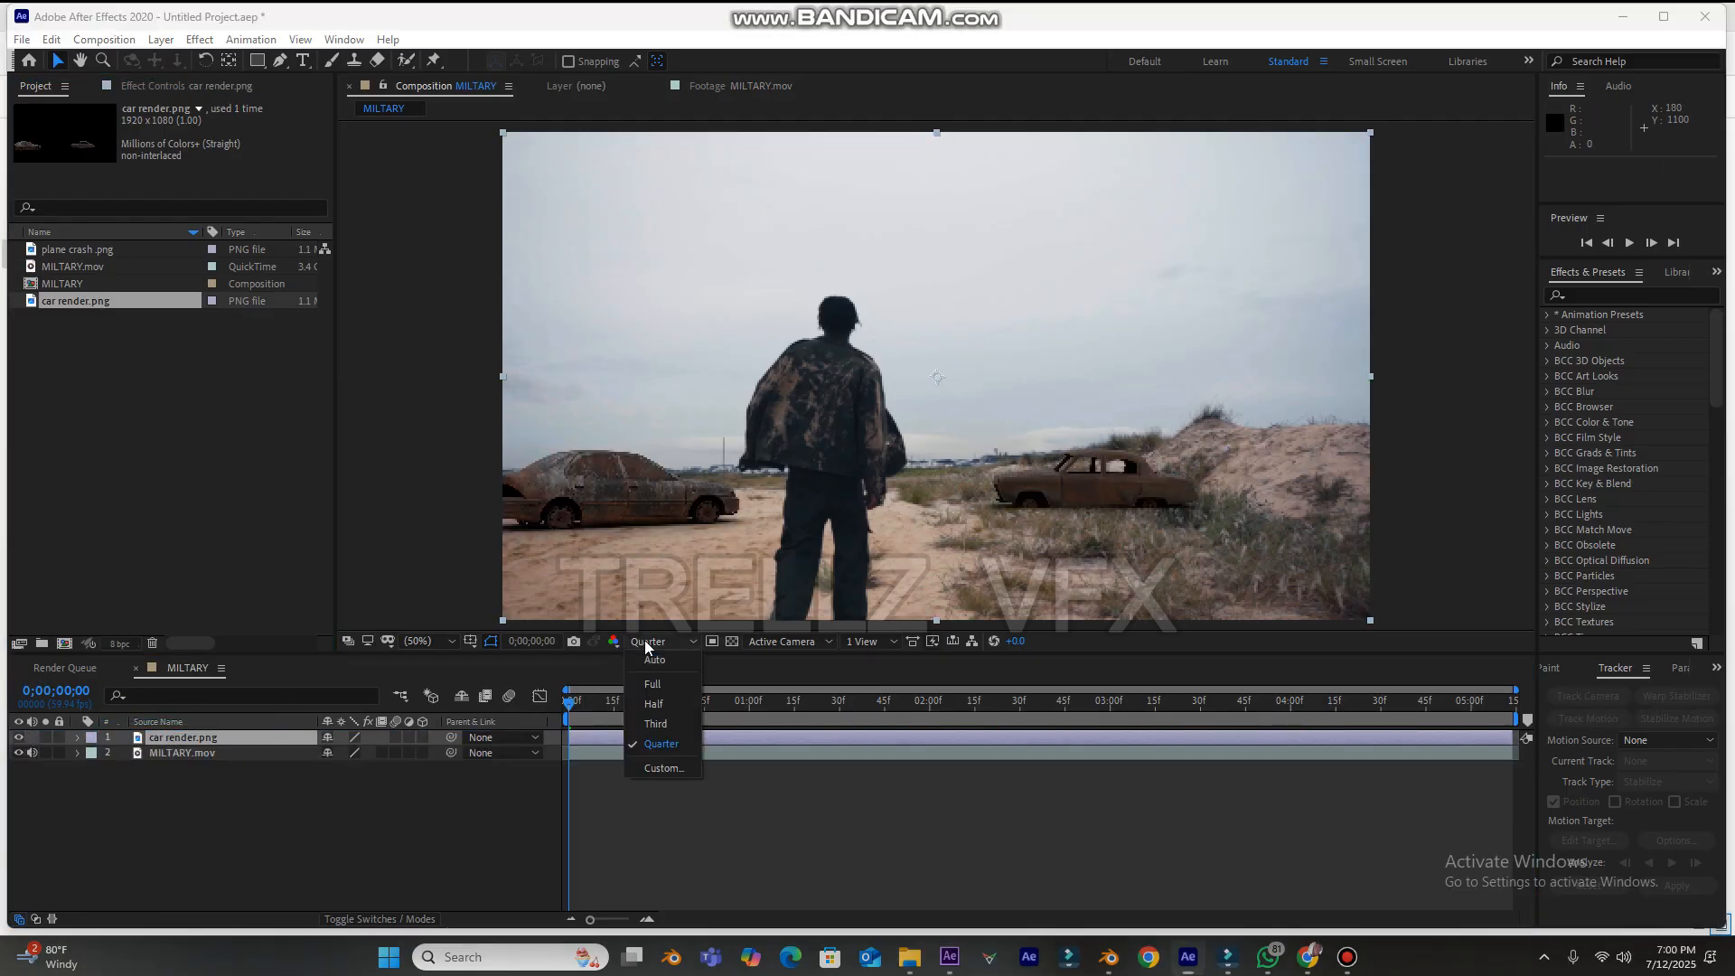
left_click(655, 686)
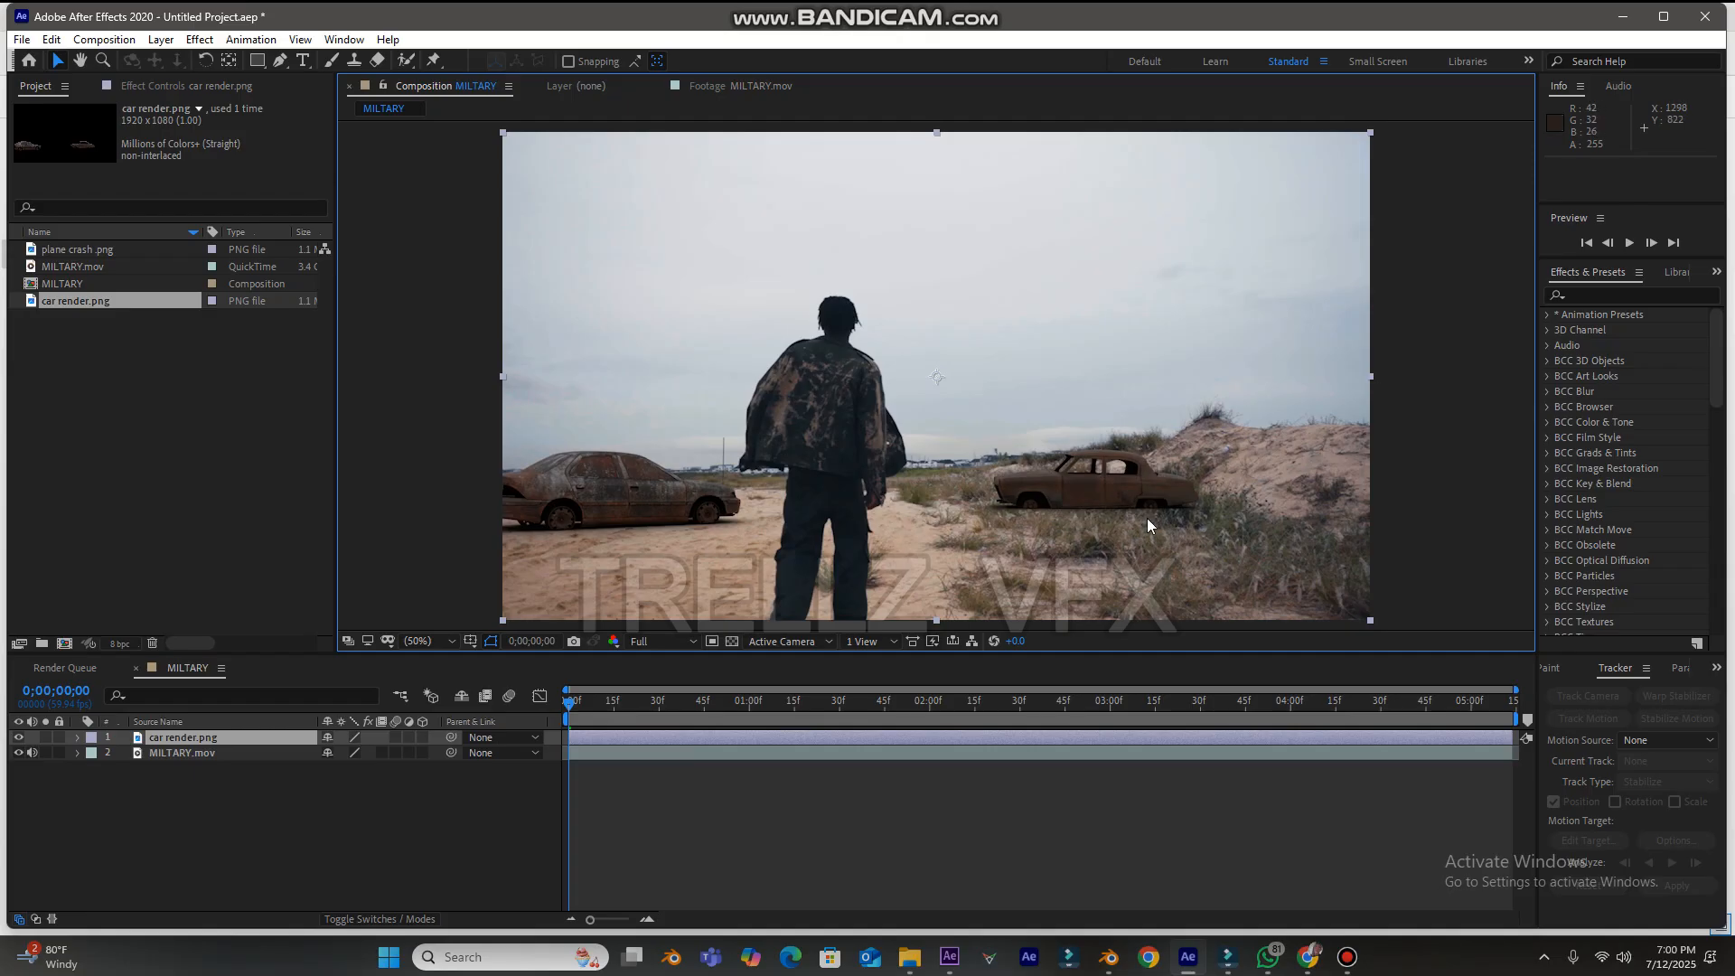
- Place plane crash .png between the car render and MILTARY.mov layers, preview the composite and return to the first frame
left_click(102, 251)
left_click_drag(102, 253, 233, 757)
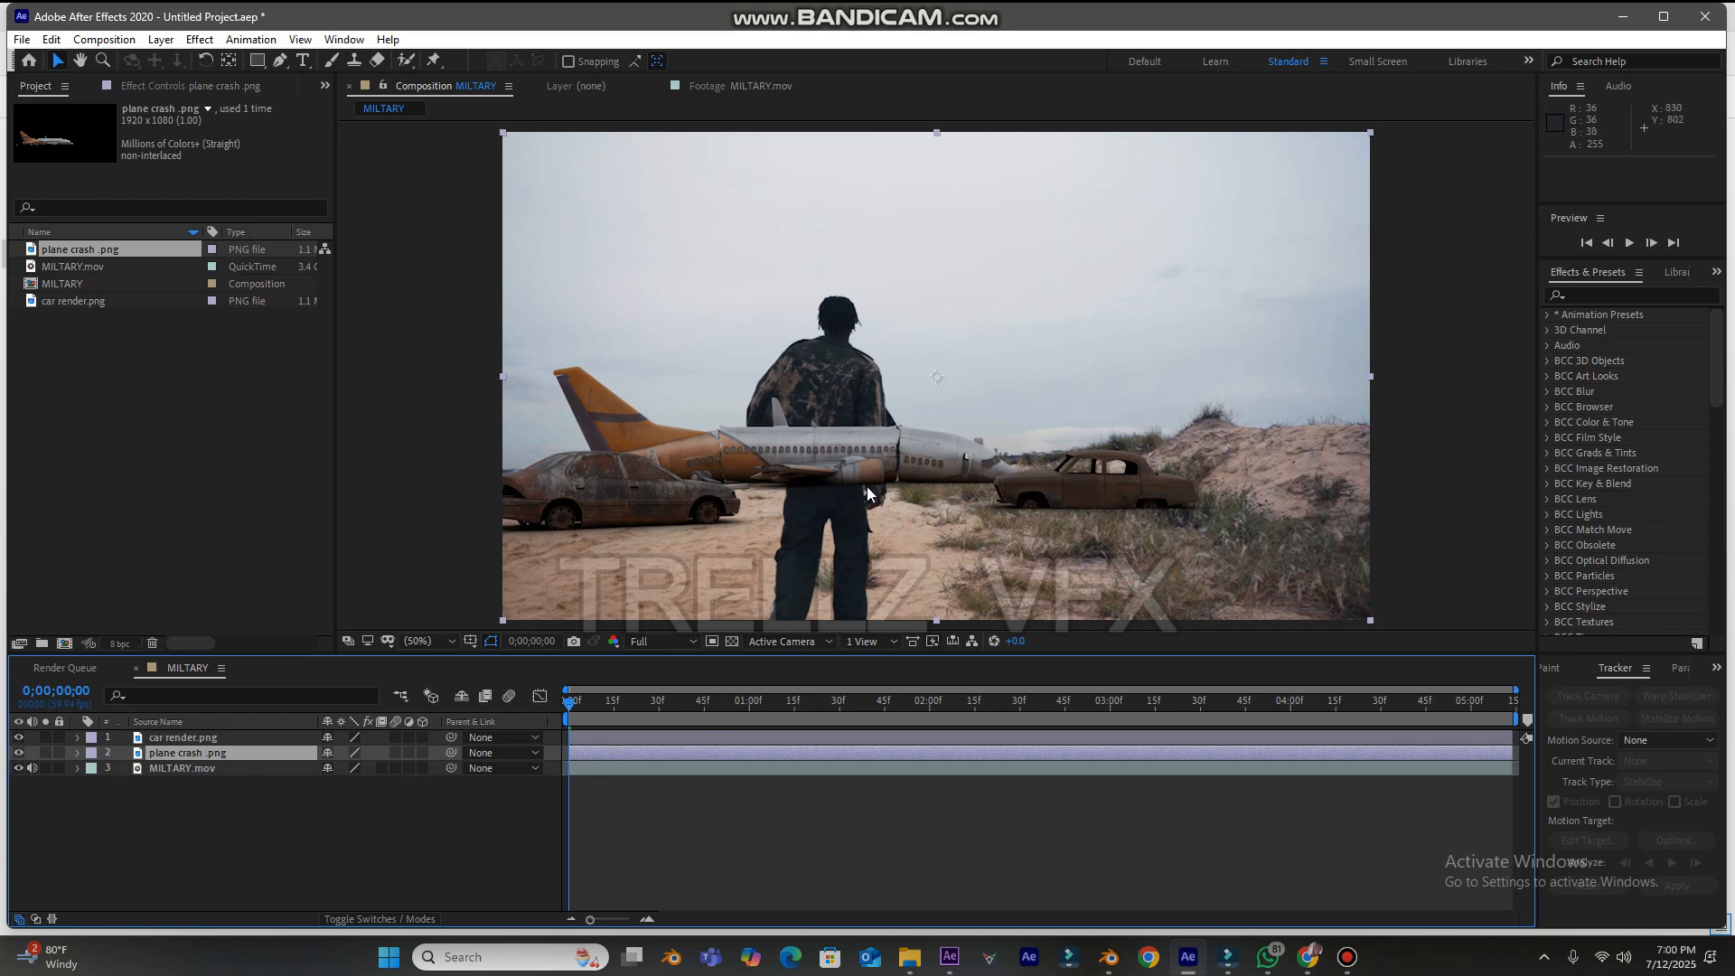
scroll(868, 488, "up", 2)
scroll(759, 519, "down", 2)
key("space")
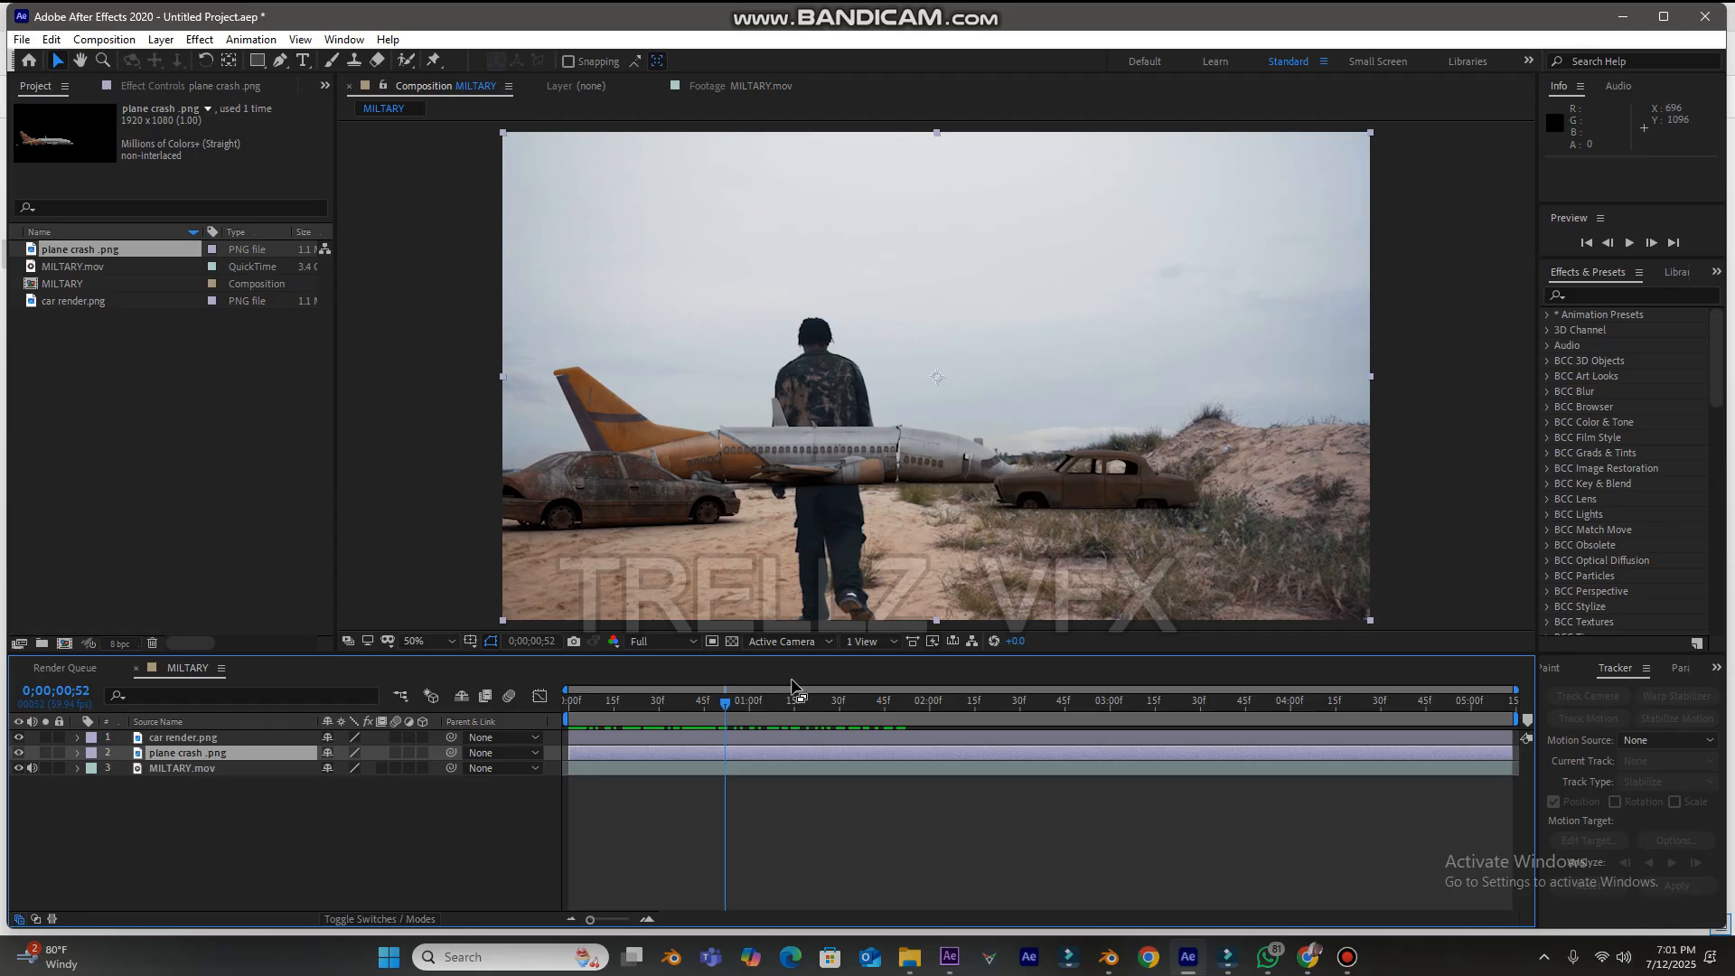
left_click_drag(724, 717, 569, 717)
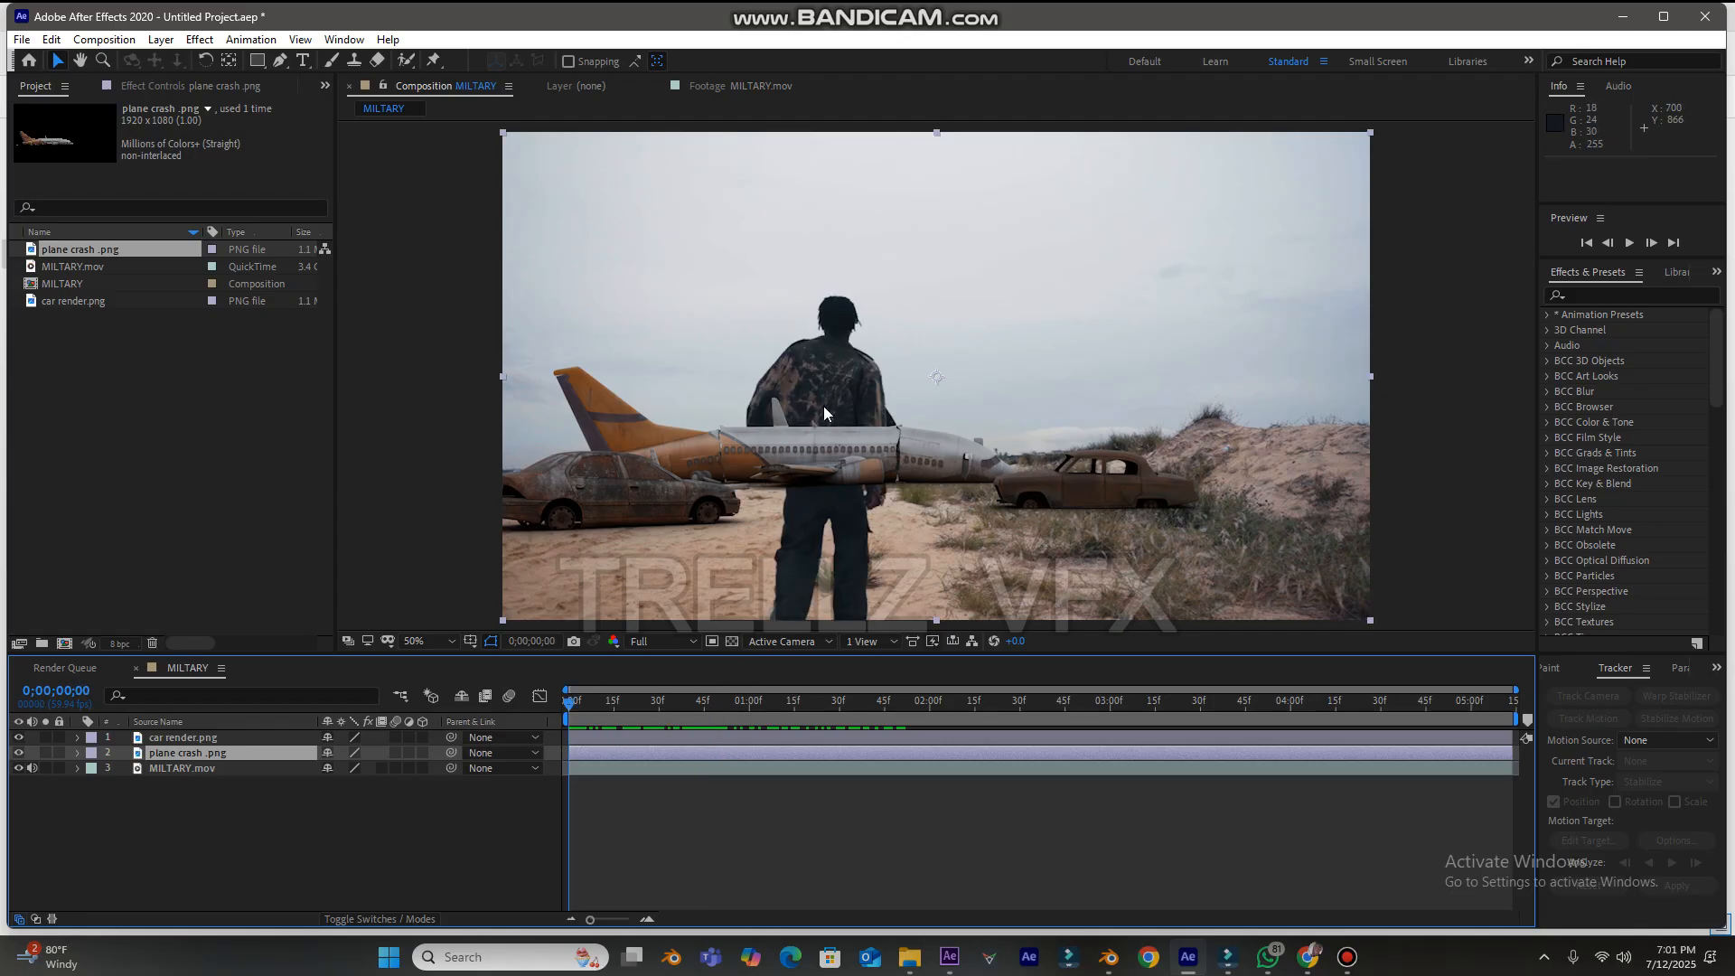
- Duplicate the MILTARY.mov layer and move the copy to the top of the layer stack
left_click(214, 770)
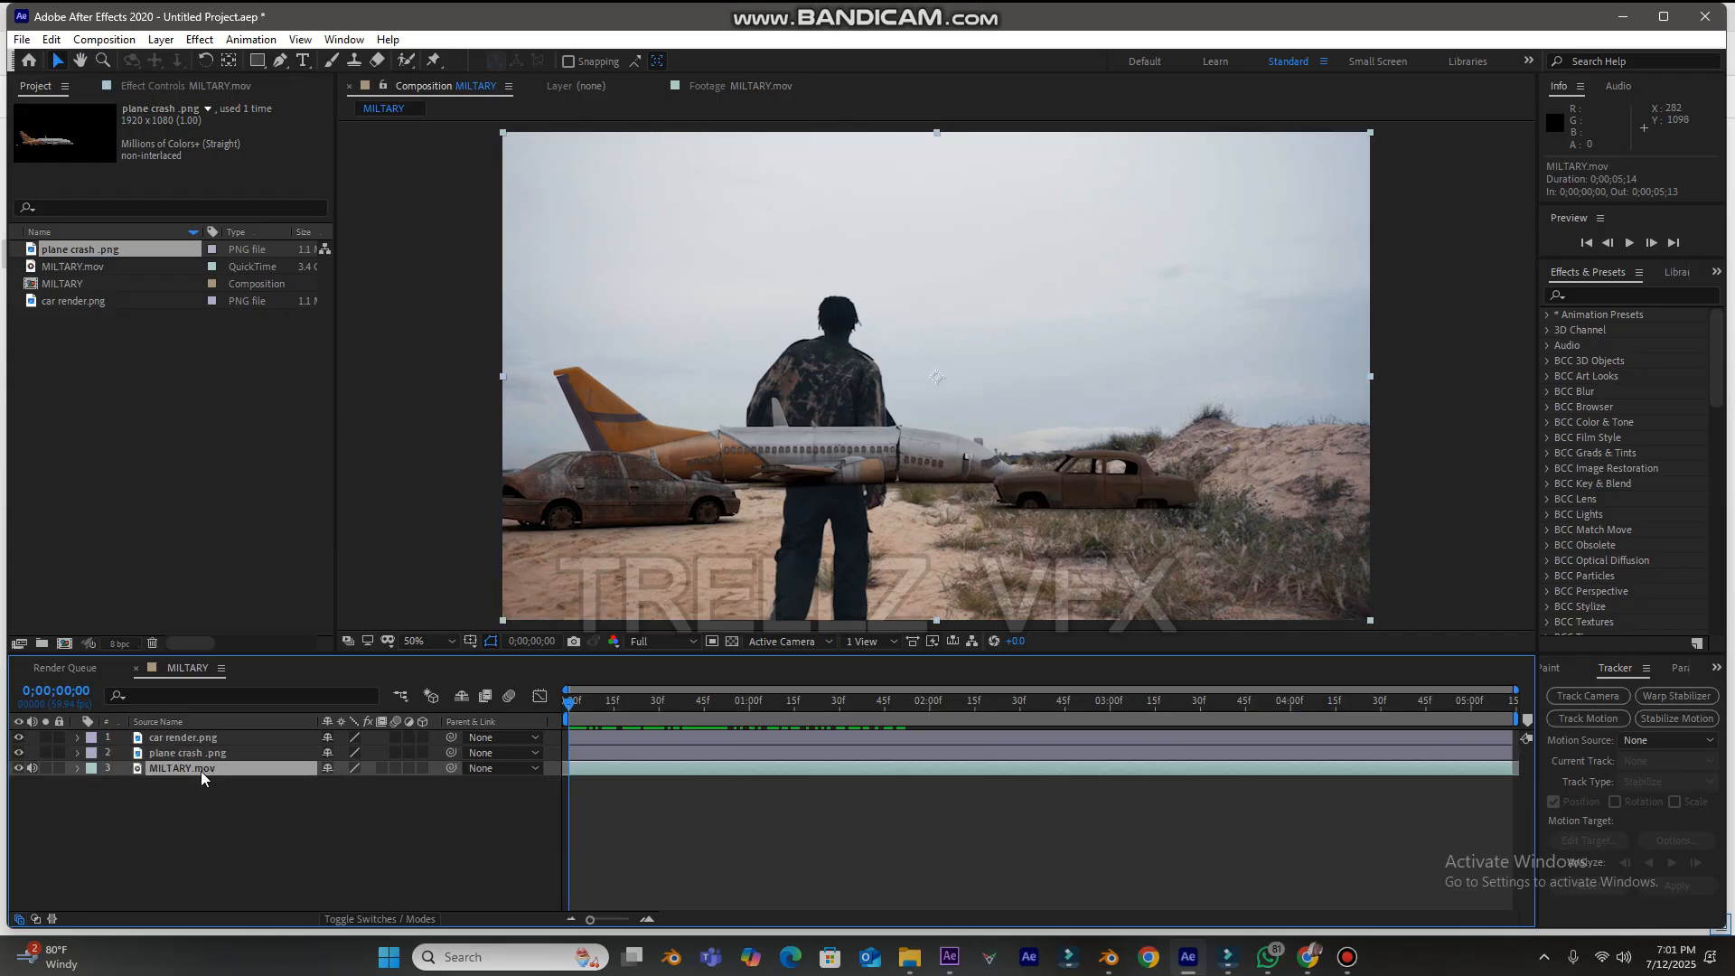
key("ctrl+d")
left_click_drag(213, 775, 235, 728)
- Open the top MILTARY.mov layer for editing and select the walking man with a Roto Brush foreground stroke along his back
double_click(578, 743)
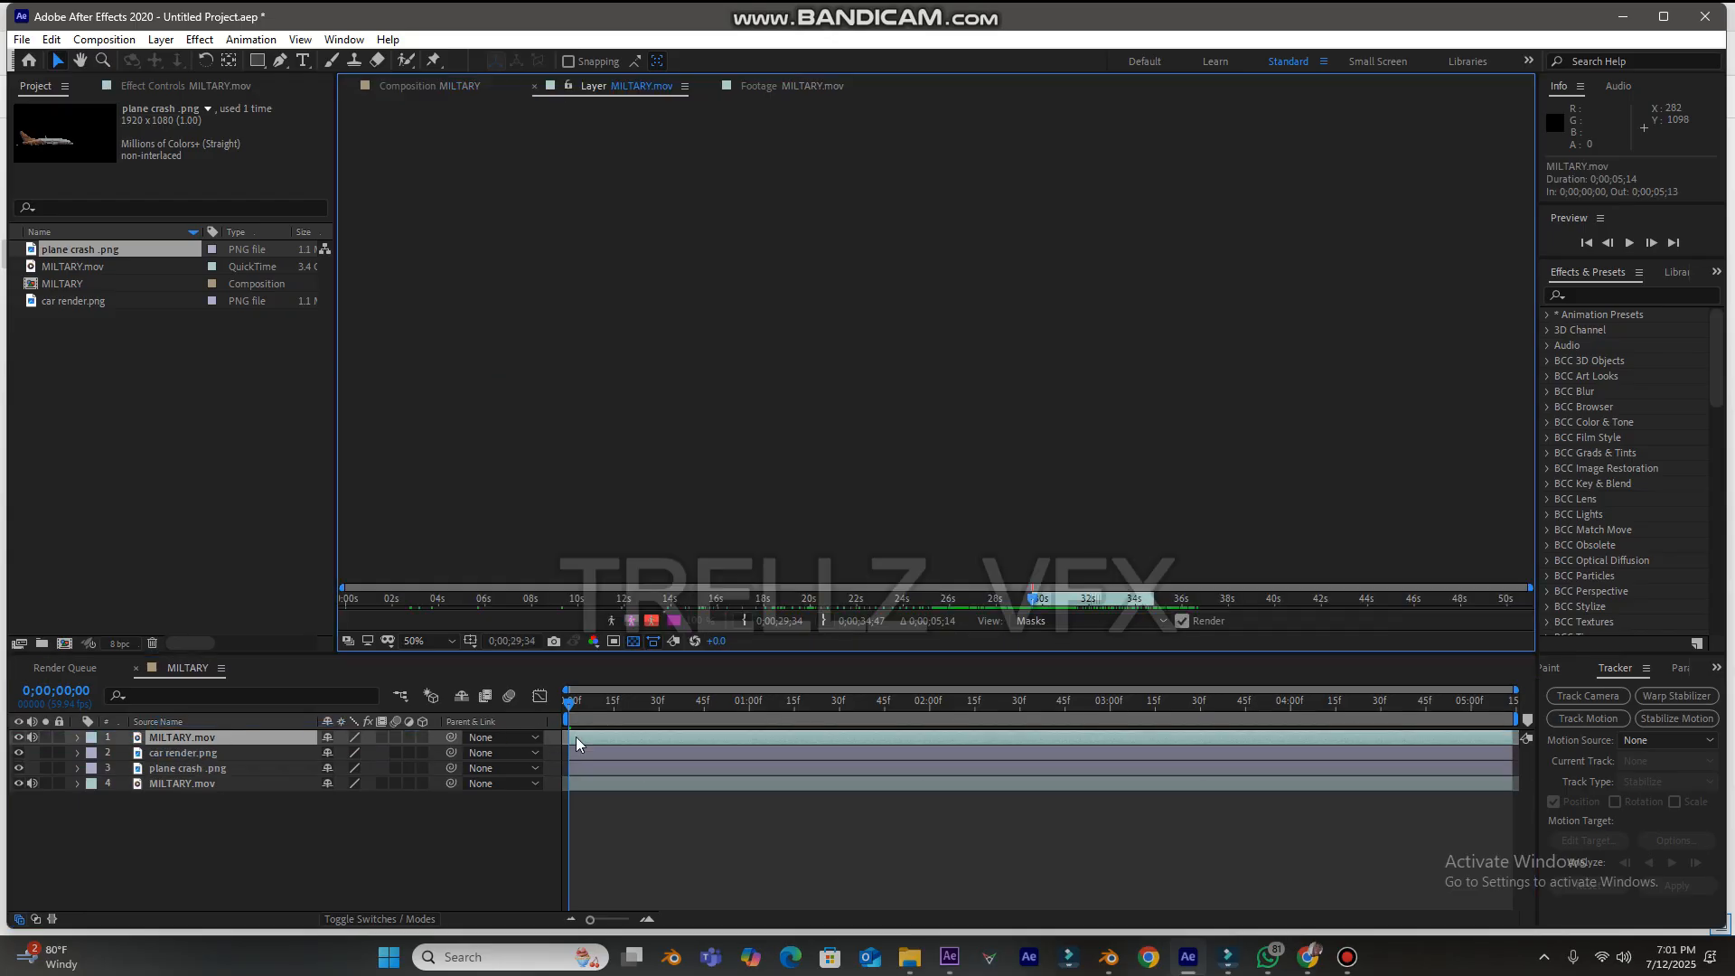
left_click(406, 59)
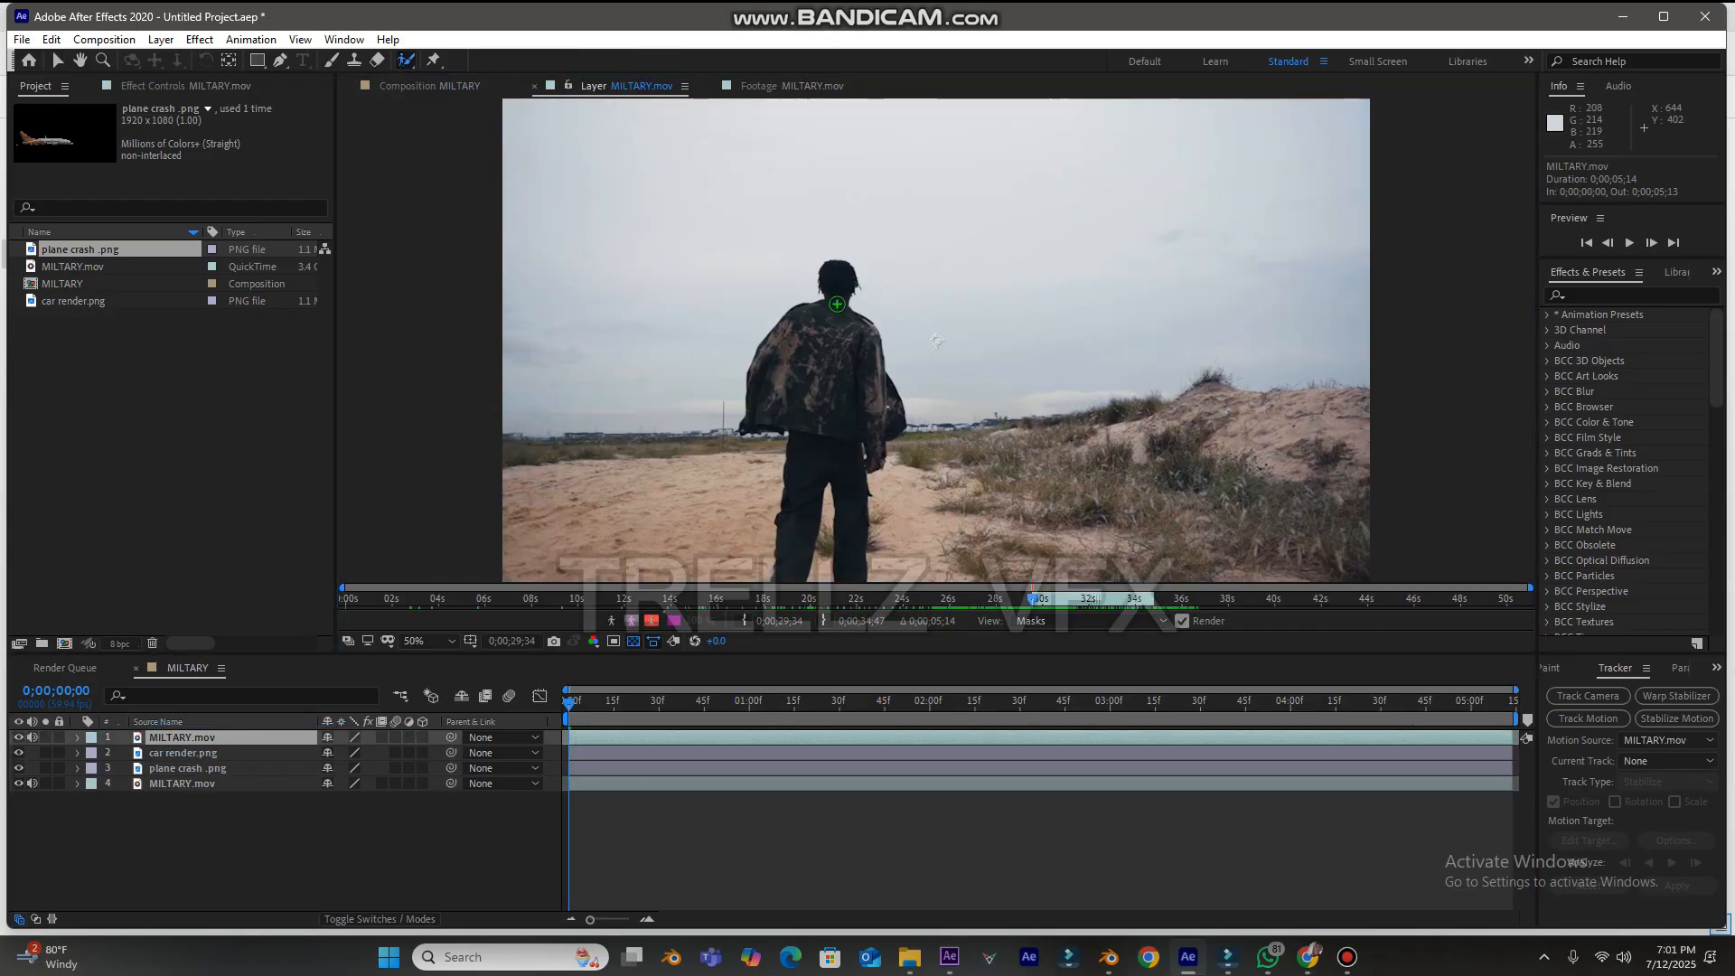
left_click_drag(827, 333, 831, 418)
scroll(844, 497, "down", 4)
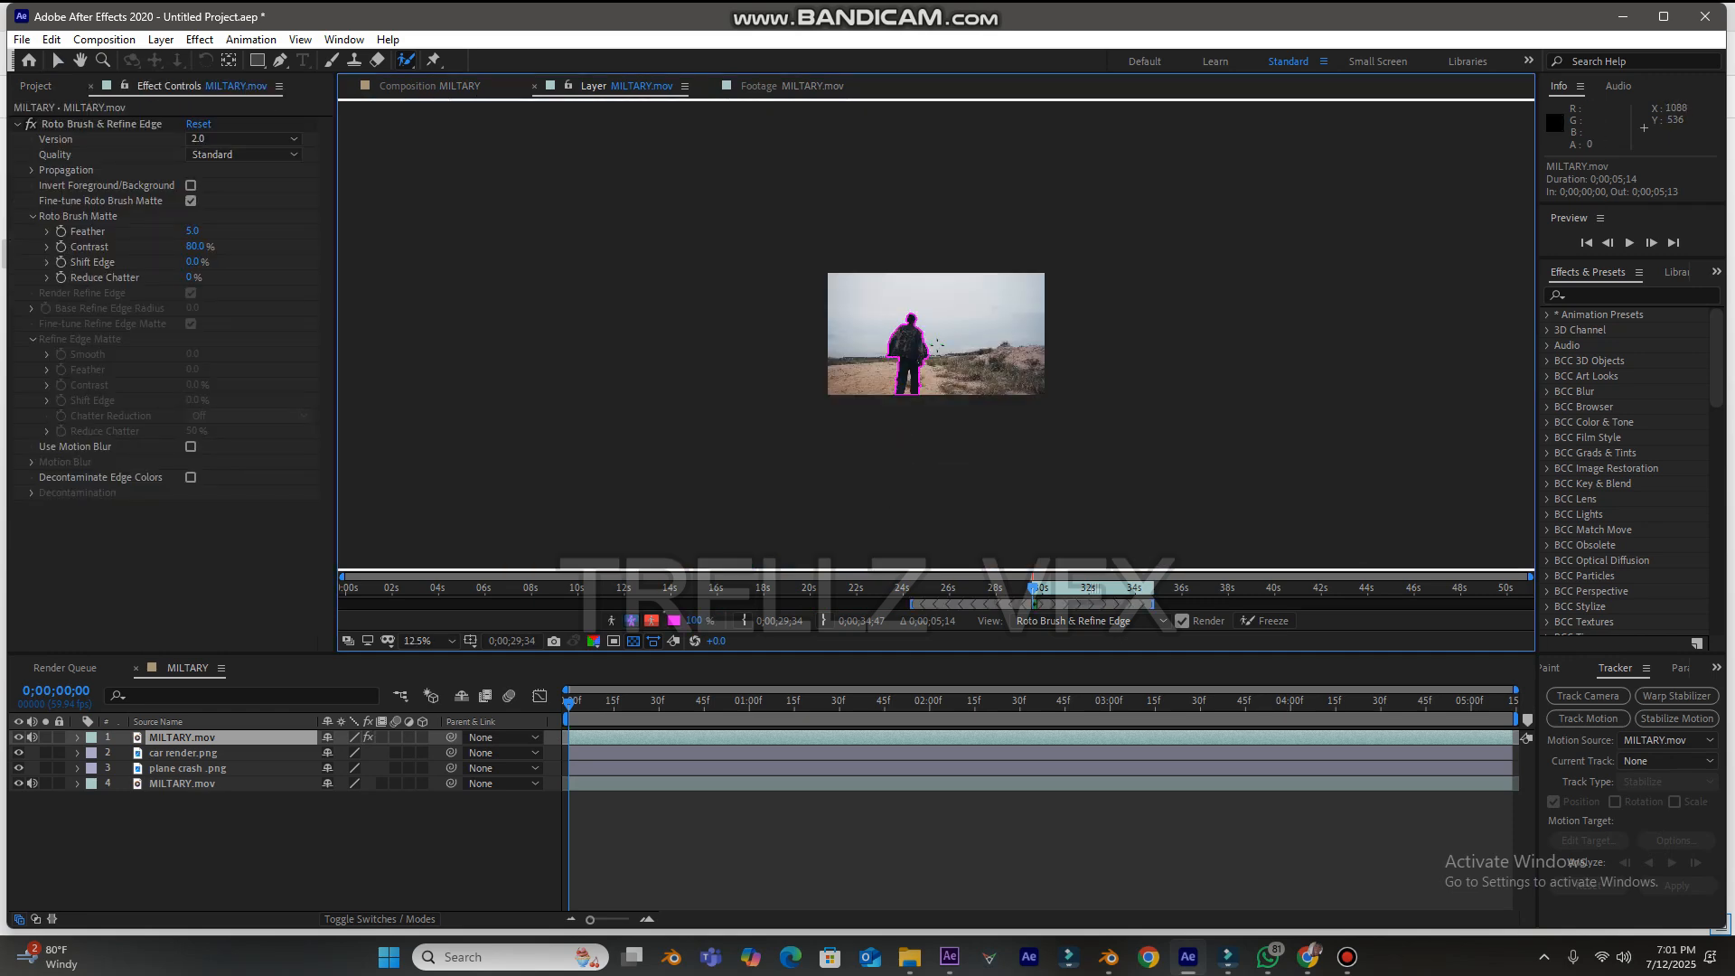
scroll(821, 351, "up", 4)
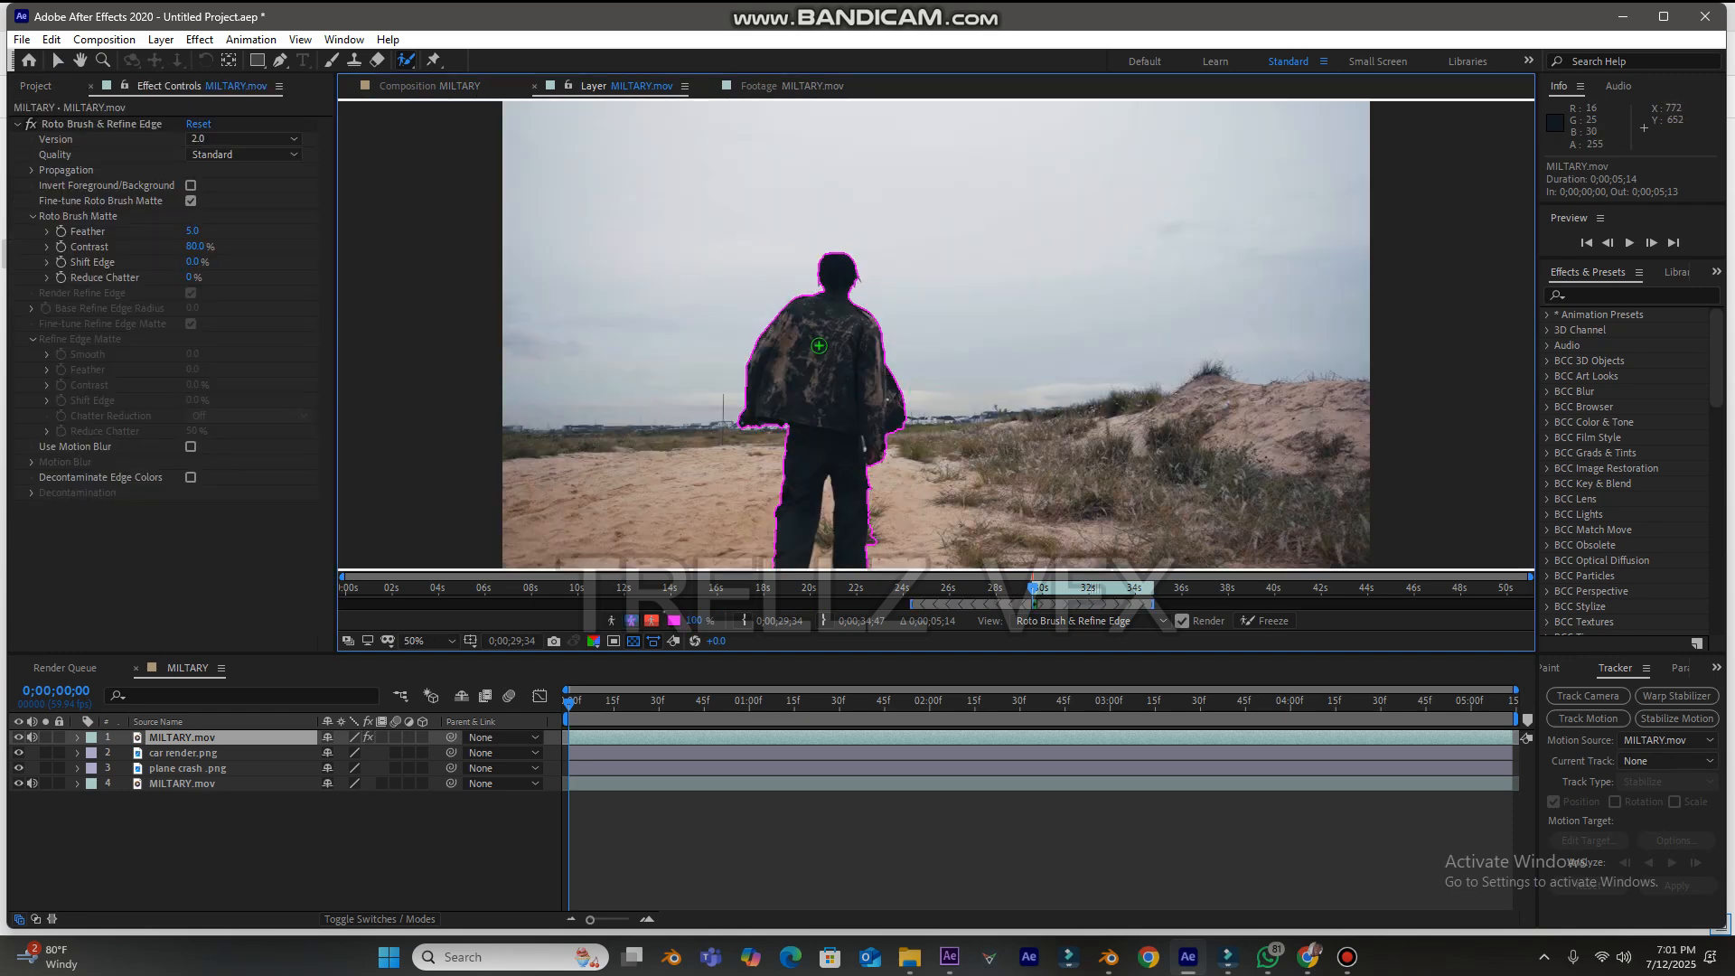
- Set the Roto Brush quality to Best and Reduce Chatter to 30%
left_click(216, 156)
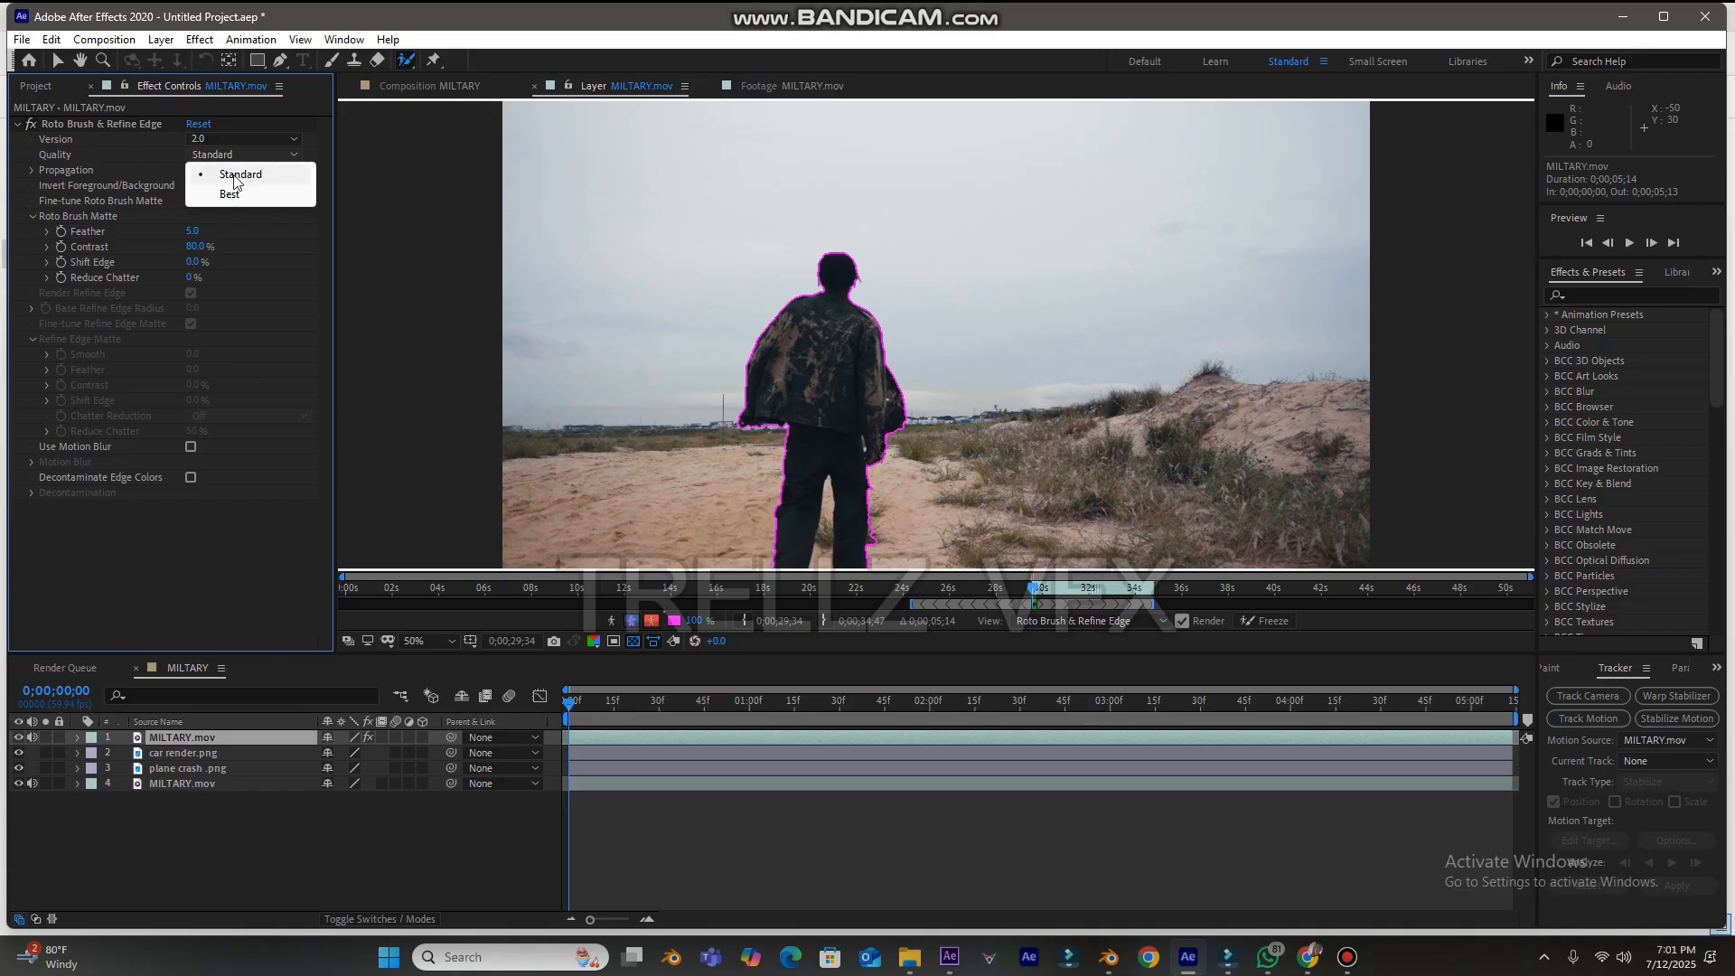
left_click(230, 193)
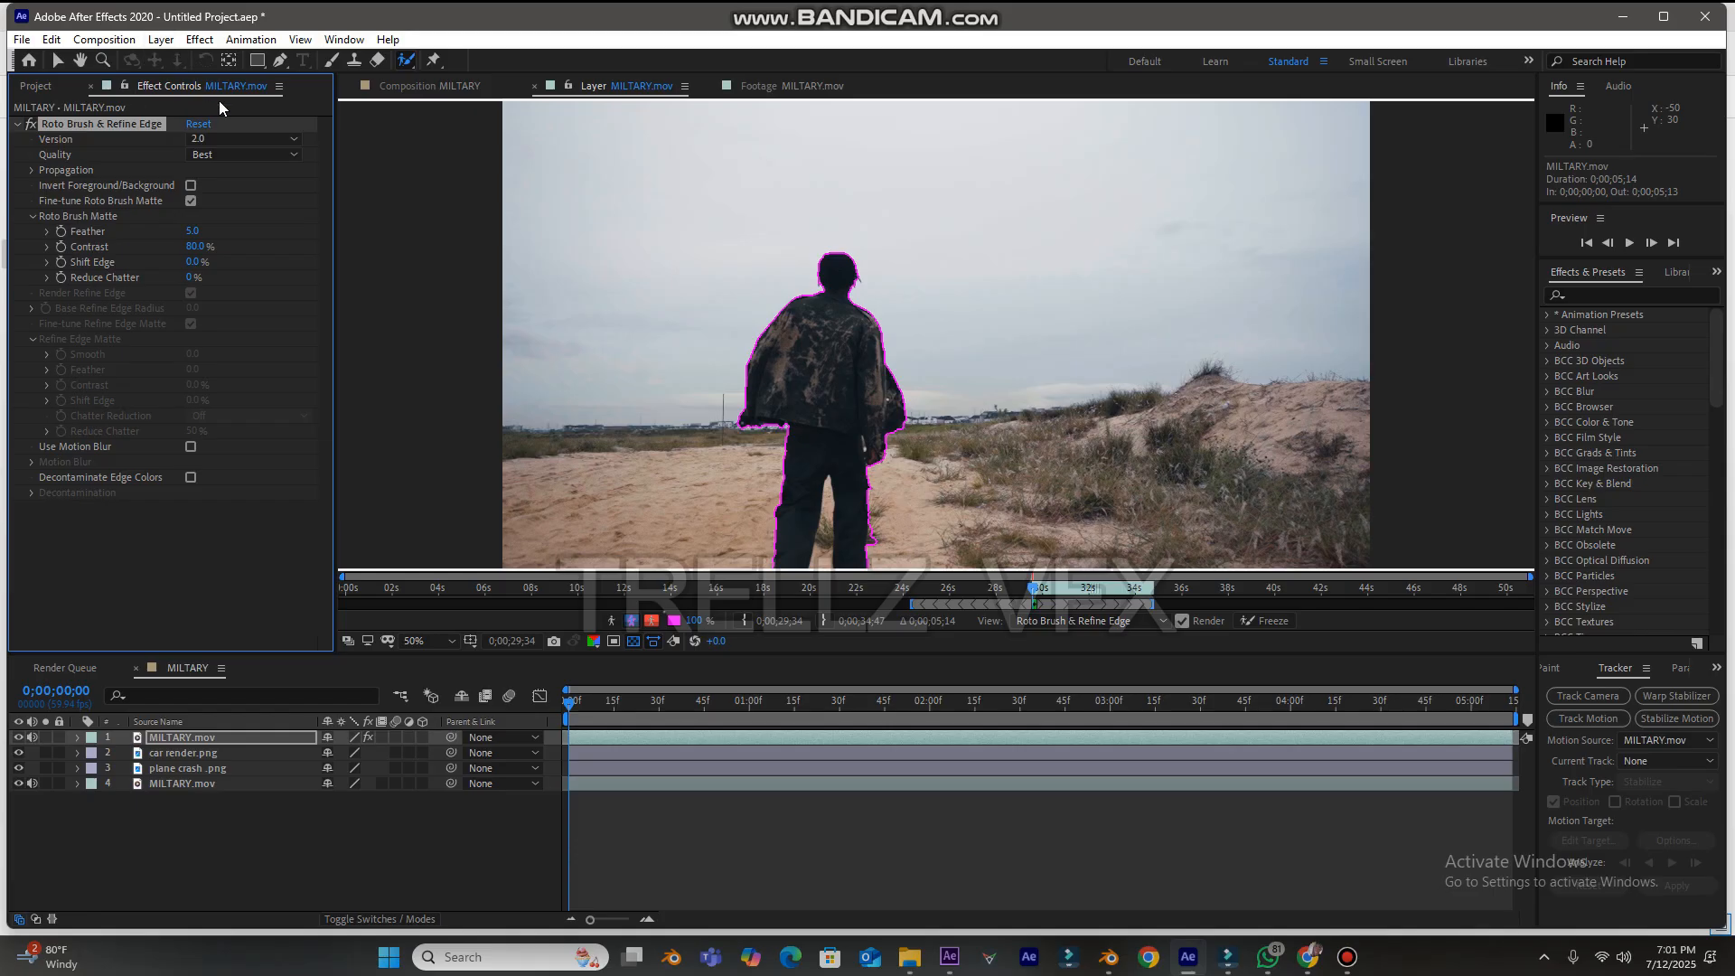
left_click(189, 277)
type("30")
key("Return")
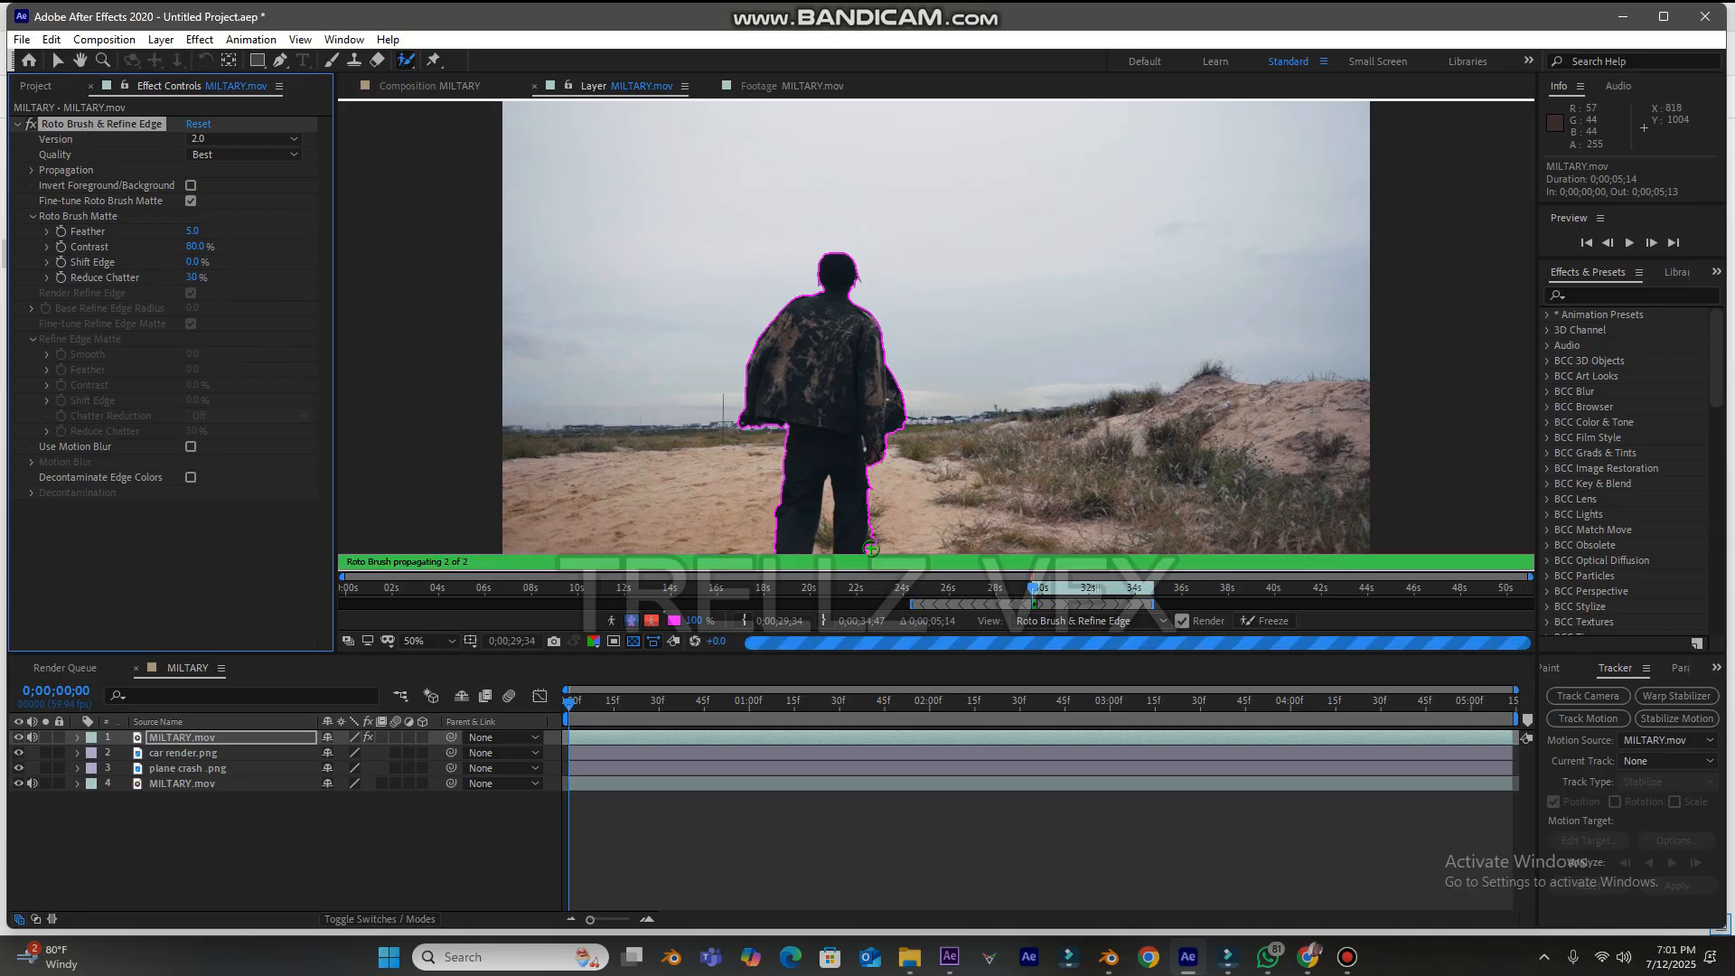
- Subtract the ground beside the trouser leg and the gap between the man's legs from the Roto Brush selection
left_click_drag(876, 542, 886, 547, "alt")
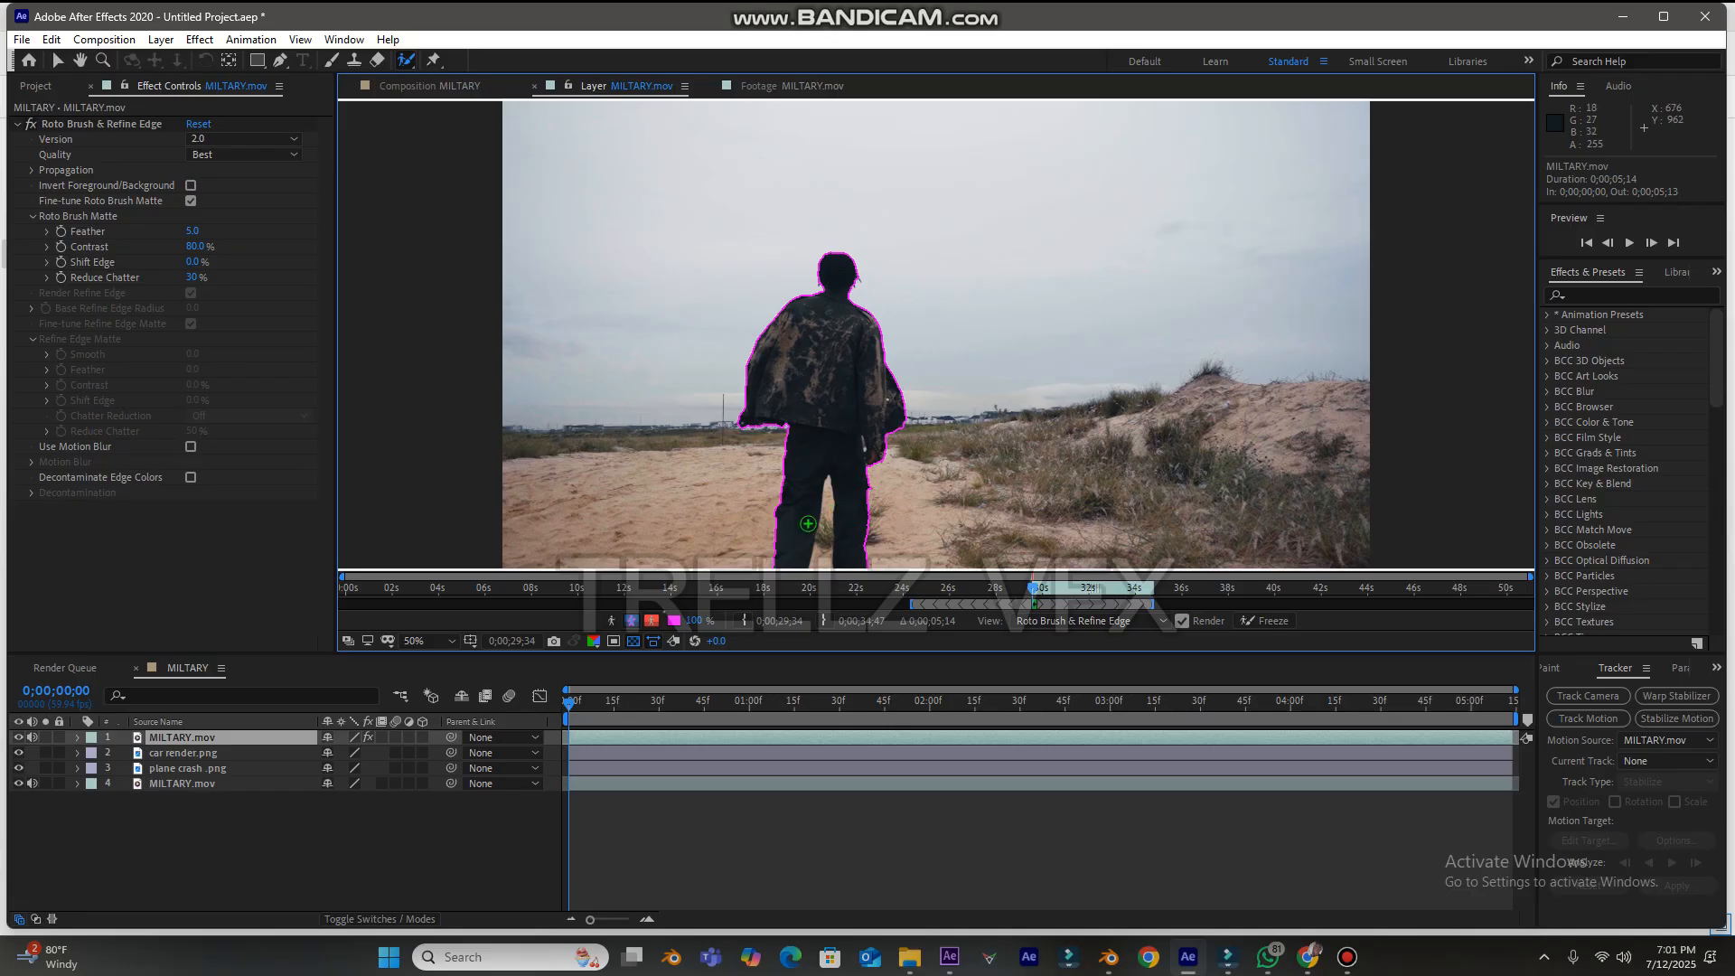
key("period")
key("period")
key("period")
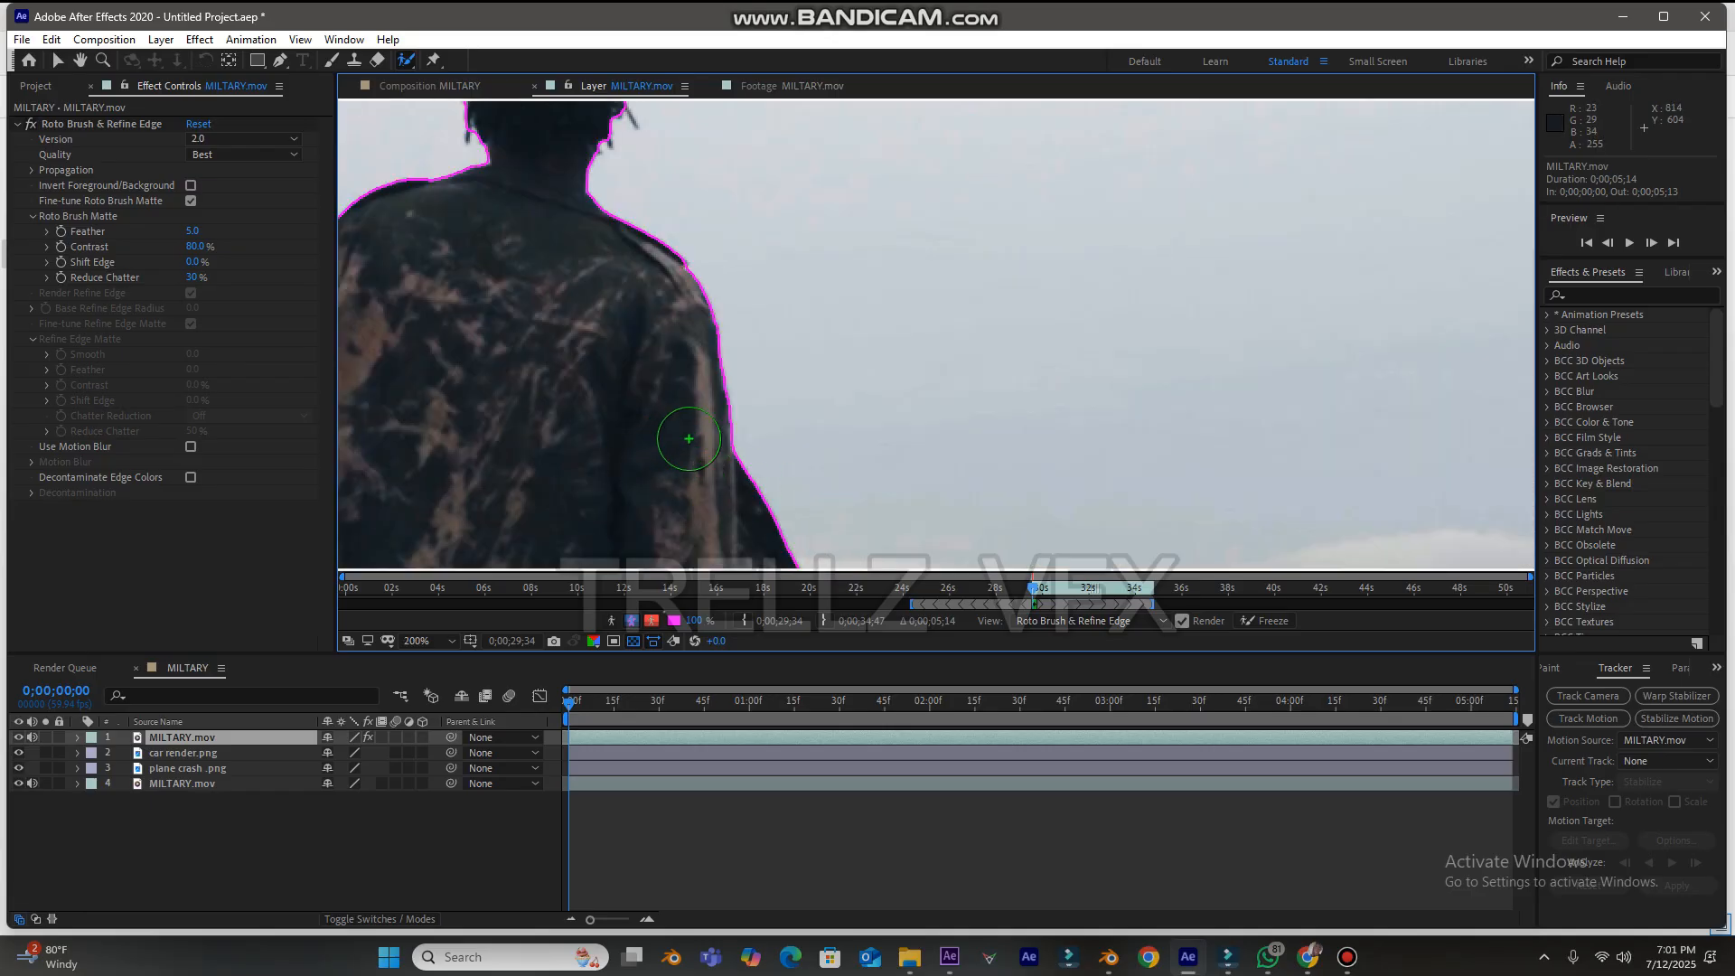
left_click_drag(523, 437, 506, 109)
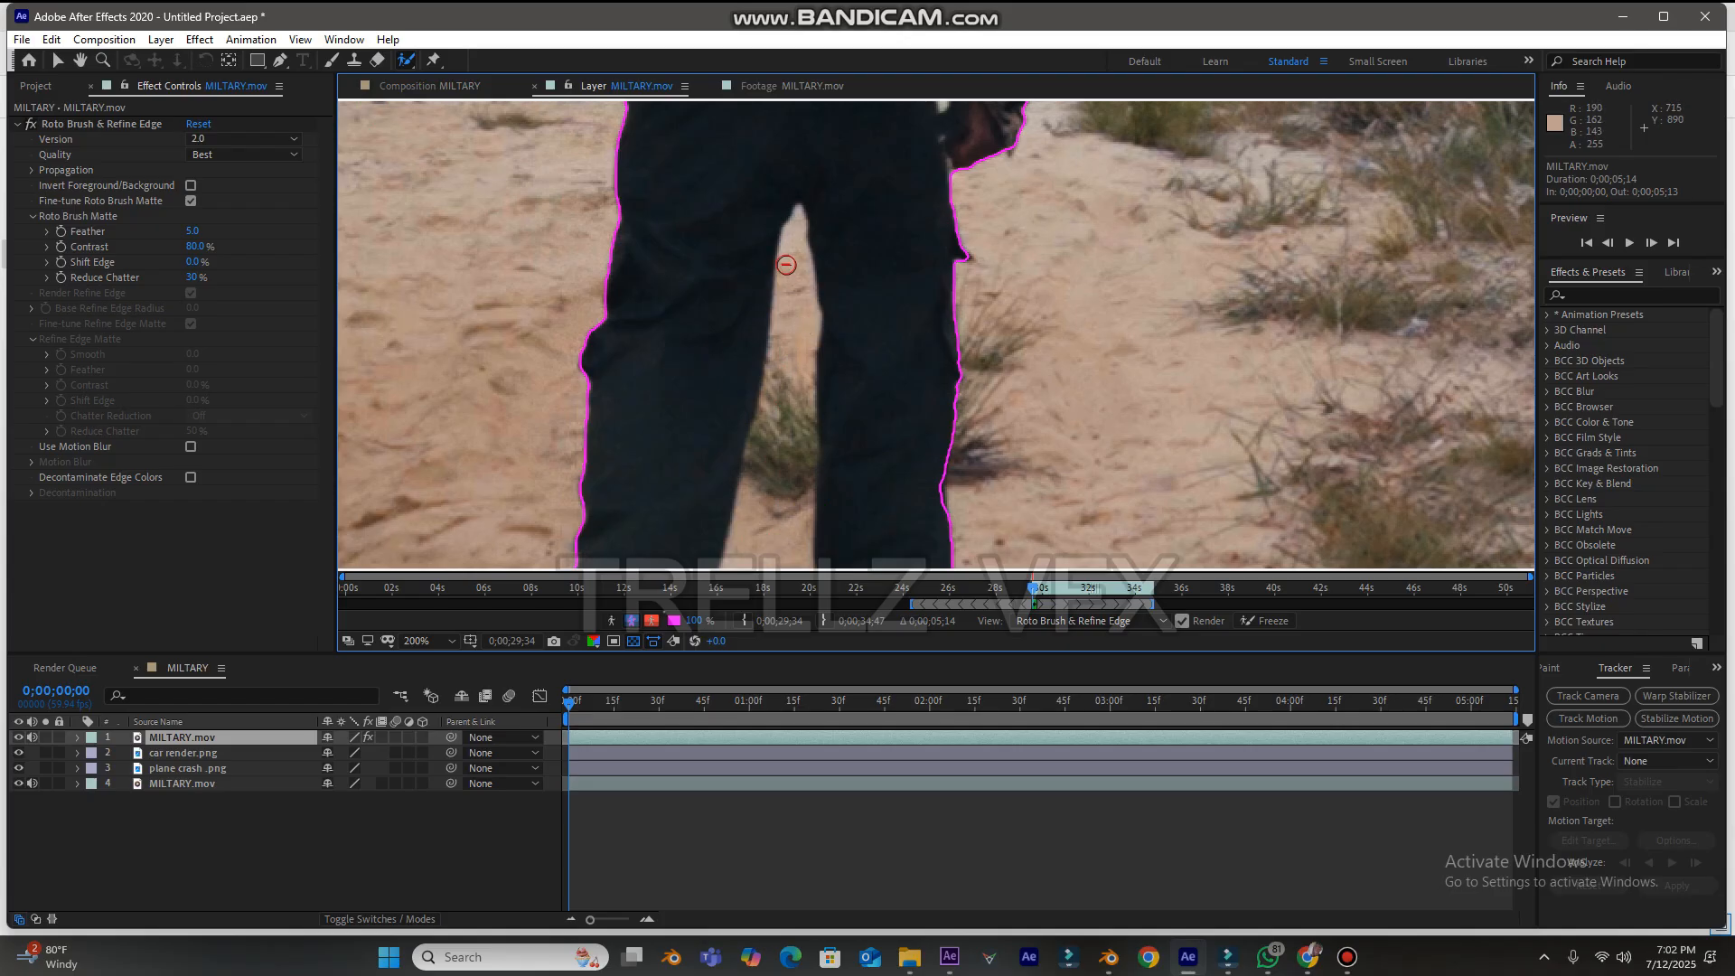
left_click_drag(795, 255, 778, 535, "alt")
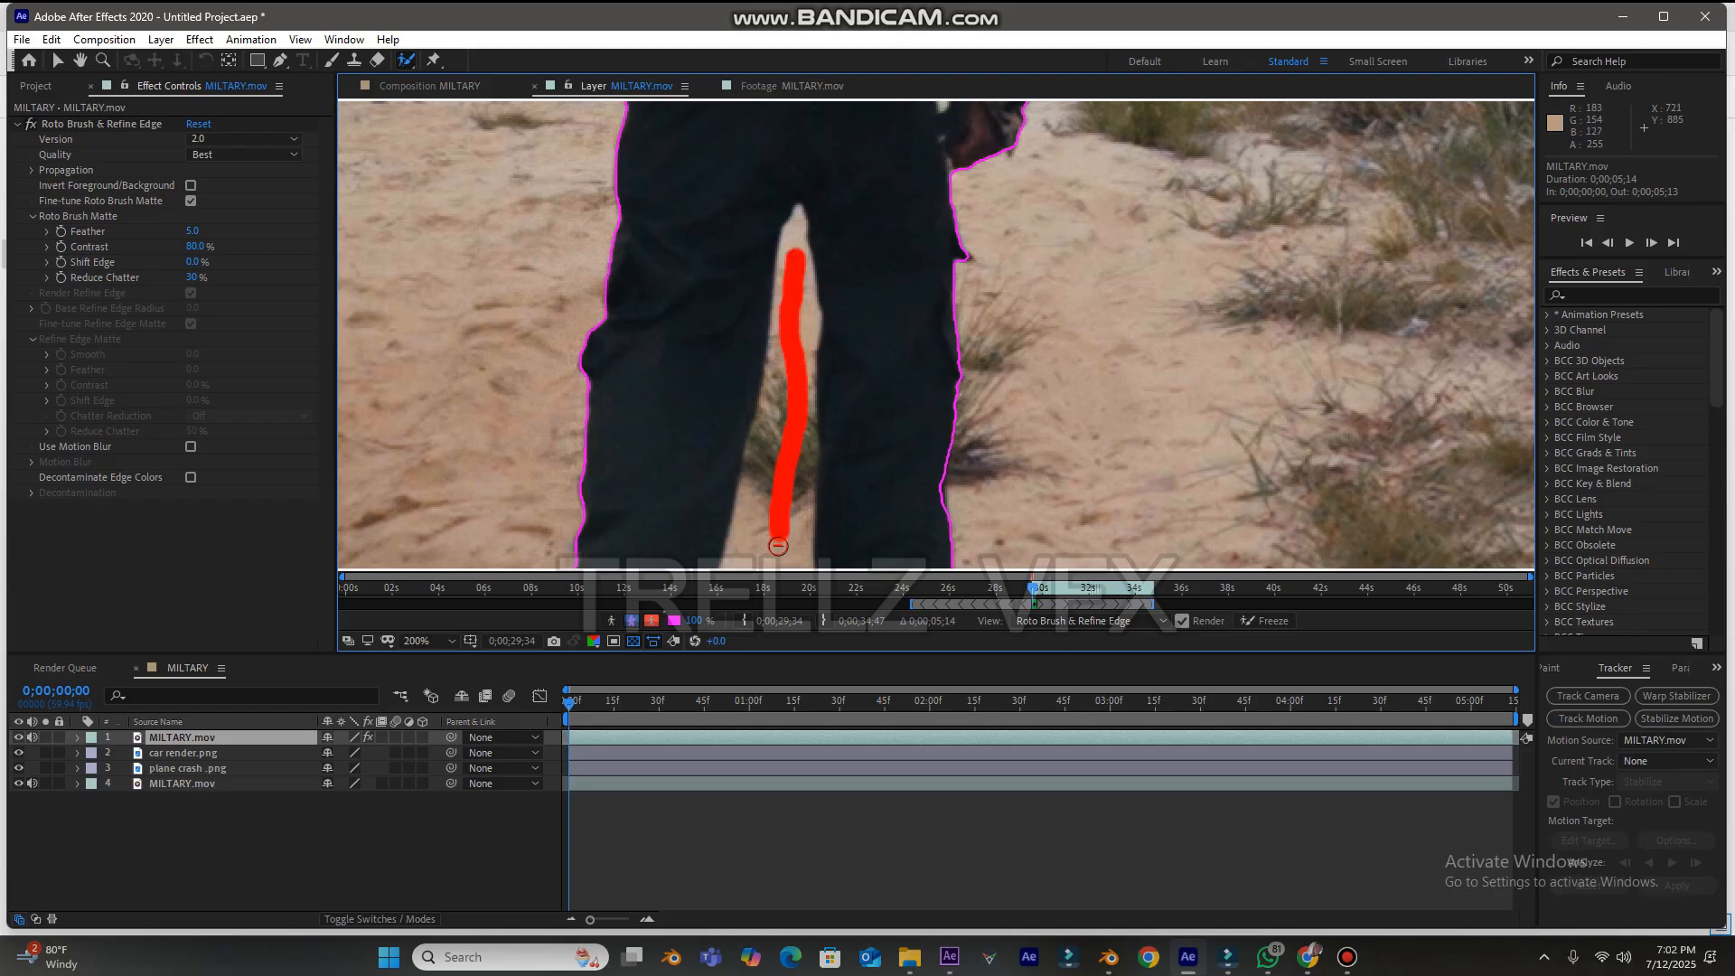
key("comma")
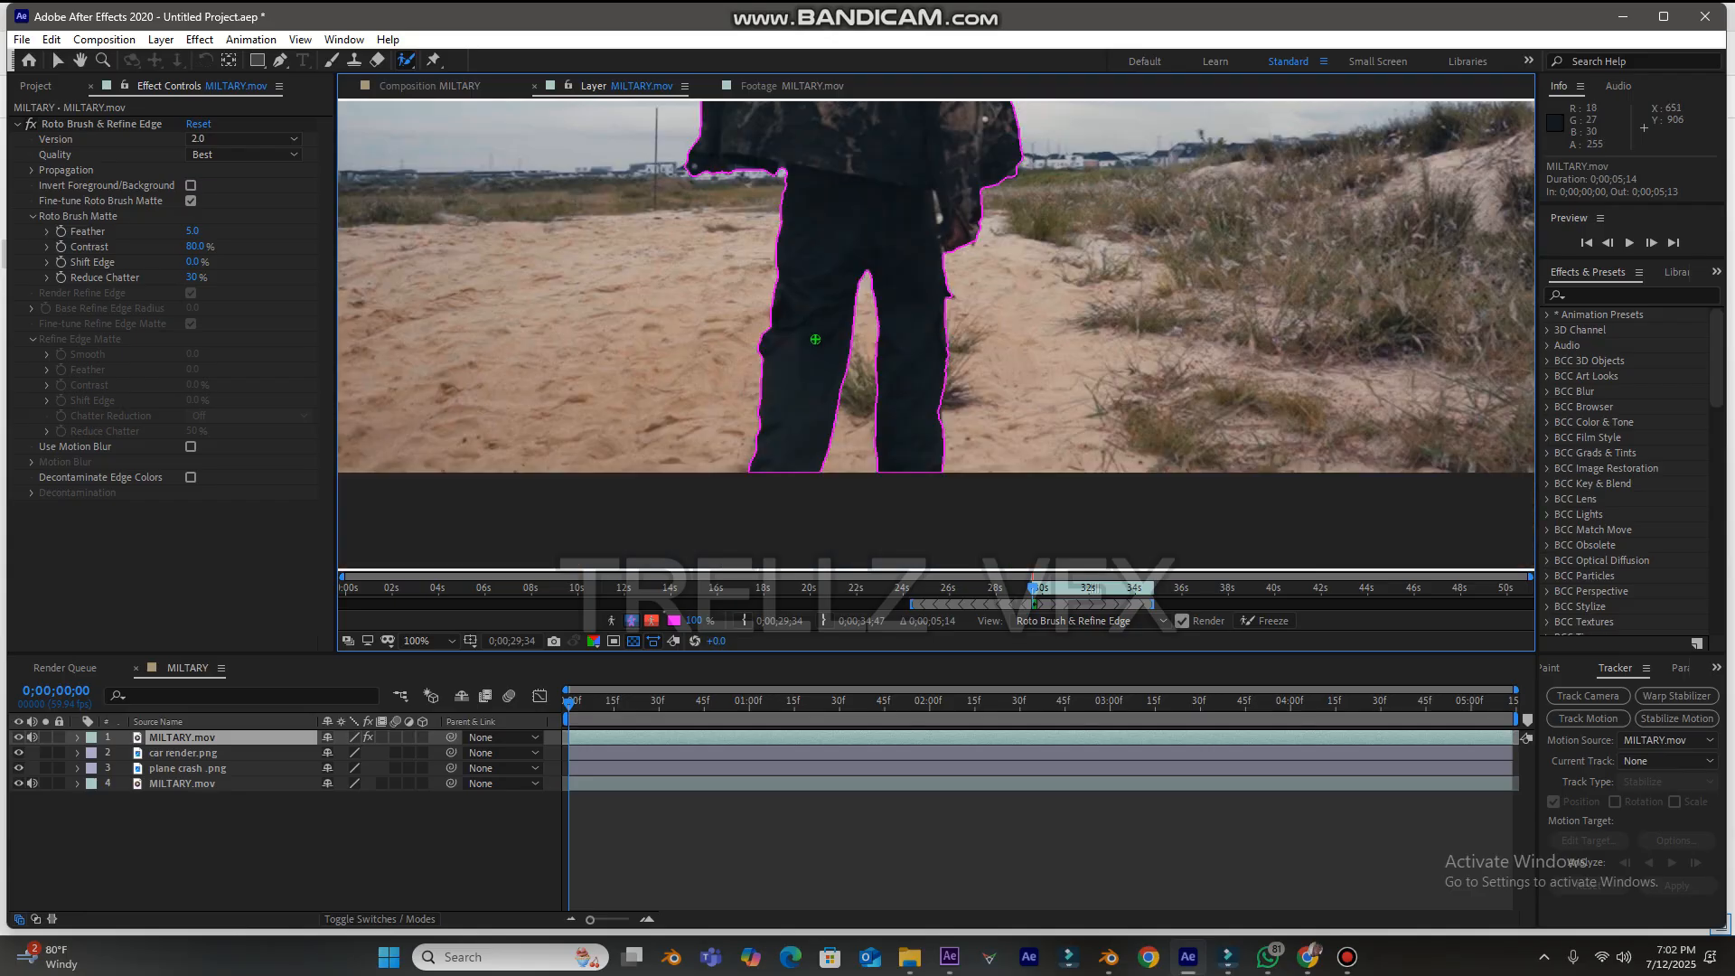
key("comma")
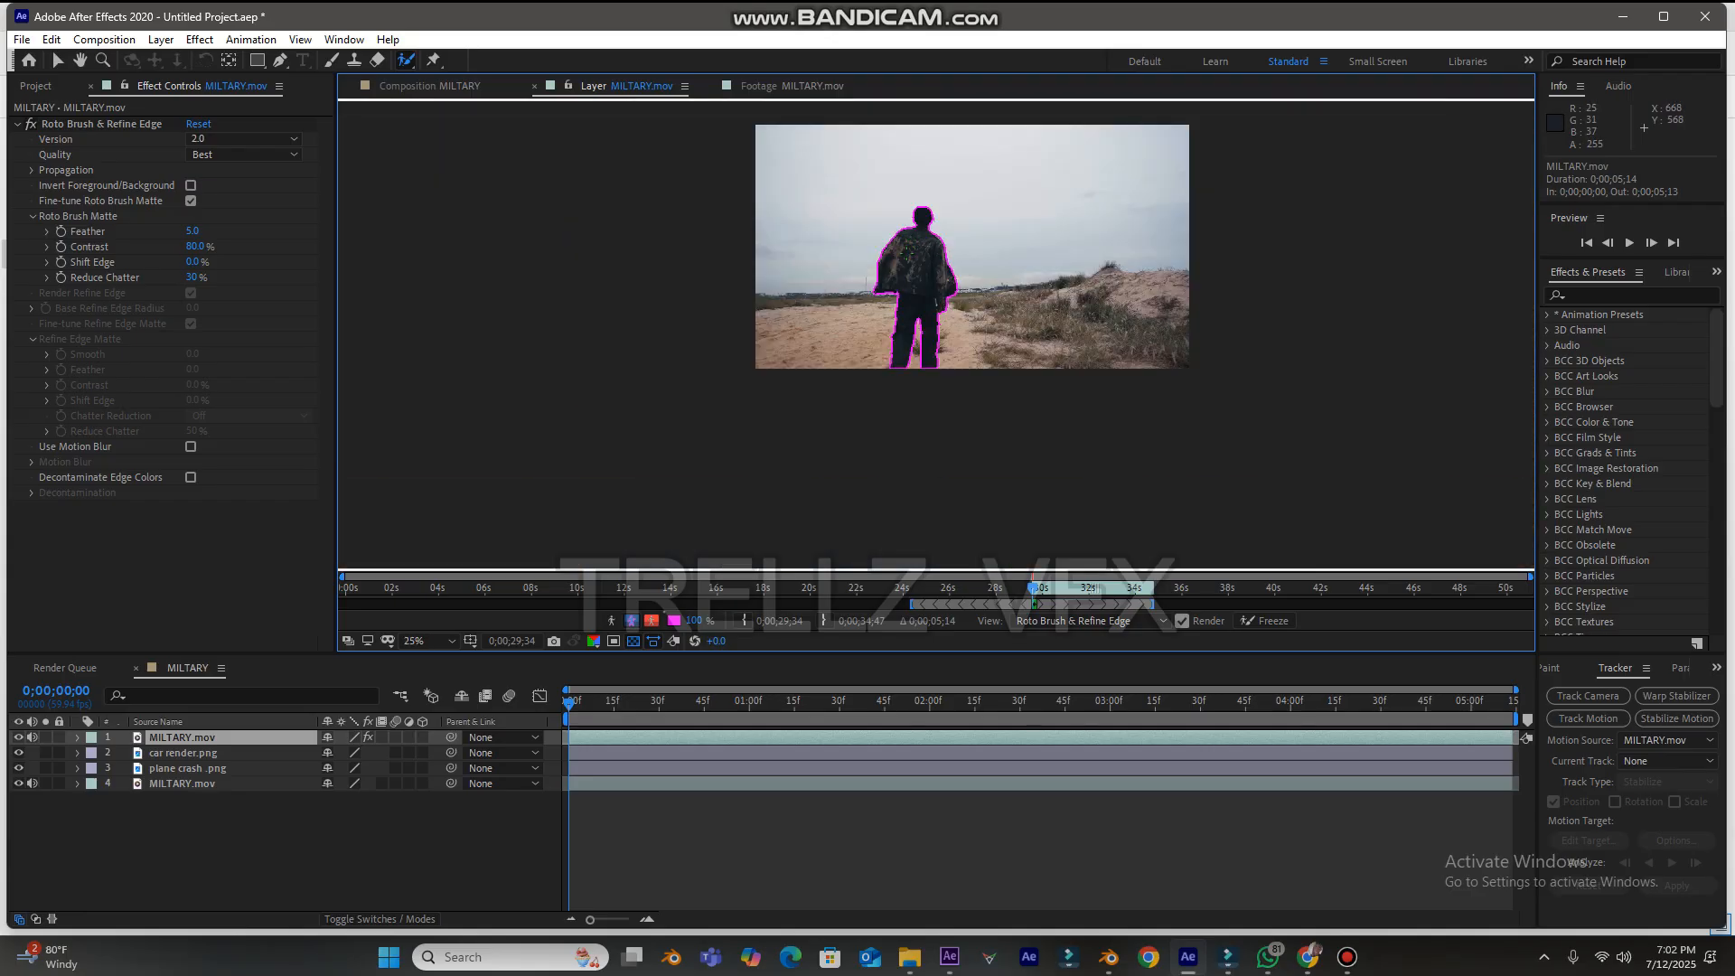
left_click_drag(947, 201, 808, 336)
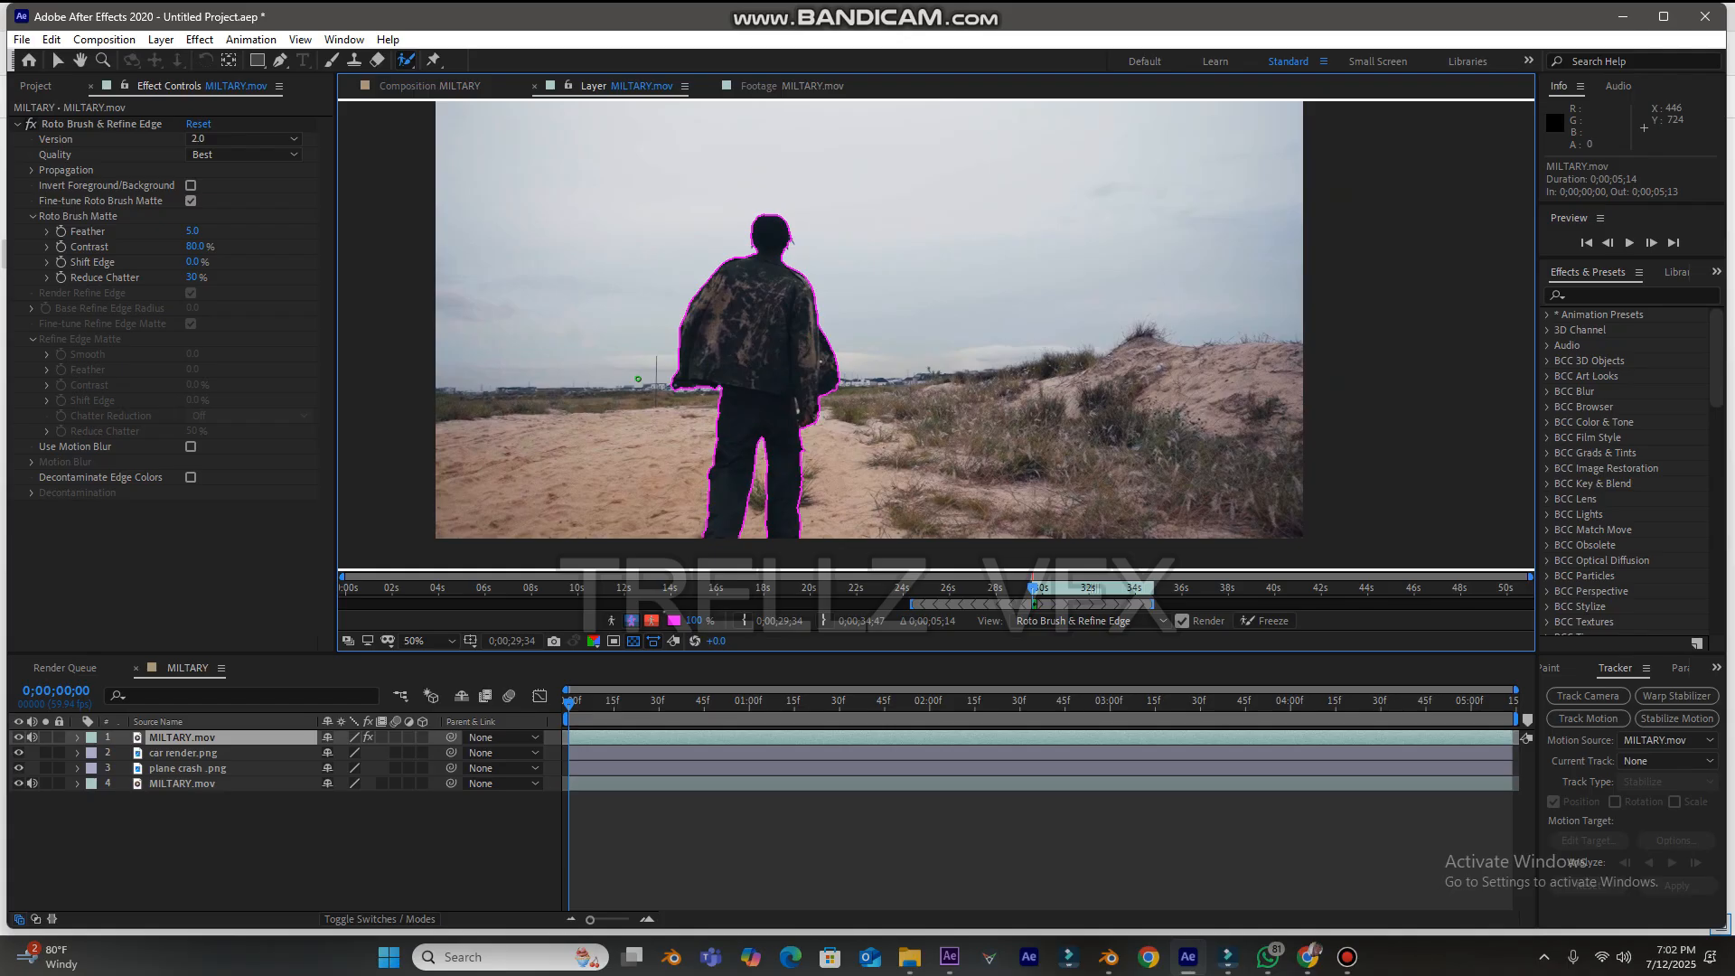
- Propagate the Roto Brush selection through the clip and subtract the excess areas on both sides of the man at 0;00;03;04
left_click(1630, 242)
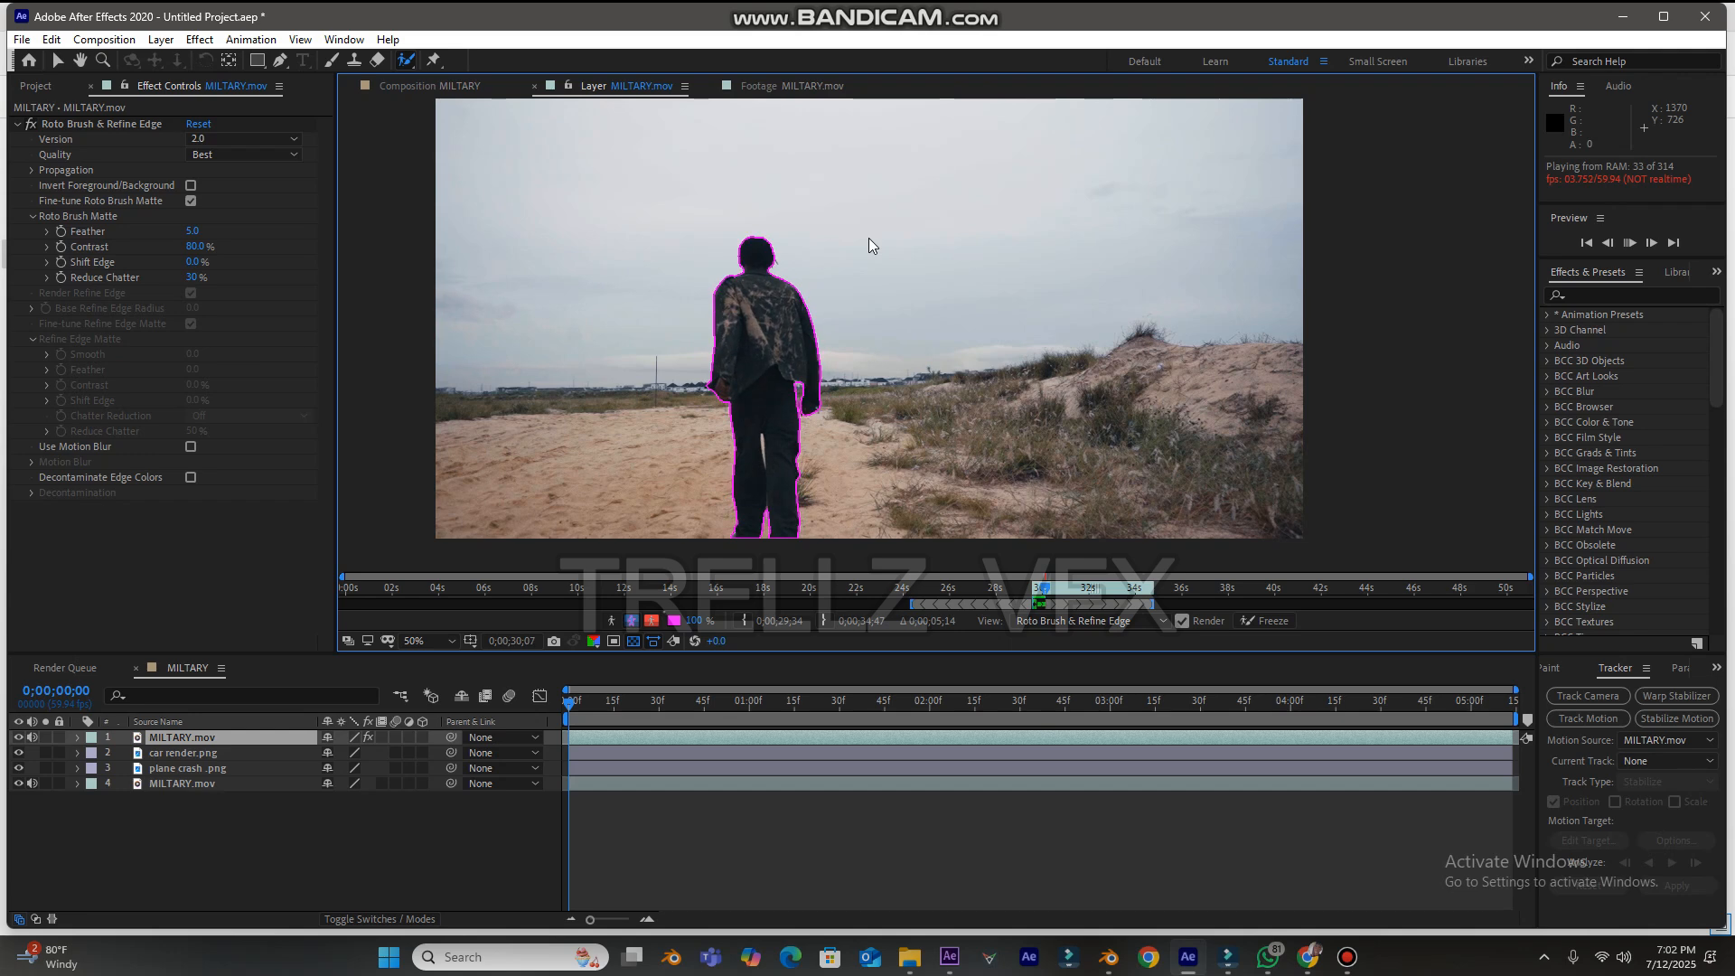
left_click_drag(1039, 701, 1125, 673)
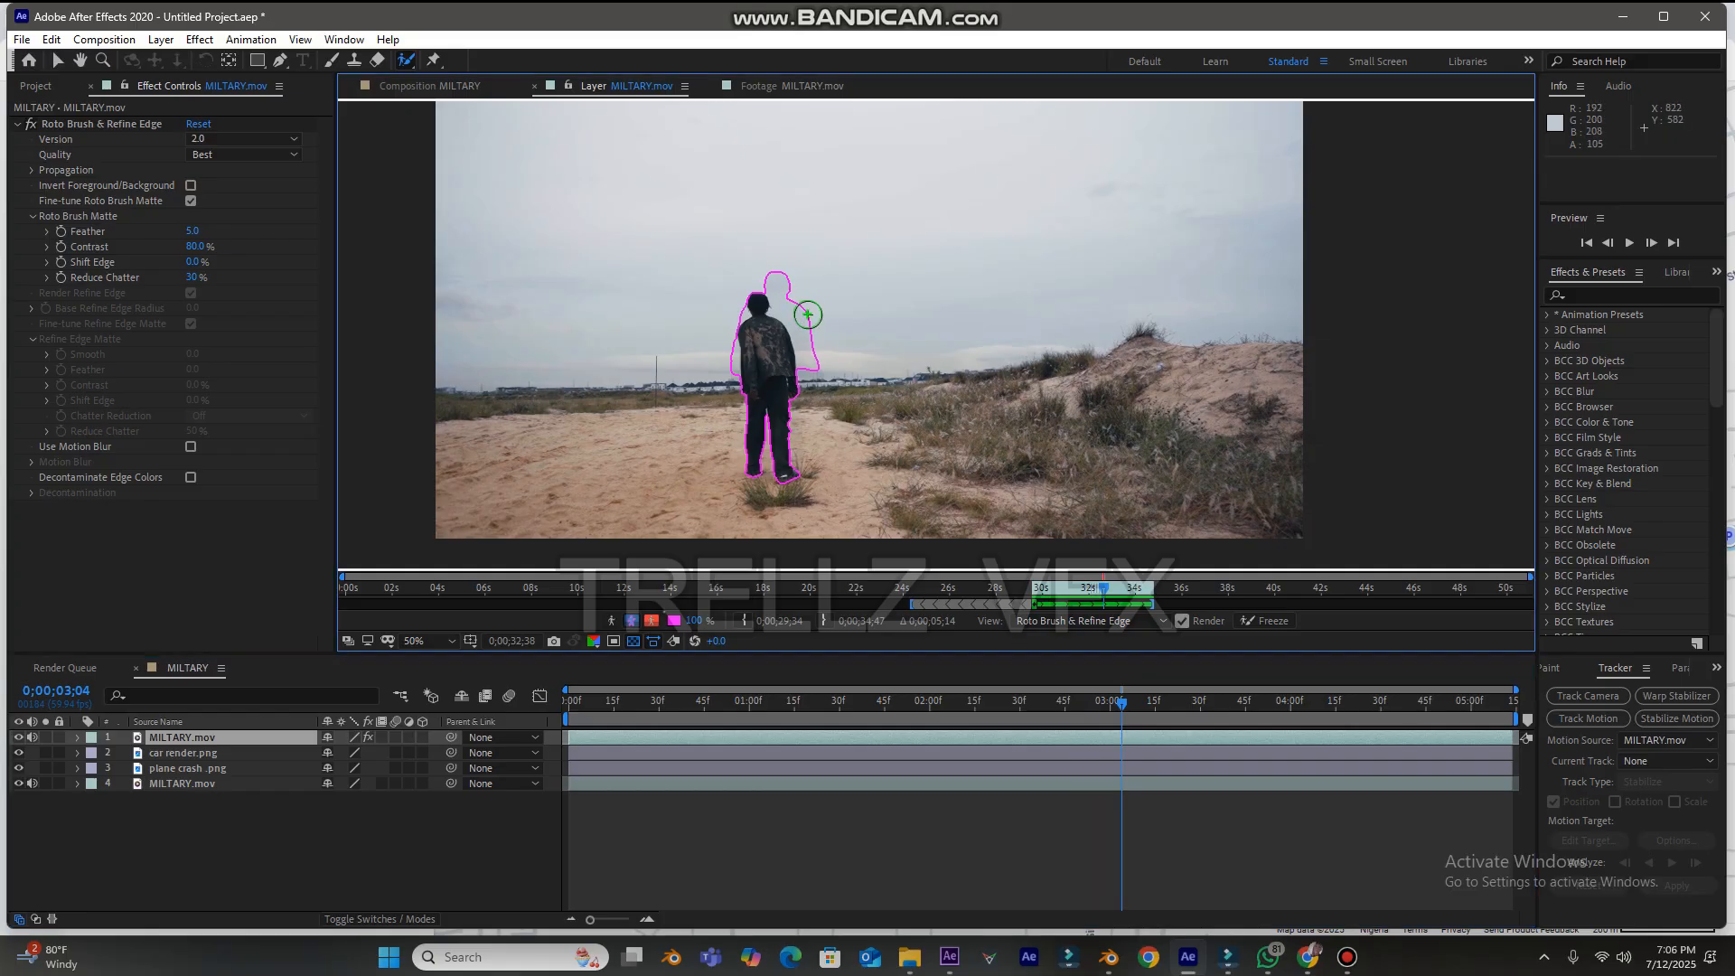
mouse_move(814, 336)
left_mouse_down("alt")
mouse_move(812, 359)
mouse_move(813, 326)
left_mouse_up("alt")
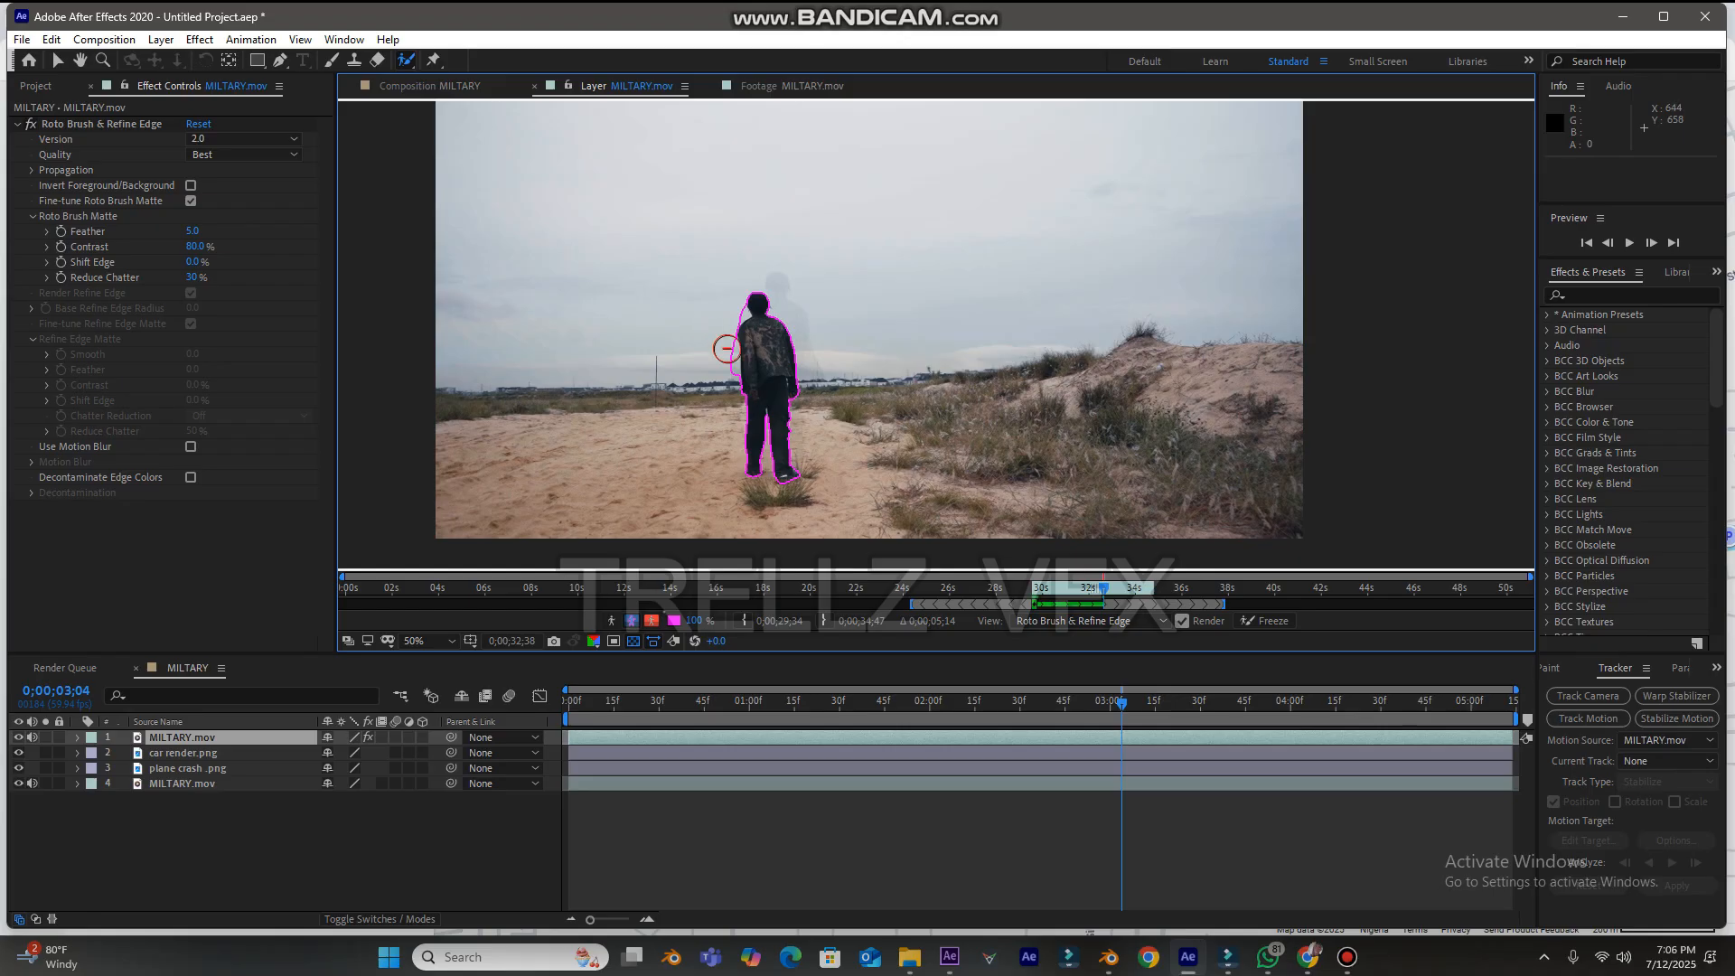
left_click_drag(724, 372, 723, 387, "alt")
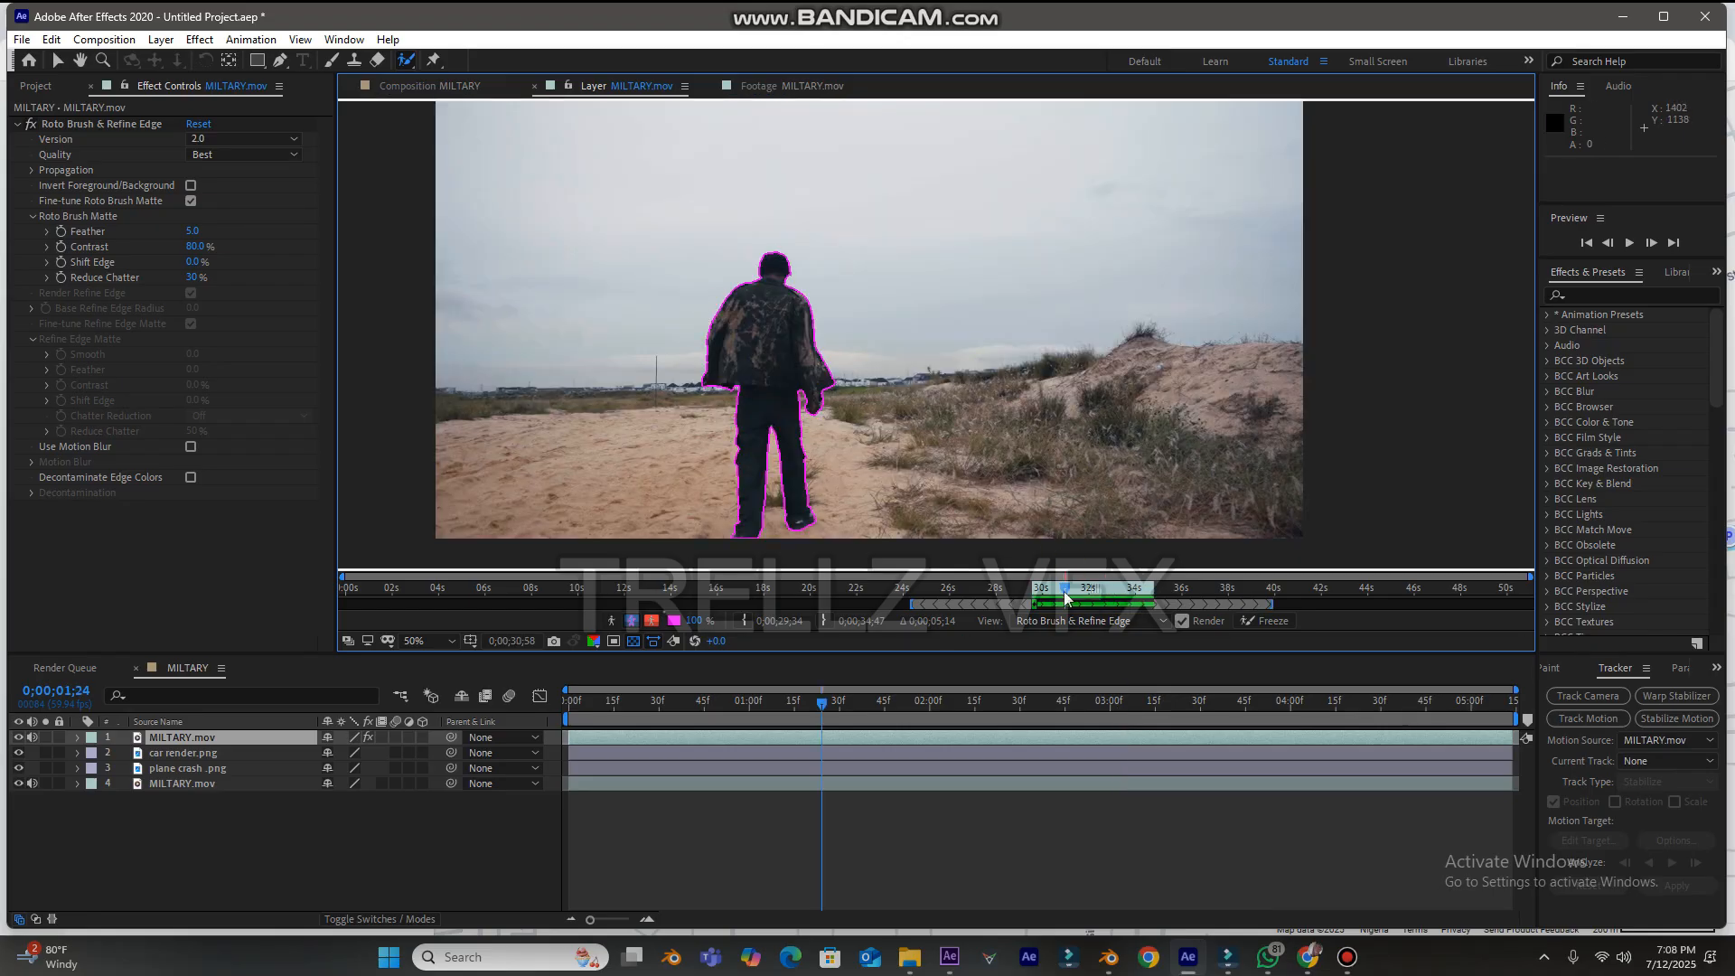
- Go to 0;00;04;21 and freeze the Roto Brush propagation
left_click_drag(826, 703, 1358, 710)
left_click(1274, 623)
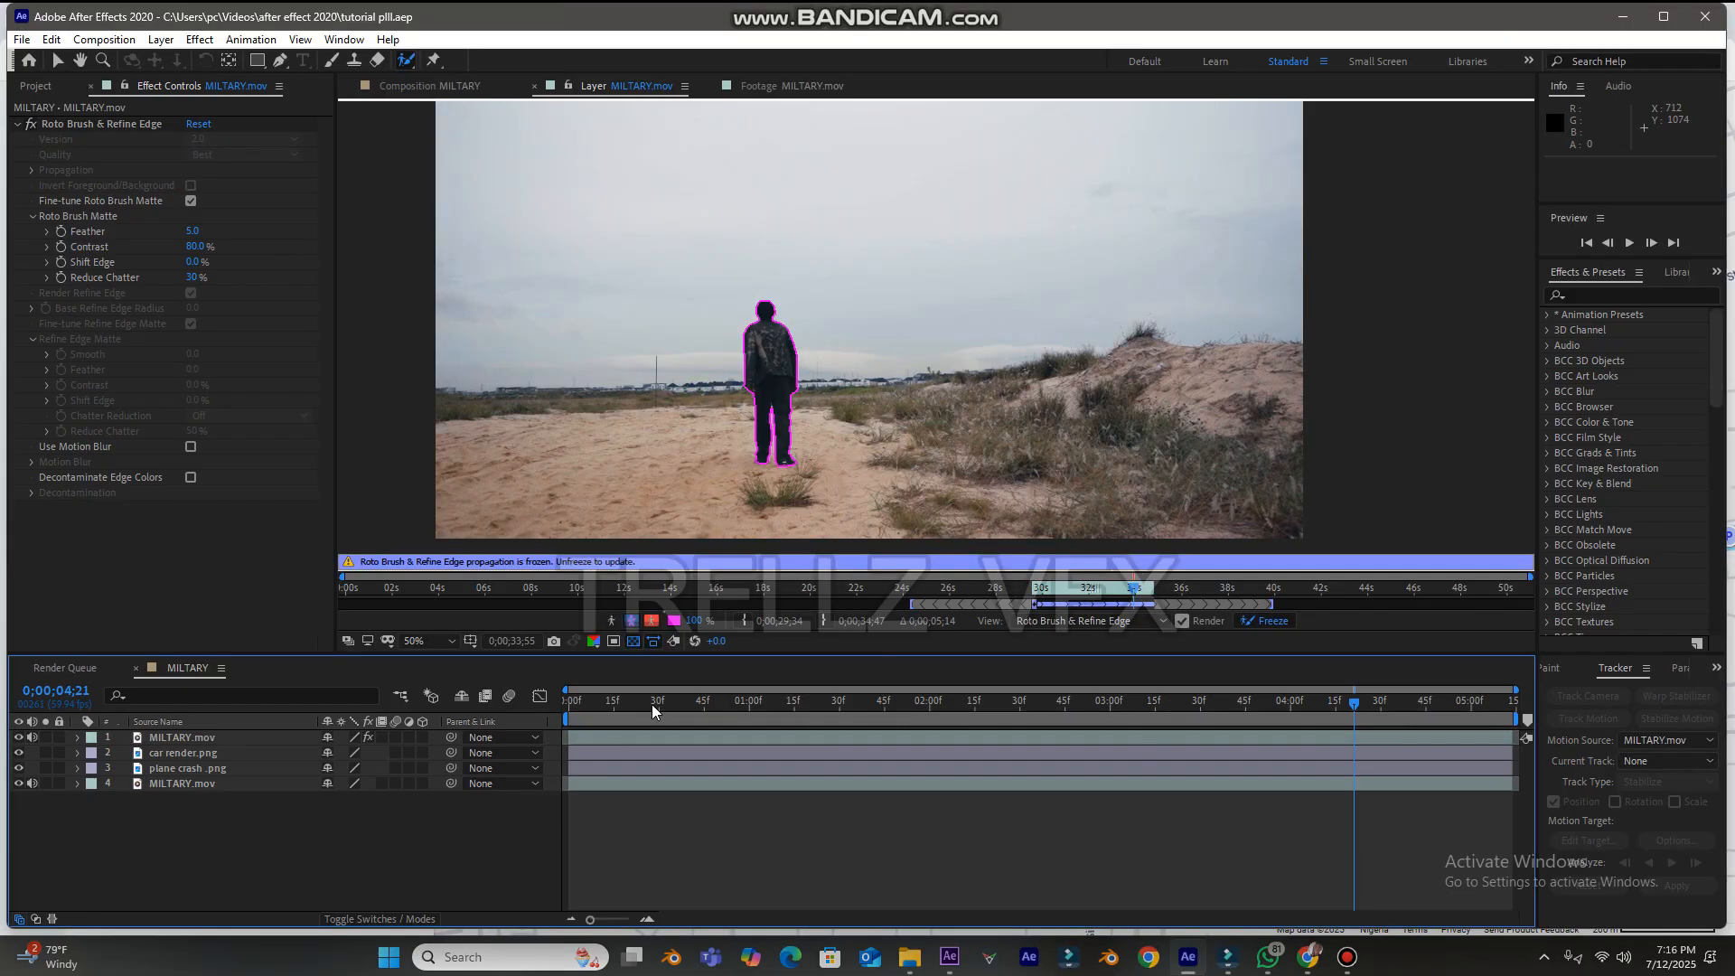
- Check the rotoscoped man against the airplane and cars at several times in the MILTARY composition
left_click(430, 84)
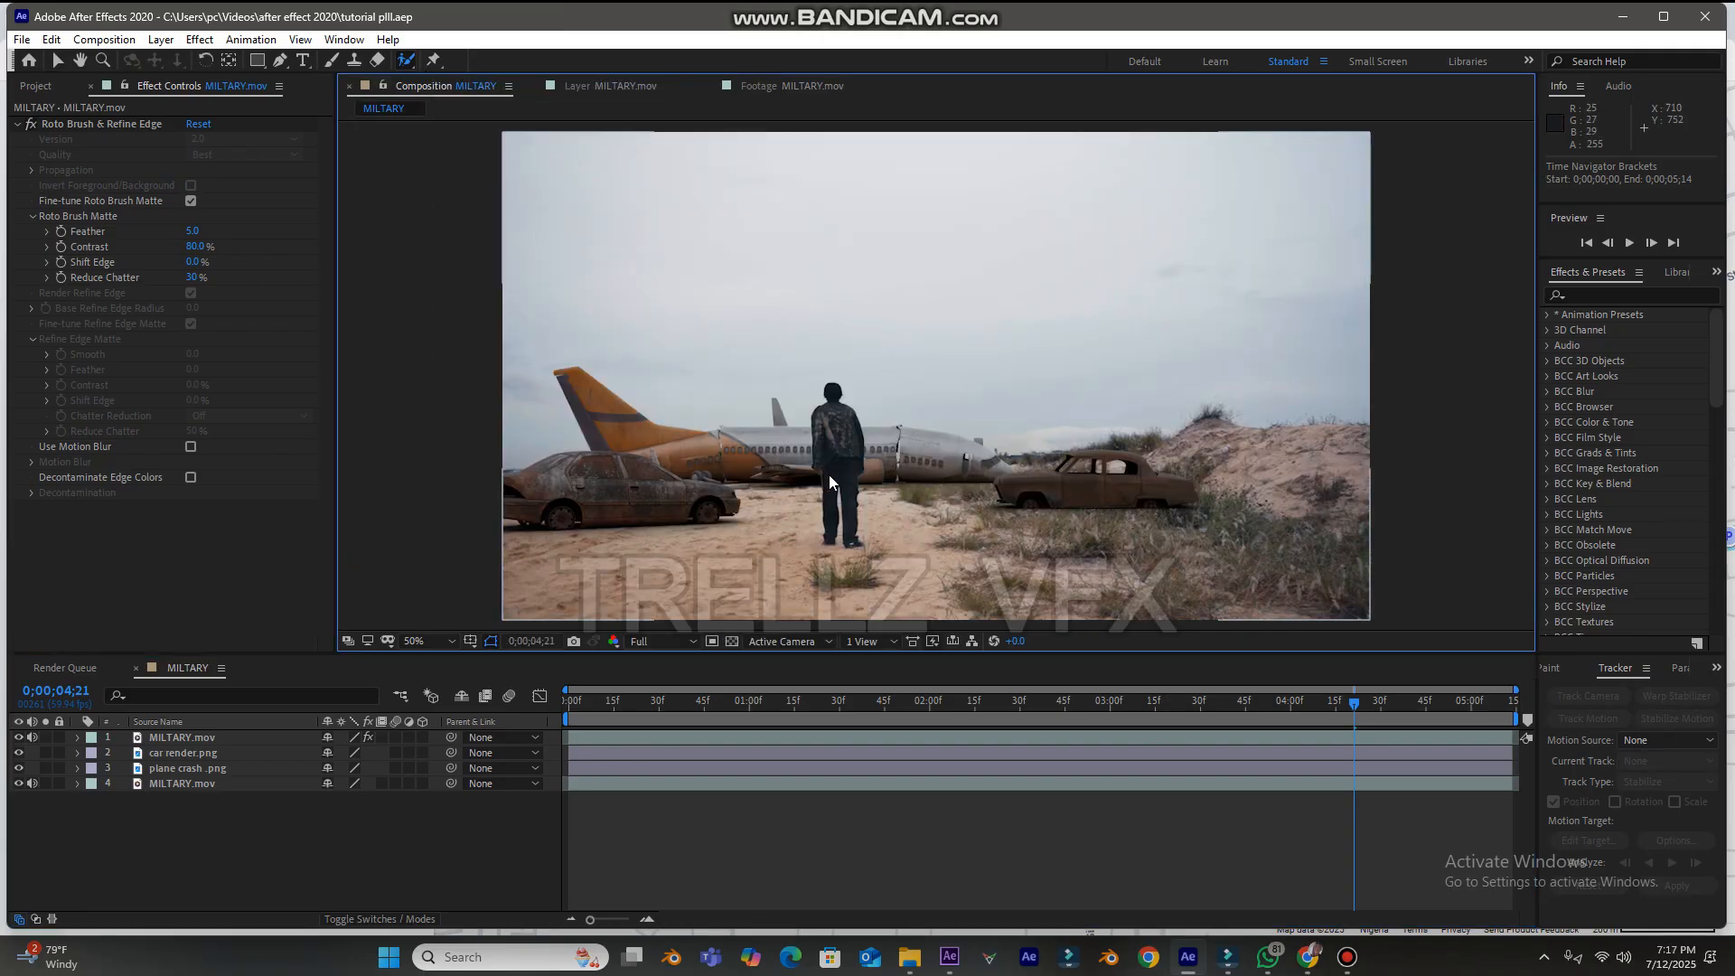
left_click_drag(1326, 698, 110, 757)
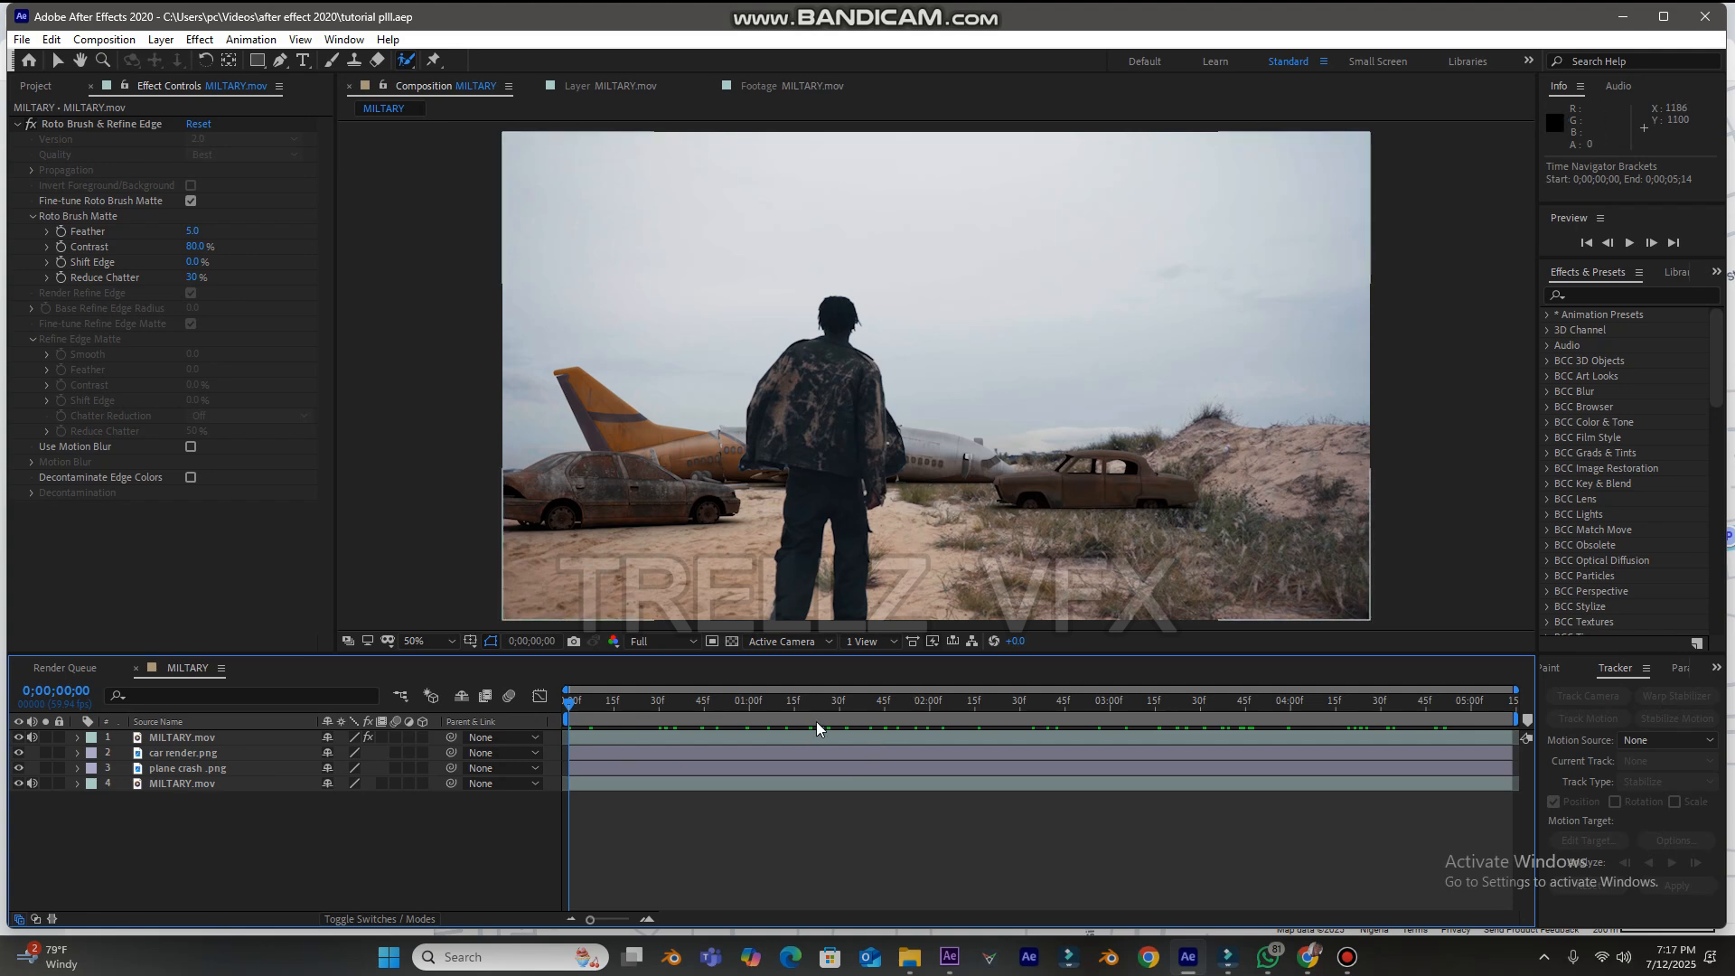
left_click_drag(851, 707, 962, 708)
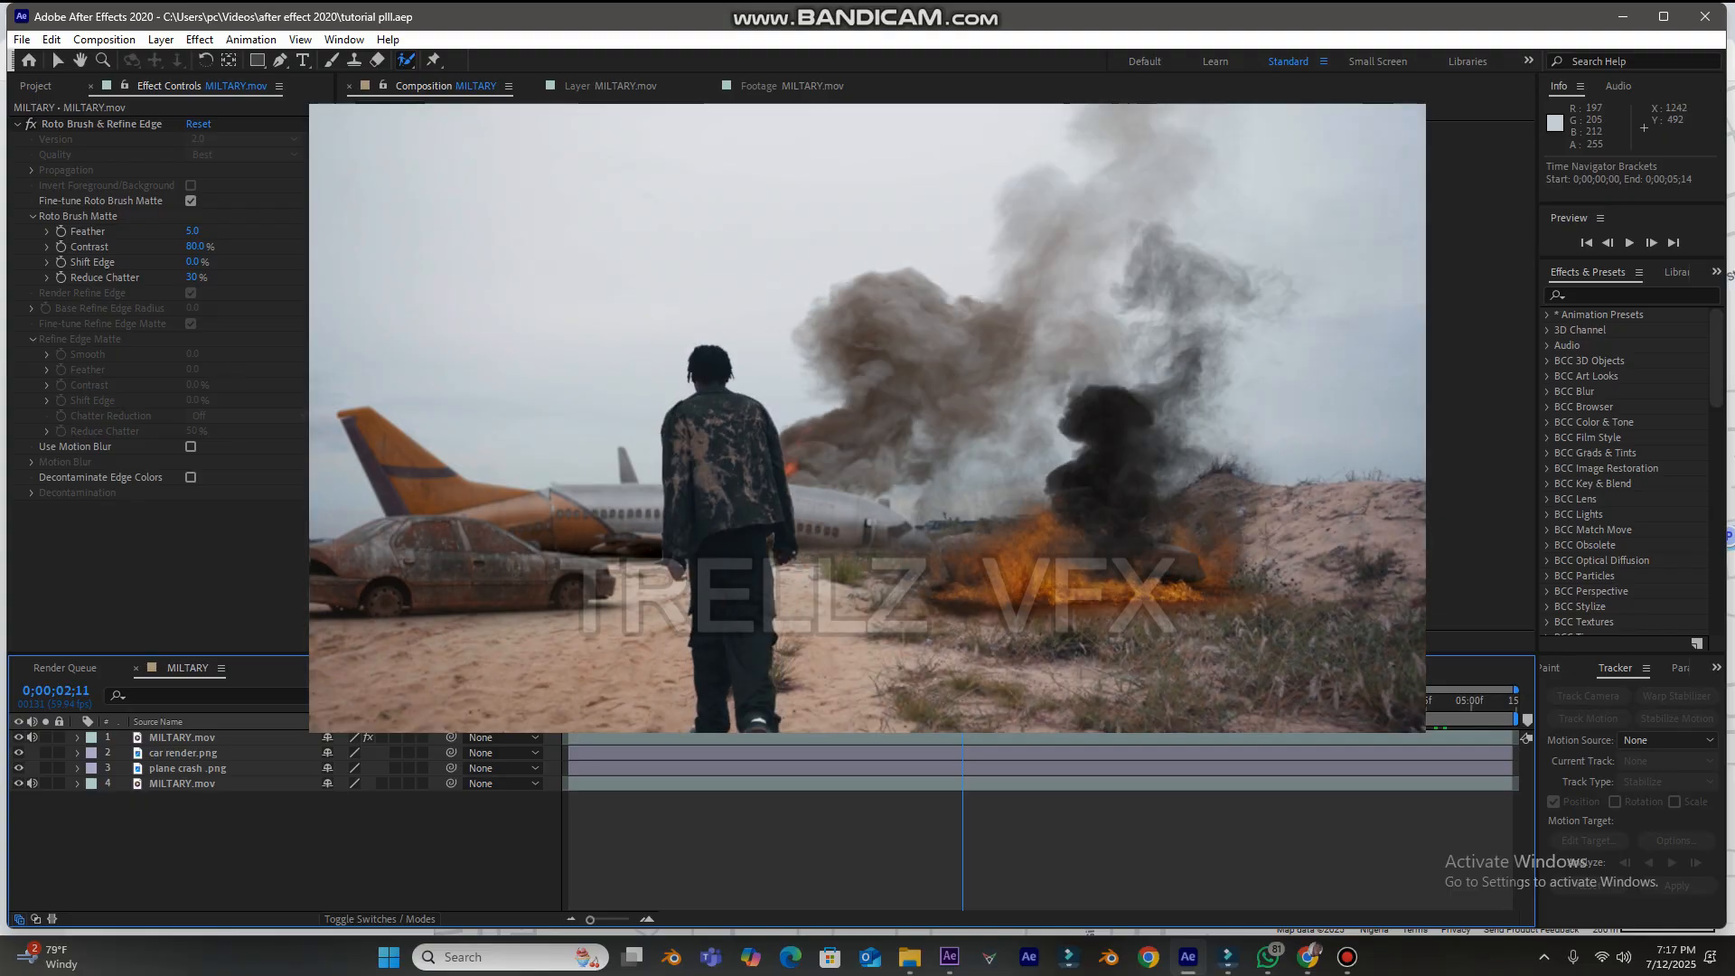
left_click_drag(962, 708, 1010, 743)
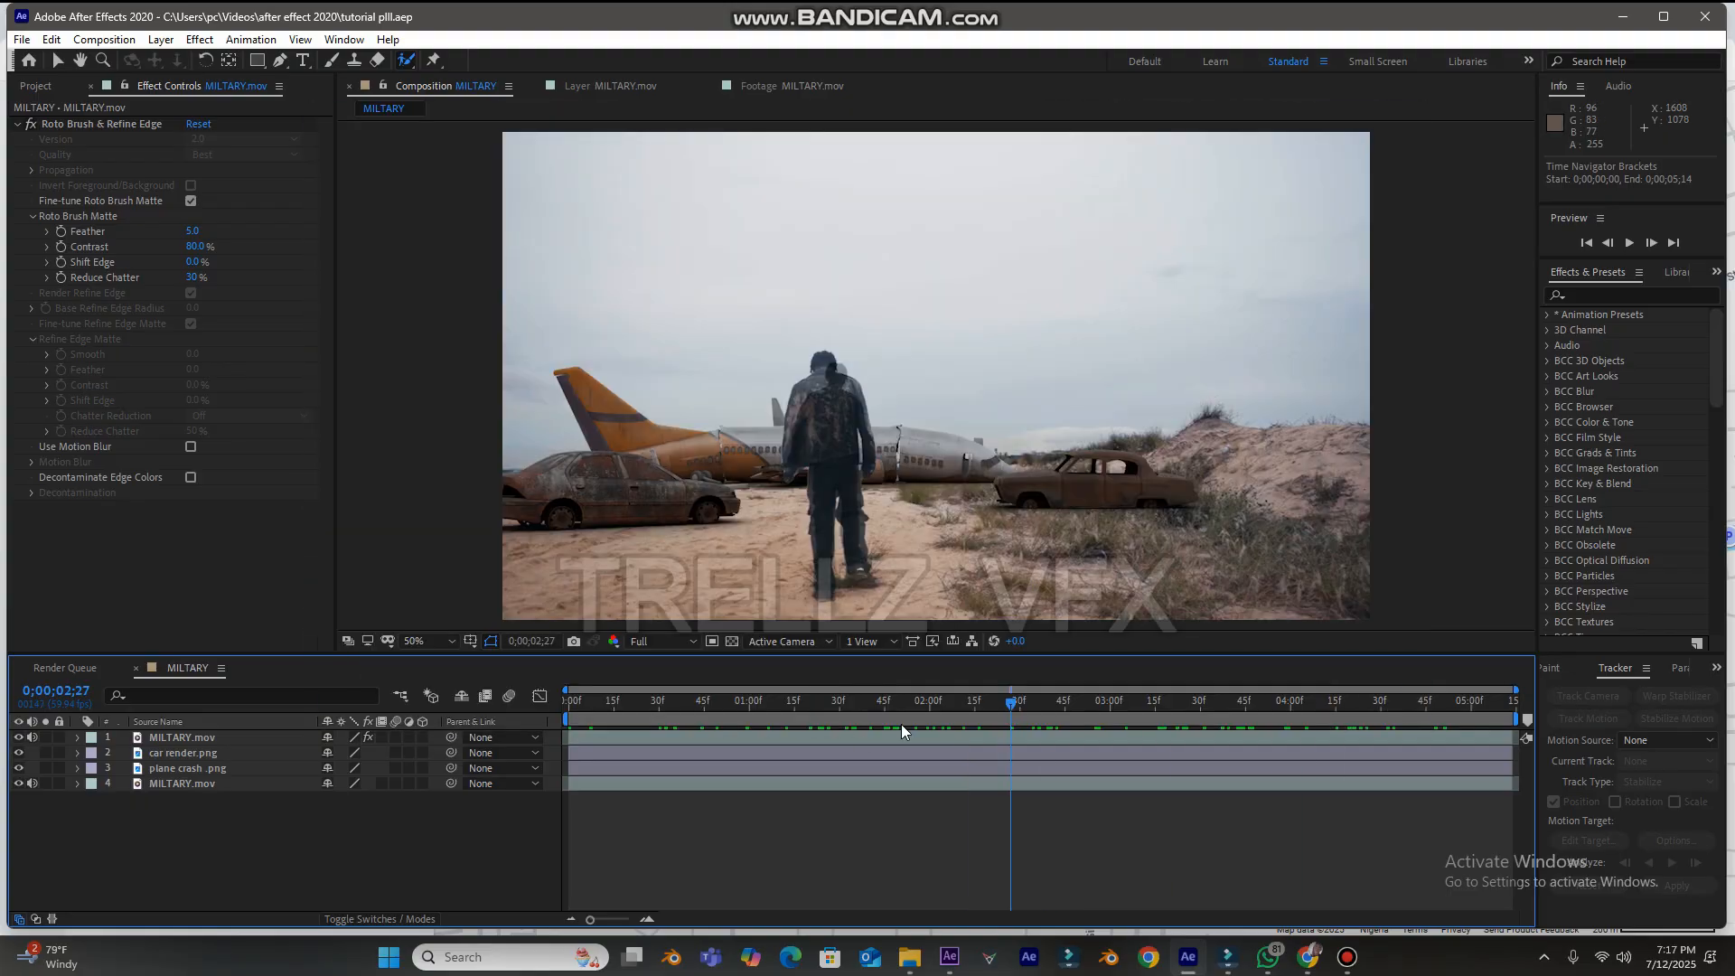
left_click_drag(1094, 708, 1242, 673)
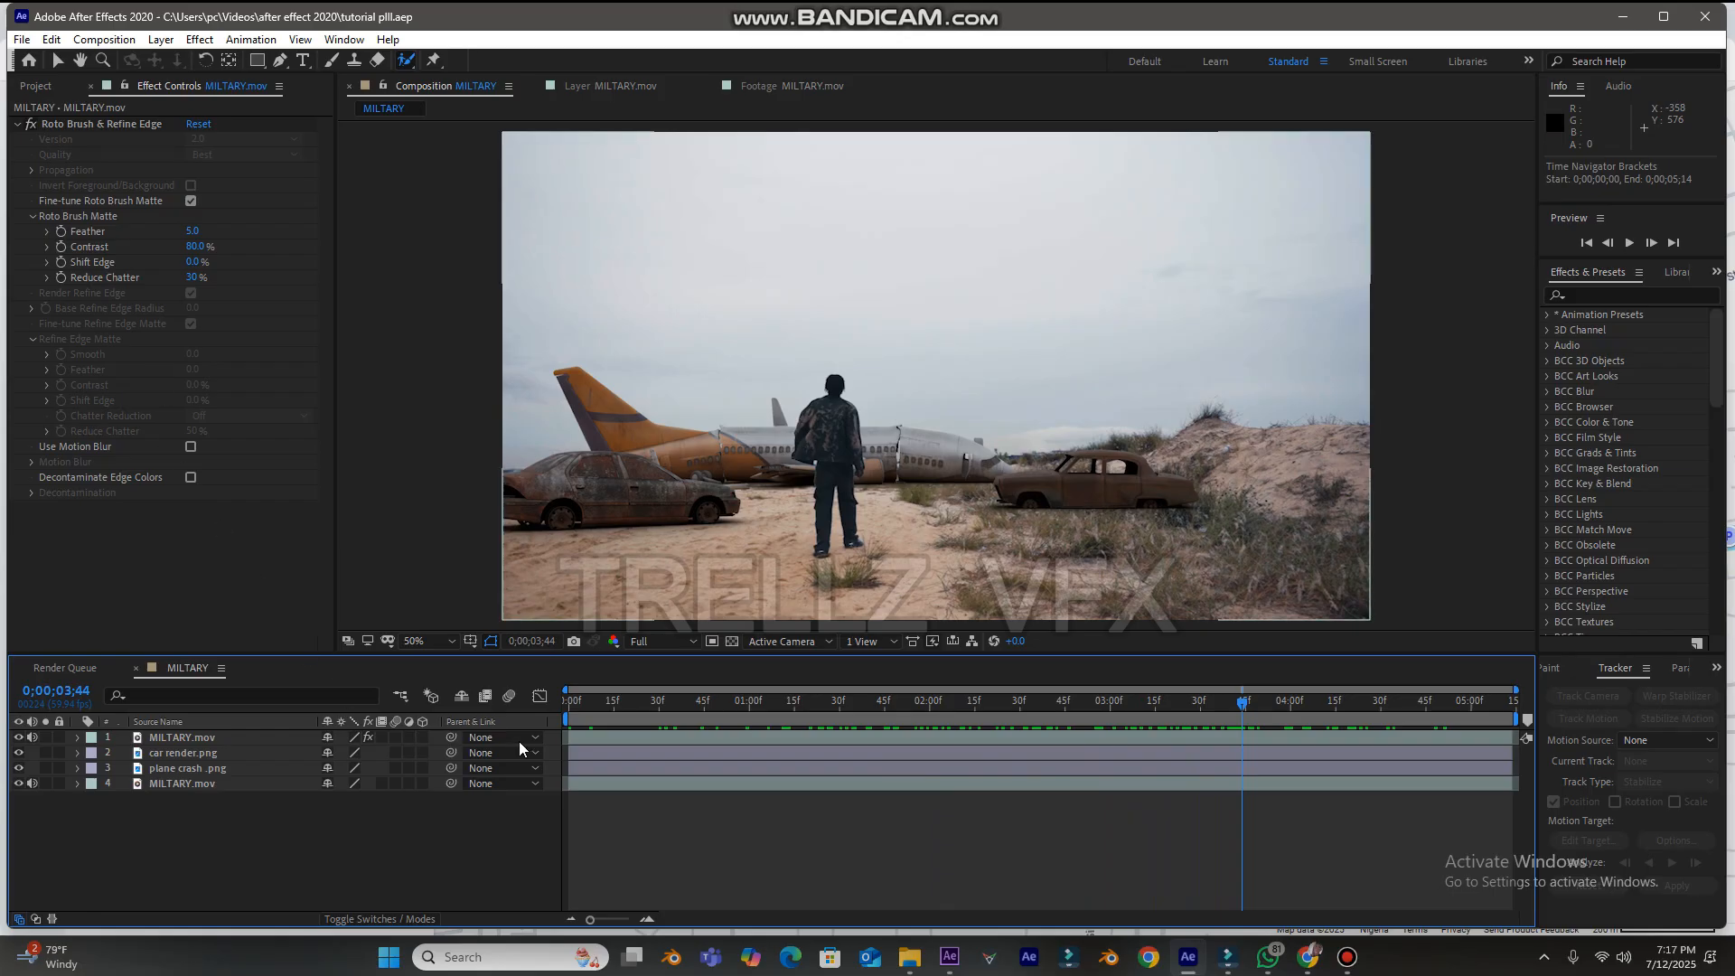
- Set the top MILTARY.mov layer's Roto Brush Matte Feather to 6 and Shift Edge to -4%
left_click(580, 741)
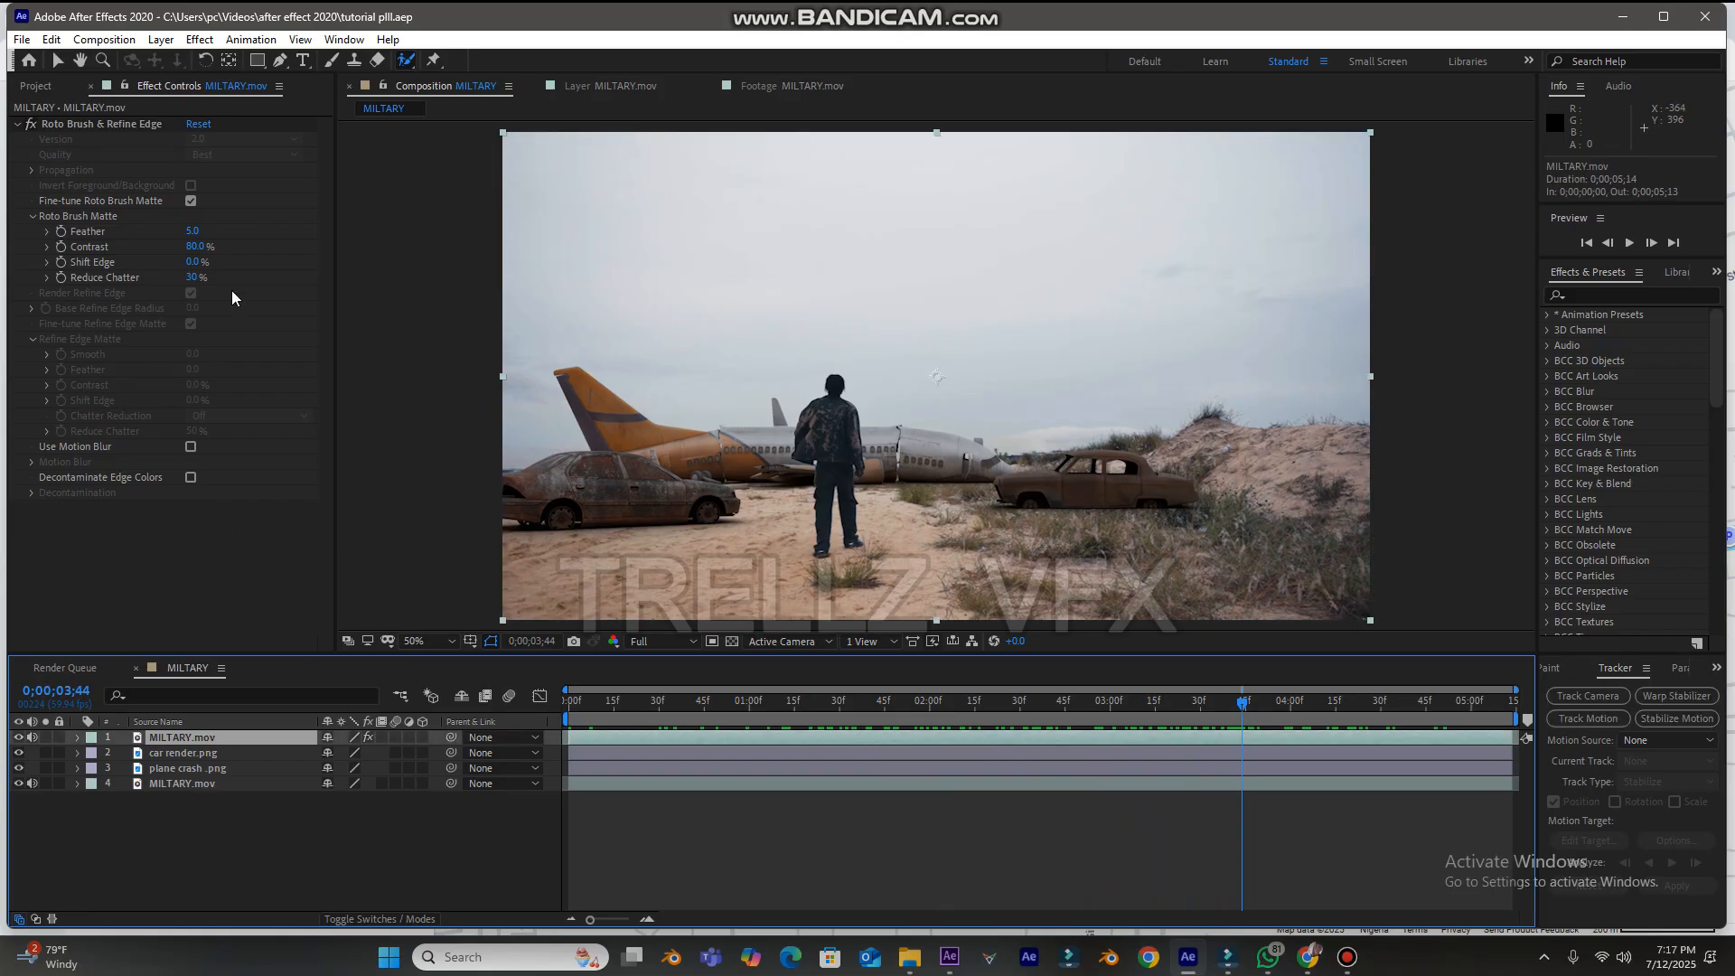
left_click(196, 231)
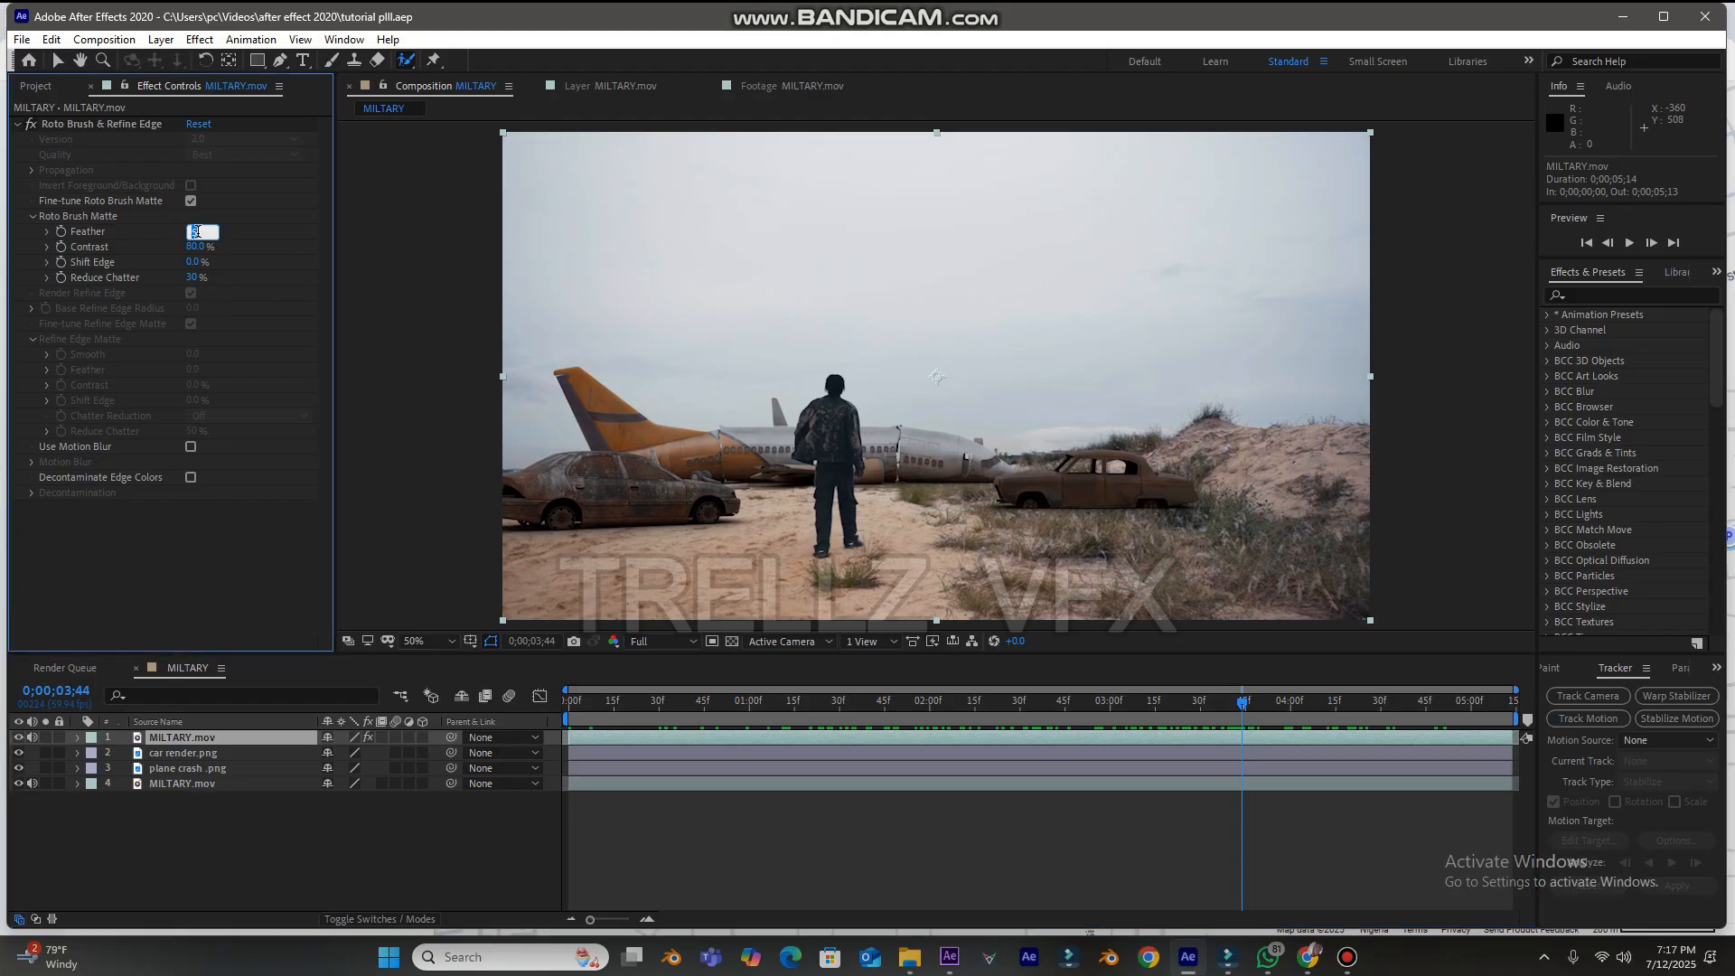
type("6")
key("Return")
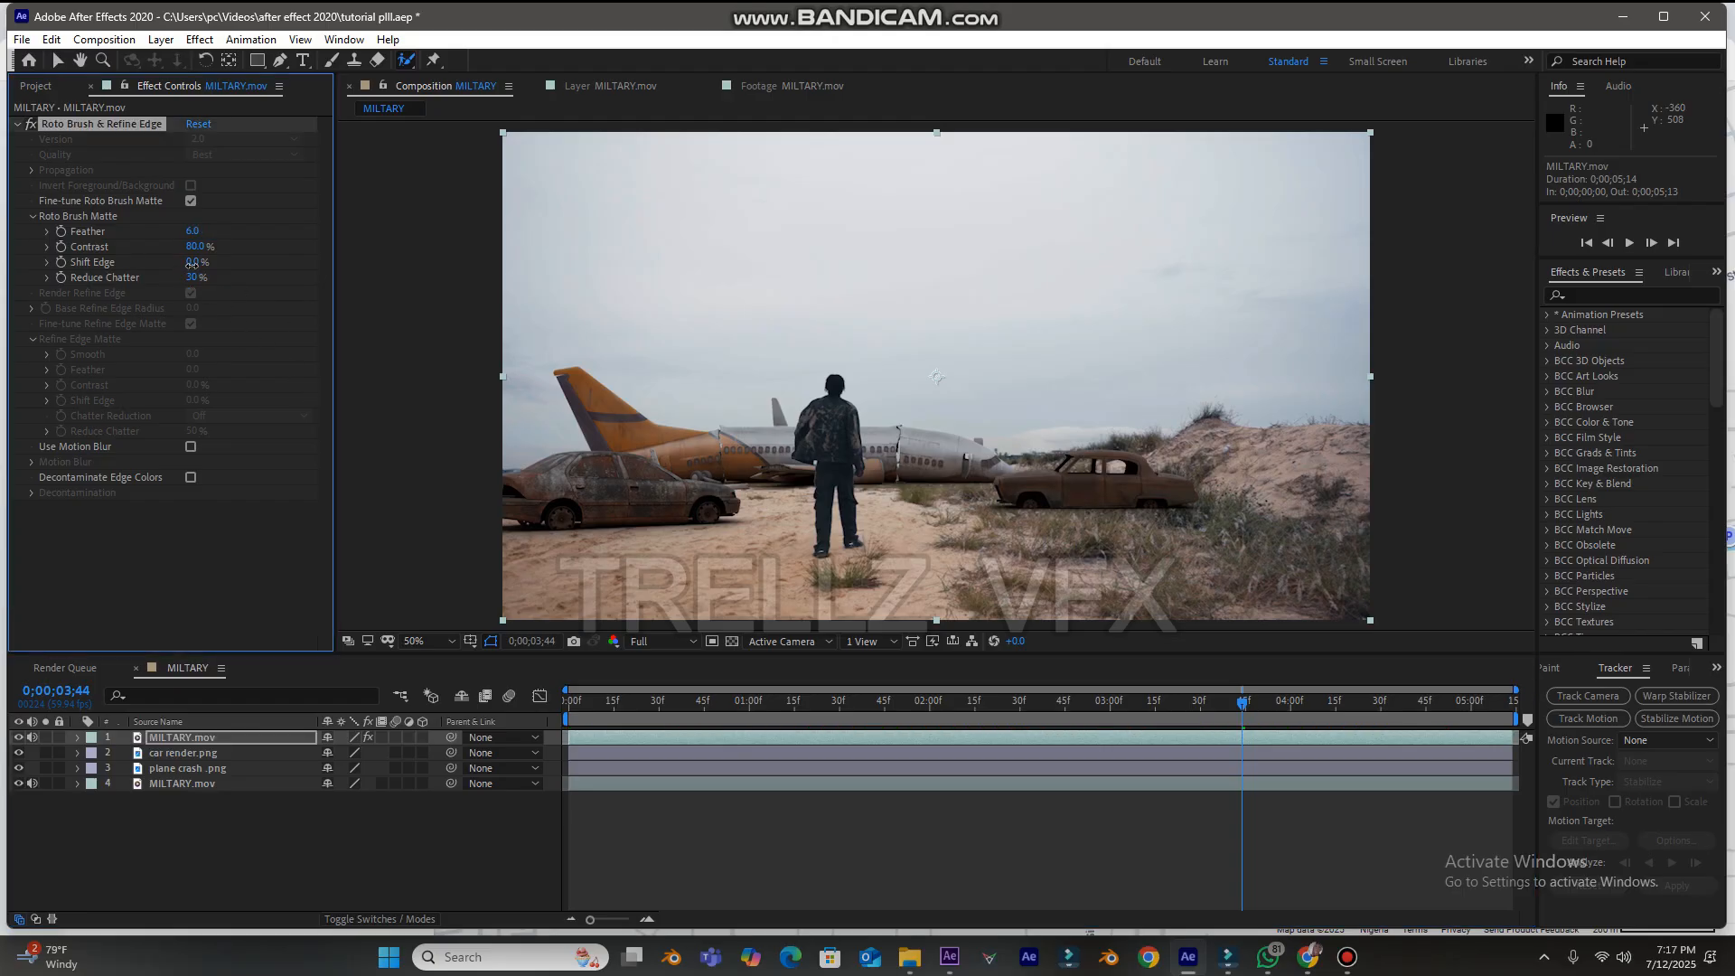
key("period")
key("period")
key("period")
key("period")
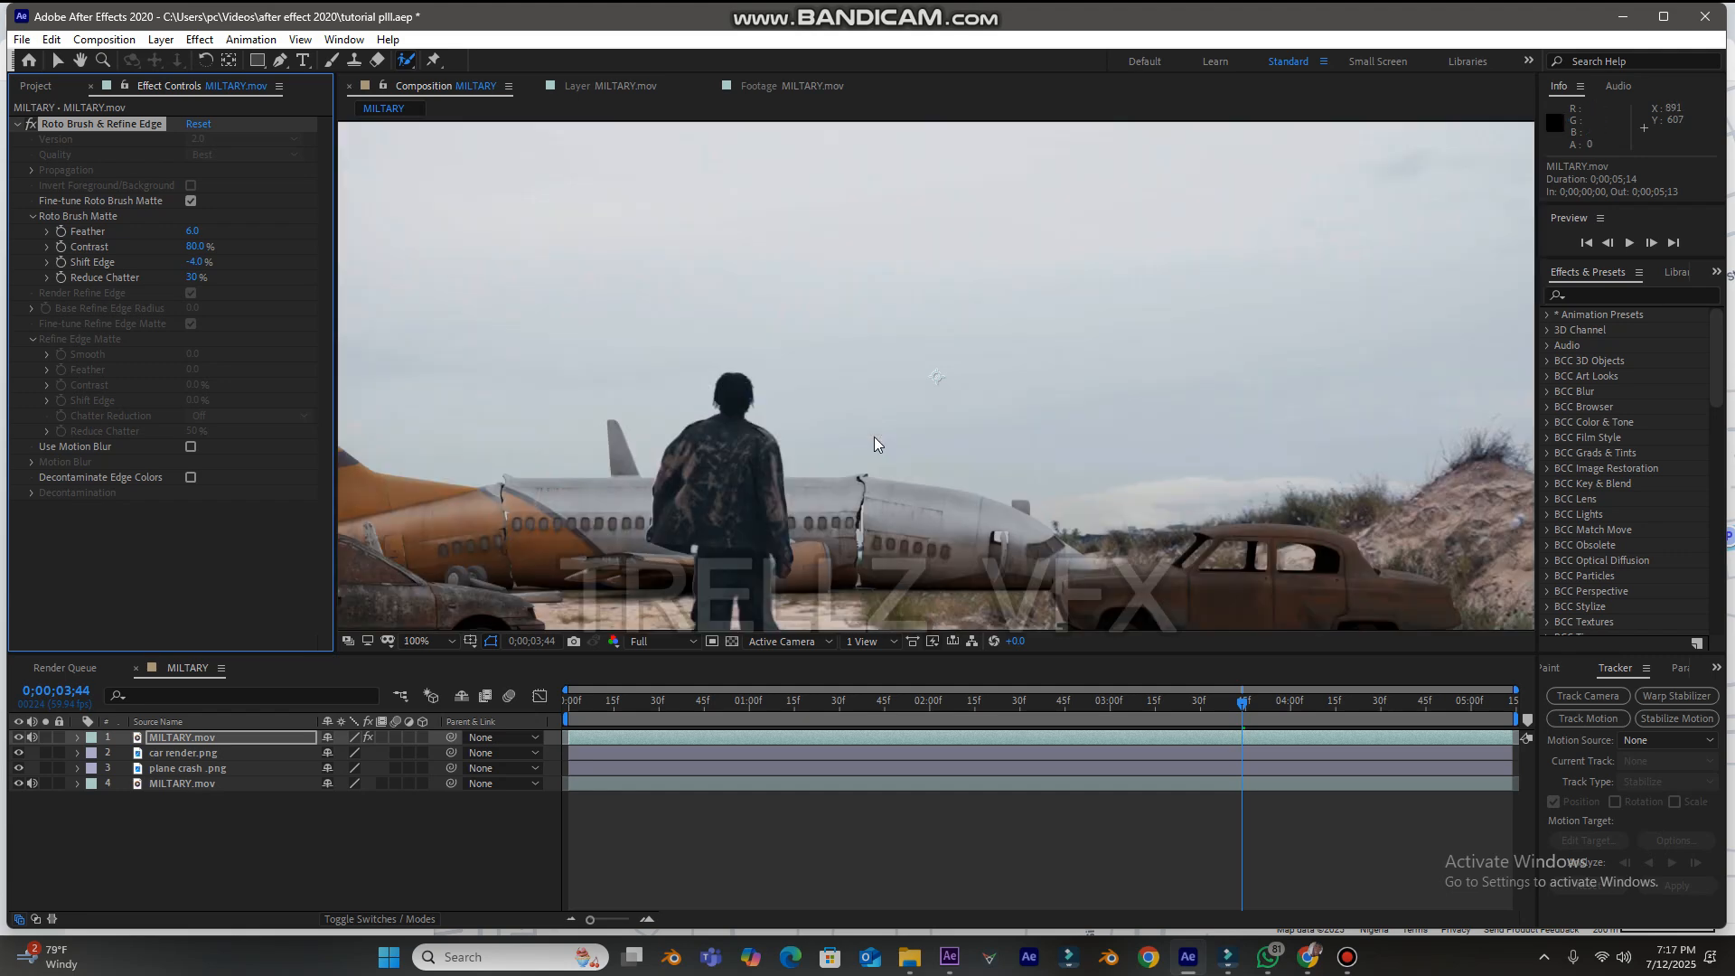
key("comma")
key("comma")
key("comma")
key("comma")
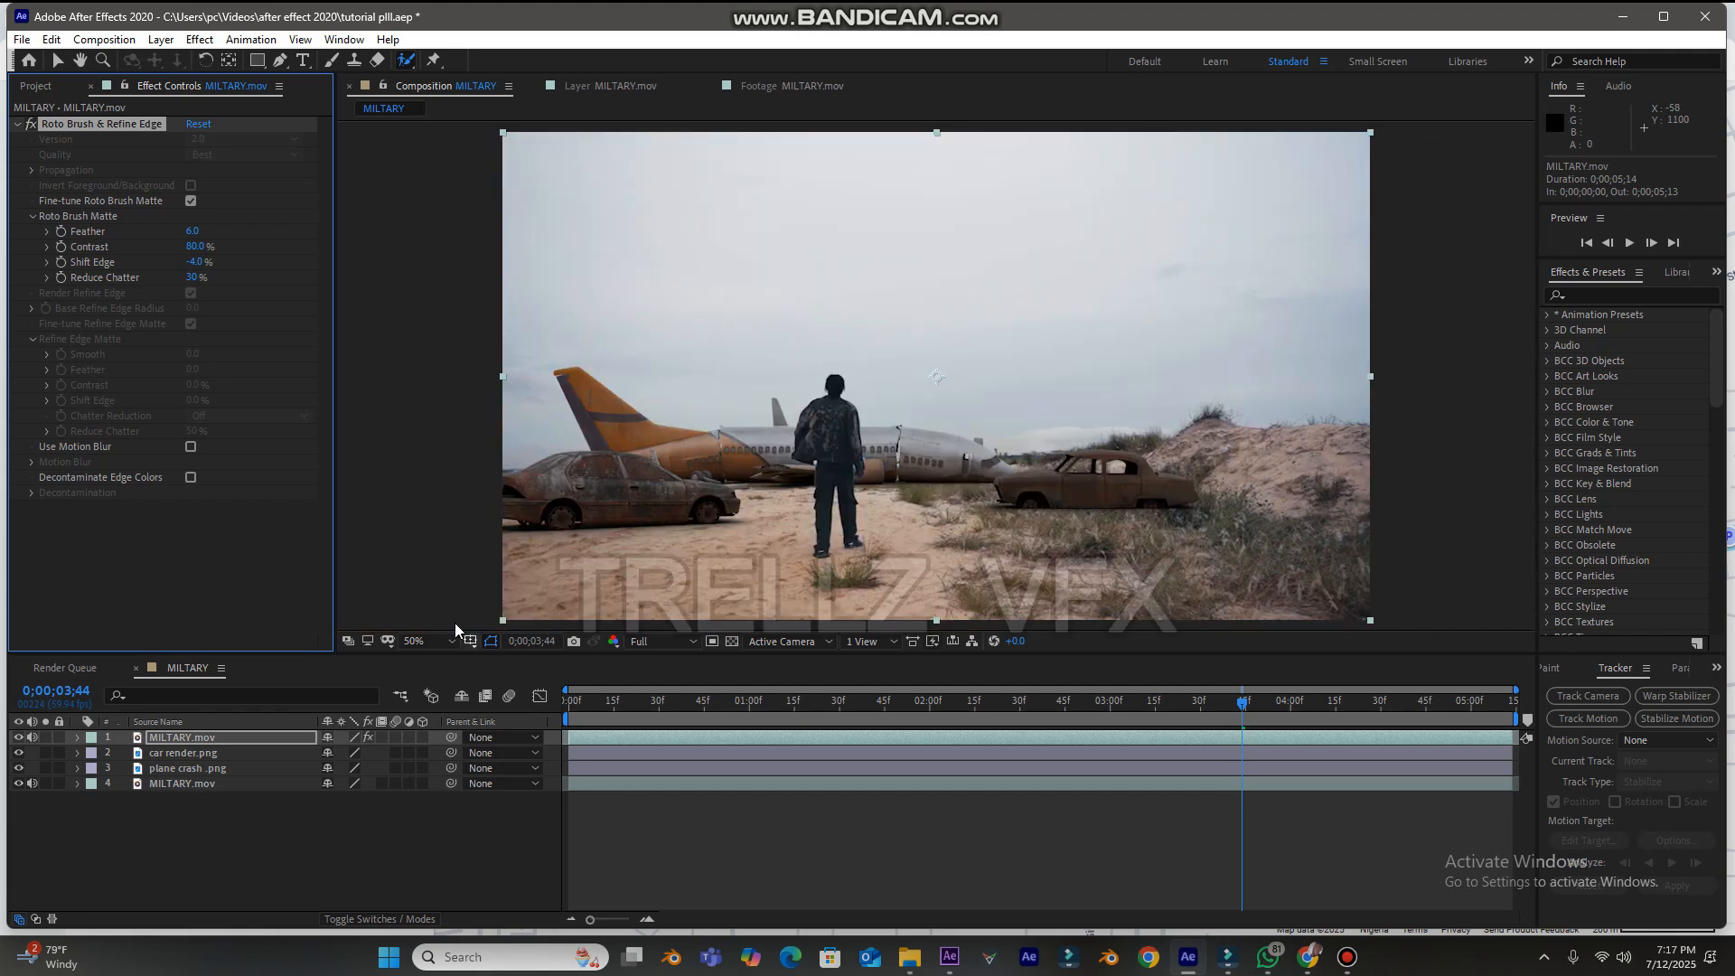
- Turn on Use Motion Blur for the Roto Brush matte and check the man's edges at different times
left_click(191, 446)
left_click_drag(1180, 701, 1104, 918)
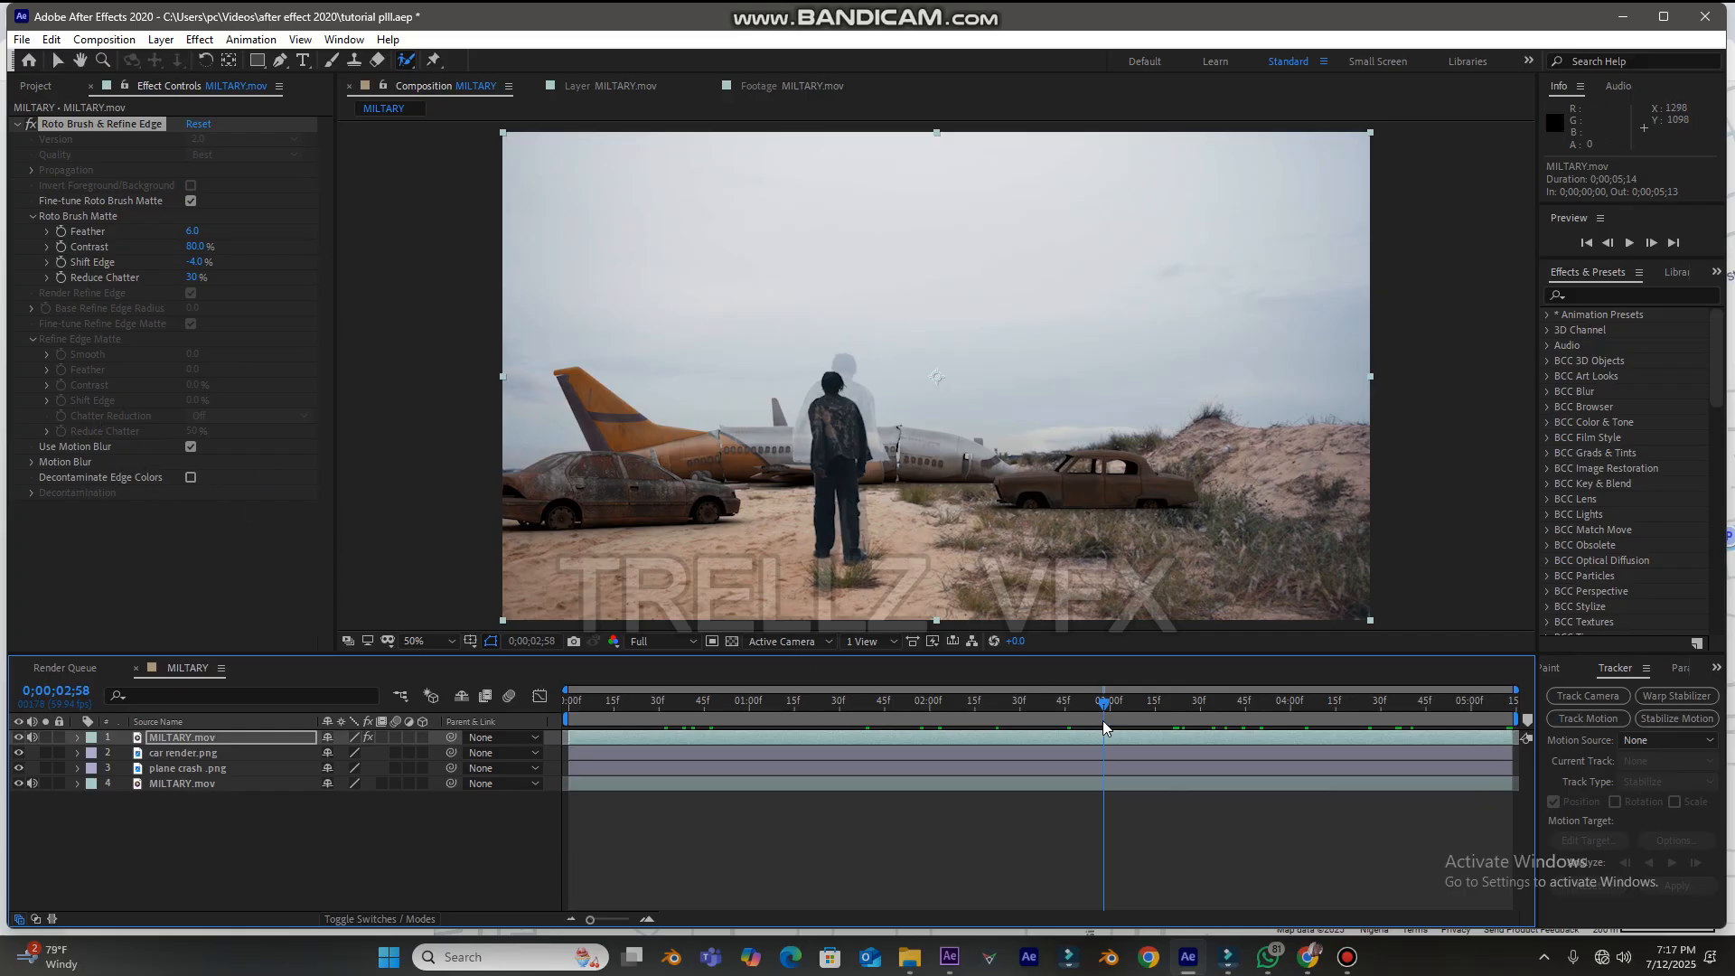
left_click_drag(1111, 713, 1222, 702)
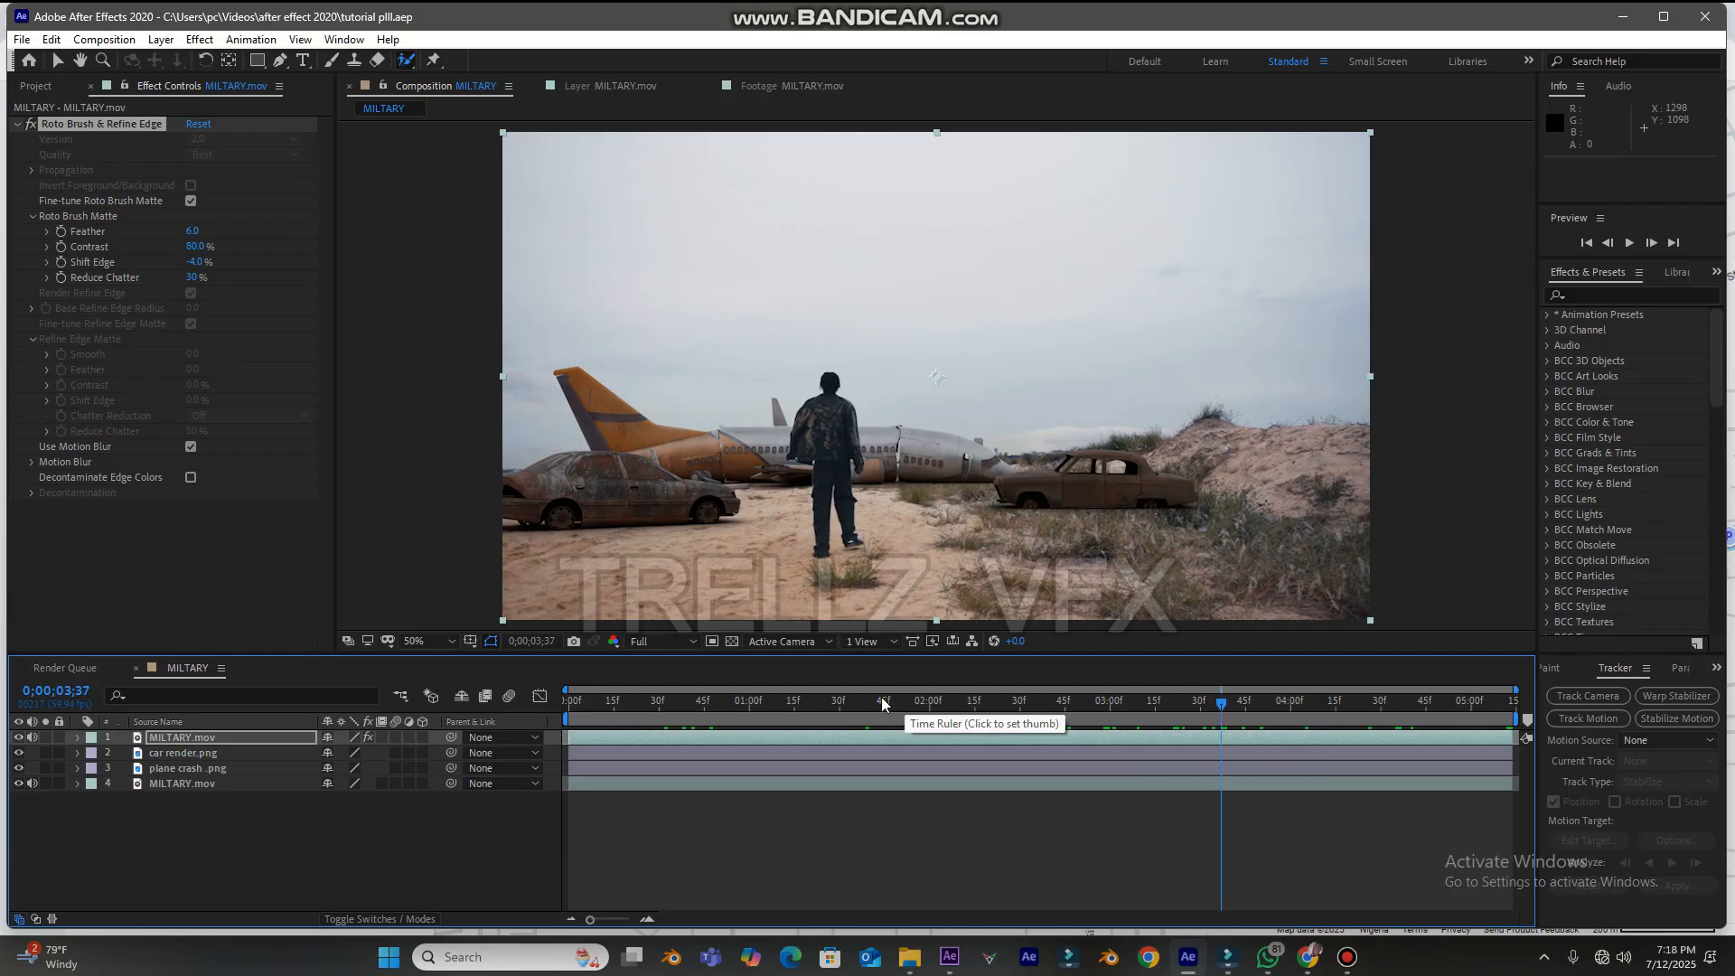
left_click_drag(878, 701, 750, 714)
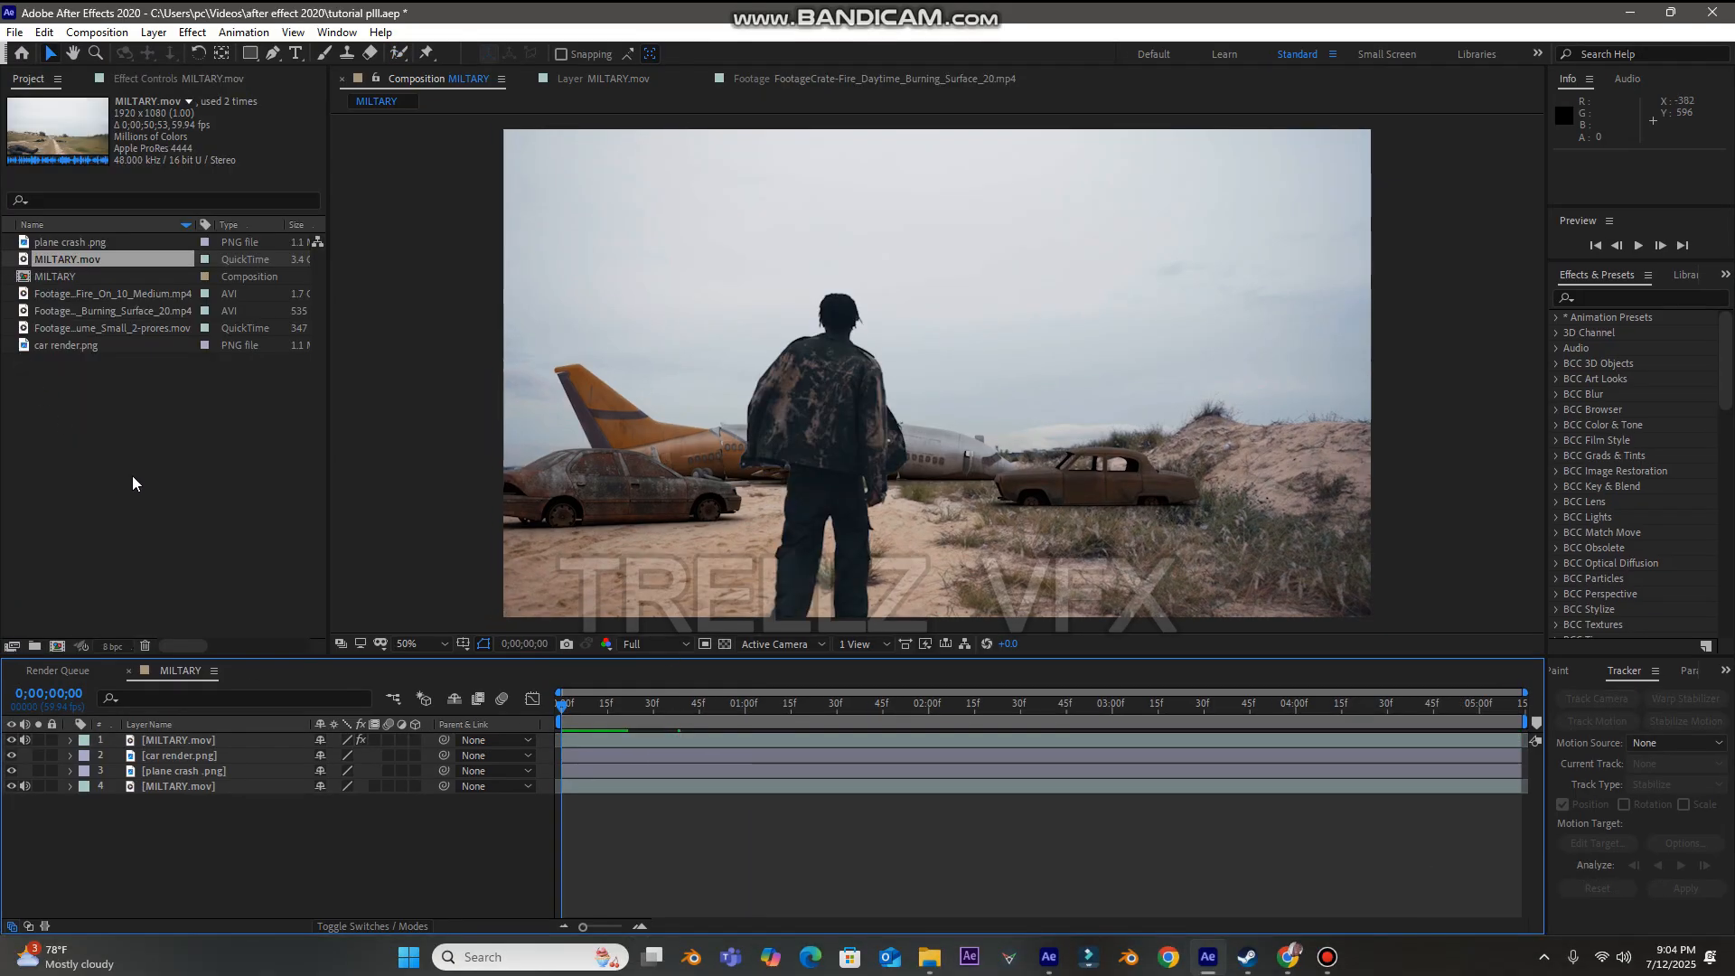
- Preview the smoke plume, burning surface and car render footage items from the project
double_click(121, 295)
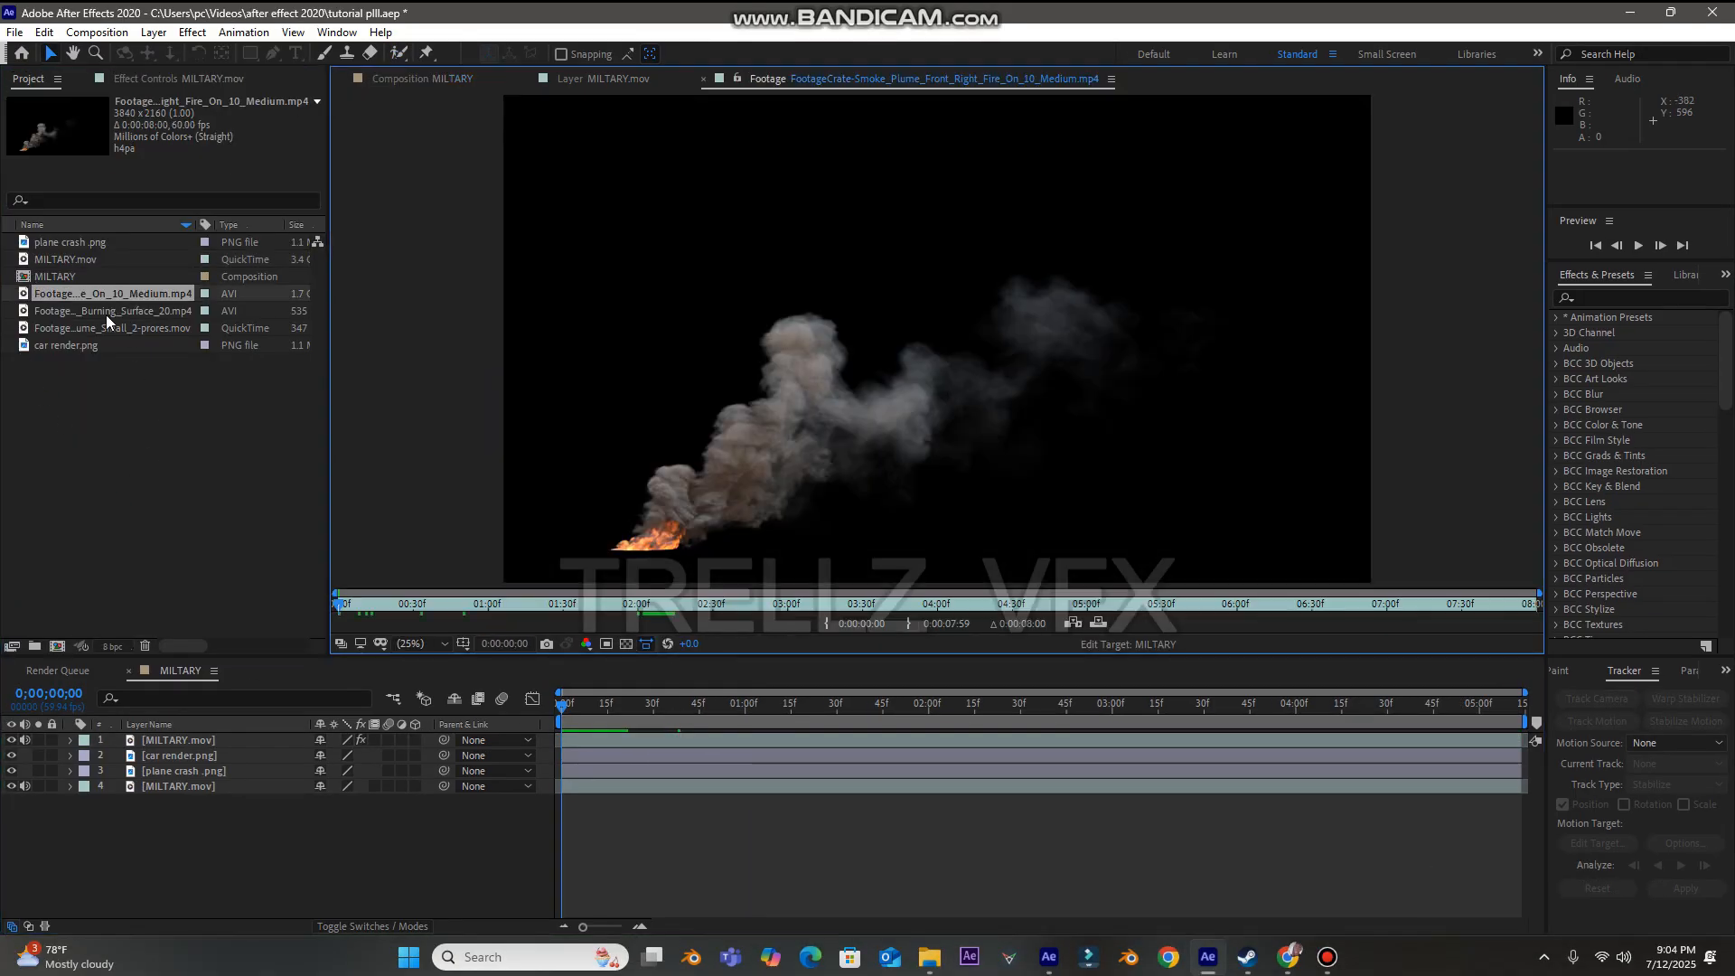
double_click(106, 313)
left_click(115, 343)
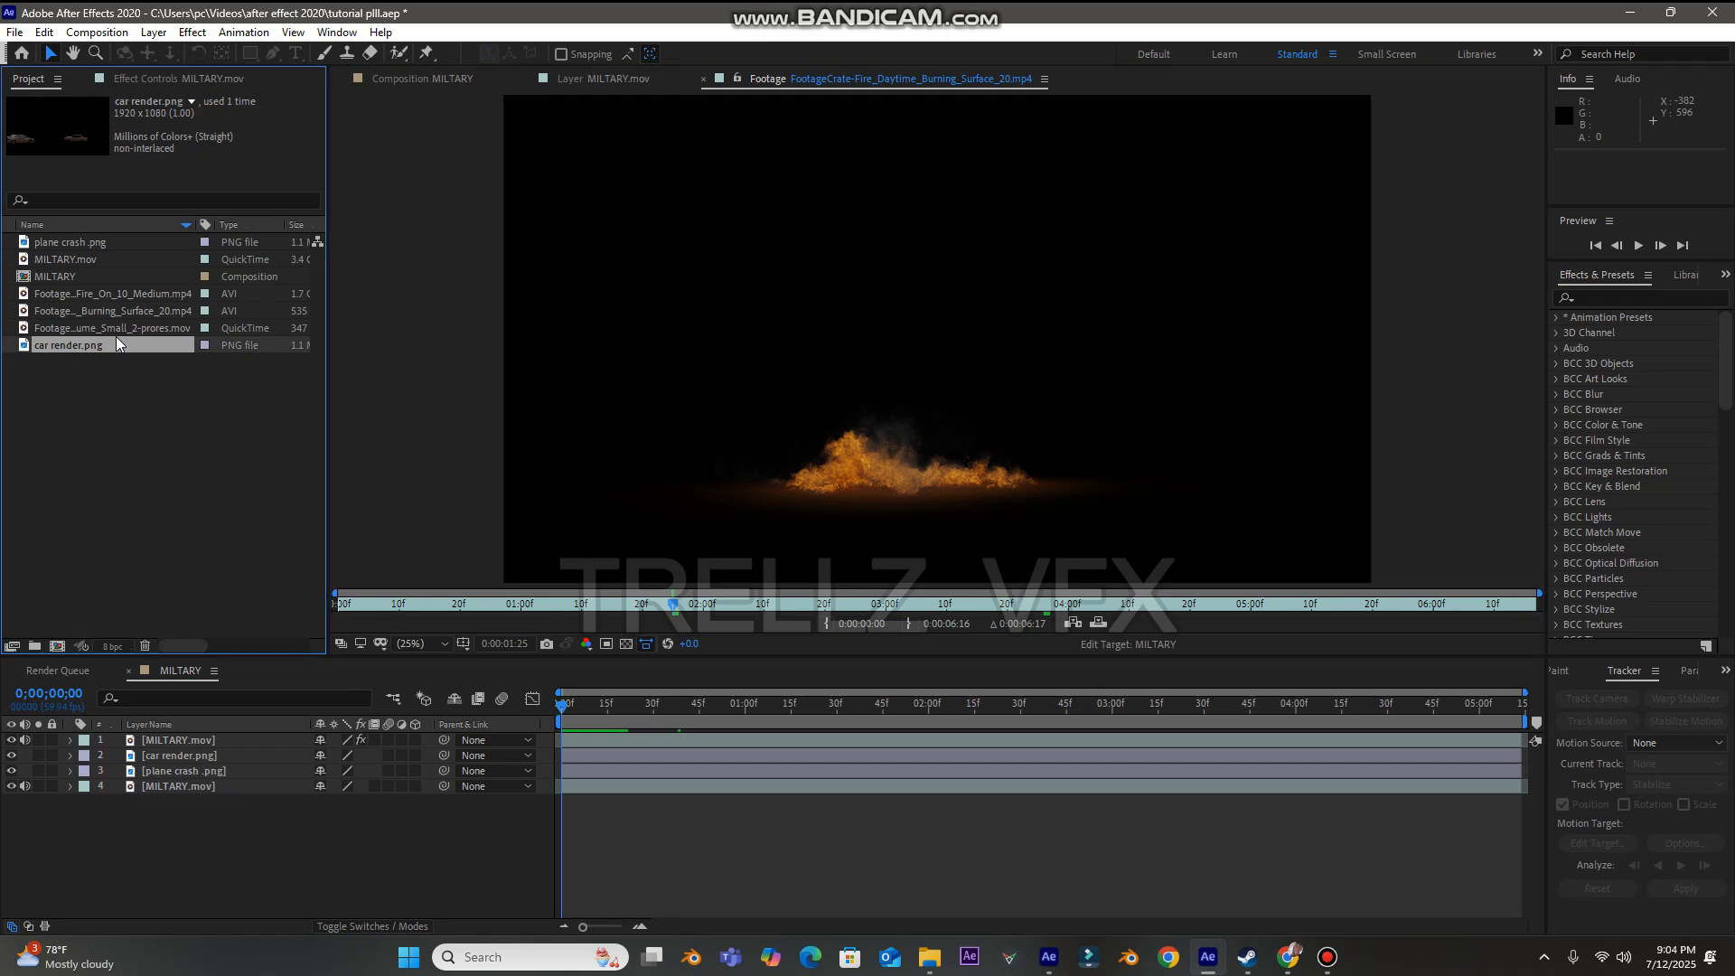
double_click(123, 328)
double_click(80, 350)
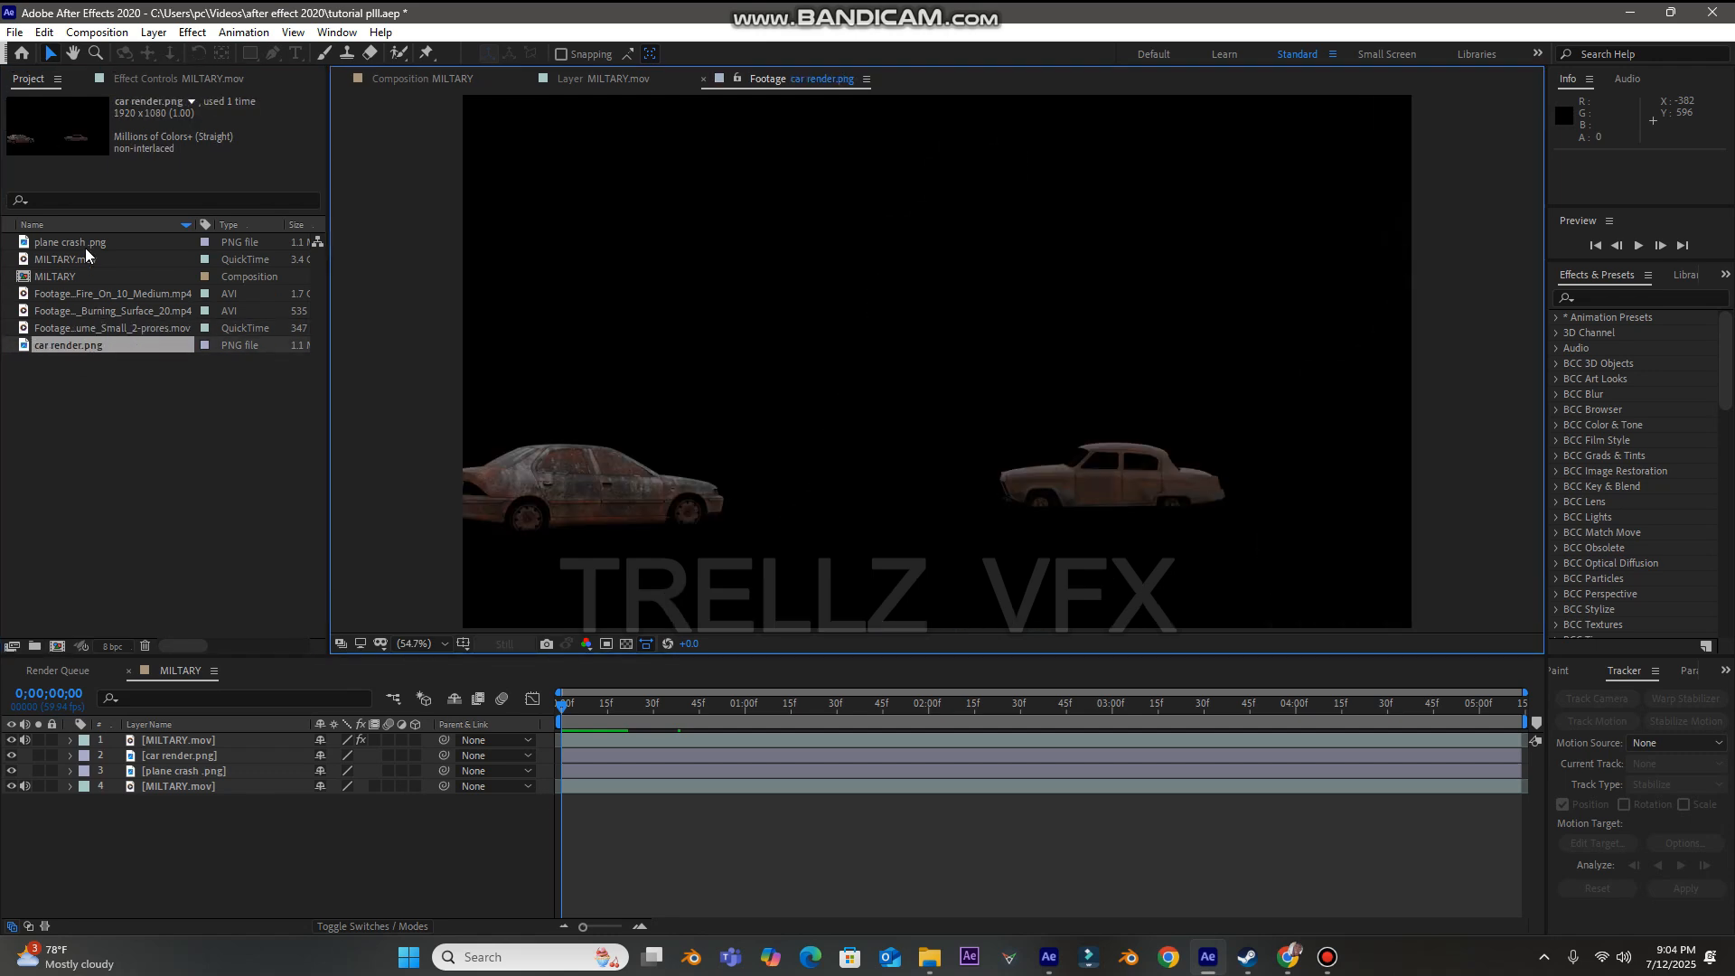
- At 0;00;01;16 in the composition, add the smoke plume fire footage below the plane crash layer and position its smoke behind the fuselage
left_click(400, 83)
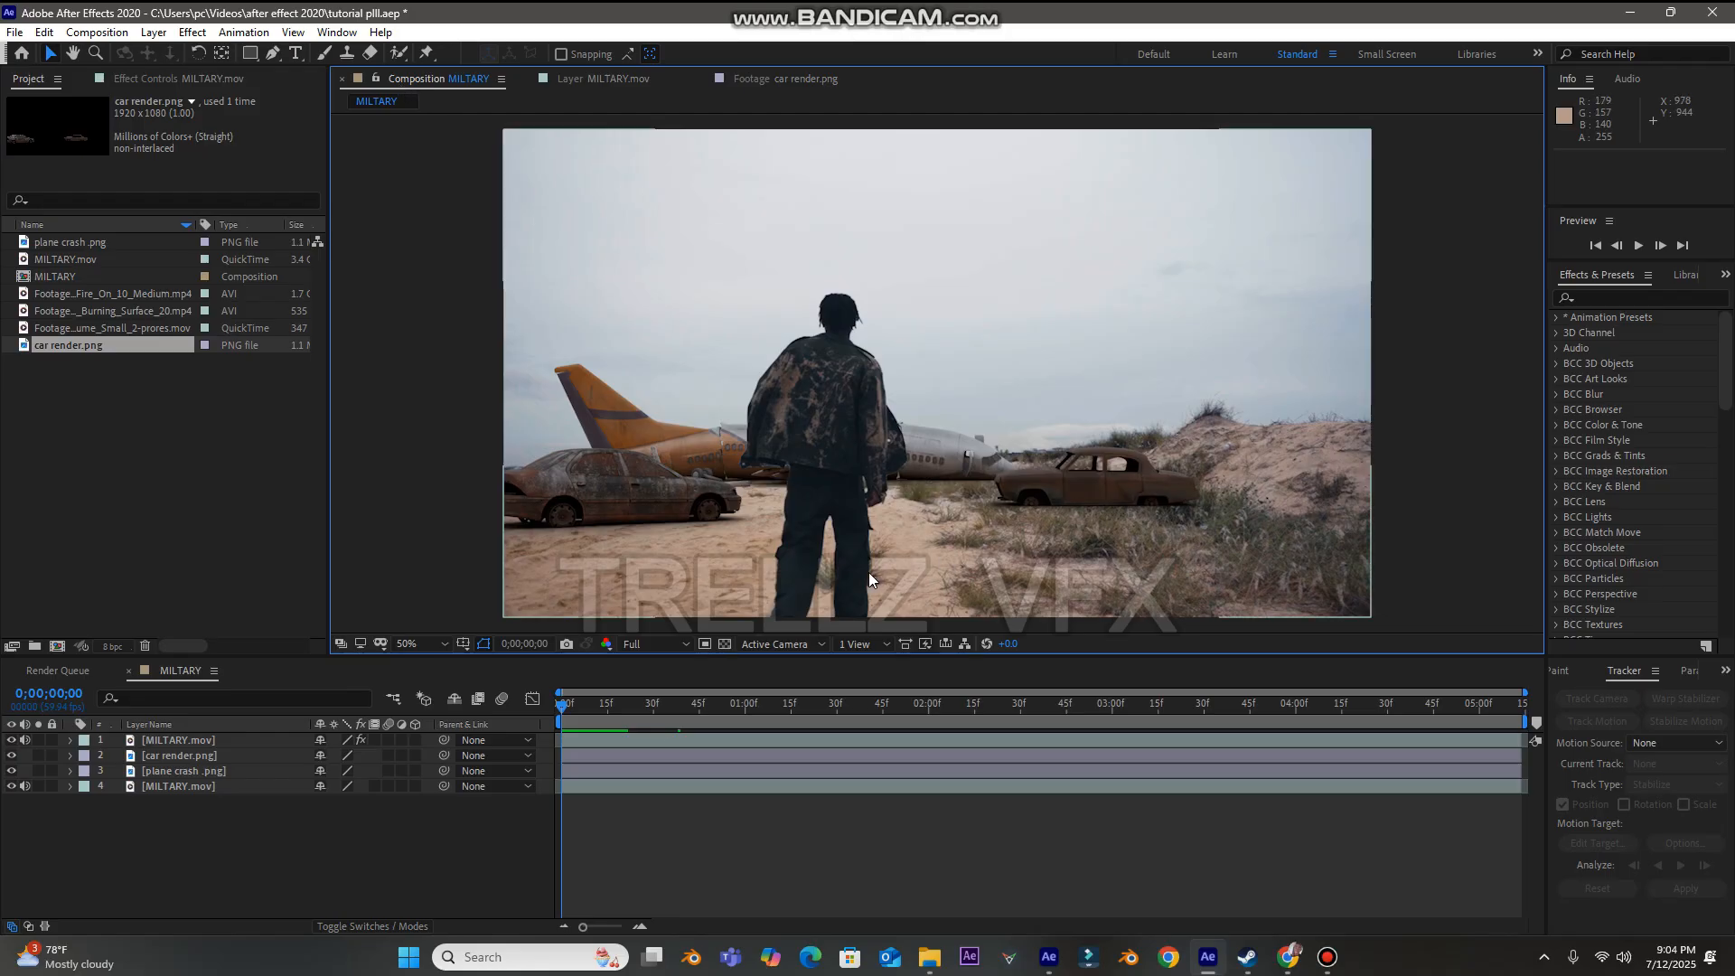
left_click_drag(573, 703, 794, 744)
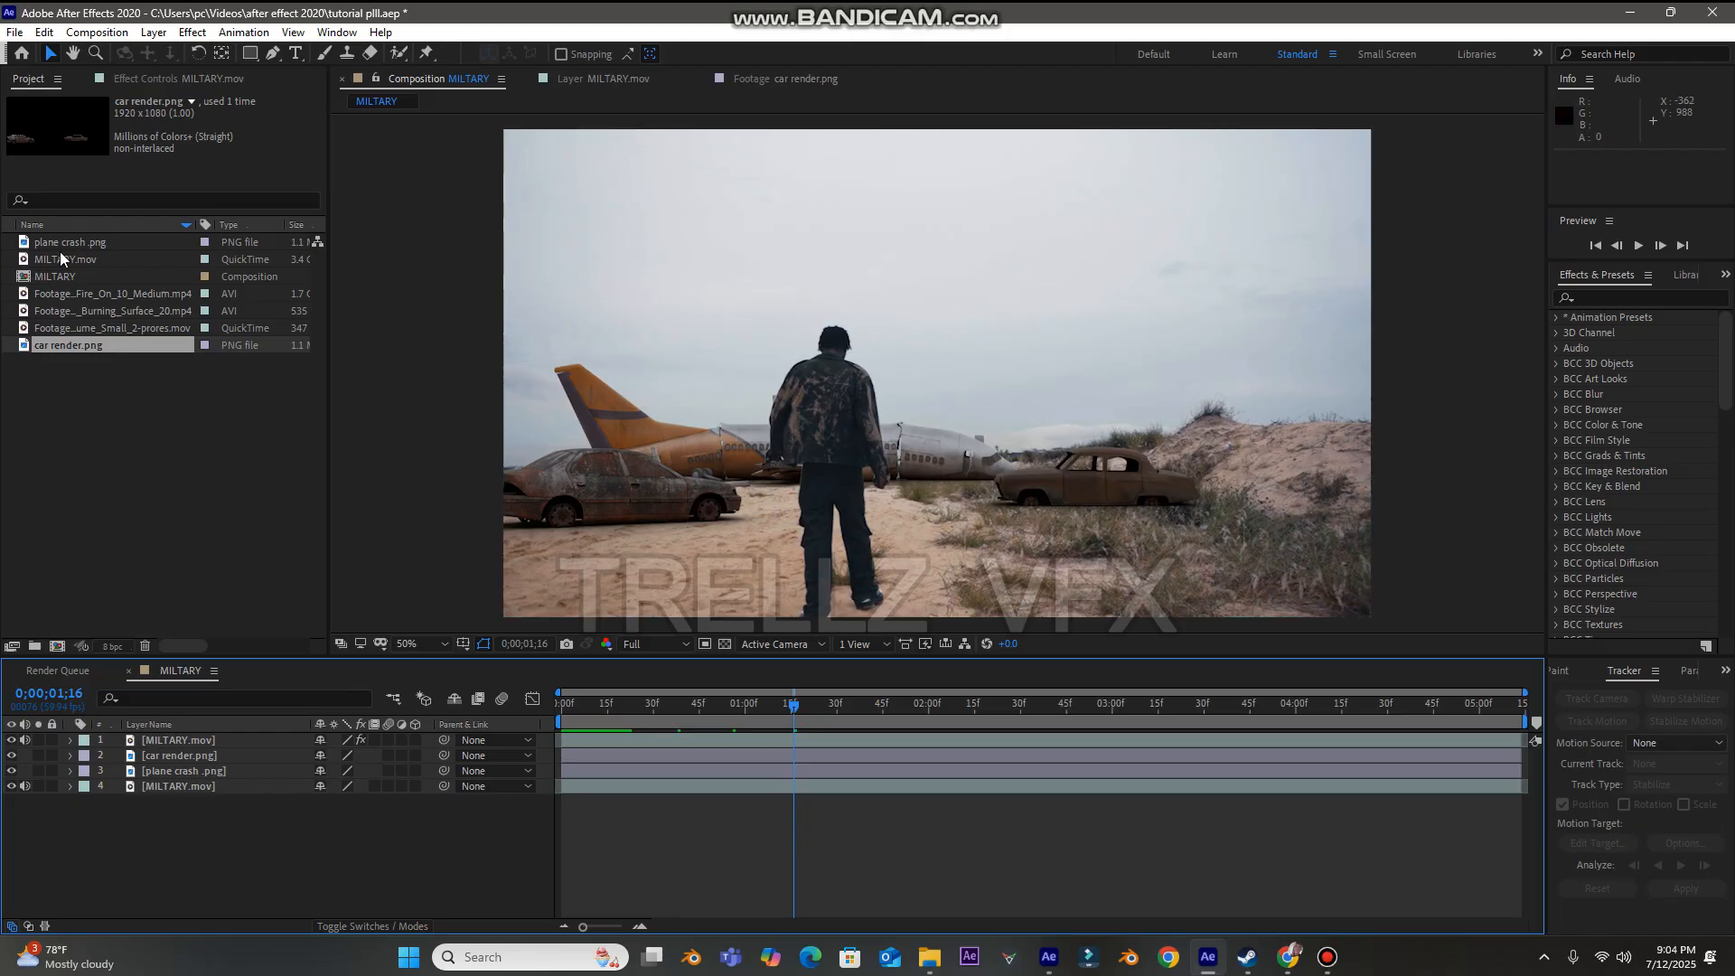
left_click(98, 294)
left_click_drag(95, 294, 214, 779)
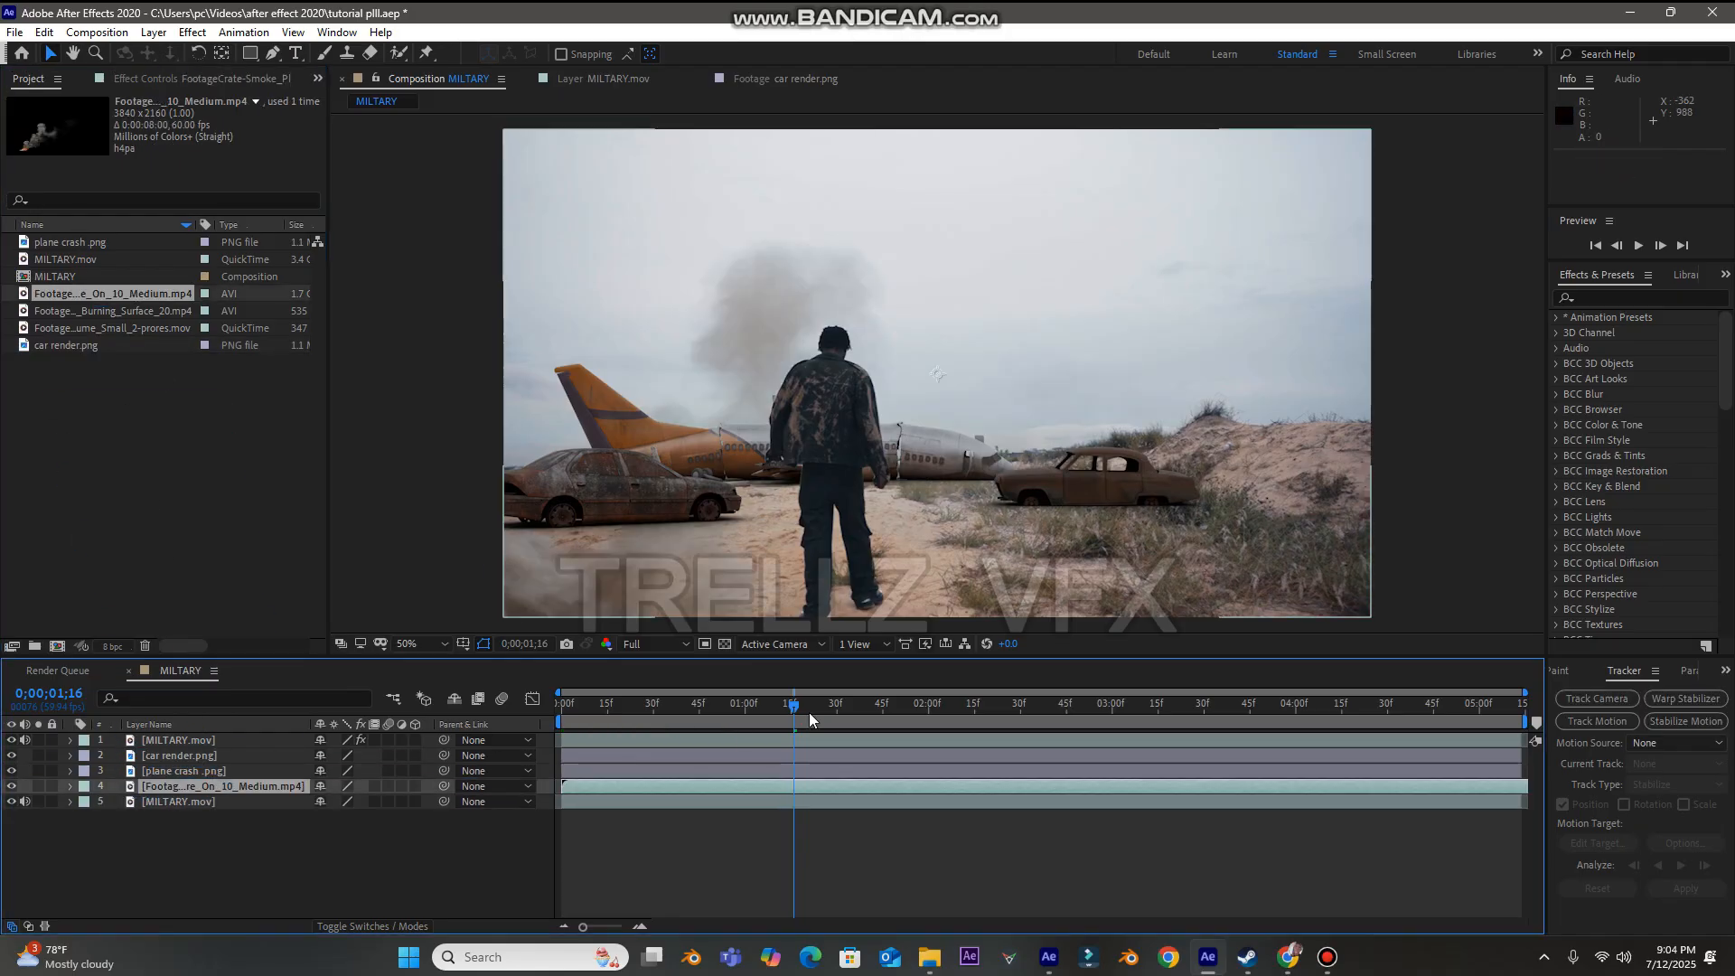
left_click_drag(591, 554, 880, 347)
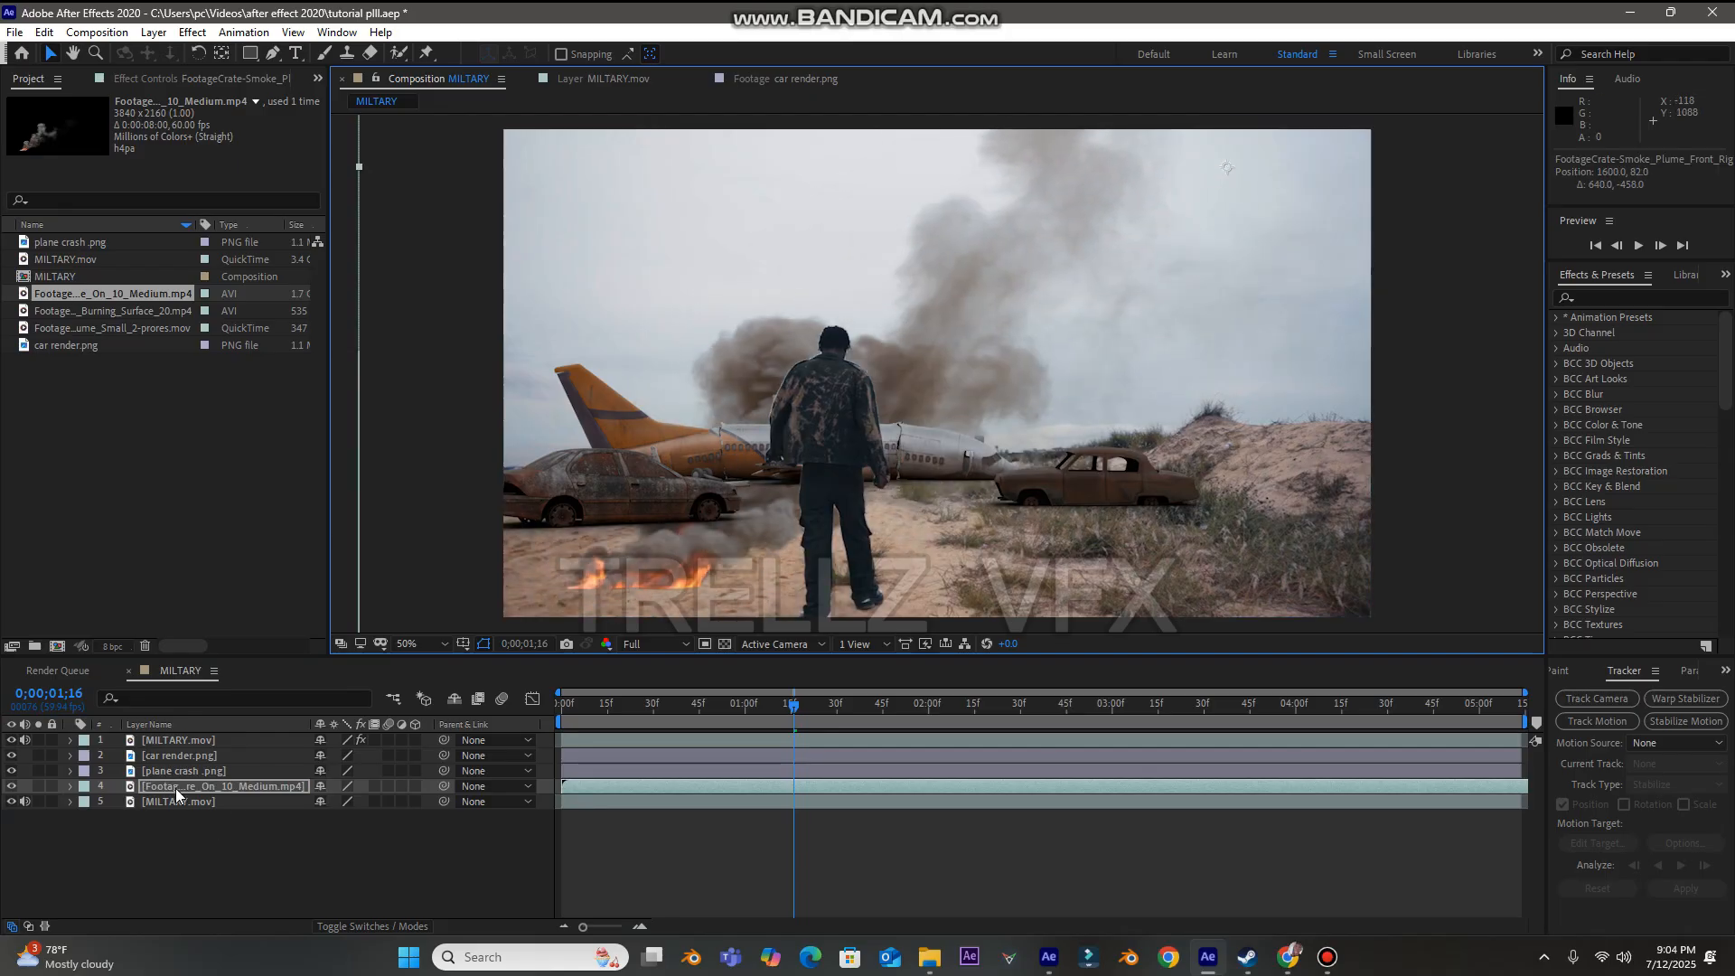
left_click_drag(724, 554, 939, 469)
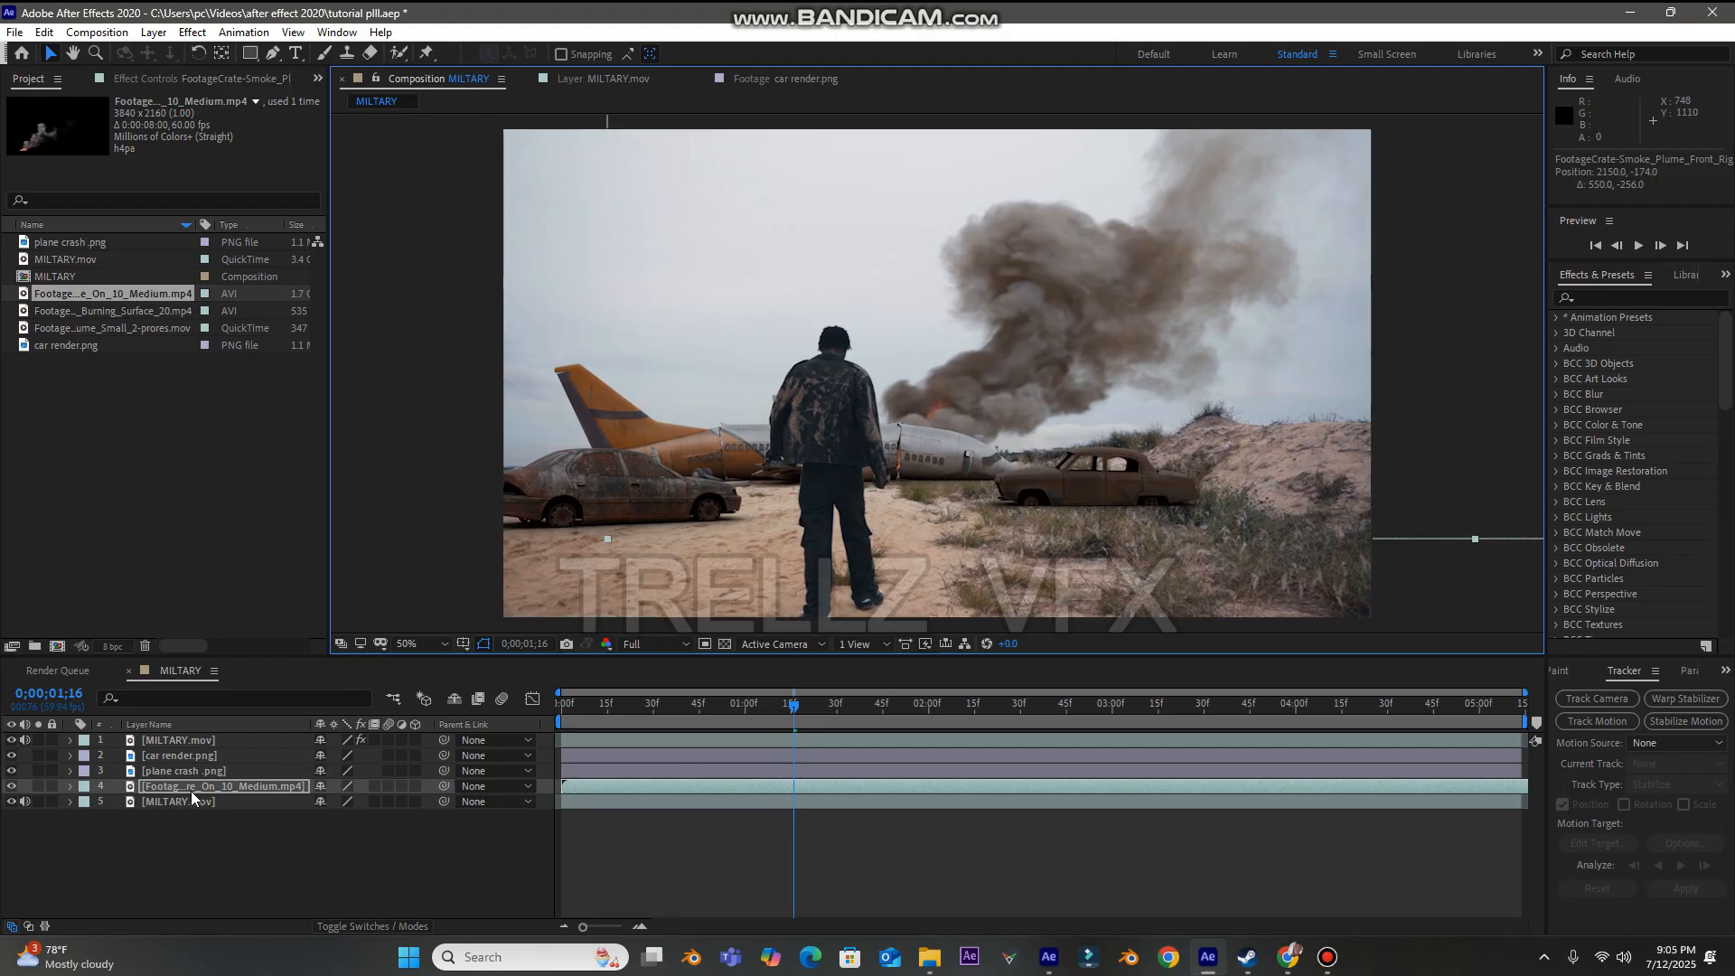
- Scale the smoke plume layer to 42%, reposition its base behind the plane's fuselage, and preview the playback
key("s")
left_click_drag(349, 803, 319, 811)
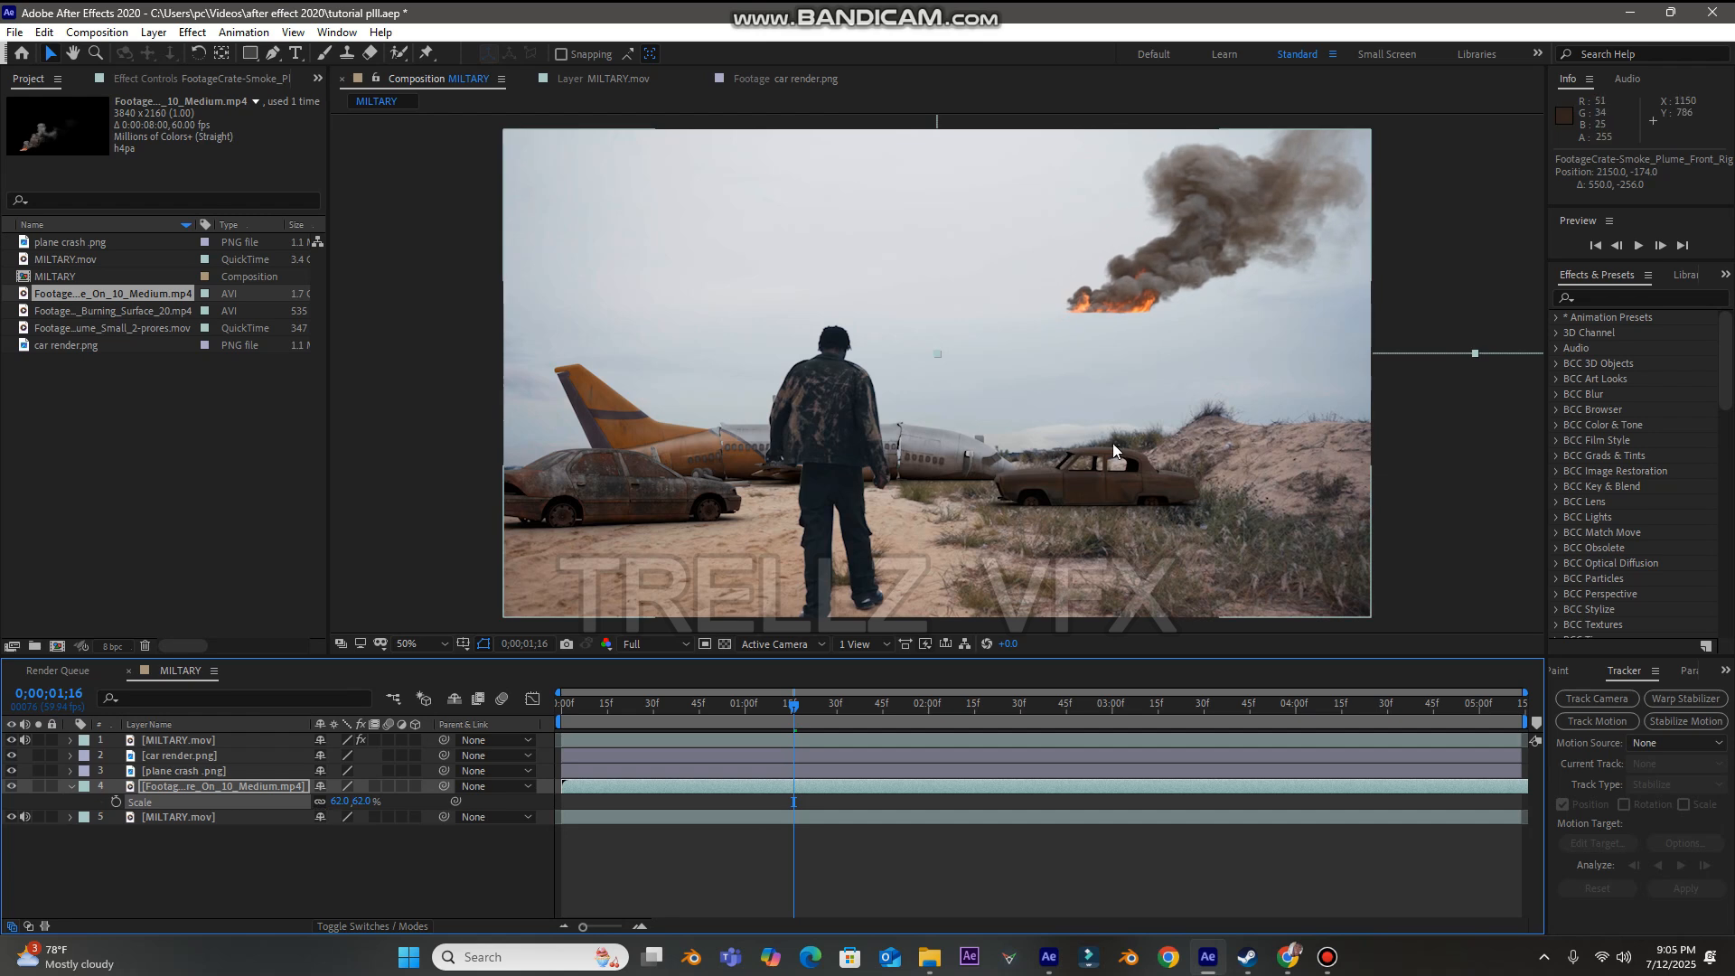
left_click_drag(1195, 268, 968, 427)
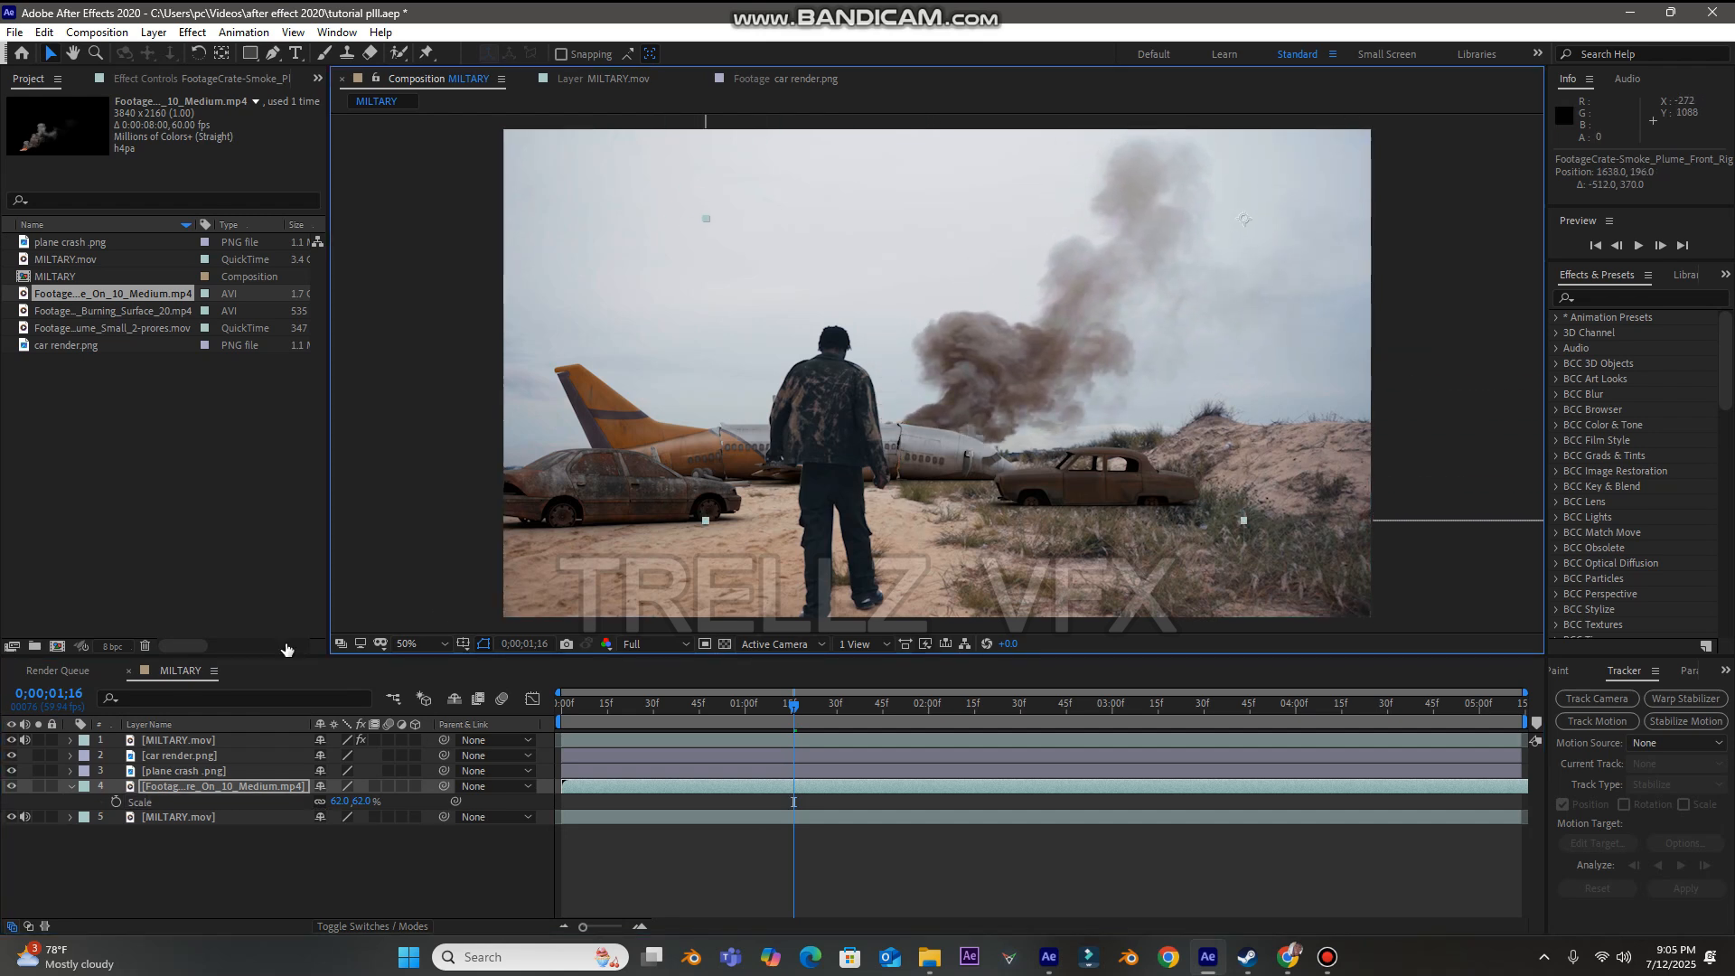
left_click_drag(346, 801, 328, 802)
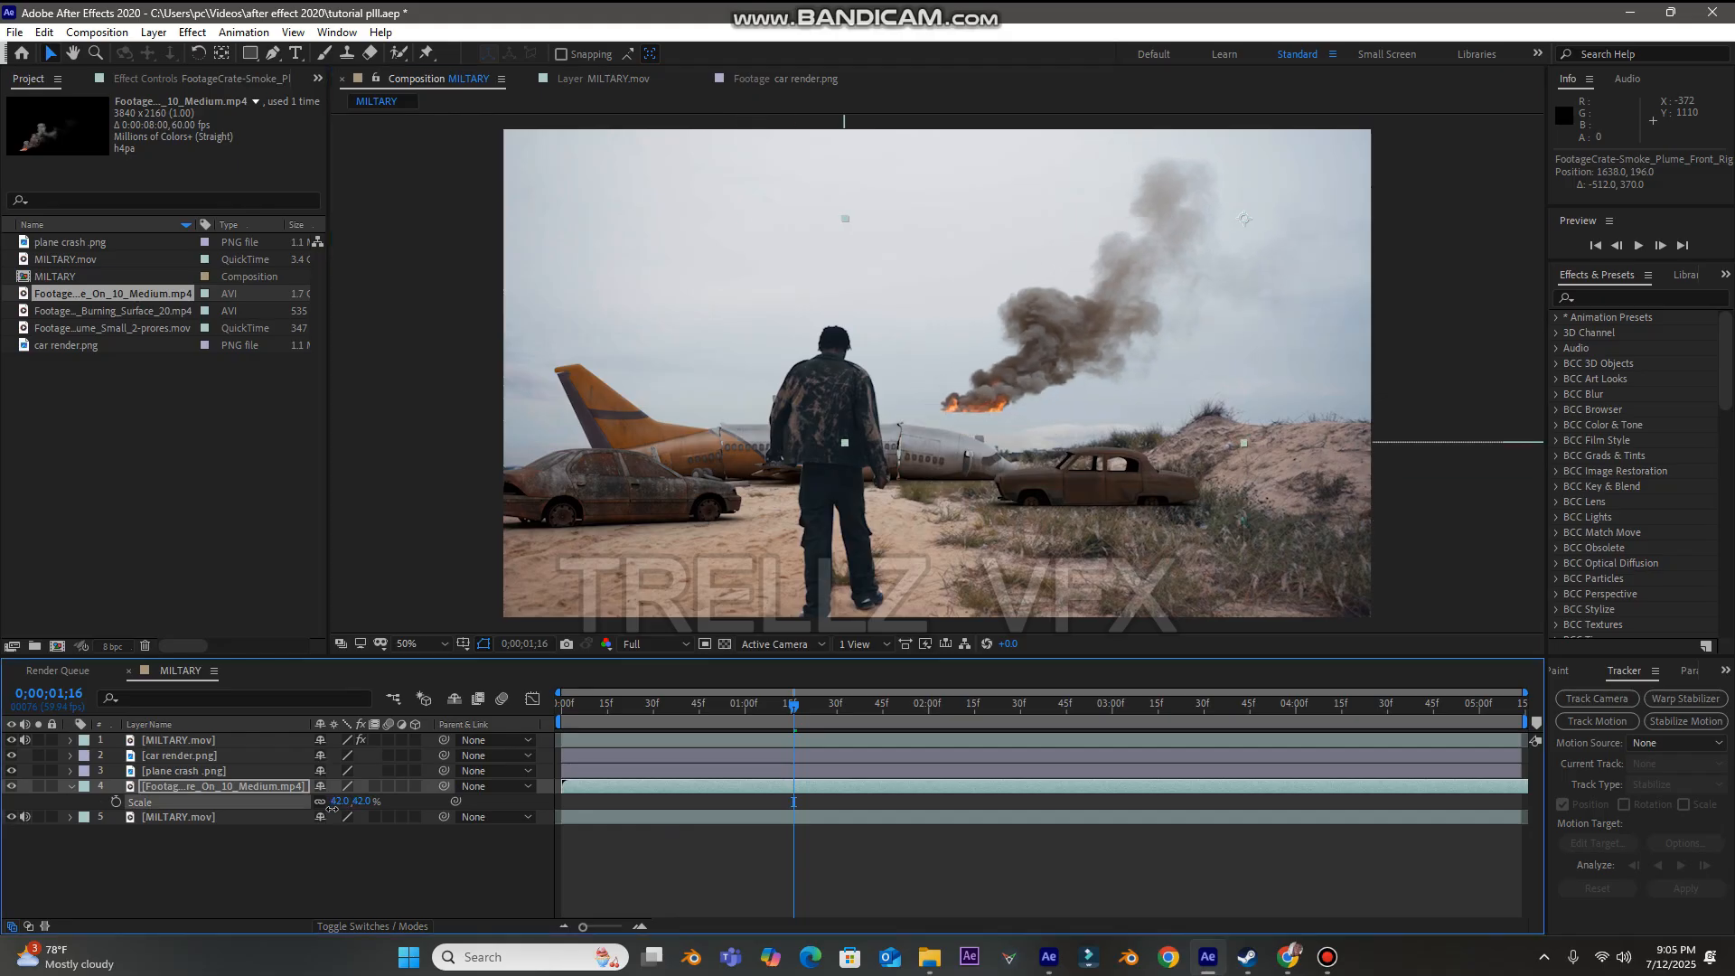
left_click_drag(944, 417, 903, 484)
key("space")
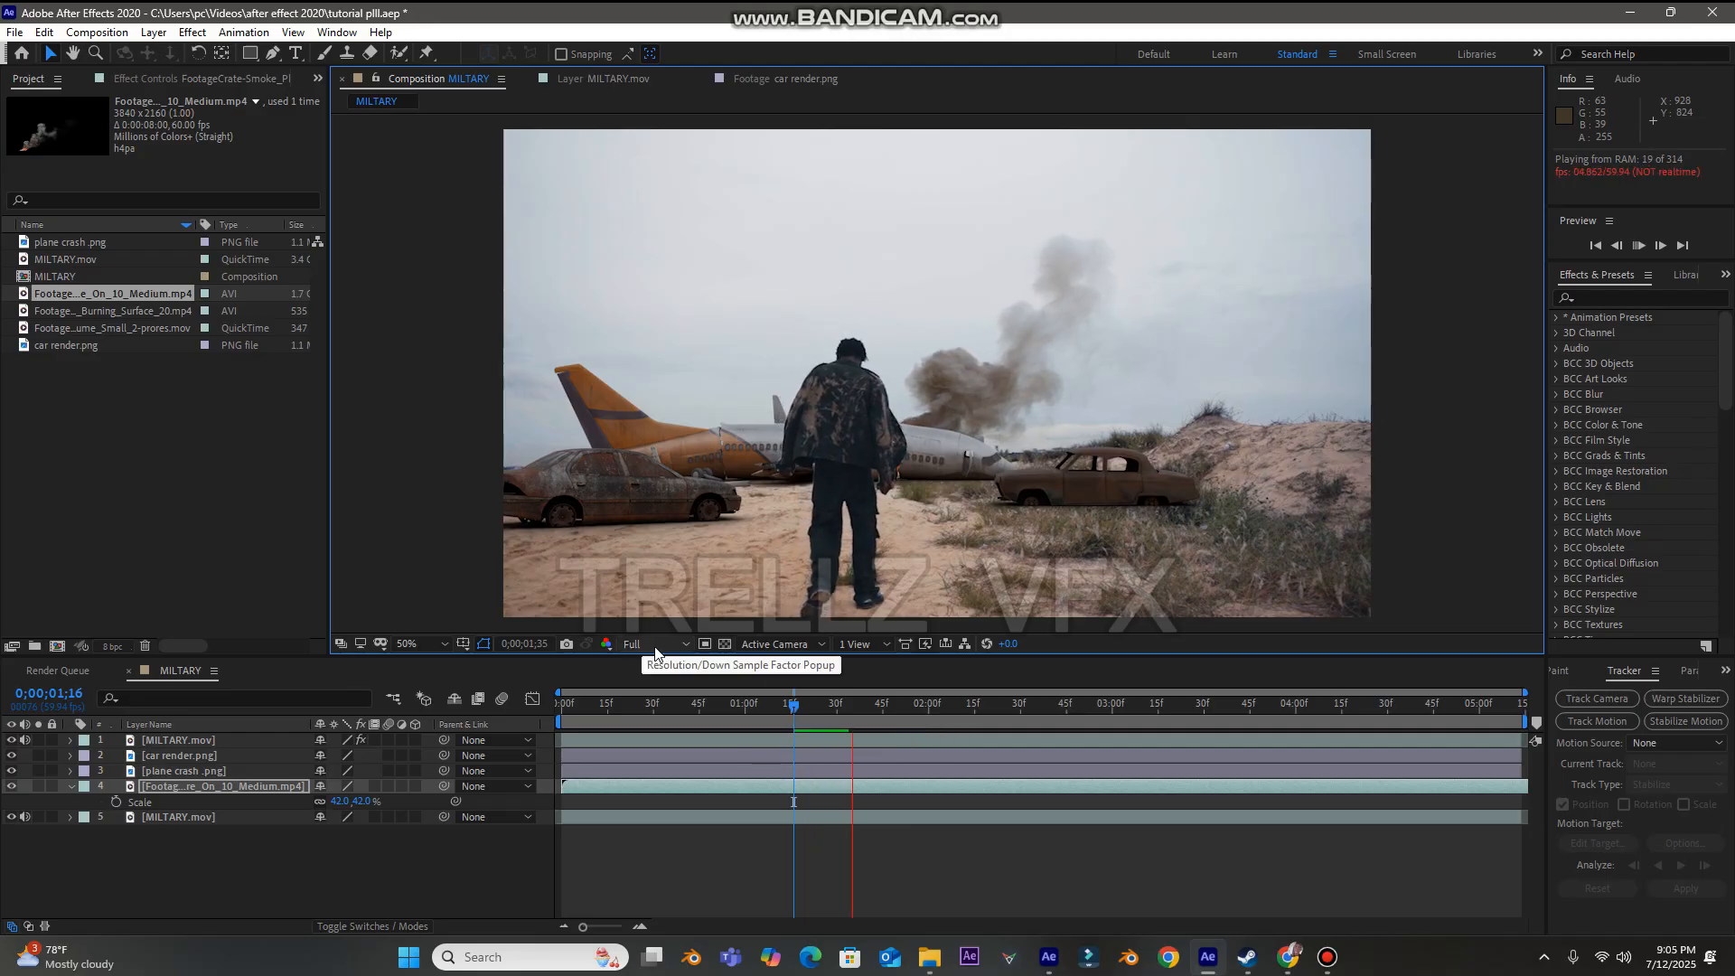
left_click_drag(820, 708, 888, 714)
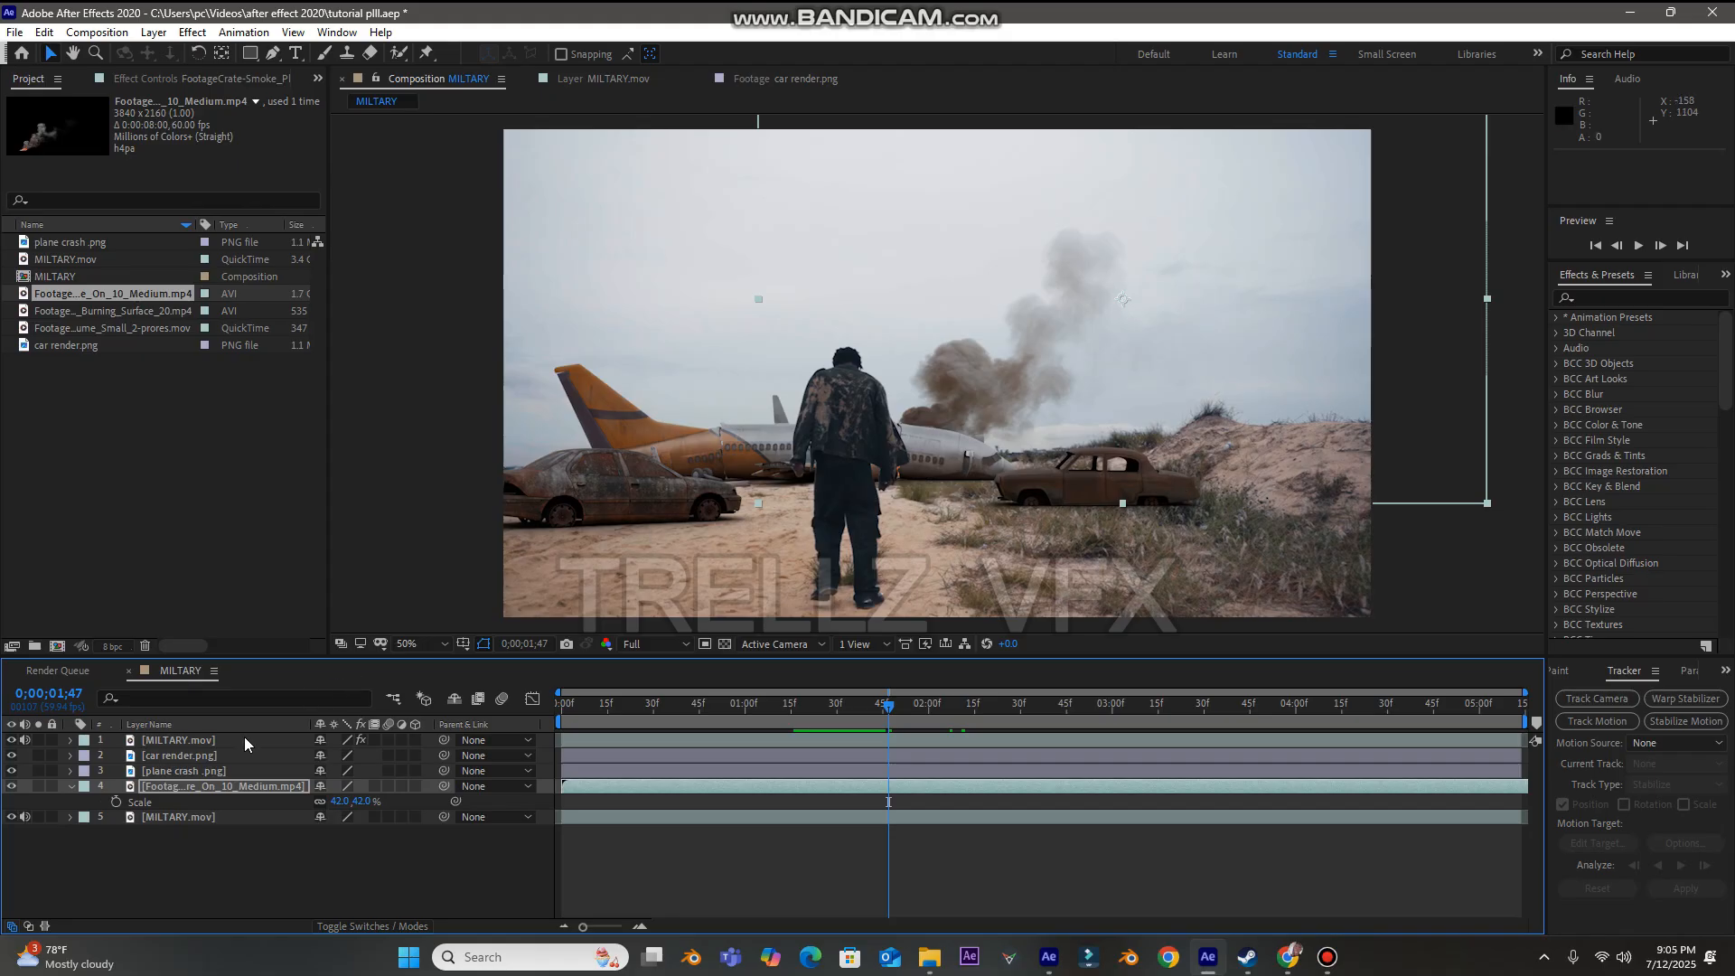
- Add Damage_04.jpg above the car render layer and shift it to about 1074, 796
left_click(67, 244)
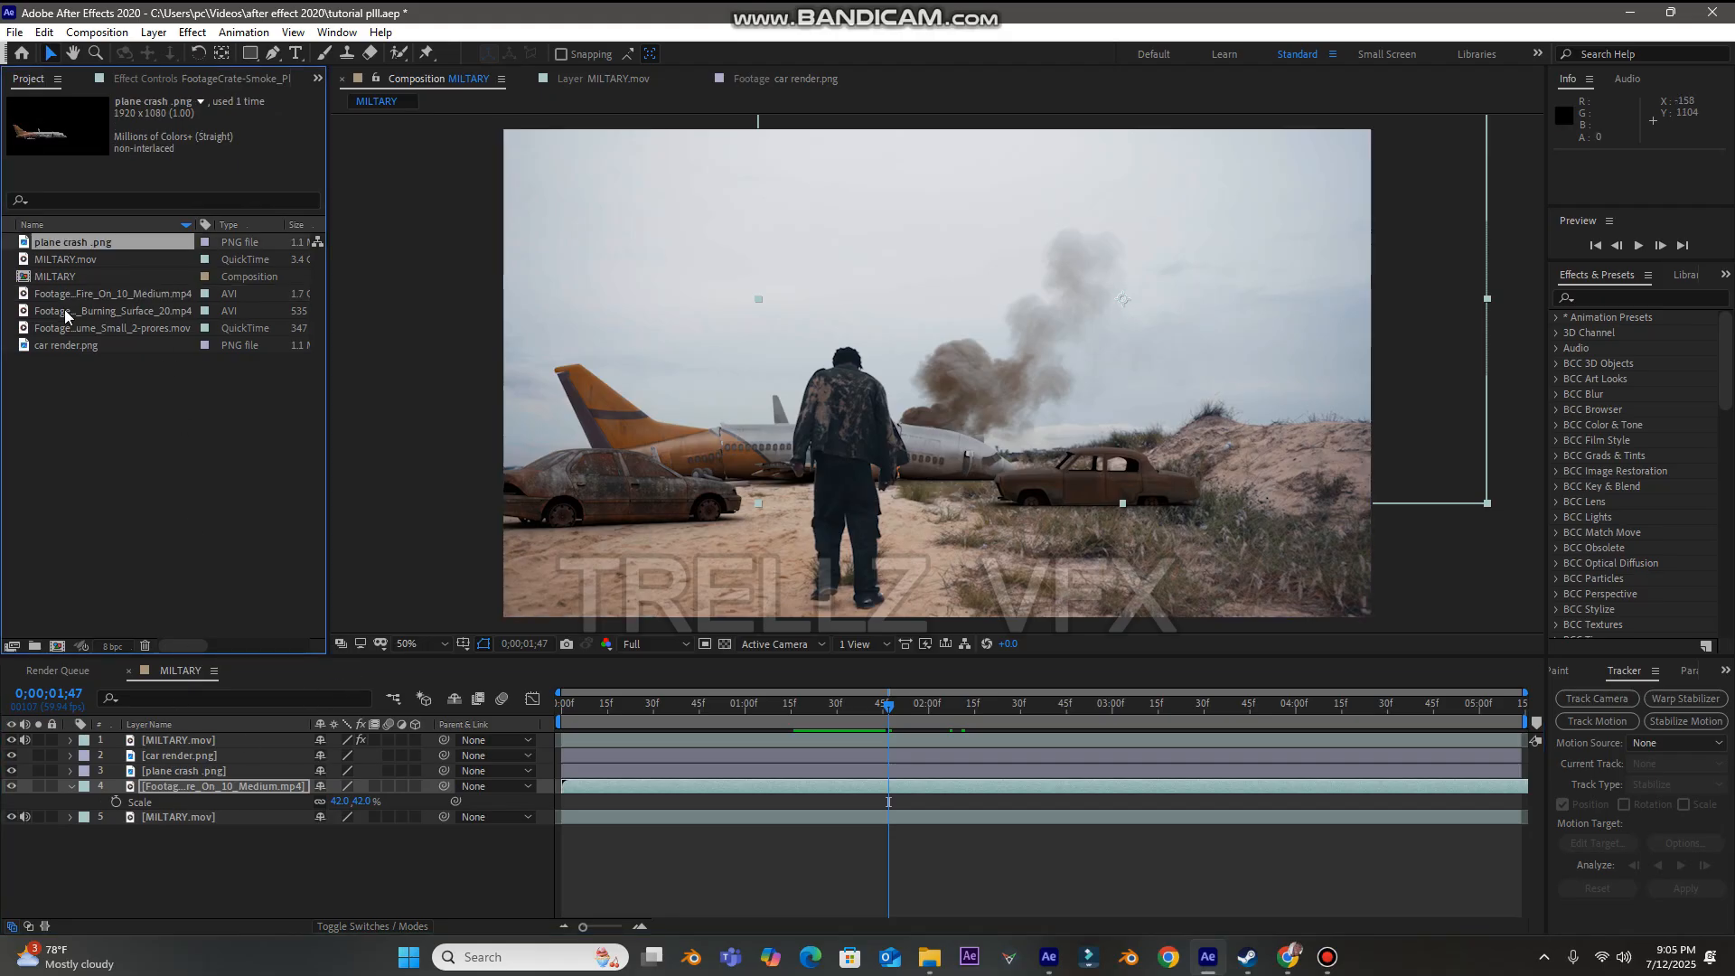
left_click(77, 346)
left_click_drag(113, 345, 199, 761)
left_click_drag(1113, 517, 1132, 514)
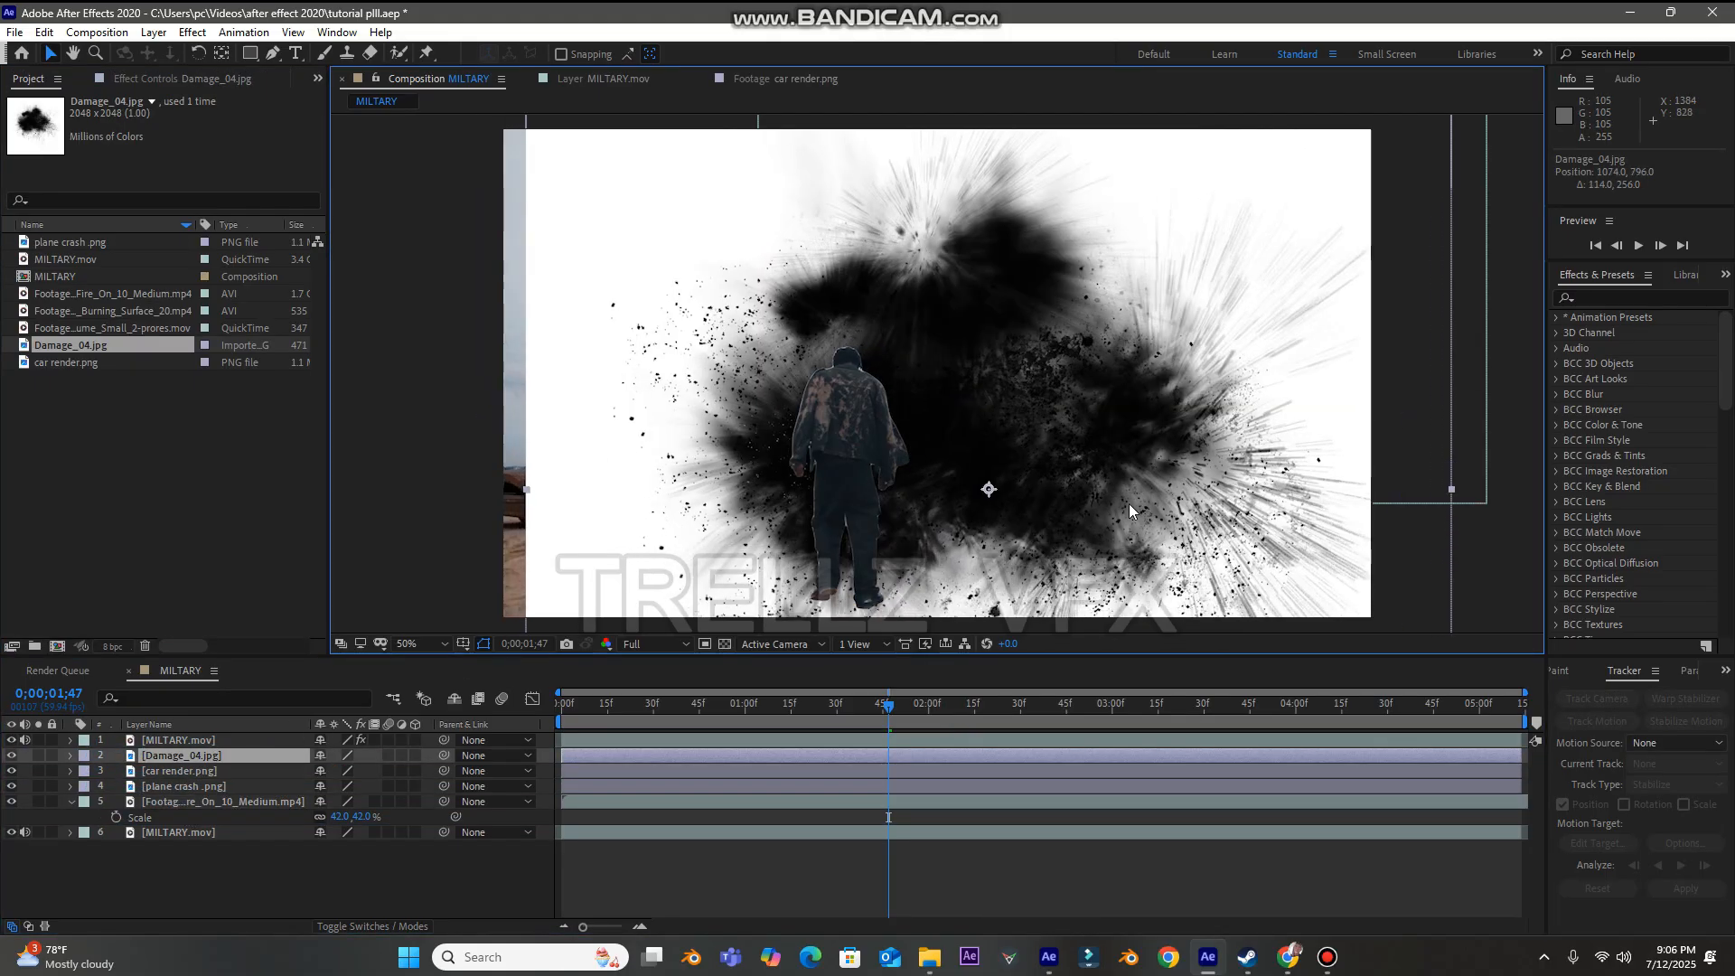
- Scale Damage_04.jpg to 24%, make it a 3D layer, and lay it flat on the ground by the old sedan near the dune
key("s")
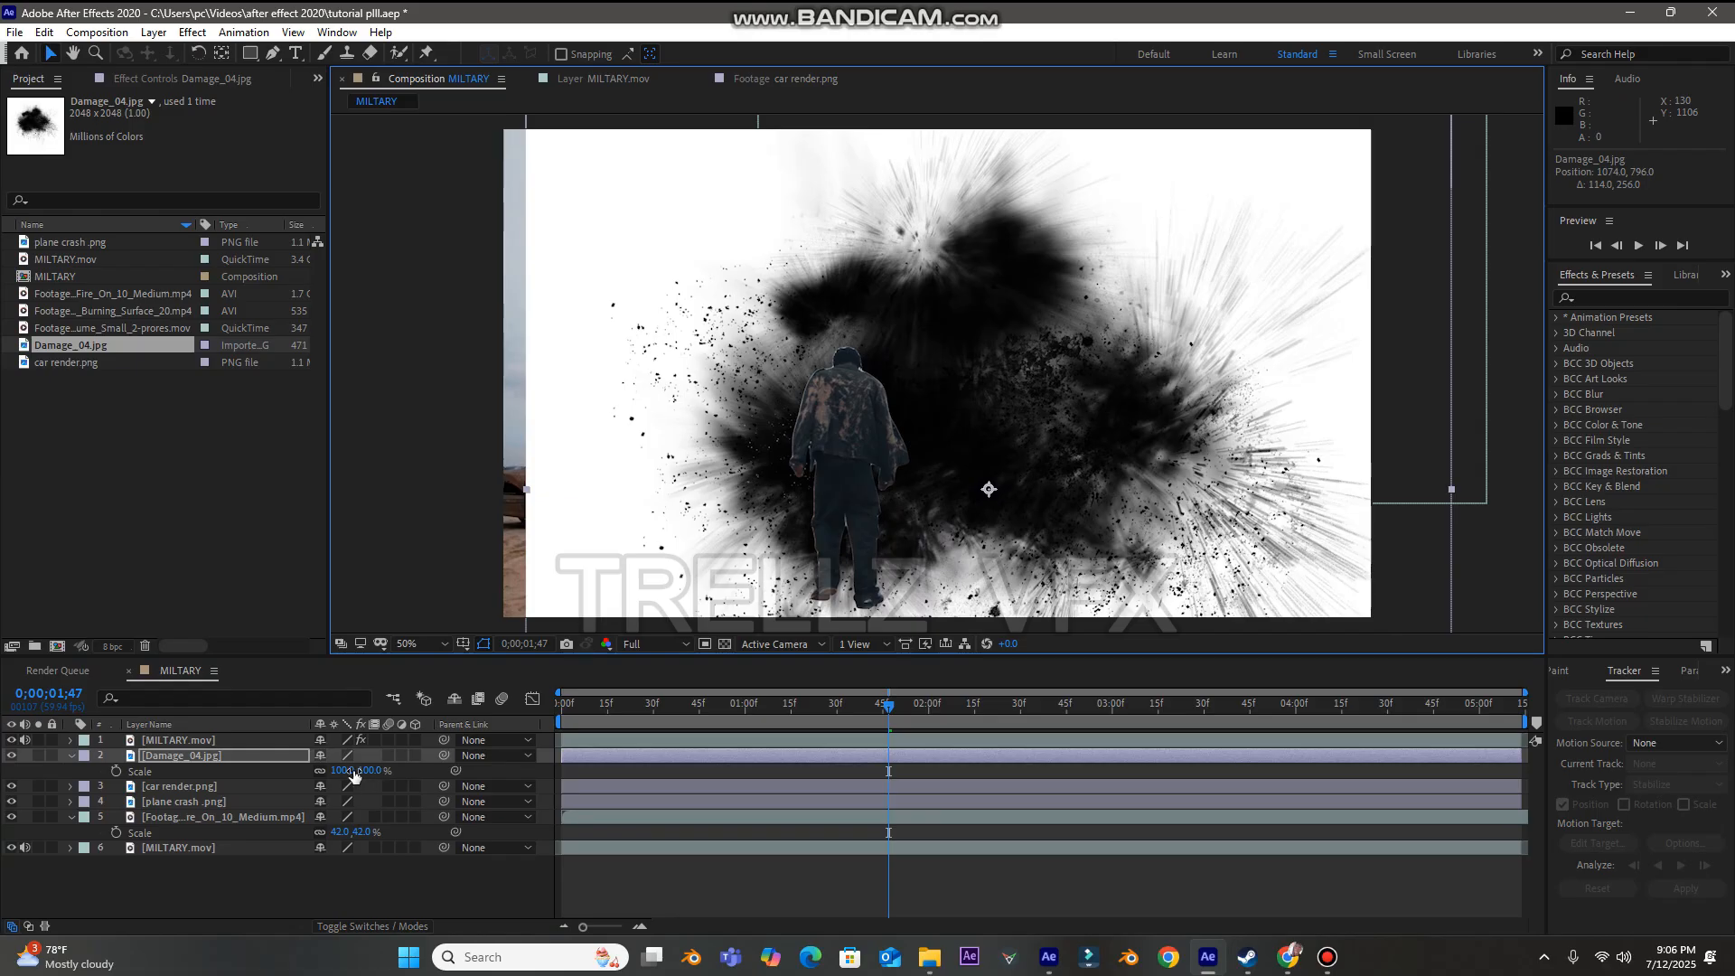
left_click_drag(339, 770, 346, 723)
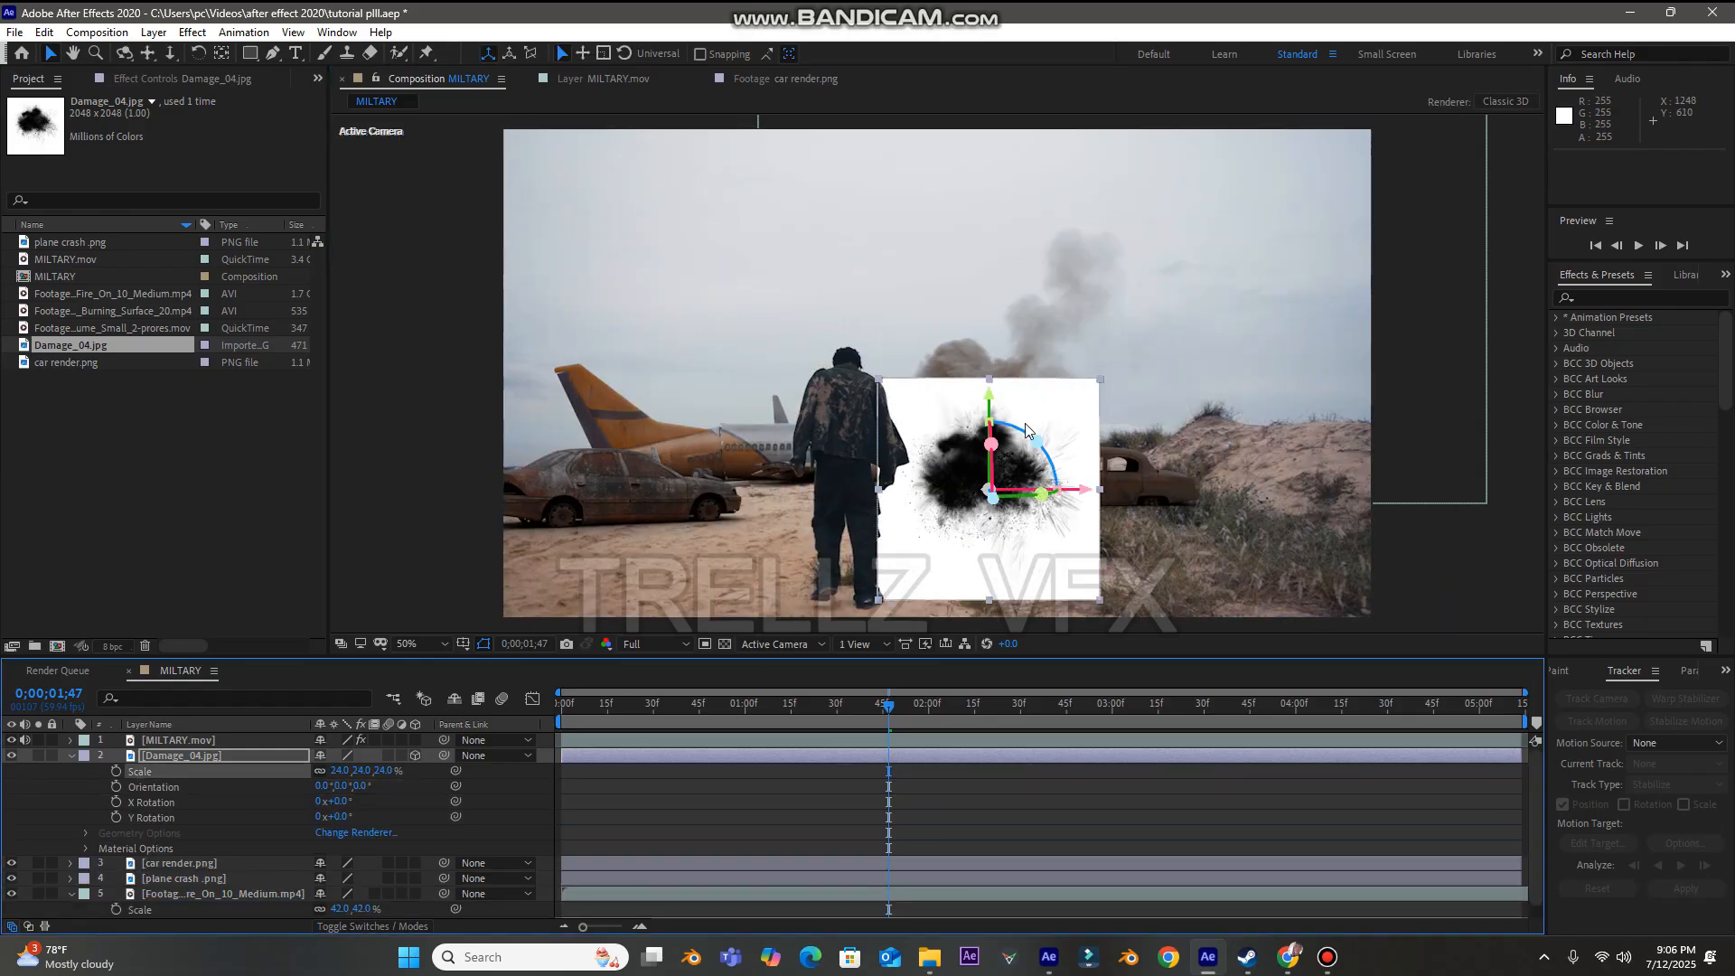
left_click_drag(993, 473, 1119, 533)
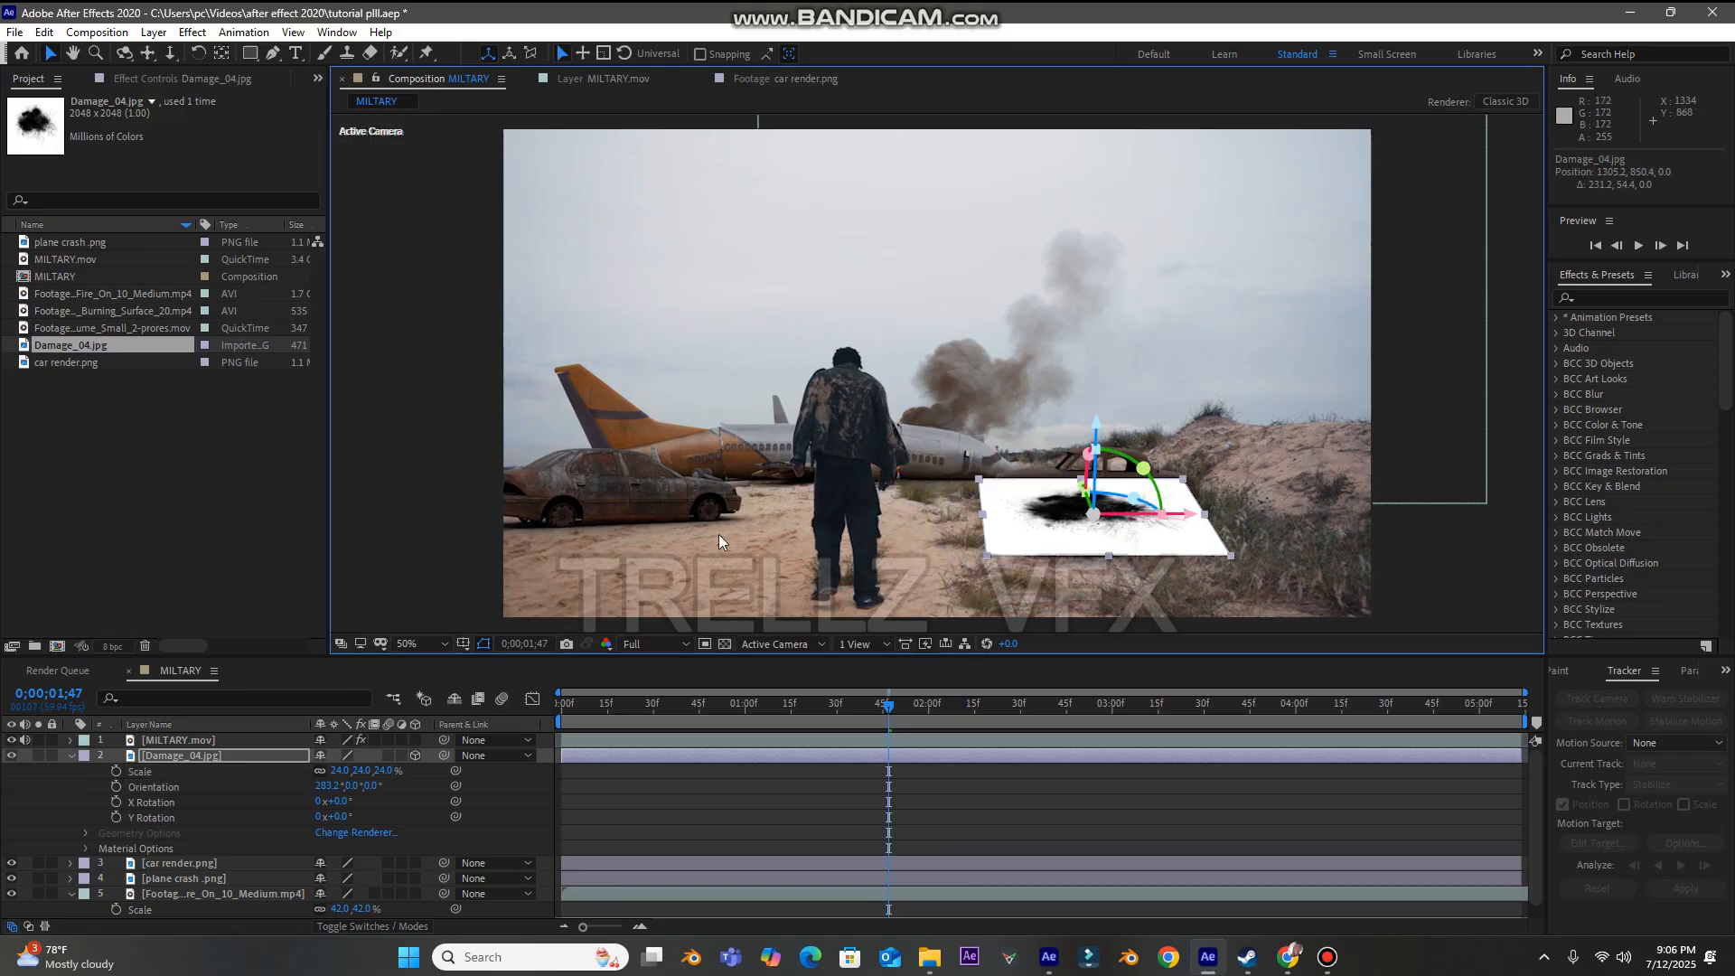
- Collapse the Damage_04.jpg layer's properties and set its blending mode to Multiply
left_click(71, 756)
left_click(355, 924)
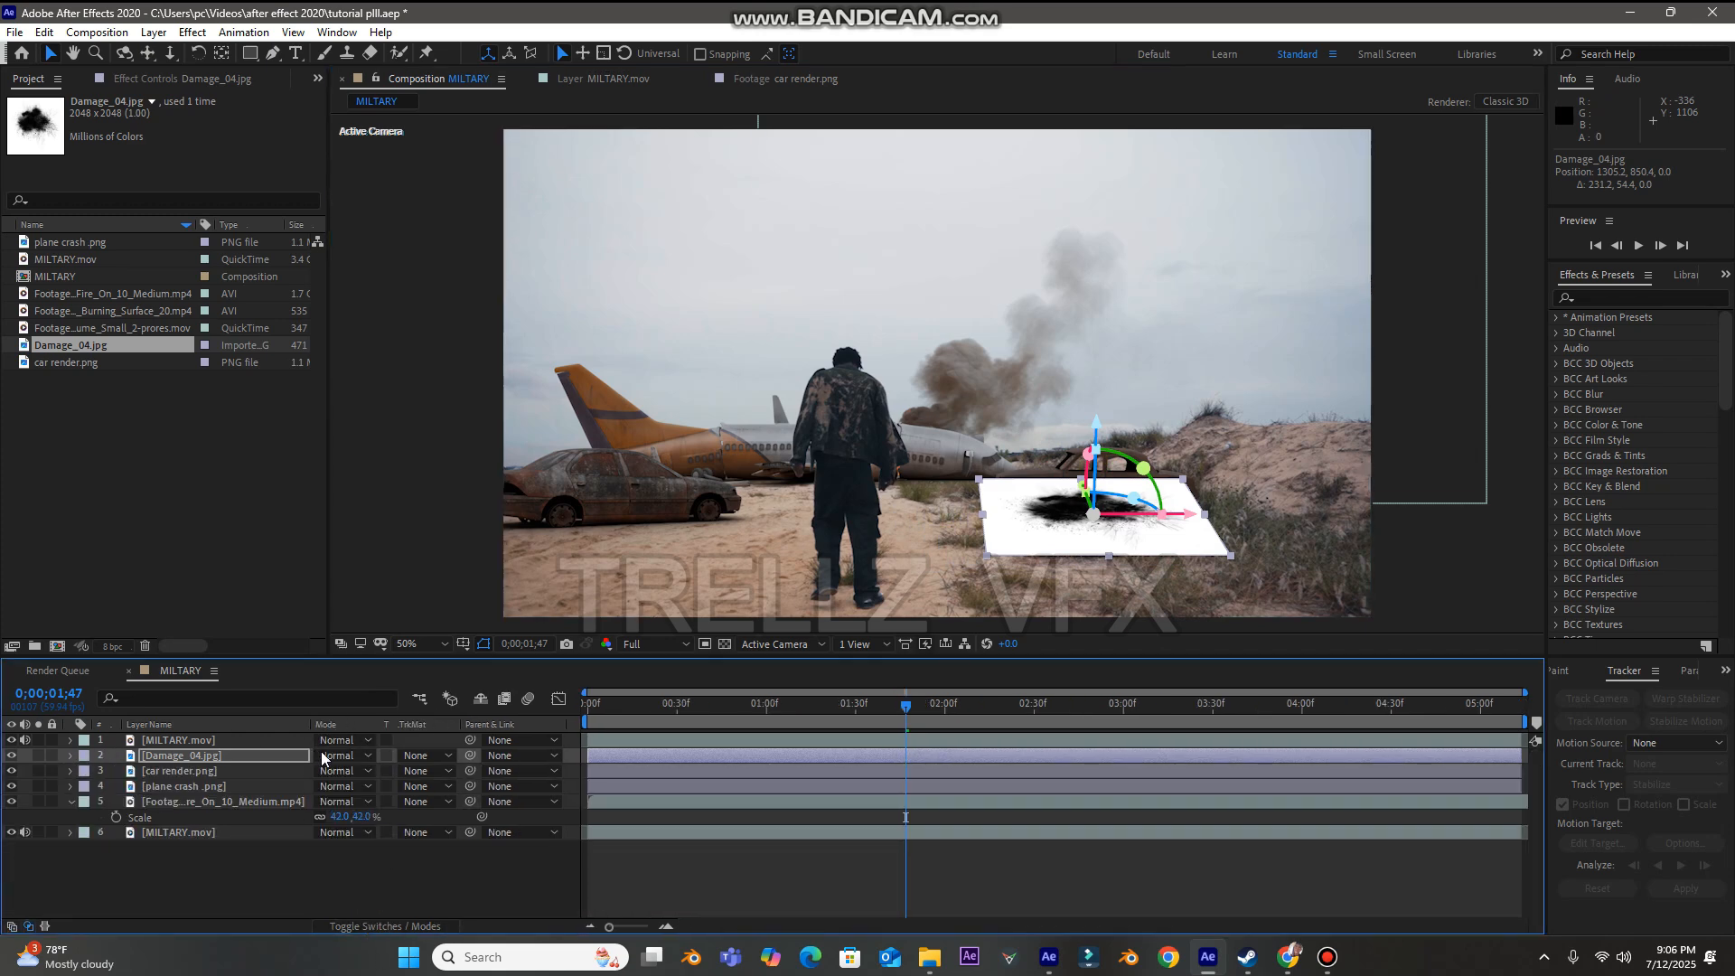
left_click(325, 757)
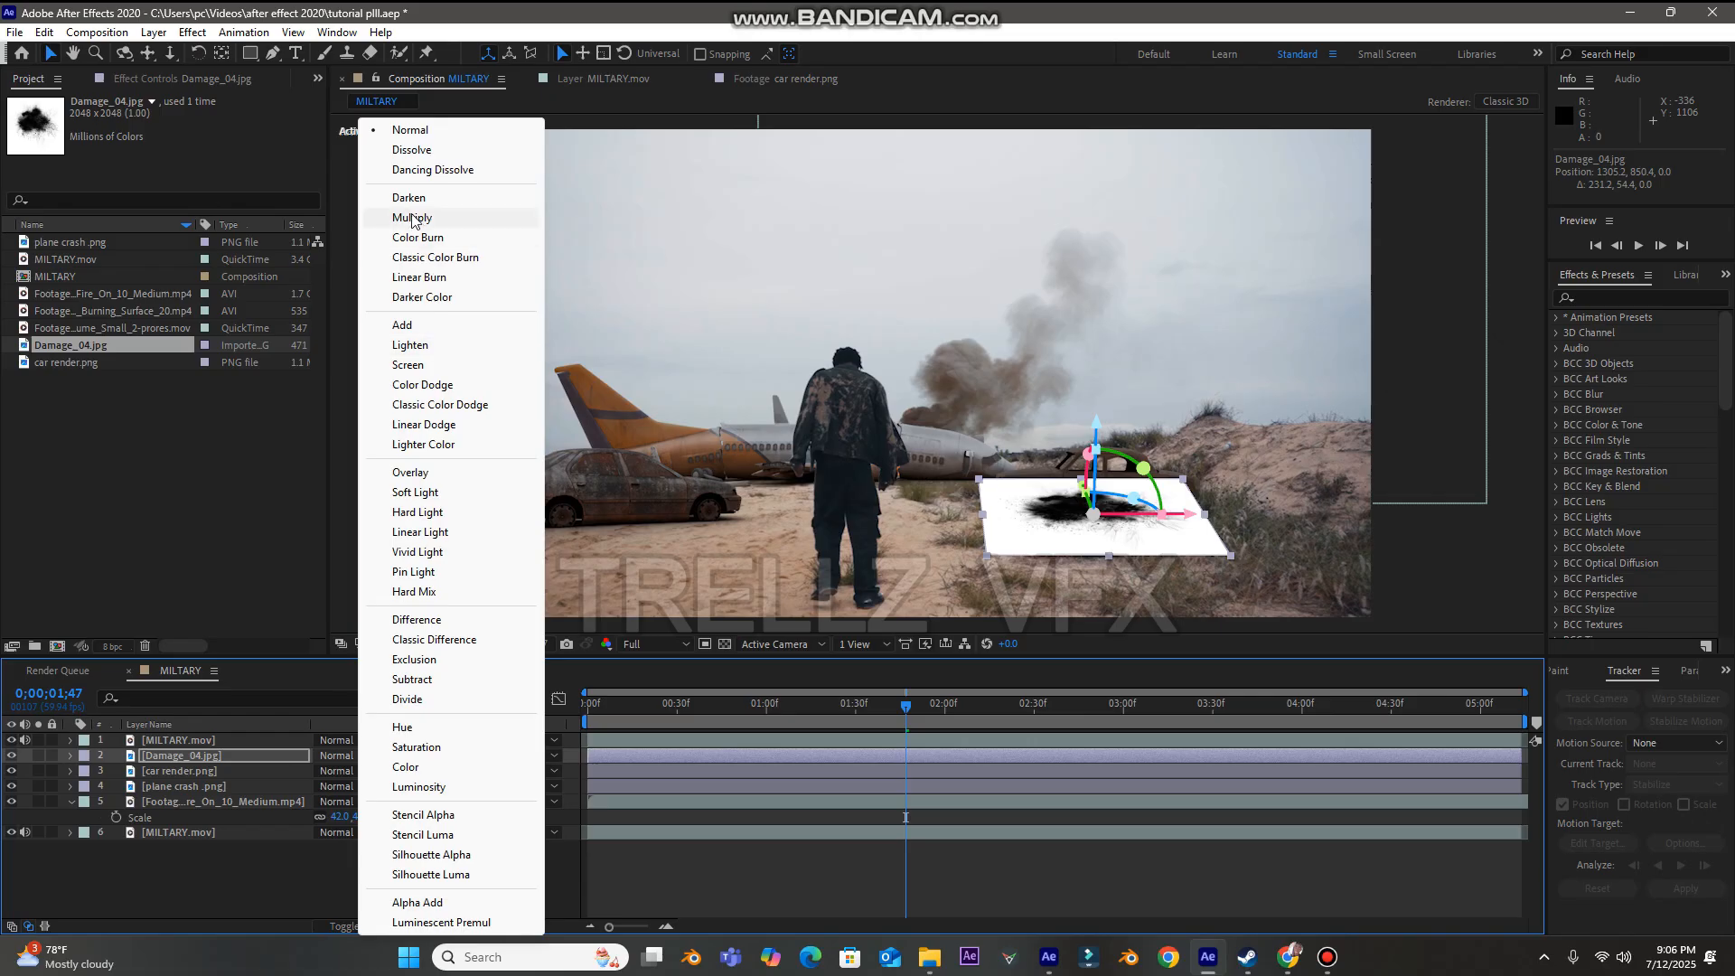
left_click(412, 218)
- Move Damage_04.jpg below the car render layer and position it under the old sedan at about 1266, 848
left_click_drag(1048, 560, 1068, 547)
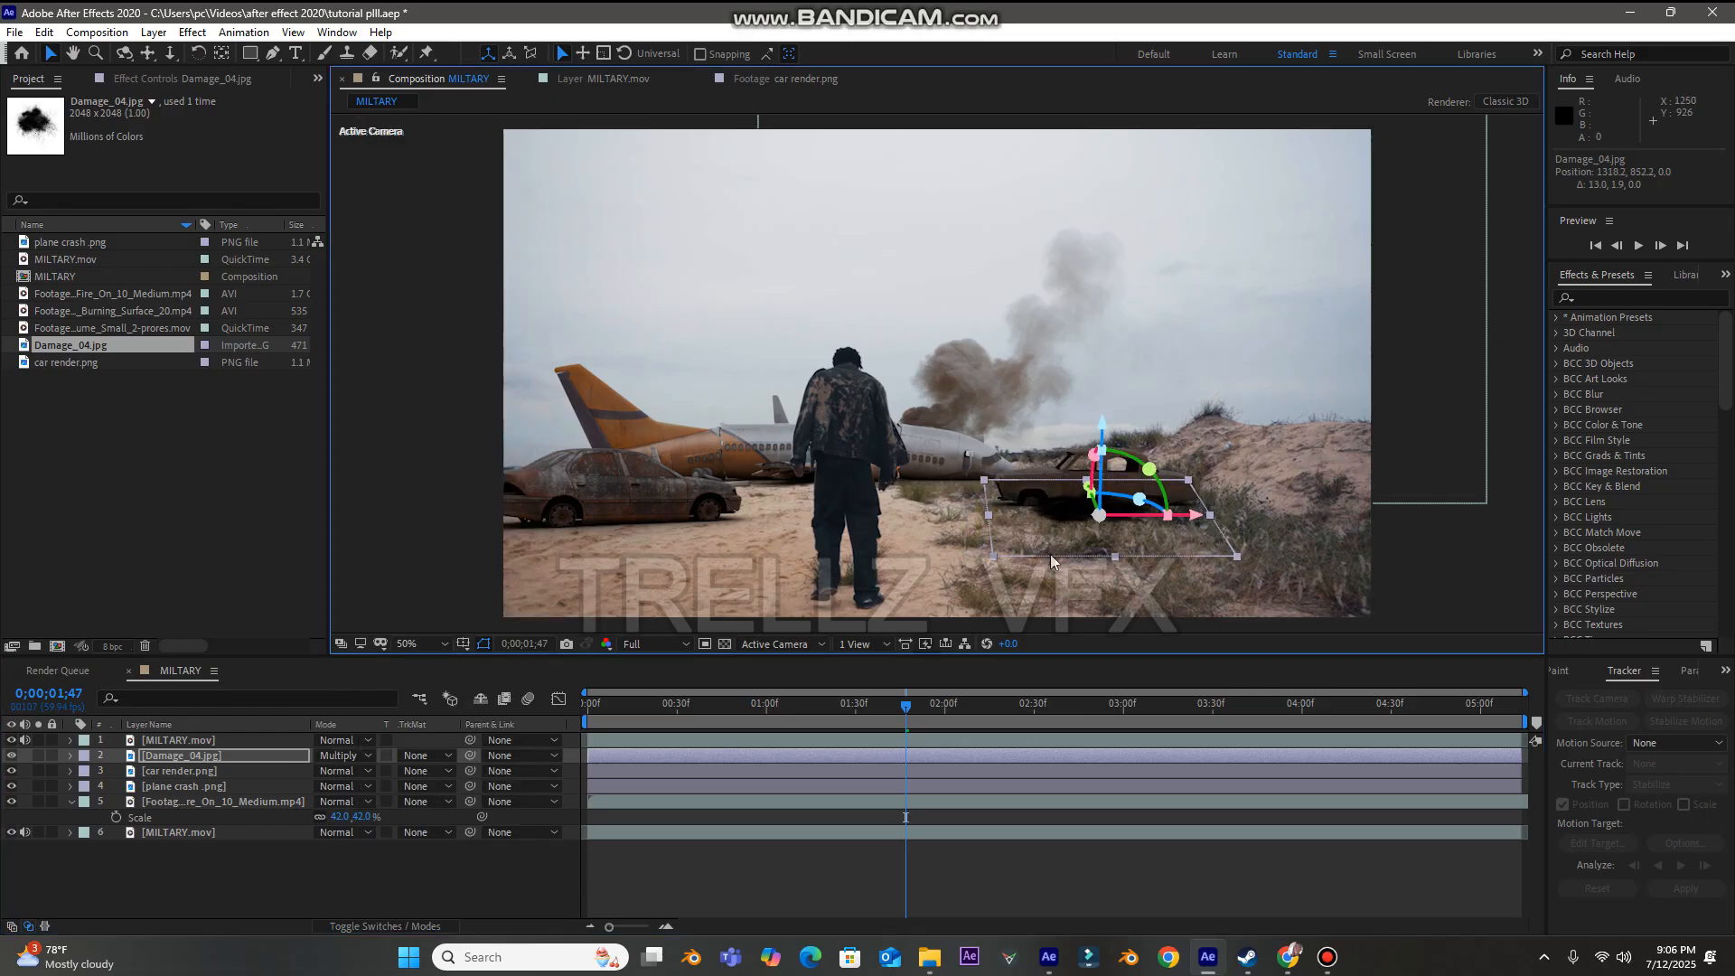
left_click_drag(208, 759, 271, 770)
left_click_drag(1068, 566, 1049, 539)
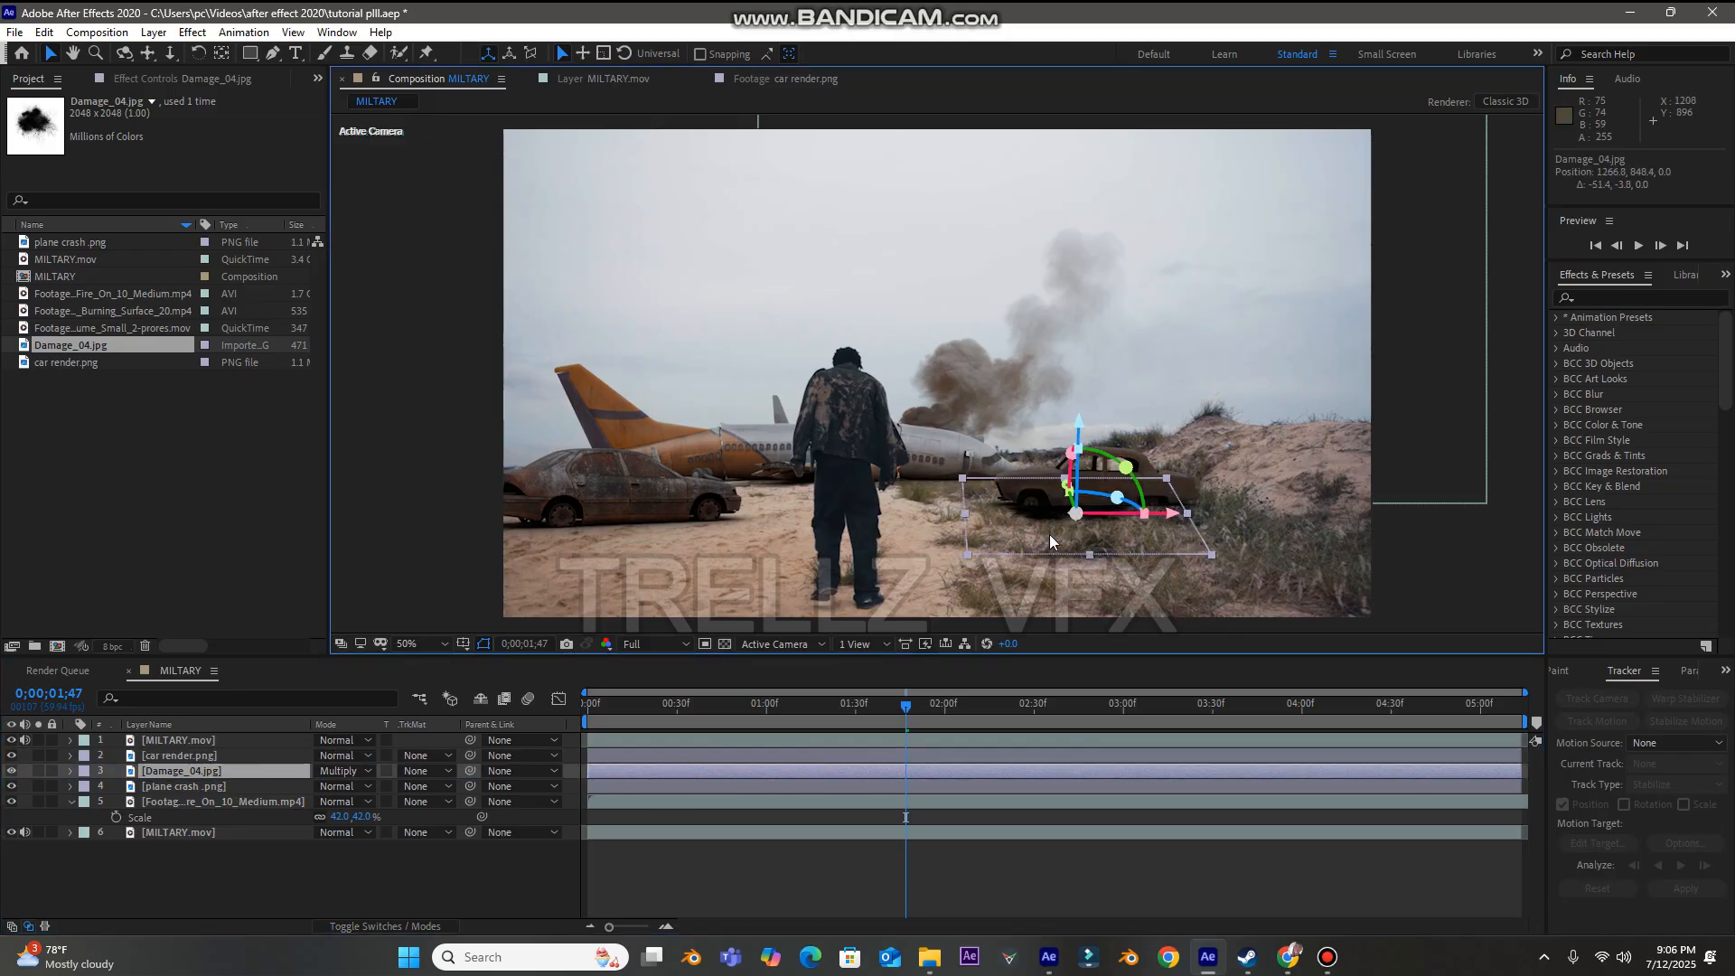
- Scale Damage_04.jpg to 37% and shift it under the old sedan to about 1296, 850
key("s")
left_click_drag(343, 786, 349, 786)
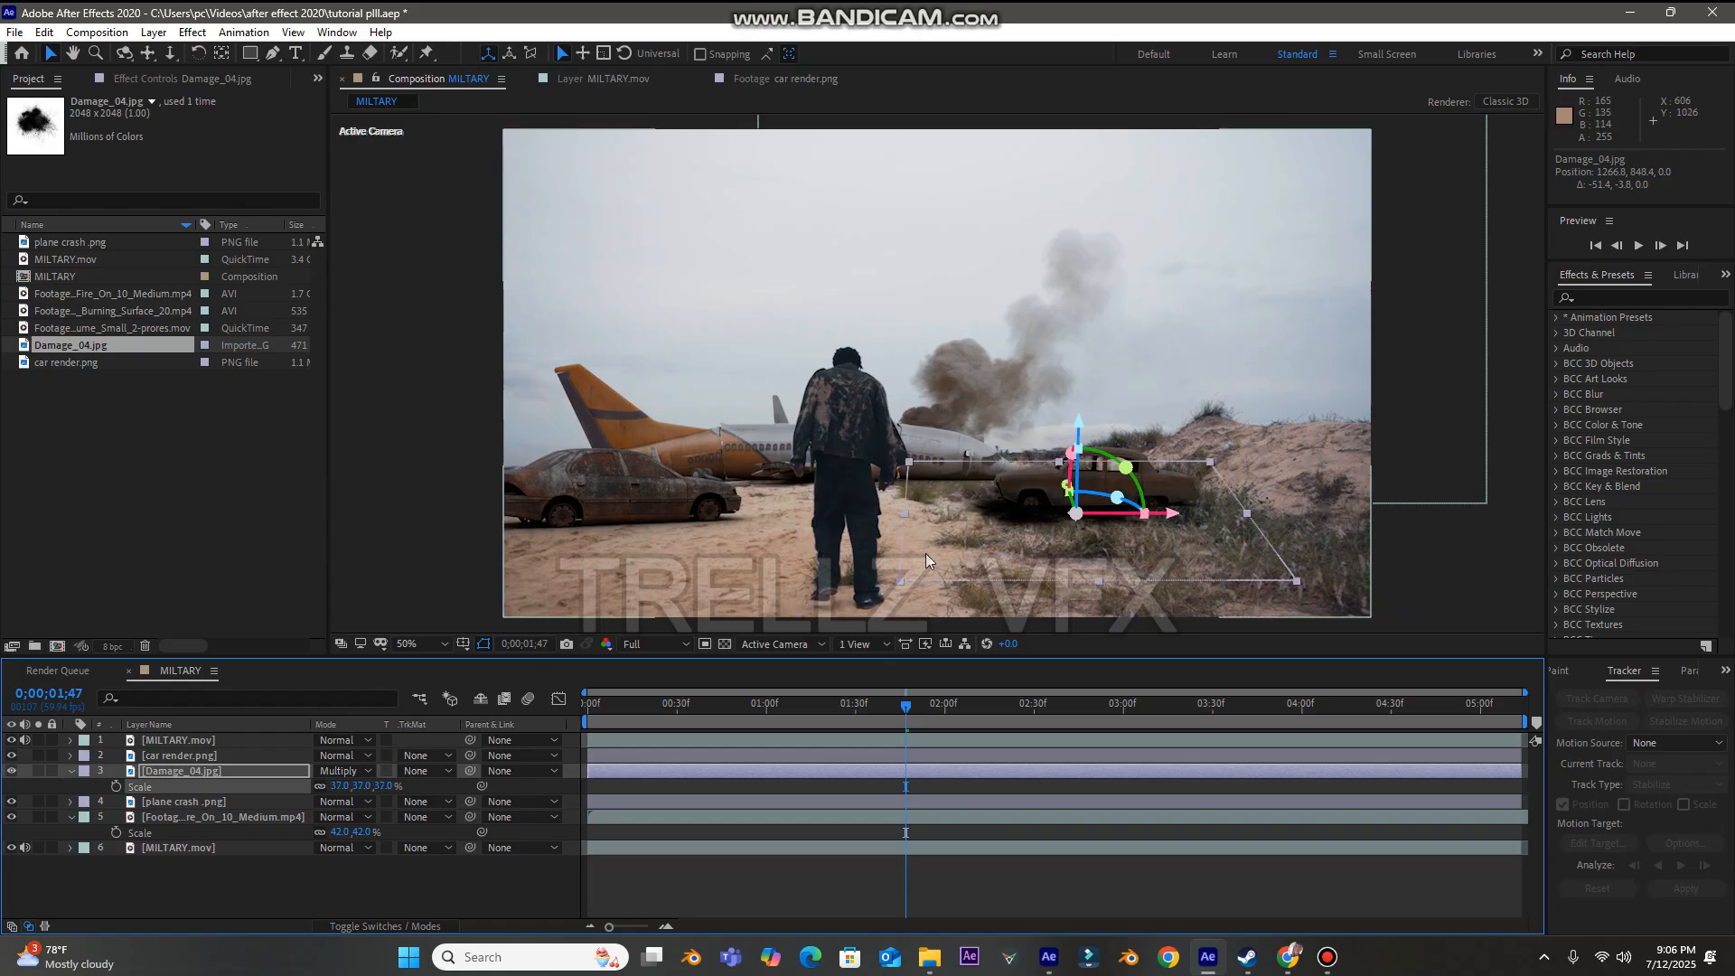
left_click_drag(1032, 519, 1045, 526)
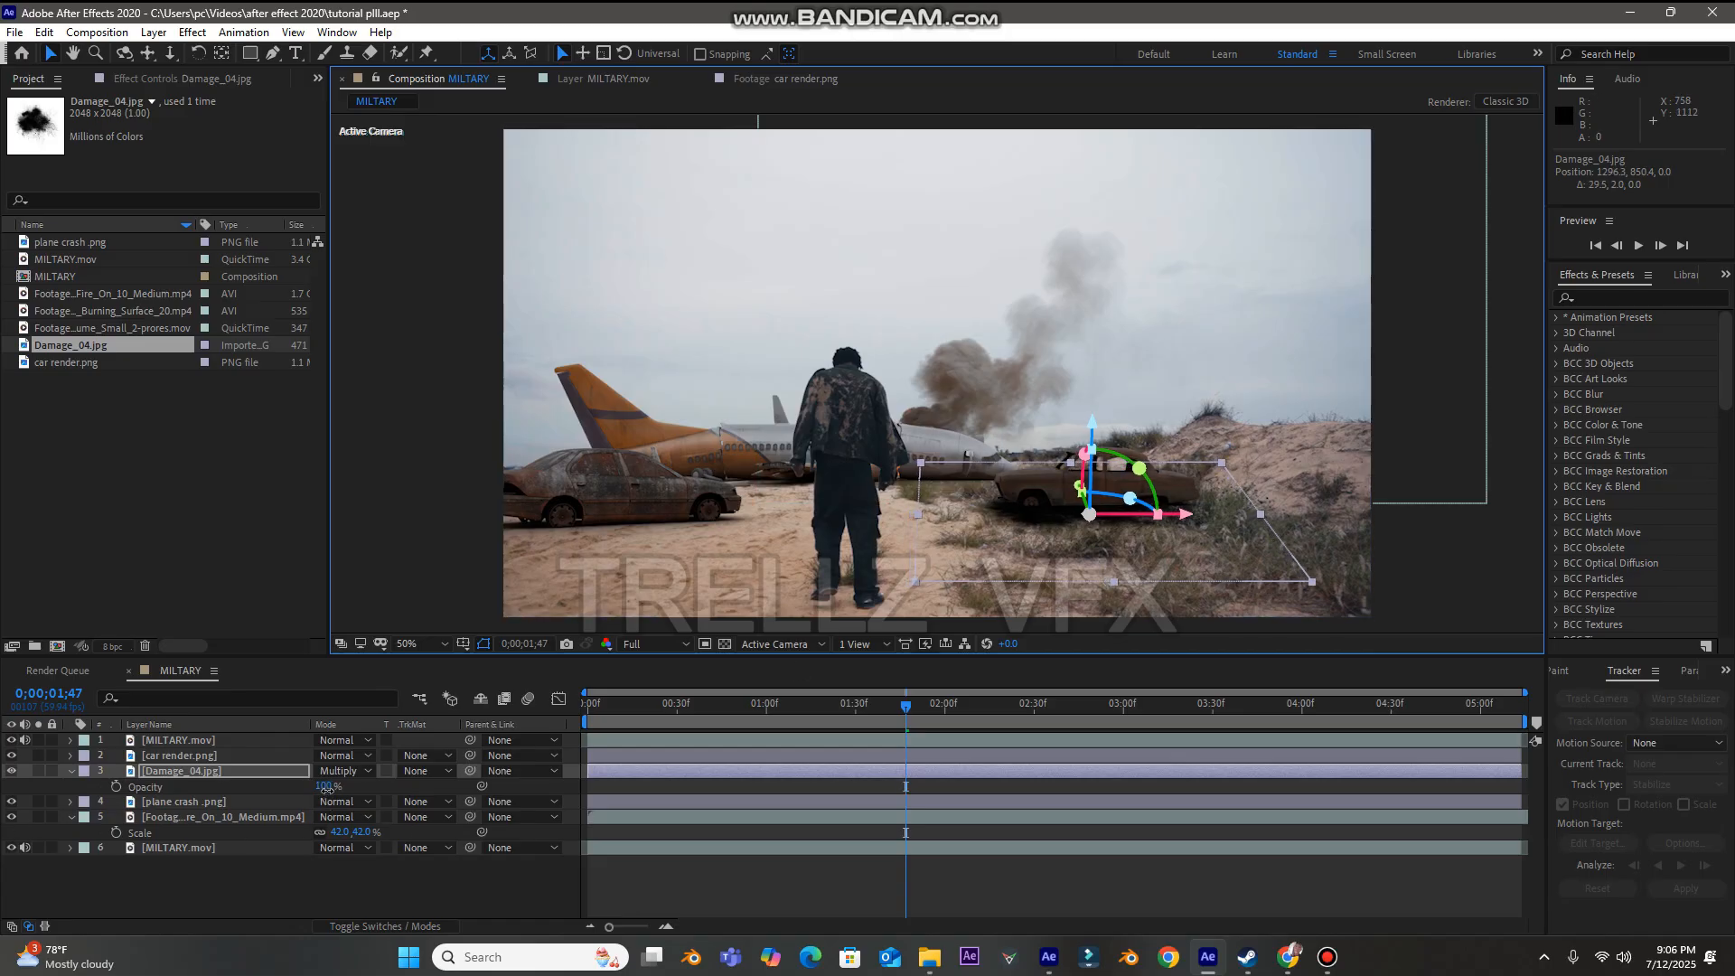
- Set the Damage_04.jpg layer's opacity to 80% and preview the composite up to 0;00;02;00
left_click_drag(326, 789, 319, 791)
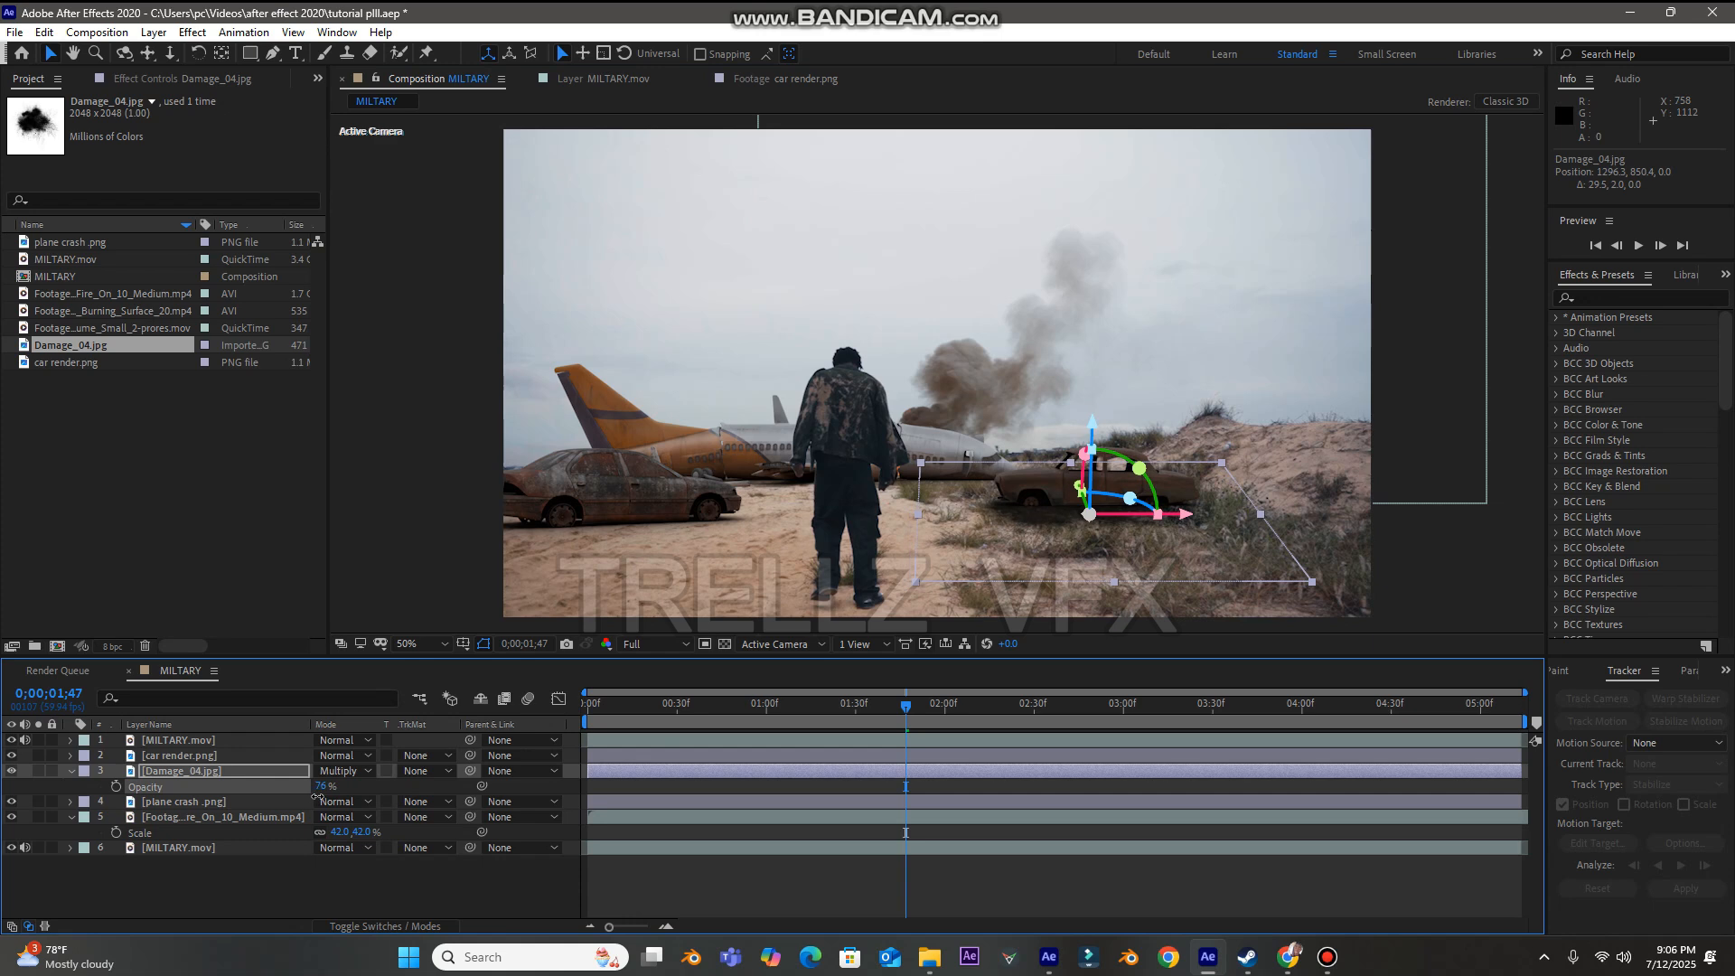
left_click(976, 898)
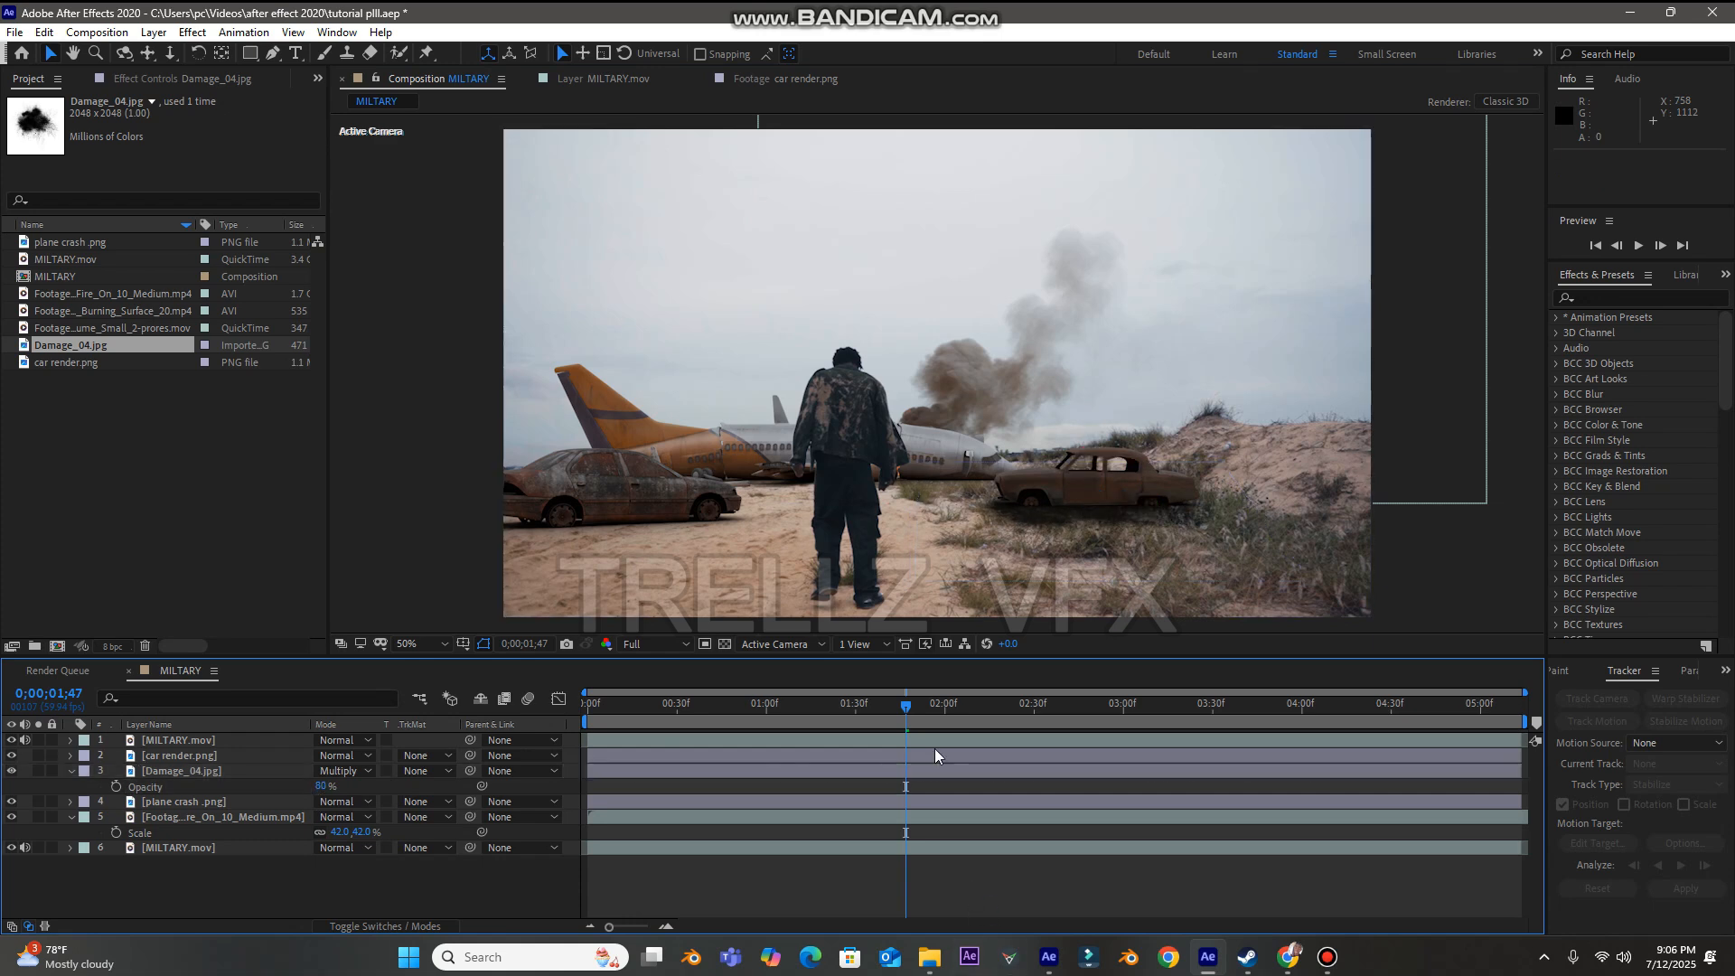
key("space")
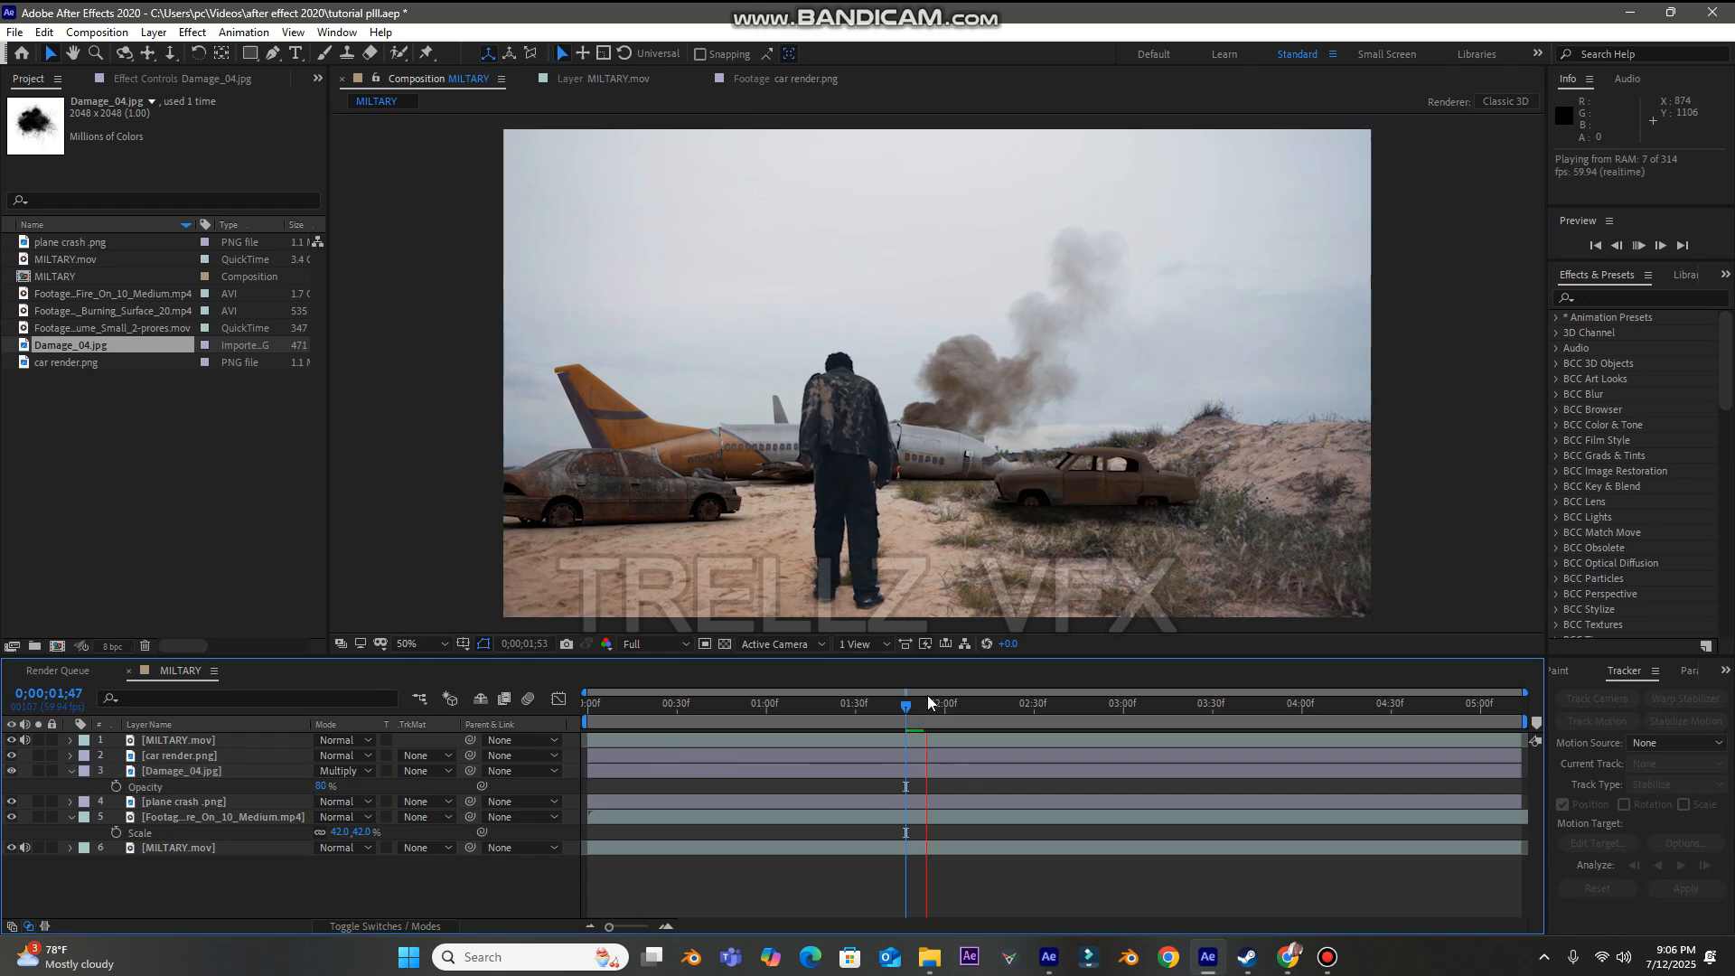
left_click(941, 705)
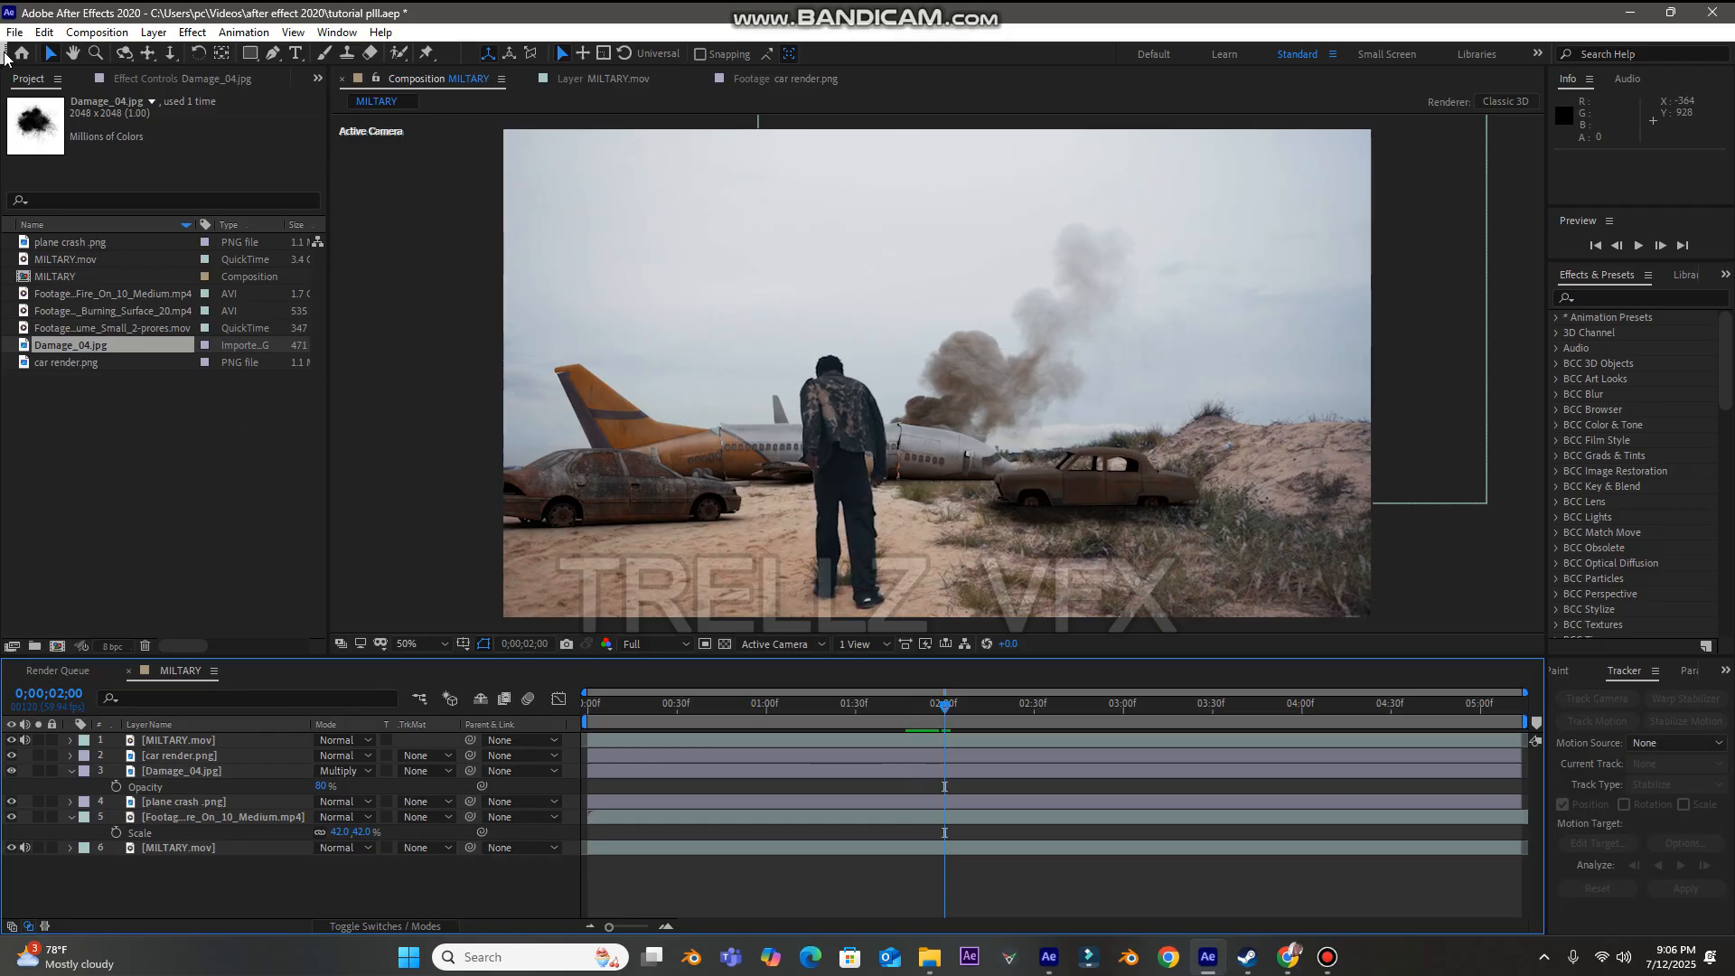
- Check the Burning_Surface_20.mp4 fire footage, add it below the top MILTARY.mov layer, and move it over the sedan to about 1582, 232
left_click(89, 293)
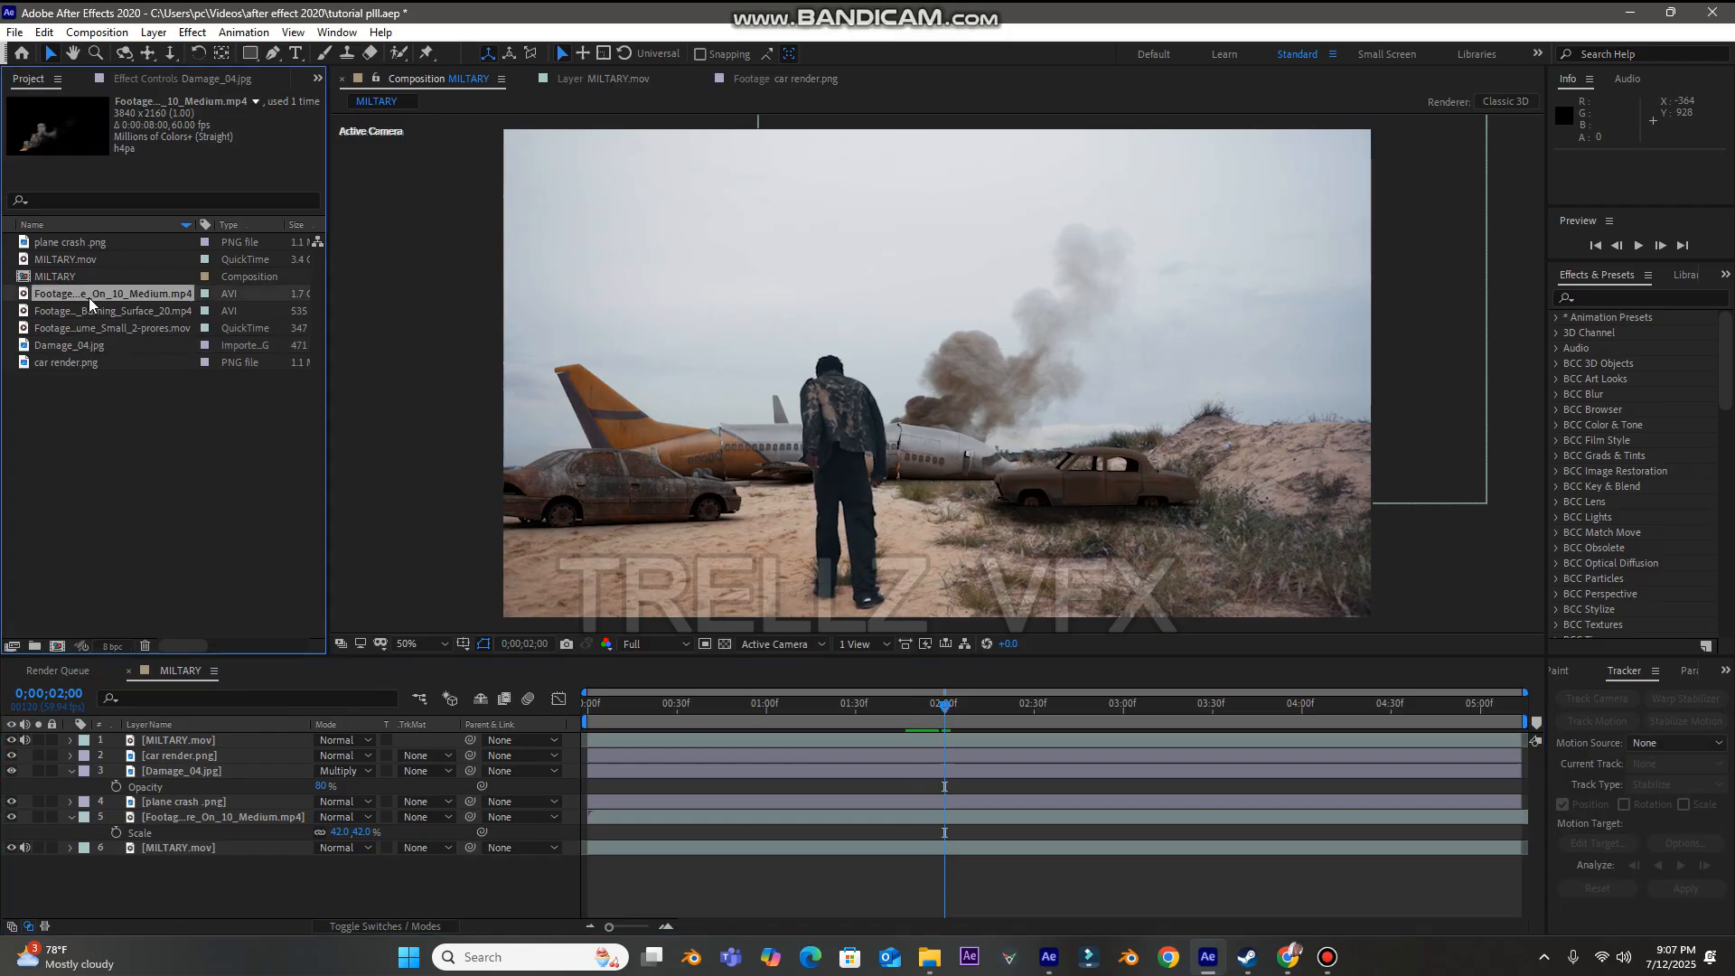
left_click(113, 312)
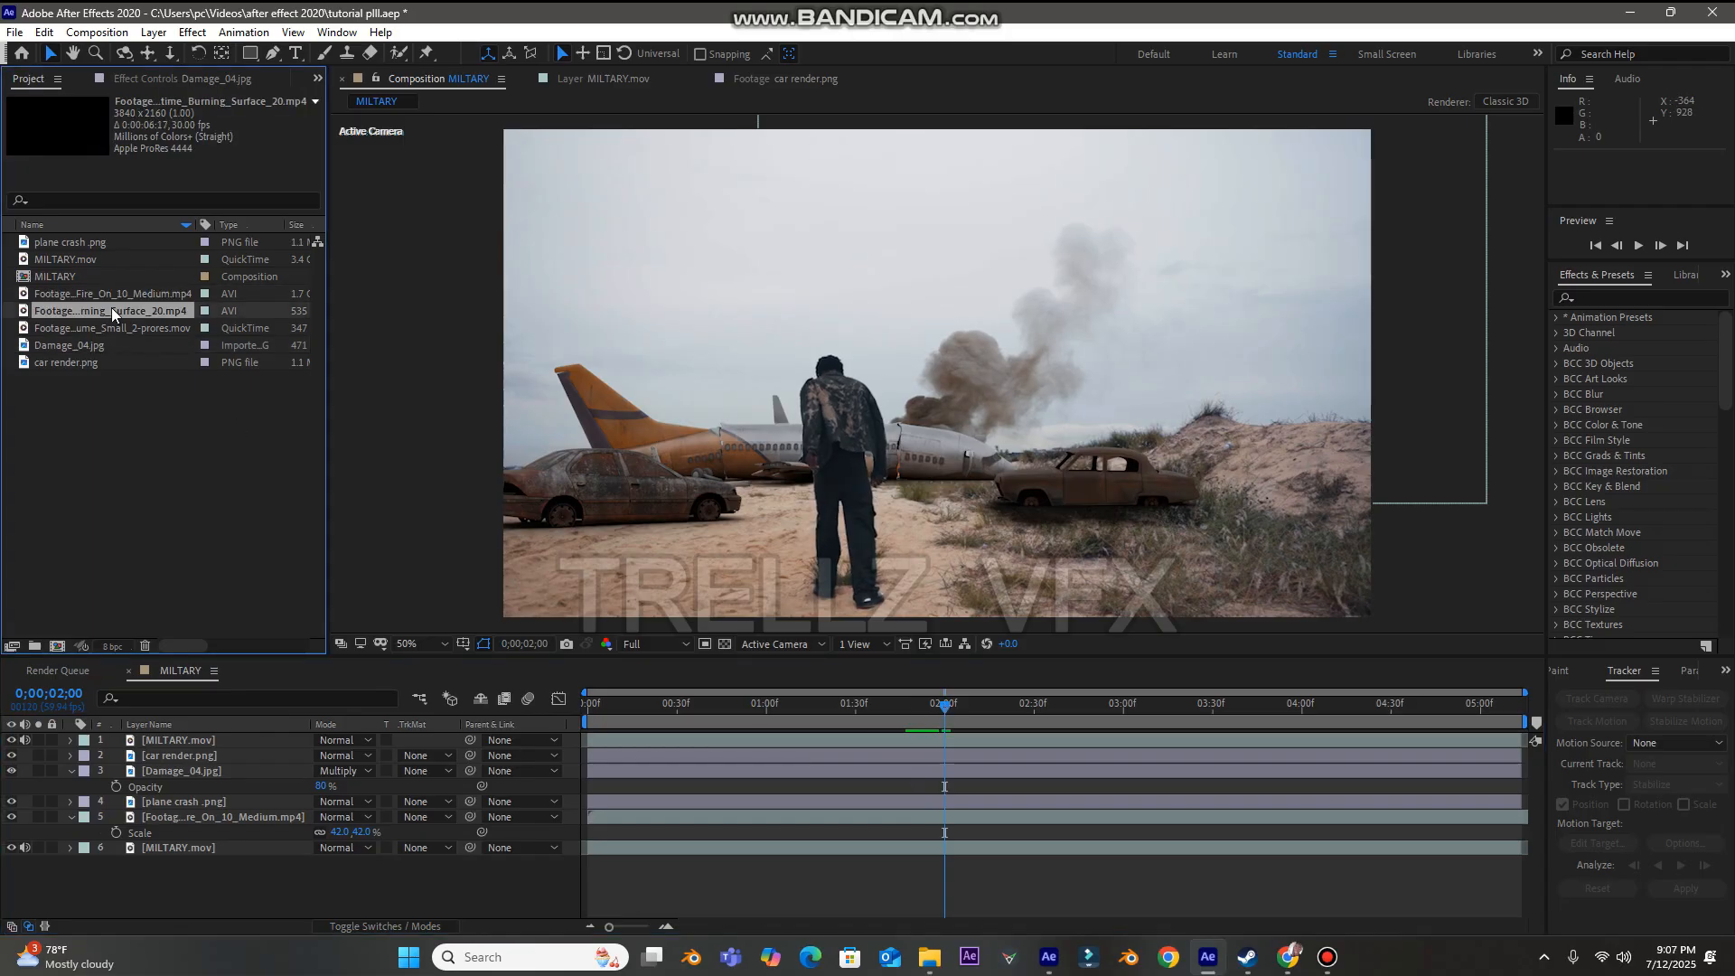
double_click(111, 310)
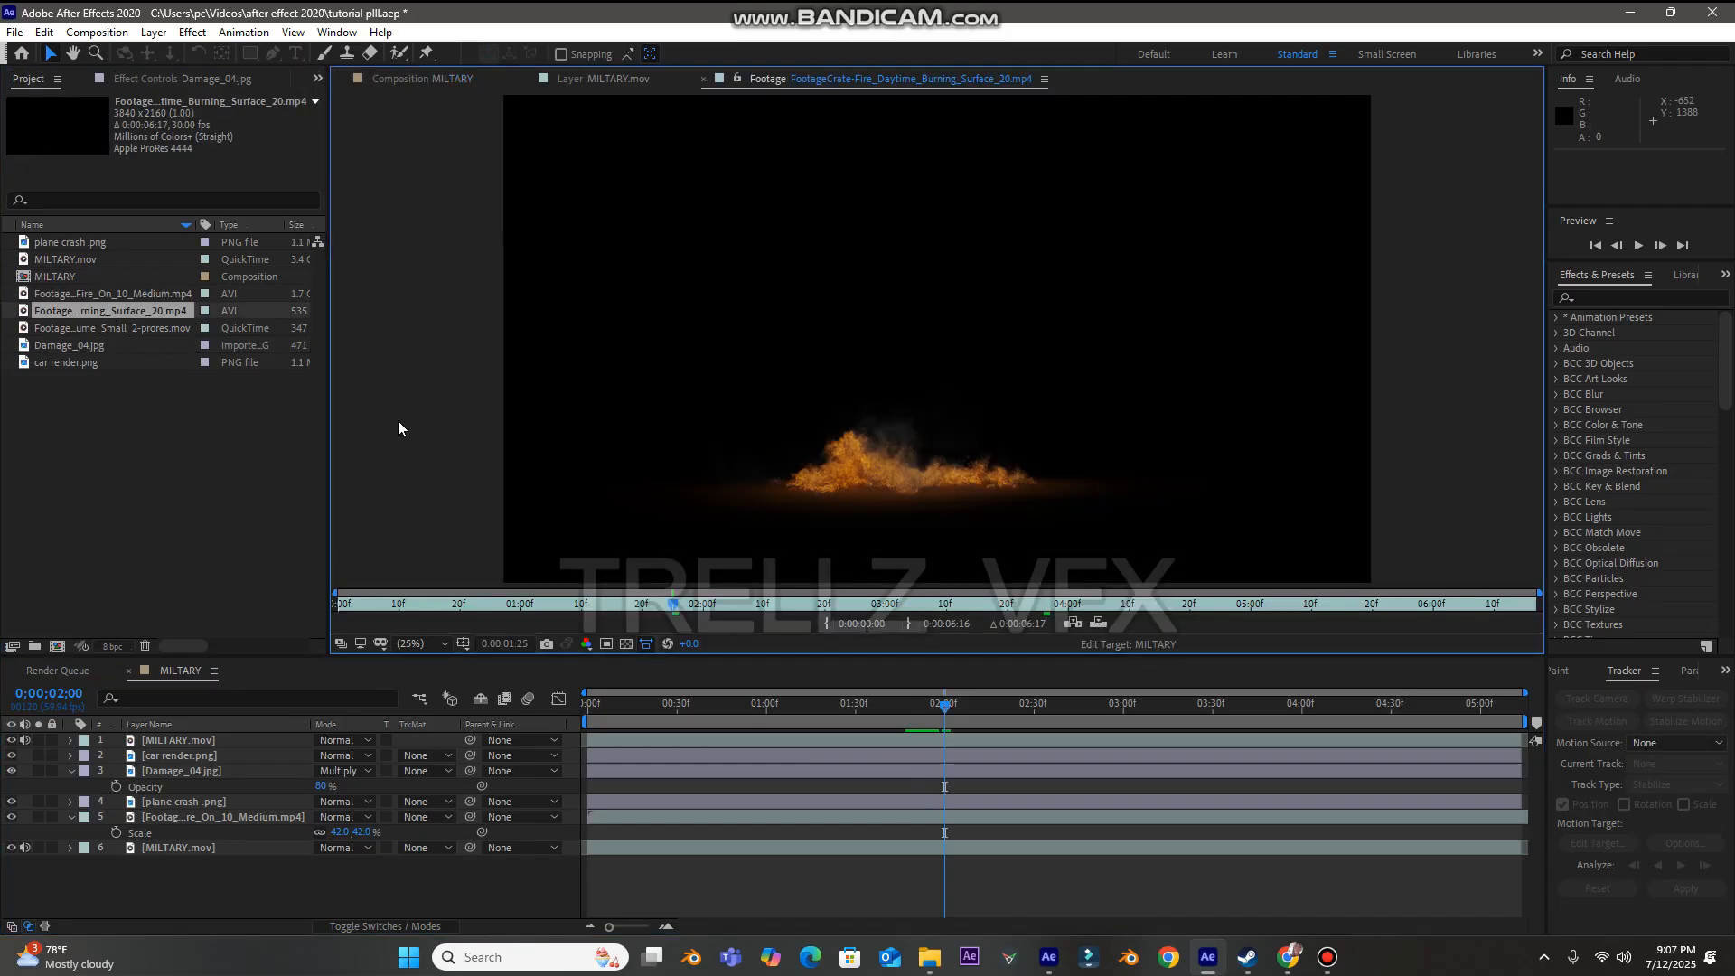
left_click(439, 80)
left_click_drag(38, 316, 159, 741)
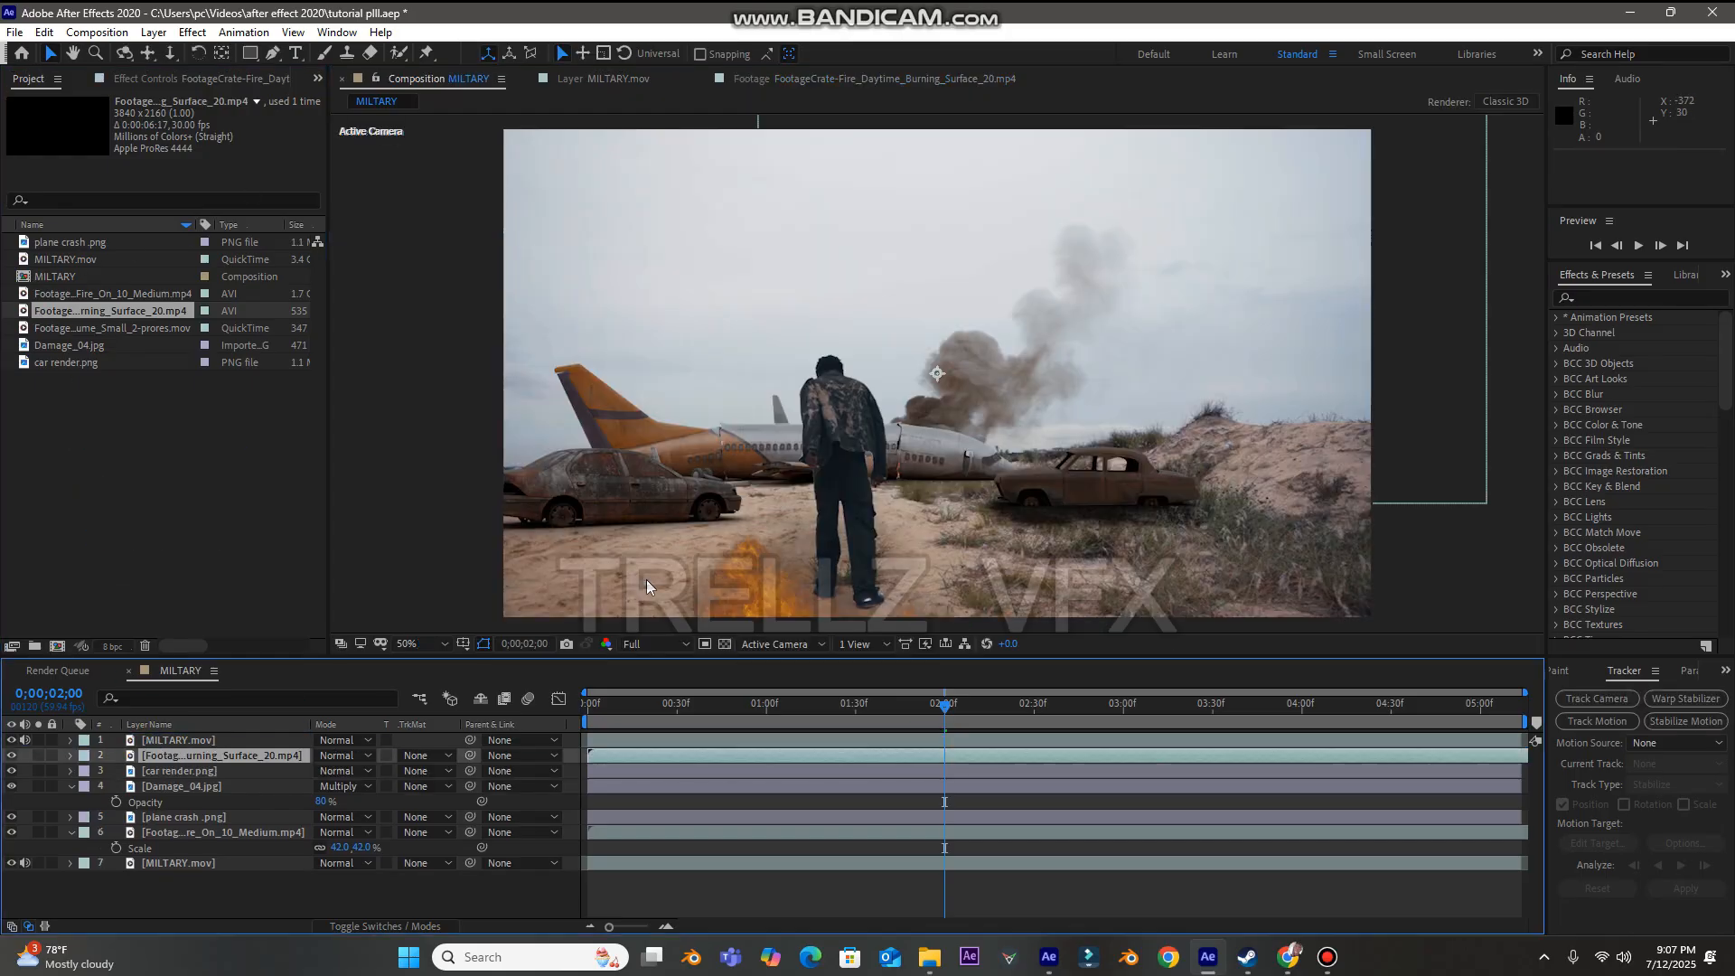
left_click_drag(755, 589, 1036, 450)
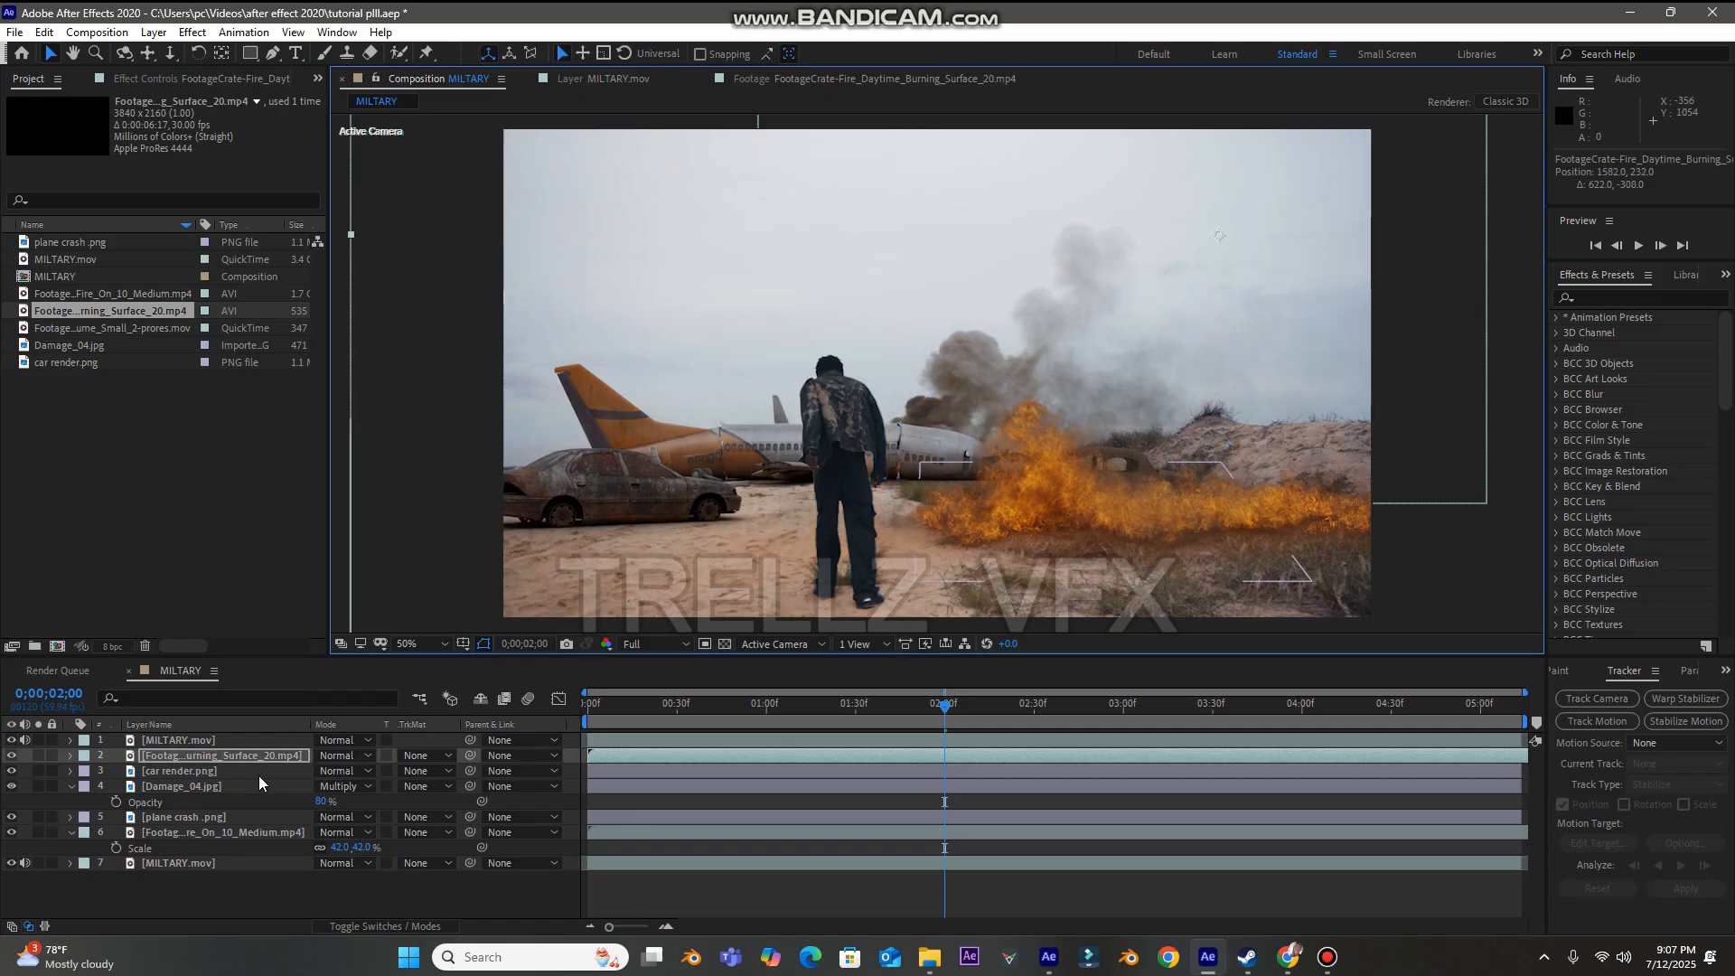
- Scale the Burning_Surface_20.mp4 layer to 51% and position the fire at the old sedan at about 1386, 526
key("s")
left_click_drag(333, 771, 297, 786)
left_click_drag(1173, 401, 1088, 519)
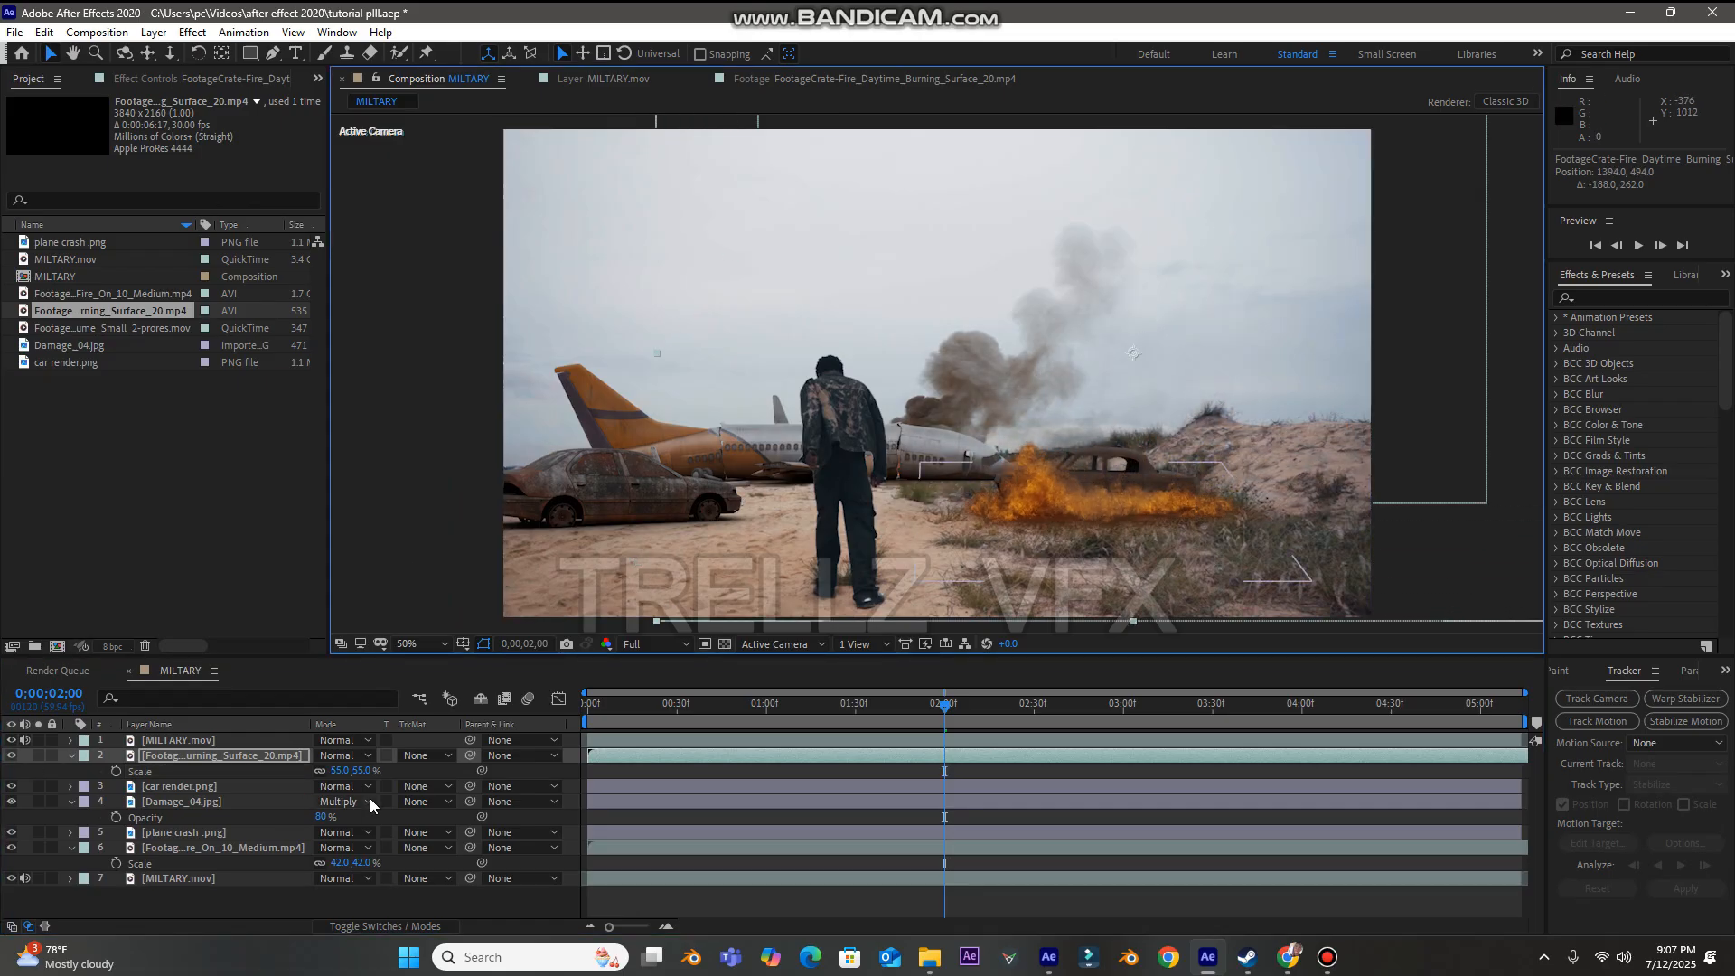
left_click_drag(337, 768, 334, 768)
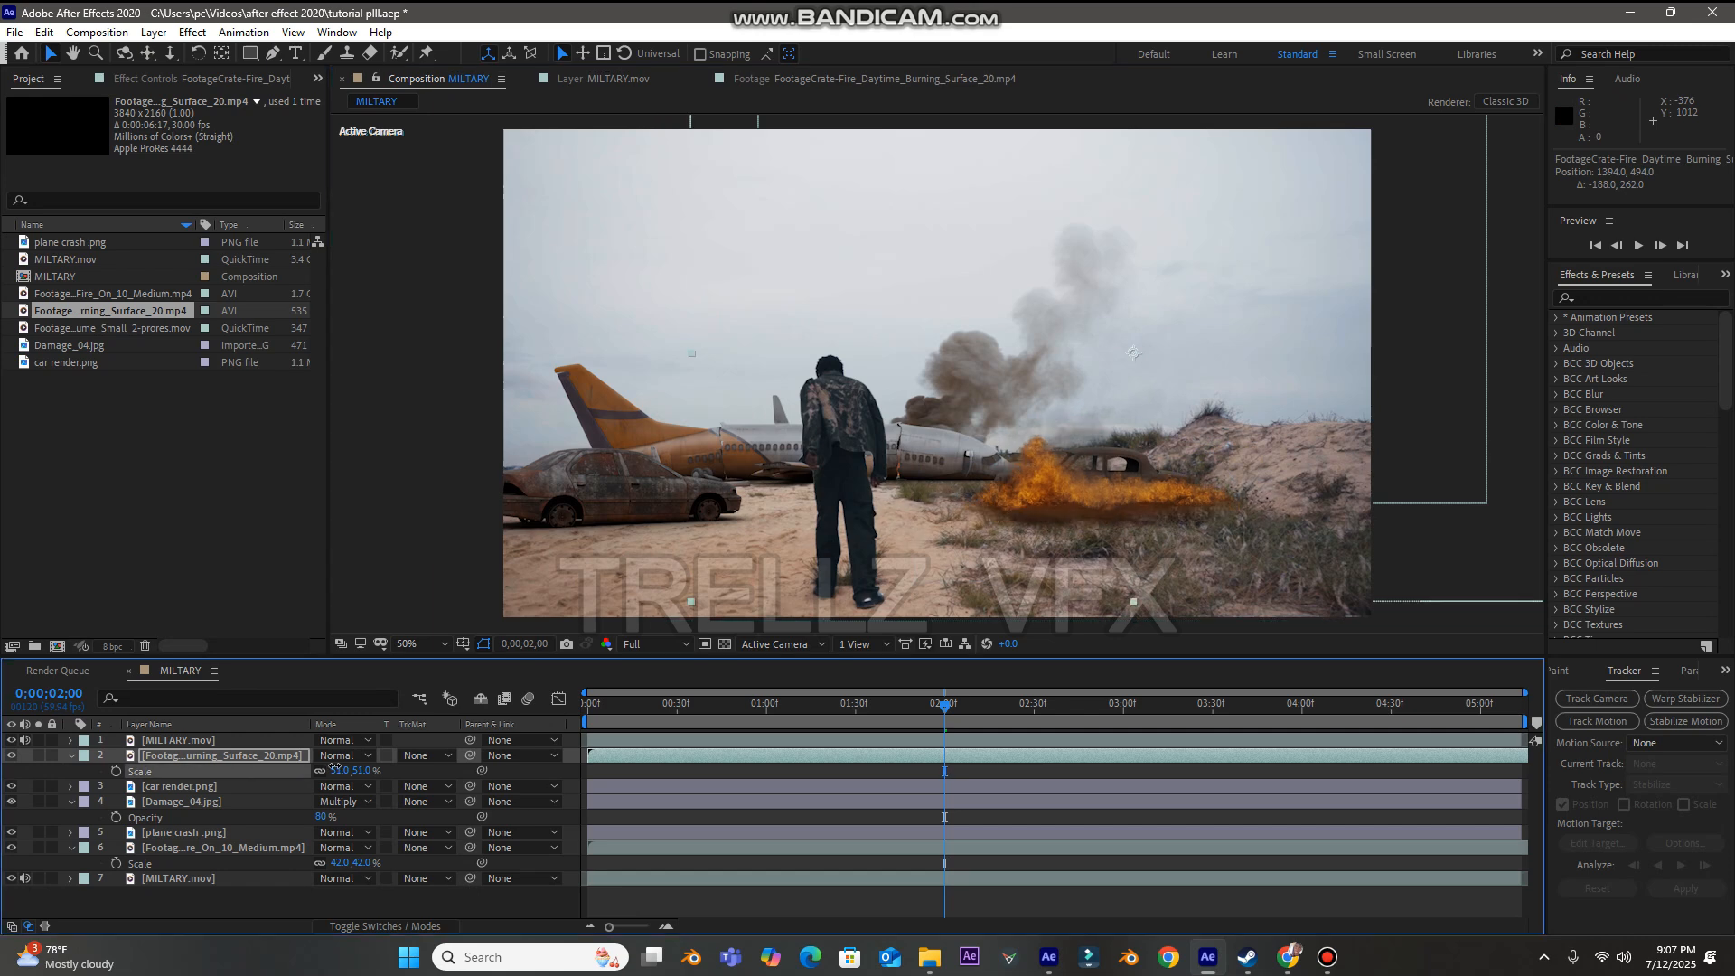
left_click_drag(1093, 481, 1090, 496)
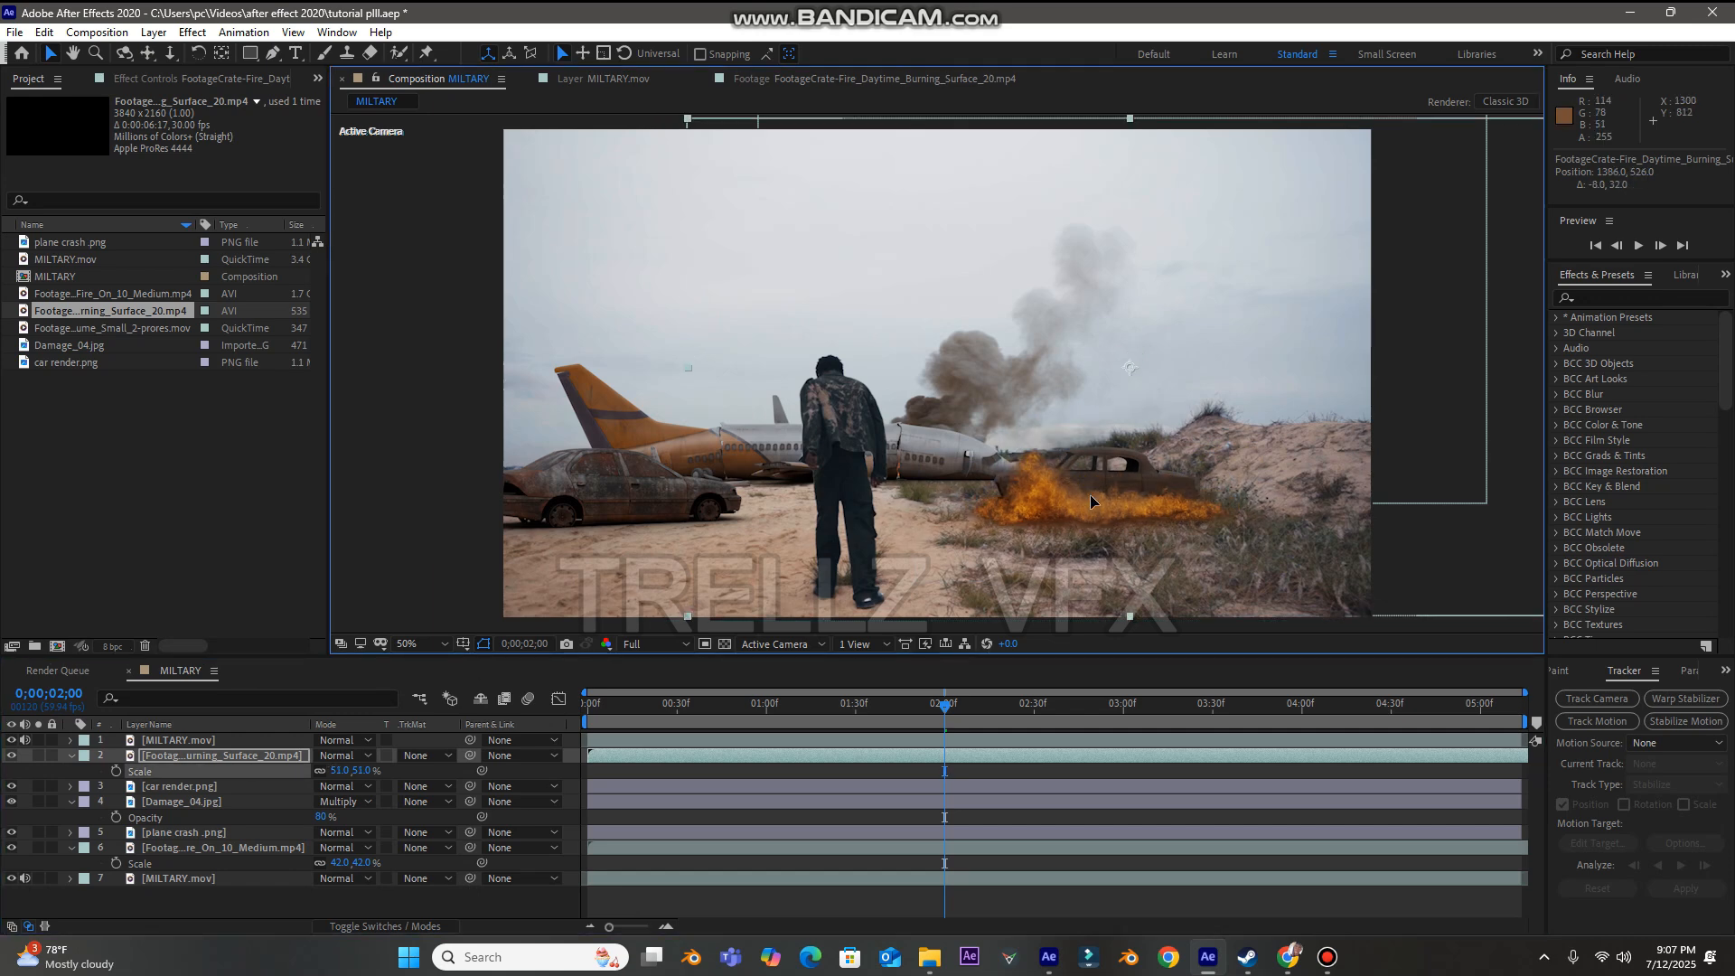
- Slide the fire layer earlier to start at about -0;00;02;15 so it burns from the first frame, nudge it sideways, and preview
left_click_drag(944, 705, 542, 737)
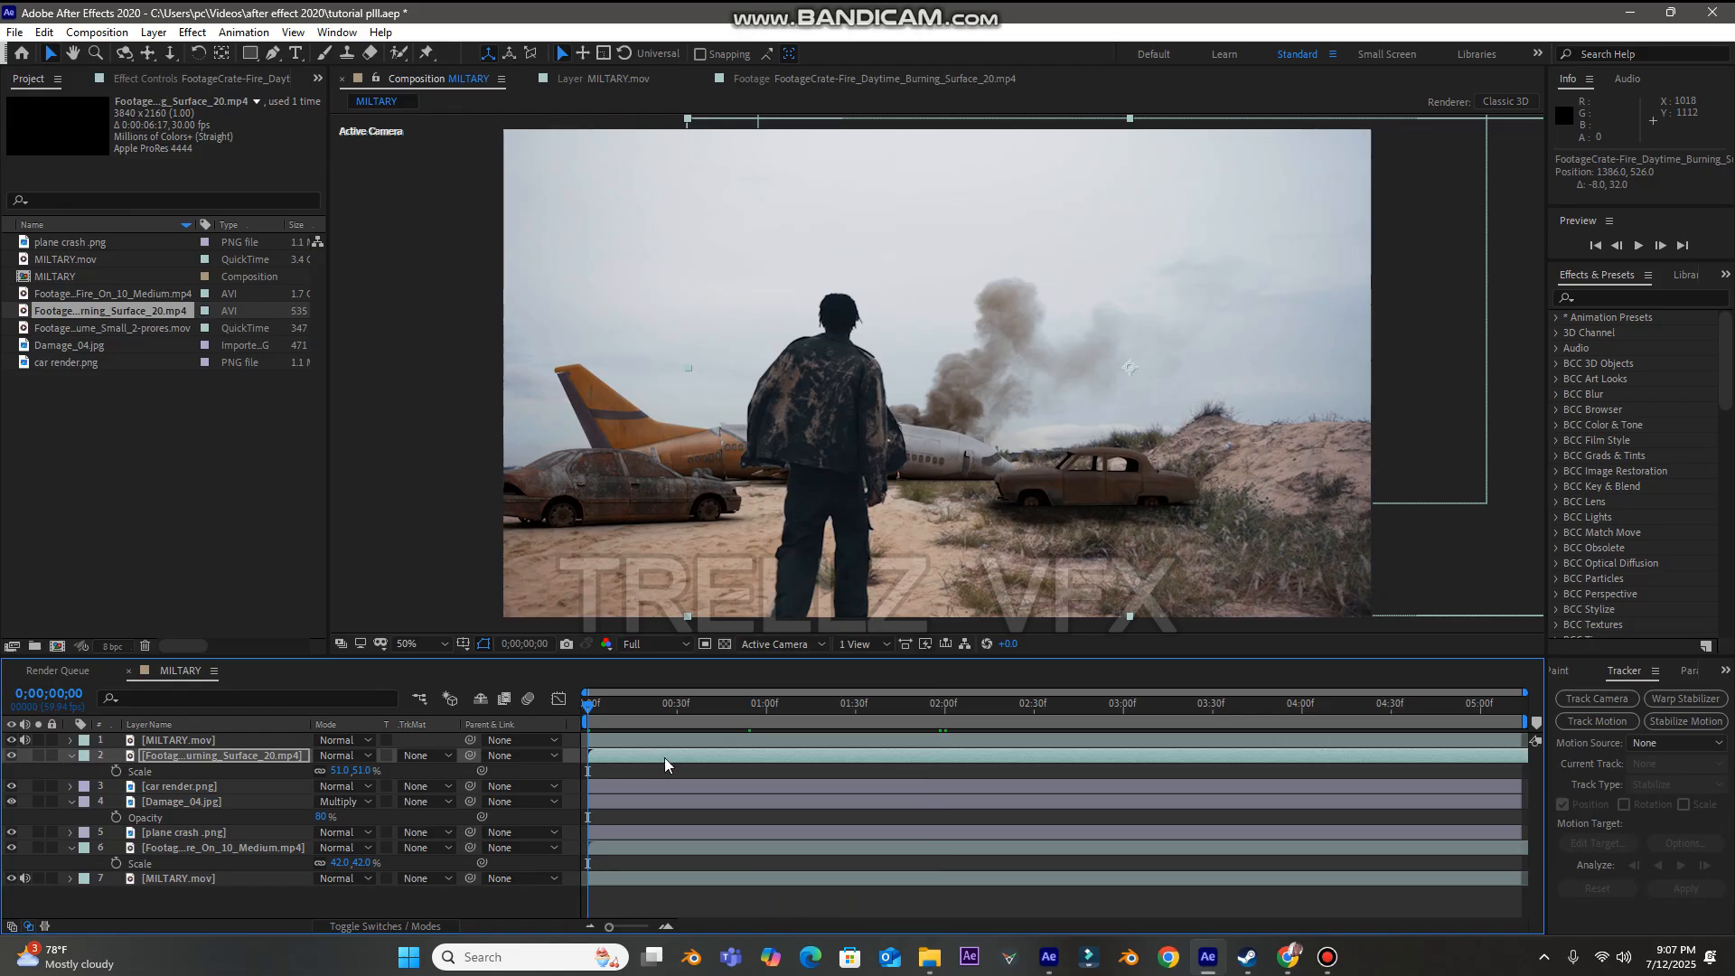
left_click_drag(945, 756, 544, 812)
left_click_drag(1058, 504, 1067, 503)
key("space")
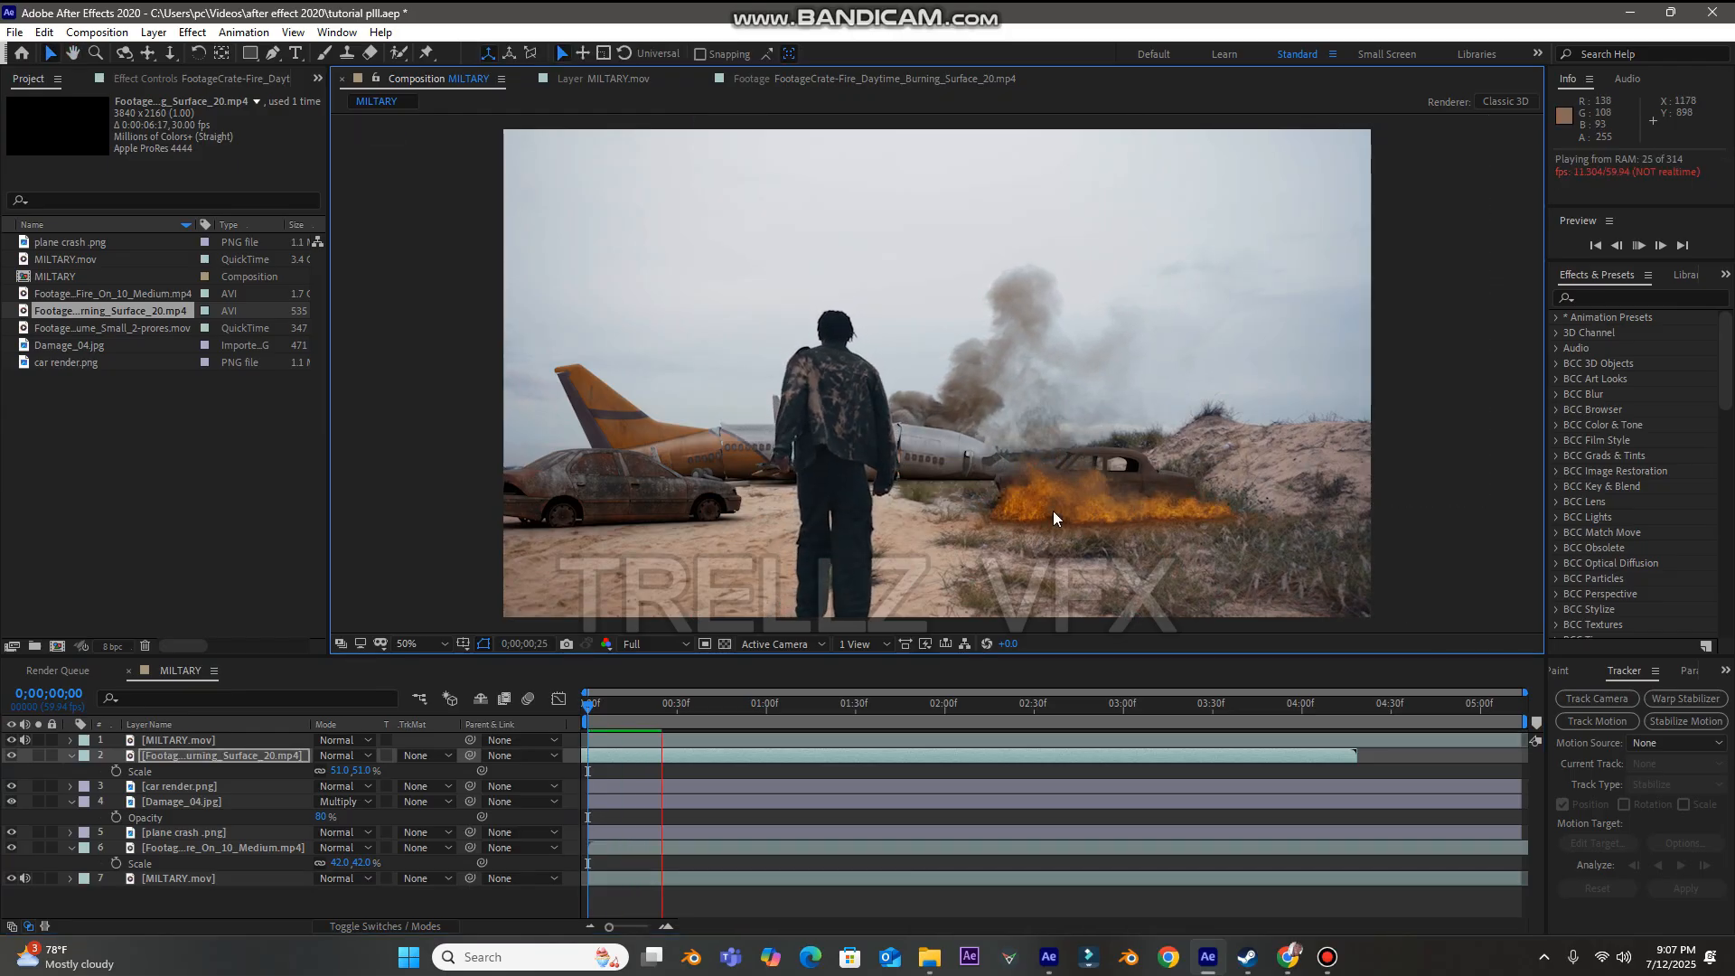
key("space")
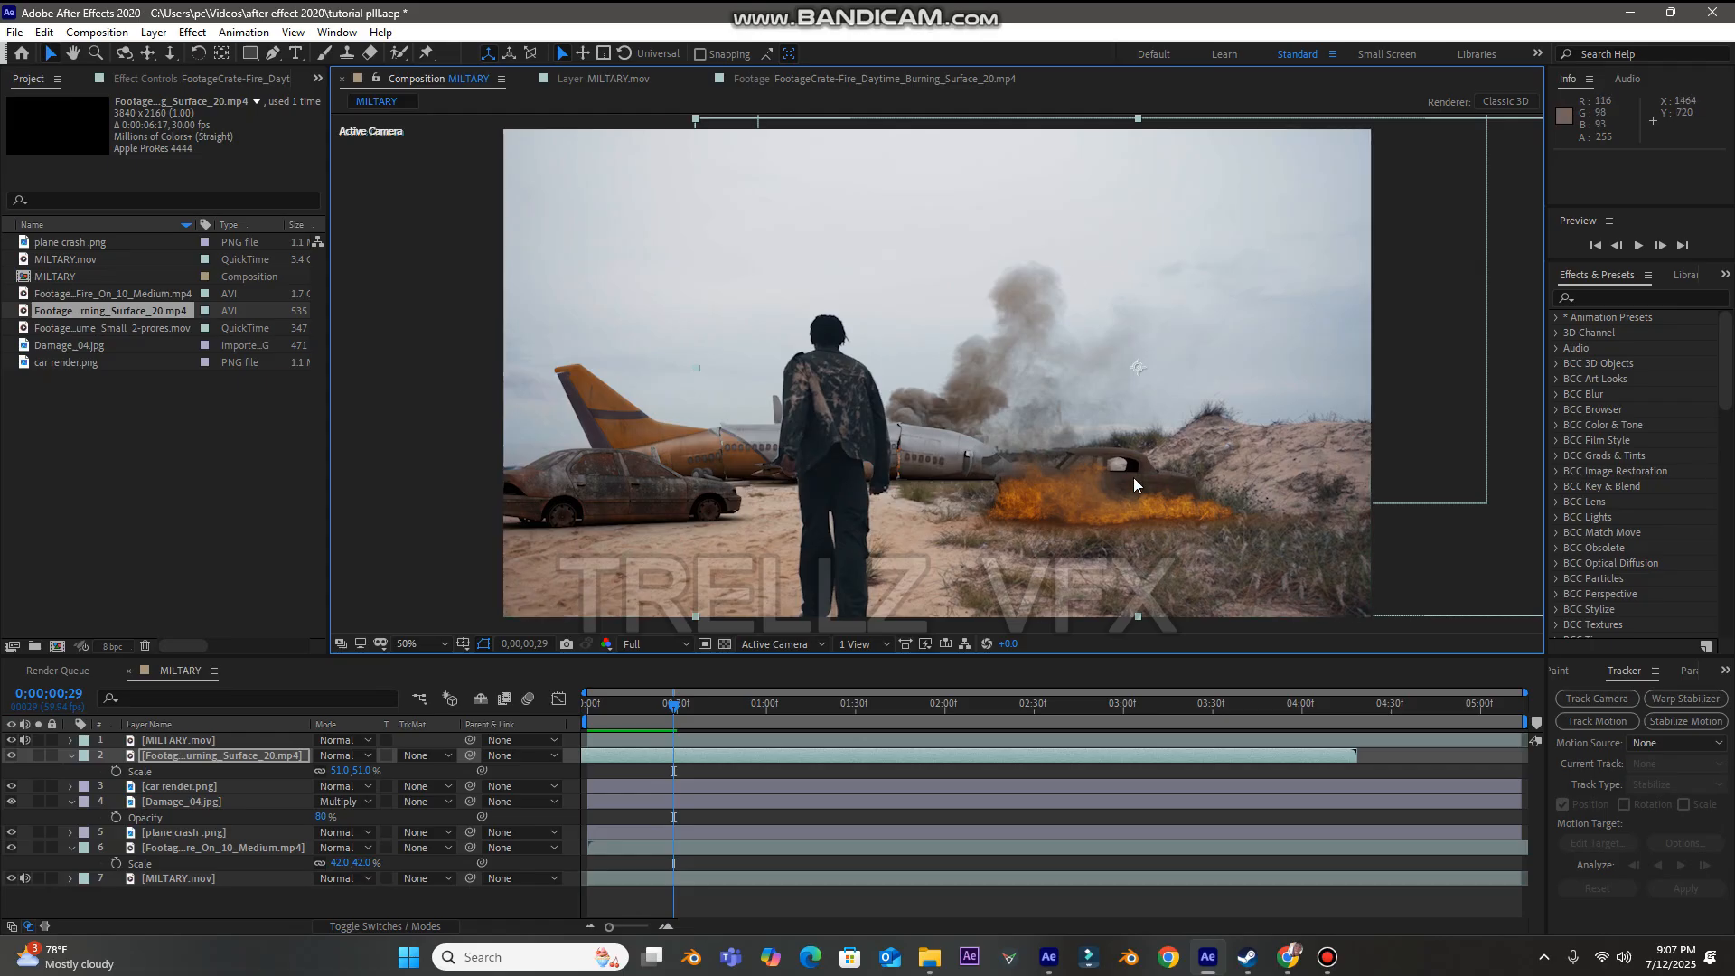
- Duplicate the Burning_Surface_20.mp4 fire layer and hide the upper copy
left_click(10, 757)
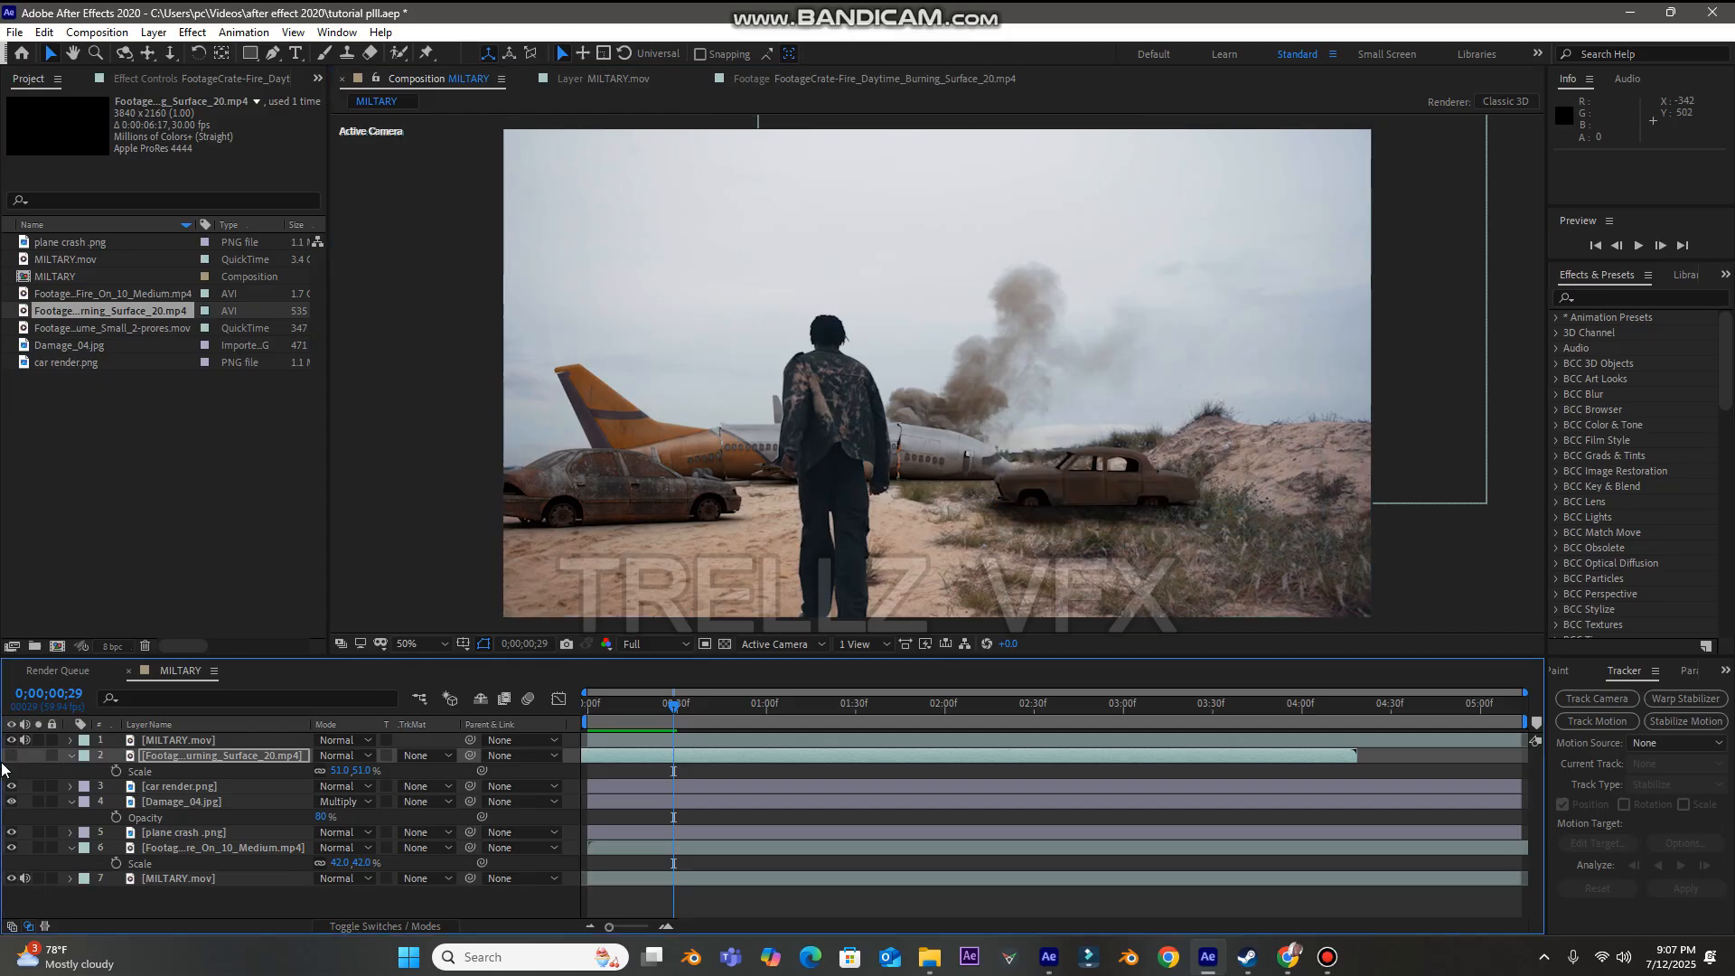
left_click(11, 756)
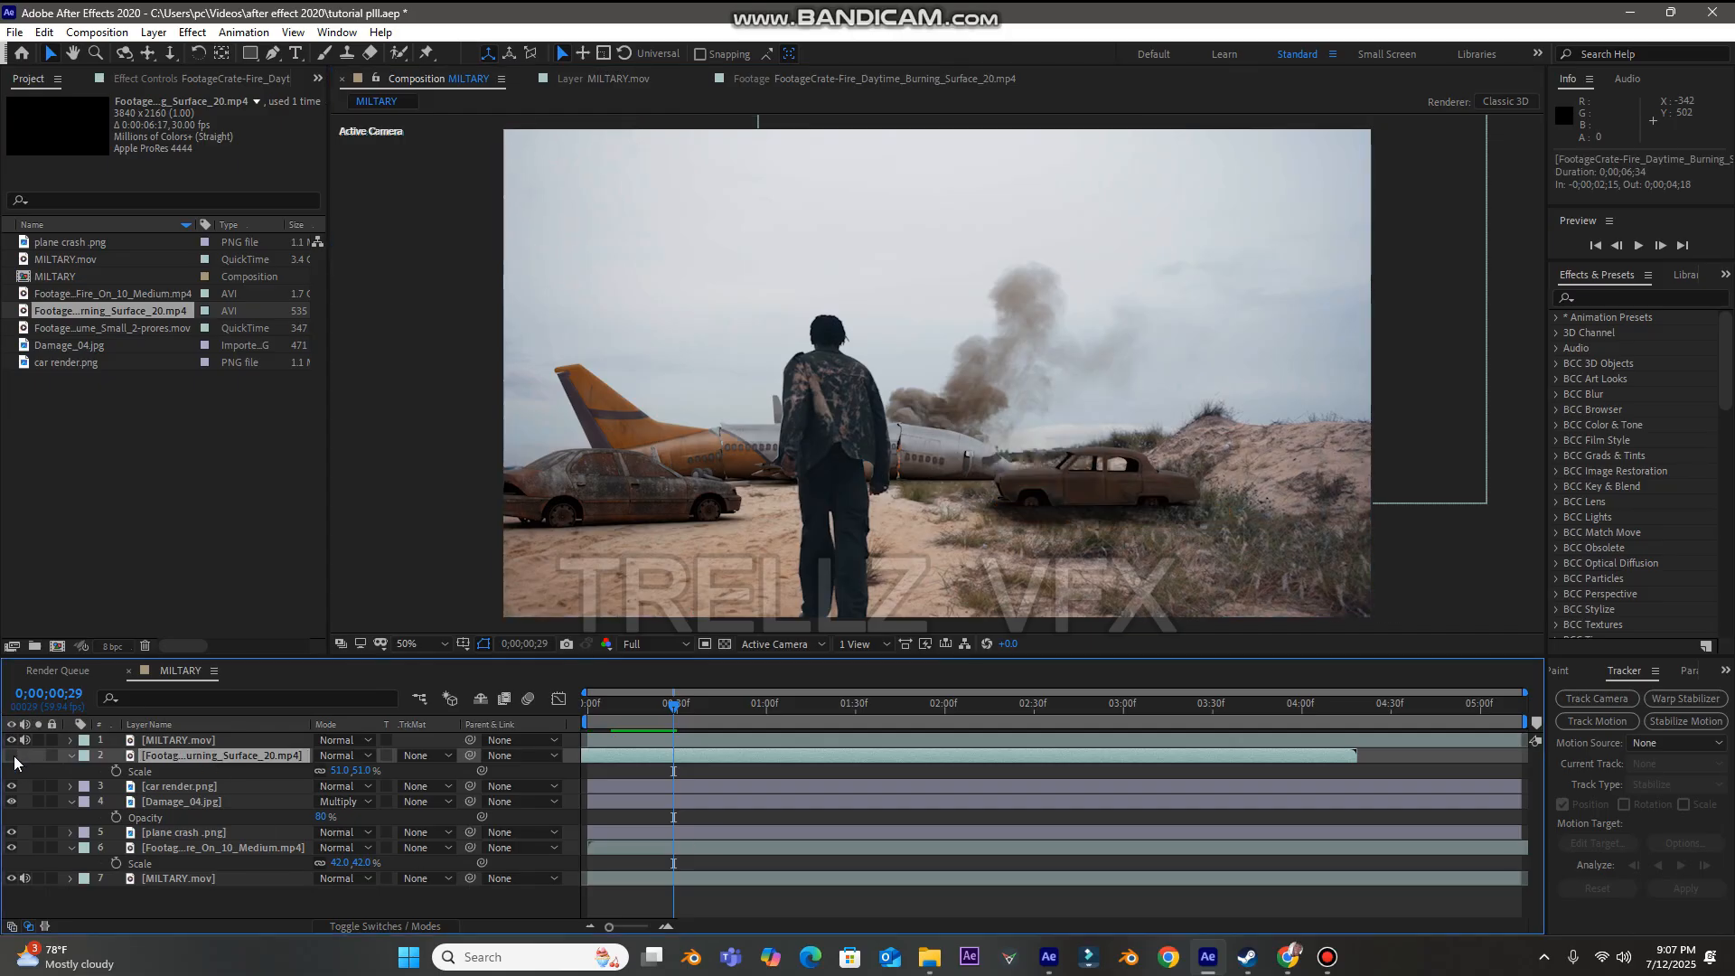
key("ctrl+d")
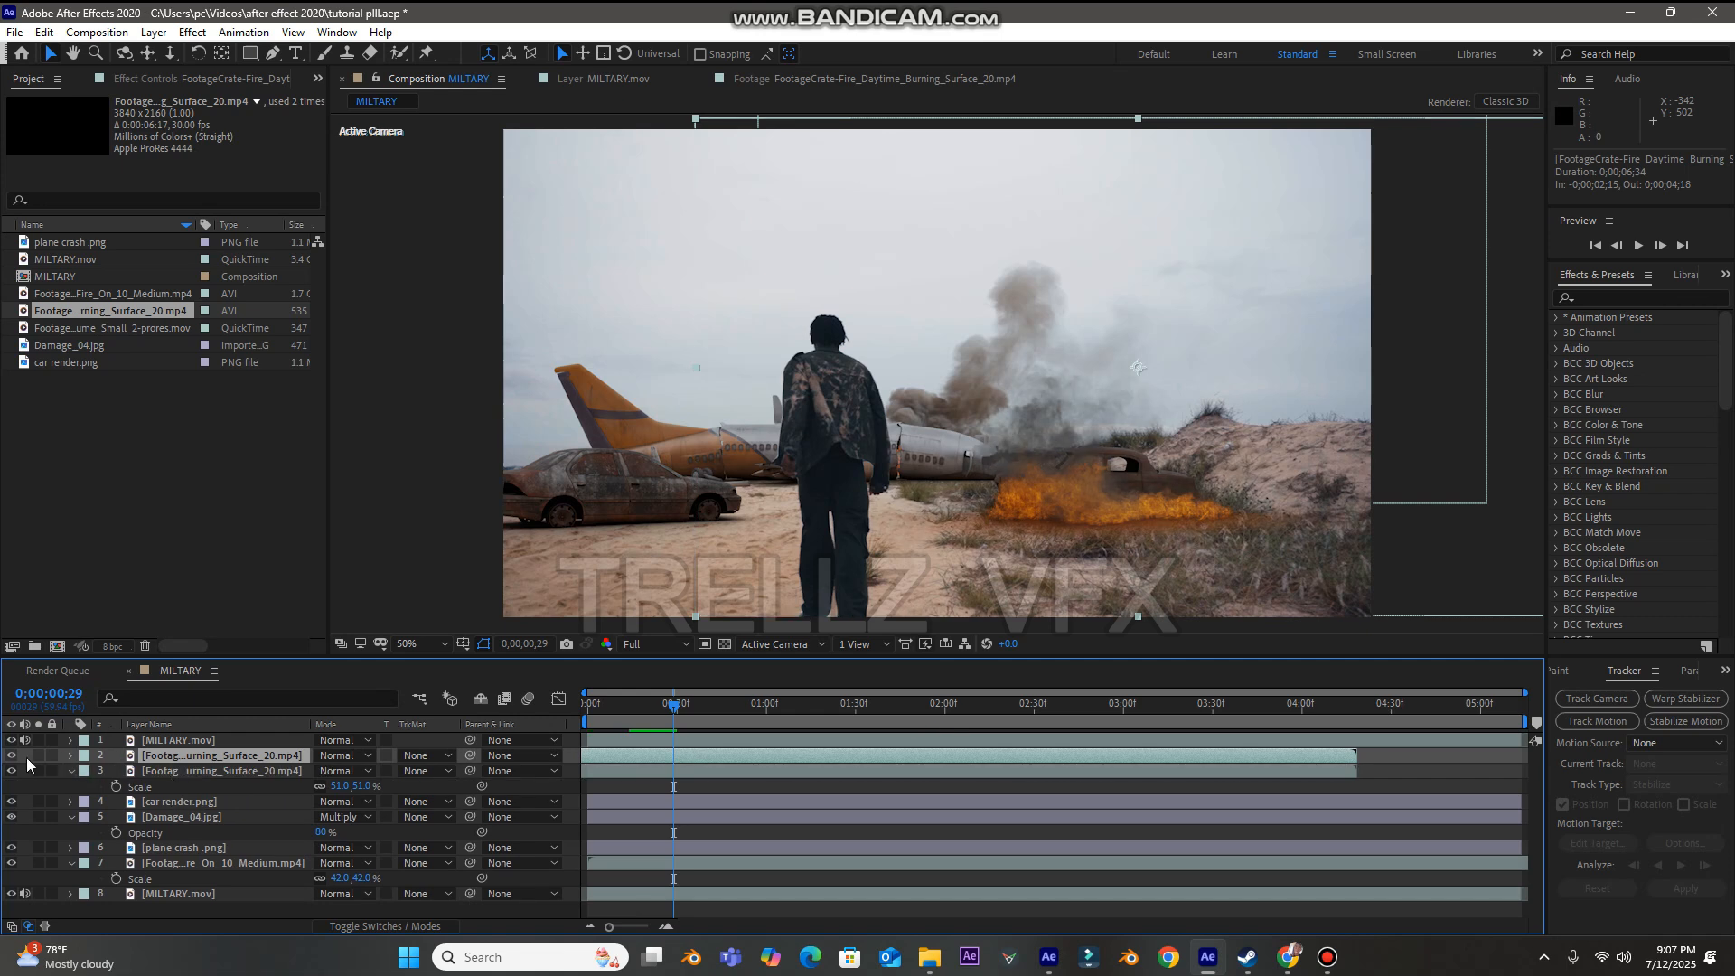
left_click(7, 759)
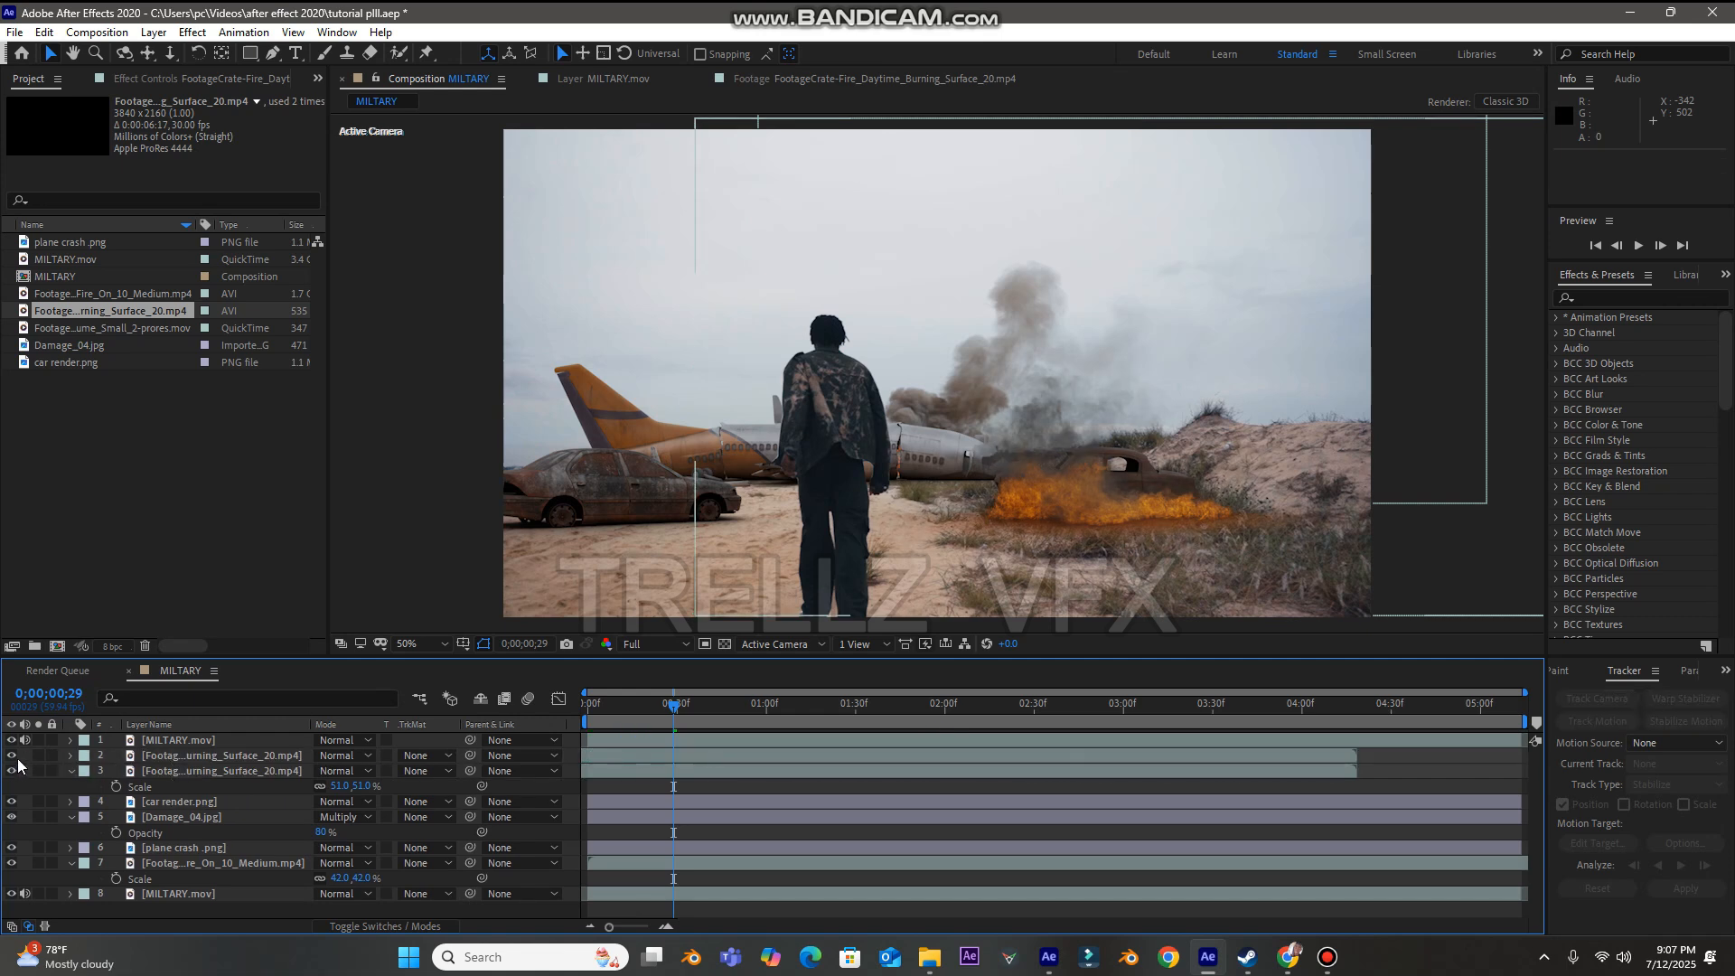
left_click(12, 756)
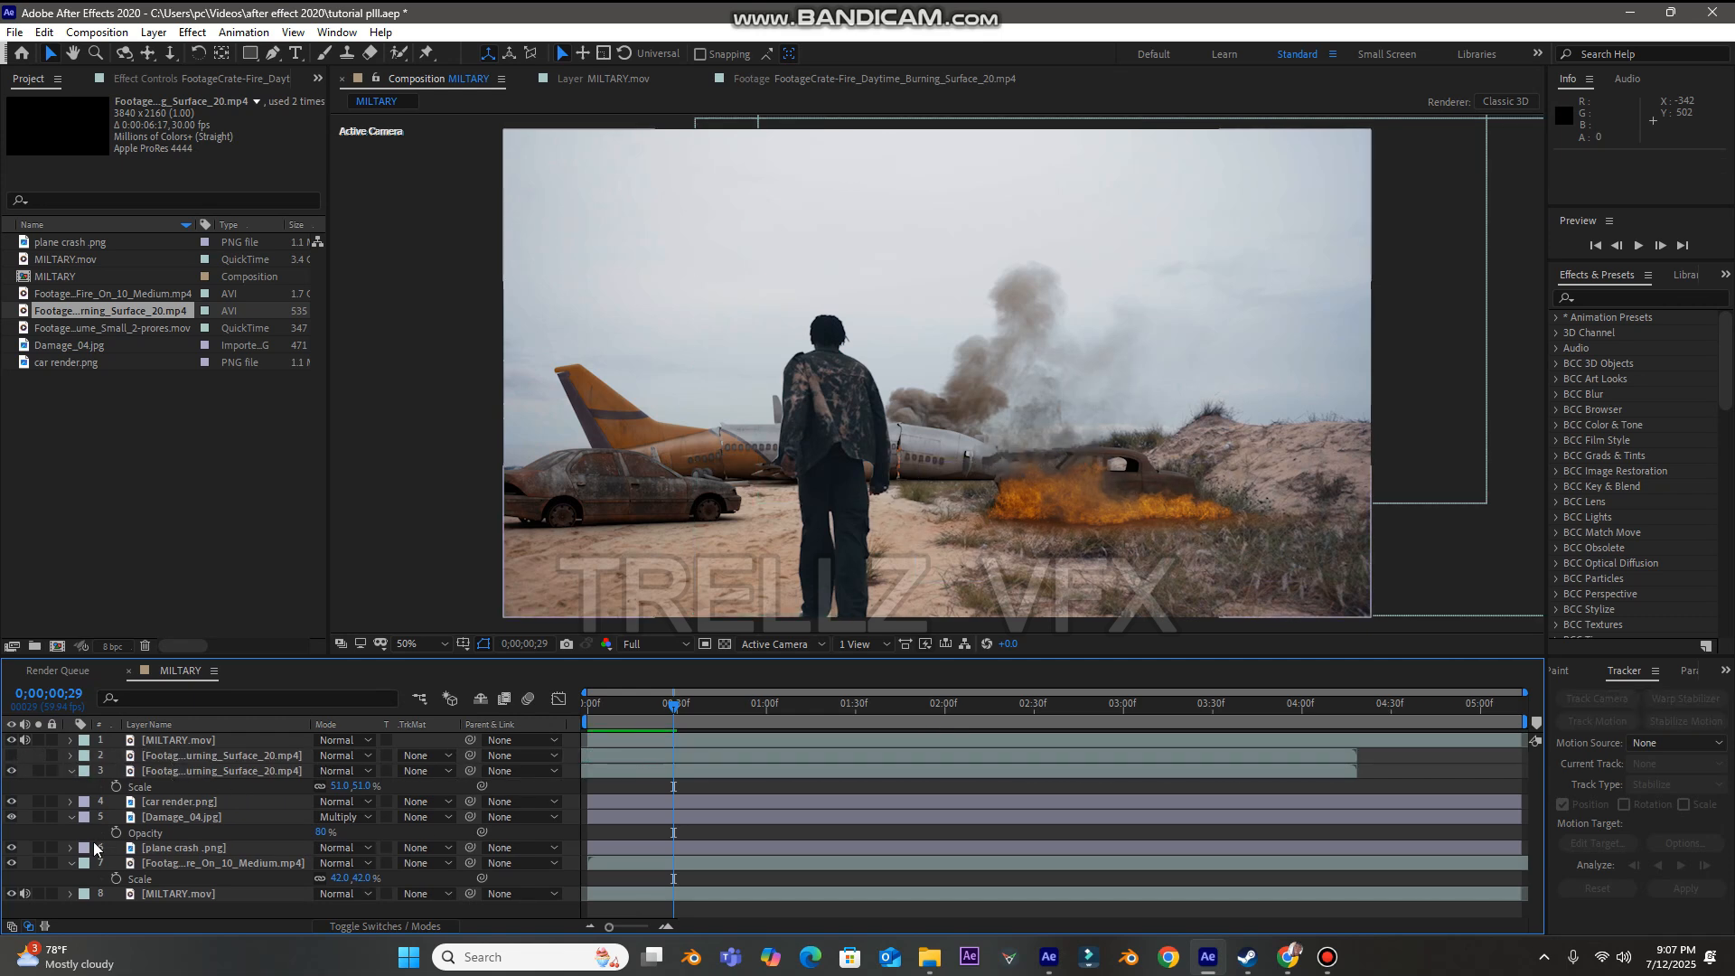
- Collapse the open properties of all layers in the MILTARY composition and deselect them
key("ctrl+a")
left_click(71, 771)
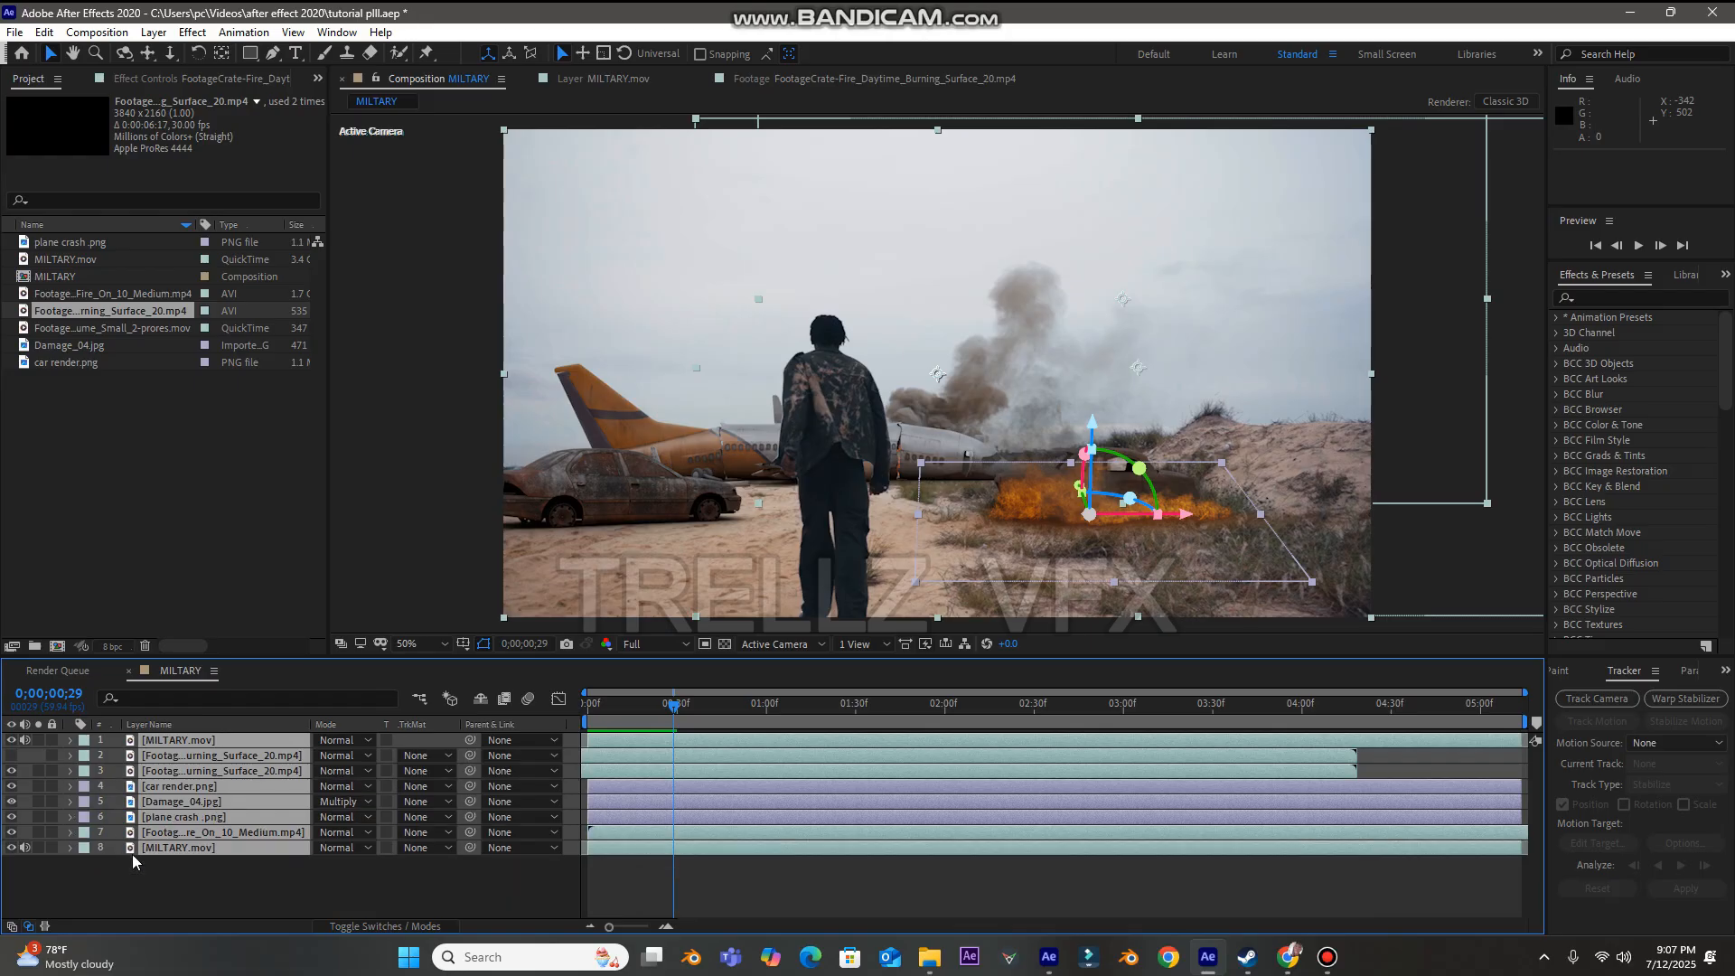
left_click(132, 859)
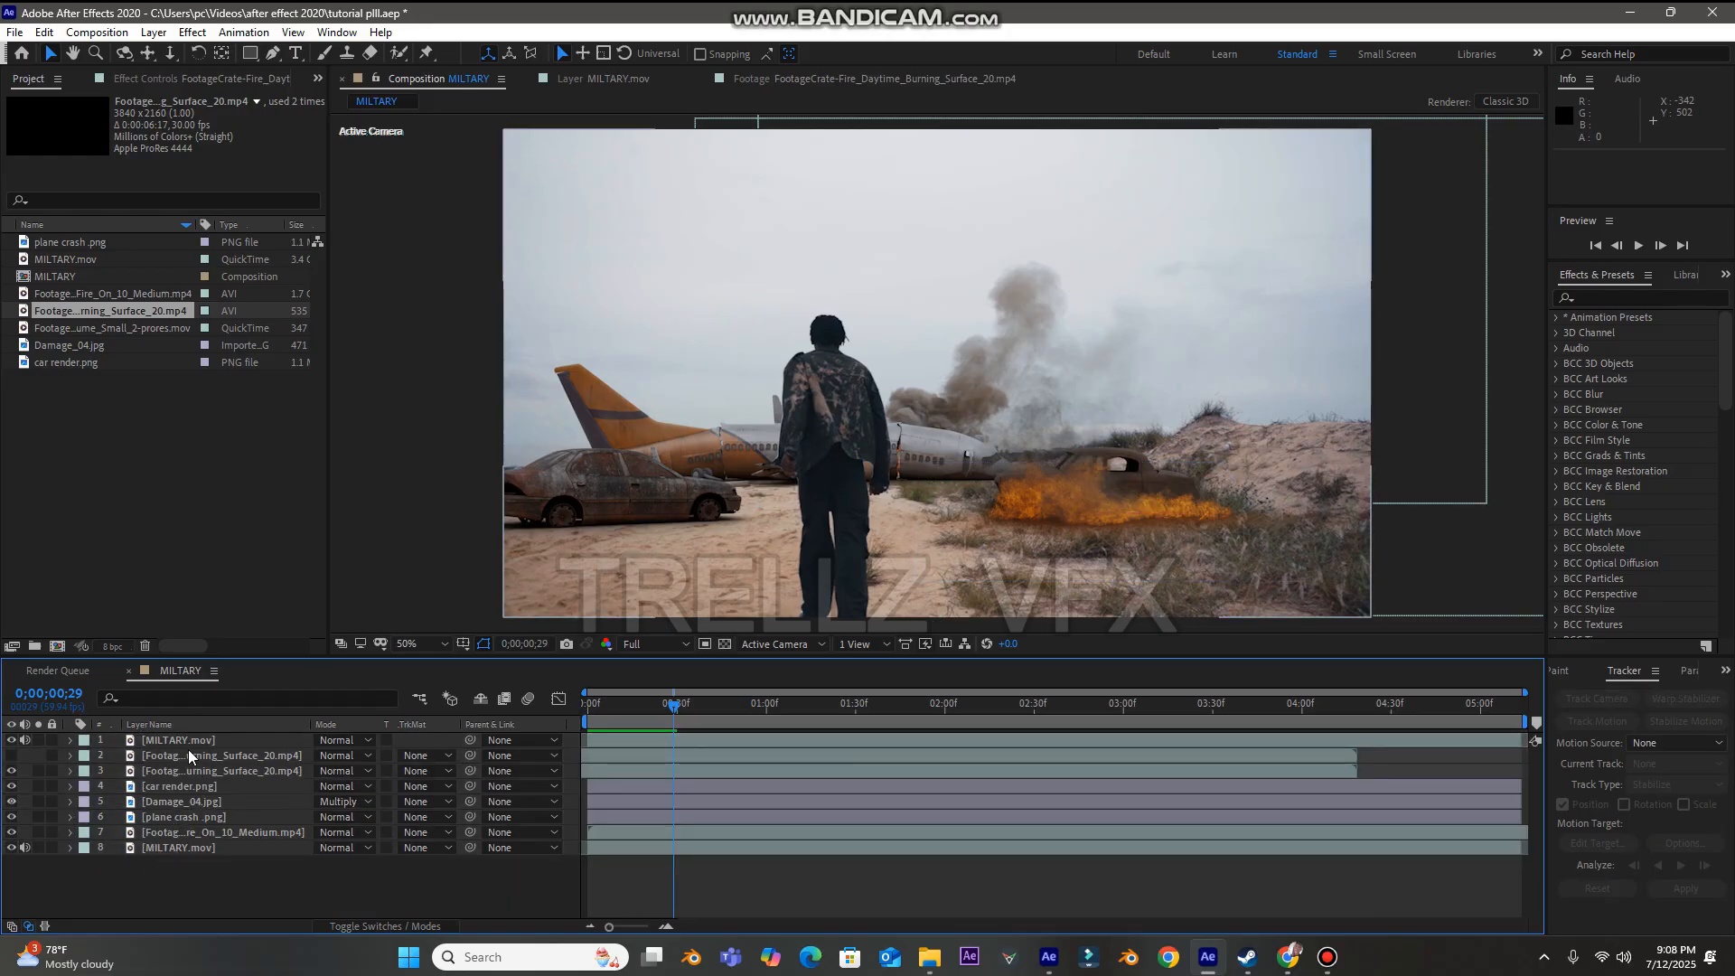
- Set the label color of both Burning_Surface_20.mp4 fire layers to Red
left_click(164, 772)
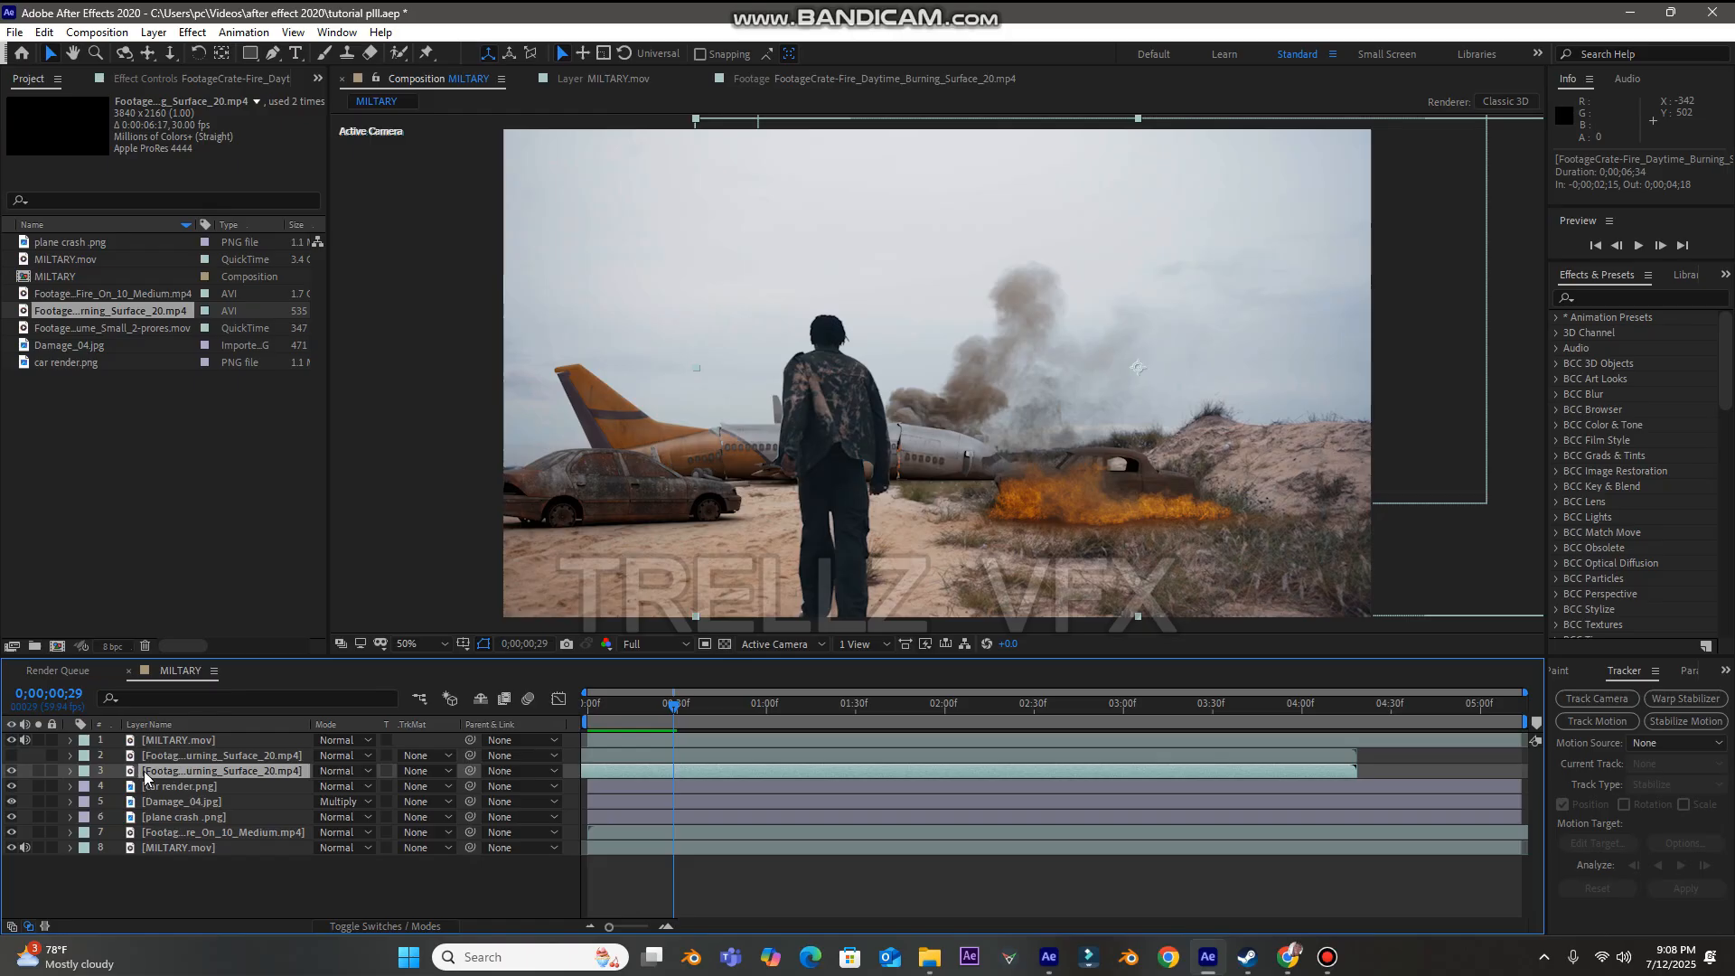
left_click(159, 757, "shift")
left_click(83, 756)
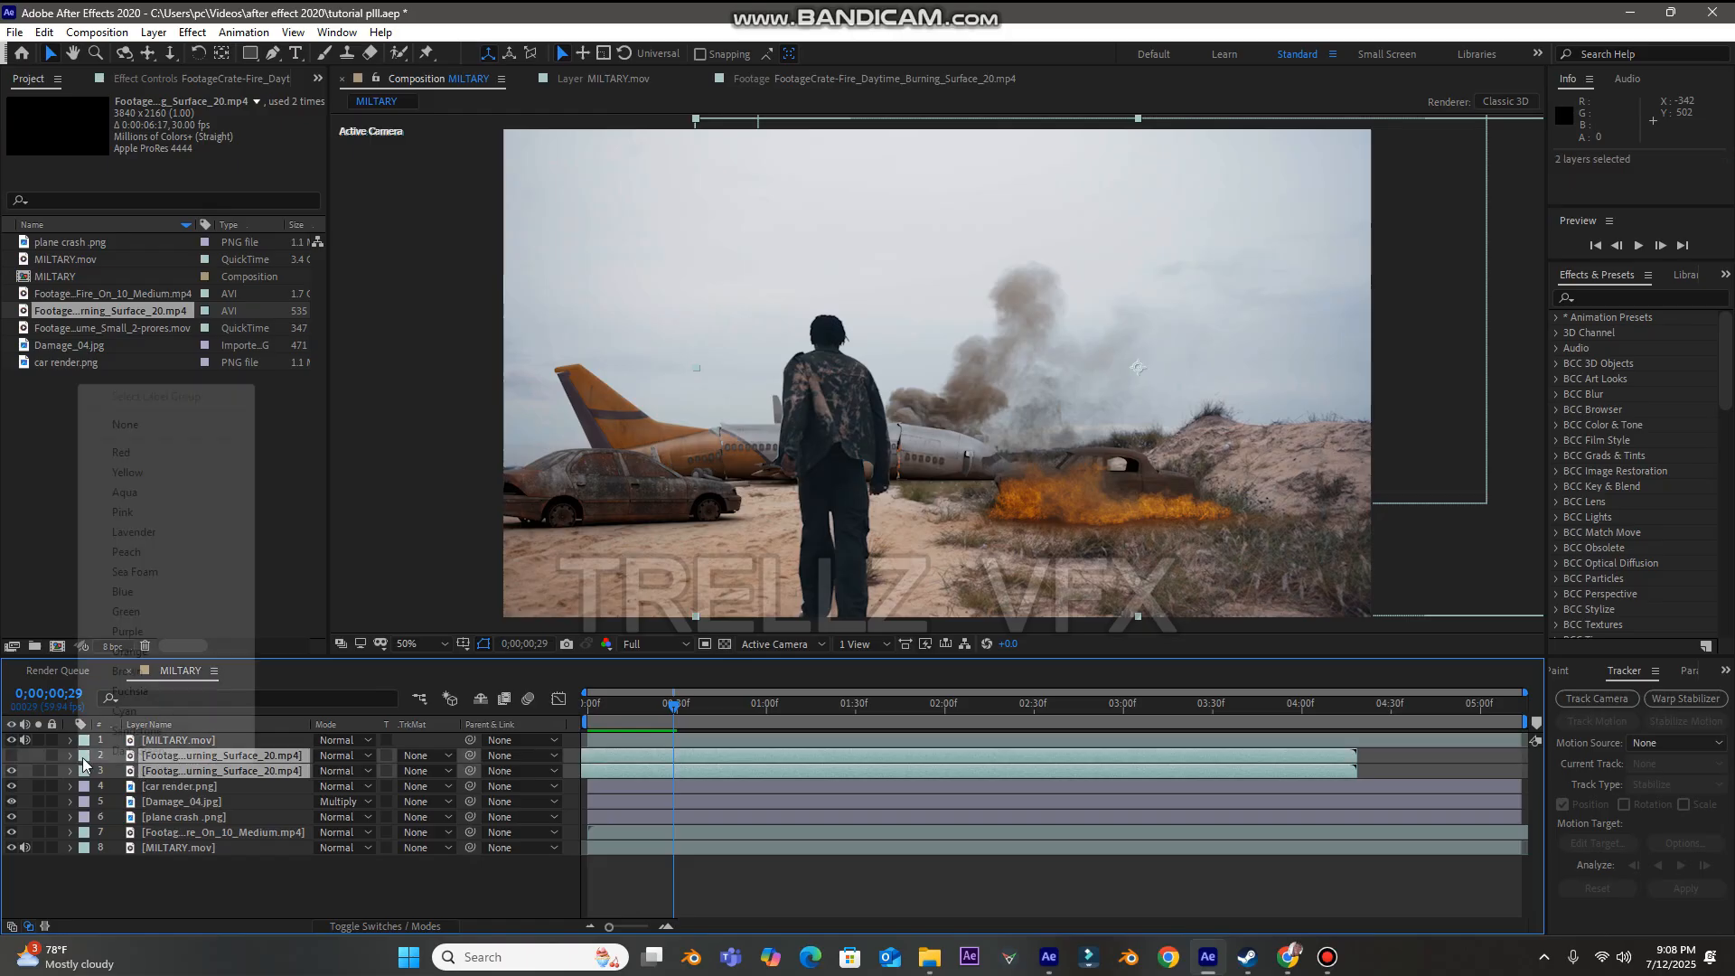
left_click(133, 457)
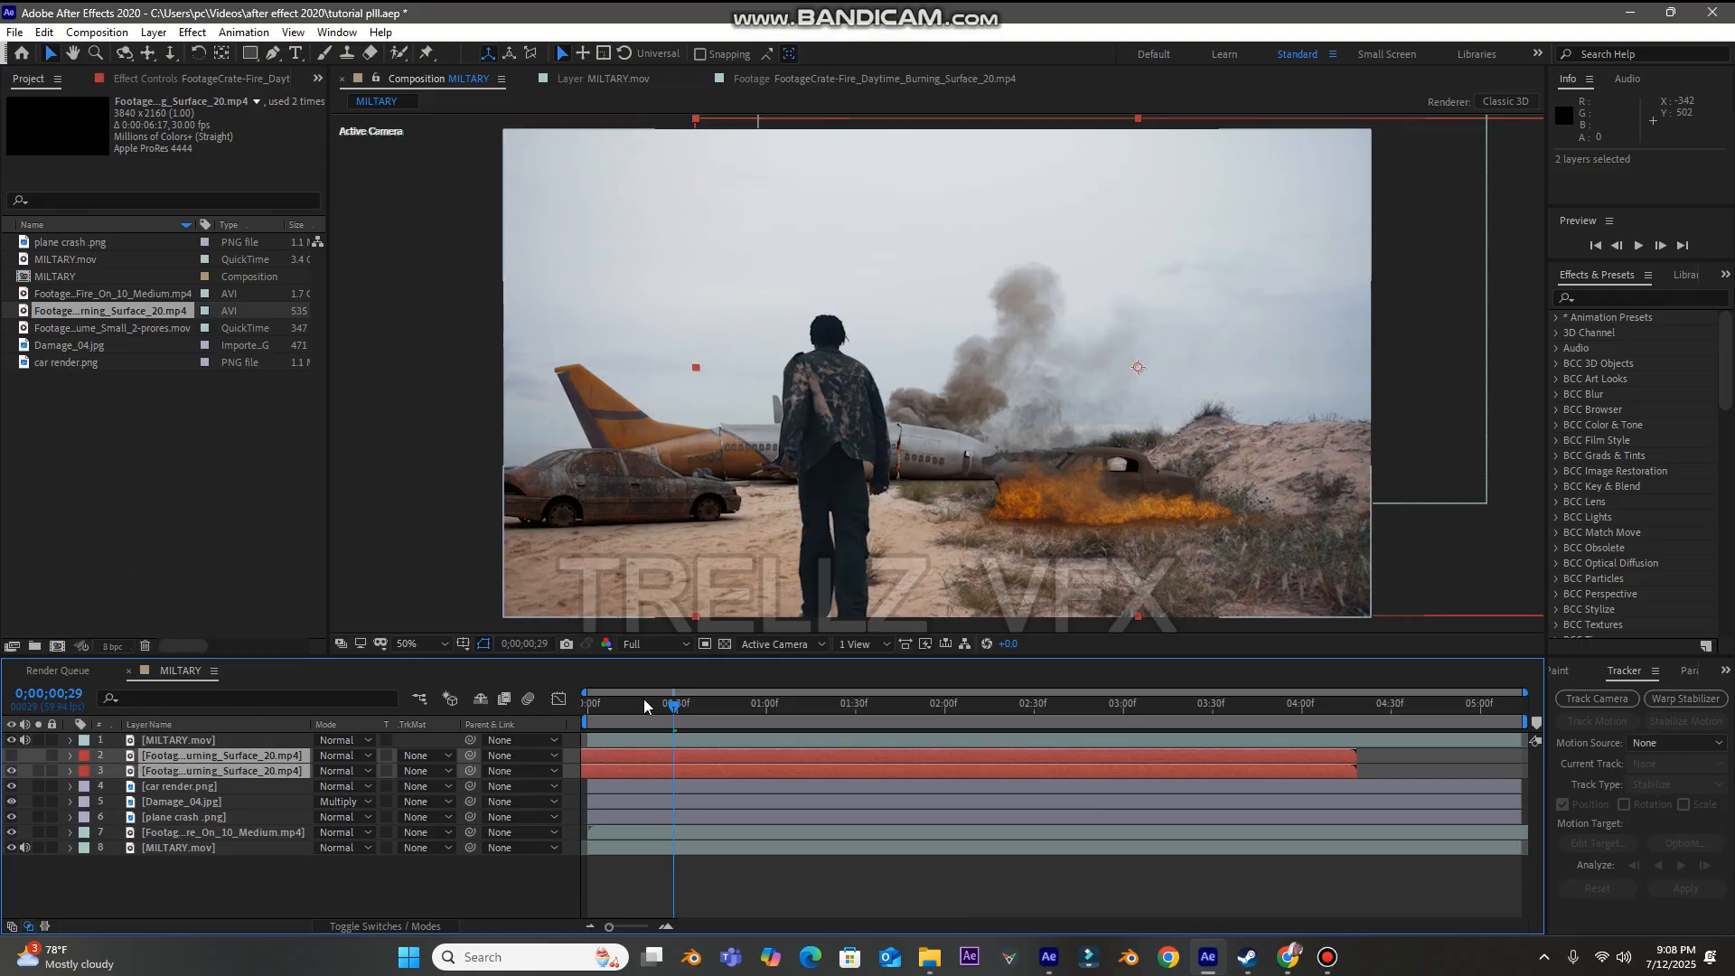
left_click(139, 893)
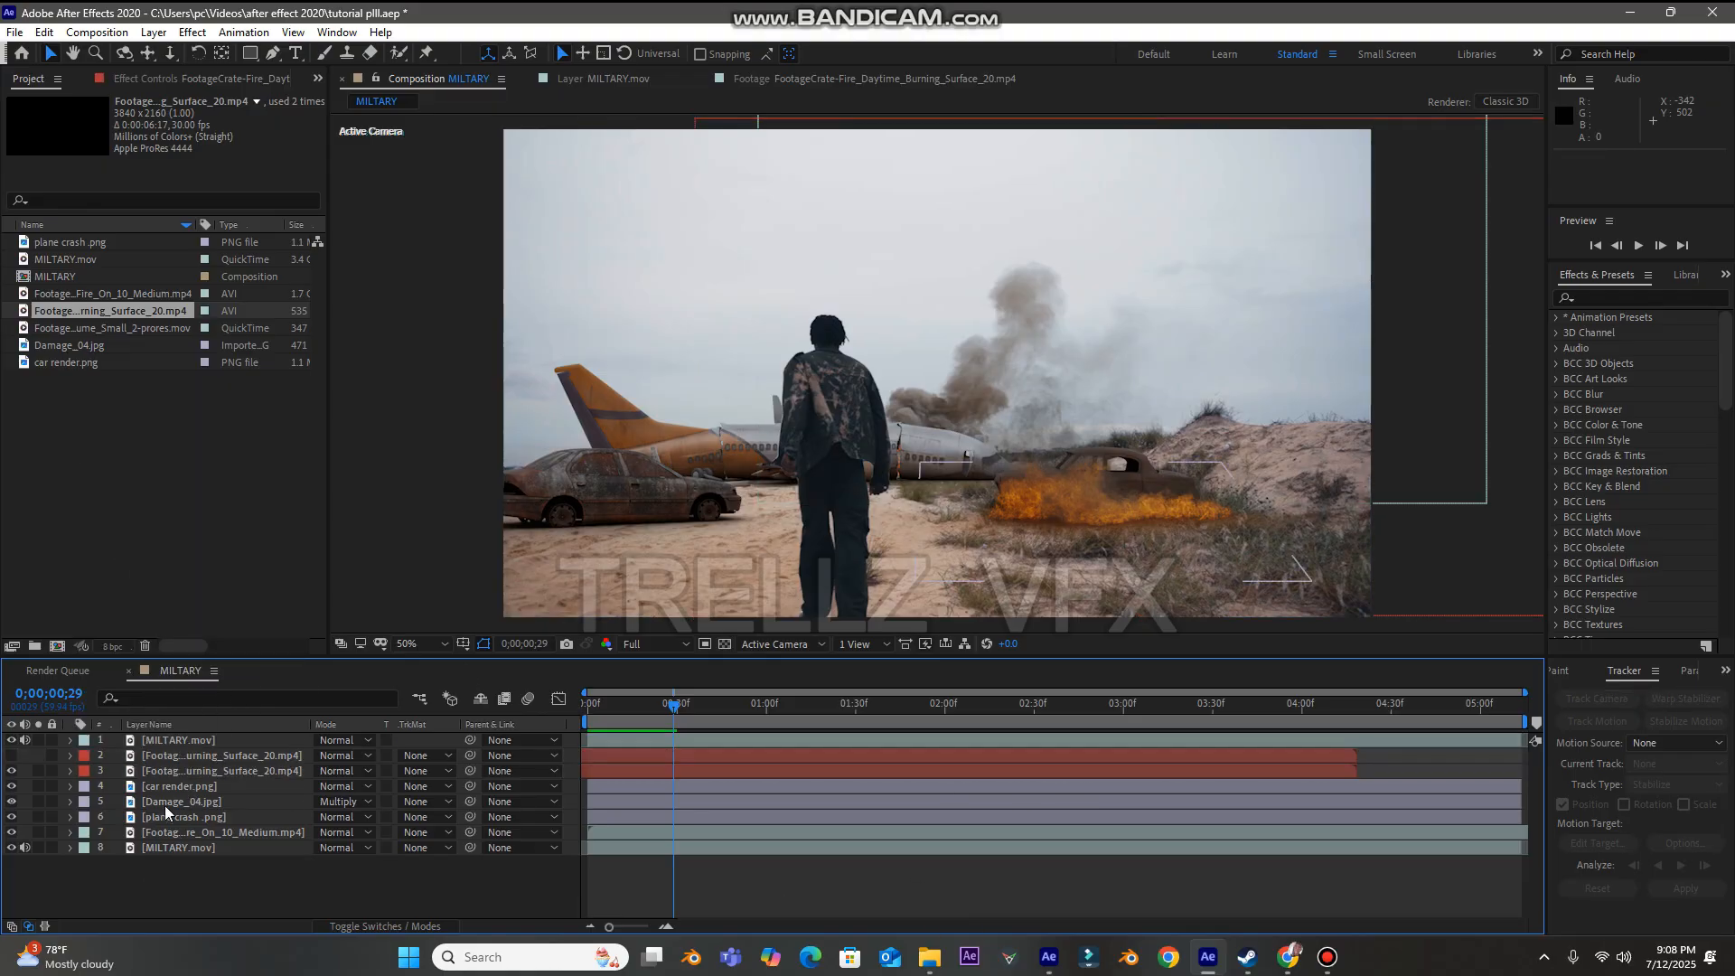
- Move the visible fire layer below car render.png, position it at about 1484, 472, and shift it in time to end at about 0;00;03;40
left_click(197, 759)
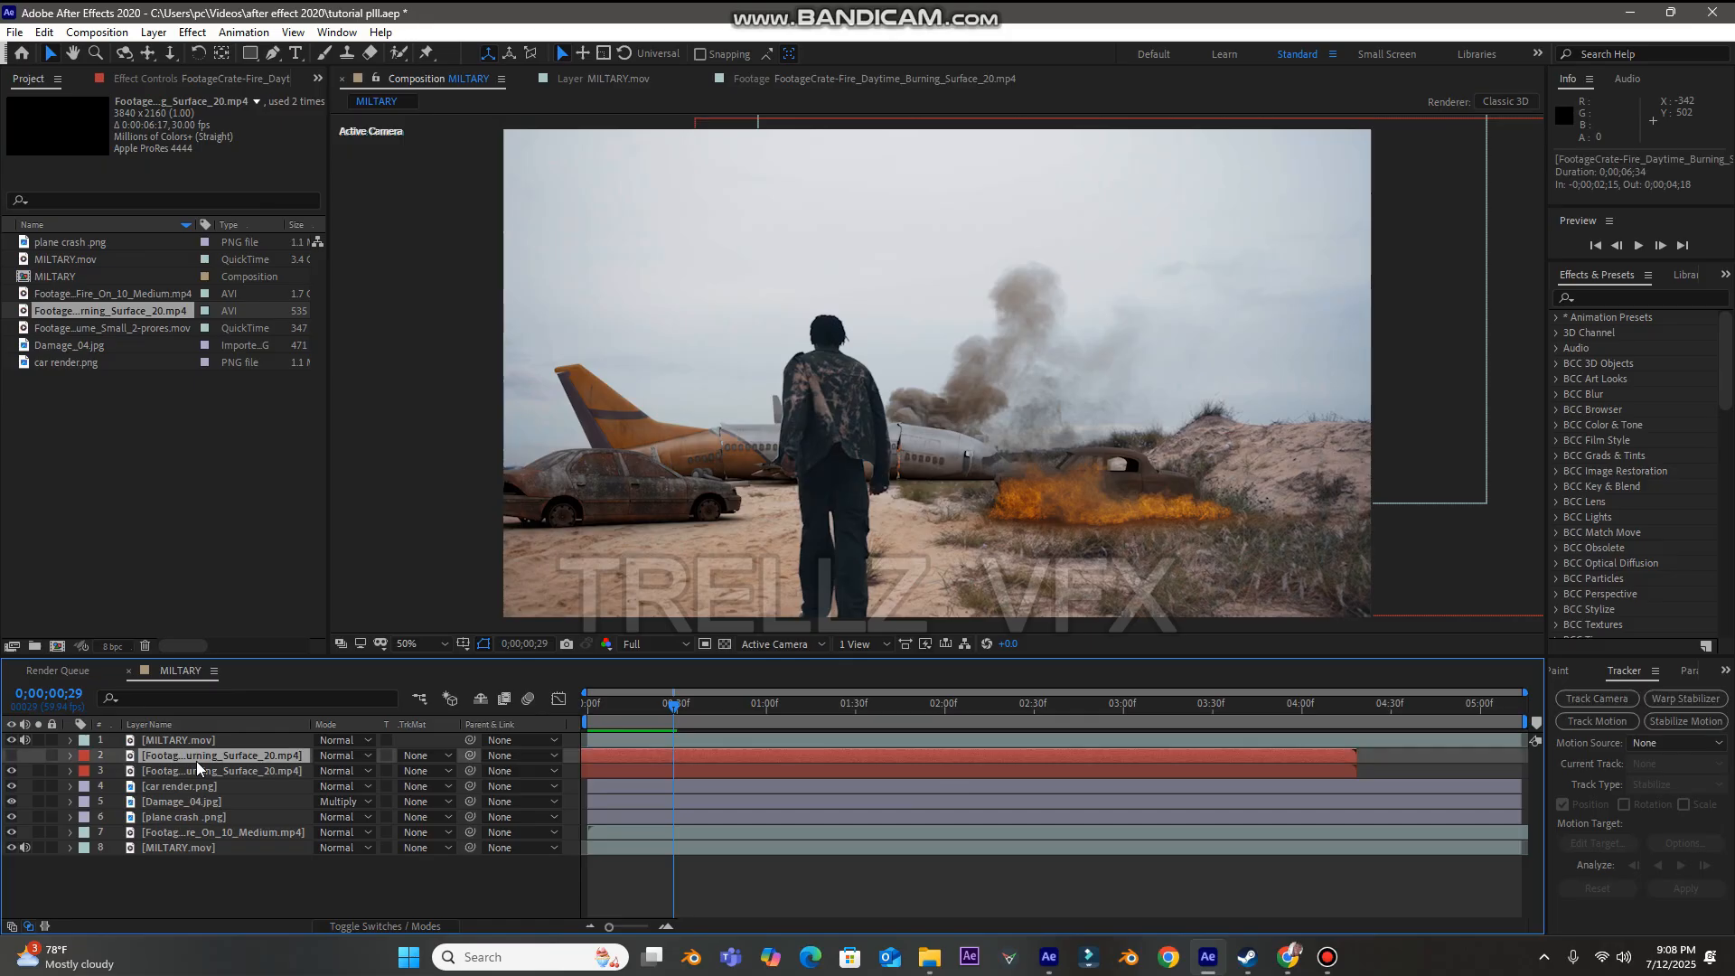
left_click(156, 768)
mouse_move(165, 772)
left_mouse_down()
mouse_move(192, 802)
mouse_move(197, 786)
left_mouse_up()
left_click_drag(1103, 523, 1173, 496)
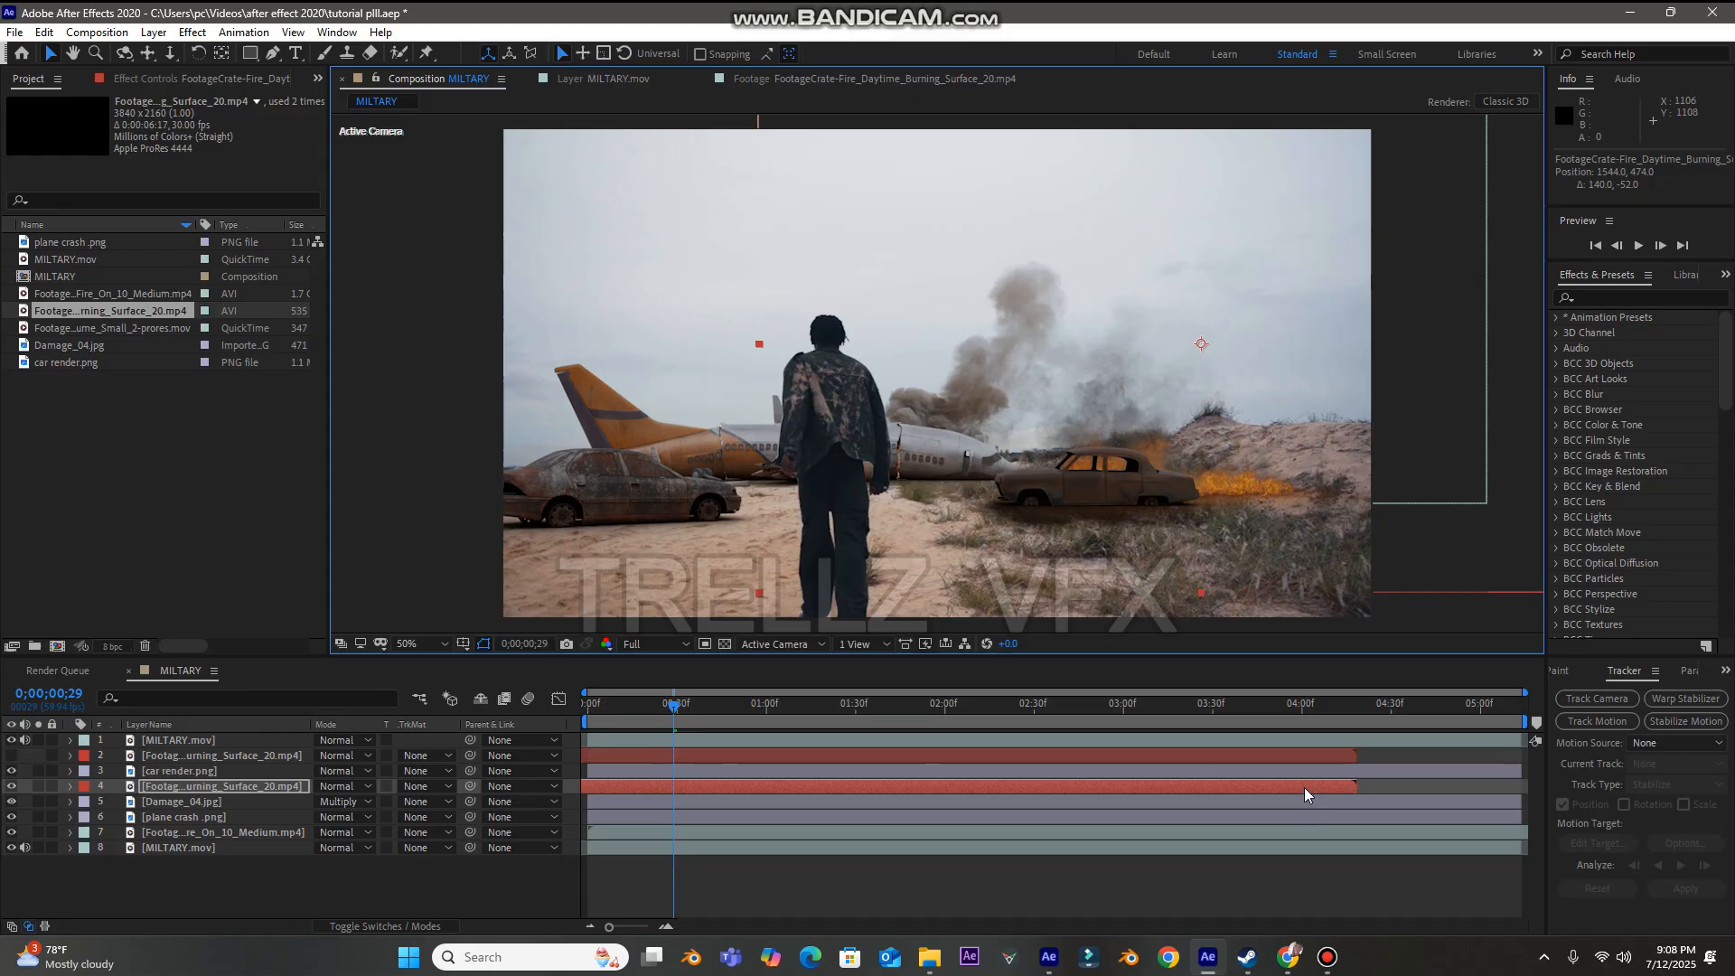
left_click_drag(1304, 787, 1192, 816)
left_click_drag(1218, 488, 1191, 487)
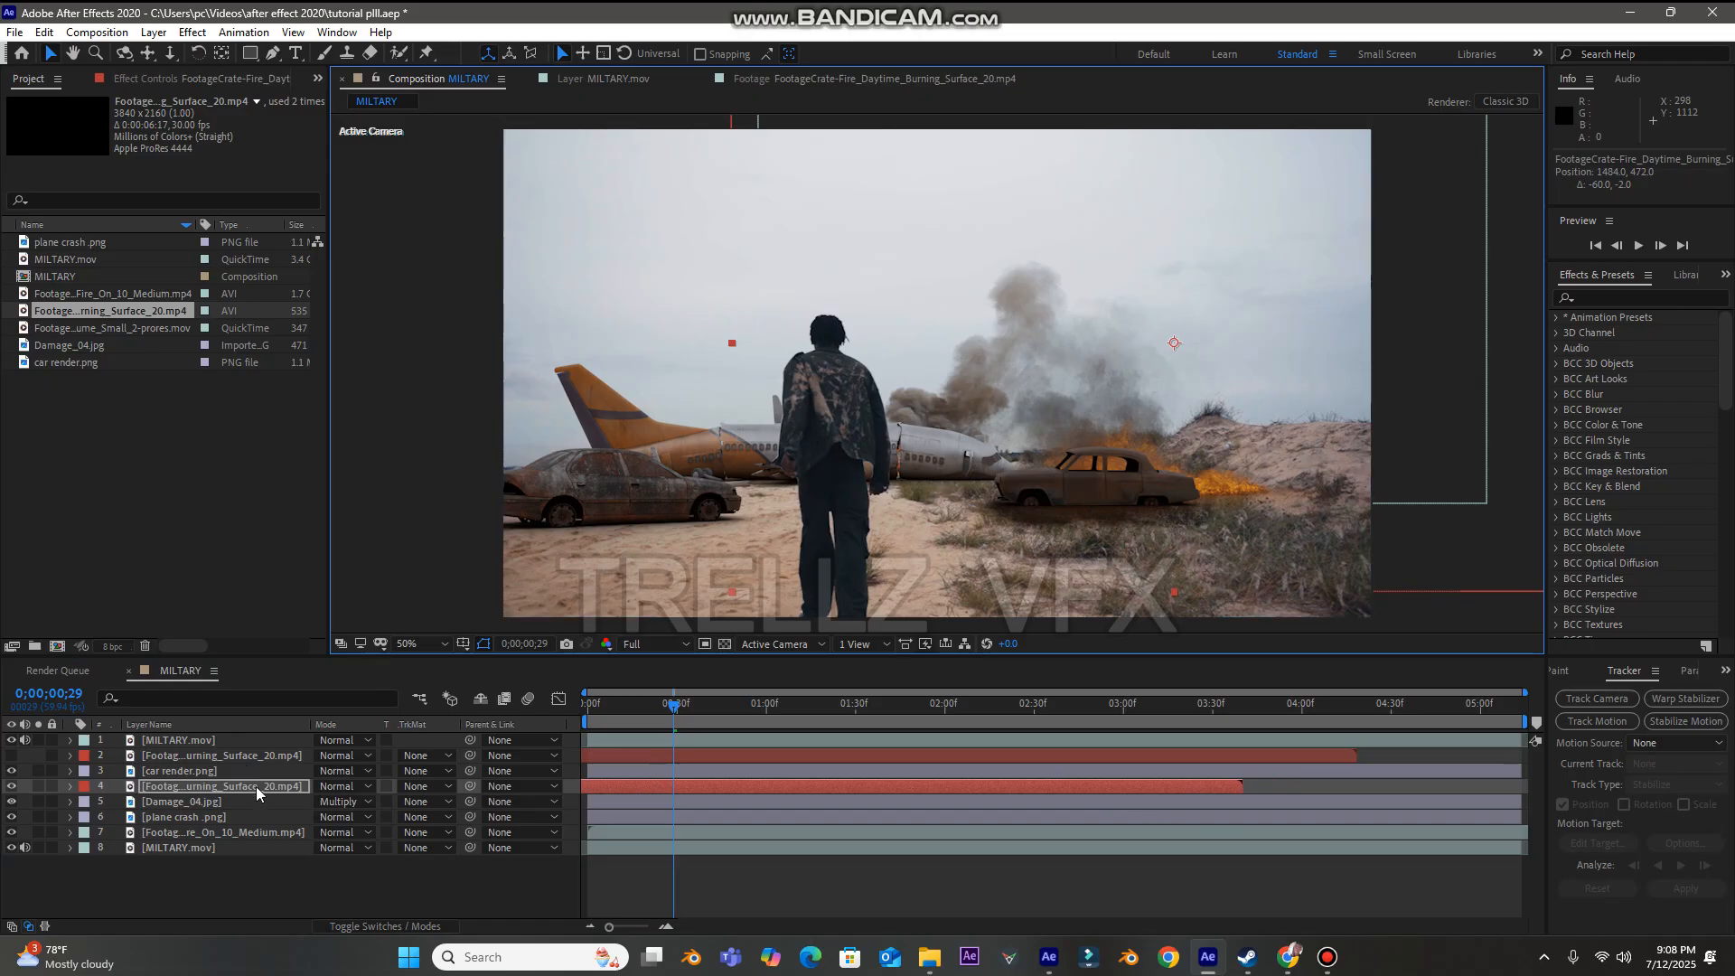
- Flip the fire layer behind the sedan horizontally and reposition it to about 1320, 474
right_click(257, 788)
mouse_move(354, 358)
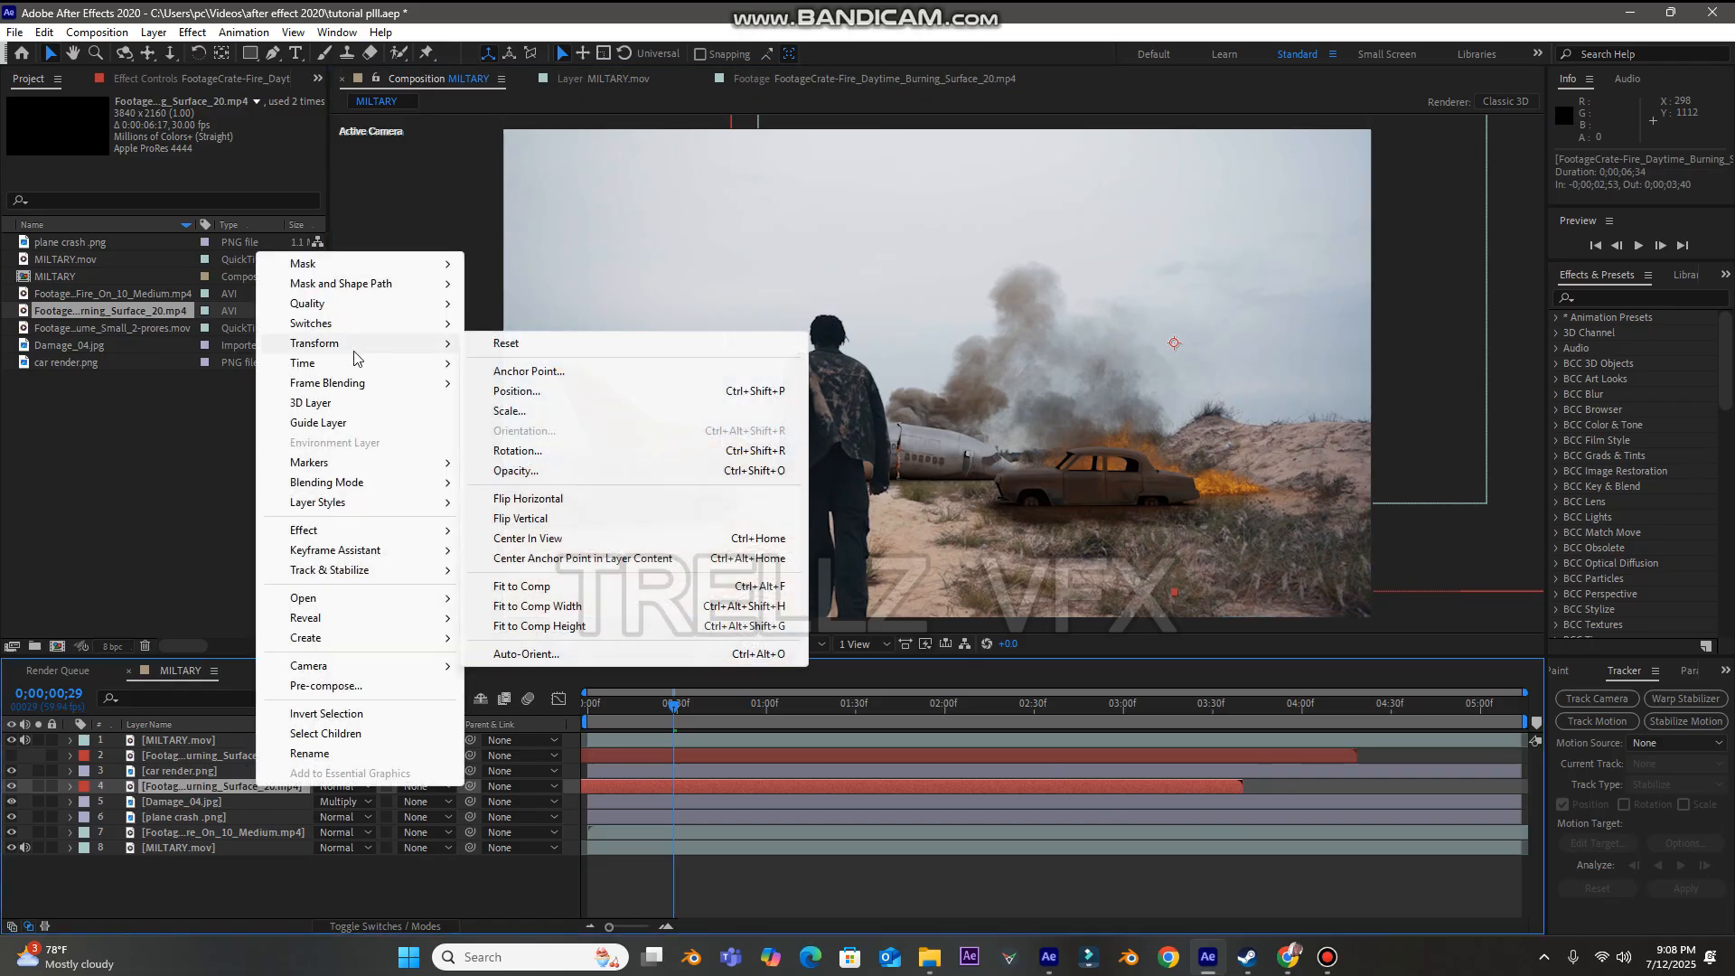
left_click(561, 500)
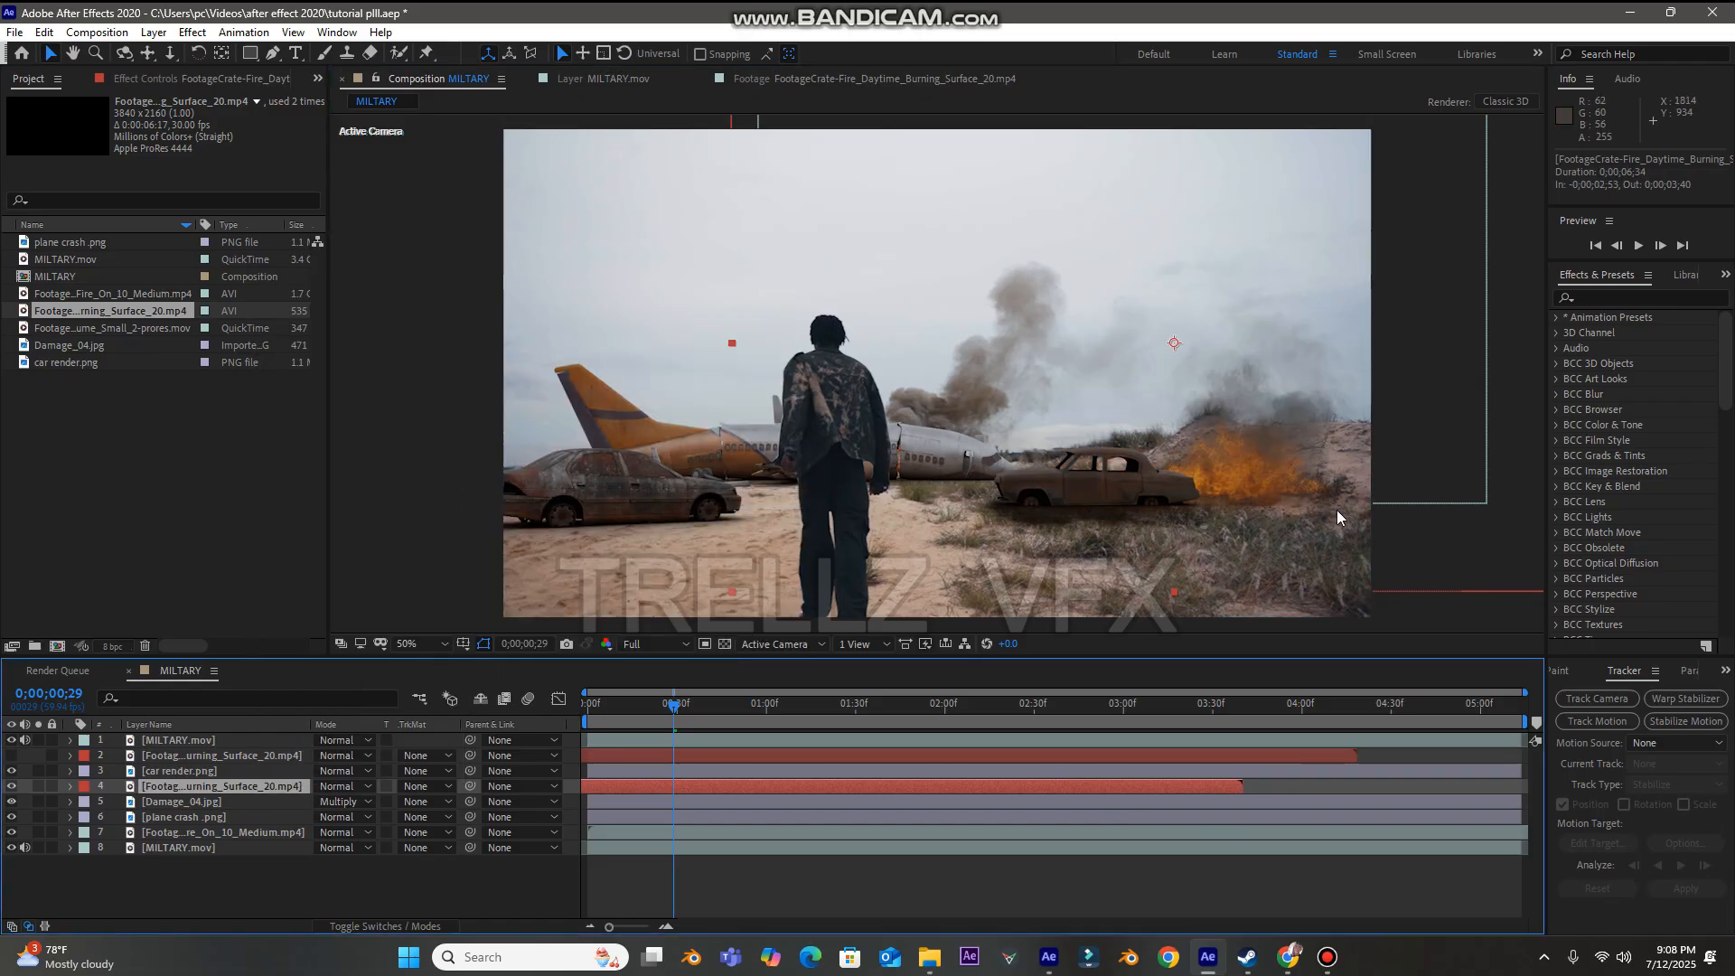
left_click_drag(1273, 489, 1193, 488)
- Scale the flipped fire layer to -35, 35% and position it behind the sedan's rear at about 1356, 576
key("s")
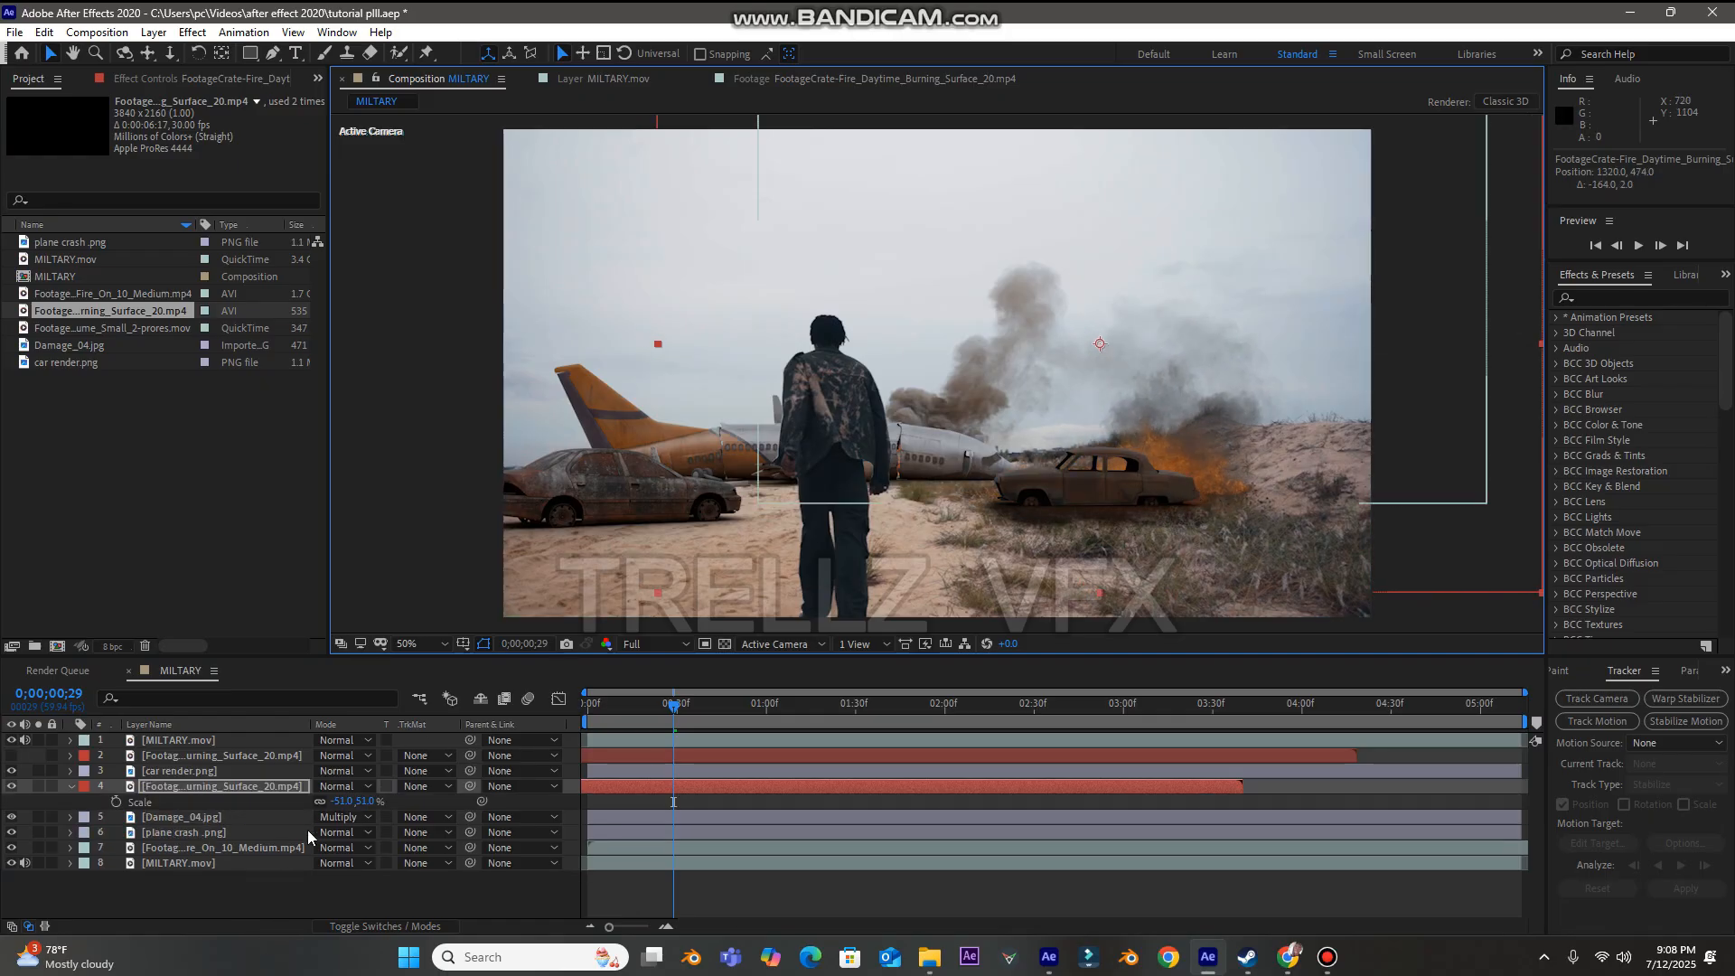
left_click_drag(337, 801, 357, 809)
left_click_drag(1072, 449, 1090, 493)
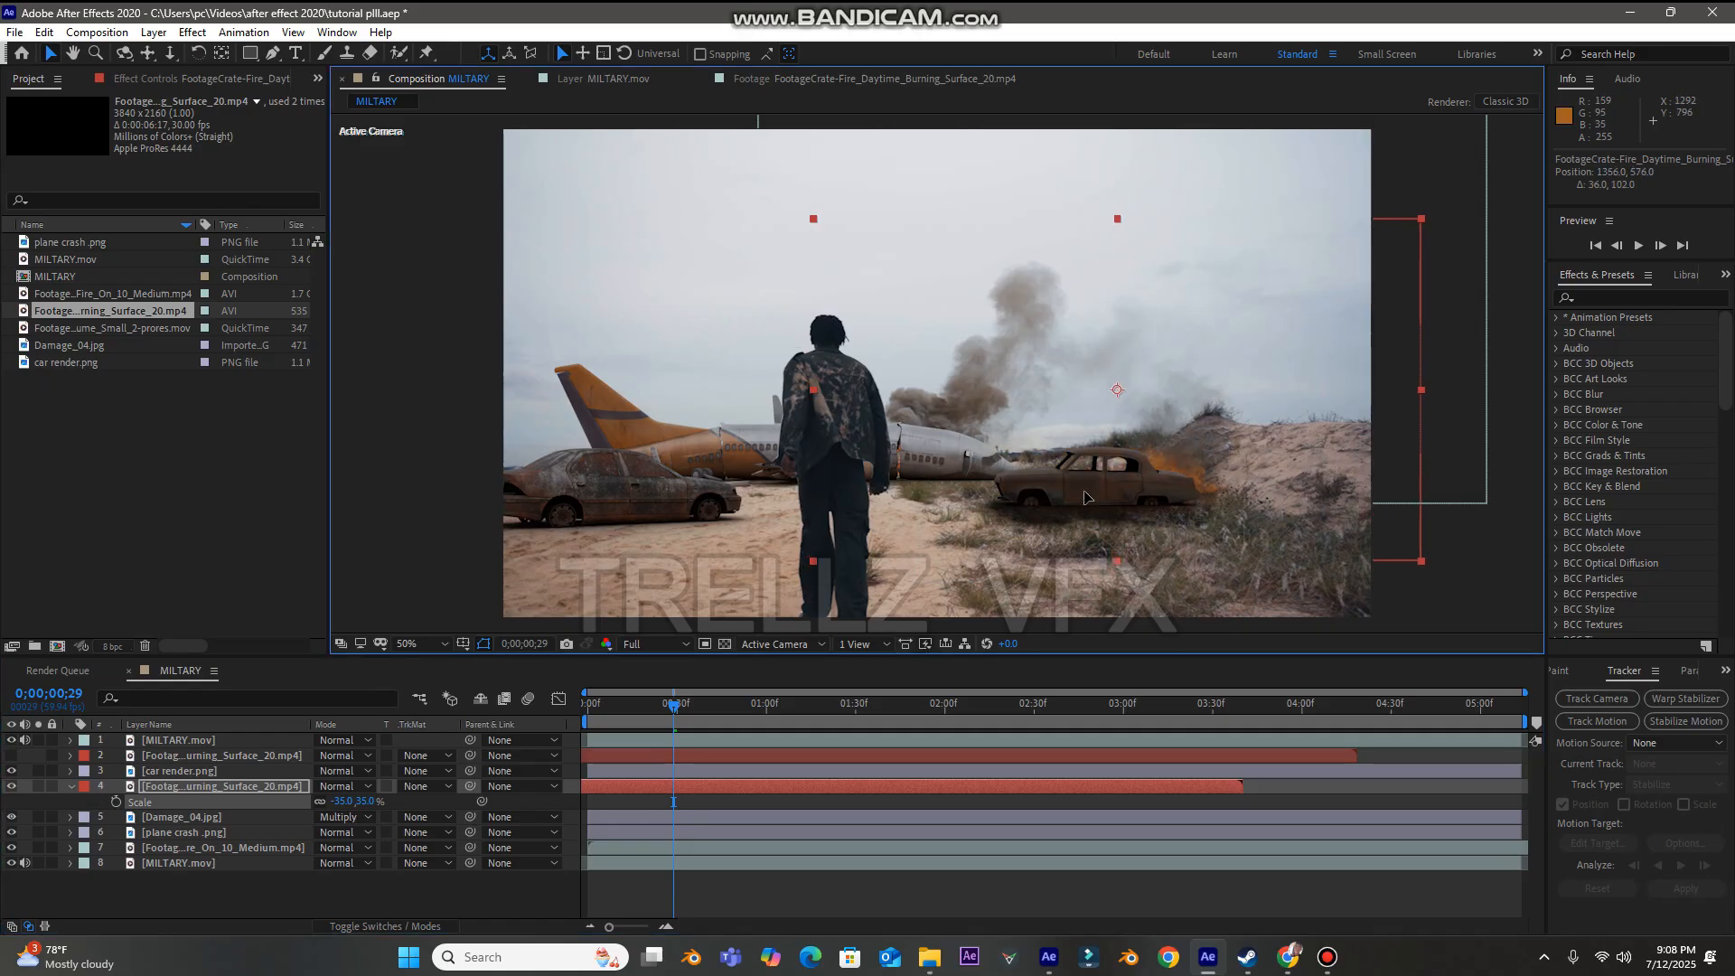
- Make the fire layer in front of the sedan visible again and preview the flames on both sides of the car
key("space")
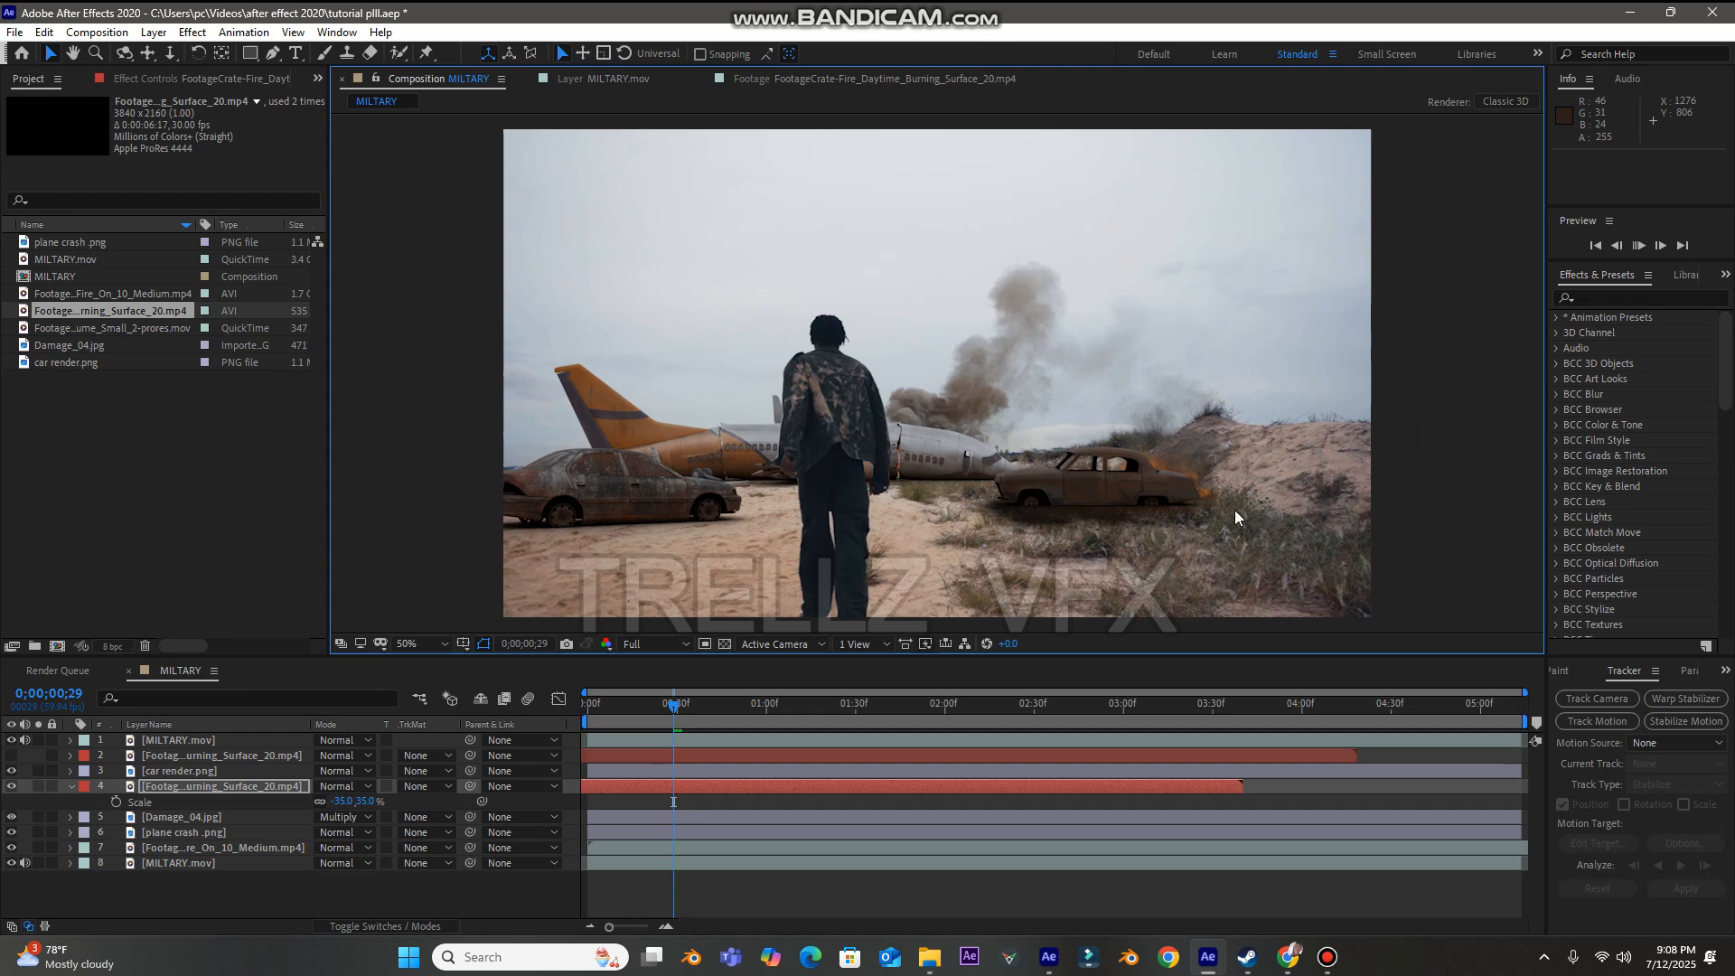
key("space")
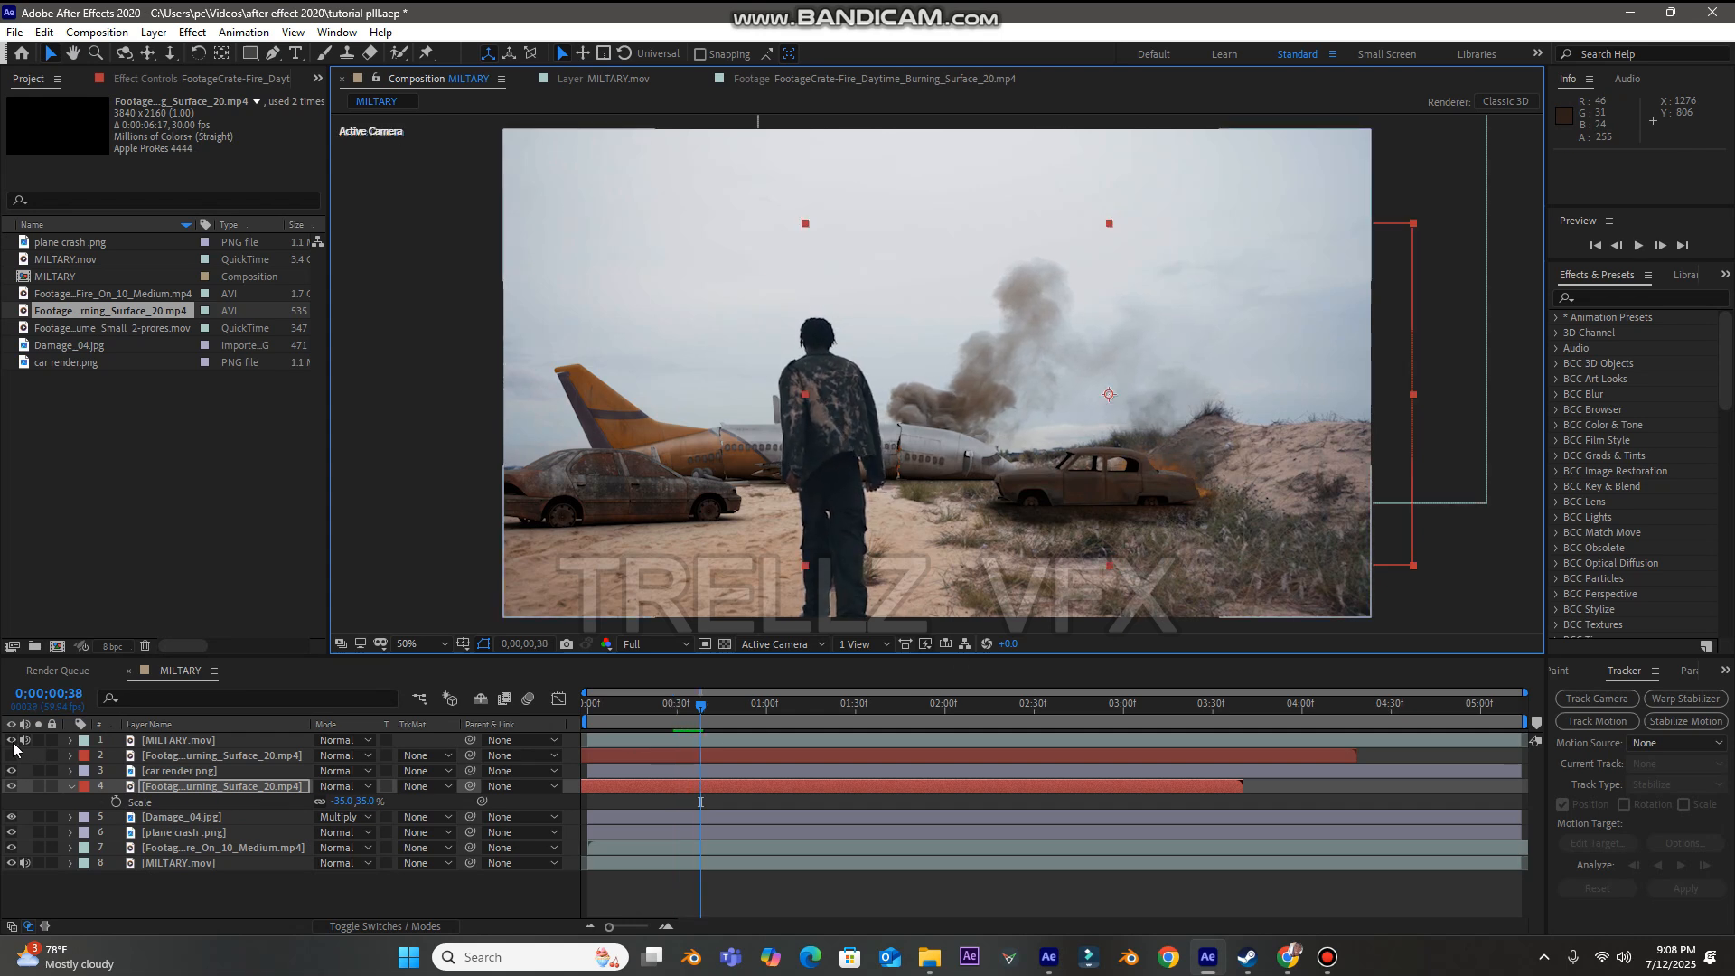
left_click(11, 755)
key("space")
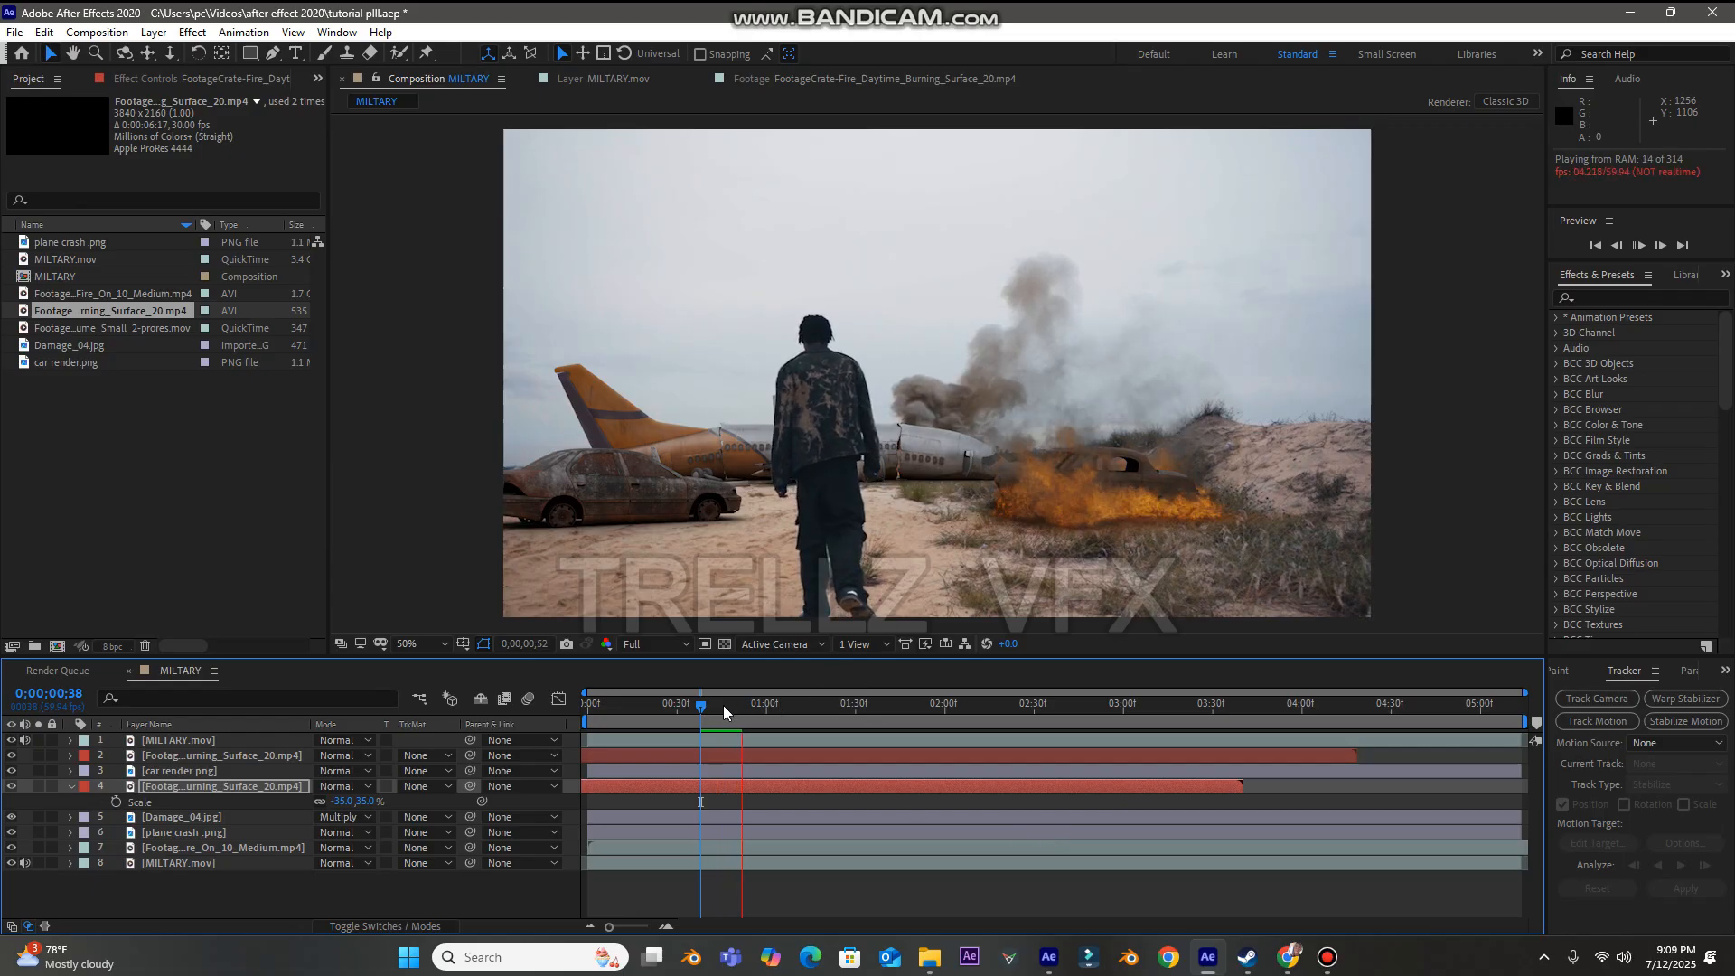
mouse_move(702, 706)
left_mouse_down()
mouse_move(759, 707)
mouse_move(689, 723)
left_mouse_up()
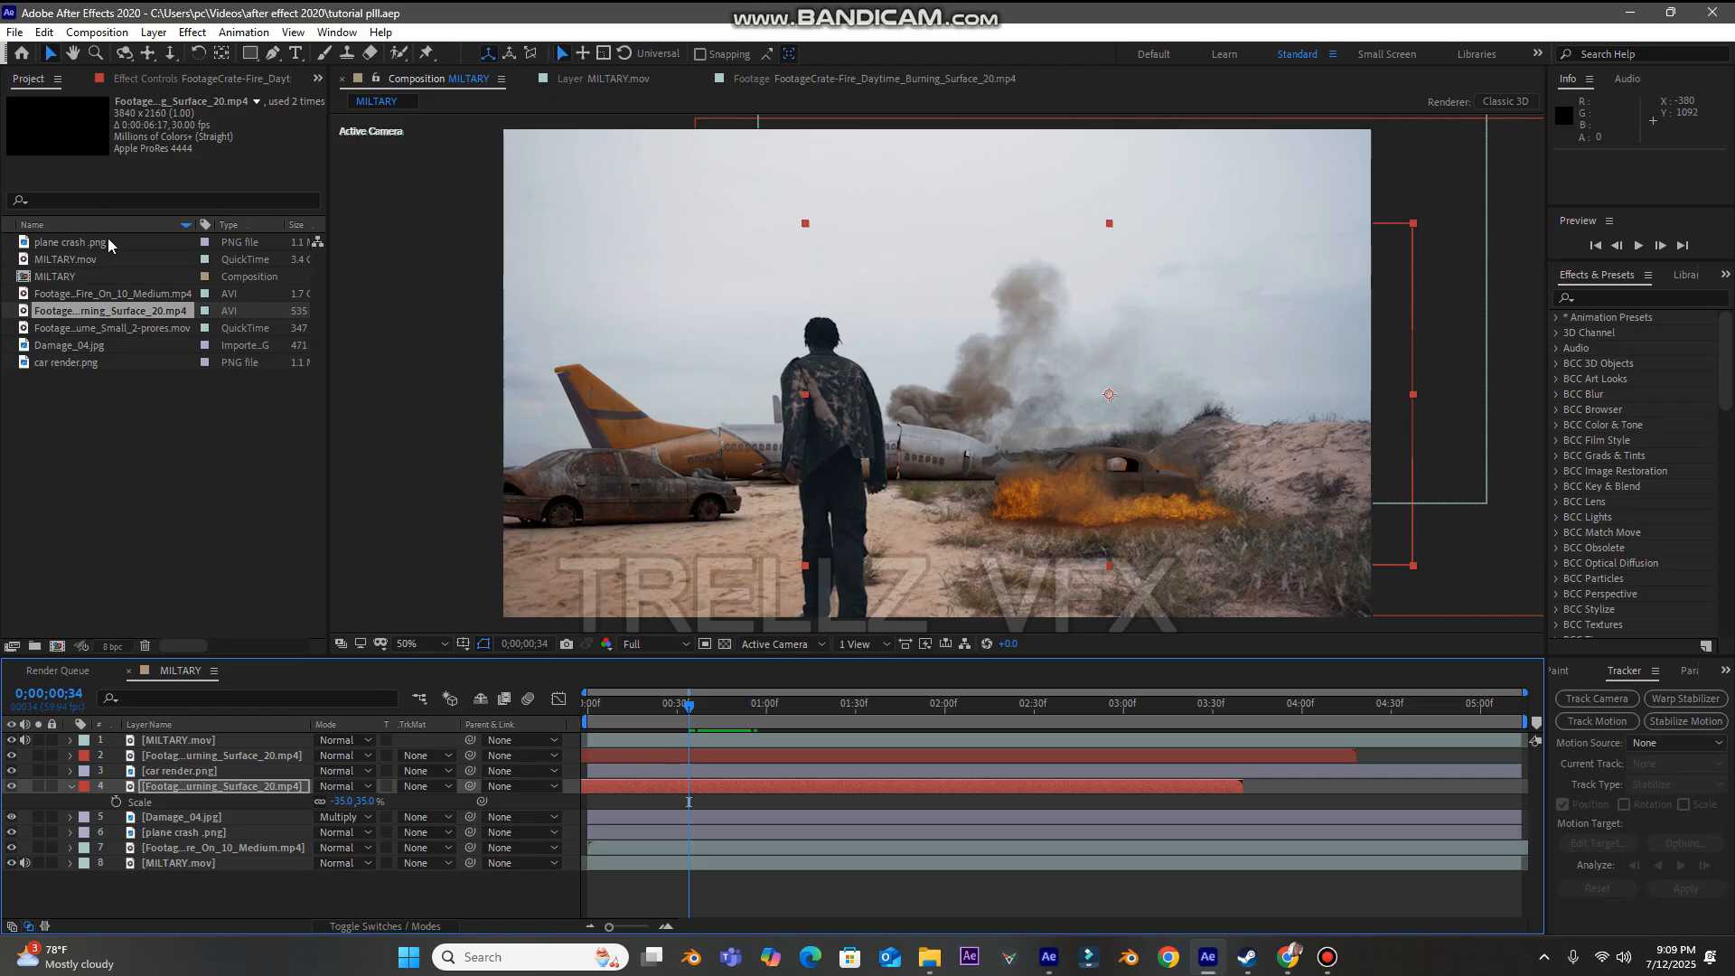
- Preview the Smoke_Plume_Small_2-prores.mov footage and add it to the MILTARY composition directly above car render.png
left_click(93, 310)
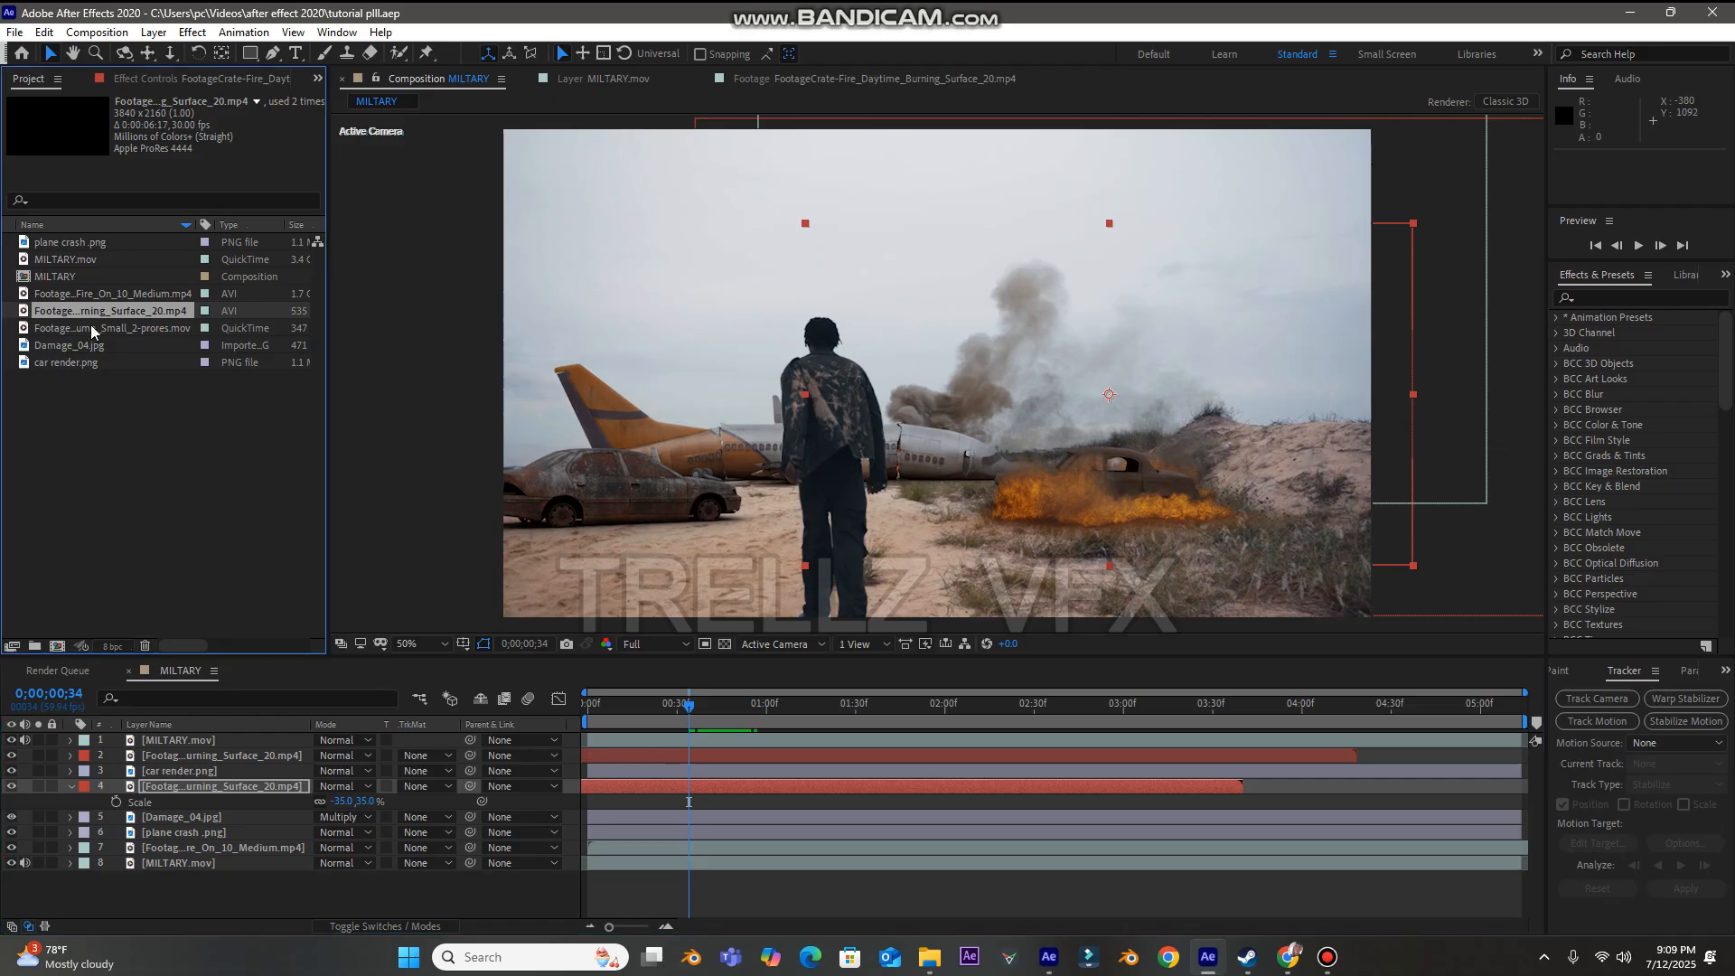
double_click(93, 329)
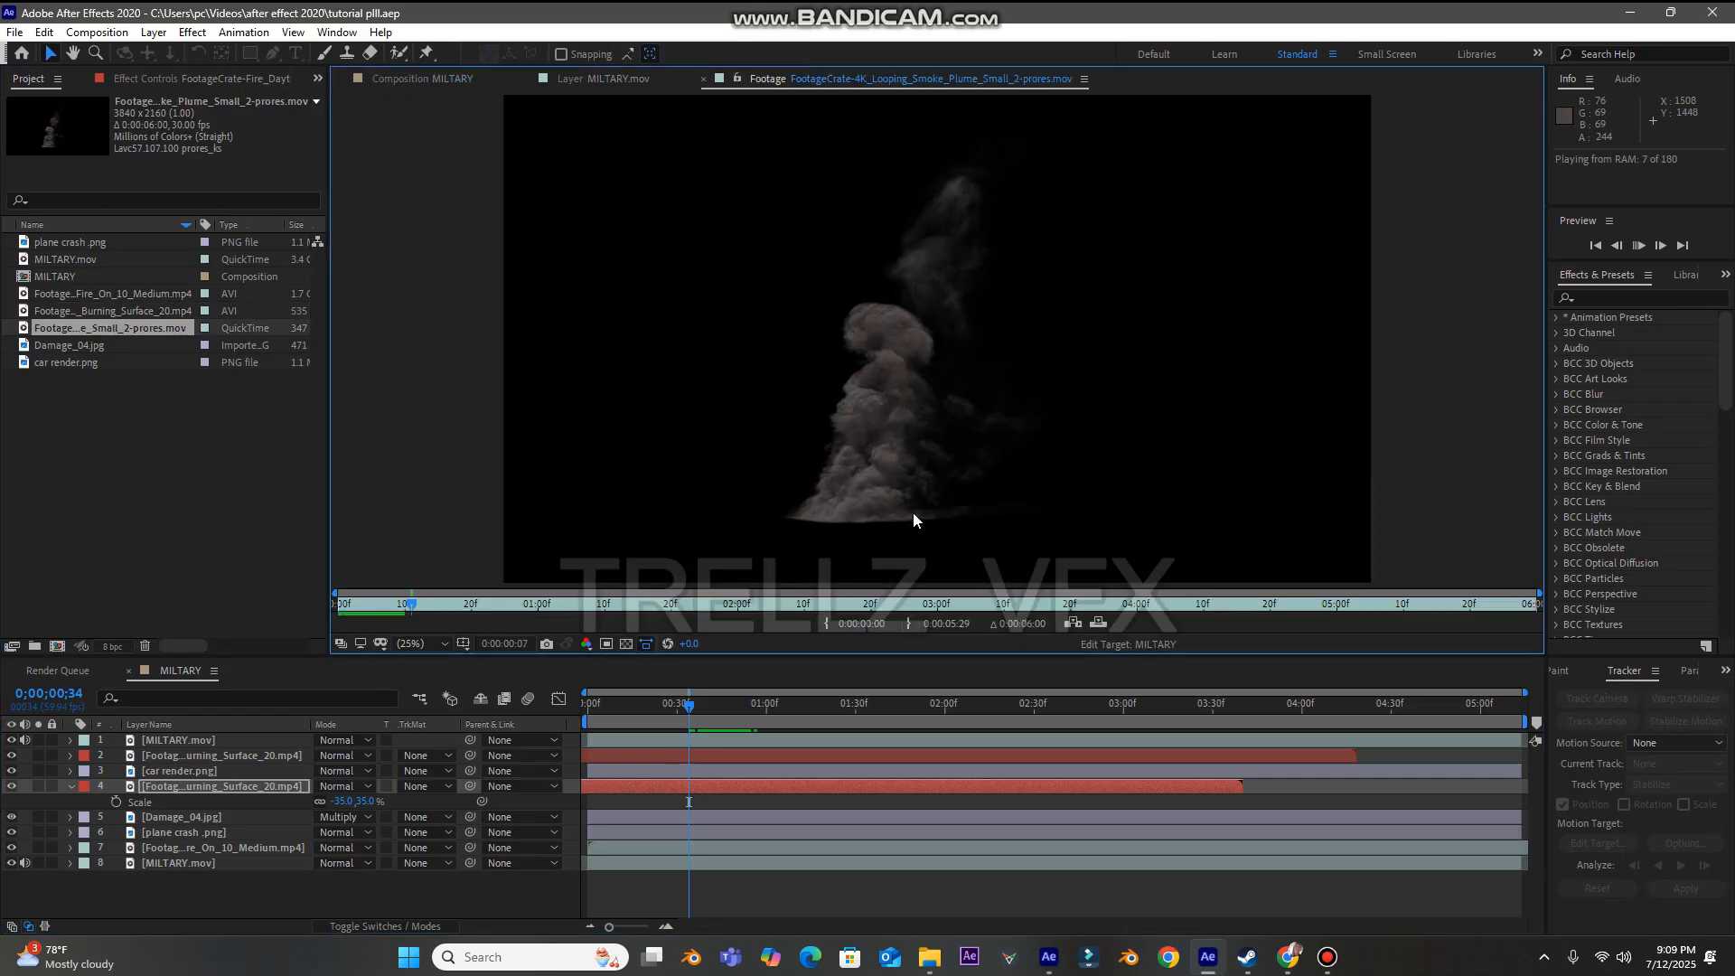
key("space")
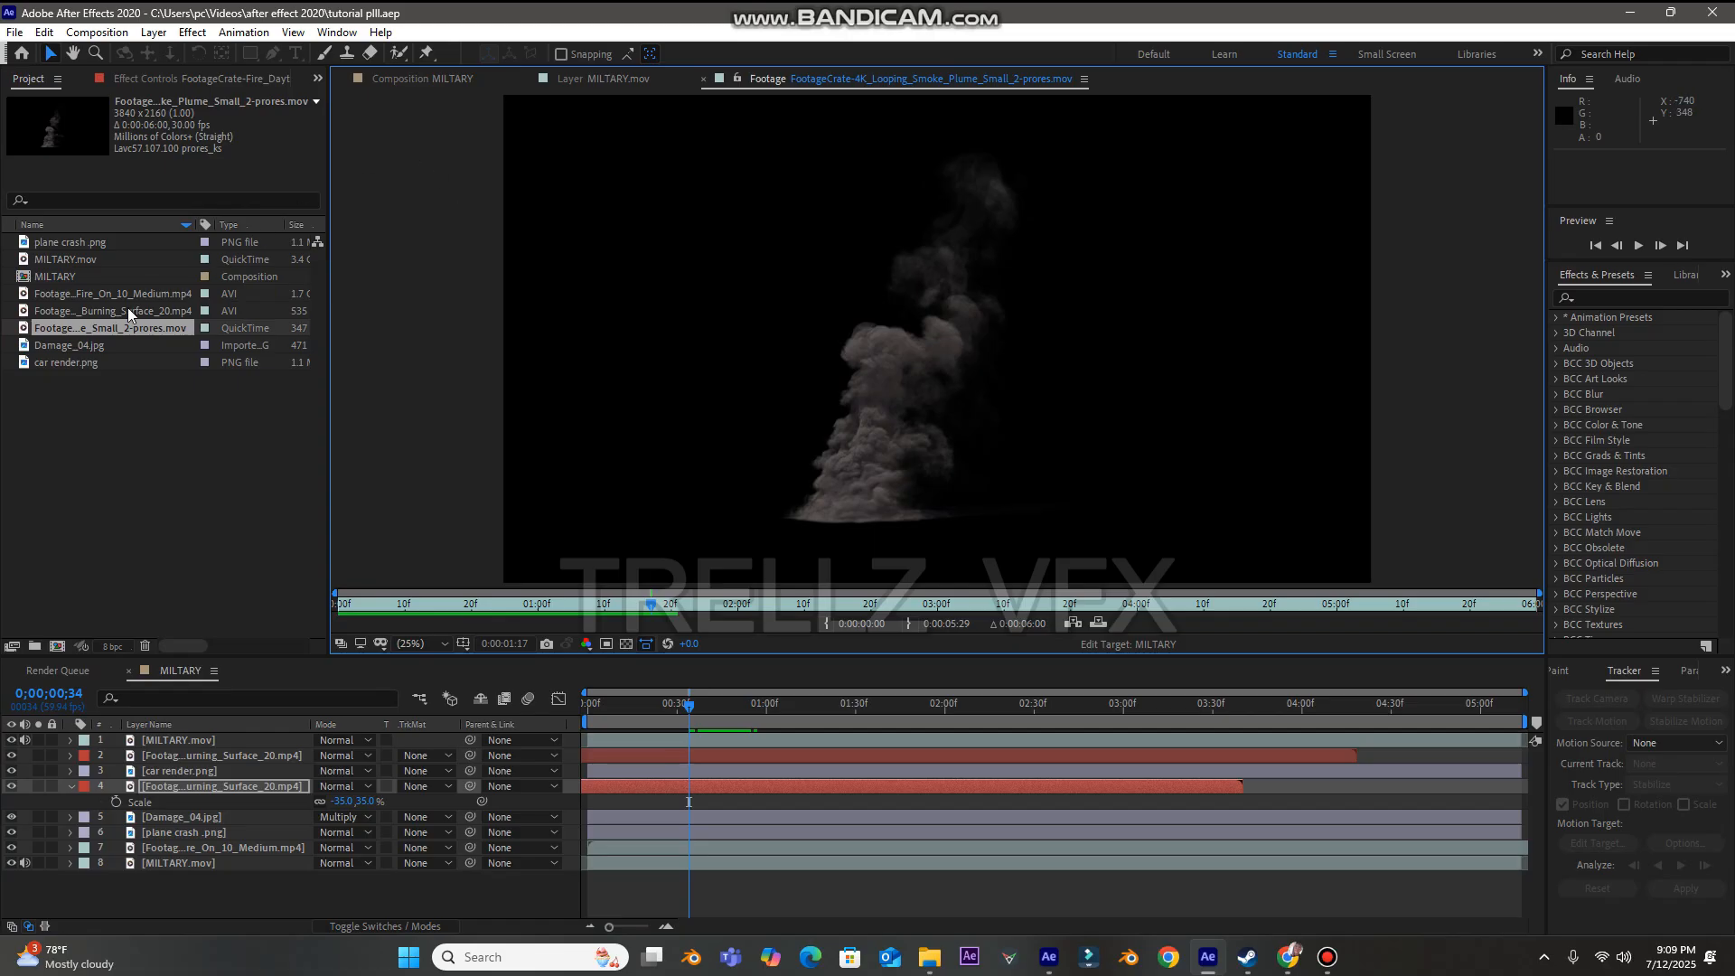
left_click_drag(138, 327, 204, 760)
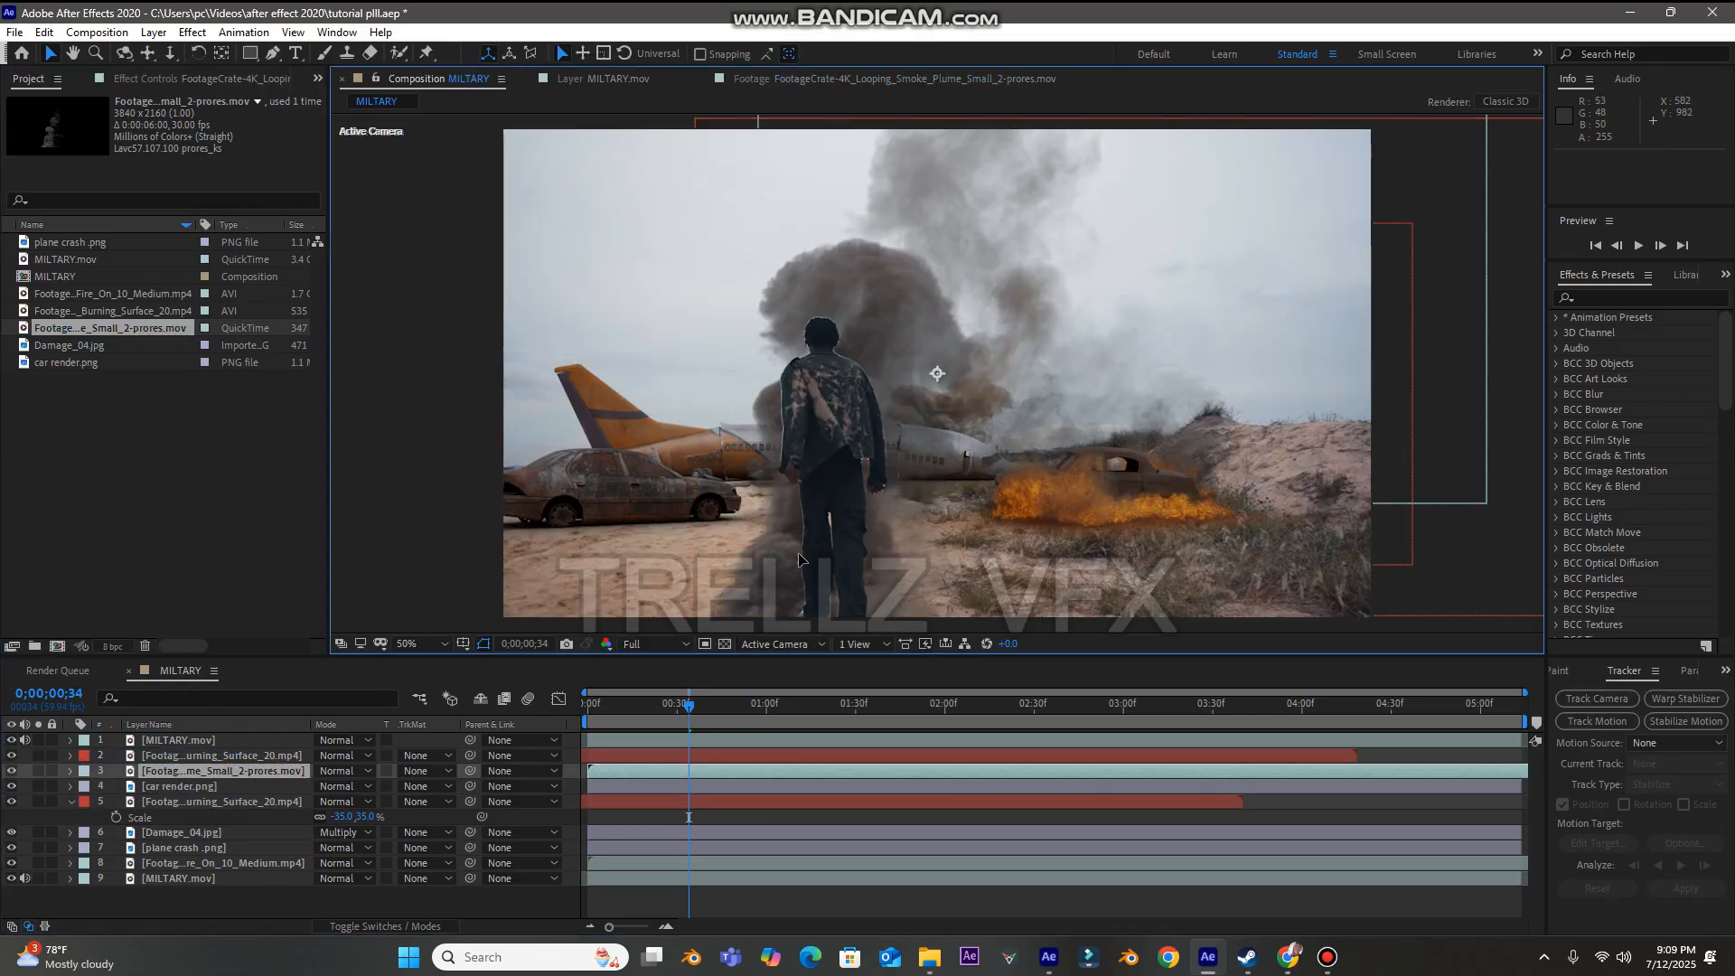
- Scale the smoke plume layer to 46% and position it over the burning sedan at about 1468, 482
left_click_drag(1149, 422, 1133, 354)
key("s")
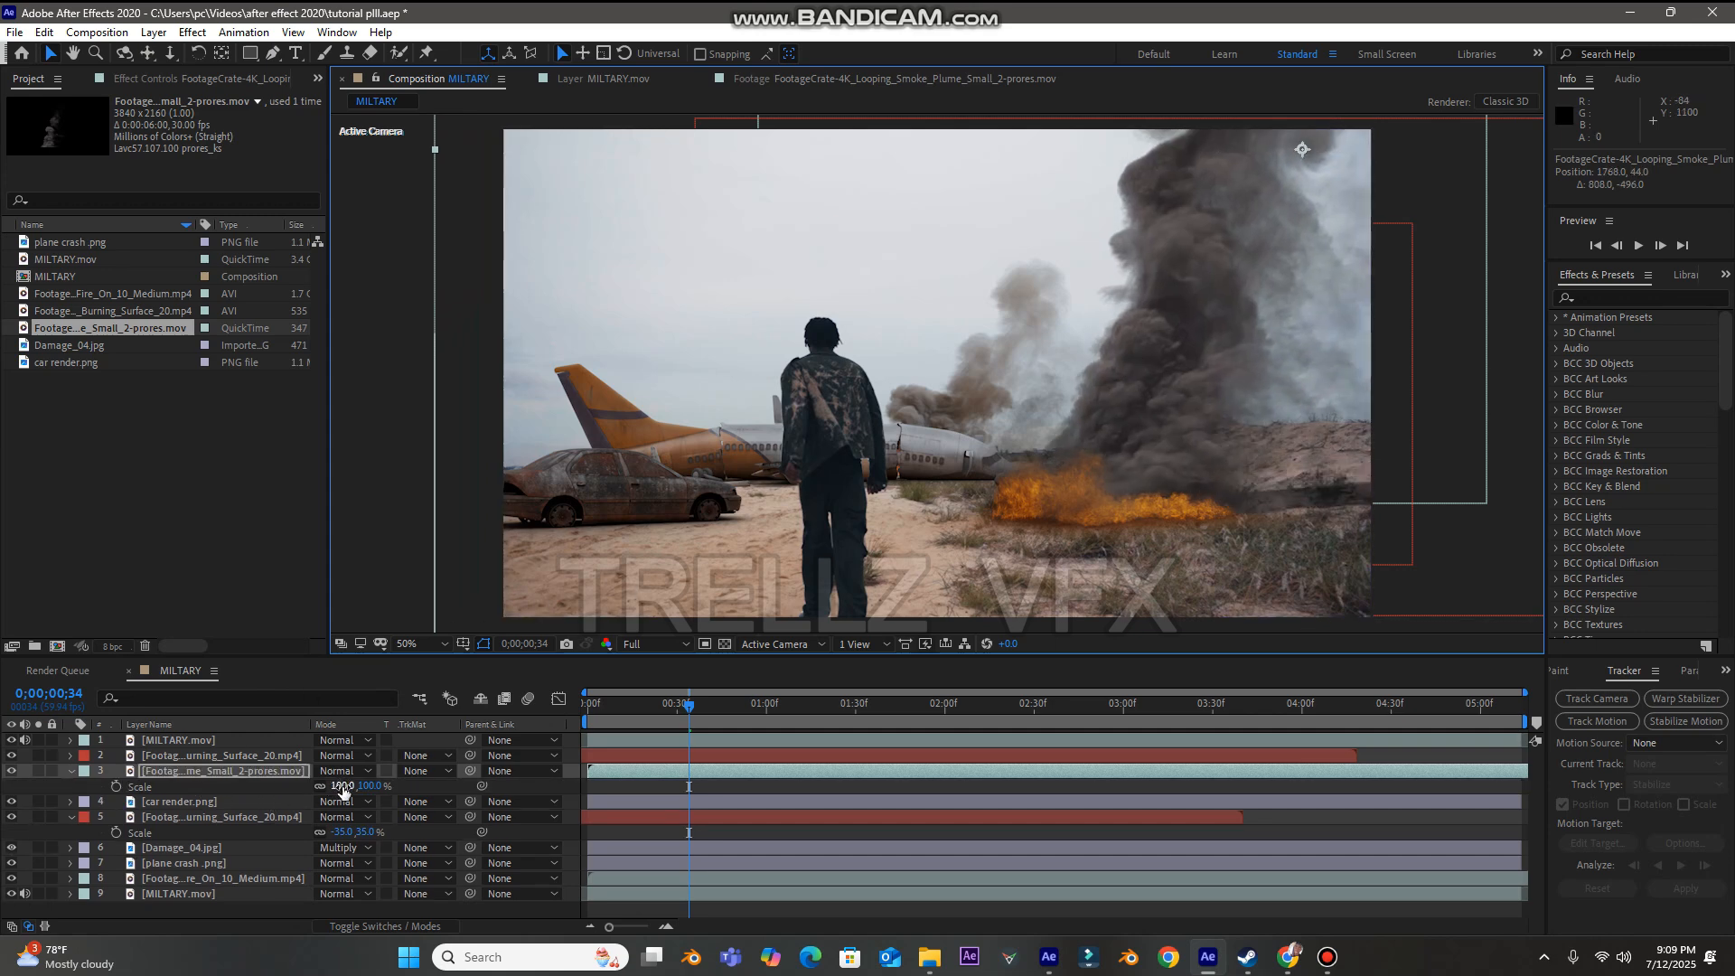
left_click_drag(342, 787, 301, 787)
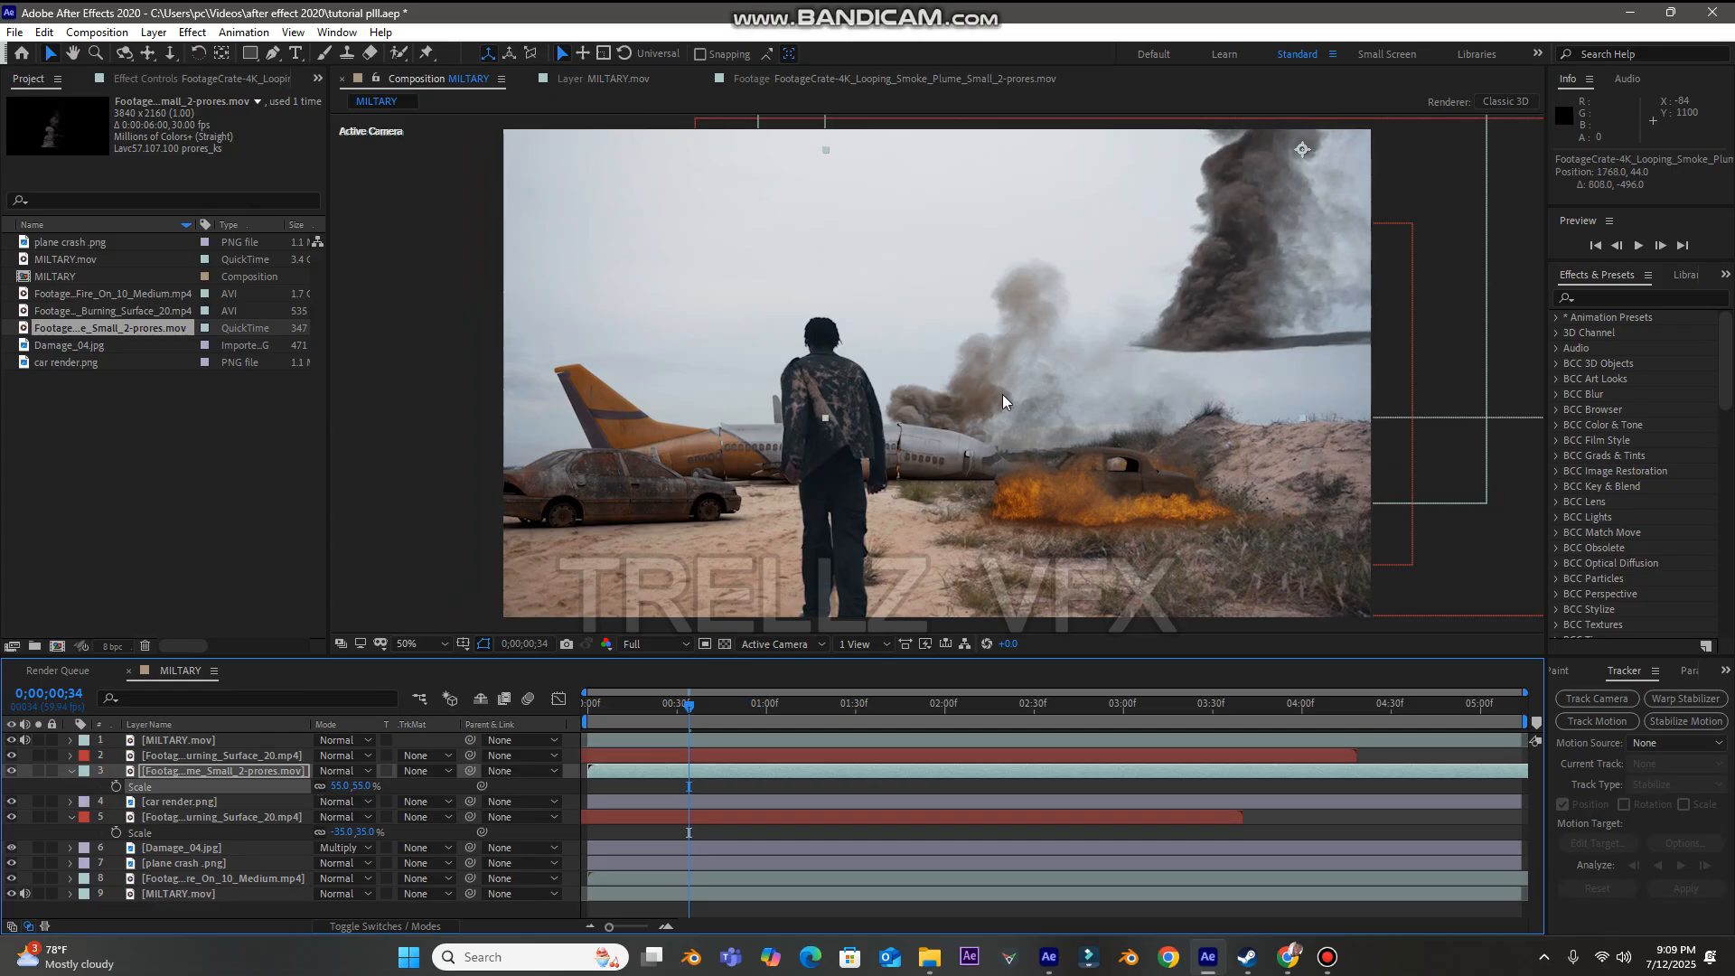
left_click_drag(1282, 313, 1150, 477)
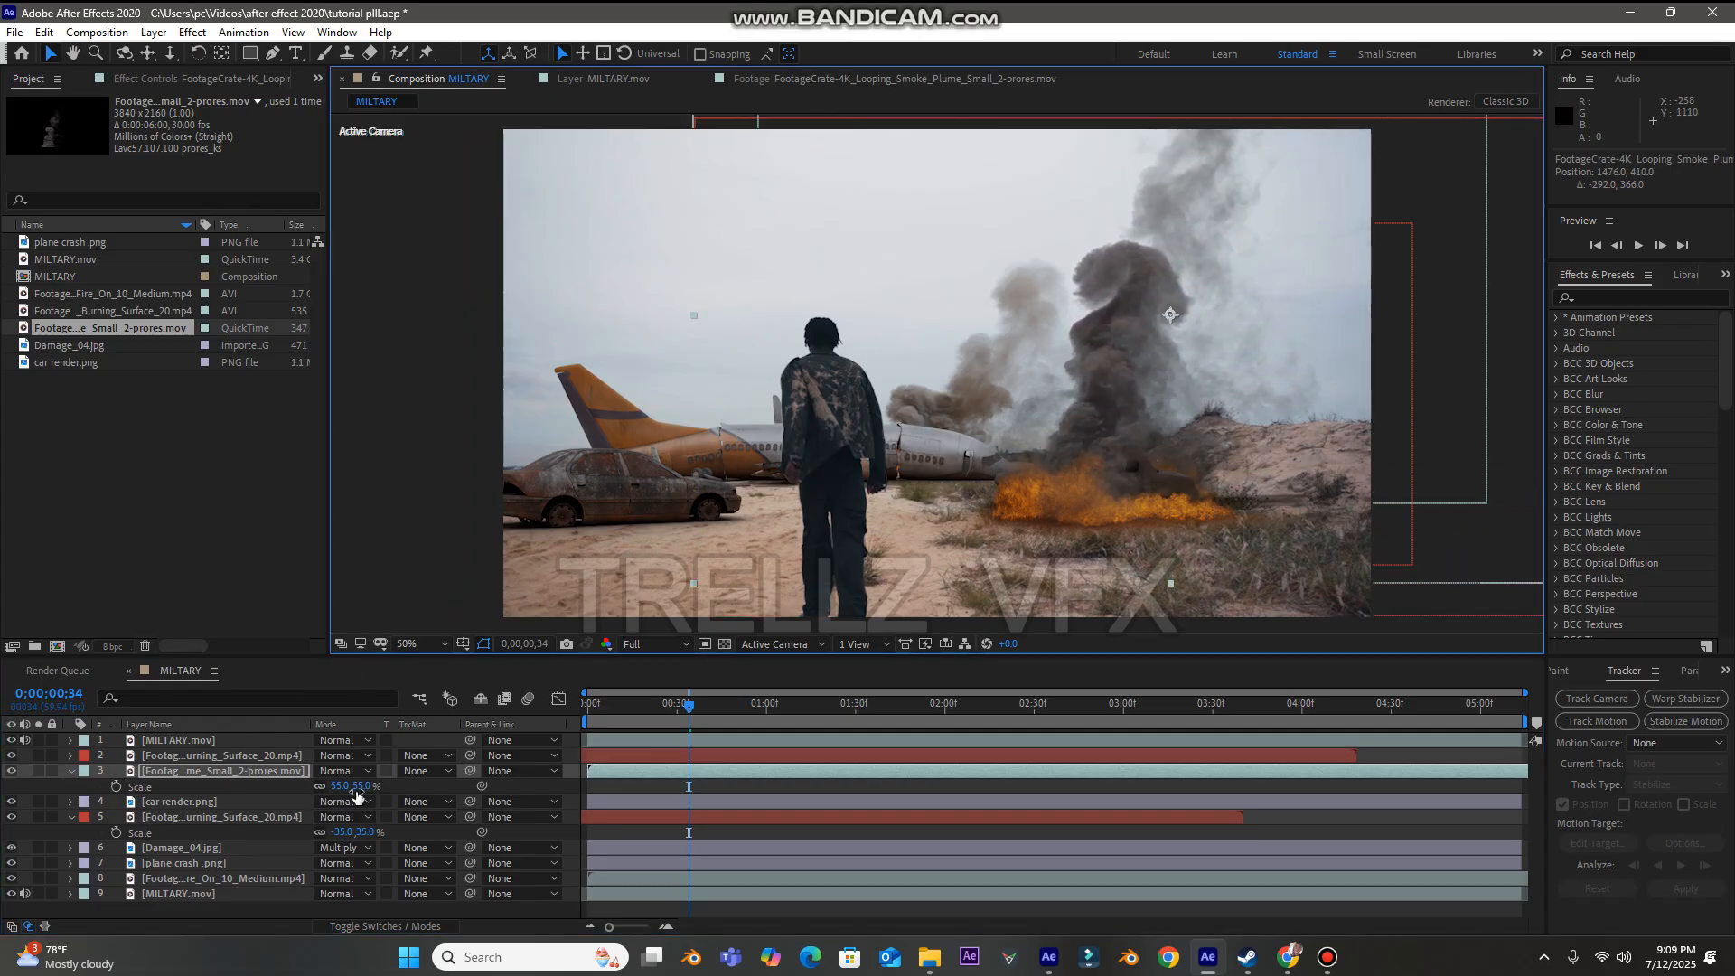
mouse_move(343, 785)
left_mouse_down()
mouse_move(388, 786)
mouse_move(340, 788)
left_mouse_up()
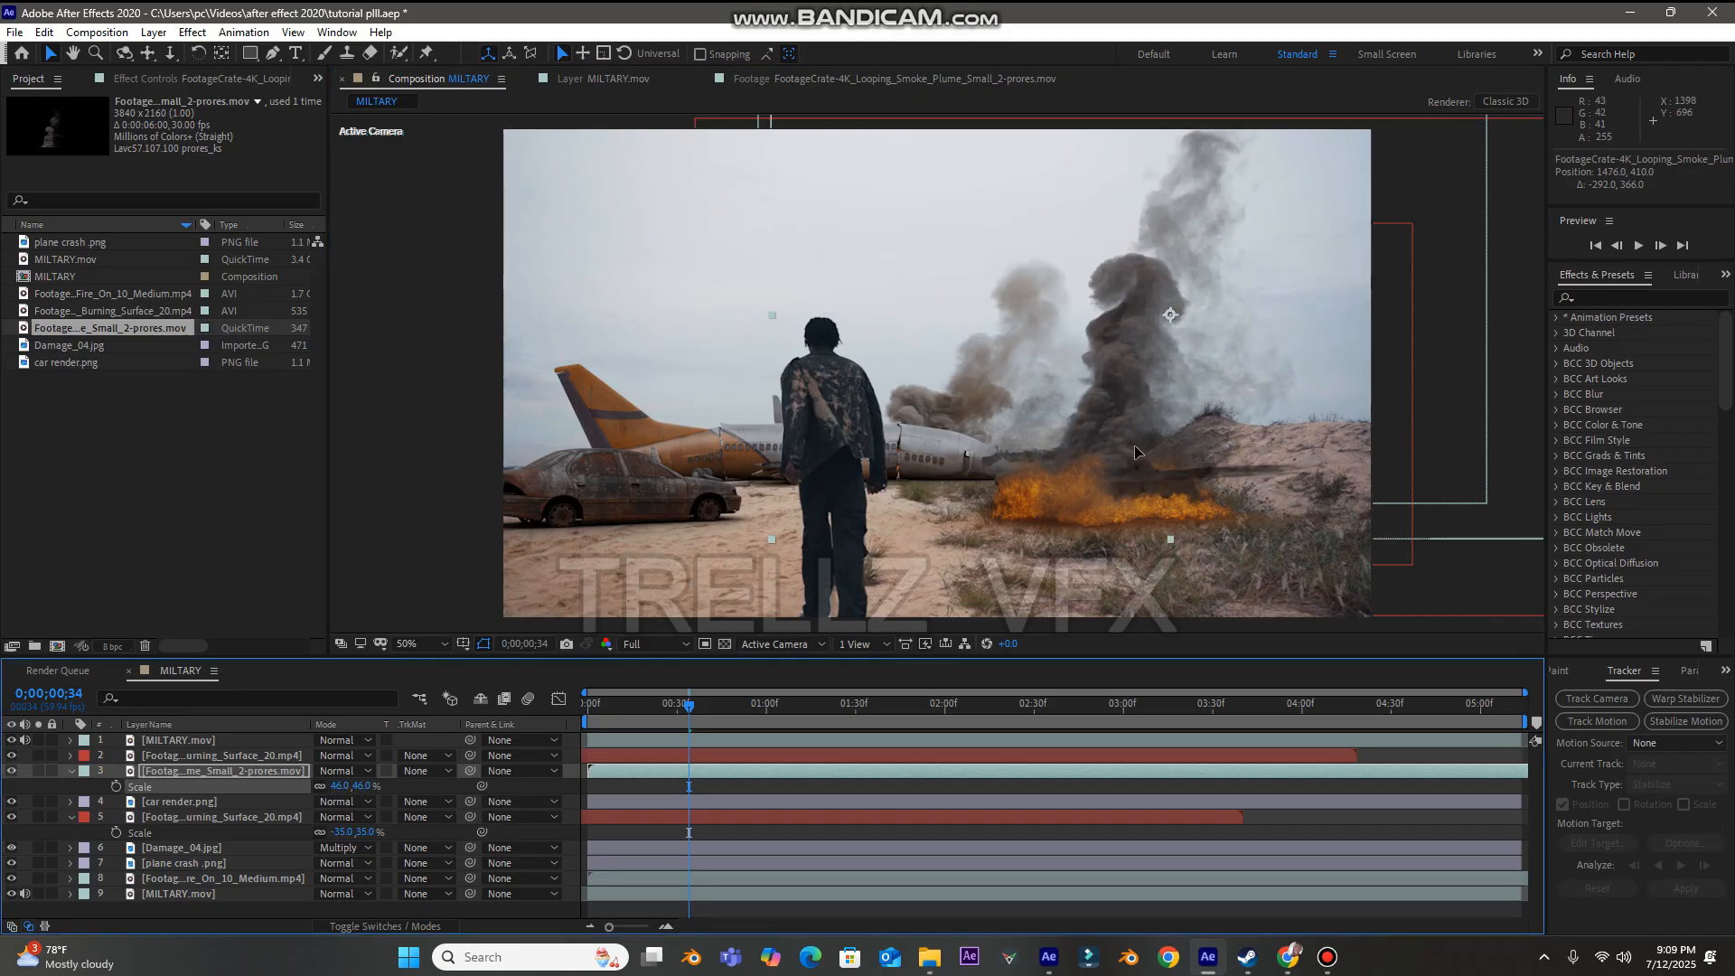
left_click_drag(1136, 450, 1133, 482)
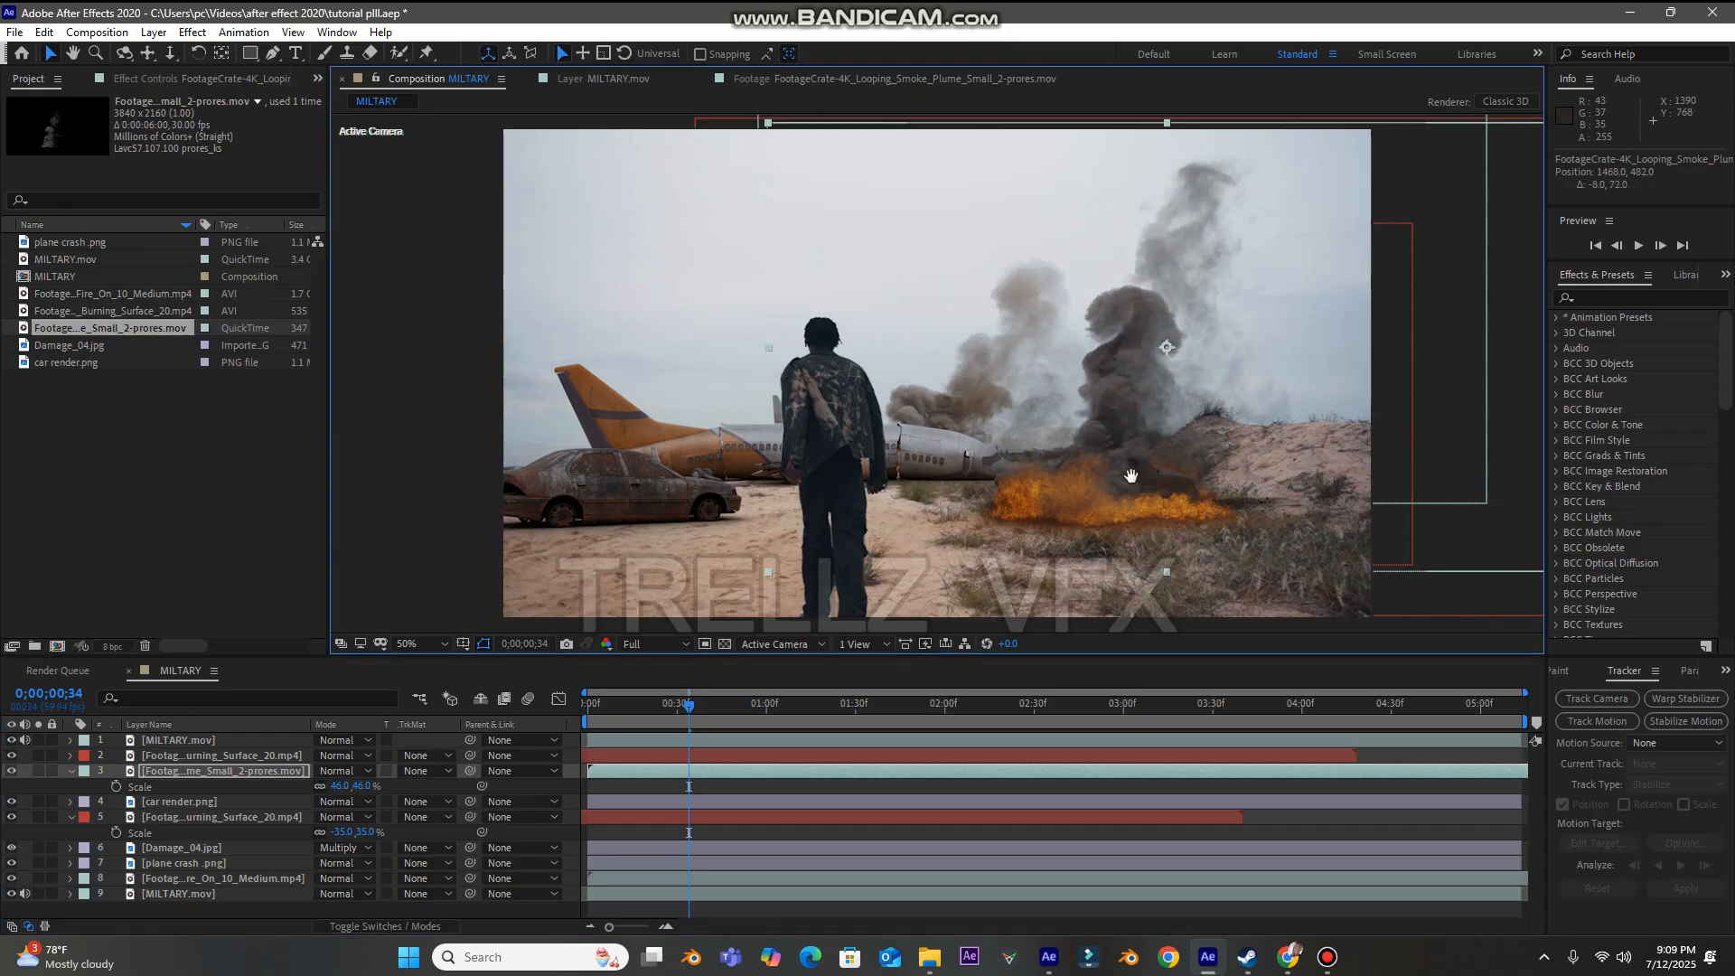
- Play back the smoke plume with the fire and return to the start of the composition
key("space")
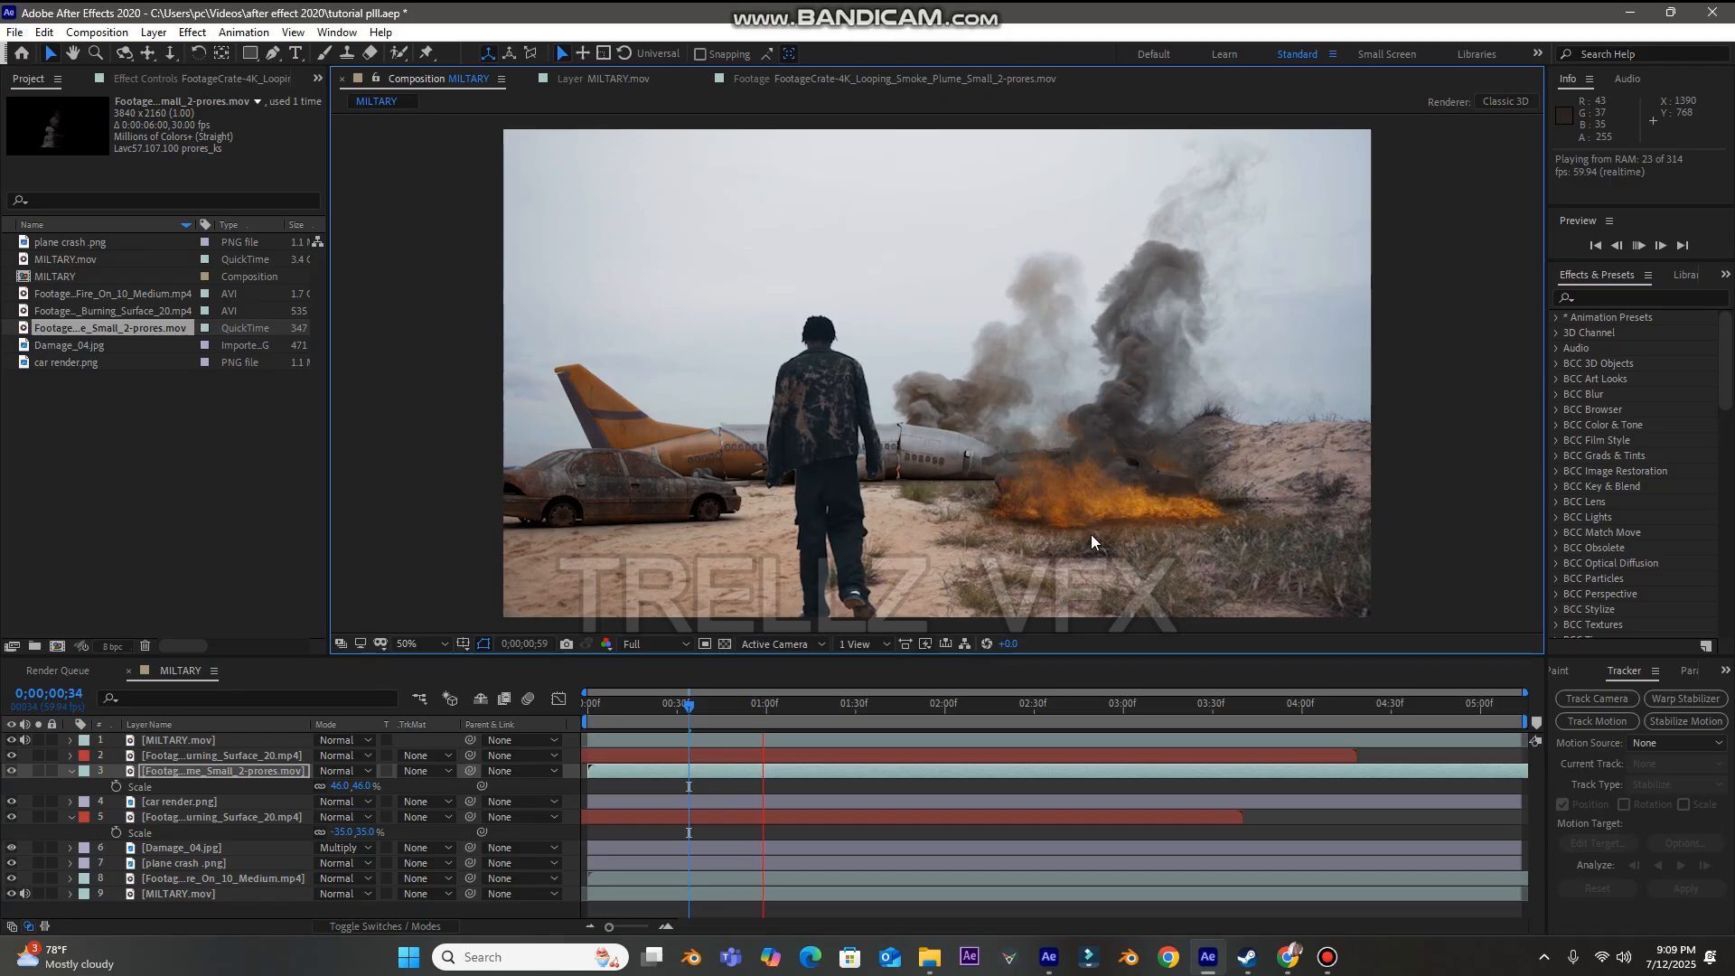
key("space")
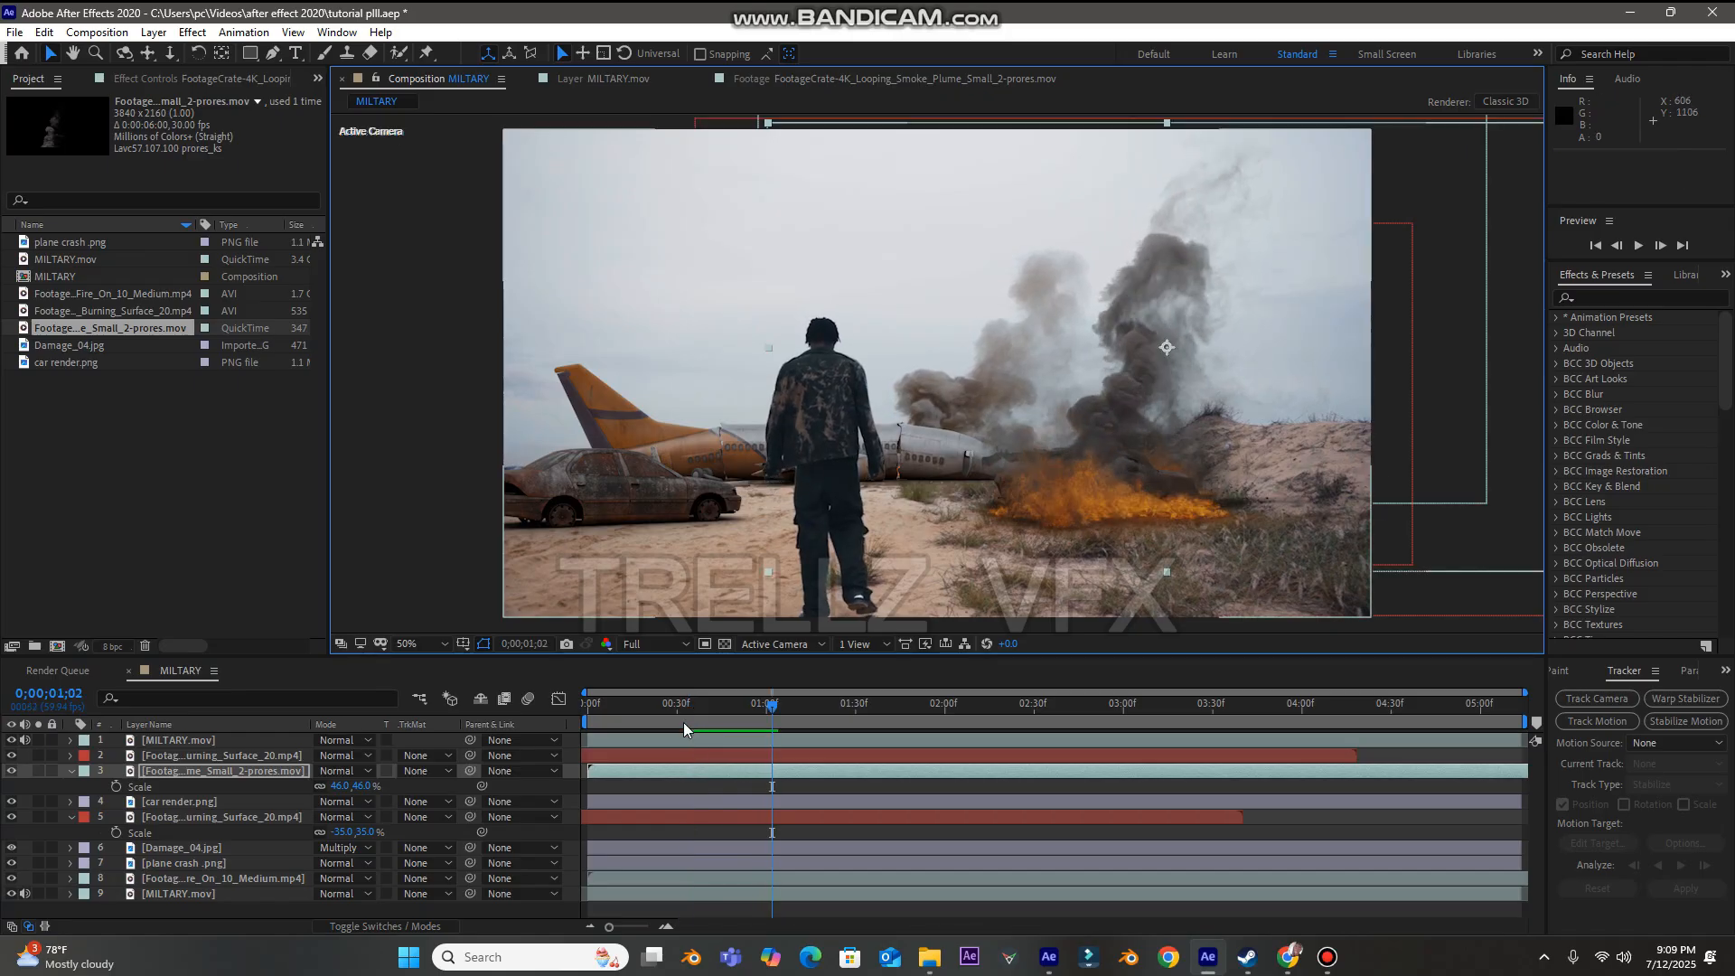
left_click_drag(773, 708, 537, 778)
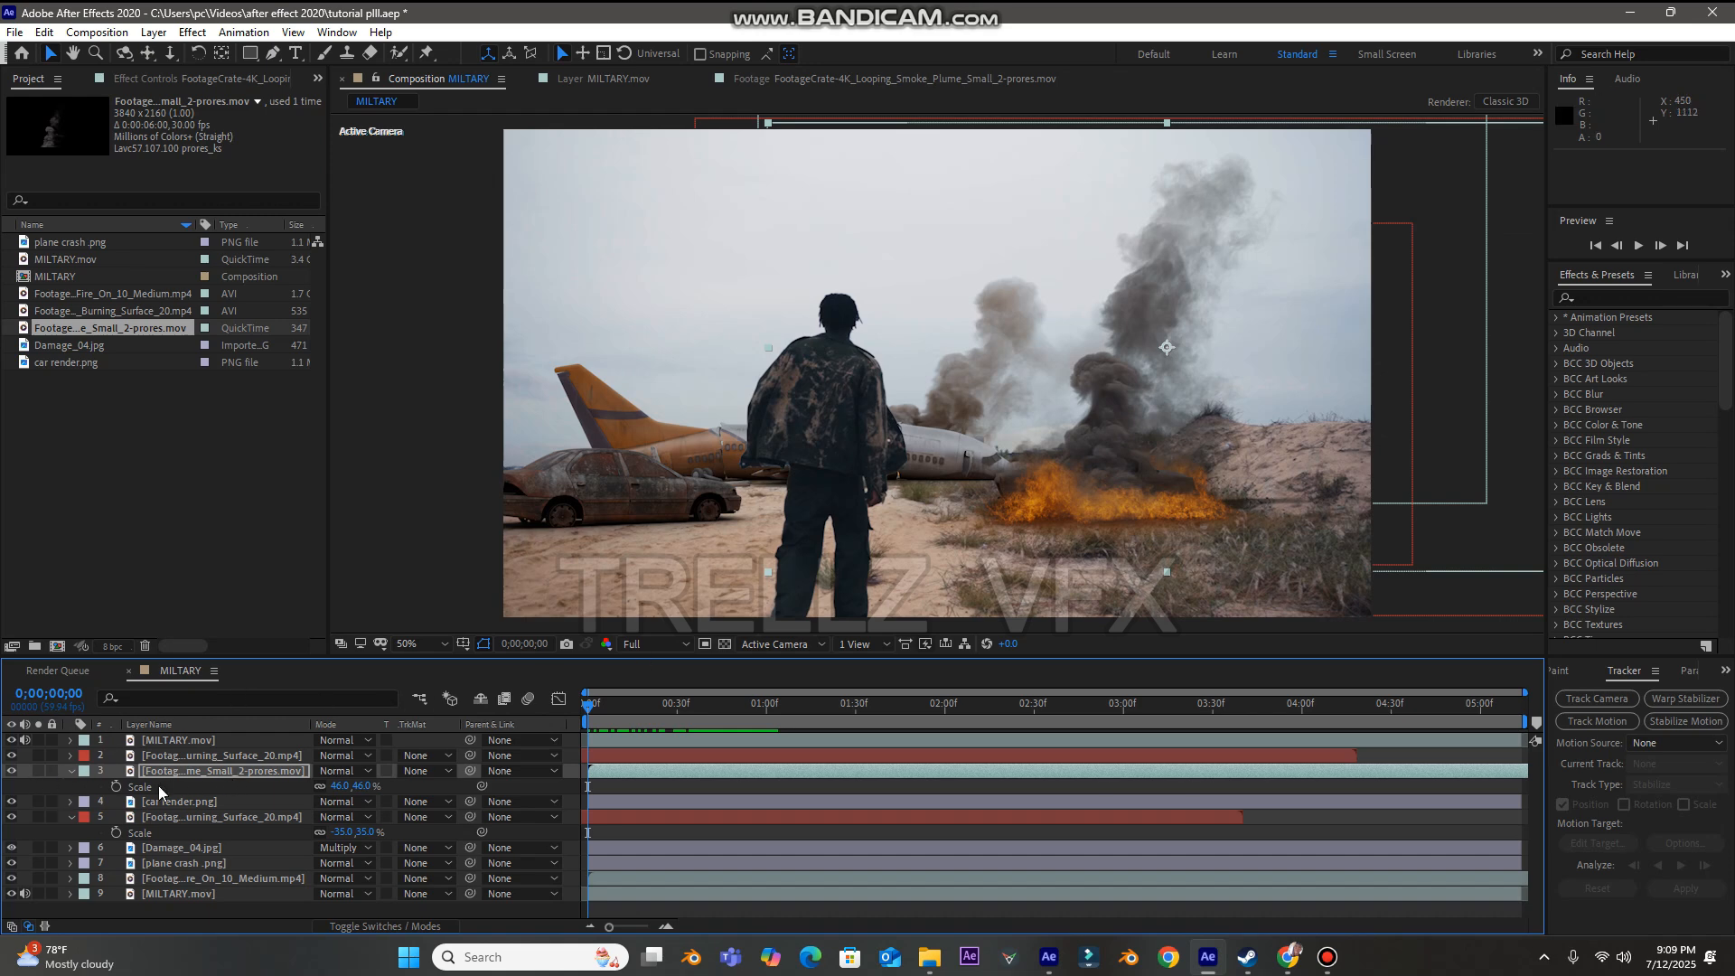
- Hide both Burning_Surface_20.mp4 fire layers, nudge the smoke plume slightly up and left on the sedan, and preview it
left_click(11, 755)
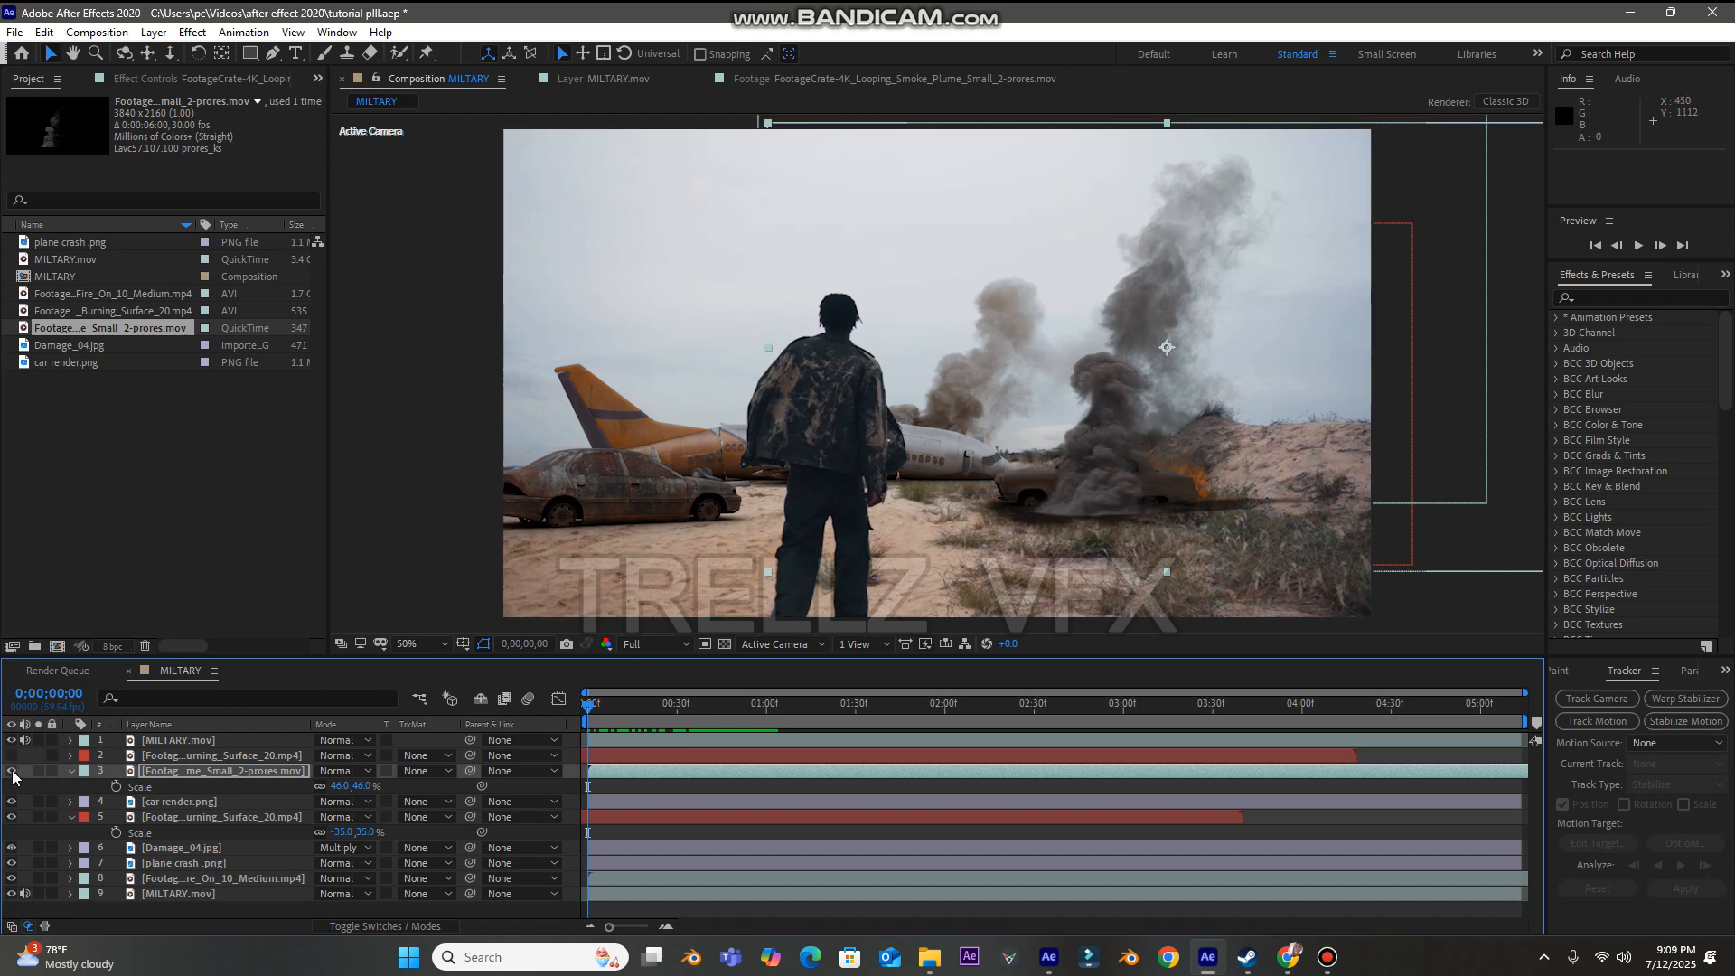
left_click(11, 817)
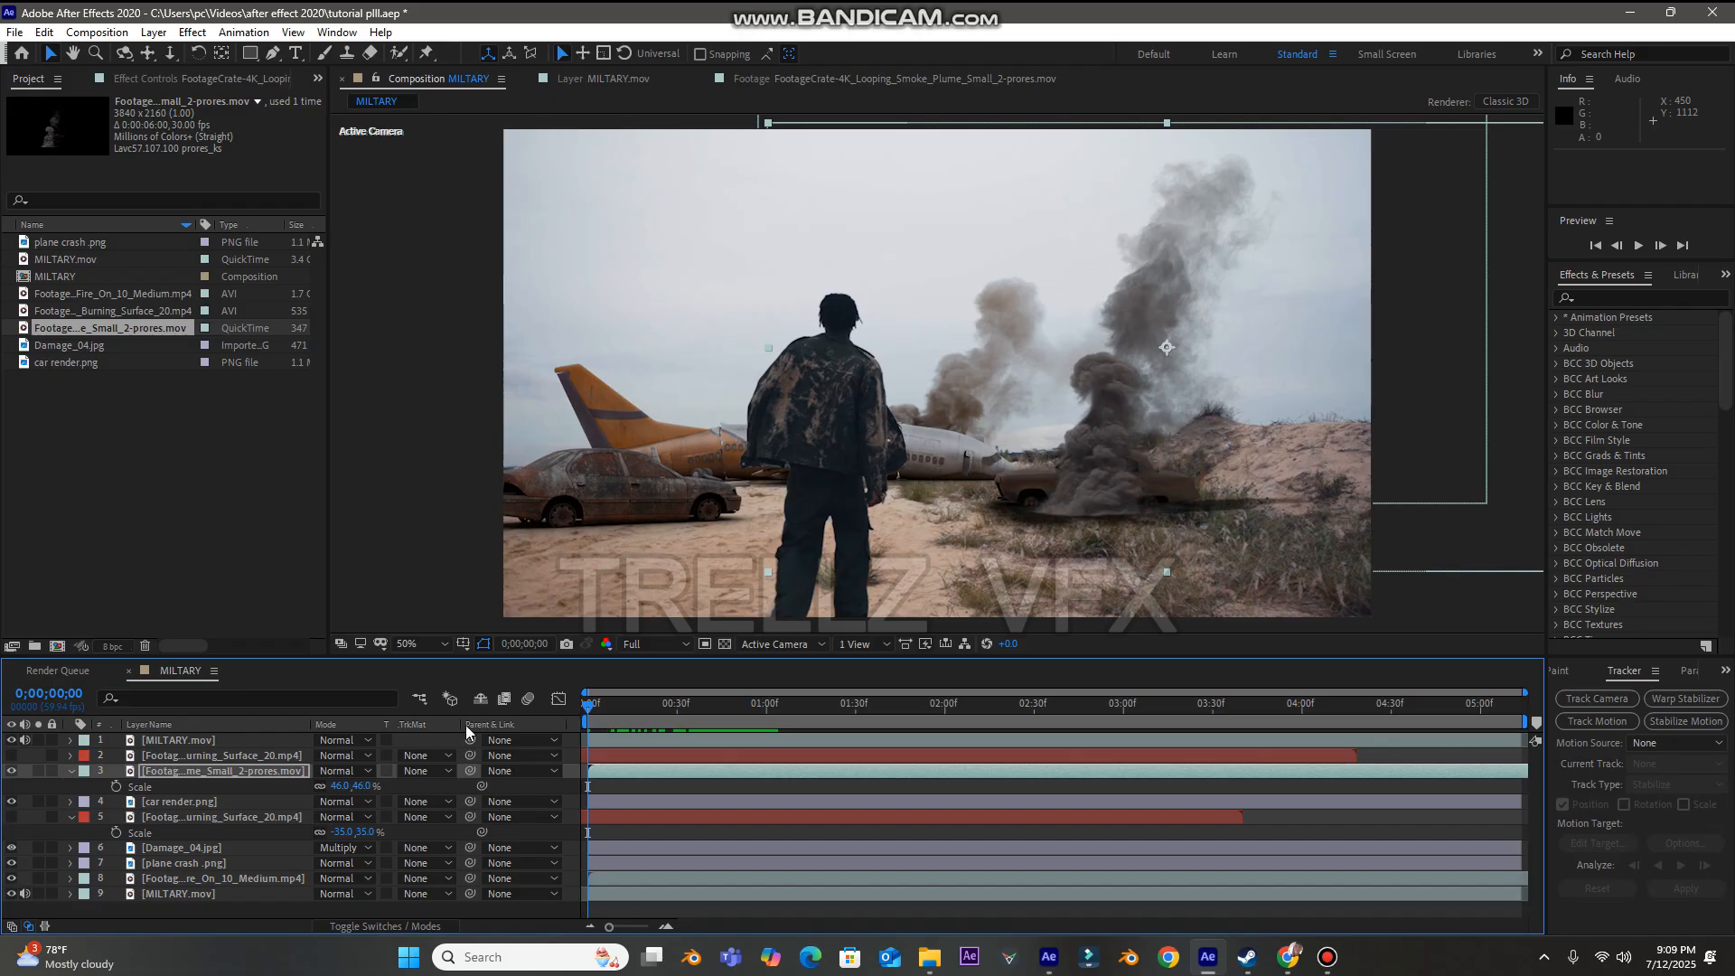
left_click_drag(1075, 508, 1068, 515)
key("space")
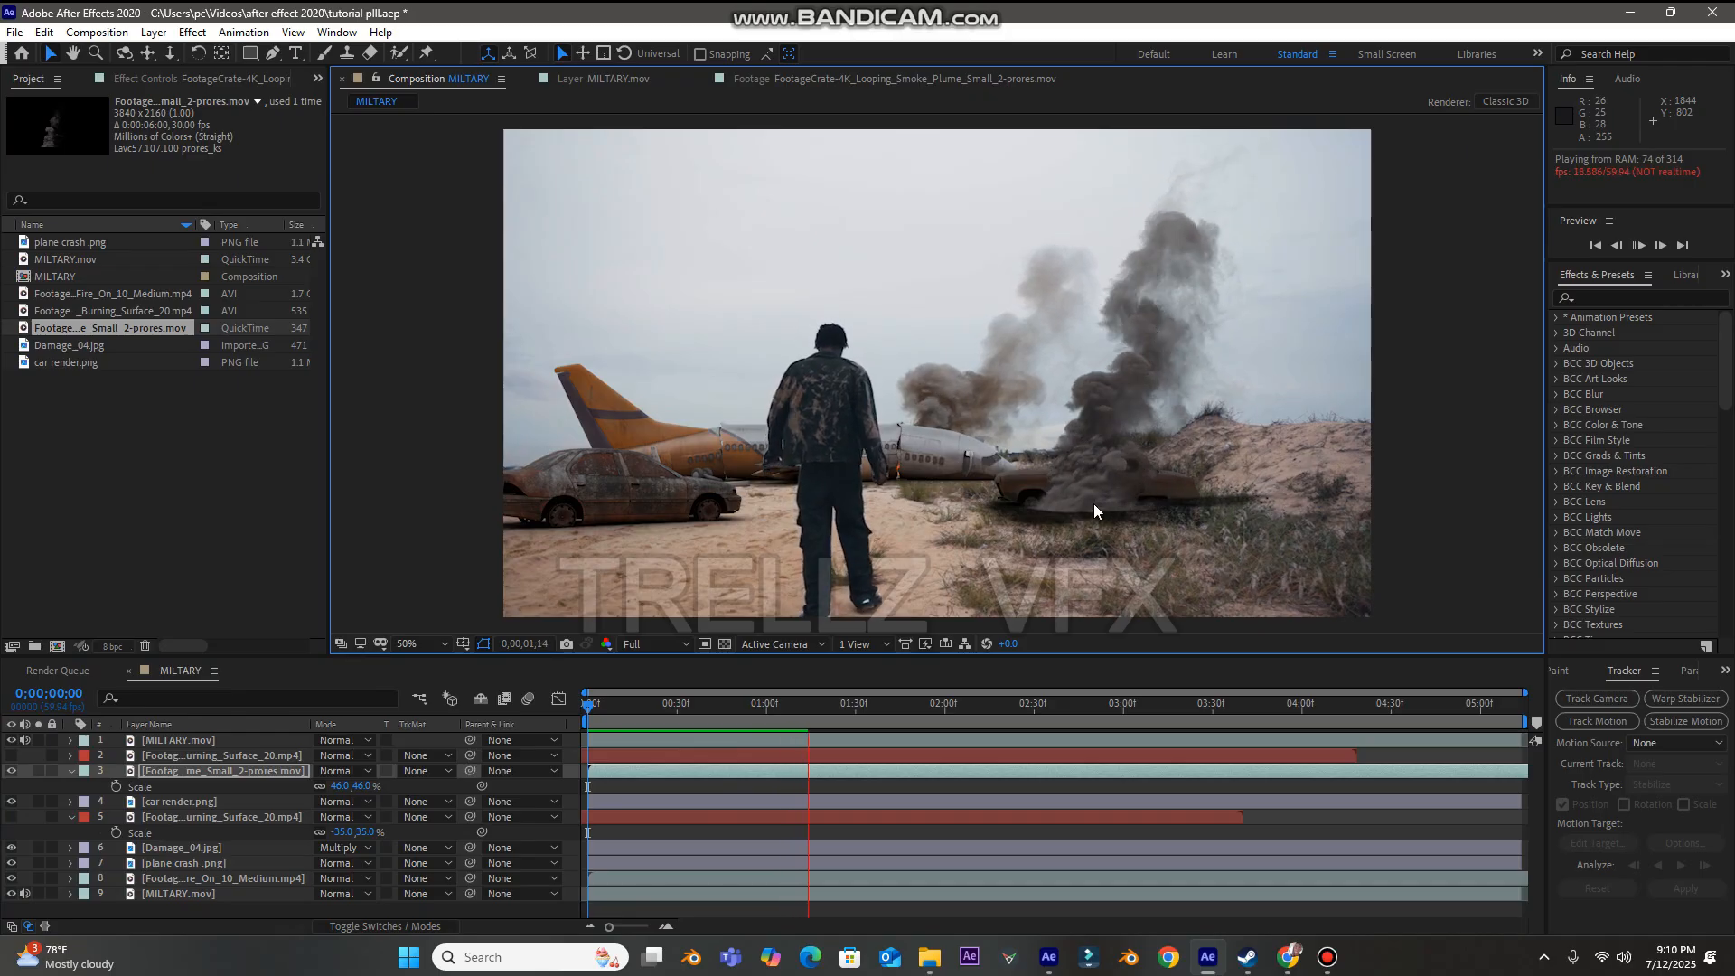
- At 0;00;01;08, find the Tint effect and apply it to the smoke plume layer
left_click_drag(604, 707, 790, 707)
left_click(1613, 300)
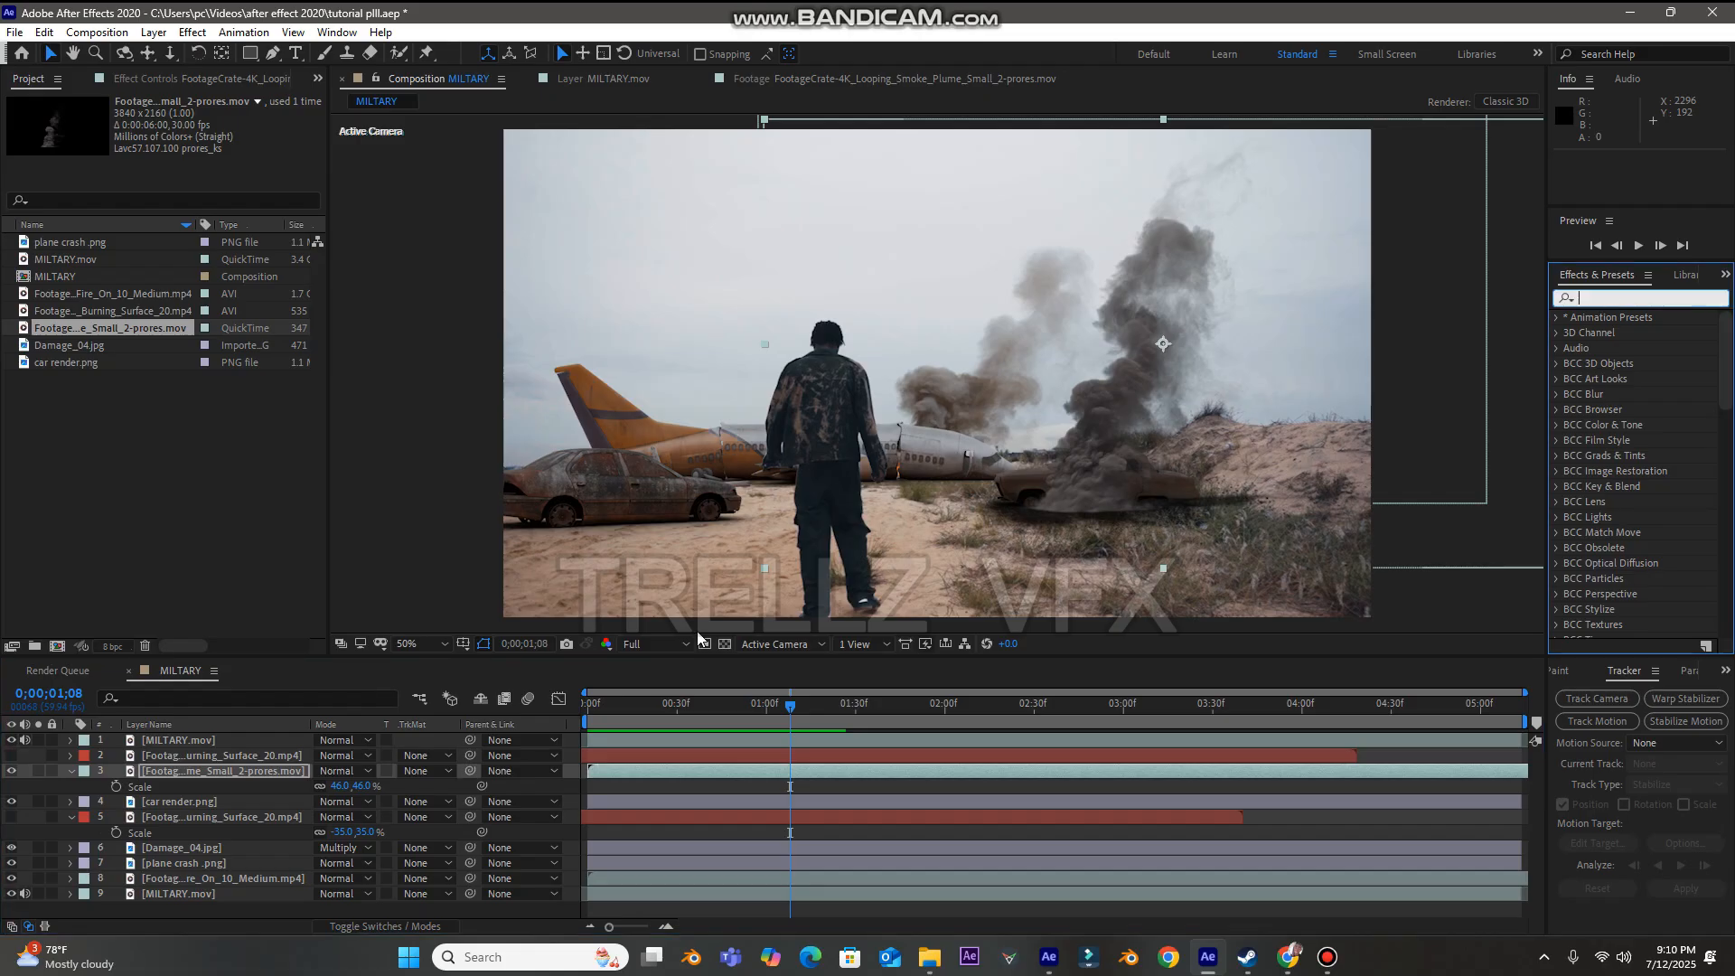
type("titn")
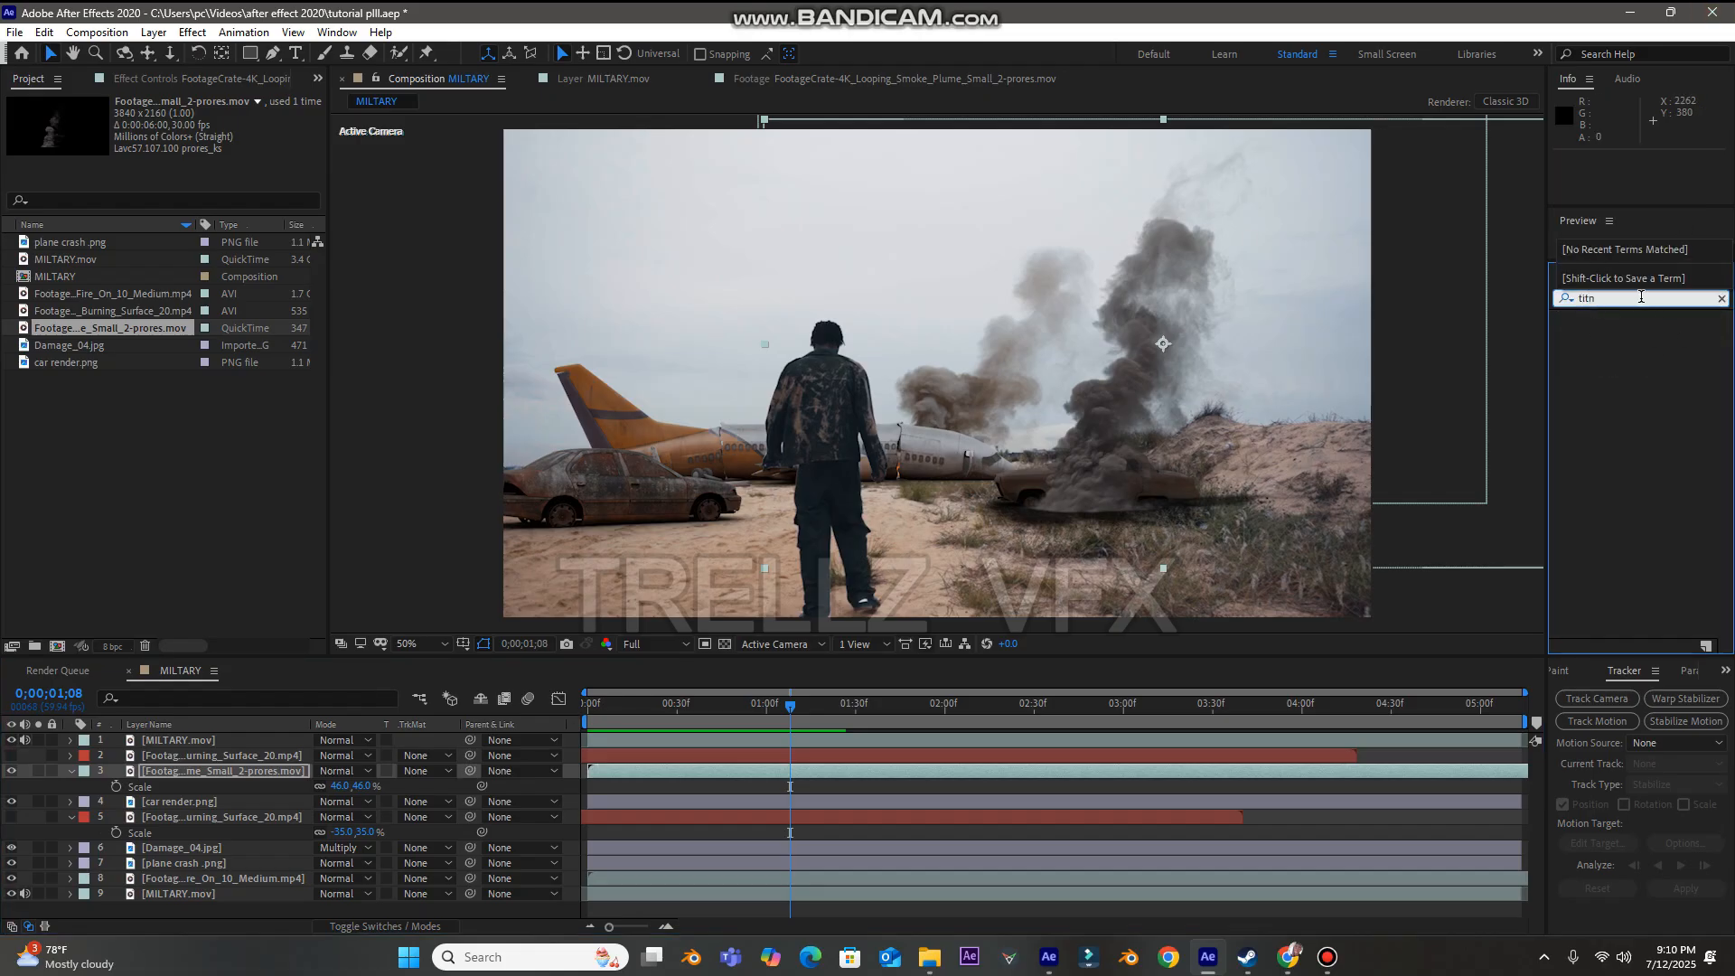
key("BackSpace")
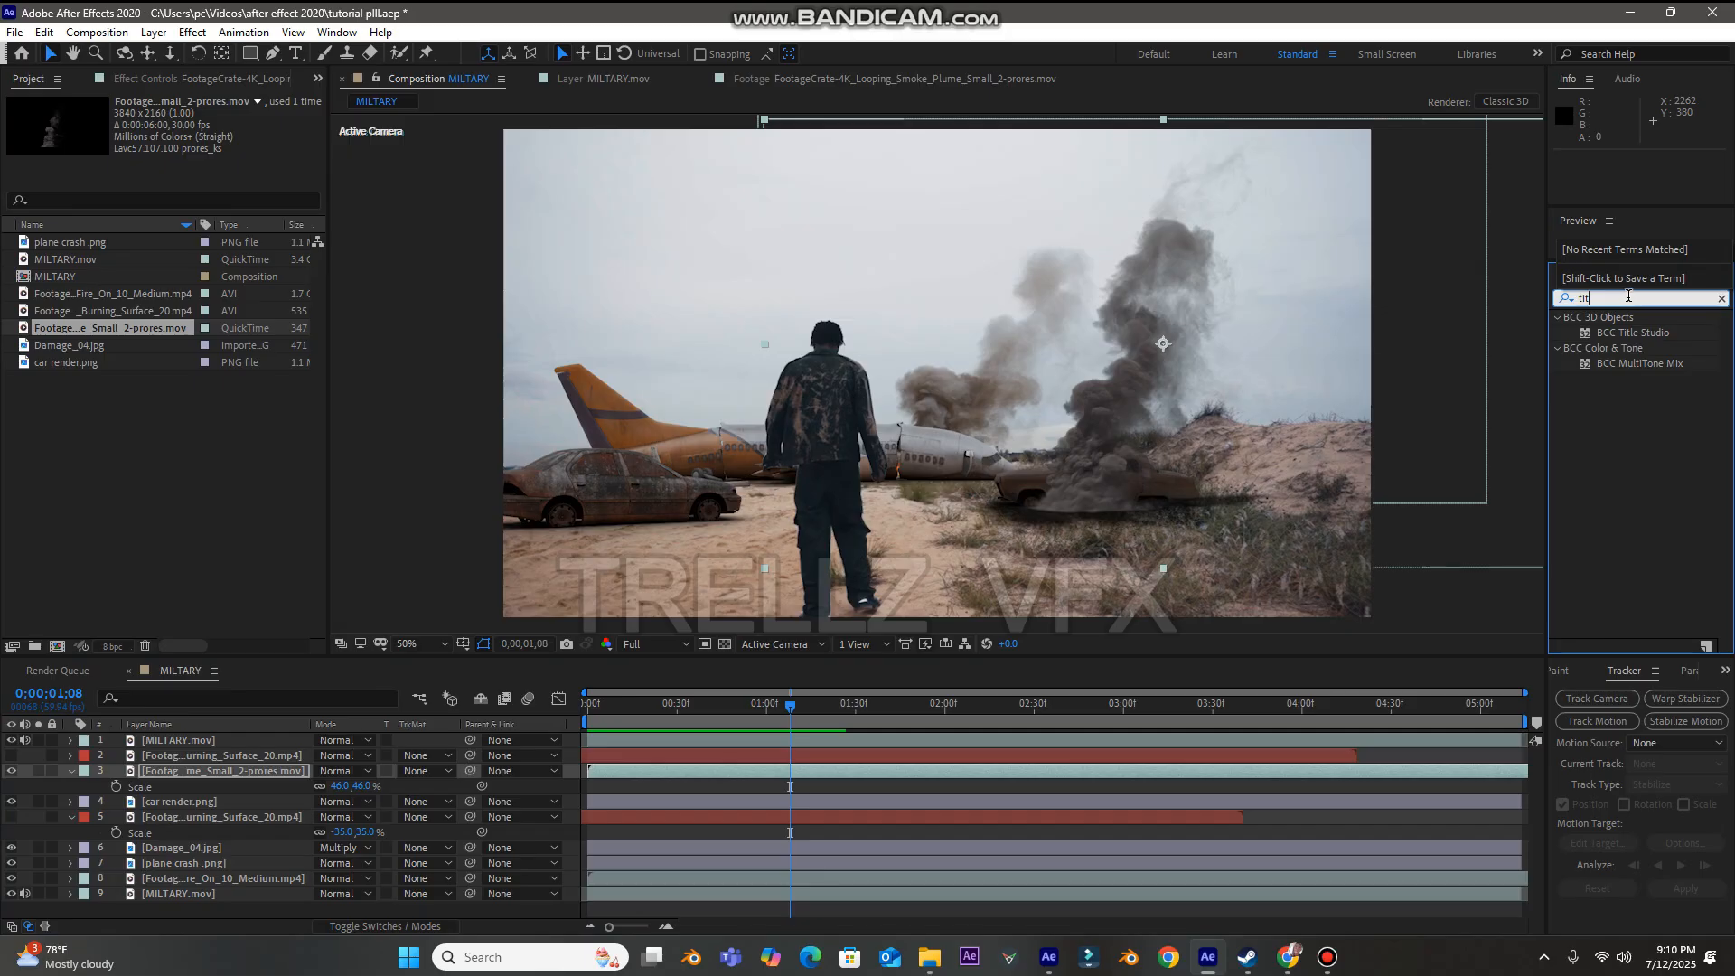
key("BackSpace")
type("nt")
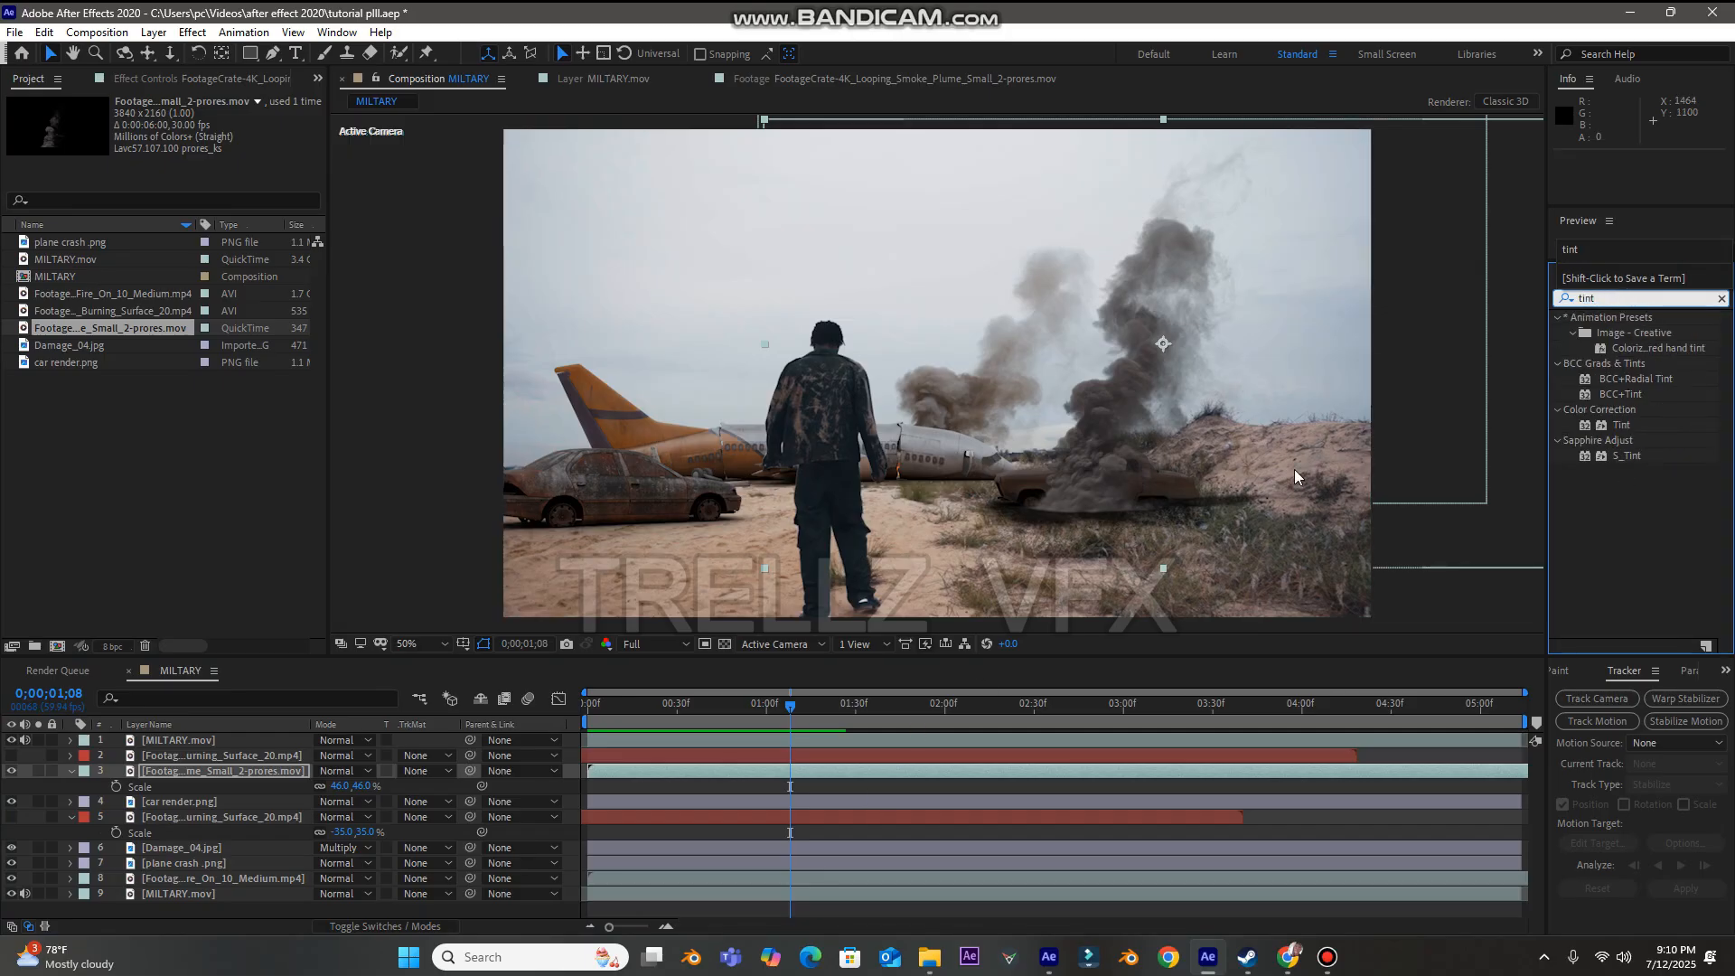
double_click(1623, 424)
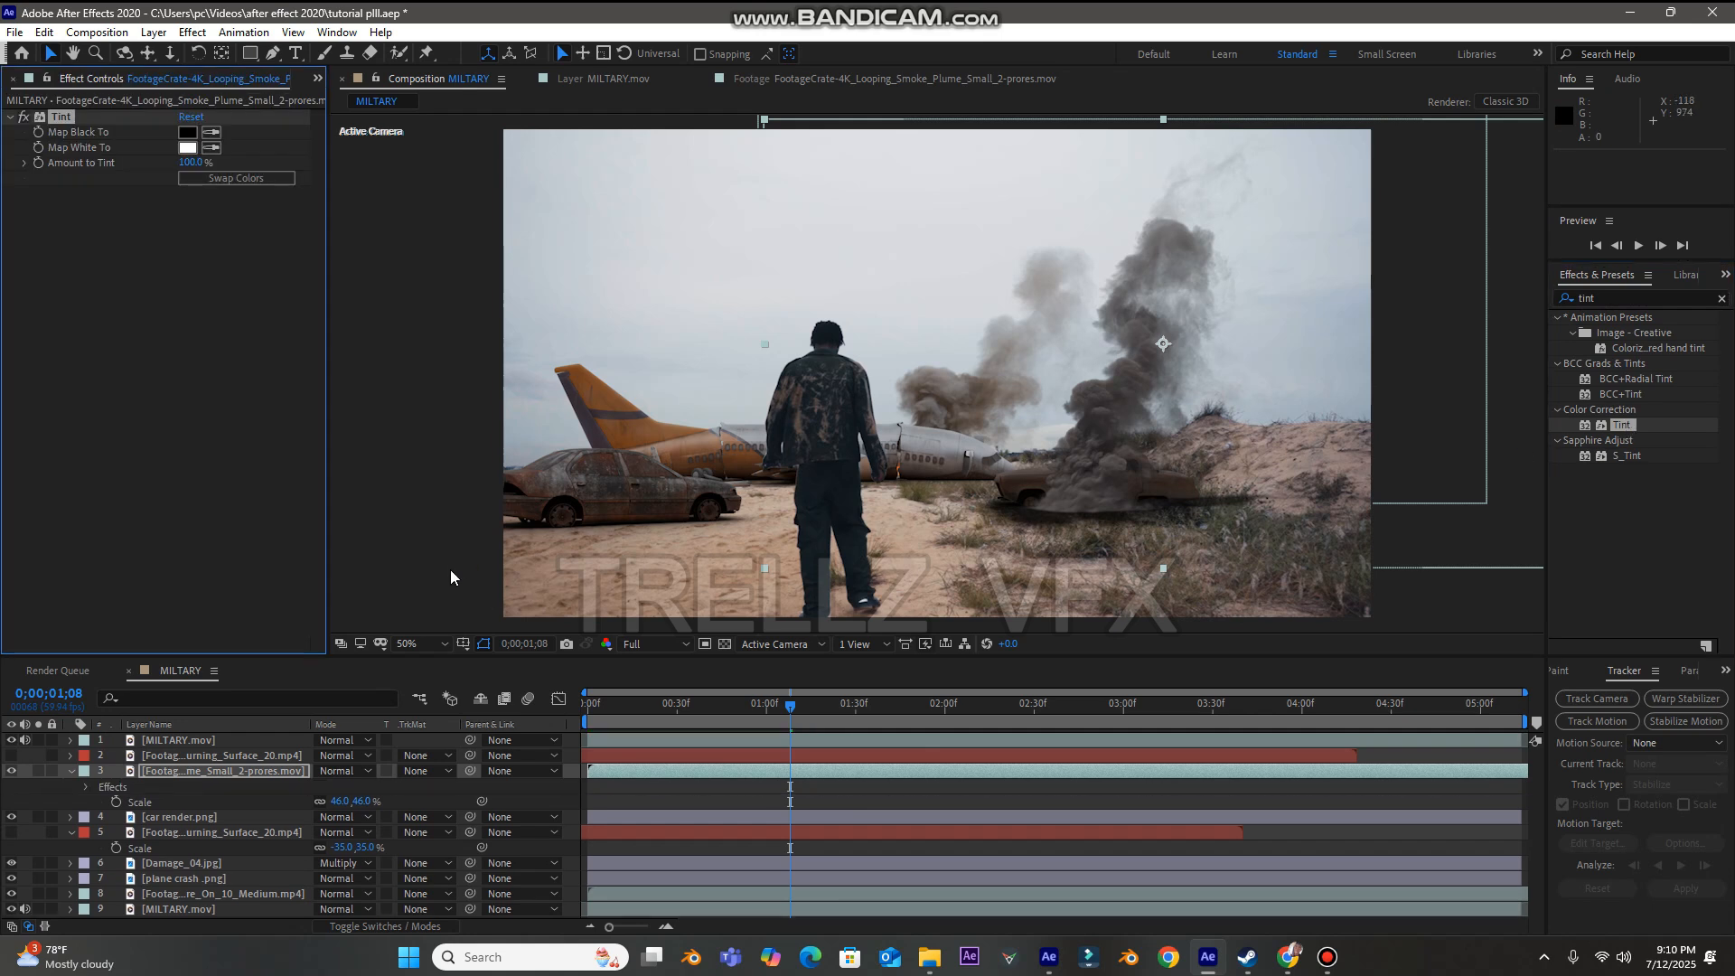
- Set the smoke's Tint to map white to black with an Amount to Tint of 68%
left_click(187, 148)
left_click_drag(389, 620, 477, 771)
left_click(619, 501)
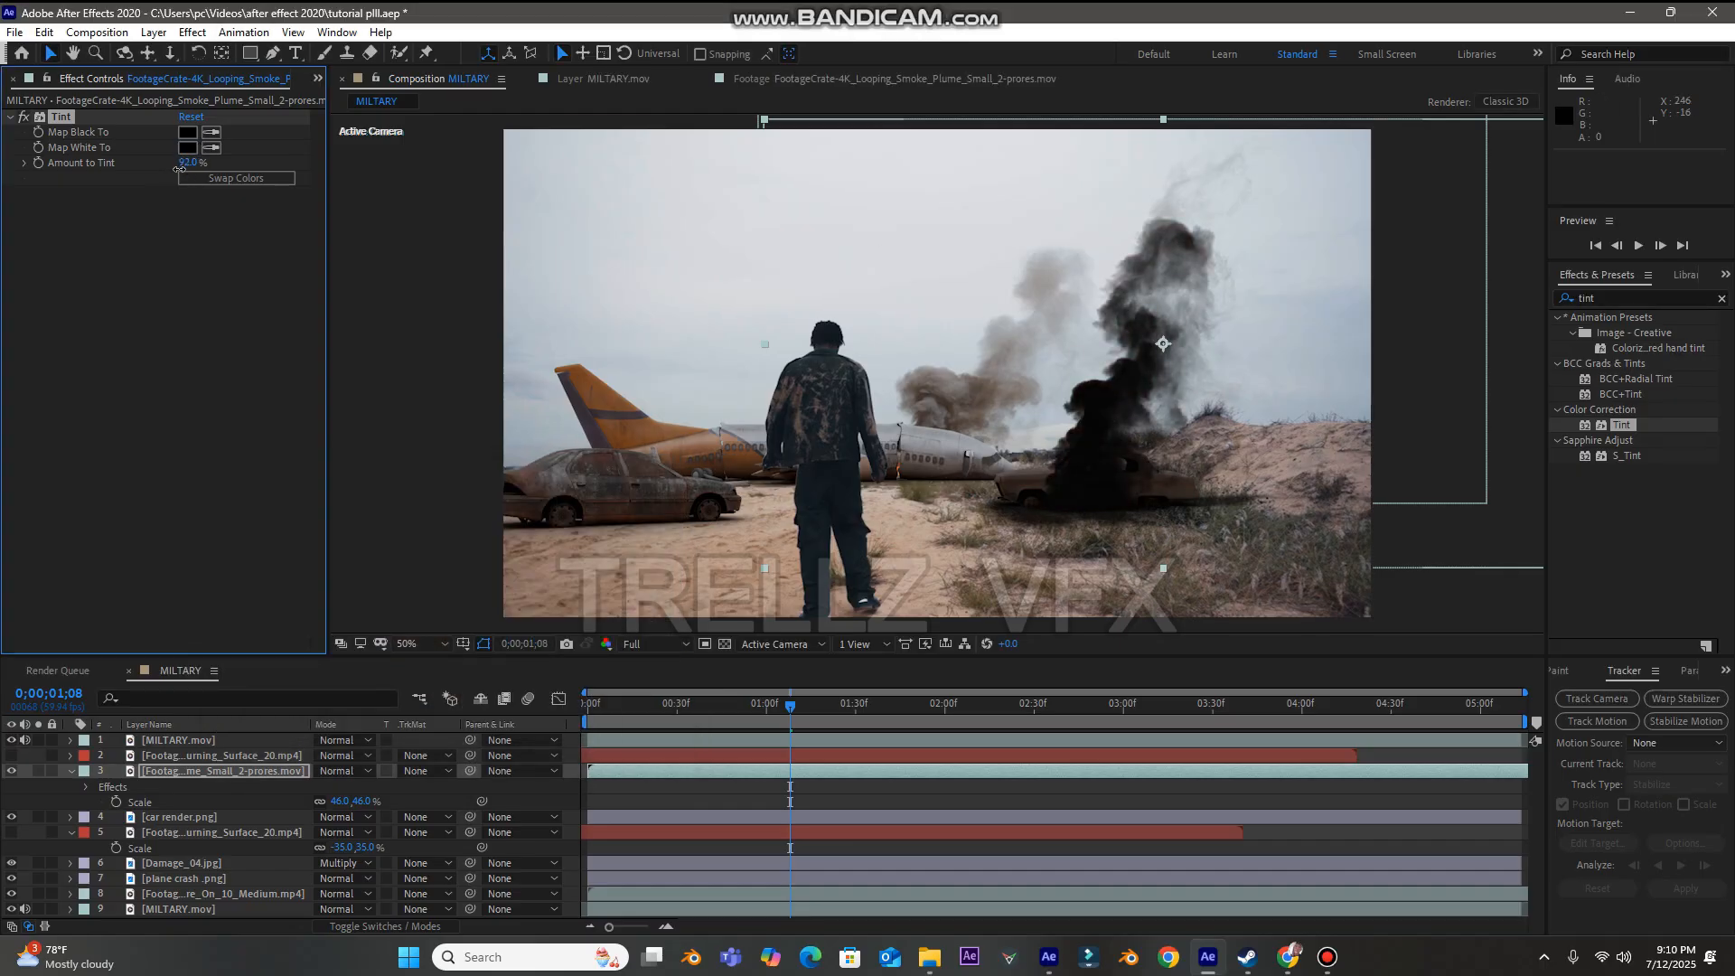
left_click_drag(167, 173, 156, 174)
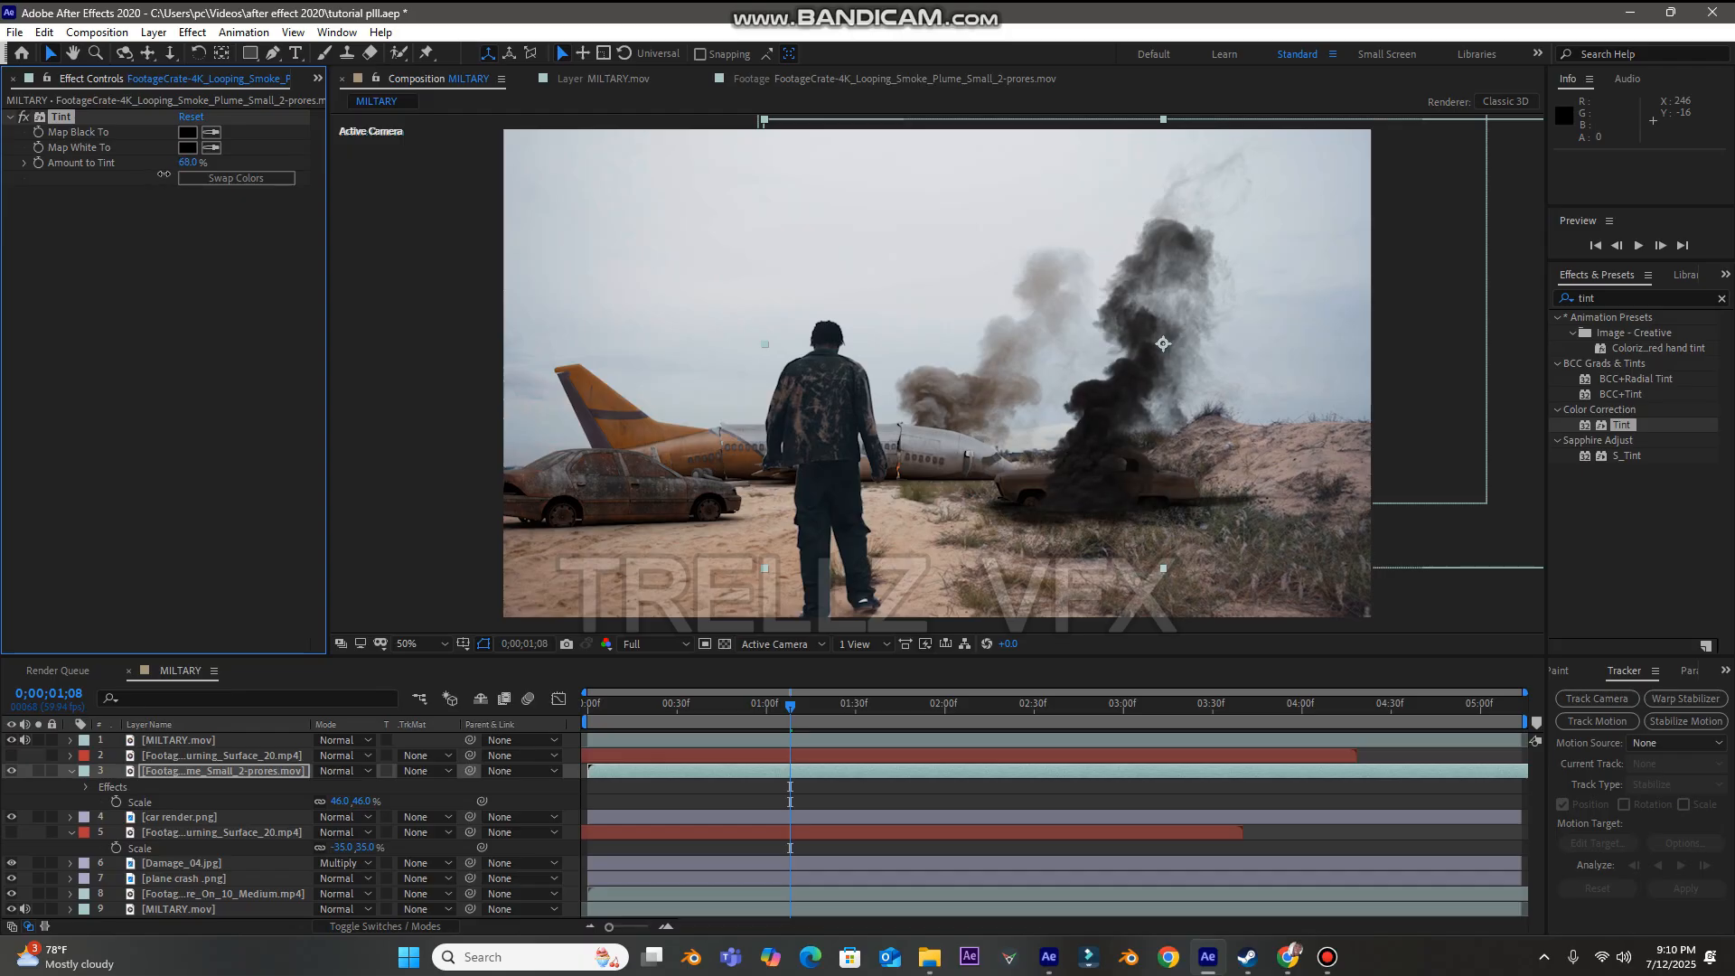
- Make both fire layers visible again and review the darkened smoke and flames at several points in the composition
left_click(71, 770)
key("space")
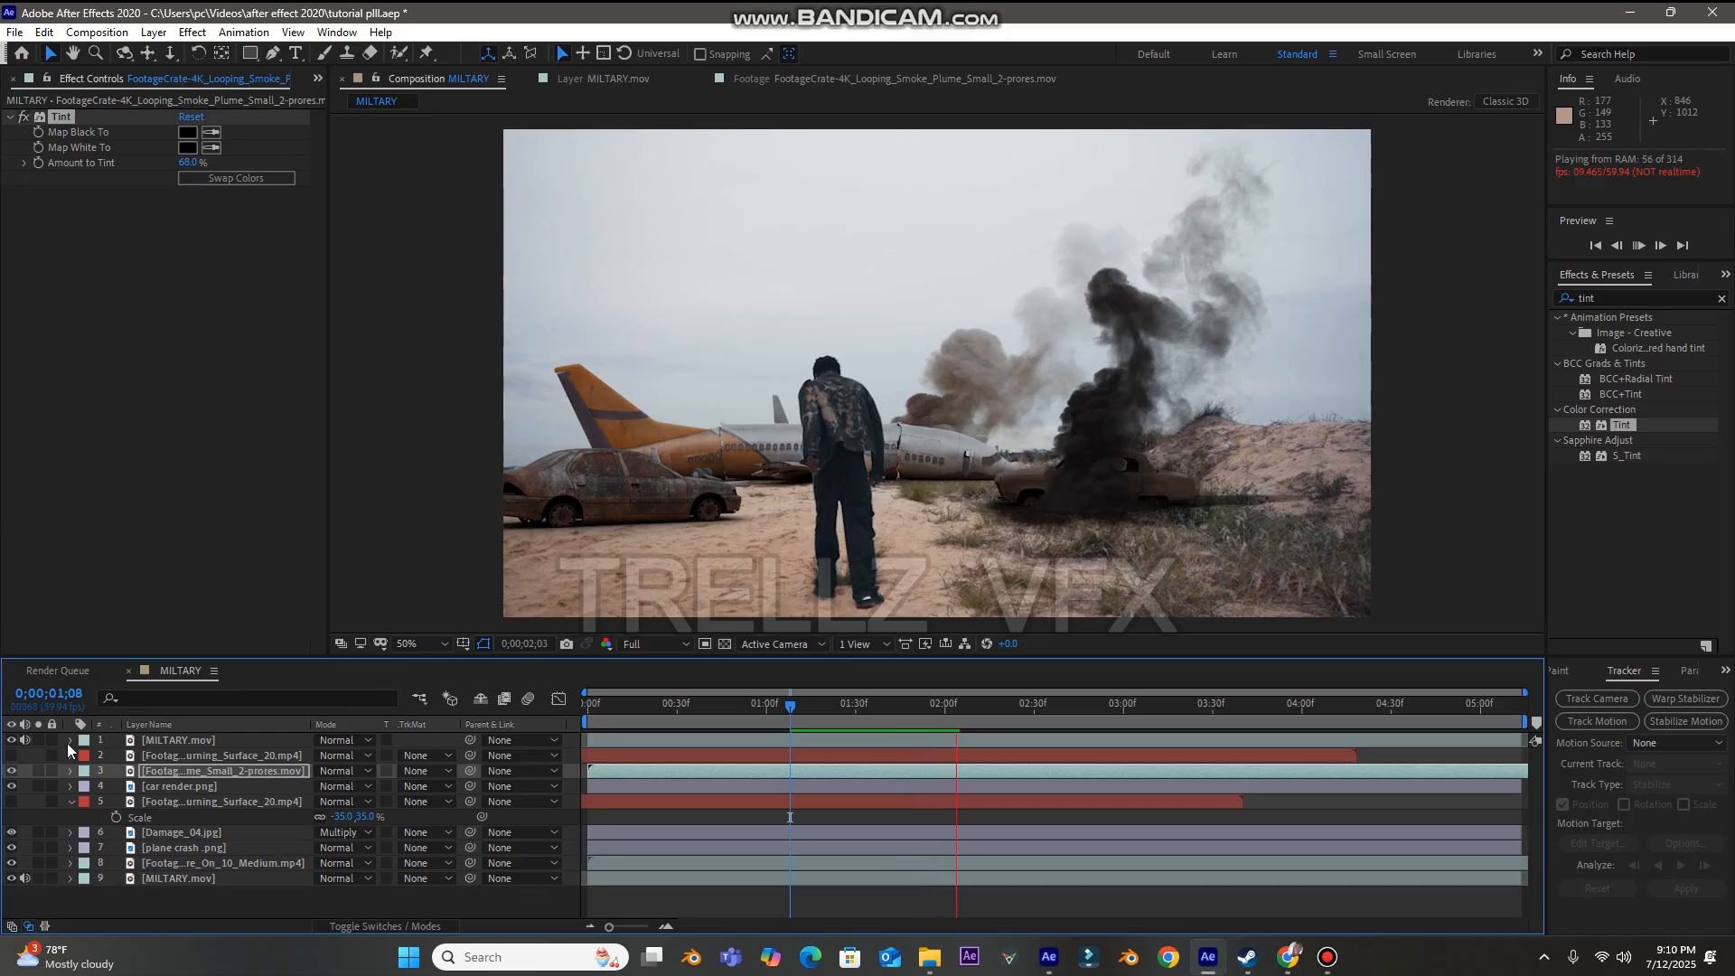
left_click(11, 802)
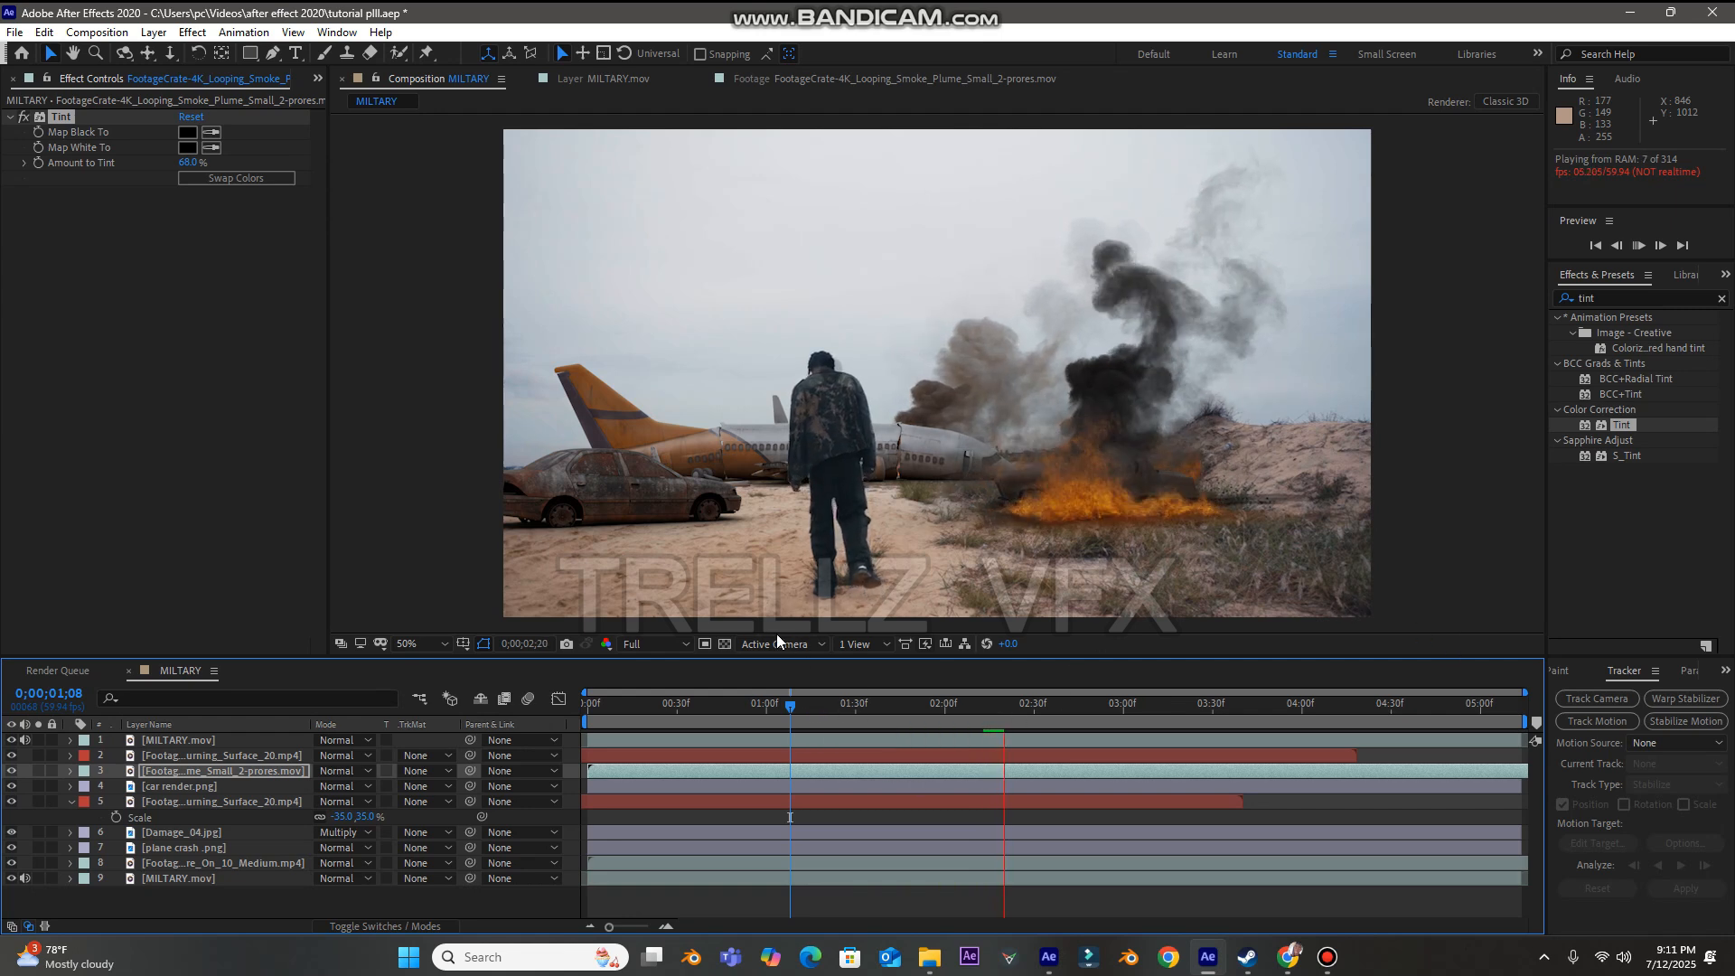
left_click_drag(795, 718, 864, 730)
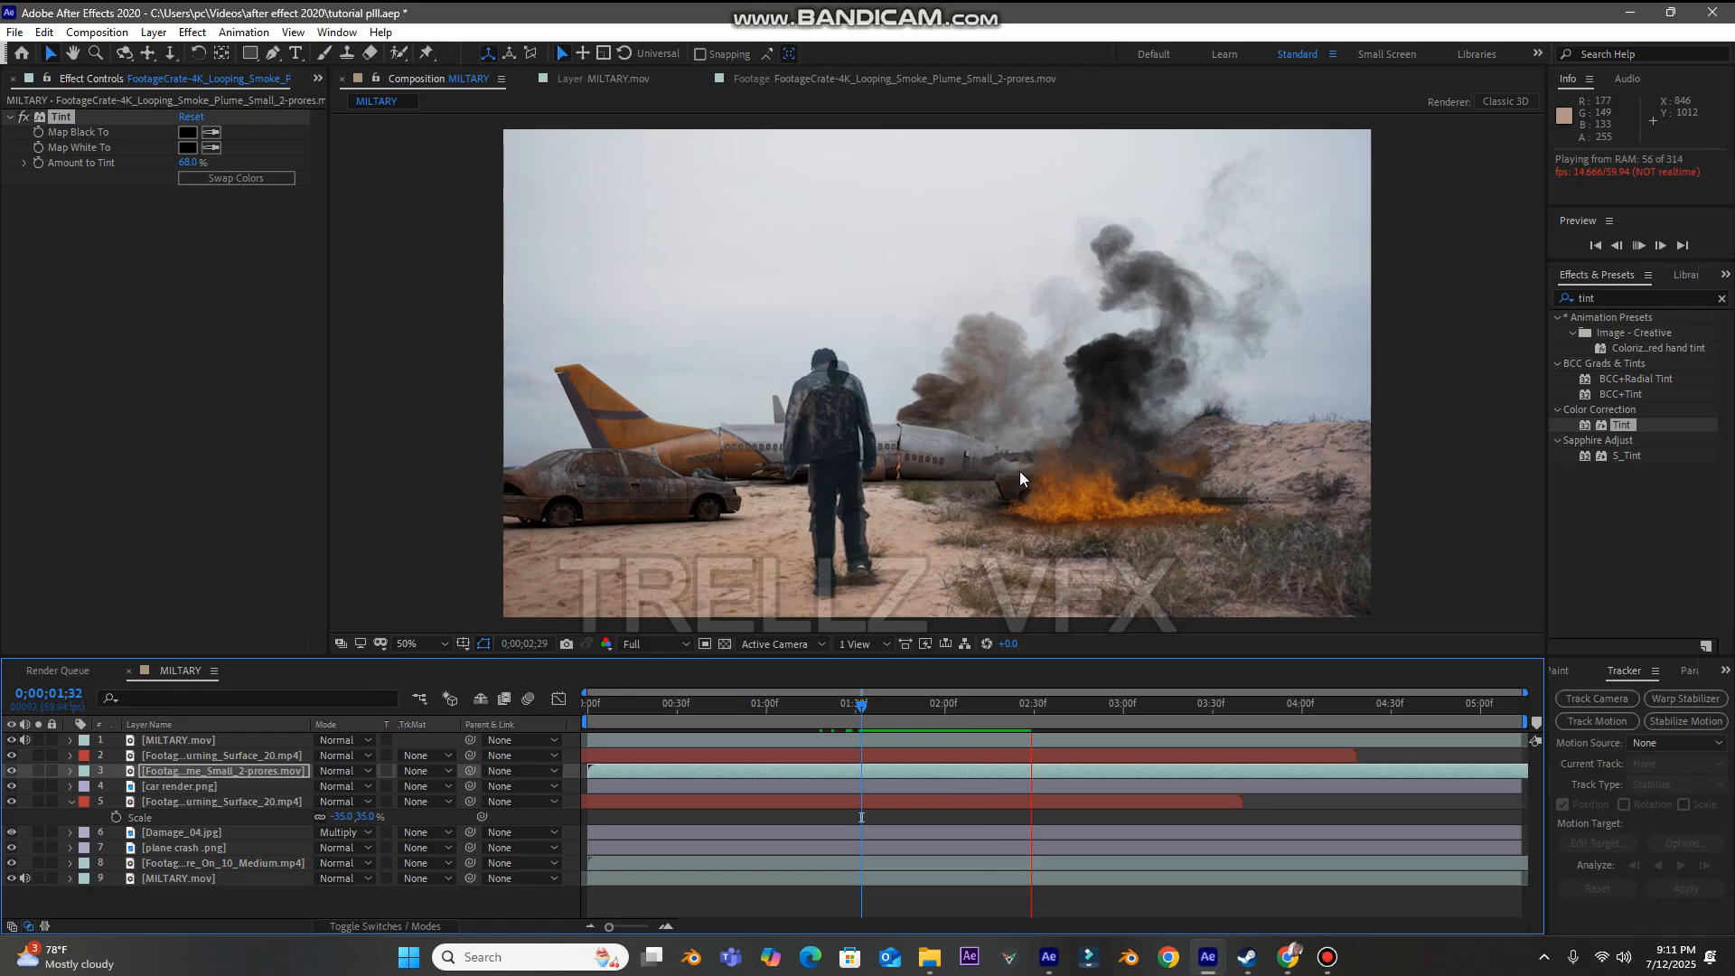
key("space")
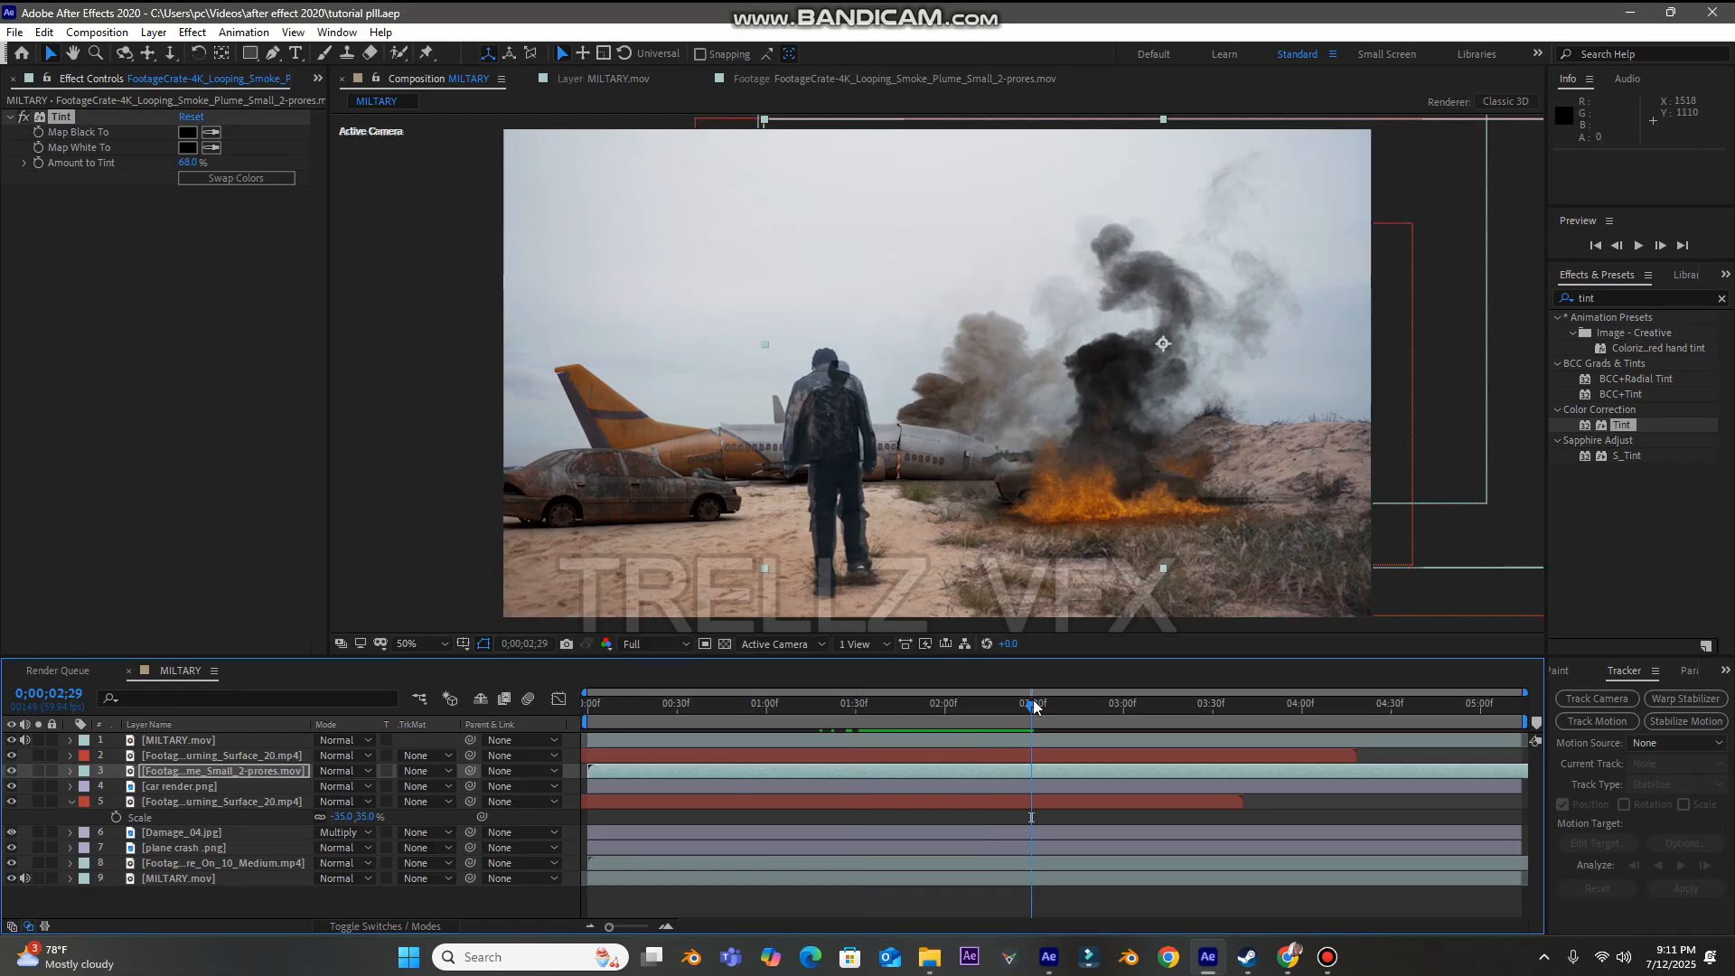
left_click_drag(1082, 706, 935, 732)
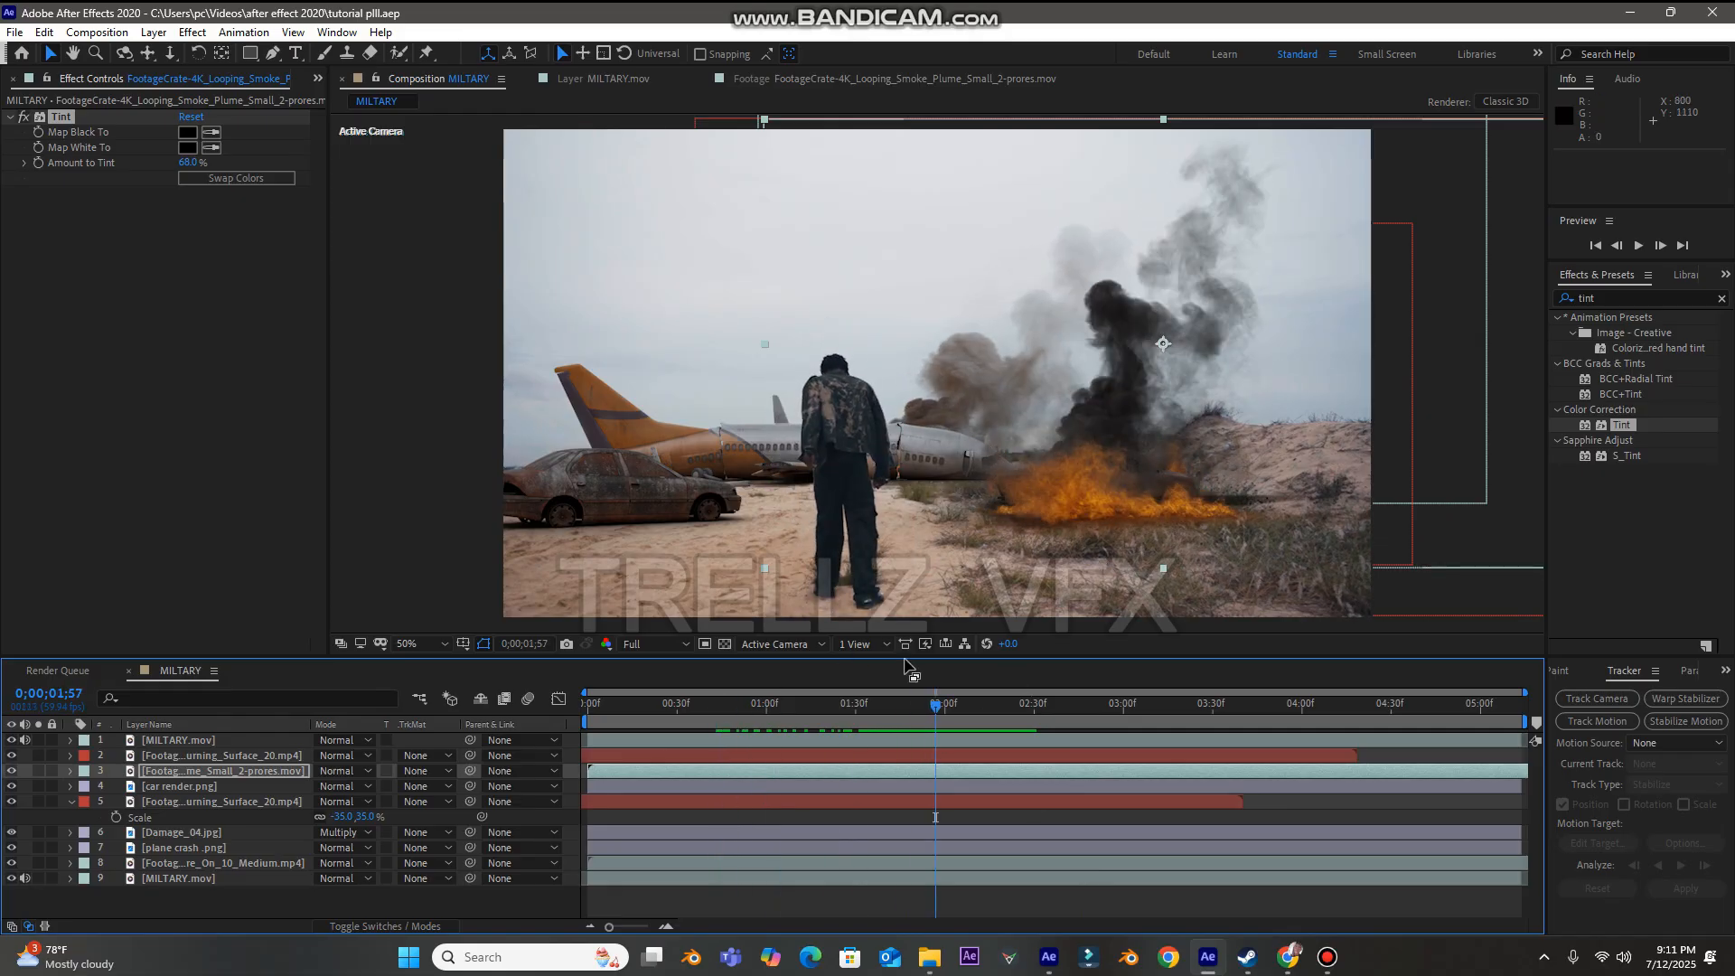
left_click_drag(935, 714, 681, 727)
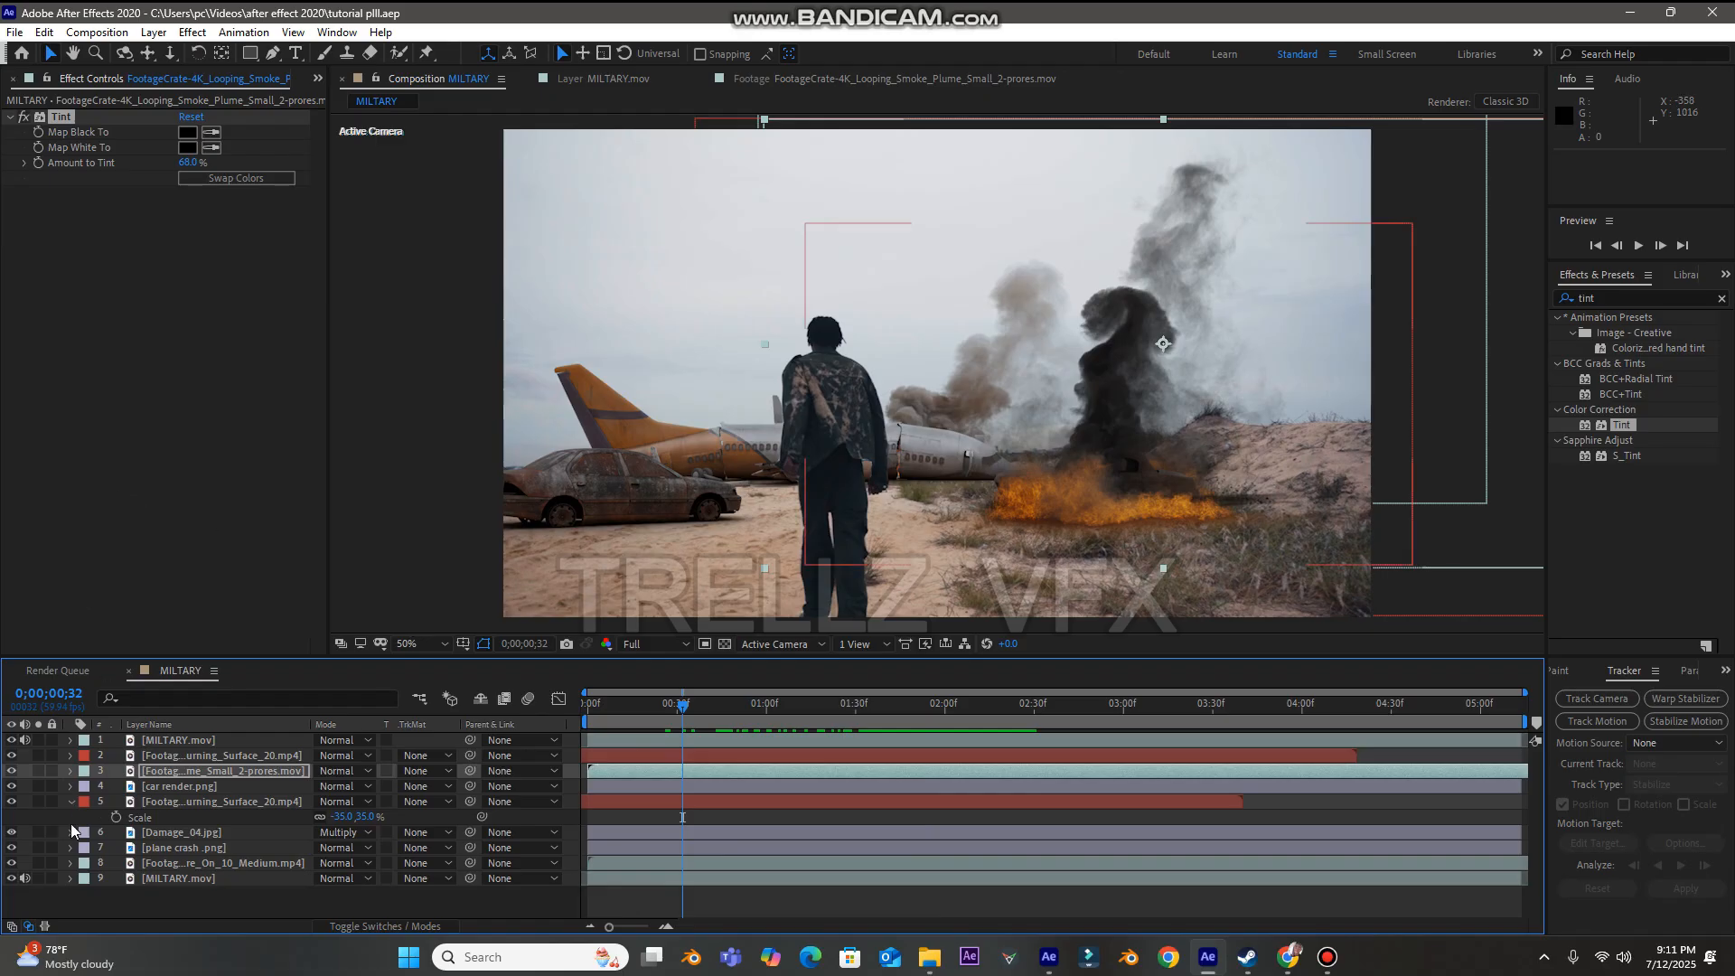
- Collapse the open layer properties and add a new adjustment layer at the top of the MILTARY composition
key("ctrl+a")
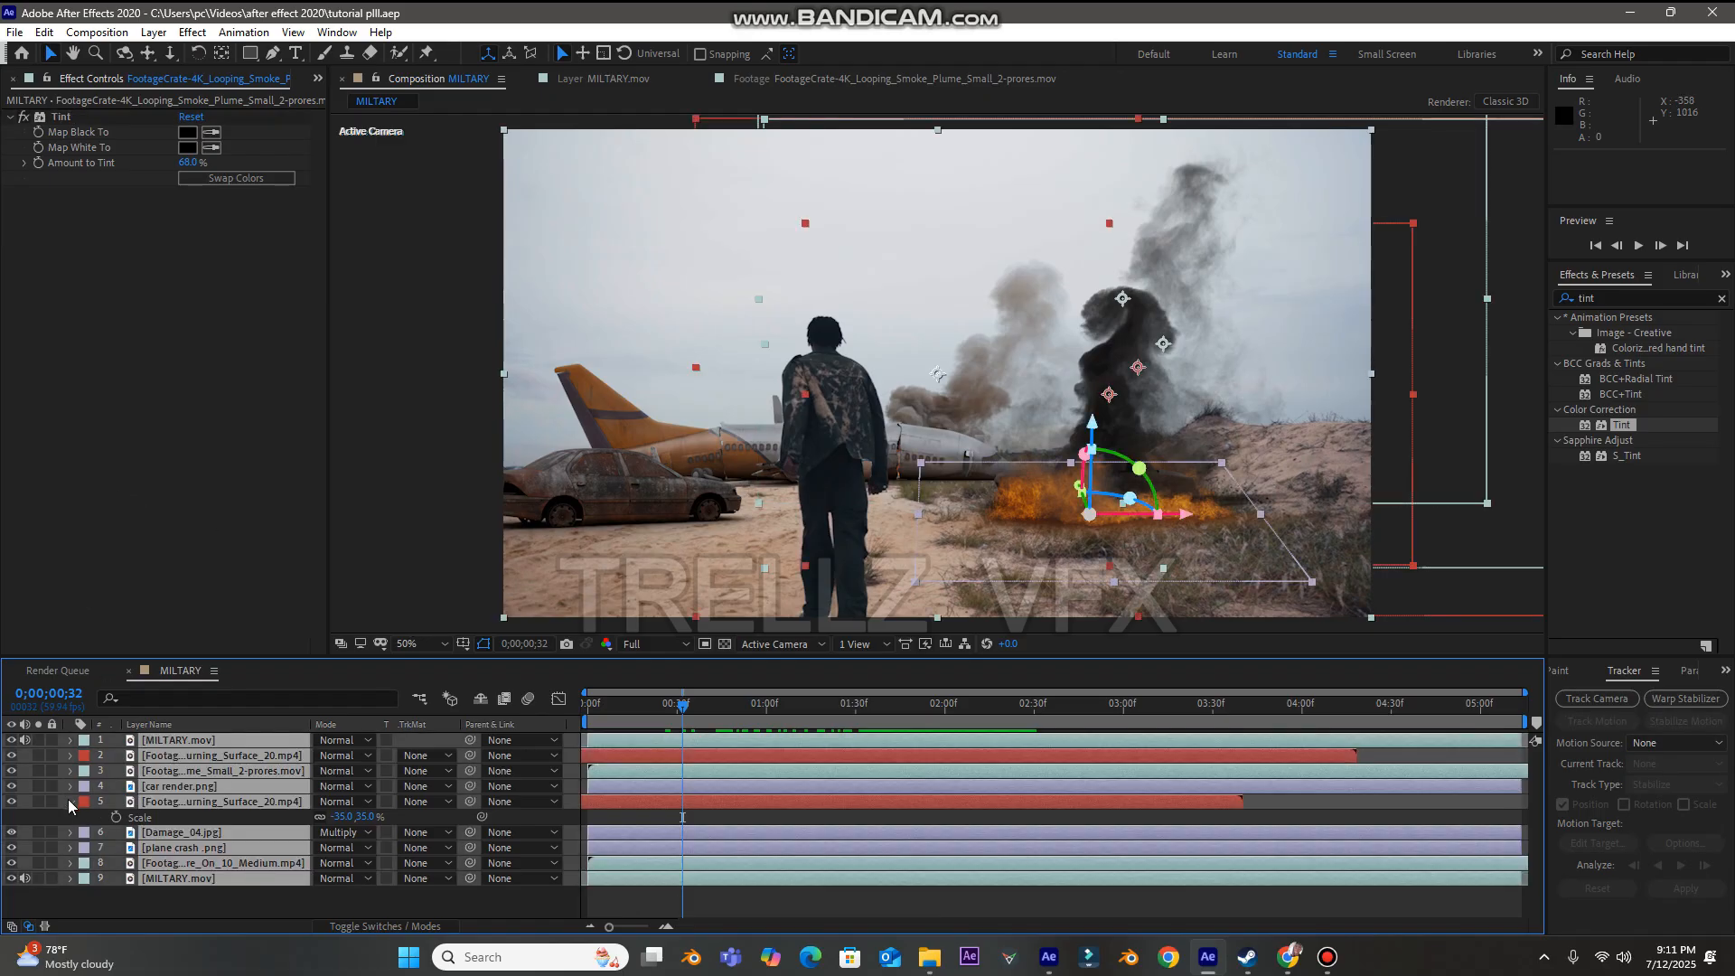
left_click(70, 801)
left_click(100, 886)
right_click(105, 887)
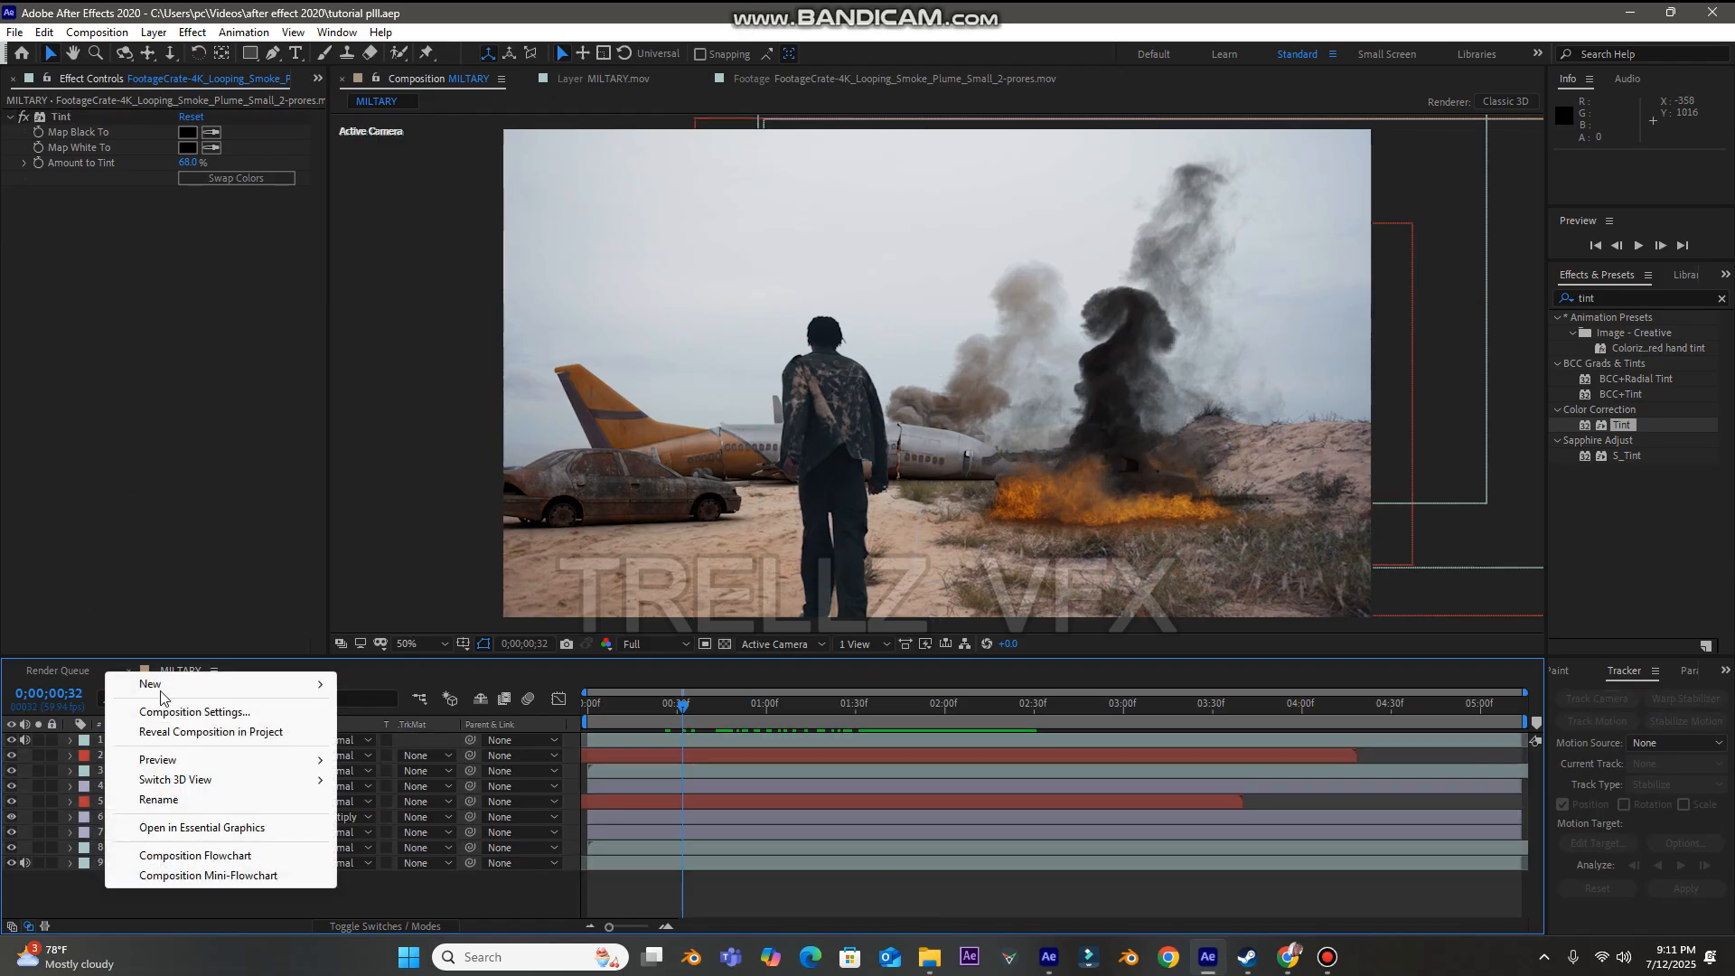
mouse_move(161, 696)
left_click(412, 830)
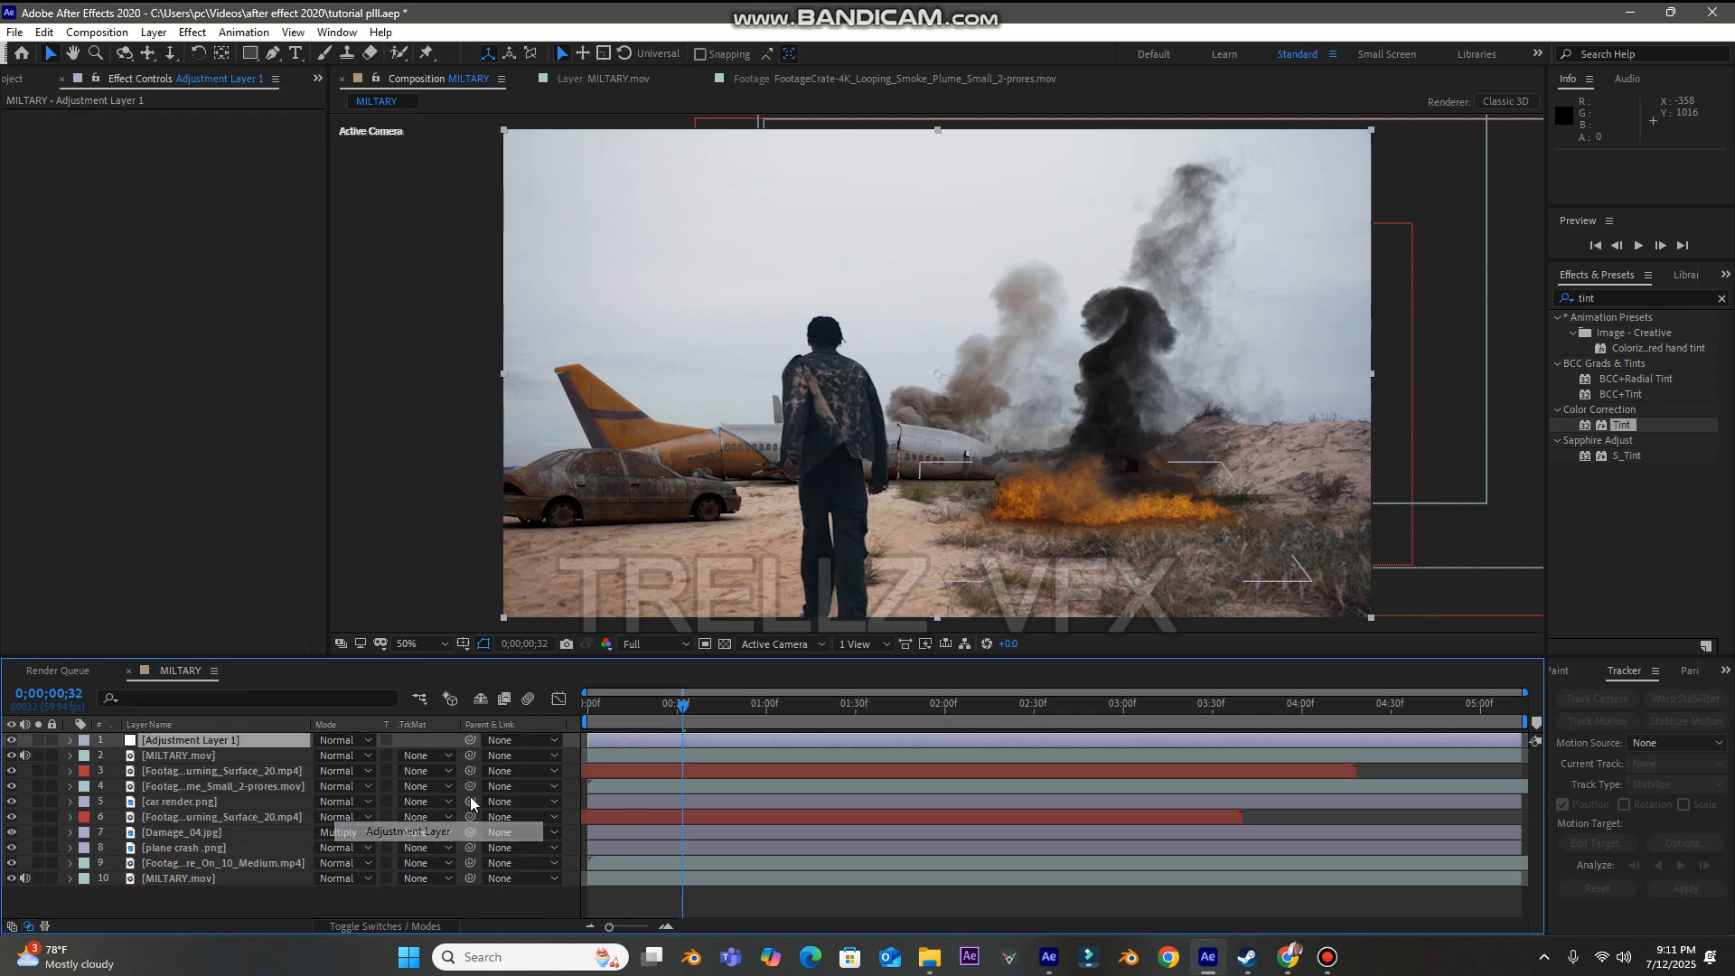
- Find the Heat Distortion effect, apply it to the adjustment layer and preview a few frames of the result
double_click(1620, 298)
key("BackSpace")
type("hw")
key("BackSpace")
type("e")
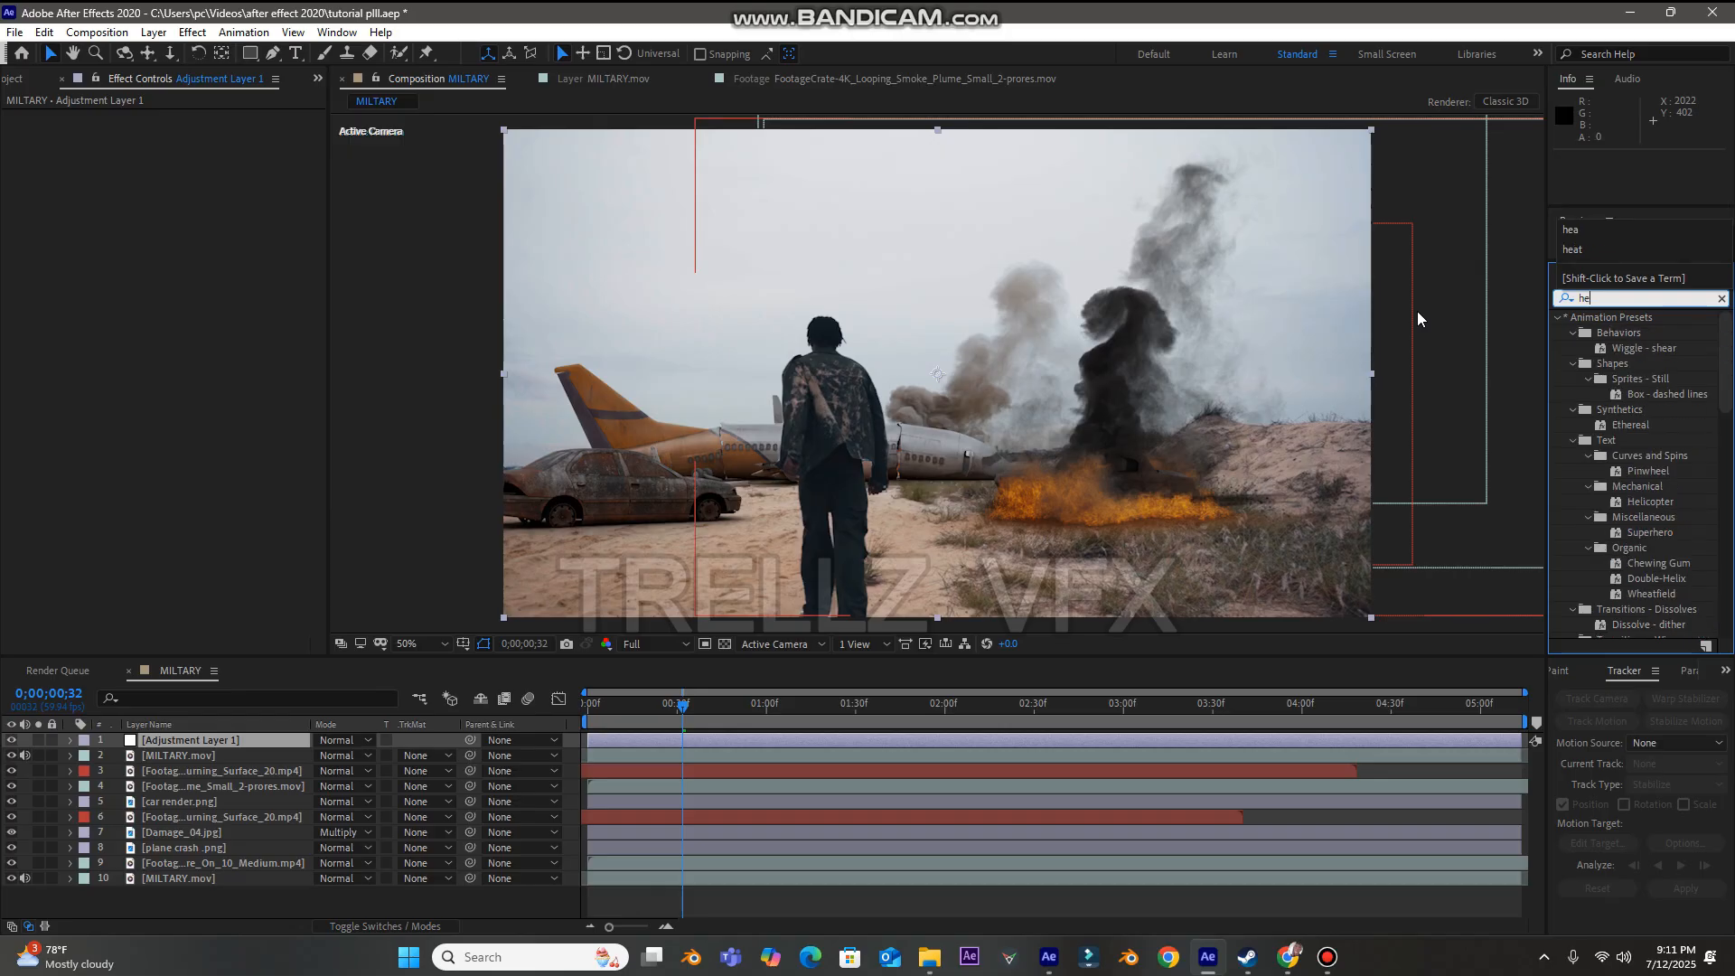
type("at")
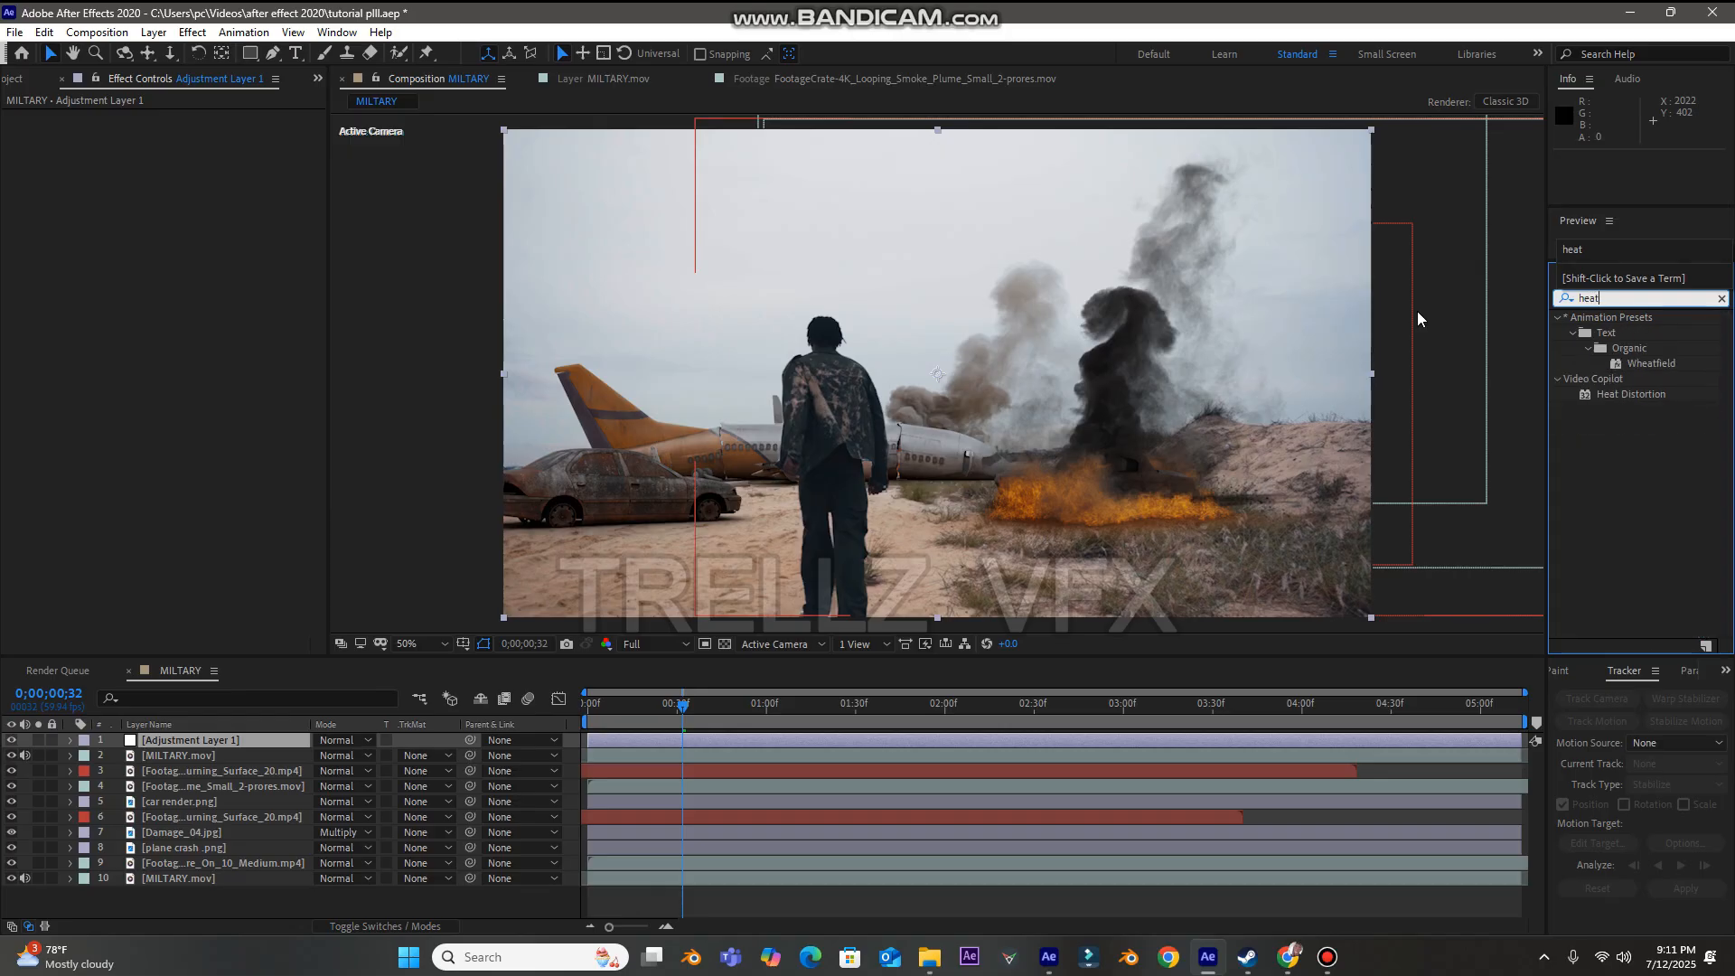
left_click(1631, 398)
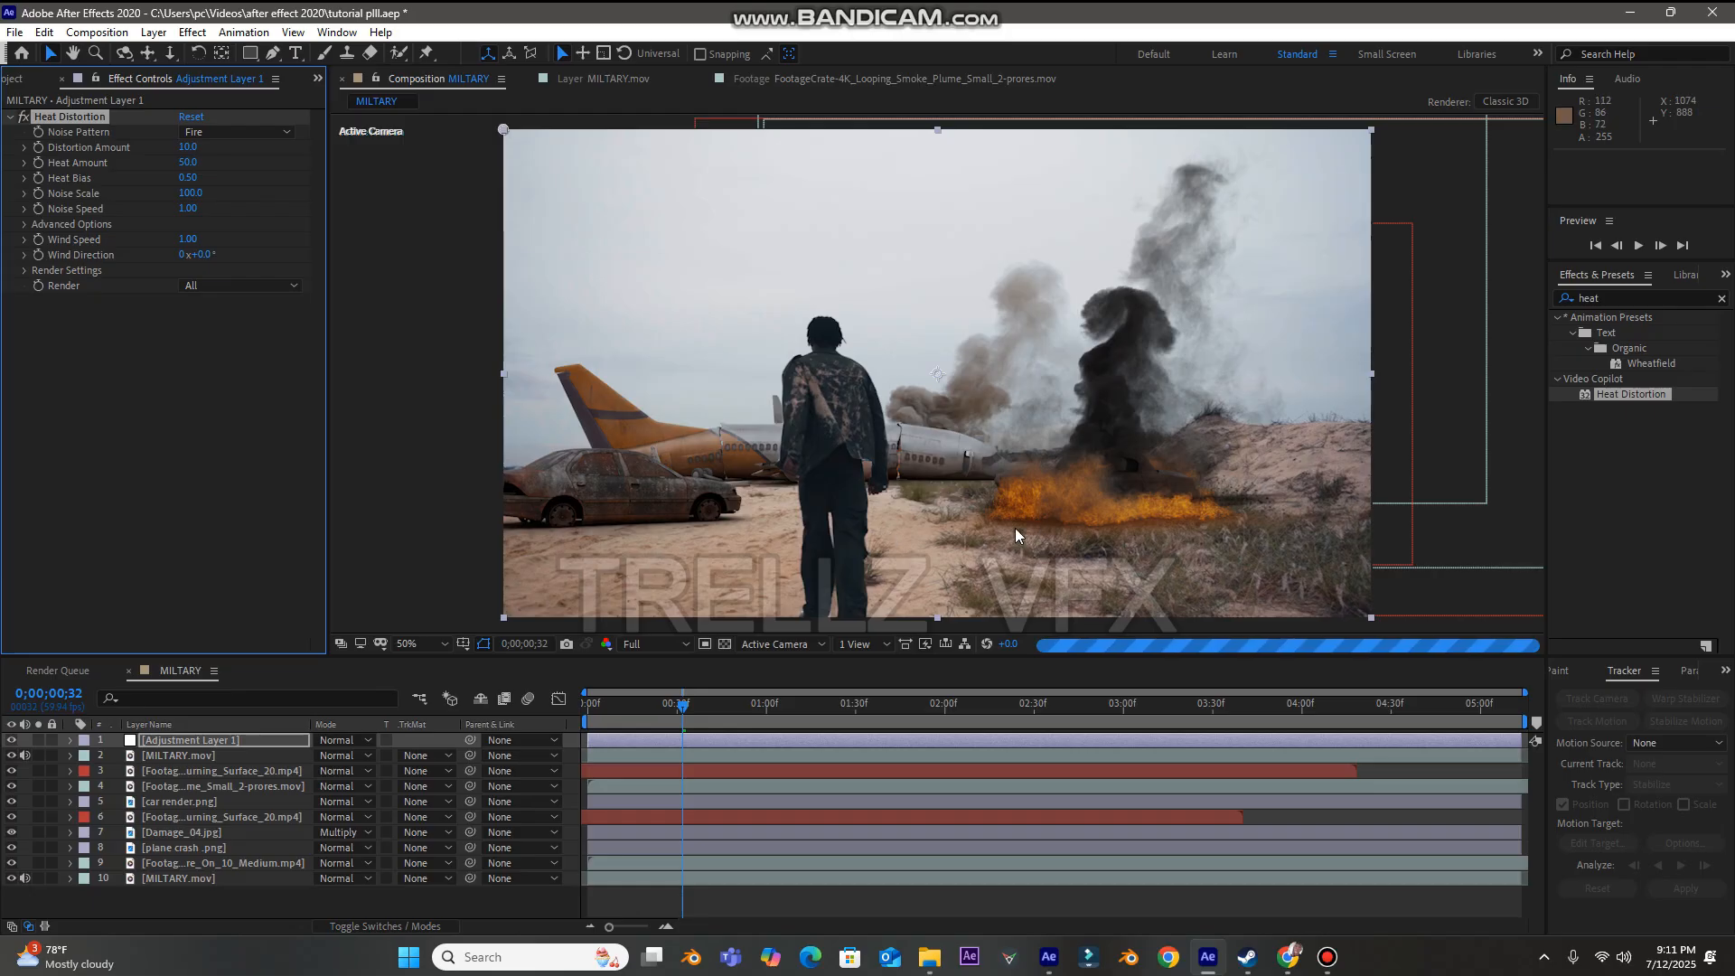
key("space")
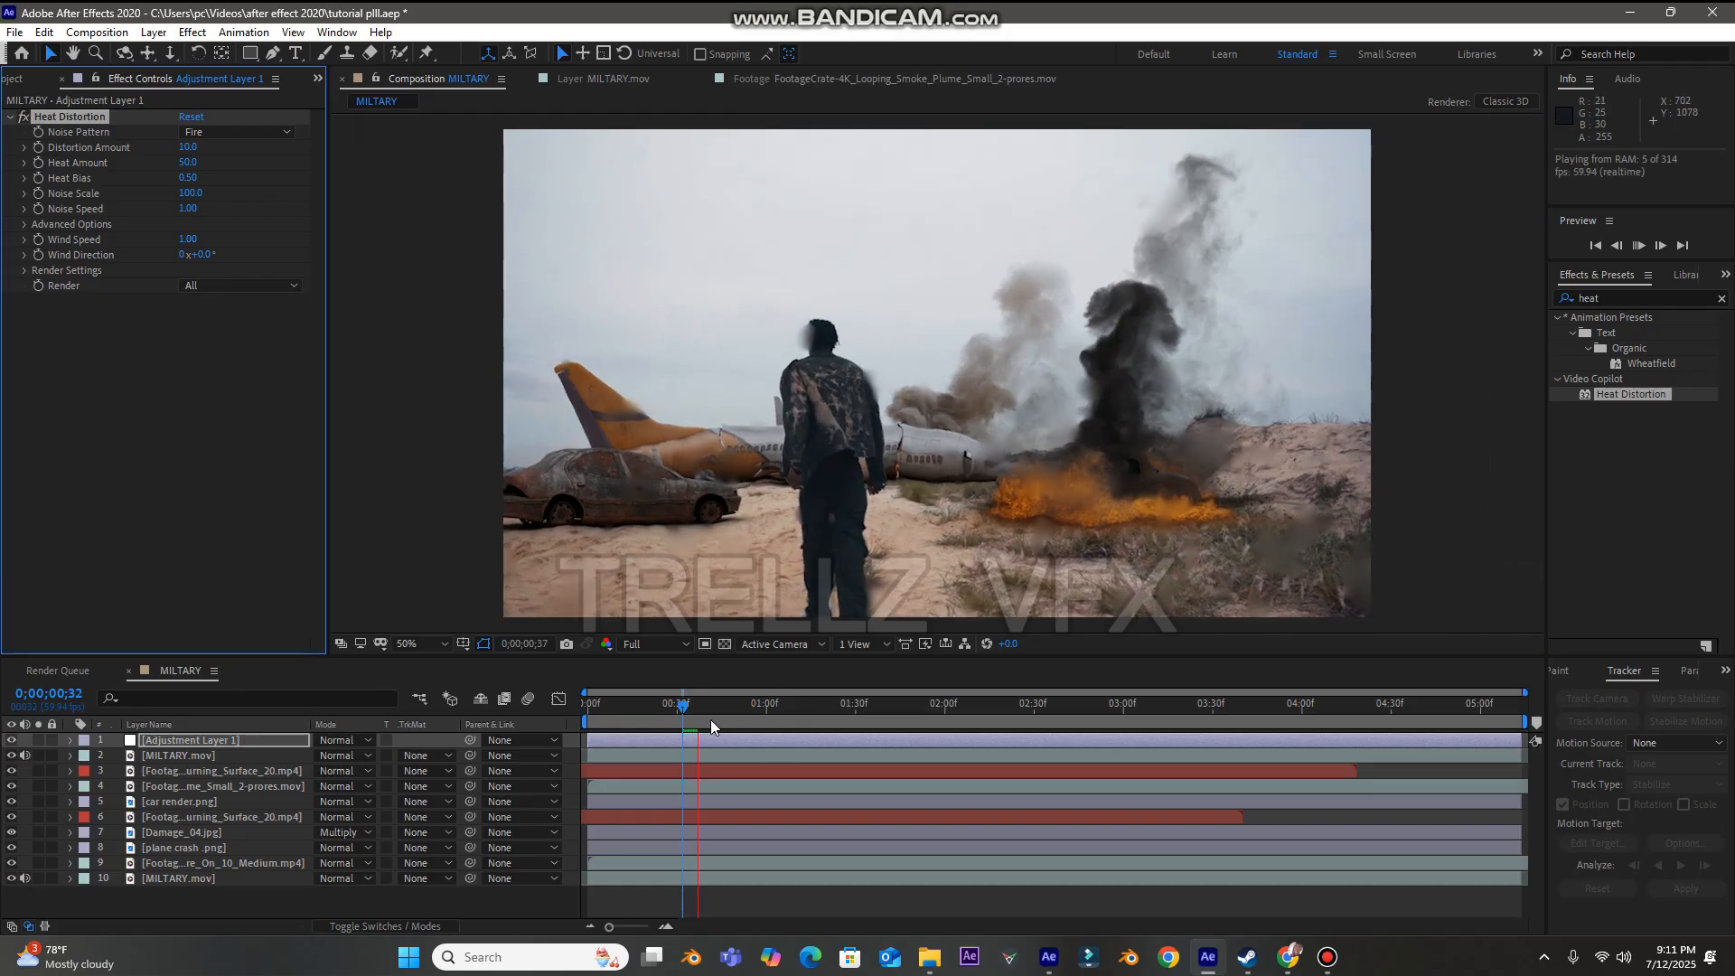
left_click_drag(687, 701, 709, 705)
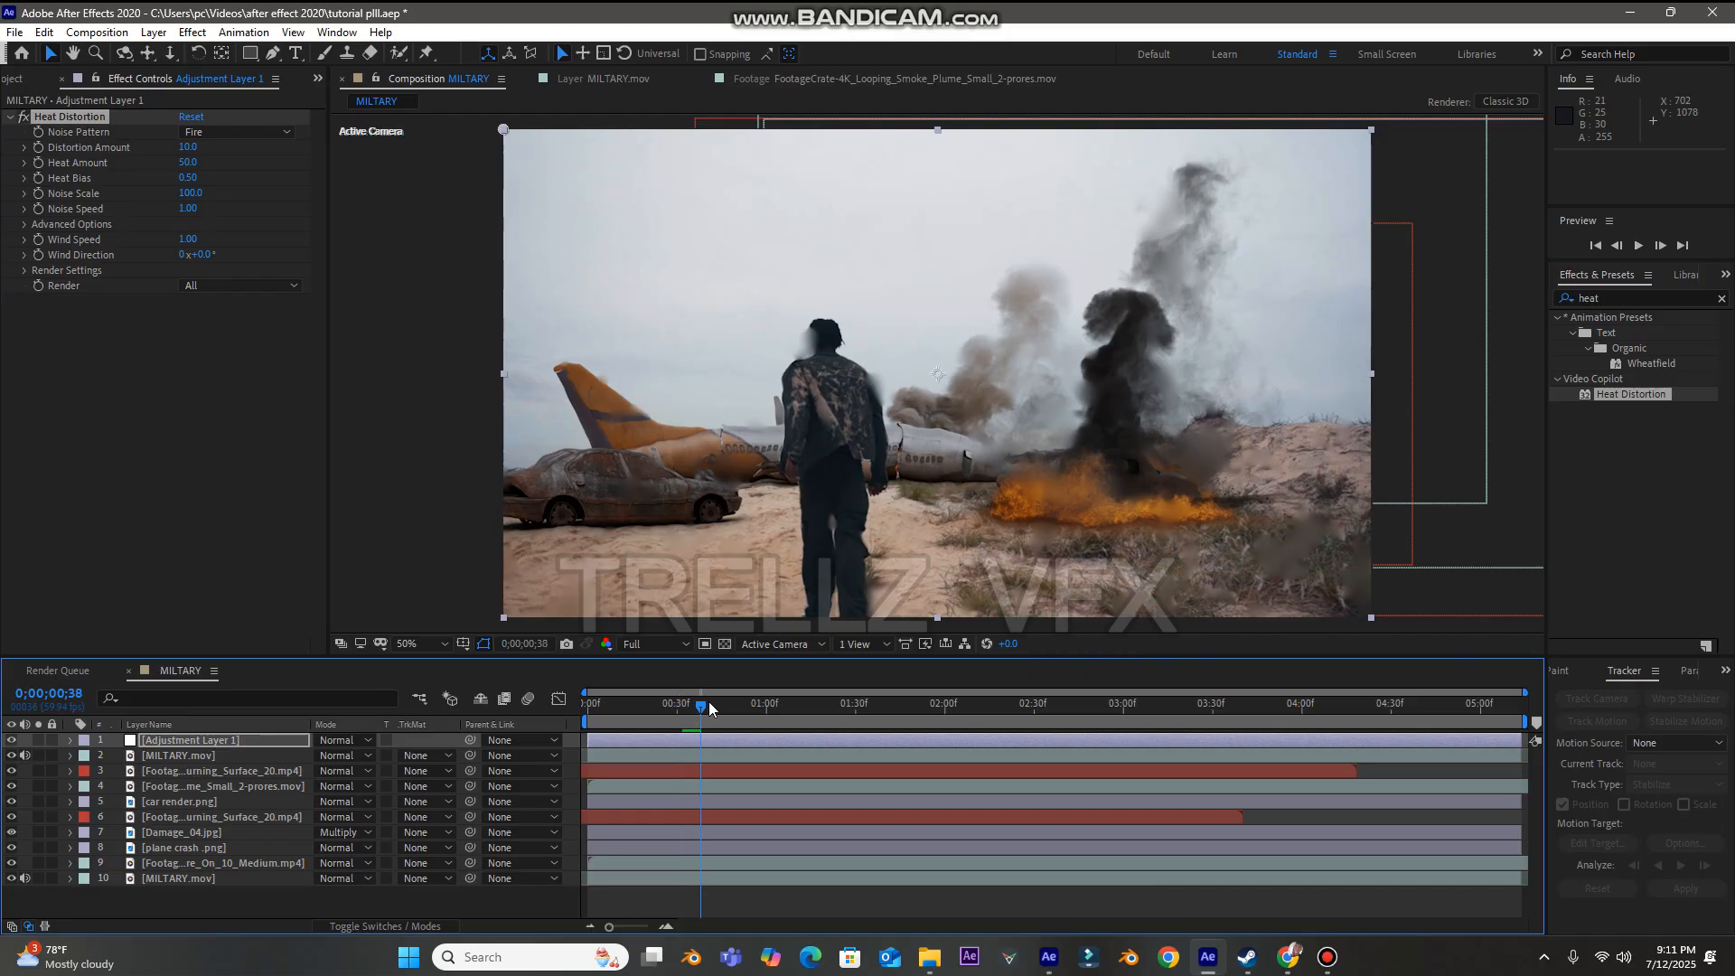
- Keep the Fire noise pattern and set Heat Distortion's Distortion Amount to 12, Heat Amount to 68 and Heat Bias to 0.98
left_click(266, 131)
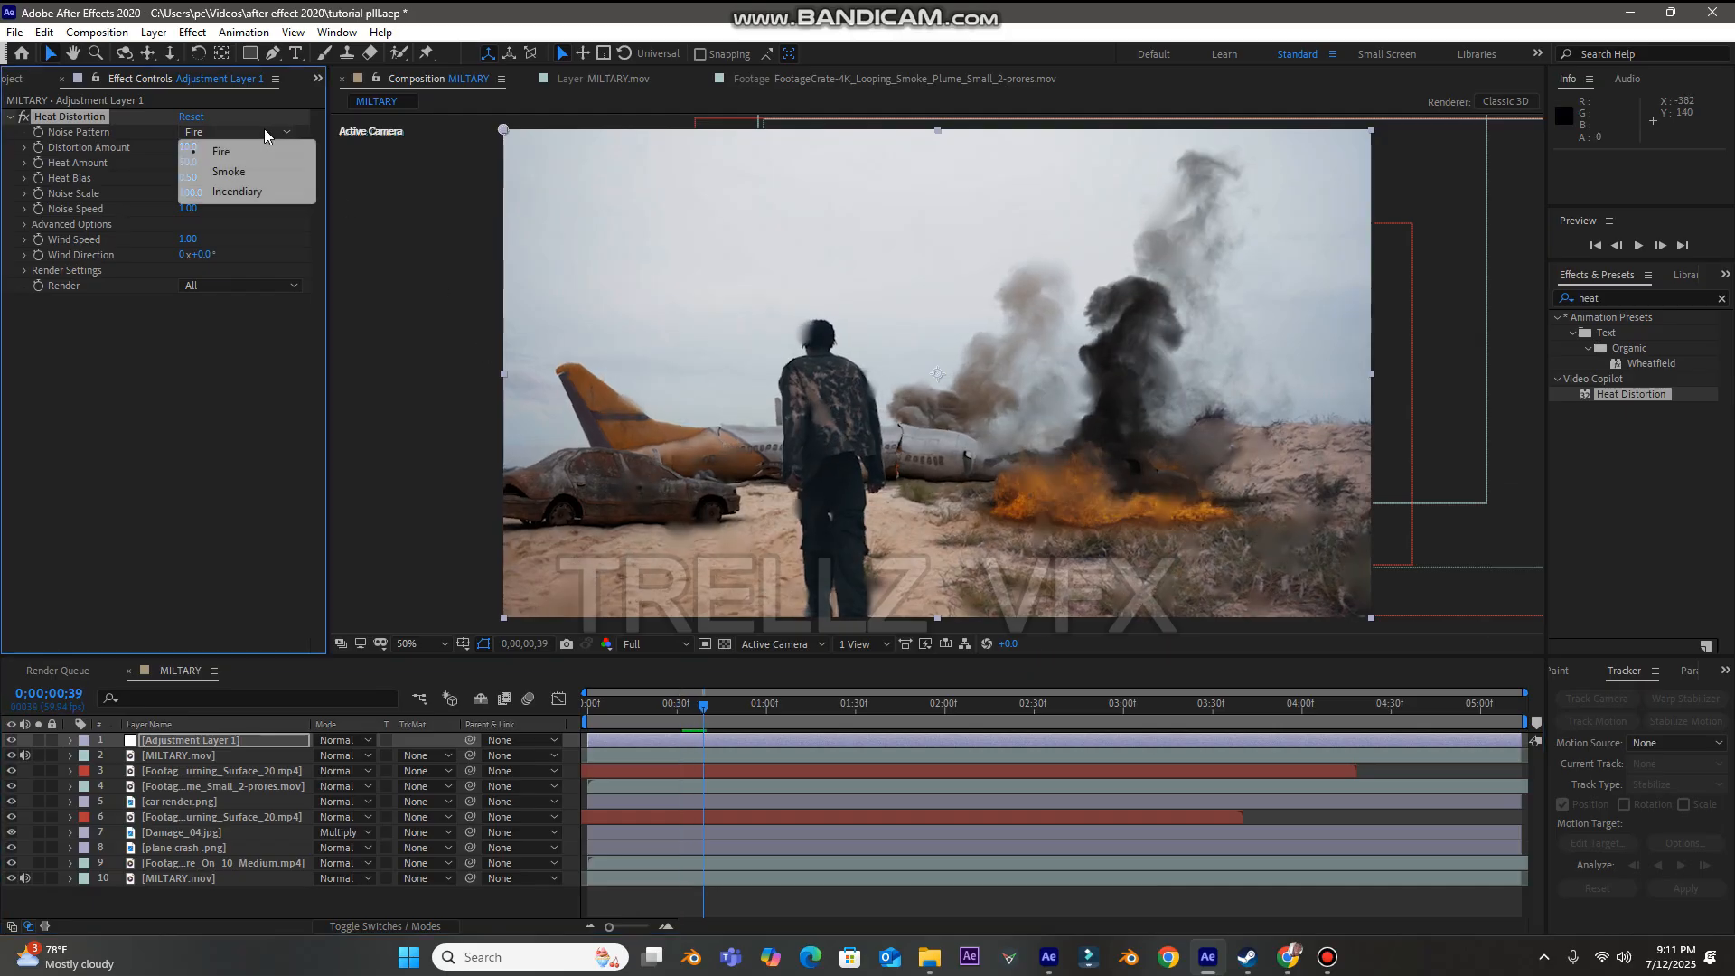
left_click(279, 442)
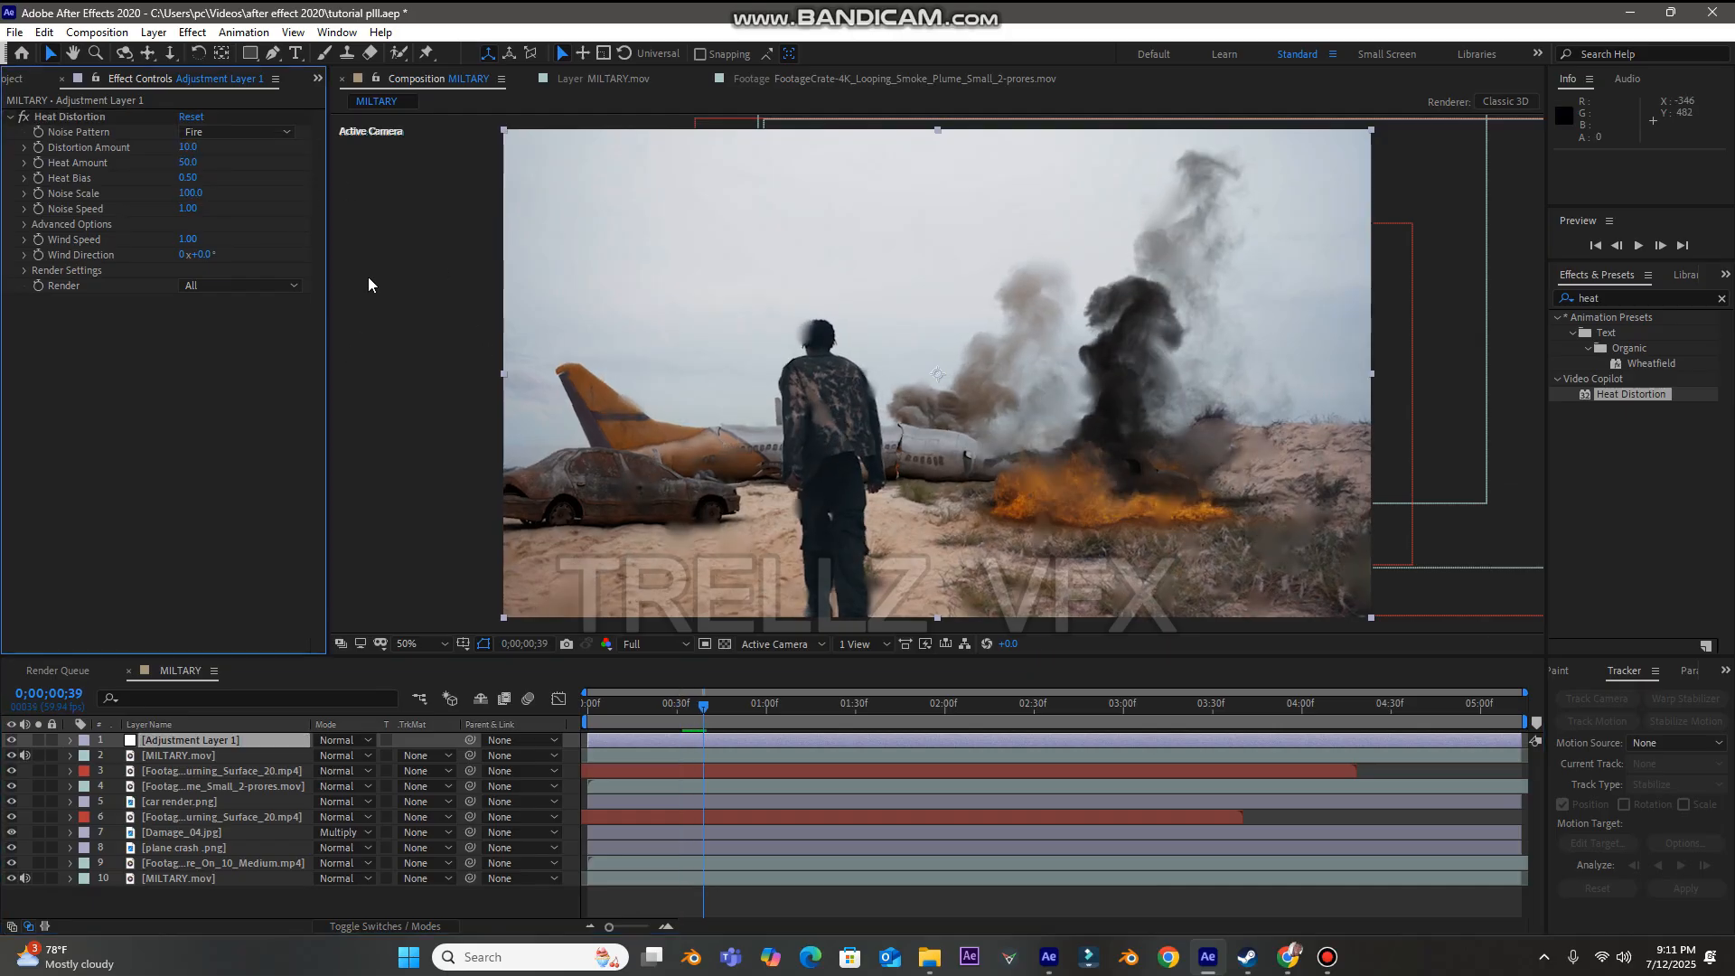
left_click(188, 146)
type("8")
key("Return")
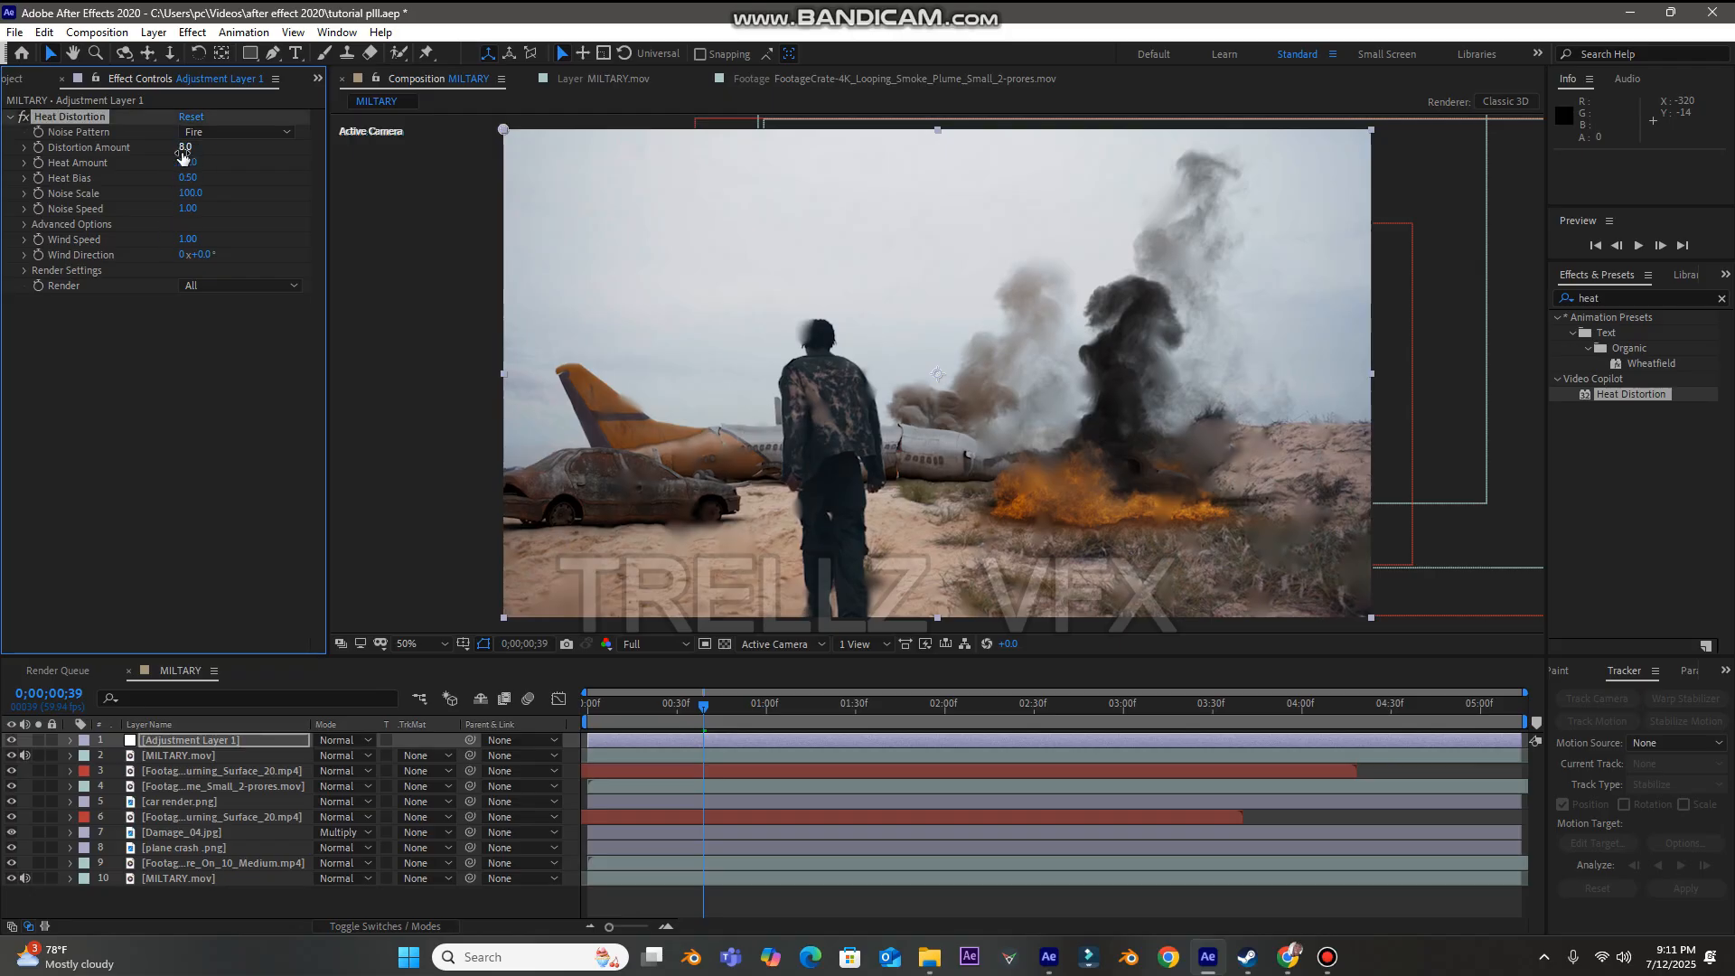
mouse_move(207, 169)
left_mouse_down()
mouse_move(243, 162)
mouse_move(178, 182)
left_mouse_up()
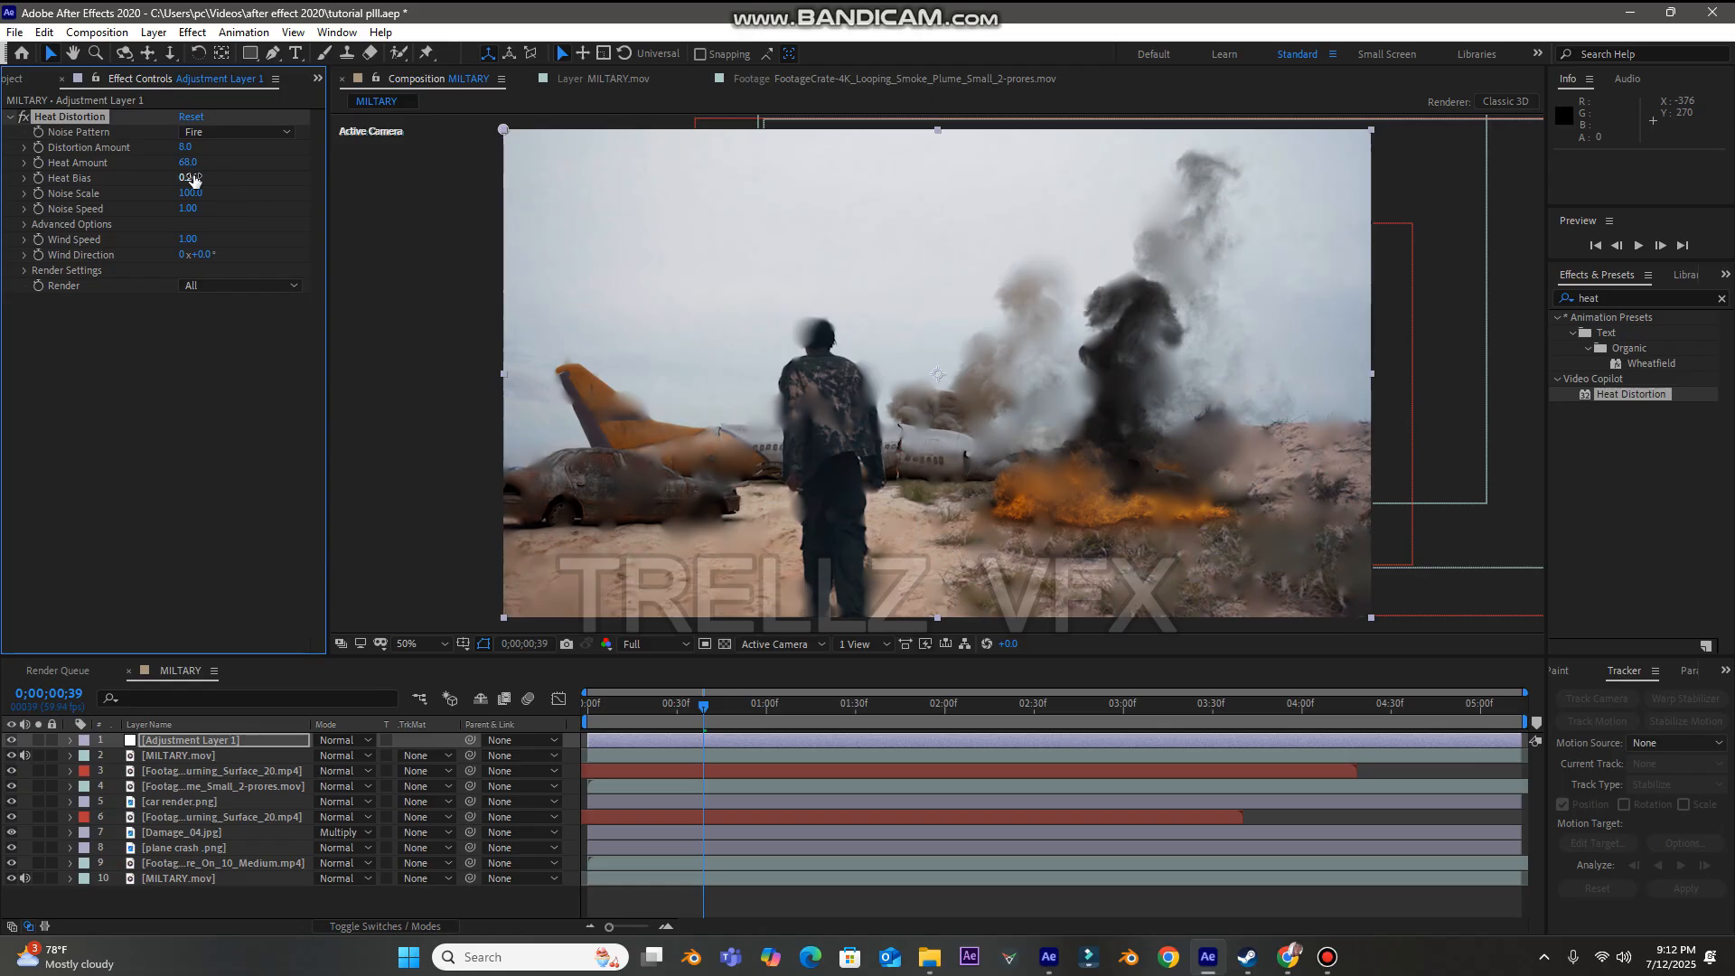
left_click_drag(221, 179, 263, 168)
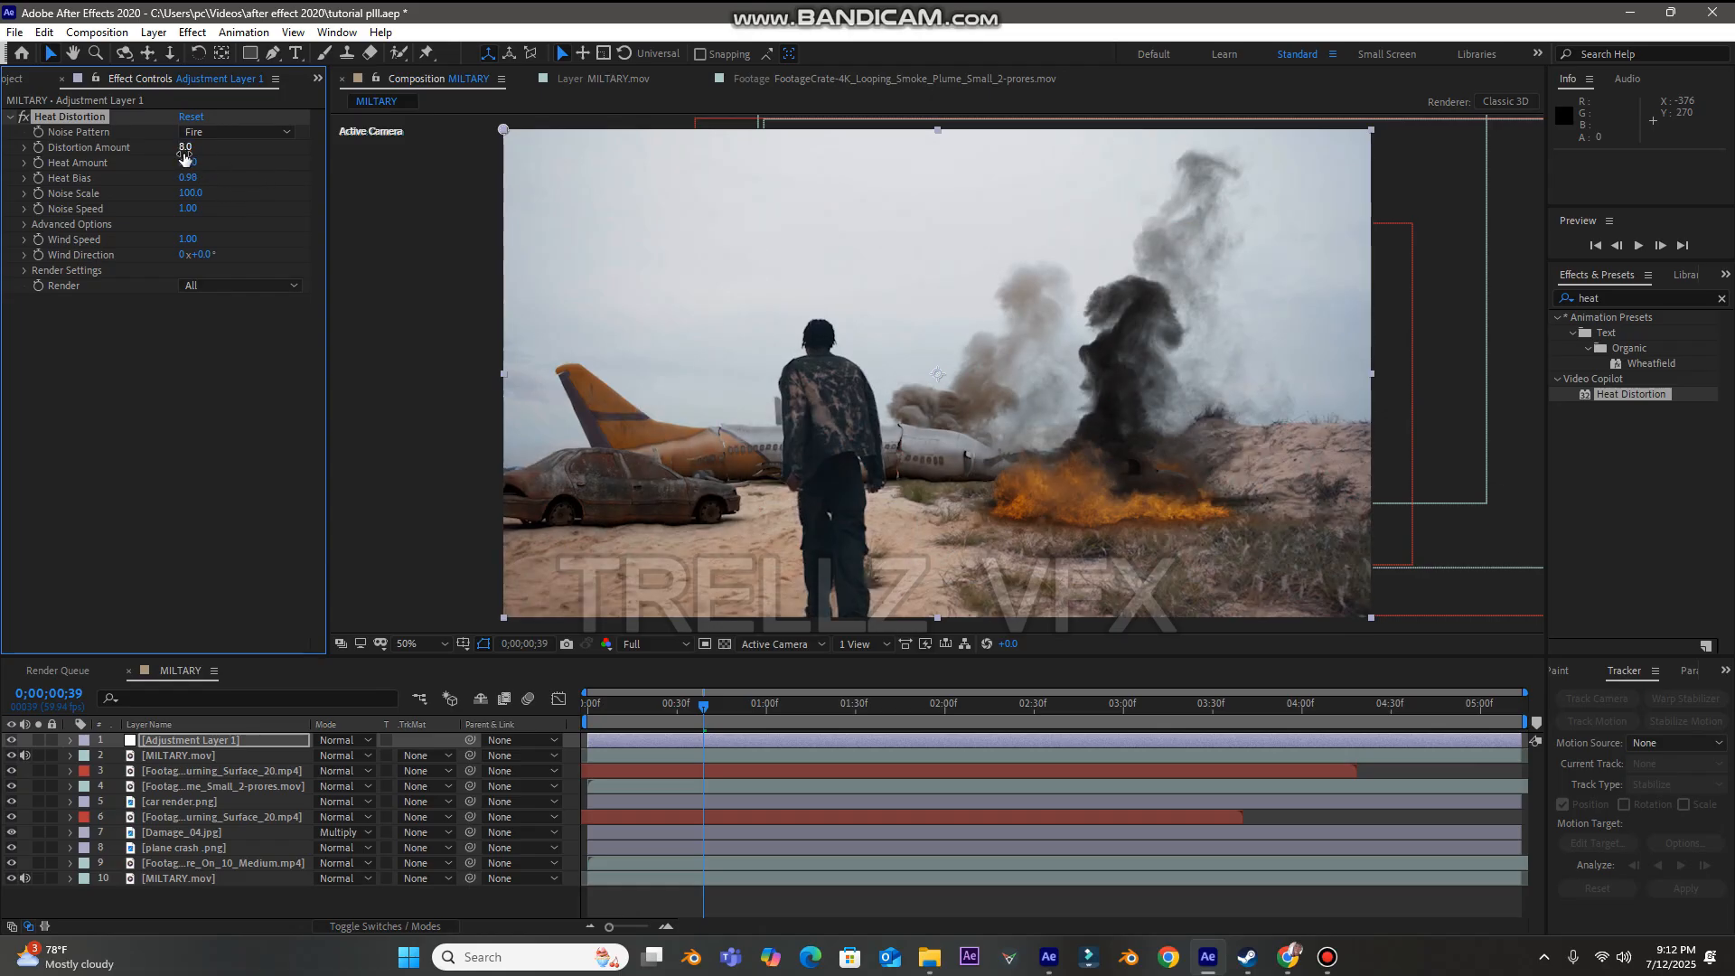
left_click_drag(190, 151, 197, 152)
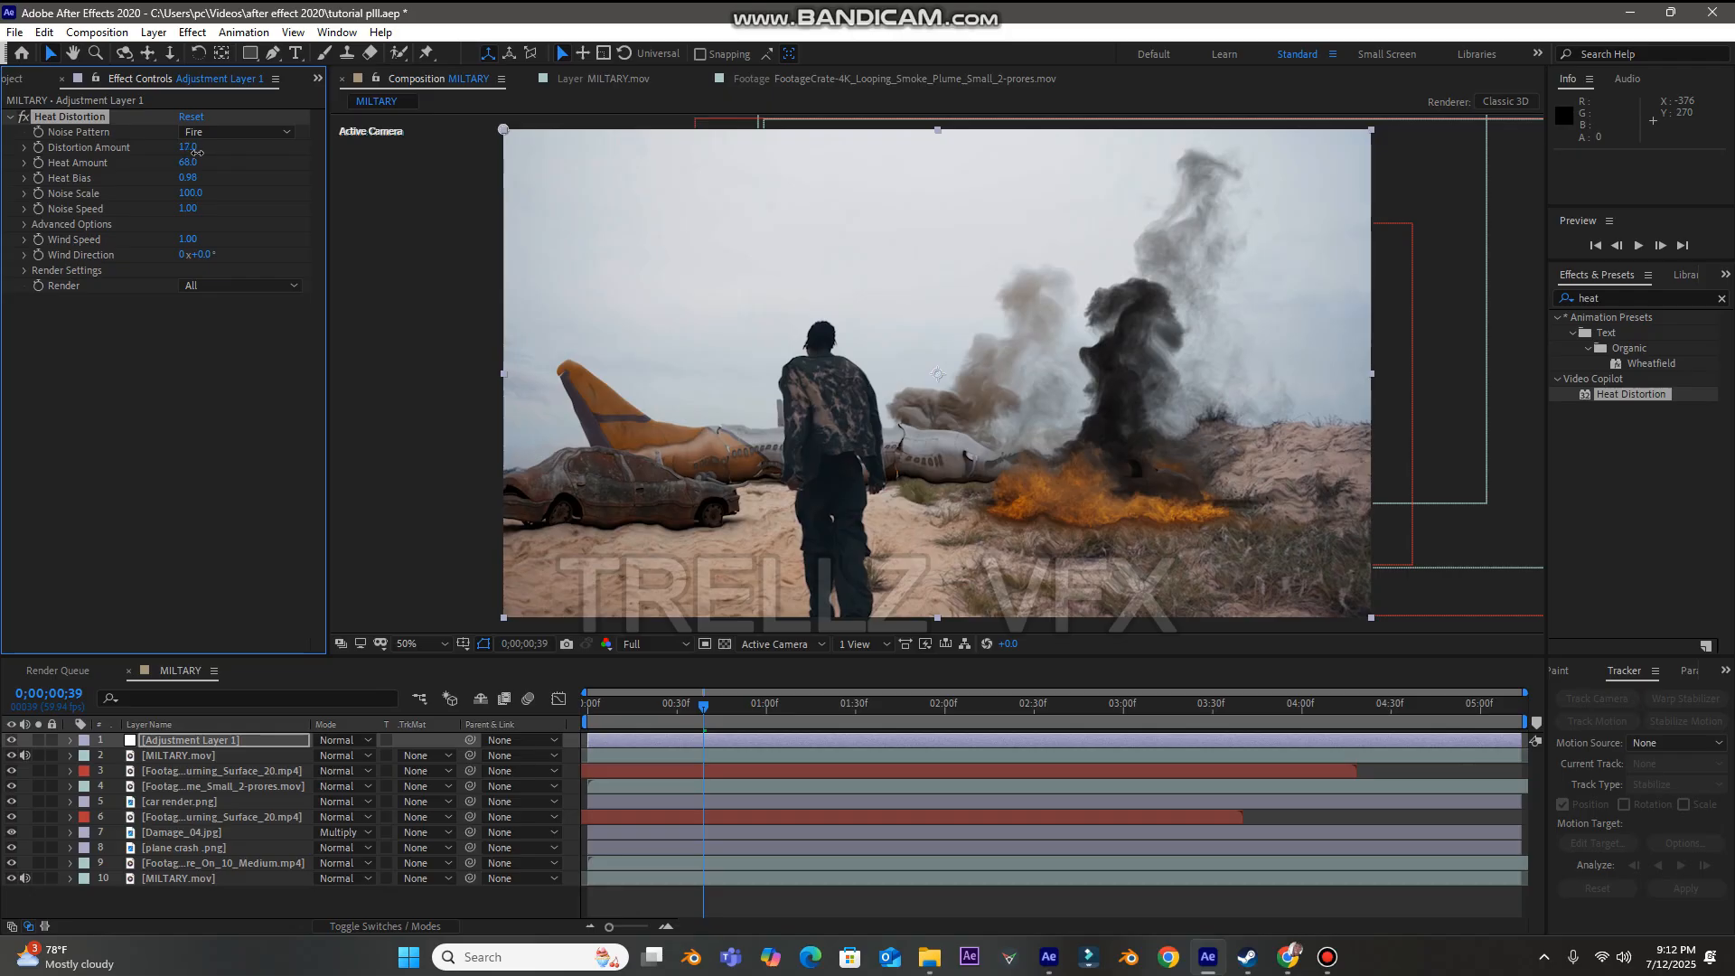
left_click_drag(195, 152, 185, 152)
- Preview the heat distortion at Quarter and Full resolution, ending at 0;00;00;58
key("space")
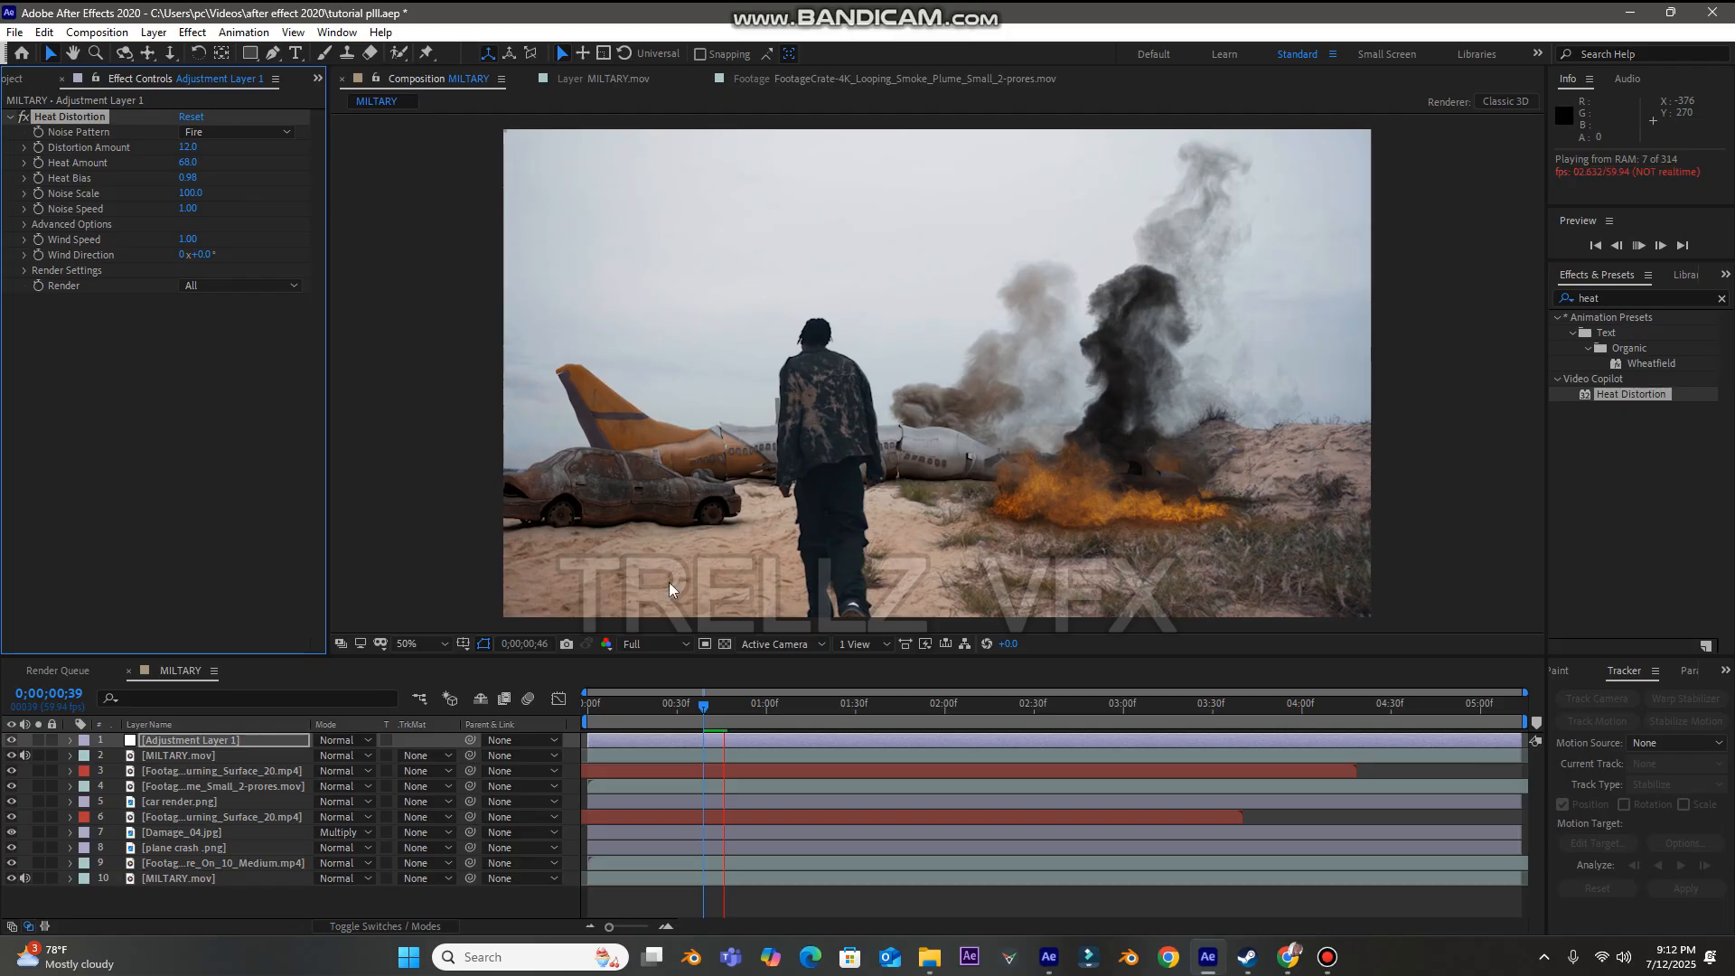
left_click(638, 643)
left_click(625, 744)
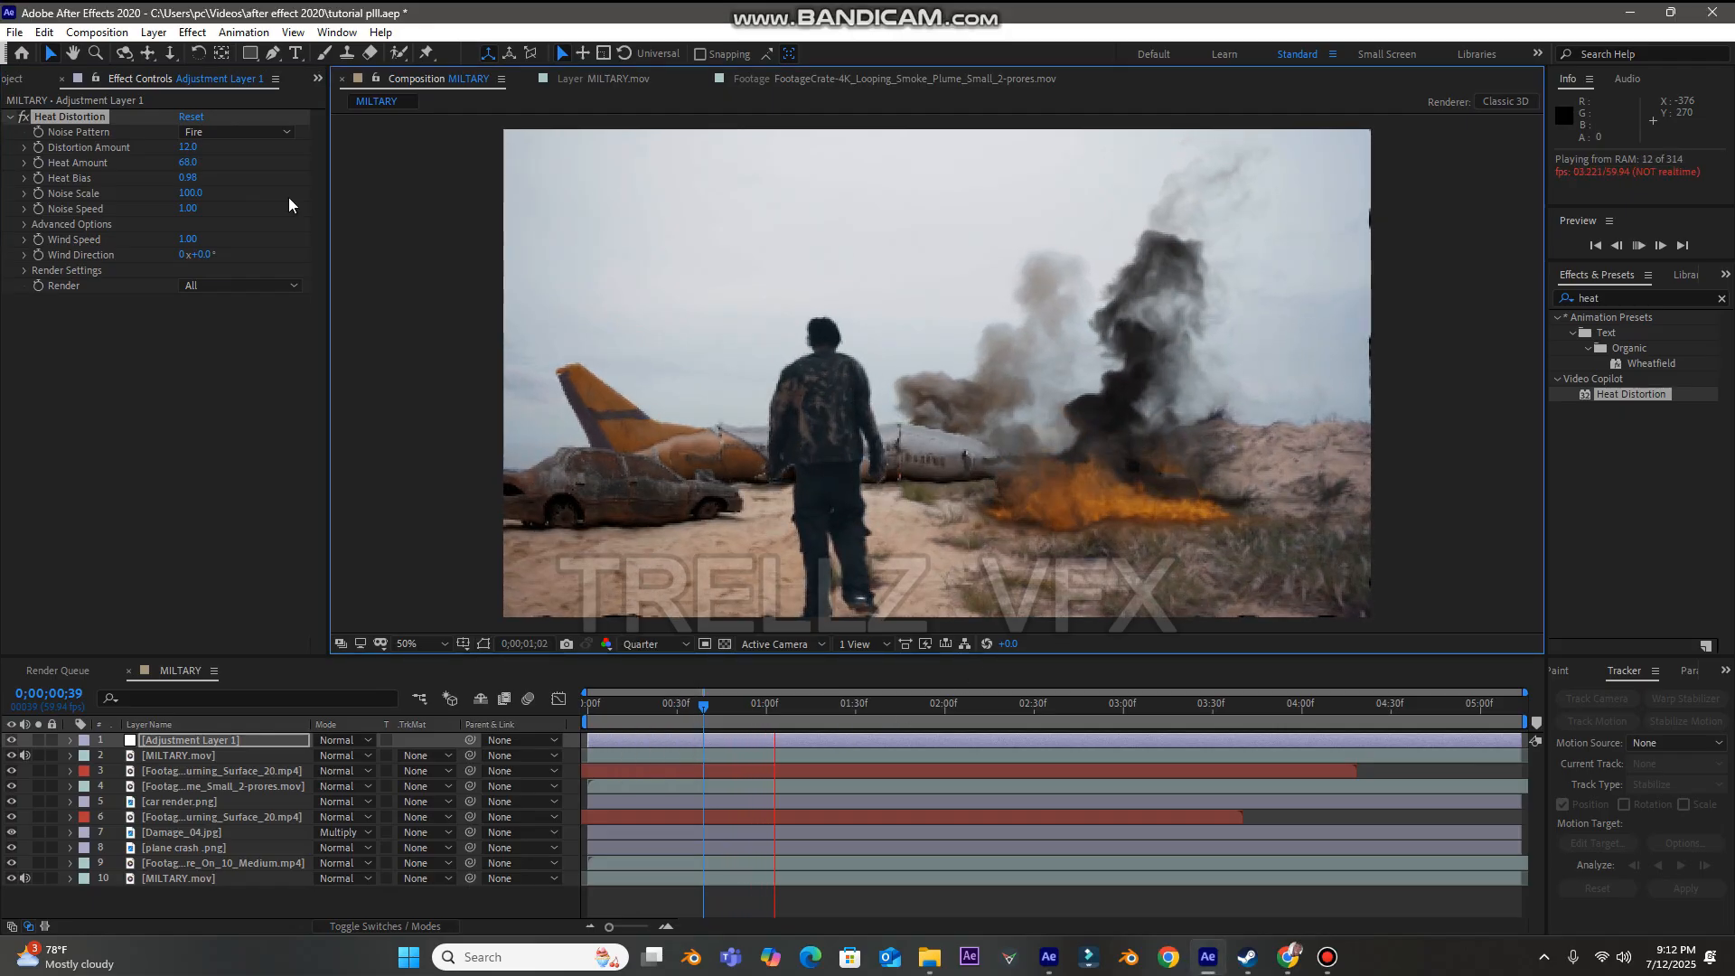
left_click(652, 644)
left_click(649, 688)
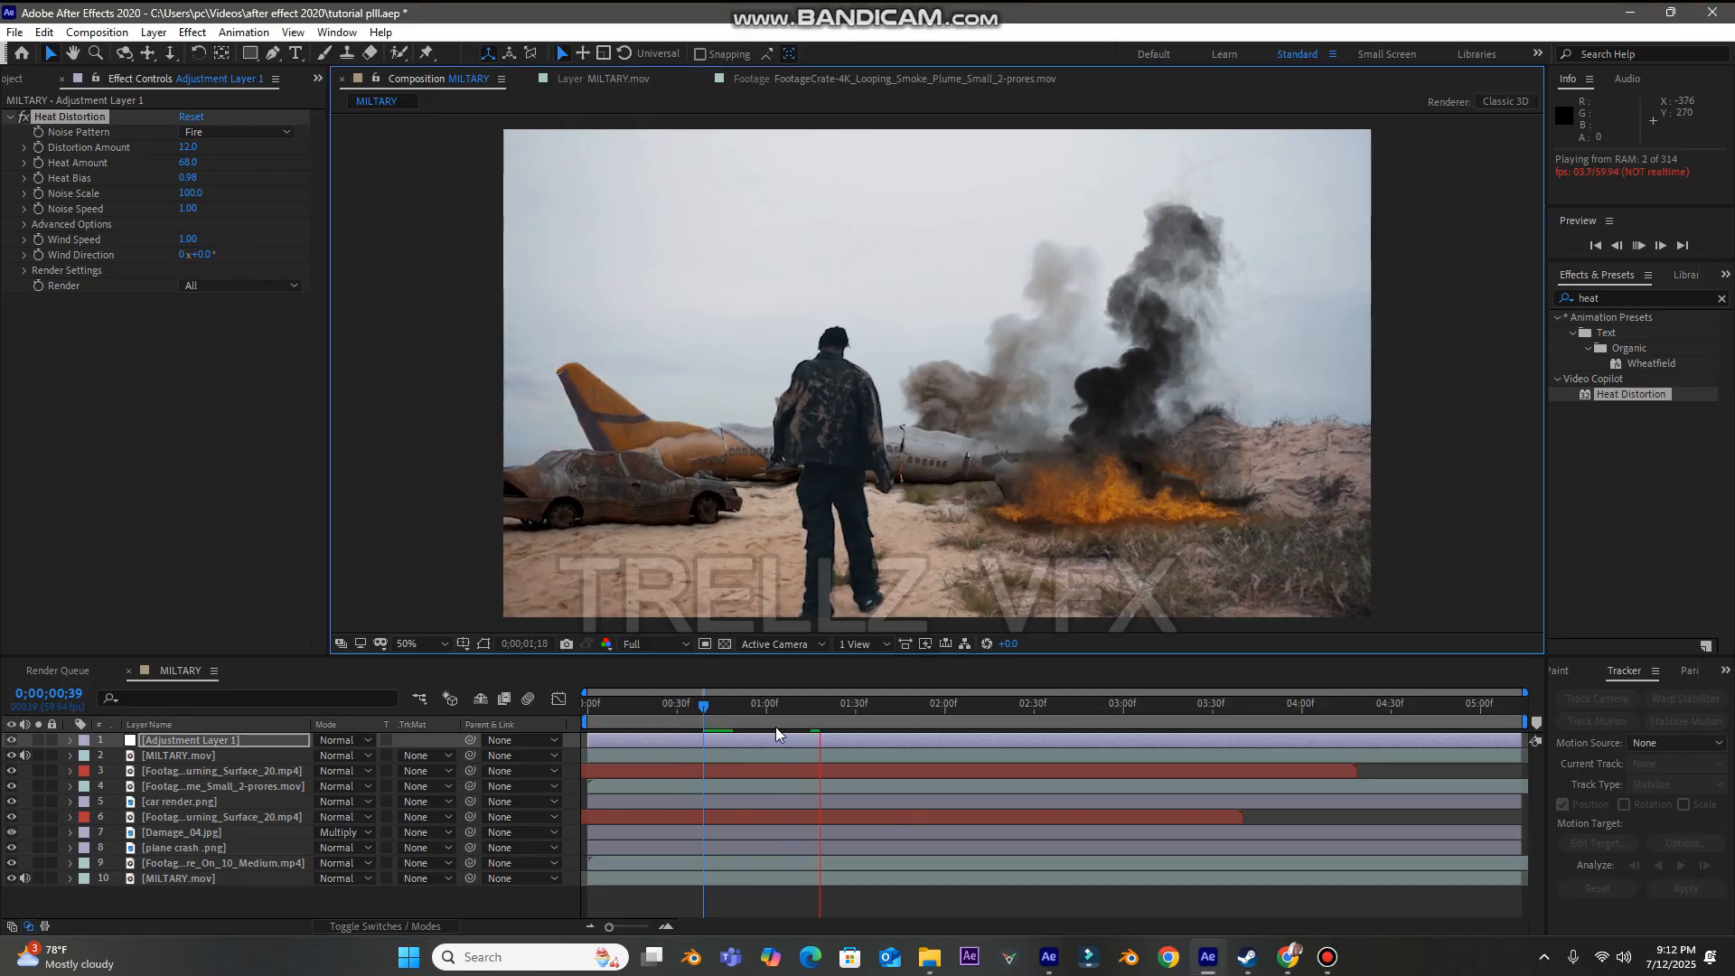
left_click(760, 704)
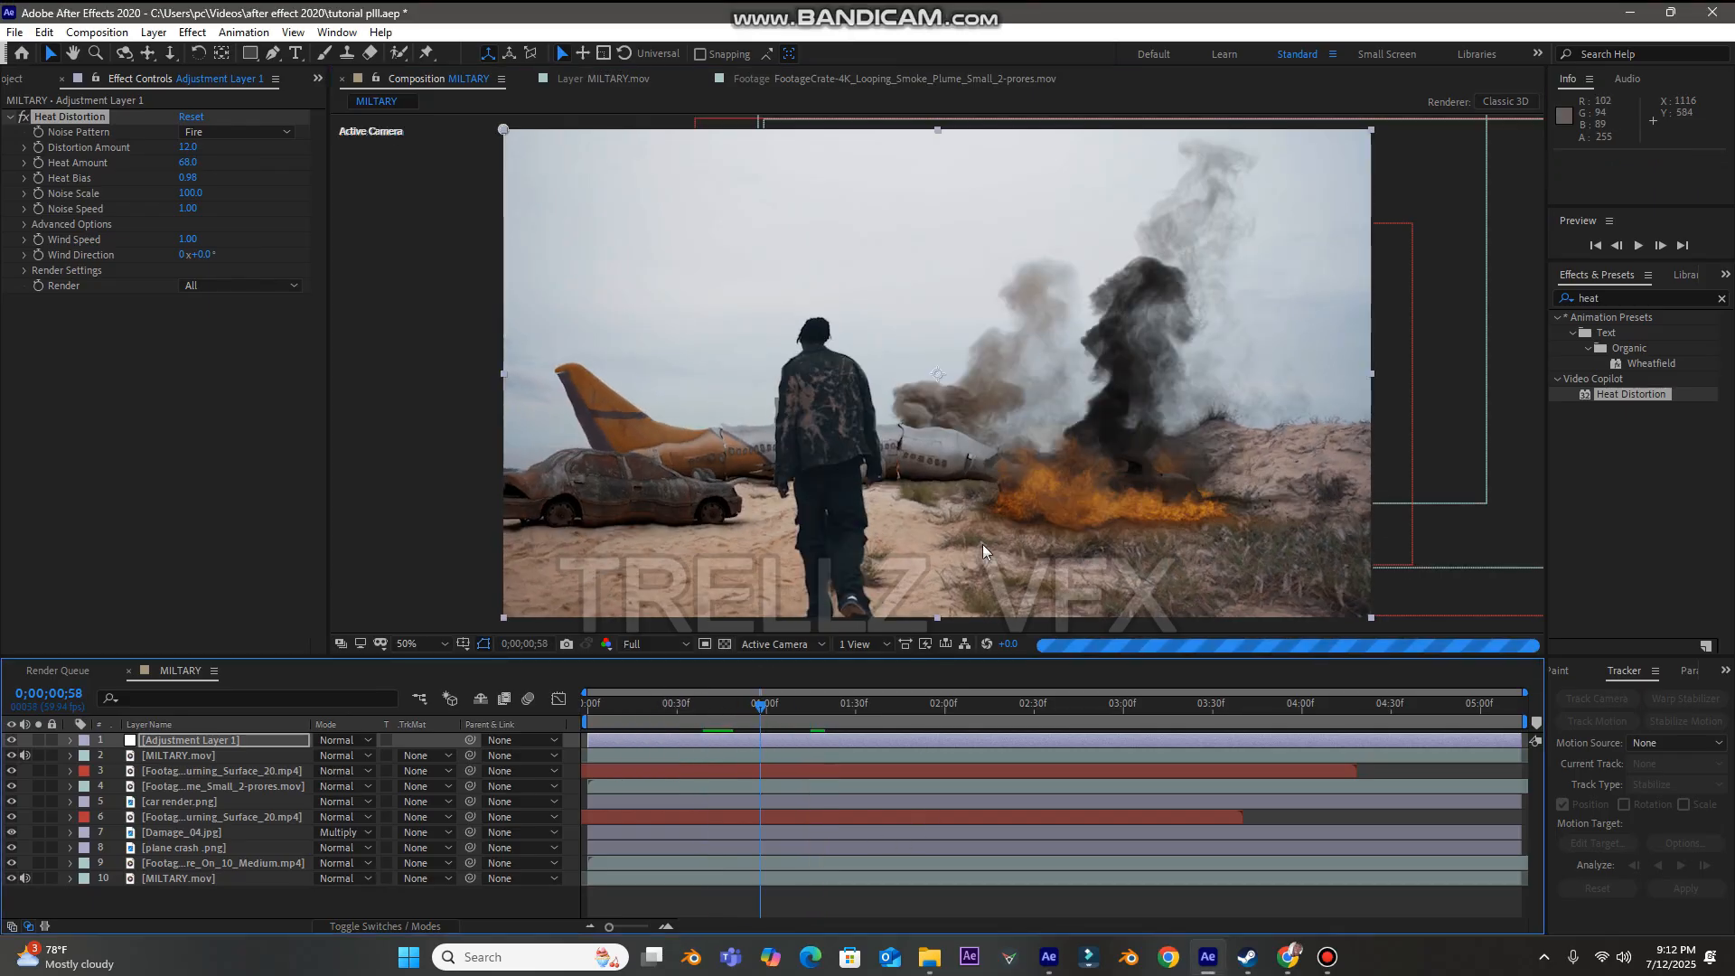
- Draw a closed seven-point Pen mask around the flames on the adjustment layer and nudge its lower-edge points outward
left_click(273, 53)
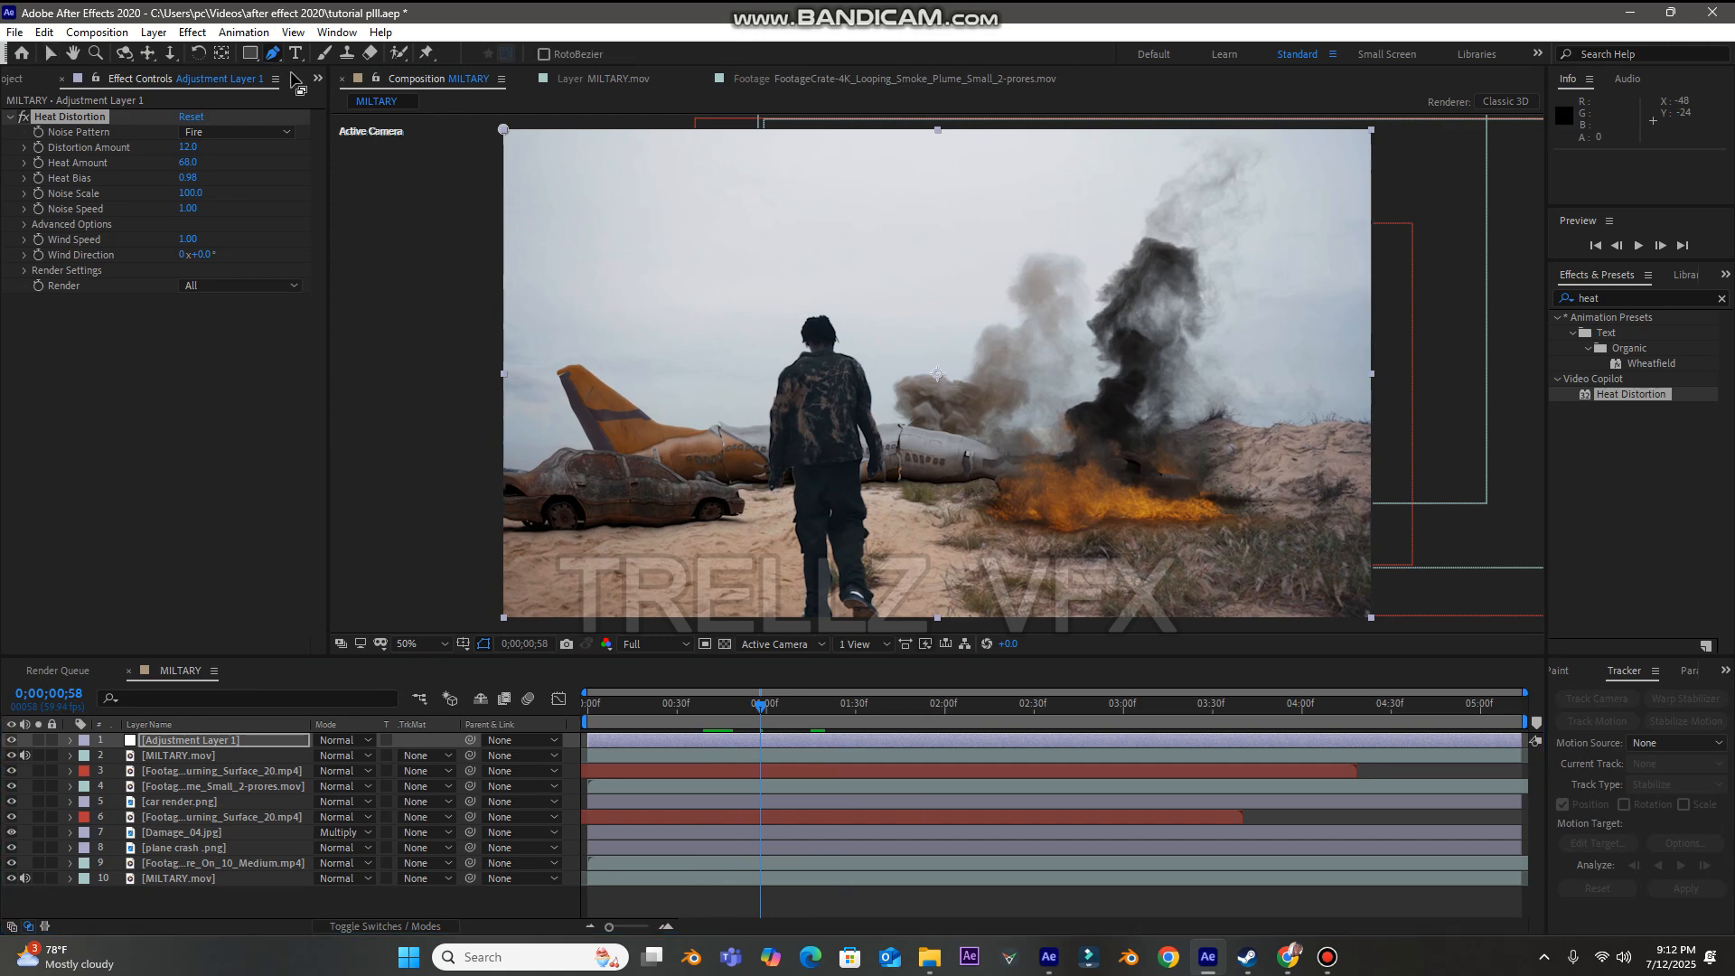
left_click(221, 740)
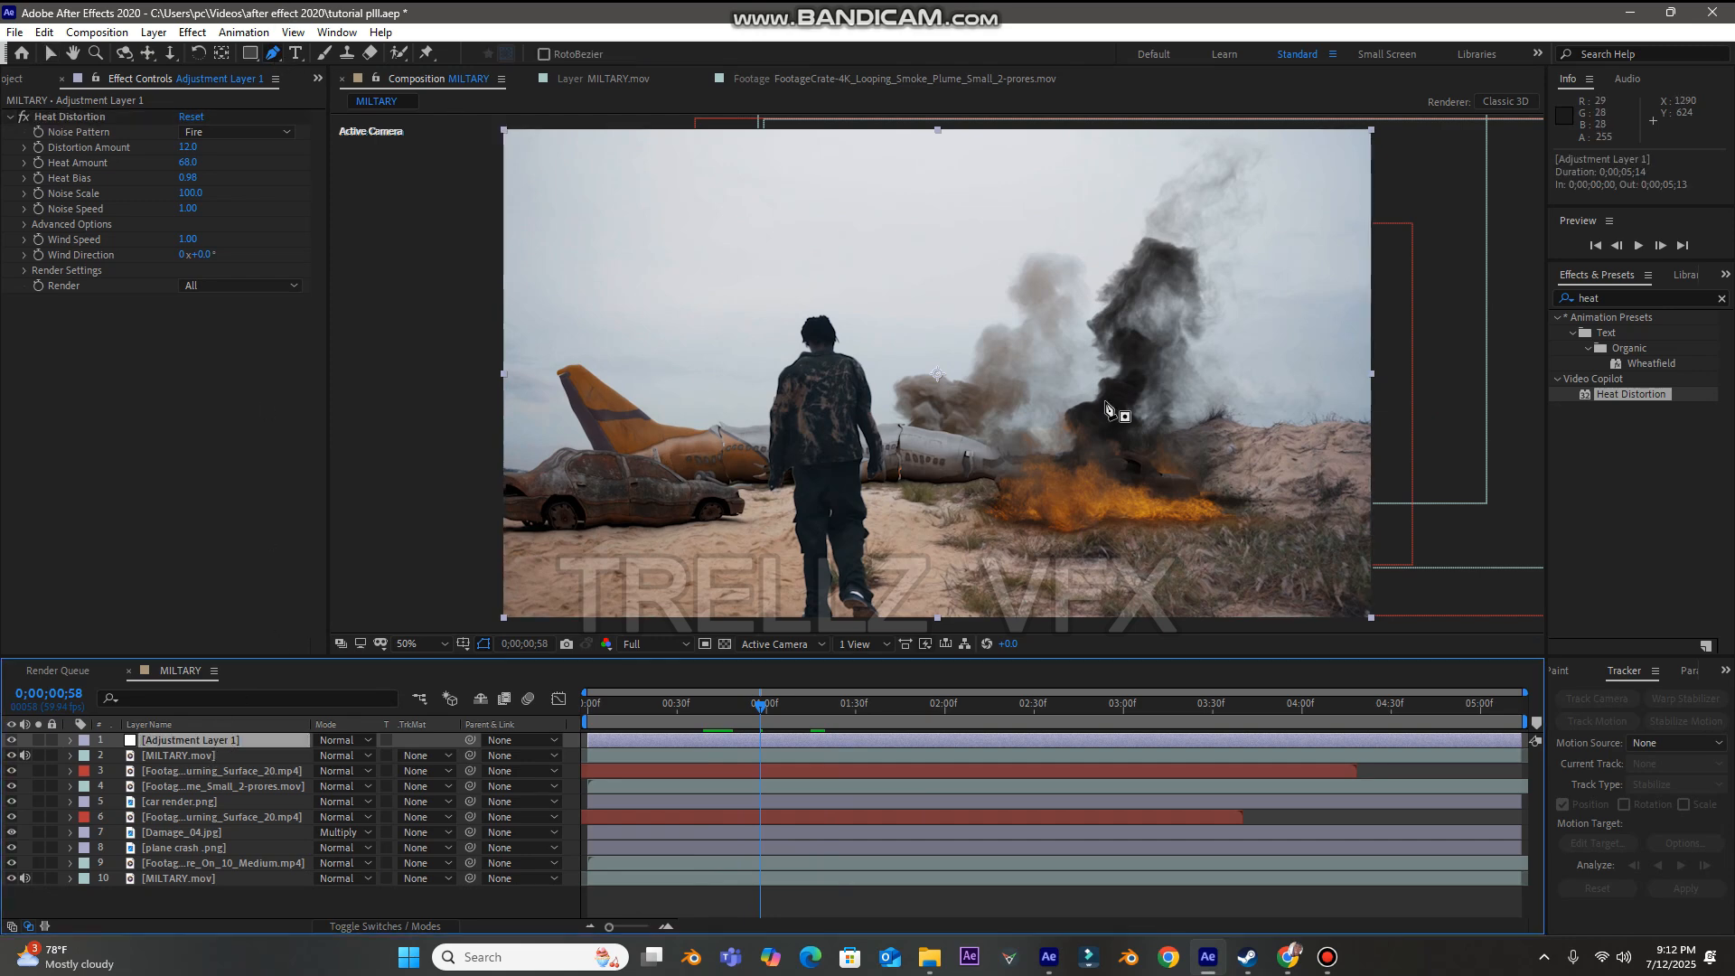
left_click(1003, 499)
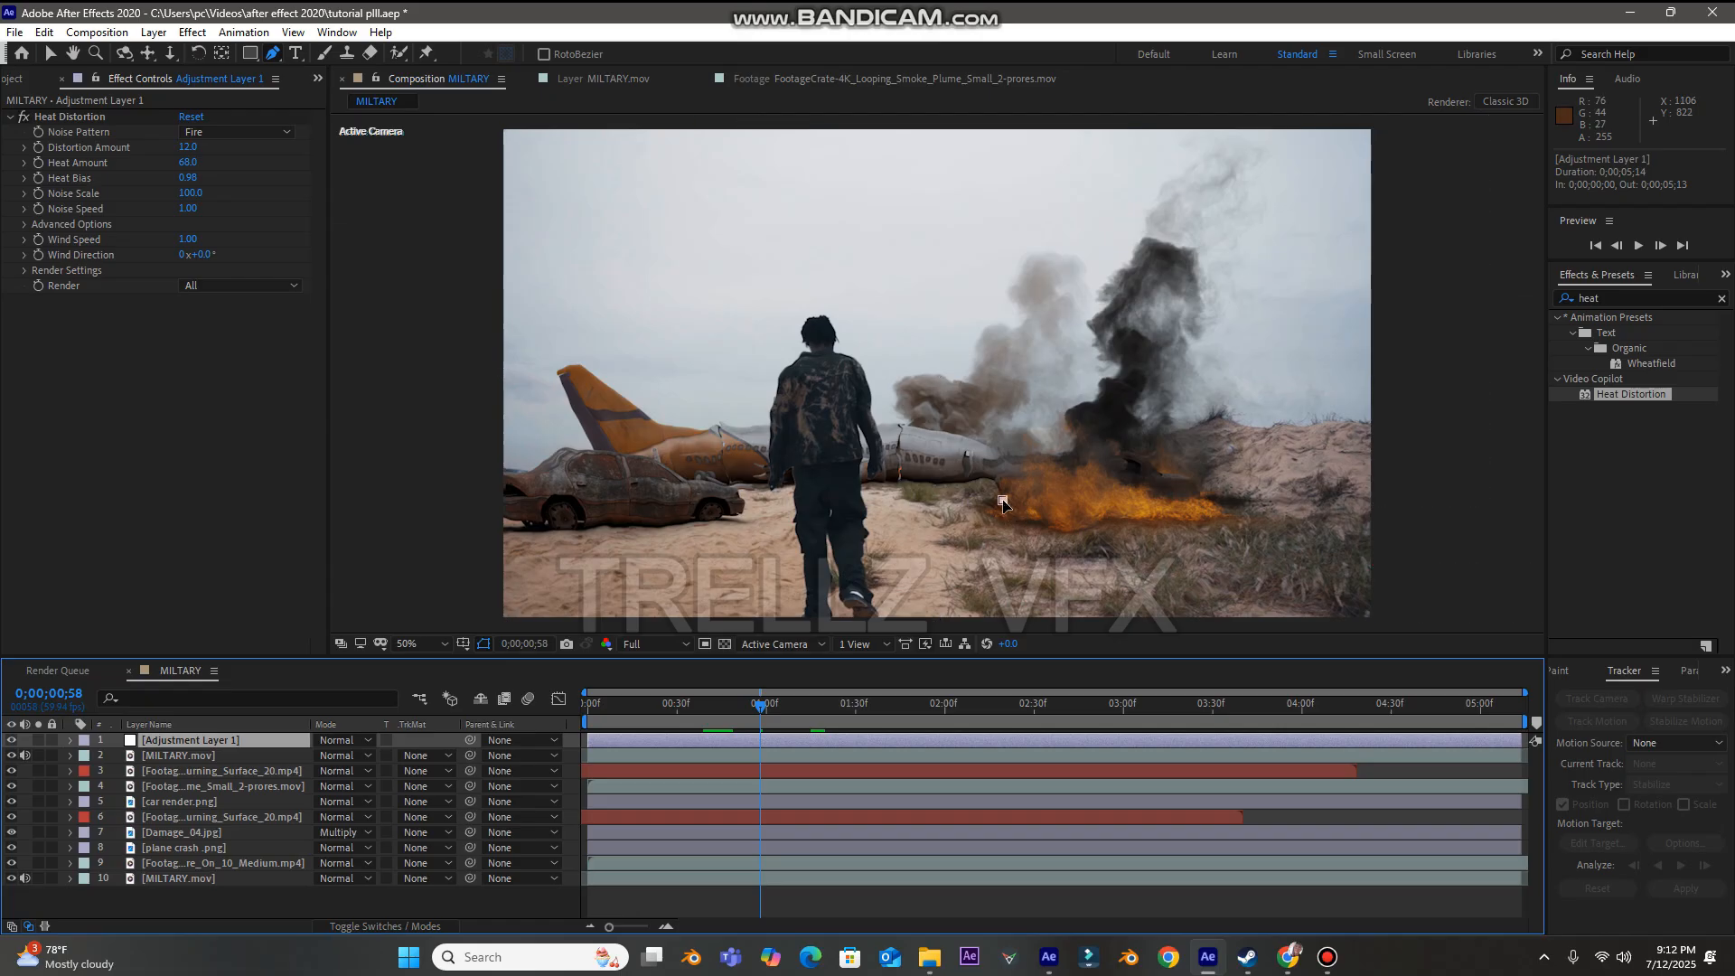
left_click_drag(1107, 496, 1125, 492)
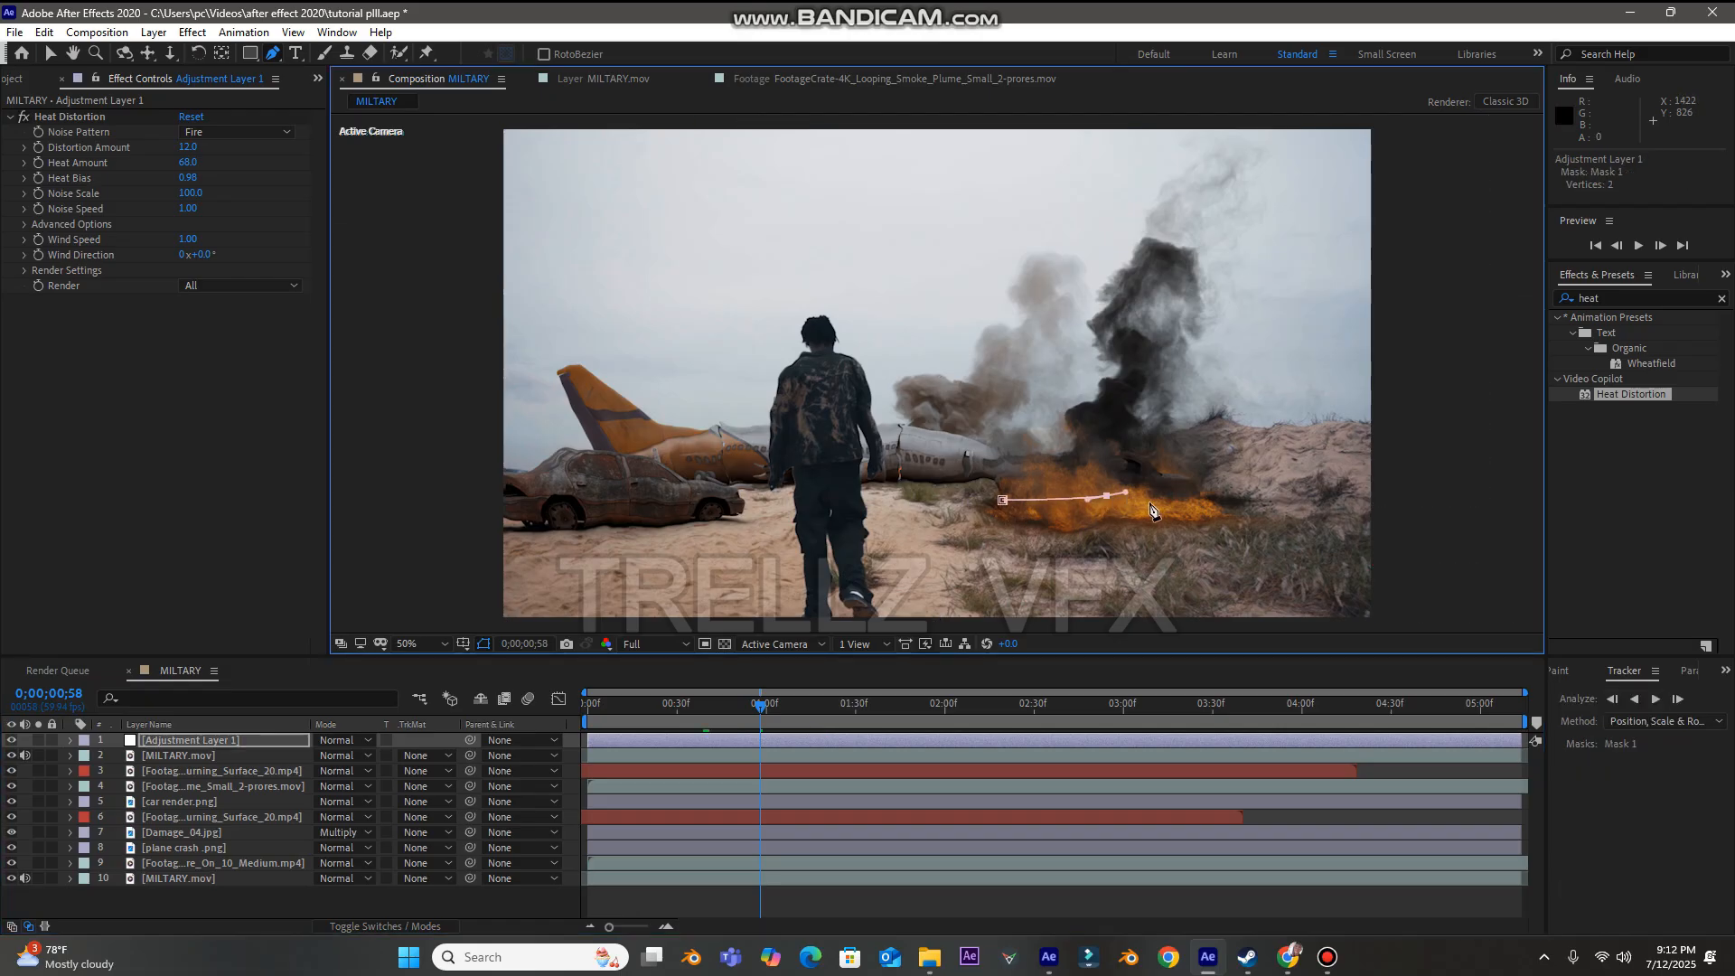
left_click(1201, 488)
left_click_drag(1127, 434, 1014, 460)
left_click(1014, 459)
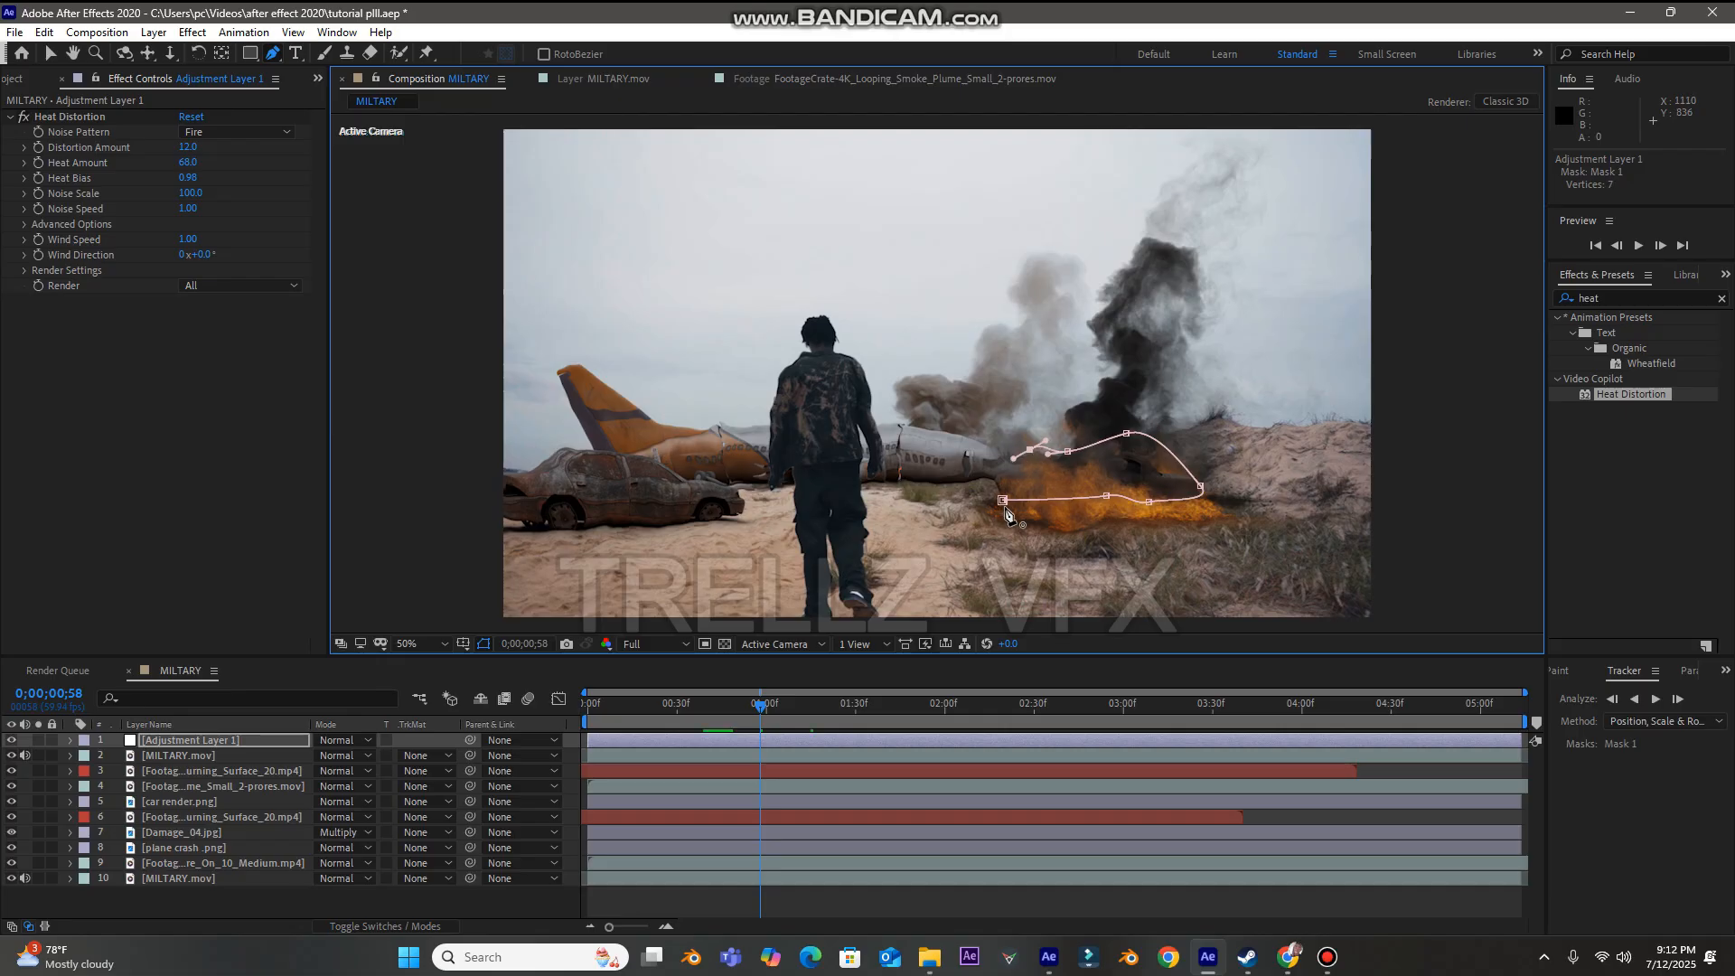
left_click(1003, 501)
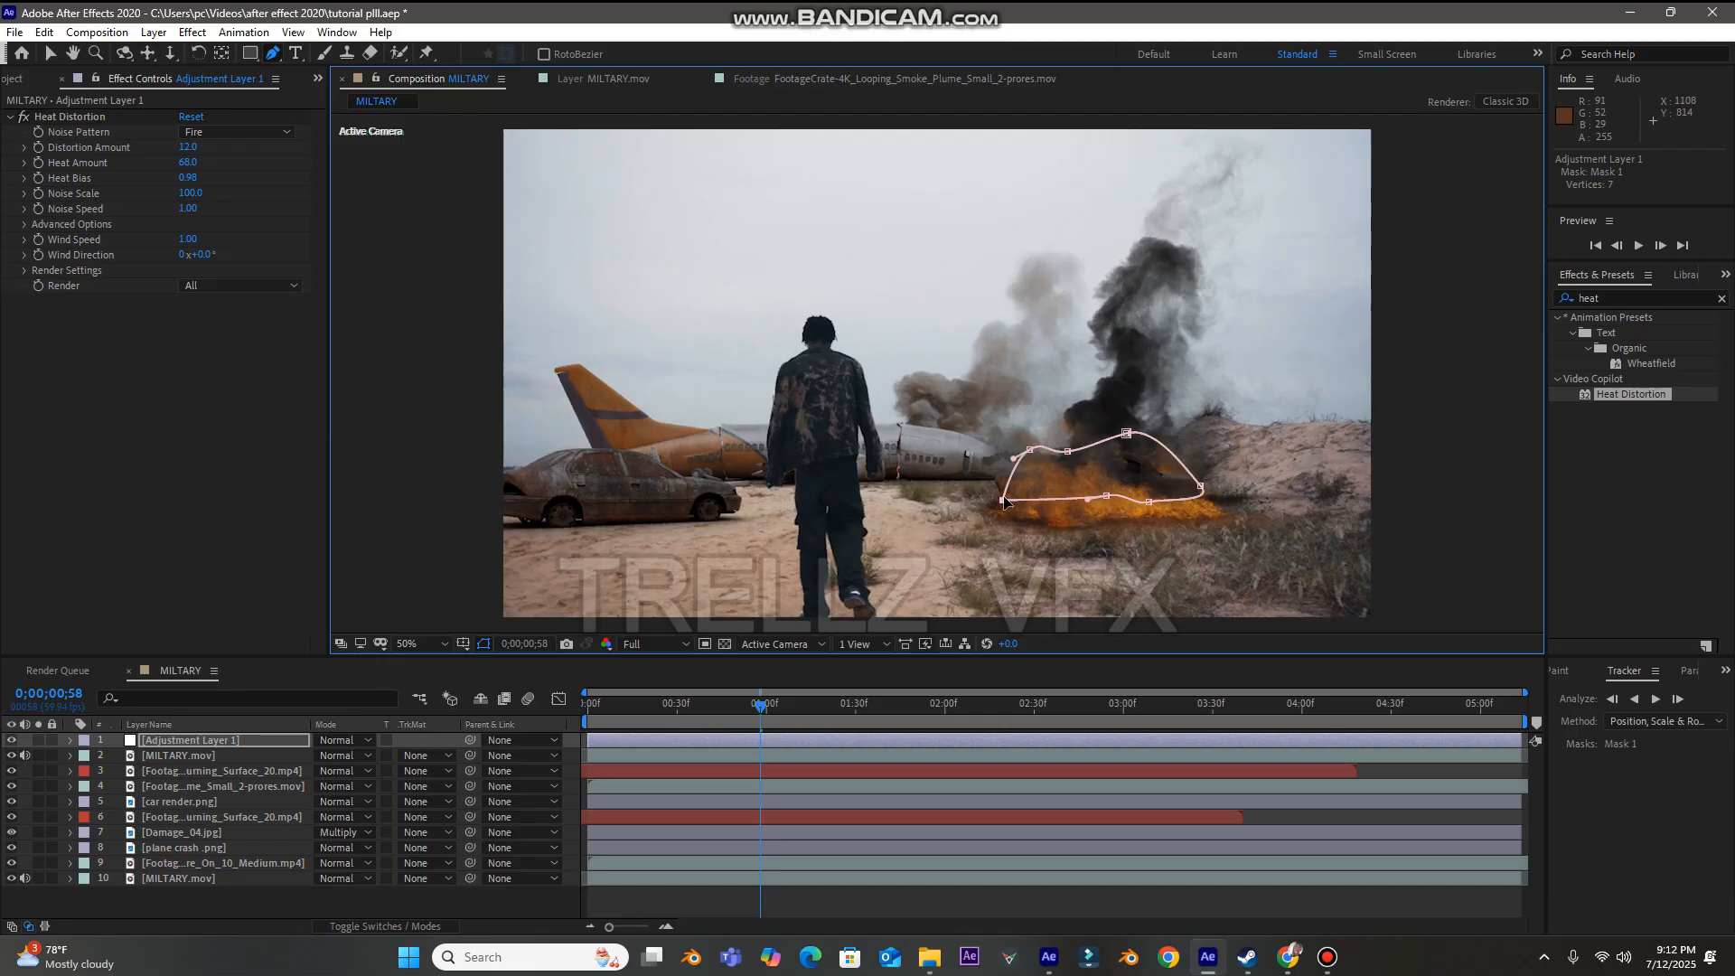
left_click_drag(1003, 502, 994, 502)
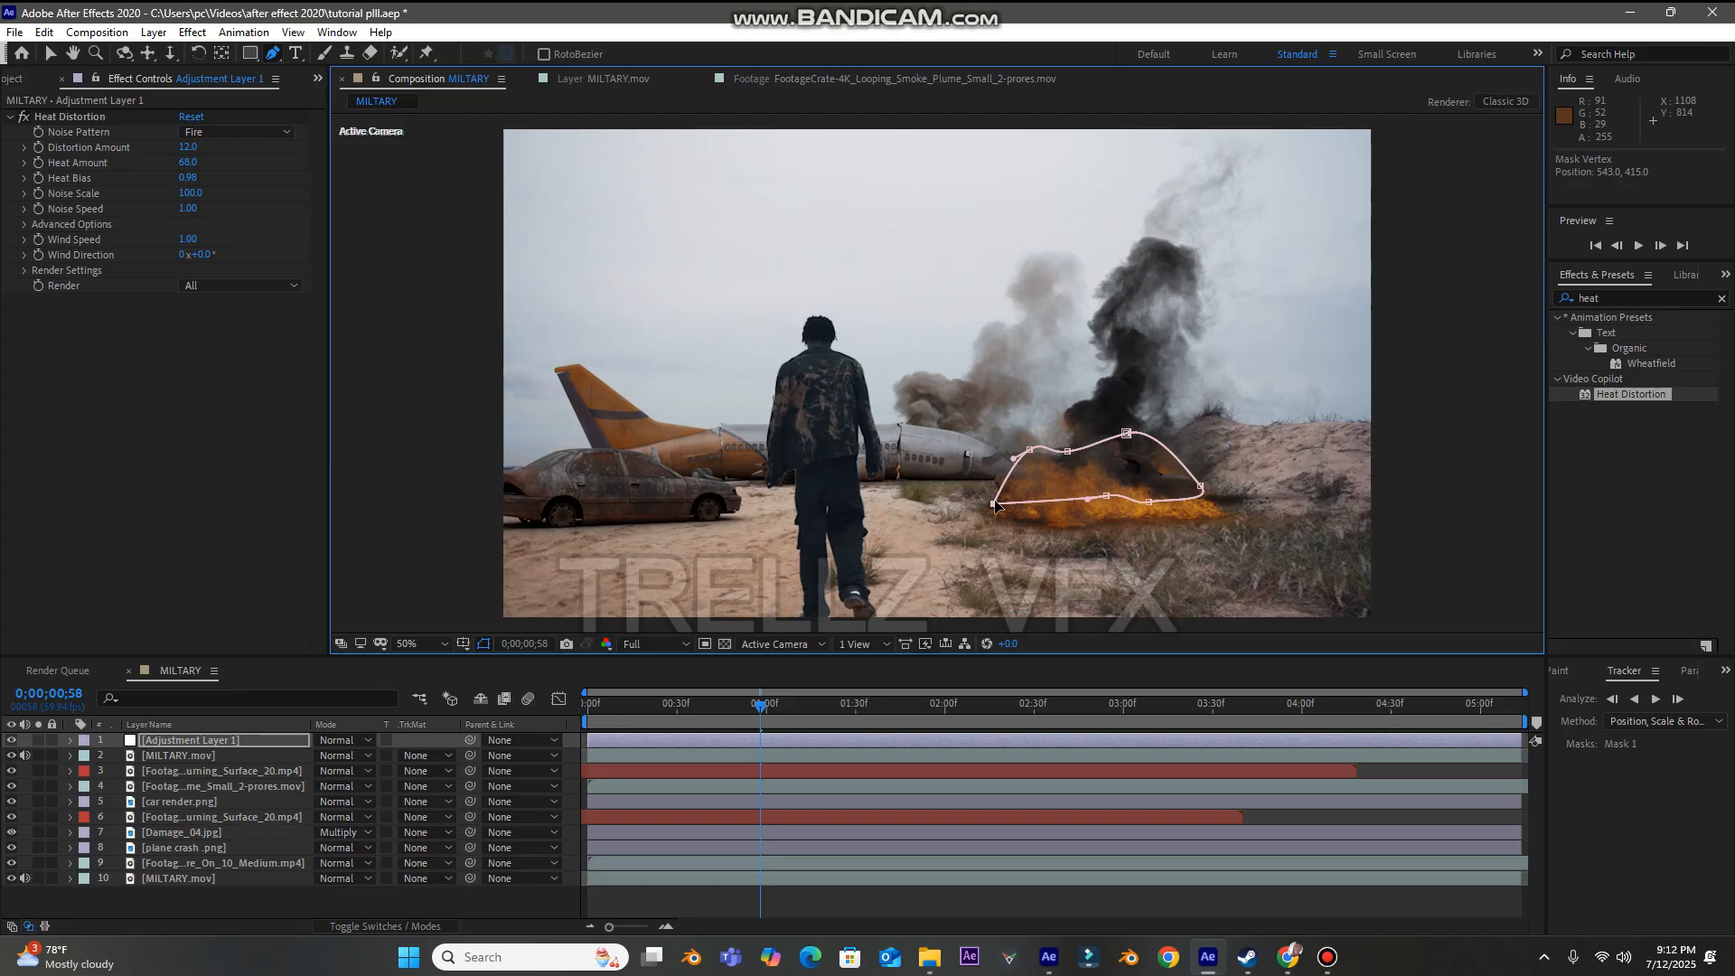
left_click_drag(1106, 493, 1099, 503)
- Feather the adjustment layer's mask by 143 pixels, checking the softened edge in a short preview
key("f")
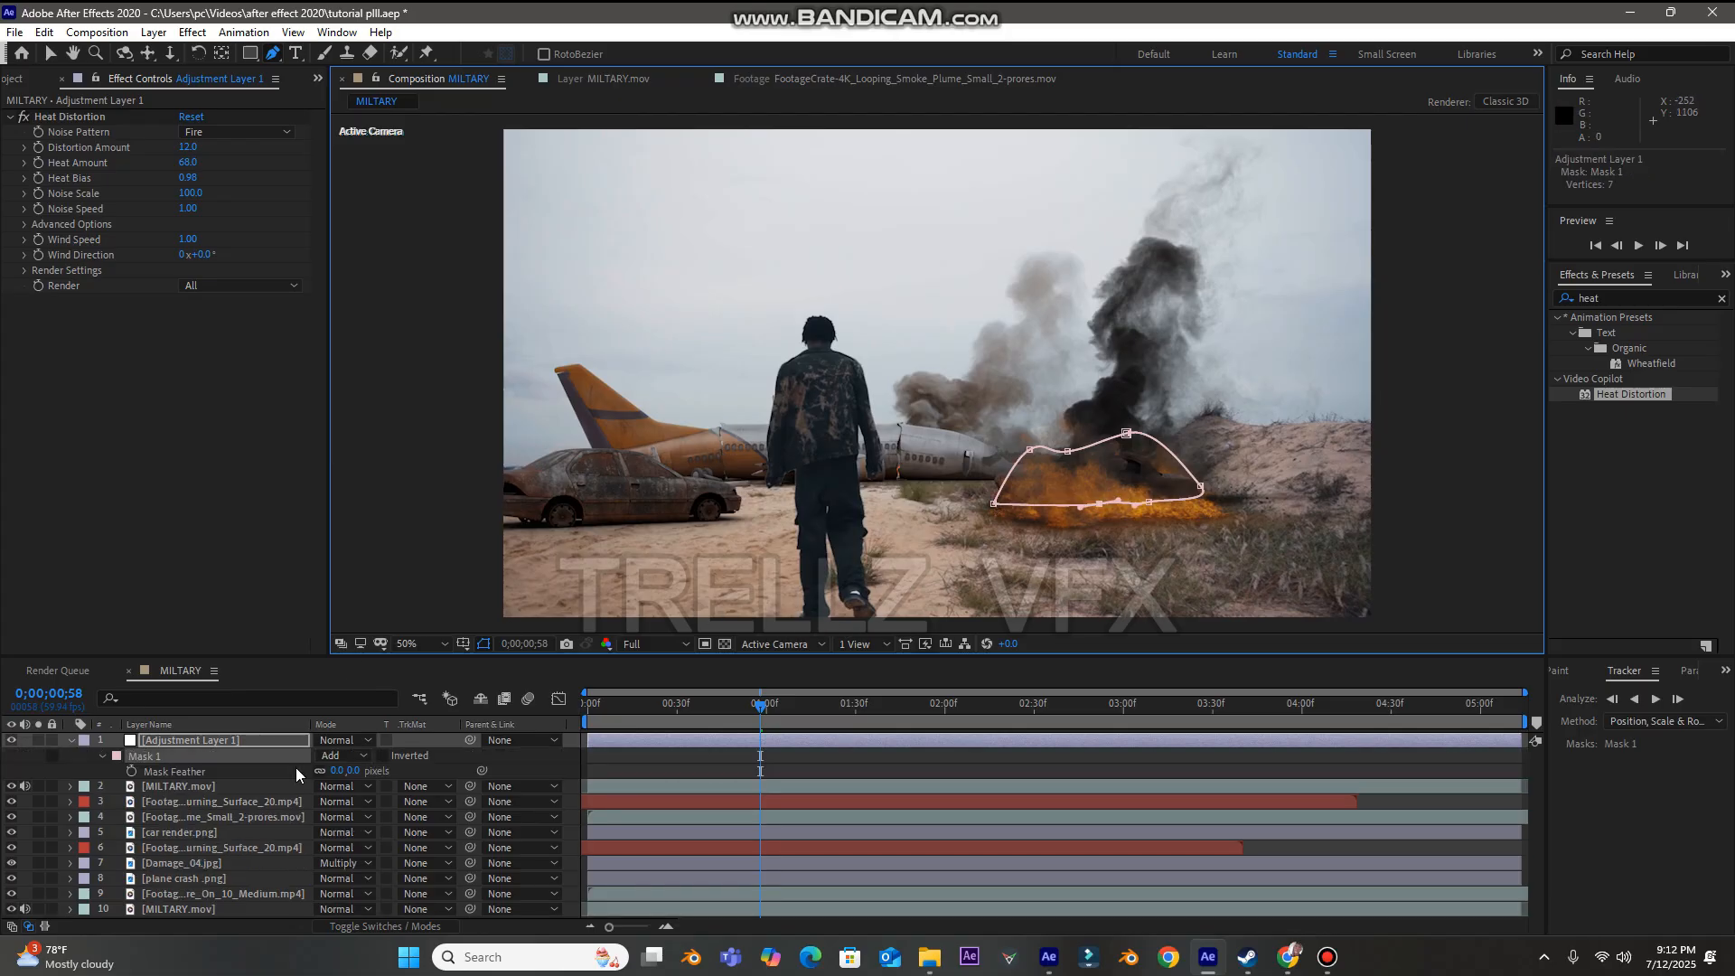
left_click_drag(349, 769, 506, 723)
key("F2")
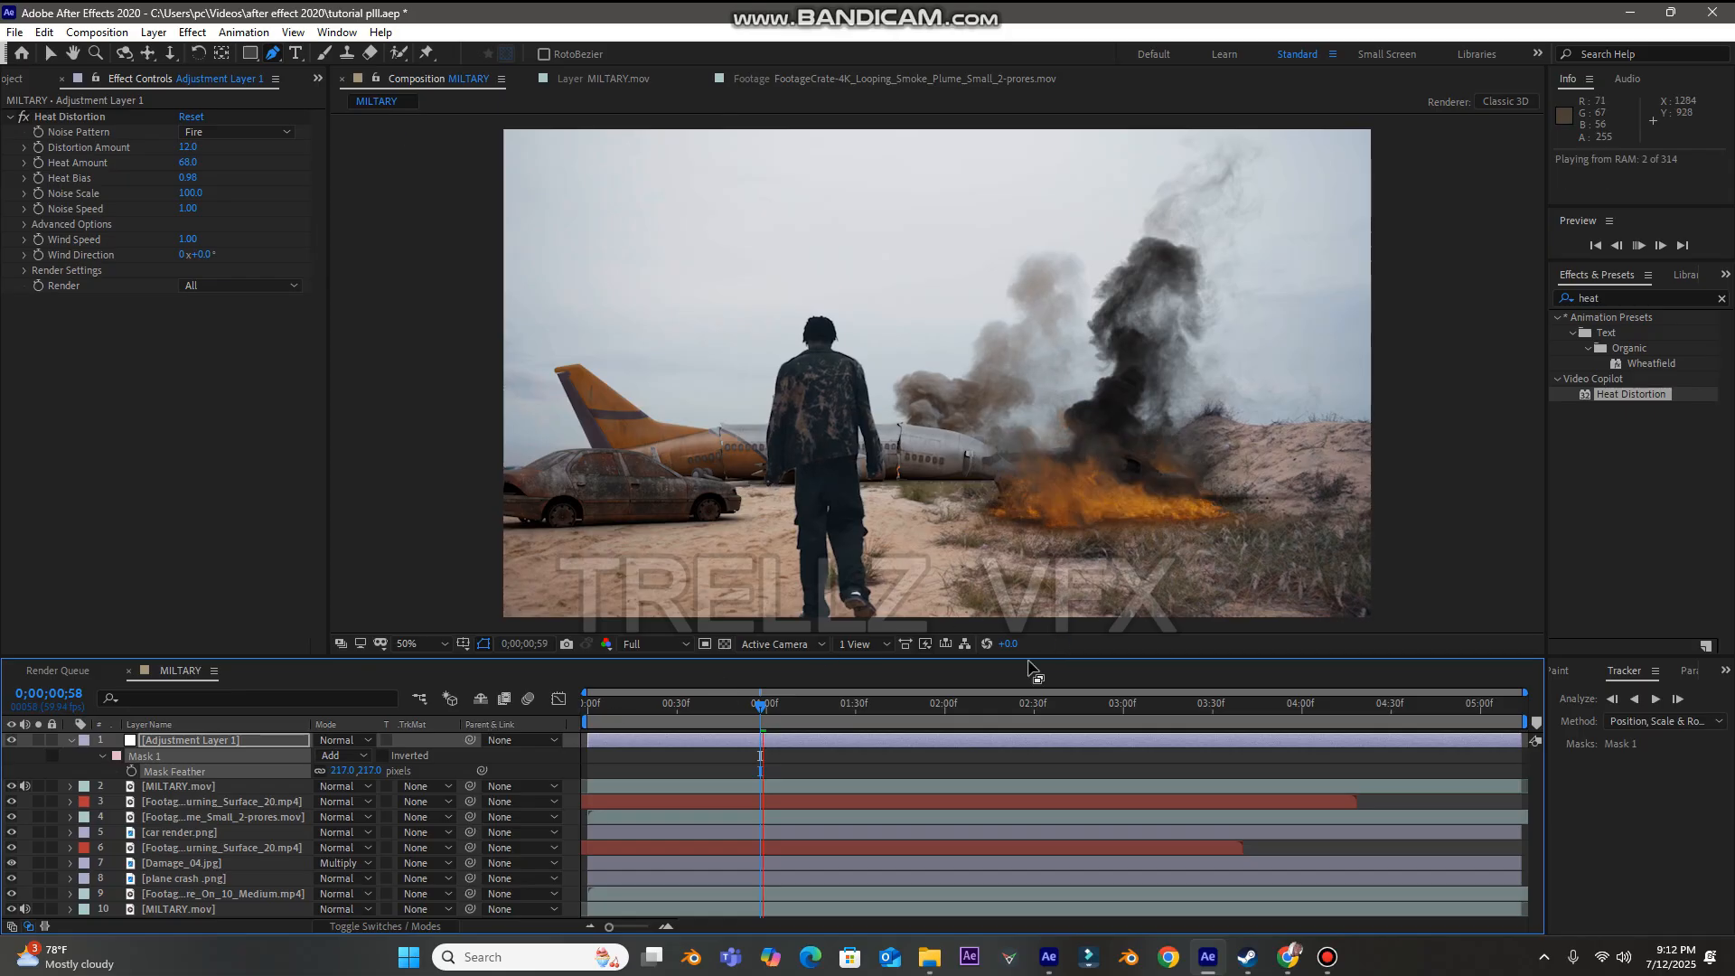
key("space")
double_click(334, 779)
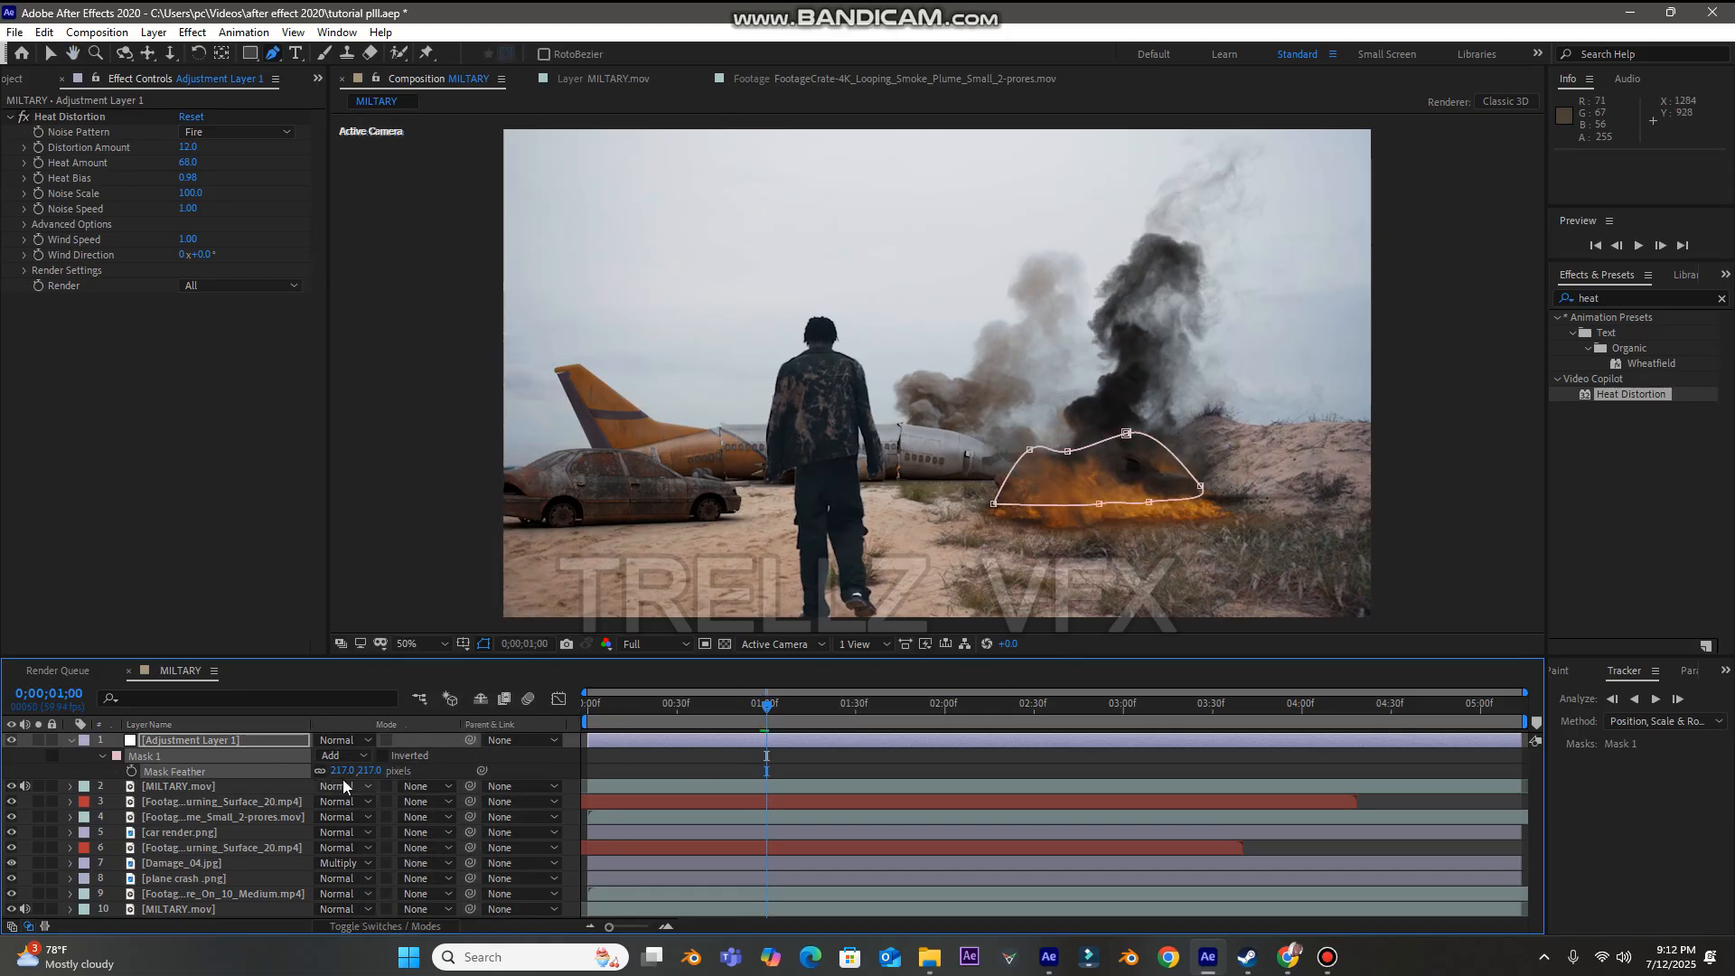
left_click(331, 779)
left_click(342, 776)
left_click_drag(342, 775, 333, 771)
- Raise the upper-left part of the mask to take in more of the area above the flames, and preview the composition
left_click_drag(1029, 449, 1068, 428)
key("v")
left_click(918, 668)
key("space")
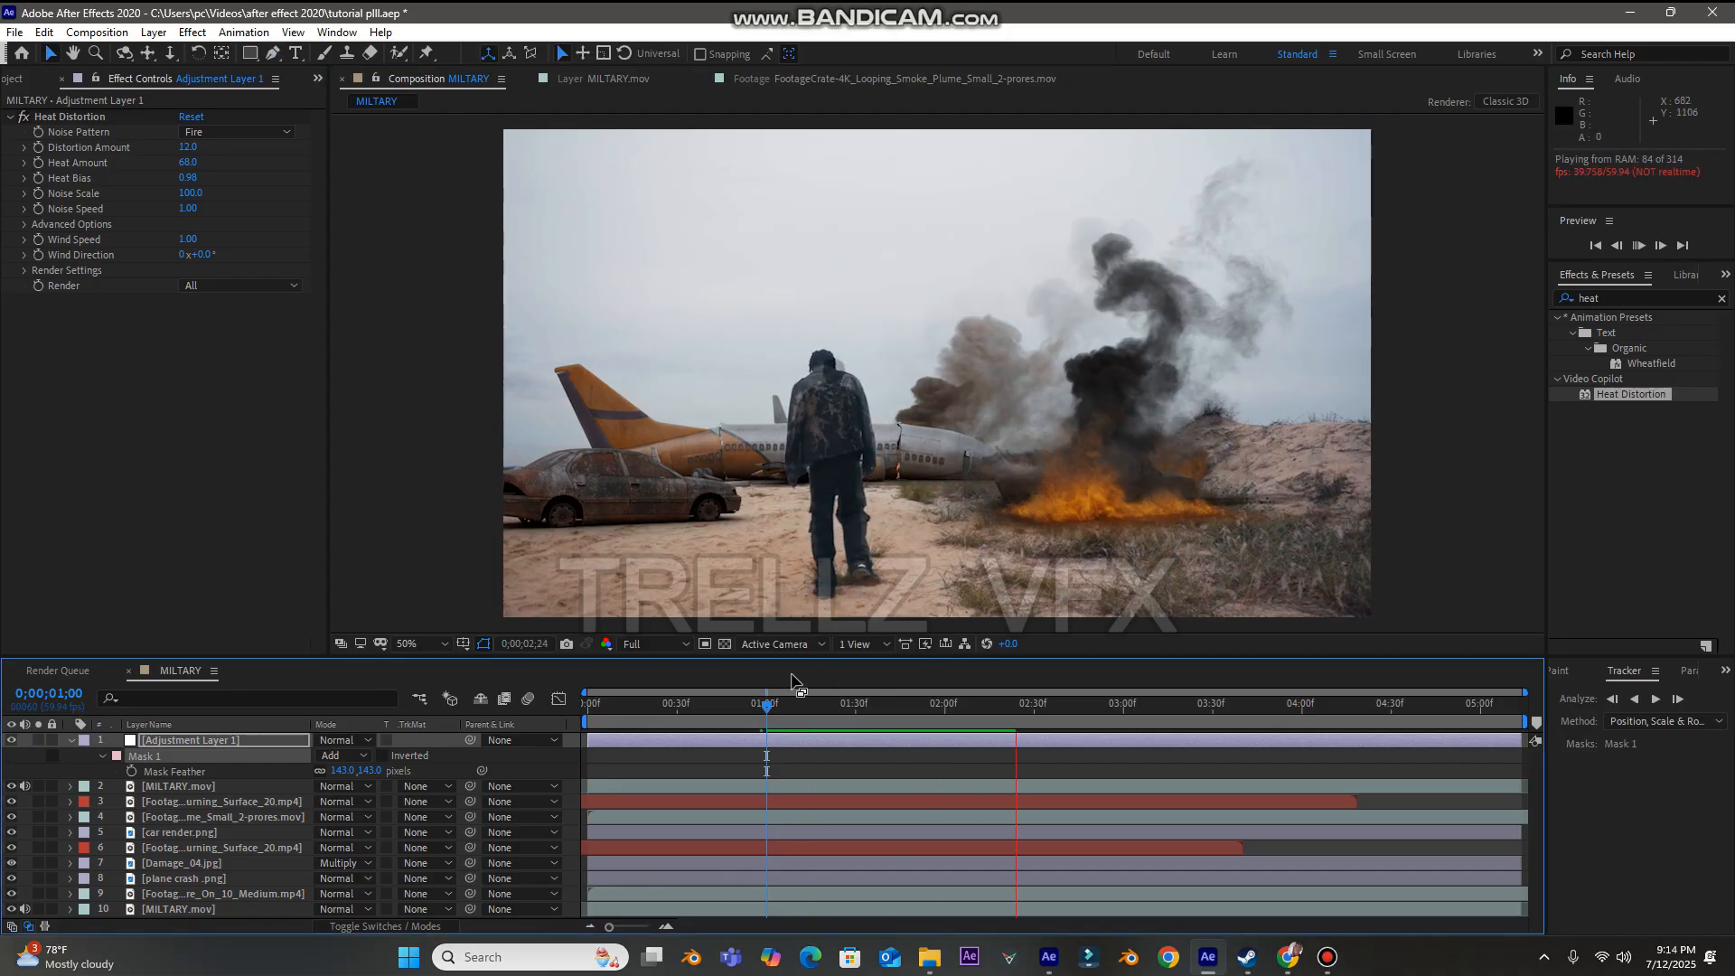
key("space")
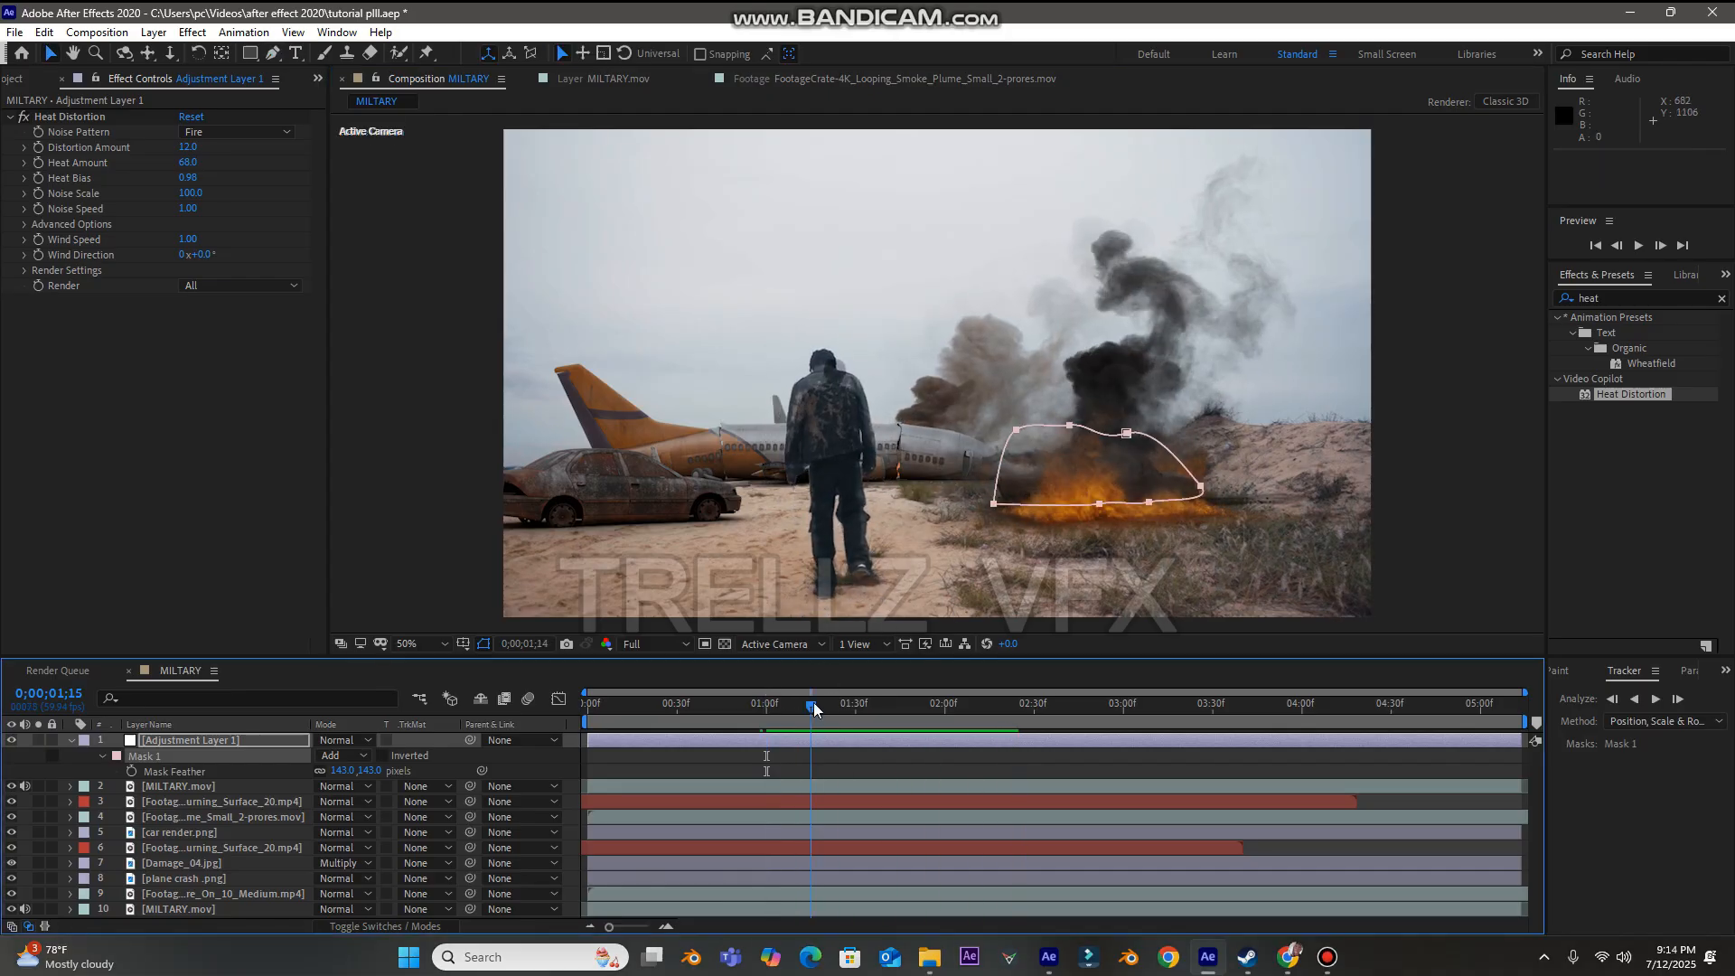
- At 0;00;01;23, shrink the mask from both sides and from below, to about 75% of its height
double_click(994, 507)
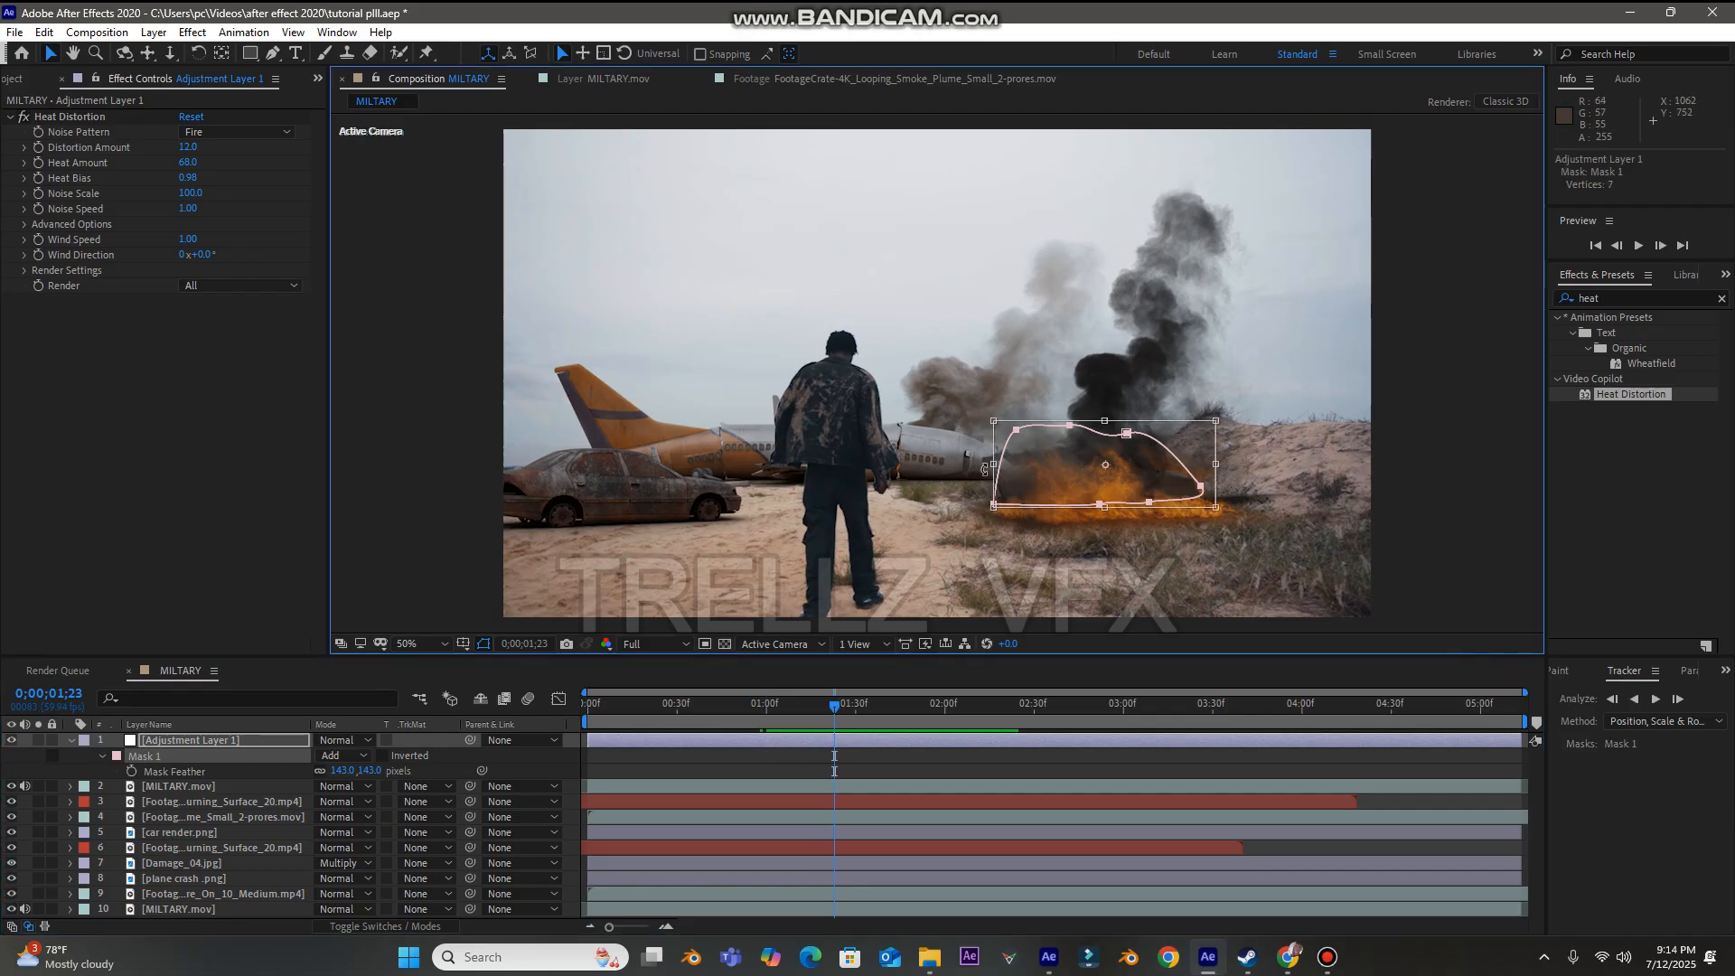
left_click_drag(992, 464, 1022, 463)
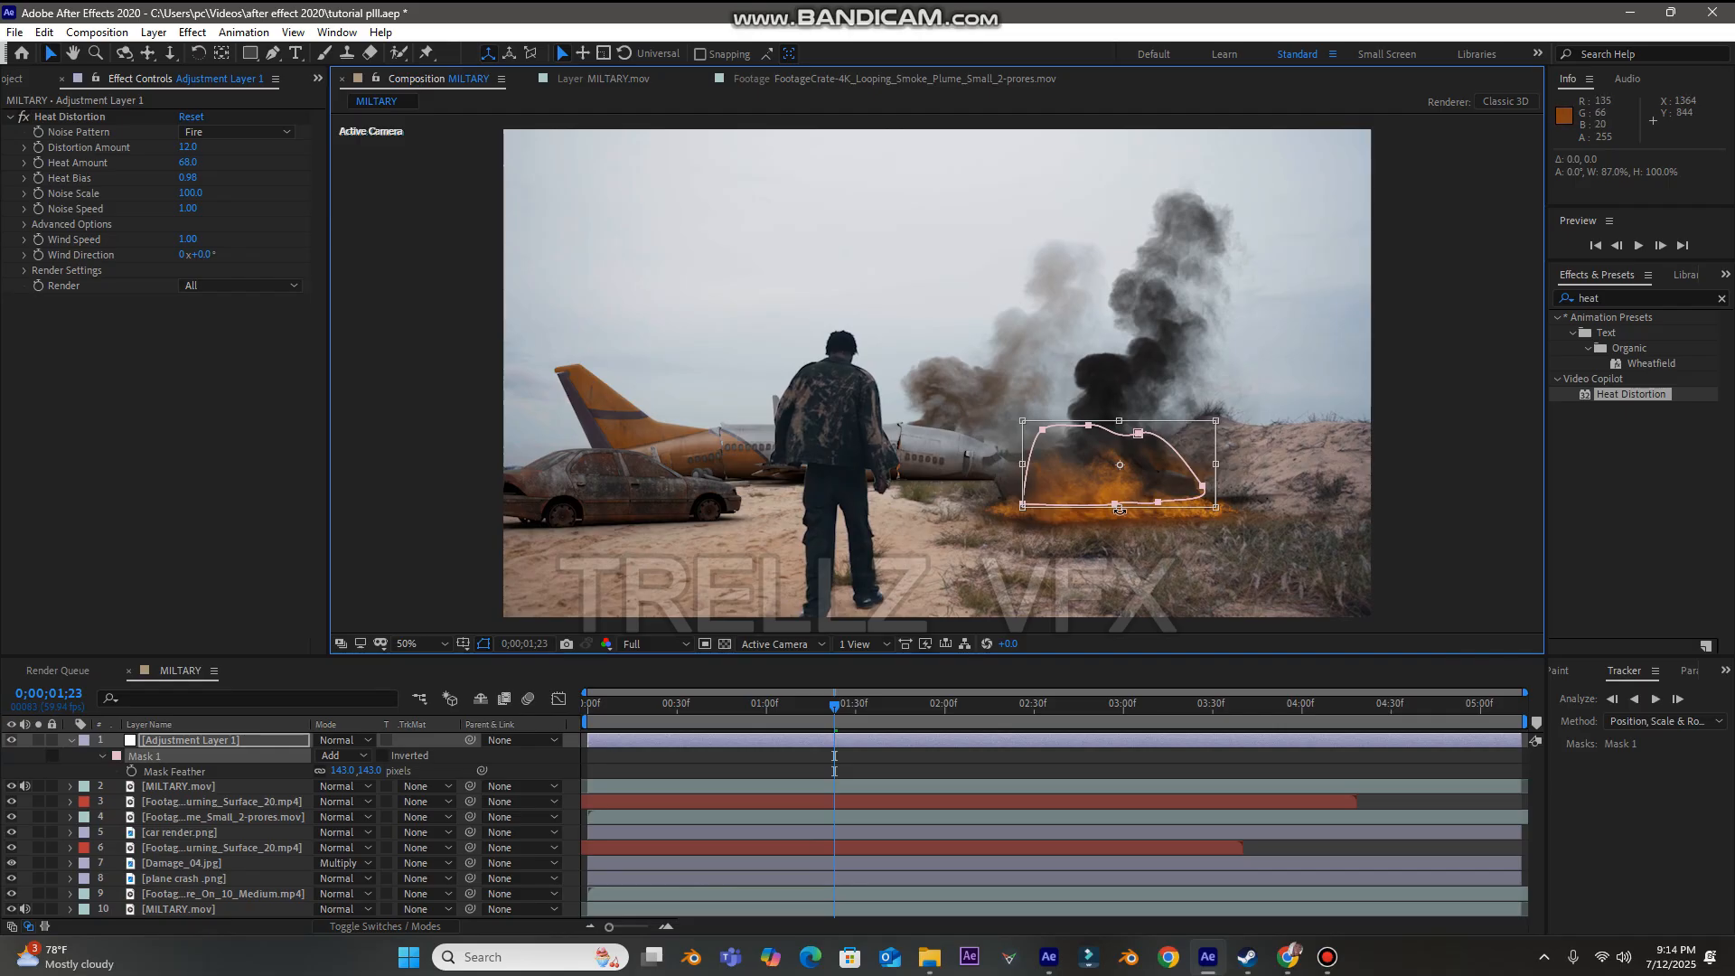
left_click_drag(1119, 508, 1118, 486)
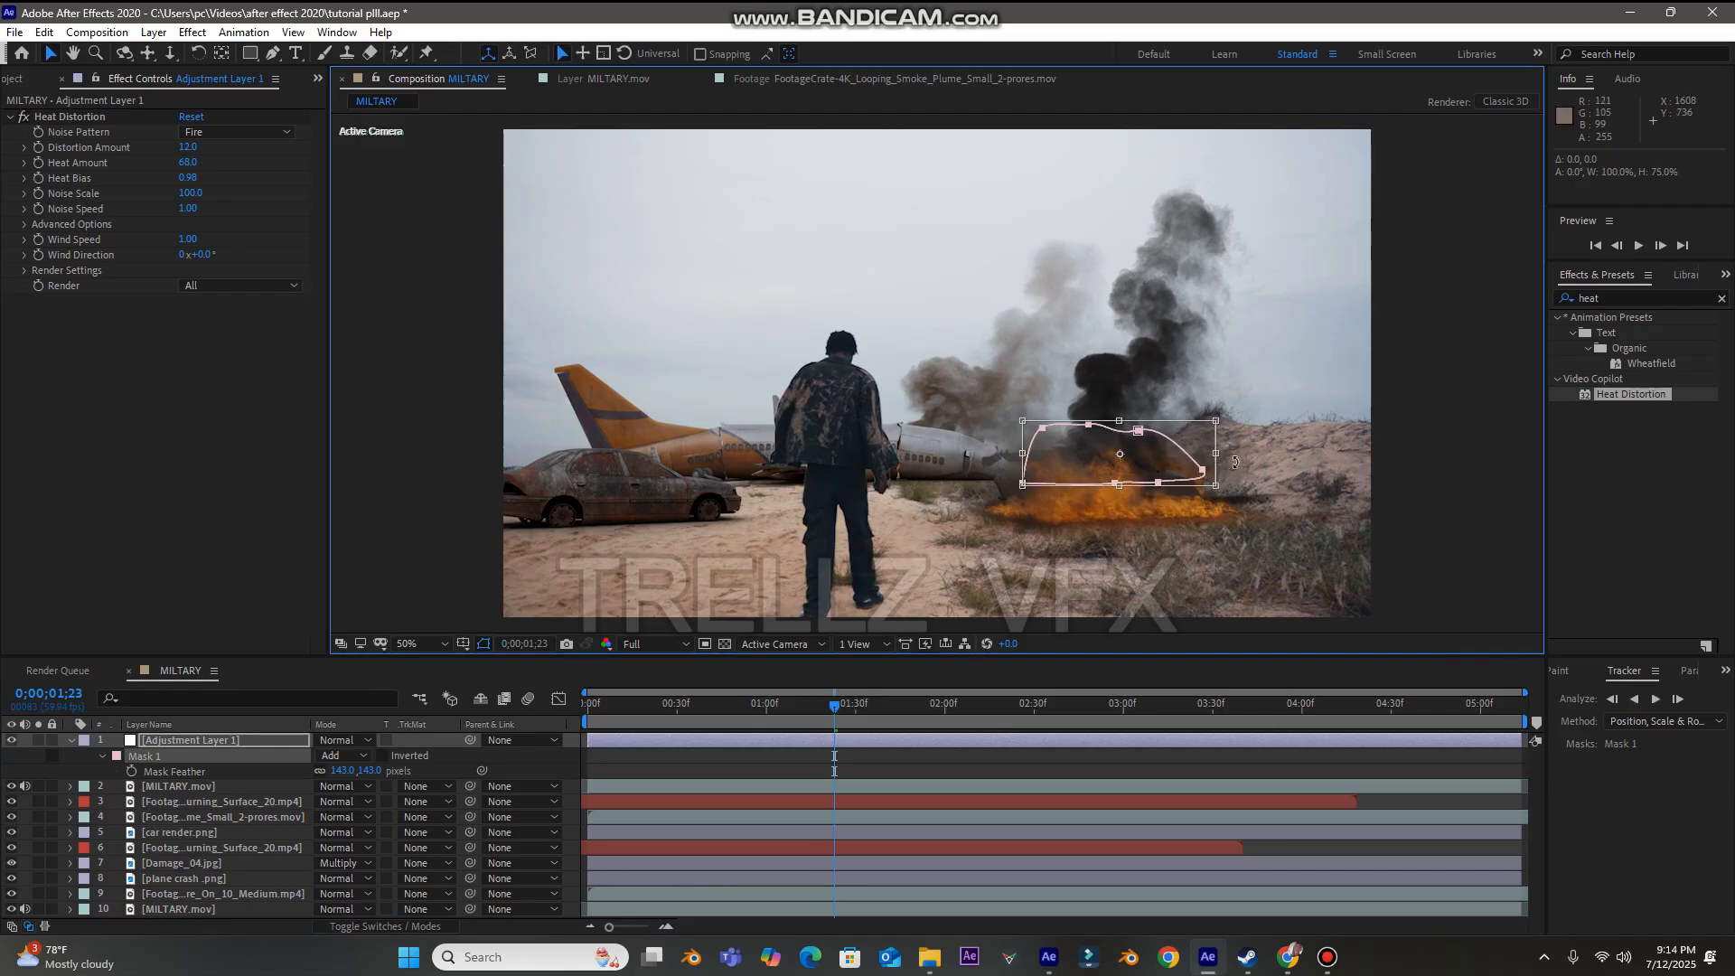
left_click_drag(1217, 454, 1199, 460)
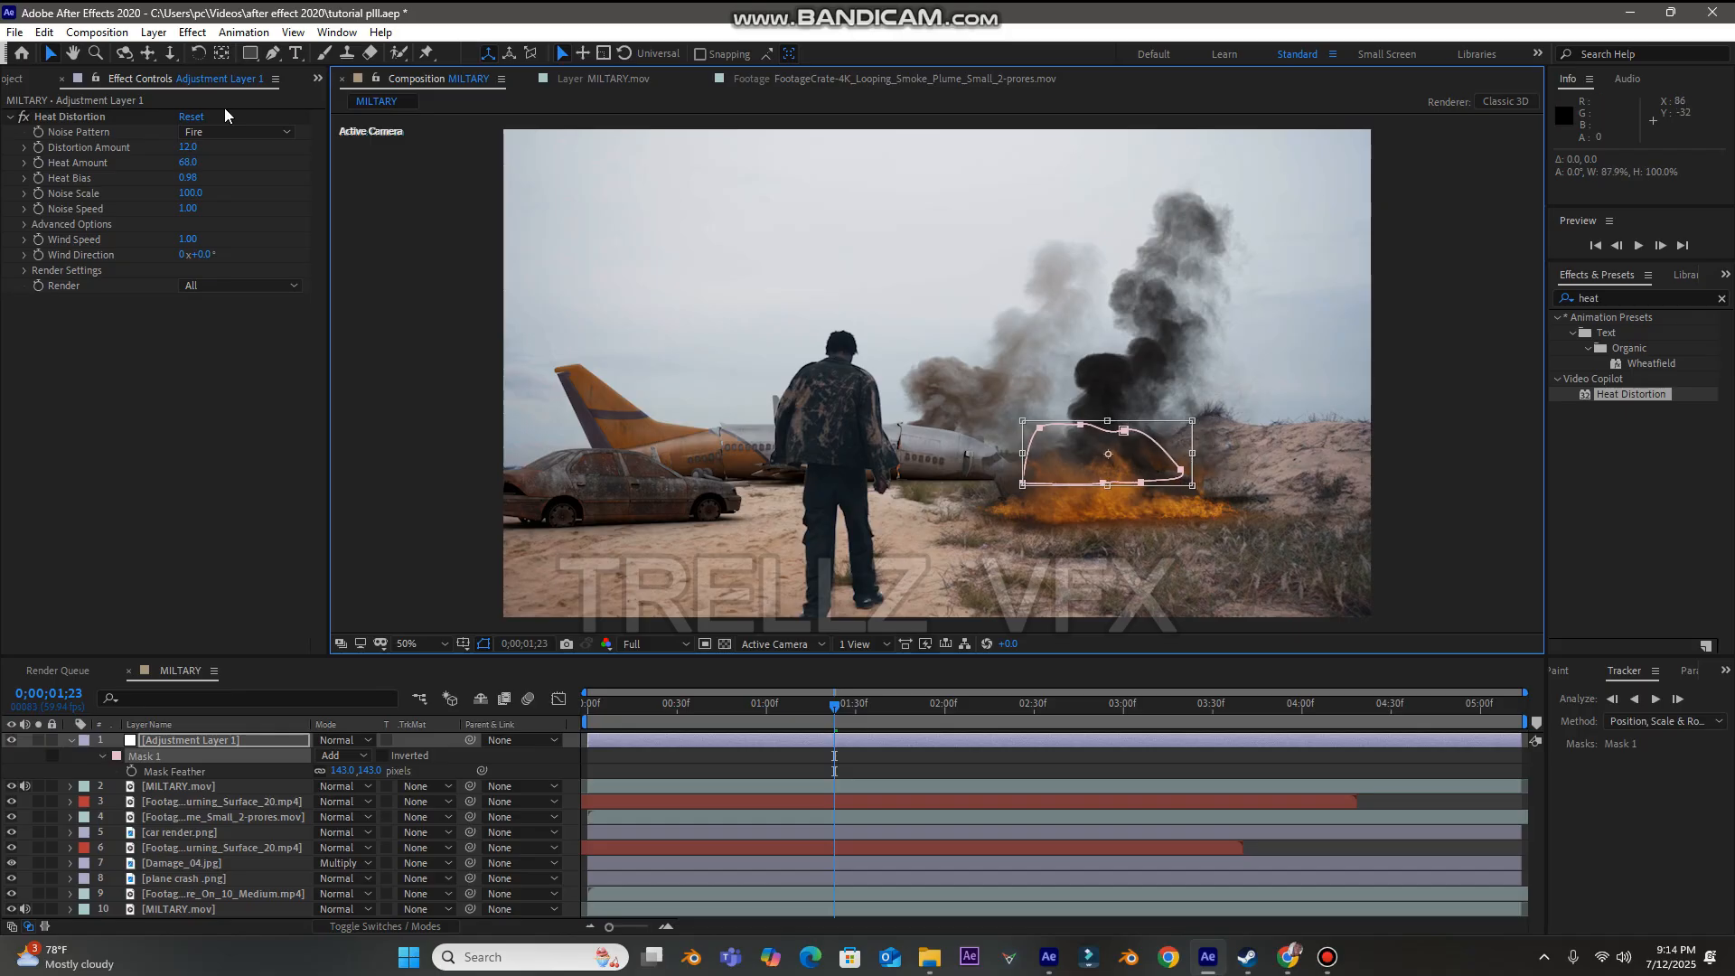
- Set Heat Distortion's Distortion Amount to 10, then deselect the adjustment layer and collapse its mask properties
left_click(191, 147)
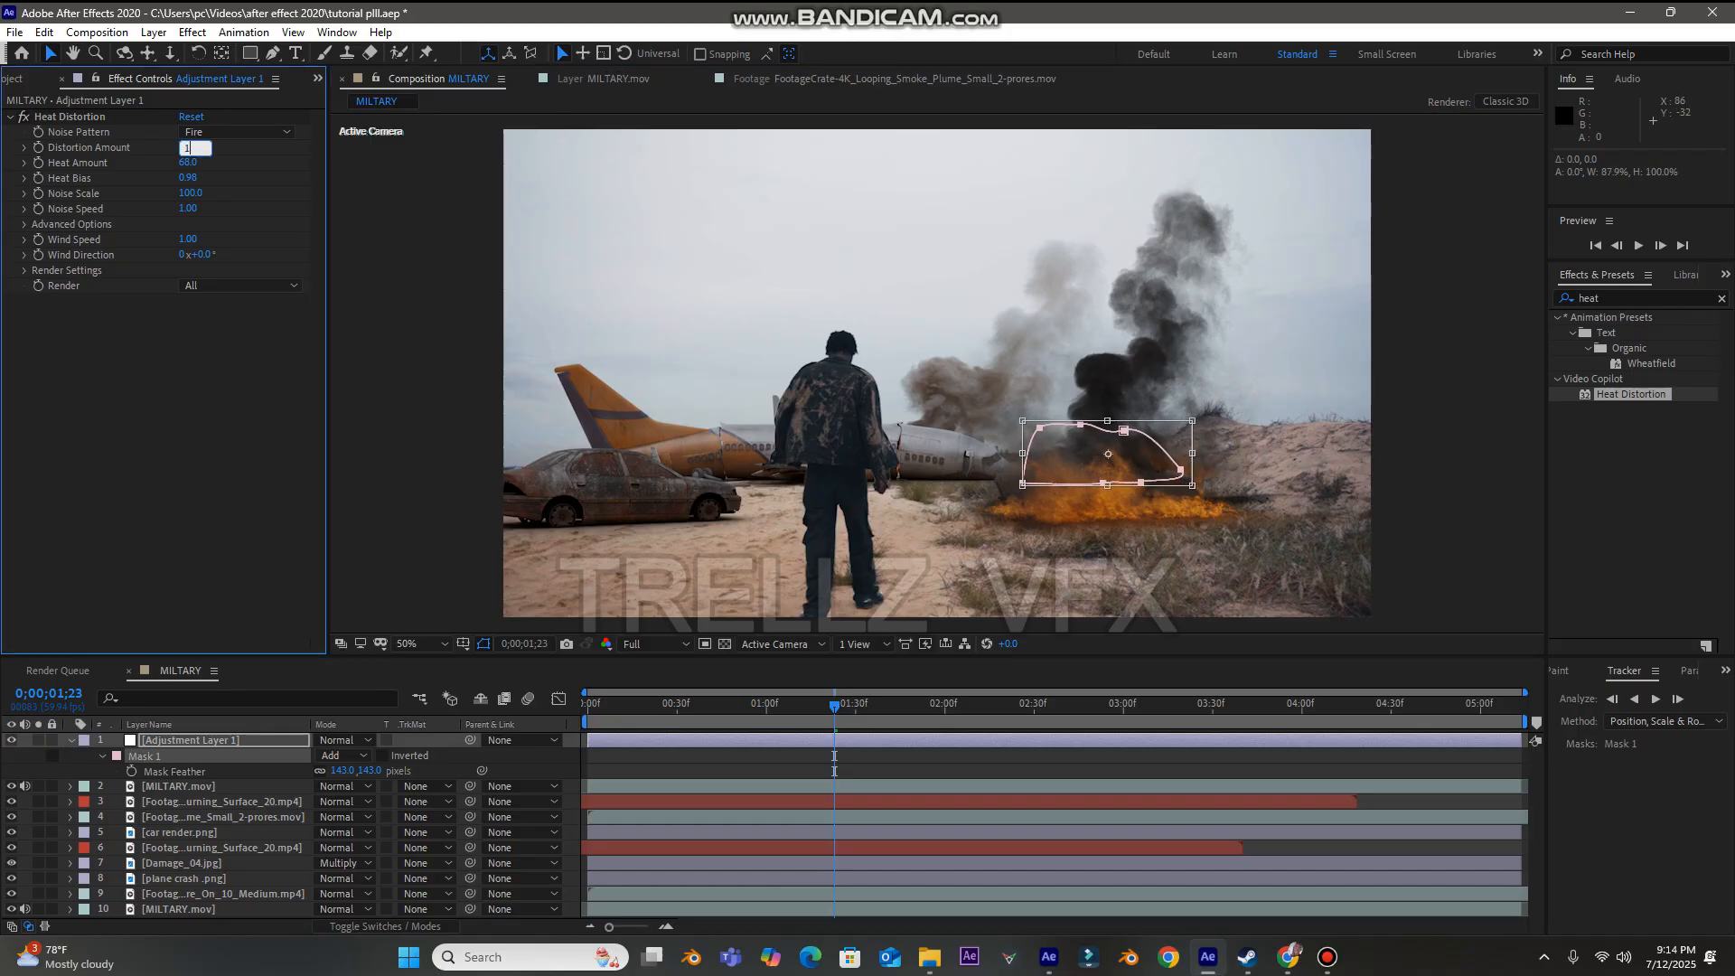
type("10")
key("Return")
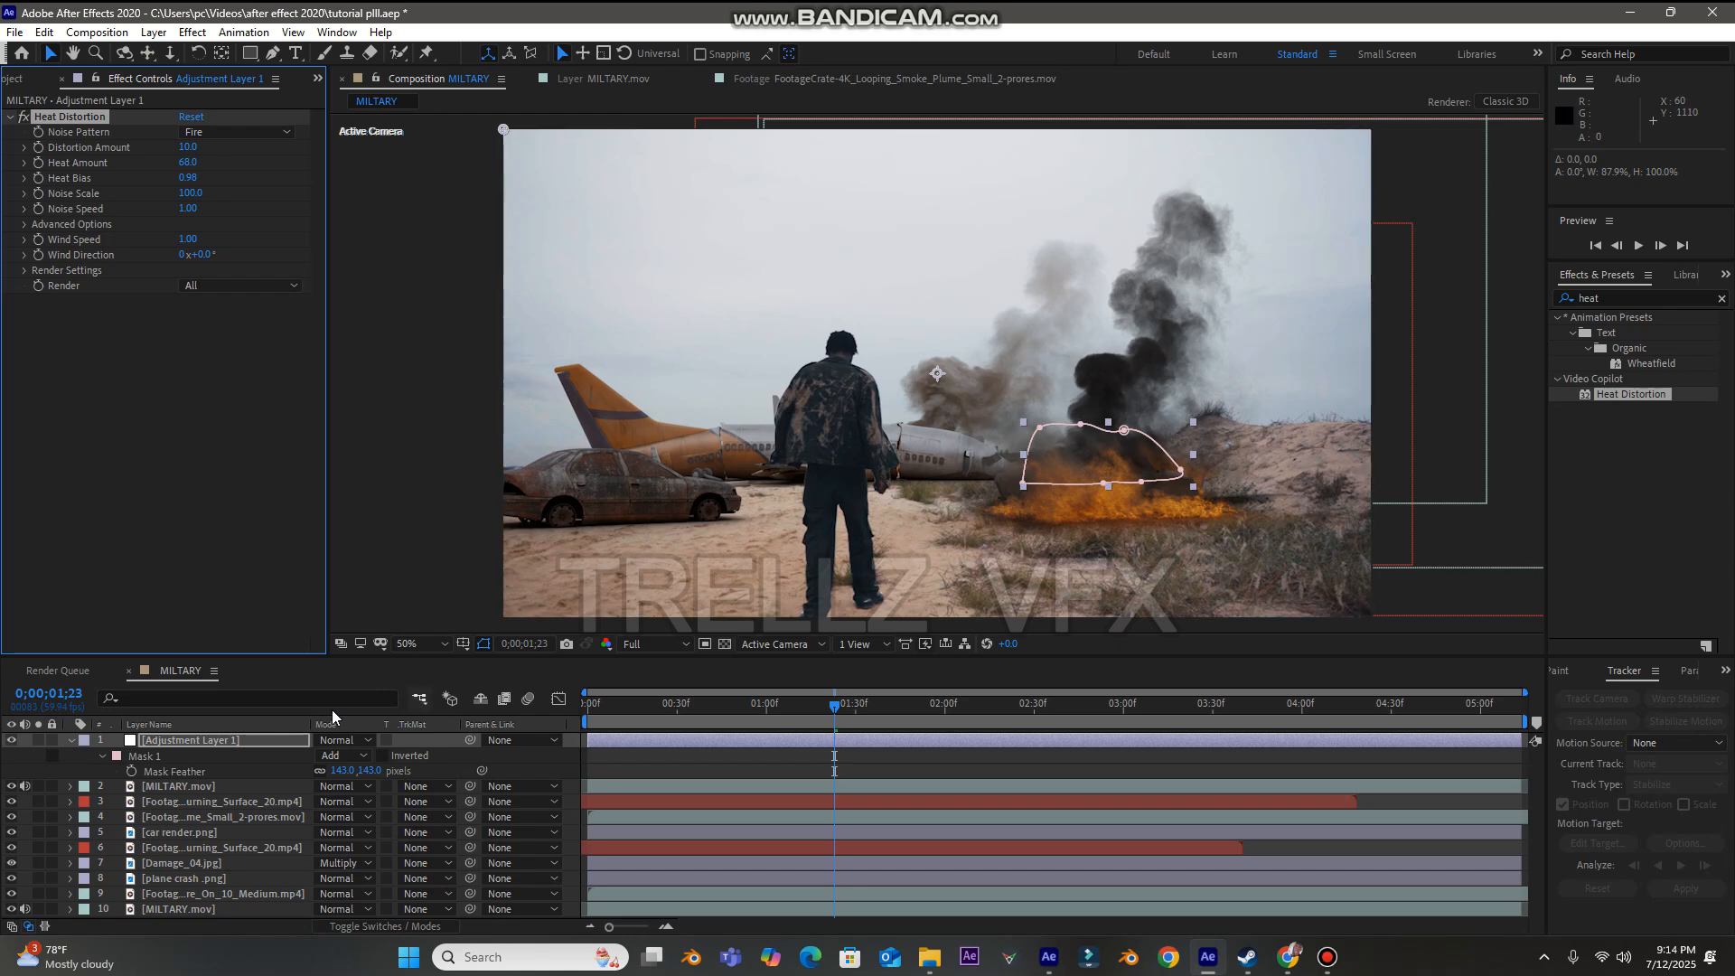
left_click(744, 748)
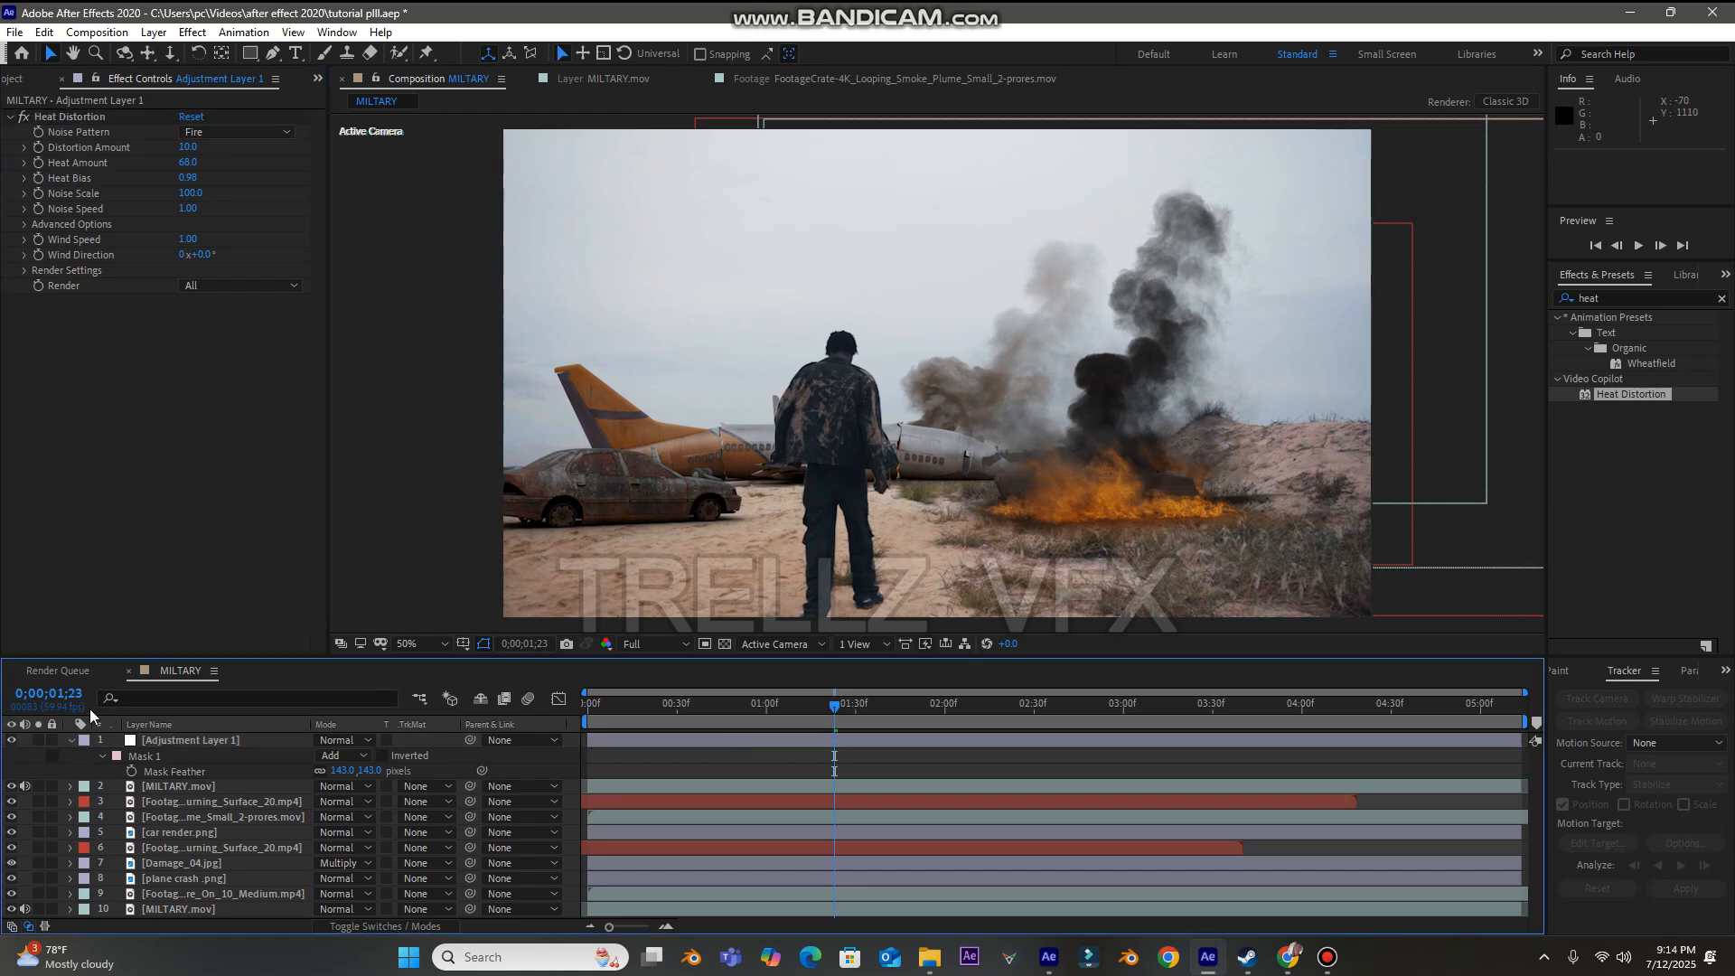
left_click(71, 740)
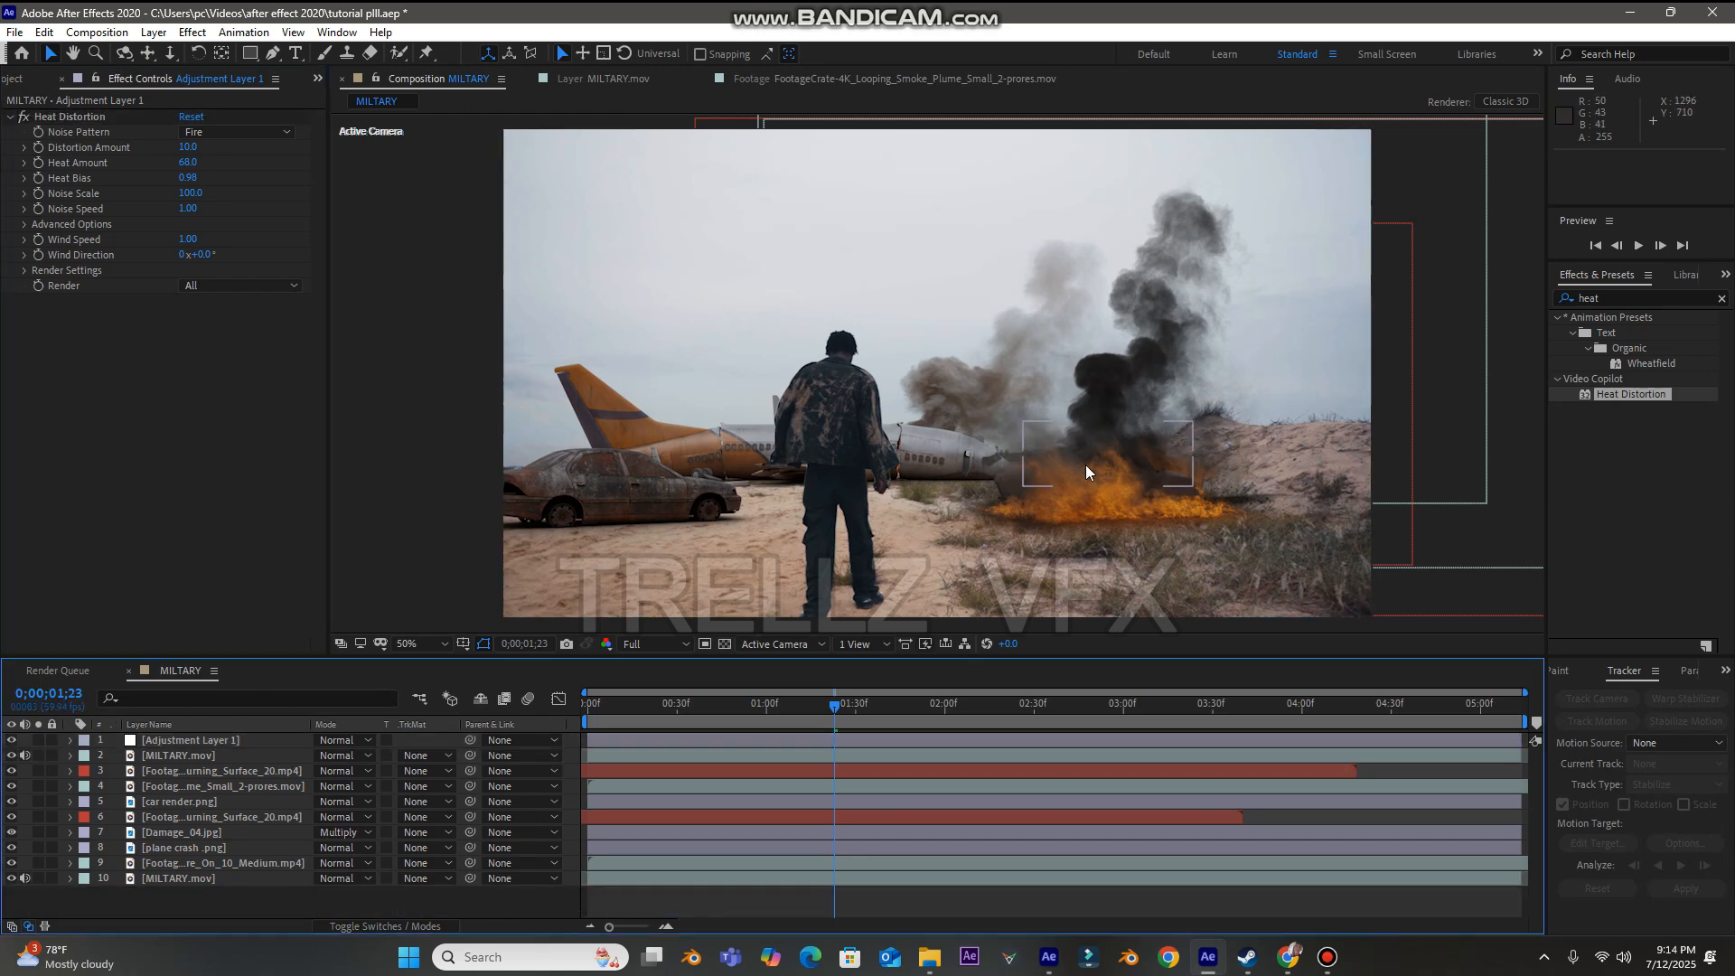
- Examine the burning wreck and smoke up close, and the full composite at the first frame
key("period")
key("period")
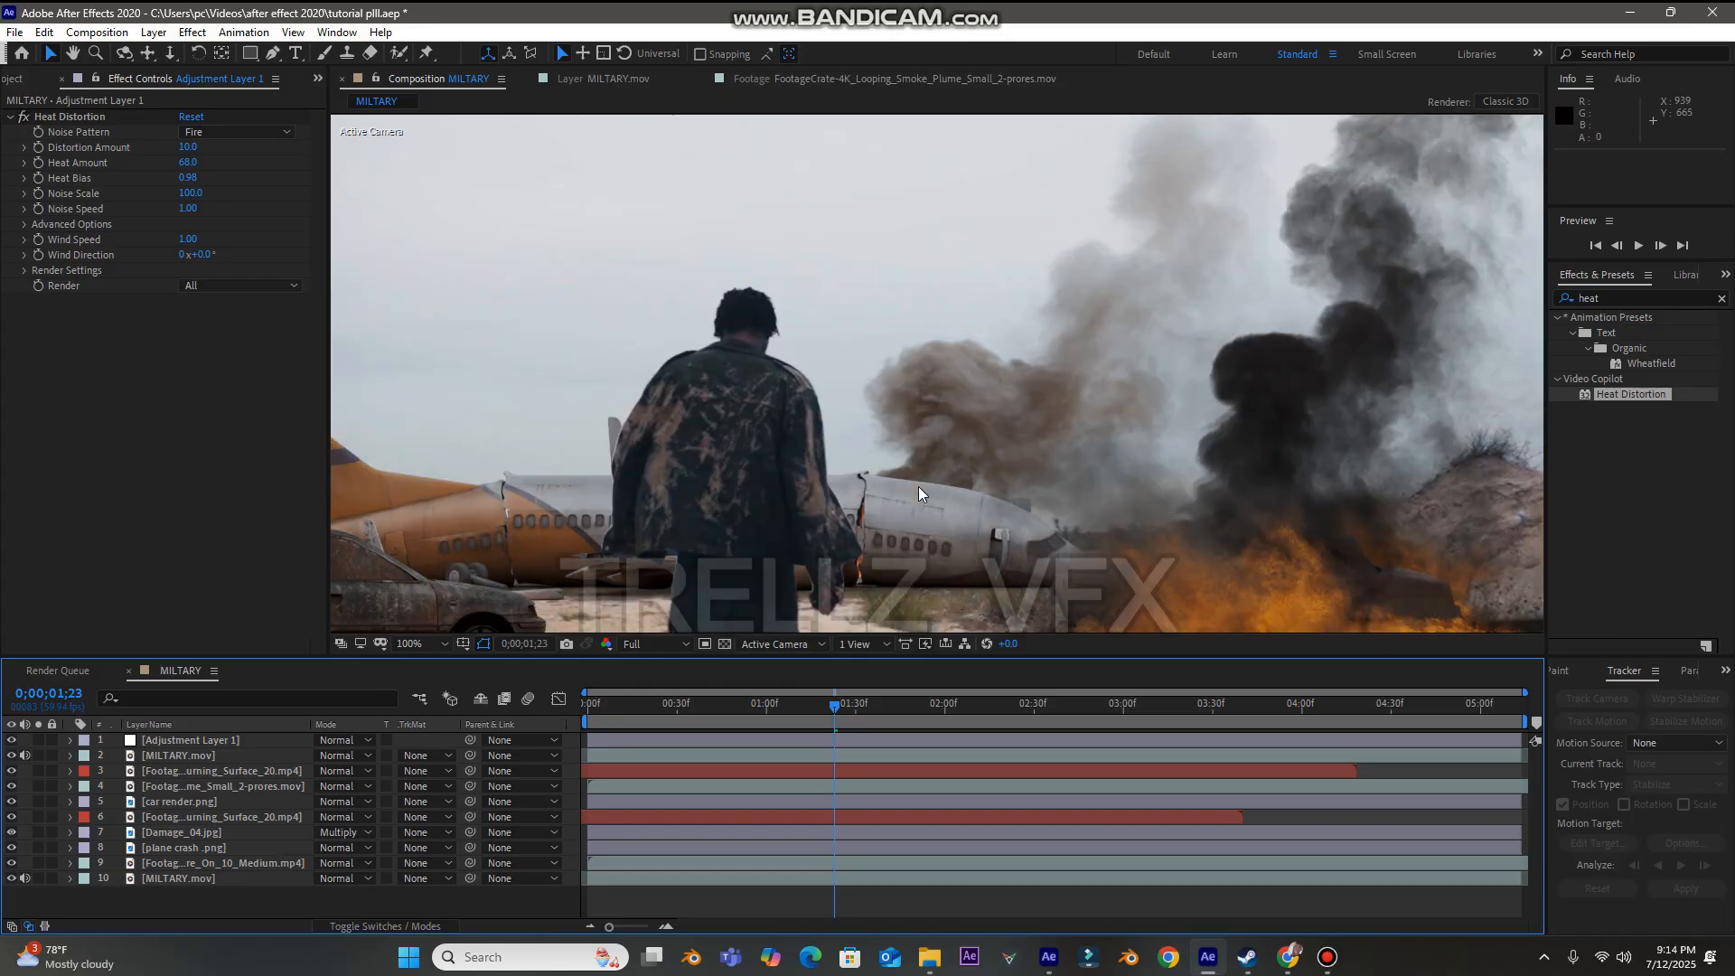
left_click_drag(929, 523, 947, 438)
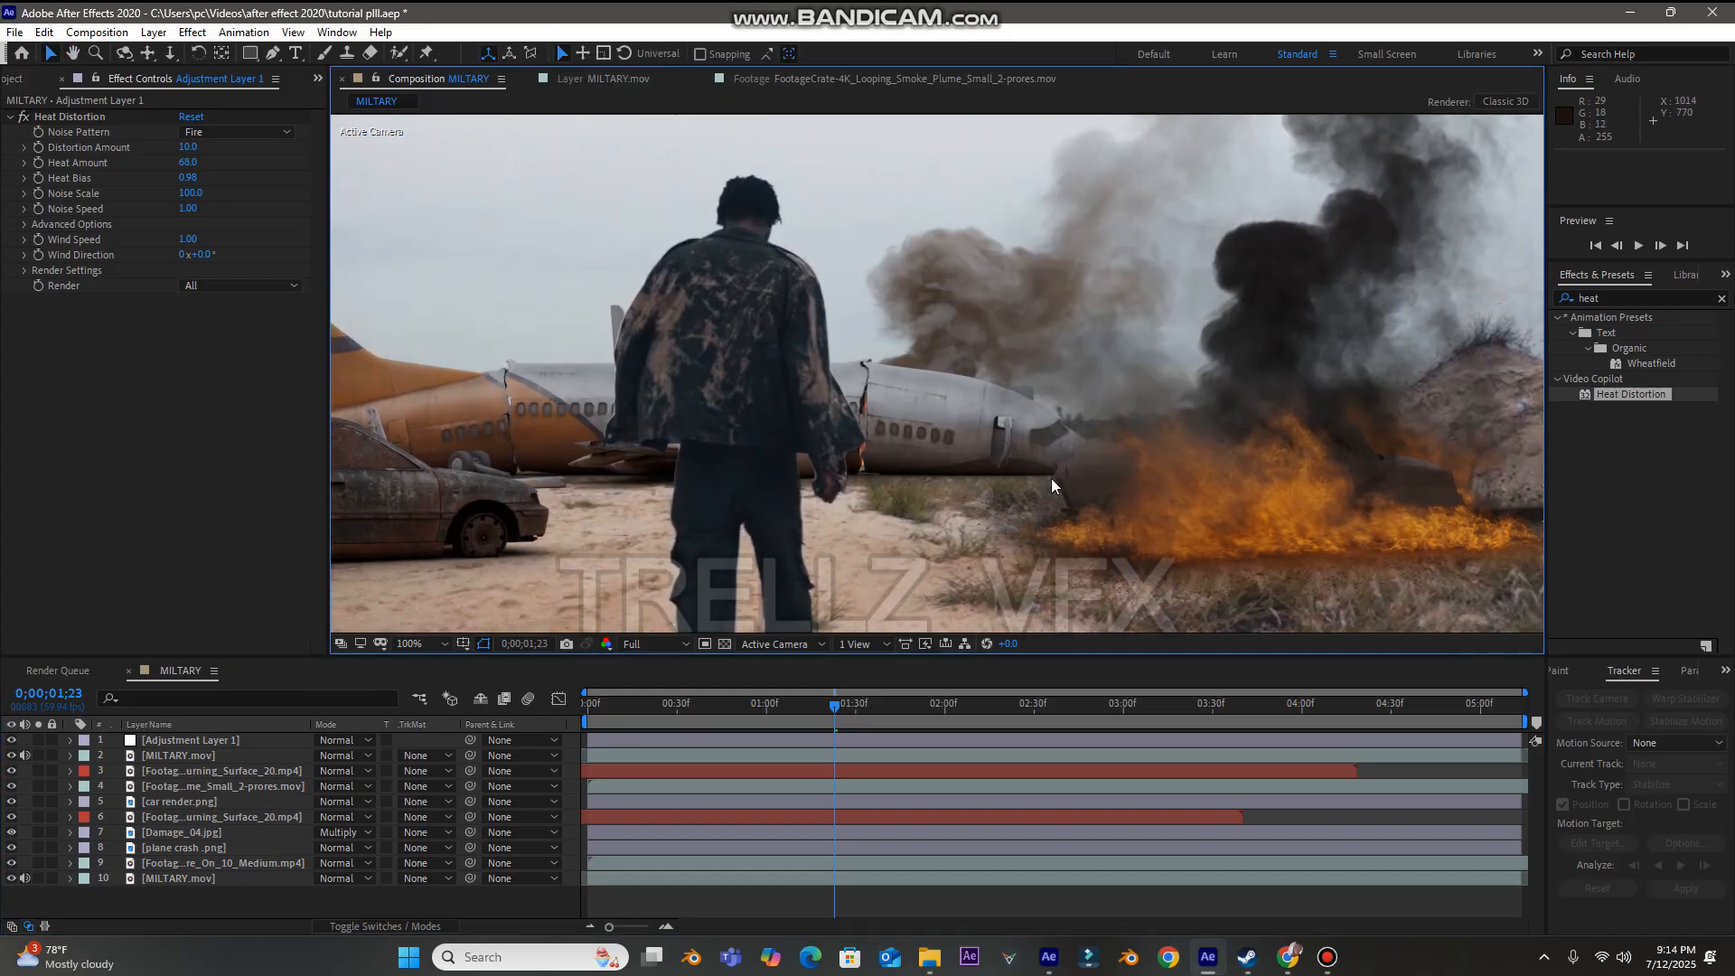
left_click_drag(625, 709, 557, 726)
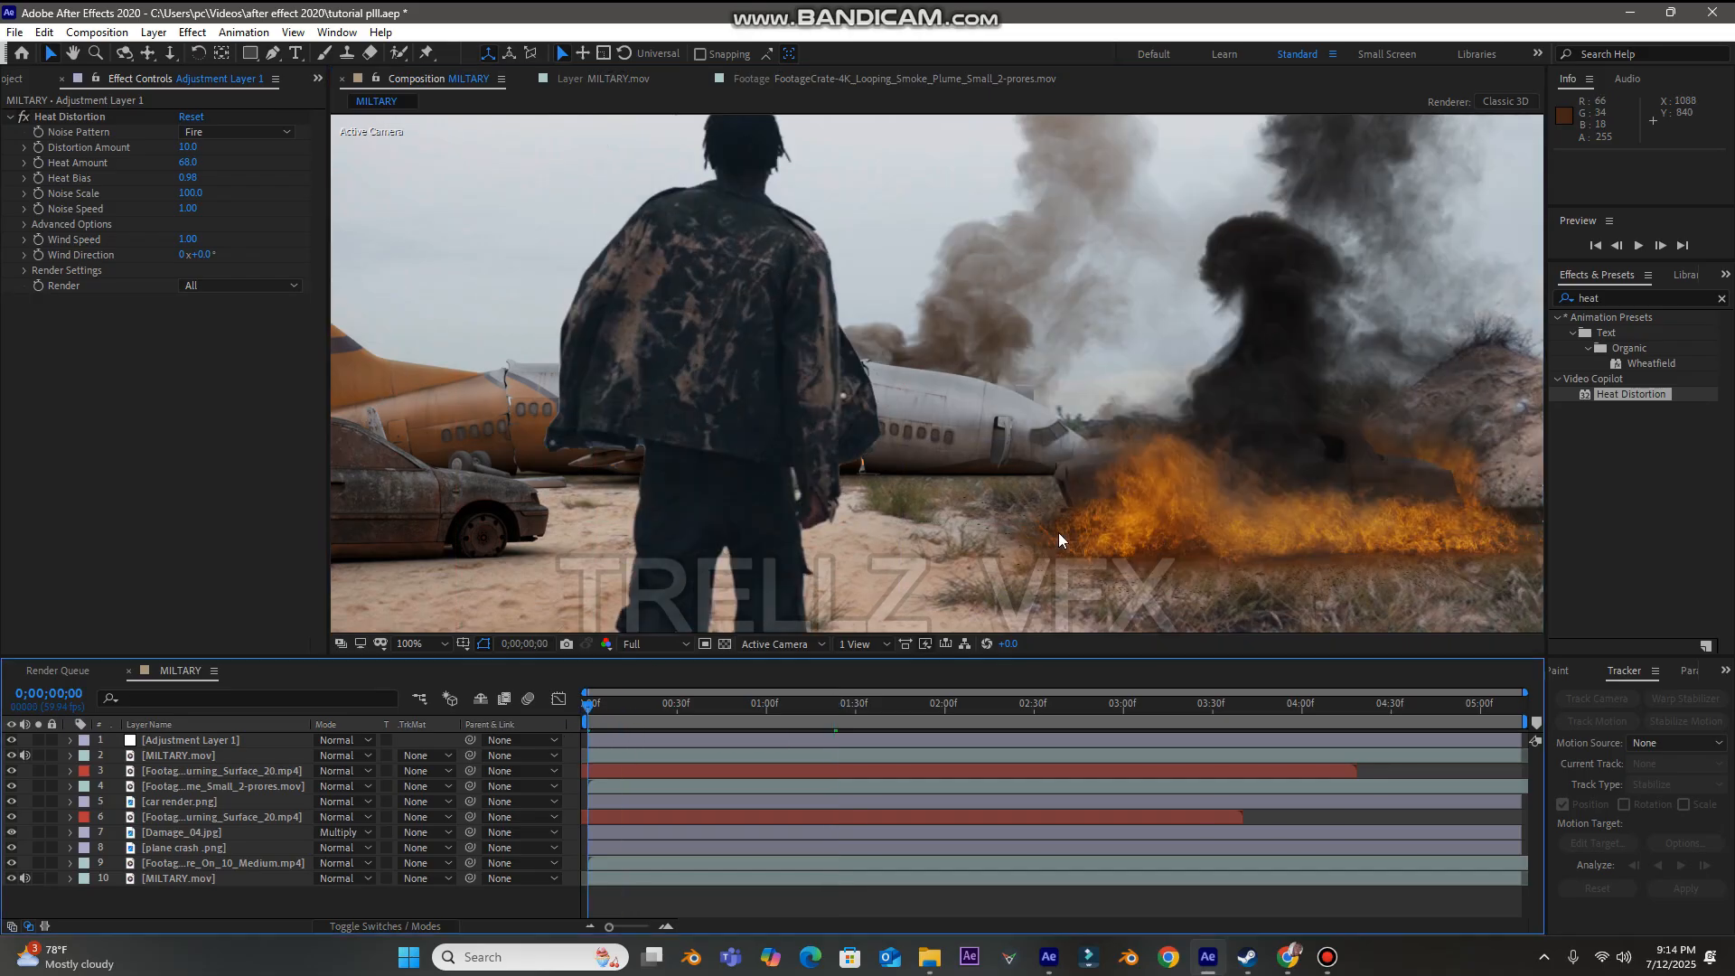
scroll(1139, 416, "down", 2)
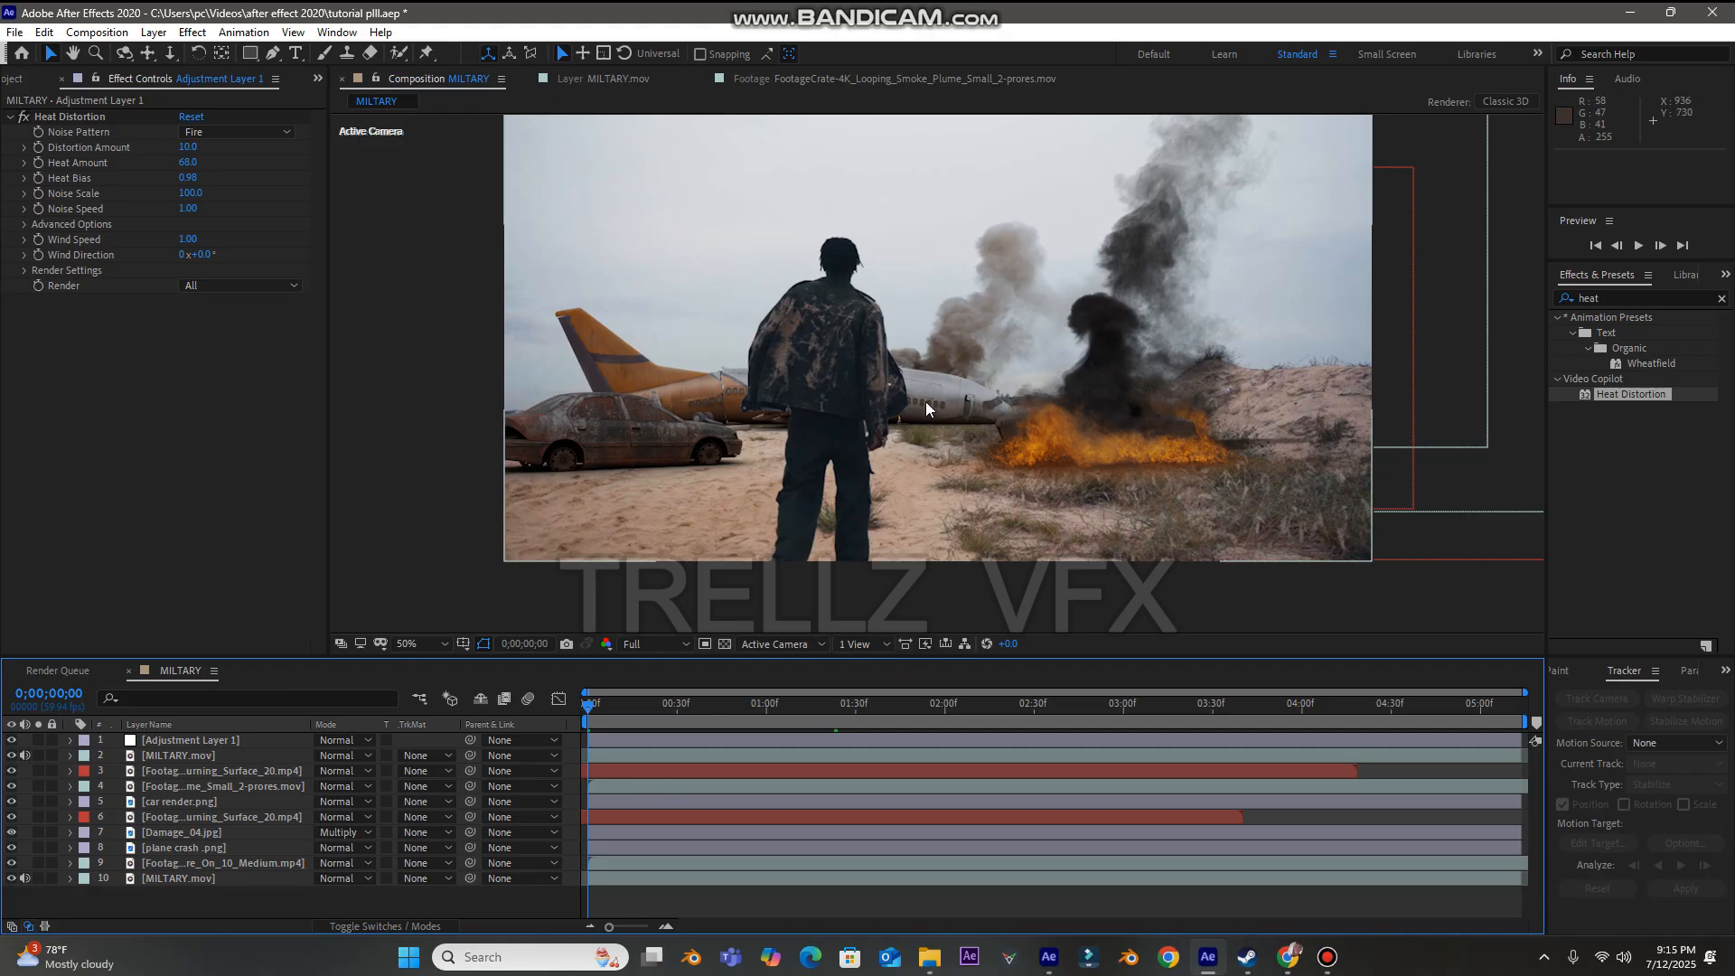
key("h")
left_click_drag(1002, 333, 1053, 347)
key("v")
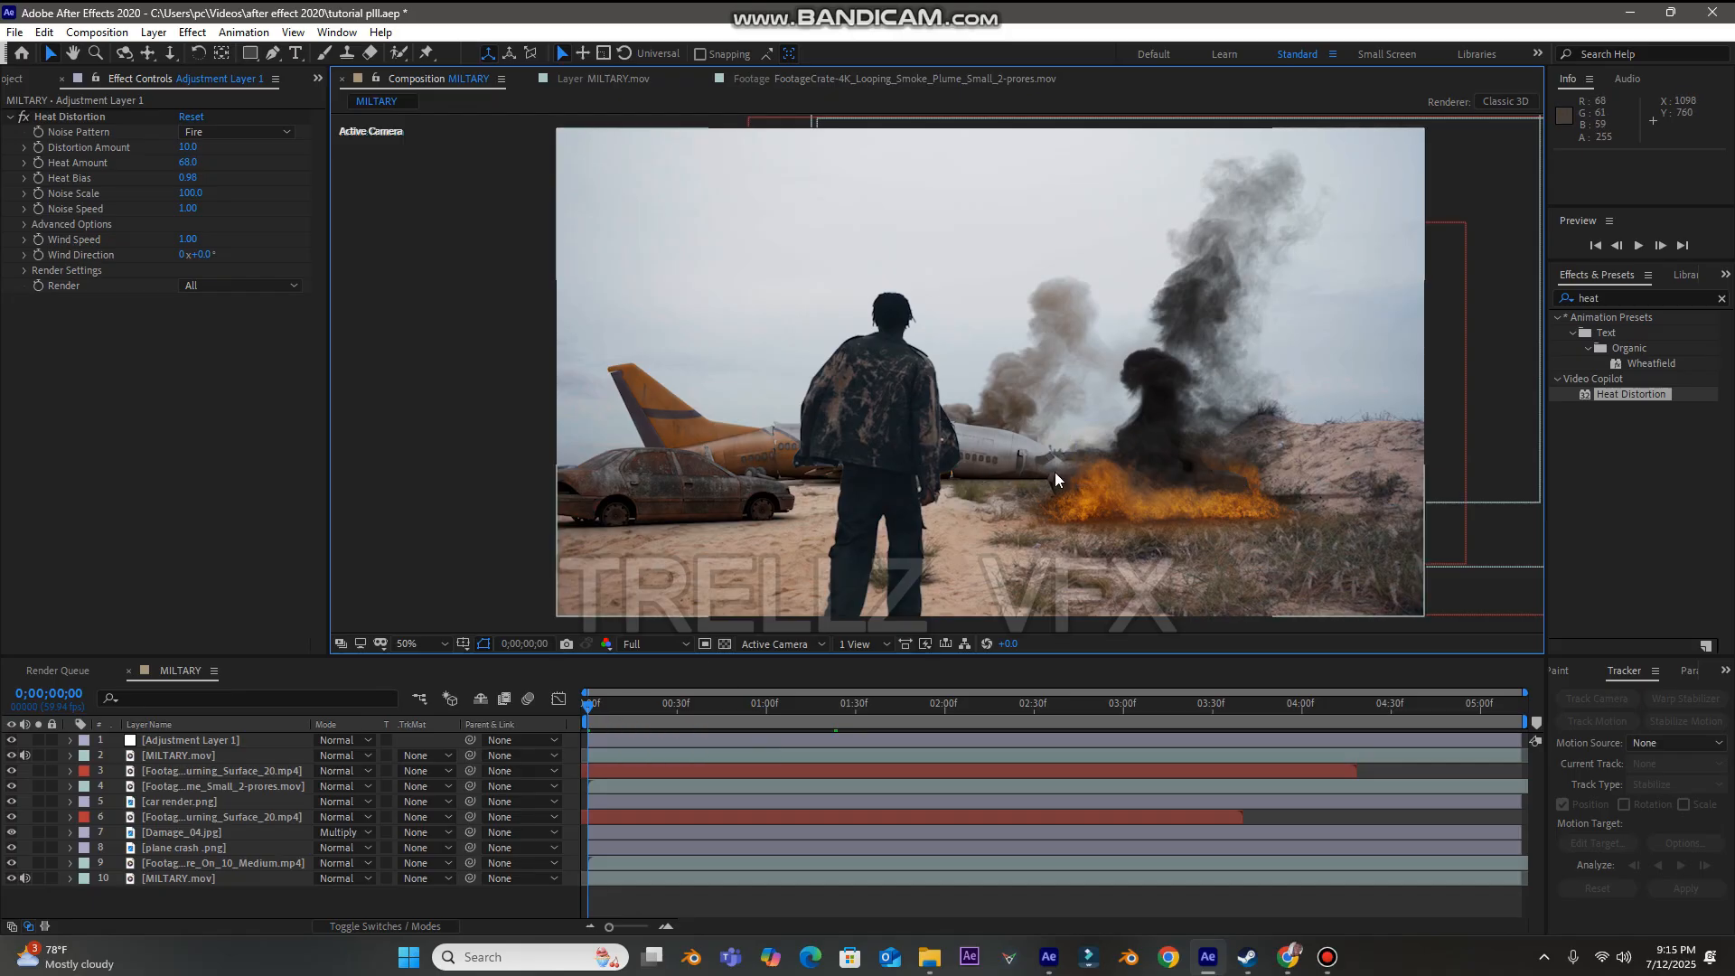
- Duplicate the bottom MILTARY.mov layer, place the copy directly above plane crash.png, and check it in solo
left_click(172, 876)
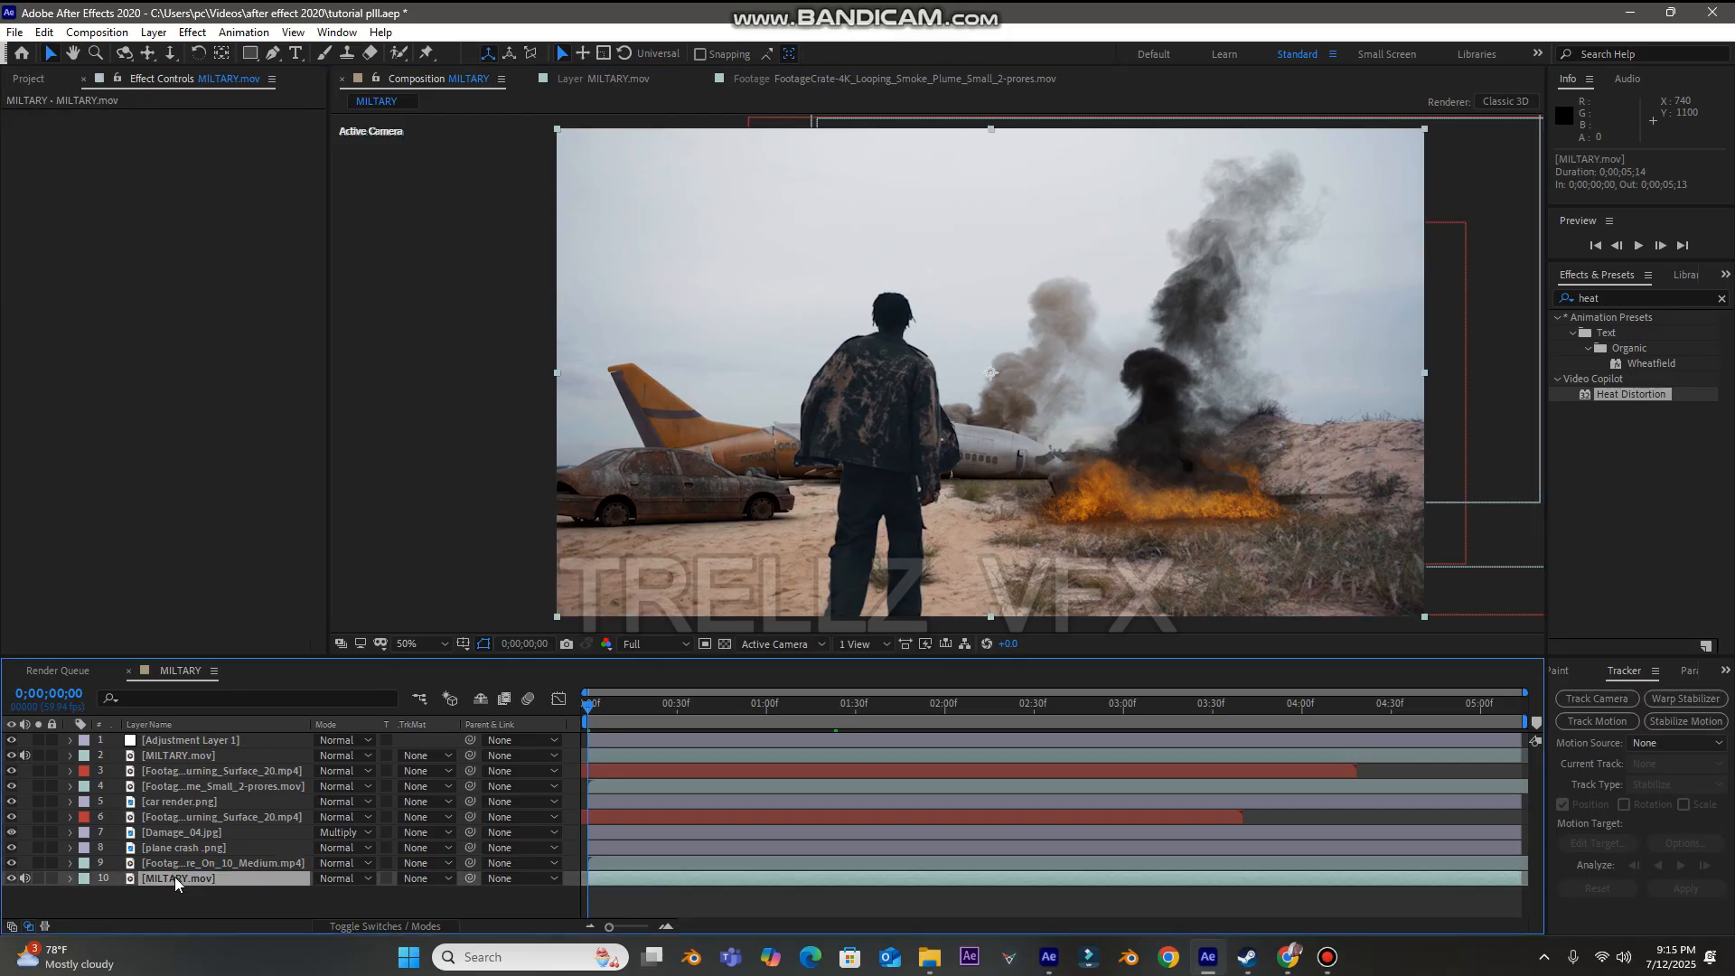
key("ctrl+d")
mouse_move(188, 849)
left_mouse_down()
mouse_move(201, 875)
mouse_move(211, 842)
left_mouse_up()
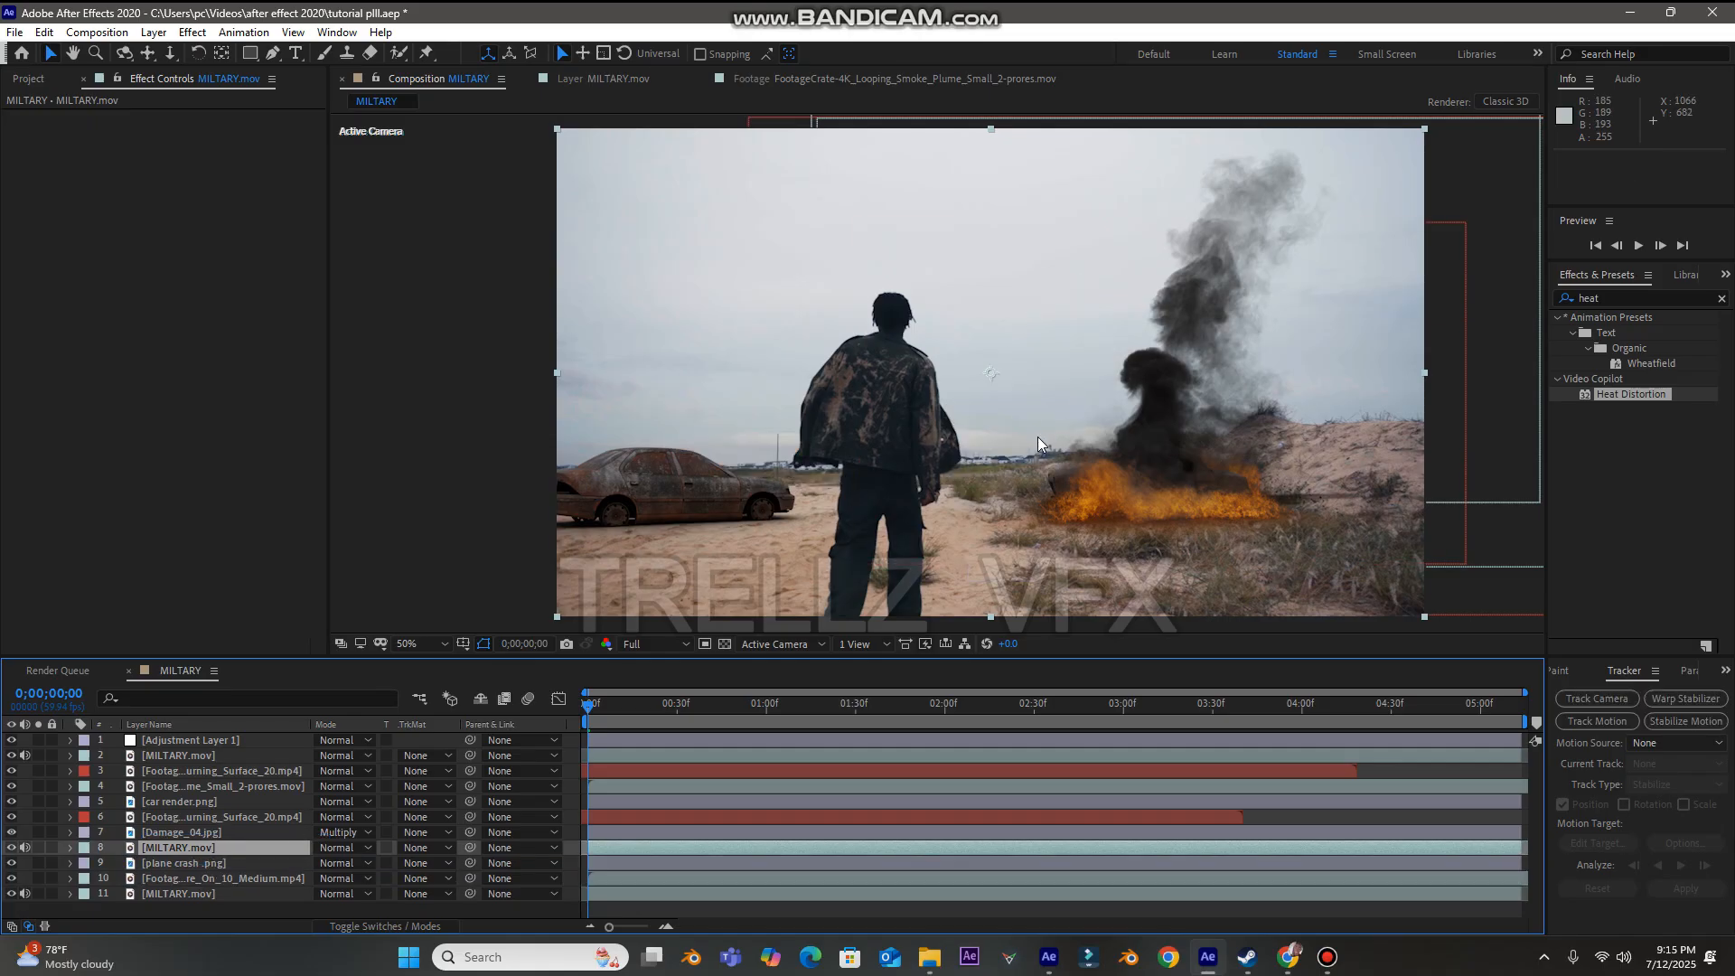
left_click(34, 849)
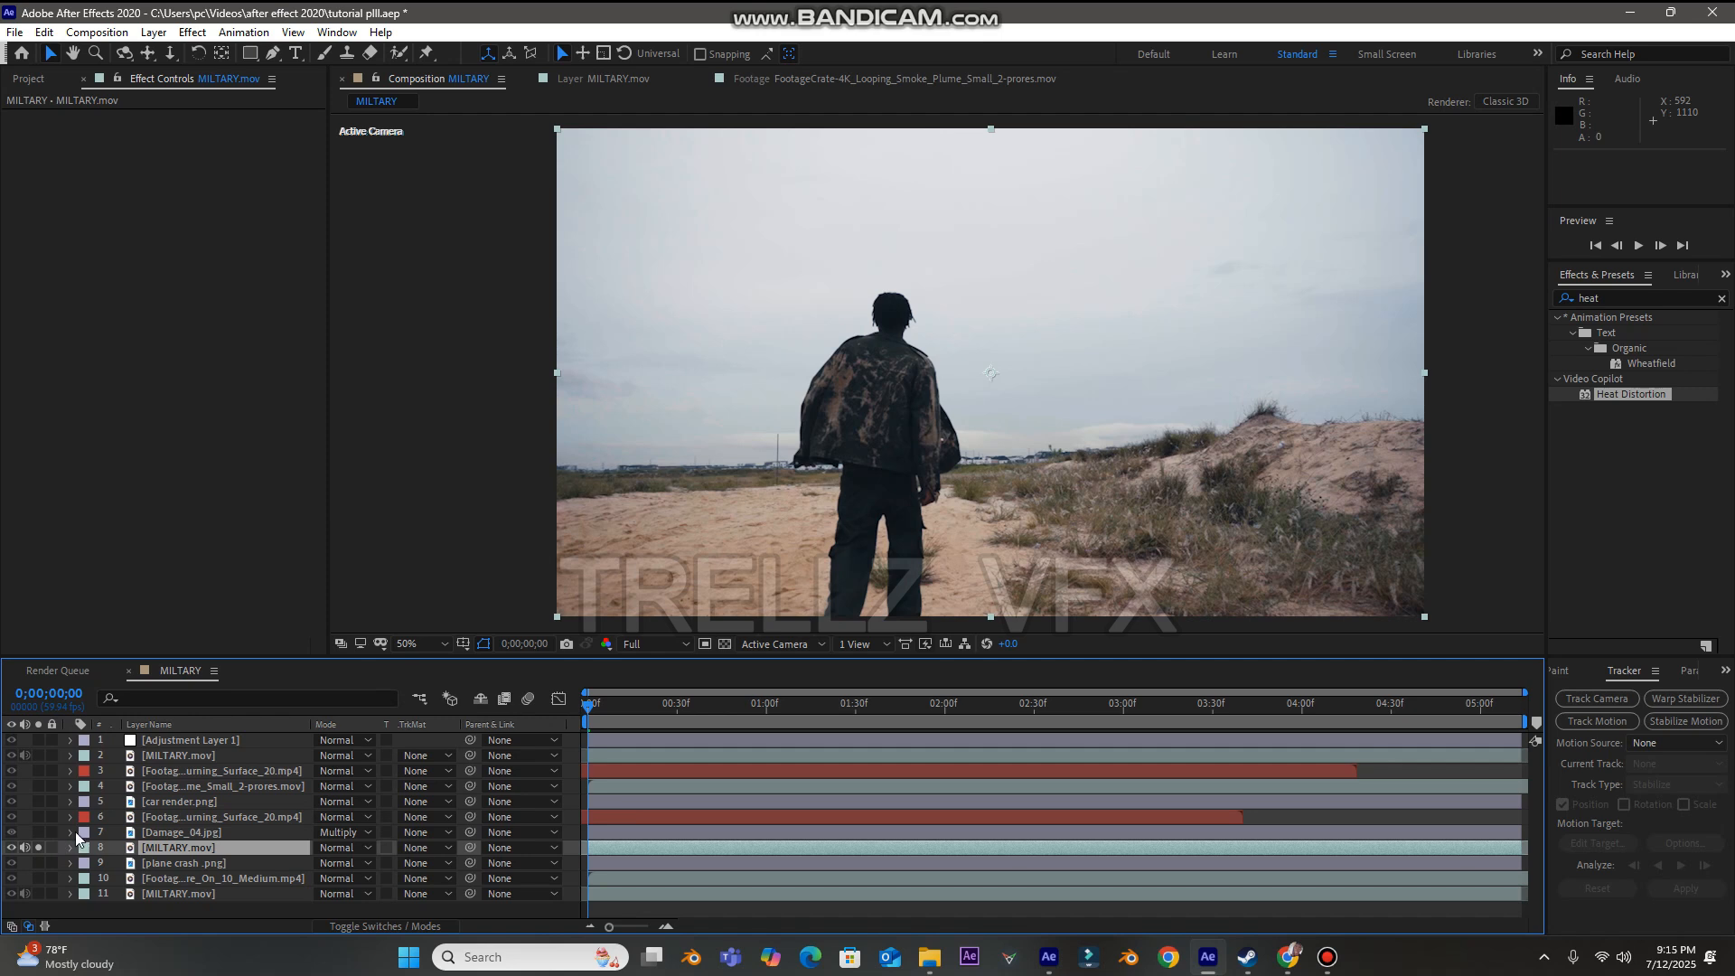
left_click(38, 864)
left_click(38, 864)
left_click(38, 848)
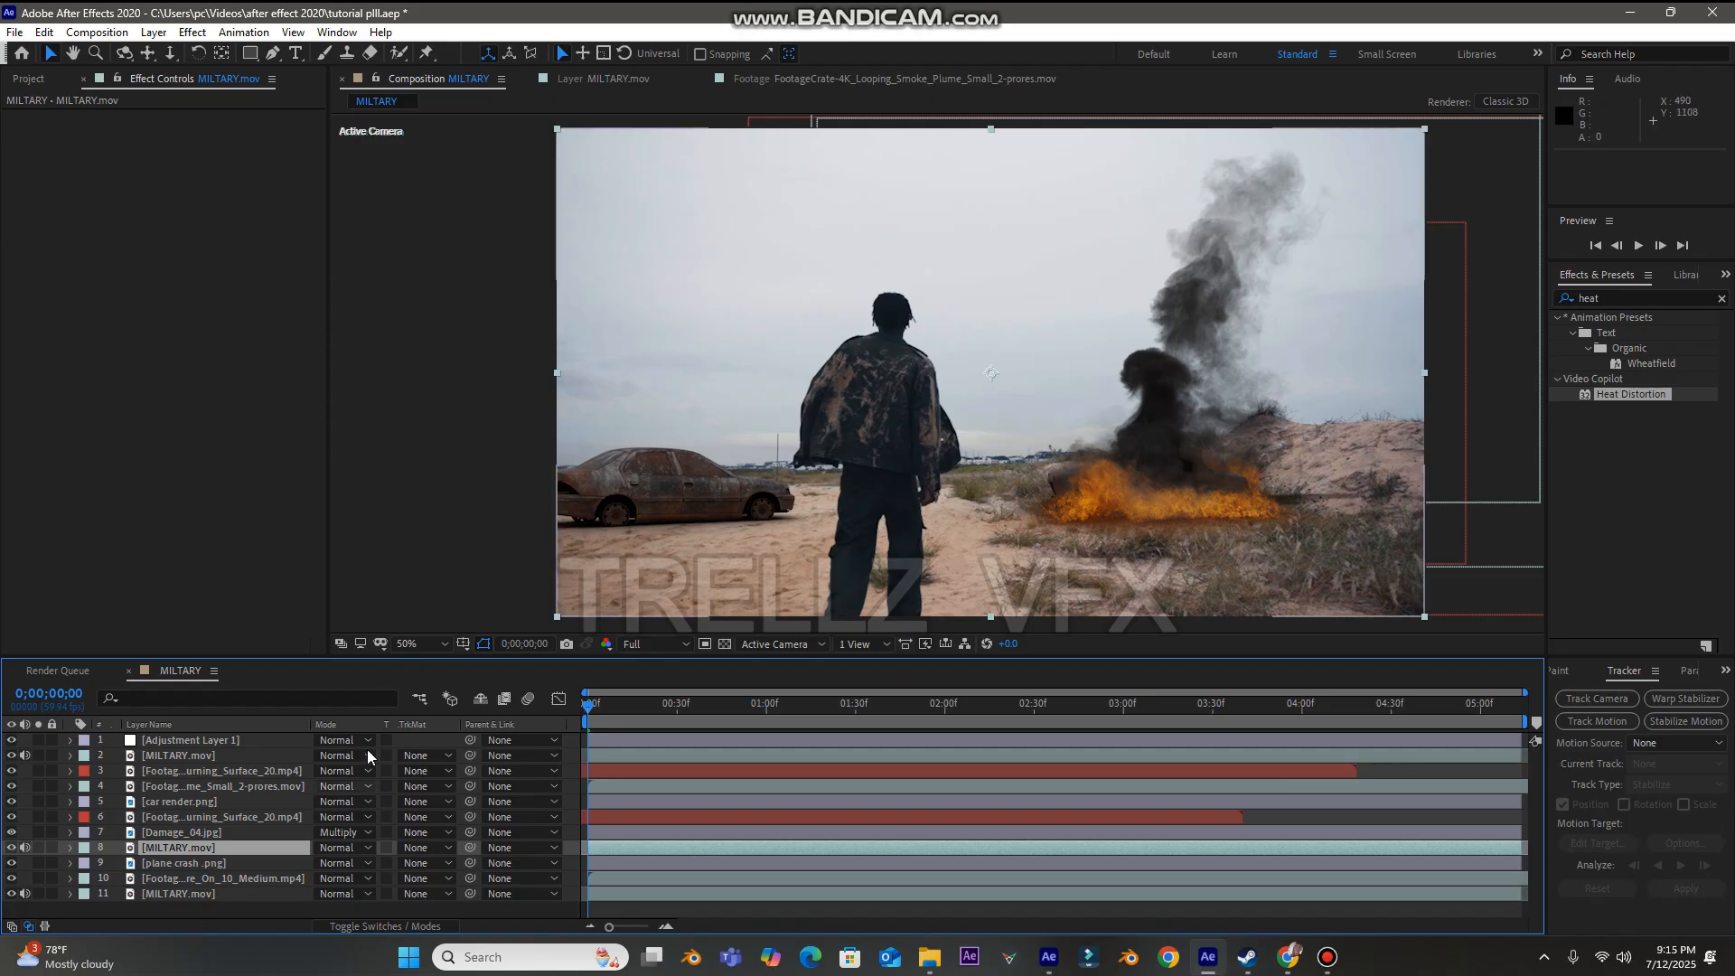
- With the copied MILTARY.mov layer soloed, draw a closed Pen mask around the grass strip between the man and the fire
left_click(273, 53)
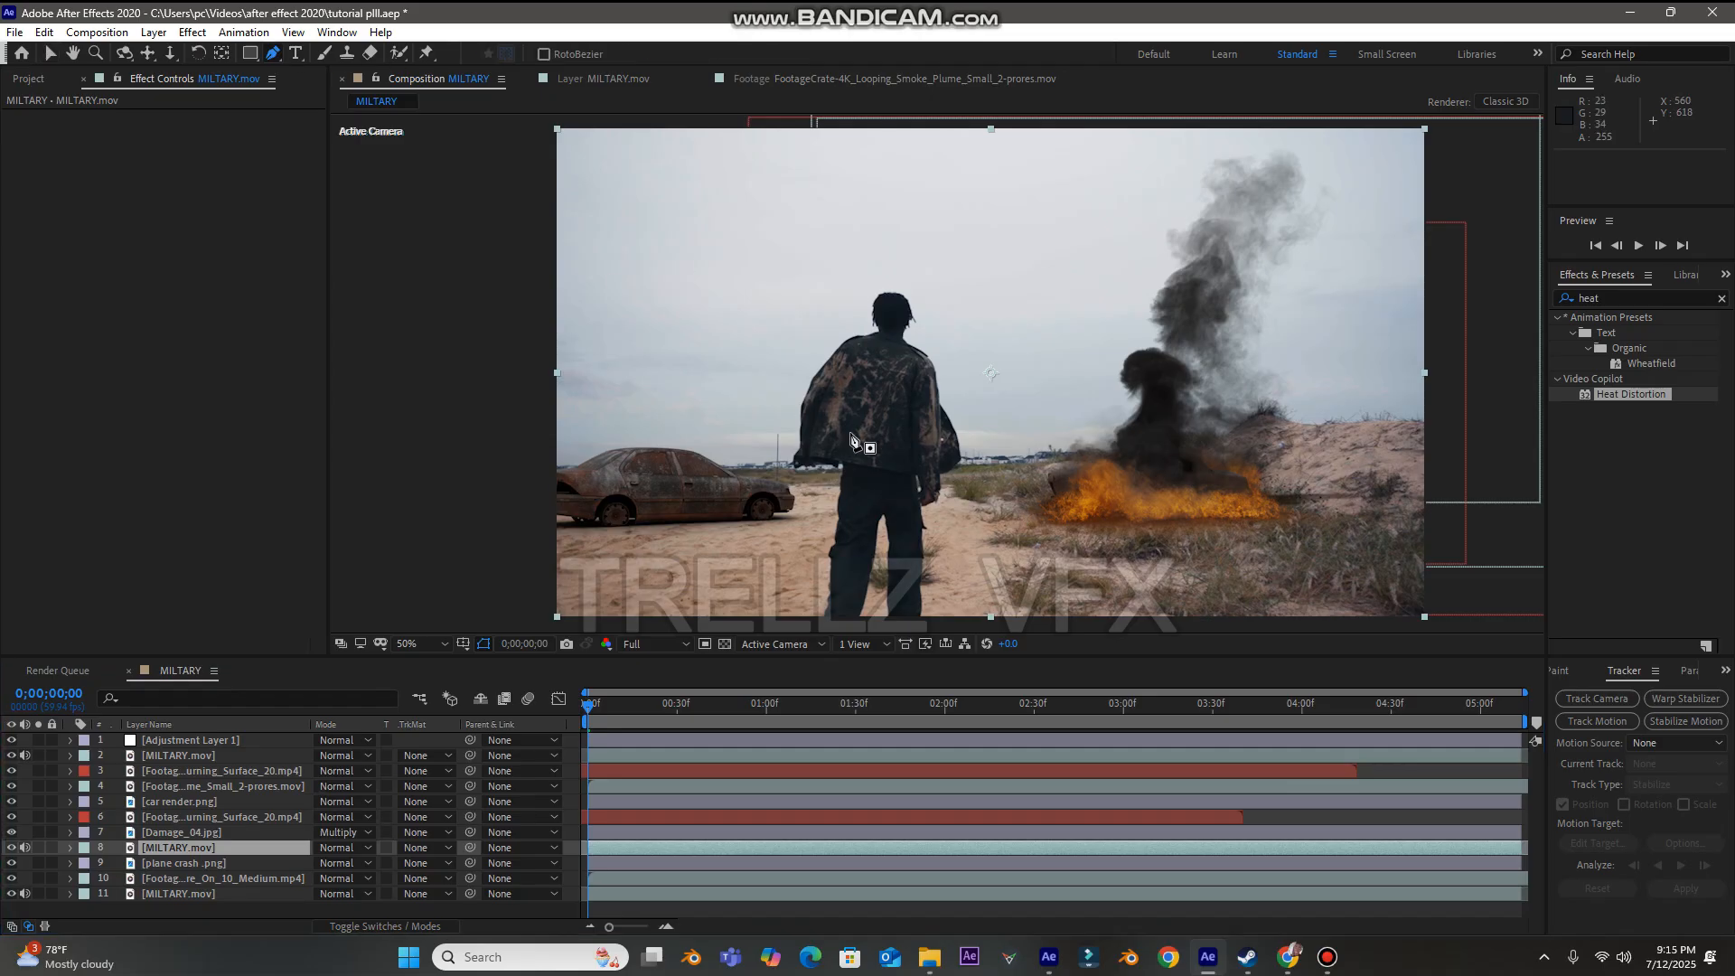
left_click(962, 490)
left_click_drag(1030, 493, 1044, 491)
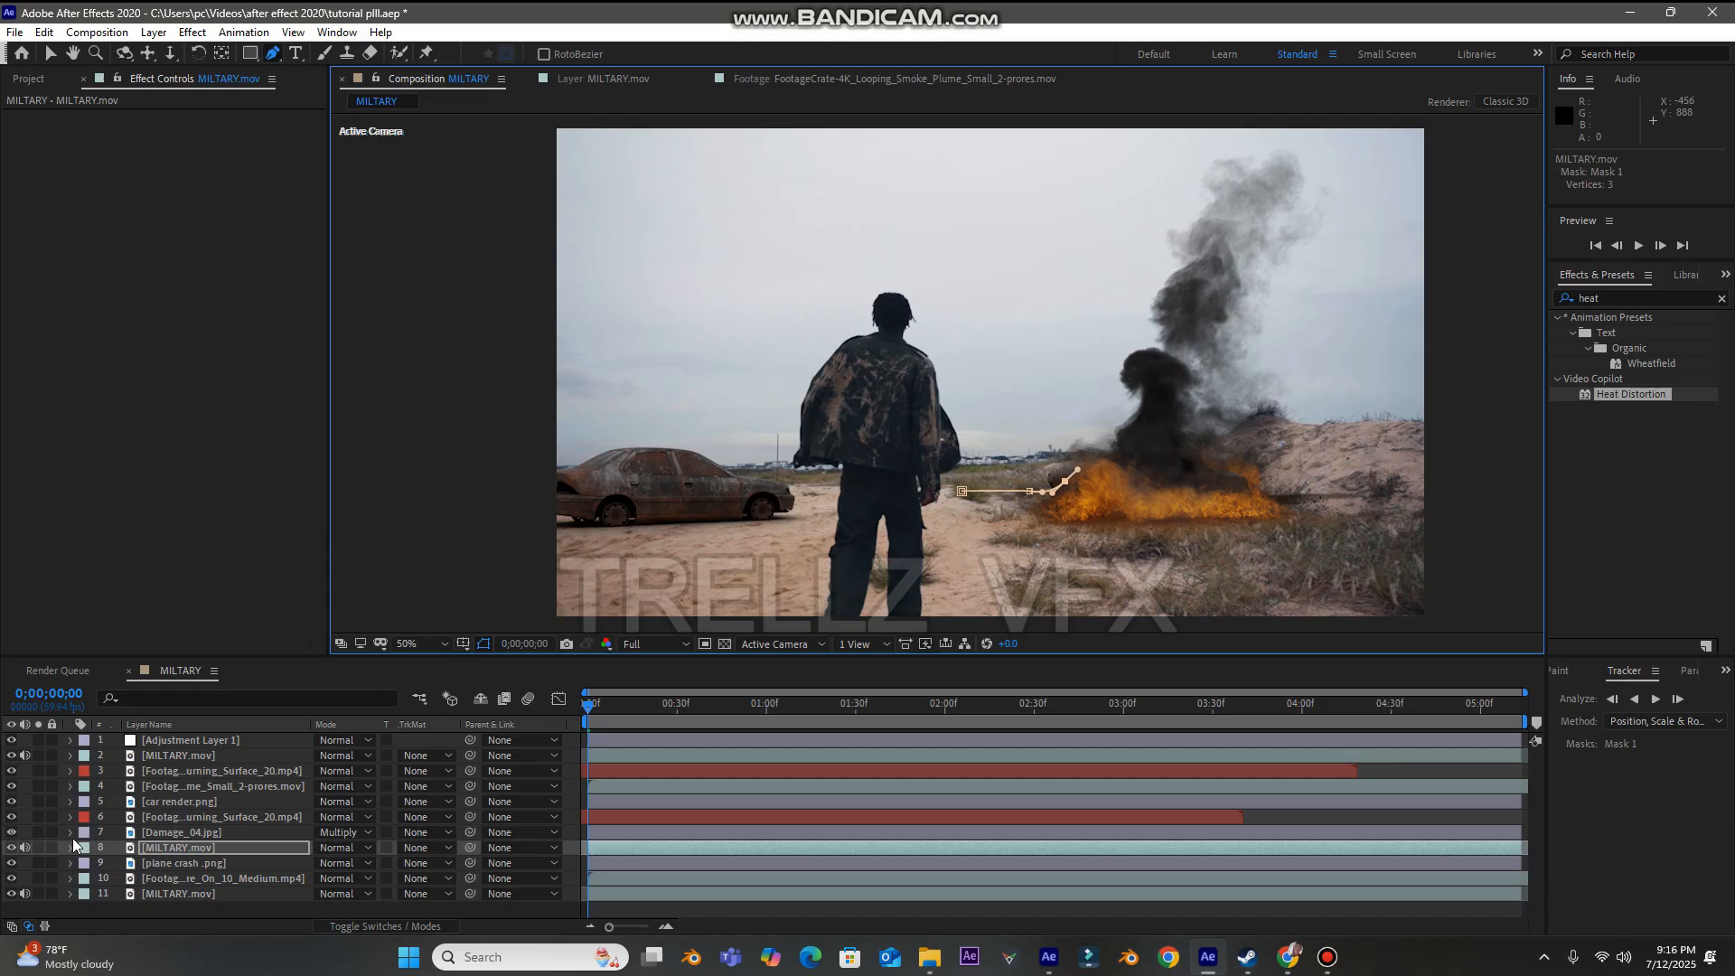
left_click(38, 848)
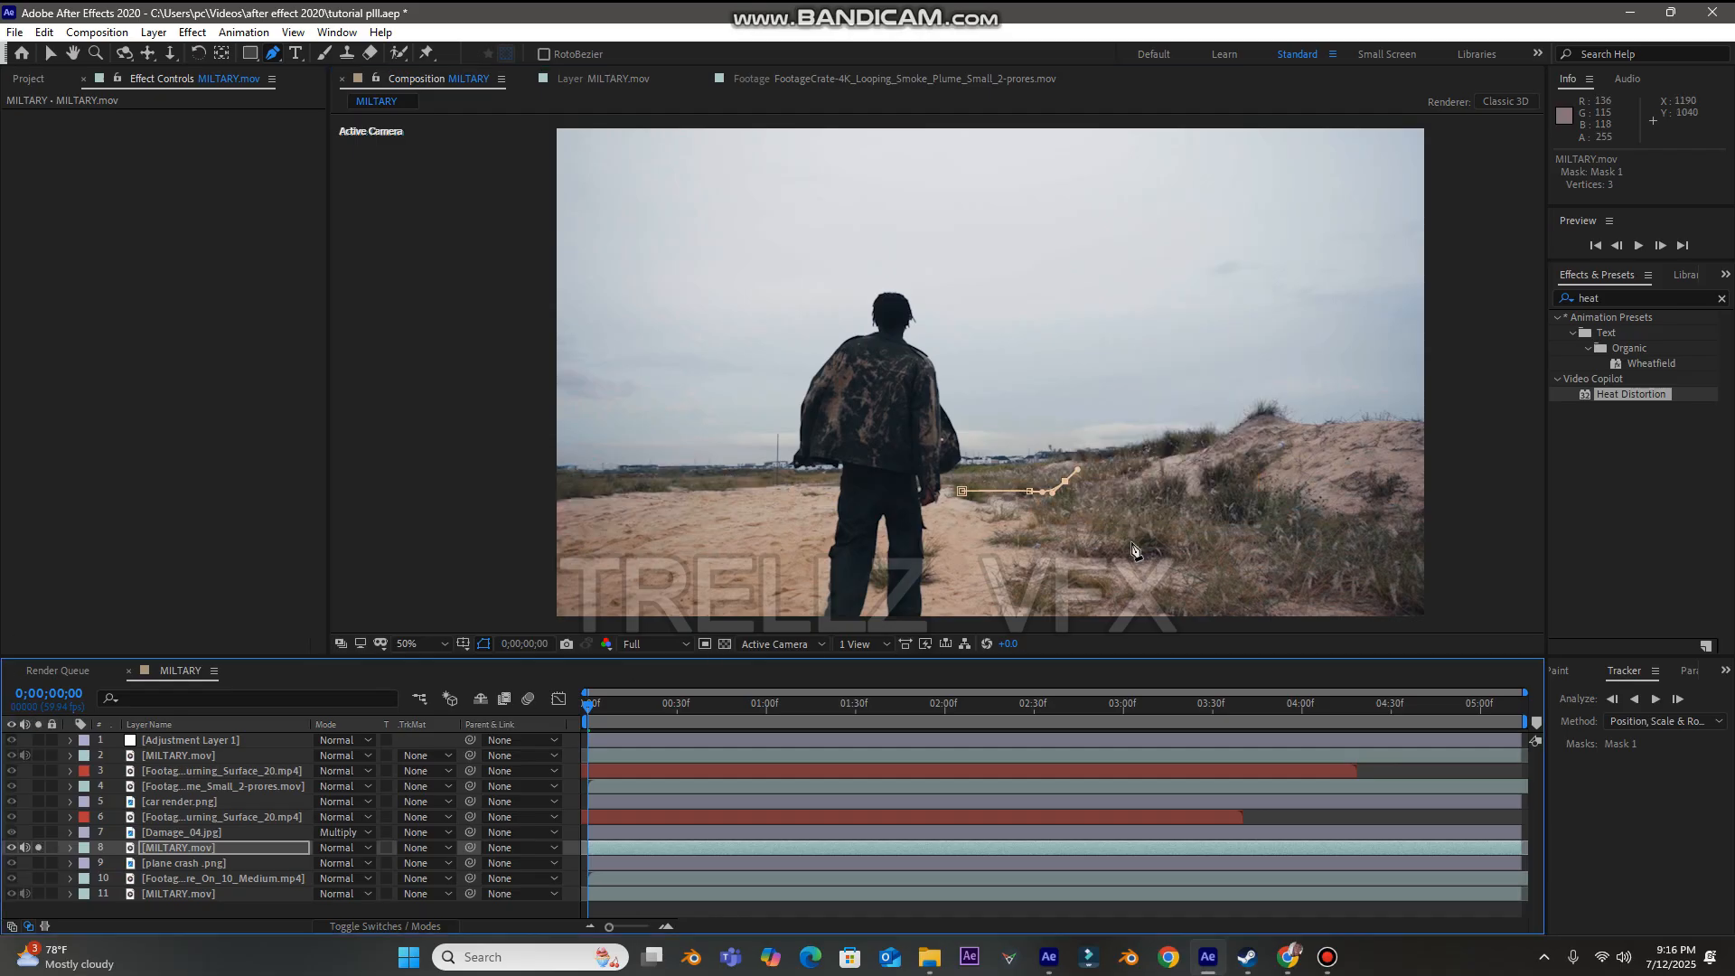
left_click_drag(999, 468, 954, 479)
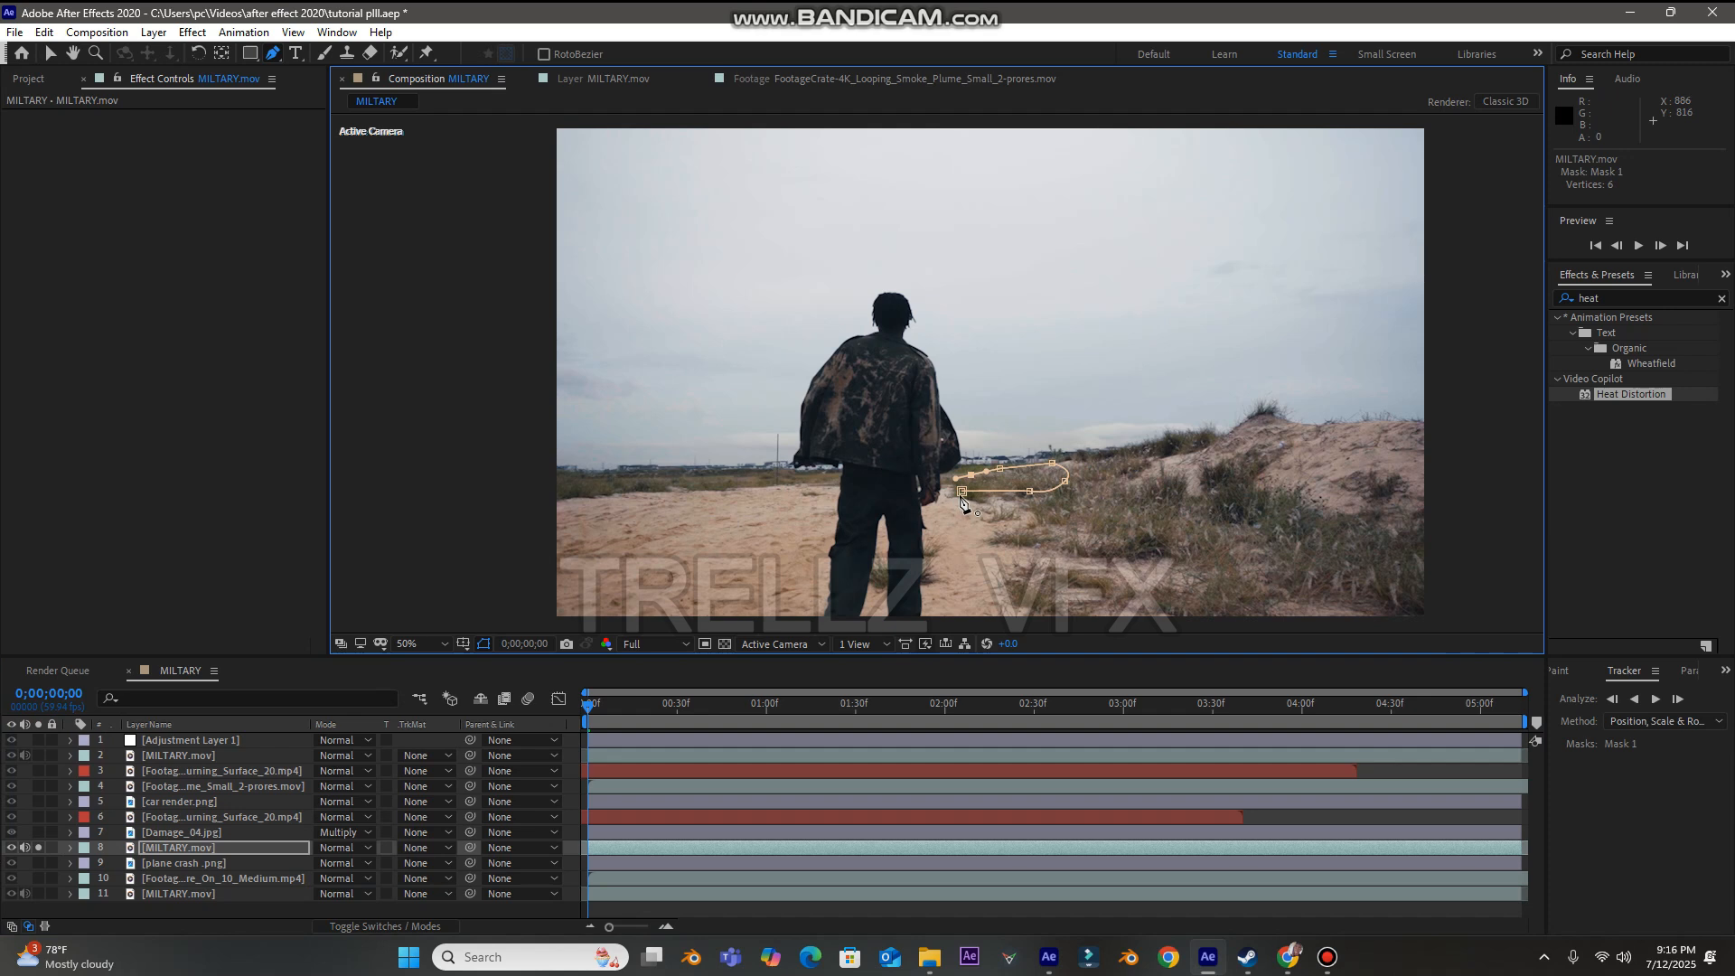
left_click(962, 494)
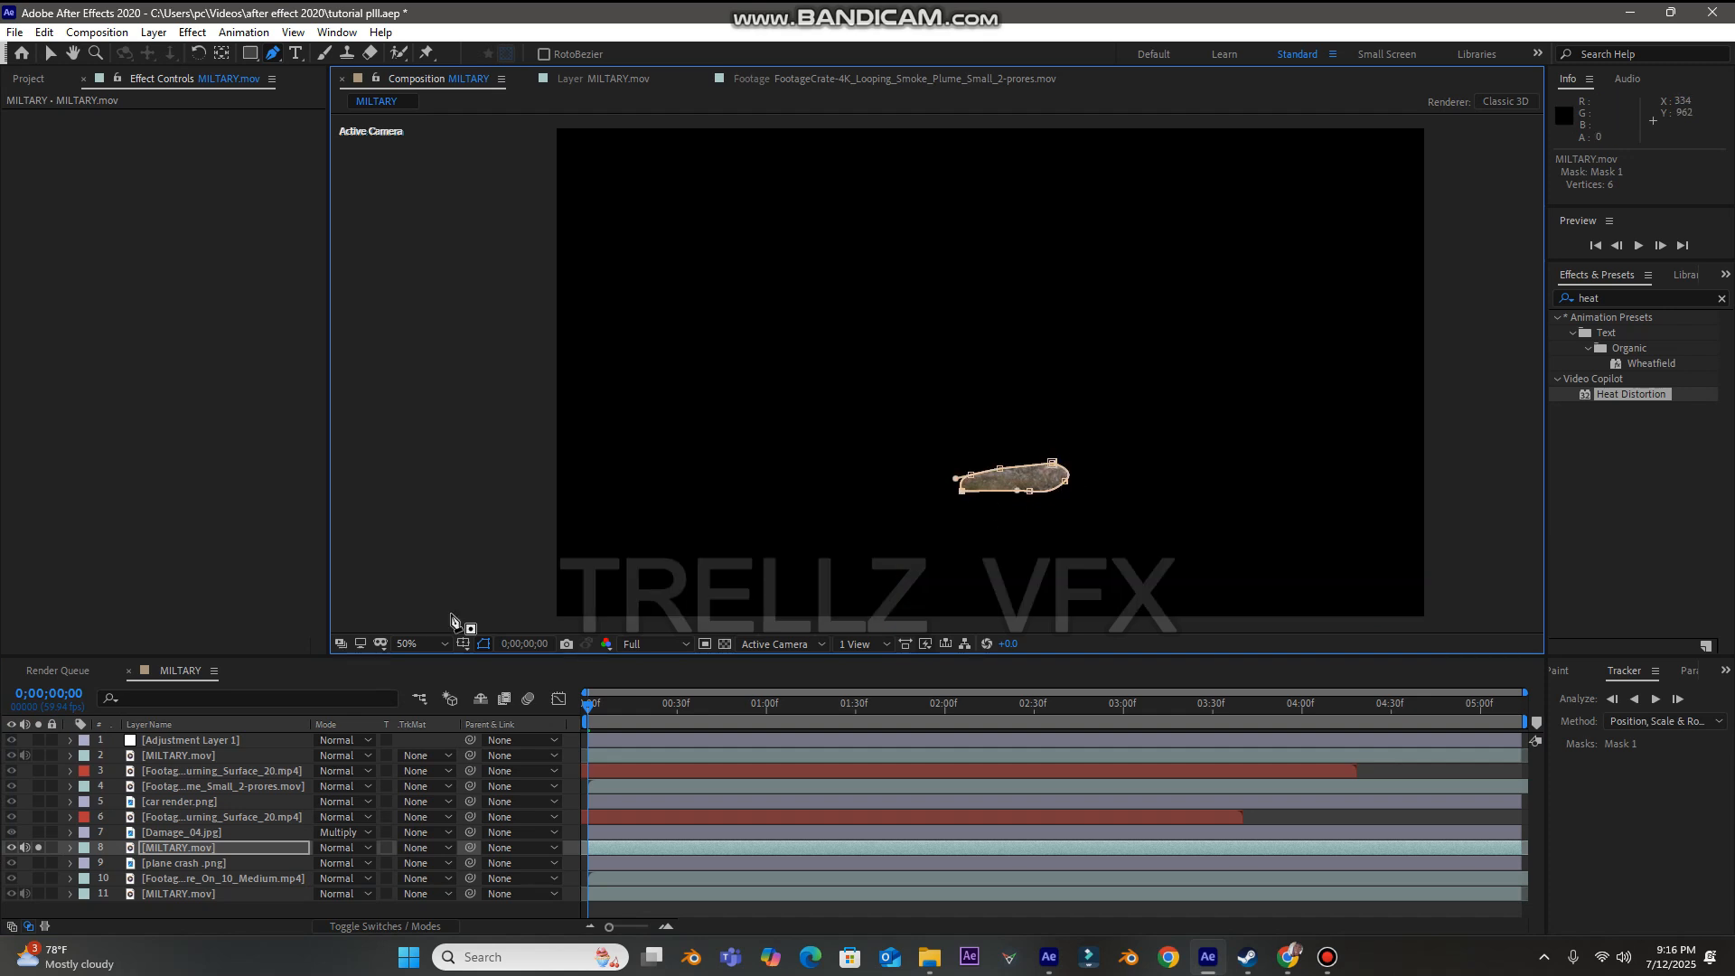
- Freeze the masked MILTARY.mov copy on its current frame and turn its solo off
right_click(232, 847)
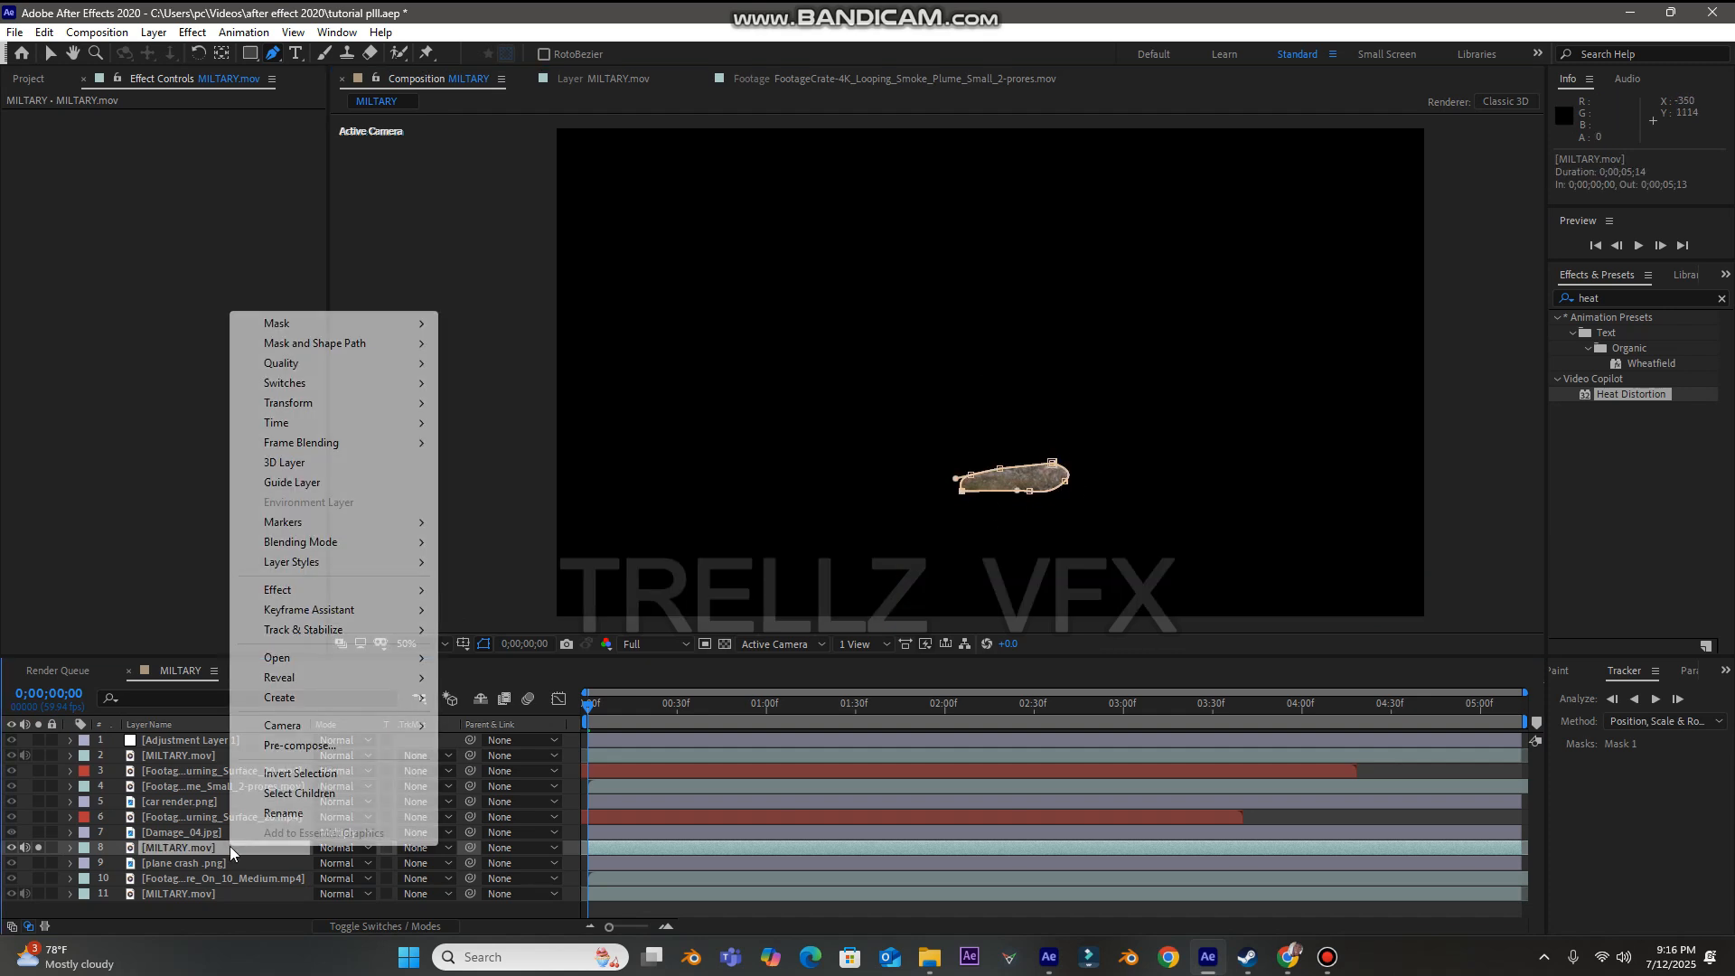
mouse_move(316, 409)
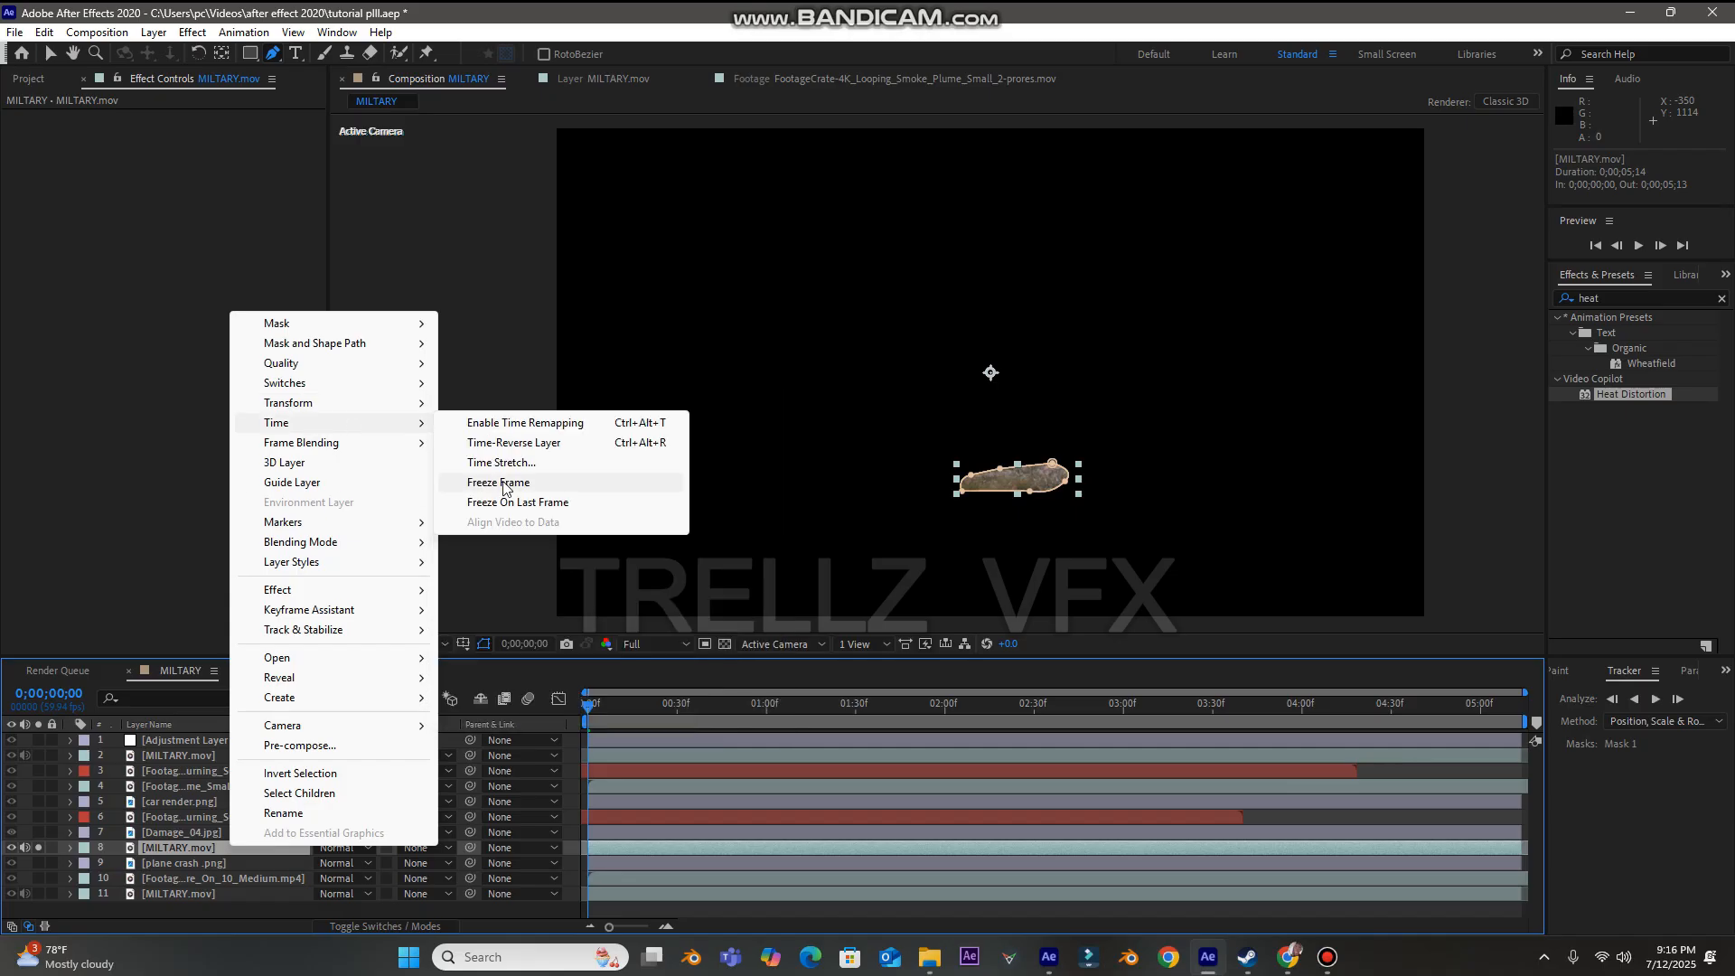
left_click(503, 485)
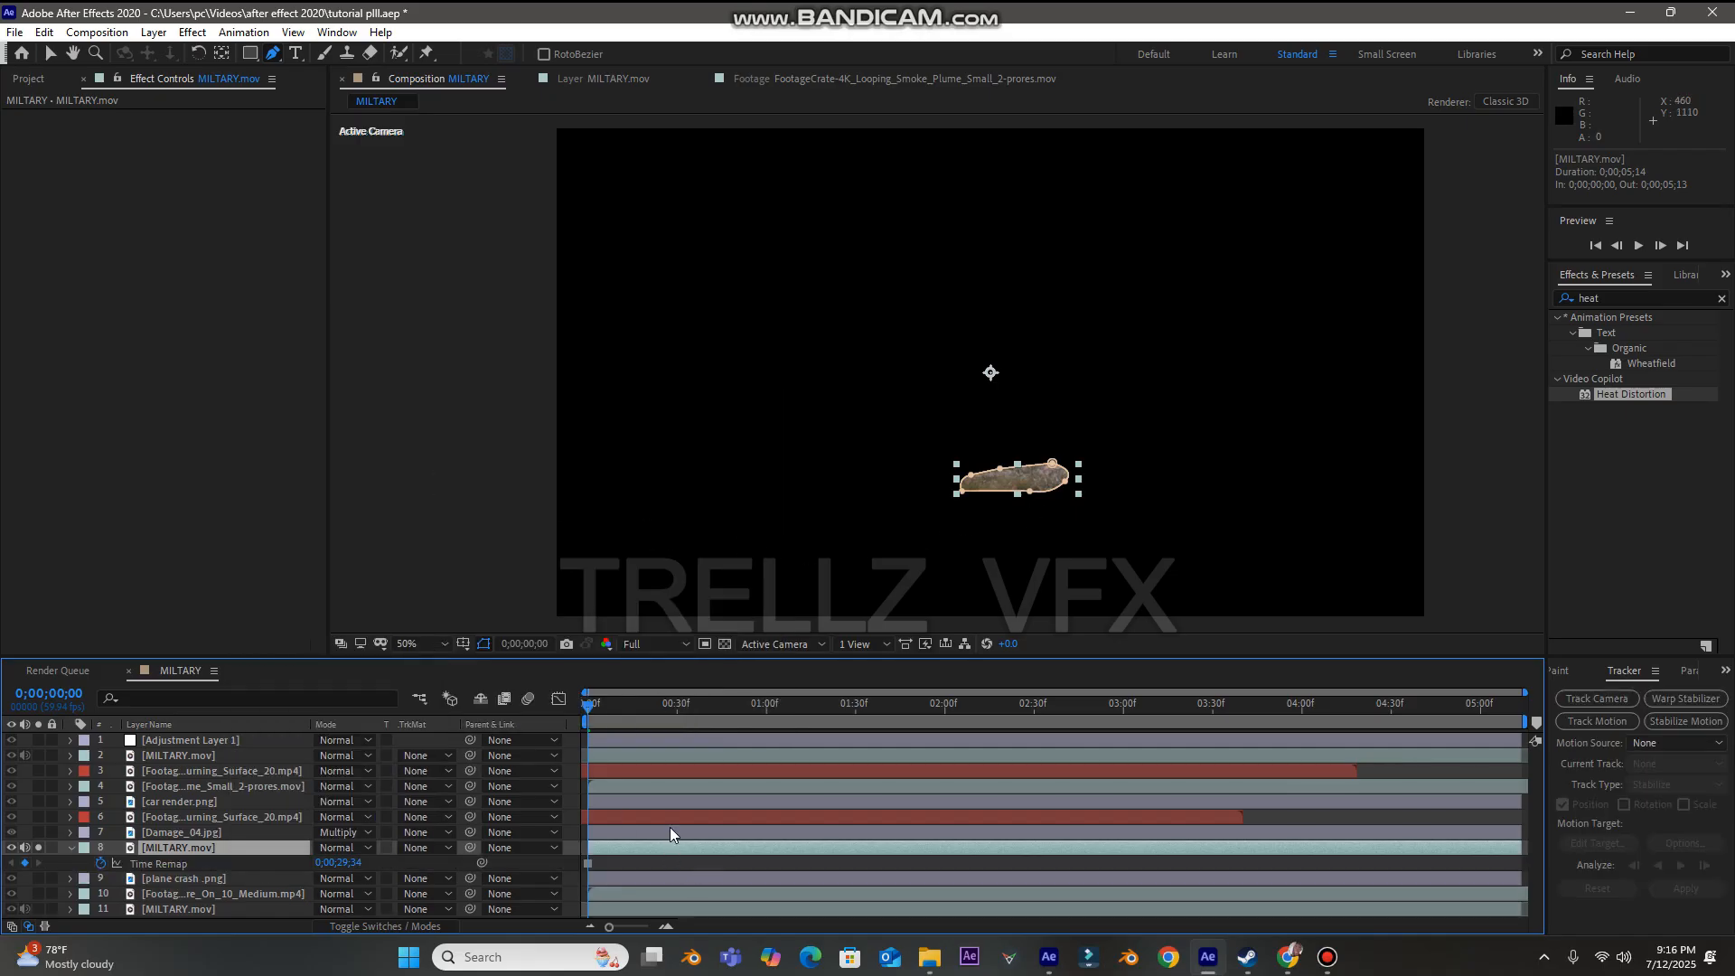
left_click(38, 848)
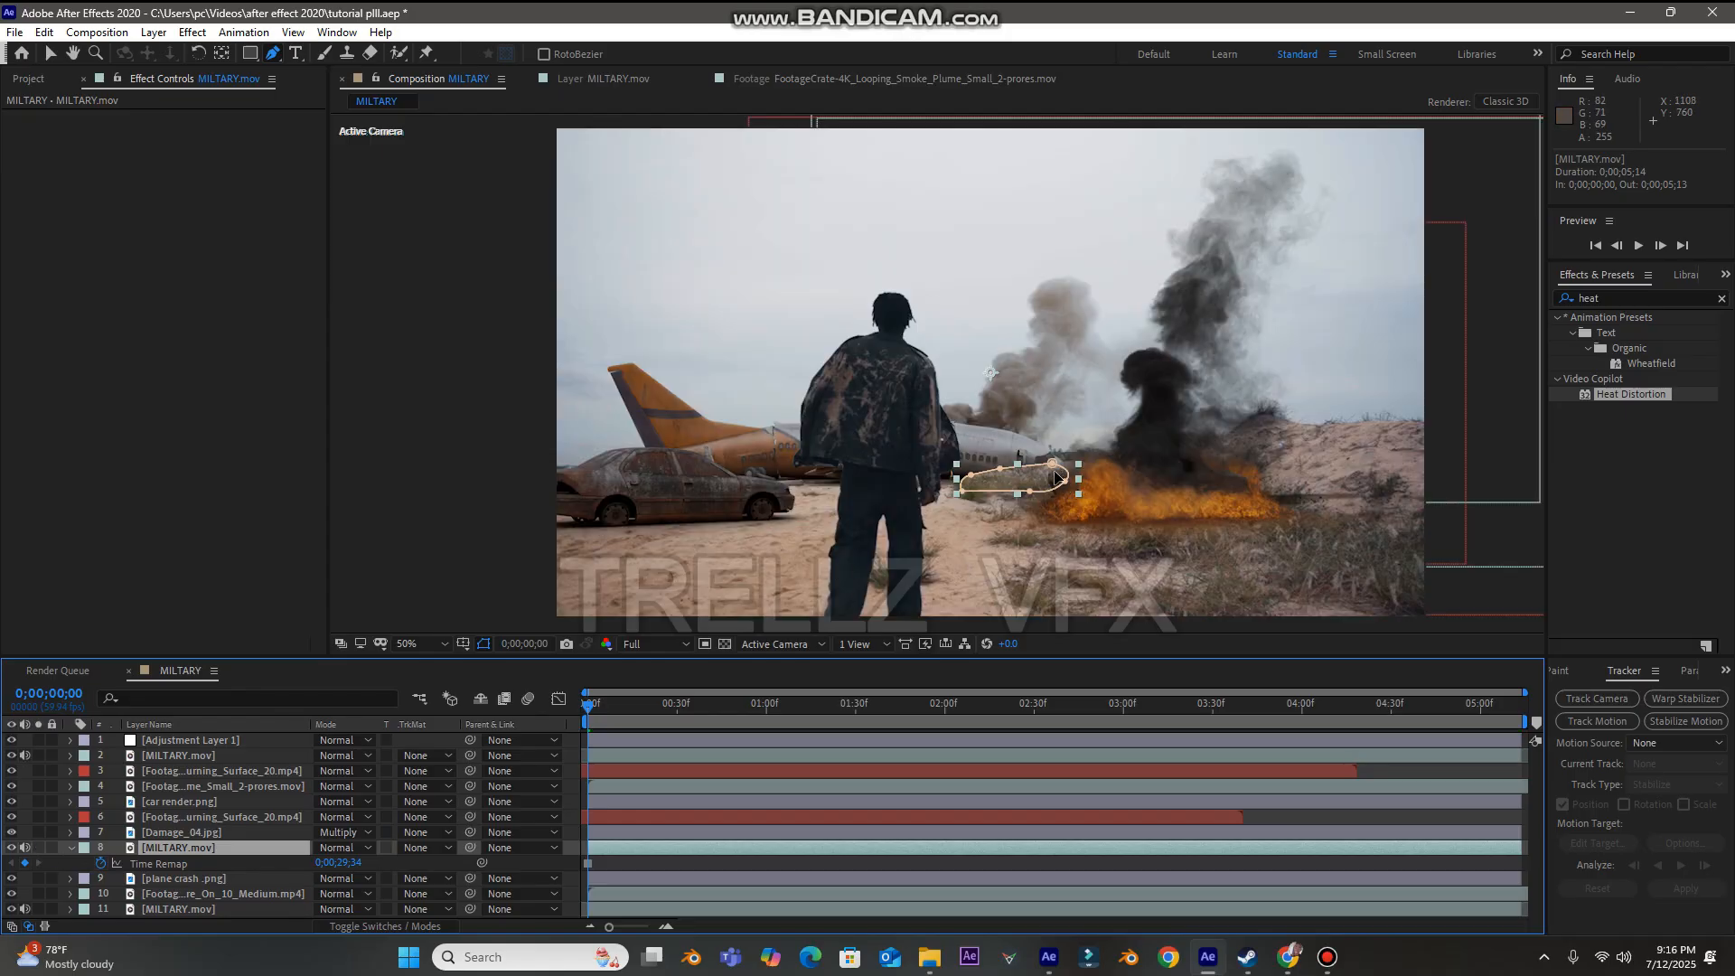
- Move the whole grass mask about 21.5 pixels left and 20.5 pixels down, beneath the airplane's nose
key("v")
left_click(1034, 494)
scroll(1035, 493, "up", 6)
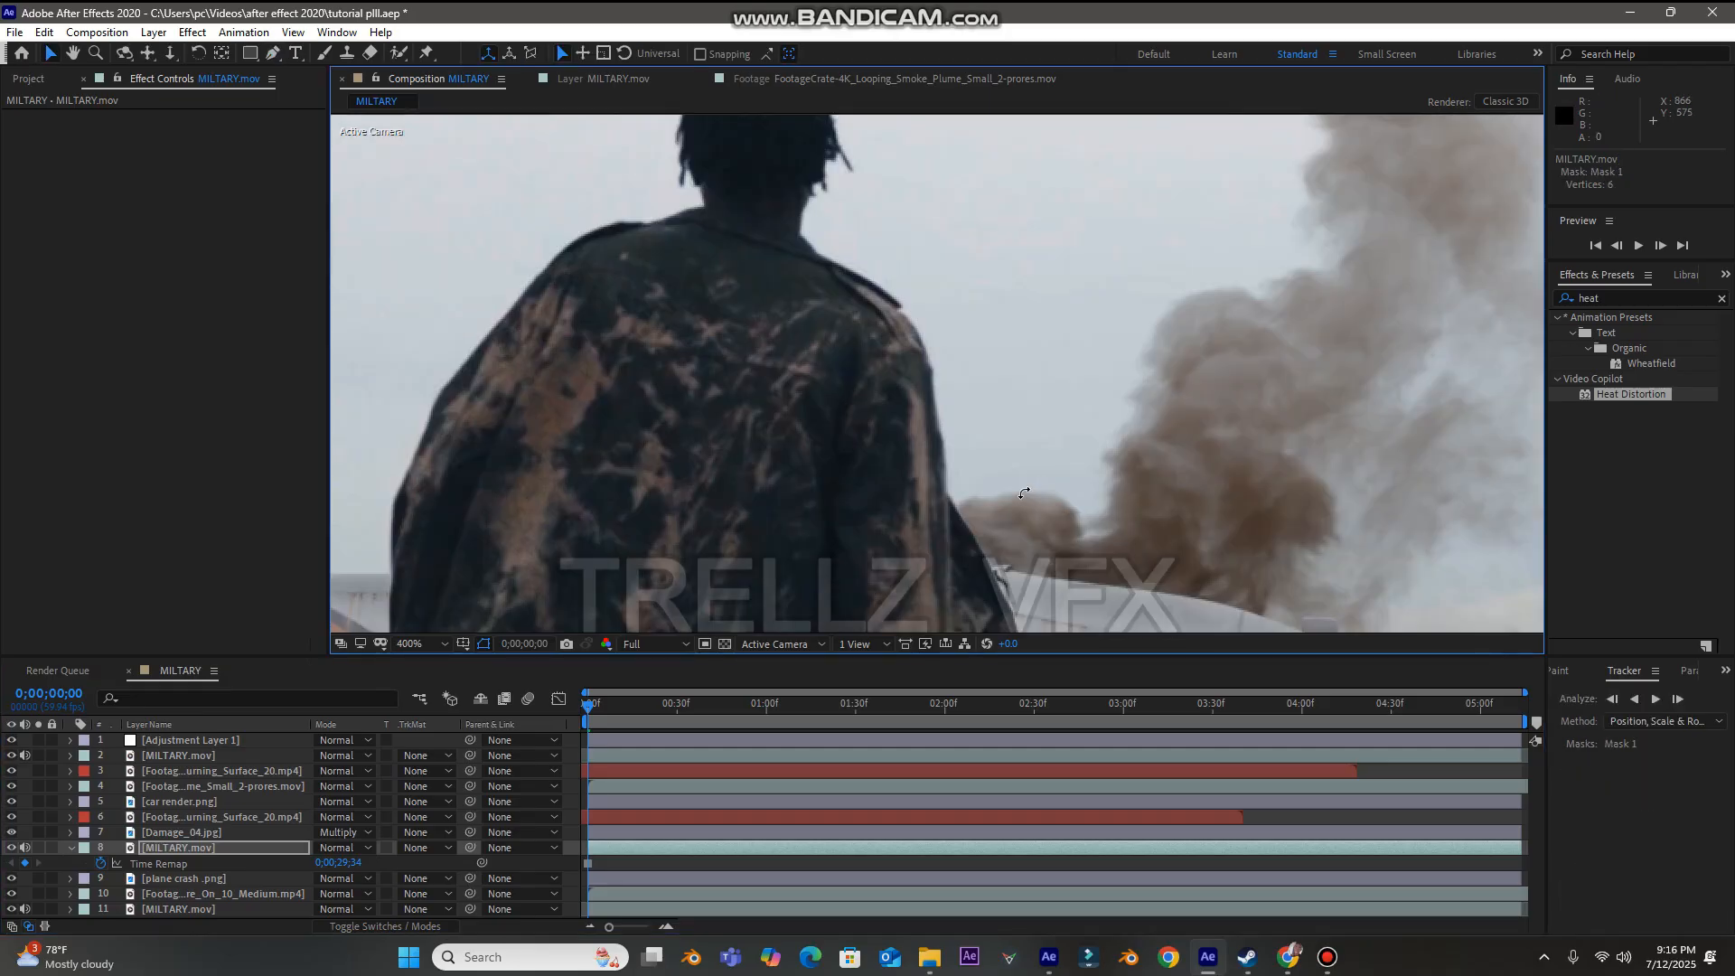
left_click_drag(914, 250, 810, 230)
scroll(931, 387, "down", 2)
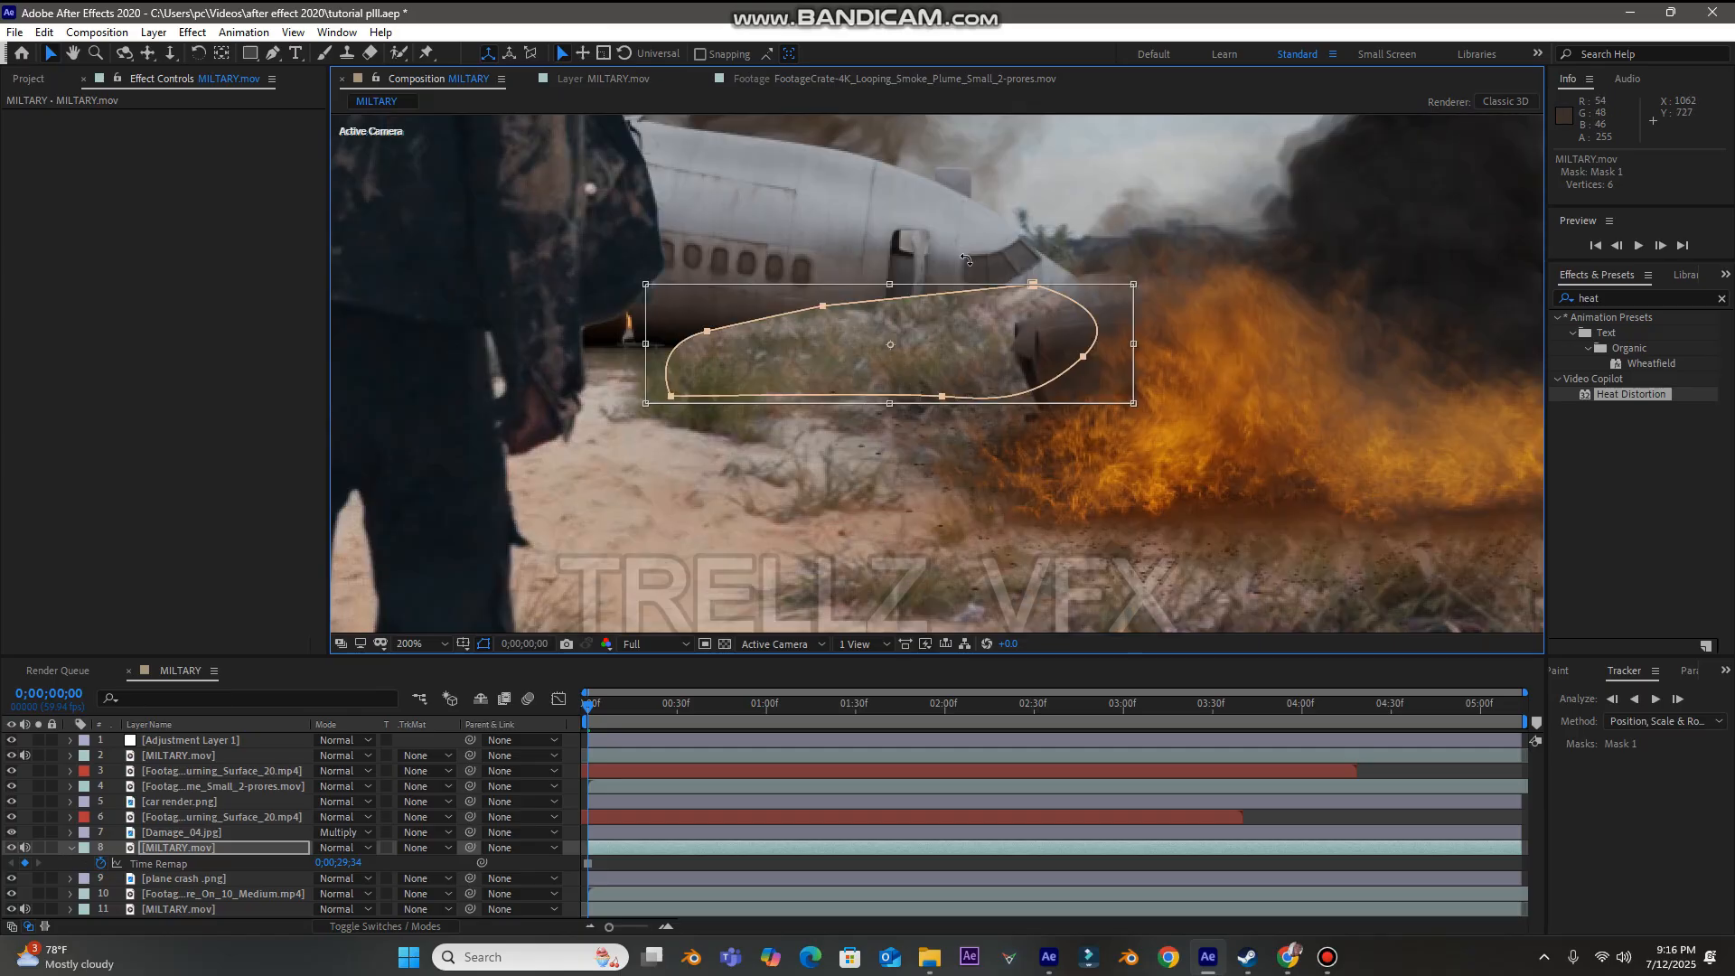
key("Return")
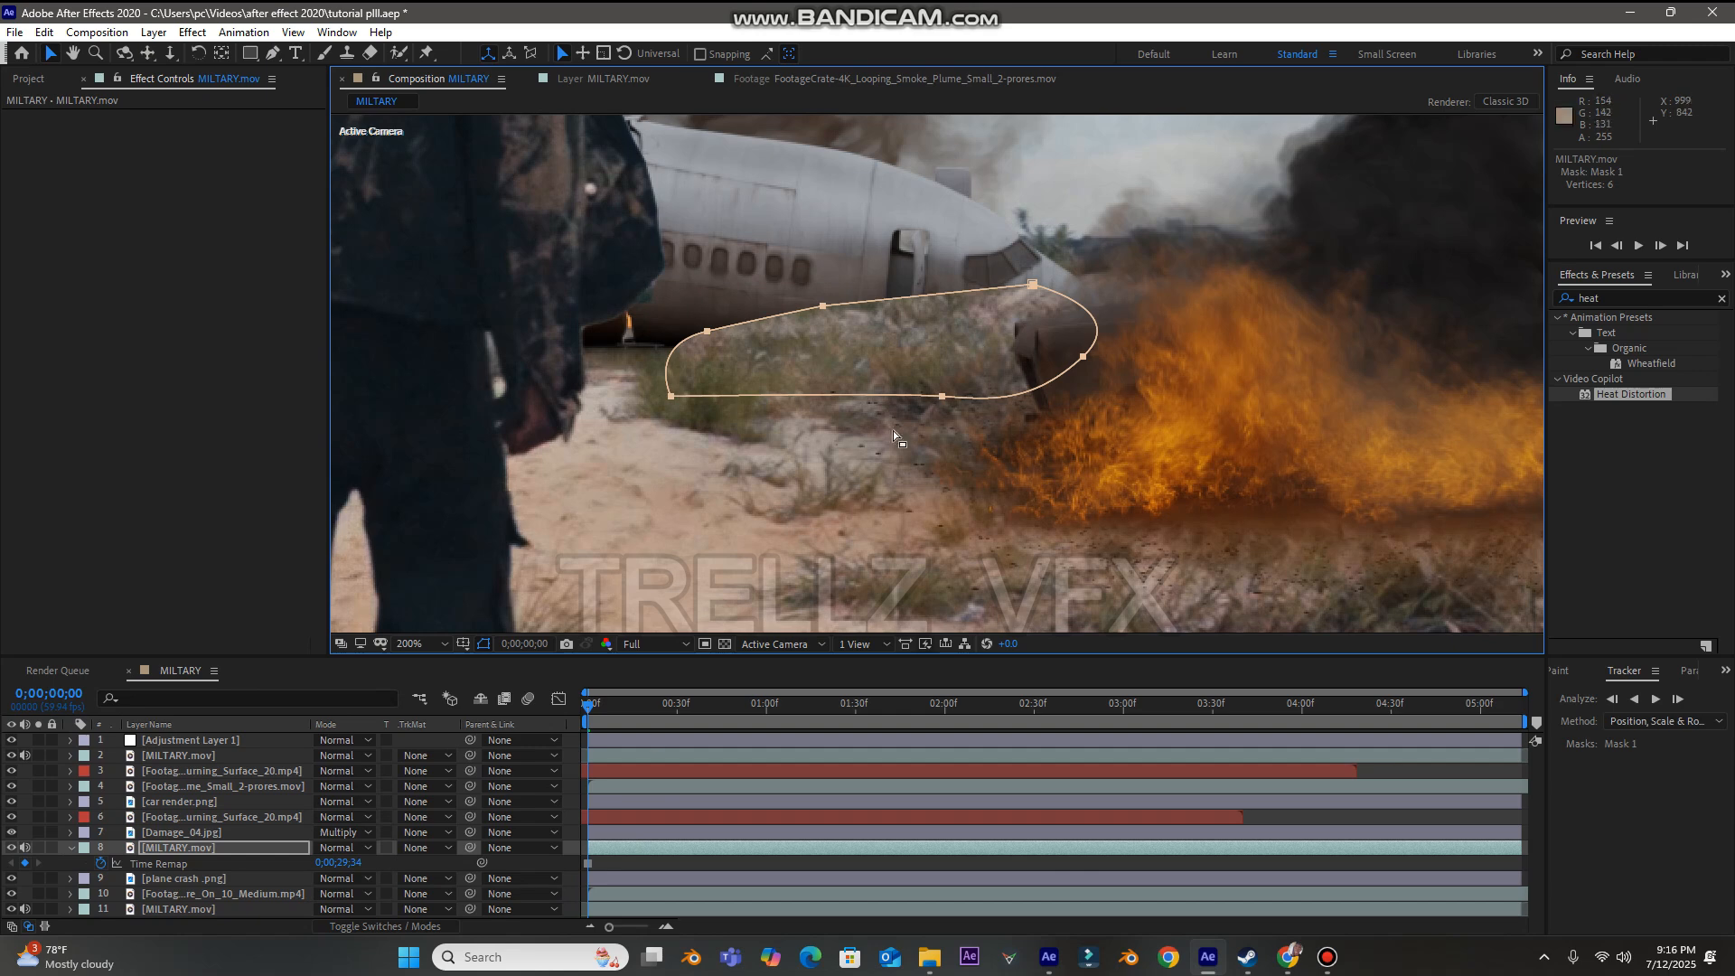
double_click(942, 399)
left_click_drag(962, 390, 923, 424)
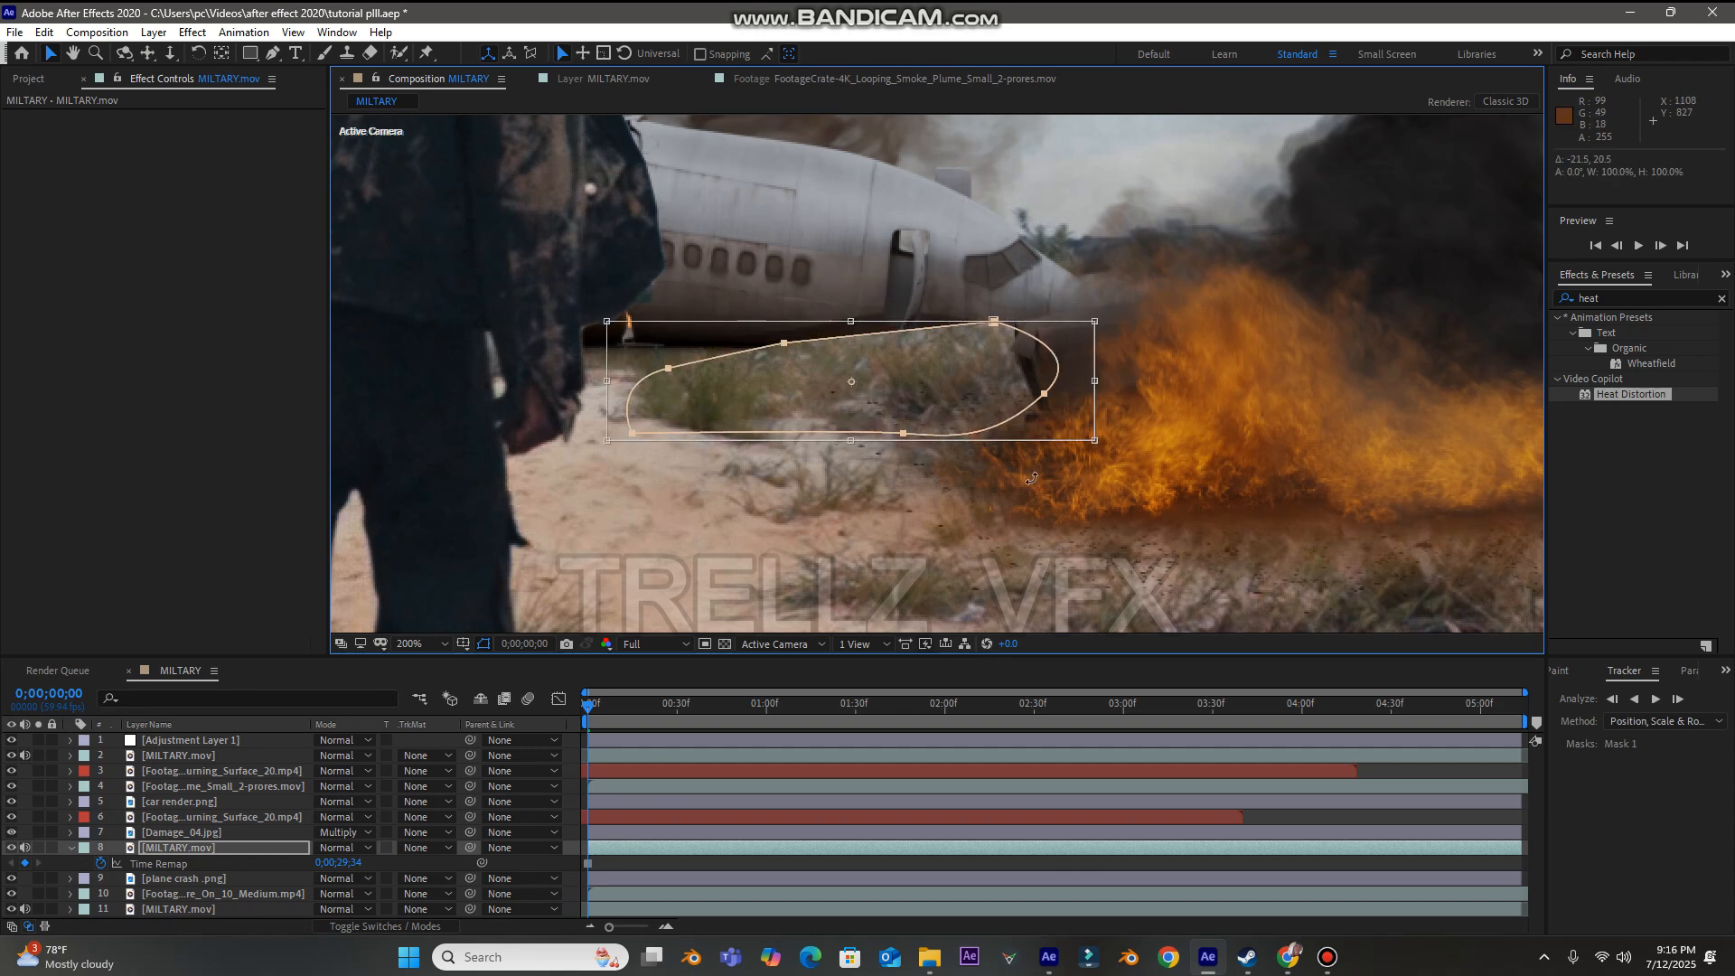
- Reshape the grass mask by raising its upper-left point and moving its right-hand points outward to follow the fuselage's underside
left_click(843, 860)
left_click(835, 849)
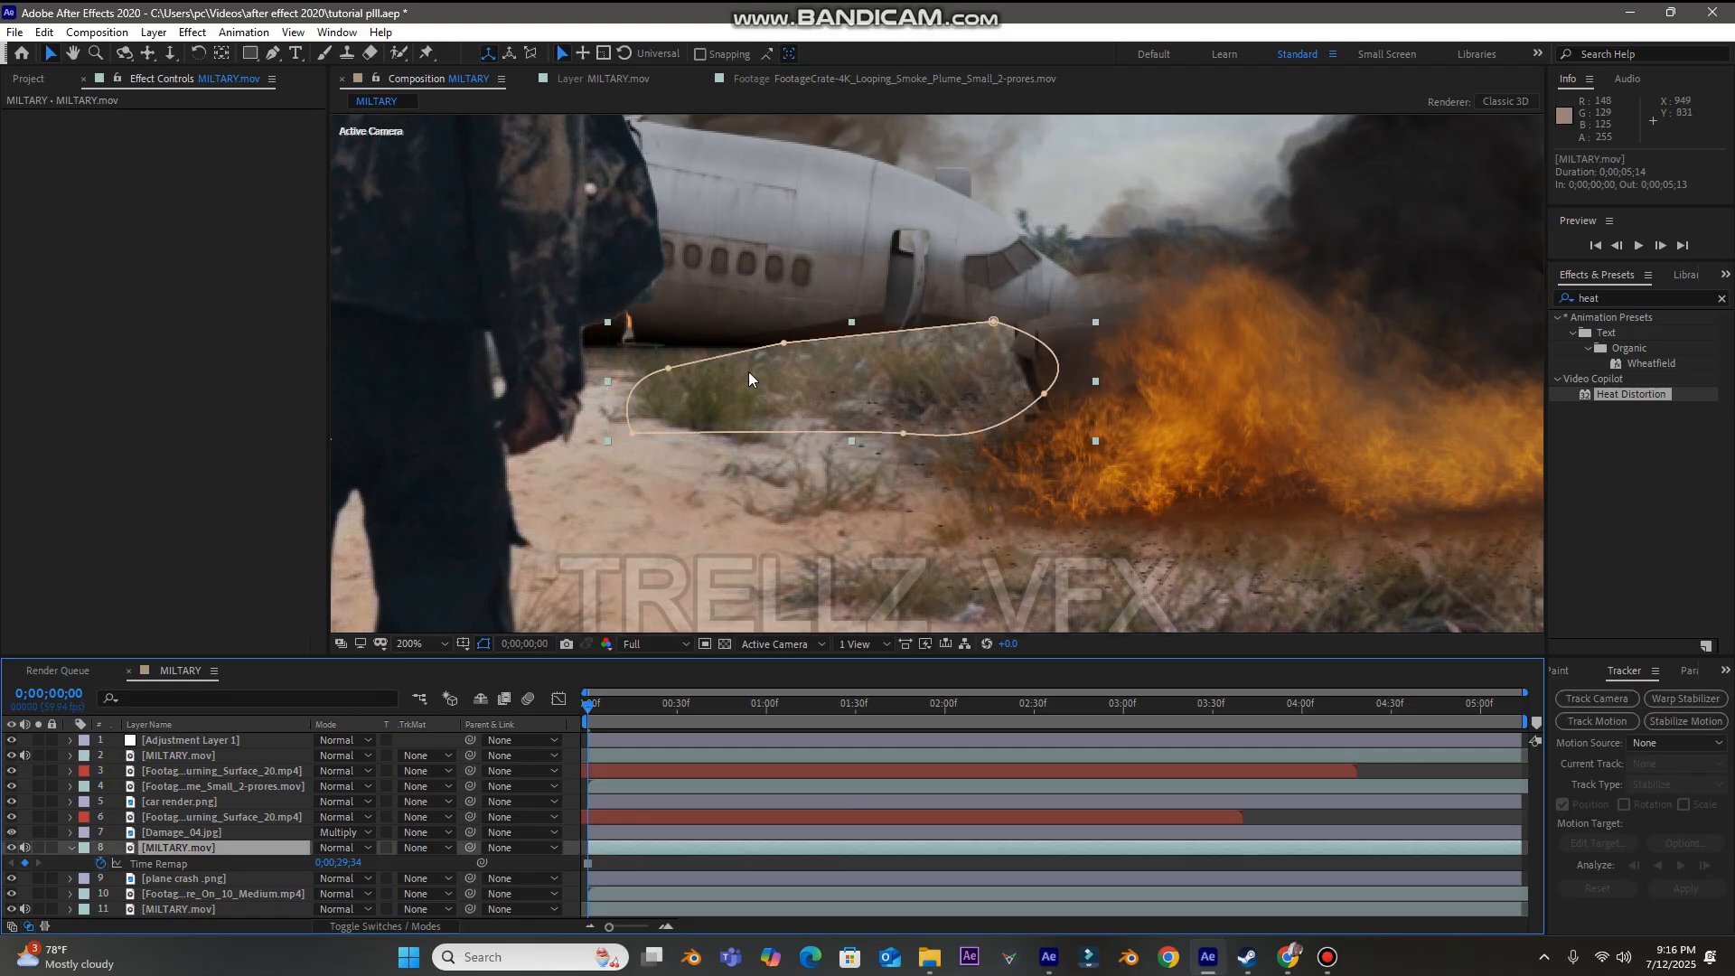
left_click_drag(671, 371, 647, 350)
left_click_drag(993, 321, 1066, 403)
- Feather the grass mask by 17 pixels and extend its upper-left point toward the man's hand
key("f")
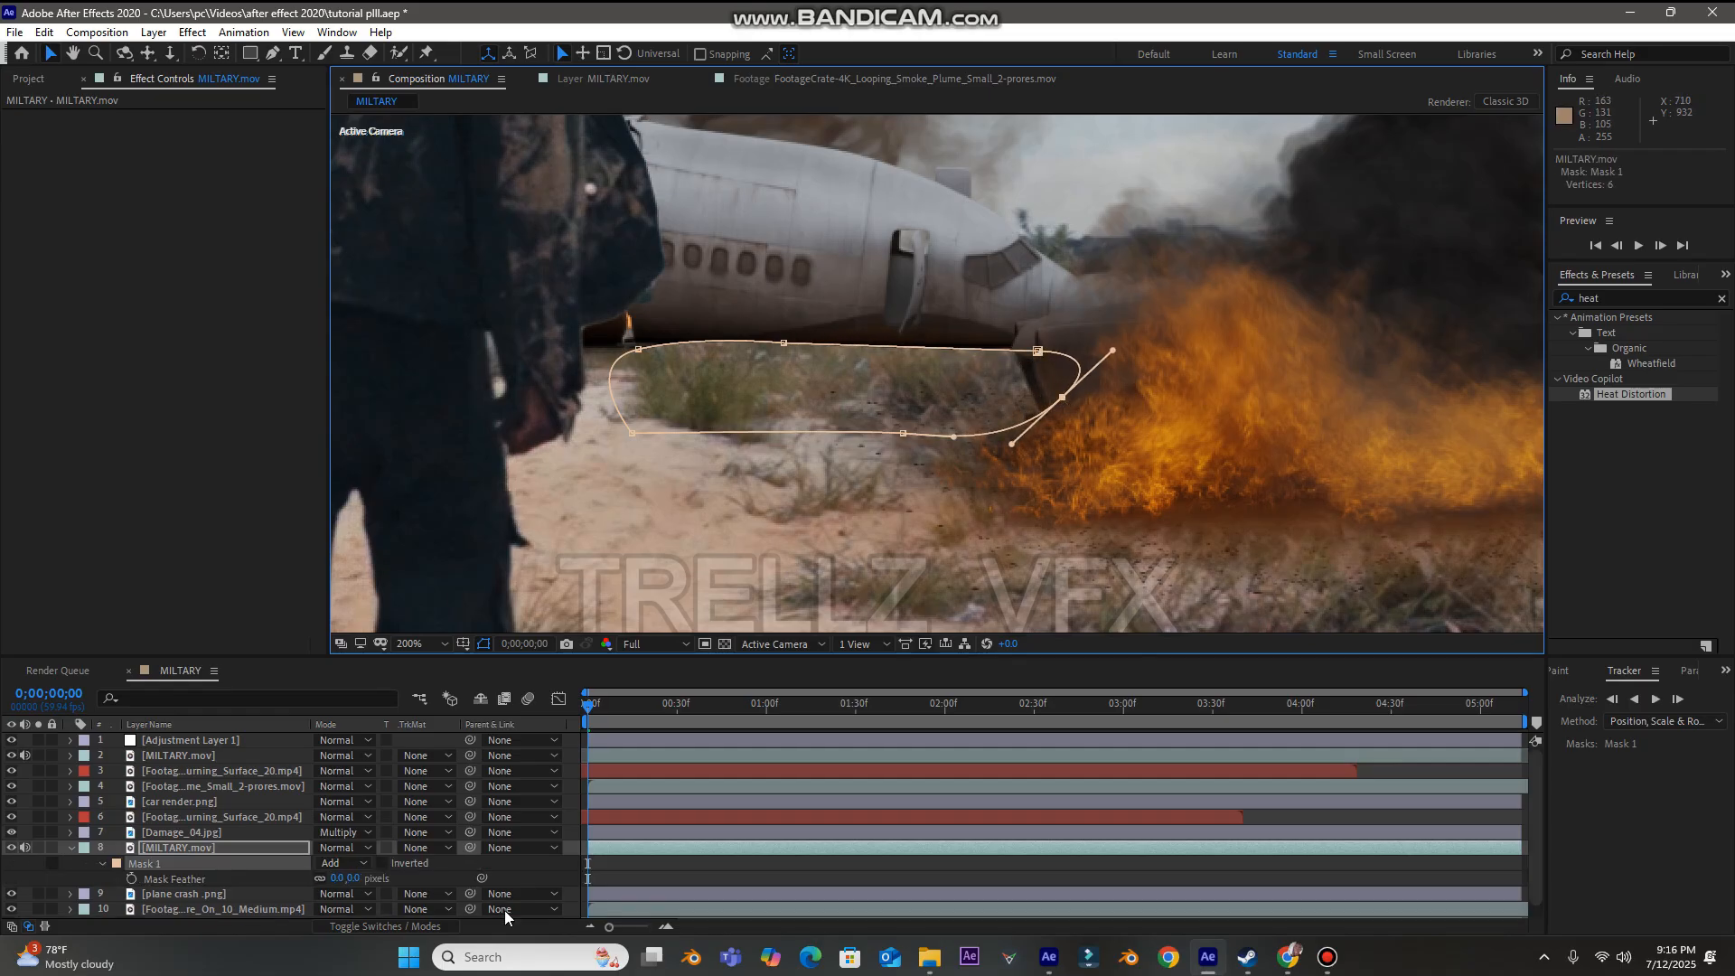
left_click_drag(359, 881, 392, 874)
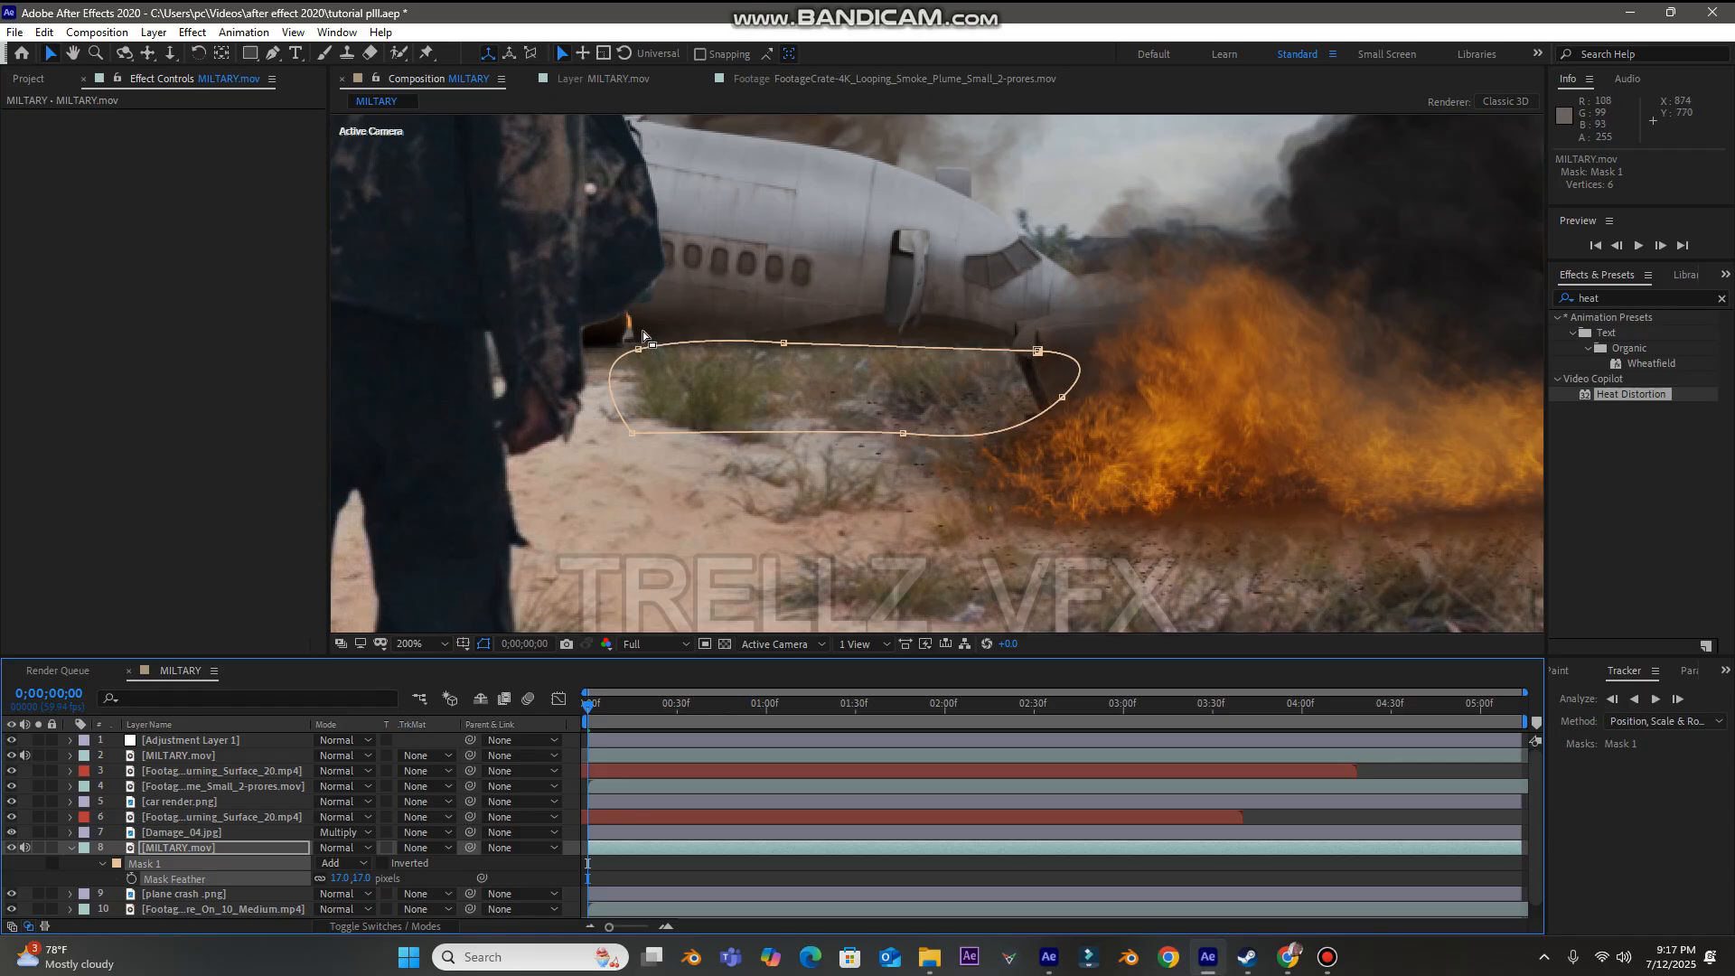
left_click_drag(638, 349, 598, 348)
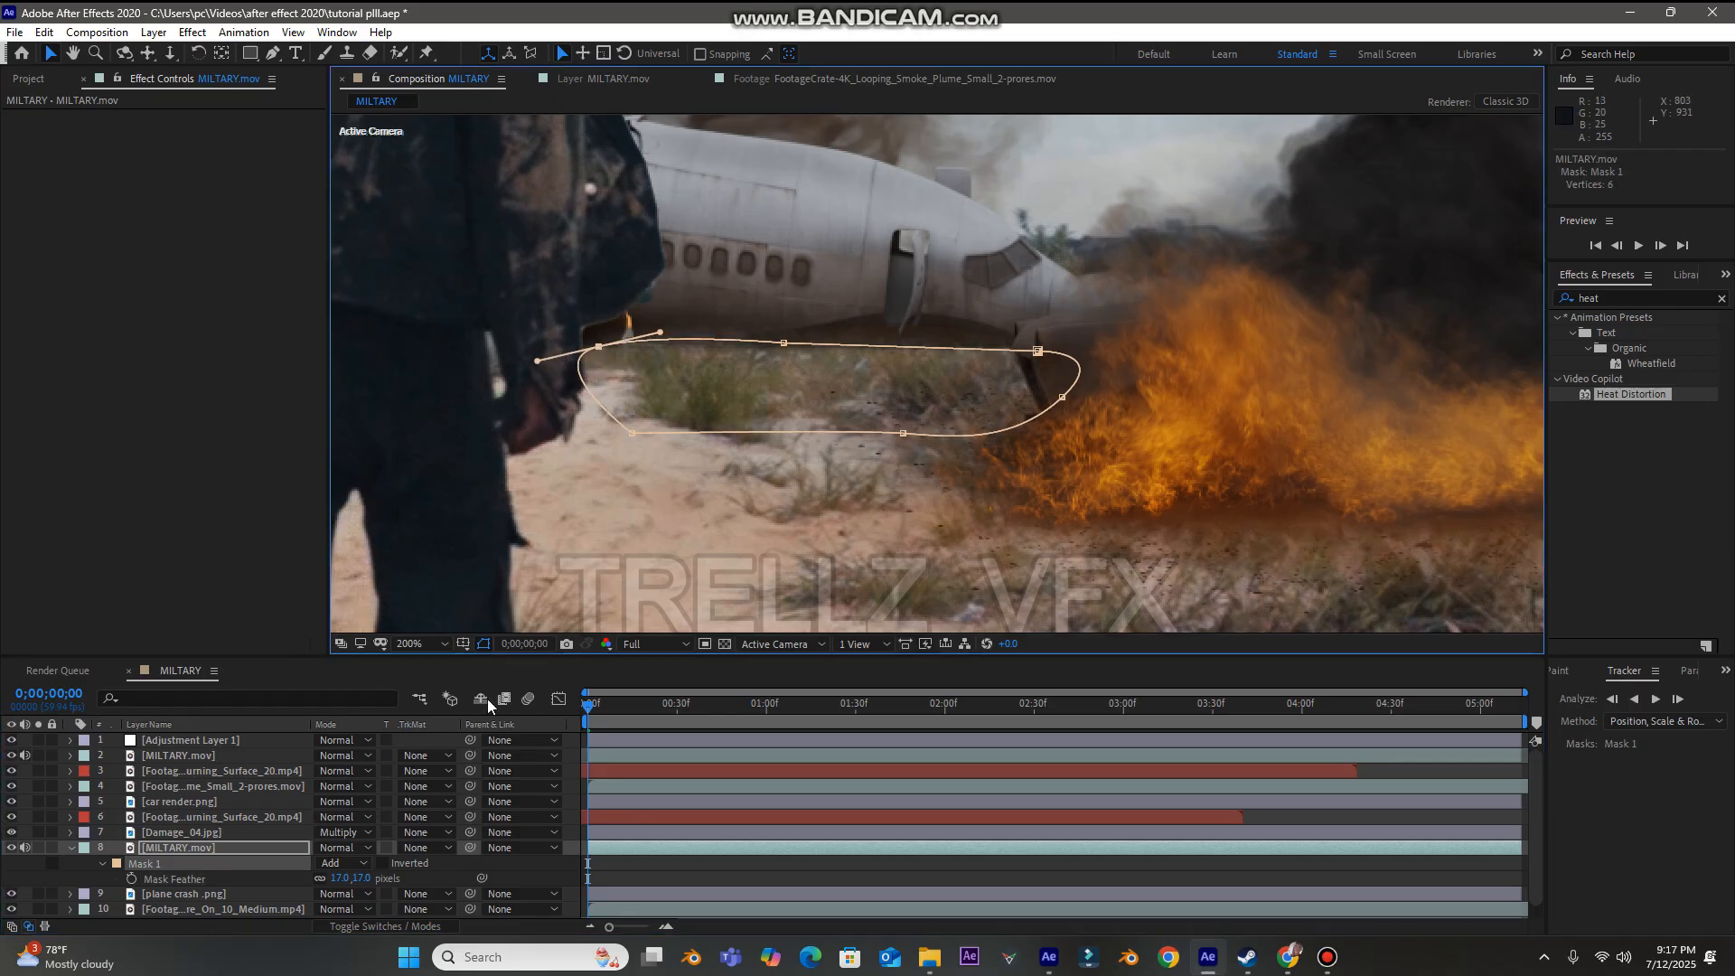
- Fit the whole frame in view and compare the composite with the masked grass layer hidden and shown
left_click(434, 644)
left_click(442, 336)
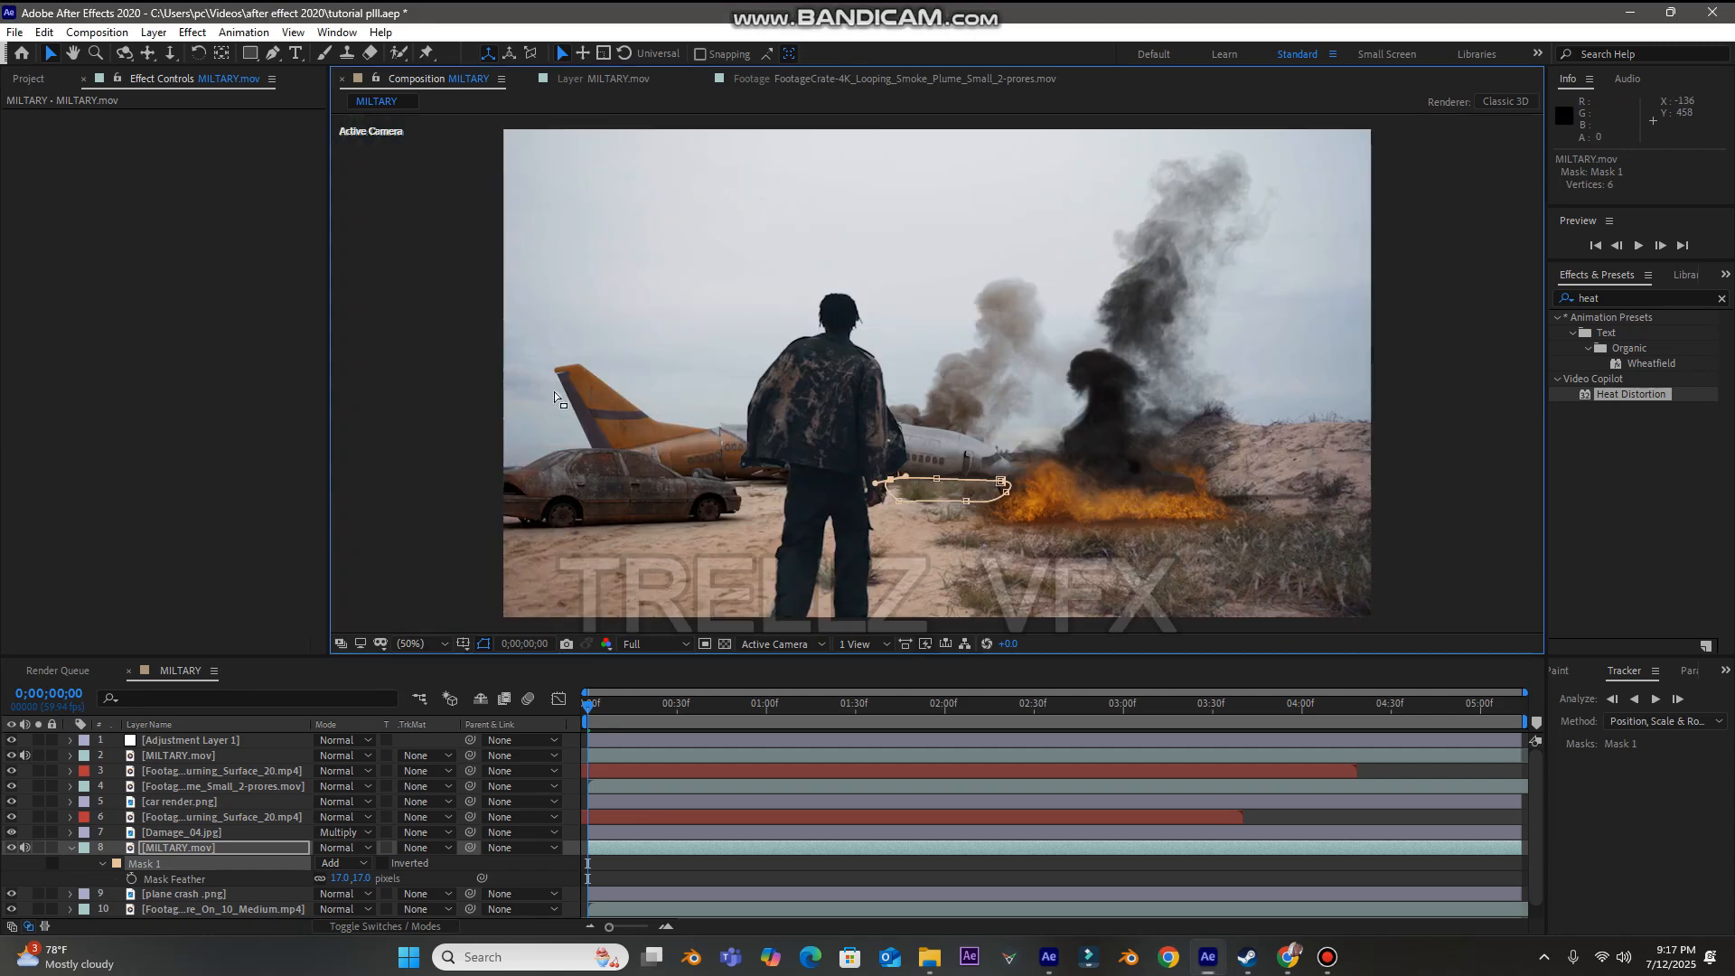
left_click(830, 866)
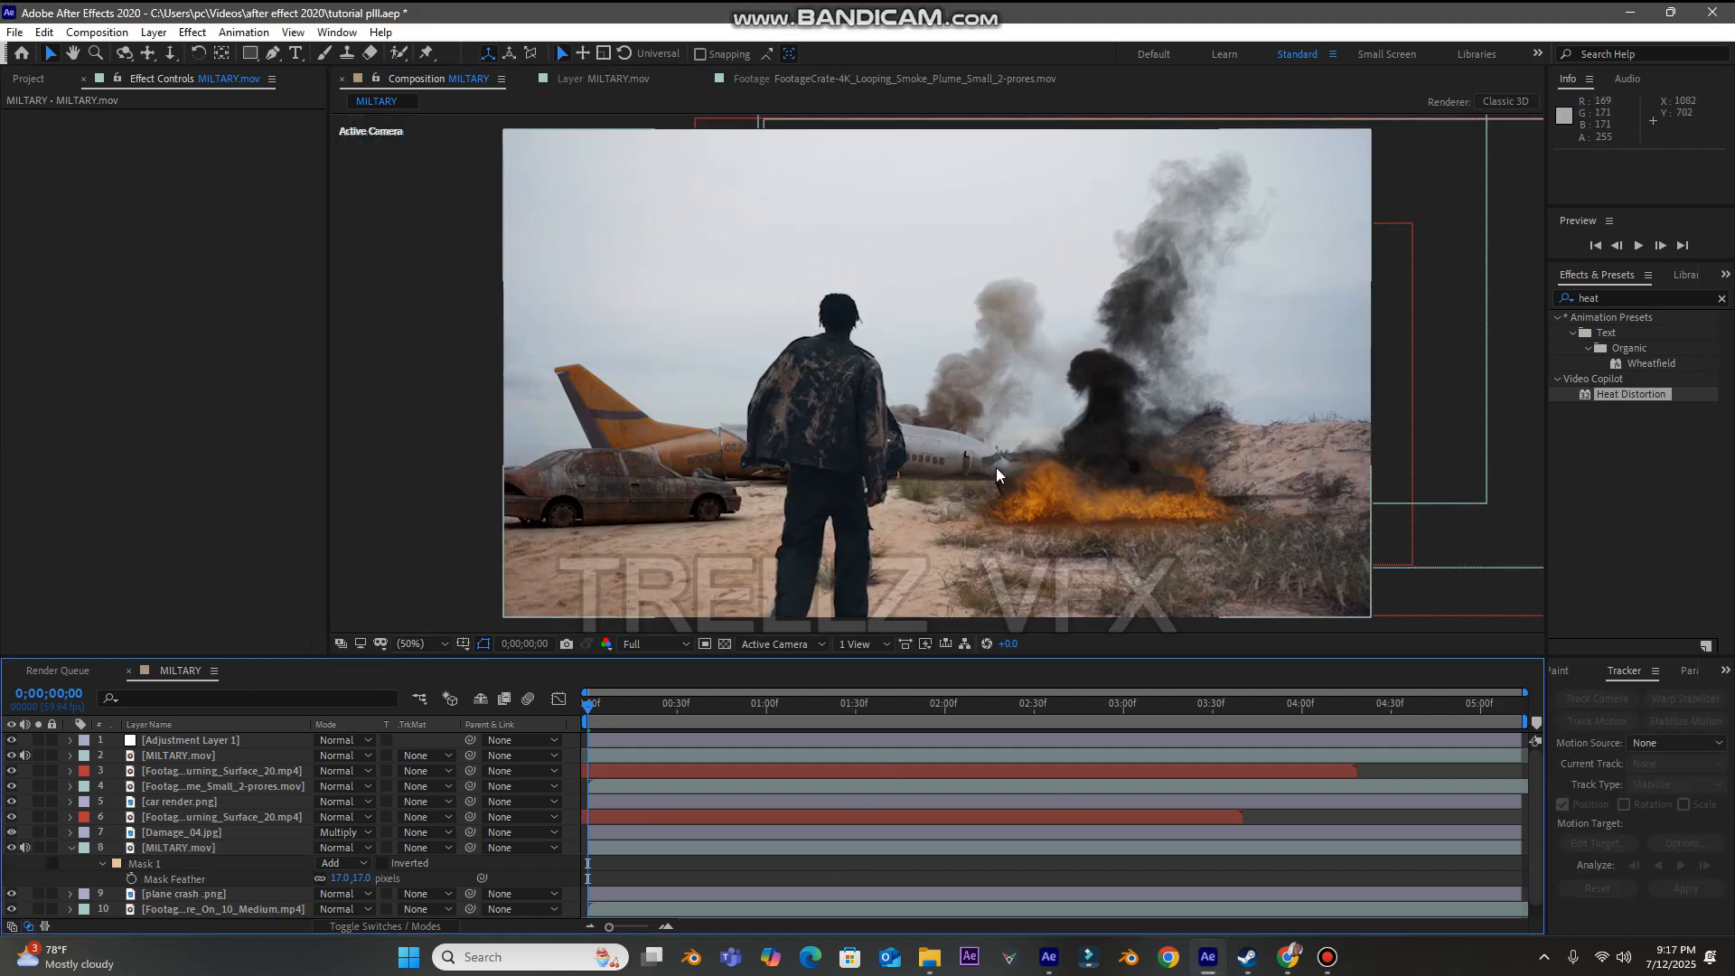
left_click(226, 844)
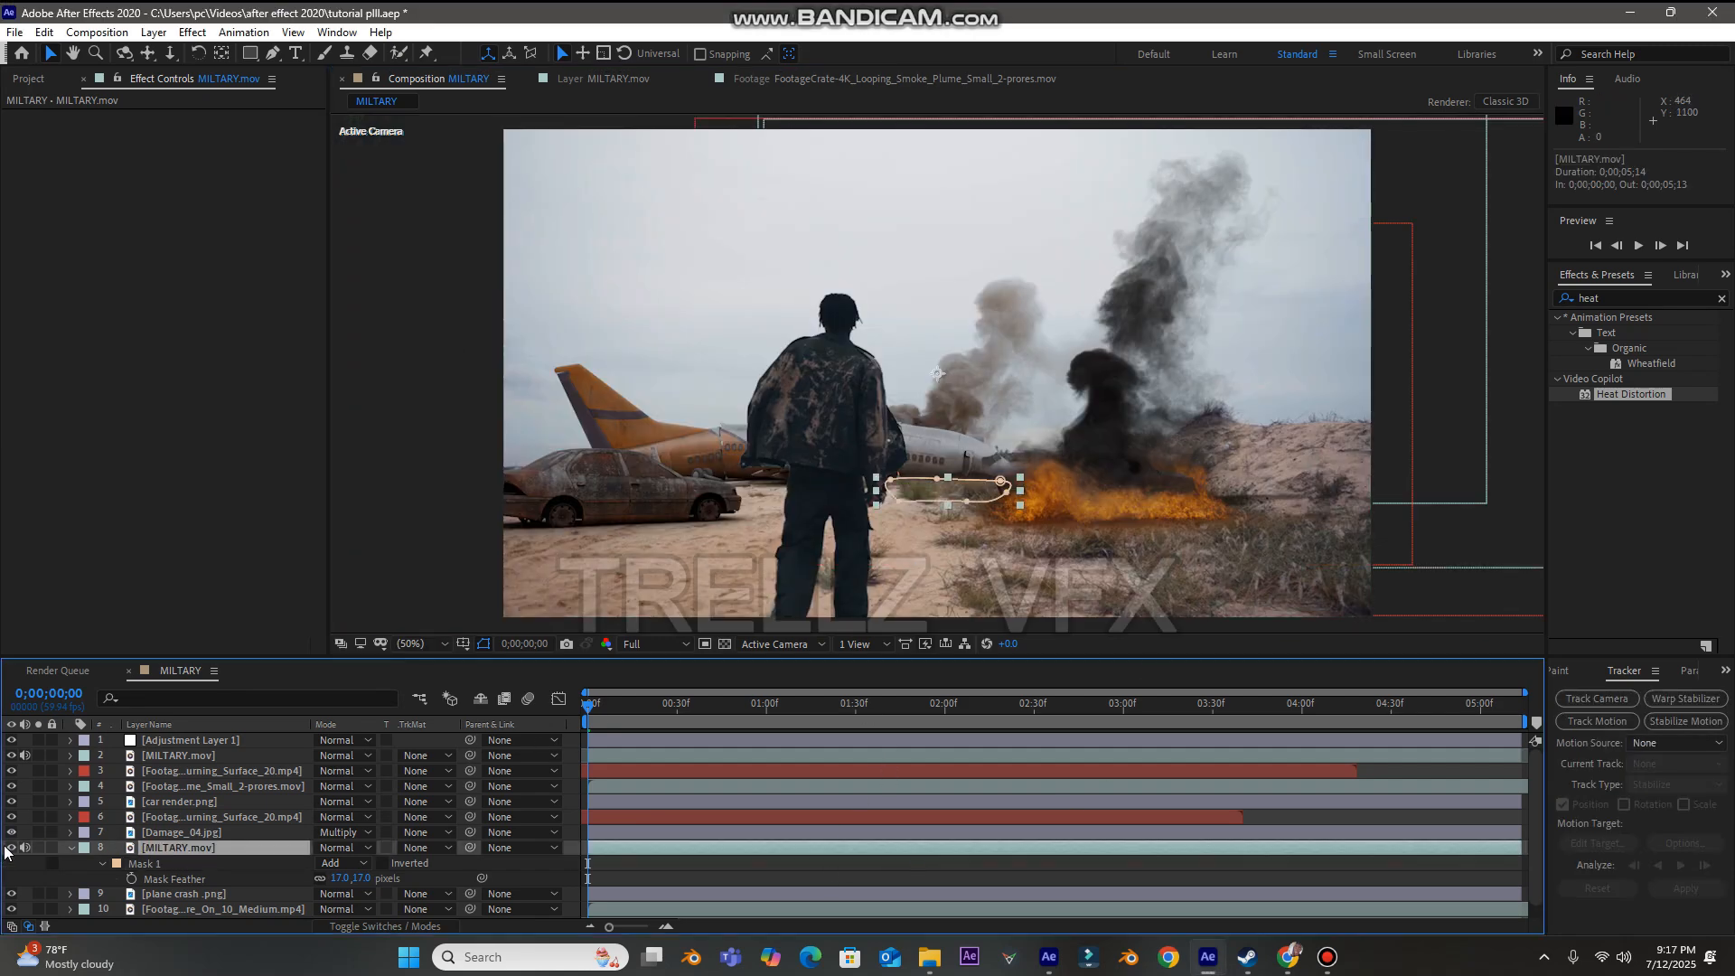
left_click(156, 803)
left_click(11, 848)
left_click(12, 849)
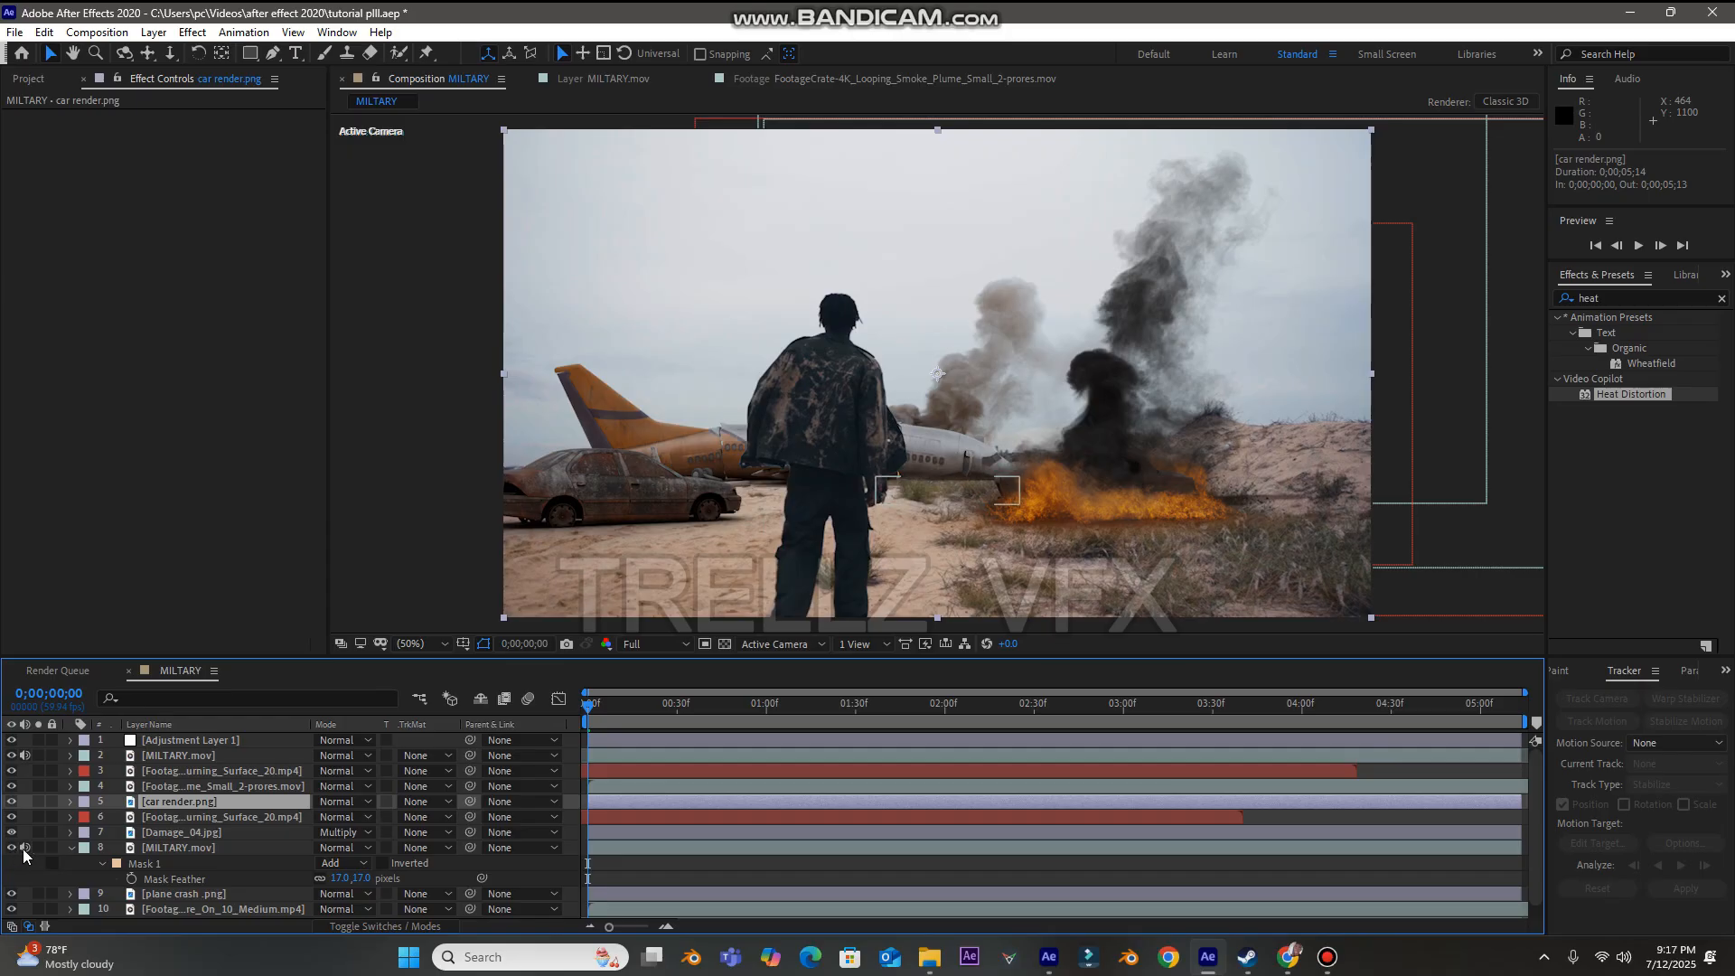
- Refine the upper edge of the grass mask, nudging its right end toward the fire and its left end toward the man
left_click(190, 846)
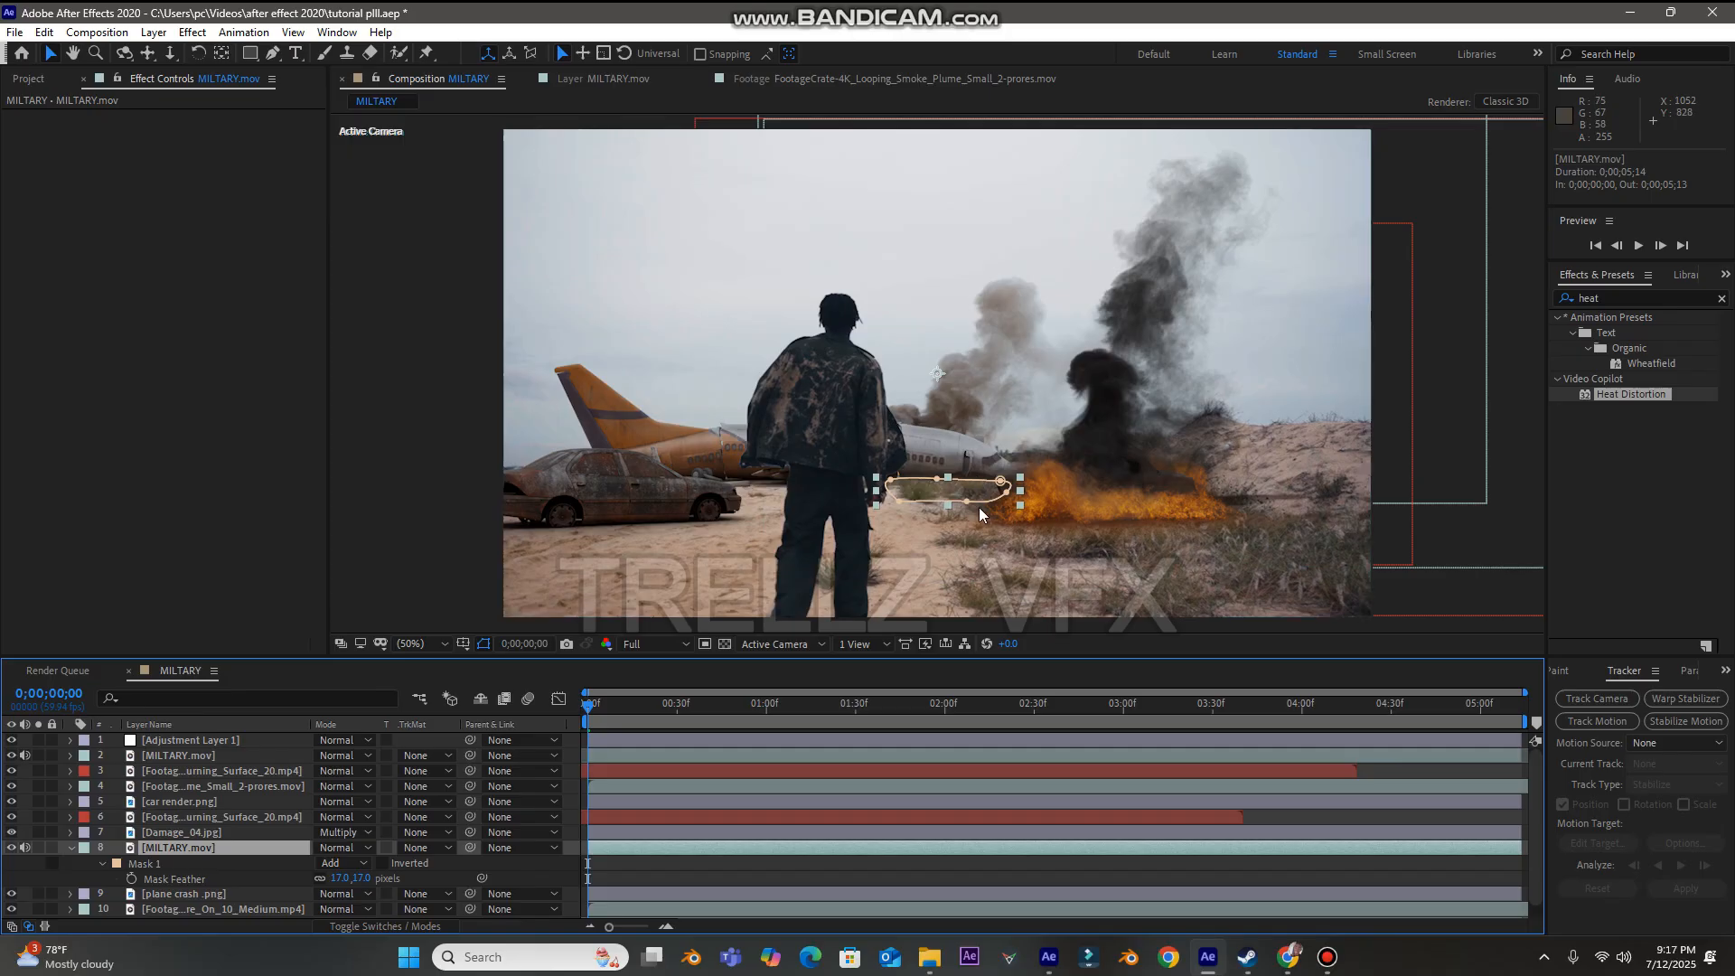
key("slash")
left_click_drag(935, 590, 948, 587)
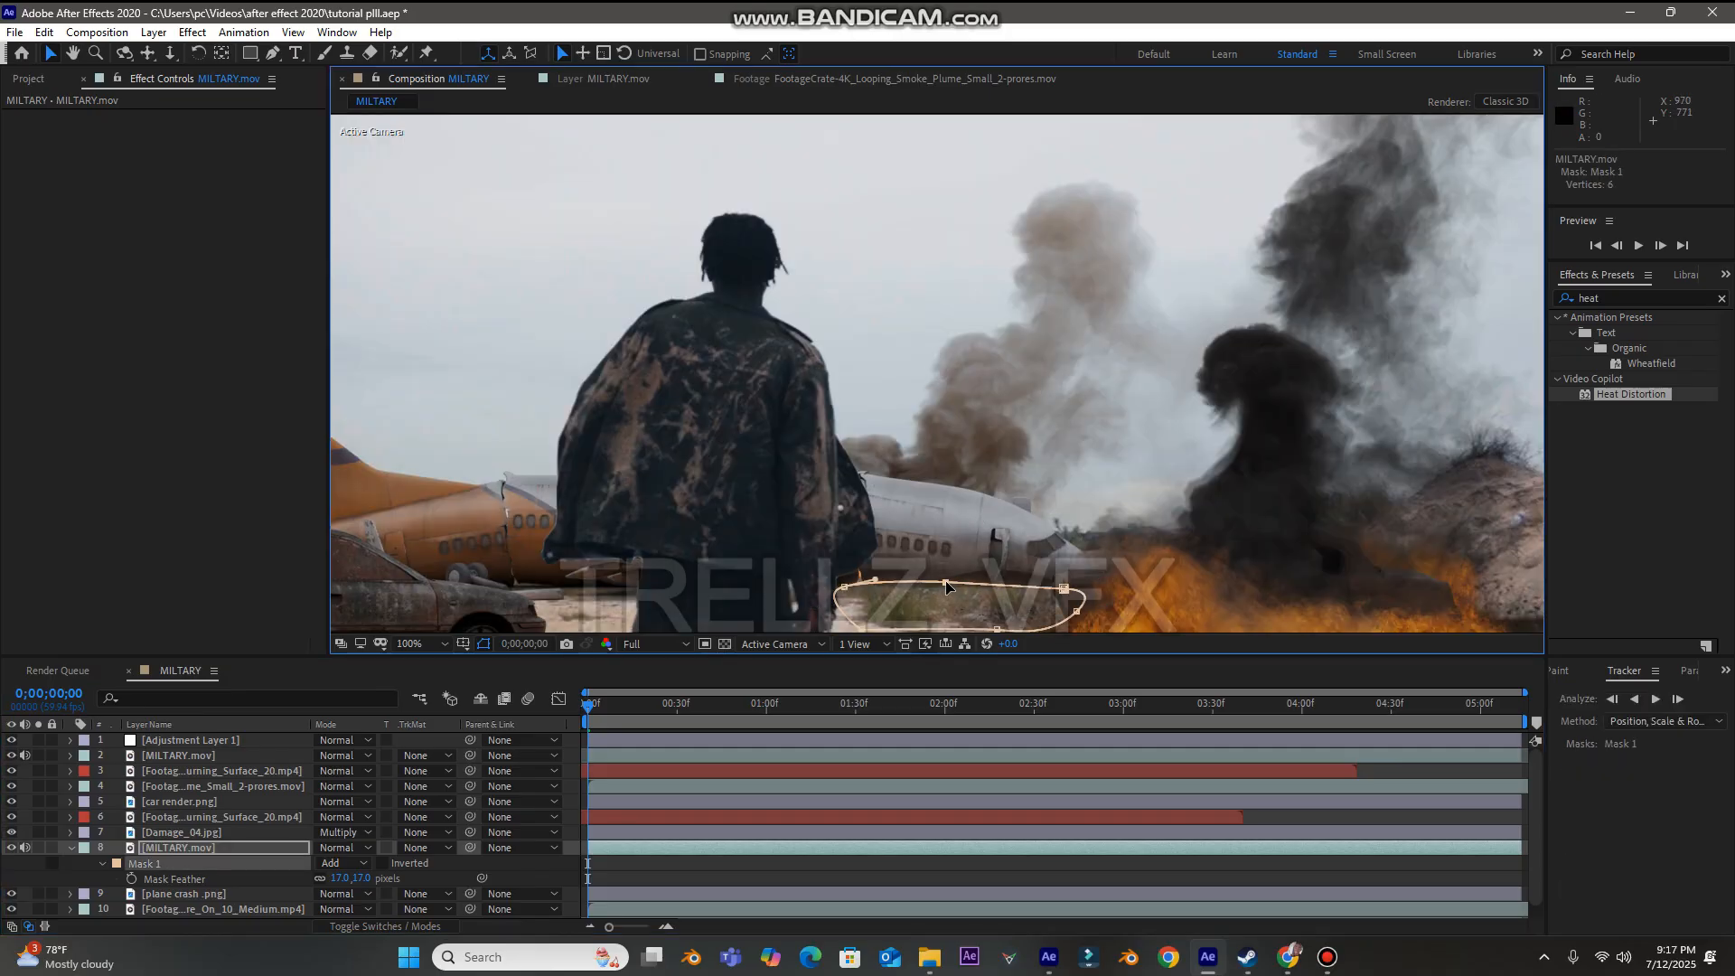
left_click_drag(1065, 589, 1075, 589)
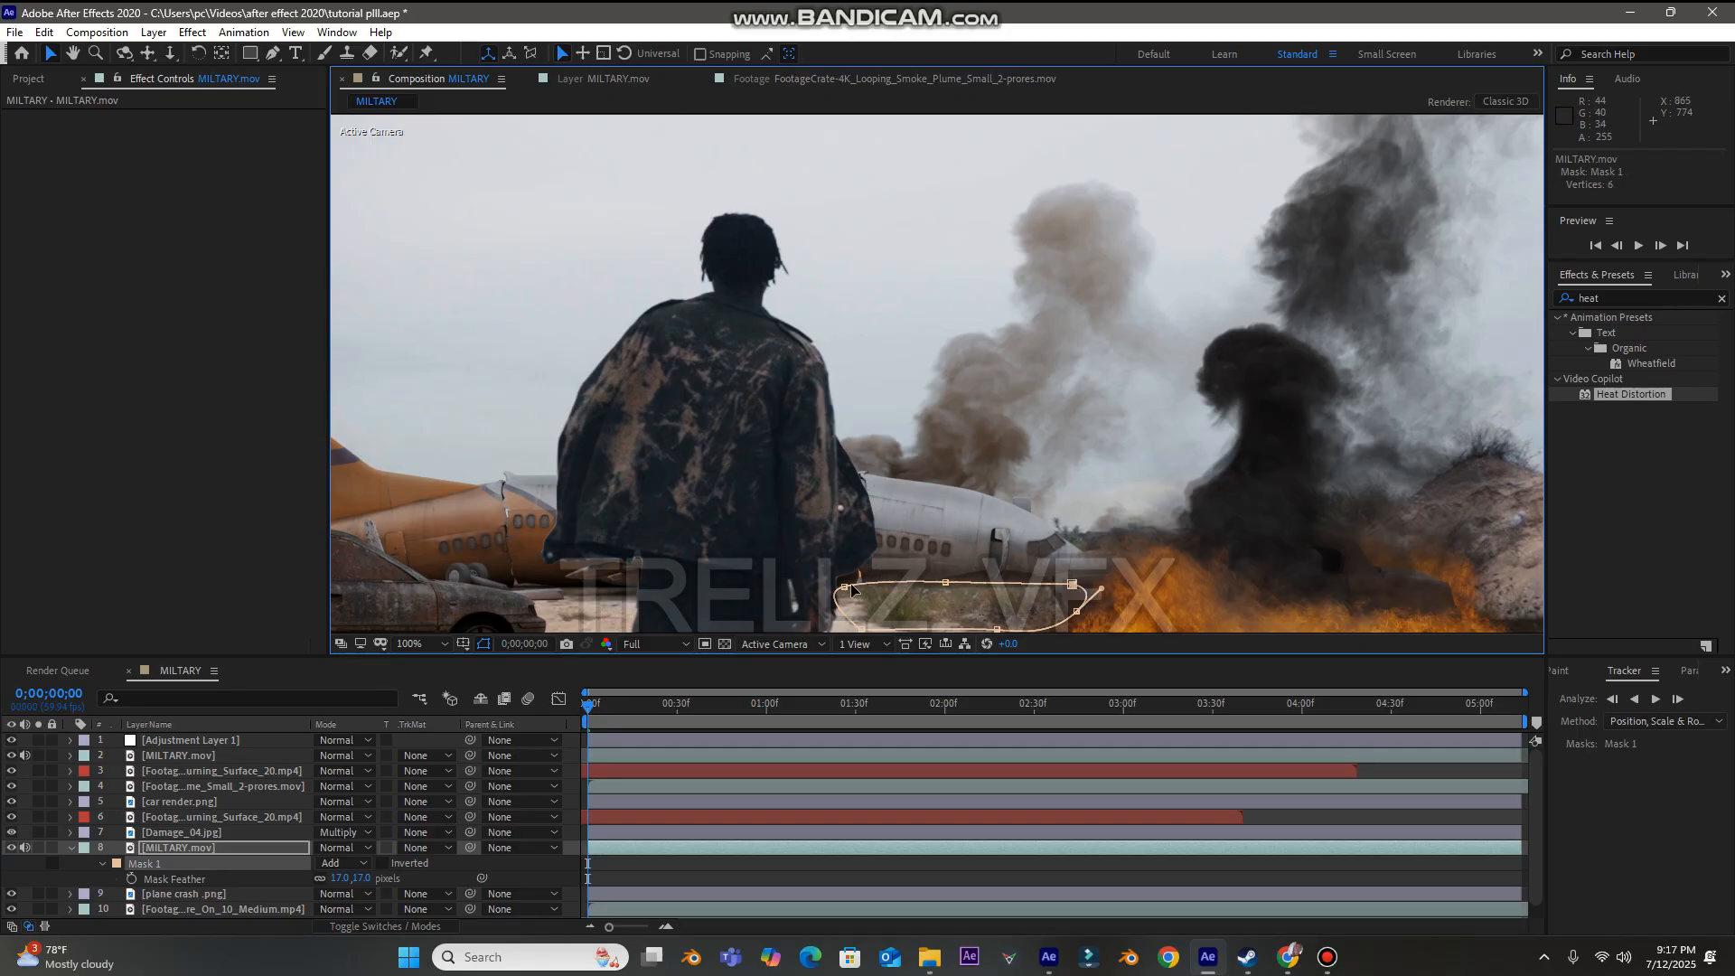
left_click_drag(841, 586, 836, 584)
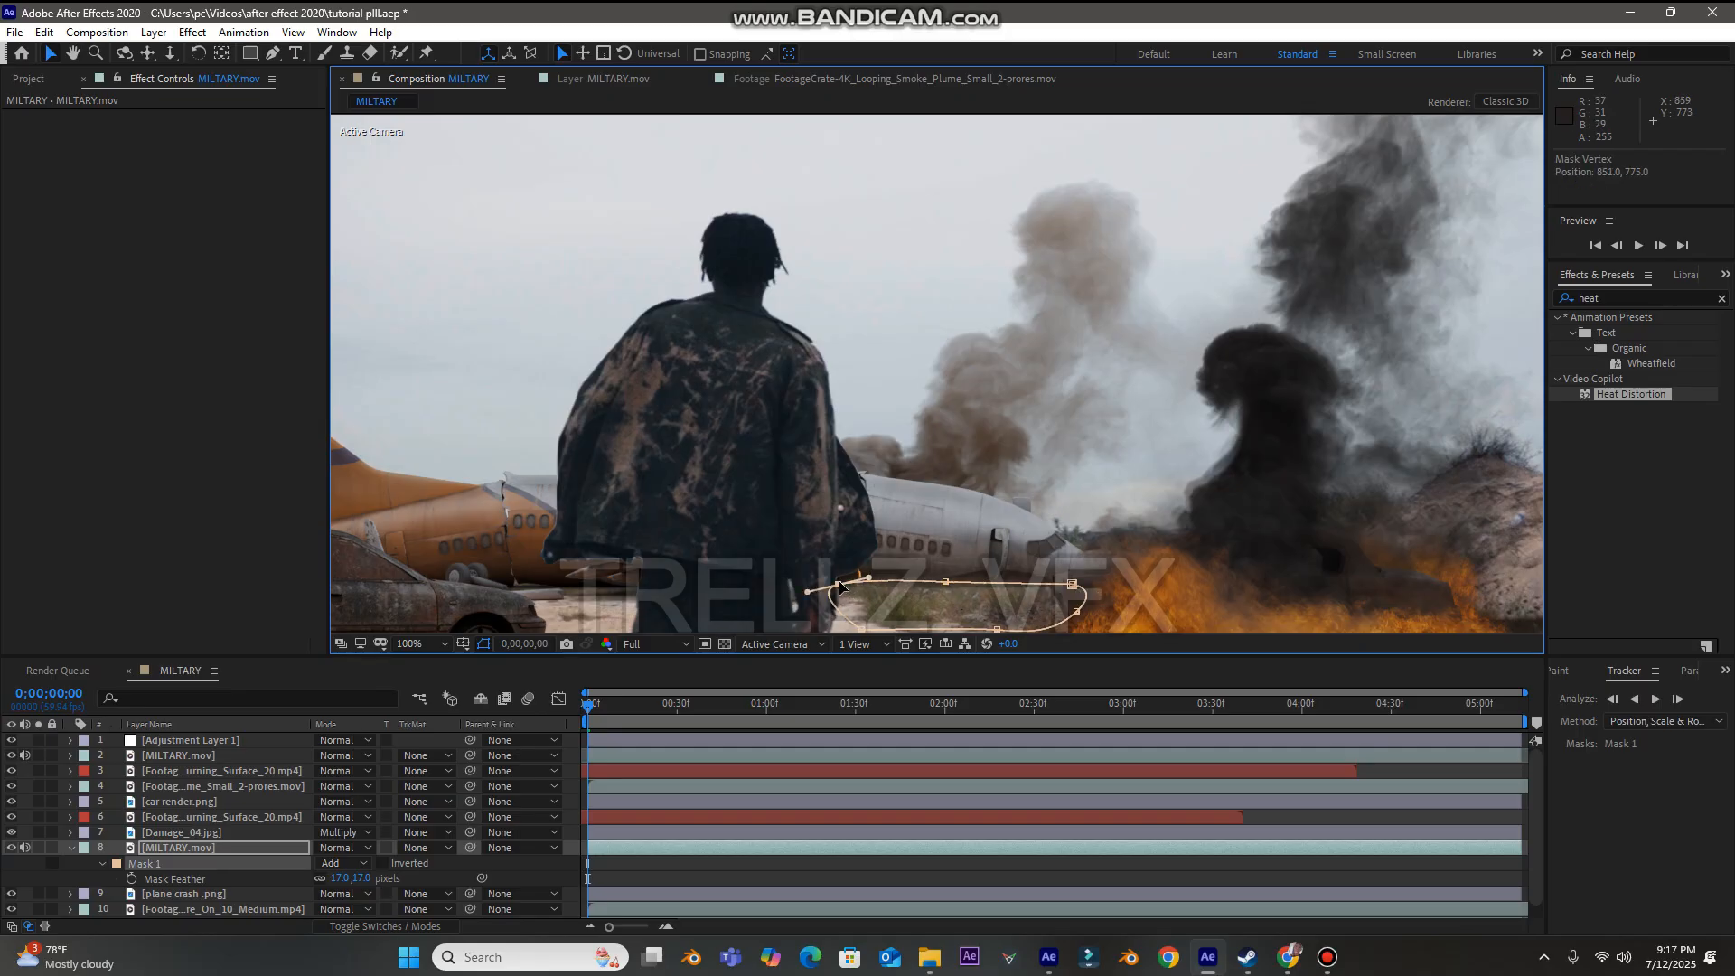
- Set the grass mask's Mask Feather to 14 pixels
key("f")
key("f")
left_click(345, 877)
type("14")
key("Return")
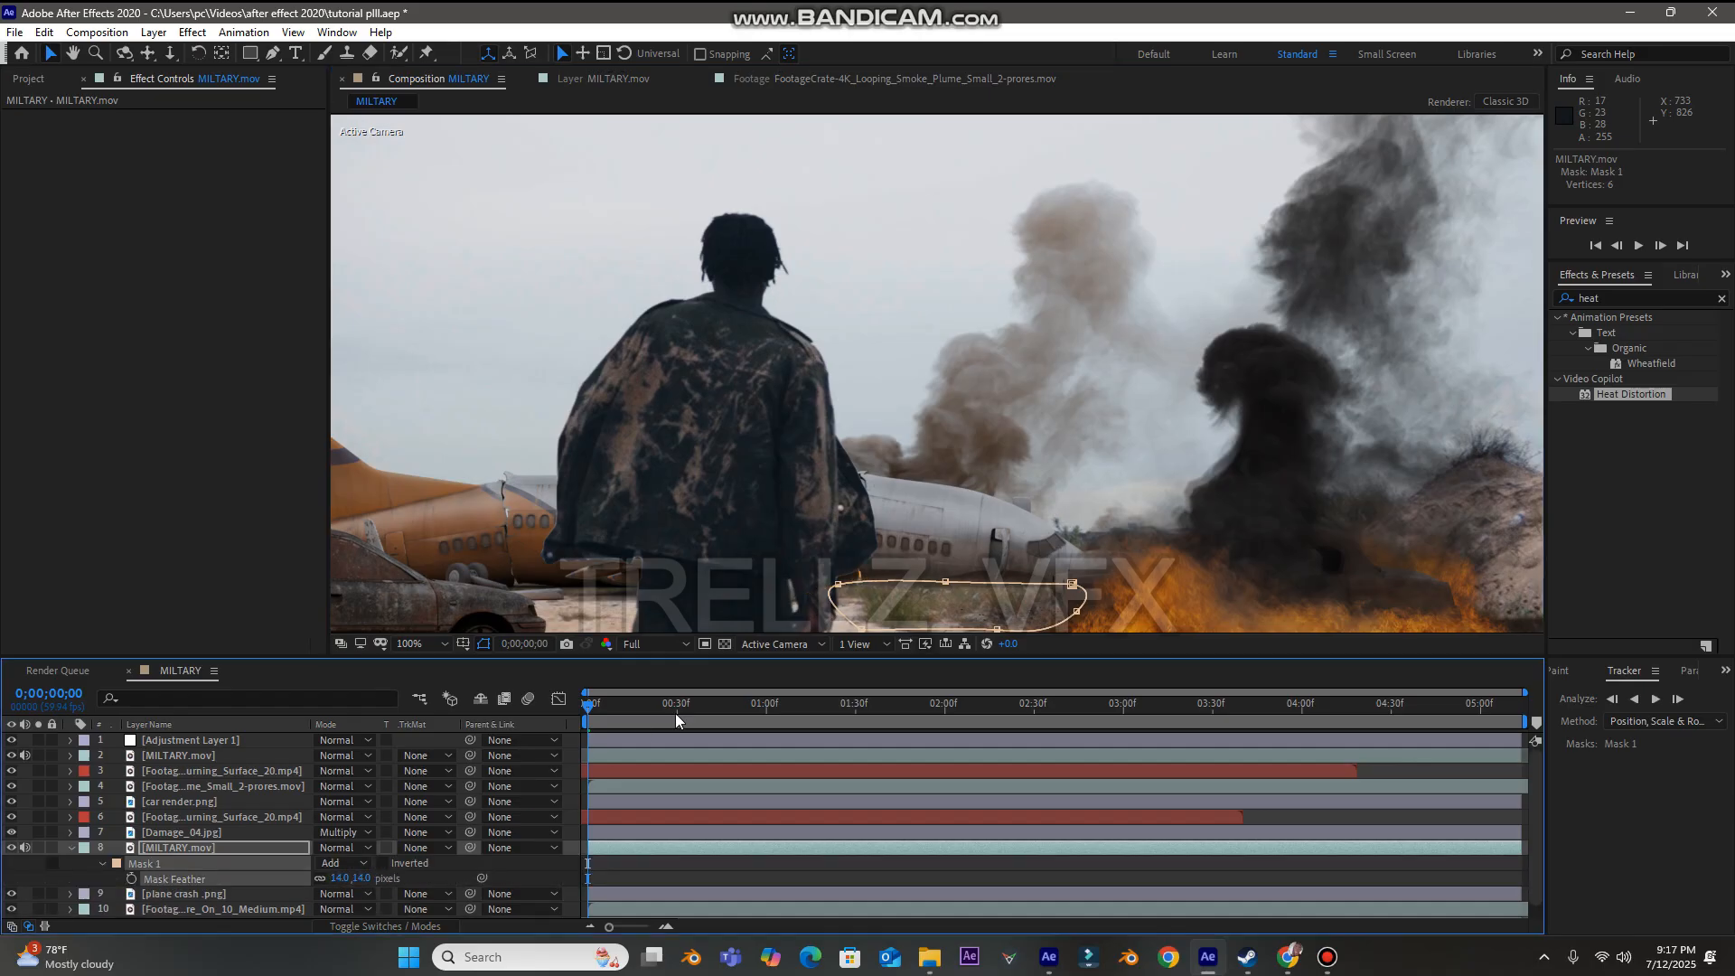
- Deselect the grass mask and inspect the composite at 0;00;00;13, from the fire across to the plane's tail and the wrecked car
left_click(958, 845)
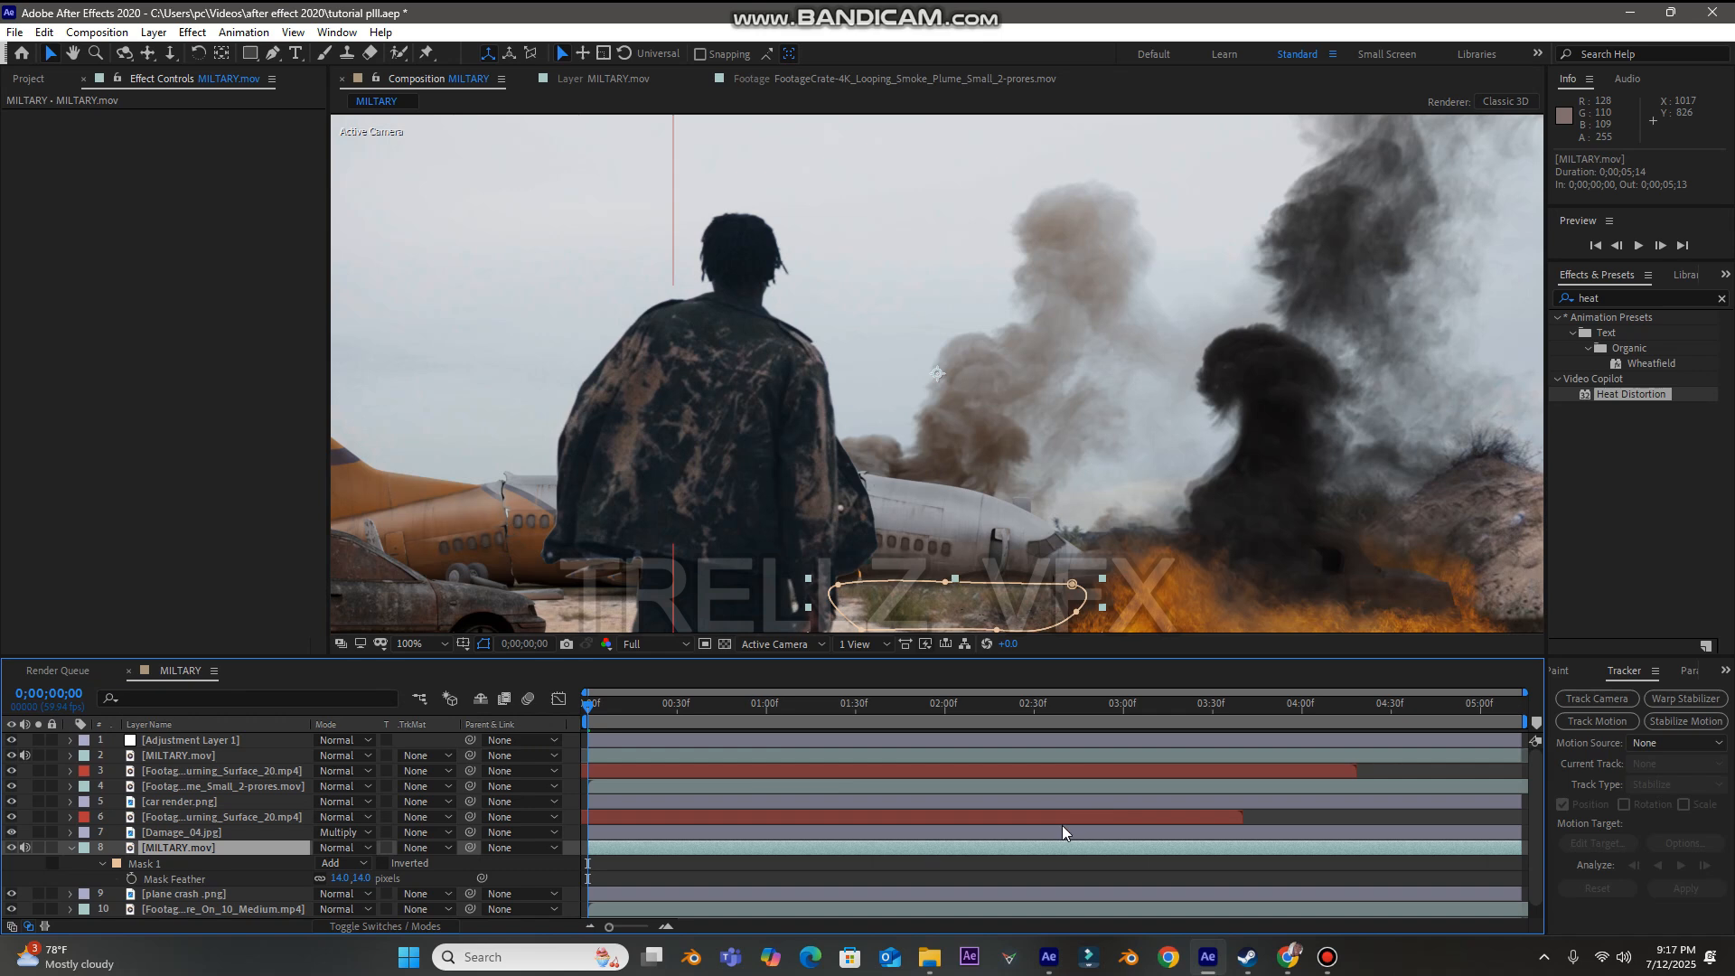
left_click(1032, 877)
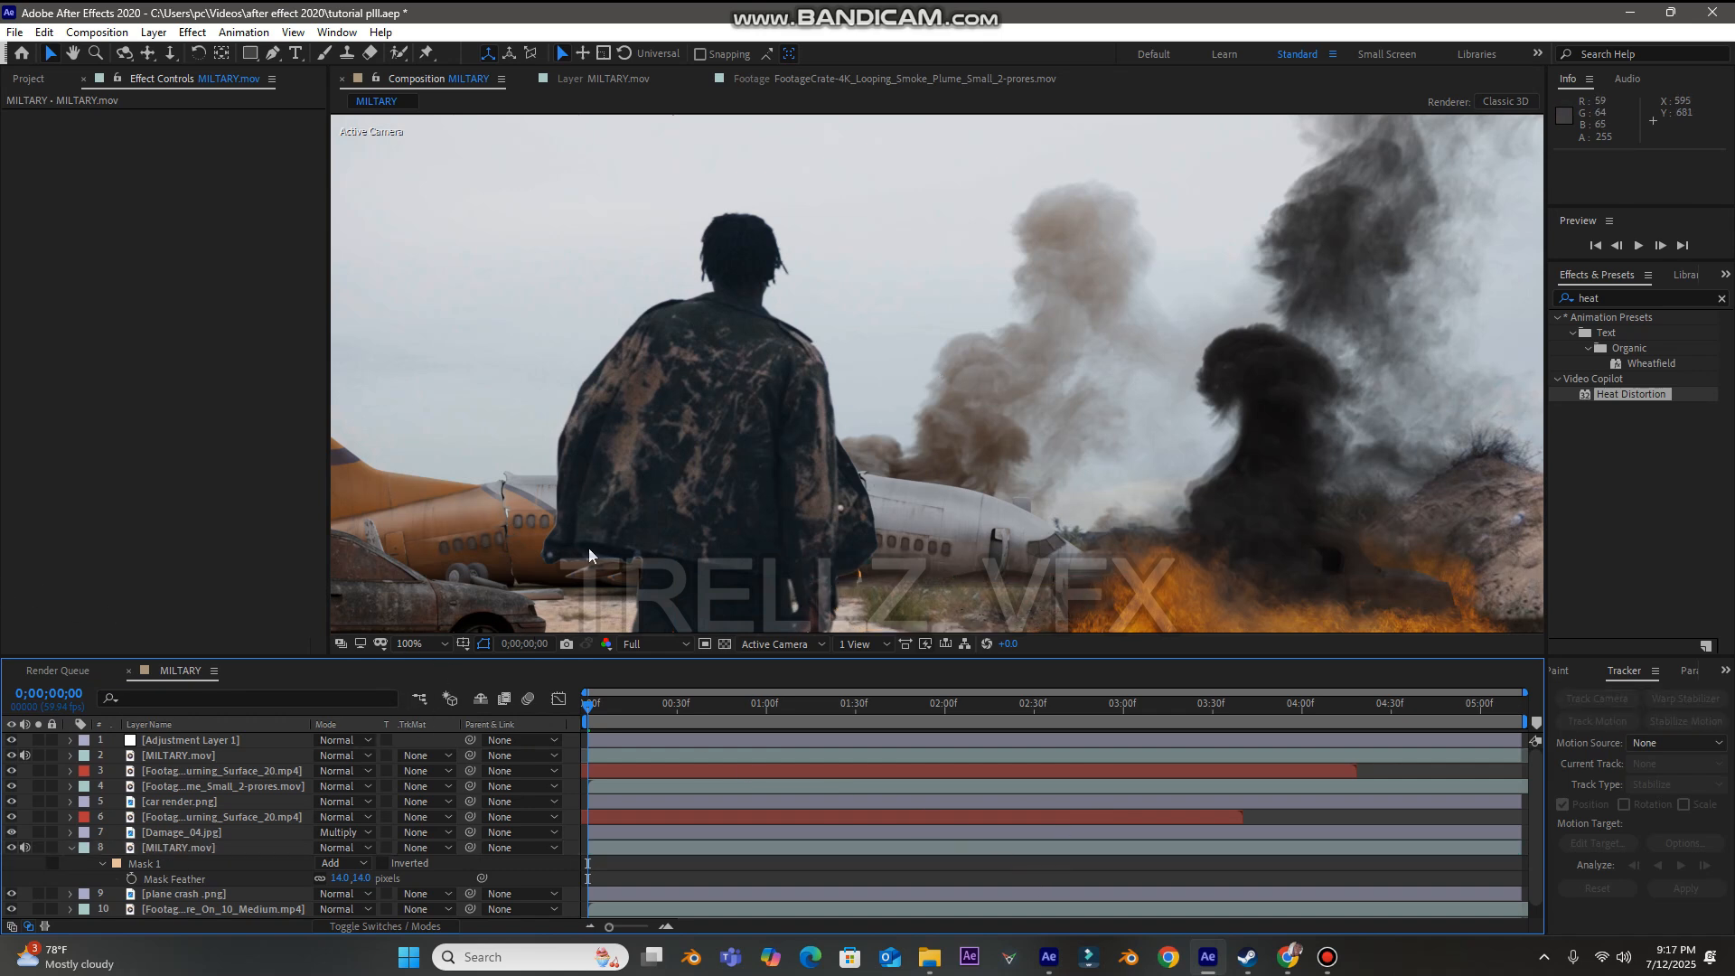
left_click_drag(600, 709, 626, 709)
scroll(738, 465, "down", 3)
scroll(739, 459, "up", 3)
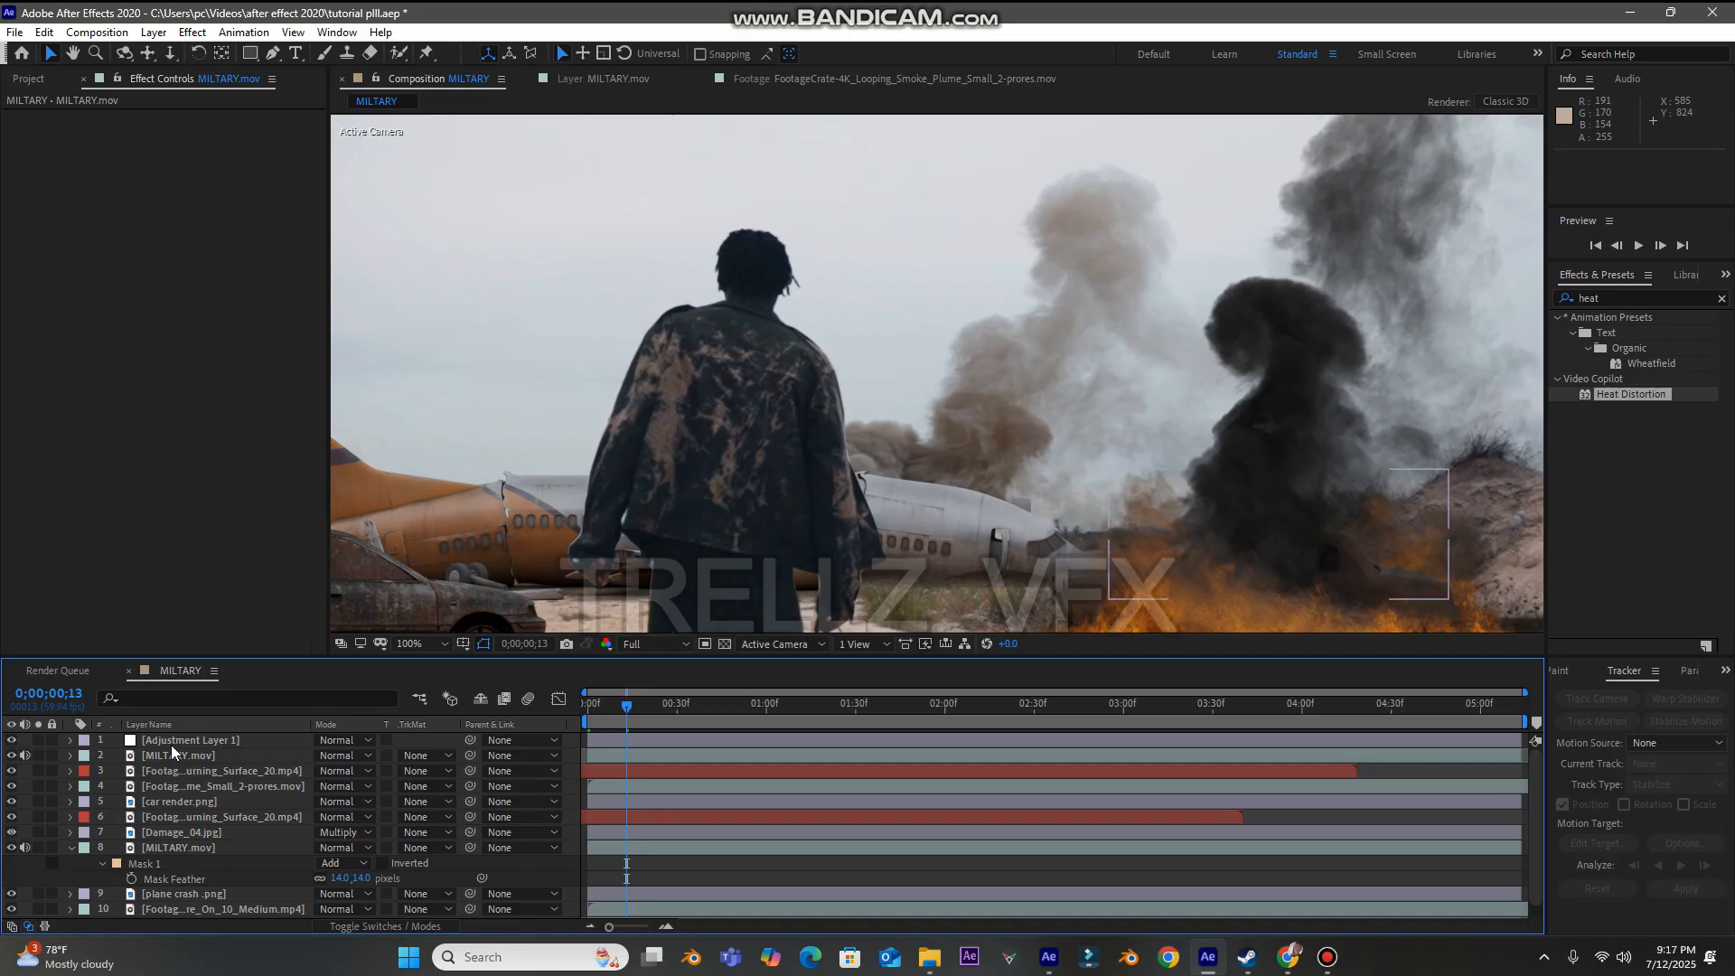
left_click(194, 743)
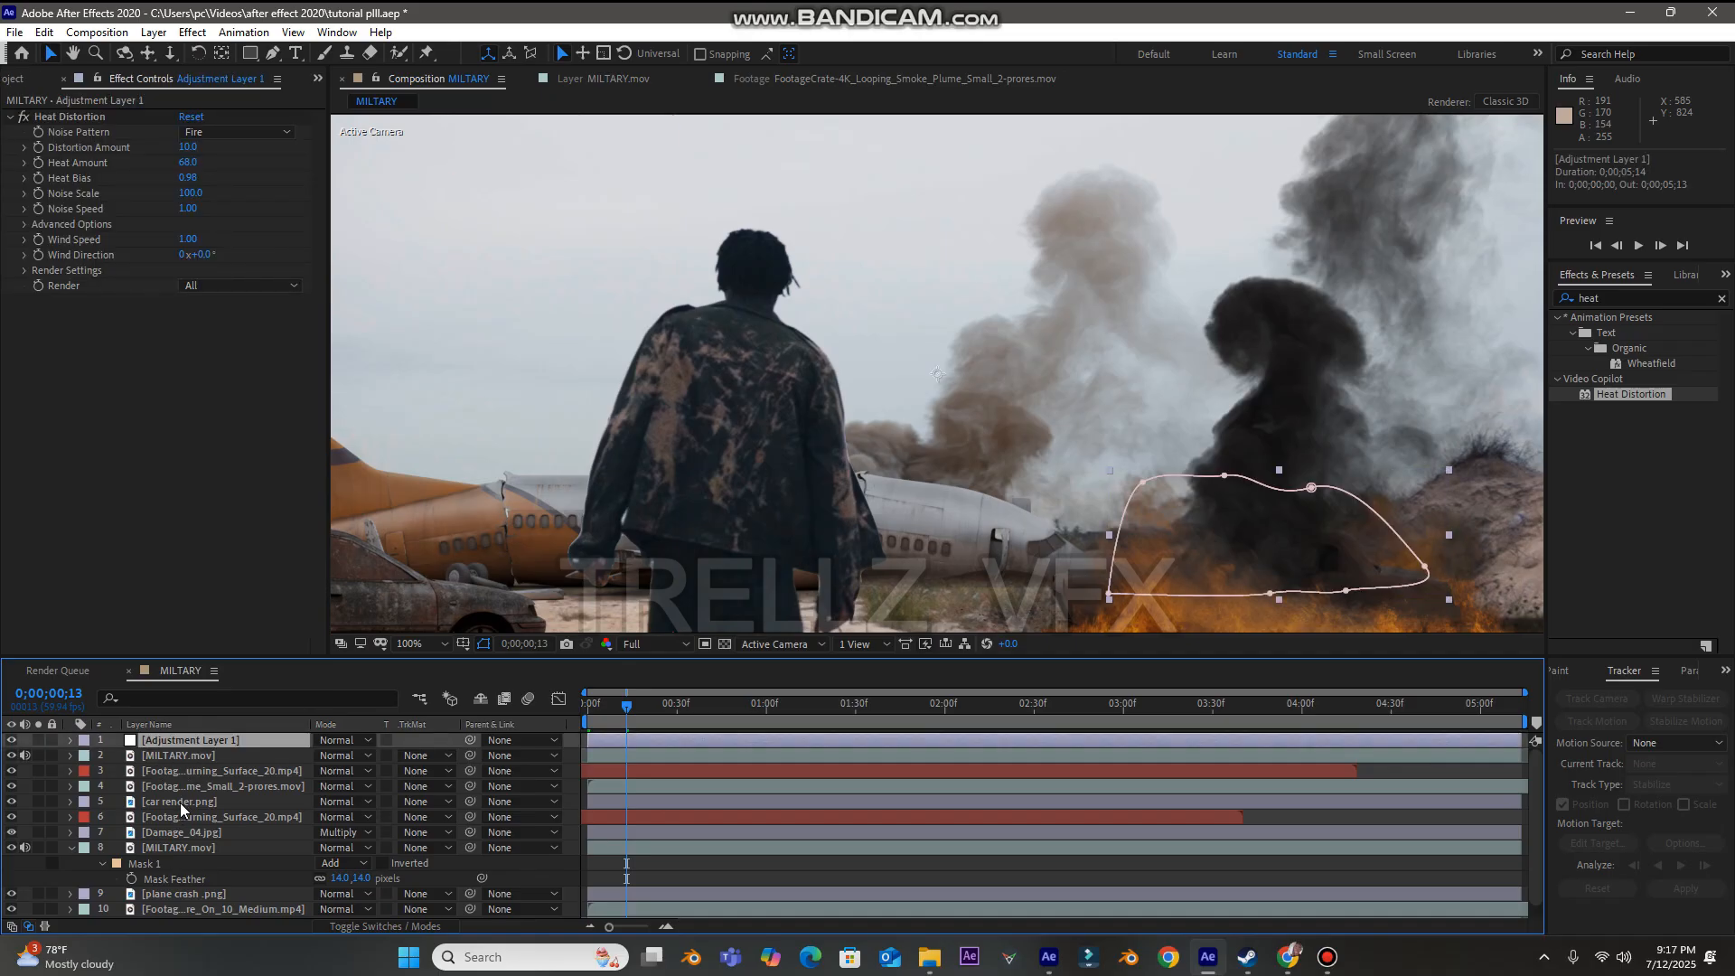
key("h")
left_click_drag(750, 216, 899, 230)
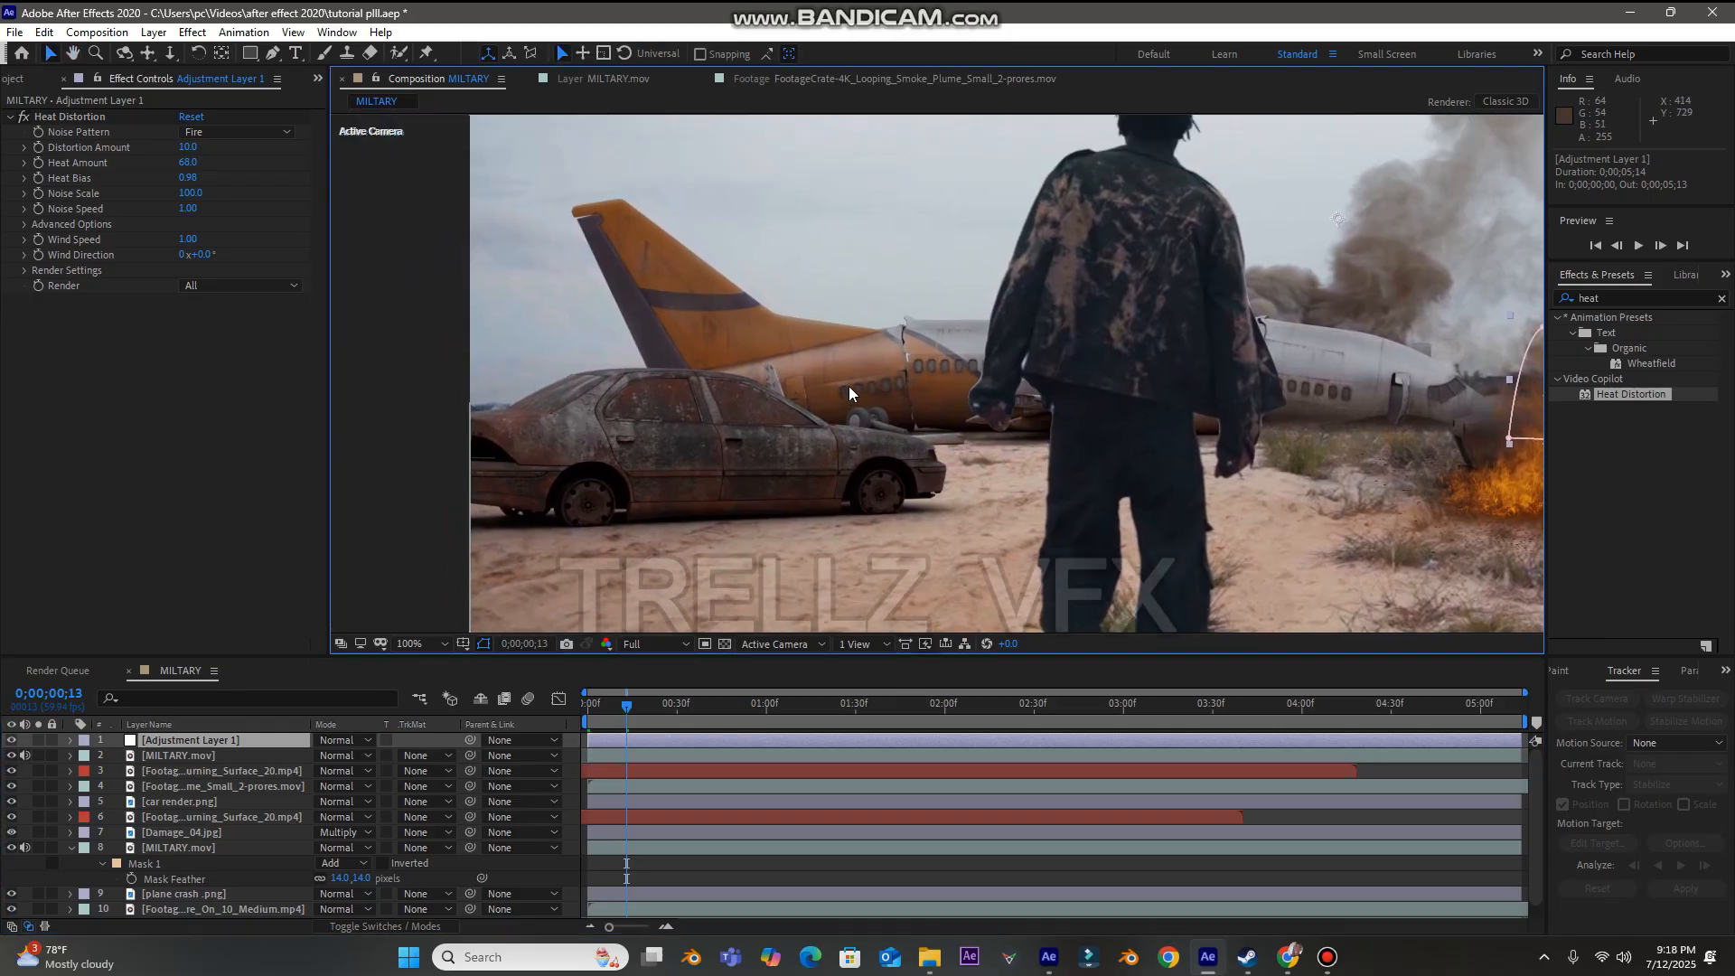
- Solo the bottom MILTARY.mov layer to examine the original footage up close, and restore the full composite
scroll(1353, 346, "down", 2)
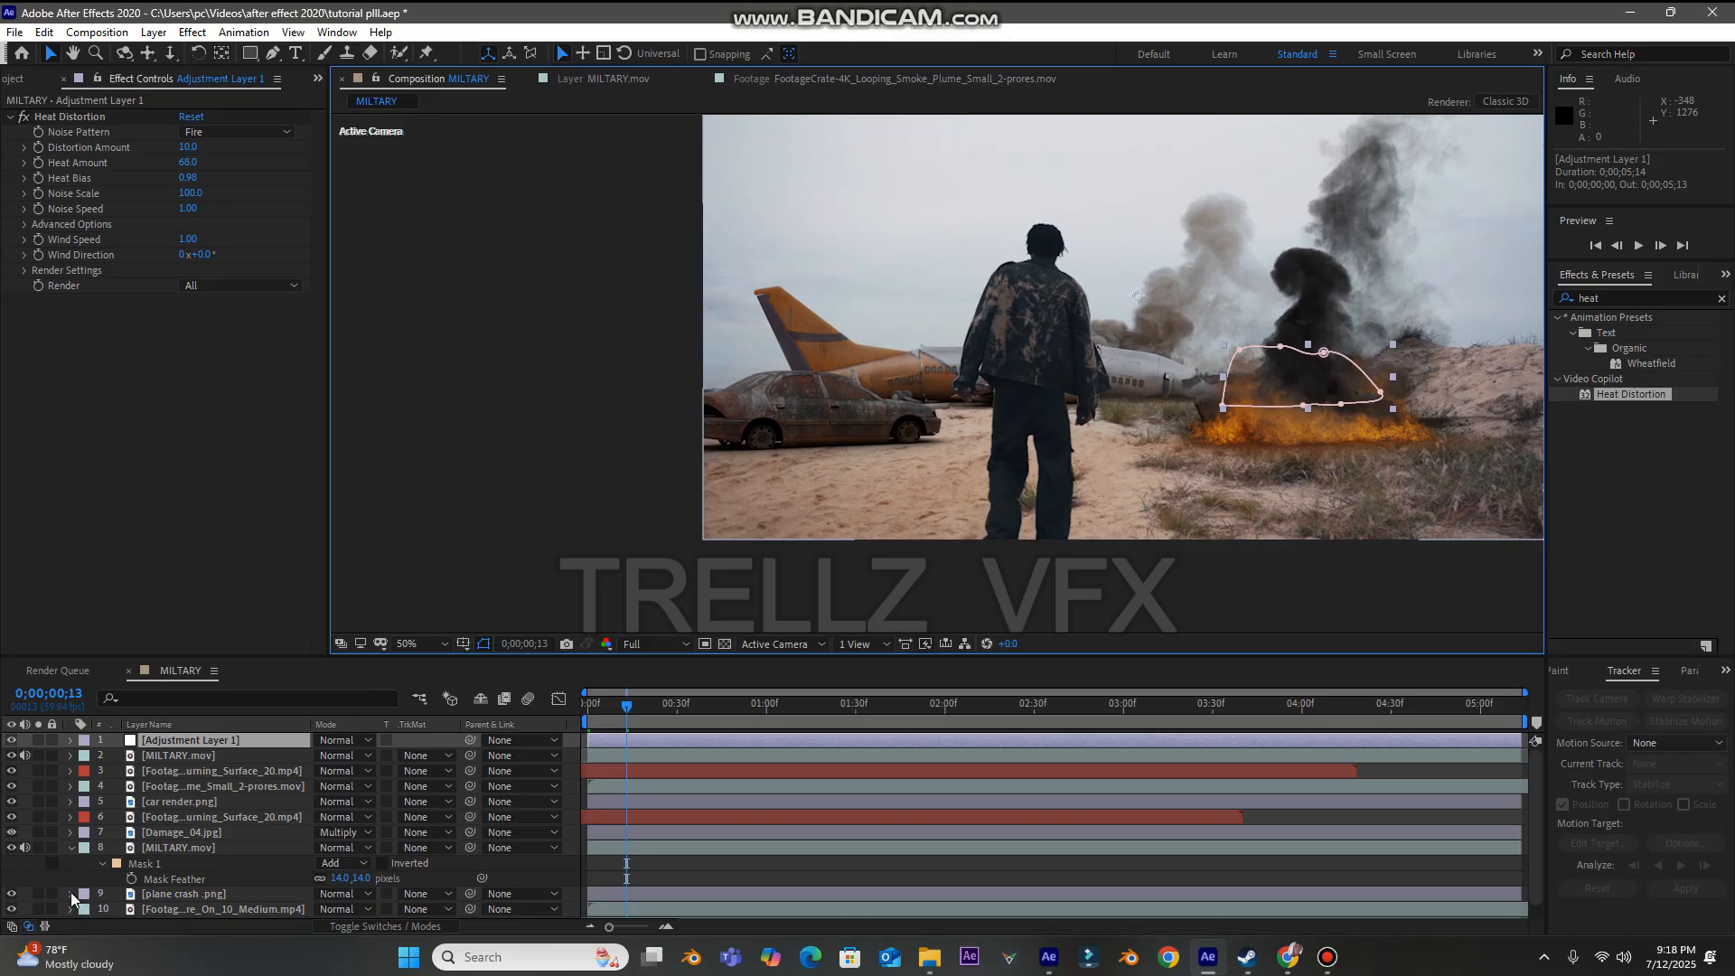
scroll(70, 892, "down", 1)
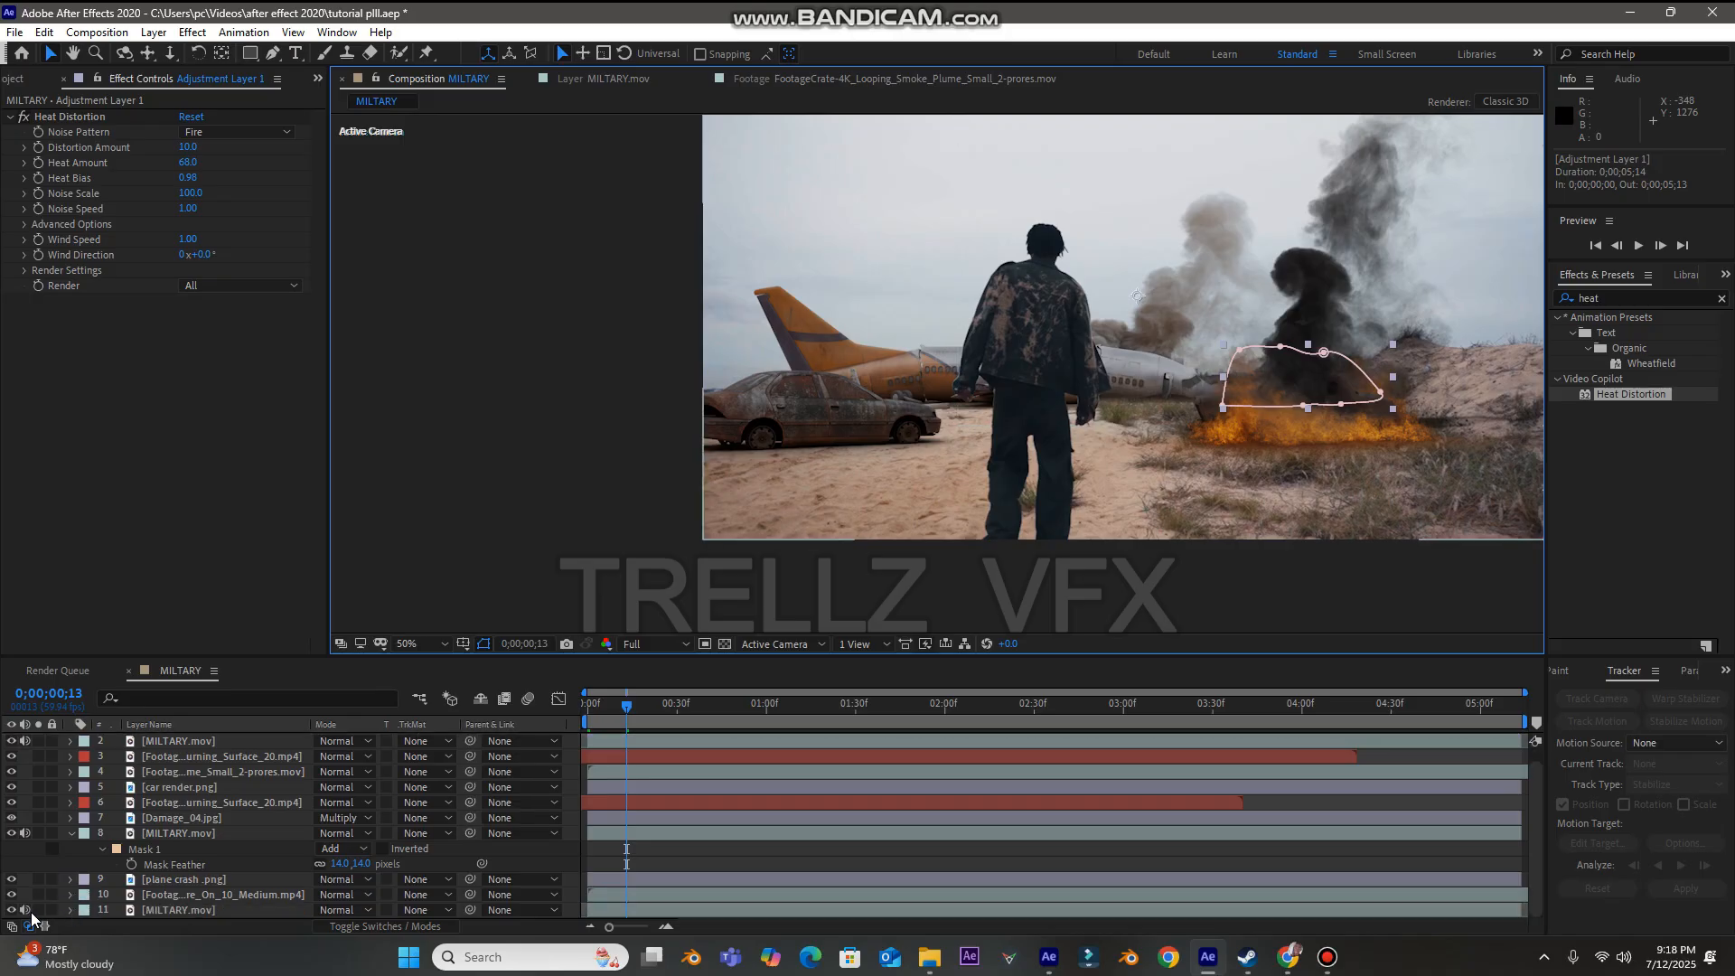
left_click(38, 910)
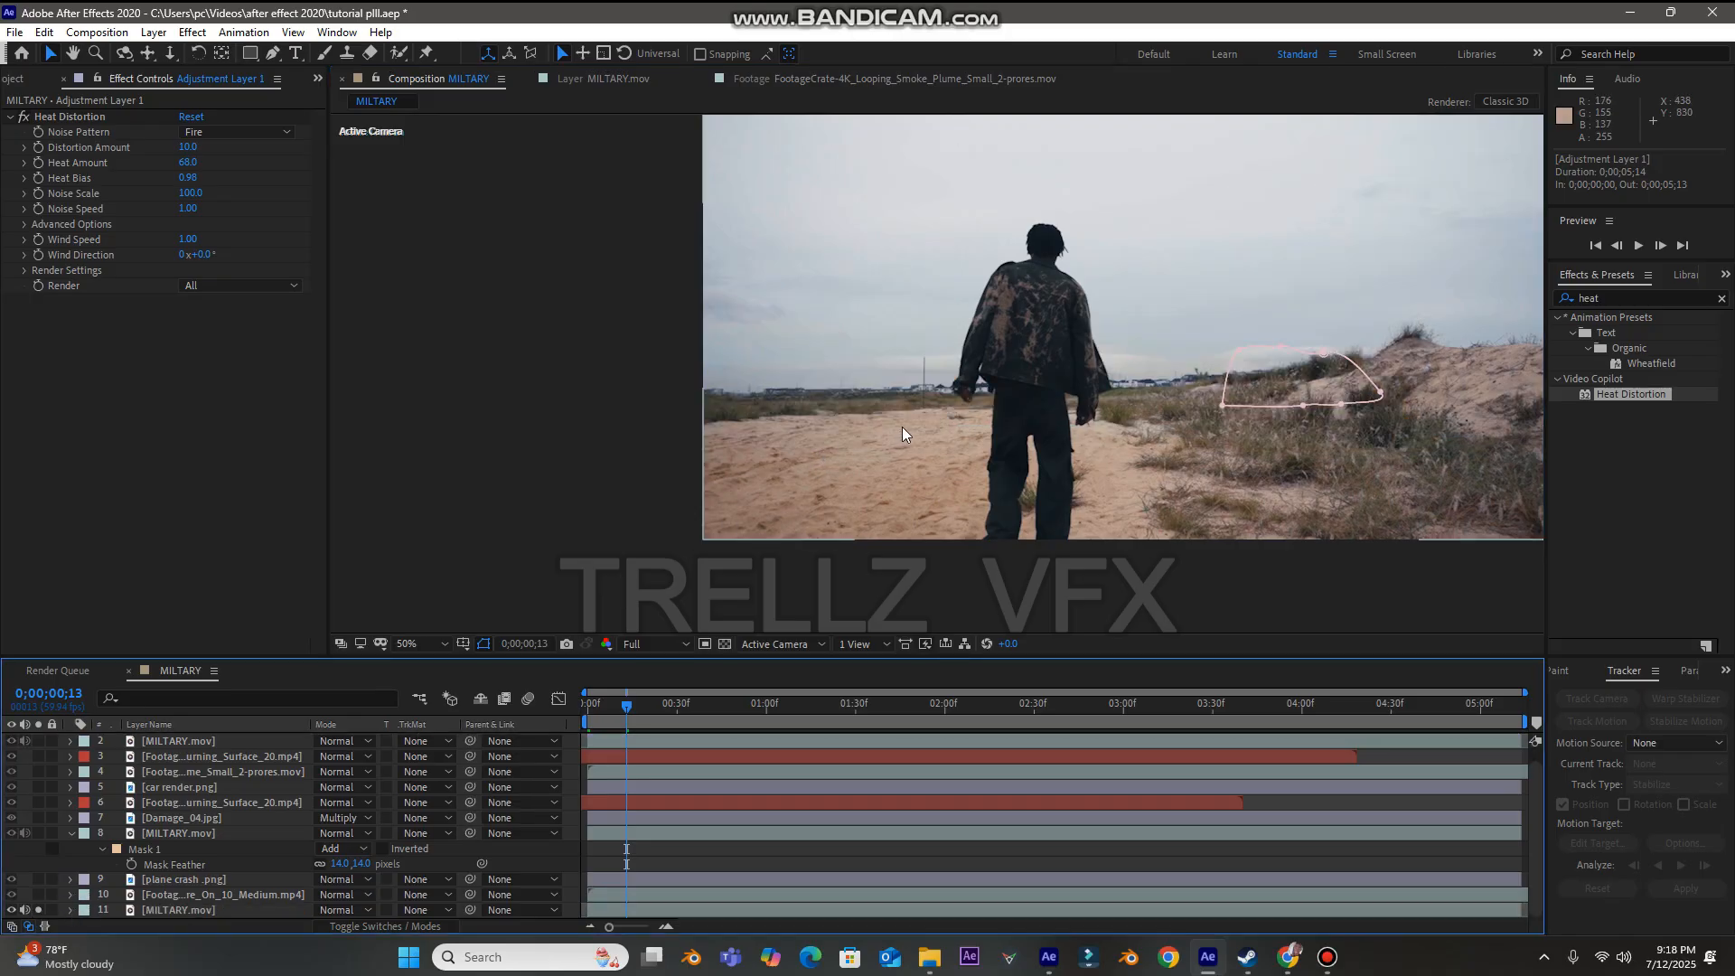
scroll(990, 402, "up", 2)
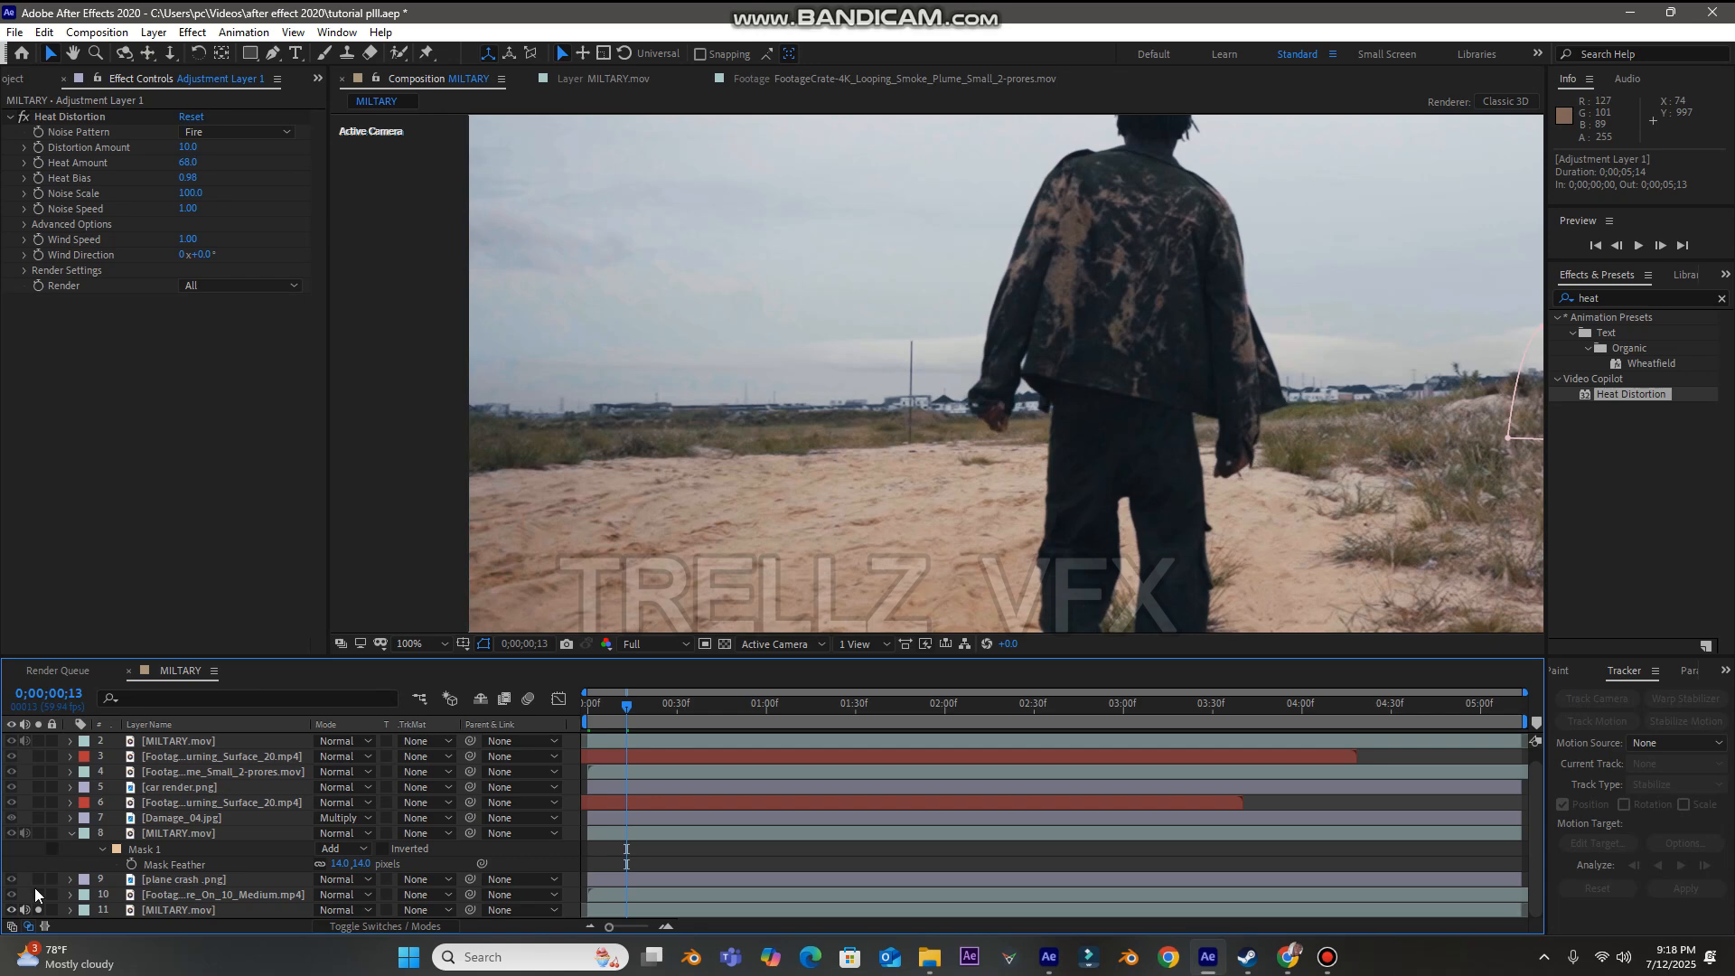
left_click(38, 910)
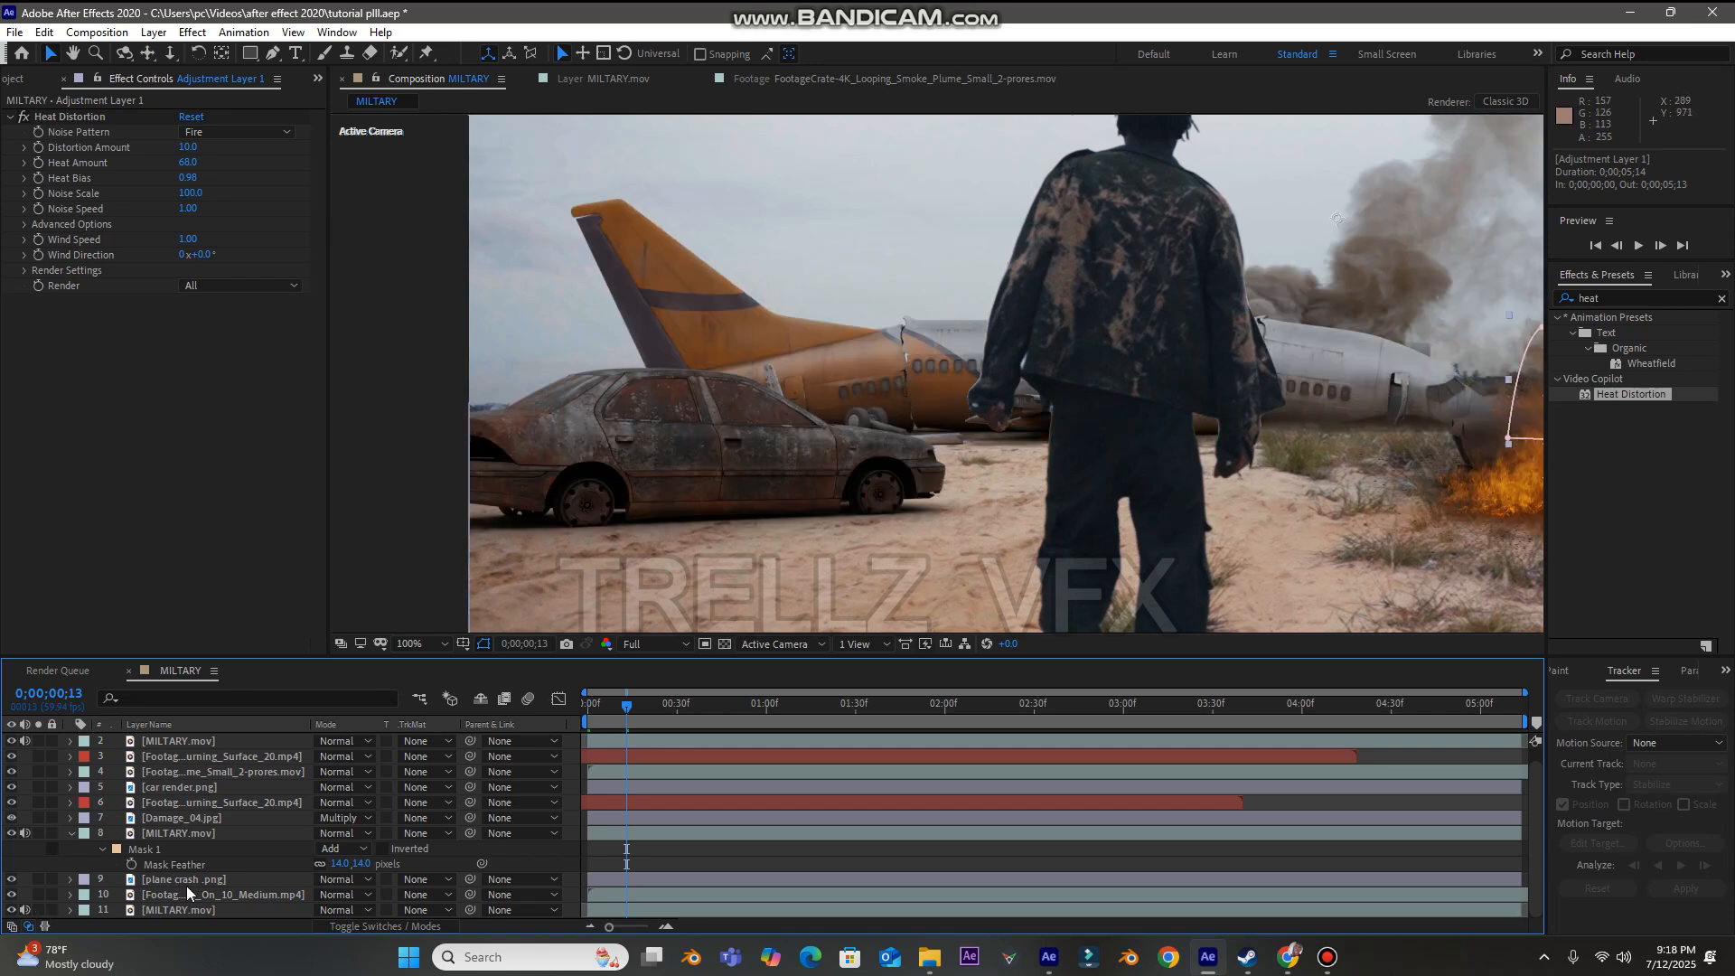
- Apply the Add Grain effect to the plane crash .png layer and set its Viewing Mode to Final Output
left_click(219, 879)
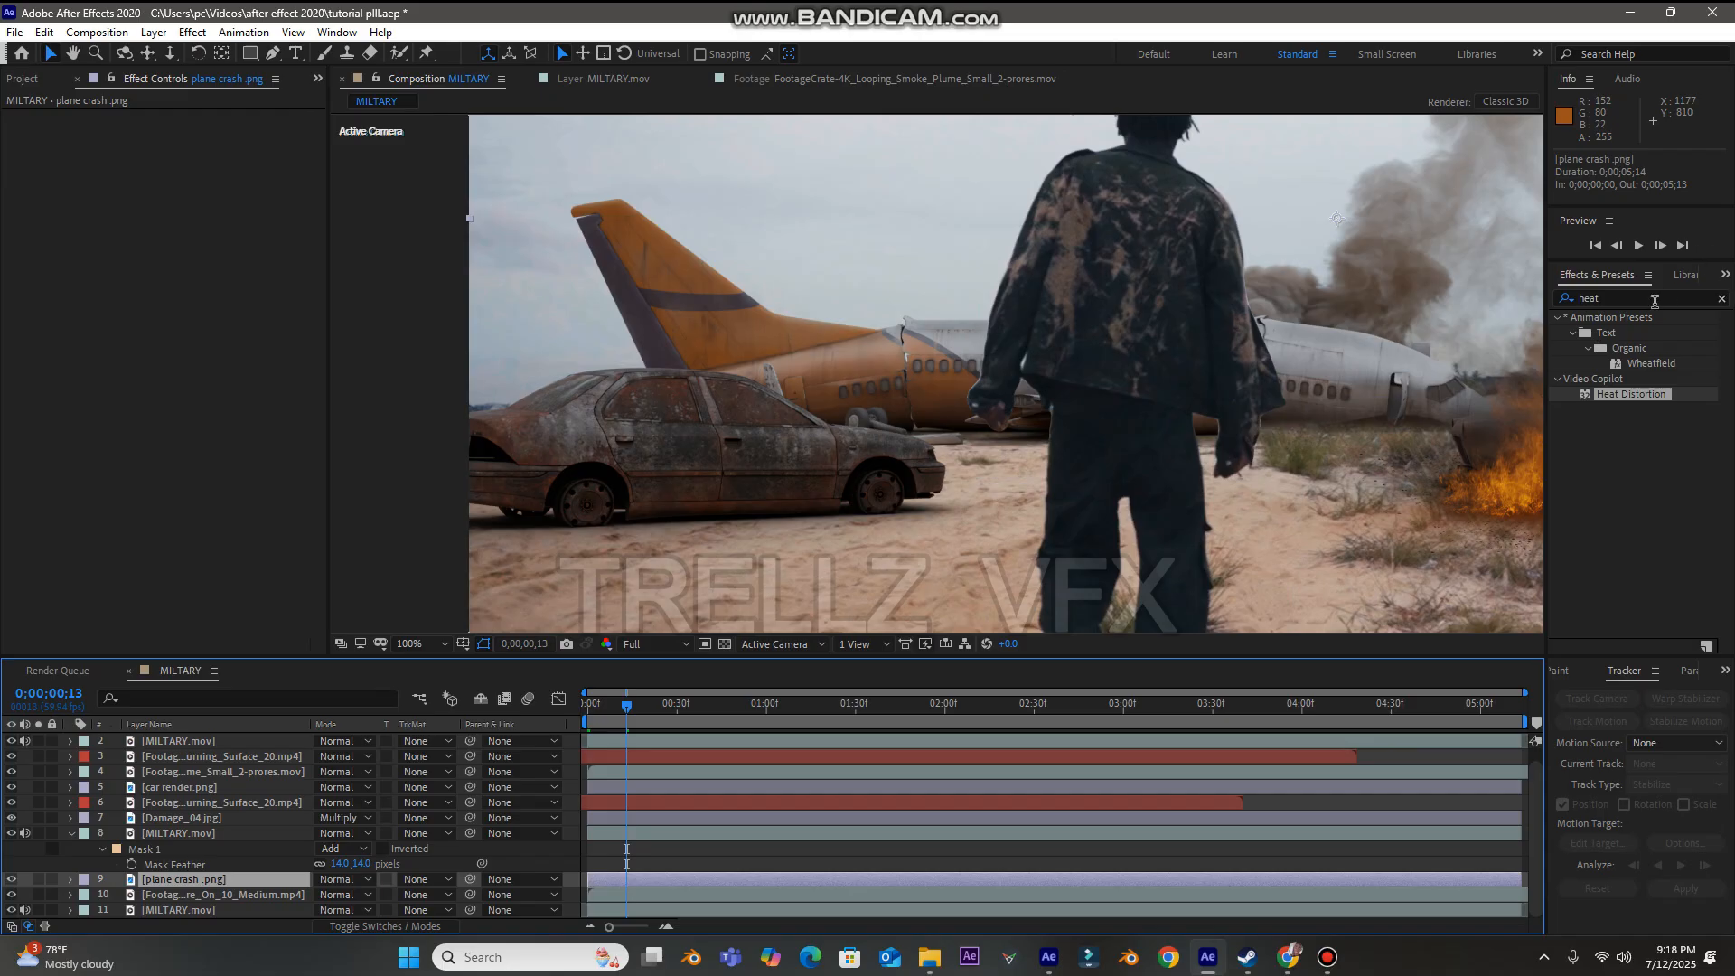
left_click(1699, 298)
type("add")
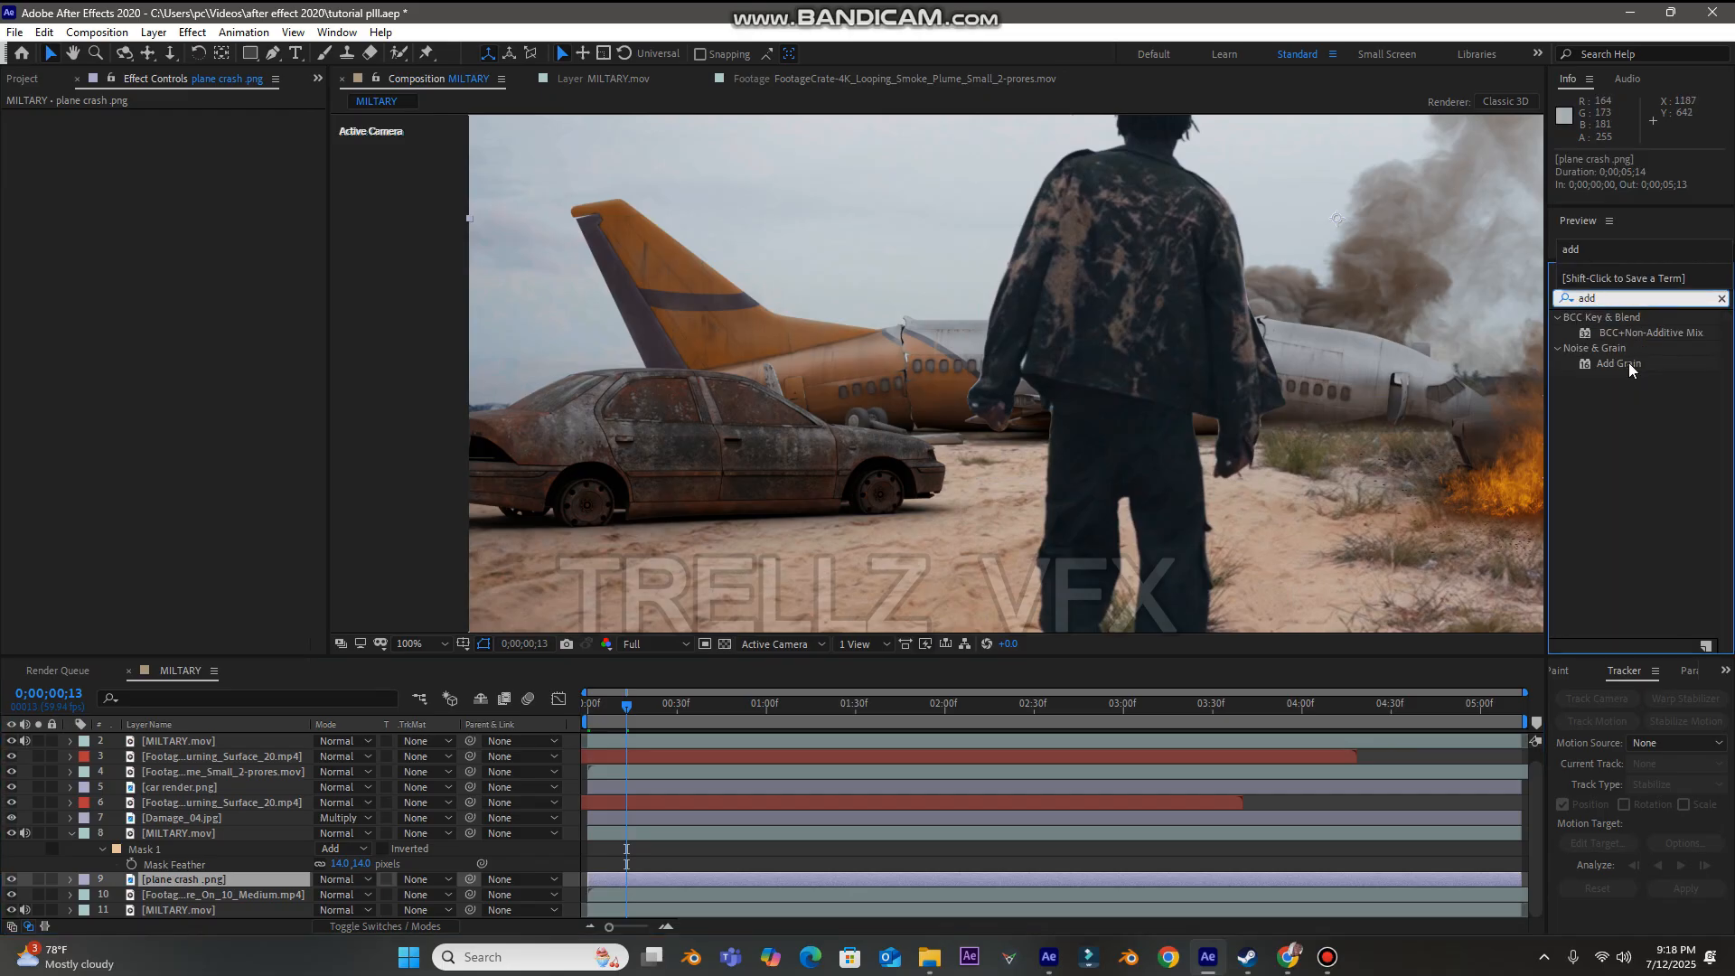
double_click(1624, 364)
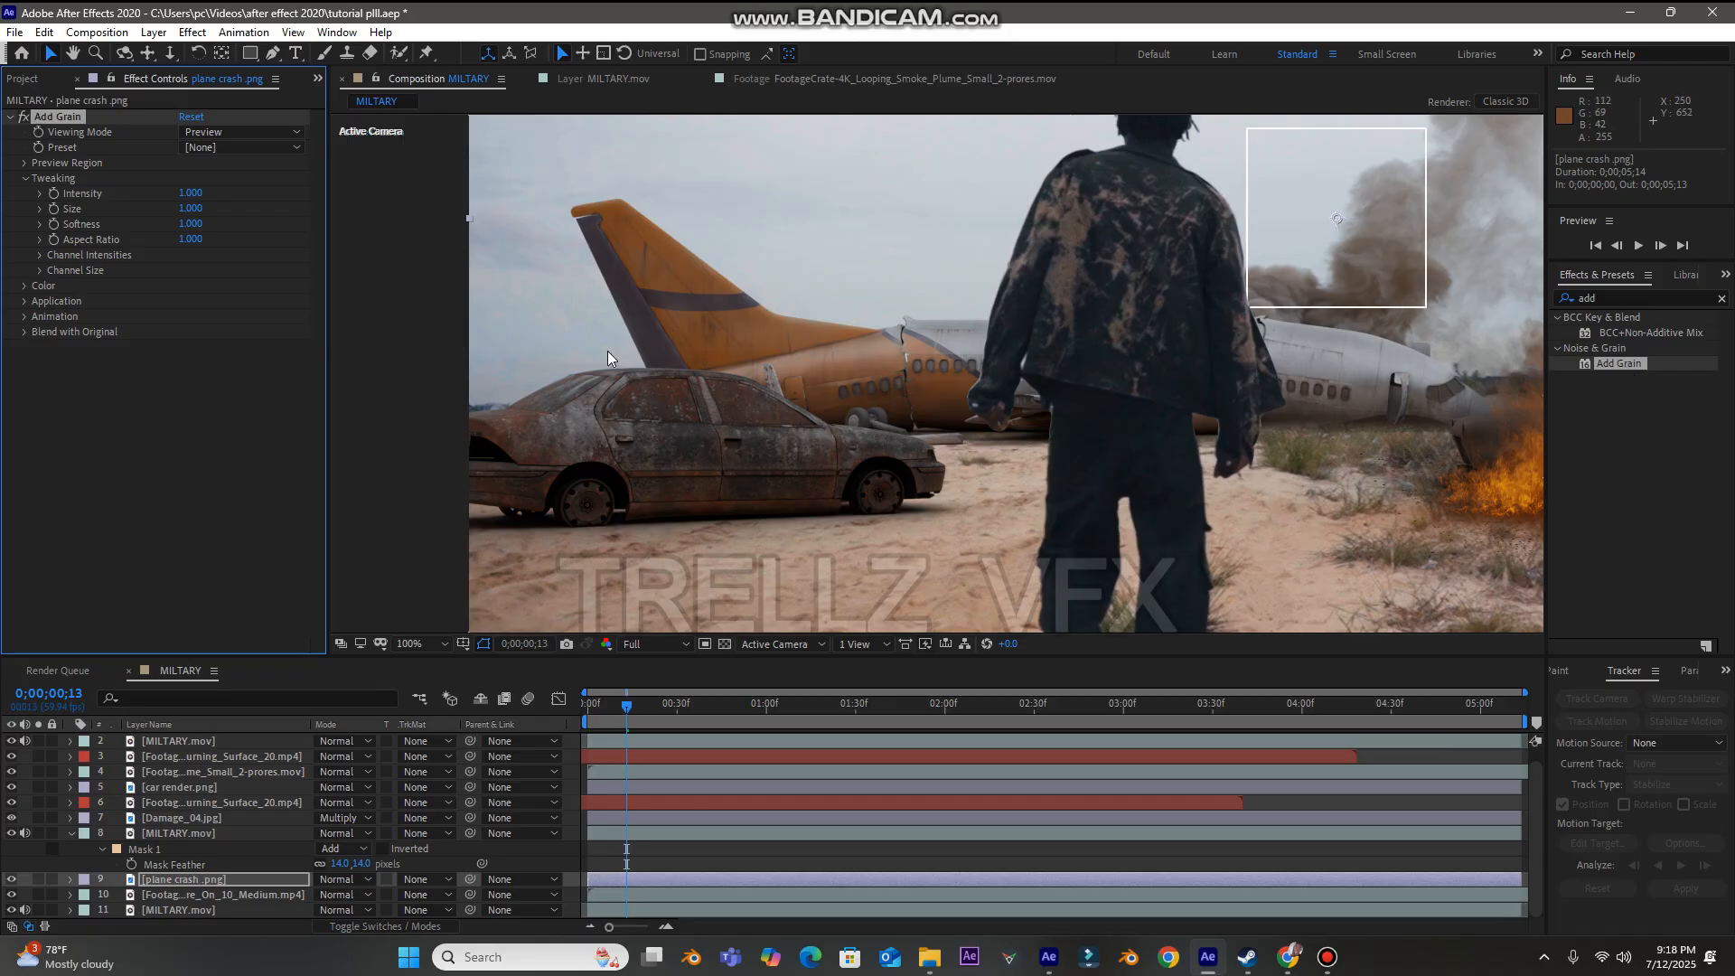
left_click(224, 132)
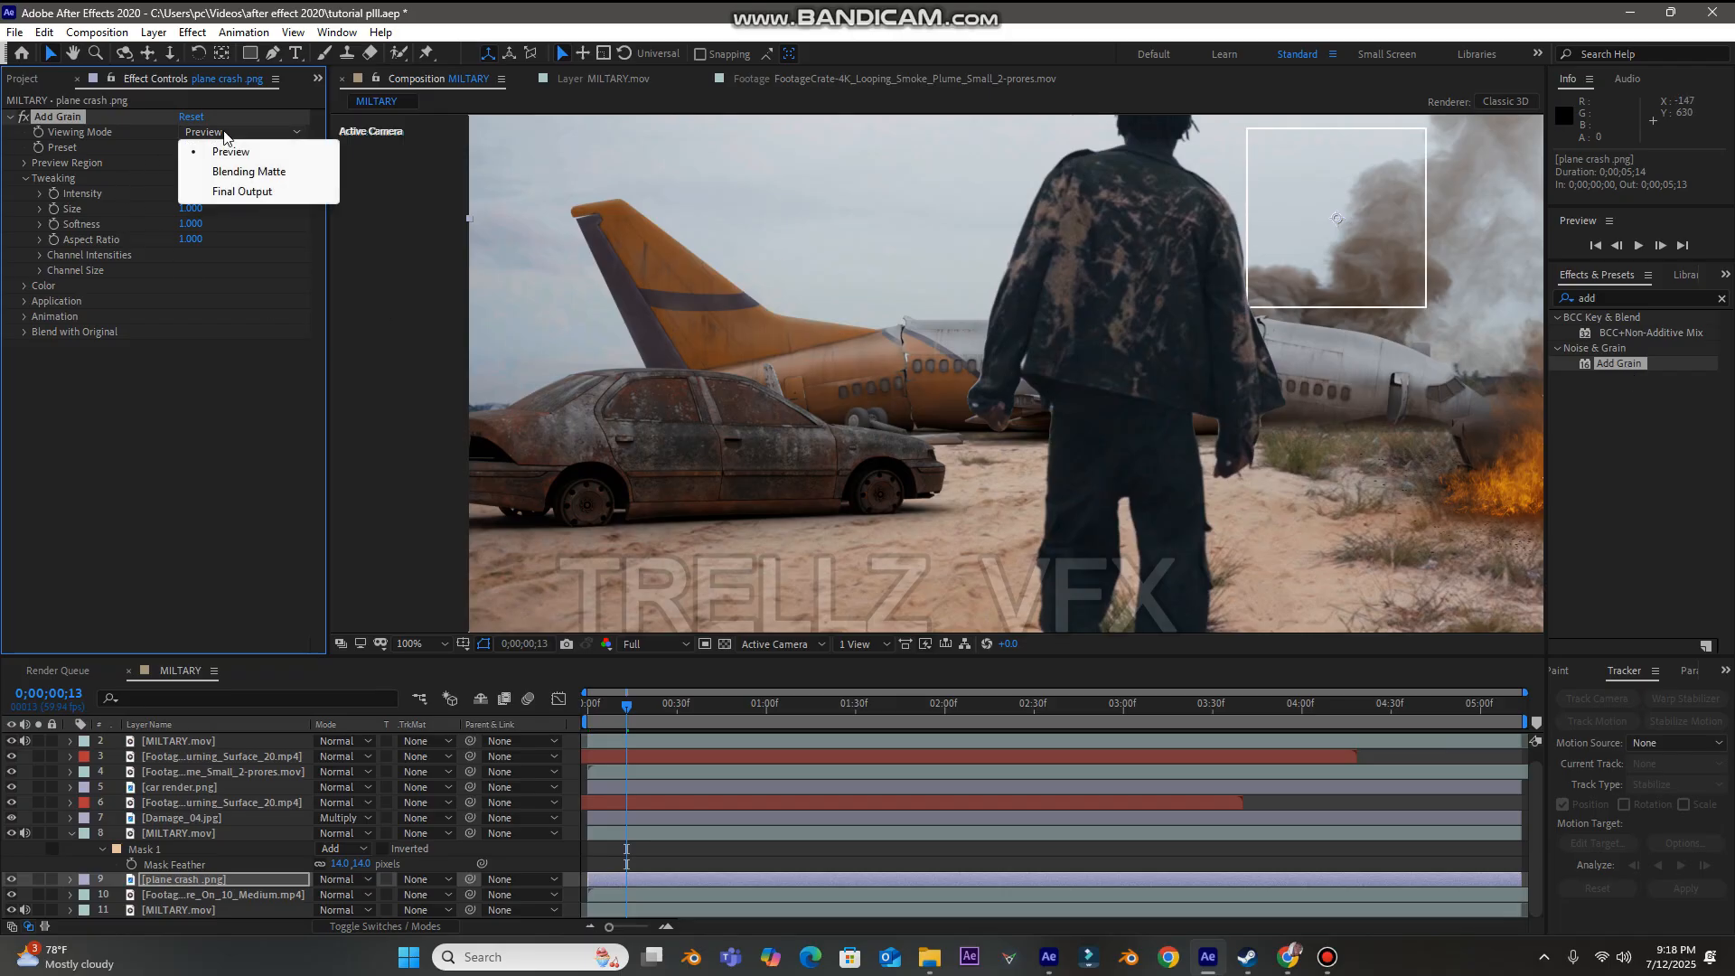
left_click(241, 191)
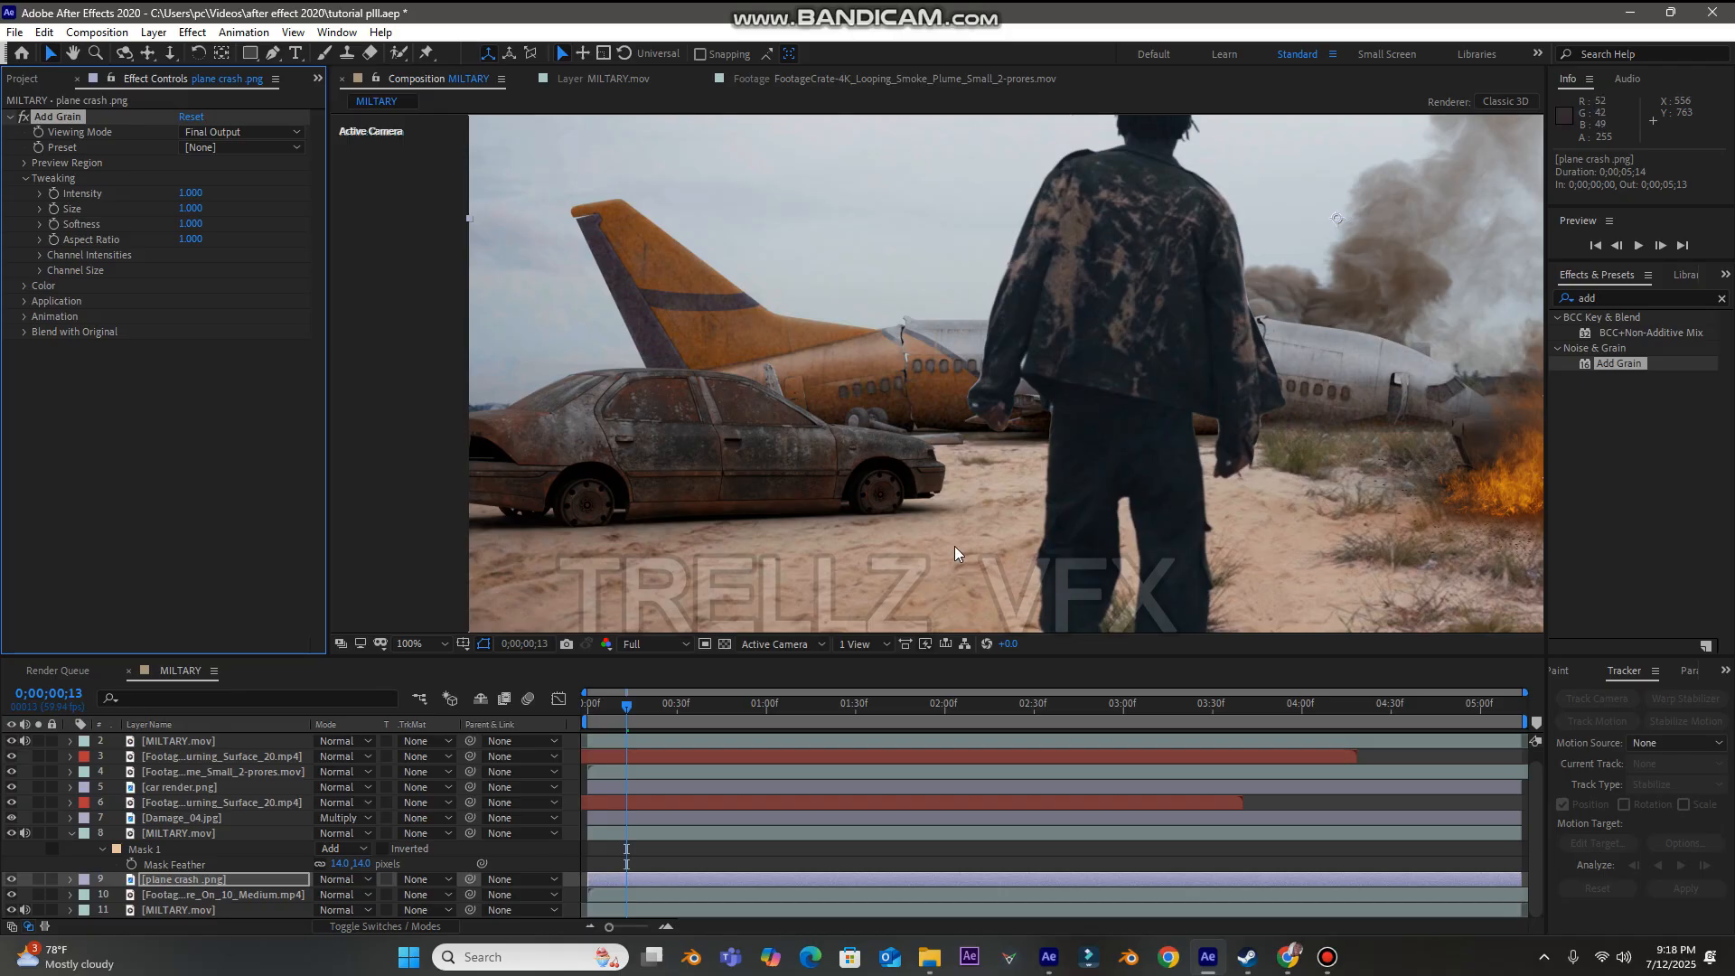
- Set the plane's grain Intensity to 0.7
left_click(190, 193)
type("0.7")
left_click(172, 415)
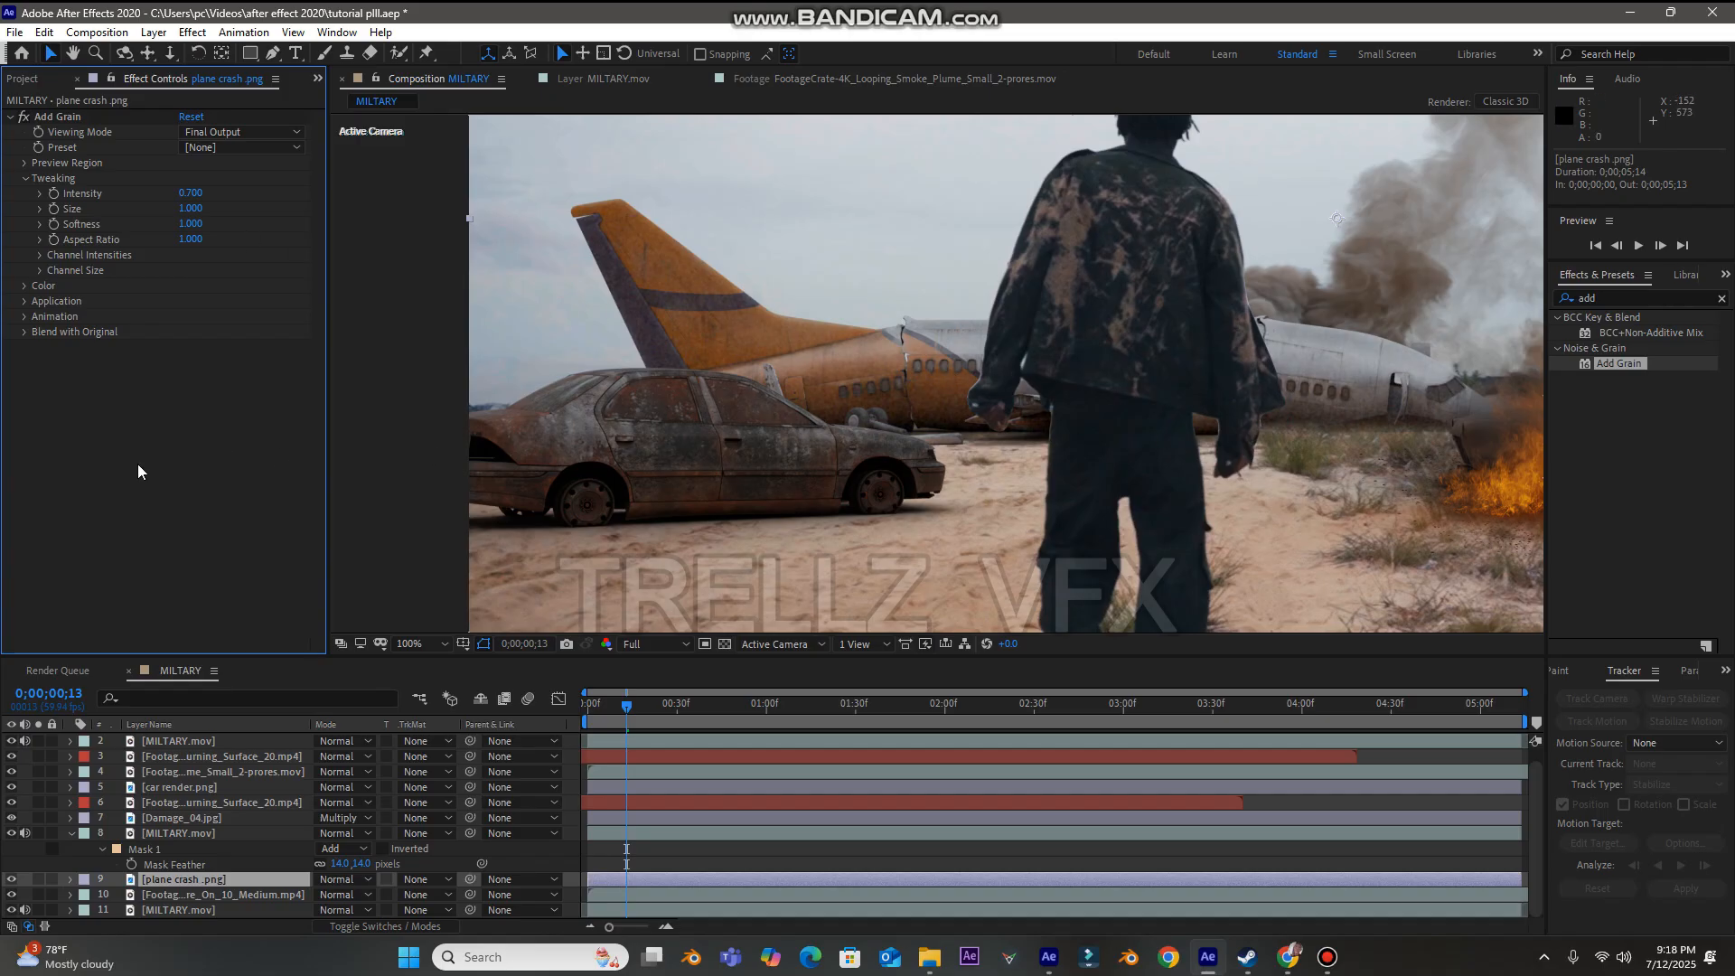
- Find the Camera Lens Blur effect and apply it to the plane crash .png layer
left_click(1609, 299)
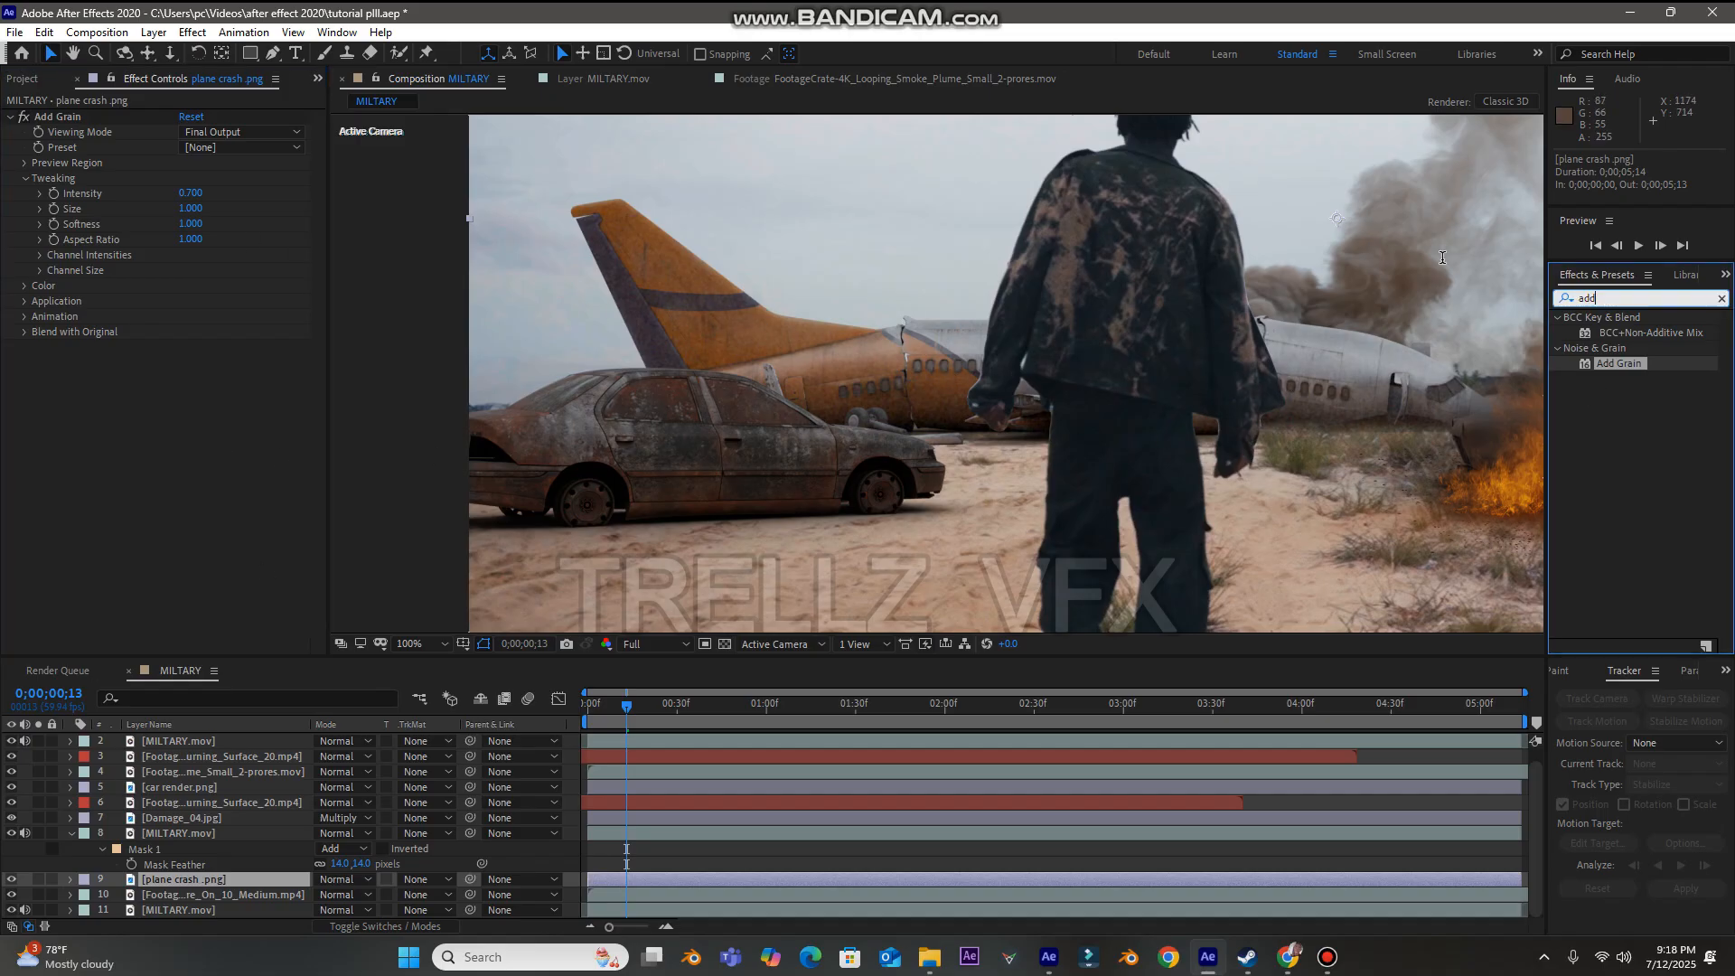
type("csa")
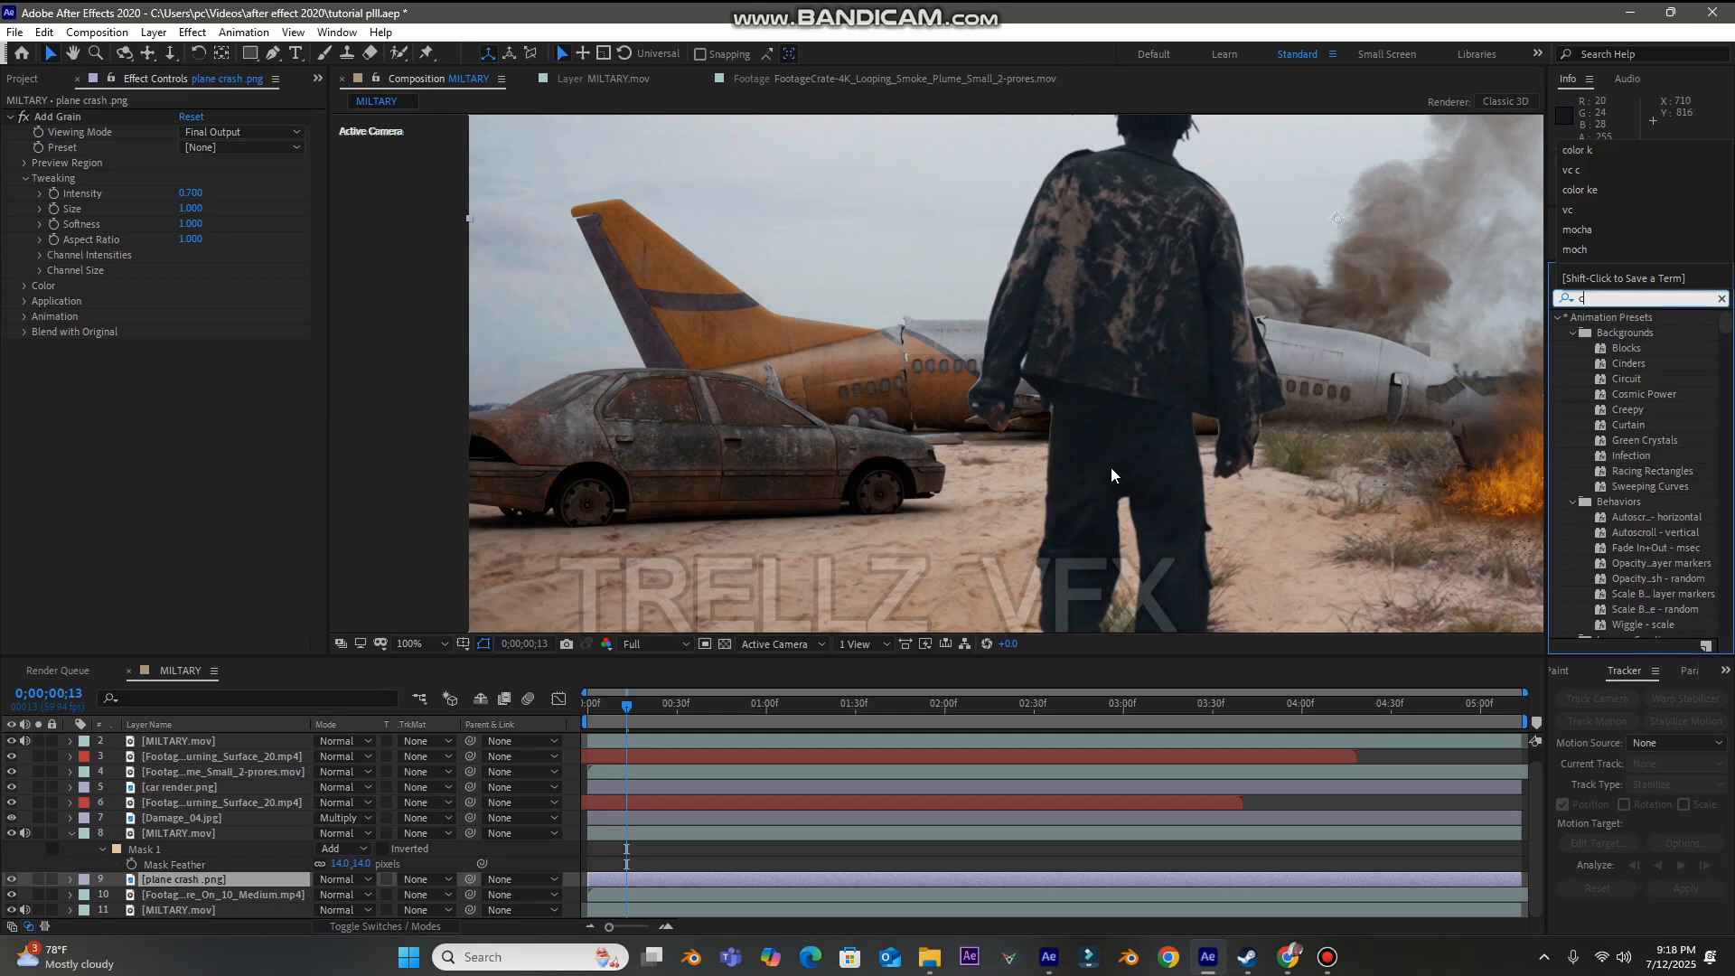
key("BackSpace")
key("BackSpace")
type("amer")
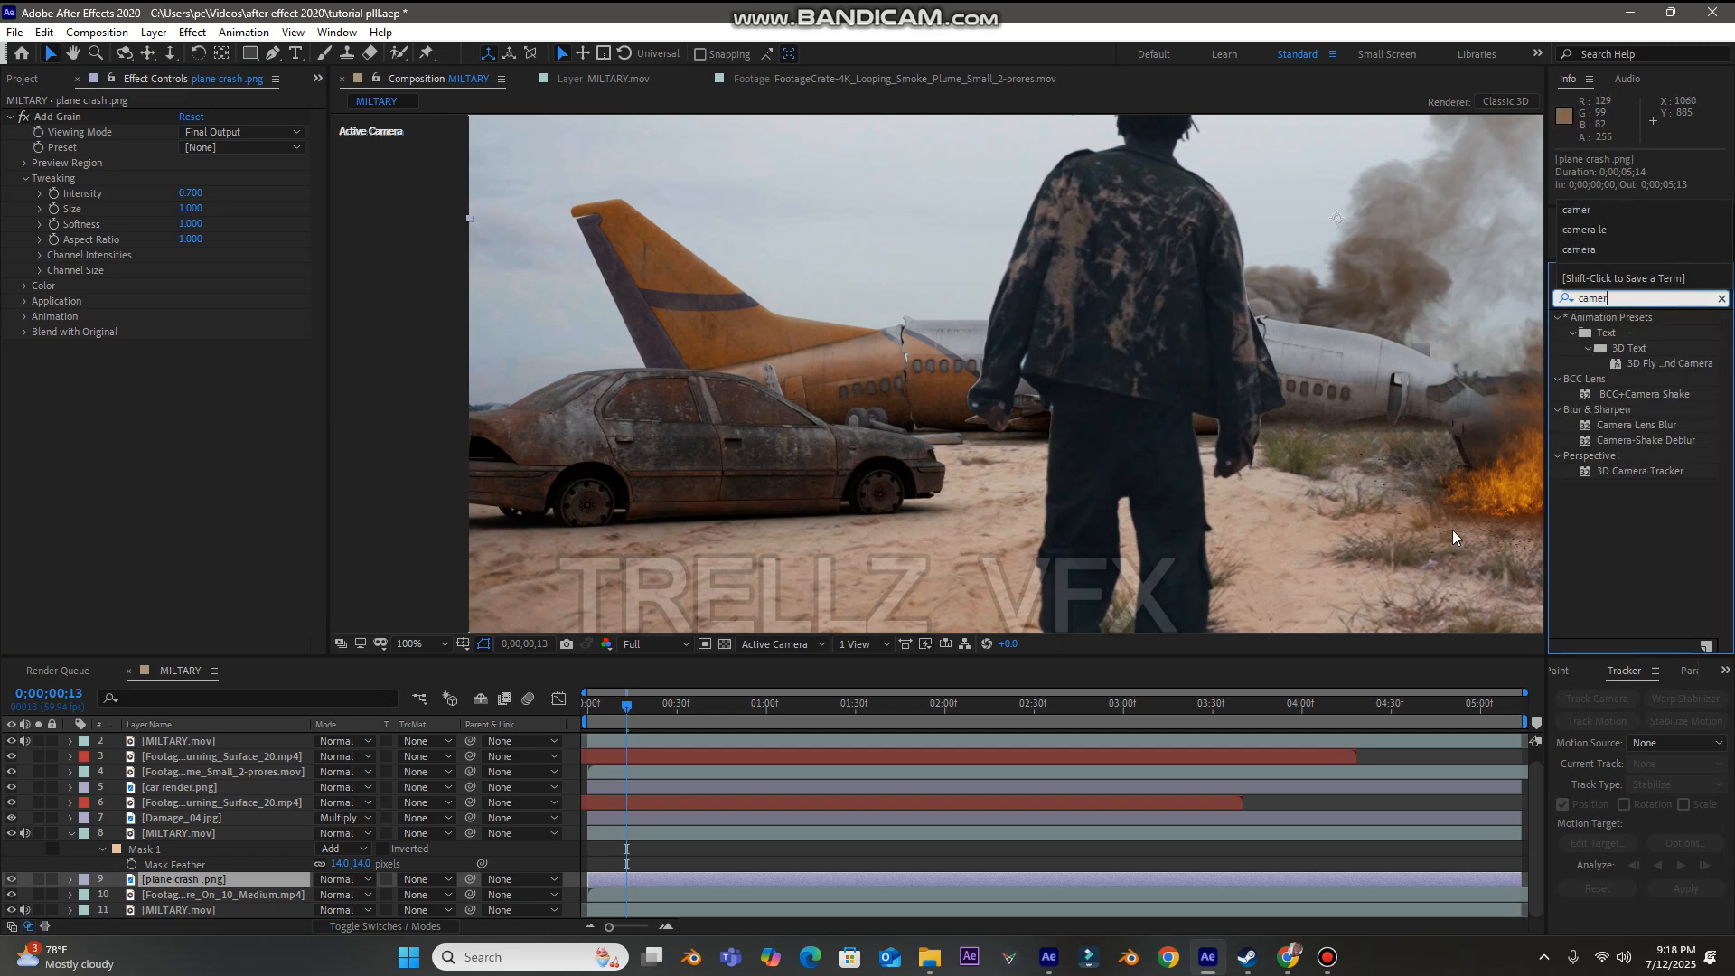
double_click(1639, 421)
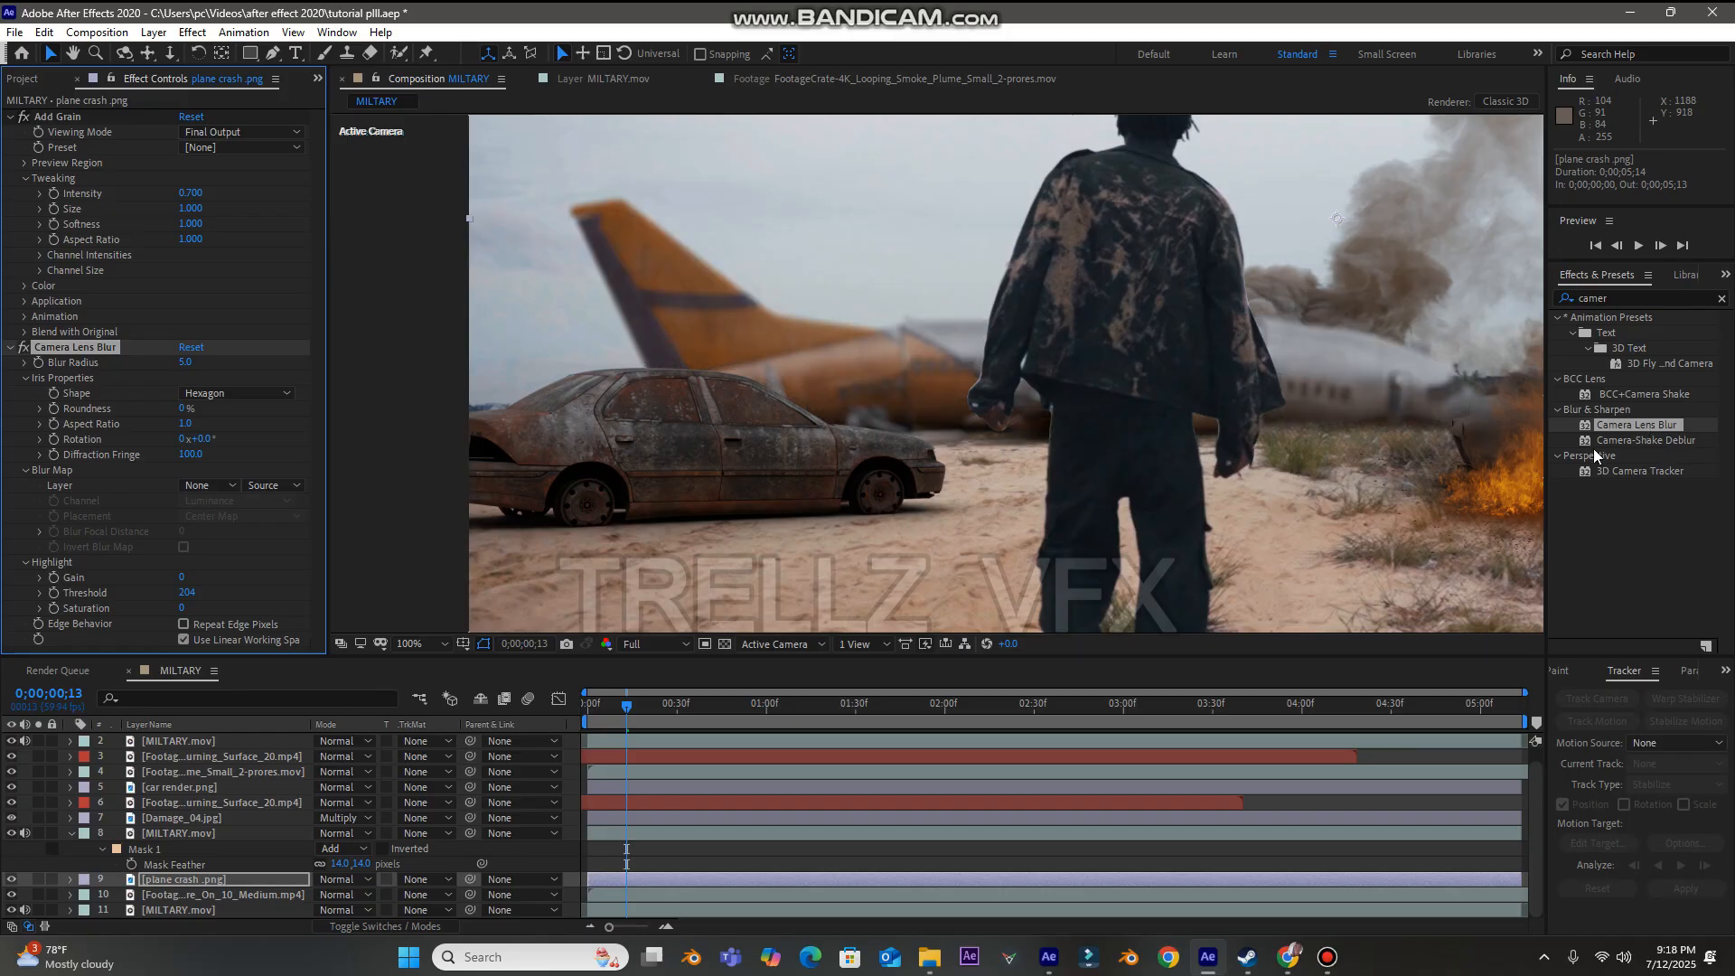
- Try a Blur Radius of 2 on the plane, reduce it to 1, and check the softened plane in the whole frame and up close
left_click(184, 362)
type("2")
key("Return")
left_click(192, 366)
type("1")
key("Return")
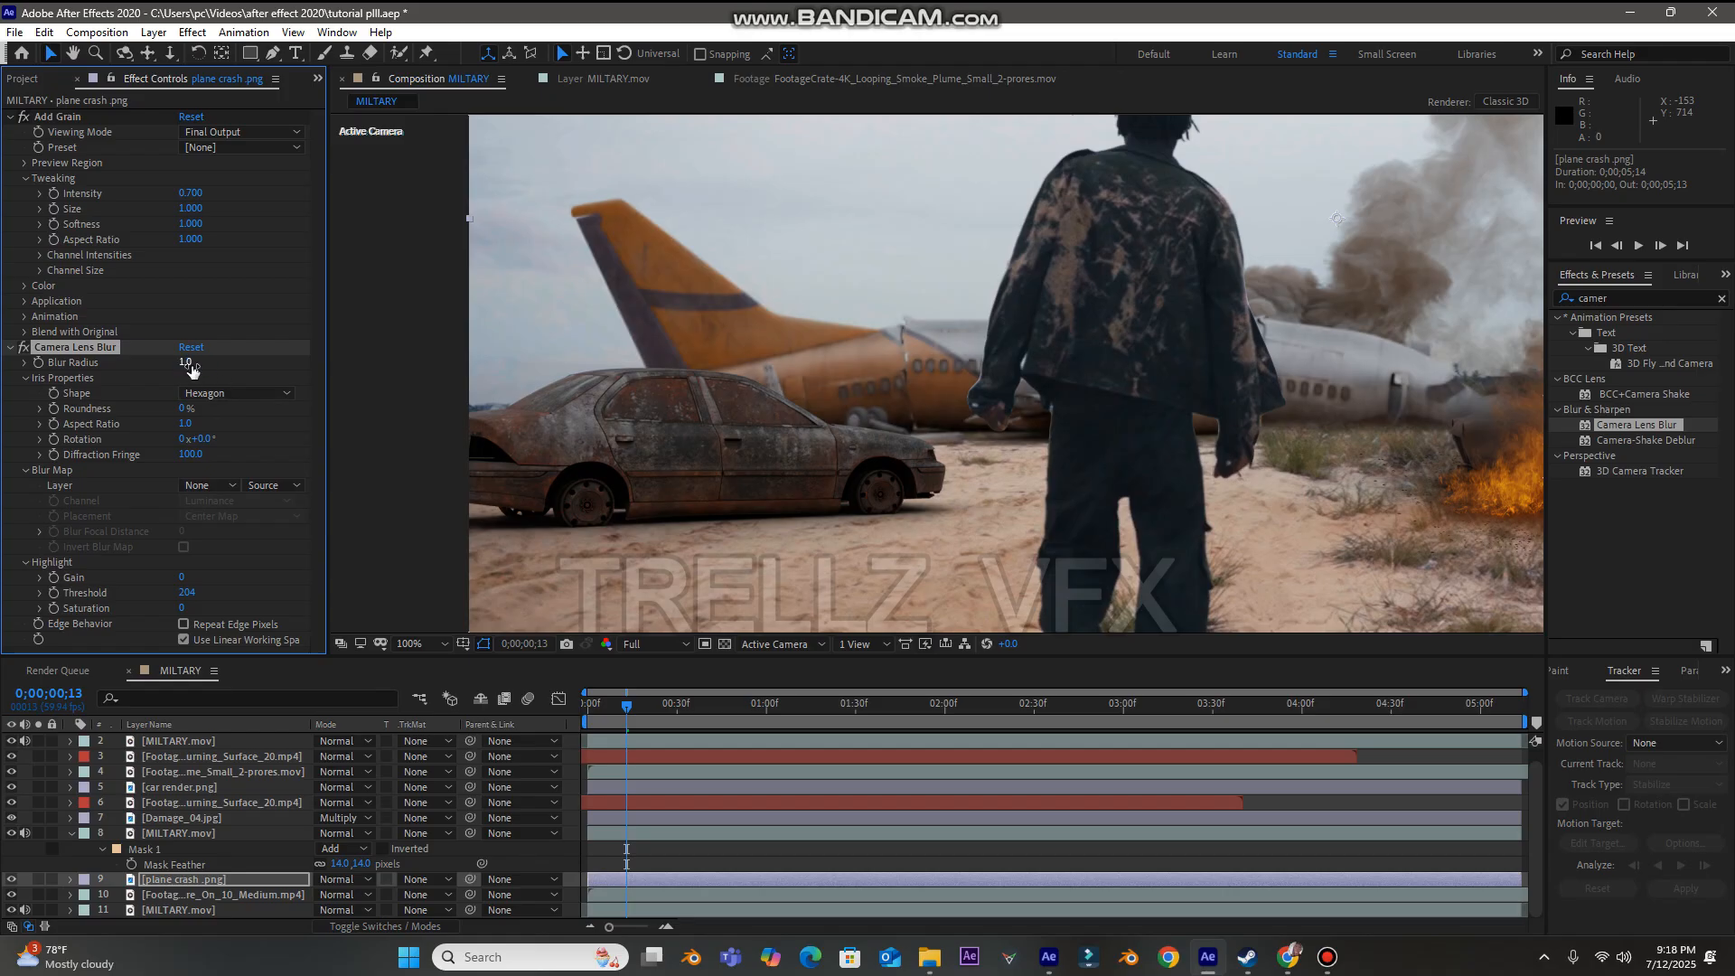
scroll(976, 330, "down", 2)
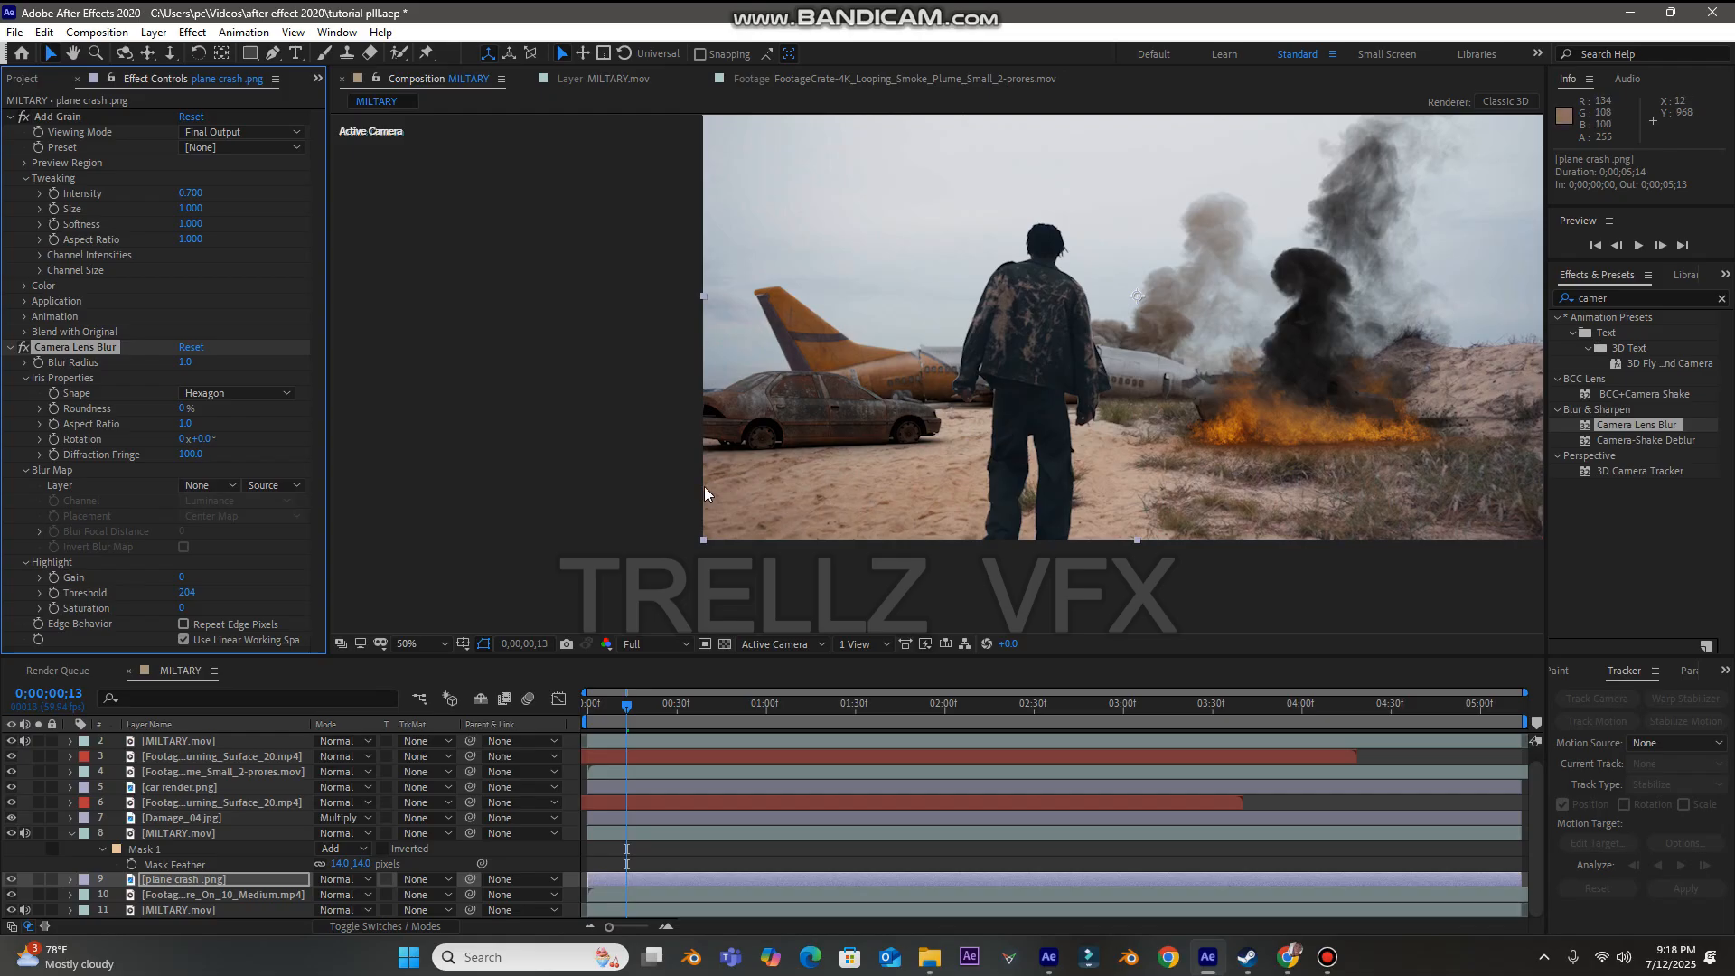
scroll(853, 436, "up", 2)
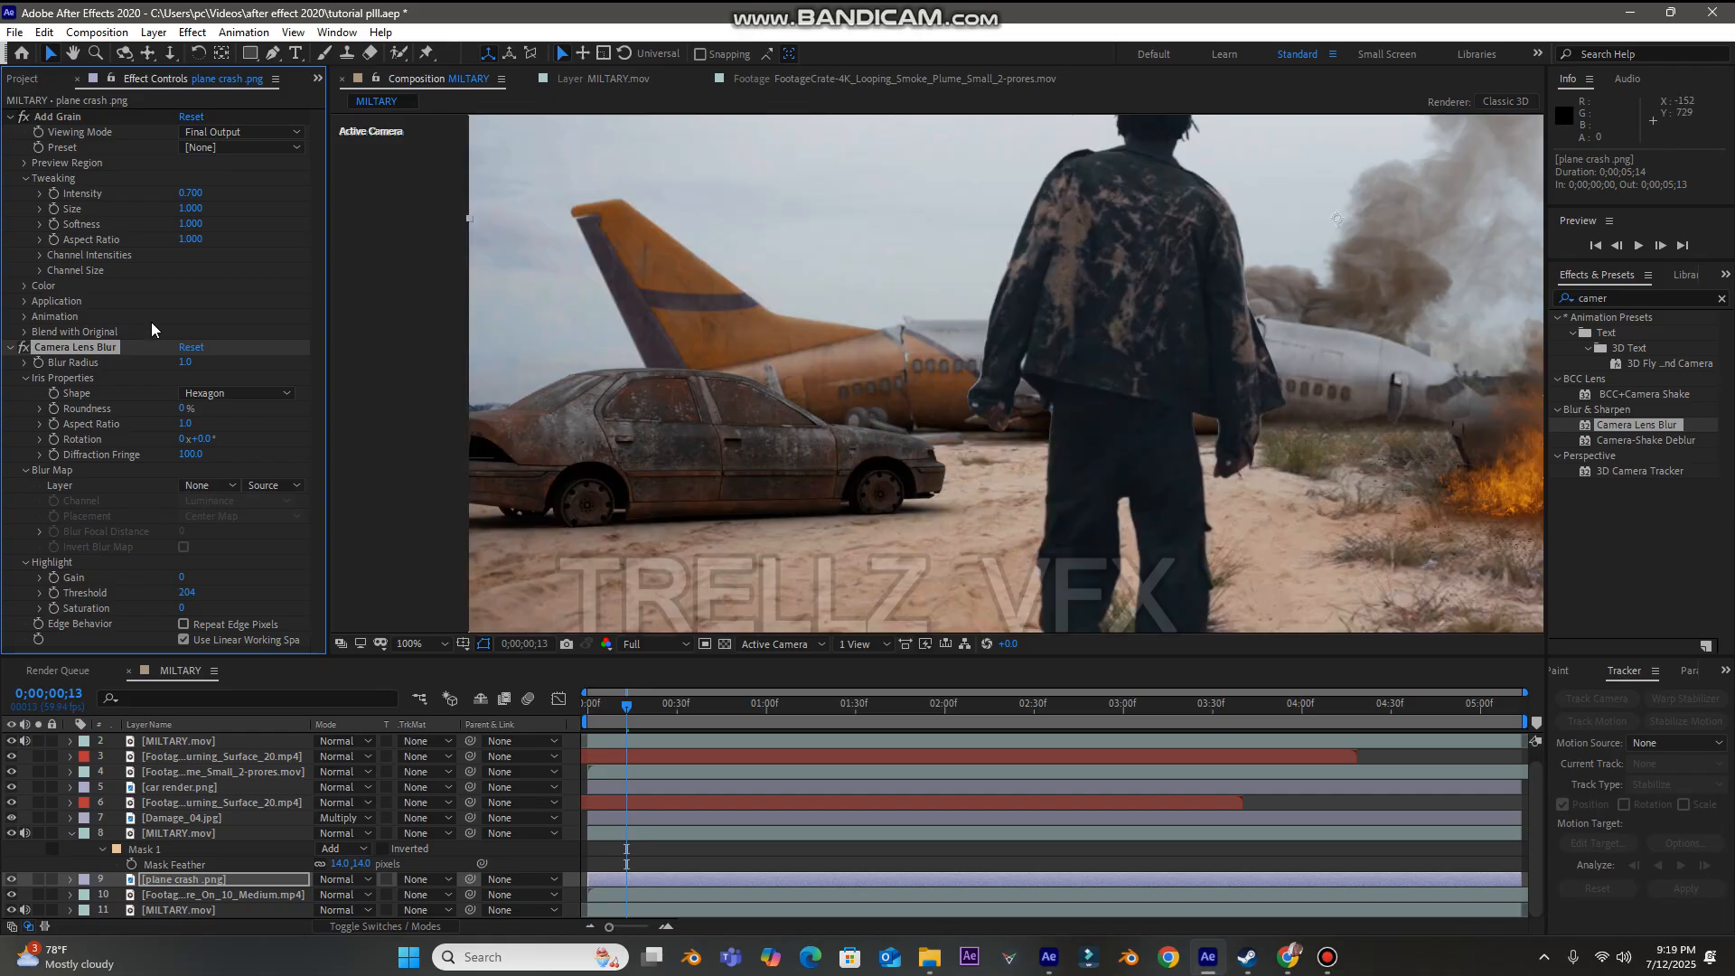
- Copy the plane's Add Grain effect onto the car render.png layer and check the car within the whole frame
left_click(66, 118)
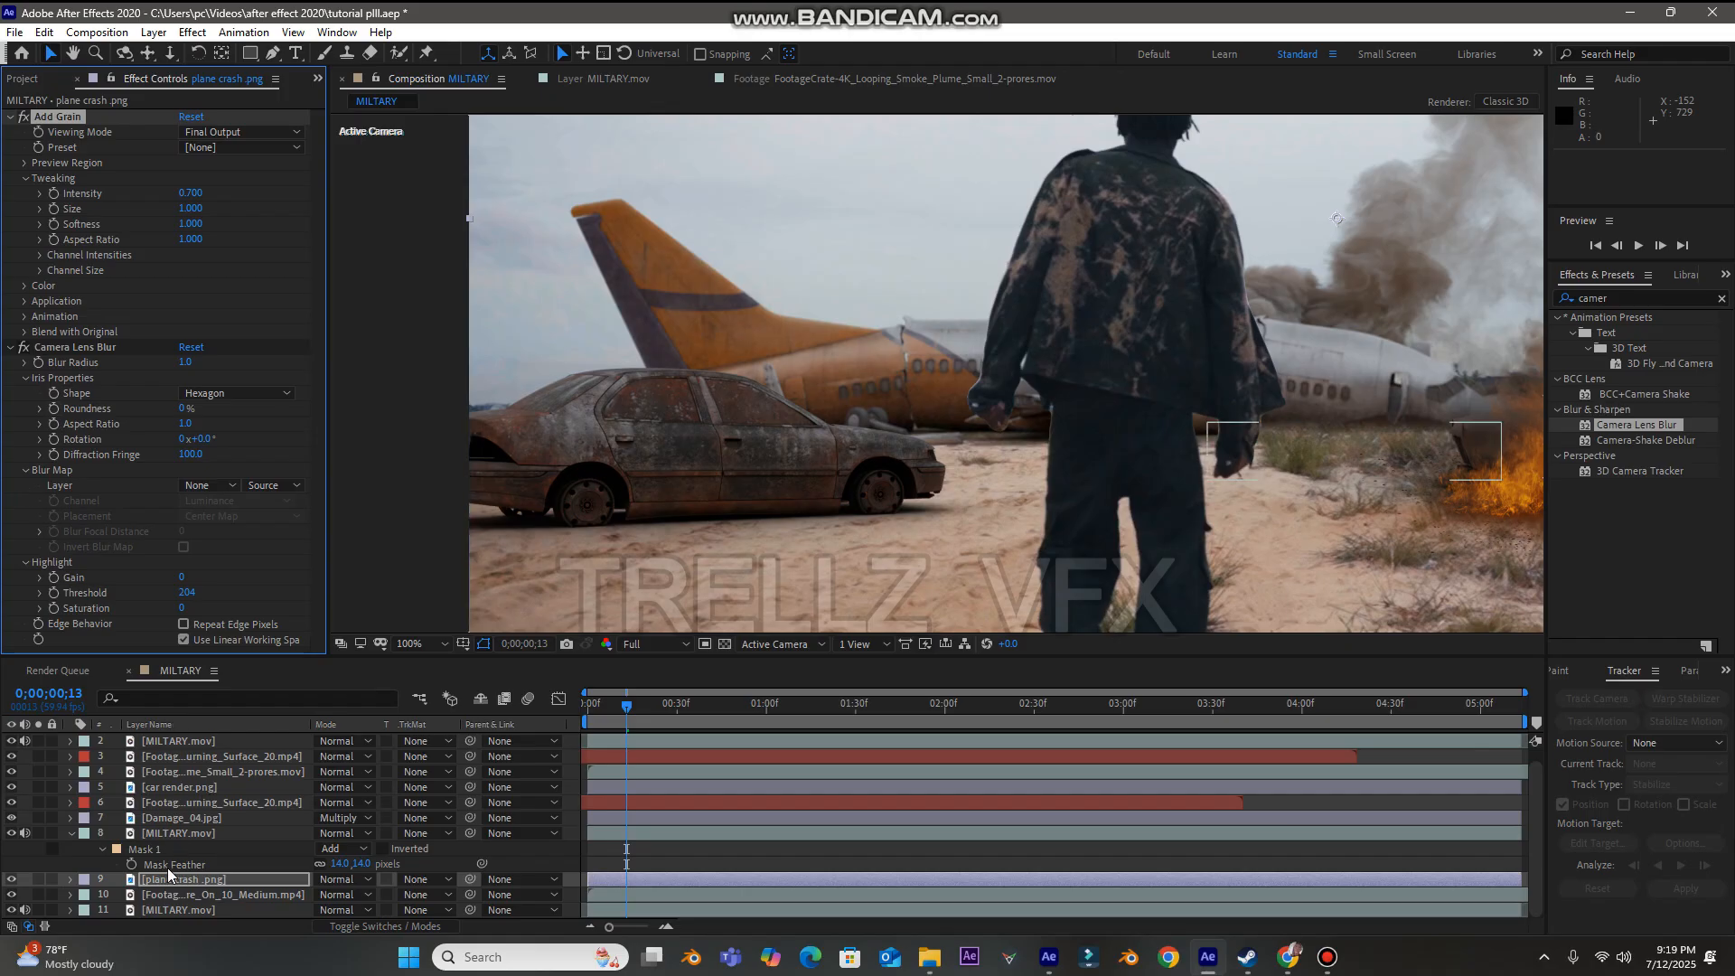
left_click(186, 795)
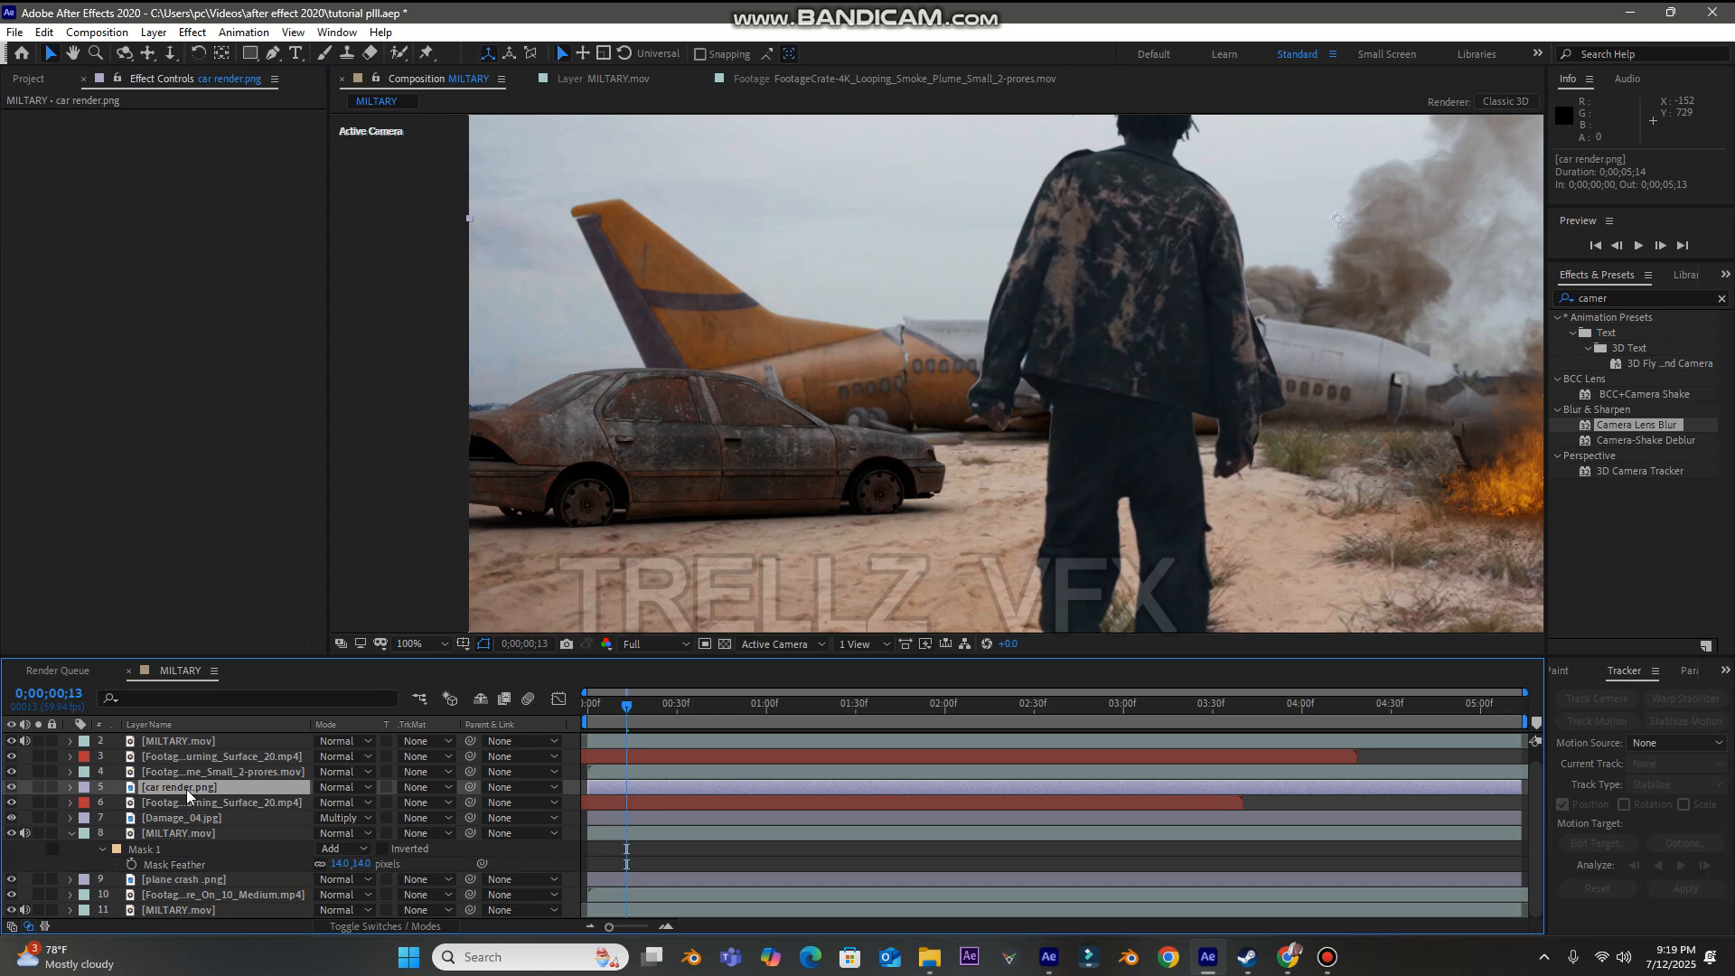
key("ctrl+alt+shift+e")
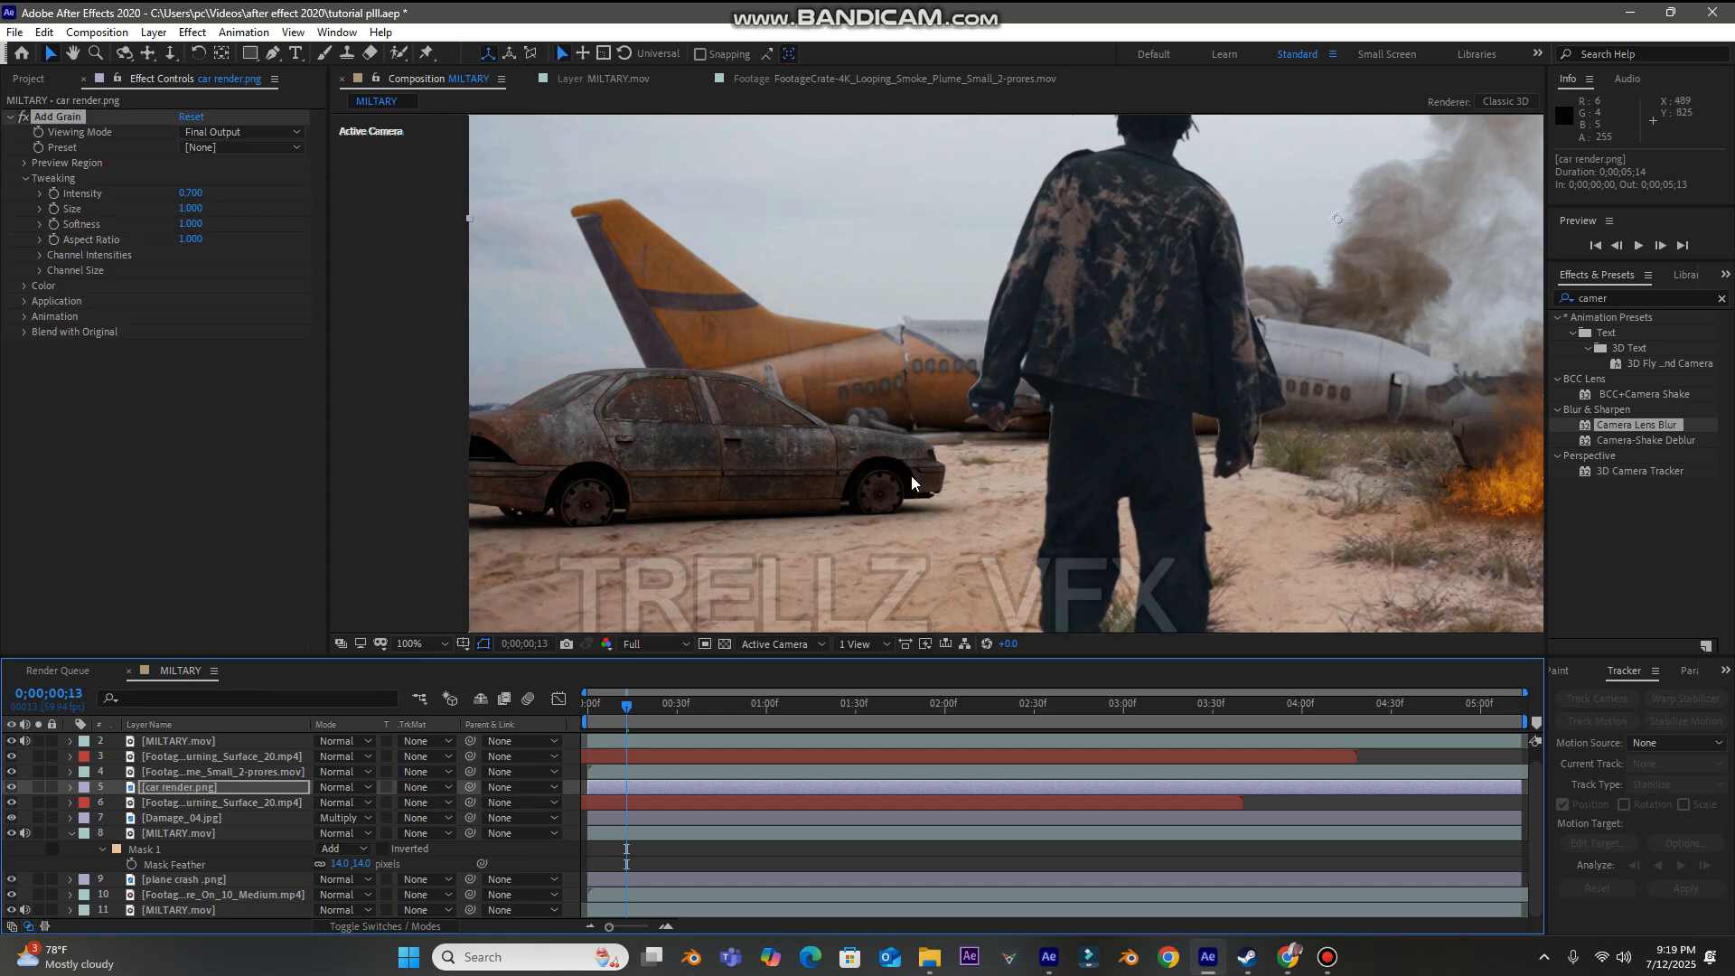
scroll(1165, 533, "down", 4)
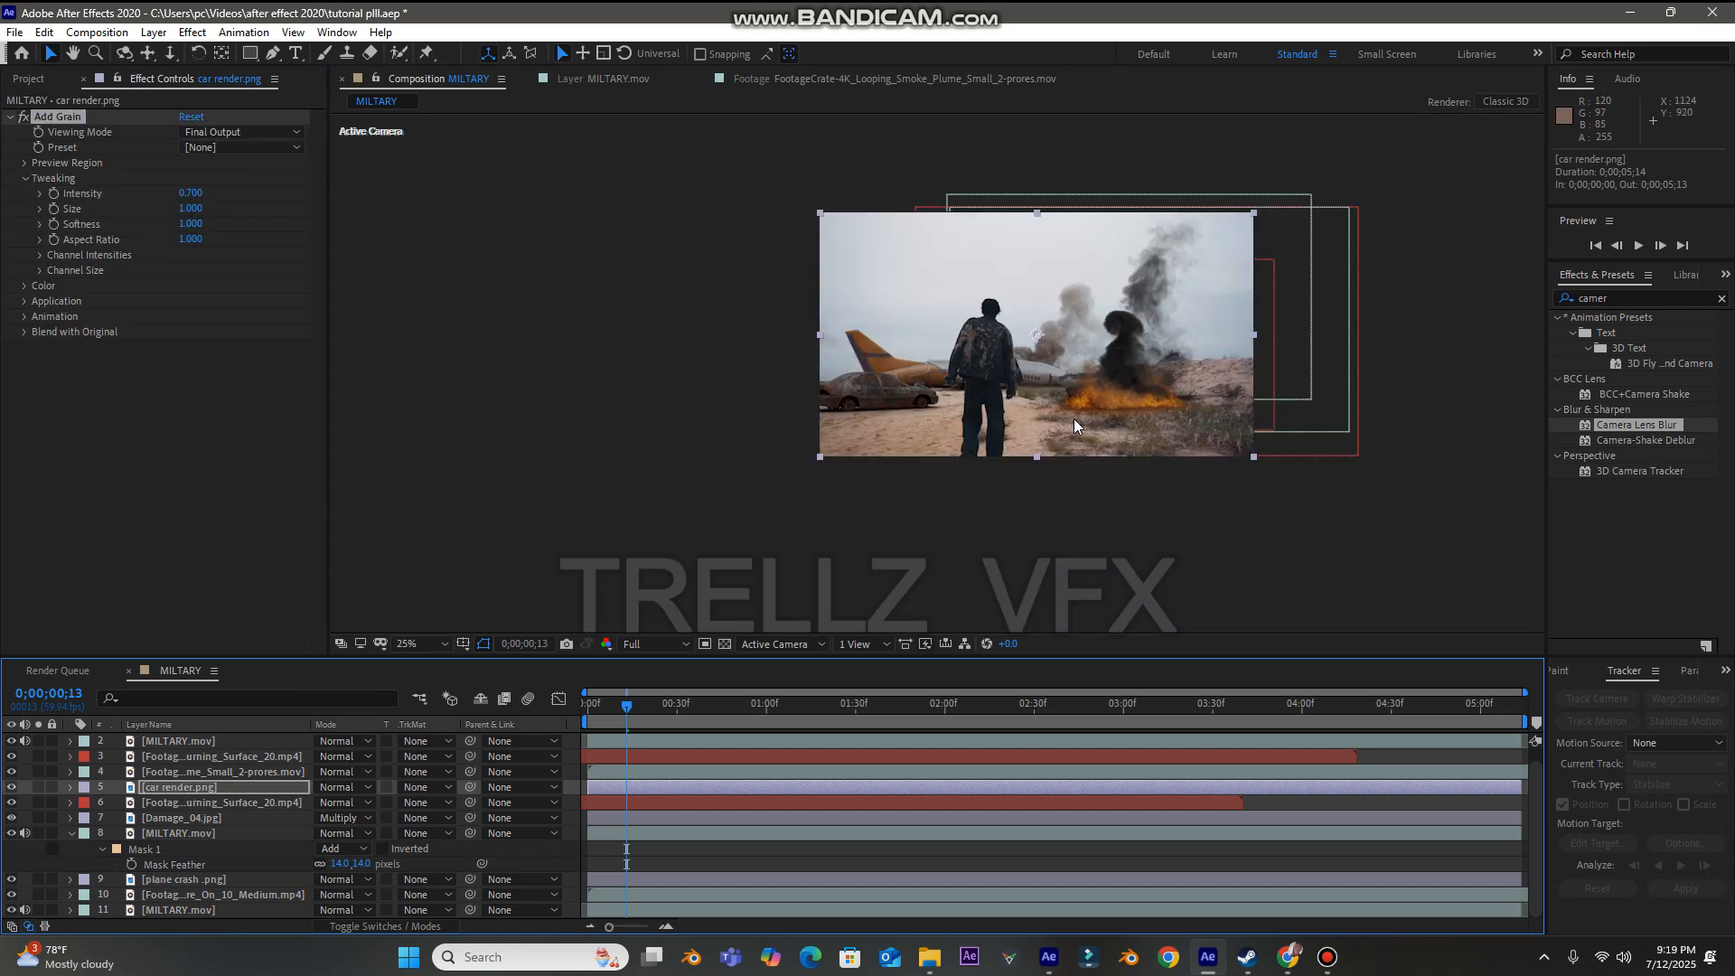
scroll(1067, 420, "up", 2)
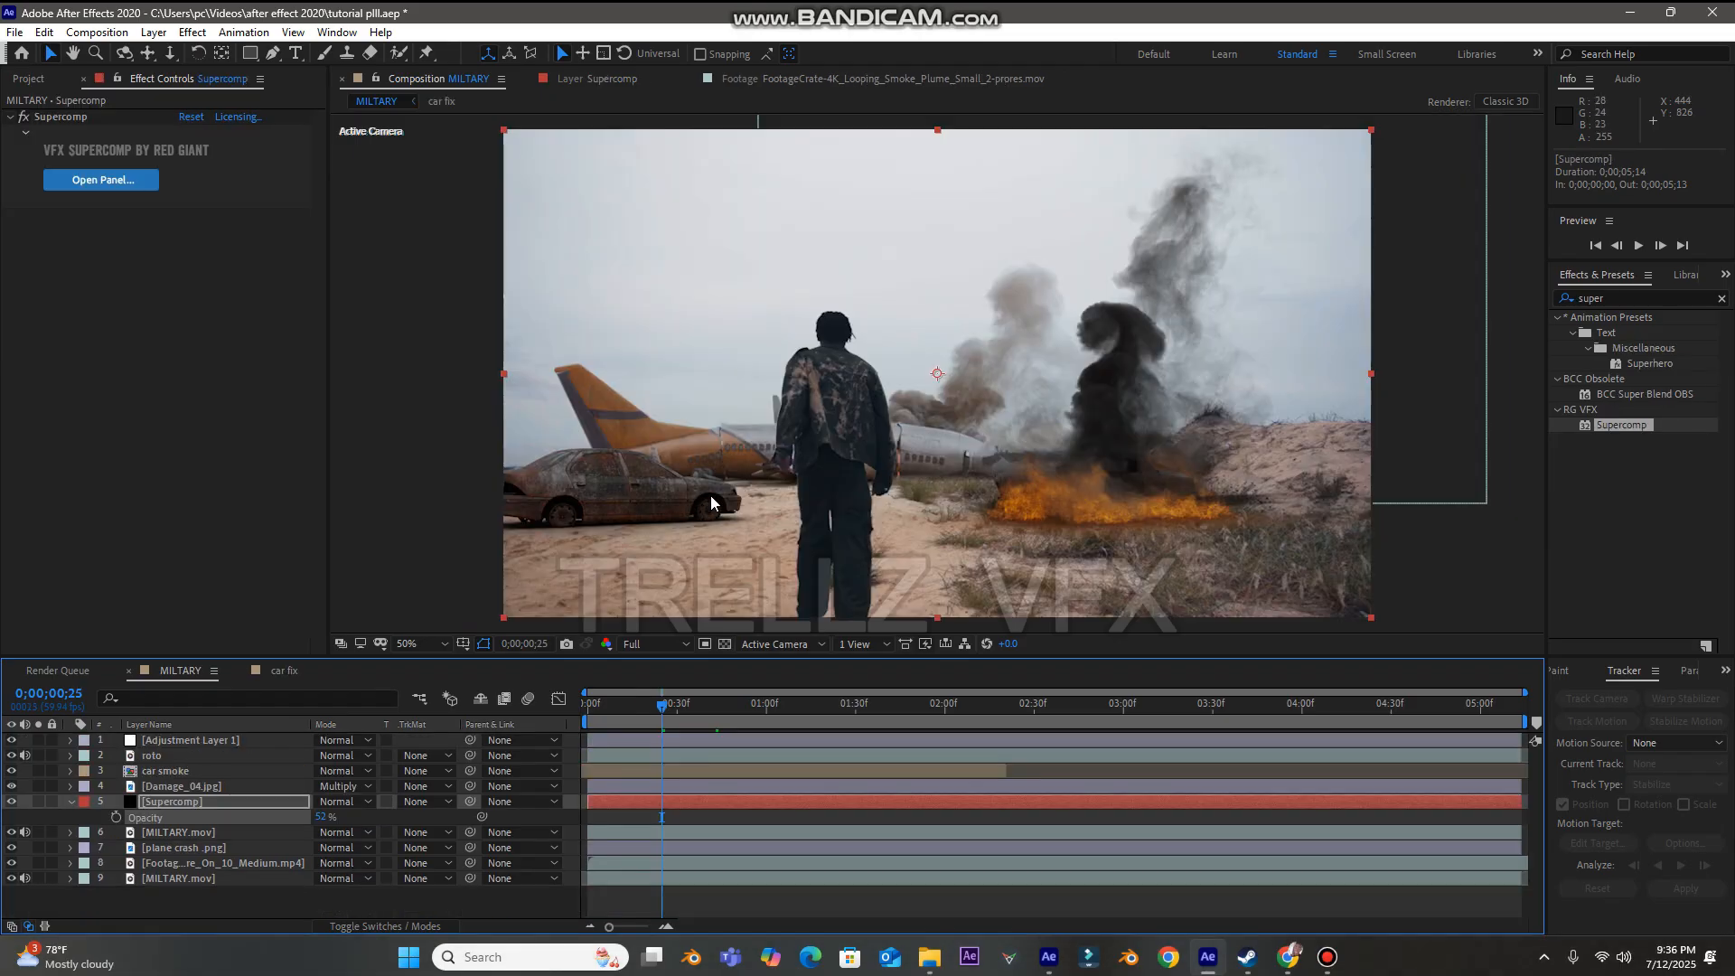